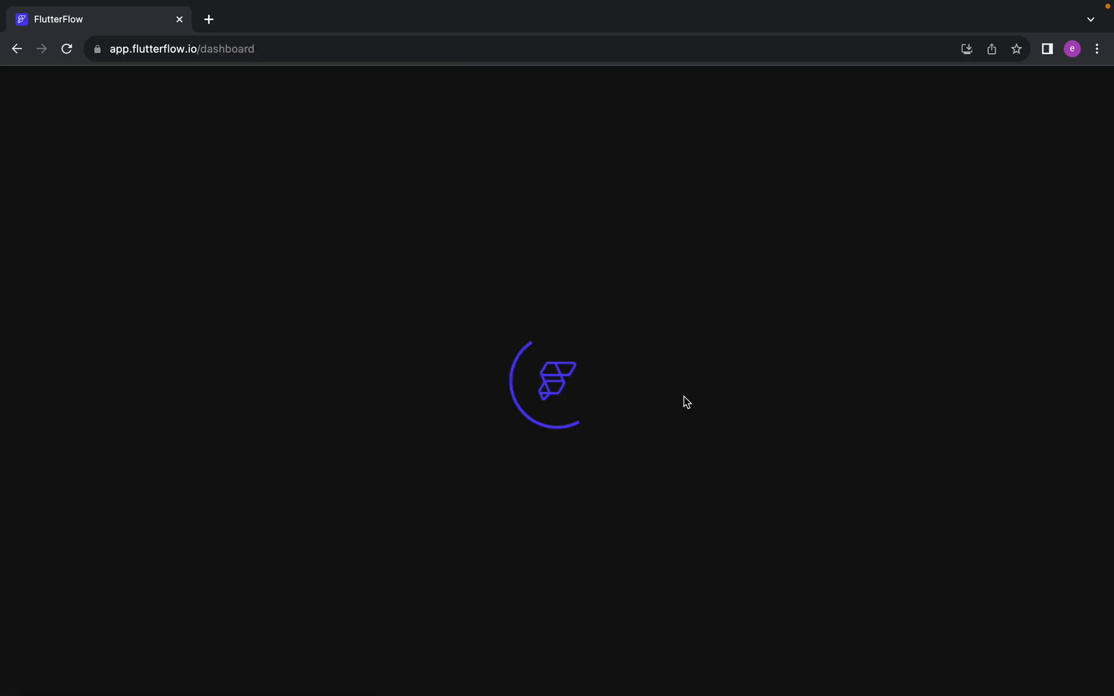
Close the in-call messages in the Google Meet window and dismiss FlutterFlow's "Help us get to know you" survey without answering
key("ctrl+Left")
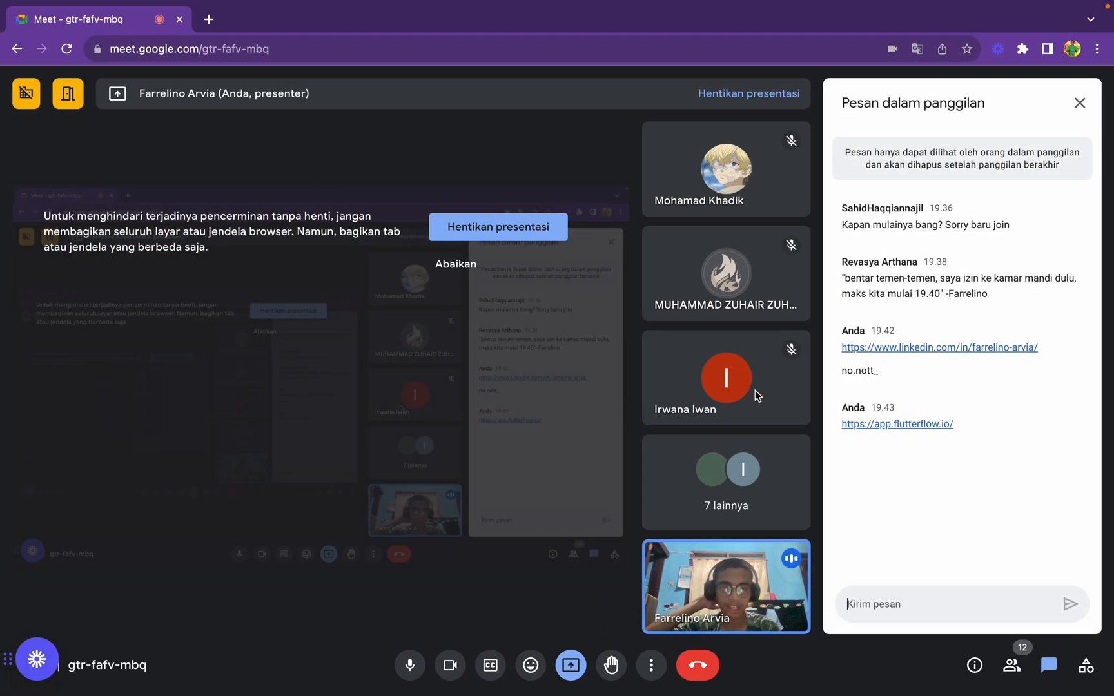
left_click(1080, 104)
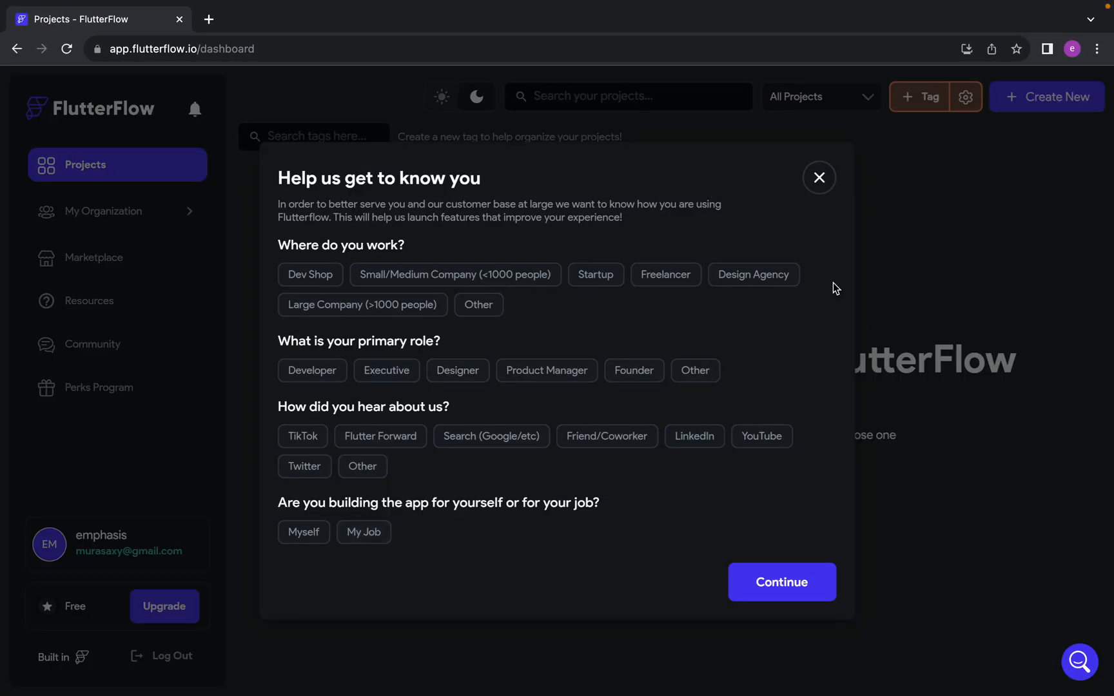
left_click(819, 178)
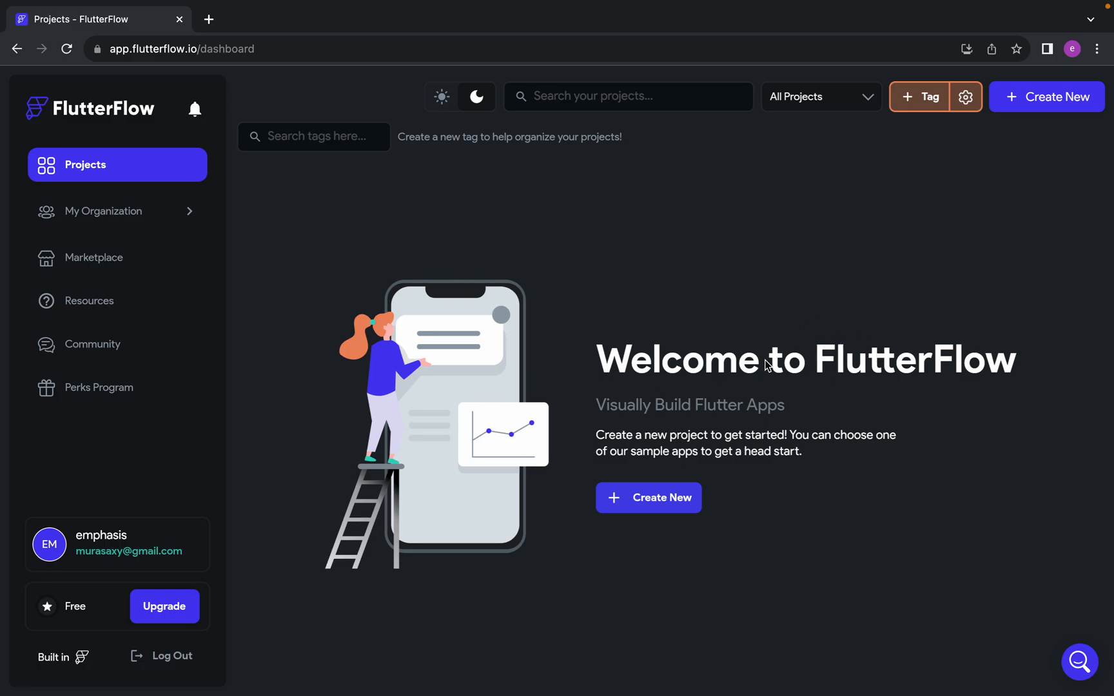
Search Google for "framework flutter" in a new tab of the Google Meet browser window and show the image results
key("ctrl+Left")
key("ctrl+Right")
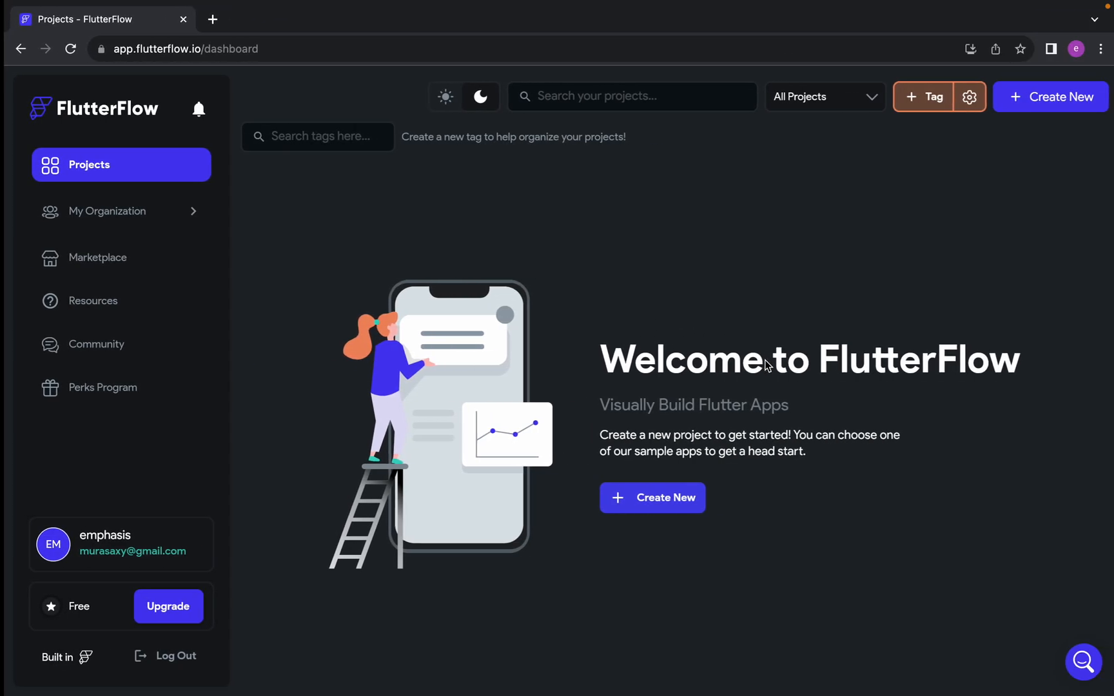
key("ctrl+Left")
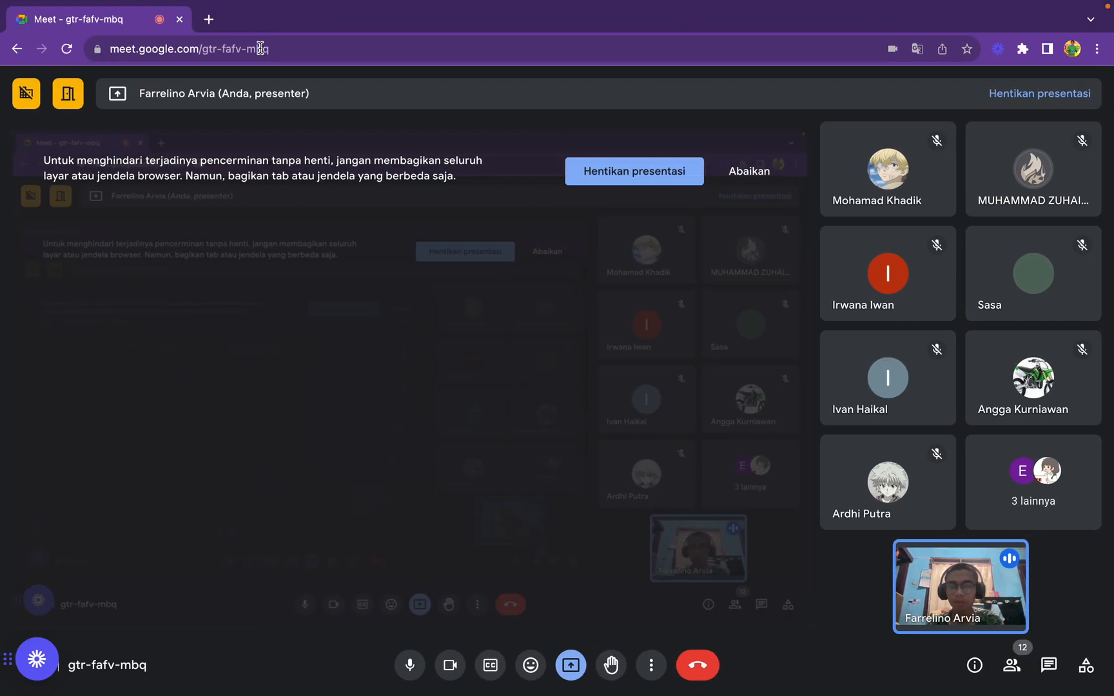
left_click(209, 21)
type("framework flutter")
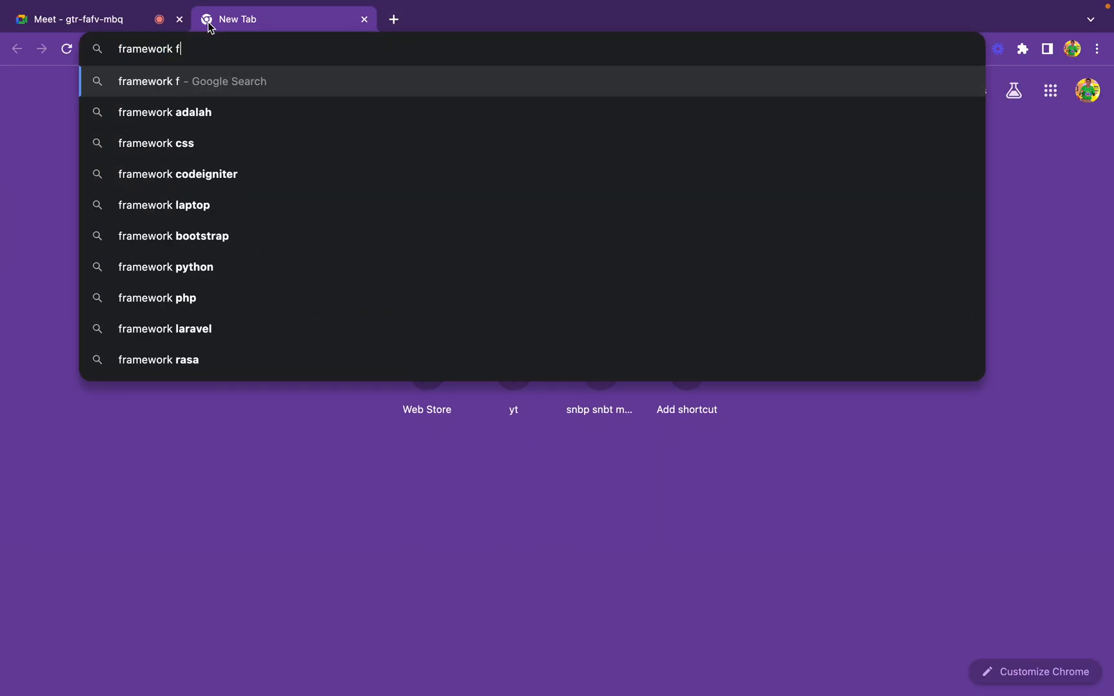
key("Return")
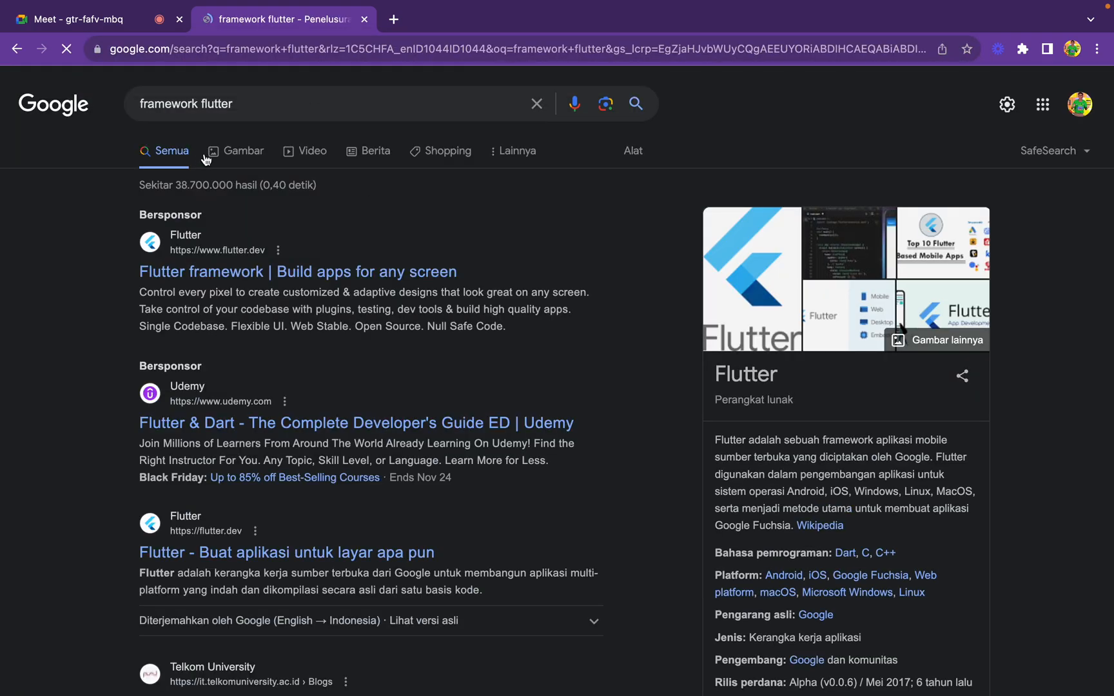
left_click(227, 155)
left_click(107, 17)
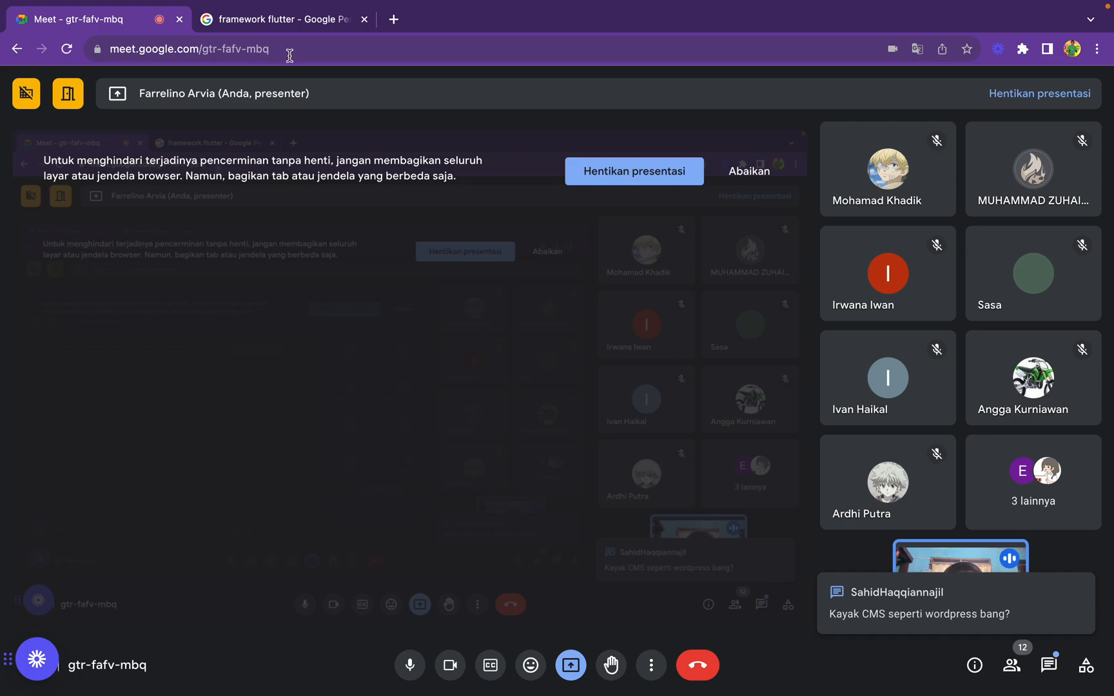
left_click(280, 19)
key("ctrl+Right")
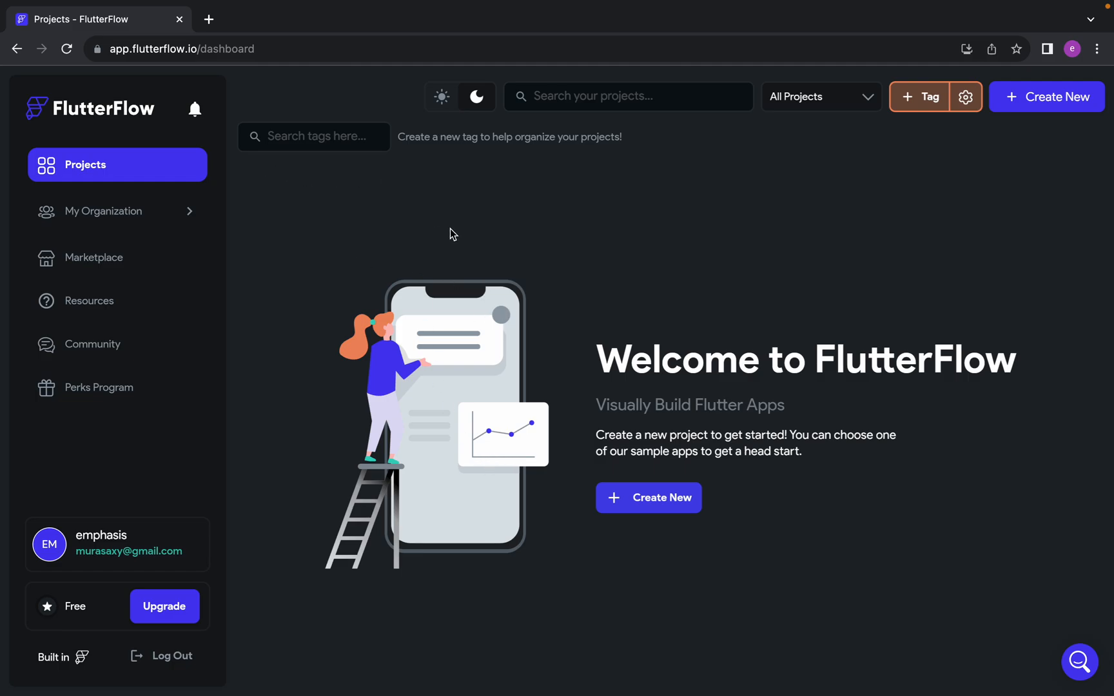
key("ctrl+Left")
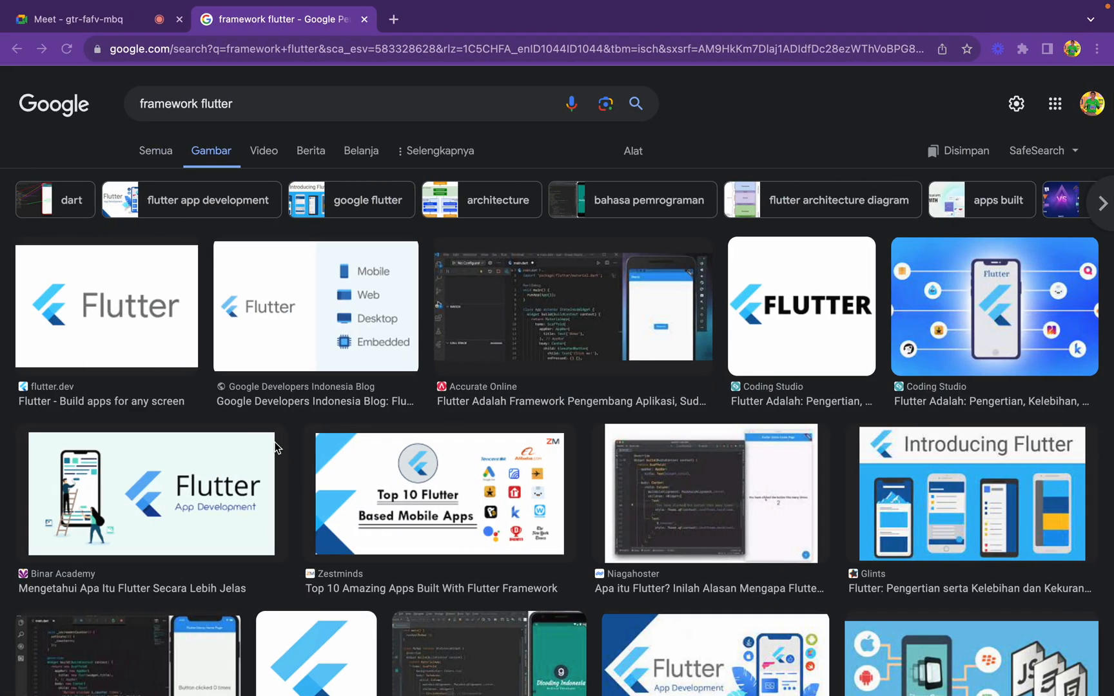
key("ctrl+Right")
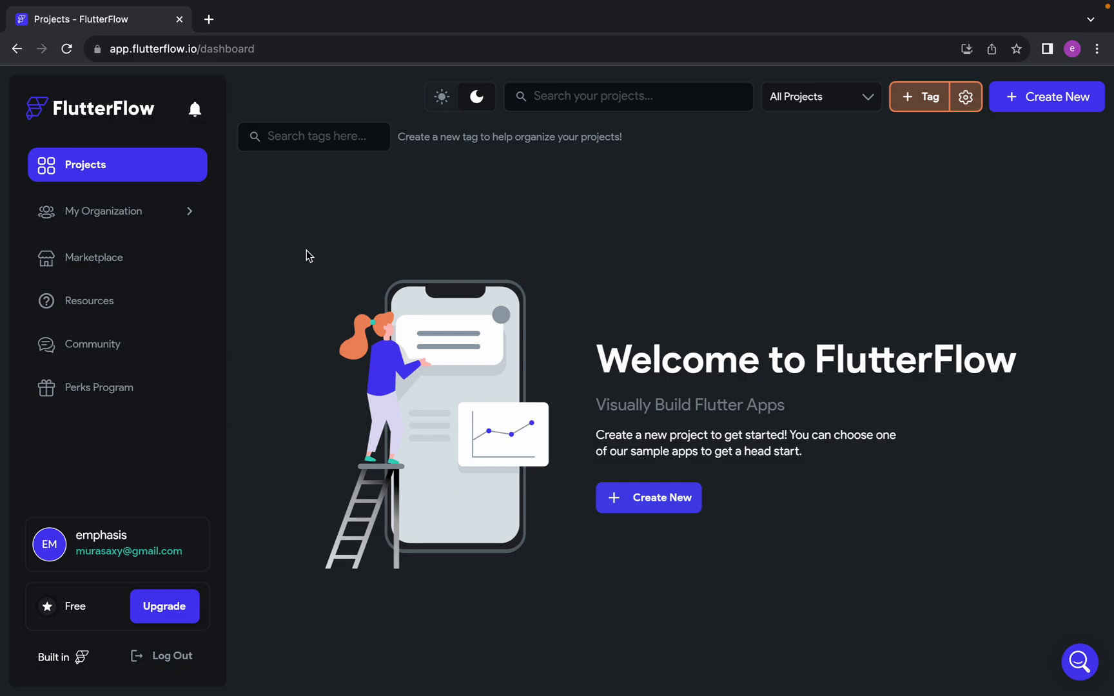
key("ctrl+Left")
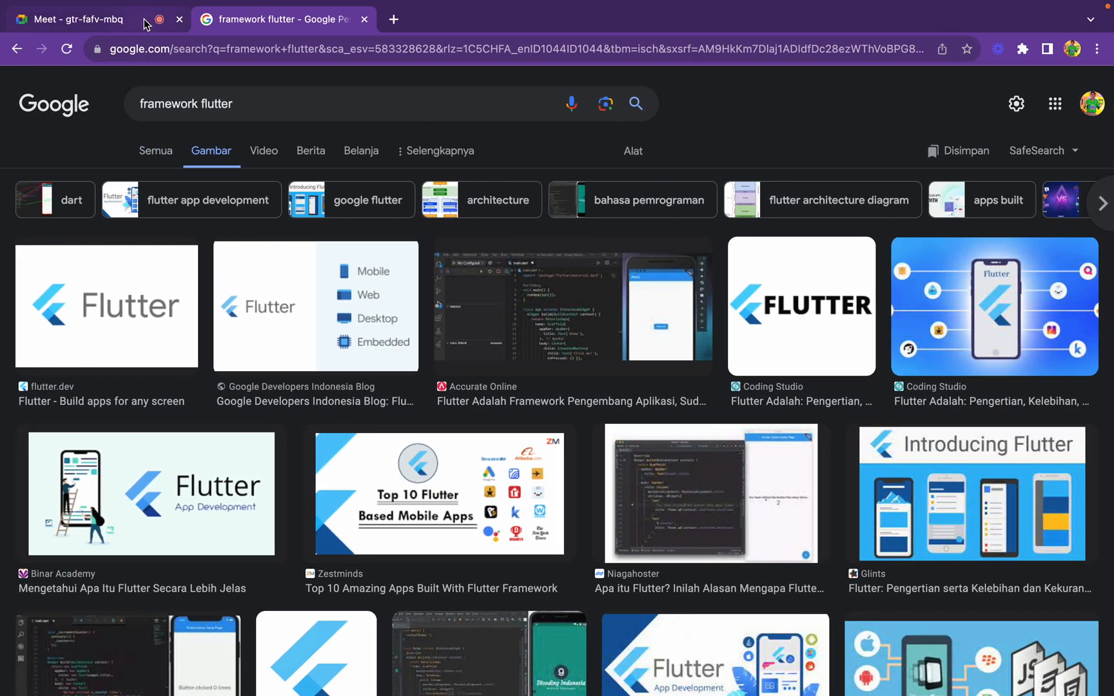
left_click(132, 21)
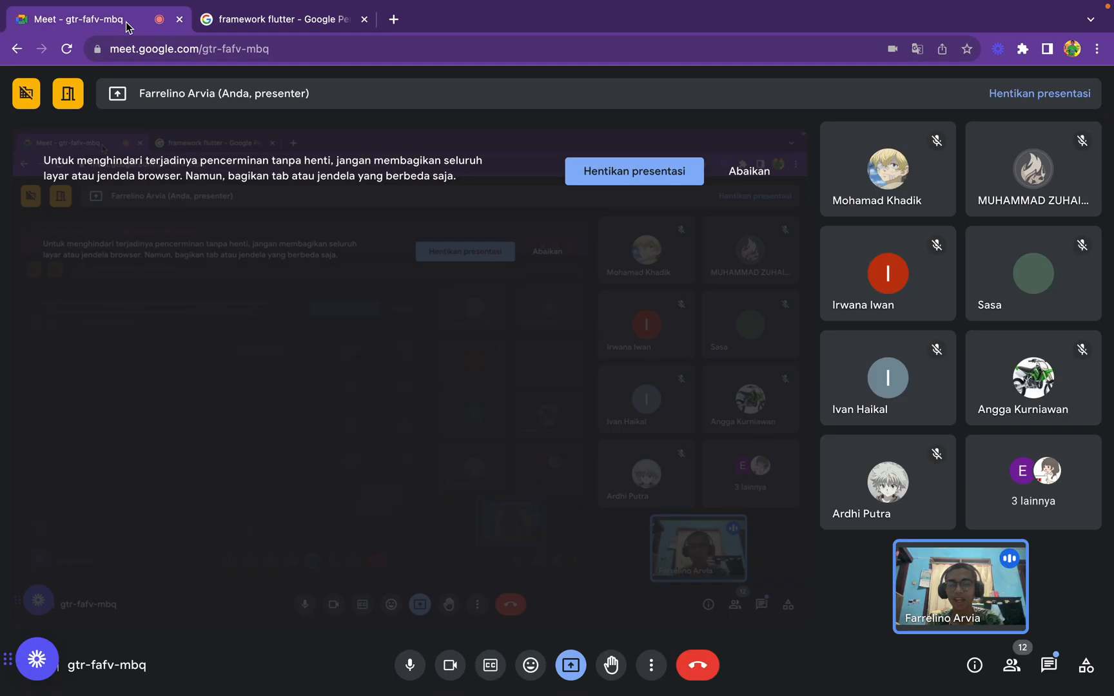
left_click(251, 19)
key("ctrl+Right")
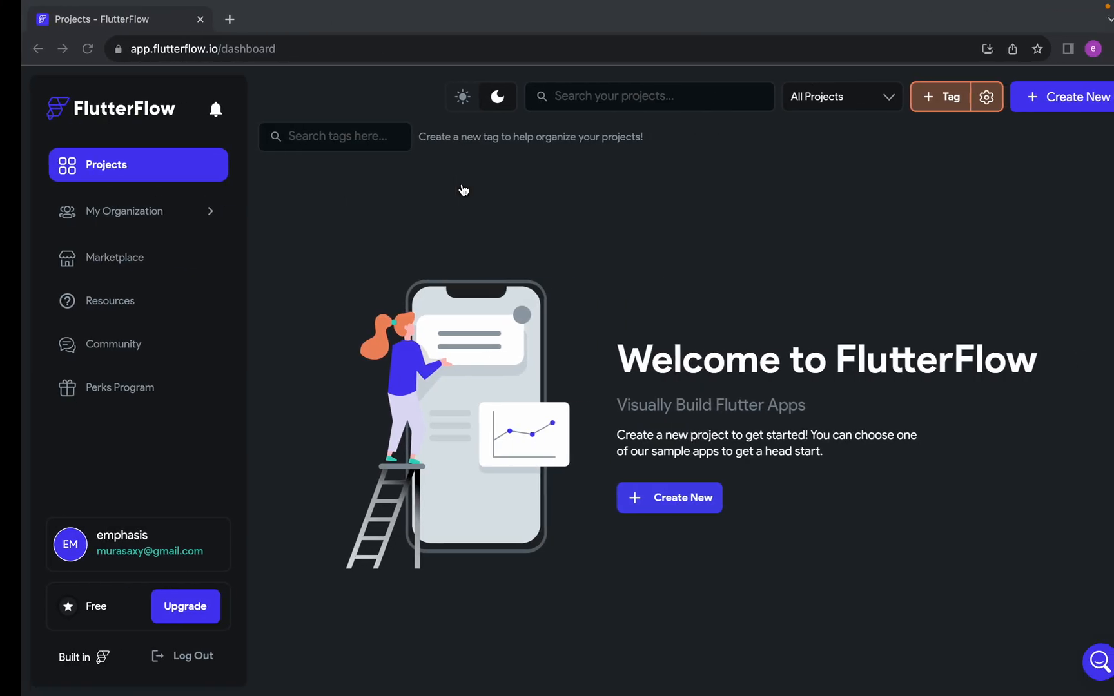
Open the preview of the Accurate Online image showing Flutter code beside a phone emulator in the Google image results
key("ctrl+Left")
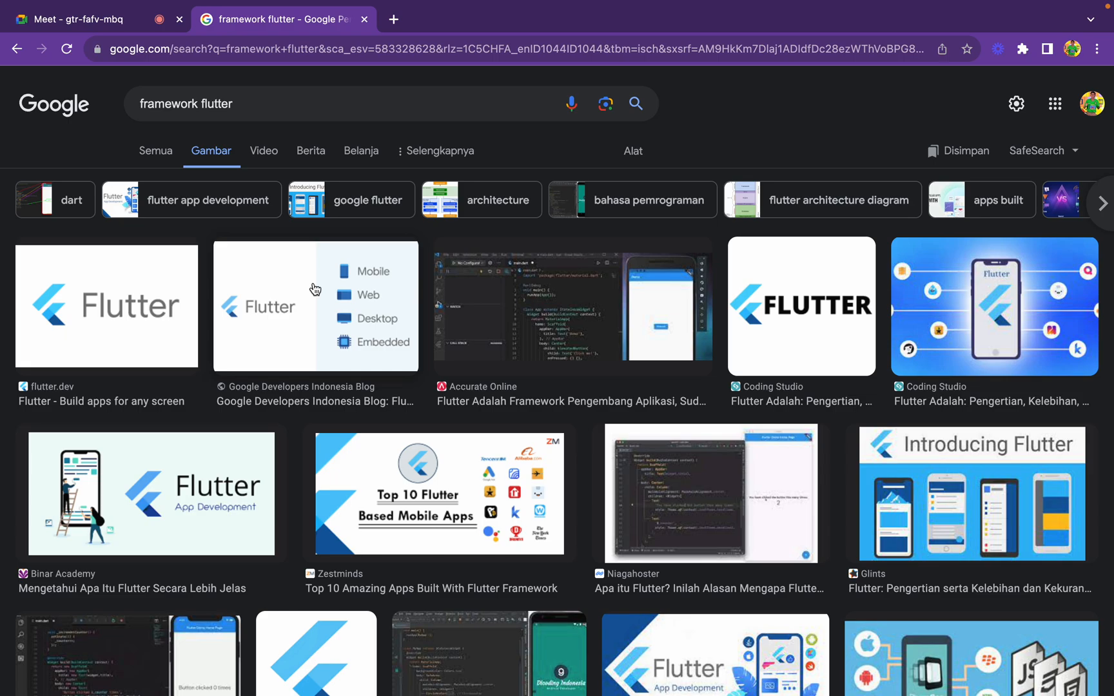
key("ctrl+Right")
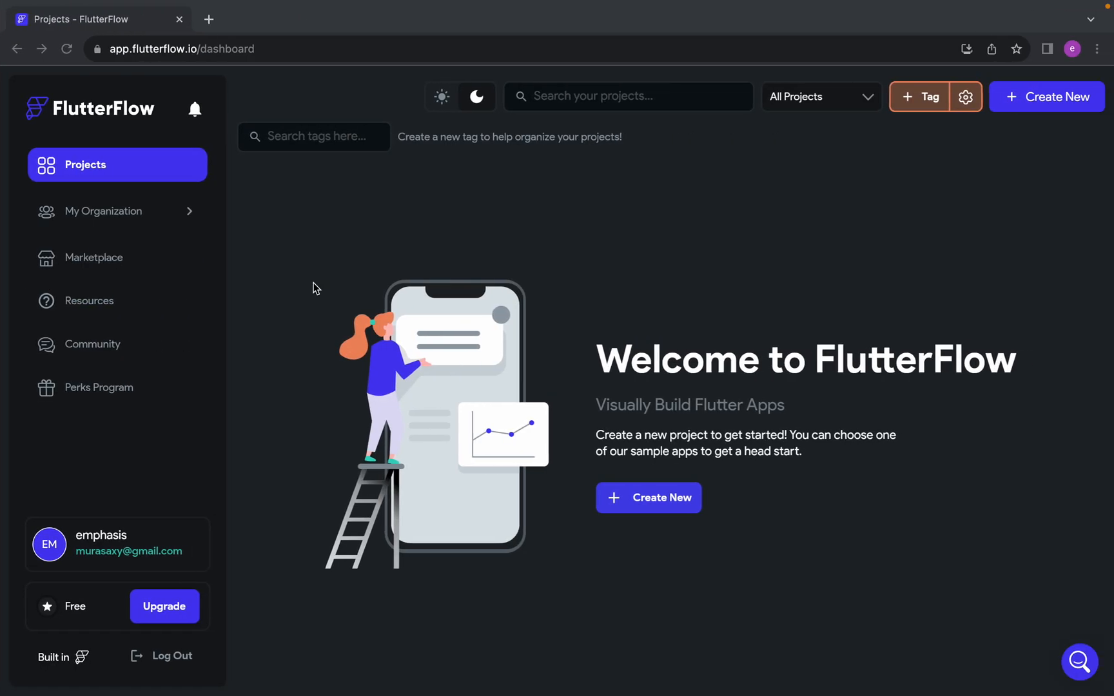
key("ctrl+Left")
left_click(544, 348)
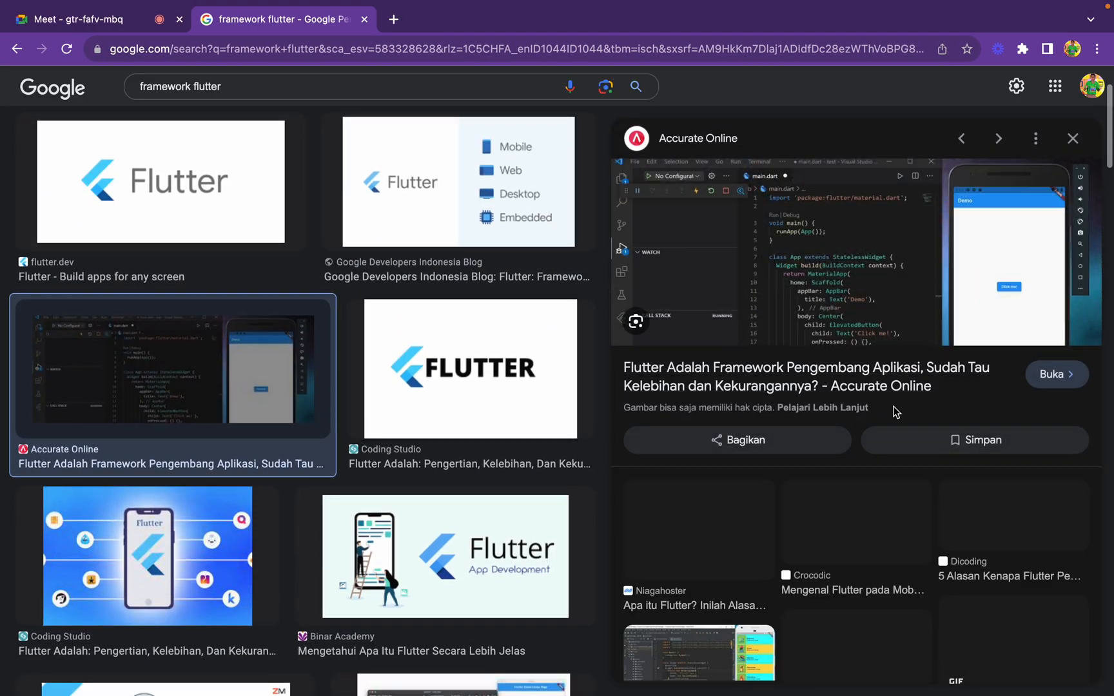
Switch to FlutterFlow, open the upgrade plans, compare the prices and features of Free, Standard and Pro, and close the overview
key("ctrl+Right")
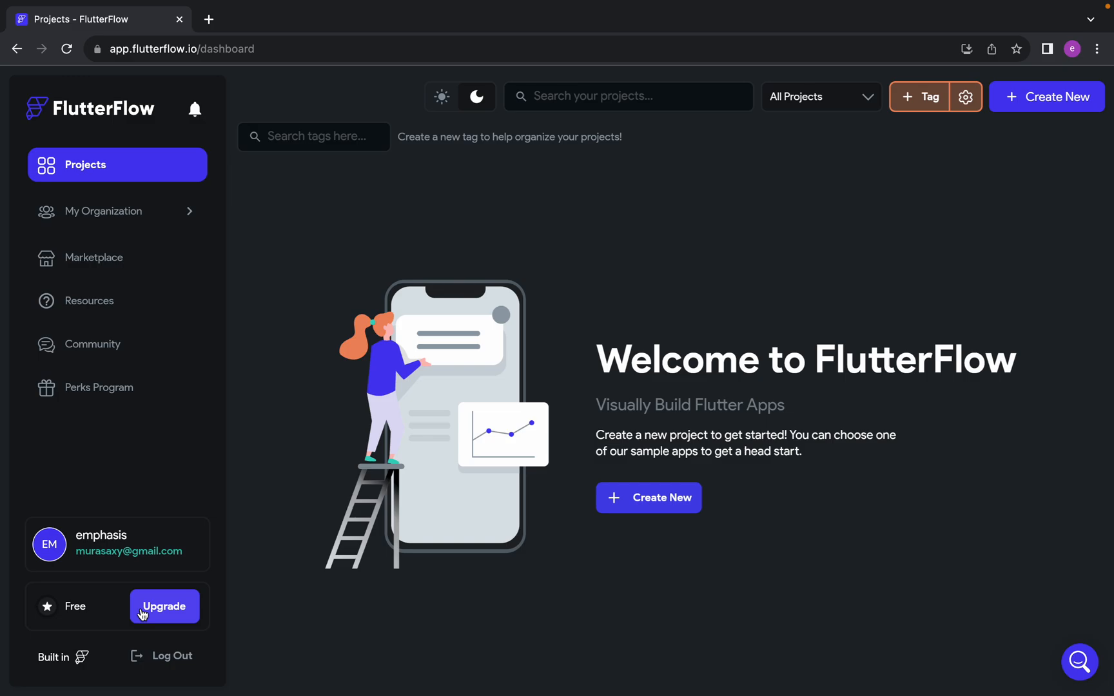
left_click(177, 619)
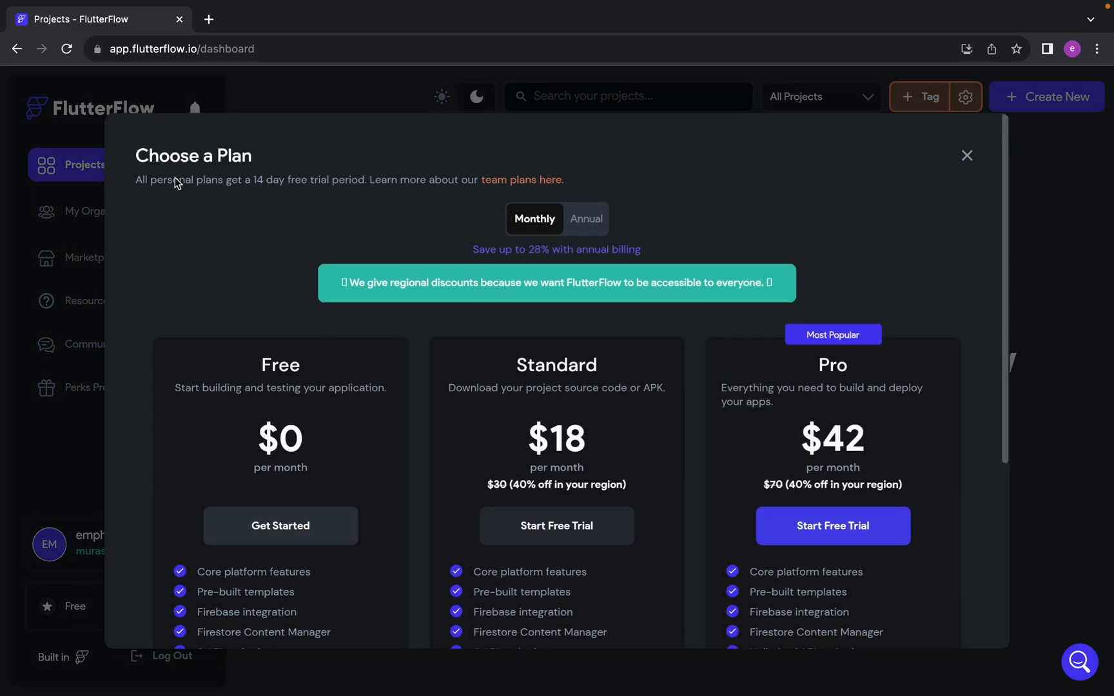
scroll(597, 351, "down", 1)
scroll(365, 406, "down", 3)
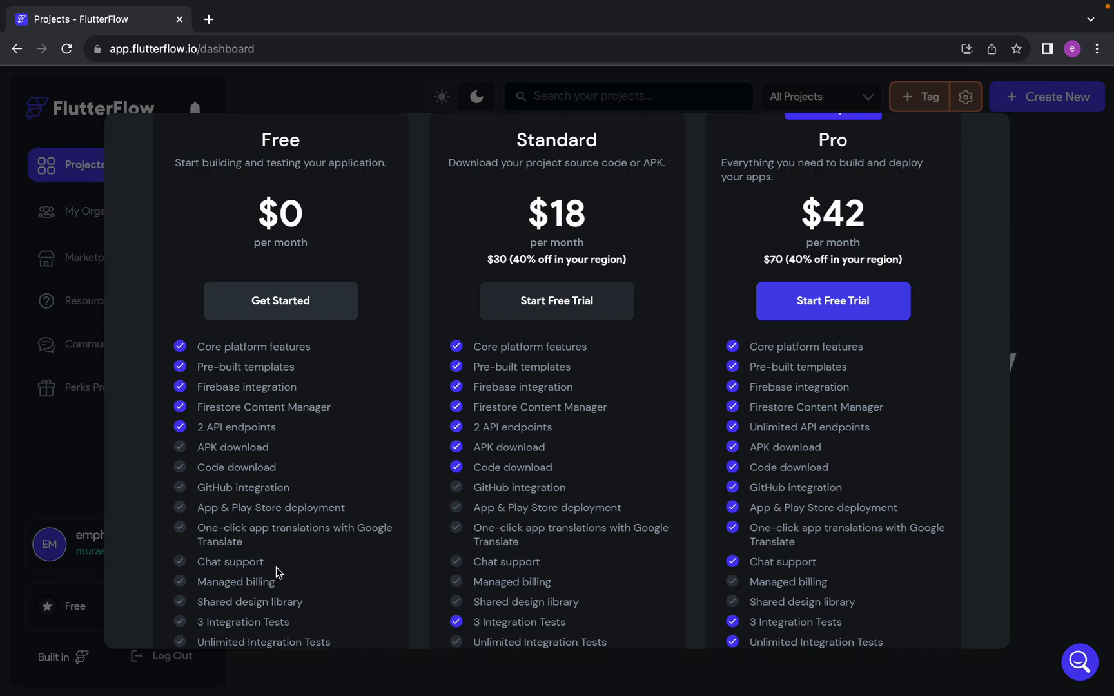
scroll(276, 568, "up", 4)
scroll(276, 567, "down", 4)
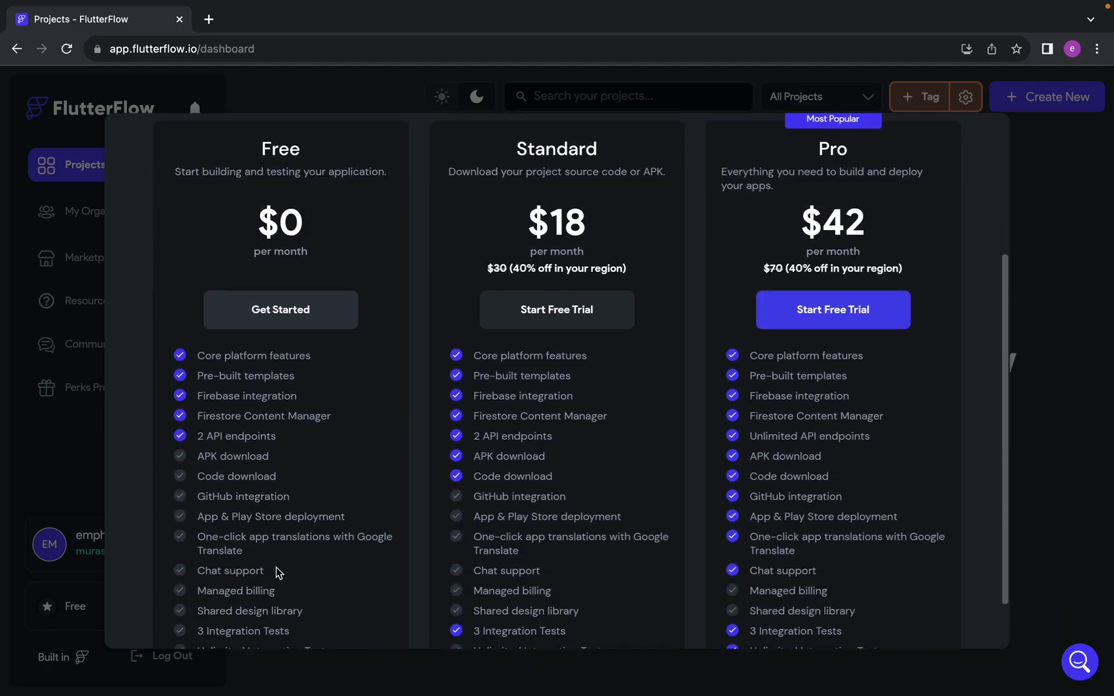
scroll(276, 573, "down", 2)
scroll(276, 572, "up", 1)
scroll(276, 573, "down", 1)
scroll(276, 572, "up", 4)
scroll(276, 568, "down", 2)
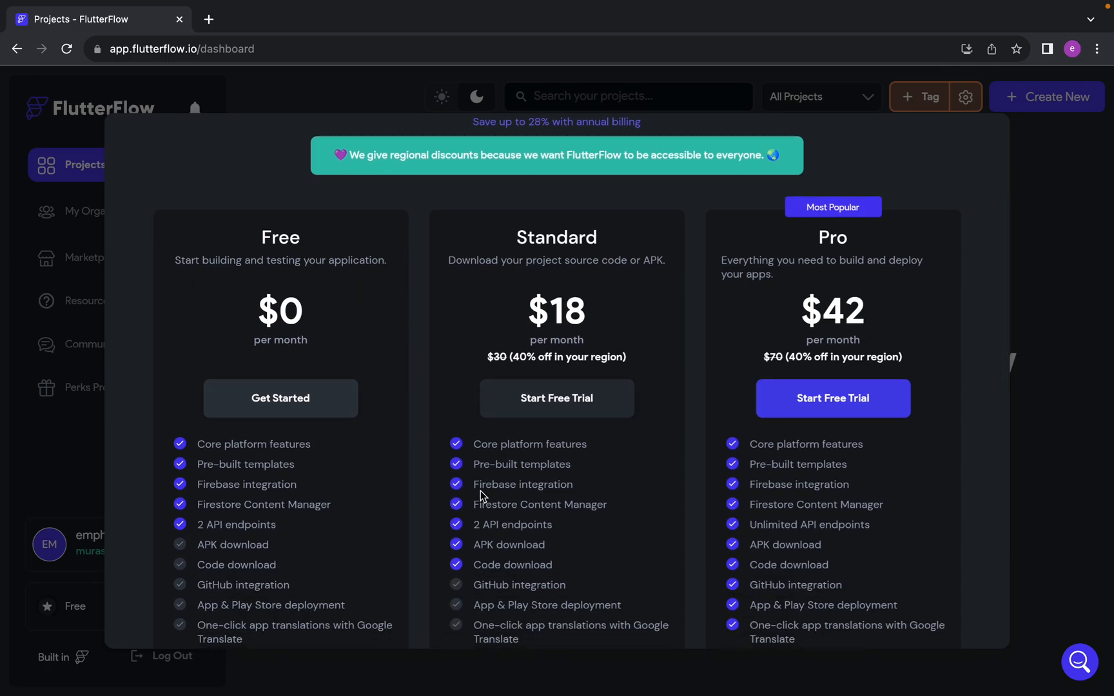
scroll(481, 489, "down", 1)
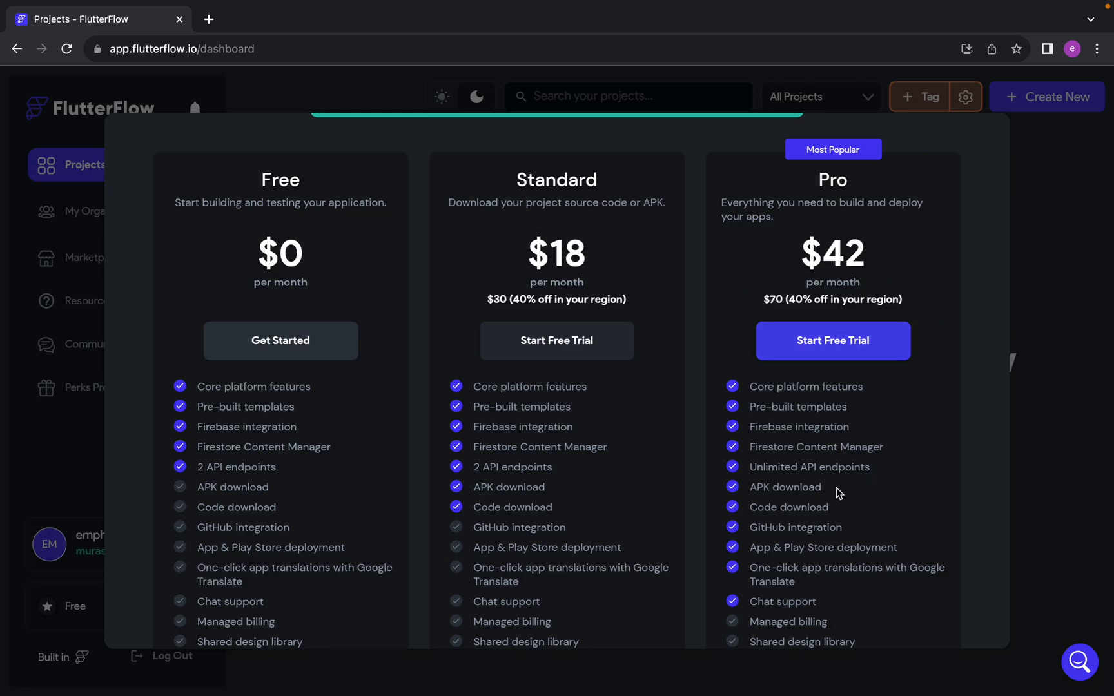
scroll(836, 487, "down", 2)
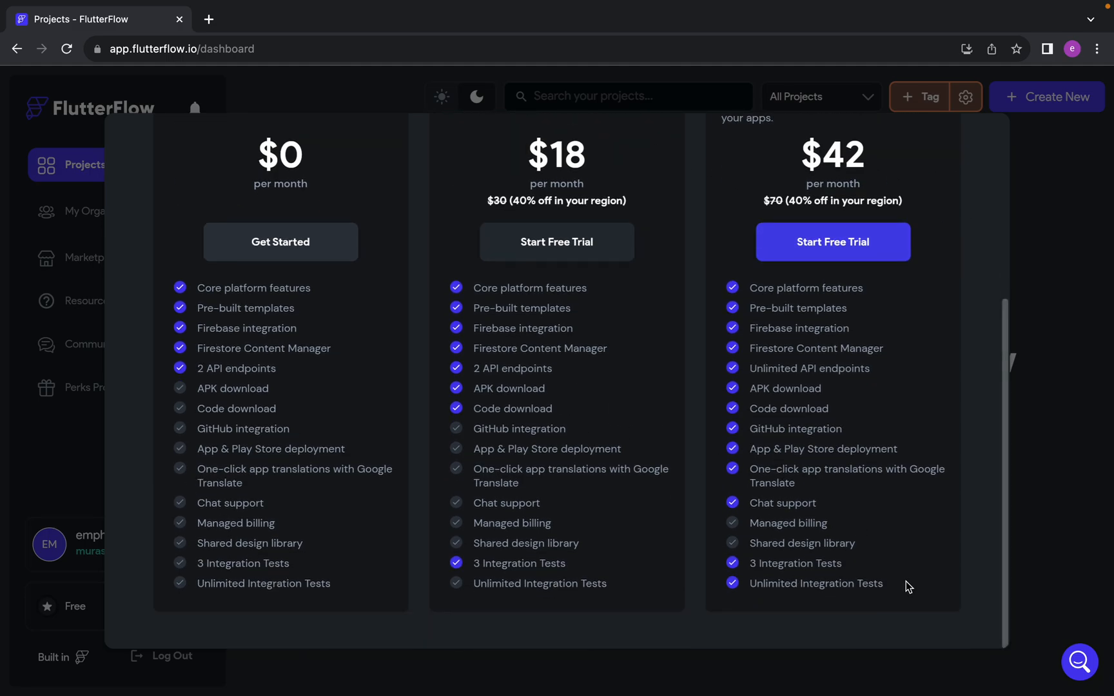
scroll(550, 303, "up", 1)
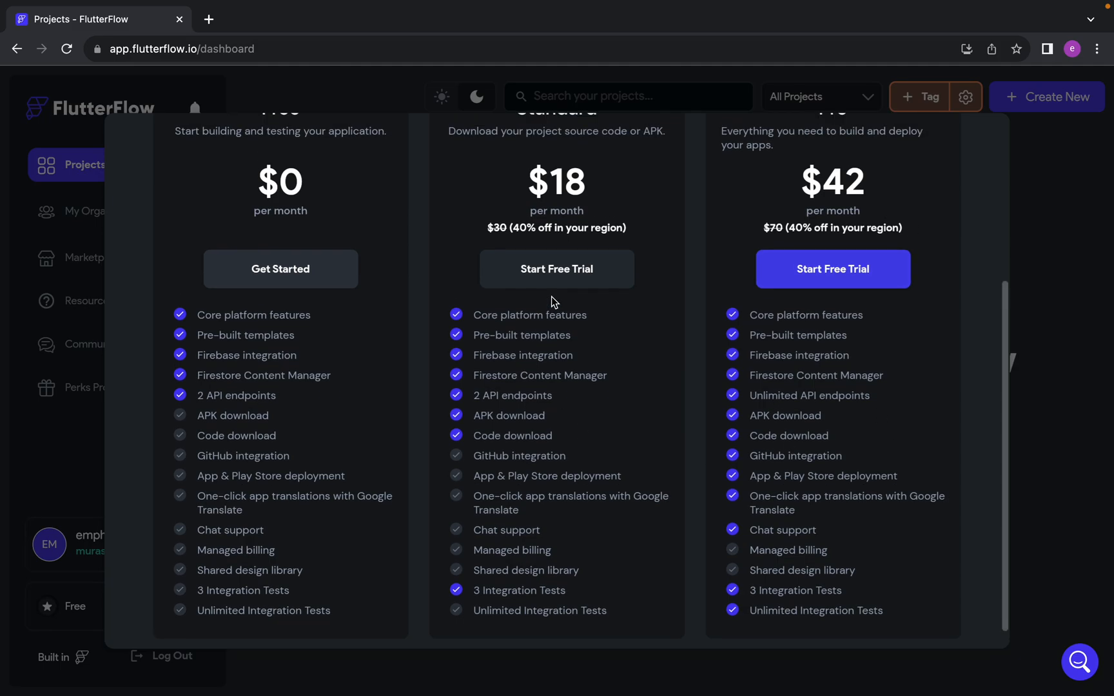
scroll(790, 366, "down", 1)
scroll(790, 366, "up", 1)
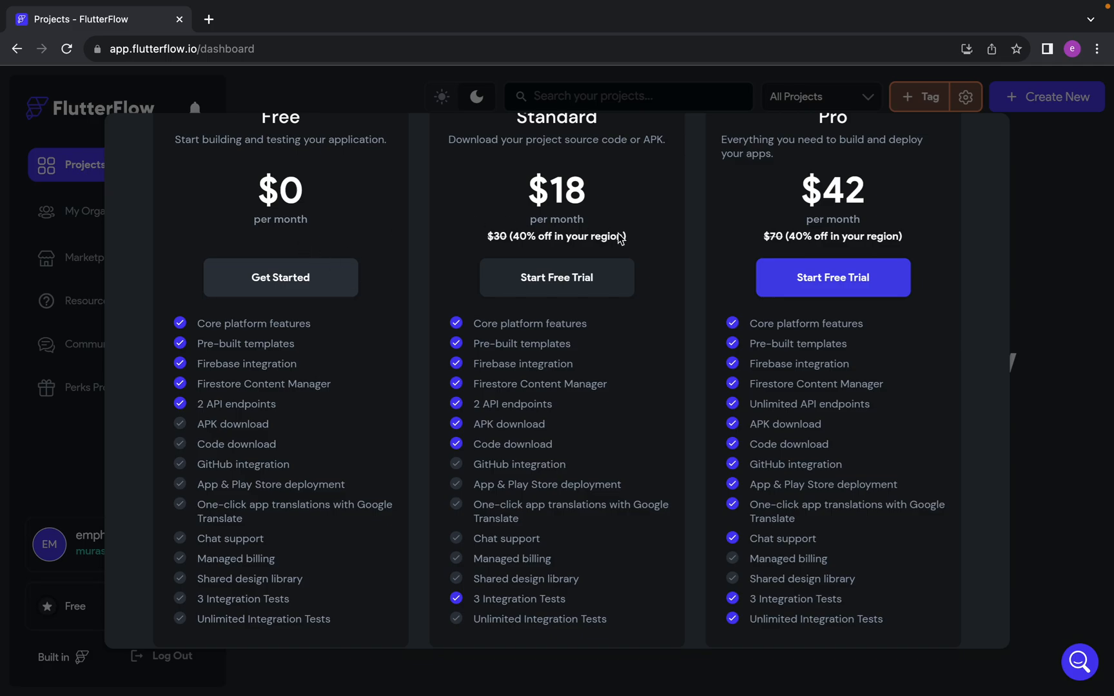
scroll(630, 249, "up", 5)
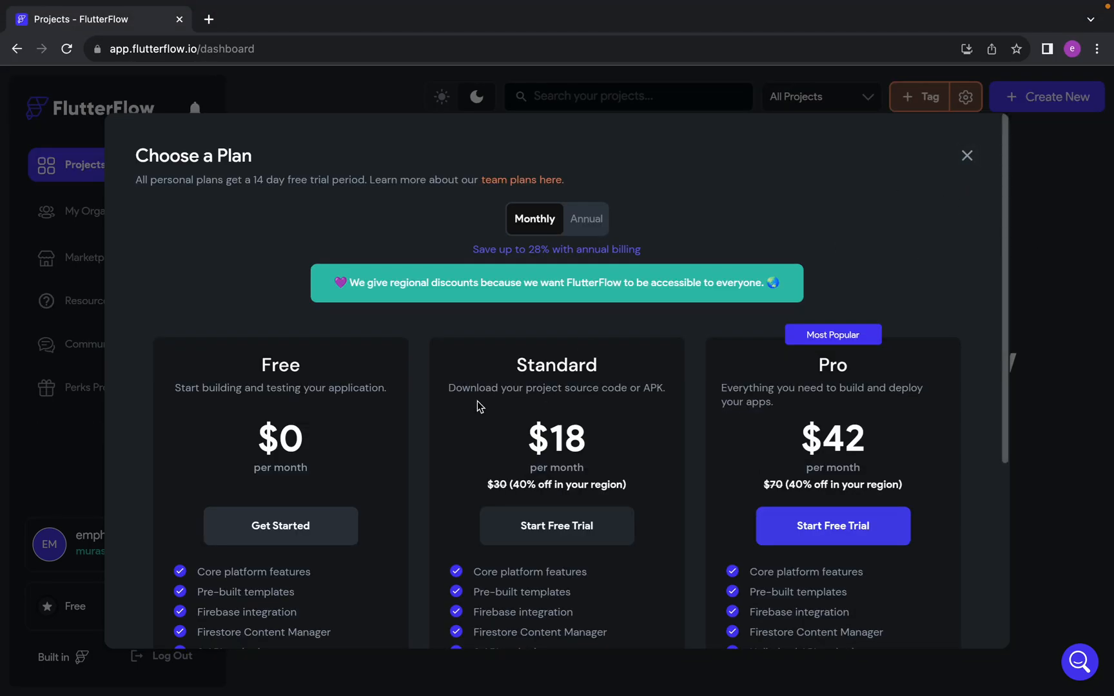
scroll(449, 413, "down", 5)
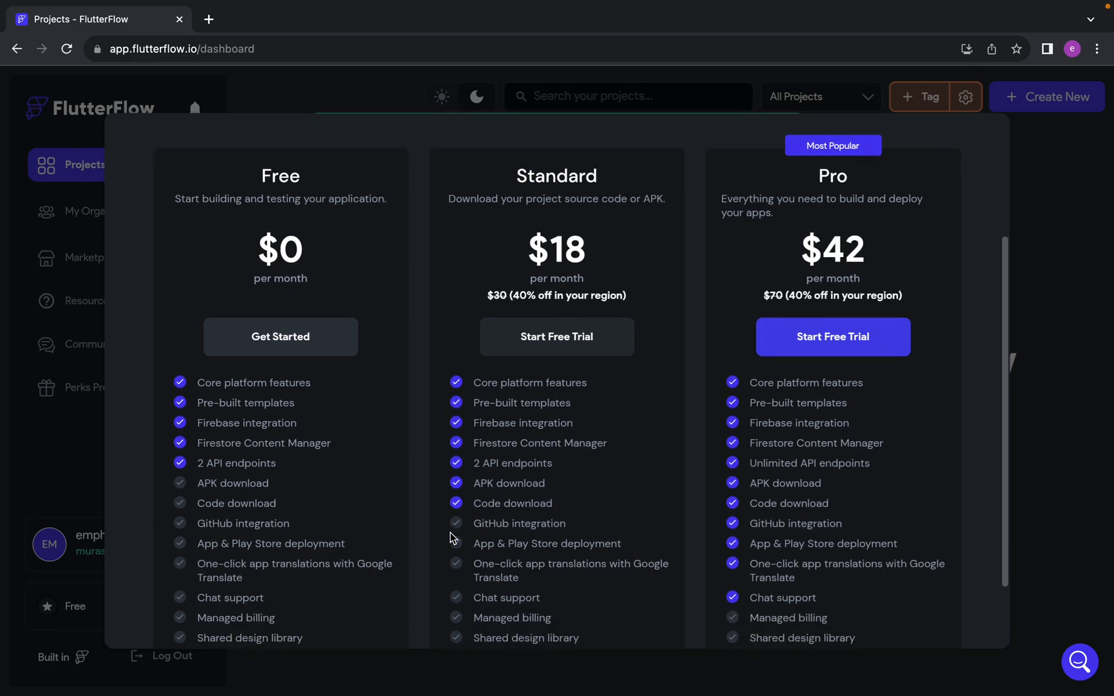
scroll(898, 452, "down", 3)
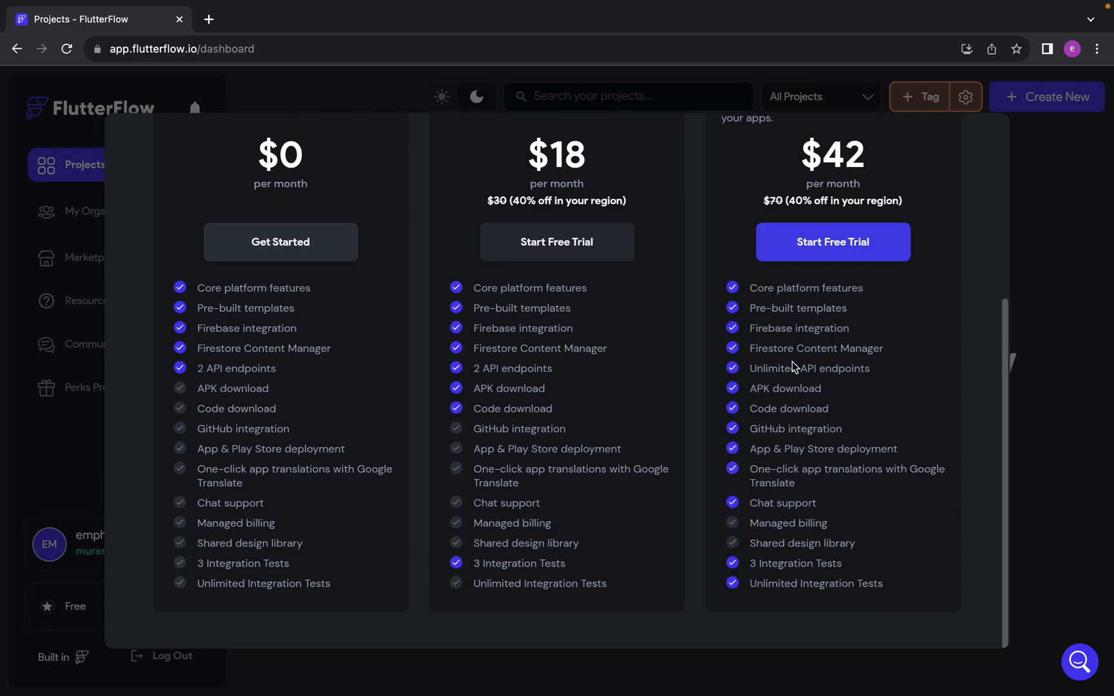
scroll(883, 361, "up", 1)
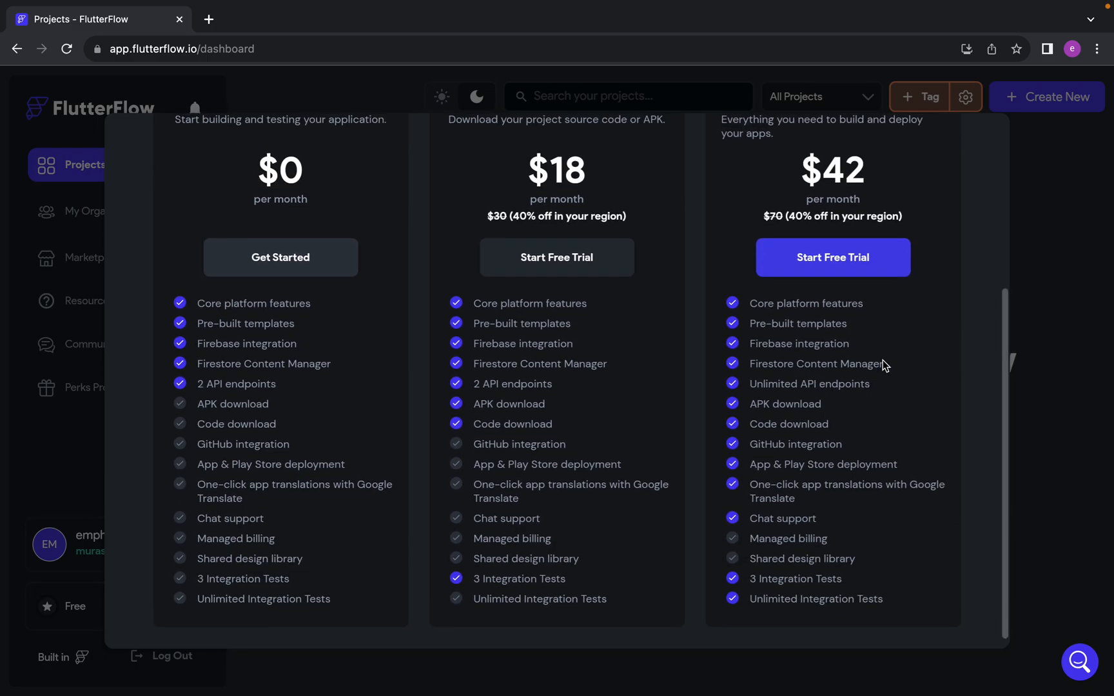
scroll(882, 360, "up", 5)
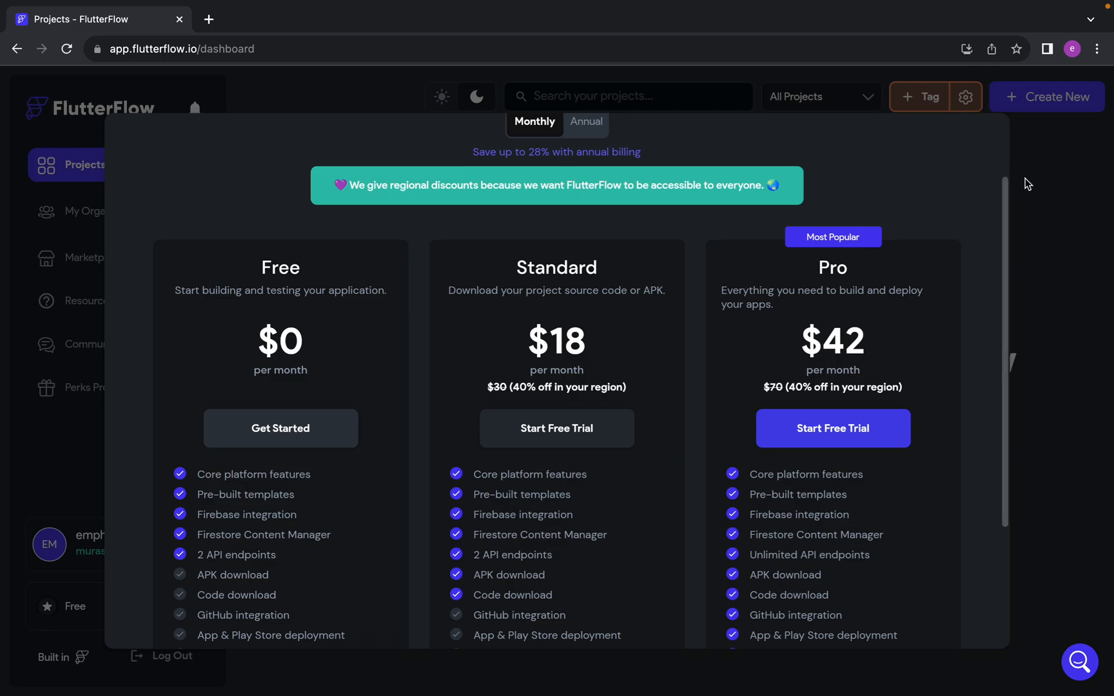
left_click(1027, 184)
Switch to the Google Meet call and open the in-call messages to read the participants' questions
key("ctrl+Left")
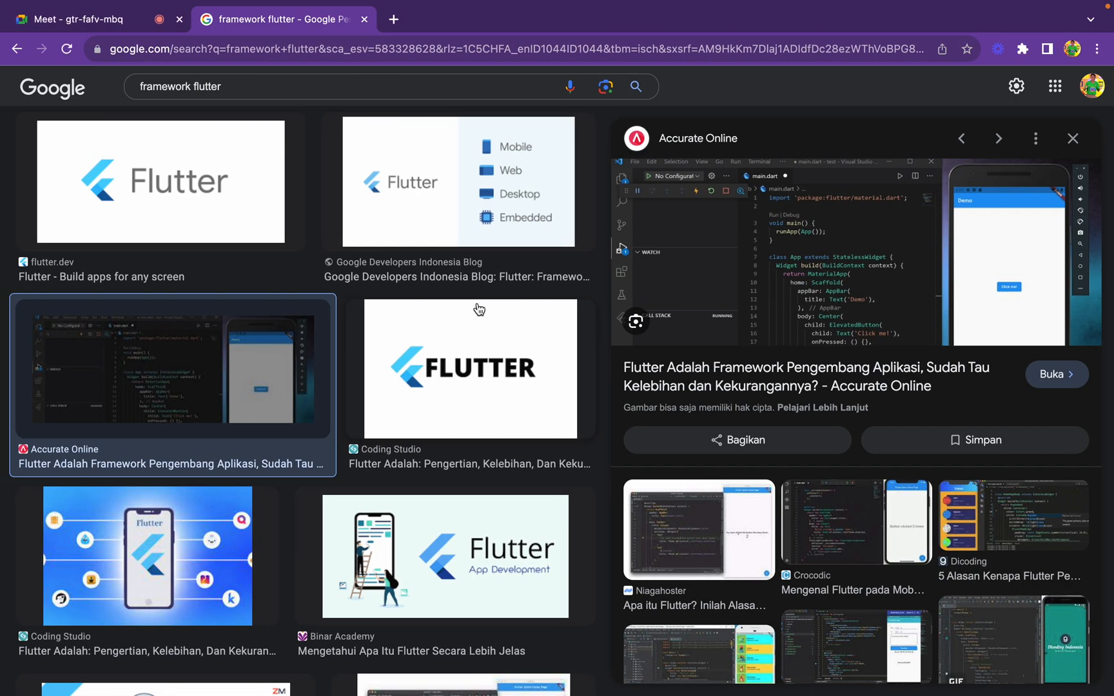
key("ctrl+Right")
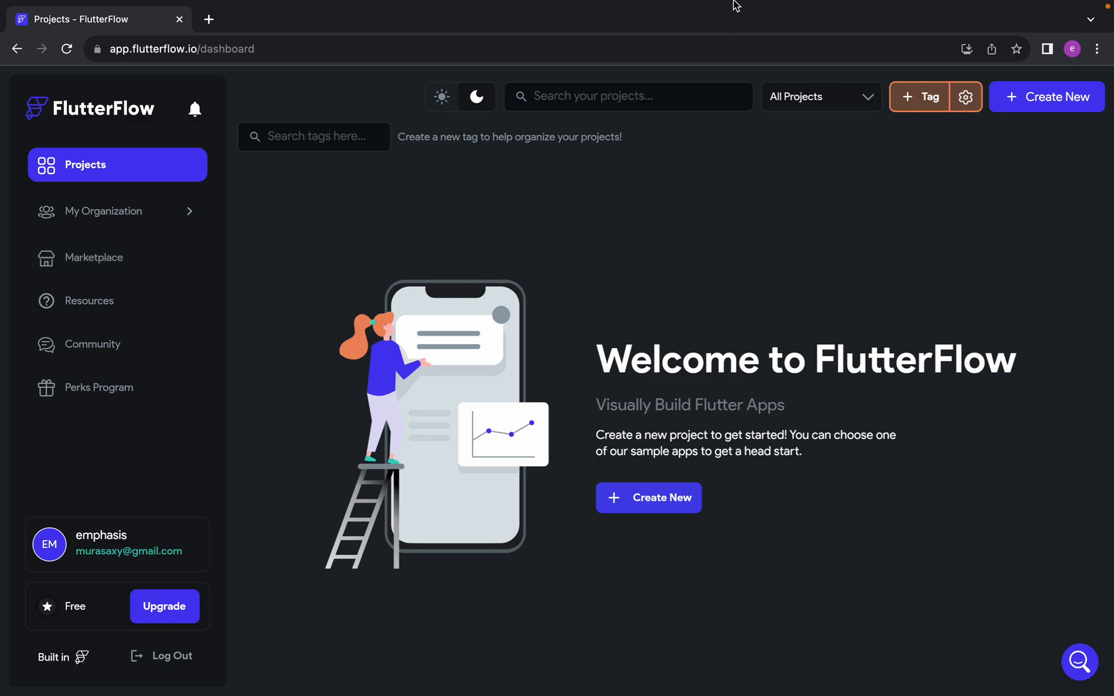
key("ctrl+Left")
key("ctrl+Right")
key("ctrl+Left")
left_click(127, 9)
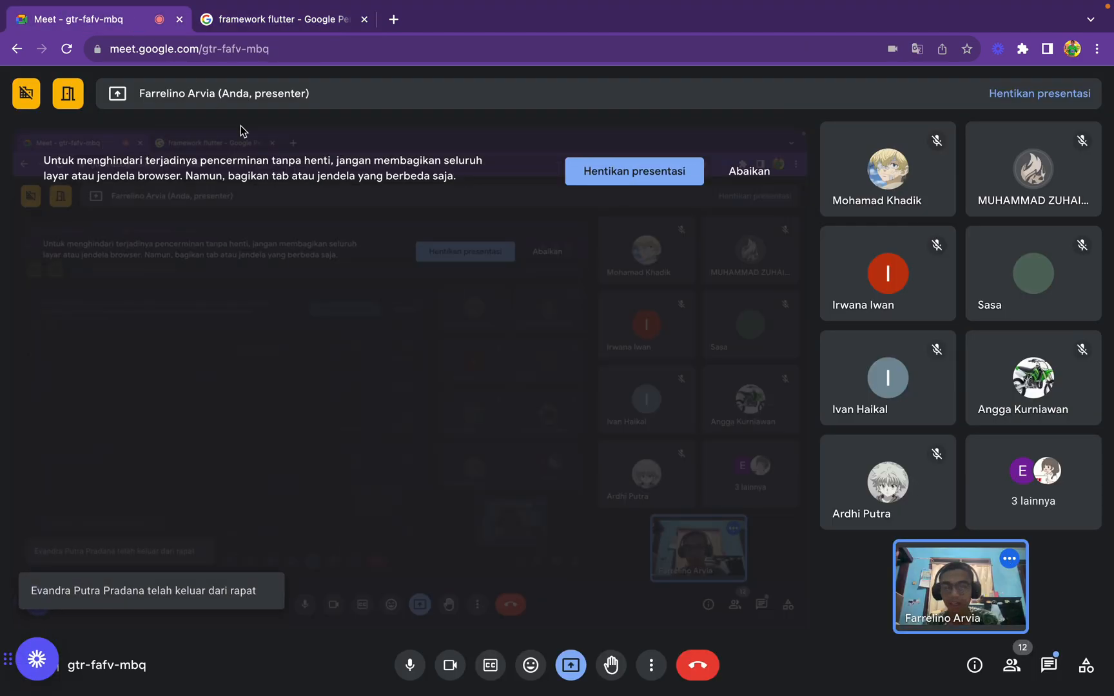
left_click(1049, 667)
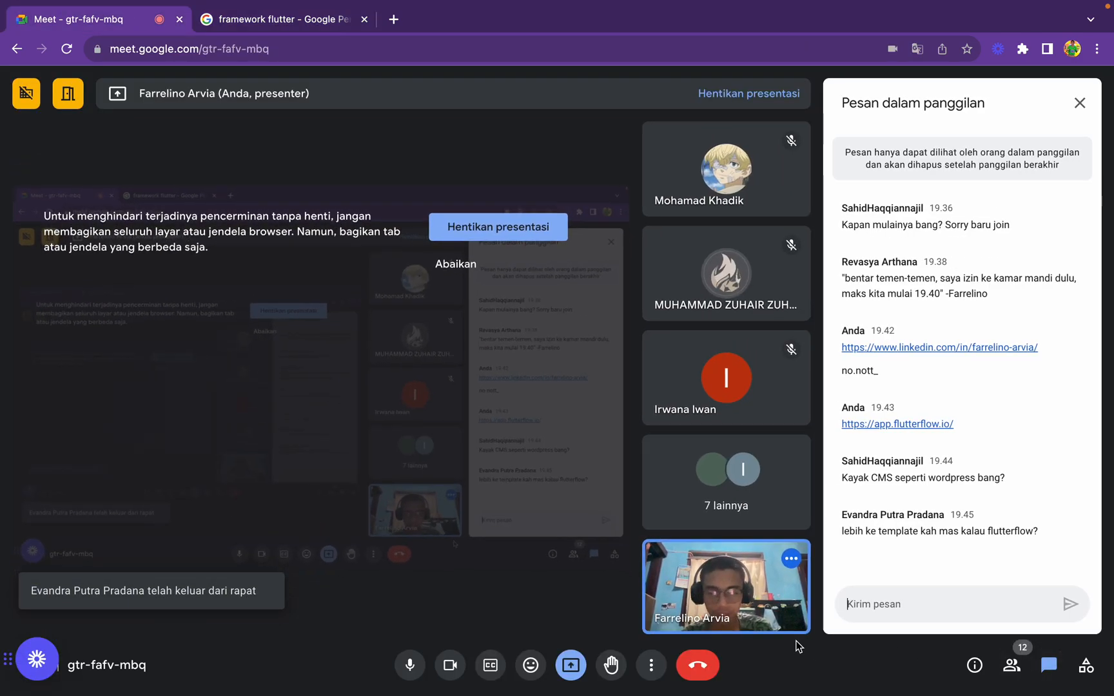
Read the chat question asking whether FlutterFlow is more template-based
double_click(899, 538)
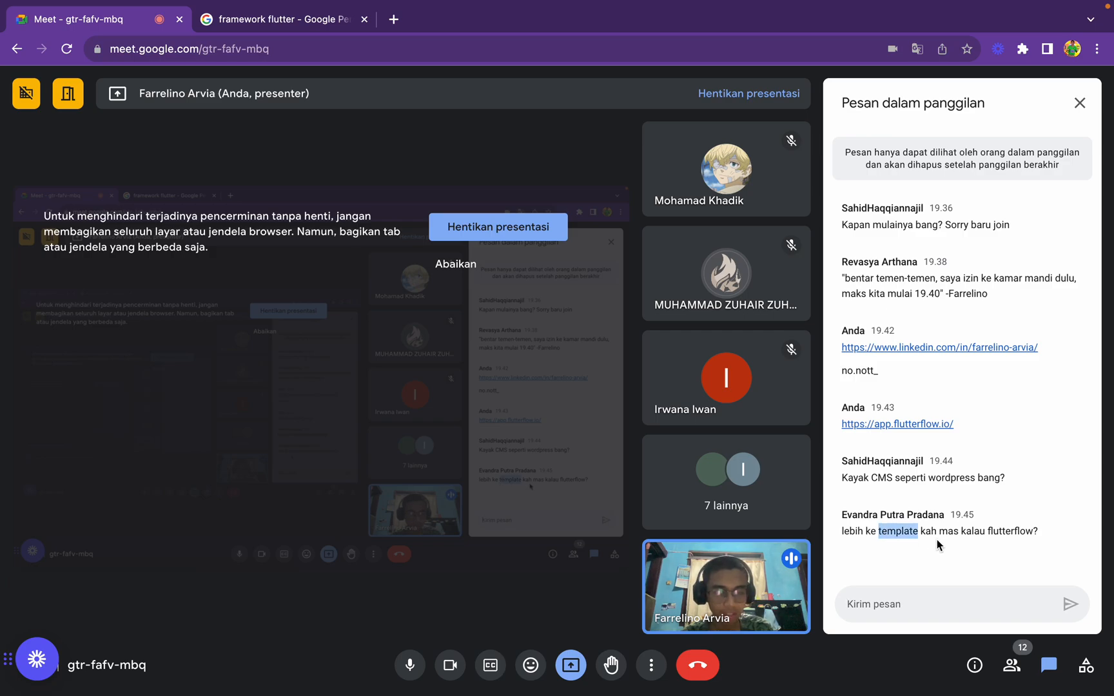
double_click(927, 531)
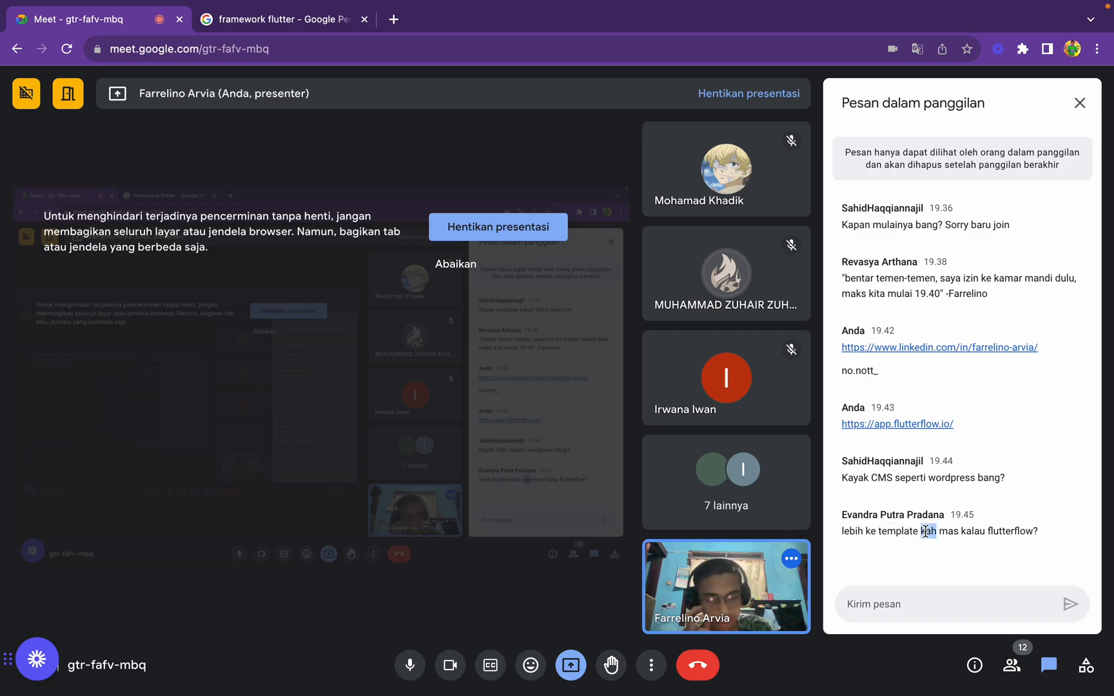
Switch to FlutterFlow, look at the My Organization and Marketplace pages, and return to the projects dashboard
key("ctrl+Right")
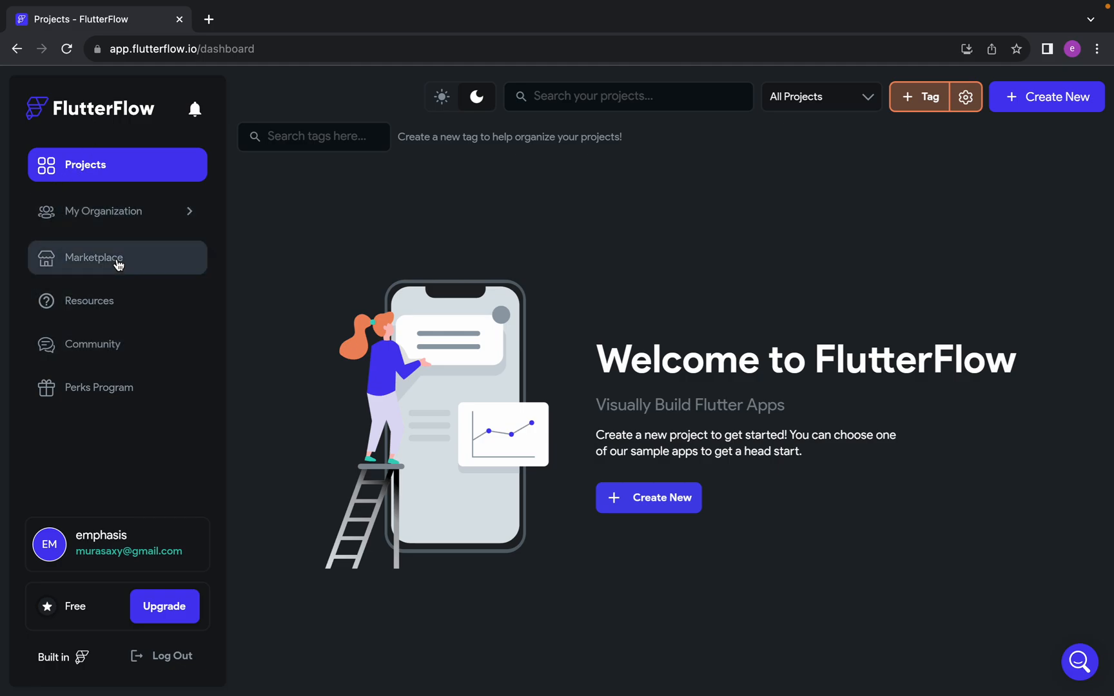
left_click(139, 221)
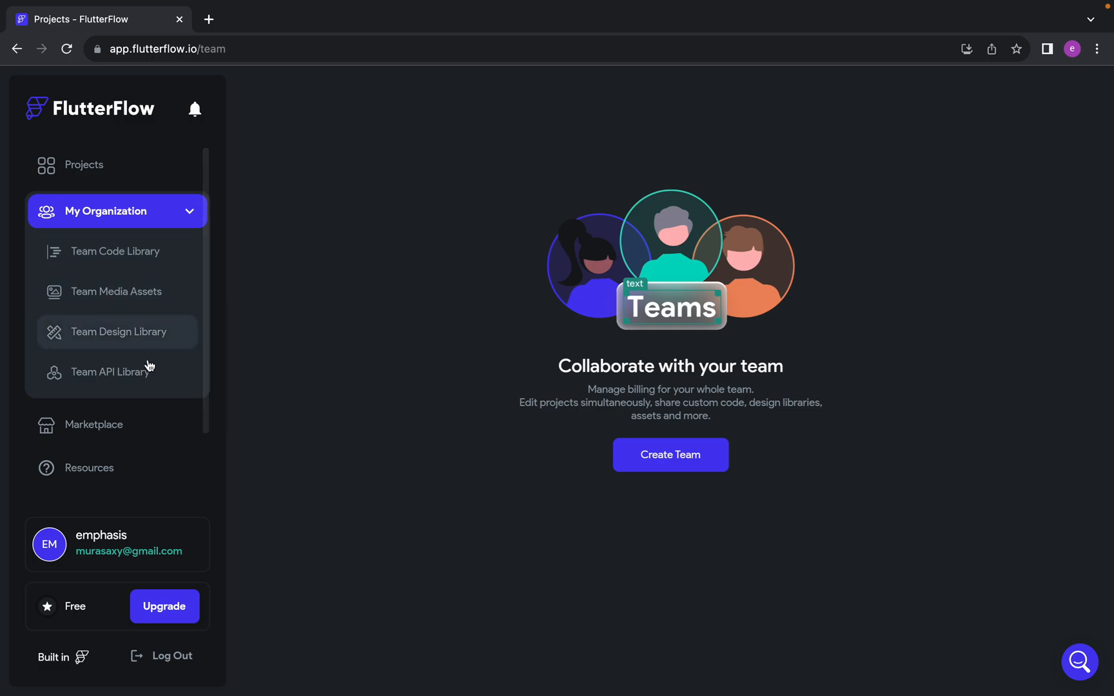
left_click(121, 425)
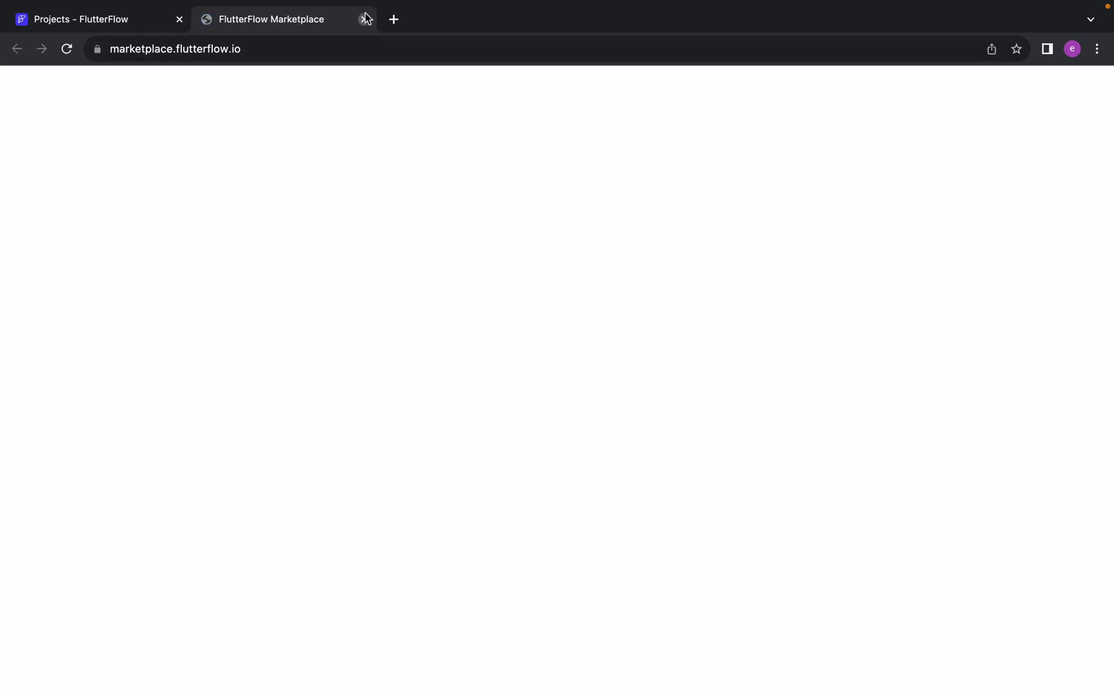
left_click(365, 19)
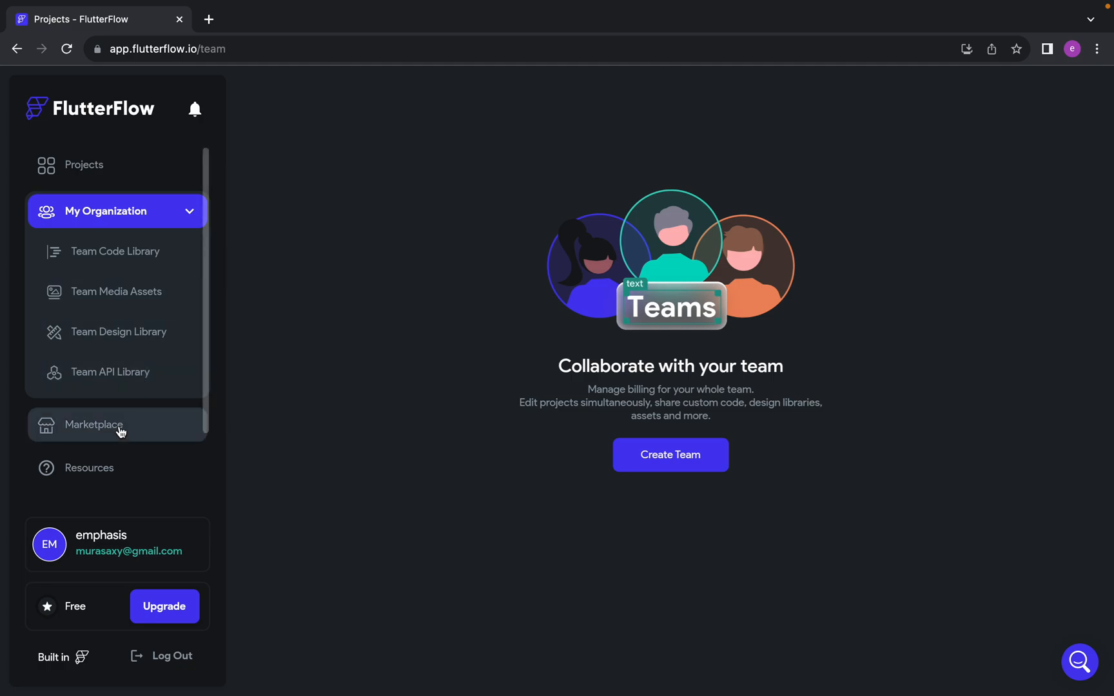
left_click(118, 166)
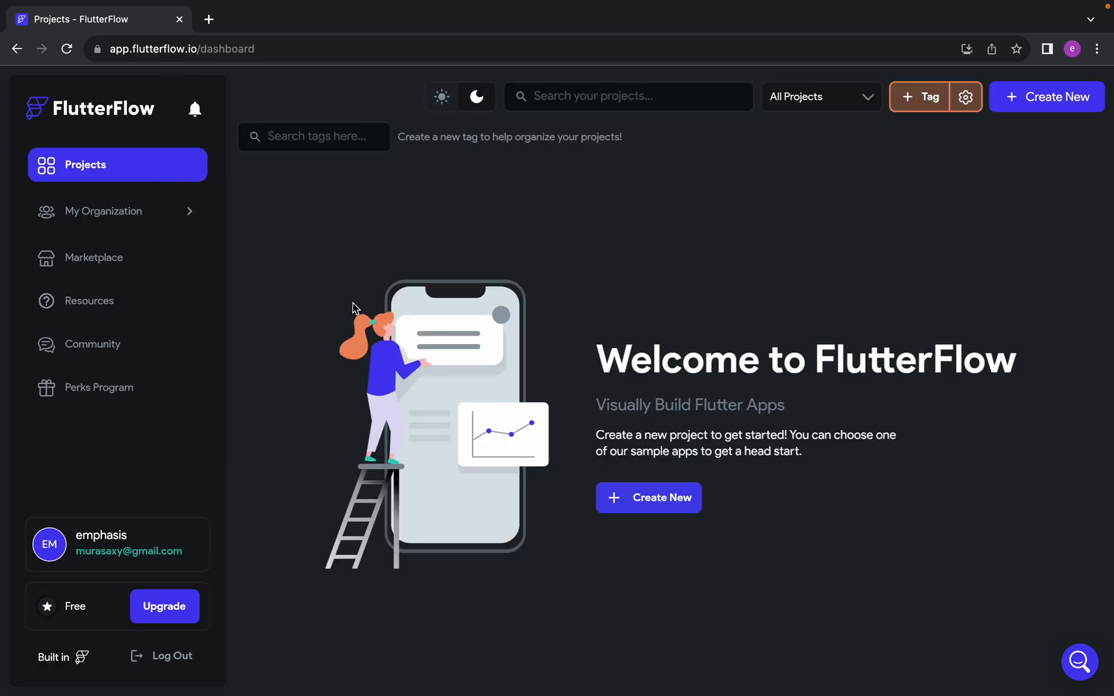
Revisit the team collaboration page with its organization submenu collapsed, and go back to the projects
left_click(178, 213)
left_click(189, 212)
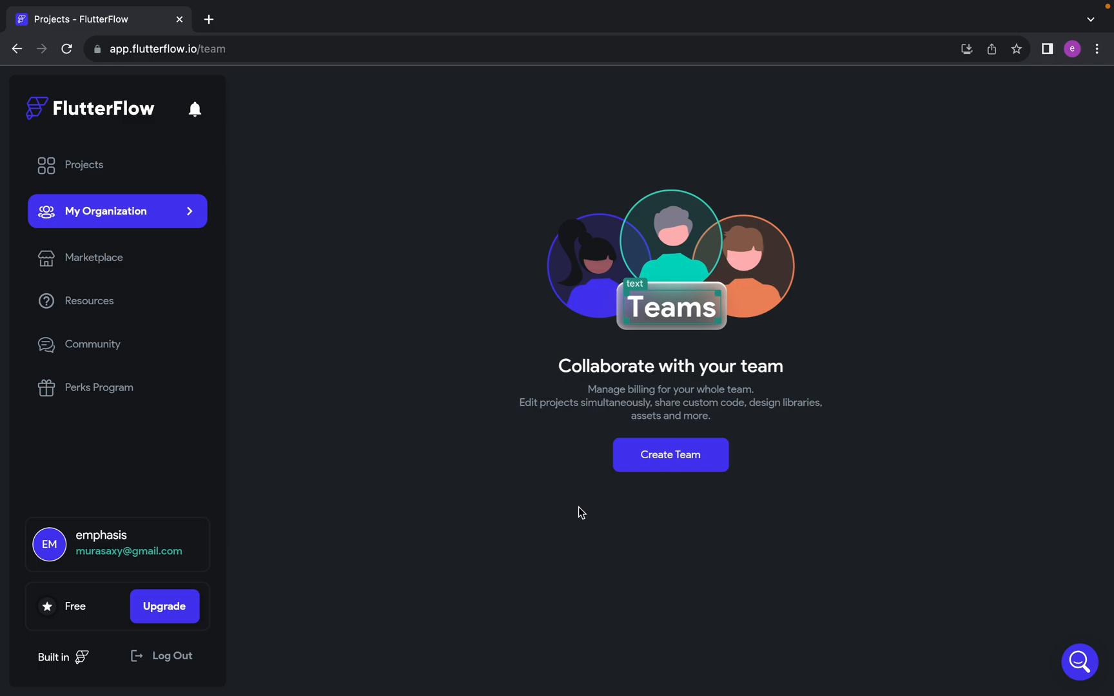
left_click(38, 161)
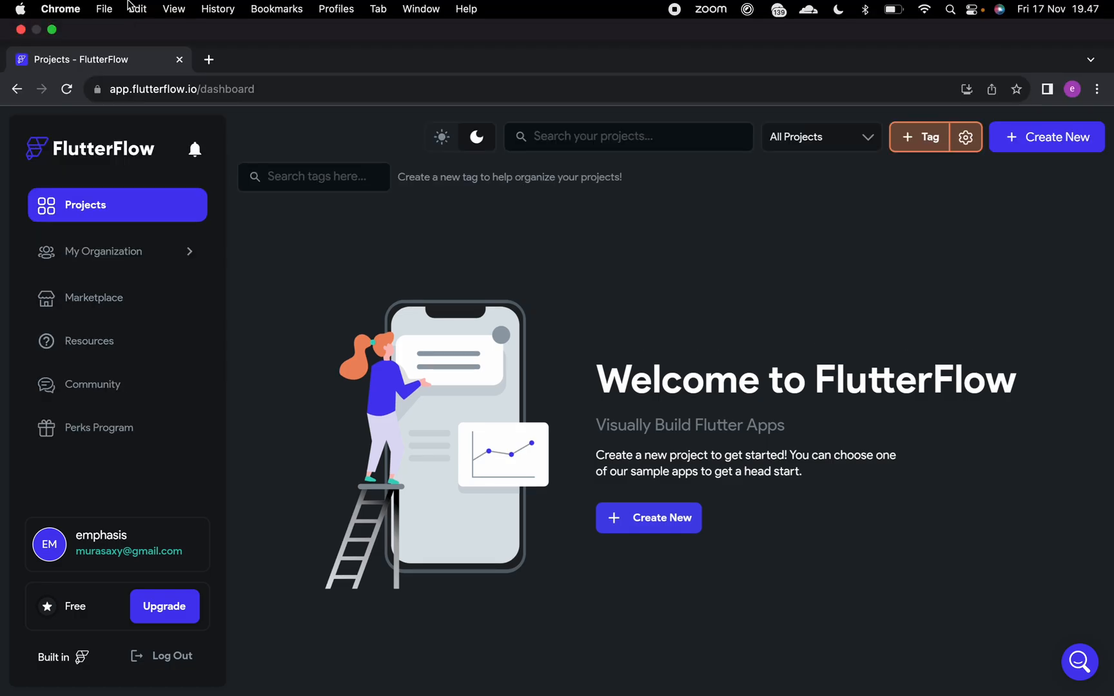
Switch to the Google Meet call and read the participants' latest replies in the chat
key("ctrl+Left")
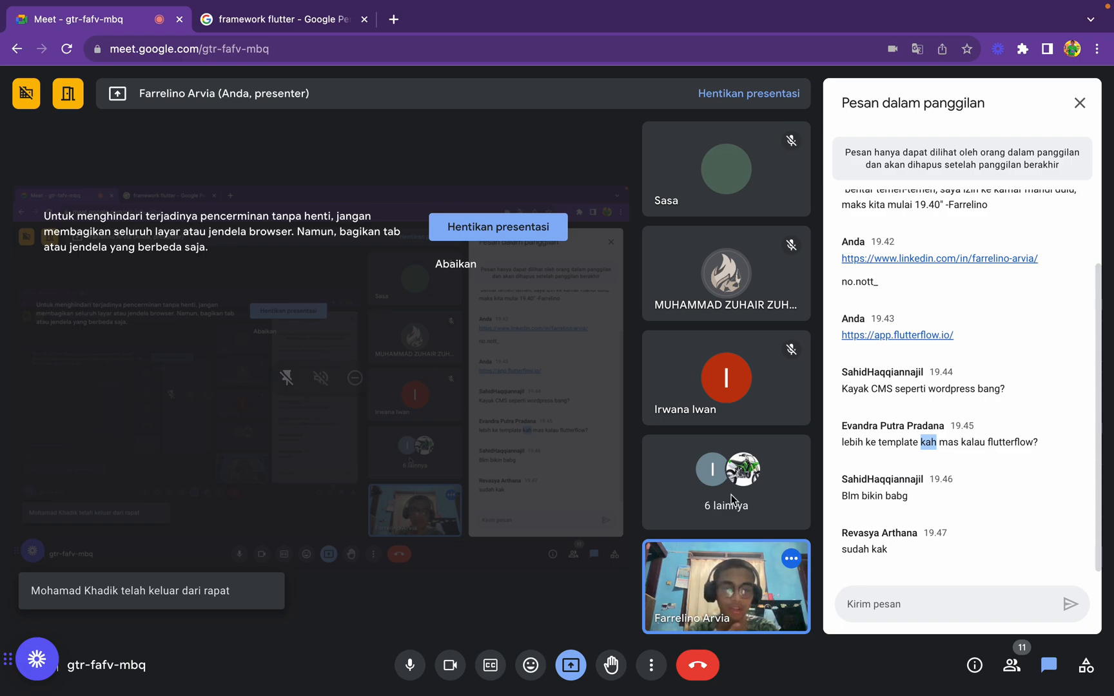
double_click(897, 496)
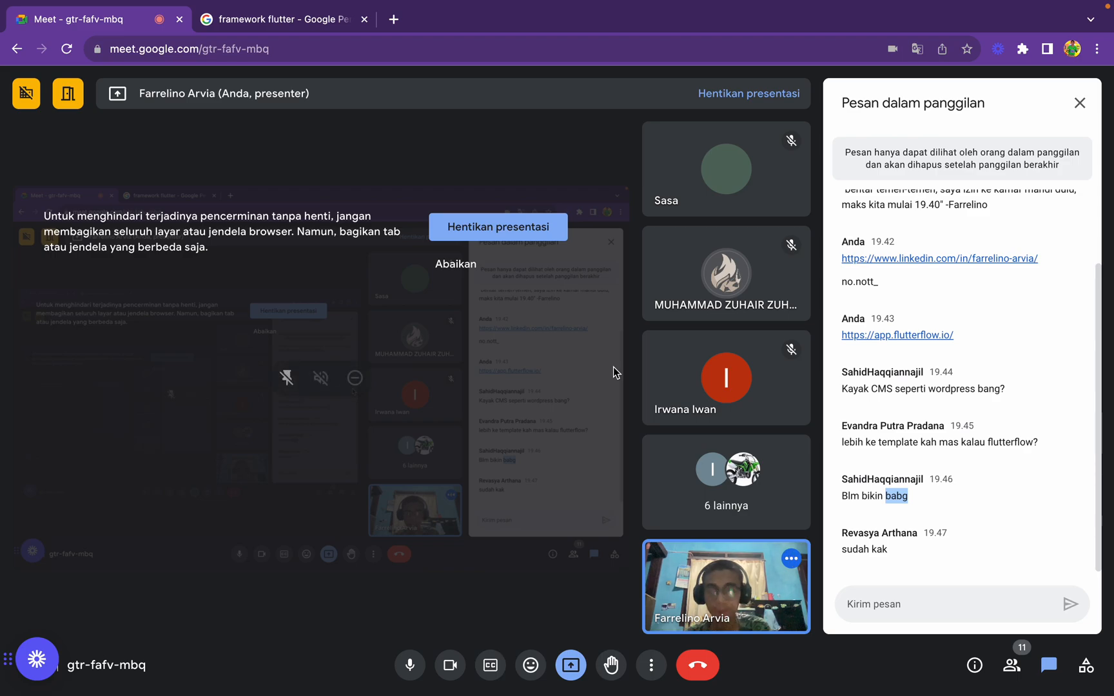
Switch to FlutterFlow and try to create a blank project named web_portofolio
key("ctrl+Right")
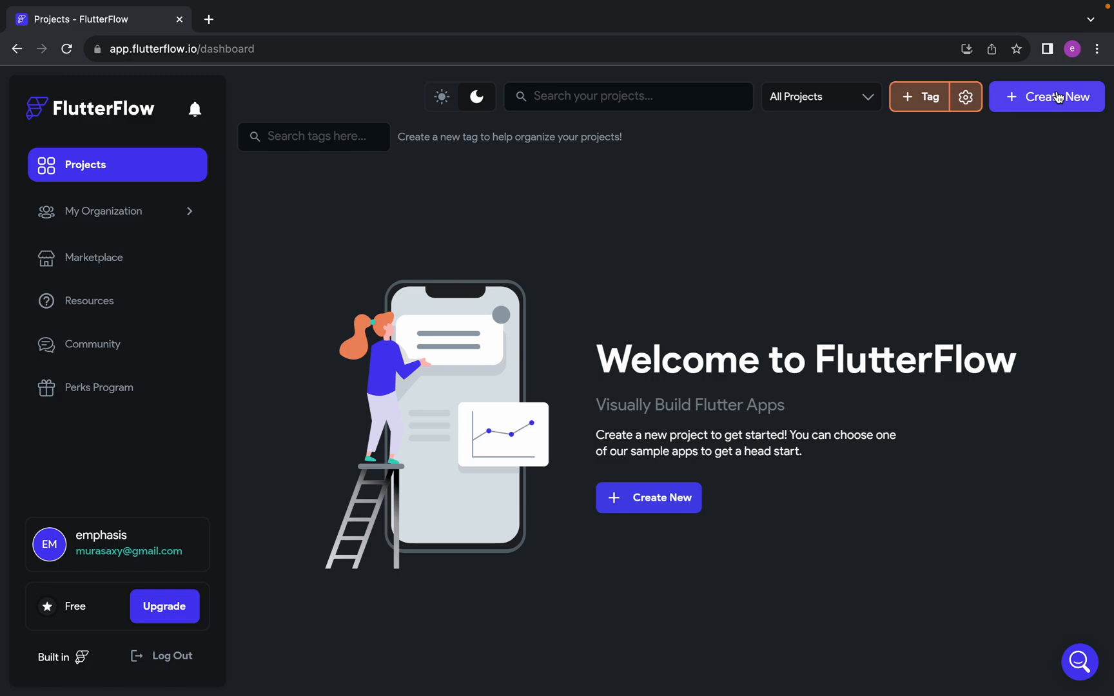
left_click(1057, 97)
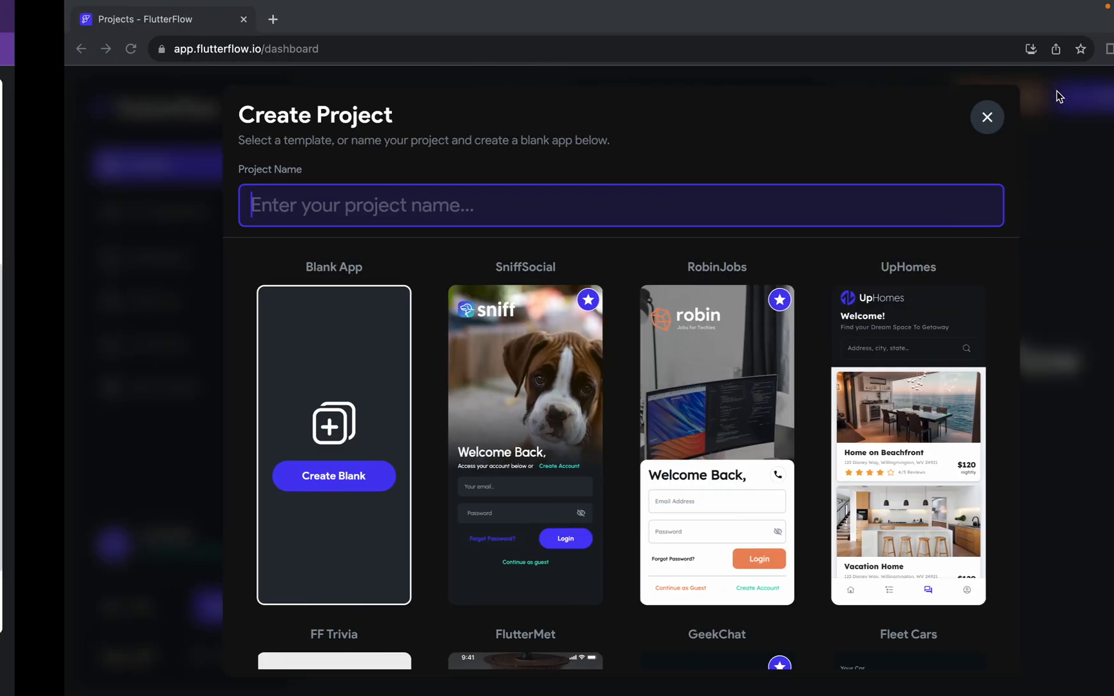
left_click(1017, 119)
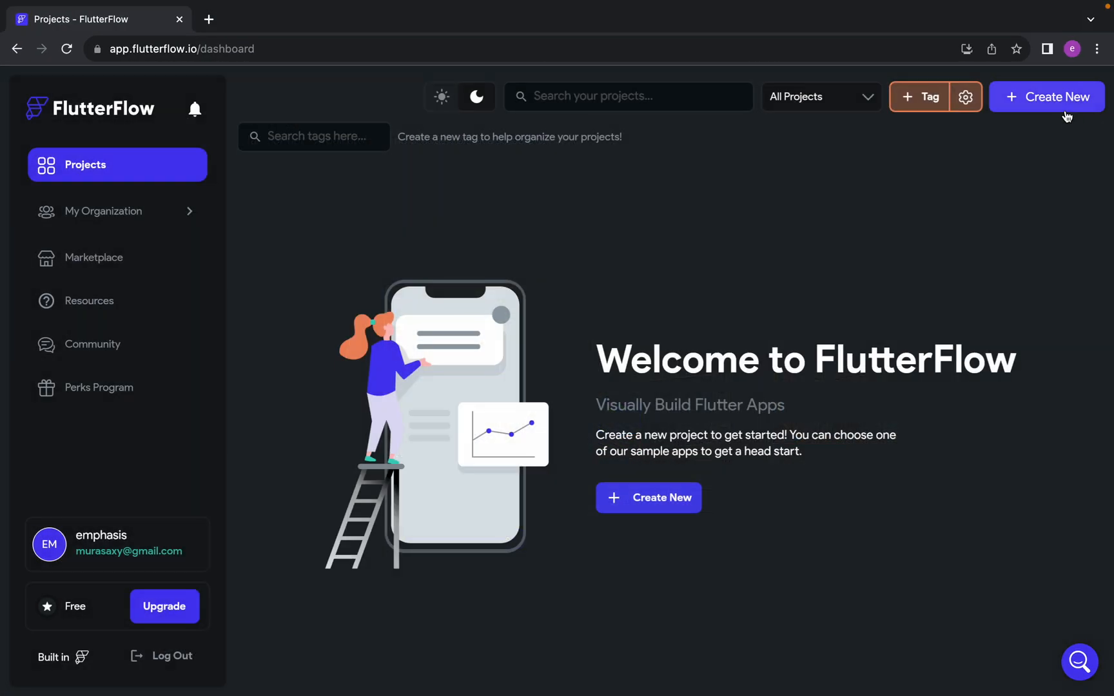
left_click(1065, 109)
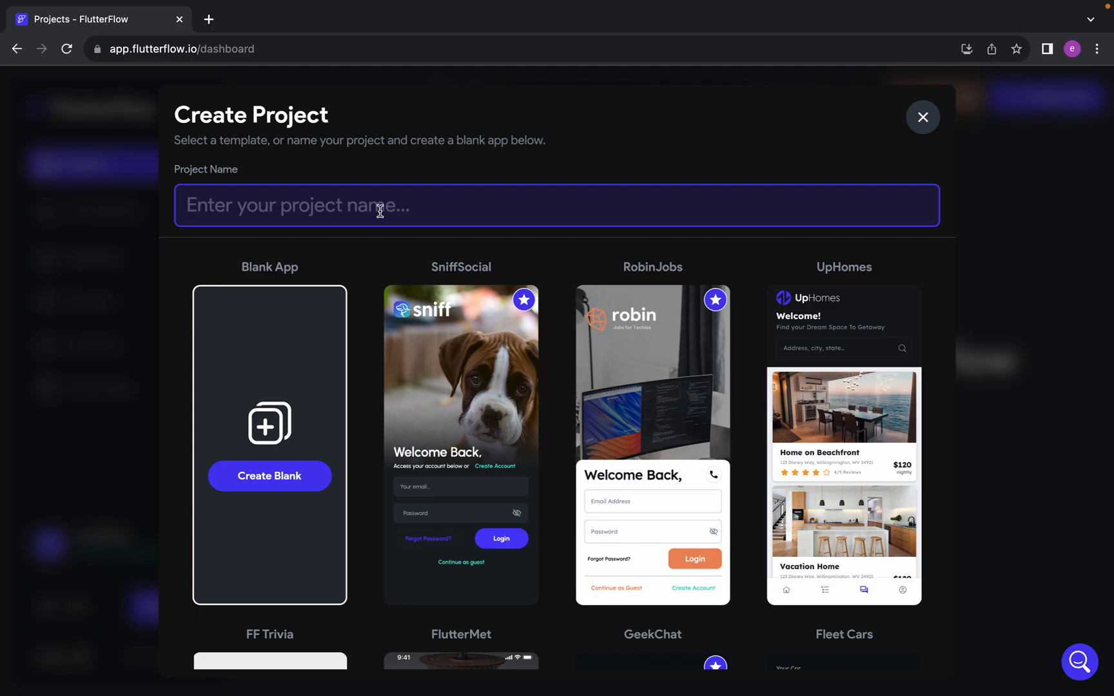
type("pero")
key("BackSpace")
key("BackSpace")
key("BackSpace")
key("BackSpace")
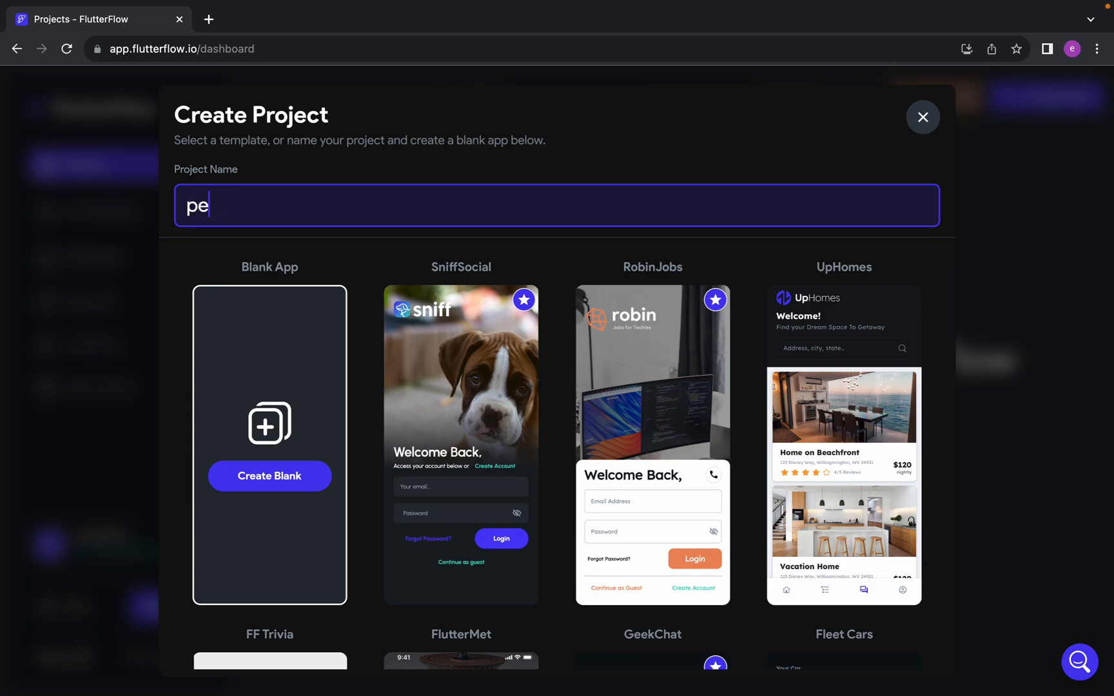
type("web_pe")
key("BackSpace")
type("ortofolio")
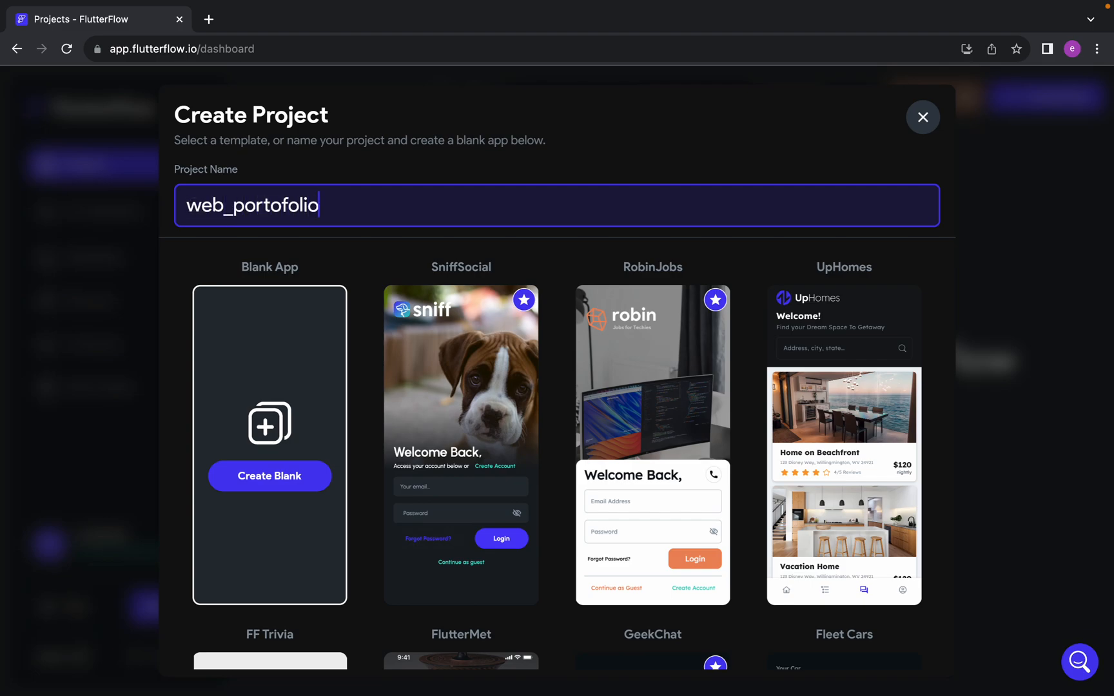
left_click(301, 478)
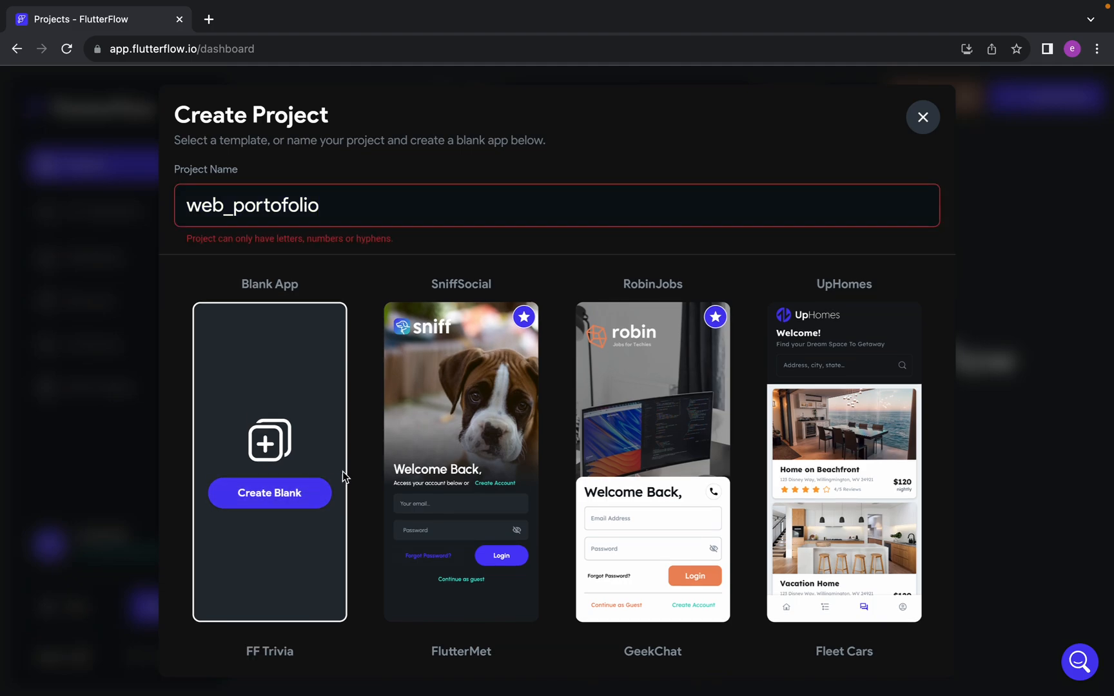
Correct the project name to webPortofolio and create the blank app
left_click(233, 208)
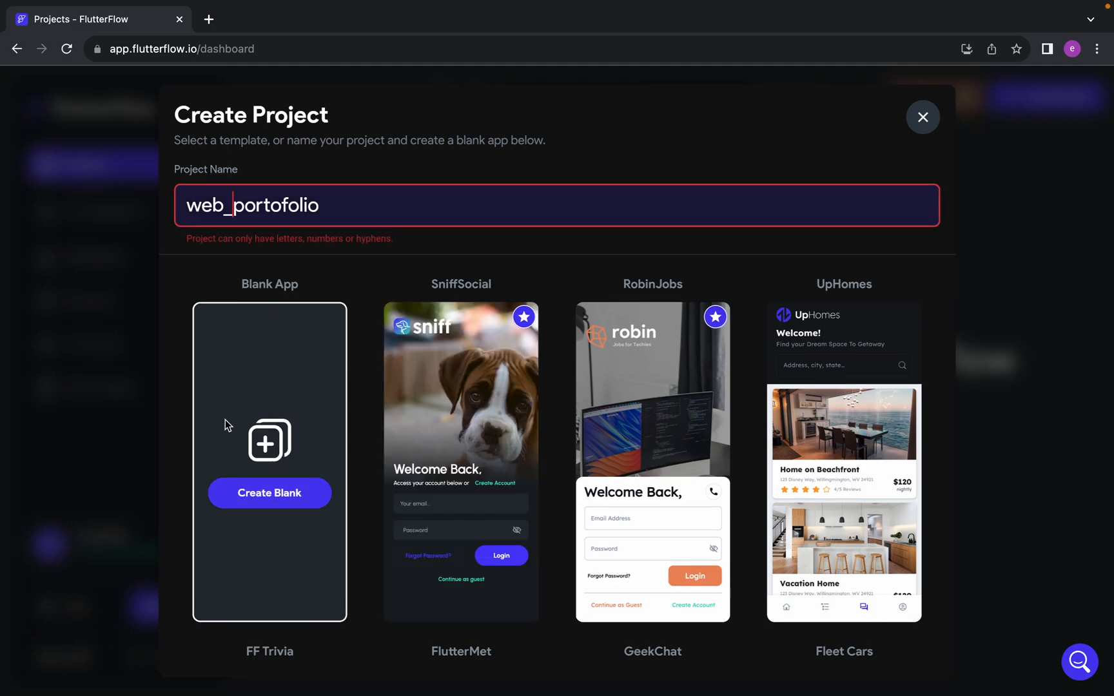
key("BackSpace")
key("BackSpace")
type("P")
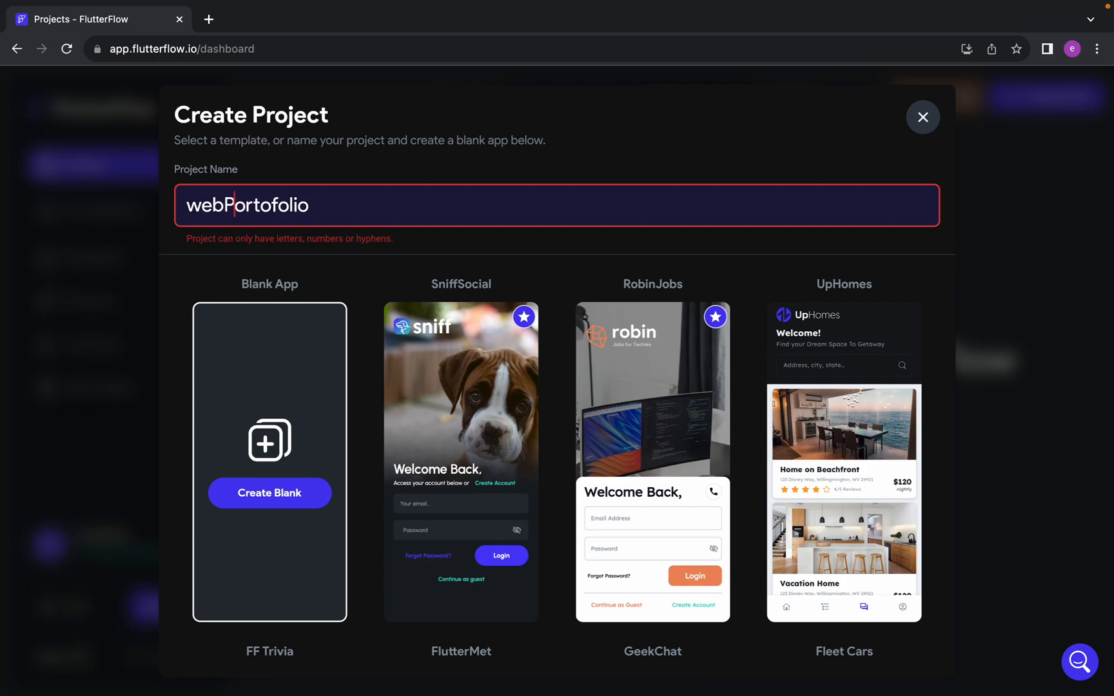
left_click(287, 494)
left_click(261, 205)
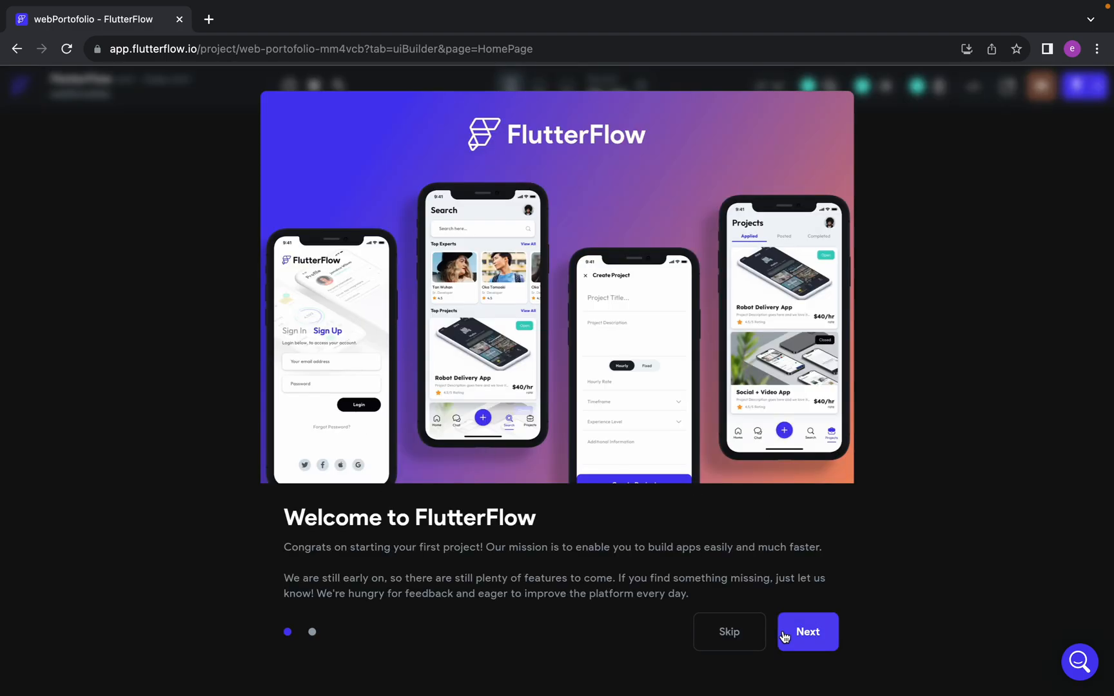
Go through the welcome introduction and start building without taking the tutorial
left_click_drag(664, 221, 345, 223)
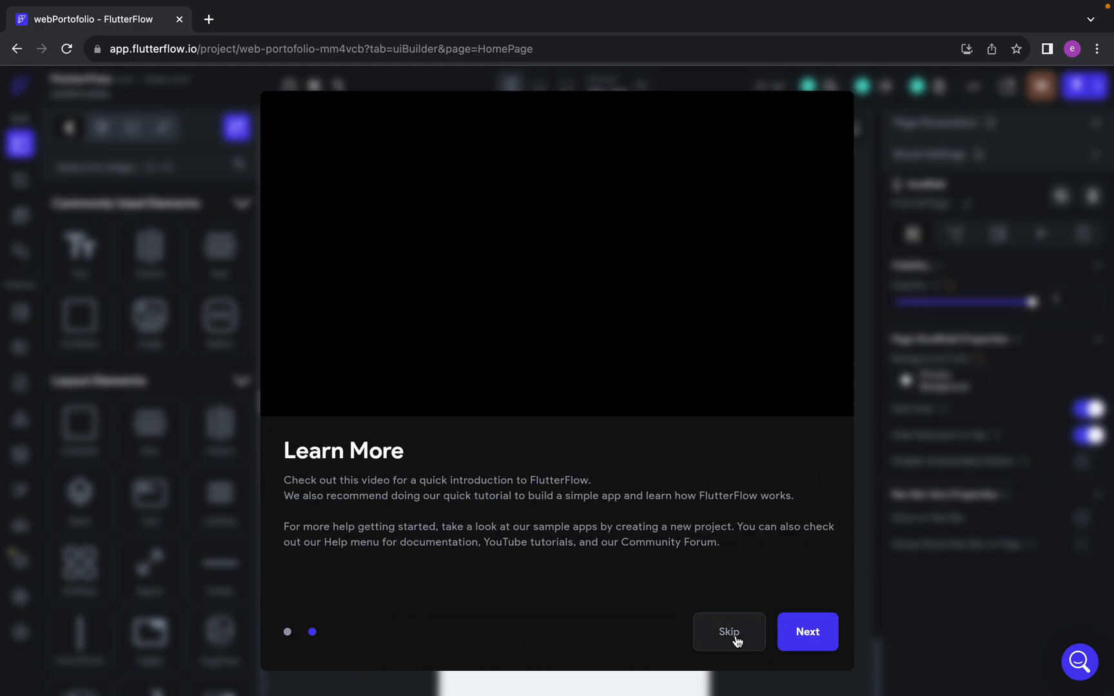
left_click(813, 642)
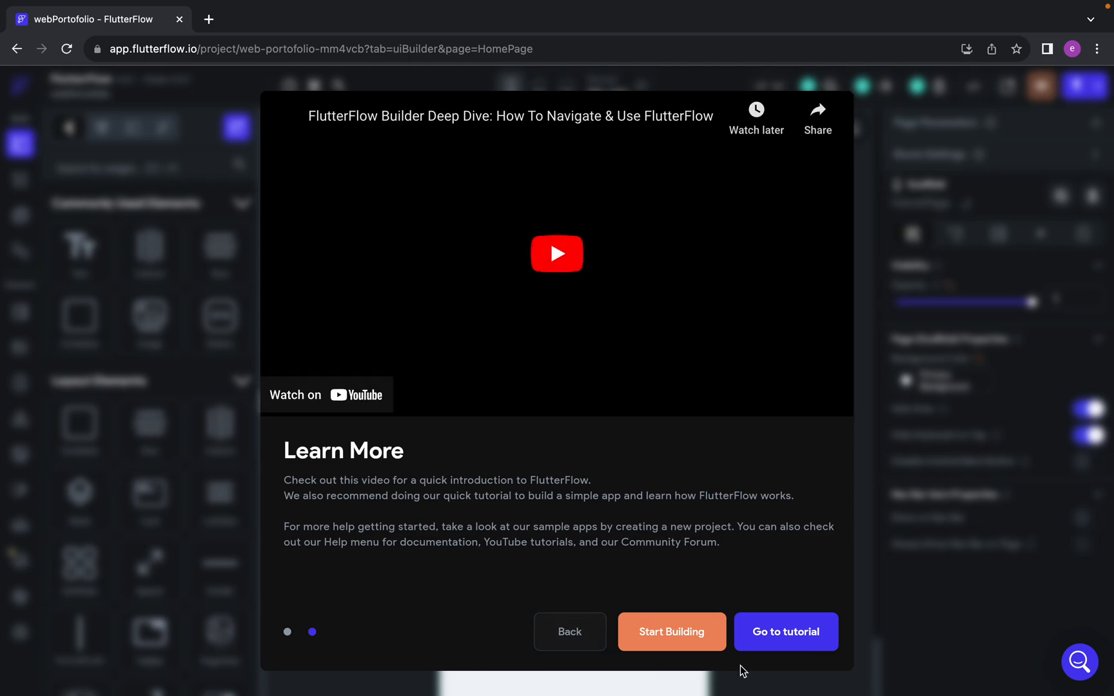
left_click(593, 628)
left_click(726, 622)
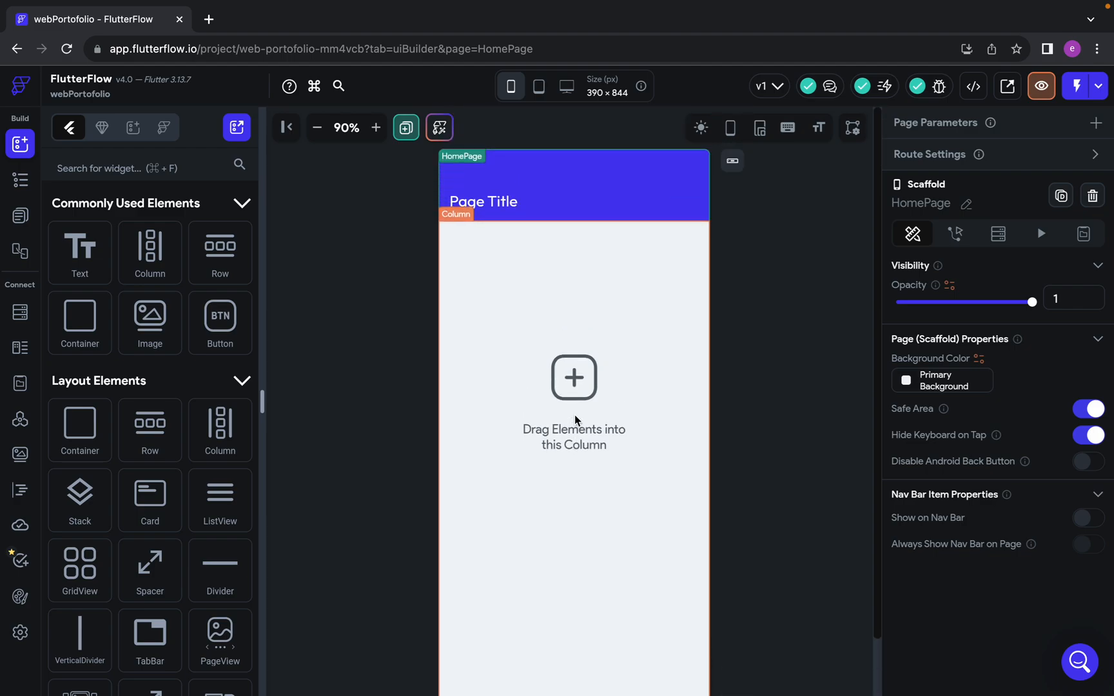
Examine the HomePage's widget tree and look through the elements available in the widget palette
key("super+minus")
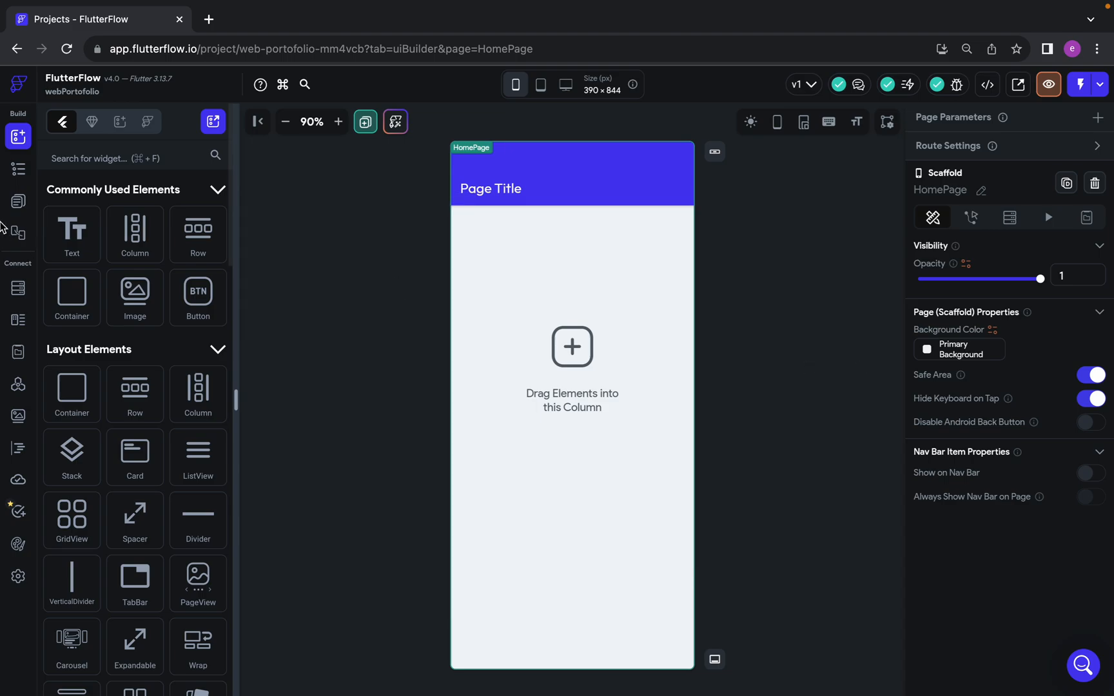
left_click(14, 170)
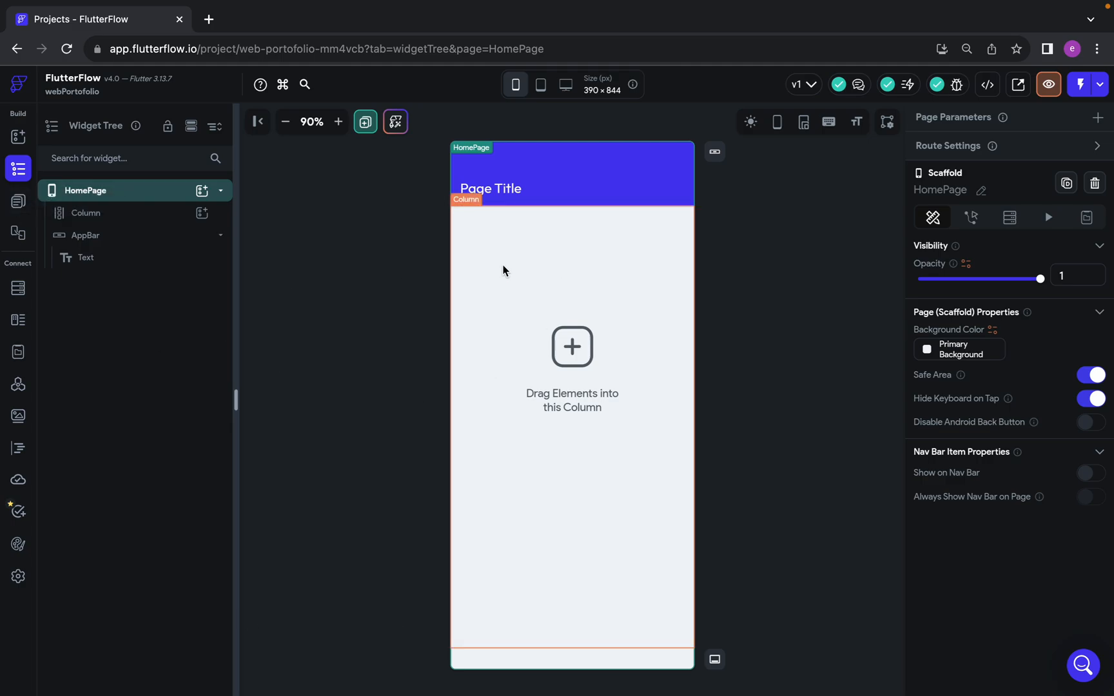
left_click(20, 138)
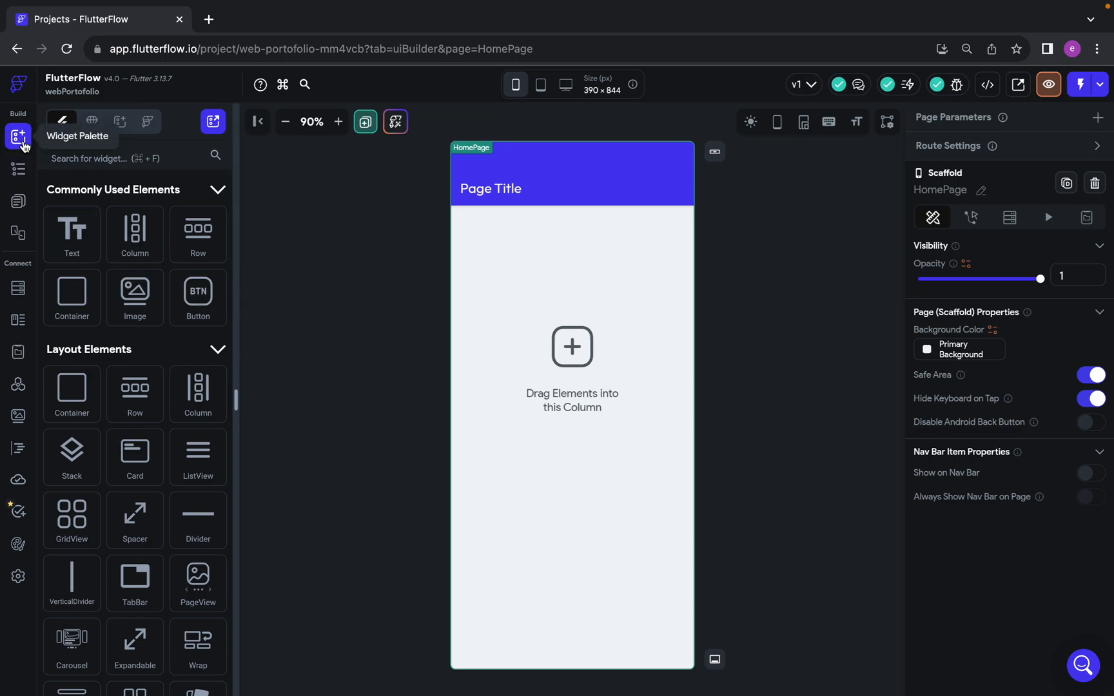
scroll(133, 398, "down", 2)
scroll(133, 399, "down", 9)
scroll(134, 400, "up", 6)
scroll(133, 398, "up", 3)
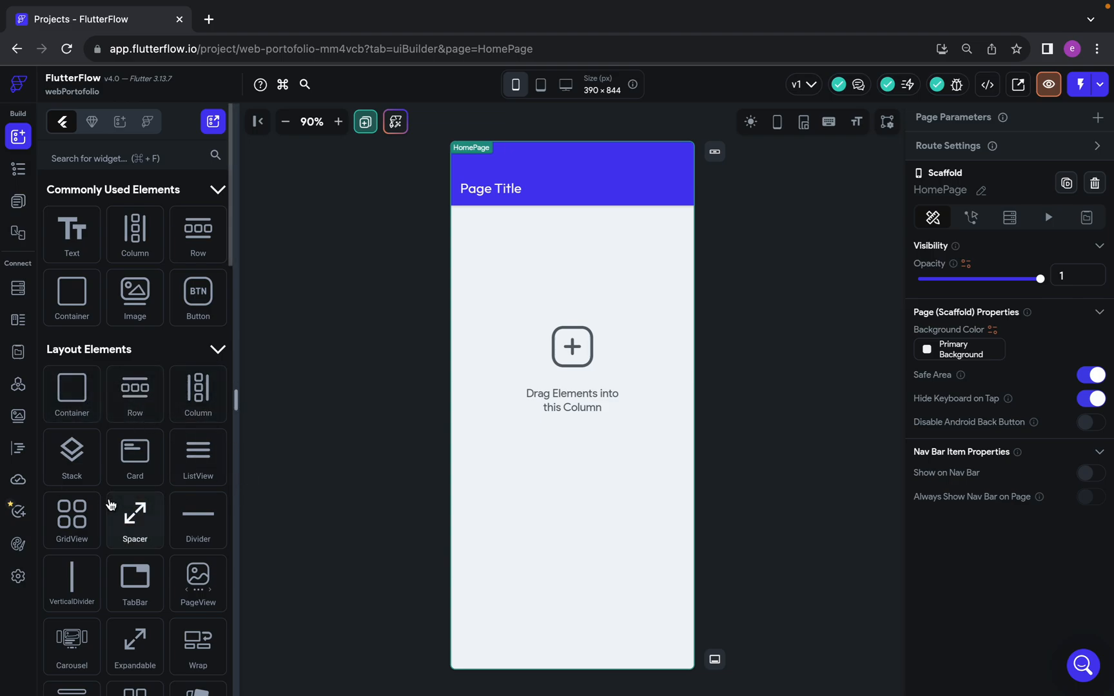
Add a Column inside the HomePage's existing Column, inspect it in the widget tree and delete it
scroll(113, 503, "down", 1)
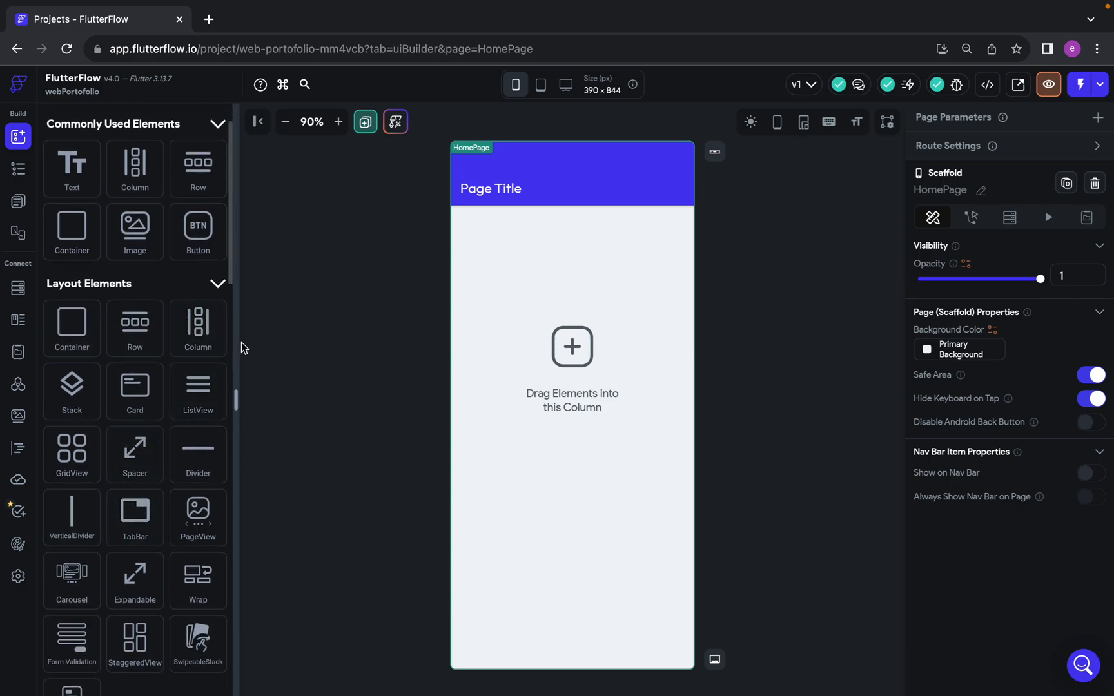
left_click_drag(202, 330, 567, 265)
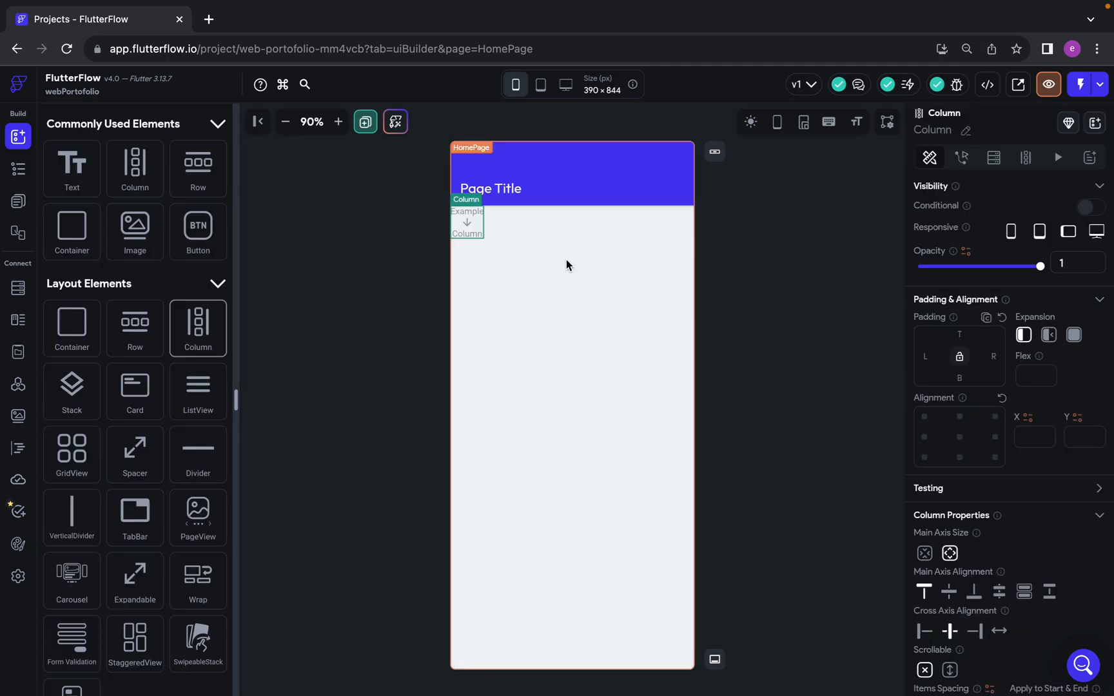
left_click(18, 169)
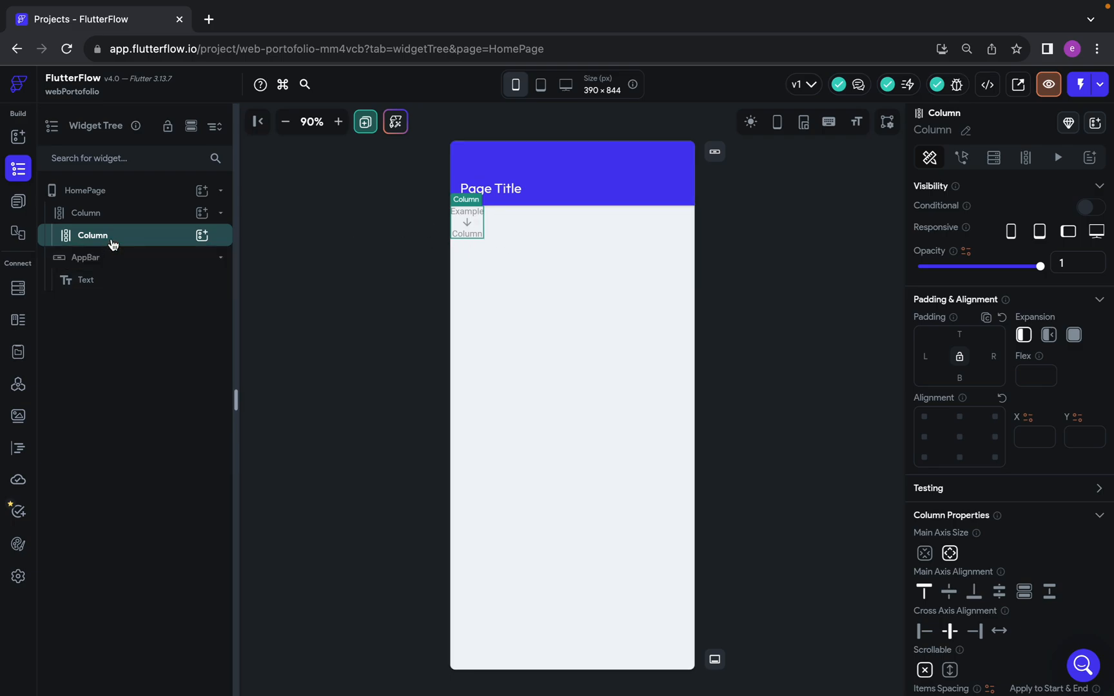
key("Delete")
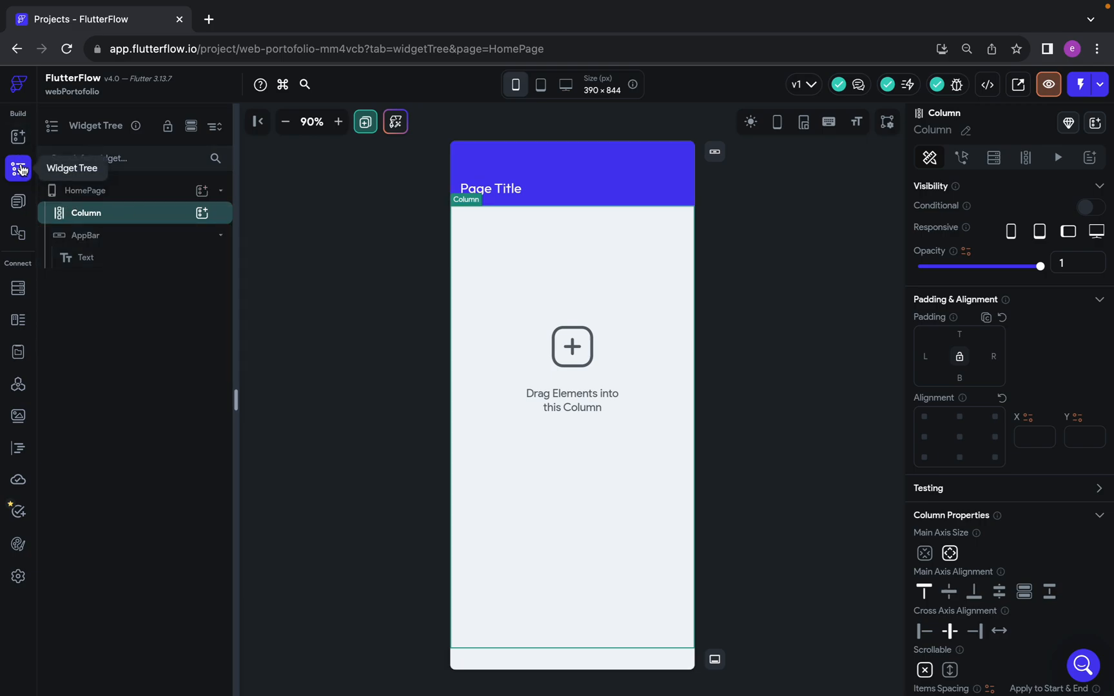
Examine the HomePage scaffold and select its AppBar in the widget tree
left_click(443, 140)
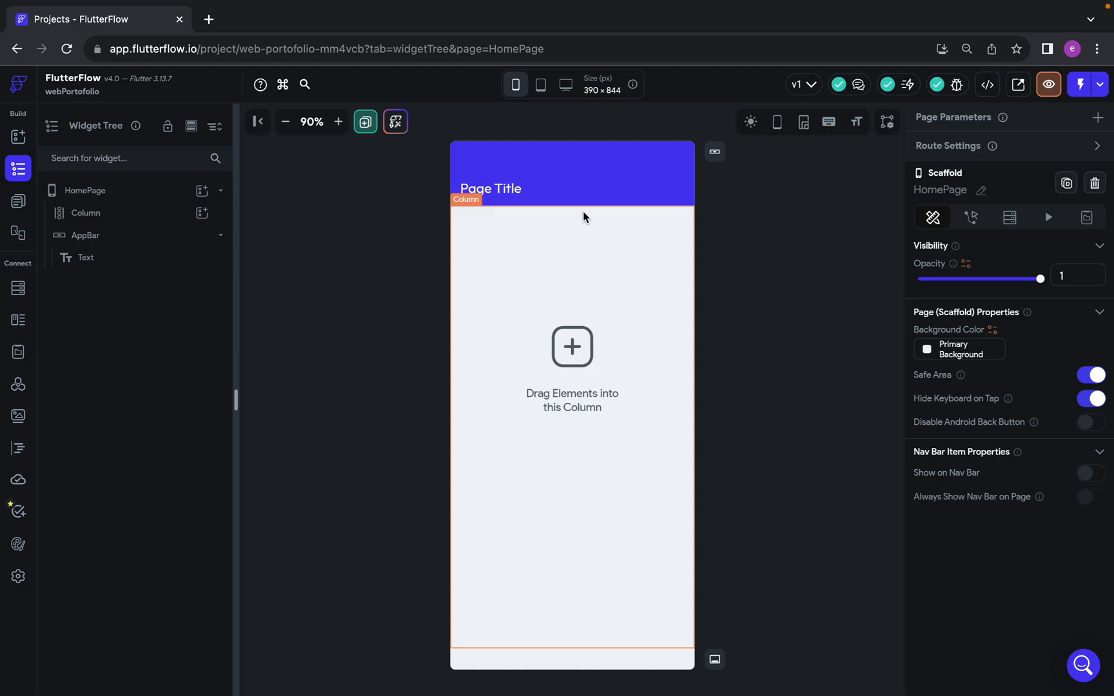
key("super+equal")
scroll(583, 212, "down", 1)
scroll(583, 212, "up", 1)
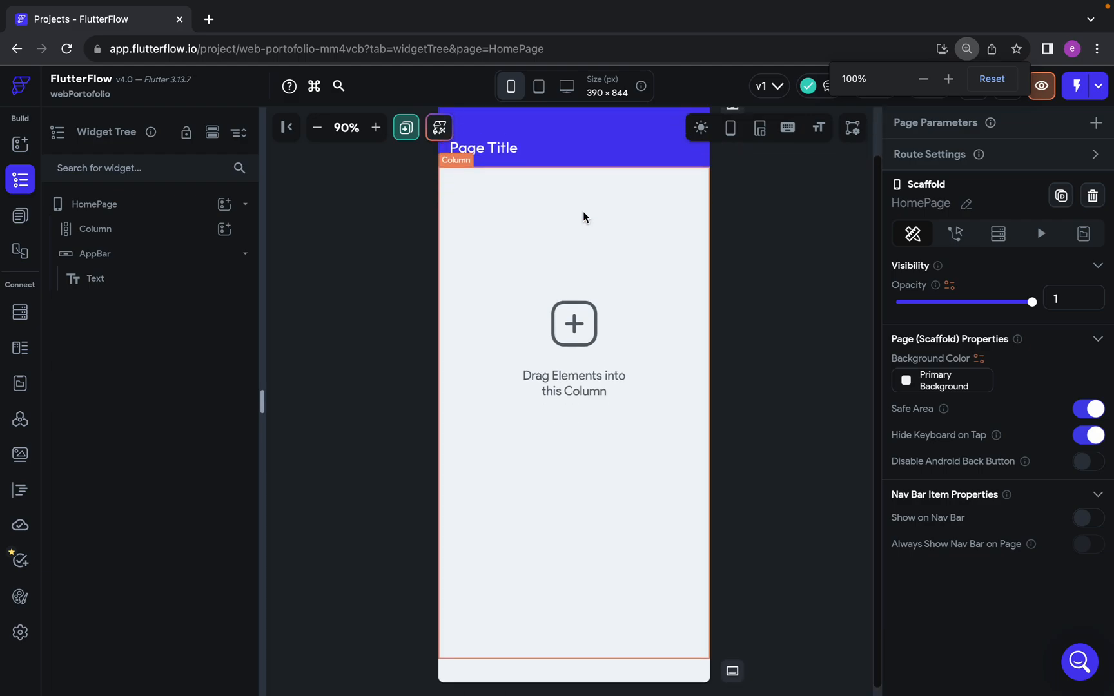
scroll(540, 295, "up", 1)
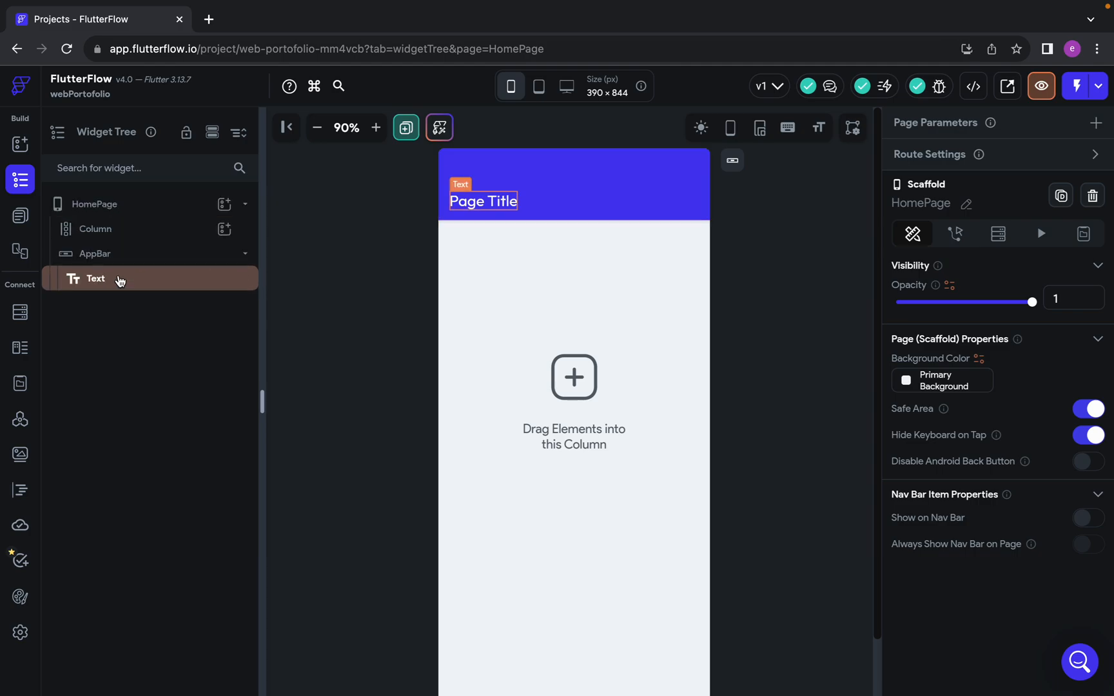
left_click(221, 265)
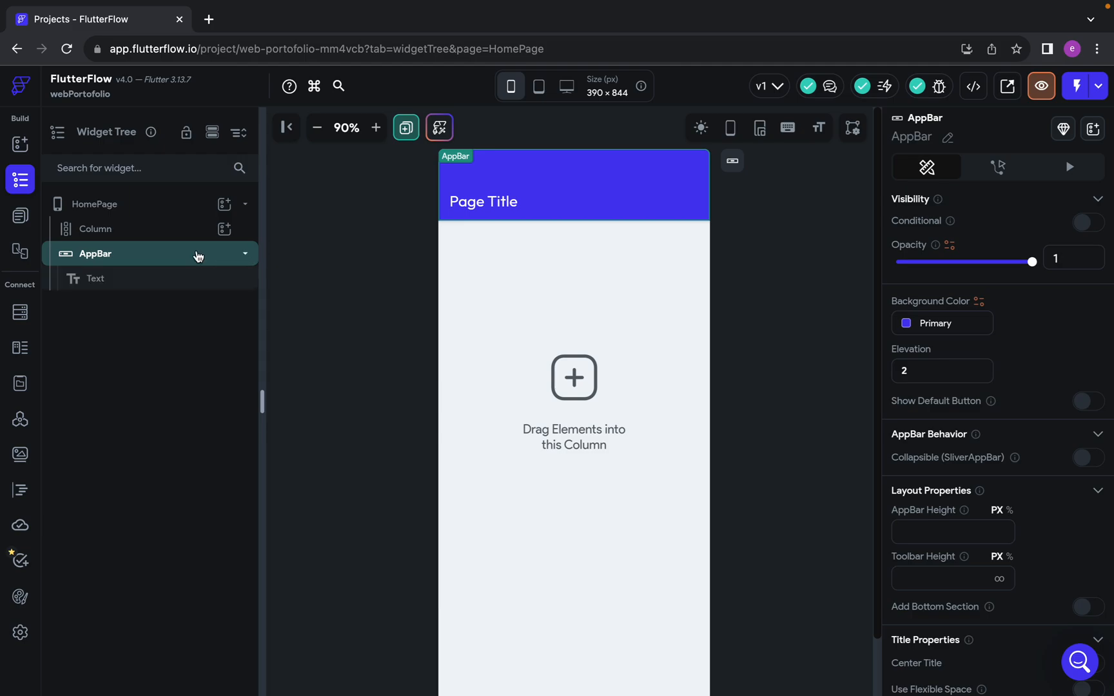
Add a Text, an Image and a Container inside the HomePage's Column
left_click(164, 228)
scroll(590, 444, "up", 1)
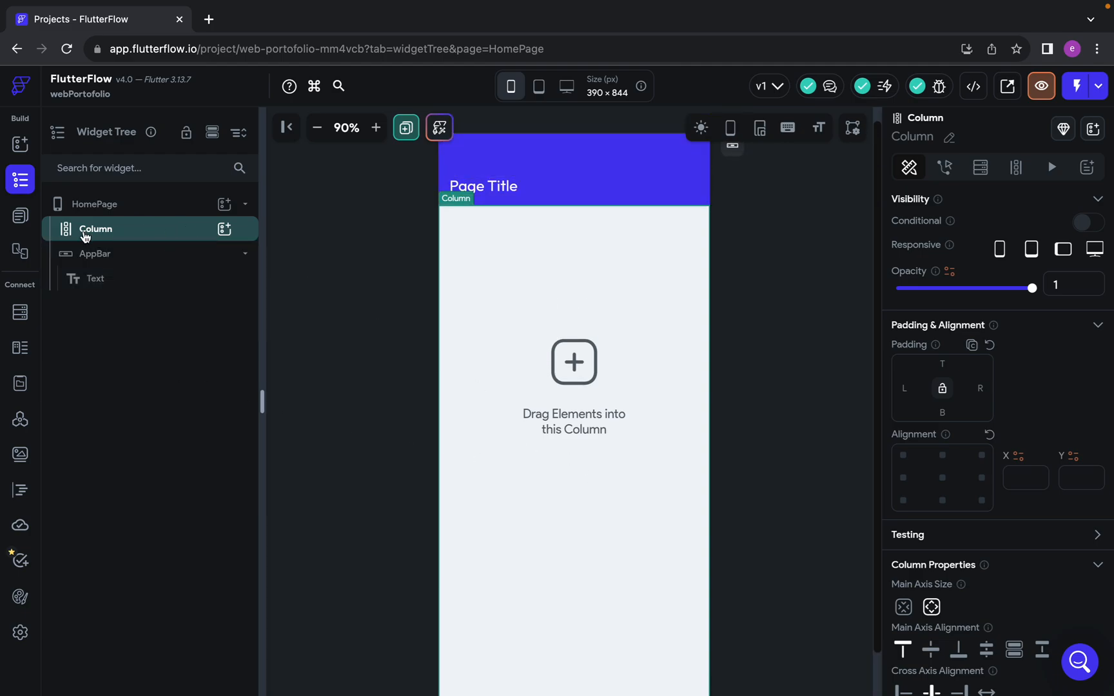
left_click(224, 229)
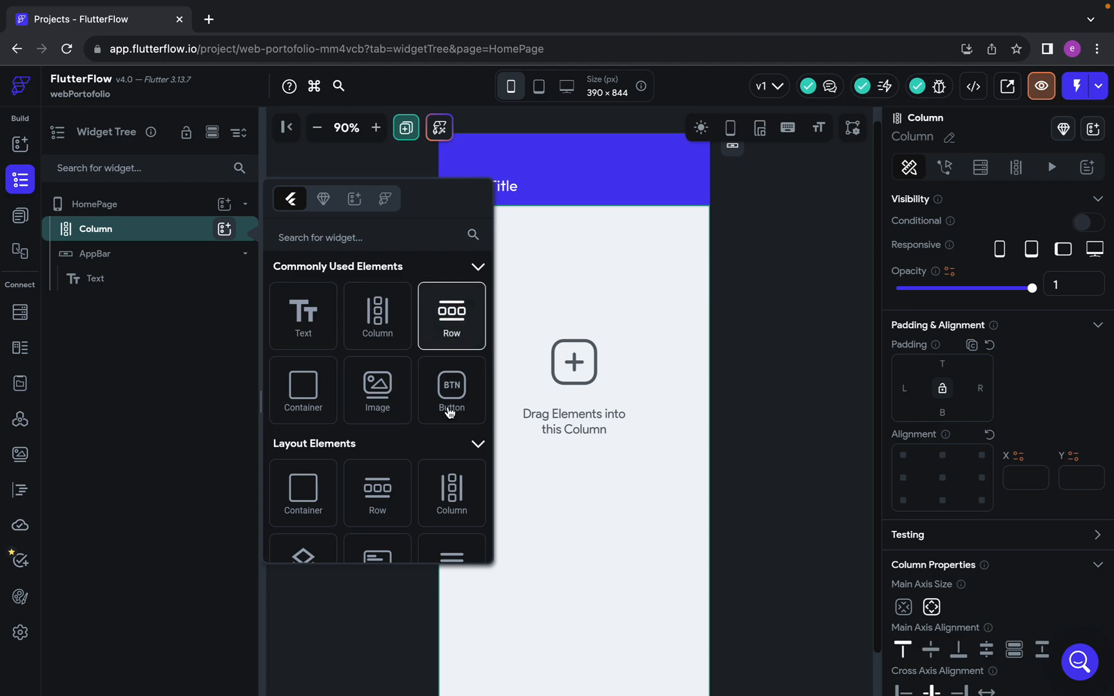
left_click(316, 315)
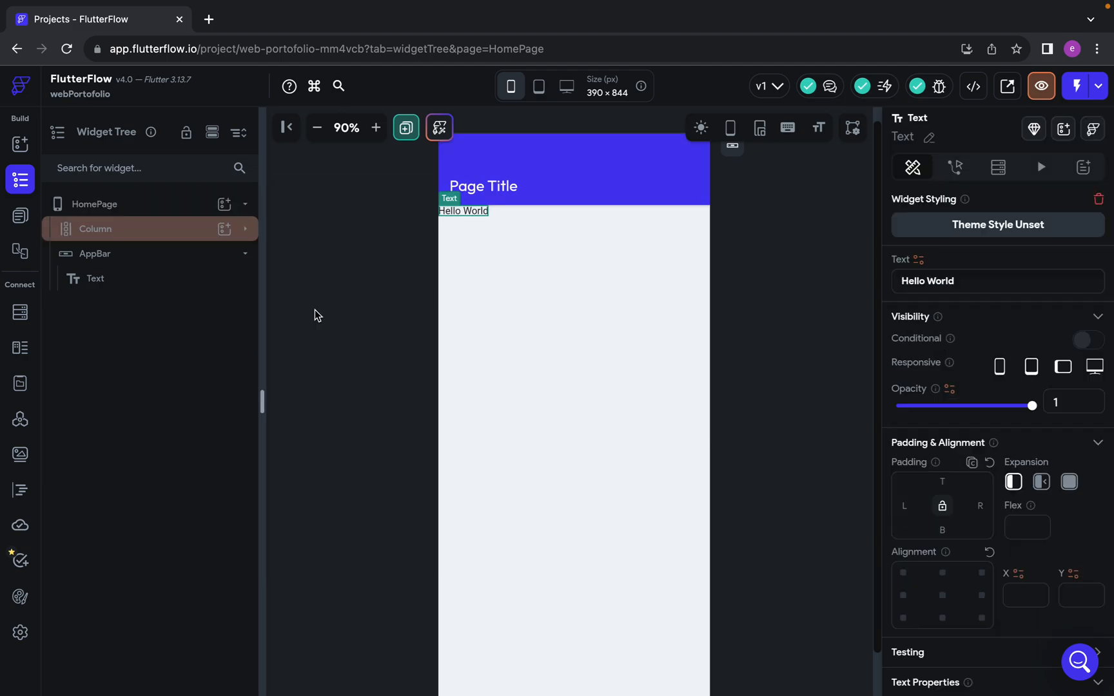
left_click(223, 230)
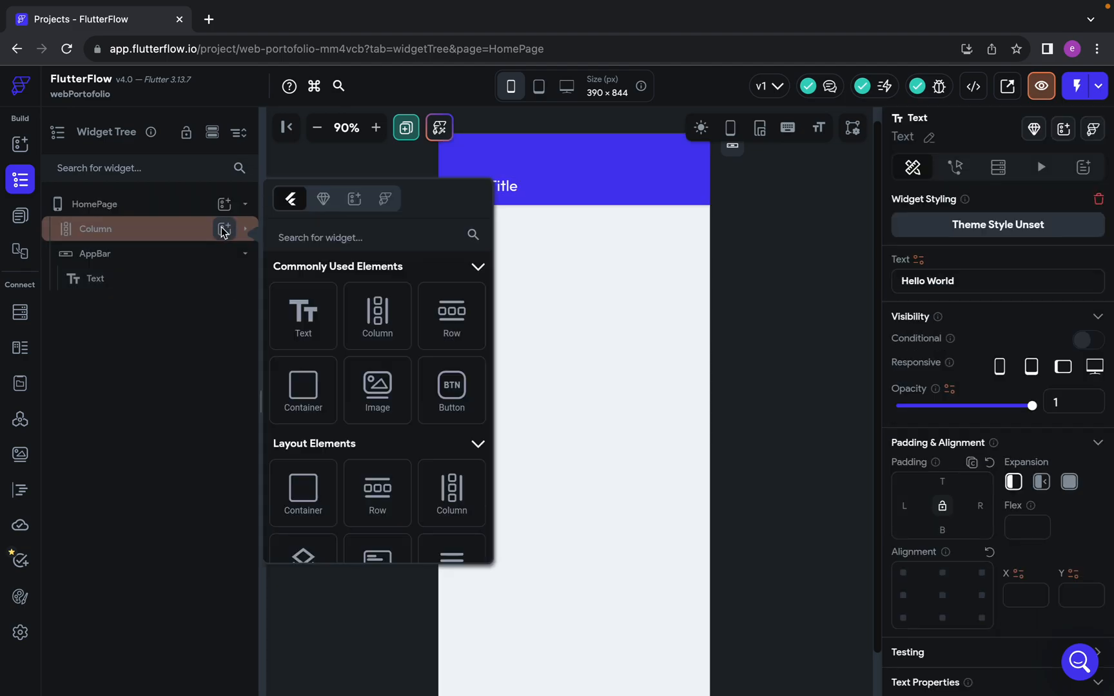
left_click(362, 395)
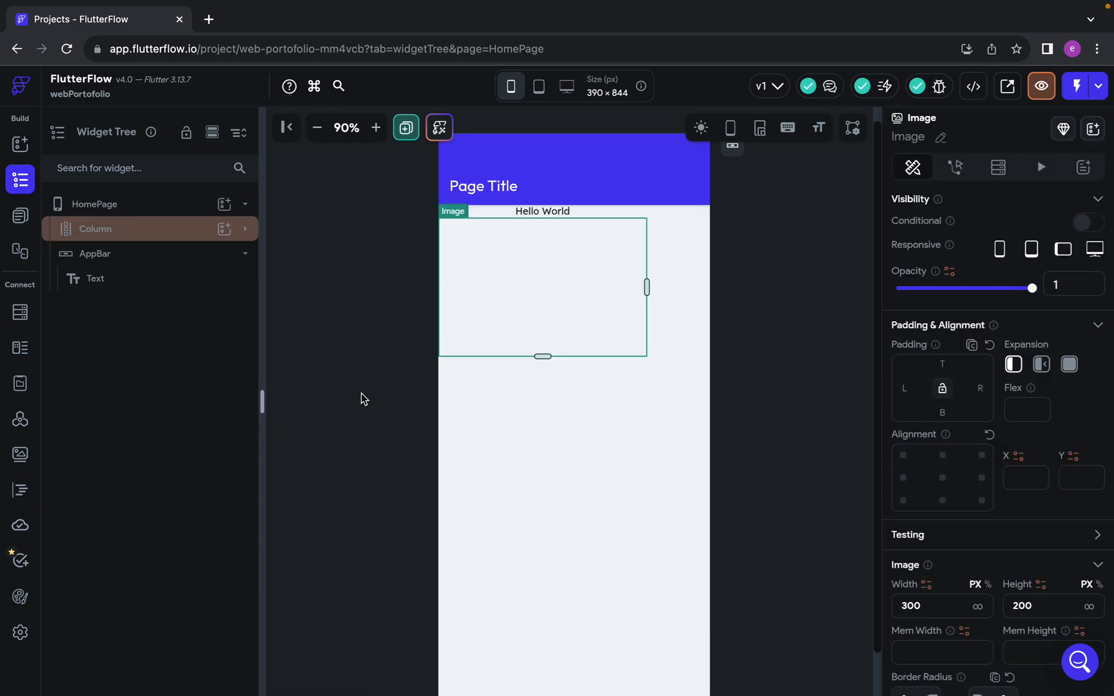
left_click(224, 229)
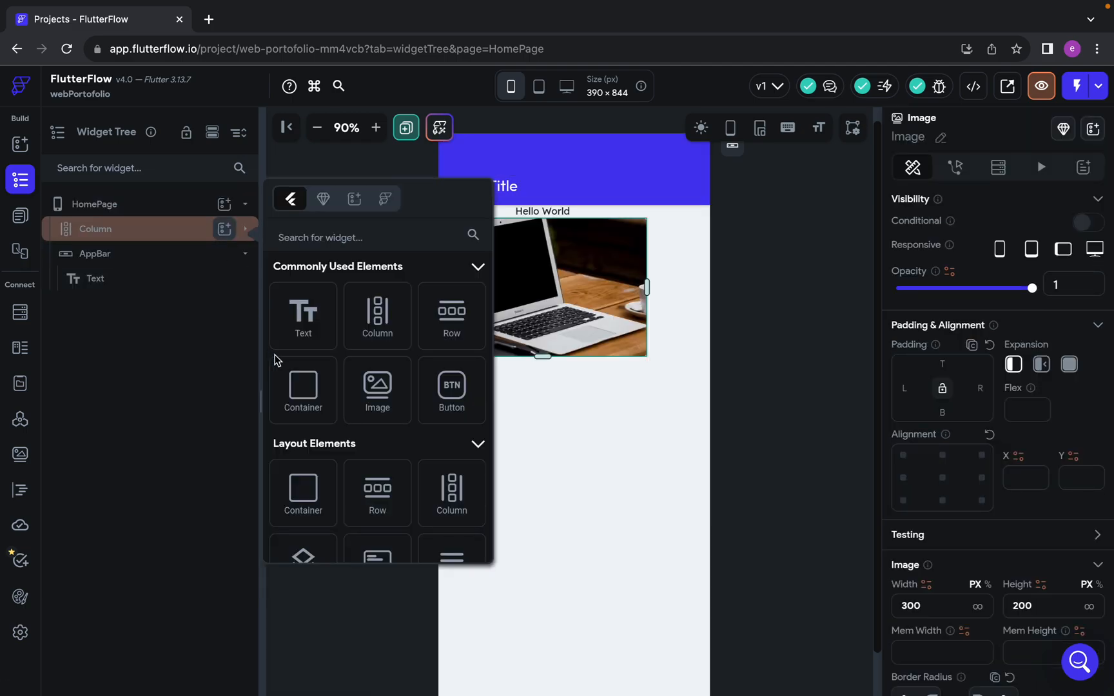
left_click(302, 389)
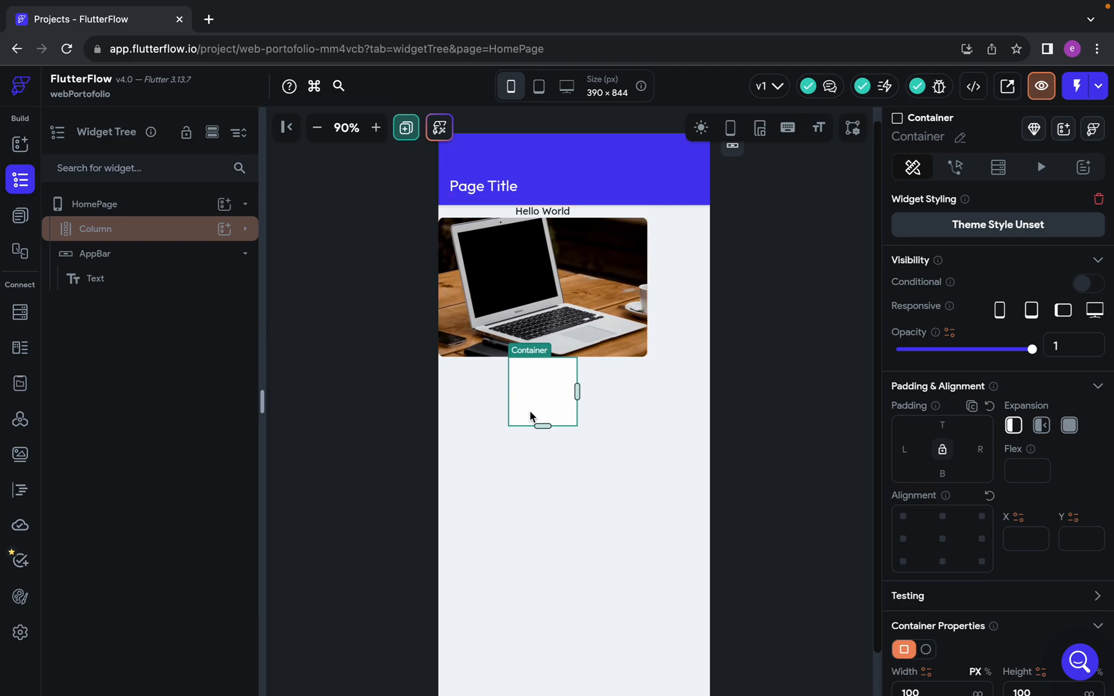
Delete the Container, the Image and the Hello World text from the HomePage's Column
left_click(586, 290)
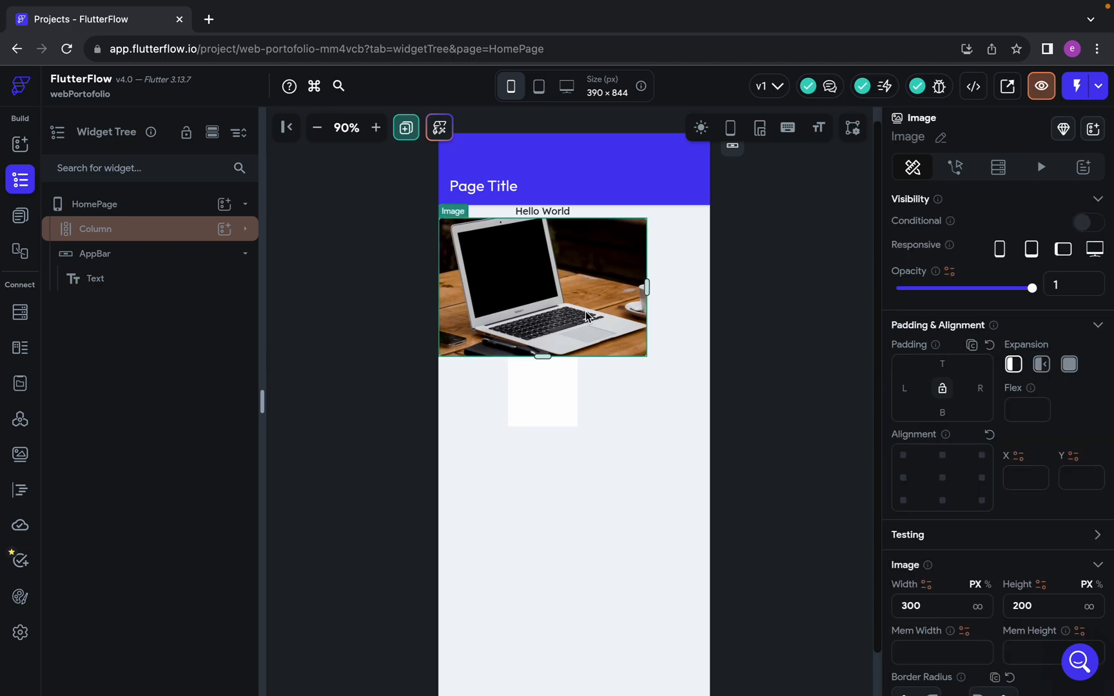
left_click(570, 371)
key("Delete")
left_click(530, 286)
key("Delete")
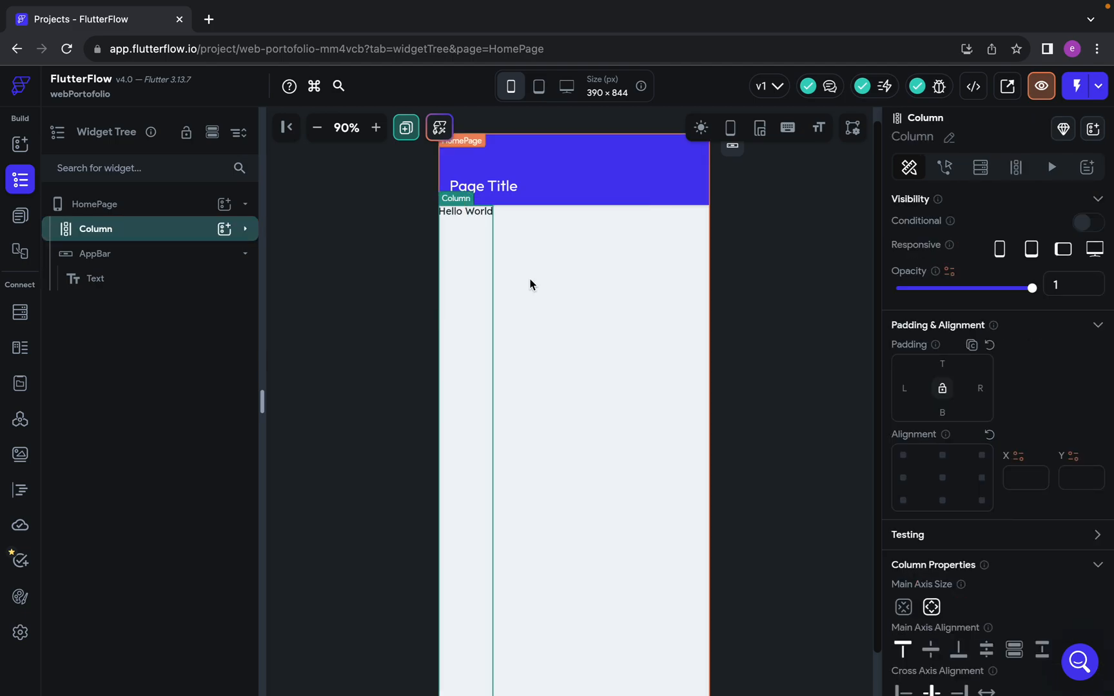
left_click(470, 211)
key("Delete")
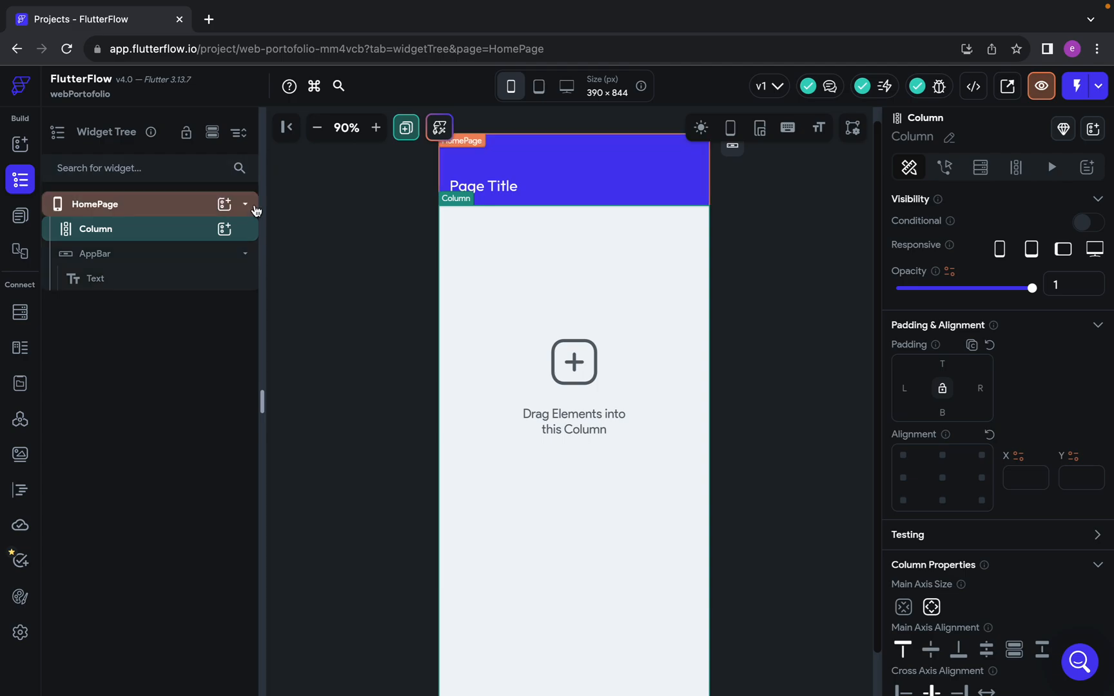
Look at the project's page list, collapsing and expanding the pages folder
scroll(433, 257, "up", 1)
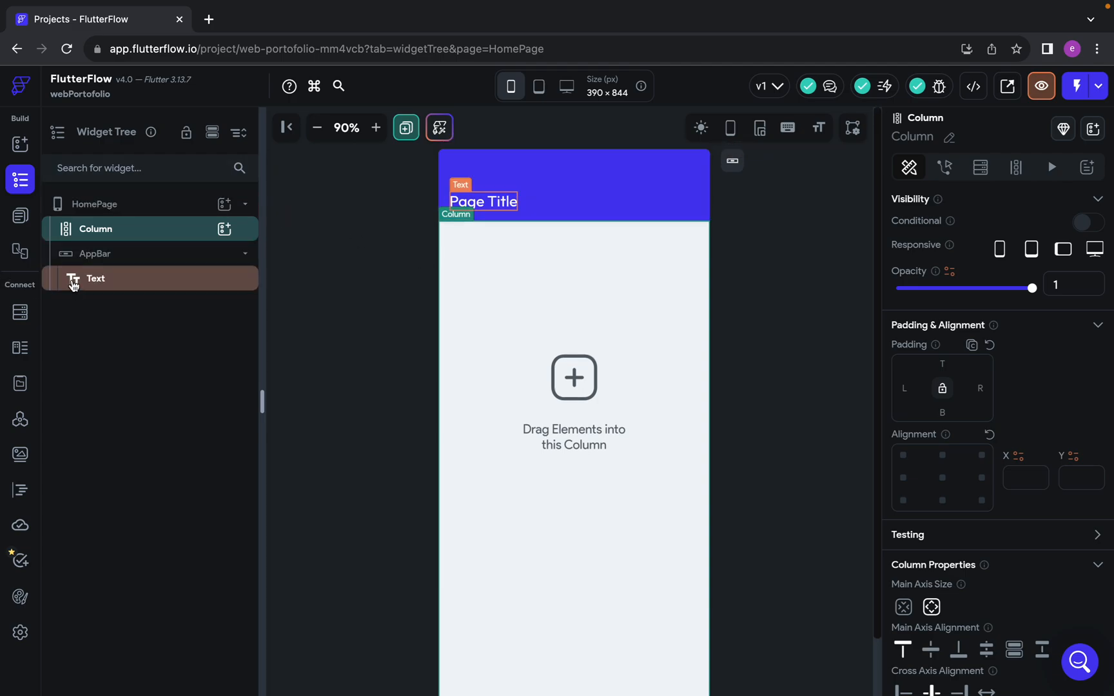
left_click(20, 217)
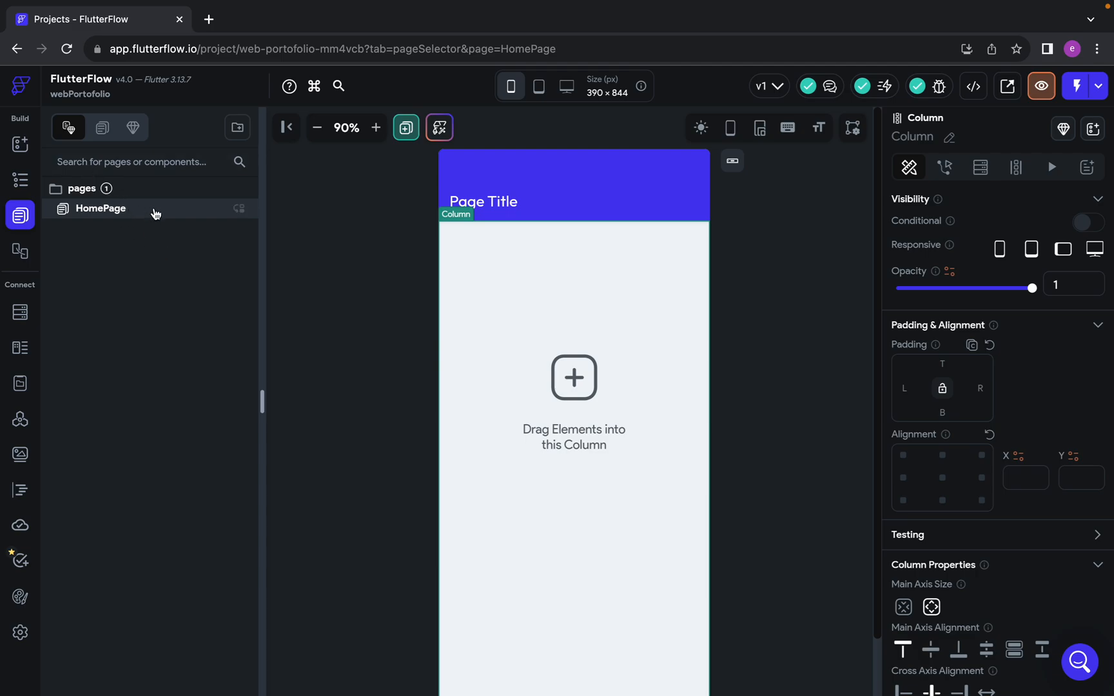
left_click(69, 191)
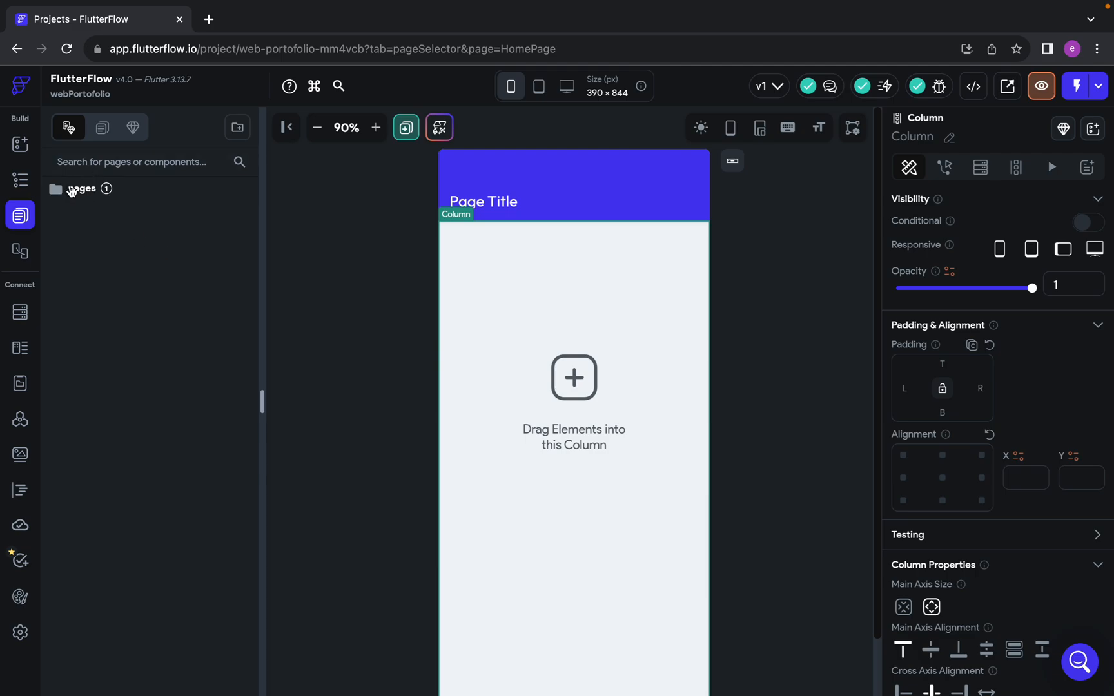
left_click(70, 191)
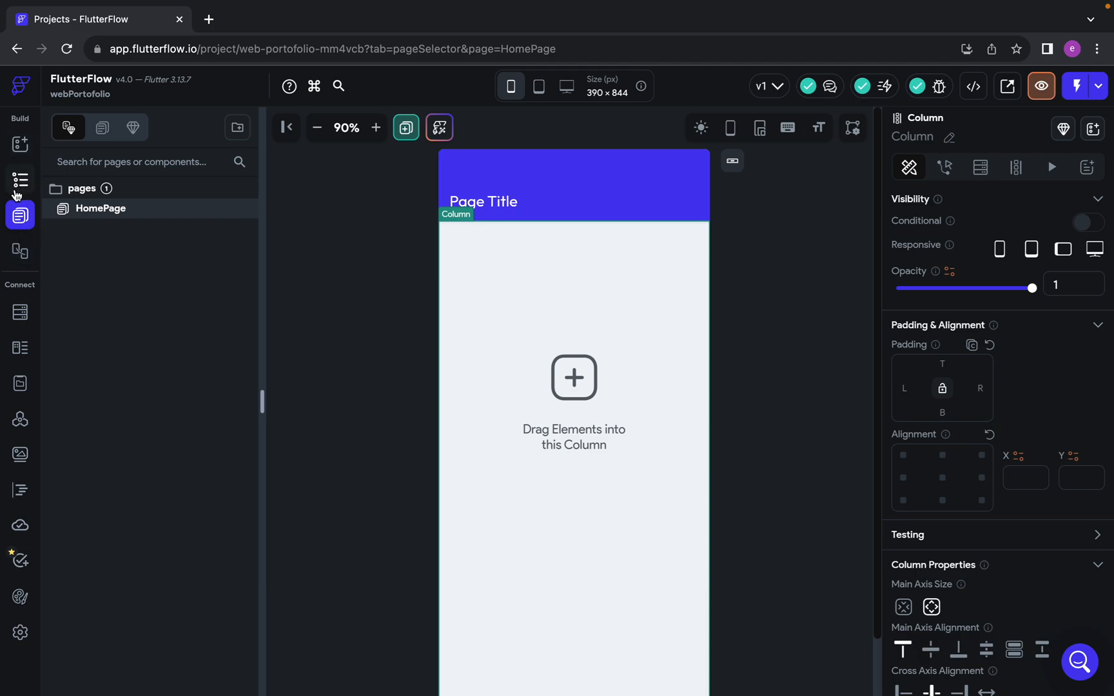
Examine the project's theme settings, from the Design System breakpoints and loading indicator to the theme colors
left_click(20, 596)
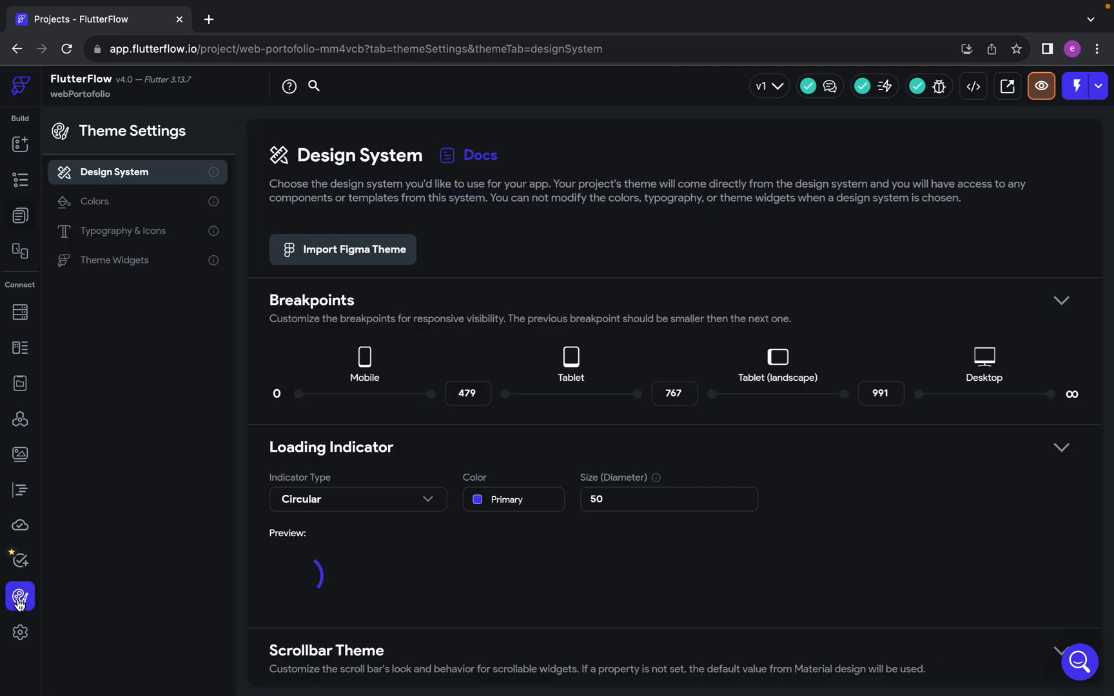
scroll(392, 385, "down", 1)
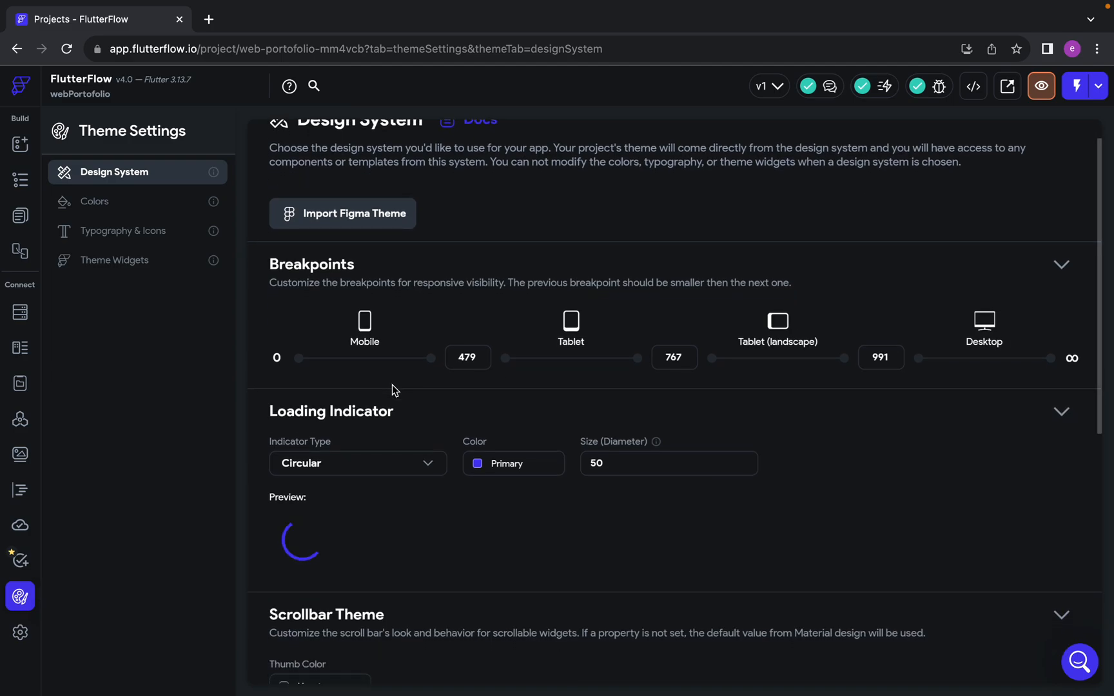
scroll(392, 385, "up", 1)
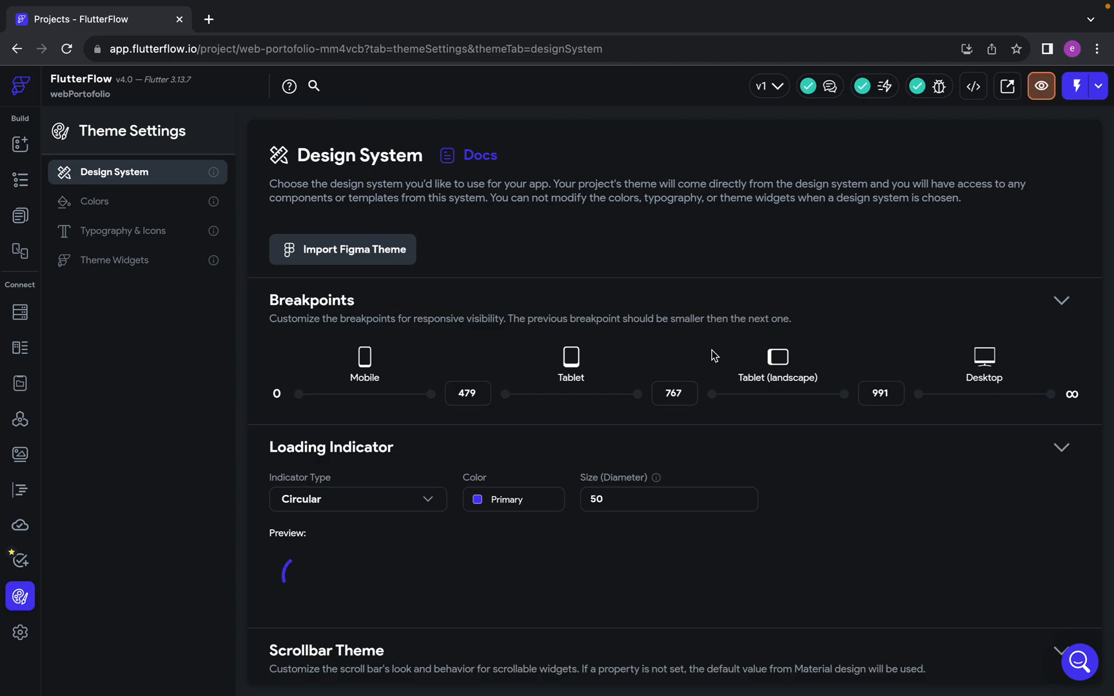
left_click(147, 202)
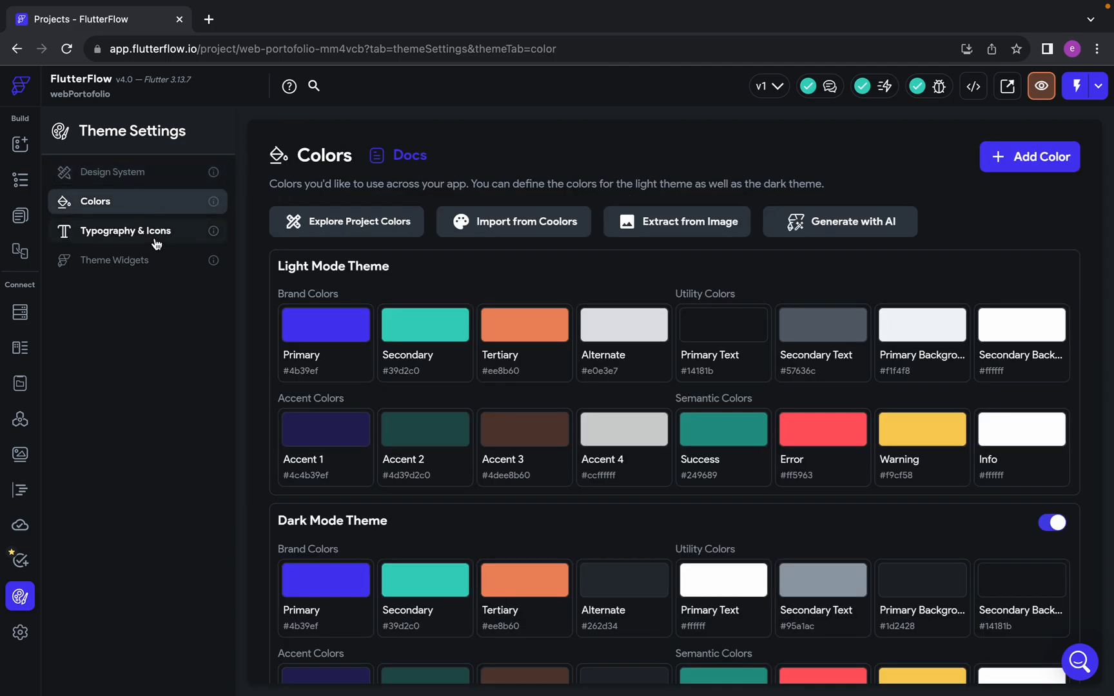
Set both the secondary and primary font families of the theme's typography to Roboto
left_click(153, 233)
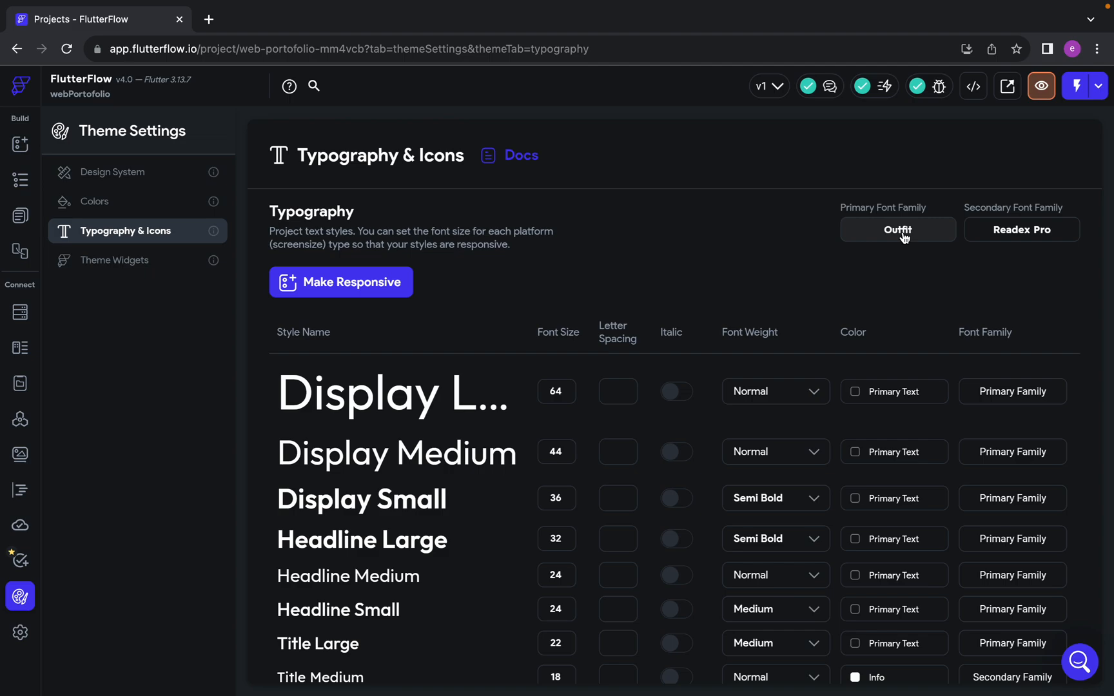
left_click(1011, 232)
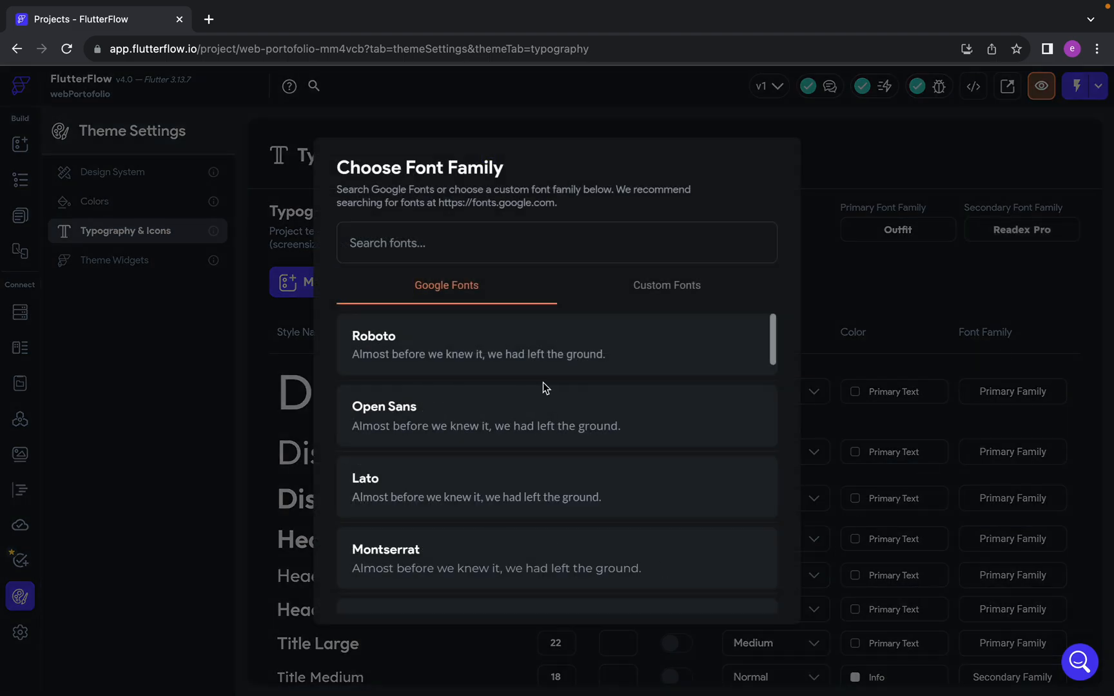
left_click(445, 353)
left_click(884, 232)
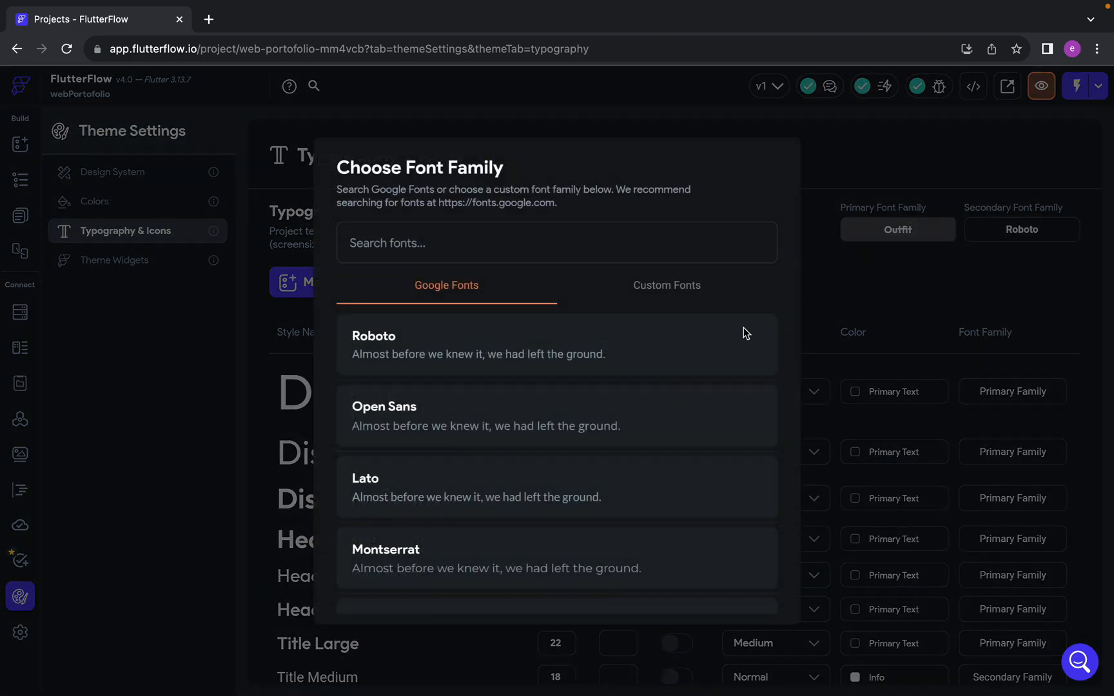
left_click(555, 346)
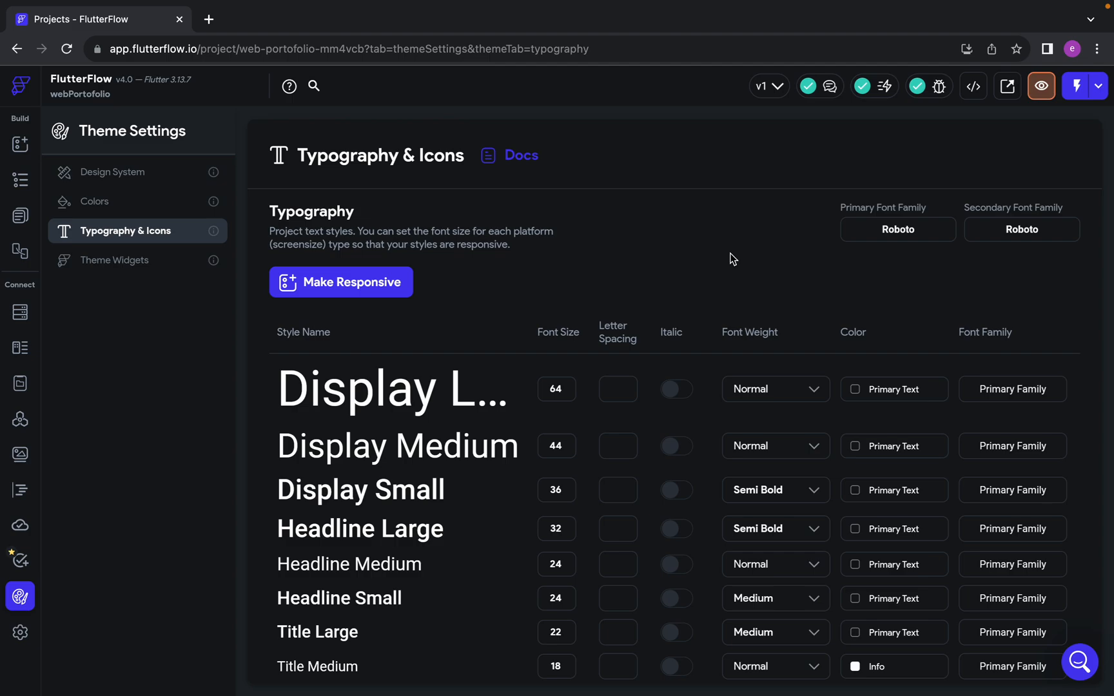
Review the light and dark theme colors and disable the Dark Mode Theme
left_click(169, 200)
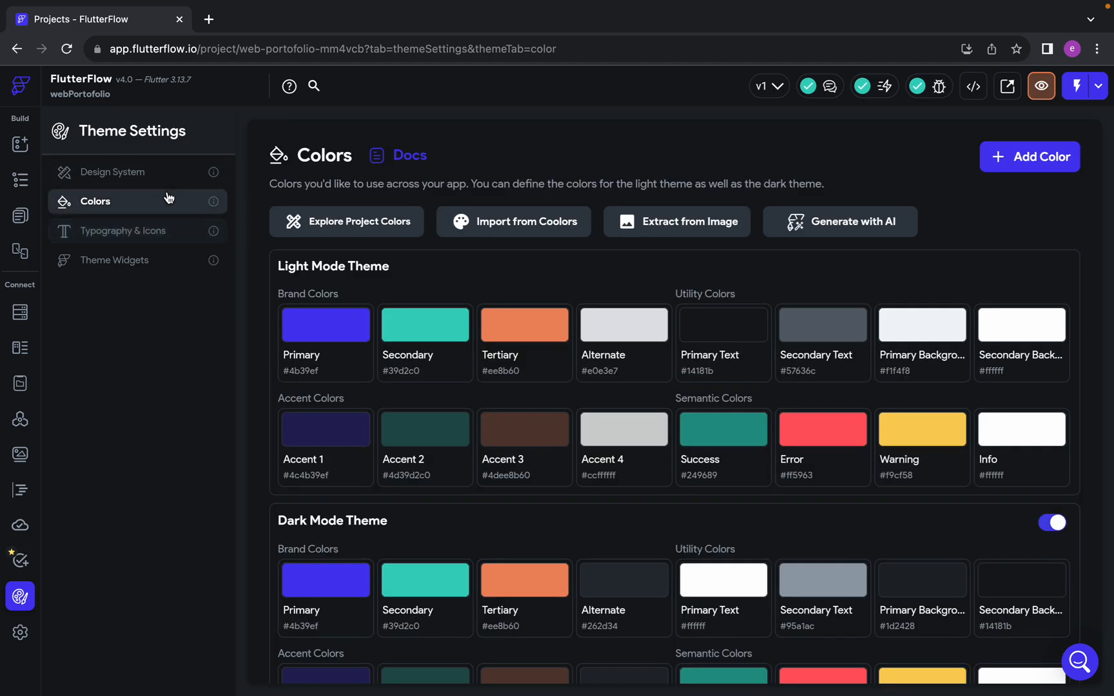
scroll(416, 429, "down", 2)
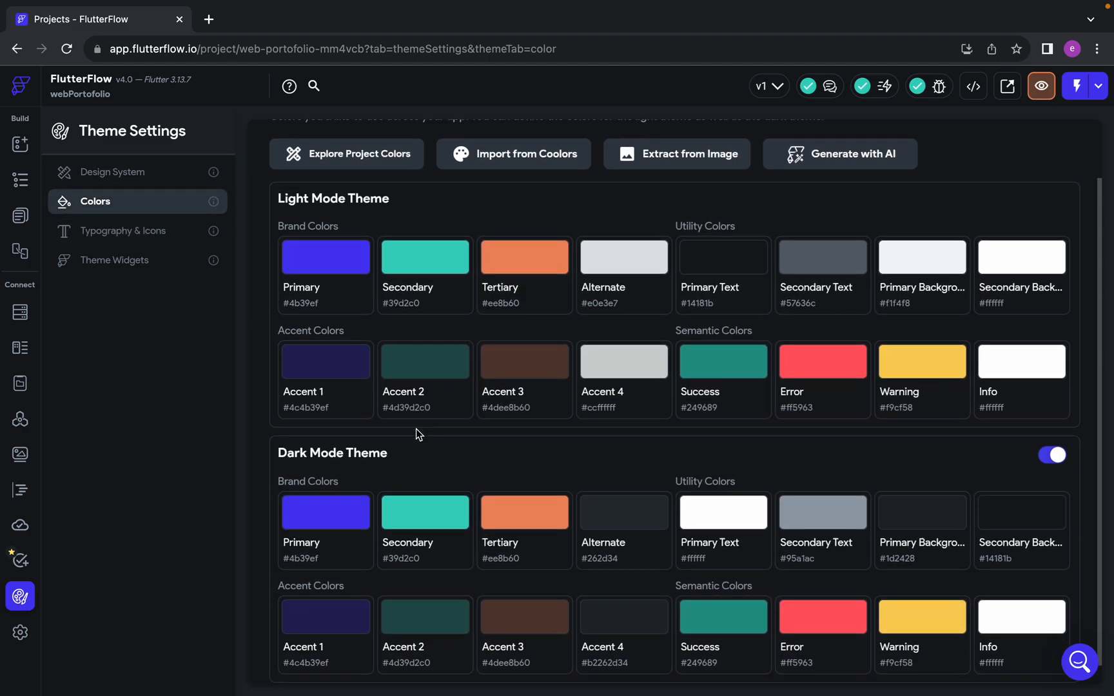
scroll(416, 429, "up", 2)
scroll(416, 430, "down", 2)
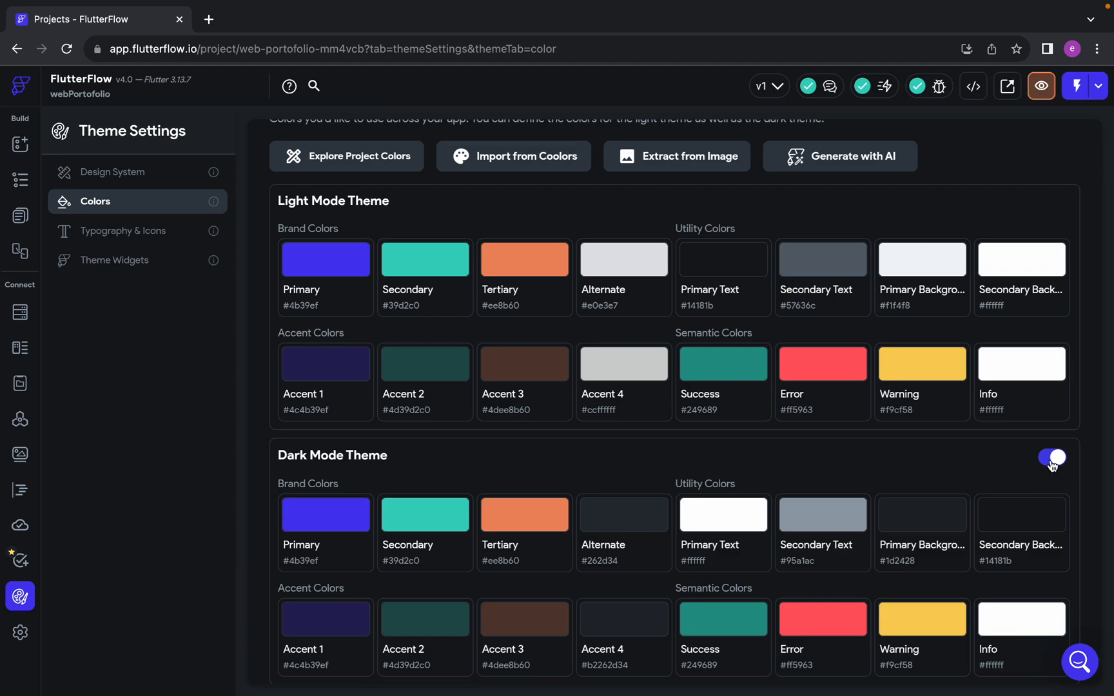
scroll(1053, 466, "up", 1)
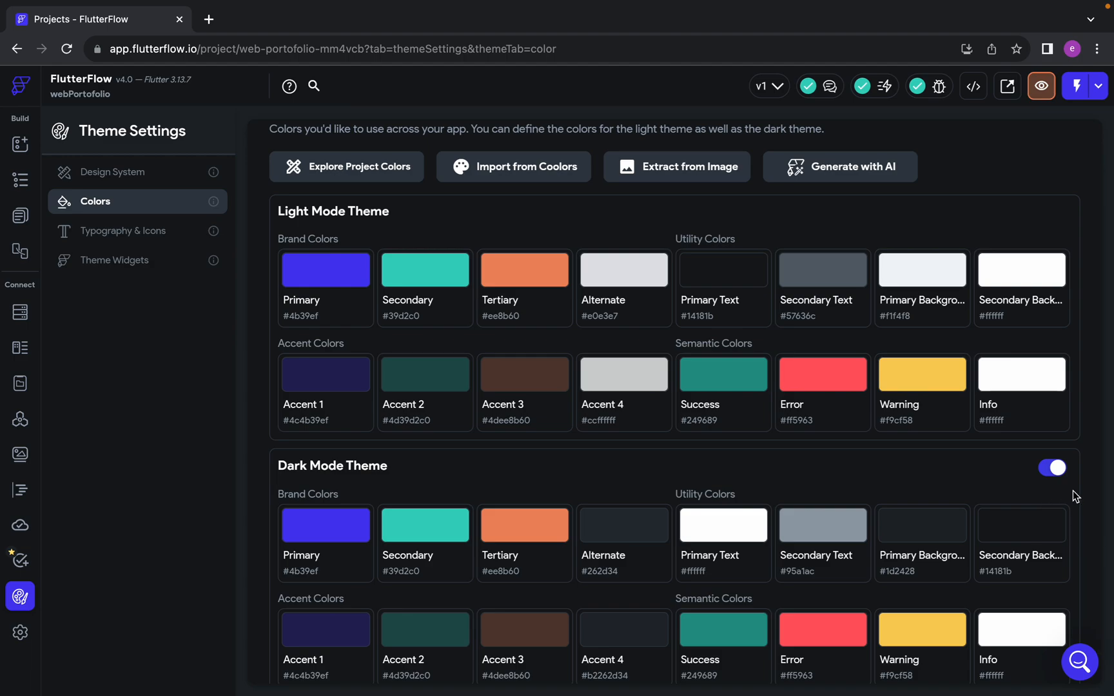
left_click(1054, 468)
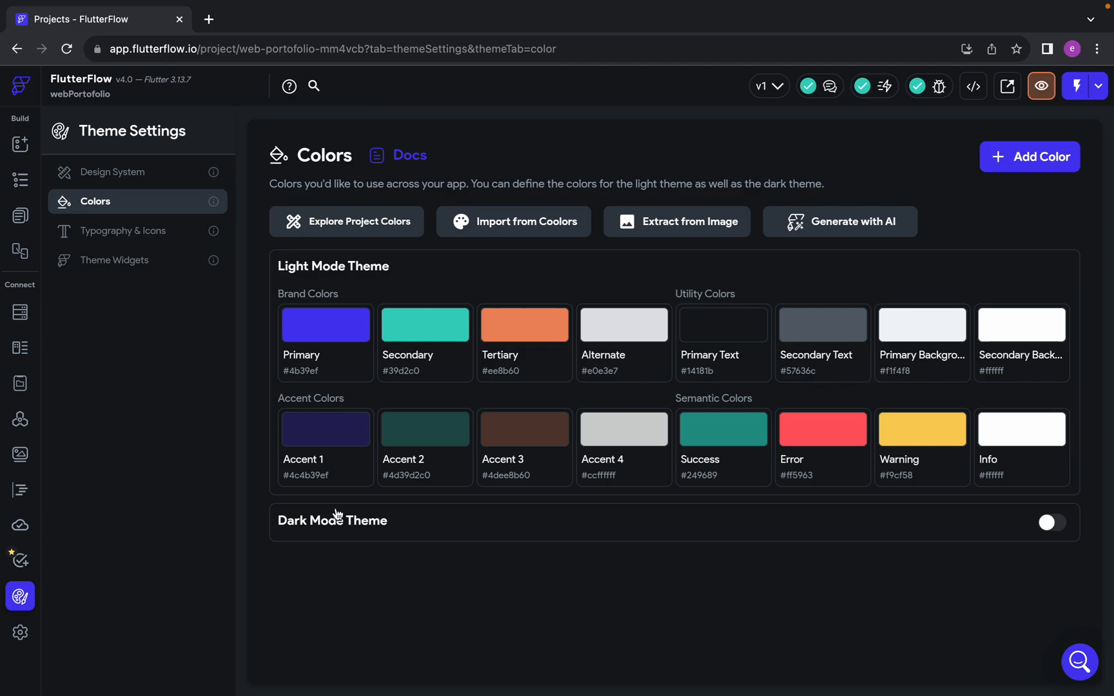
Switch to the Google Meet call, read the in-call messages, close them and return to FlutterFlow
key("ctrl+Left")
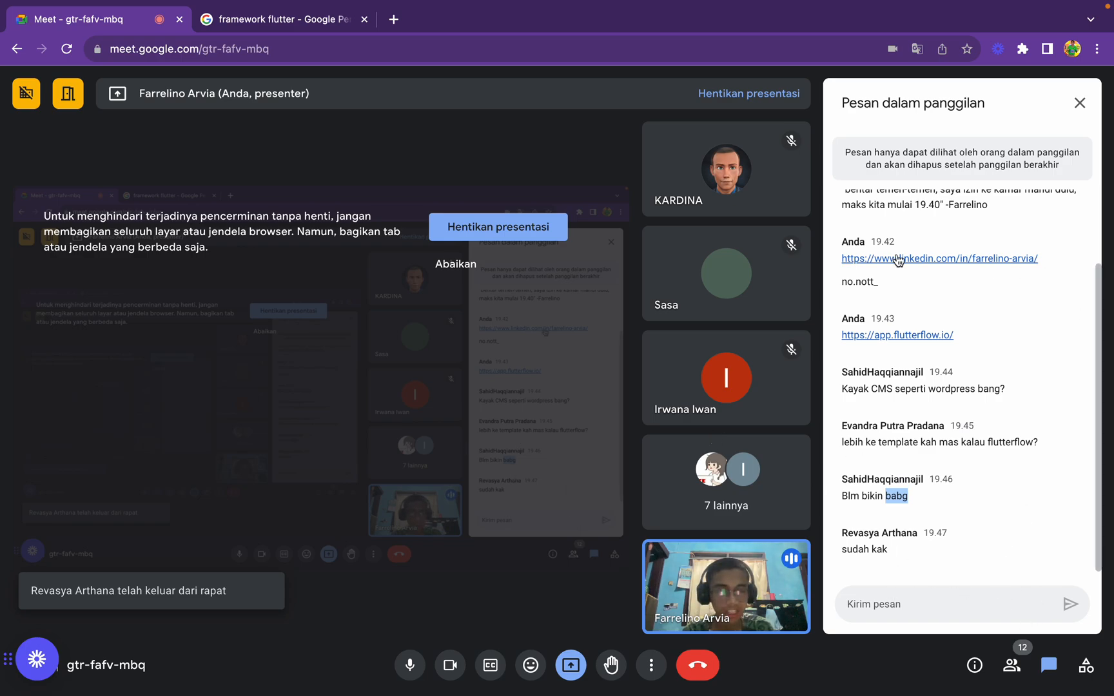
key("ctrl+Right")
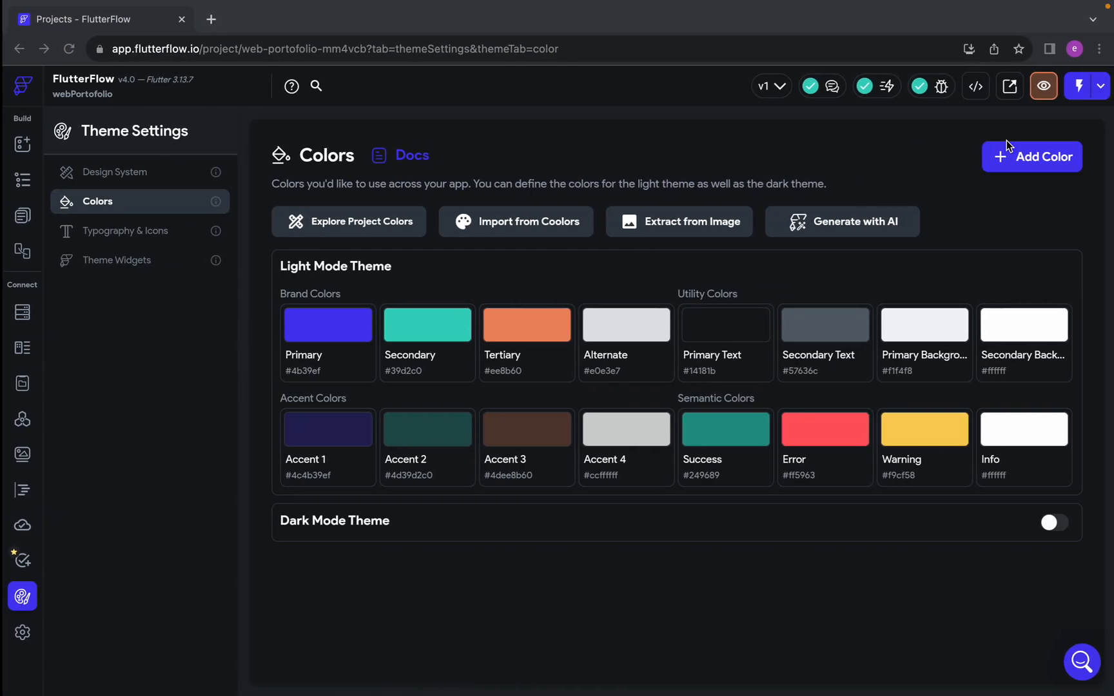
key("ctrl+Left")
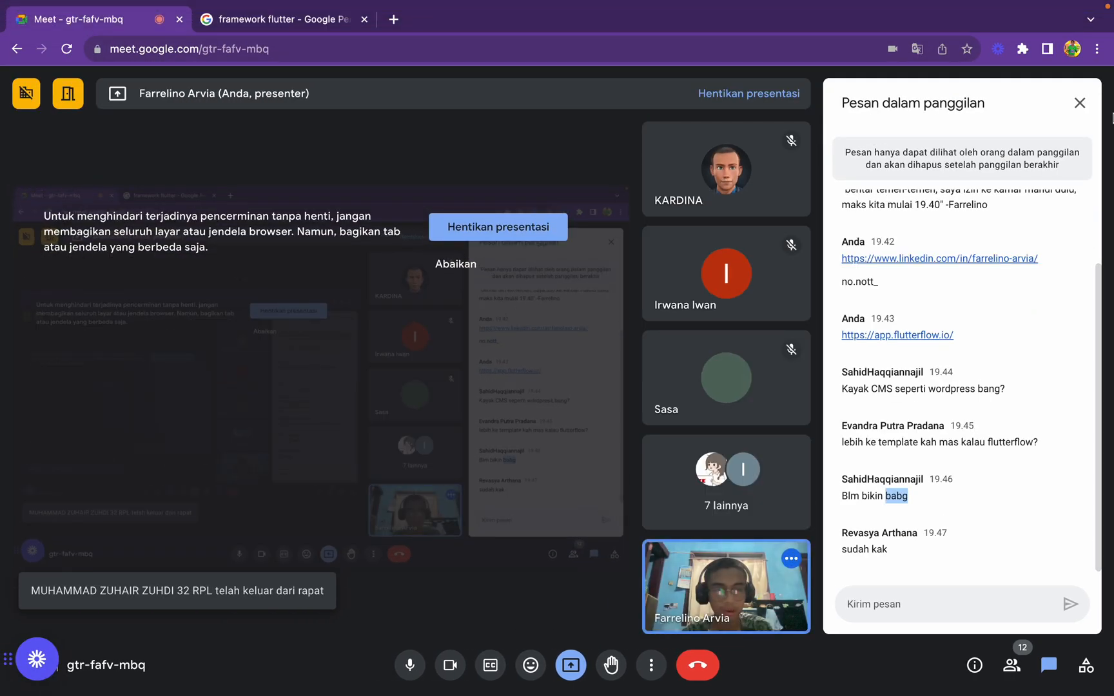
left_click(1080, 103)
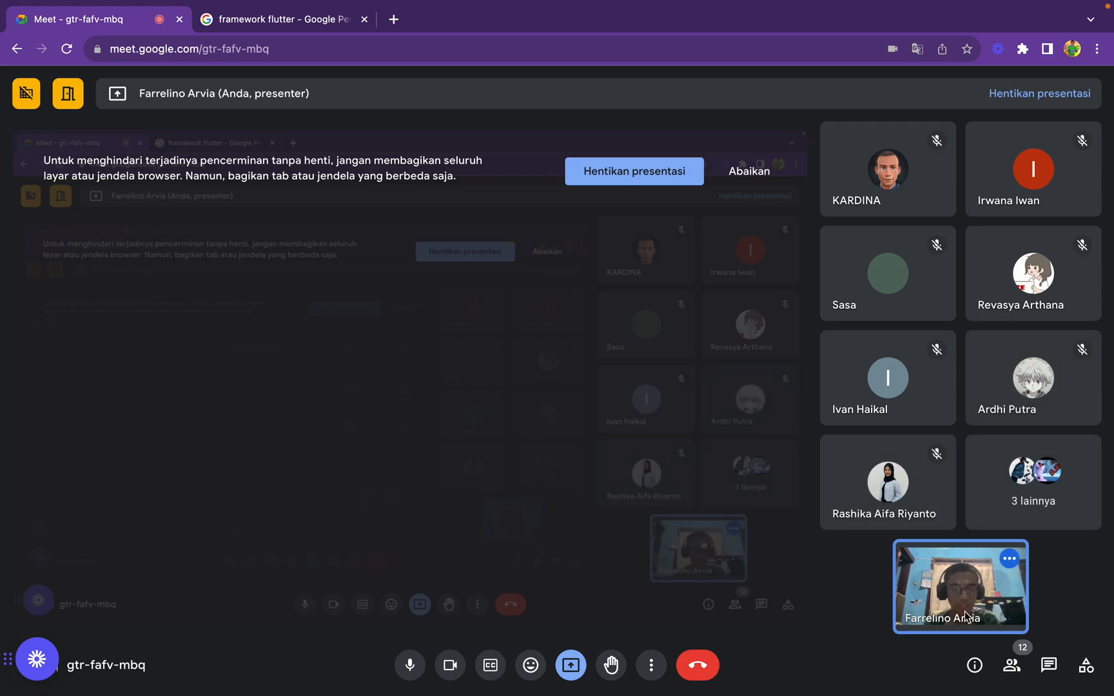
left_click(1045, 663)
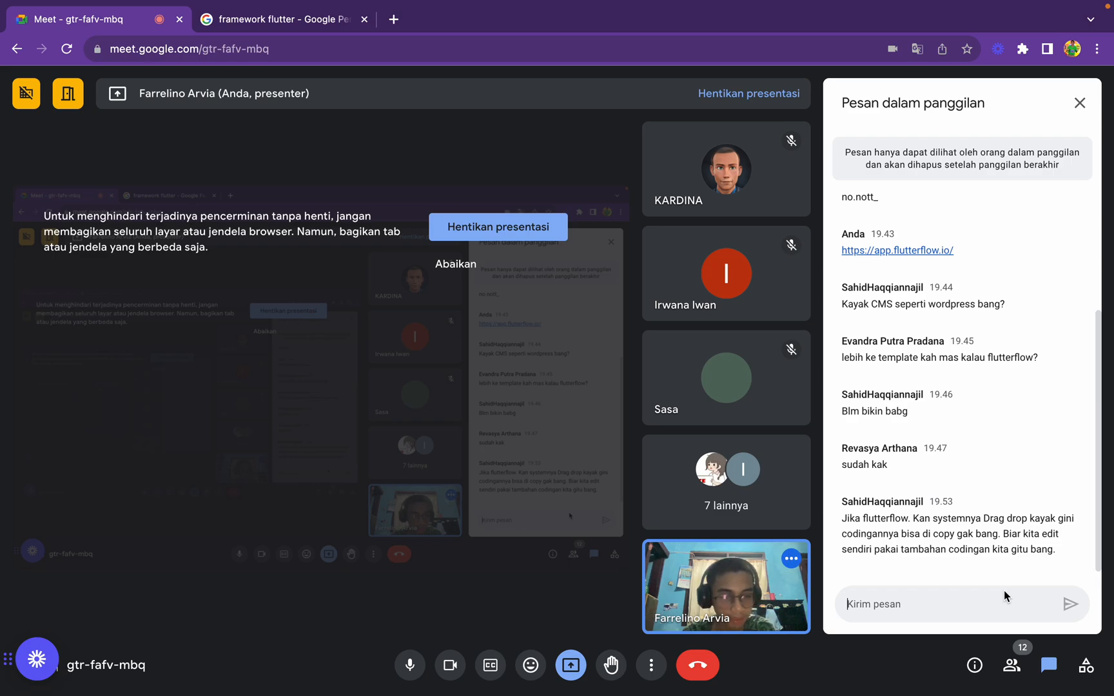
left_click(1079, 103)
key("ctrl+Right")
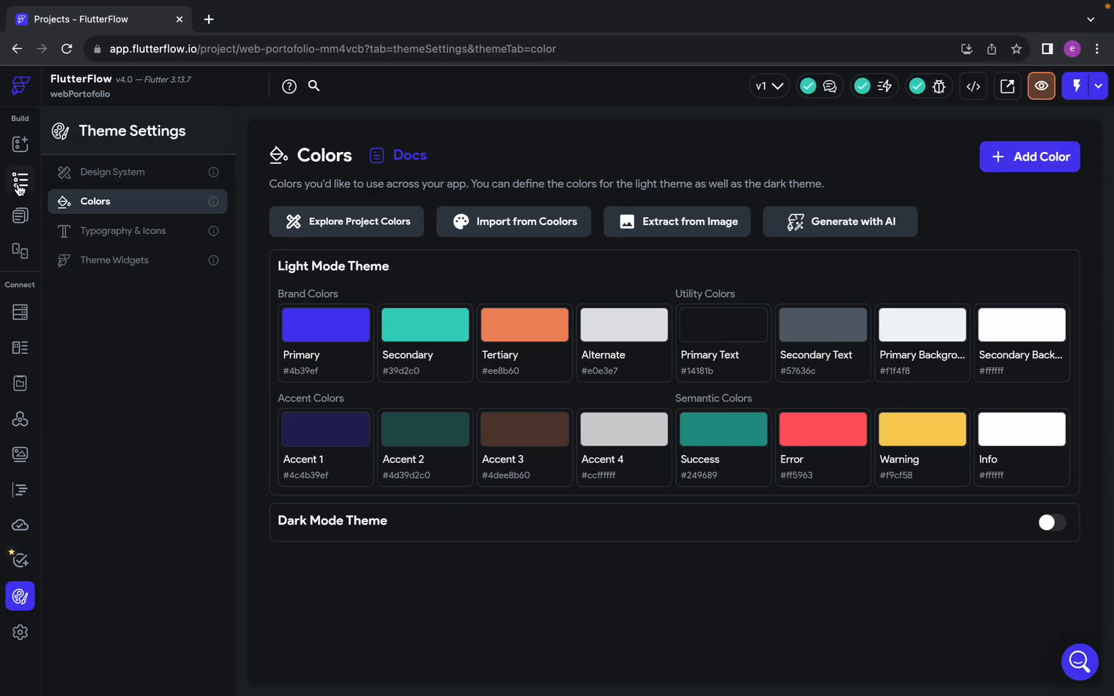
Delete the AppBar from the HomePage in the page builder
left_click(20, 180)
left_click(570, 193)
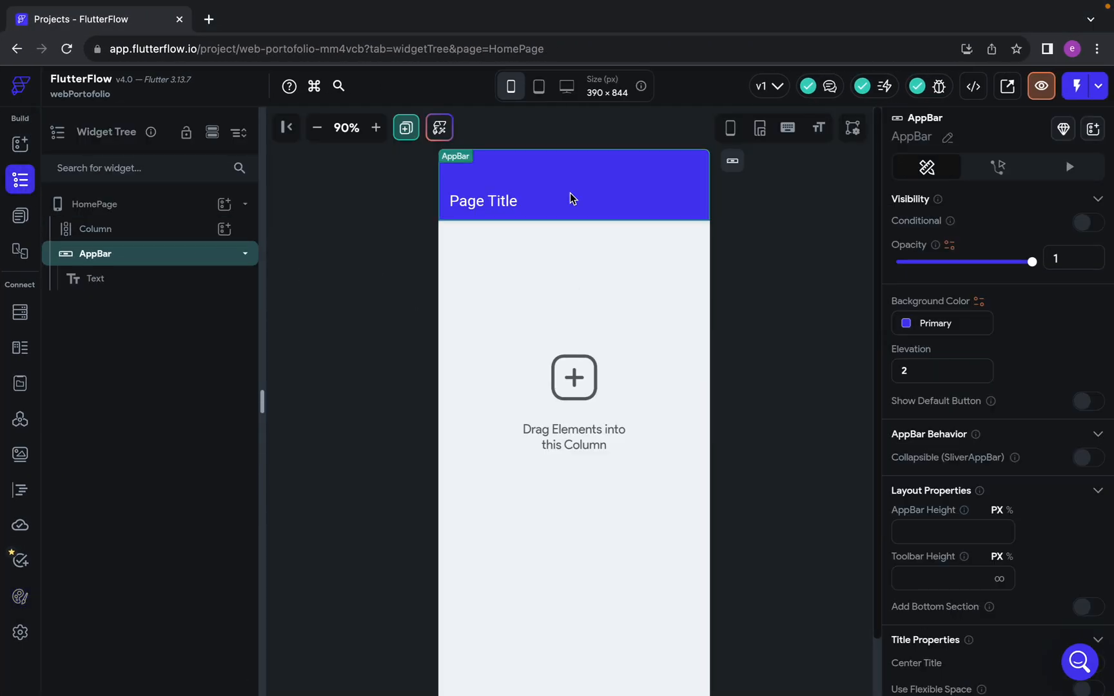
key("Delete")
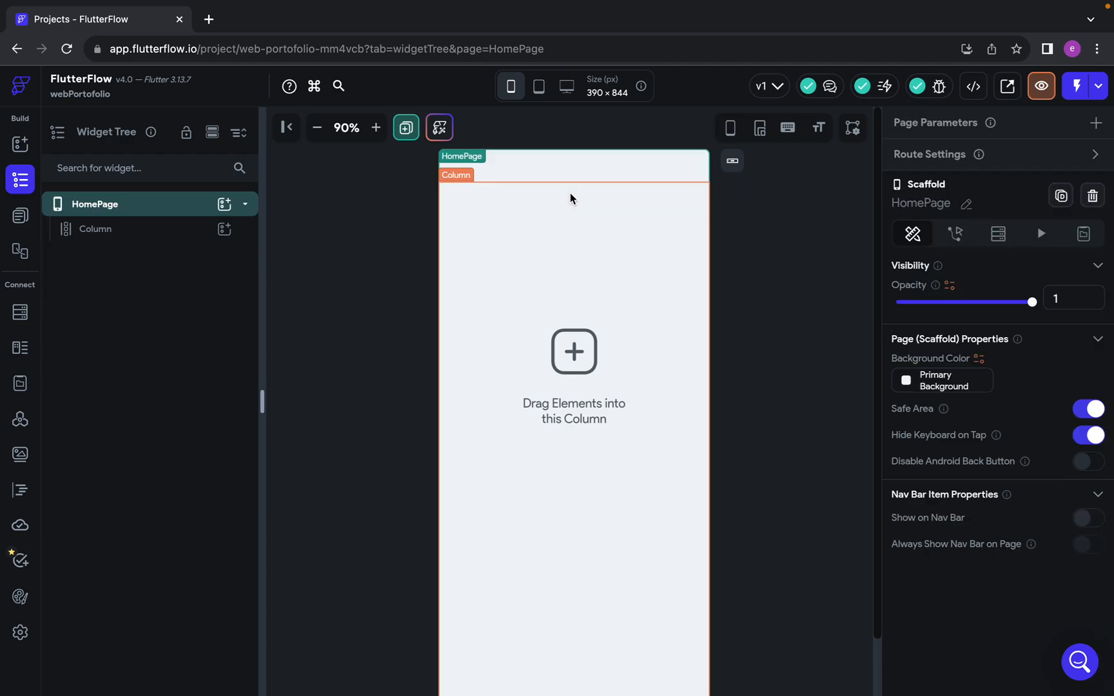
Select the Column on the HomePage and examine it on the canvas
left_click(176, 242)
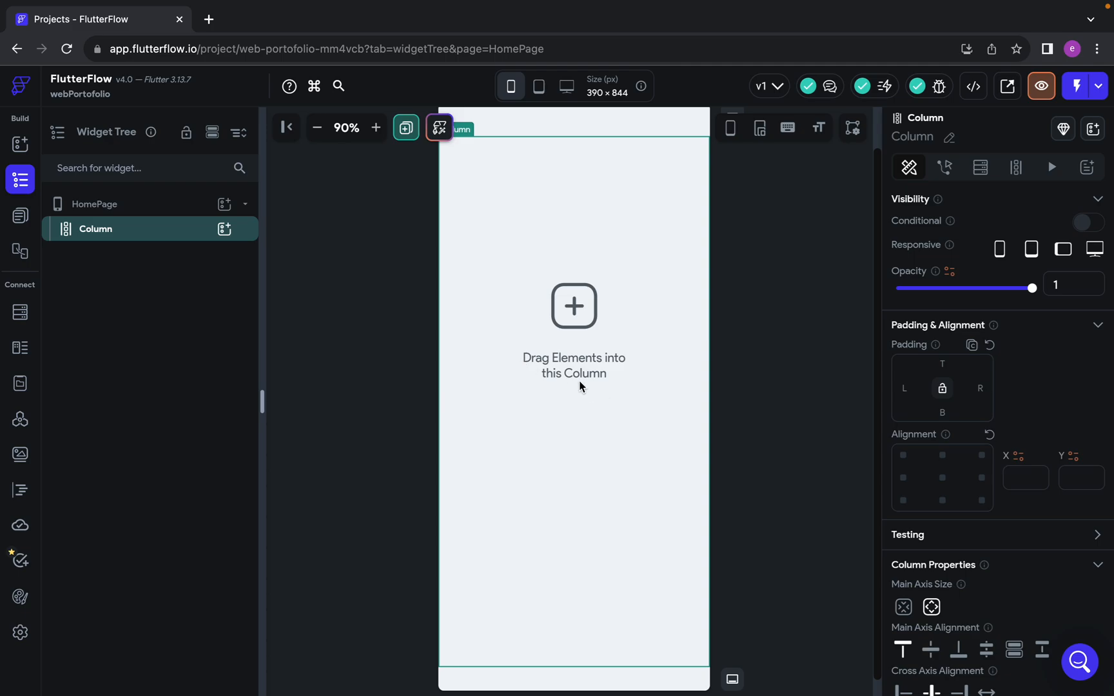
scroll(806, 426, "up", 1)
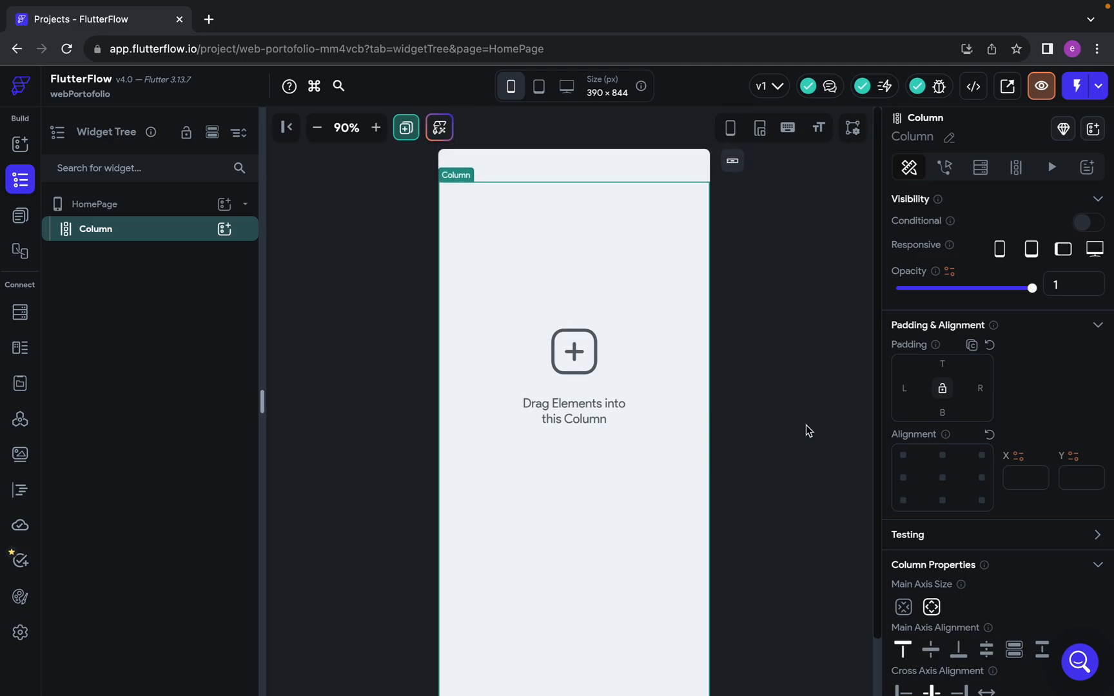
scroll(806, 425, "down", 1)
scroll(806, 425, "up", 1)
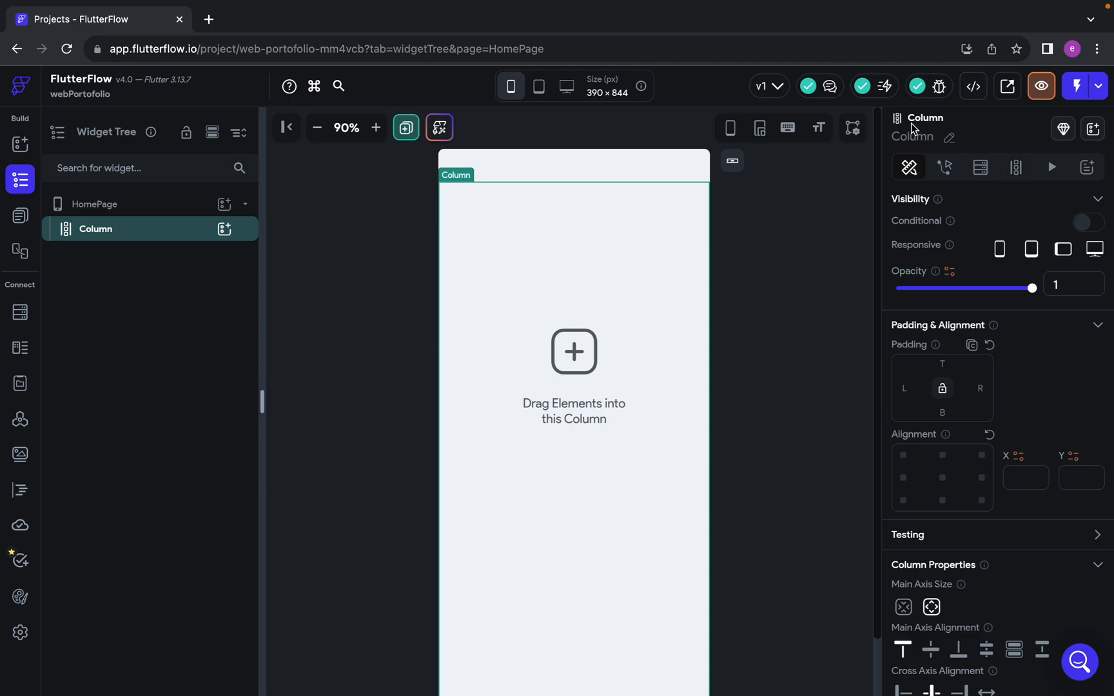
Open the generated code view of the project and go back to the page builder
left_click(981, 95)
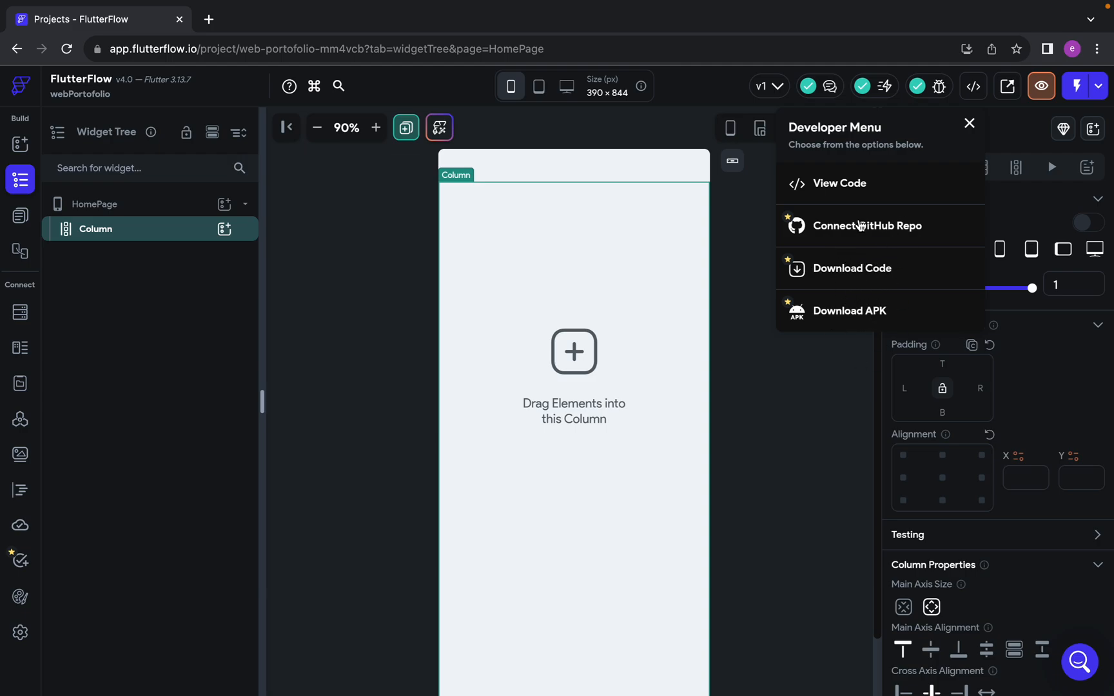
left_click(828, 183)
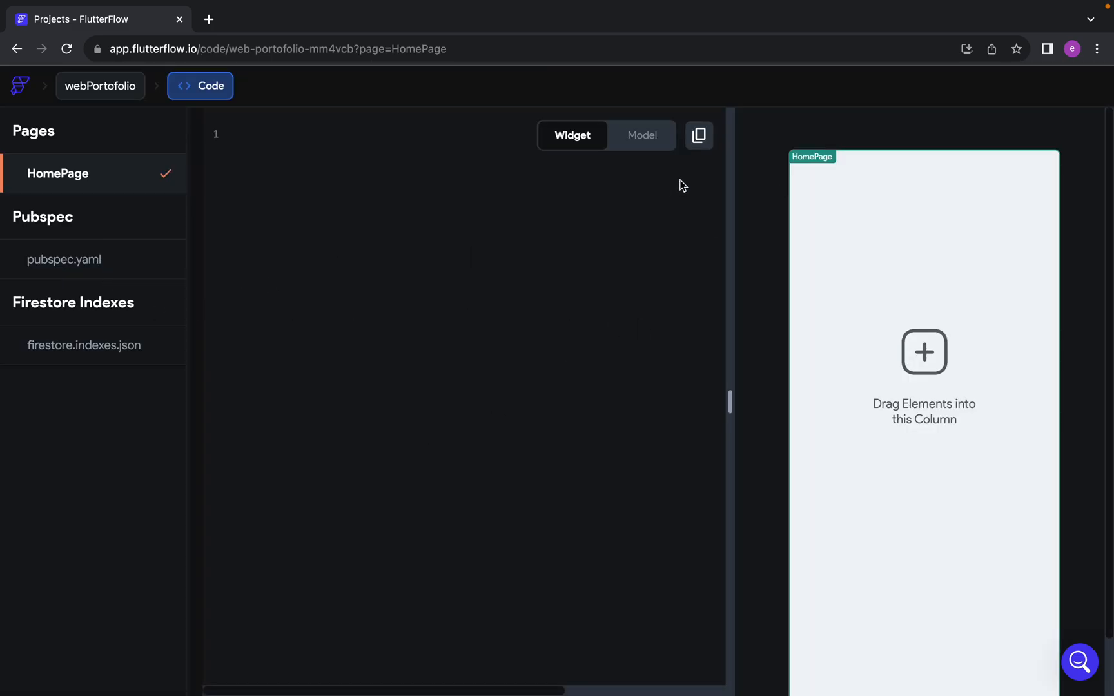
left_click(18, 49)
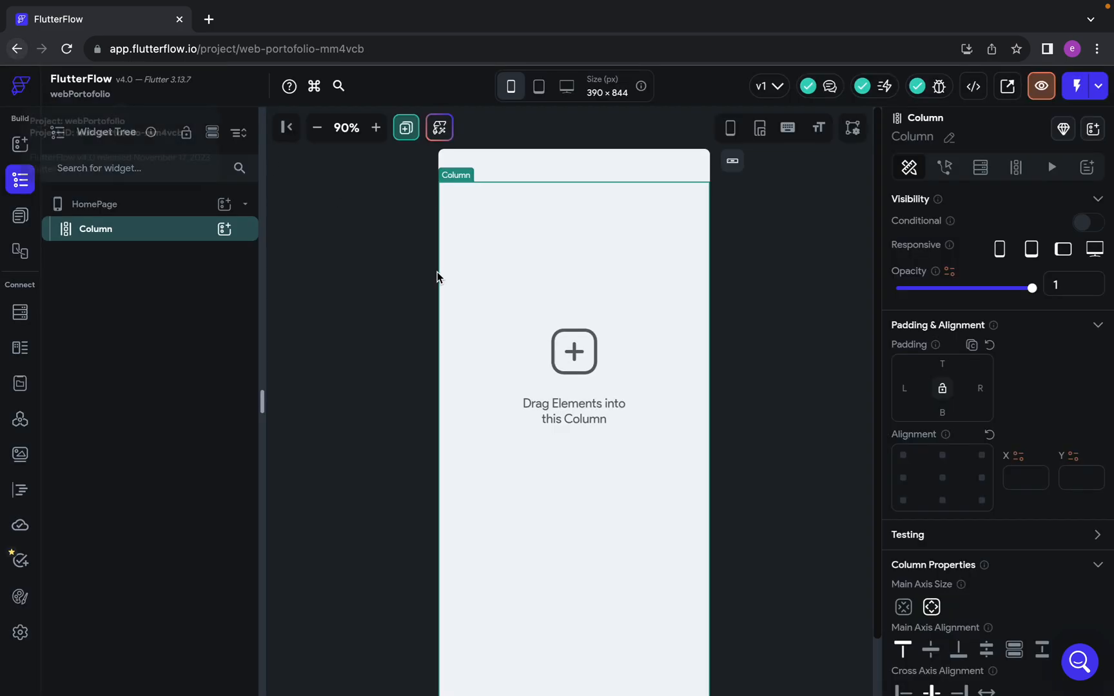
Add a Text widget inside the HomePage's Column
left_click(224, 230)
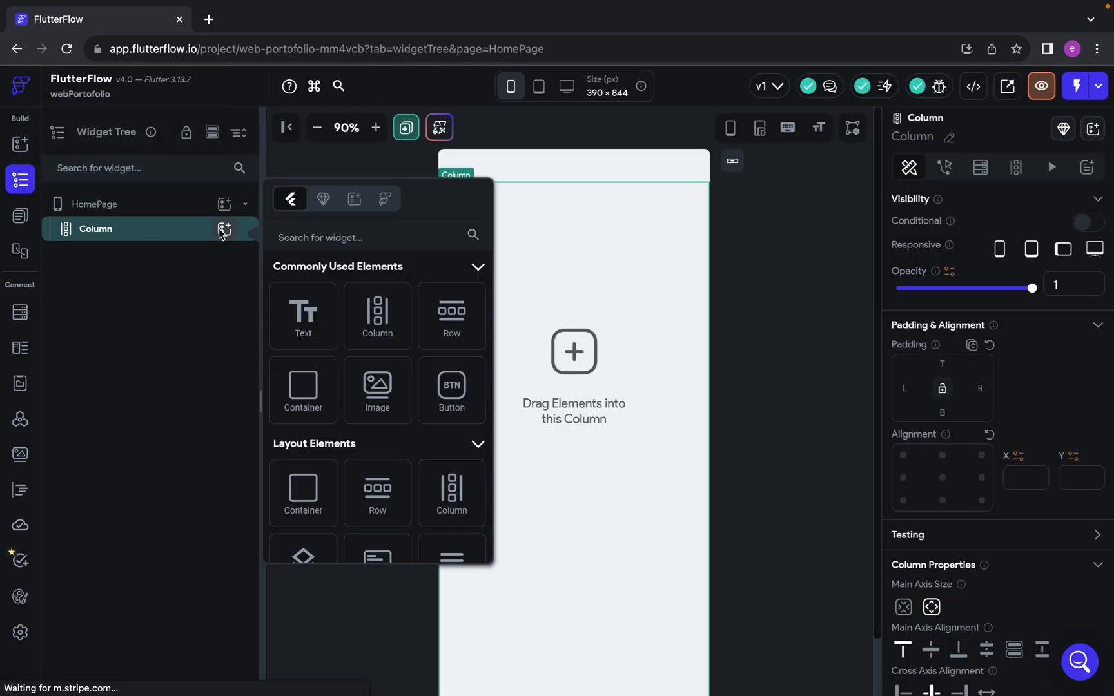
left_click(303, 314)
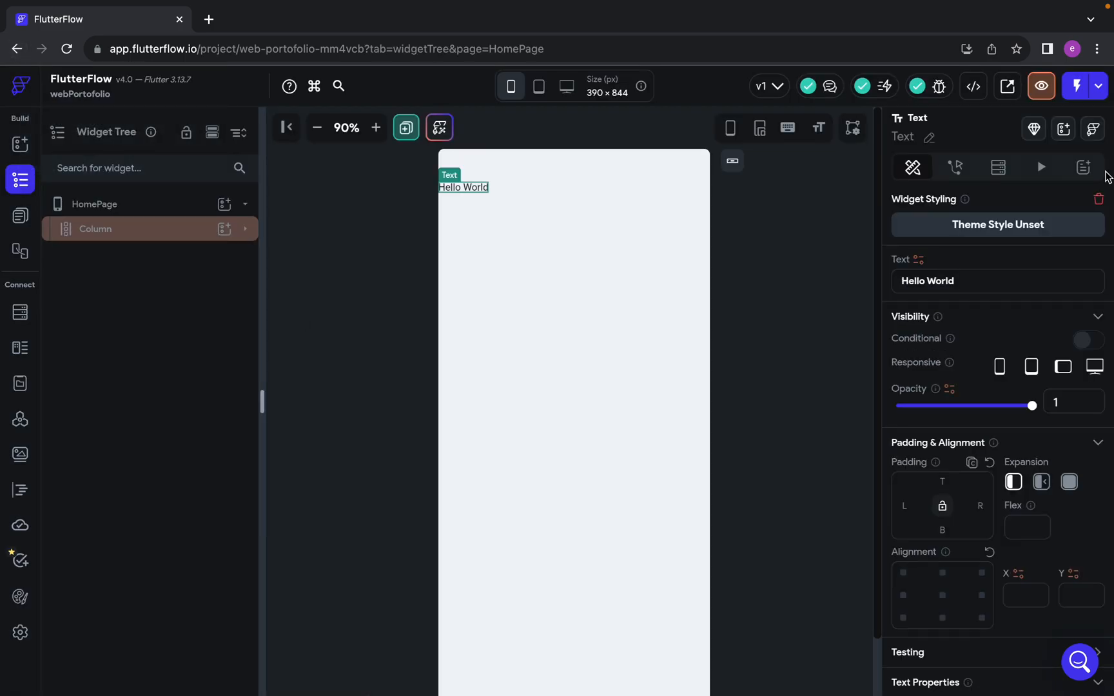
Open the generated code view again and read through the HomePage widget code
left_click(973, 85)
left_click(893, 183)
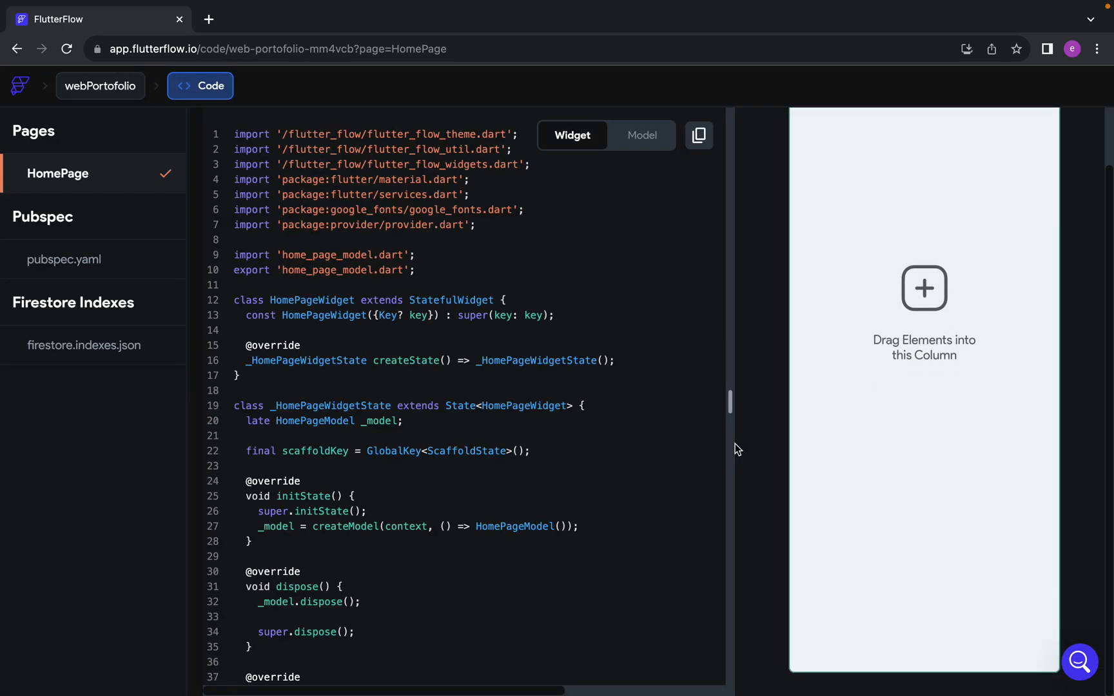
scroll(493, 444, "down", 3)
scroll(493, 444, "down", 5)
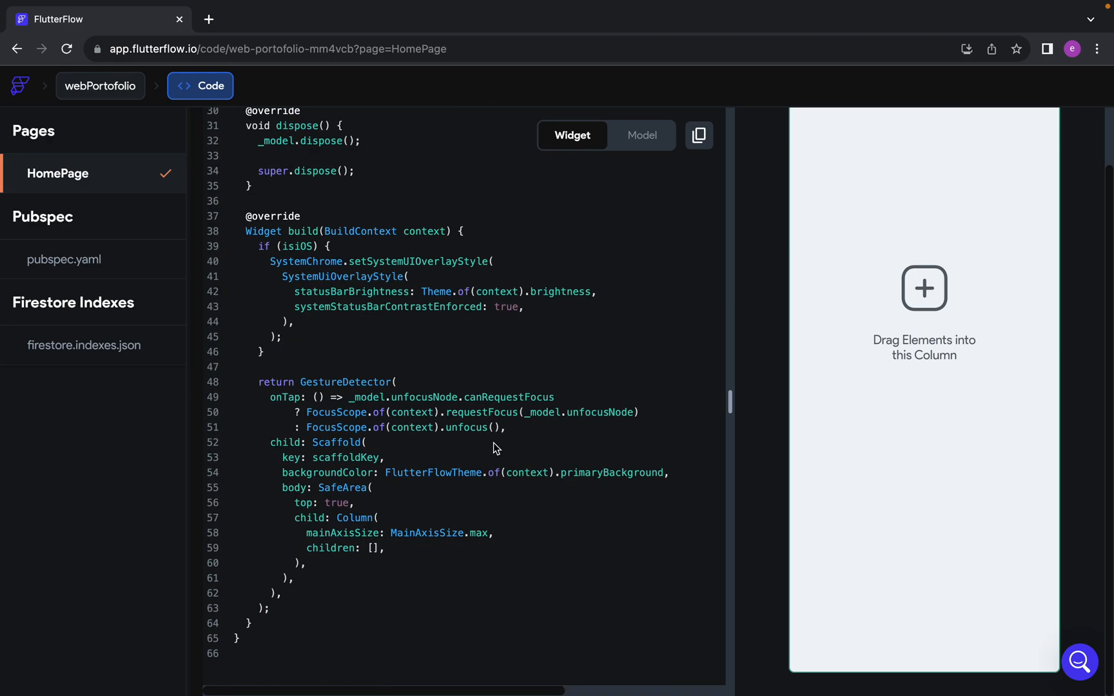
left_click(433, 332)
scroll(383, 319, "up", 7)
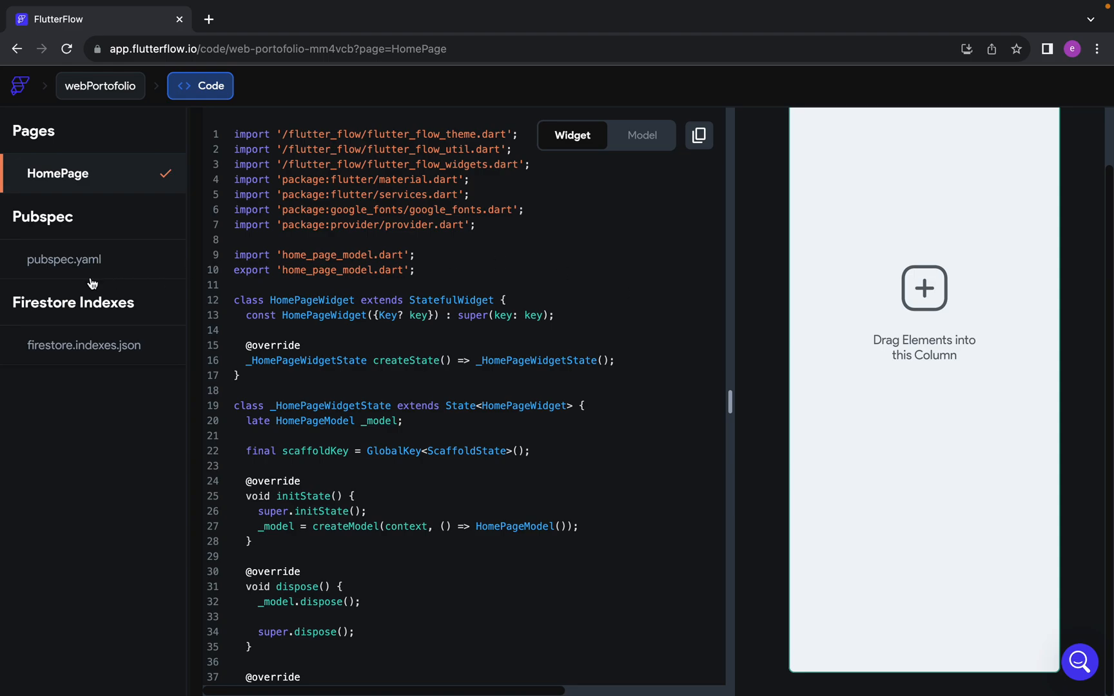
Examine the generated pubspec.yaml and firestore.indexes.json files, then return to the webPortofolio builder
left_click(59, 258)
scroll(481, 438, "down", 4)
left_click(395, 485)
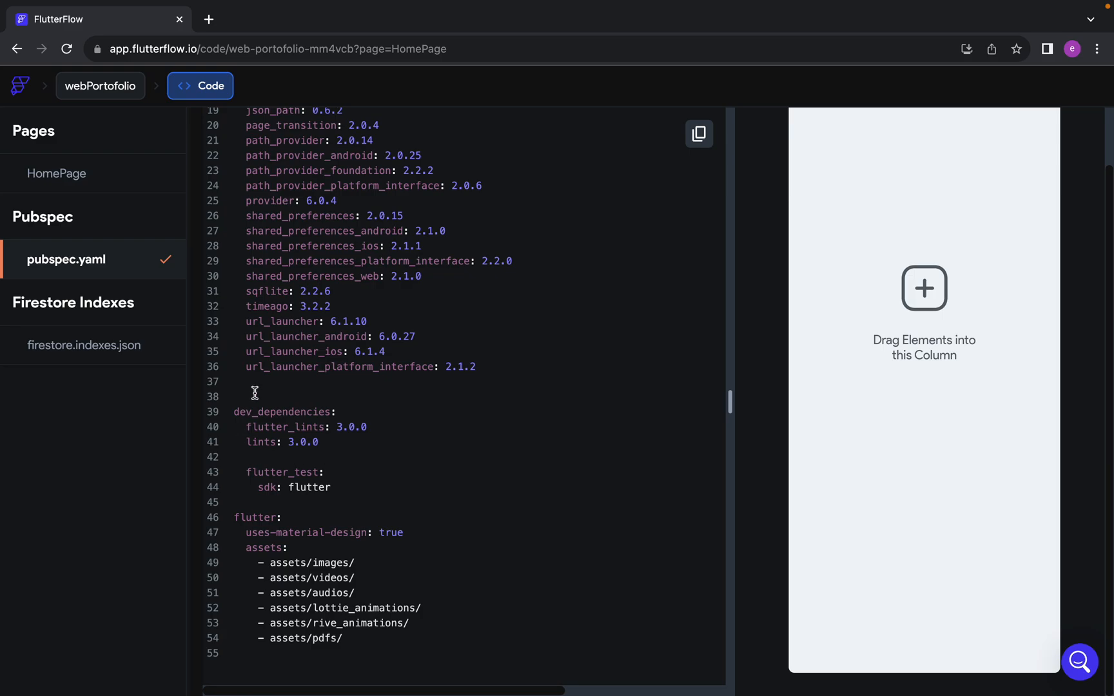
left_click(495, 362)
left_click(91, 348)
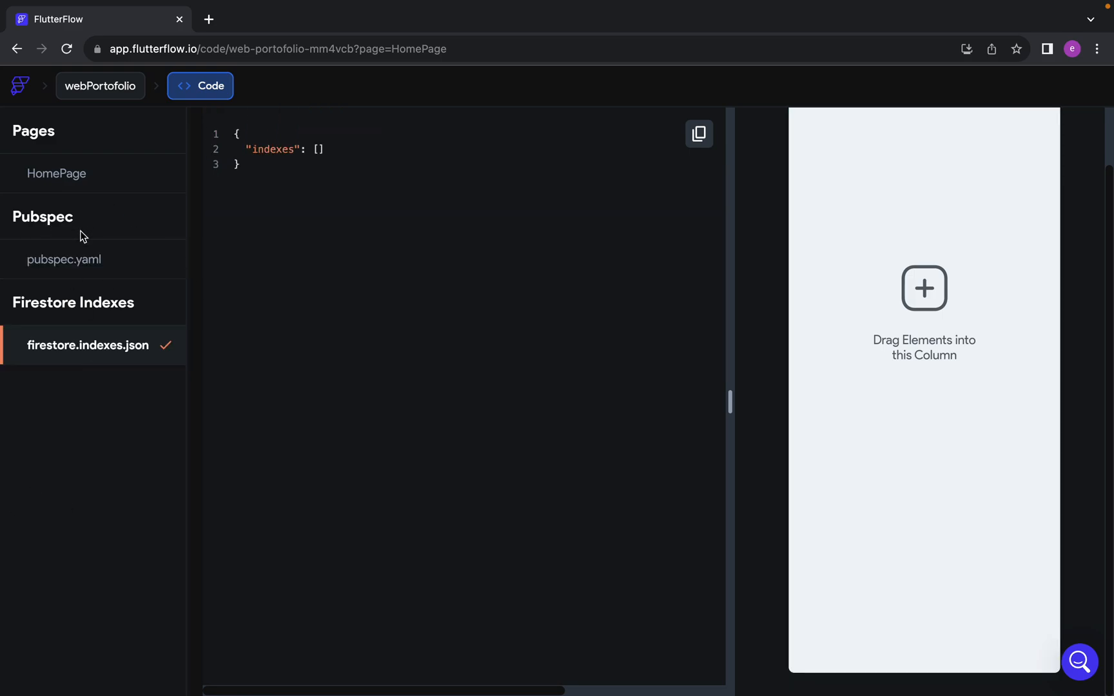
left_click(58, 170)
left_click(96, 86)
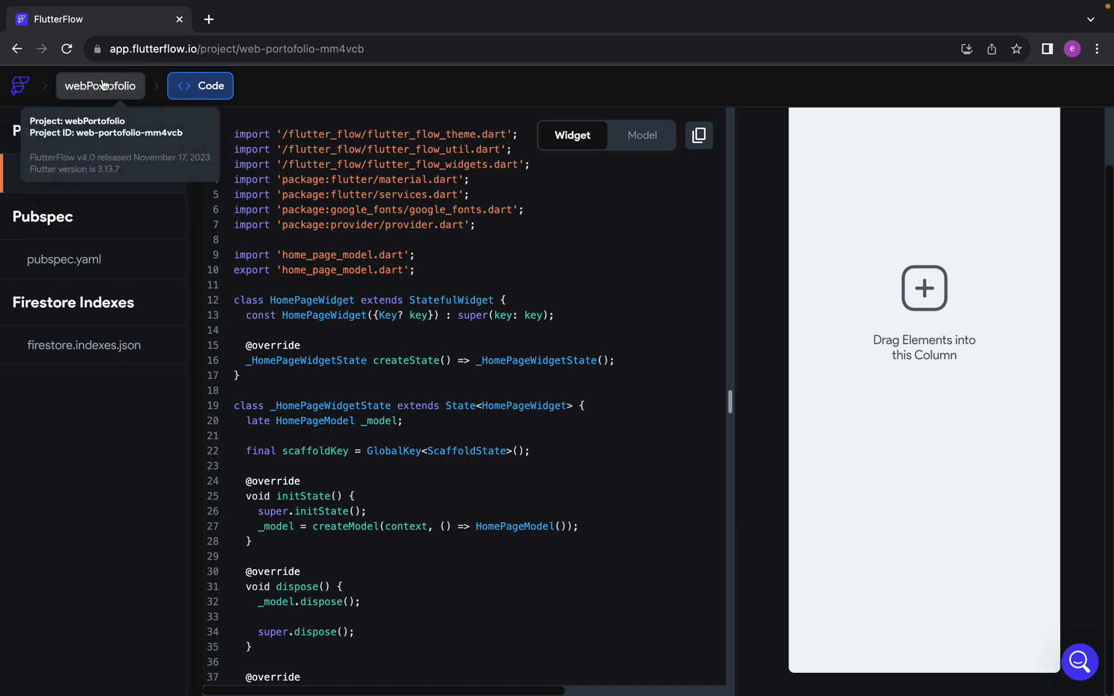
Switch to the Google Meet call, read the in-call messages and return to FlutterFlow
key("ctrl+Left")
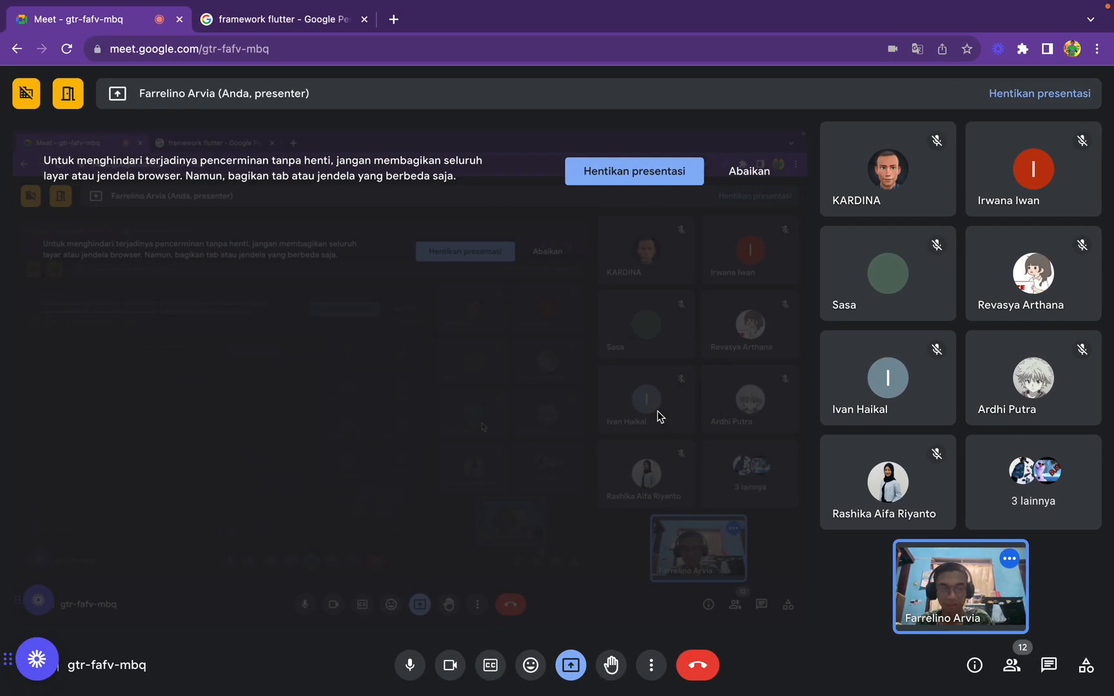
left_click(1060, 676)
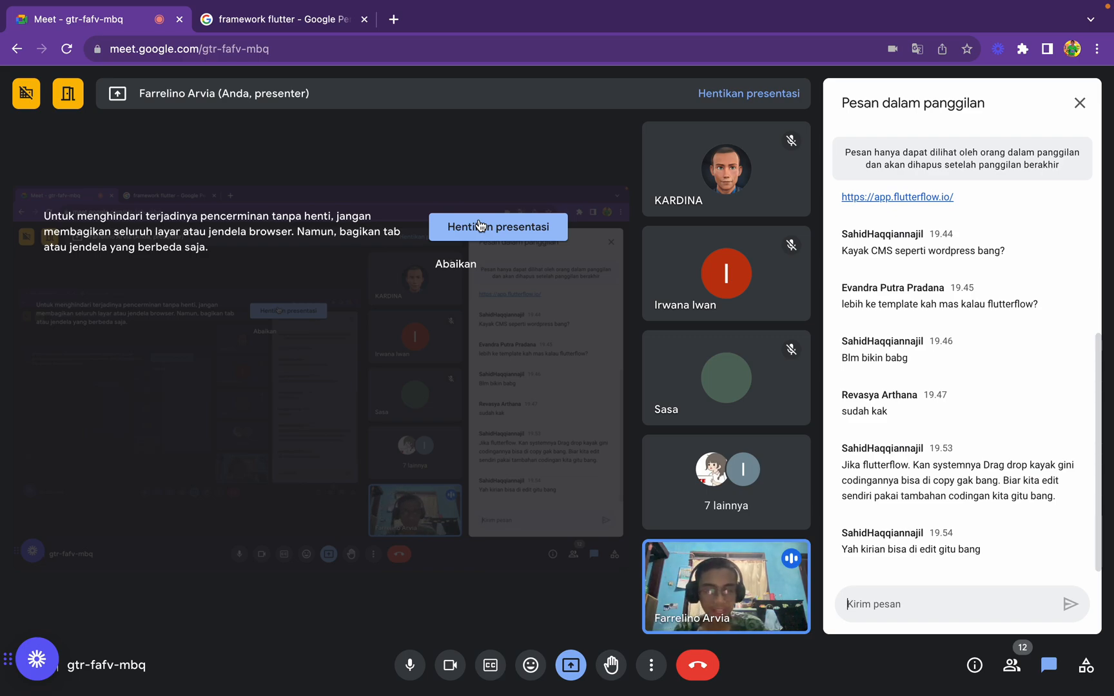
key("ctrl+Right")
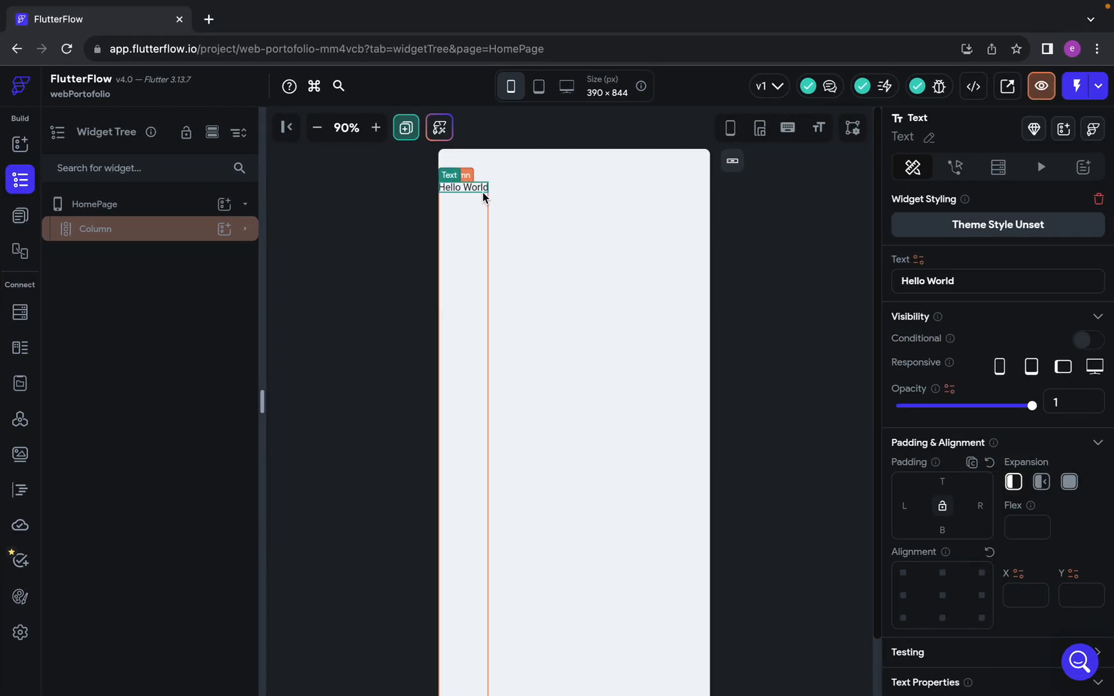
Delete the Hello World text from the HomePage's Column
left_click(482, 192)
left_click(483, 192)
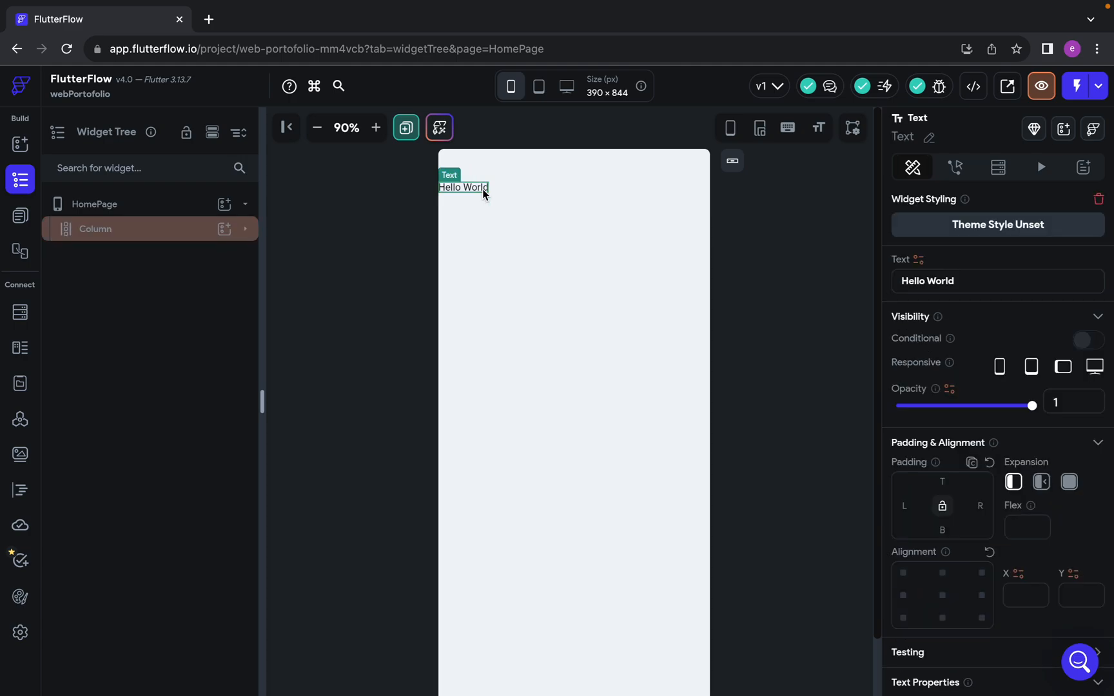
left_click(482, 191)
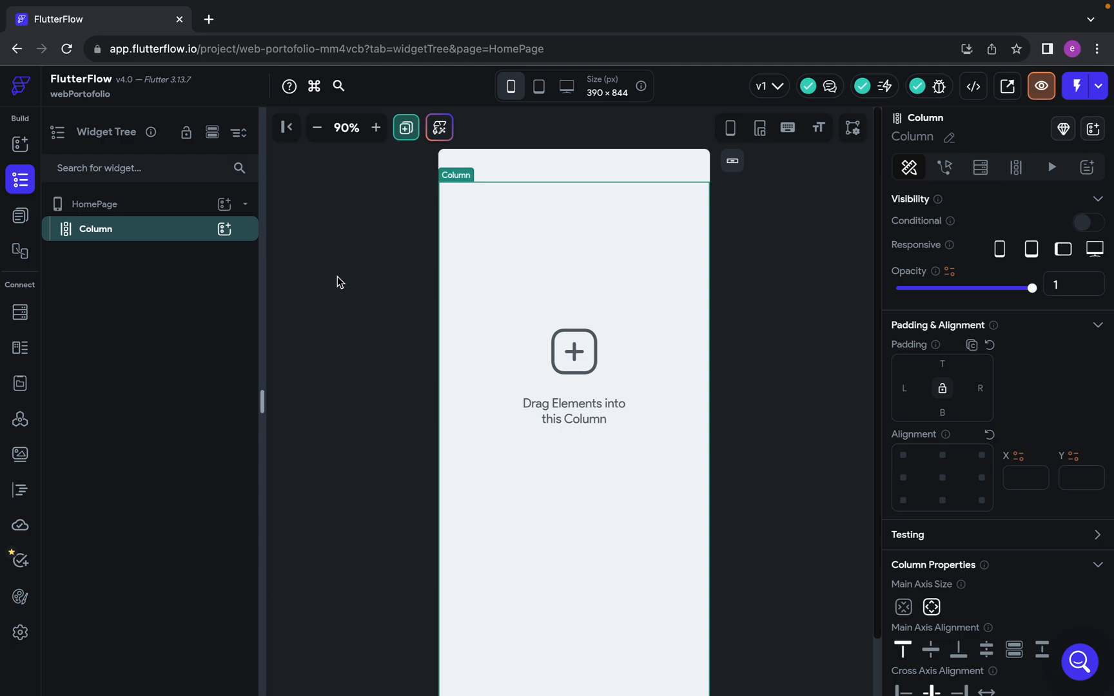
Review the developer options for viewing and downloading code, then look at the Custom Code section
left_click(974, 86)
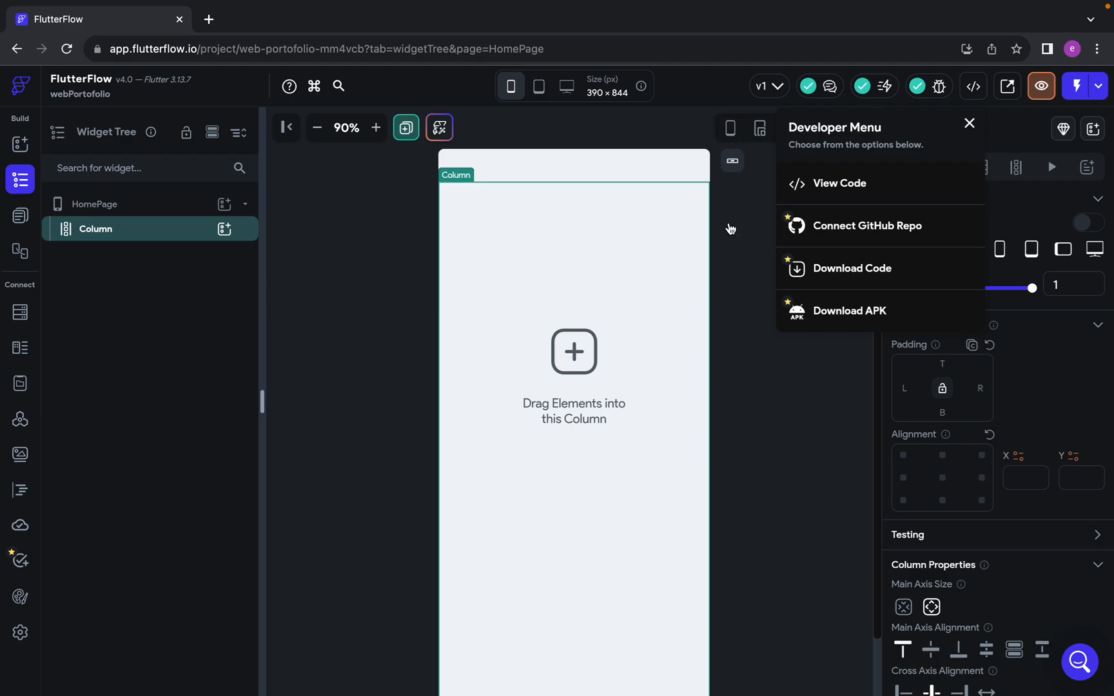
left_click(555, 443)
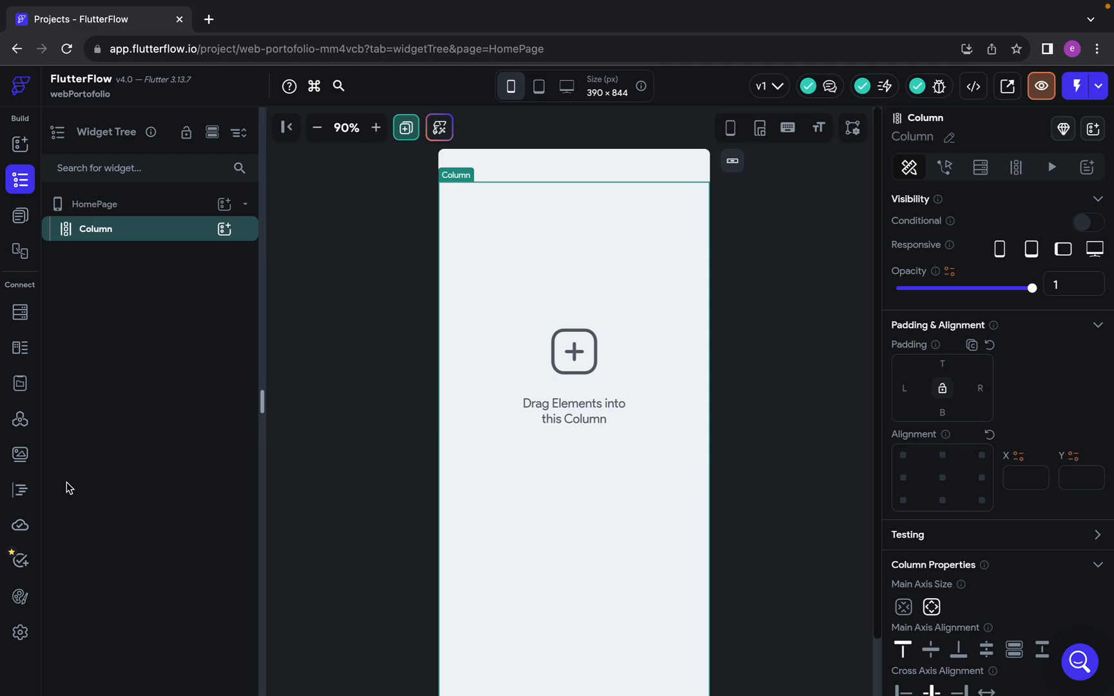
left_click(29, 494)
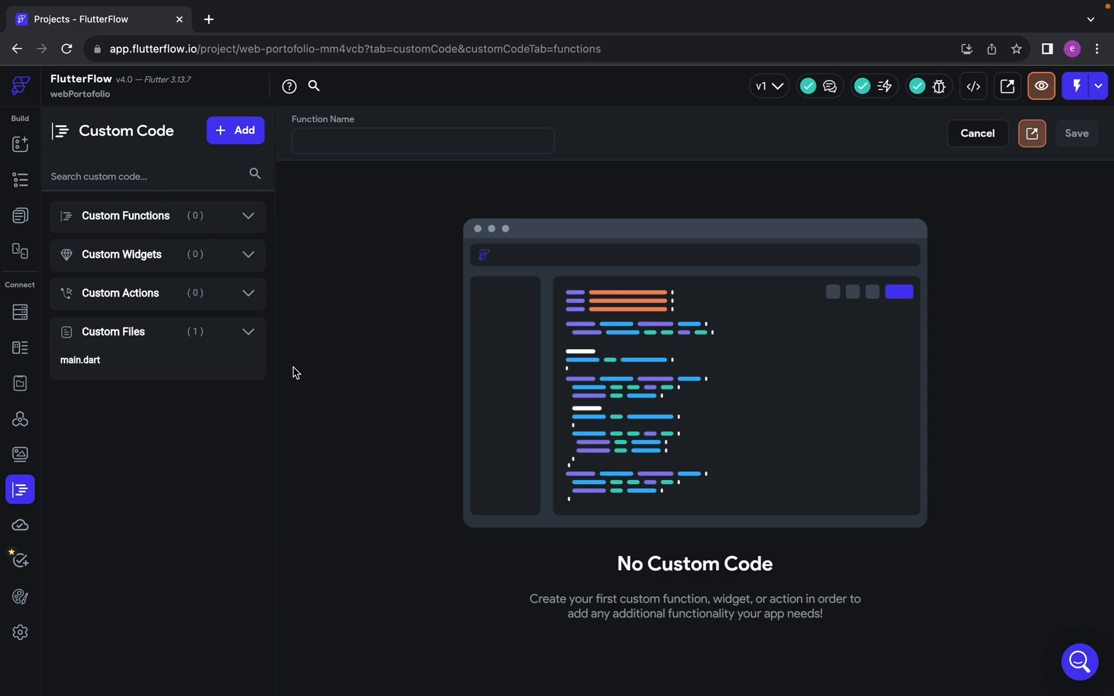
left_click(234, 224)
key("ctrl+Left")
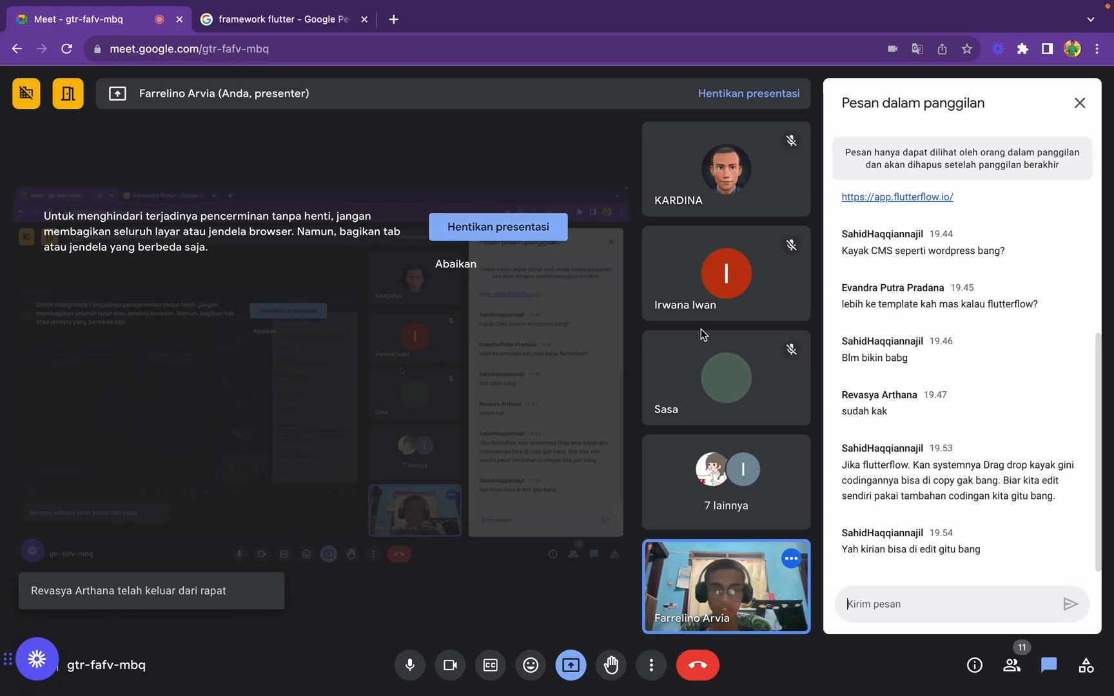
key("ctrl+Right")
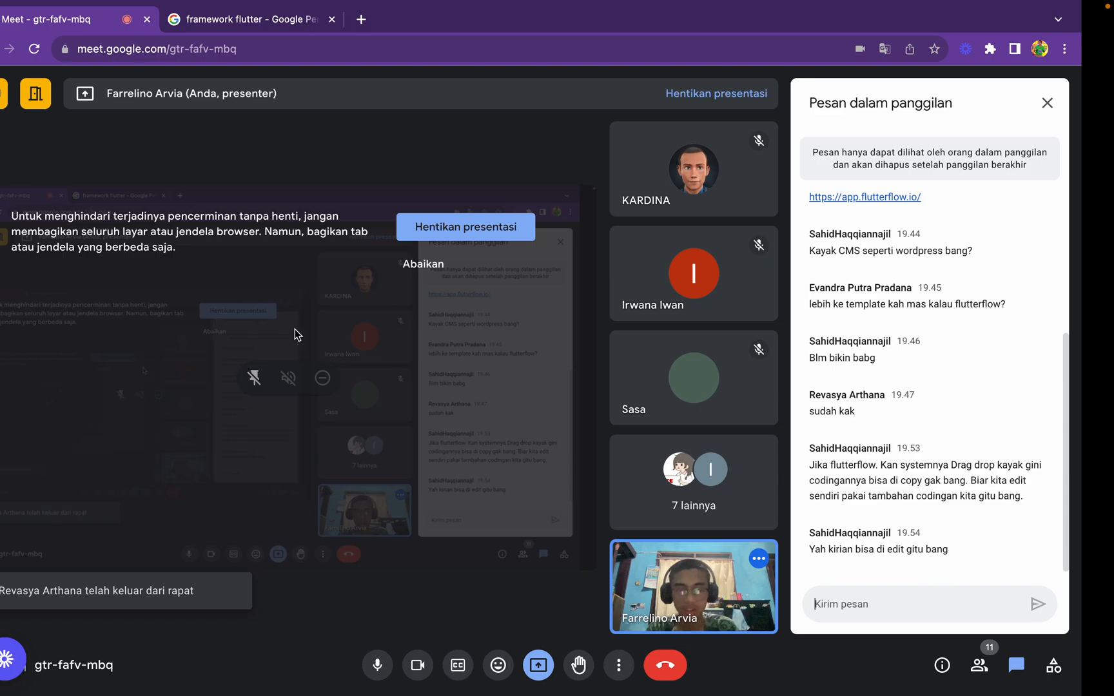
key("ctrl+Left")
key("ctrl+Right")
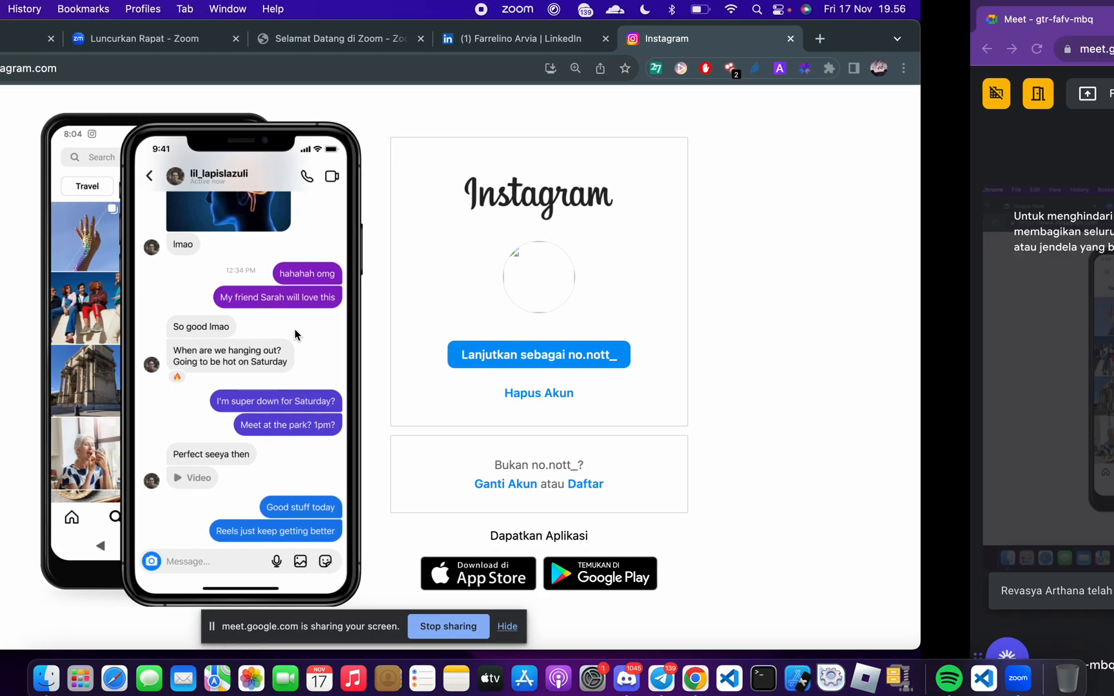
key("ctrl+Left")
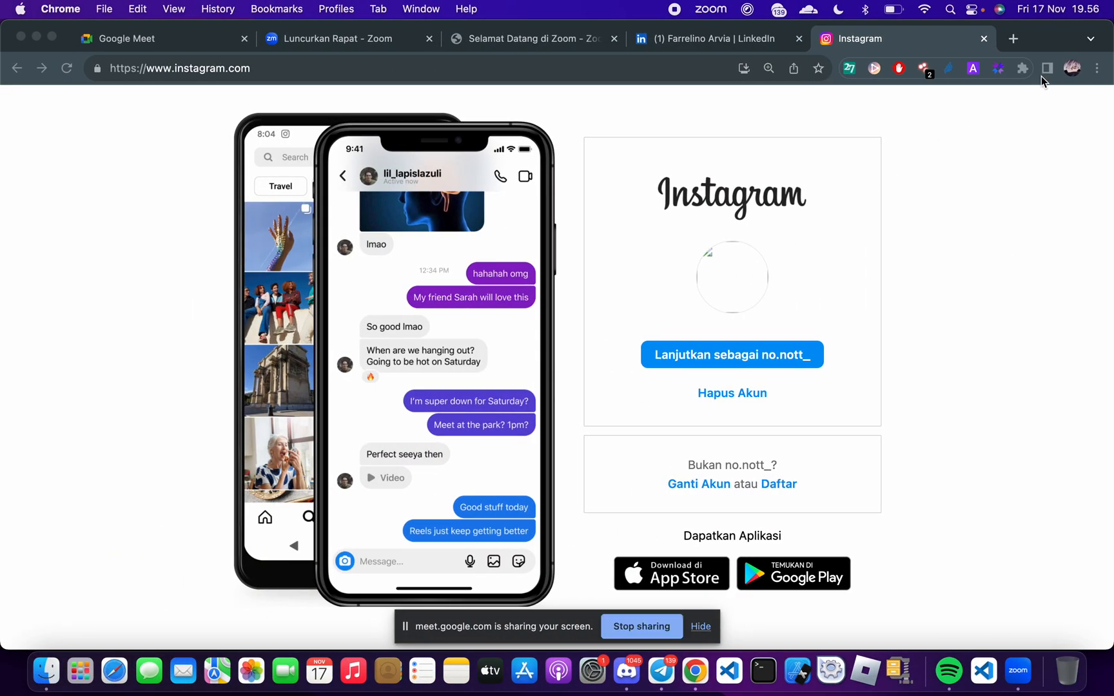
left_click(1019, 37)
key("ctrl+Right")
key("ctrl+Left")
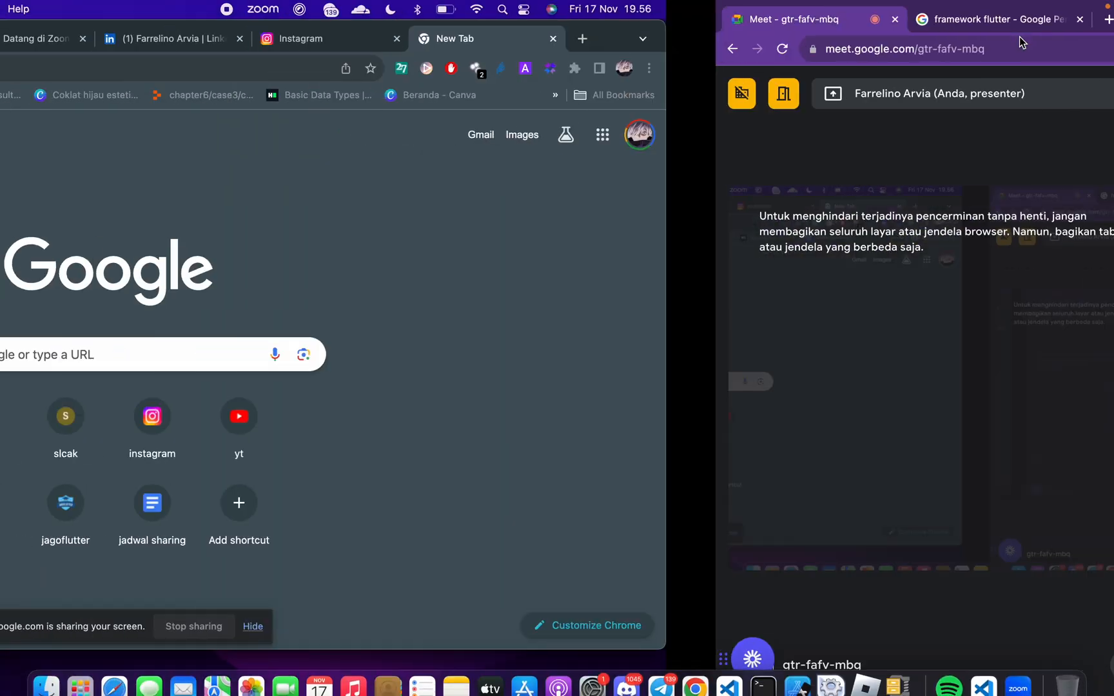
left_click(751, 72)
type("fig")
key("Return")
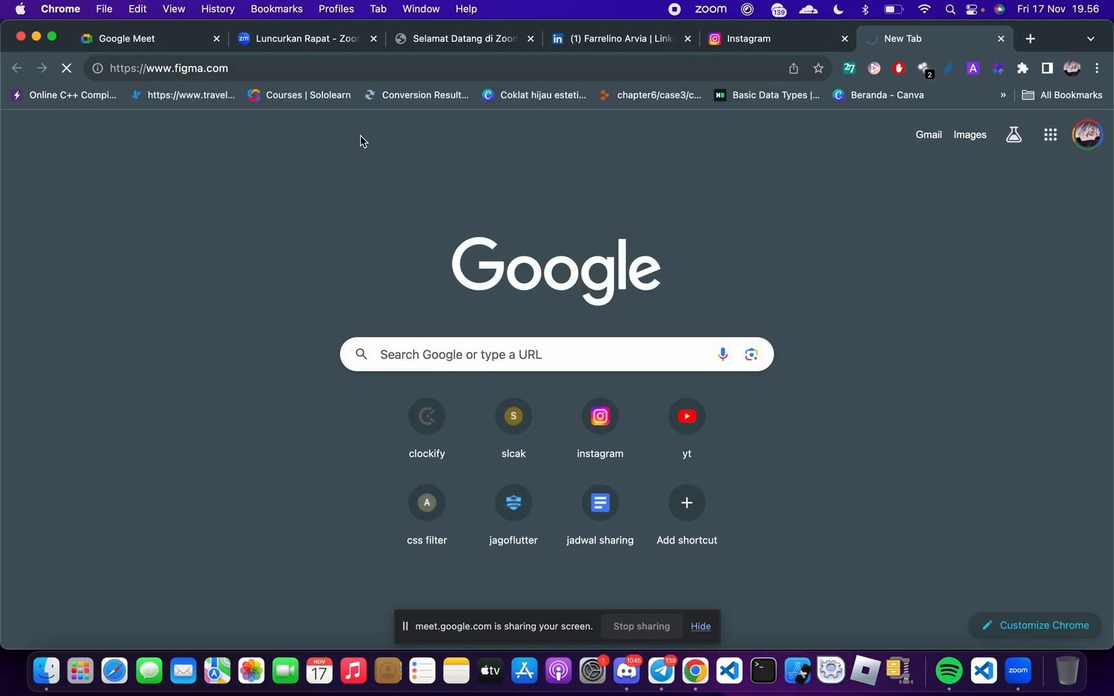
Reorder the desktop spaces so FlutterFlow sits before the Google Meet space, and return to the Figma window
key("ctrl+Right")
key("ctrl+Up")
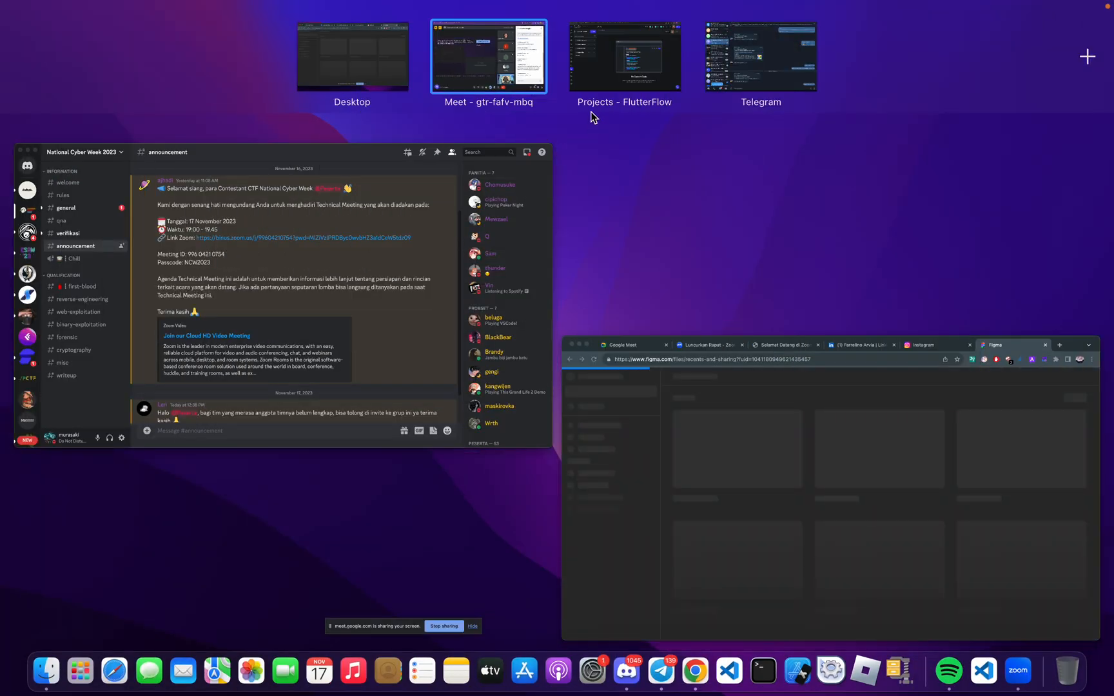
left_click_drag(615, 90, 464, 73)
left_click(464, 73)
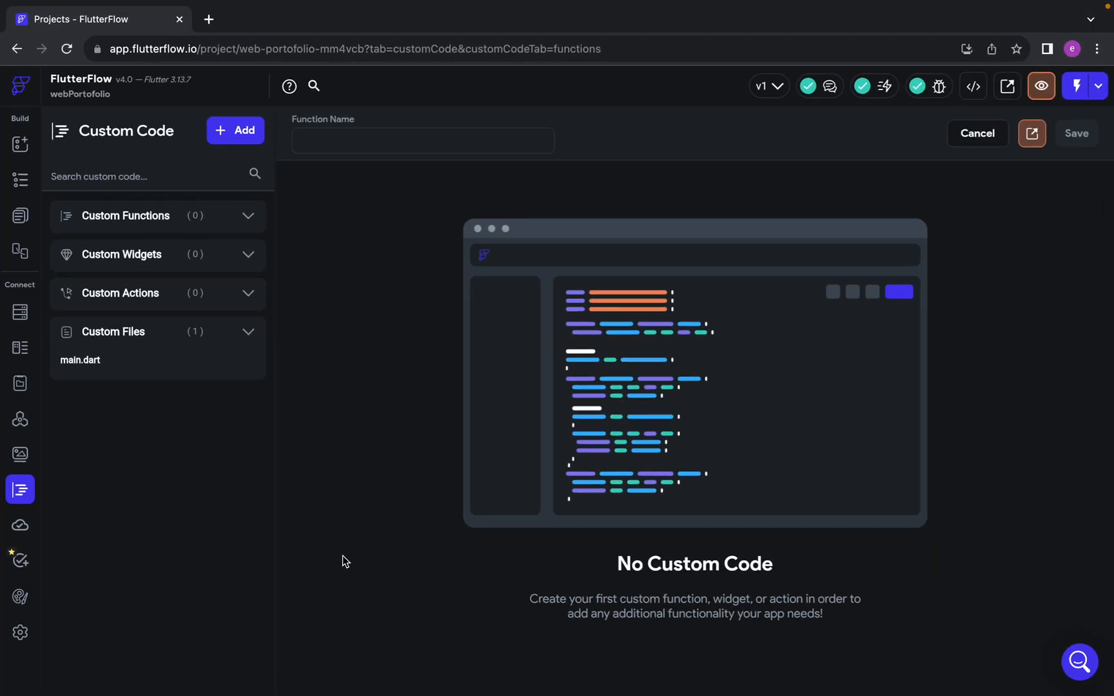
key("ctrl+Left")
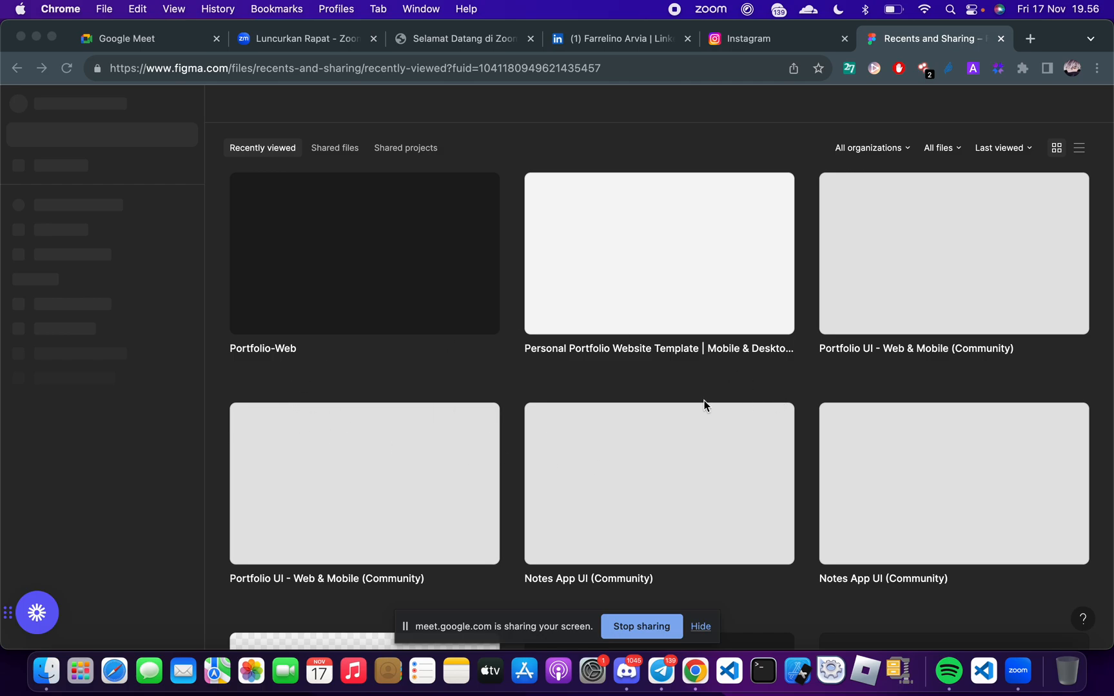
Open the Portfolio-Web design file in Figma, dismiss the upgrade offer and zoom in on the Home - Mobile frame
scroll(401, 566, "down", 3)
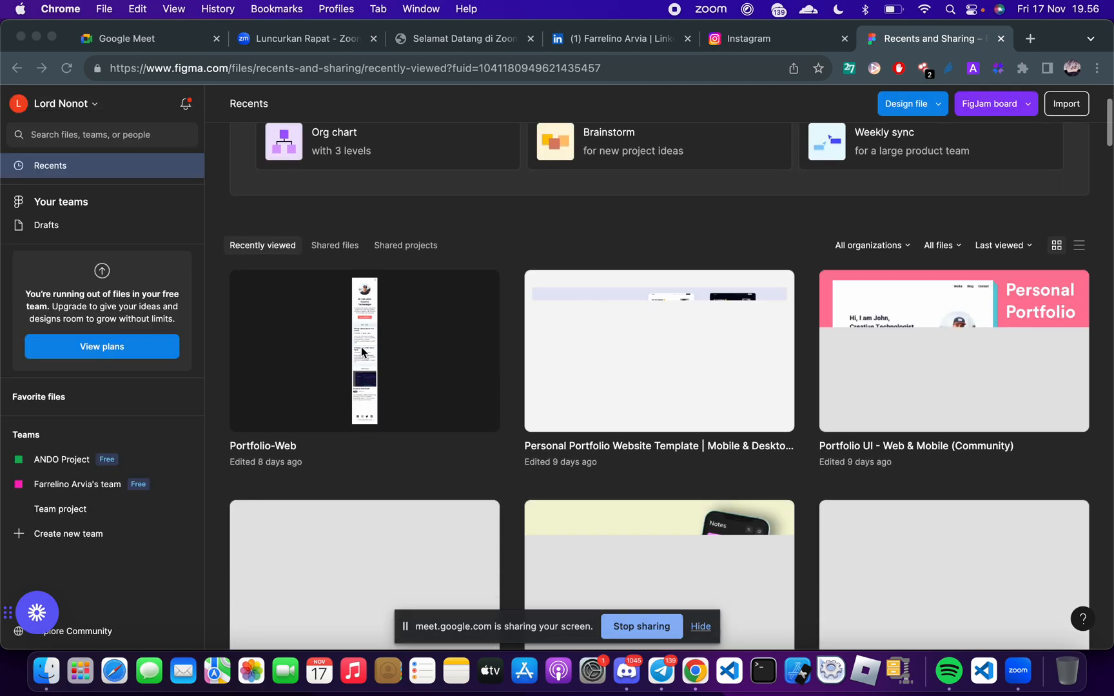
double_click(362, 349)
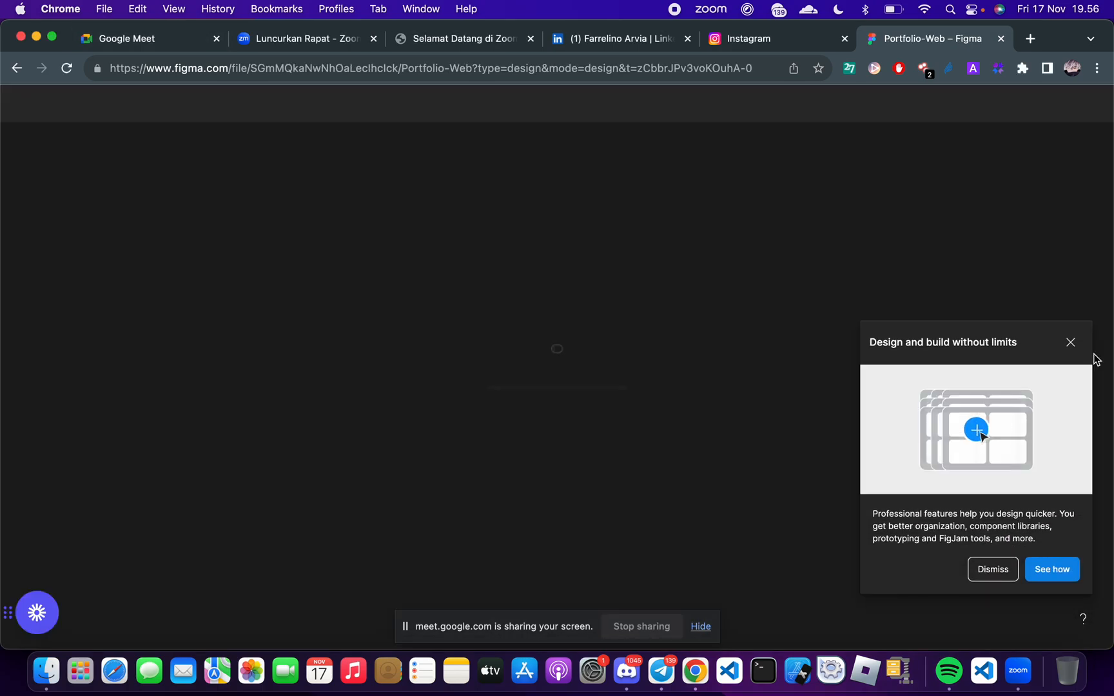
left_click(1071, 343)
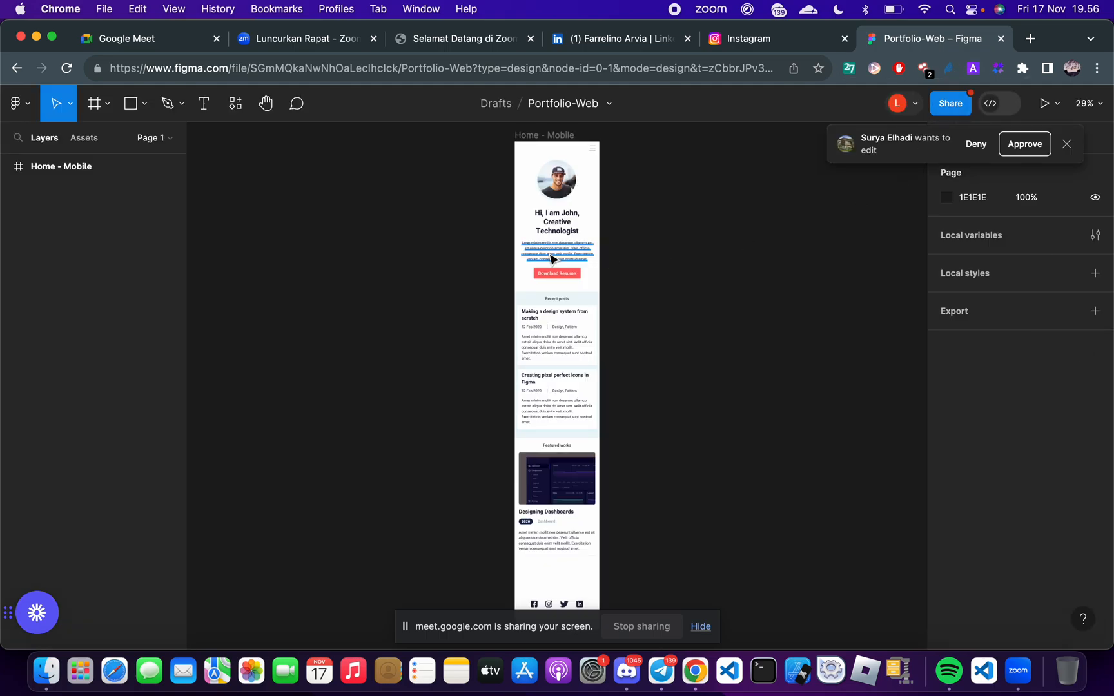
scroll(552, 258, "up", 3)
scroll(769, 278, "up", 2)
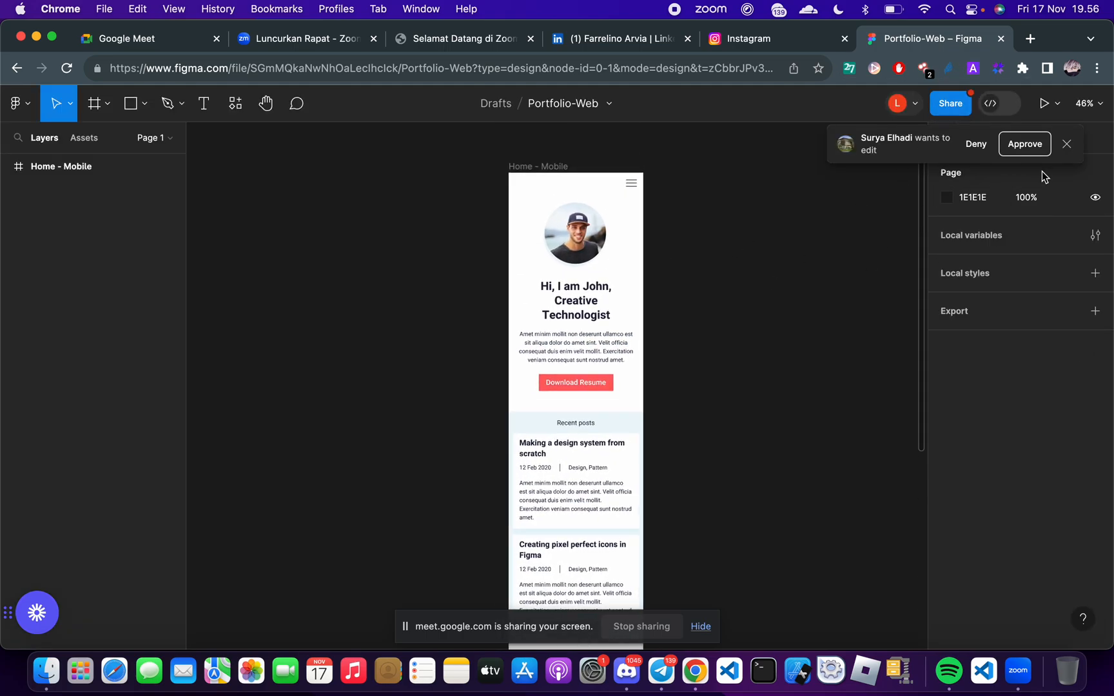
Examine the profile photo, headline, intro text and Download Resume button of the Home - Mobile frame
scroll(647, 273, "up", 5)
scroll(709, 287, "up", 2)
scroll(780, 302, "right", 2)
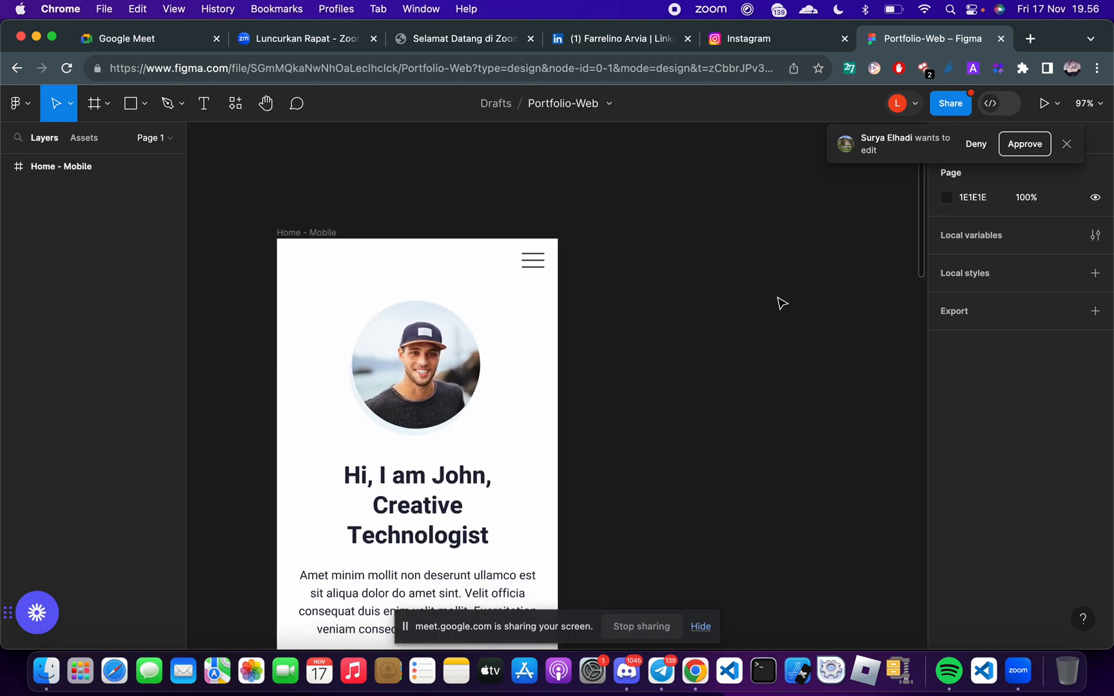
scroll(782, 303, "down", 2)
scroll(781, 303, "left", 3)
scroll(782, 303, "up", 3)
scroll(781, 303, "down", 5)
scroll(781, 303, "up", 3)
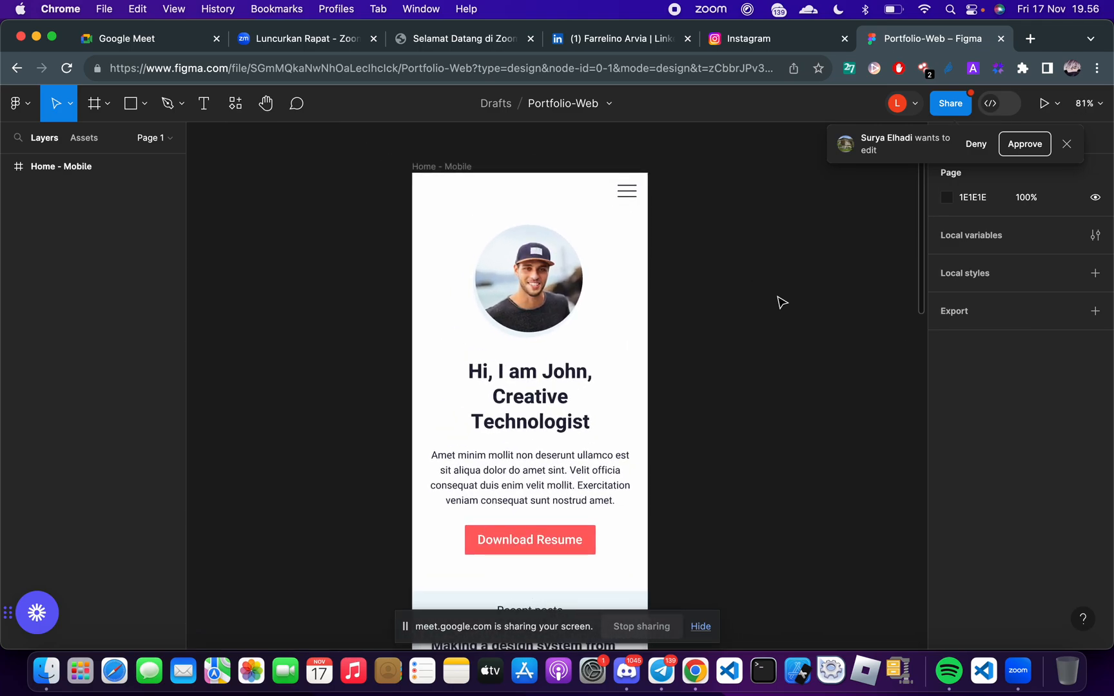
scroll(778, 301, "up", 2)
scroll(758, 271, "up", 5)
scroll(759, 271, "left", 3)
scroll(759, 270, "down", 1)
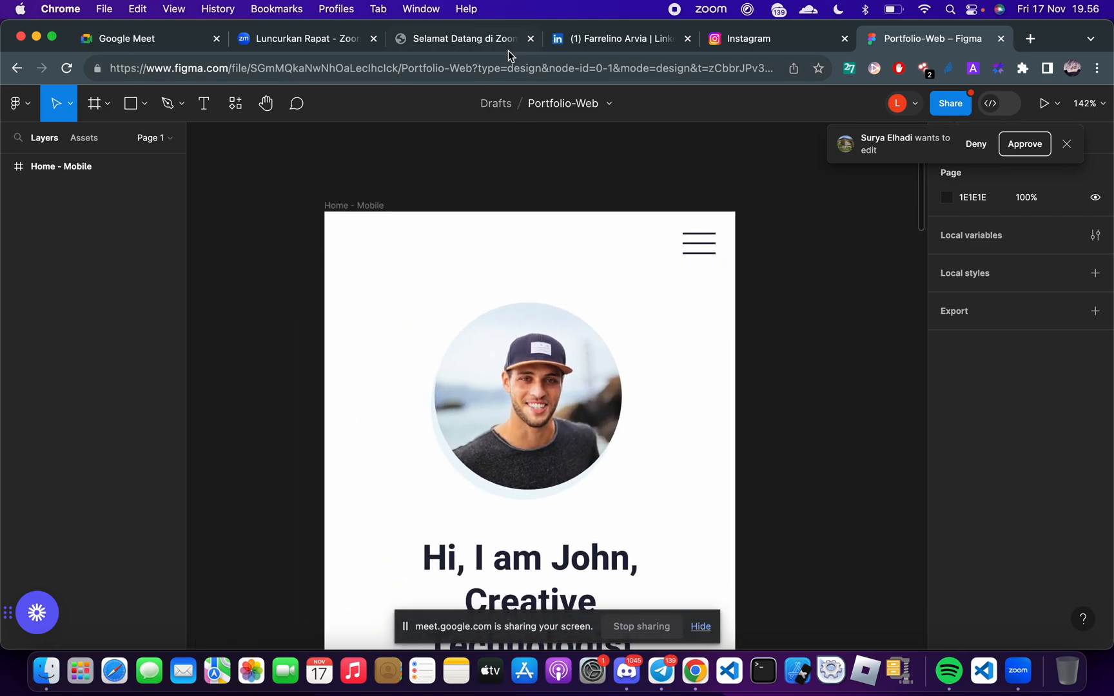
Copy the Portfolio-Web file's link, switch to the Google Meet window and send the link in the call chat
left_click(507, 68)
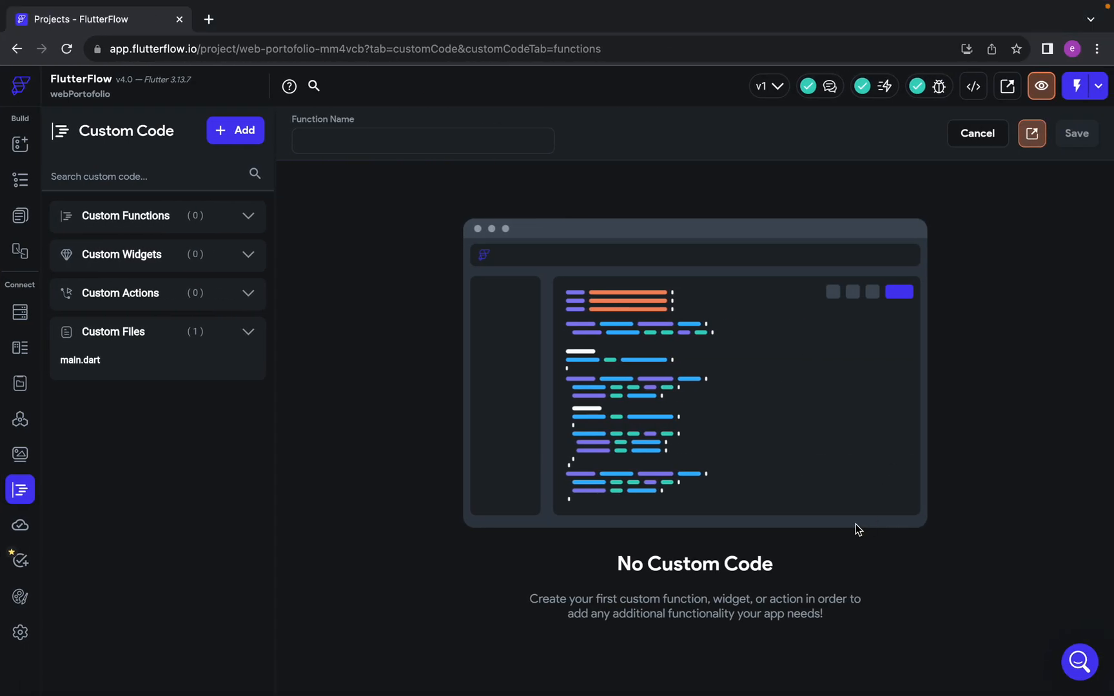
key("ctrl+Right")
left_click(890, 596)
key("Return")
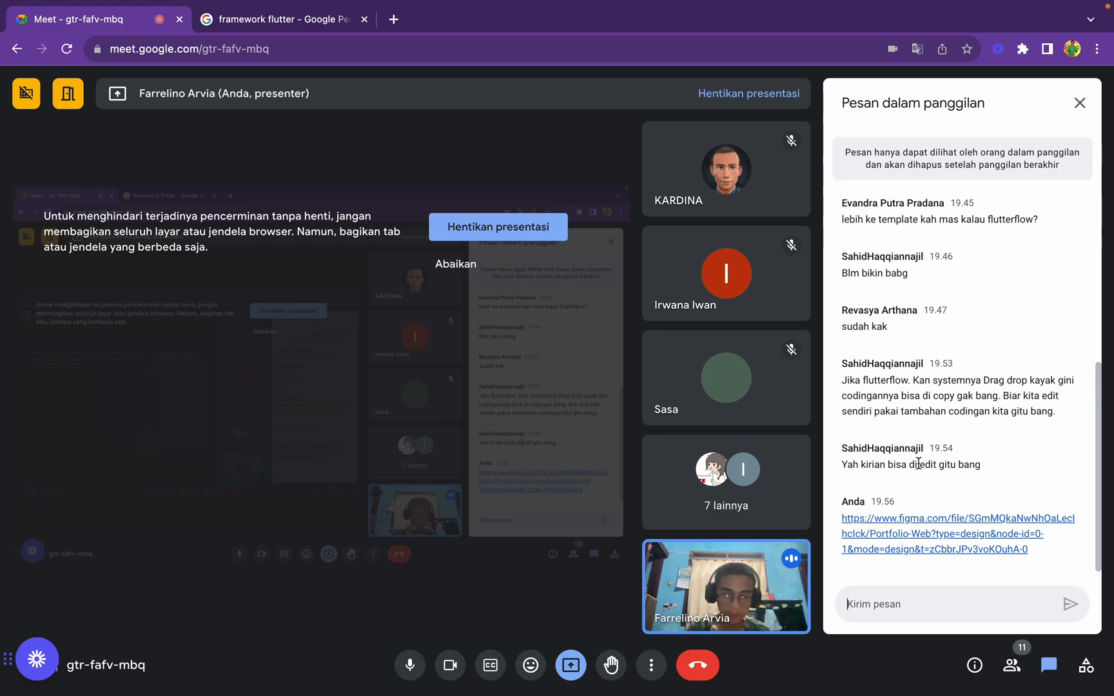
Switch back to FlutterFlow and open the widget tree of the HomePage
key("ctrl+Right")
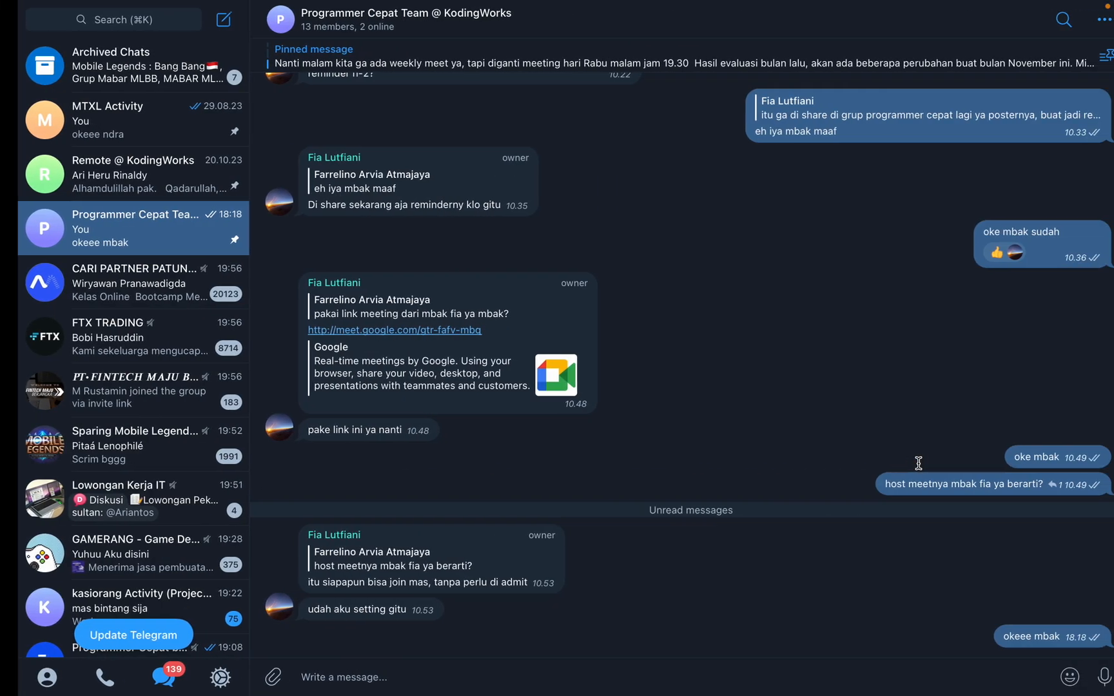
key("ctrl+Left")
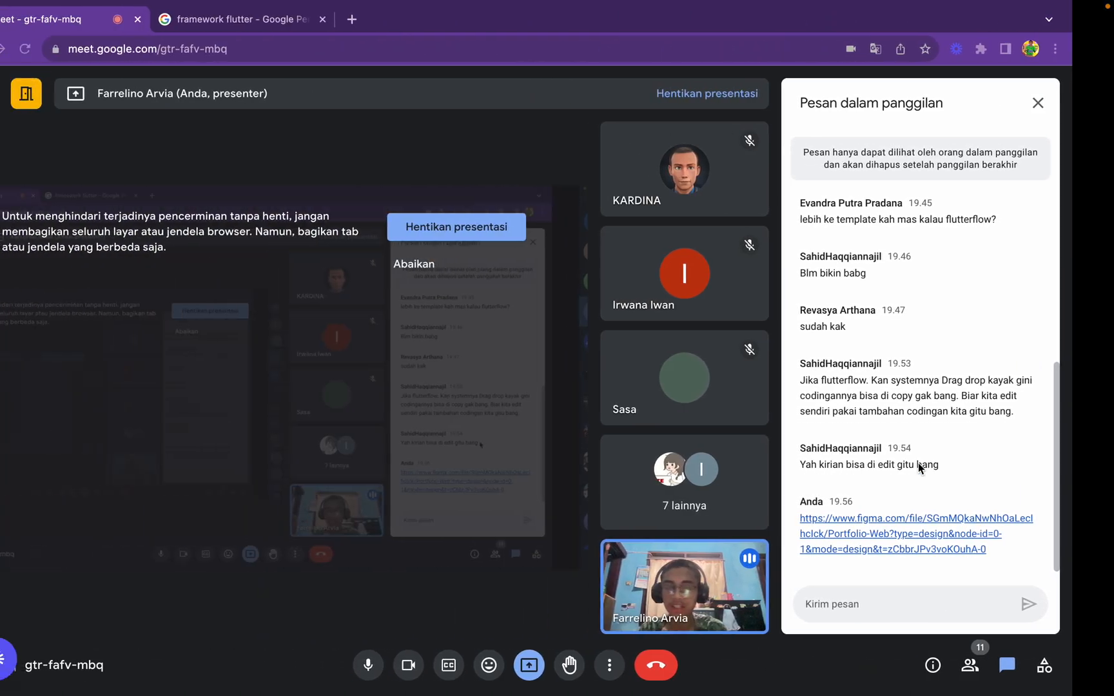
key("ctrl+Left")
key("ctrl+Right")
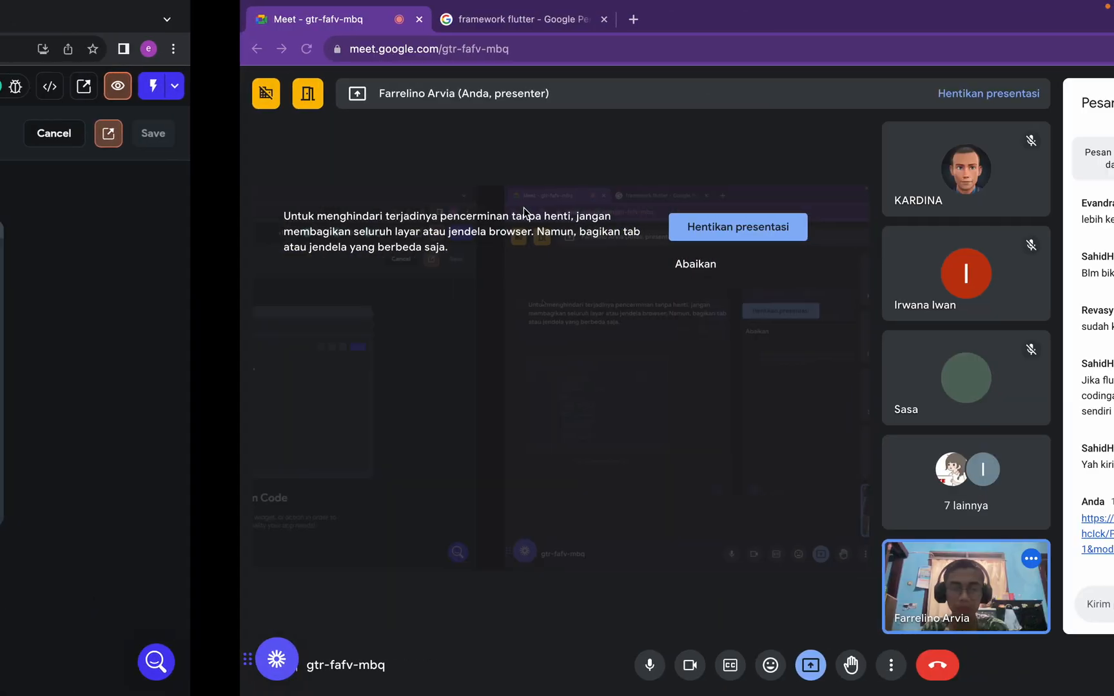
key("ctrl+Left")
left_click(20, 182)
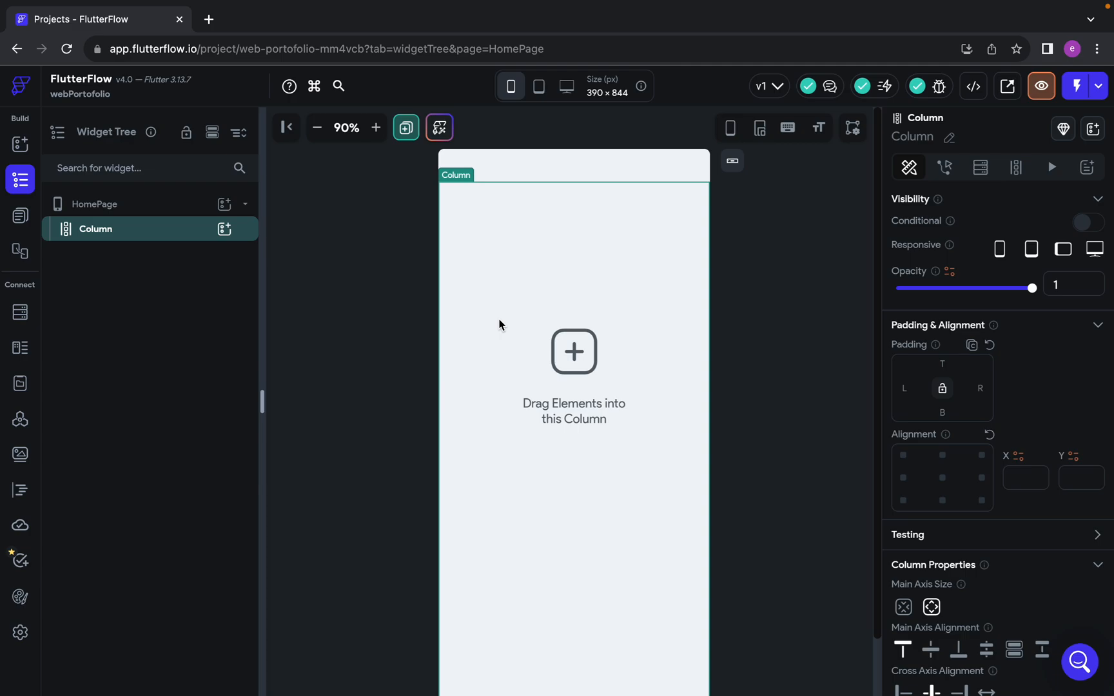
scroll(559, 341, "down", 2)
scroll(560, 341, "up", 2)
Return to the Portfolio-Web design in Figma and dismiss the pending edit access request
key("ctrl+Right")
key("ctrl+Left")
key("ctrl+Left")
scroll(557, 339, "down", 2)
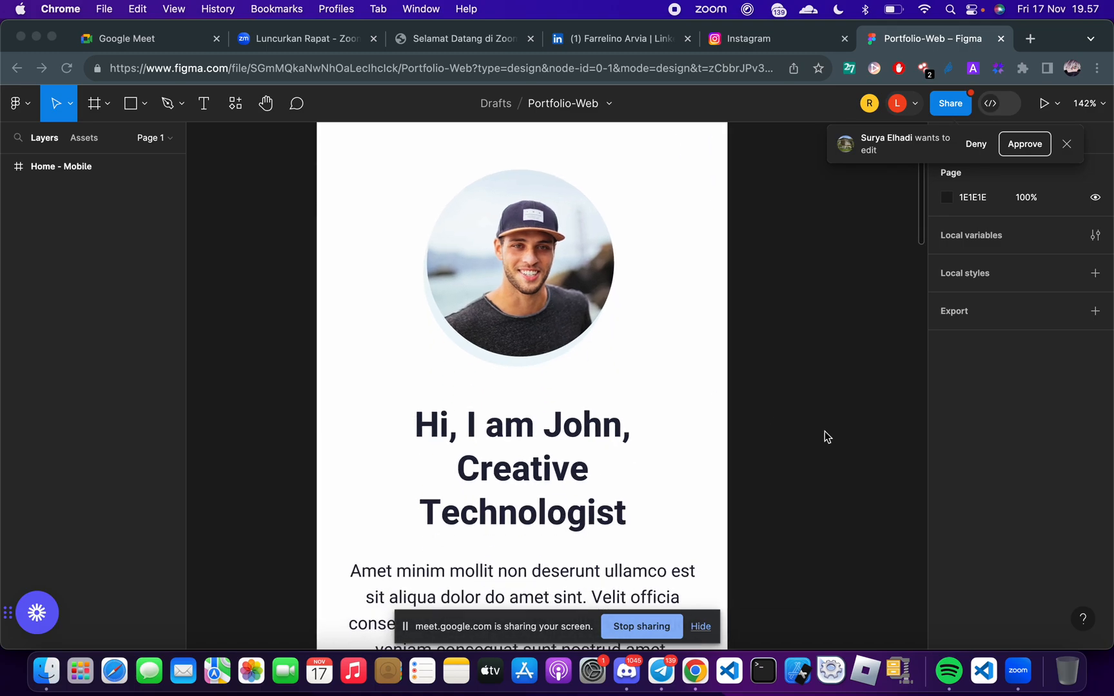
scroll(732, 350, "up", 2)
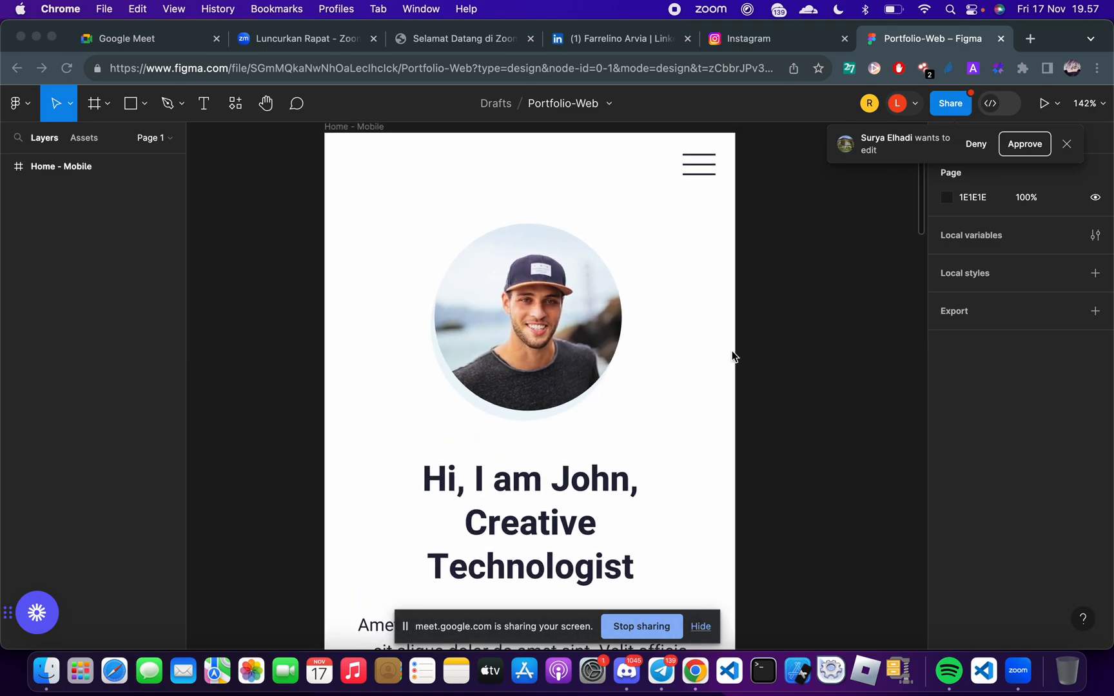
left_click(1065, 145)
left_click(1066, 146)
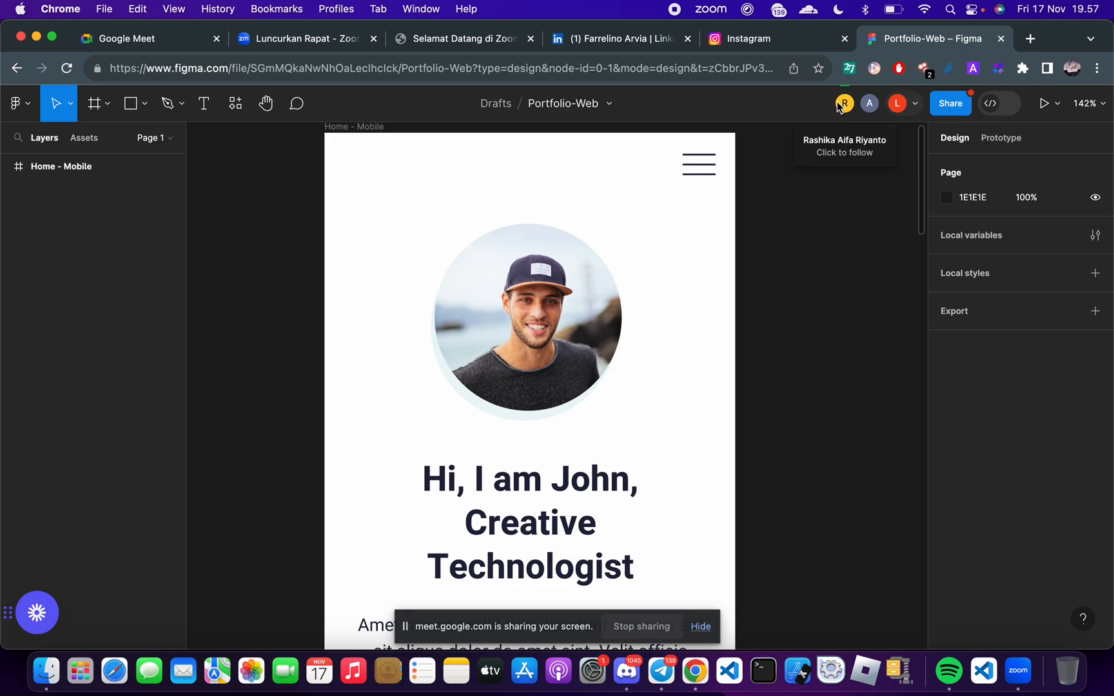
key("ctrl+Right")
key("ctrl+Right")
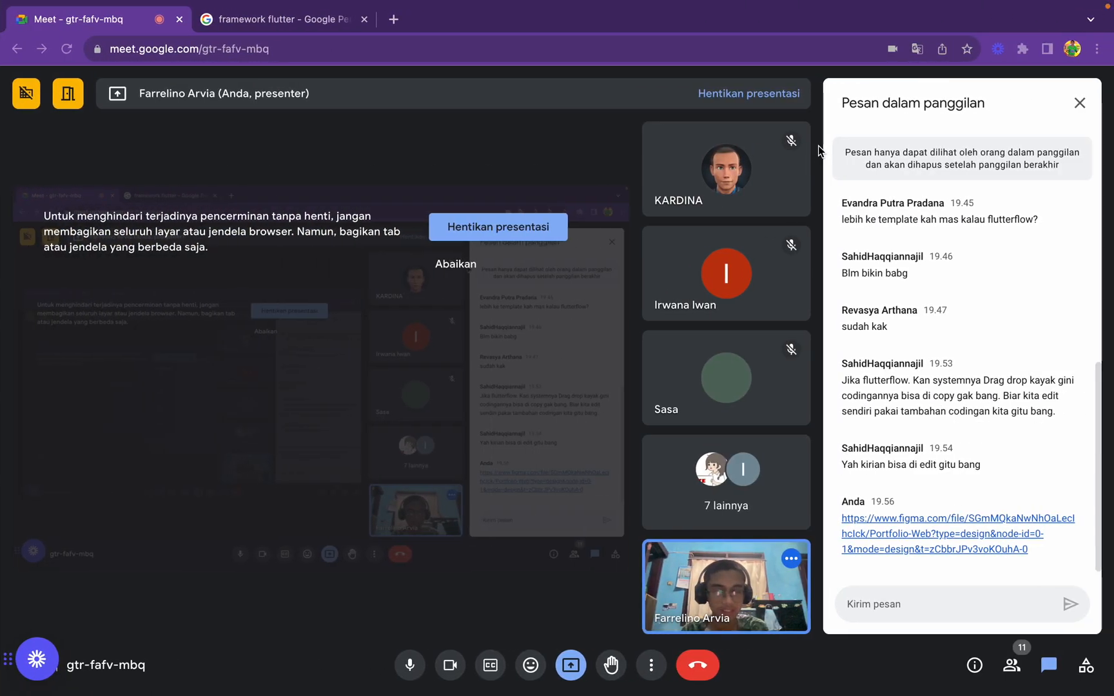
key("ctrl+Left")
key("ctrl+Right")
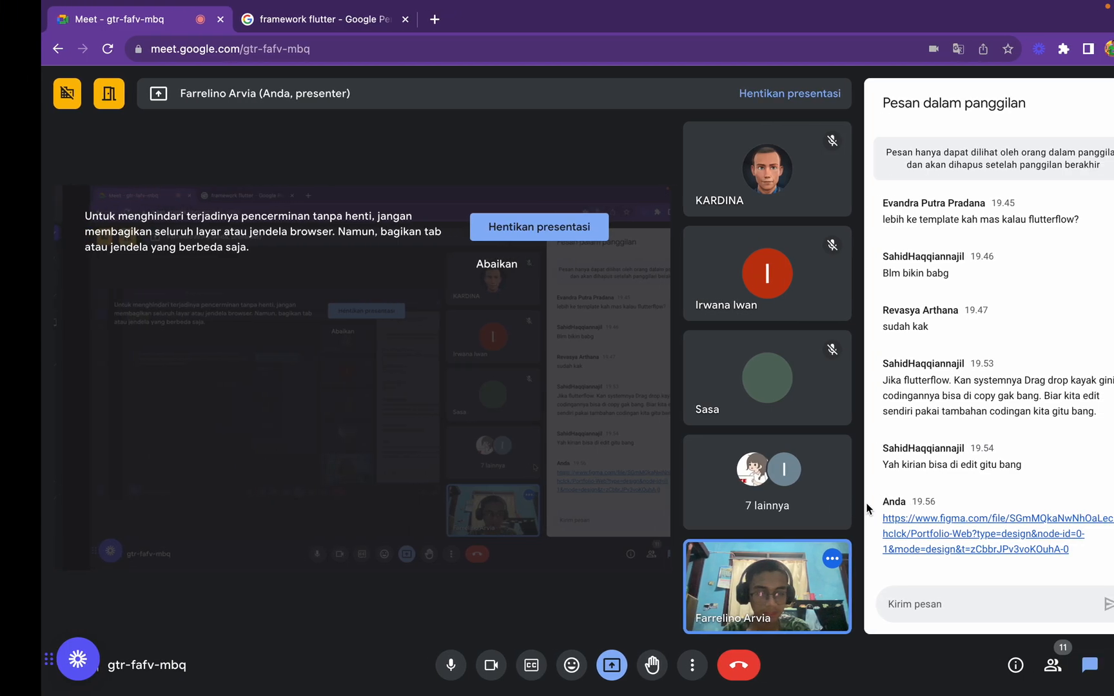
key("ctrl+Left")
key("ctrl+Left")
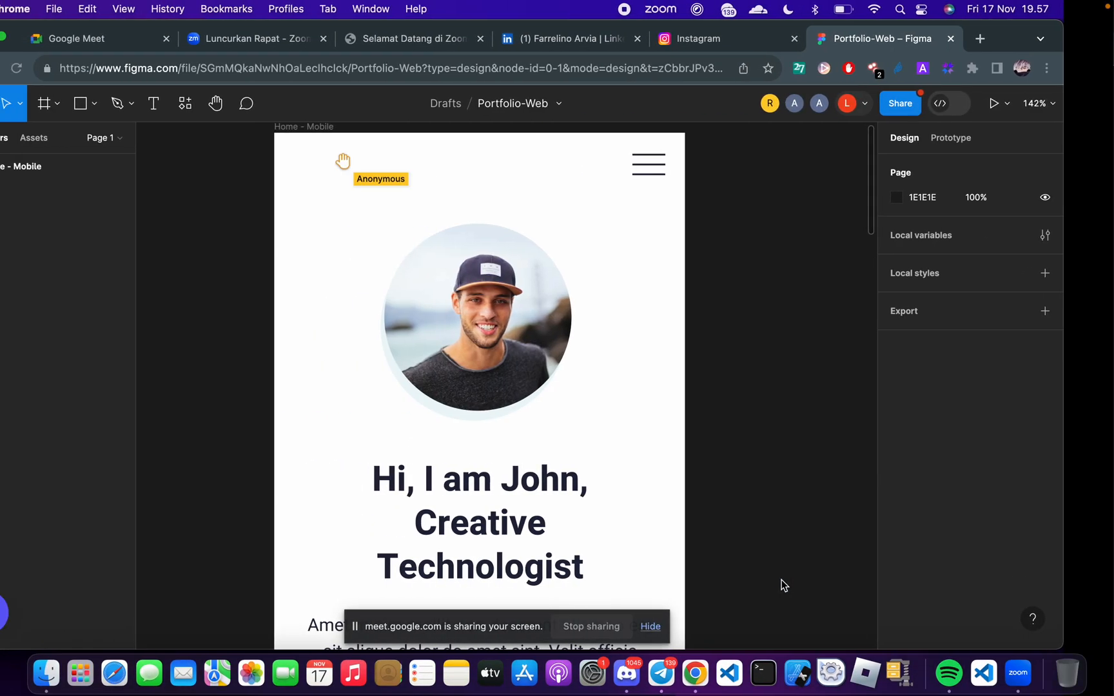
scroll(639, 461, "up", 2)
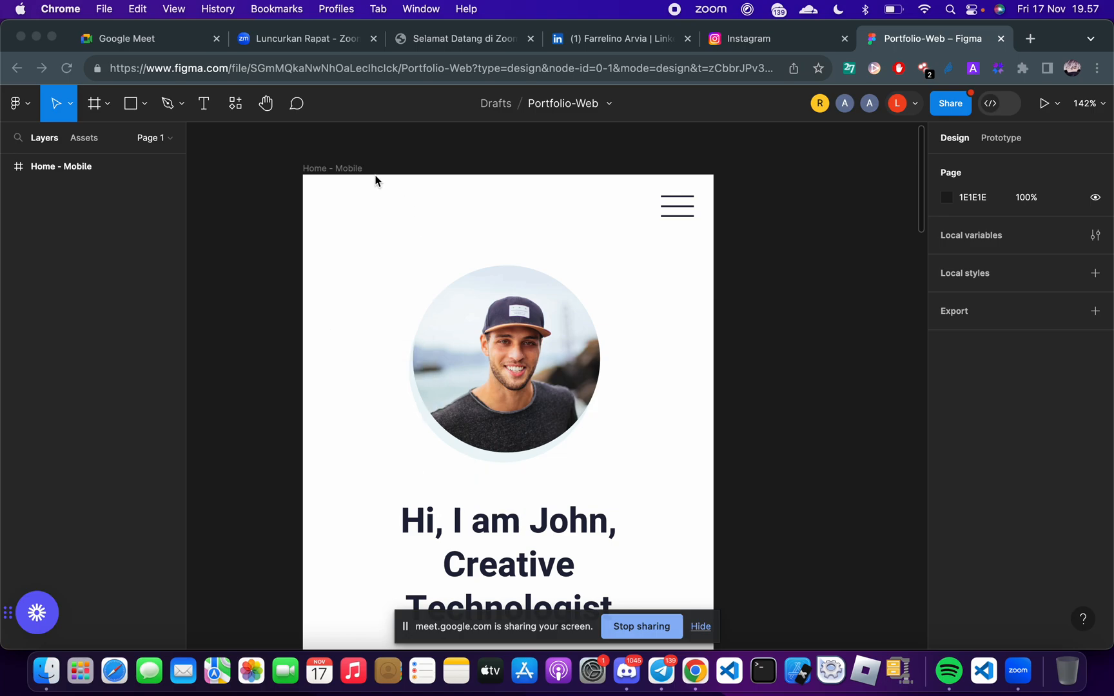
Hide the screen-sharing bar that covers the Home - Mobile frame
left_click(231, 201)
scroll(230, 201, "down", 5)
scroll(231, 201, "left", 3)
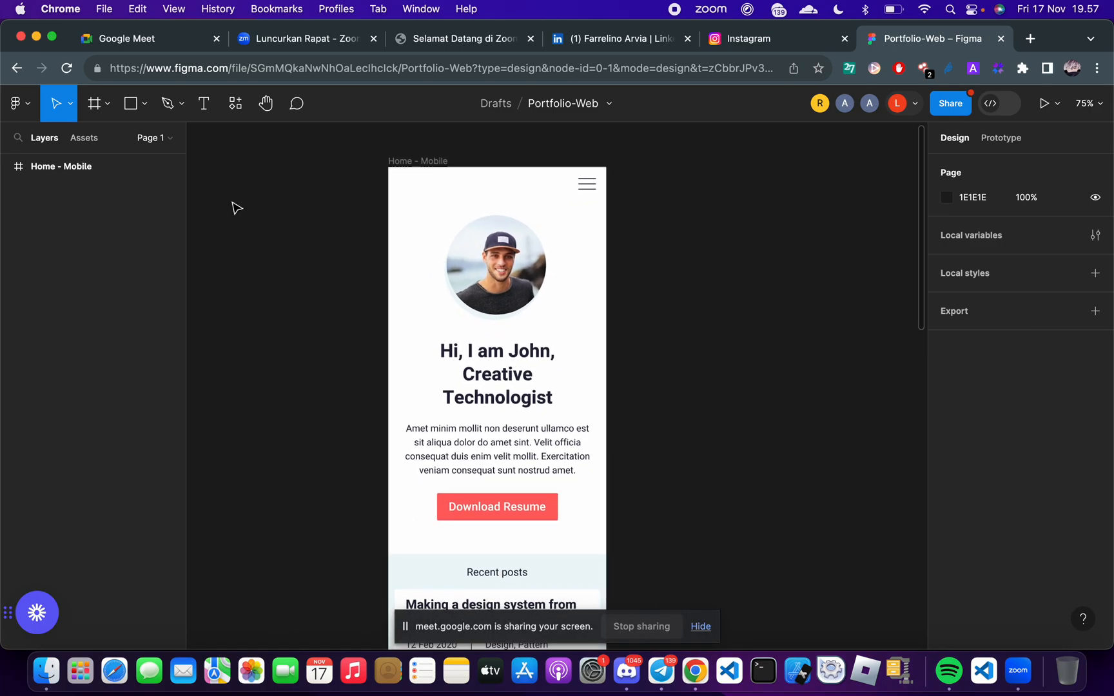
scroll(231, 201, "up", 4)
scroll(232, 205, "up", 1)
scroll(231, 204, "down", 5)
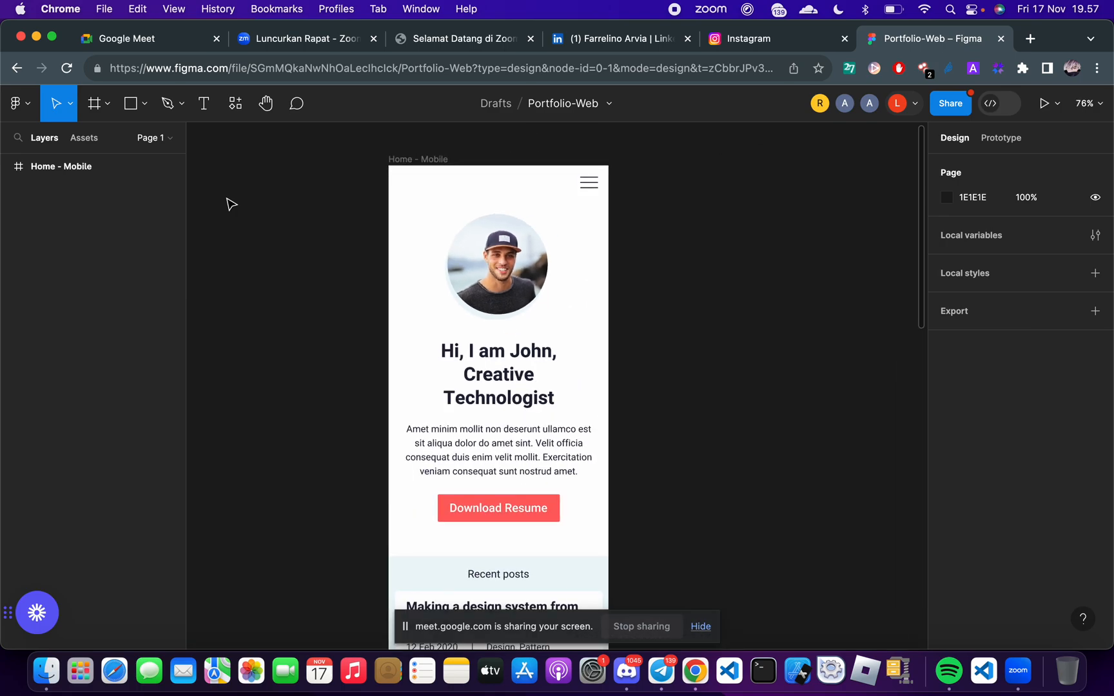
scroll(664, 365, "down", 5)
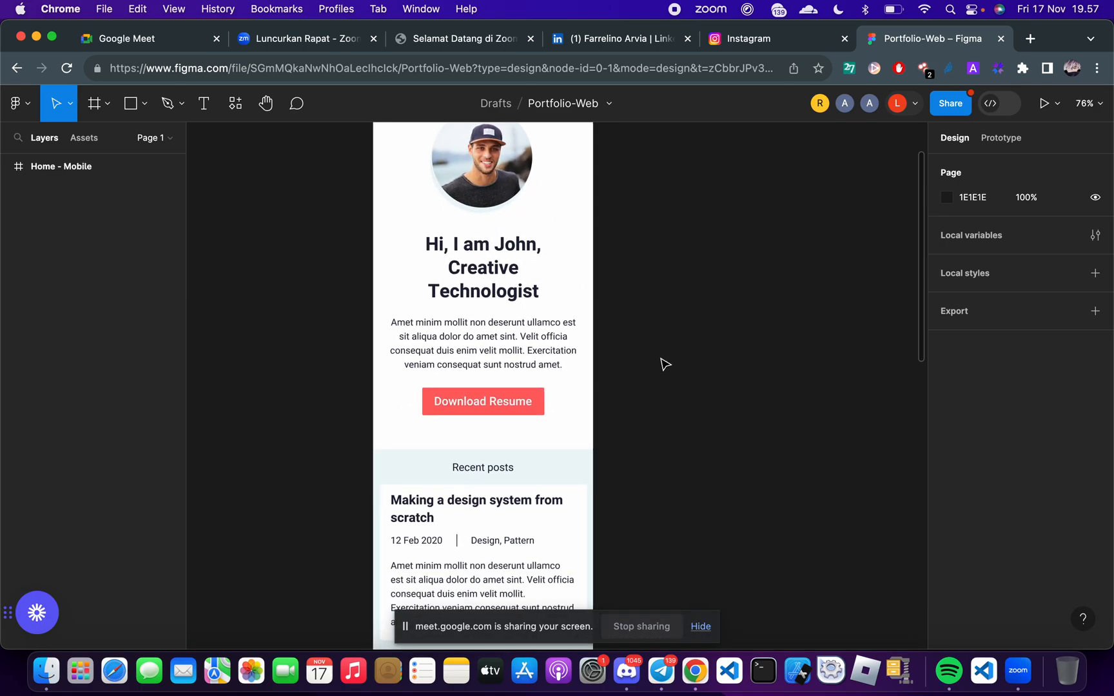
left_click(705, 631)
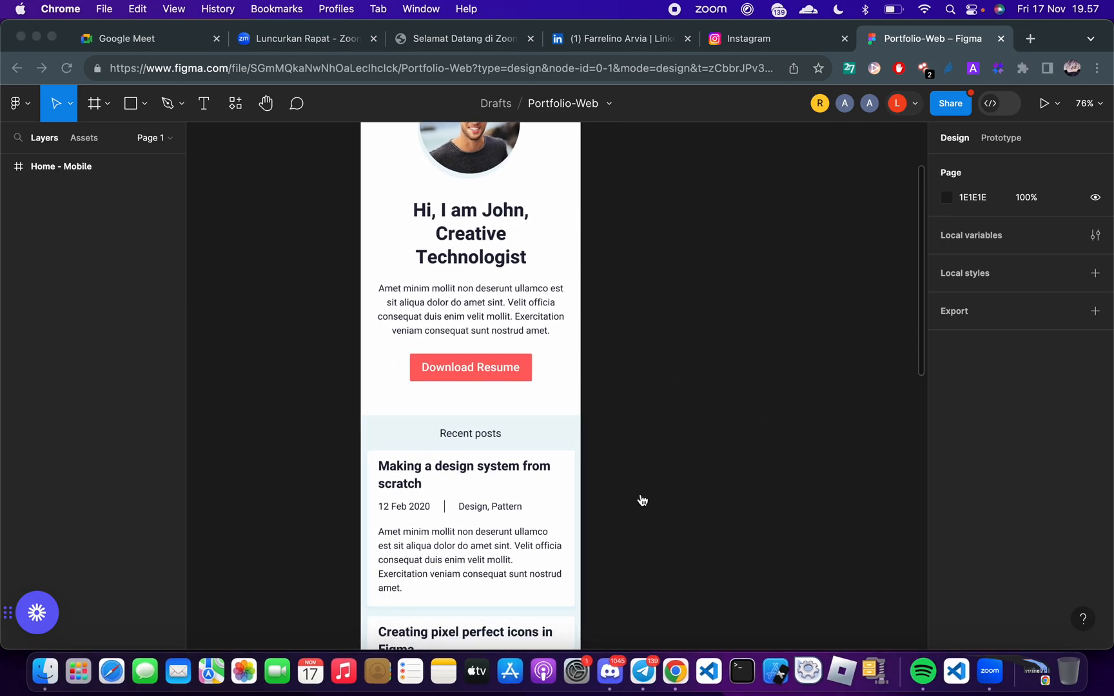
Look through the Home - Mobile design from the header over the recent posts and featured works to the footer icons
scroll(641, 497, "up", 5)
scroll(642, 497, "down", 1)
scroll(641, 493, "up", 3)
scroll(640, 488, "up", 5)
scroll(641, 488, "left", 3)
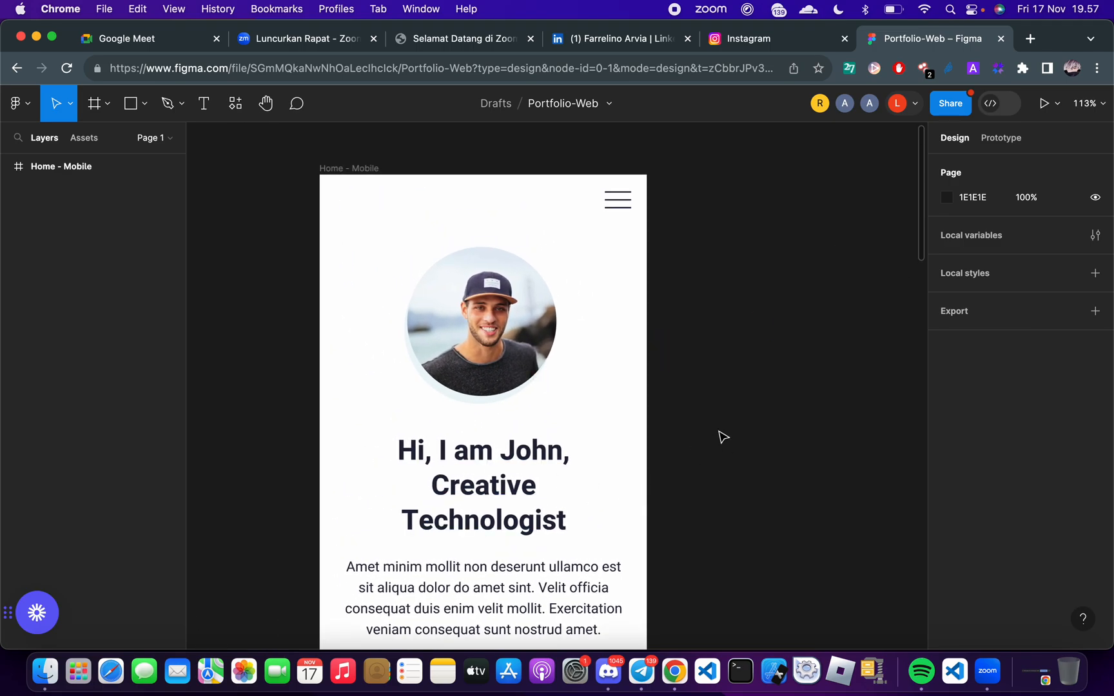
scroll(655, 347, "down", 5)
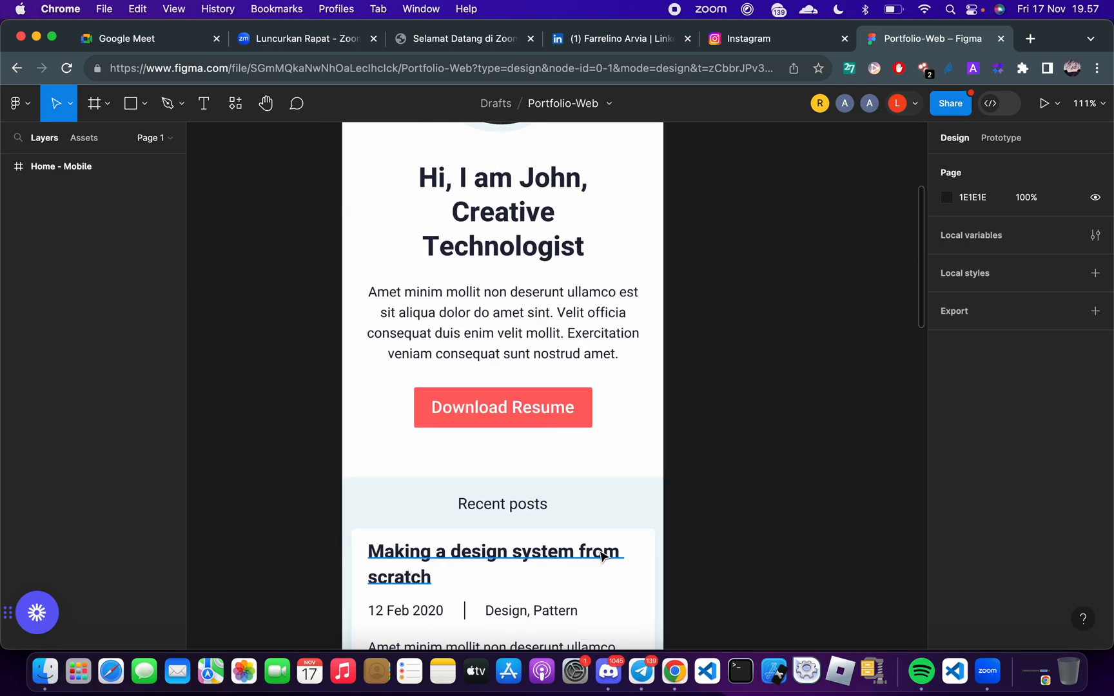
scroll(598, 587, "up", 2)
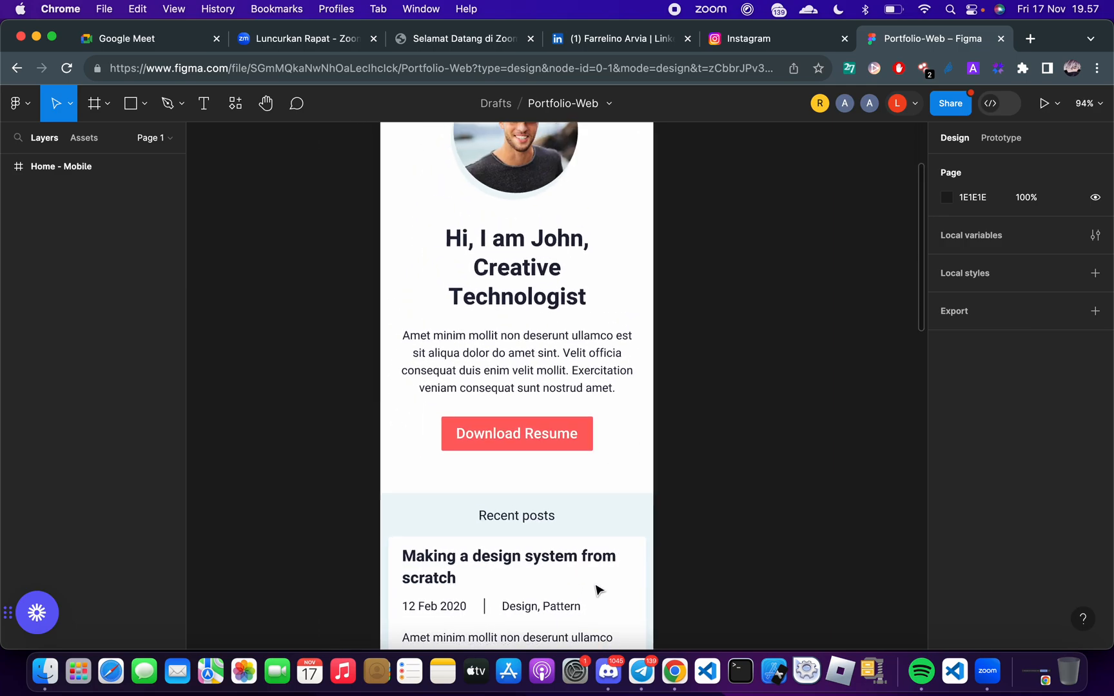
scroll(559, 485, "down", 2, "ctrl")
scroll(558, 483, "down", 4)
scroll(558, 483, "down", 10)
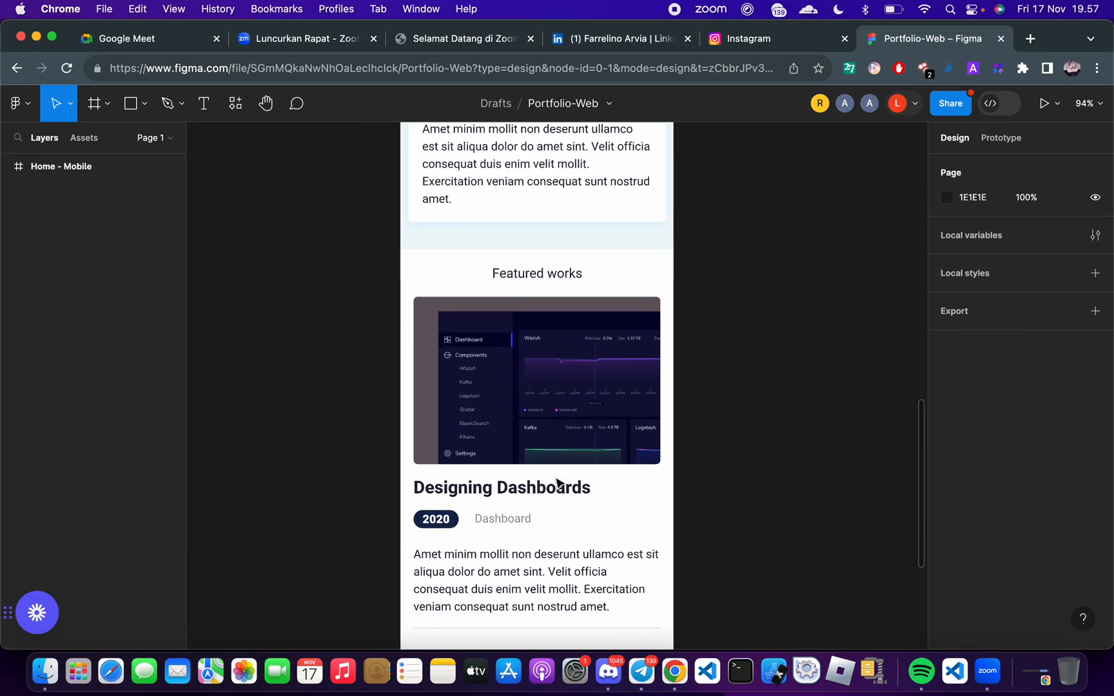
scroll(559, 483, "up", 10)
scroll(558, 484, "up", 6)
scroll(560, 485, "down", 14)
scroll(559, 484, "up", 15)
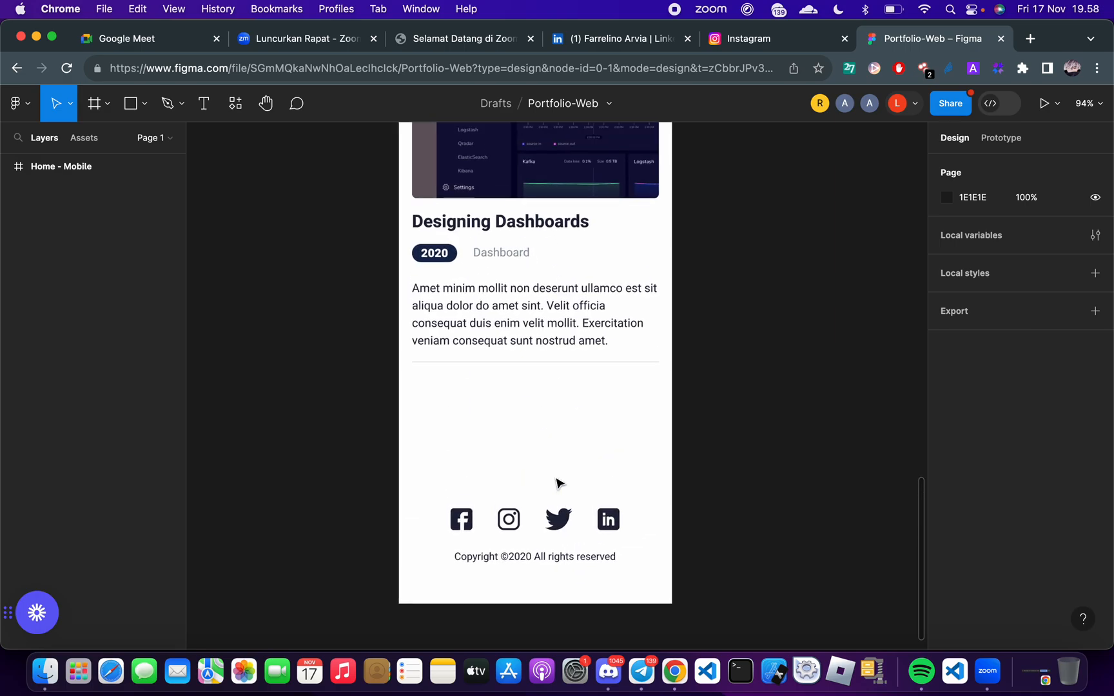
Switch to the Google Meet window and close the in-call chat
key("ctrl+Right")
key("ctrl+Right")
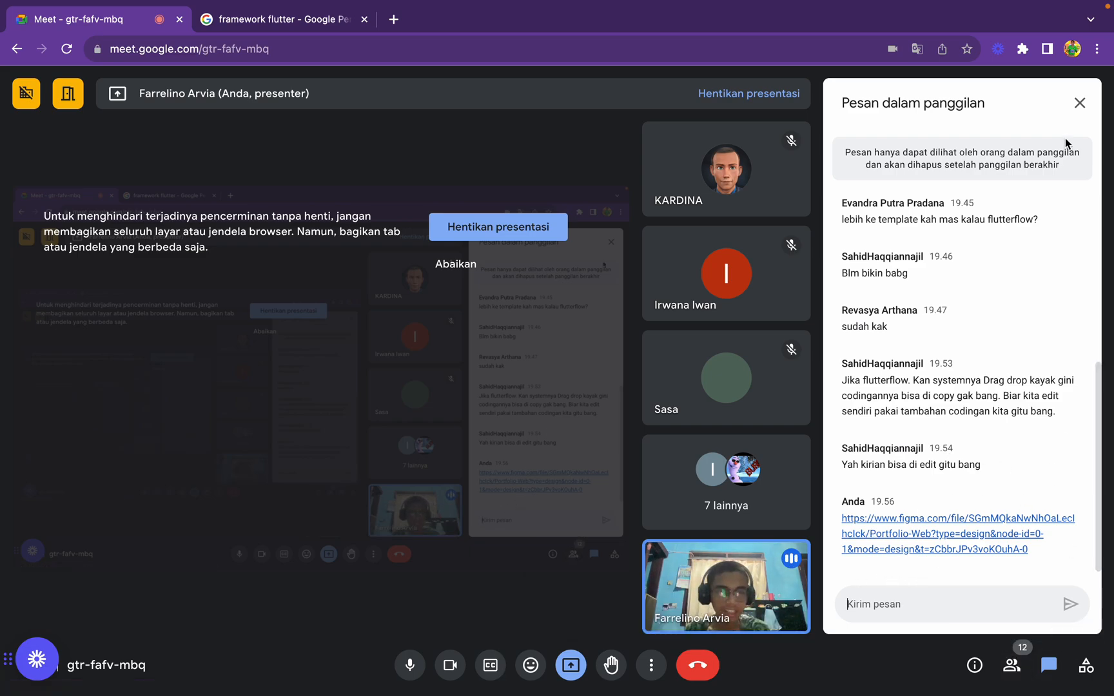
left_click(1079, 103)
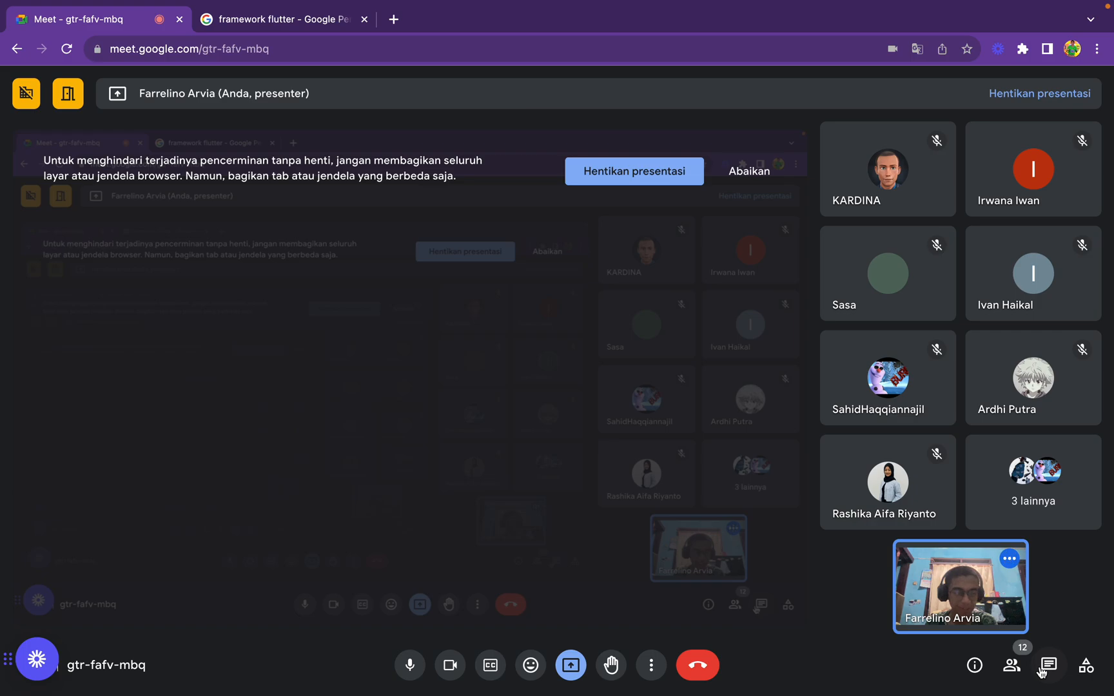
left_click(1045, 670)
left_click(1078, 103)
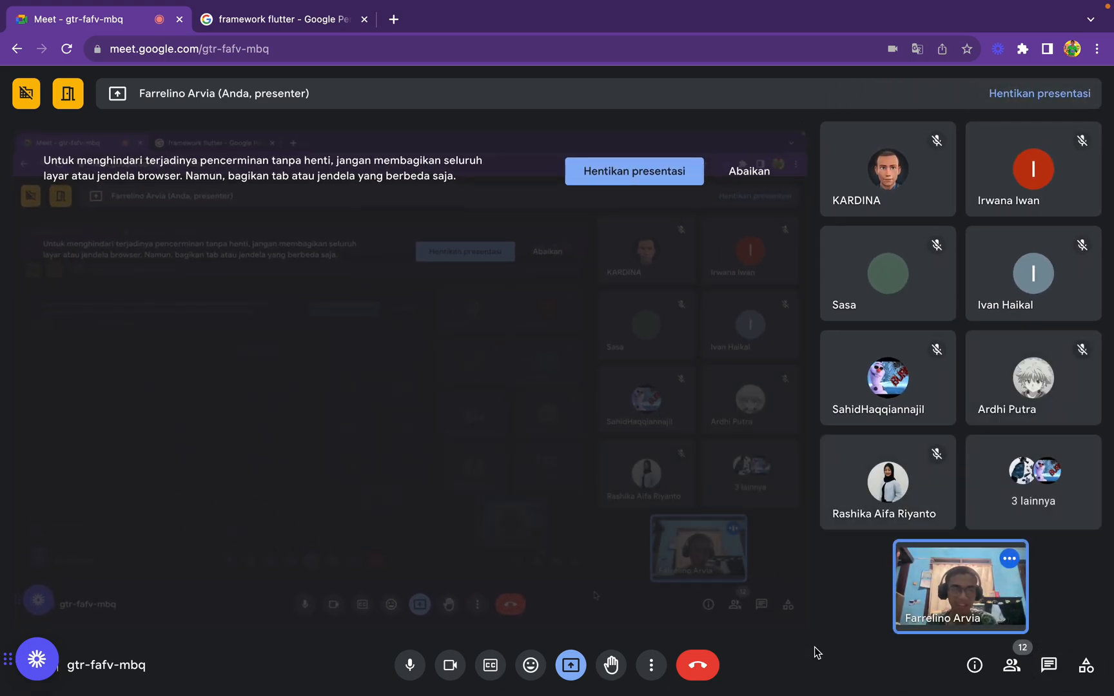
key("ctrl+Left")
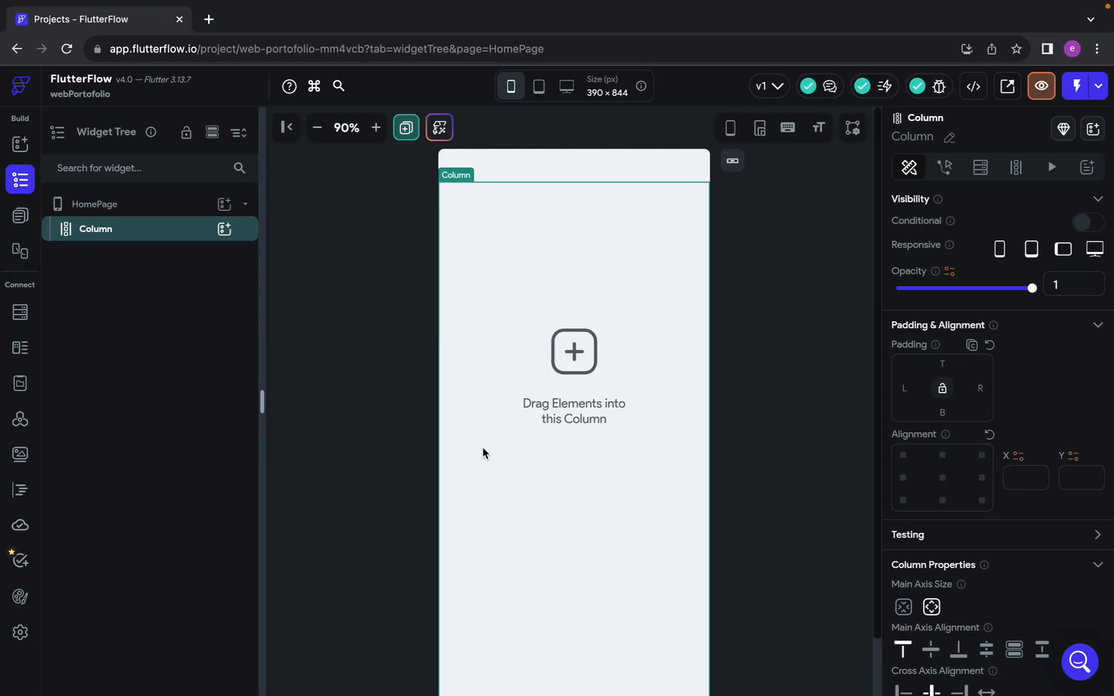
key("ctrl+Left")
key("ctrl+Right")
key("ctrl+Right")
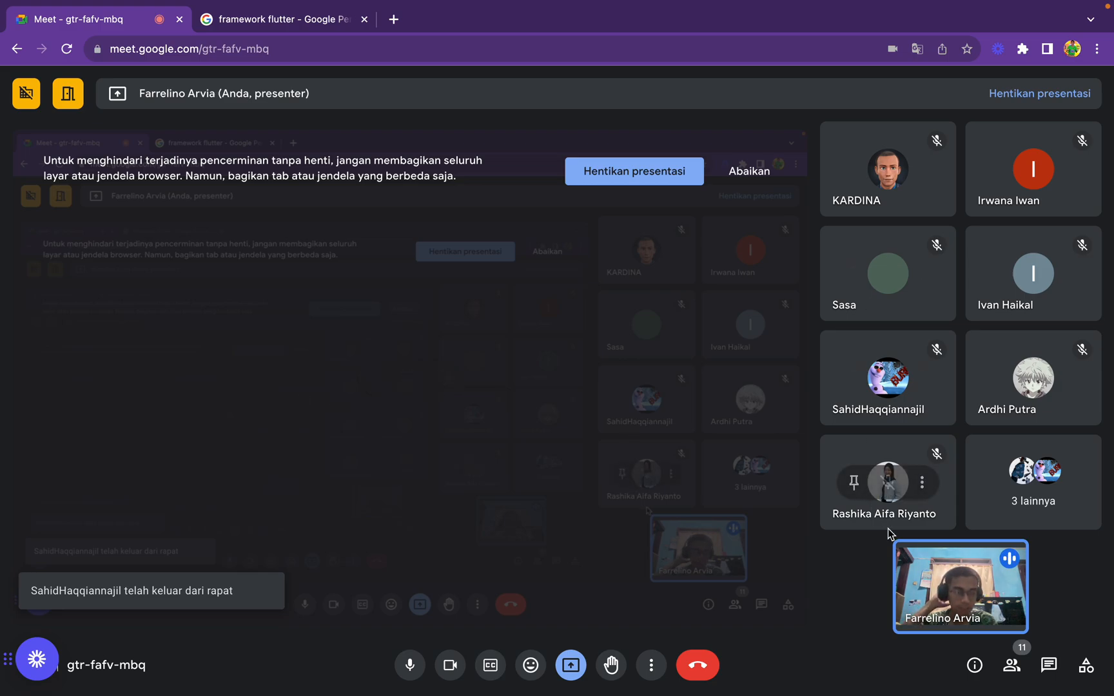
Switch to the FlutterFlow window and zoom the HomePage canvas out to 80%
key("ctrl+Left")
key("ctrl+Left")
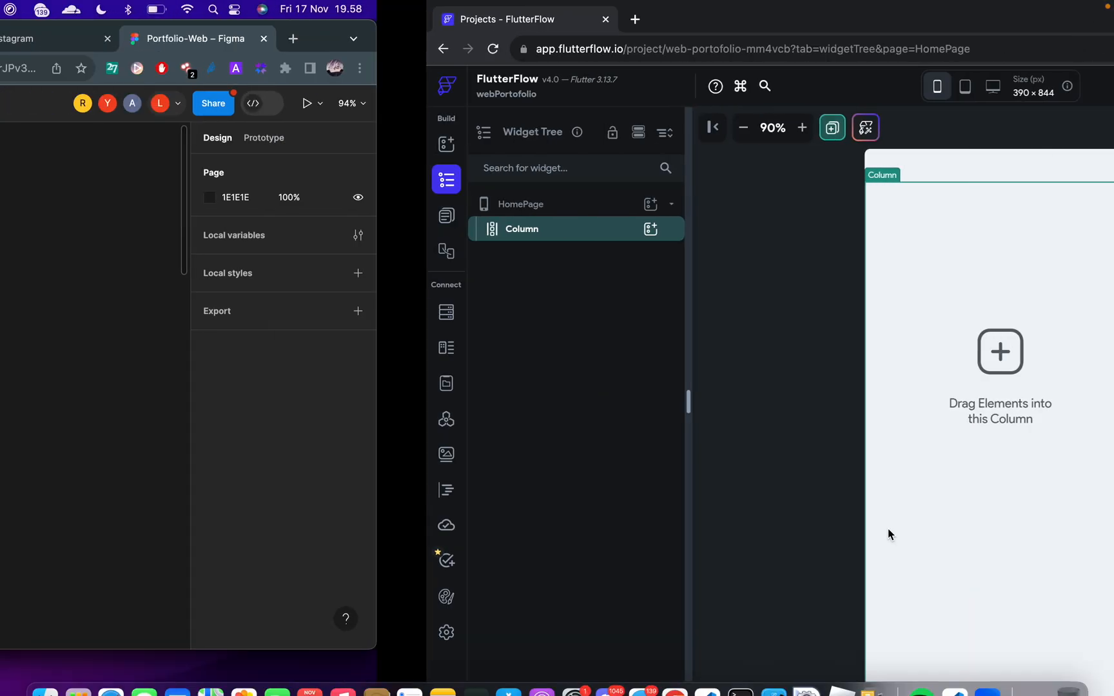
key("ctrl+Right")
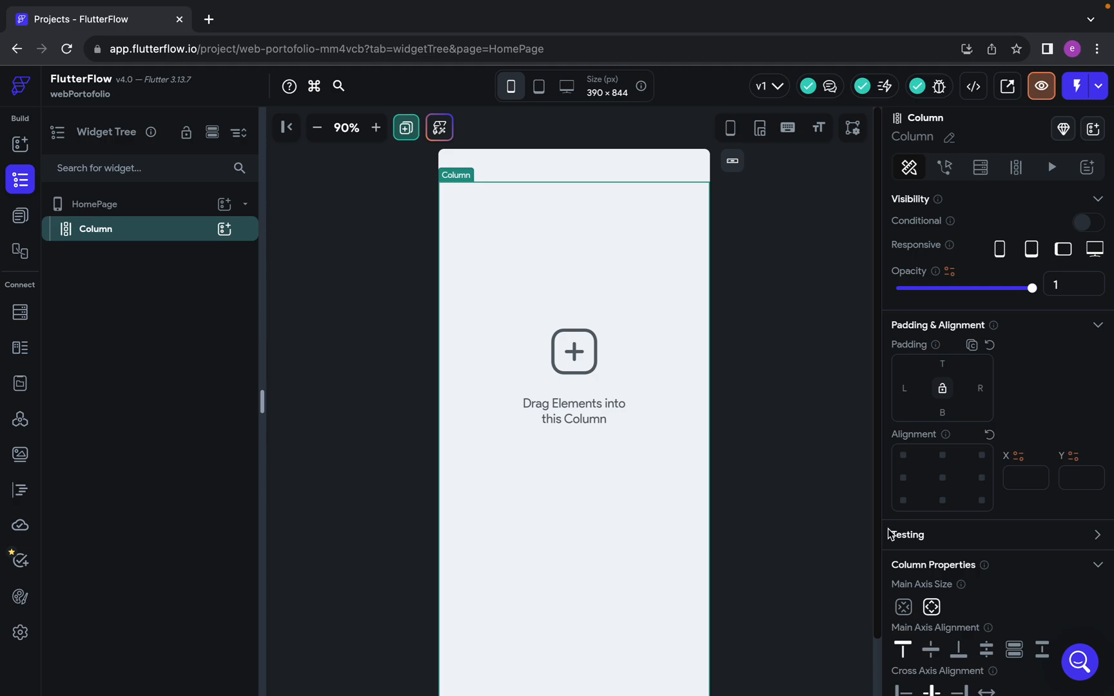
key("ctrl+Left")
key("ctrl+Right")
scroll(630, 382, "down", 2)
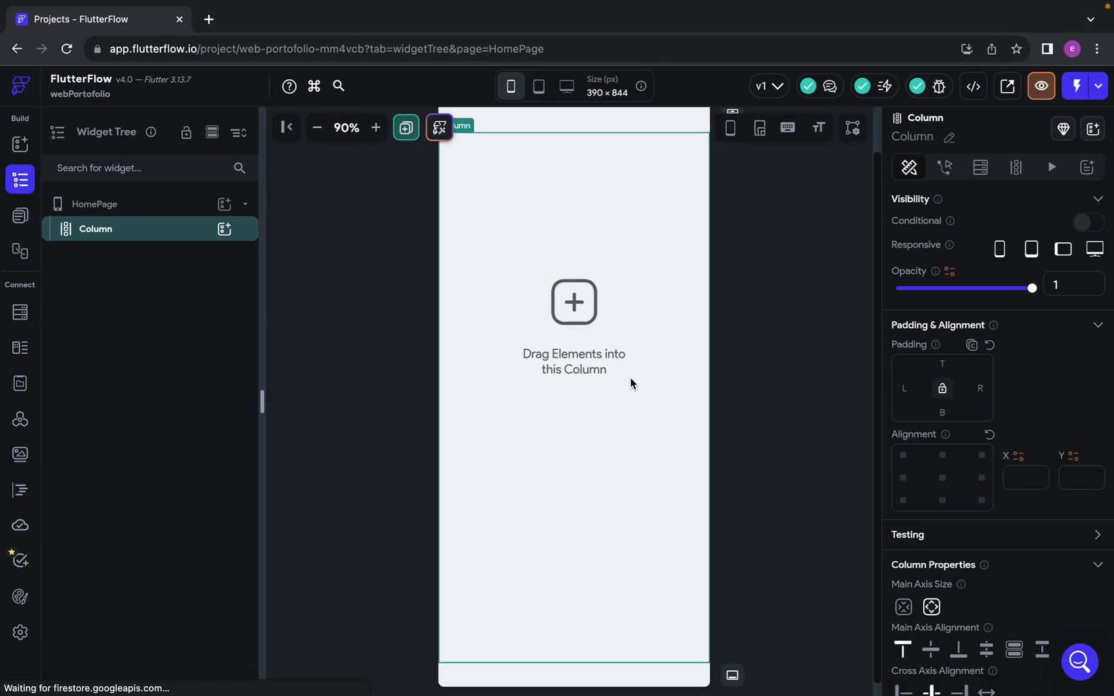
left_click(317, 127)
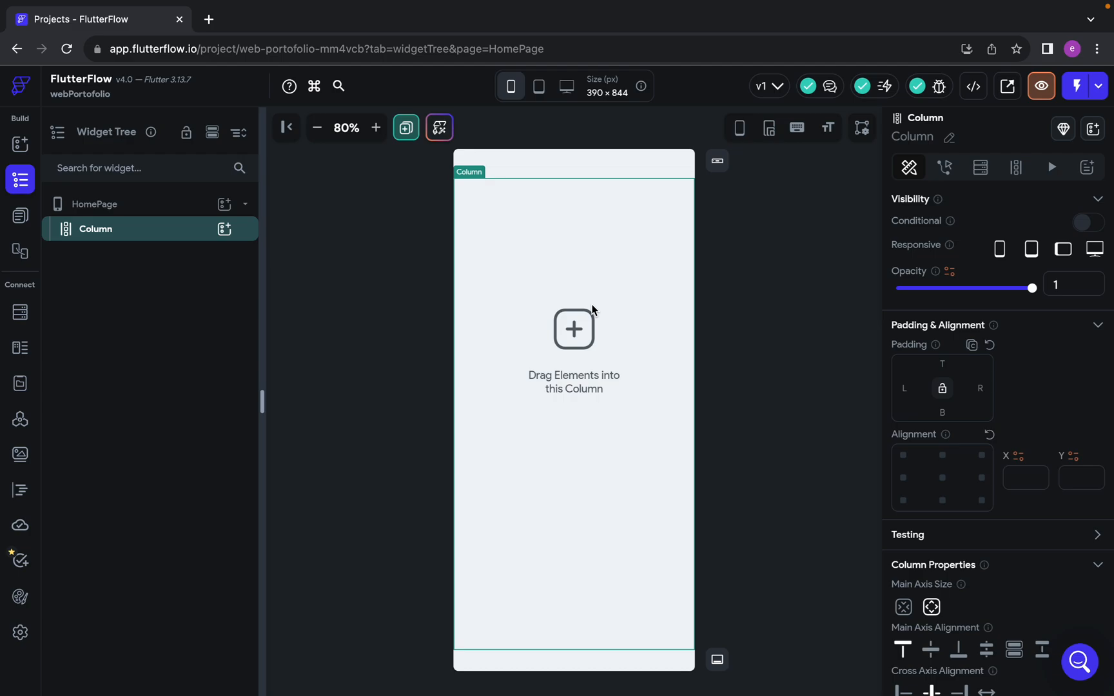
Add a Text widget and two Image widgets inside the HomePage Column
left_click(224, 229)
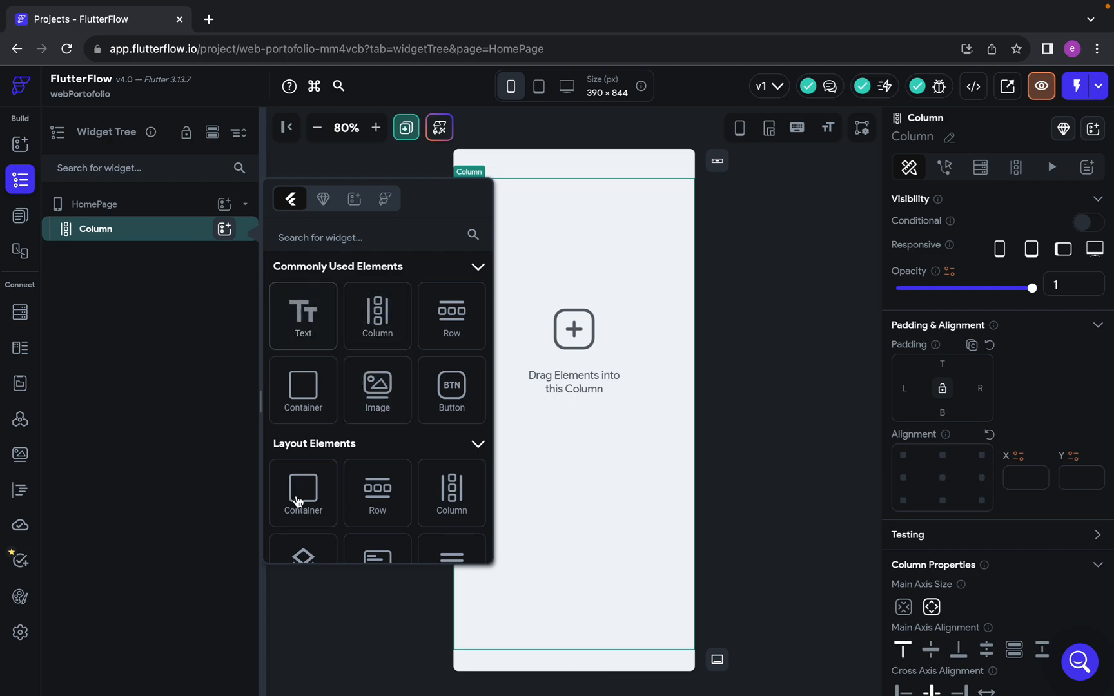
left_click(316, 334)
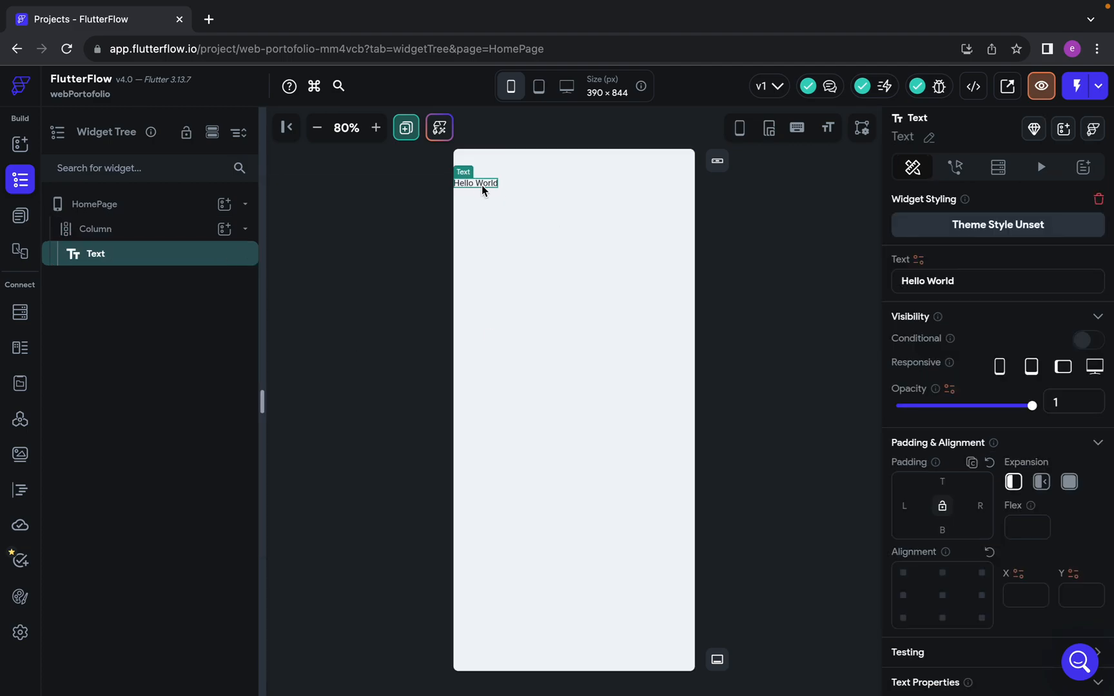
left_click(224, 229)
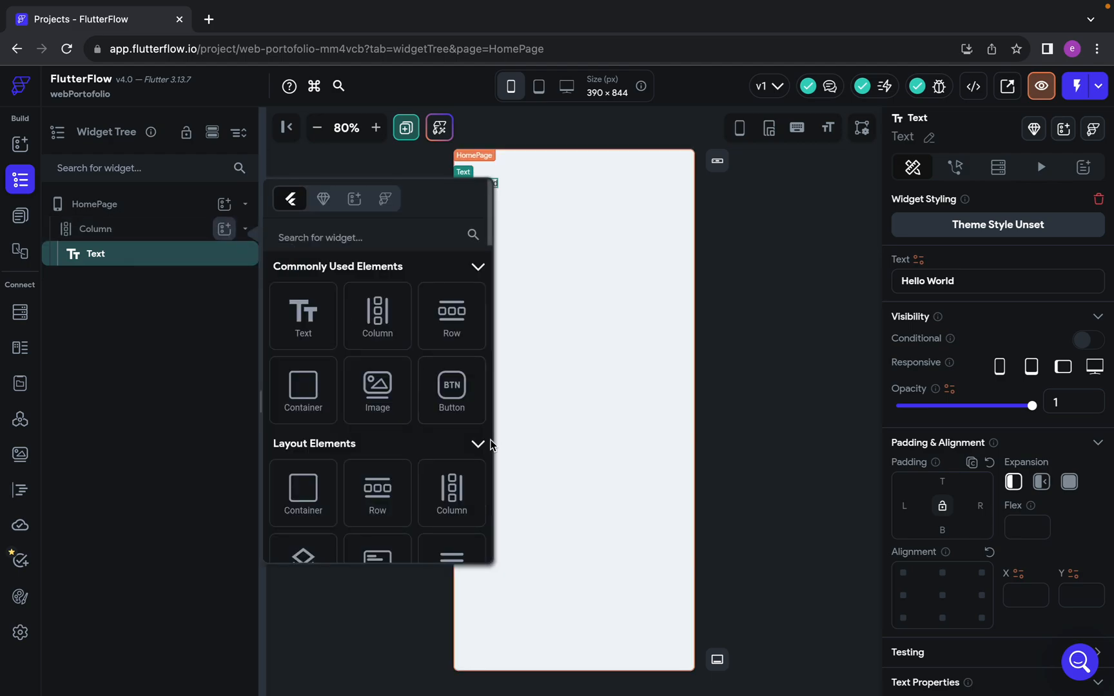
left_click(379, 393)
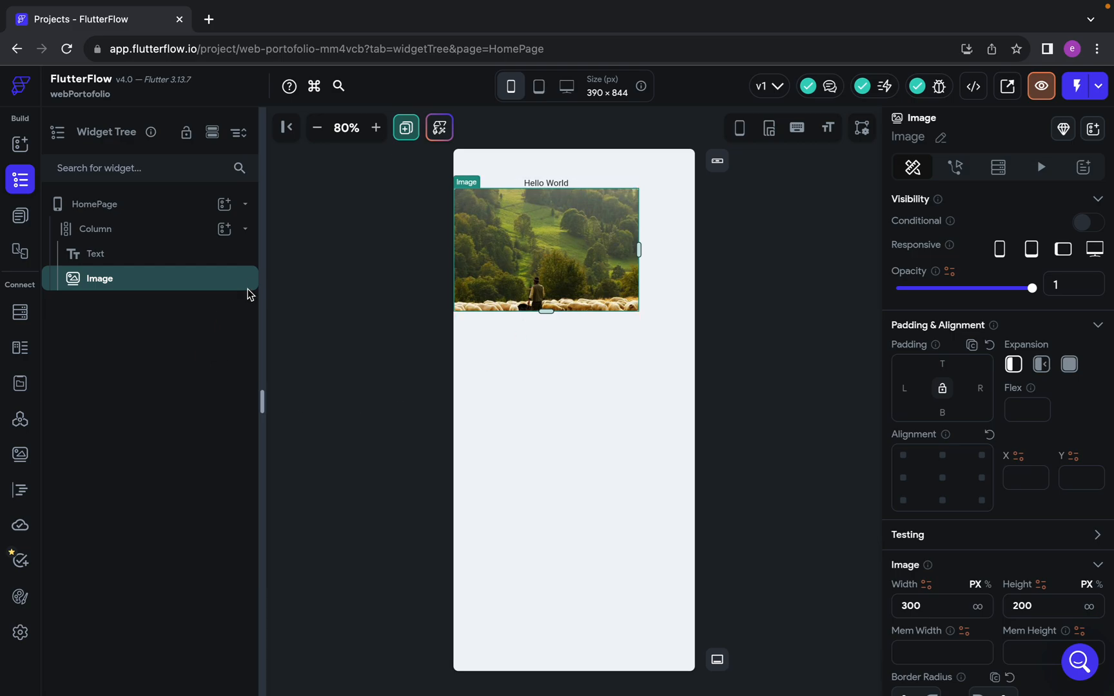
left_click(224, 229)
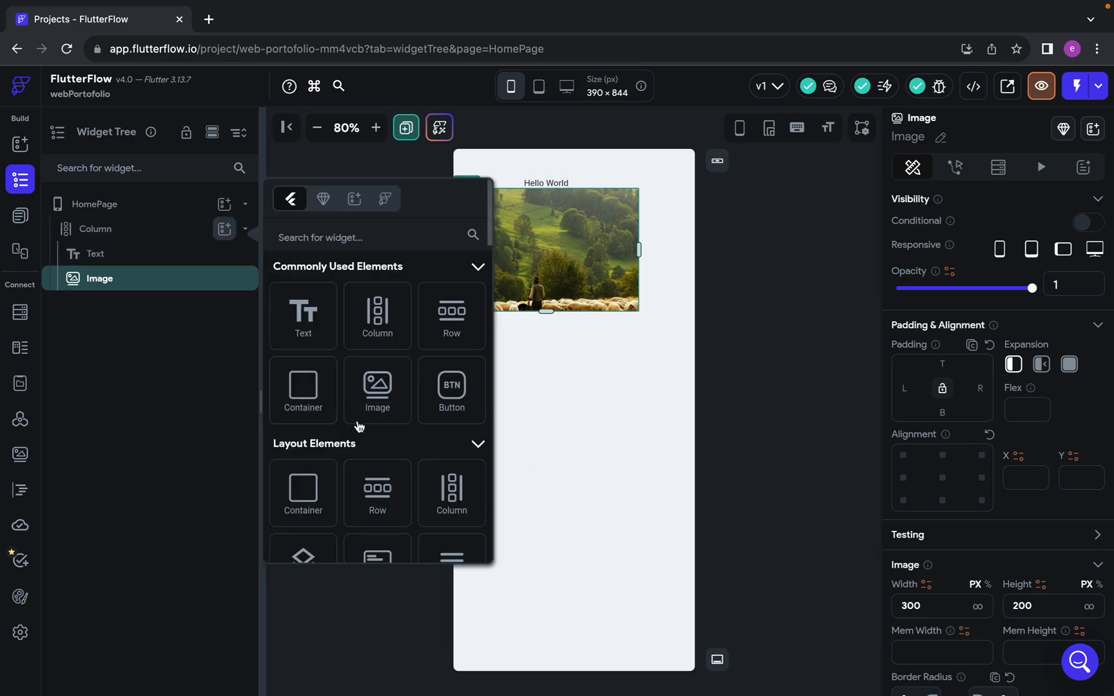
left_click(383, 416)
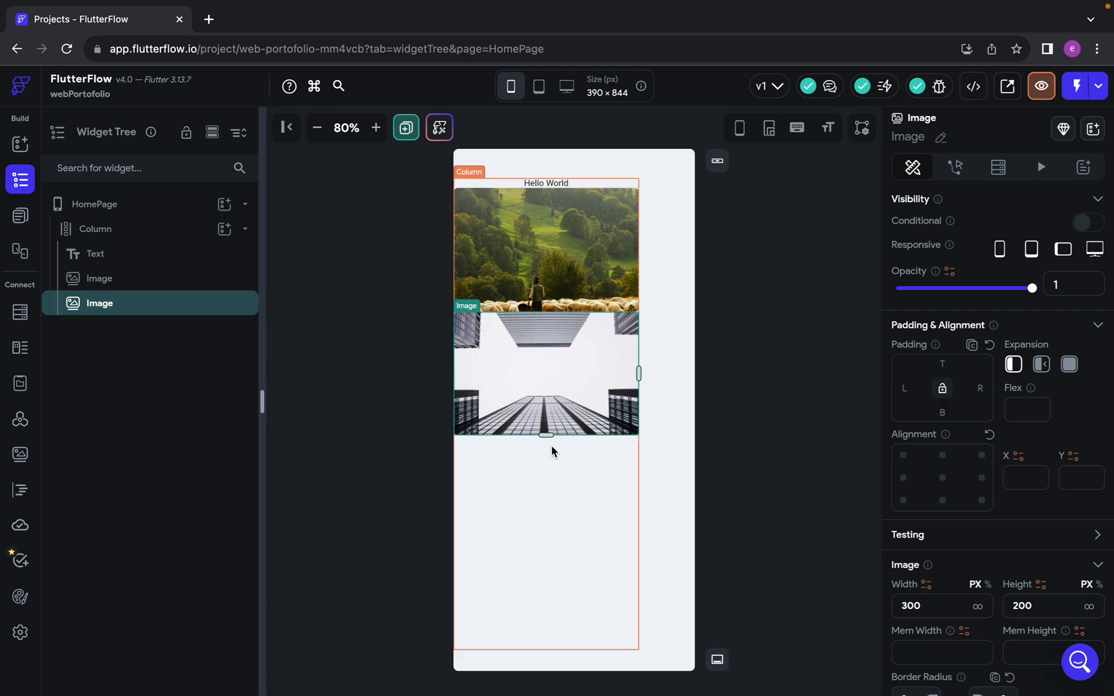
Compare the Column with the second image inside it by selecting each alternately on the canvas
left_click(554, 493)
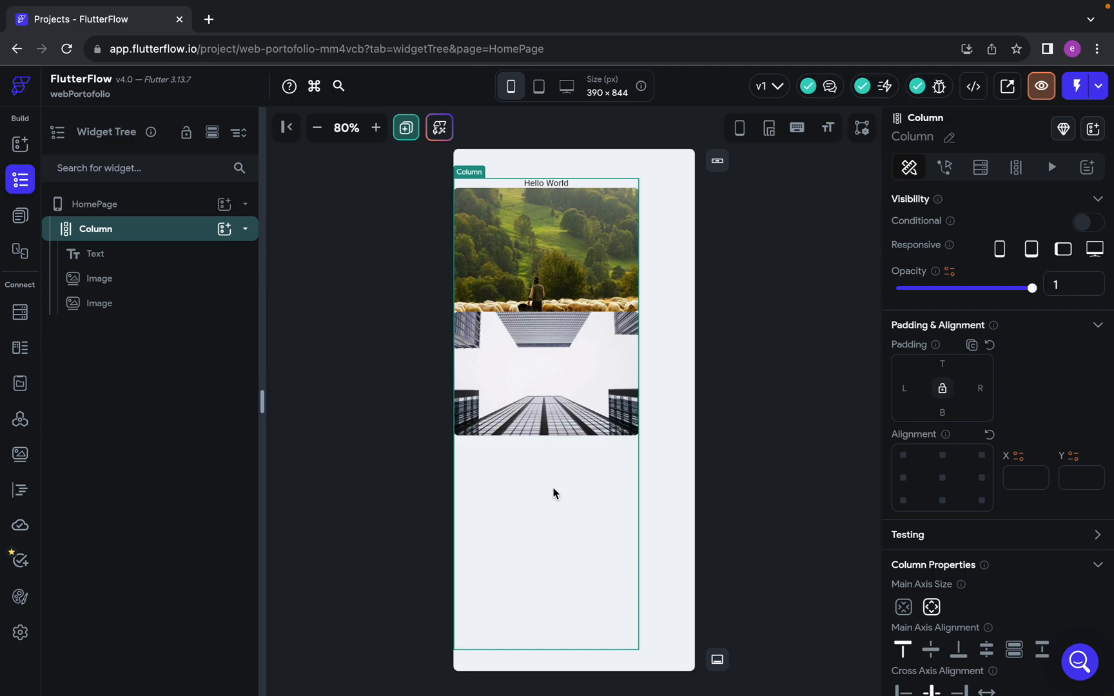
left_click(551, 408)
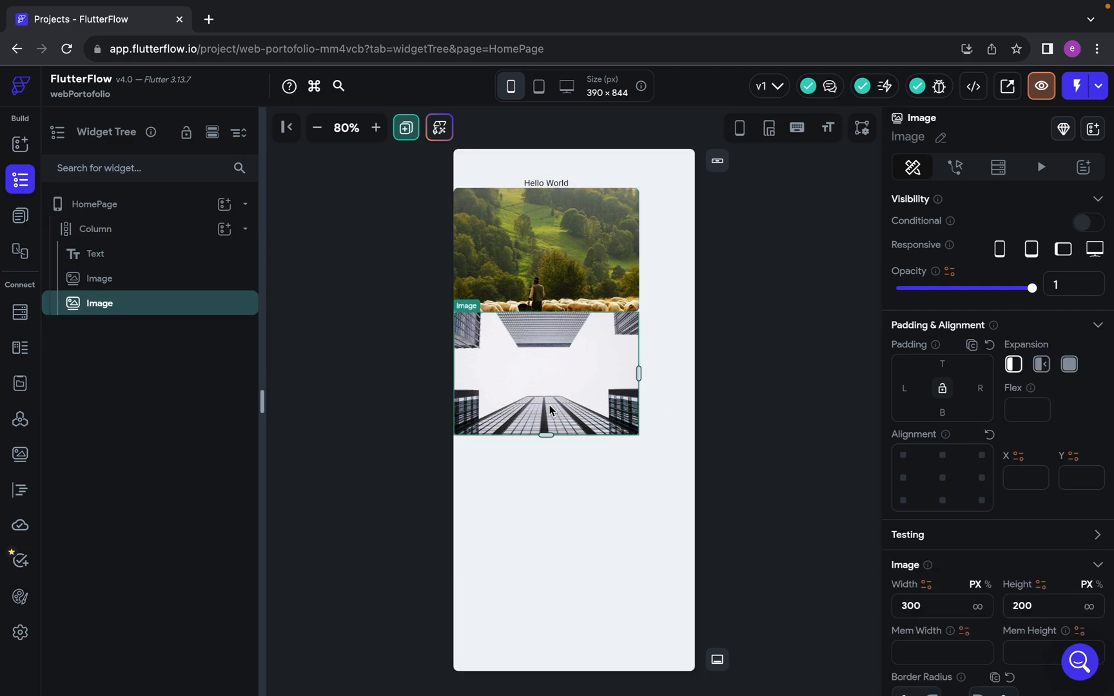
left_click(550, 534)
left_click(553, 372)
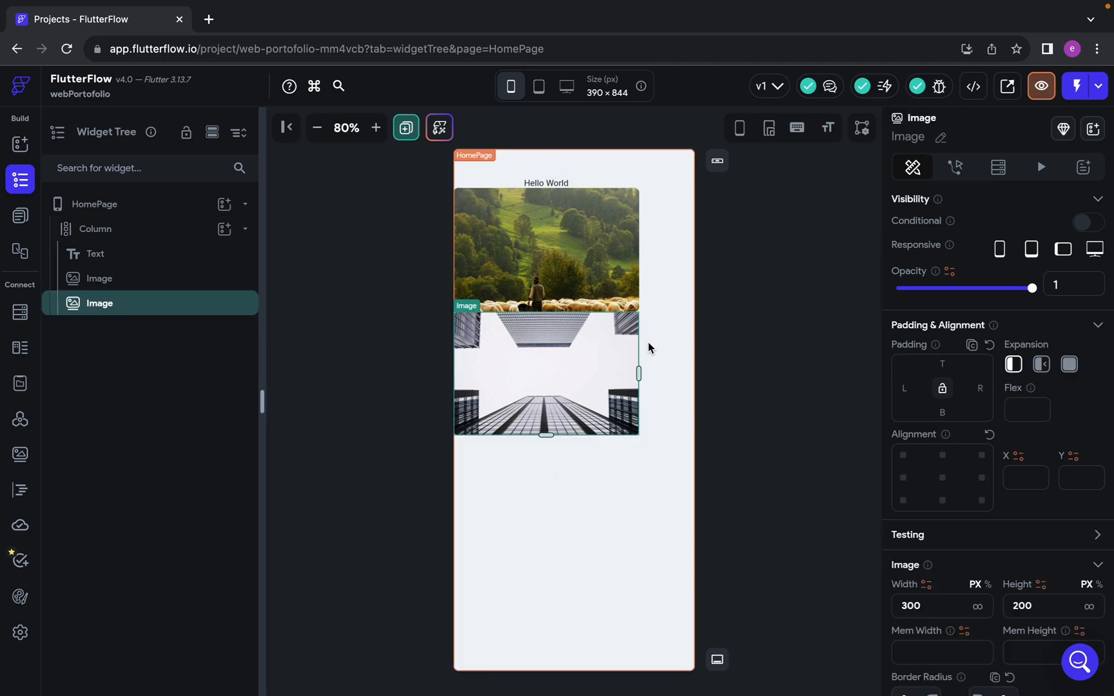
left_click(549, 577)
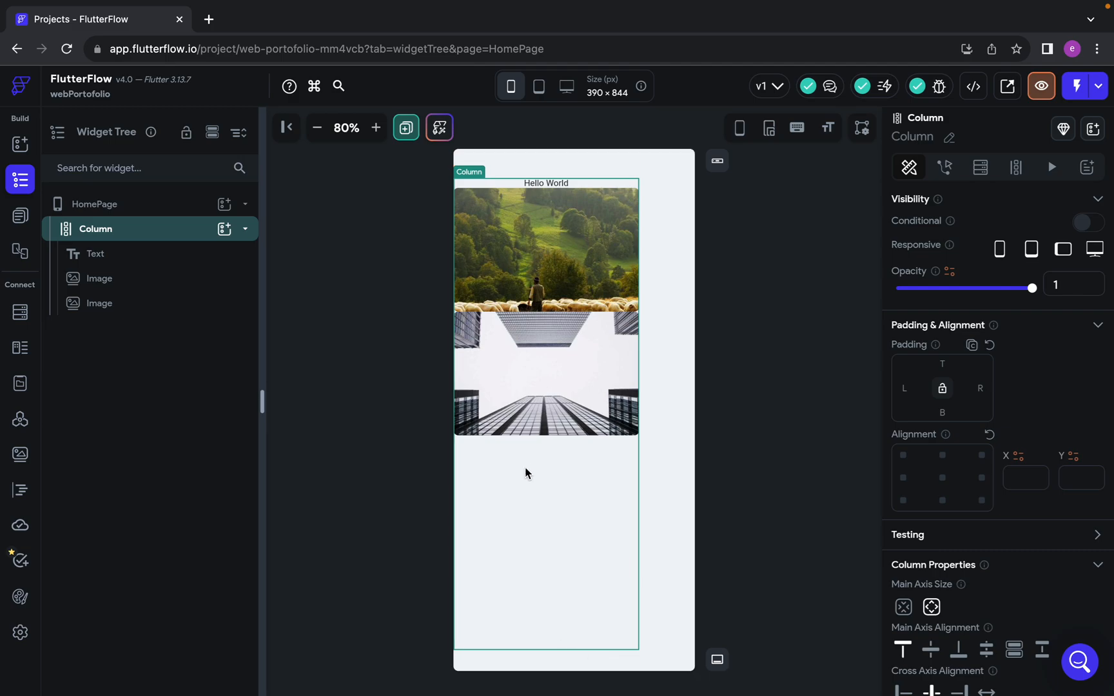
Delete both images and the Hello World text from the Column
left_click(600, 391)
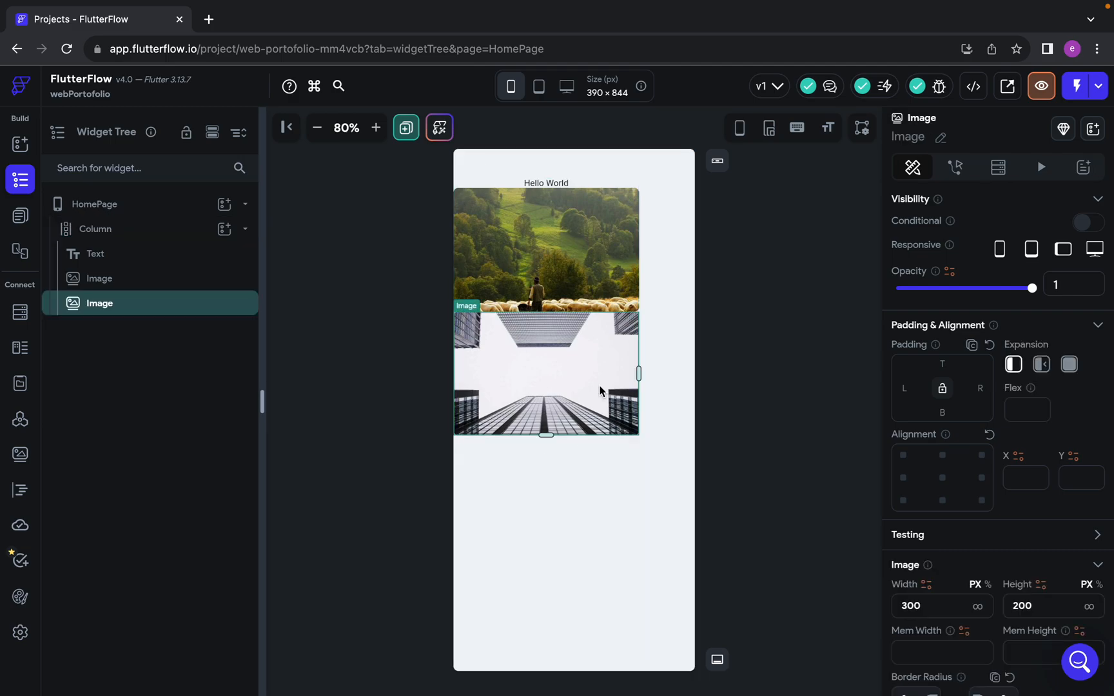
key("Delete")
left_click(582, 295)
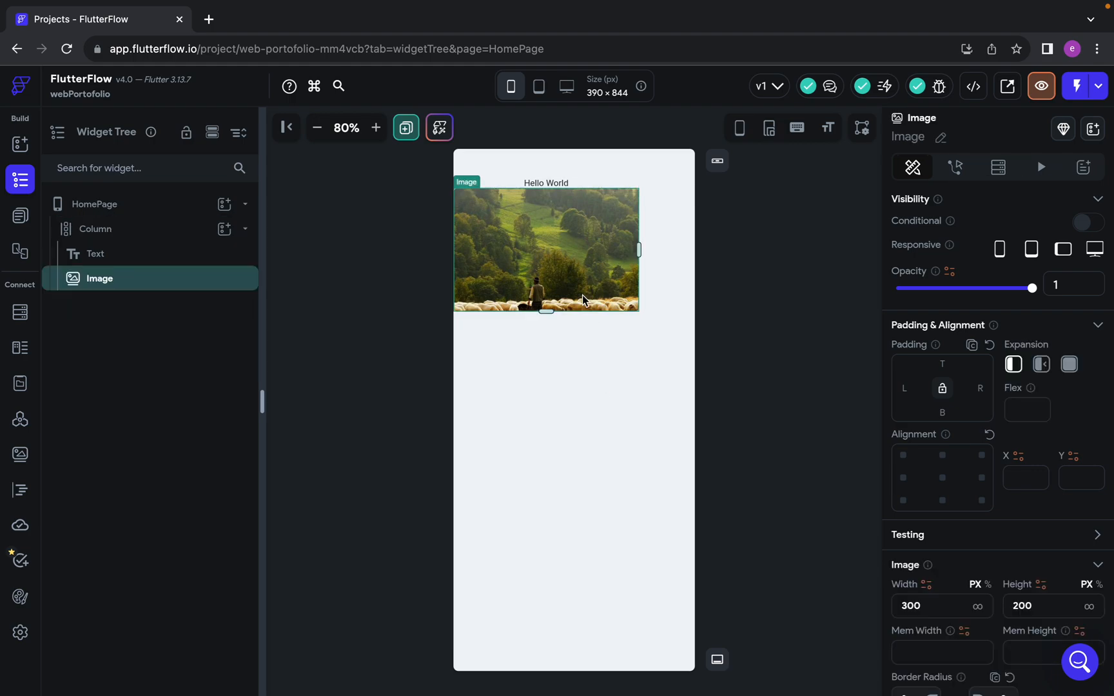
key("Delete")
left_click(460, 182)
key("Delete")
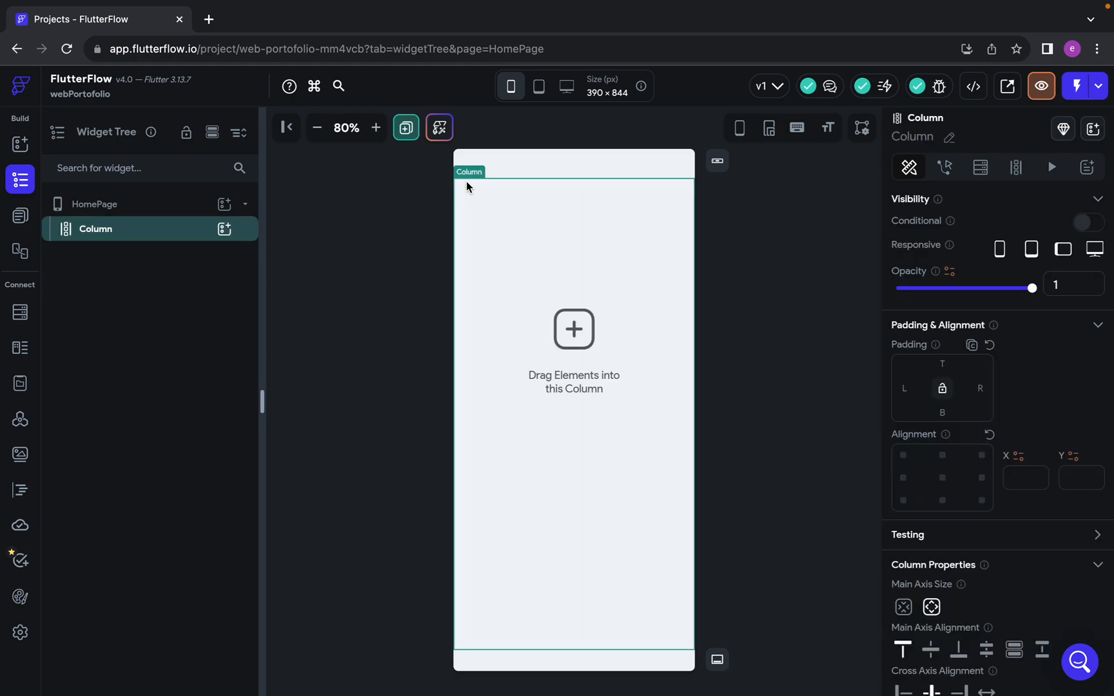
Switch to the Portfolio-Web design in Figma and examine the header of the Home - Mobile frame
key("ctrl+Left")
key("ctrl+Right")
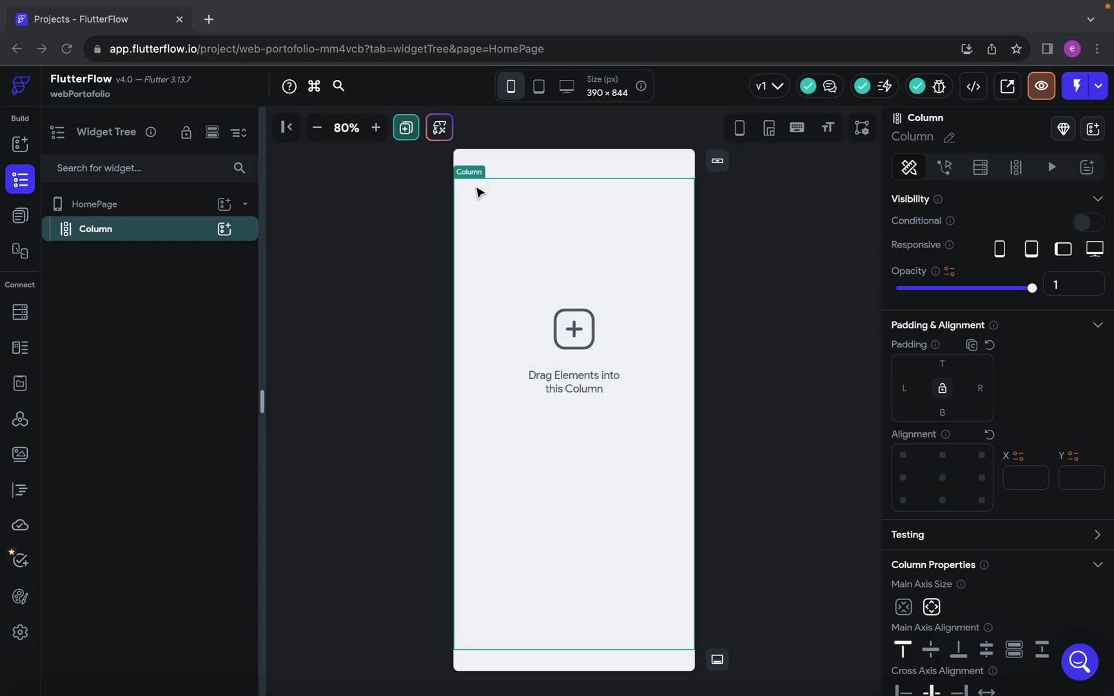
key("ctrl+Left")
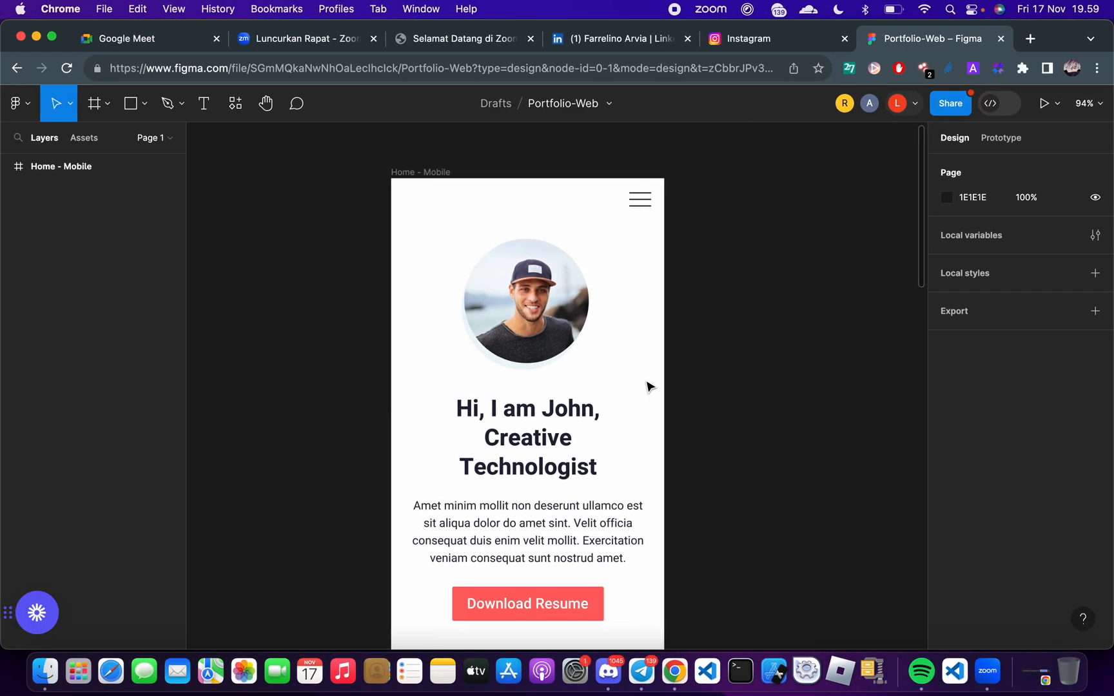
left_click(426, 172)
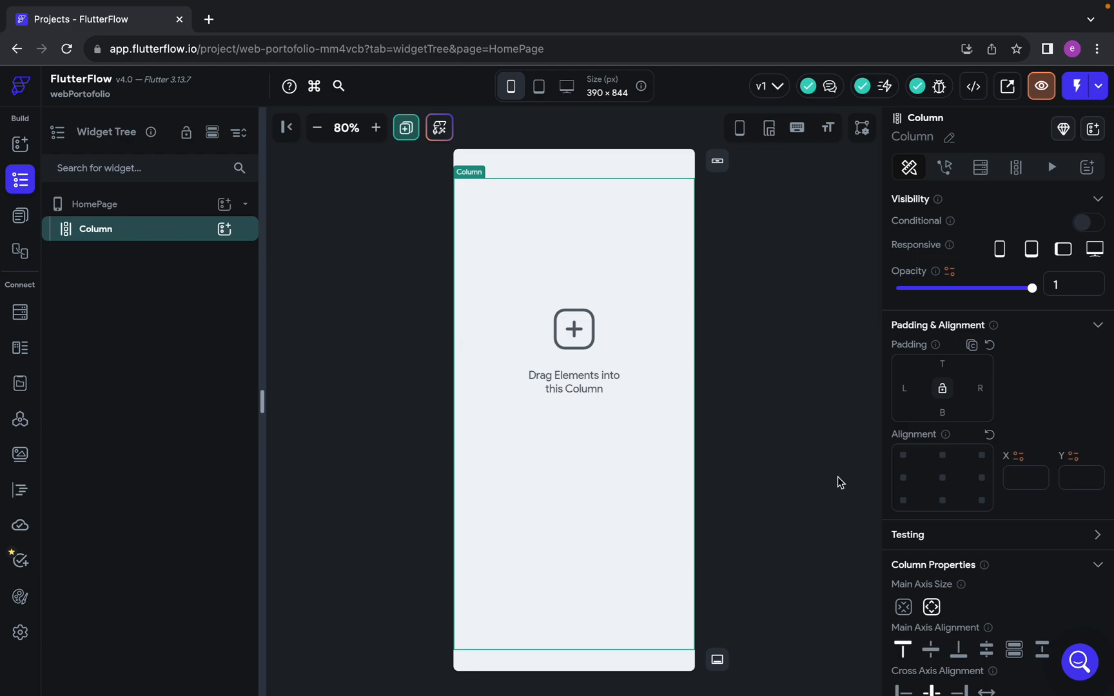
Back in FlutterFlow, review the Column's padding, alignment, axis, scrolling and spacing settings
scroll(1002, 519, "down", 1)
scroll(1002, 523, "down", 1)
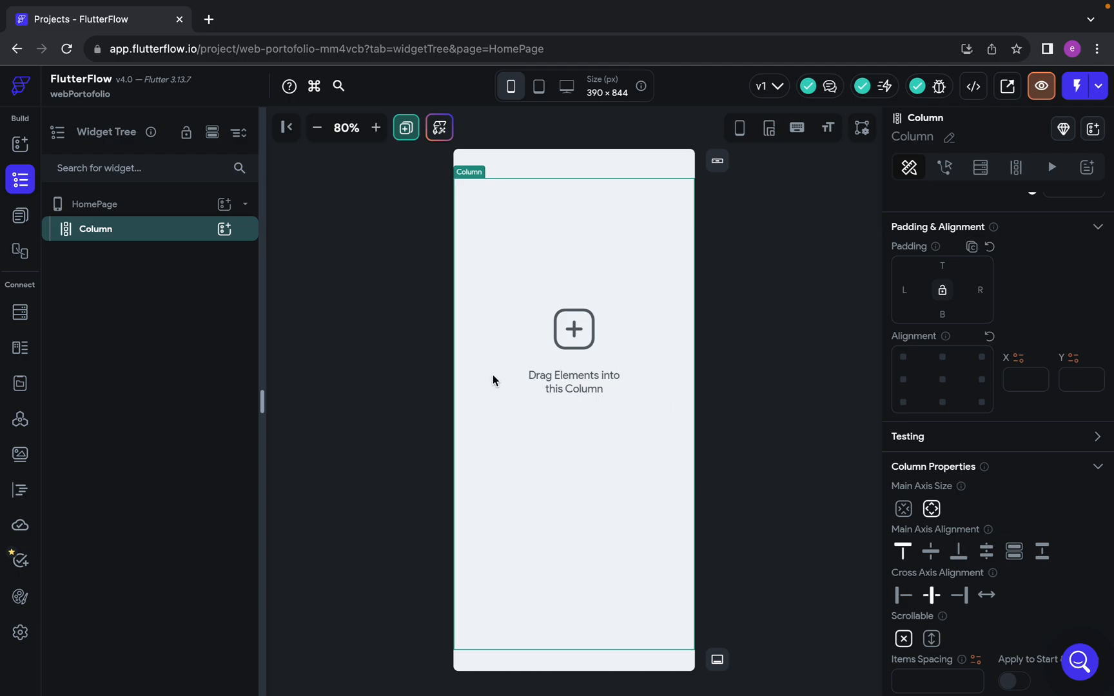
left_click(554, 236)
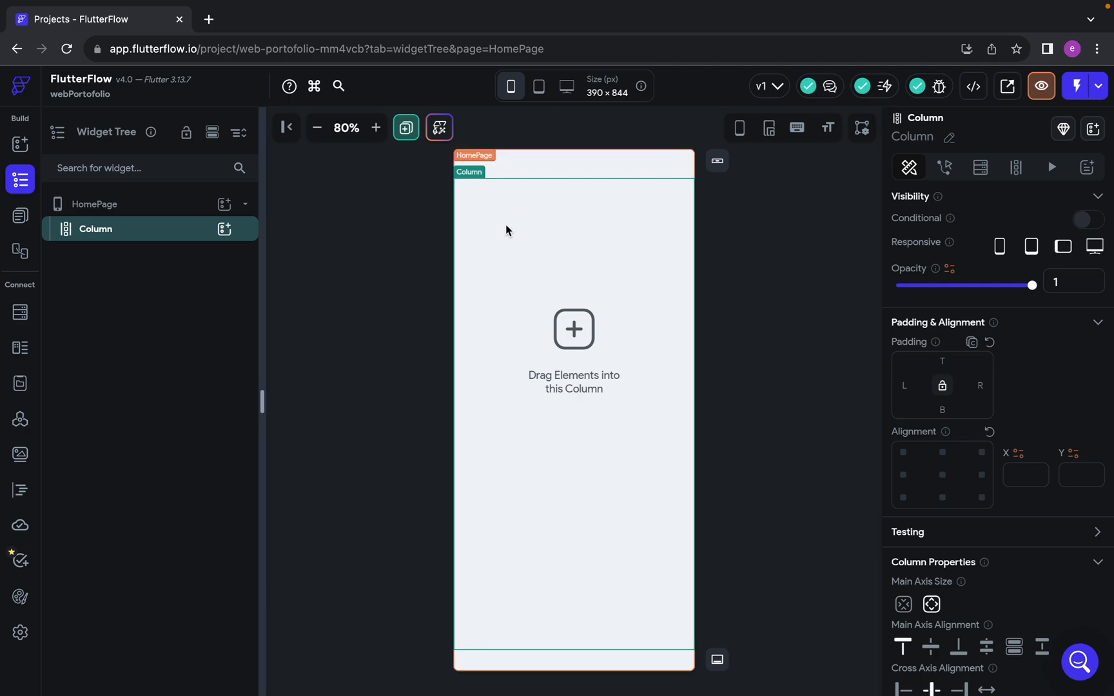
scroll(975, 448, "down", 1)
scroll(976, 448, "down", 5)
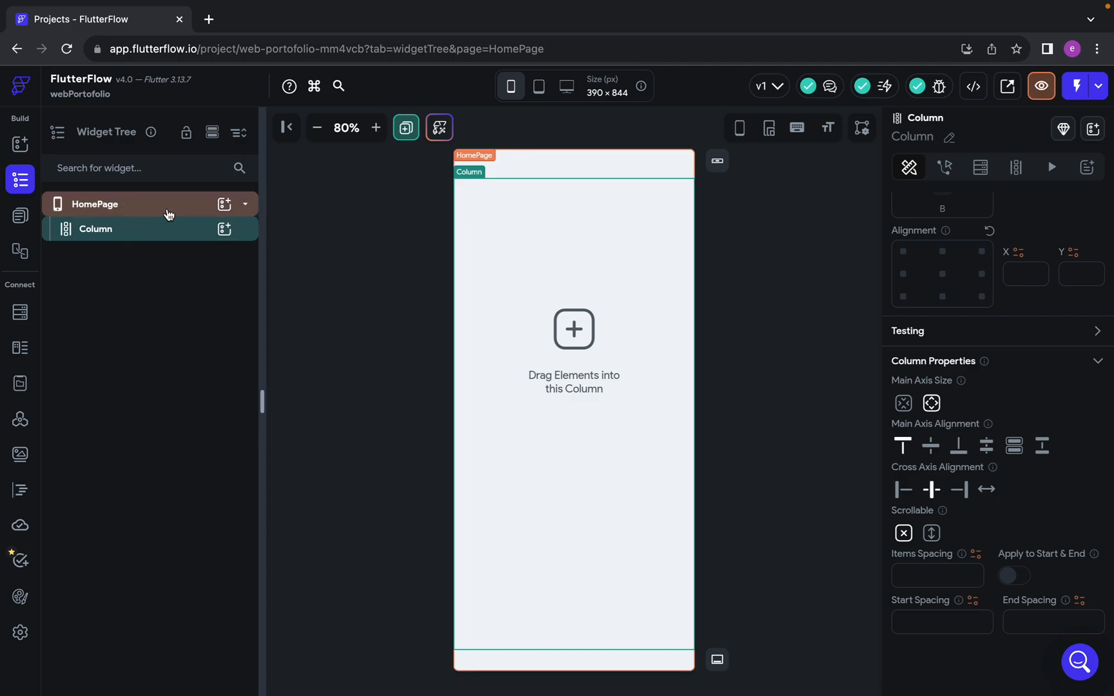
Turn the HomePage's Safe Area off, compare how the Column fills the page, and turn Safe Area on again
left_click(114, 205)
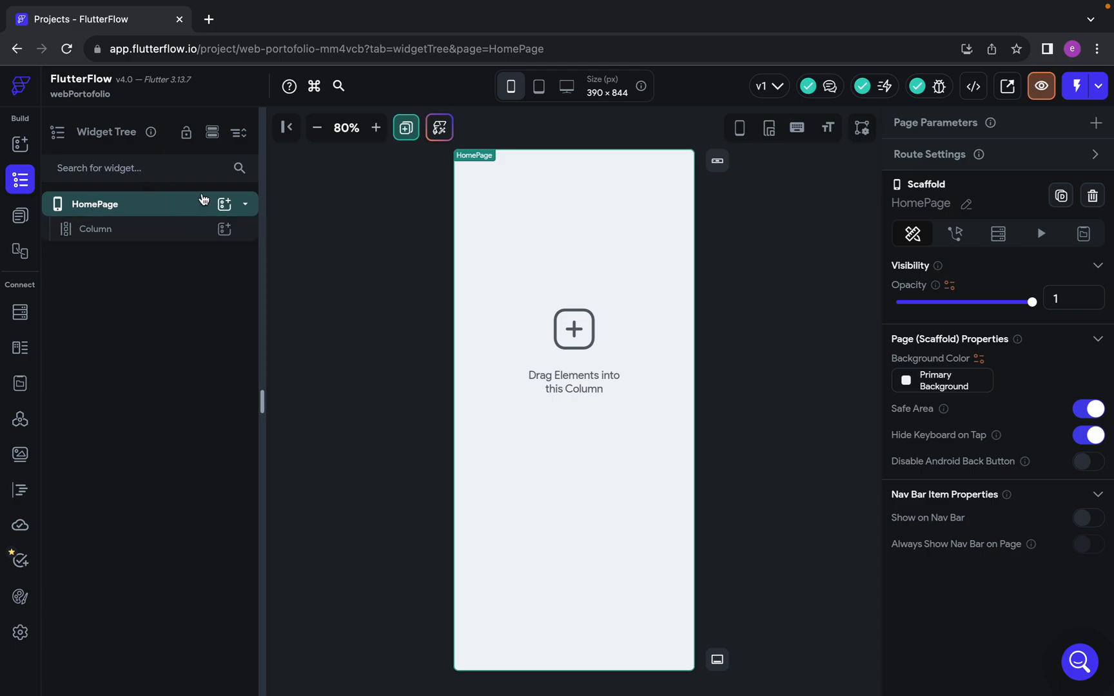
key("ctrl+Right")
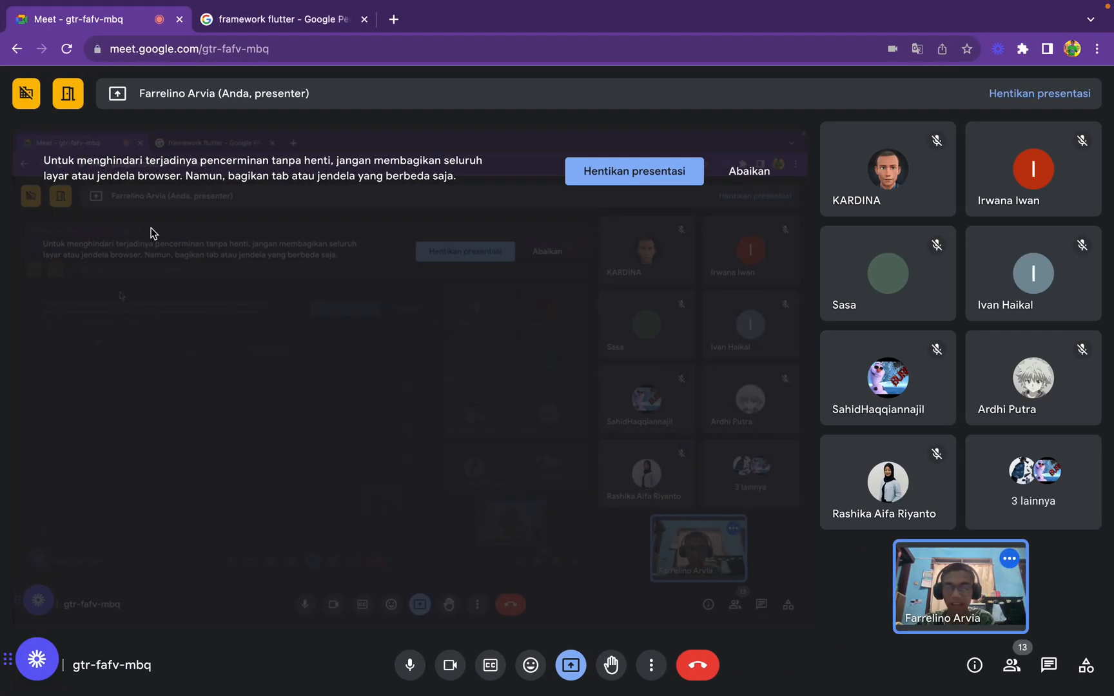
key("ctrl+Left")
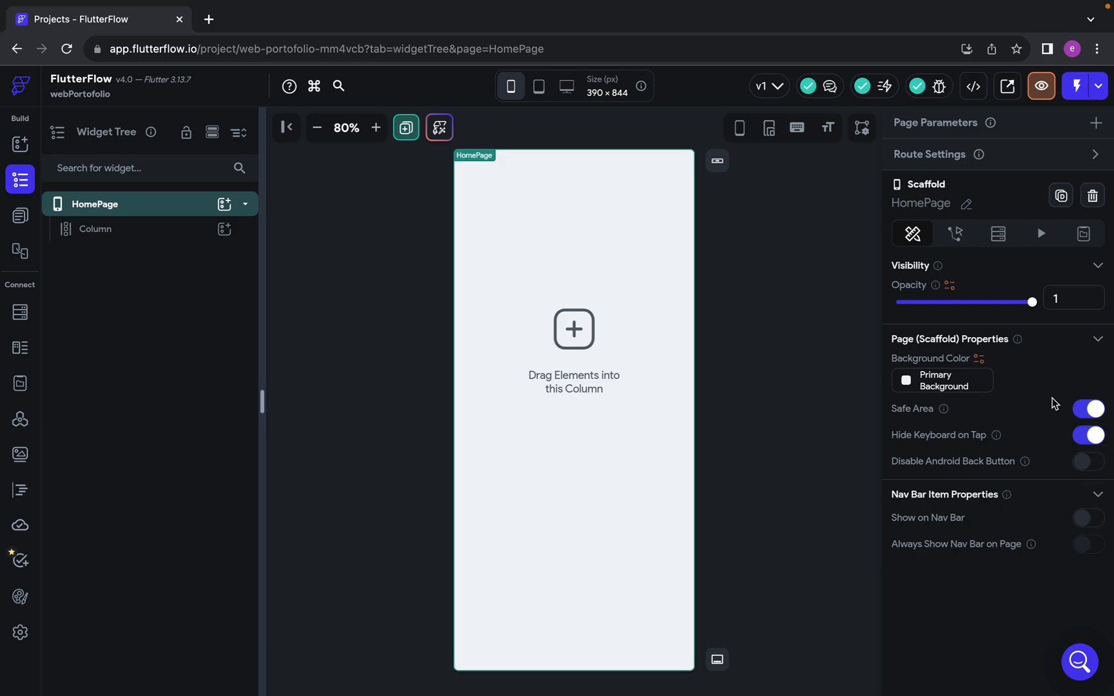
left_click(1094, 410)
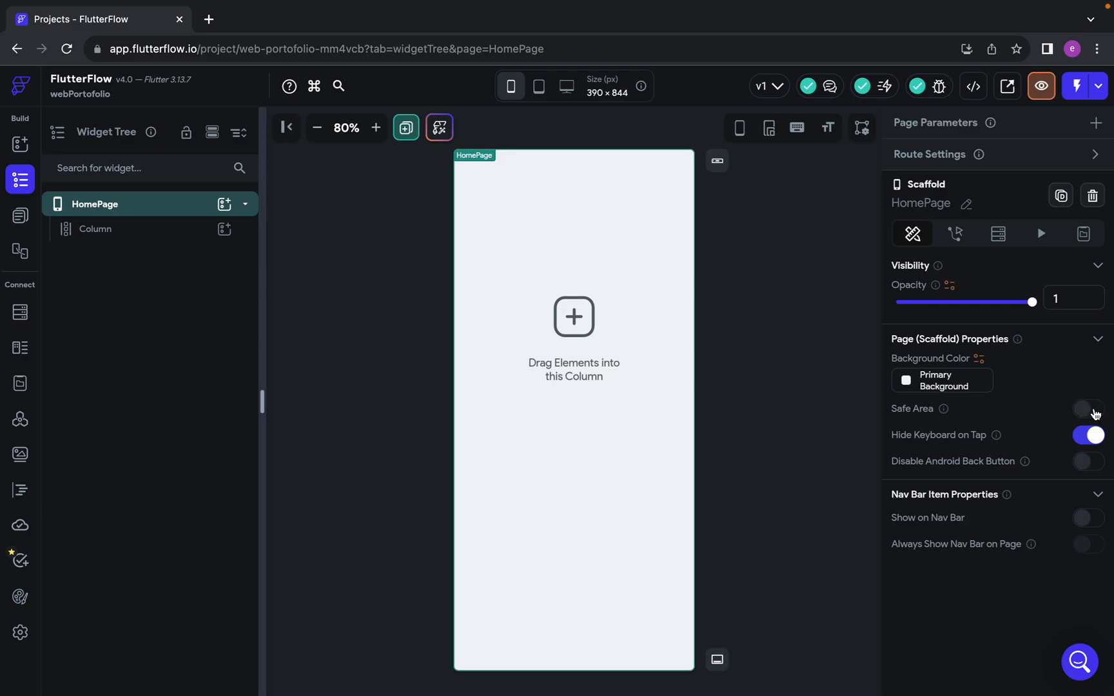
left_click(166, 238)
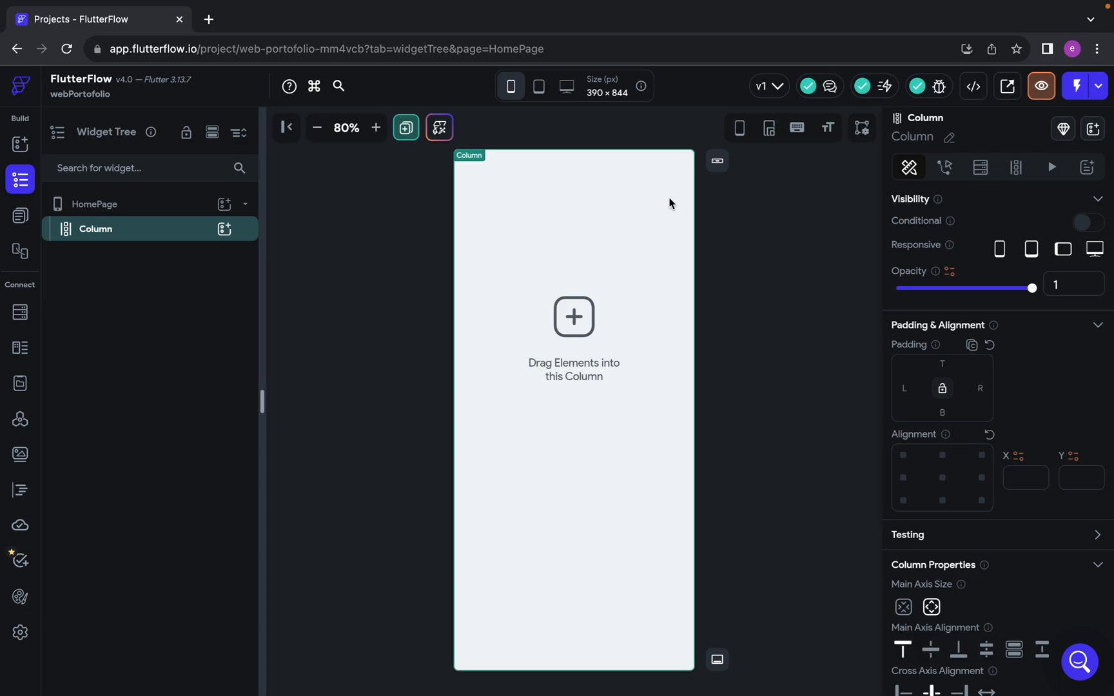
left_click(111, 207)
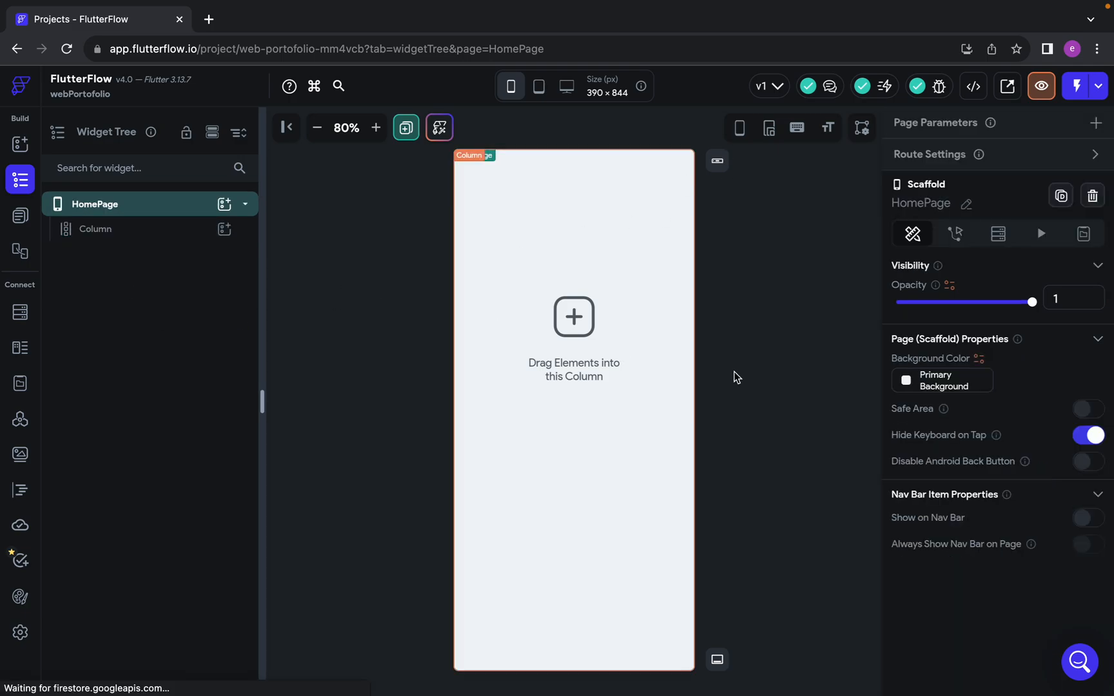
left_click(1077, 410)
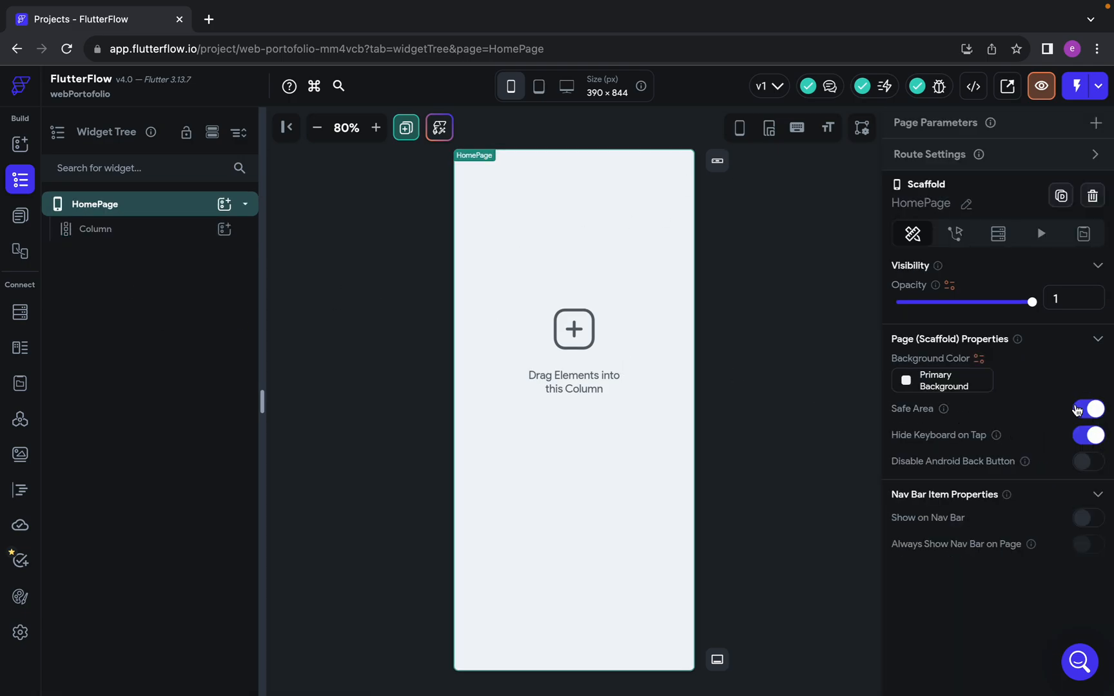
Turn off Safe Area in the HomePage scaffold properties
left_click(127, 229)
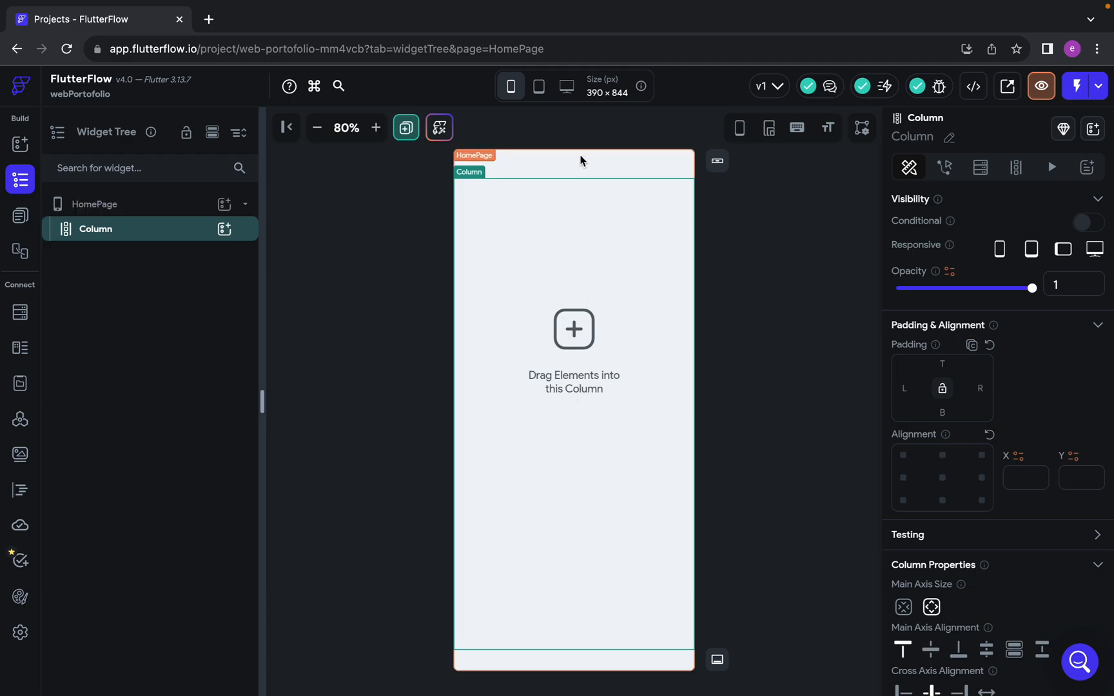
left_click(153, 215)
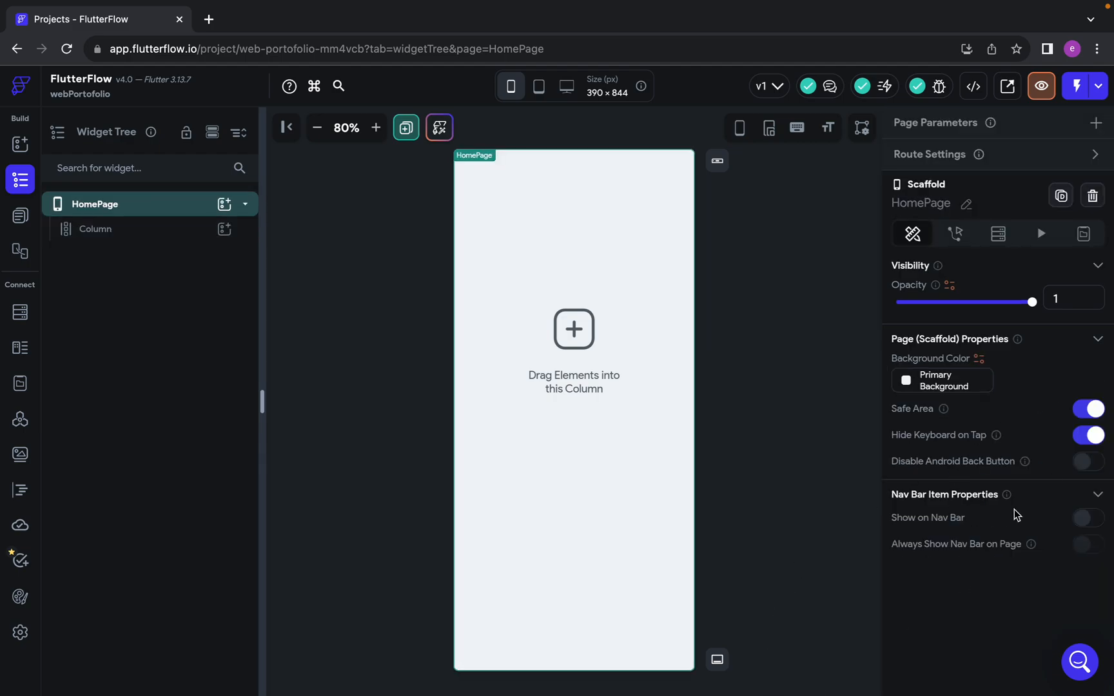
left_click(1095, 413)
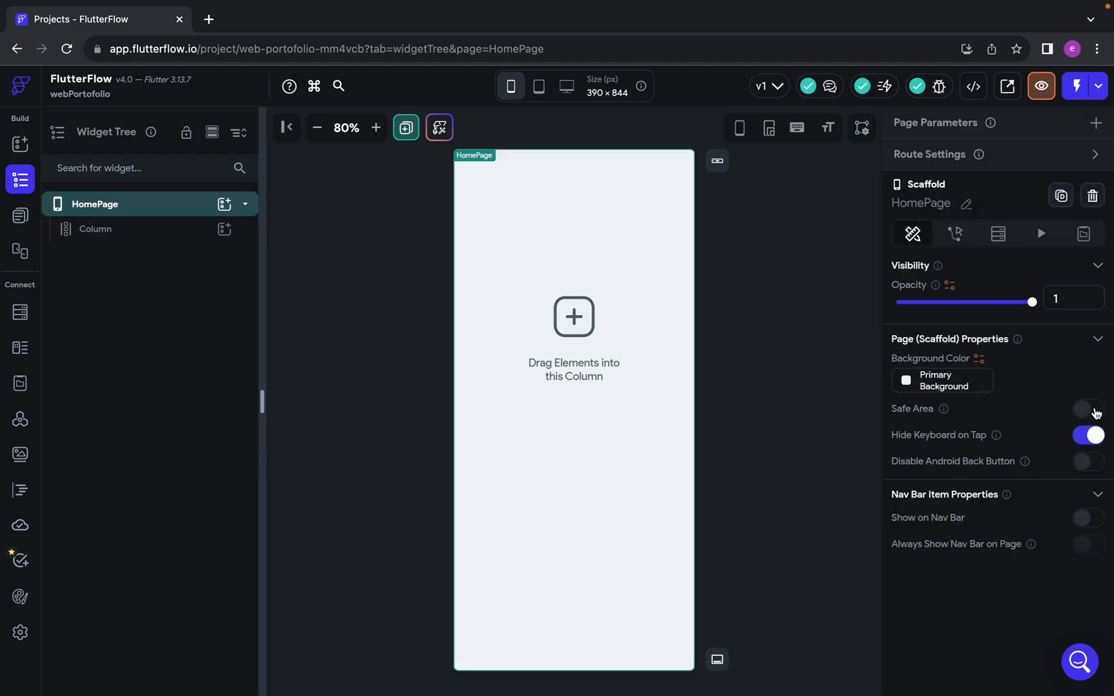
Make the HomePage's Column scrollable
left_click(244, 236)
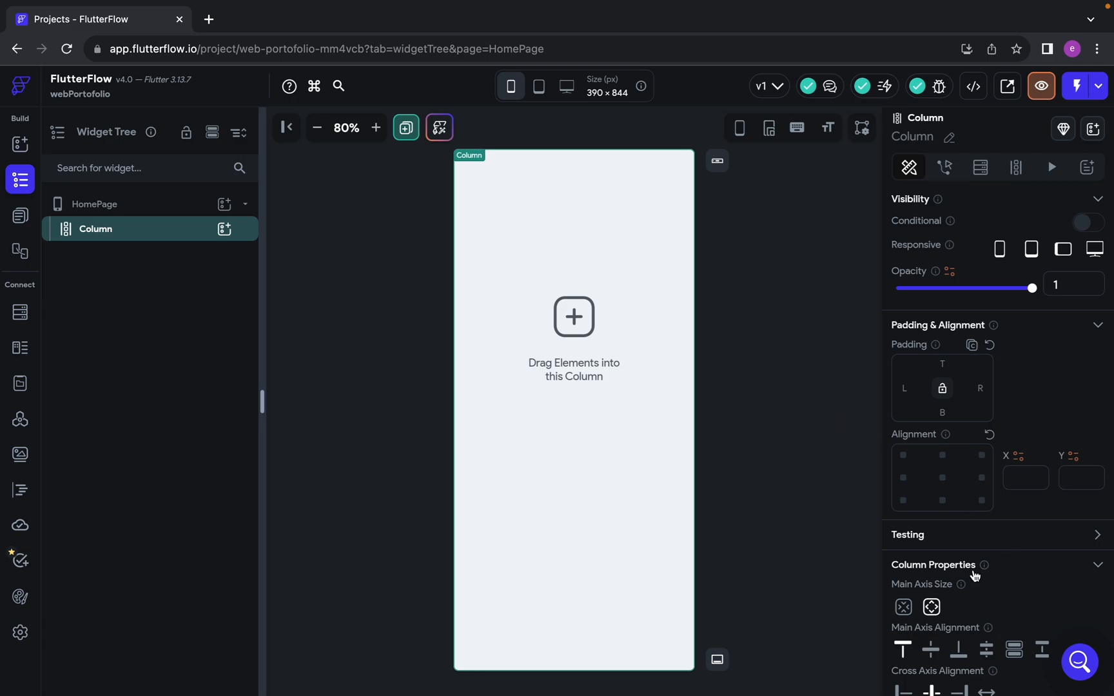
scroll(974, 571, "down", 3)
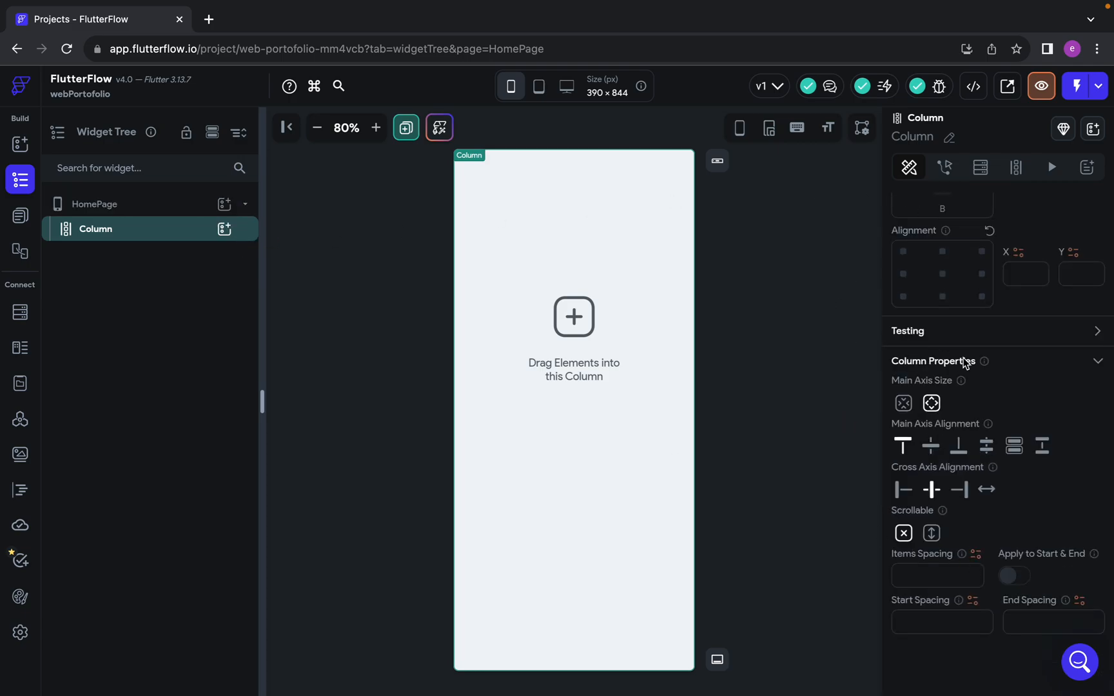
scroll(1036, 505, "up", 1)
scroll(1036, 505, "down", 1)
scroll(1065, 351, "up", 5)
scroll(1064, 350, "down", 5)
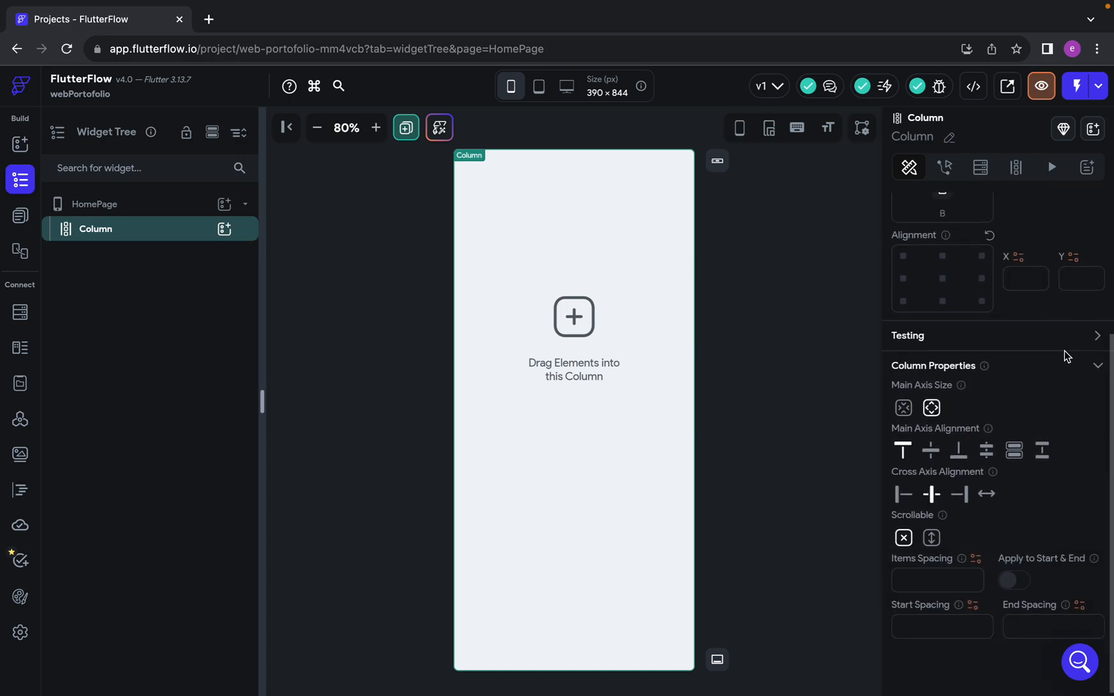
left_click(932, 534)
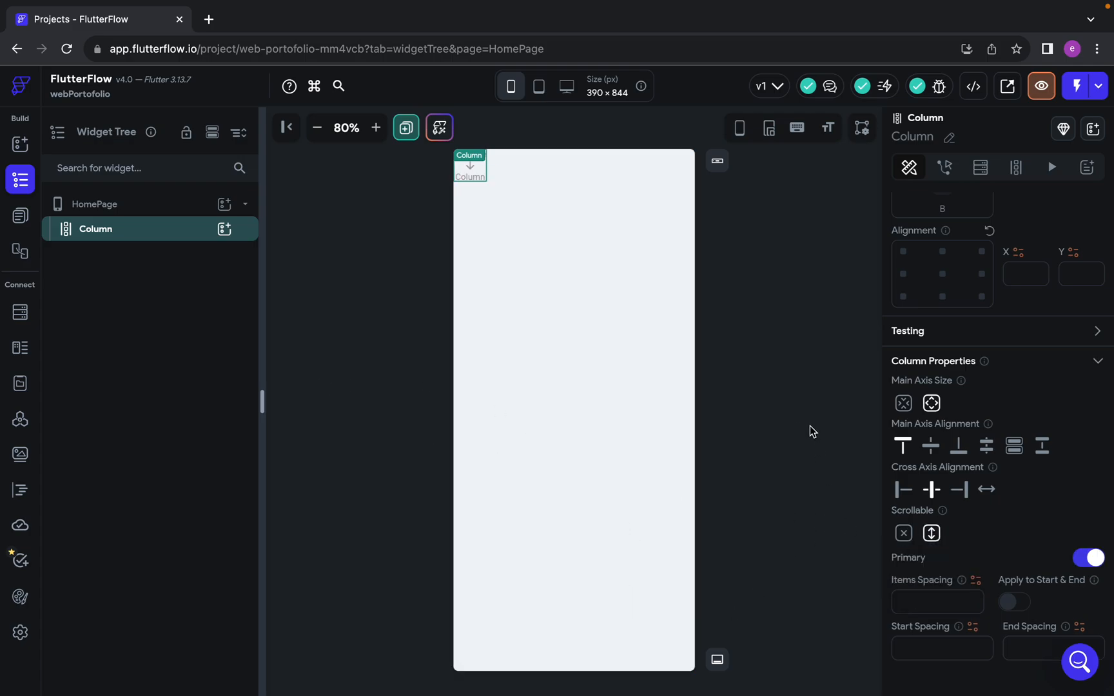
left_click(782, 424)
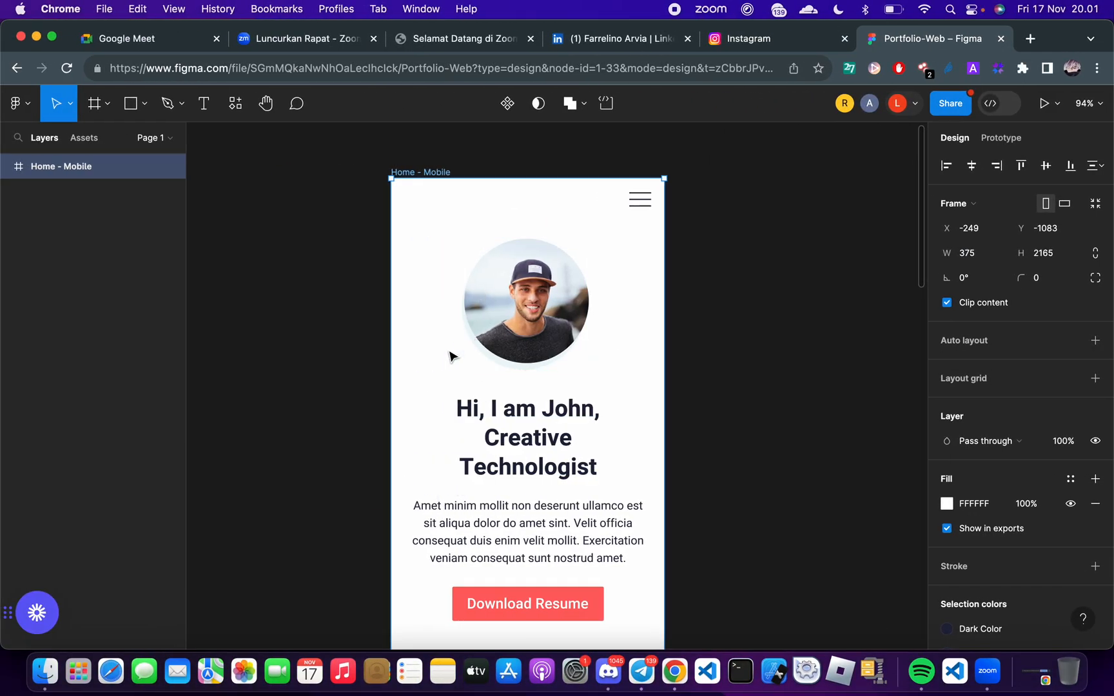
Switch to the Portfolio-Web design in Figma and examine the Home - Mobile frame from its header to the Recent posts section
key("Escape")
scroll(570, 434, "down", 2)
scroll(507, 398, "down", 1)
scroll(506, 398, "up", 3)
left_click(398, 181)
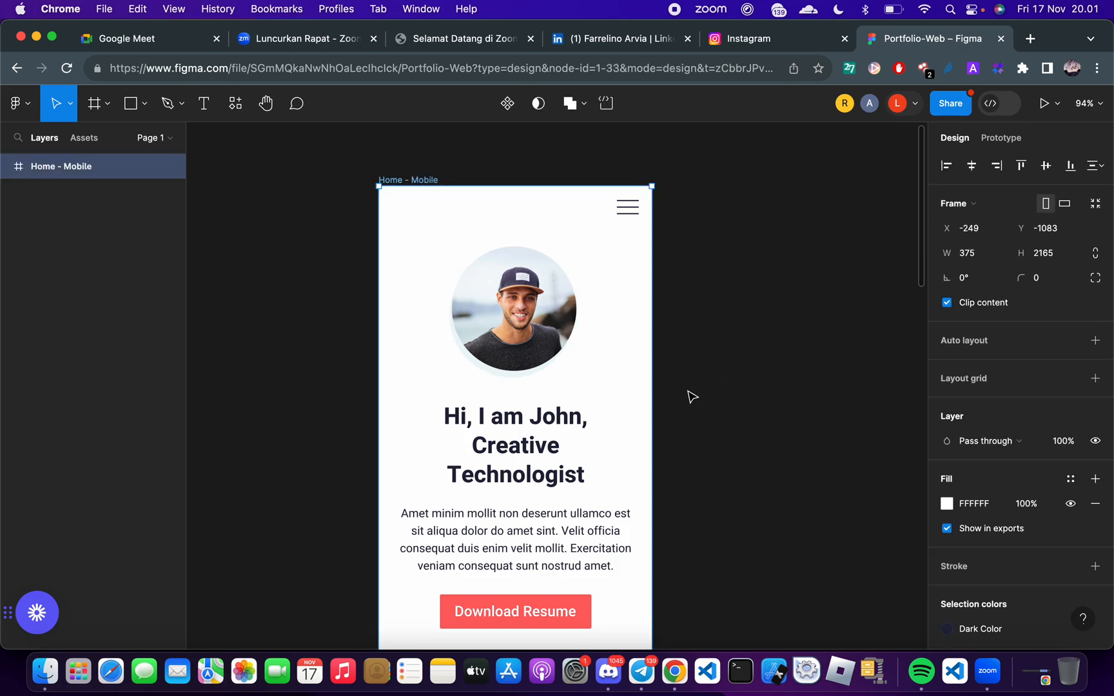
scroll(500, 465, "down", 5)
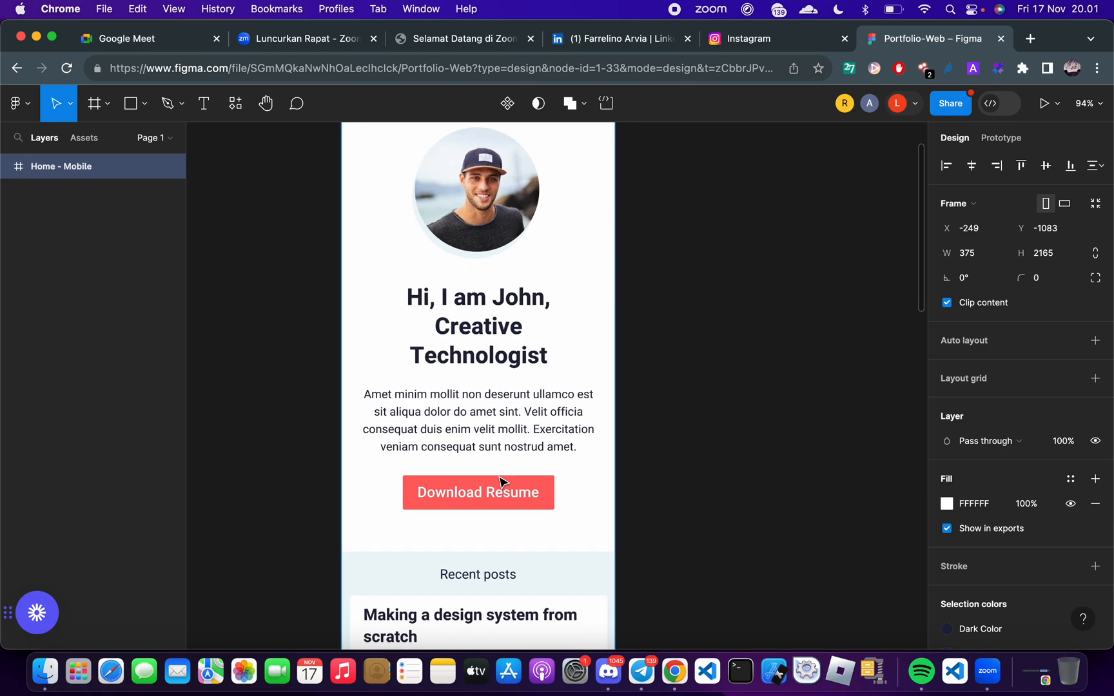
scroll(501, 482, "right", 2)
scroll(546, 426, "up", 7)
scroll(547, 425, "left", 2)
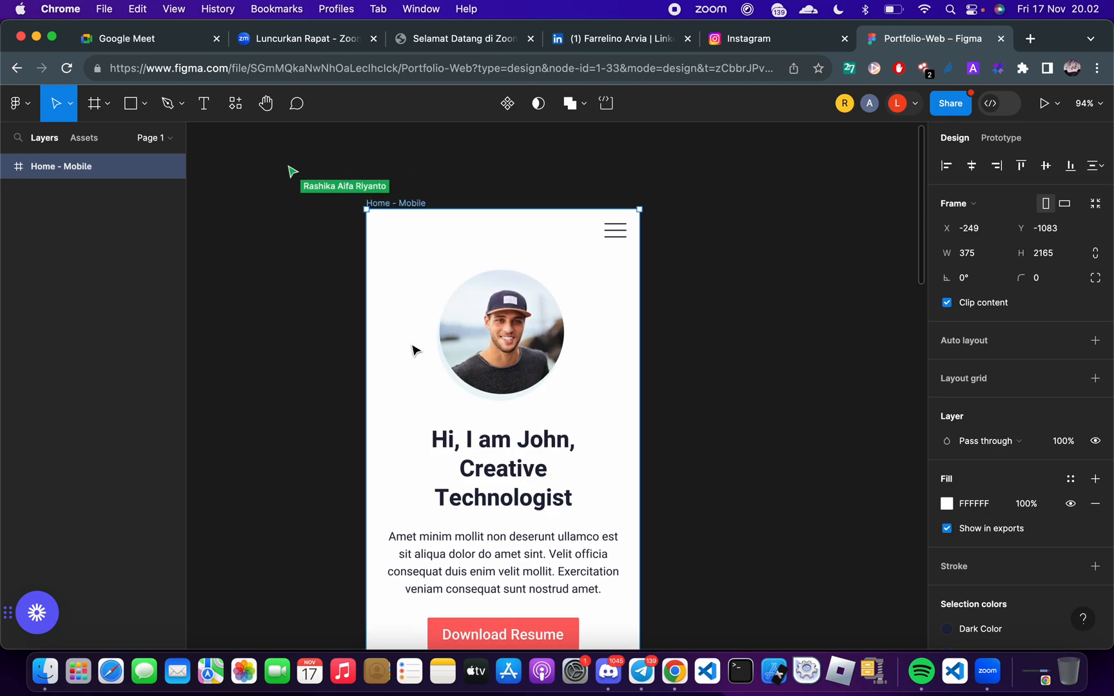
scroll(406, 251, "up", 5)
left_click(295, 221)
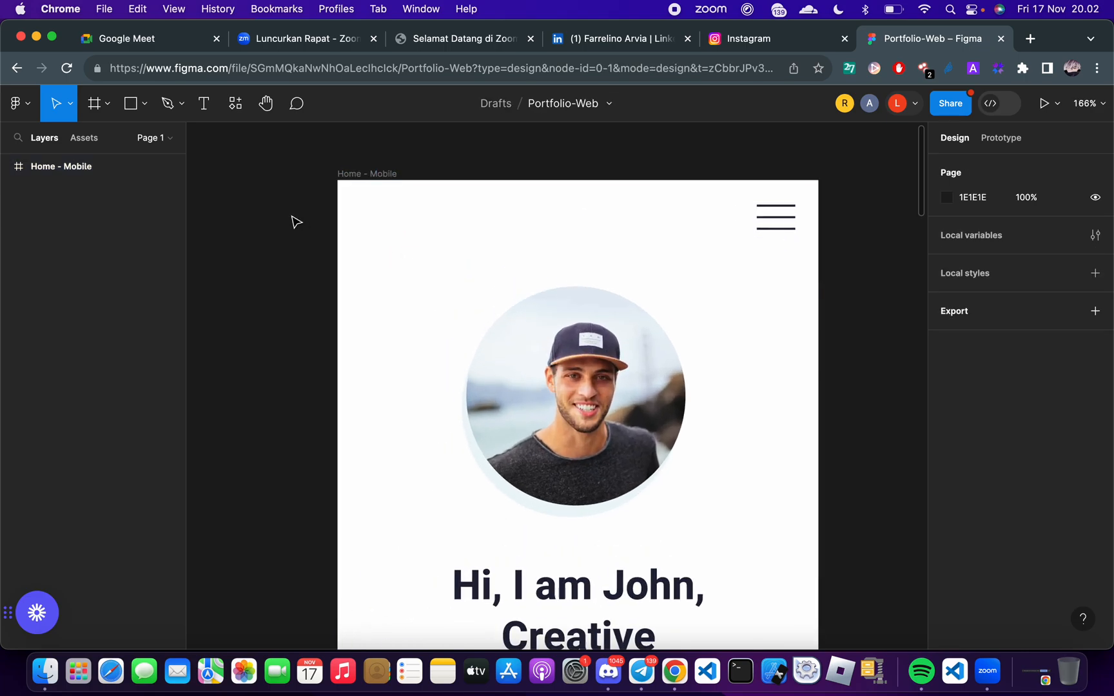
scroll(293, 229, "up", 3)
scroll(294, 229, "left", 1)
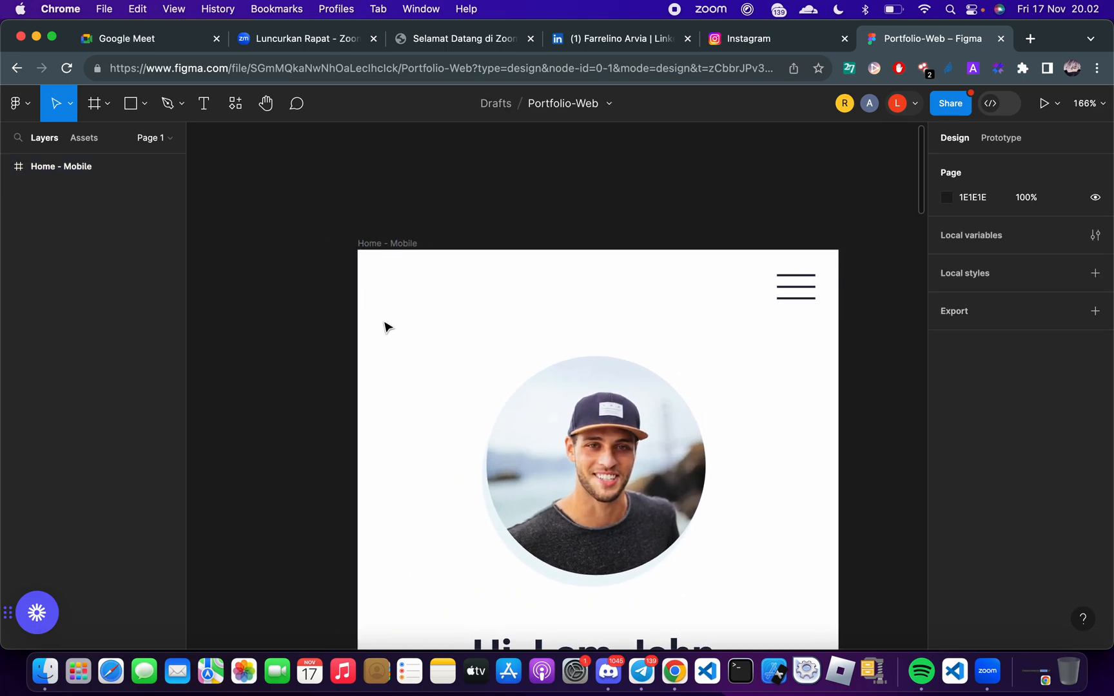
Copy the Home - Mobile frame's fill colour code FFFFFF and switch back to FlutterFlow
left_click(383, 248)
scroll(284, 345, "down", 4)
scroll(283, 345, "right", 1)
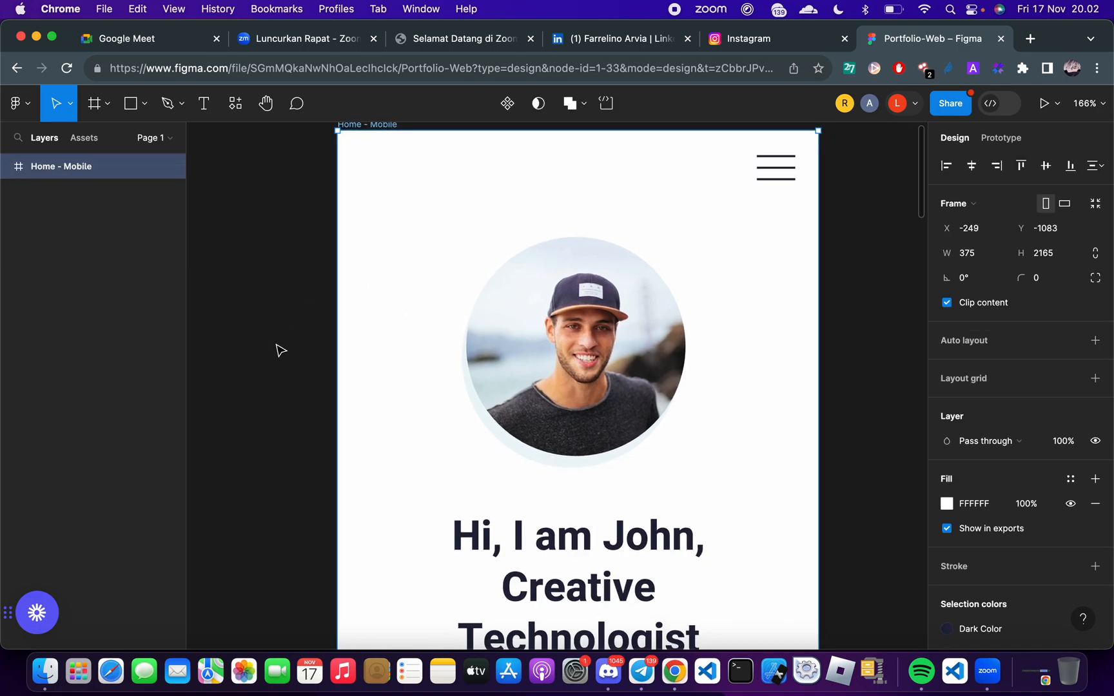
scroll(280, 350, "down", 6)
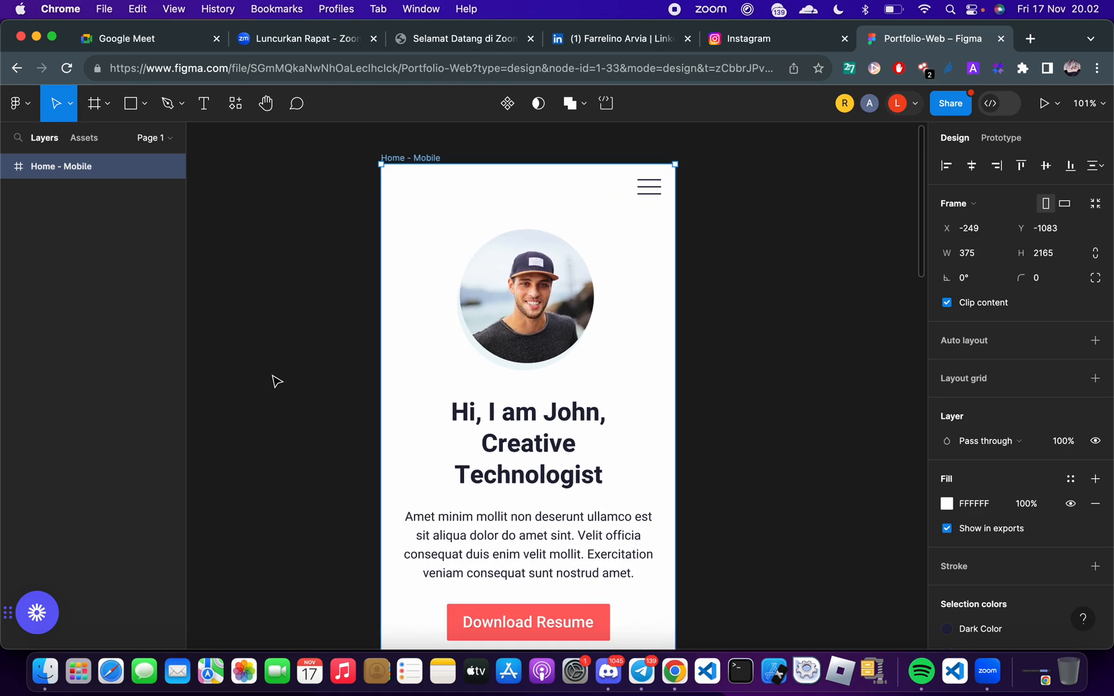
scroll(273, 377, "up", 1)
scroll(273, 378, "left", 1)
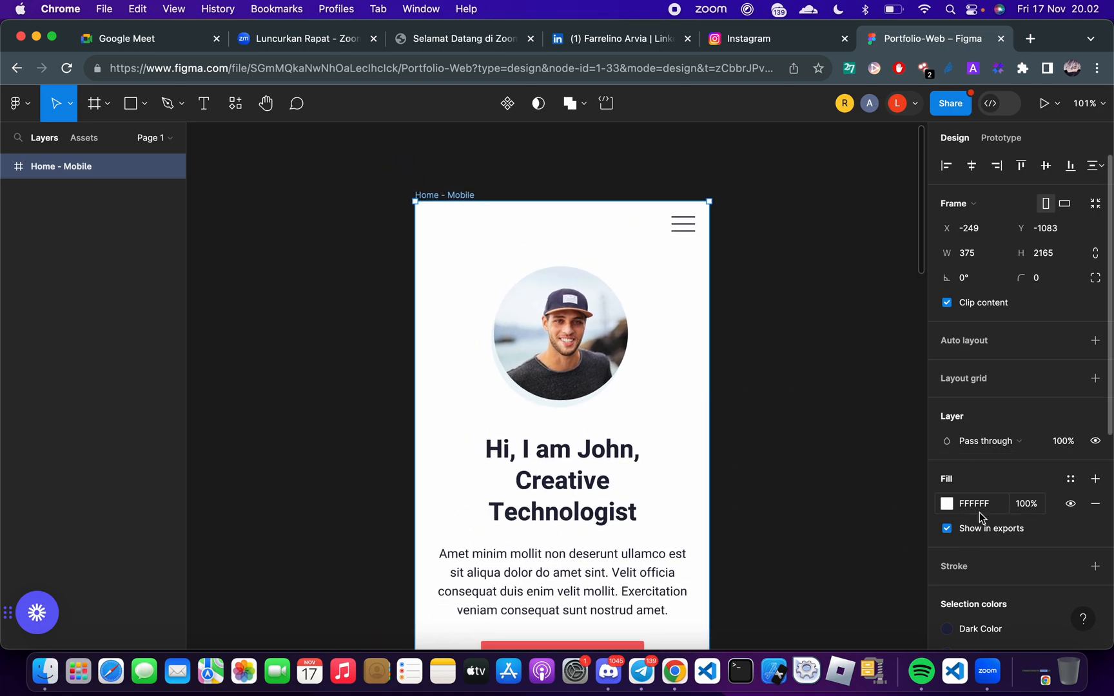
scroll(980, 512, "down", 2)
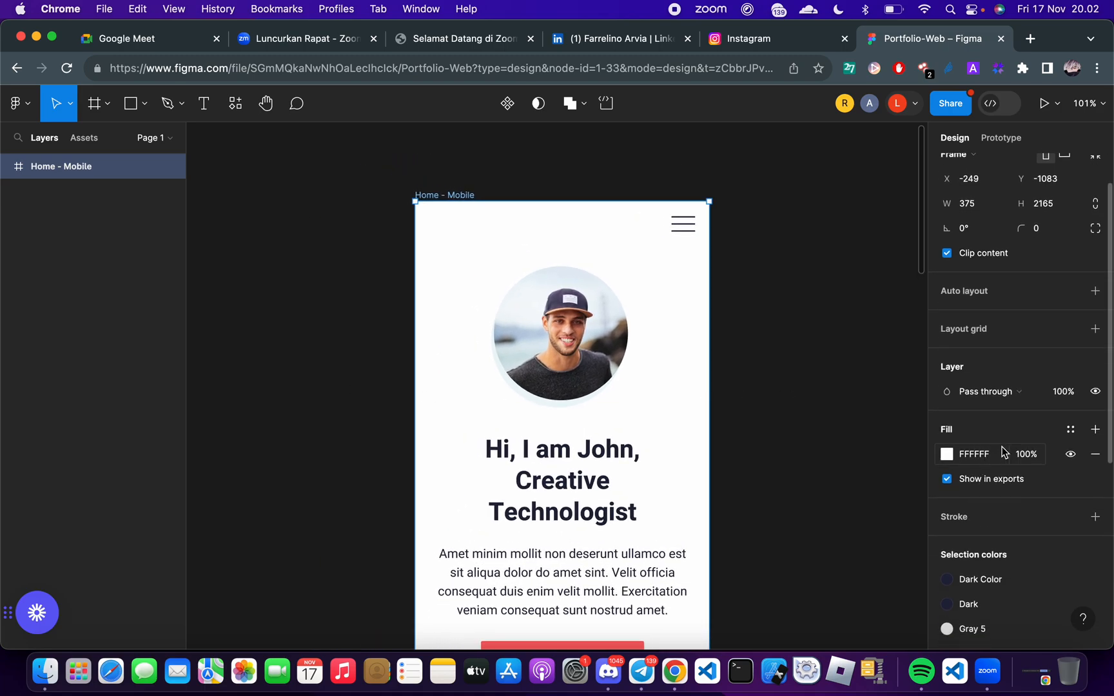
left_click(975, 458)
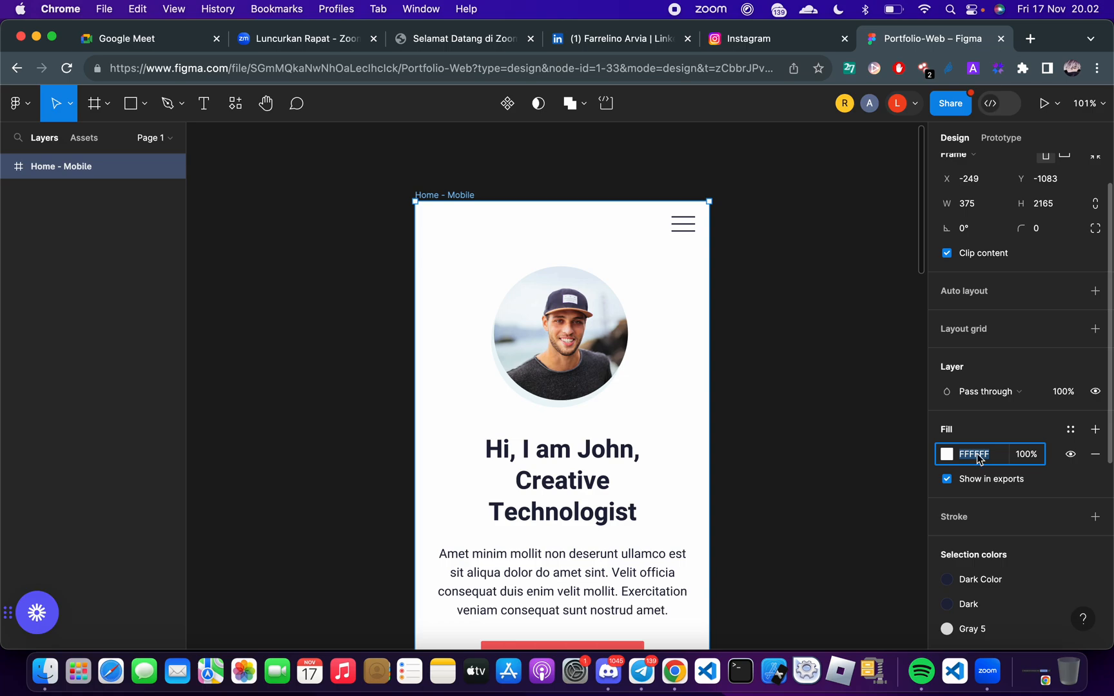
key("super+c")
key("Escape")
key("Escape")
left_click(452, 195)
left_click(979, 506)
key("ctrl+Right")
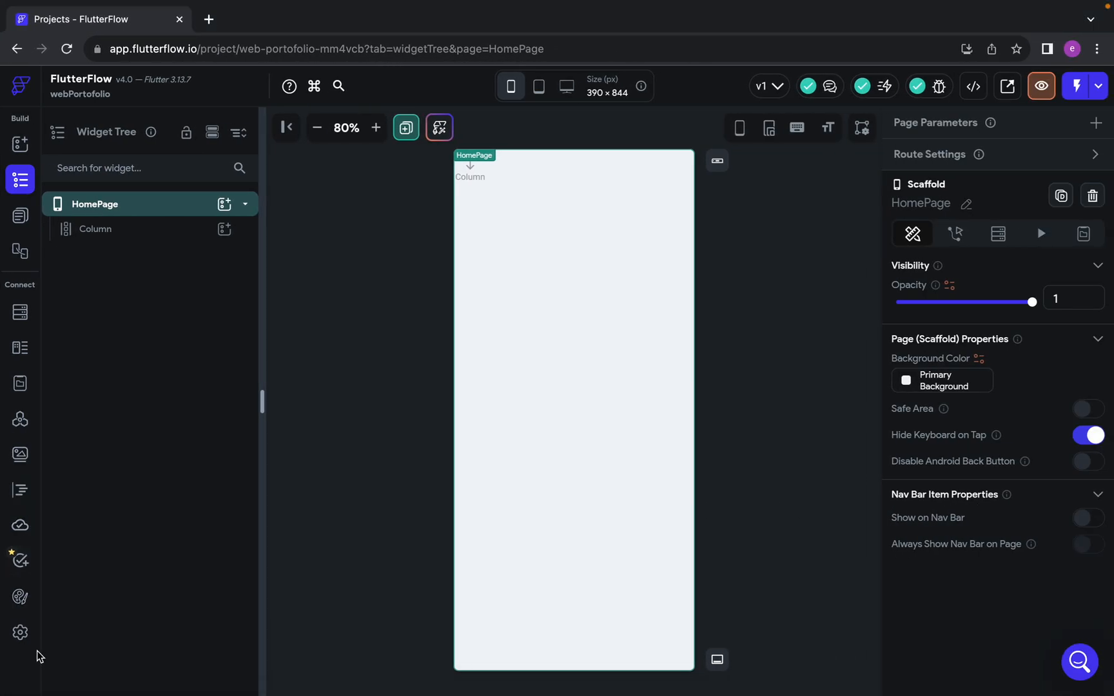
Set the light theme's Primary Background colour to #FFFFFF, accepting the duplicate value, and return to the HomePage's widget tree
left_click(21, 599)
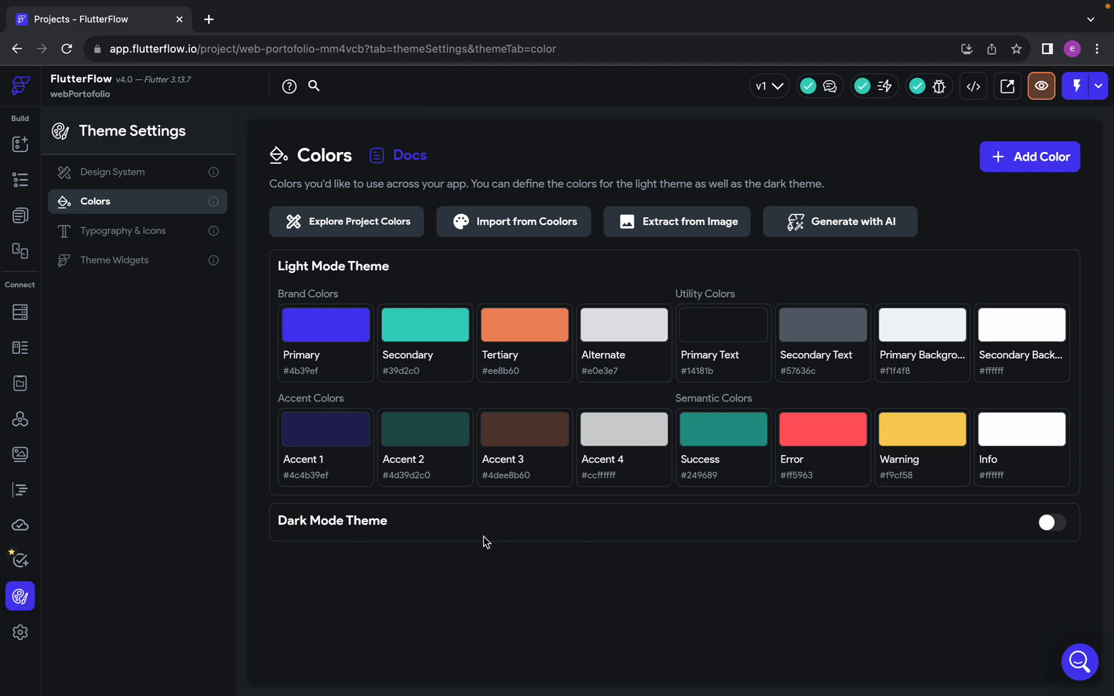
left_click(917, 332)
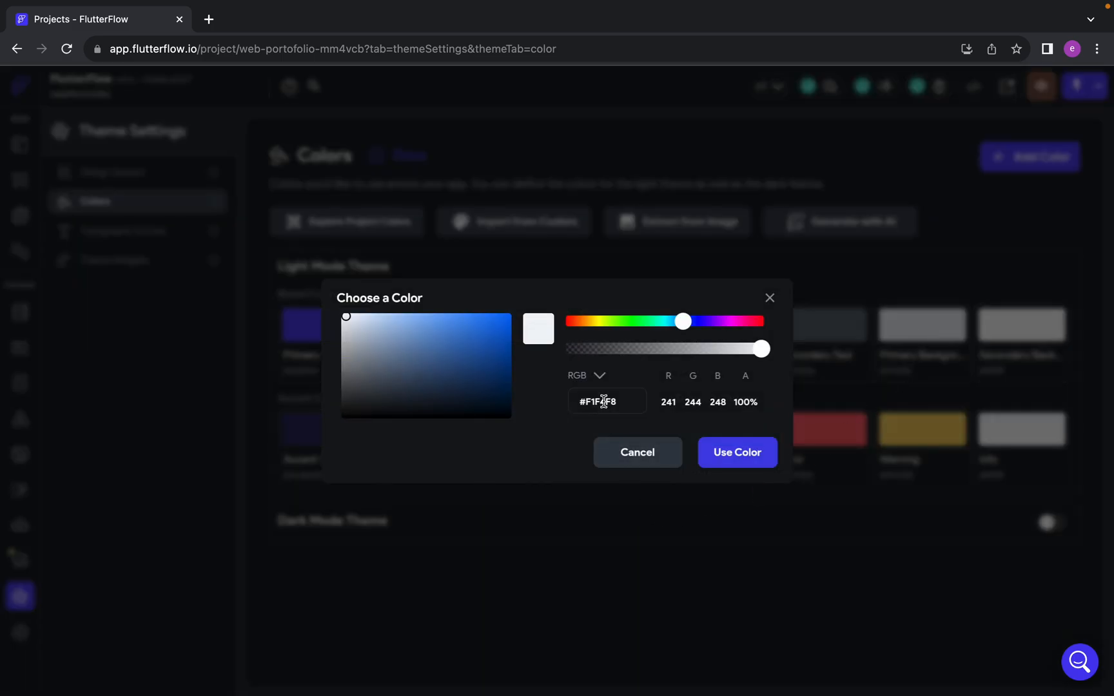
left_click(652, 452)
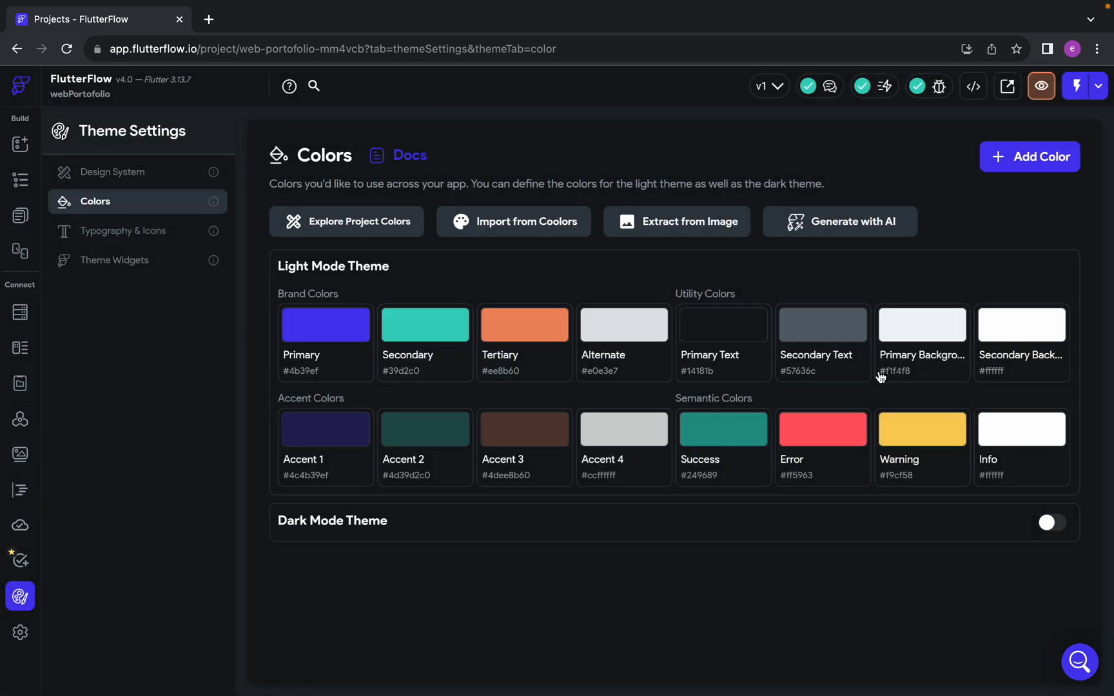
left_click(871, 381)
double_click(599, 397)
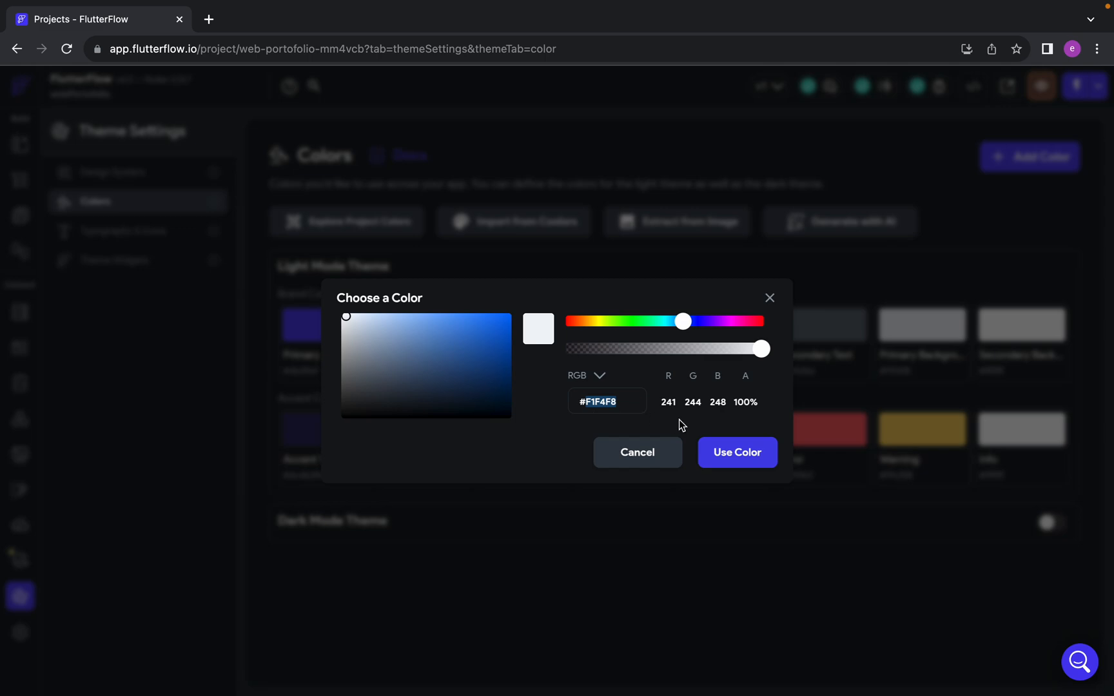
type("FFFFFF")
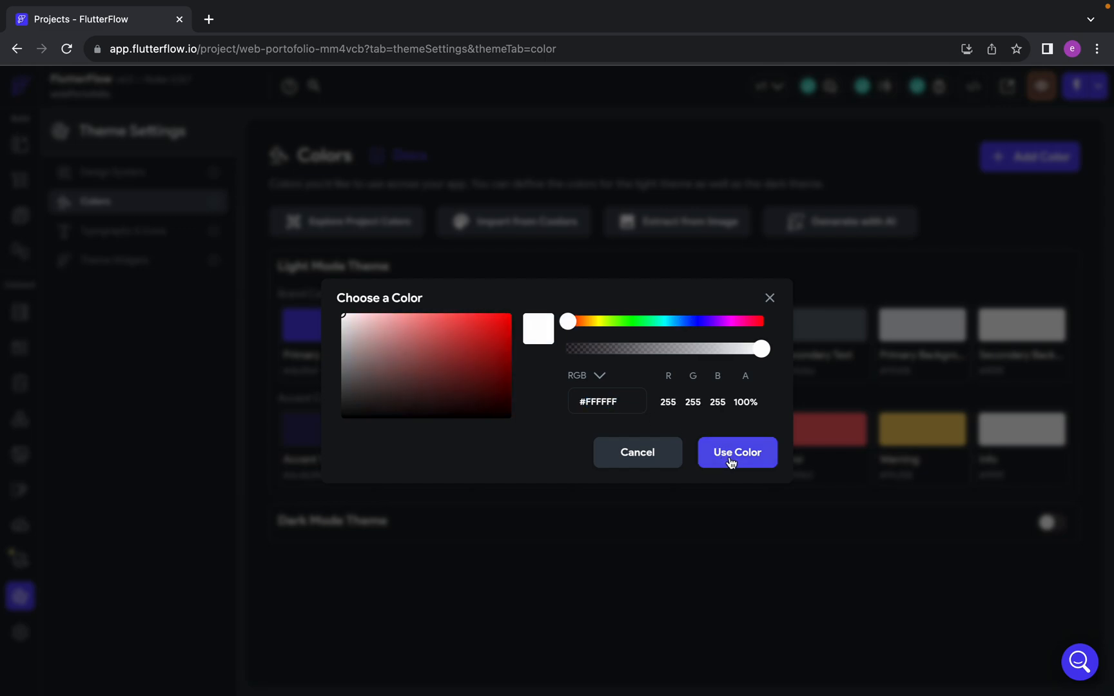
left_click(731, 459)
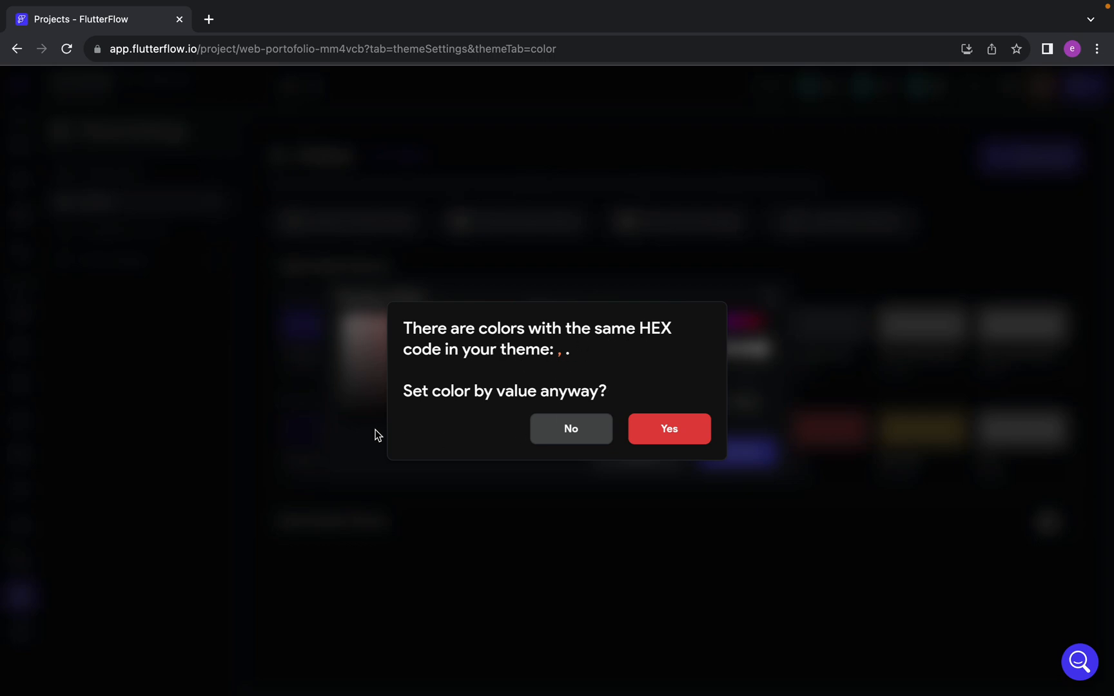
left_click(701, 432)
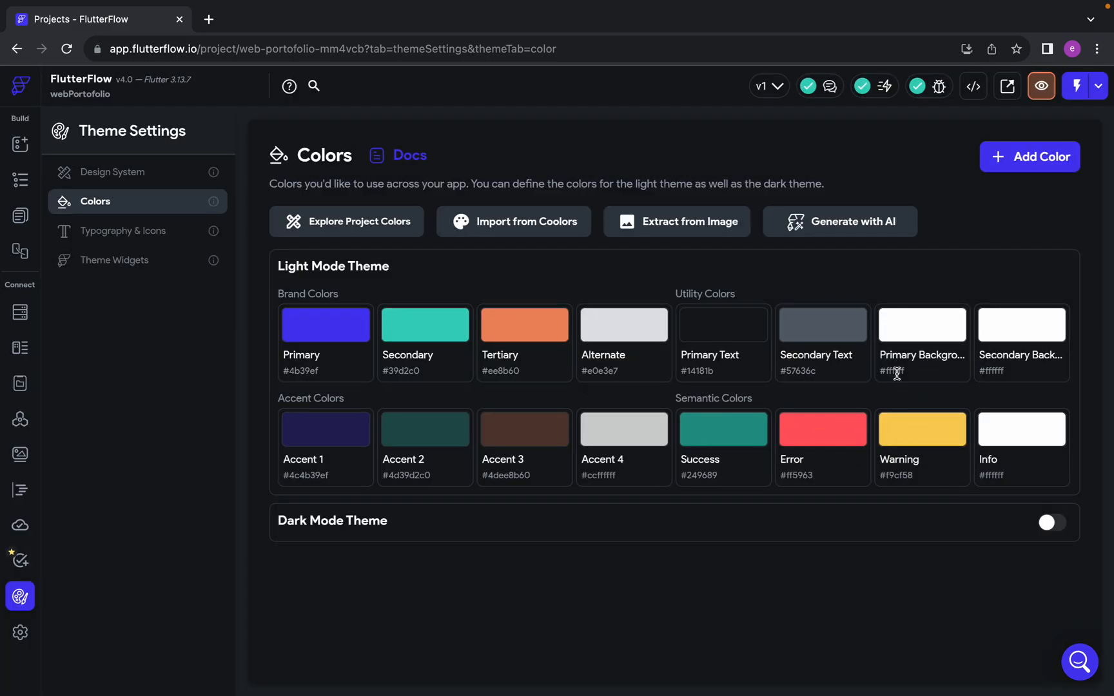
left_click(20, 192)
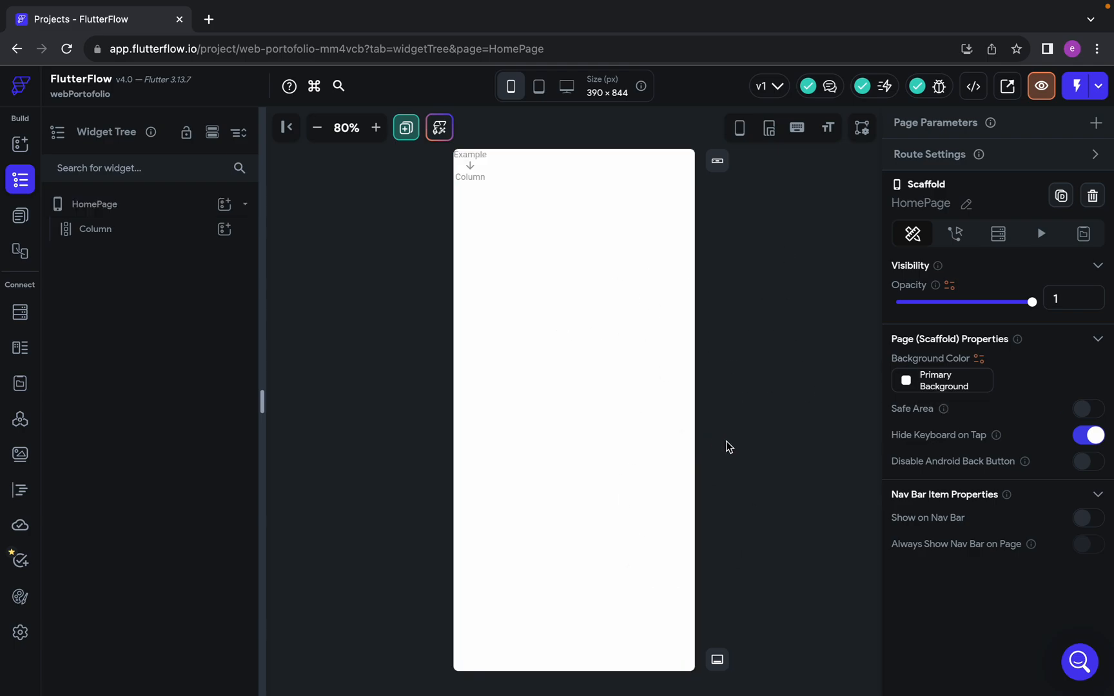
In the Figma design, examine the font settings of the heading, the paragraph below it and the Download Resume button label
key("ctrl+Left")
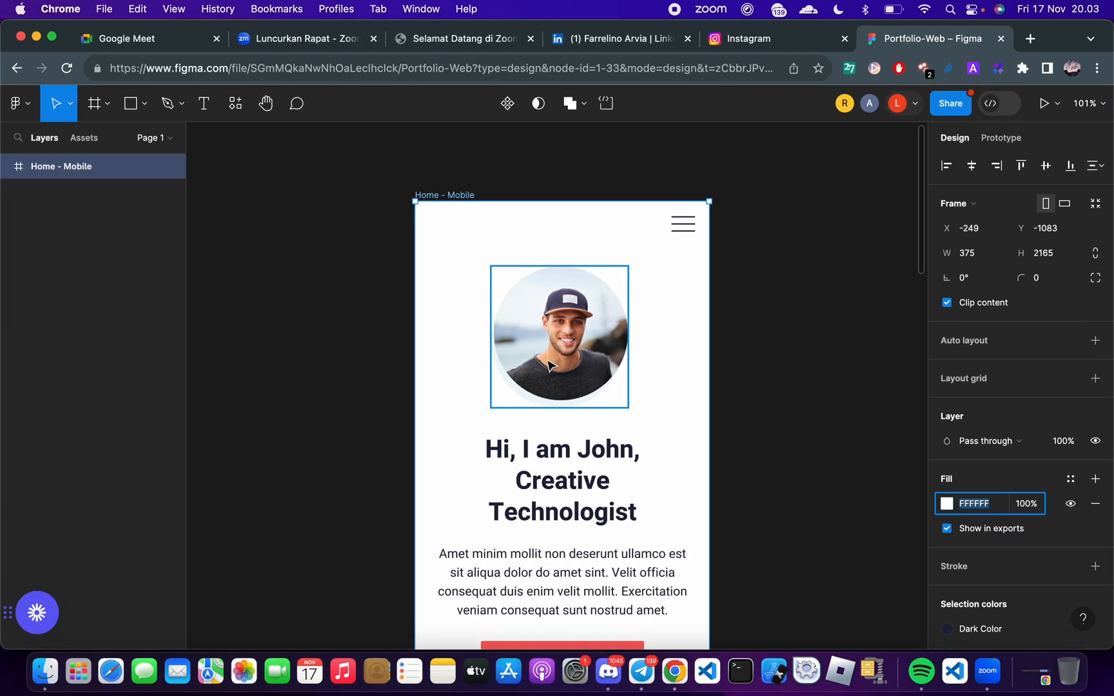
scroll(548, 387, "down", 3)
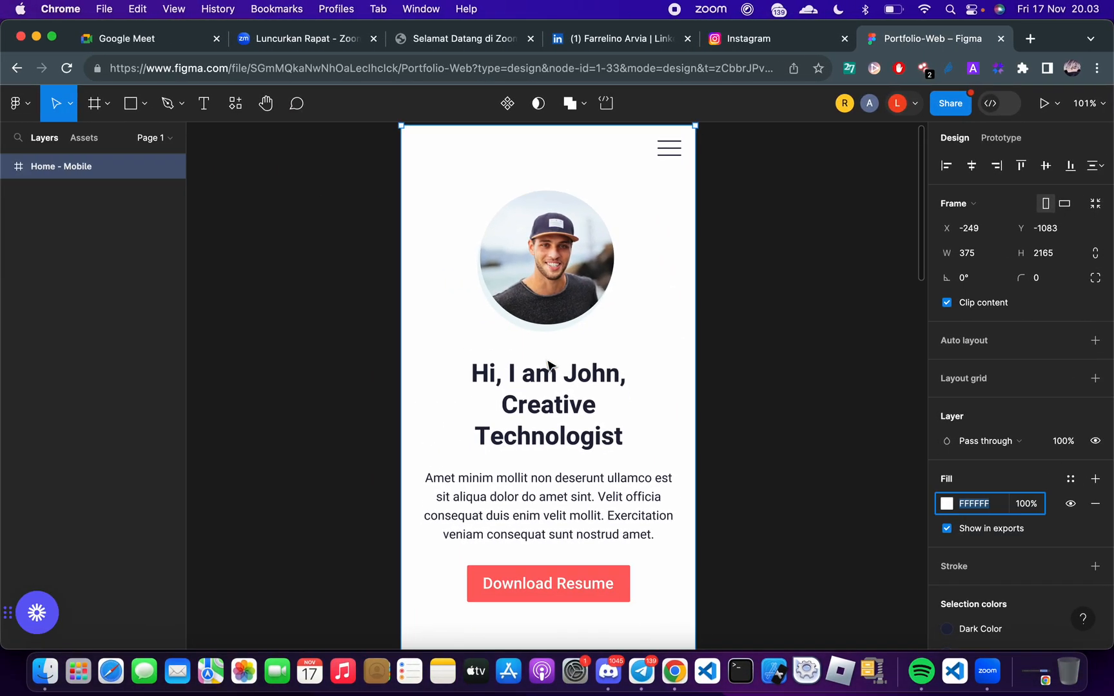
left_click(554, 397)
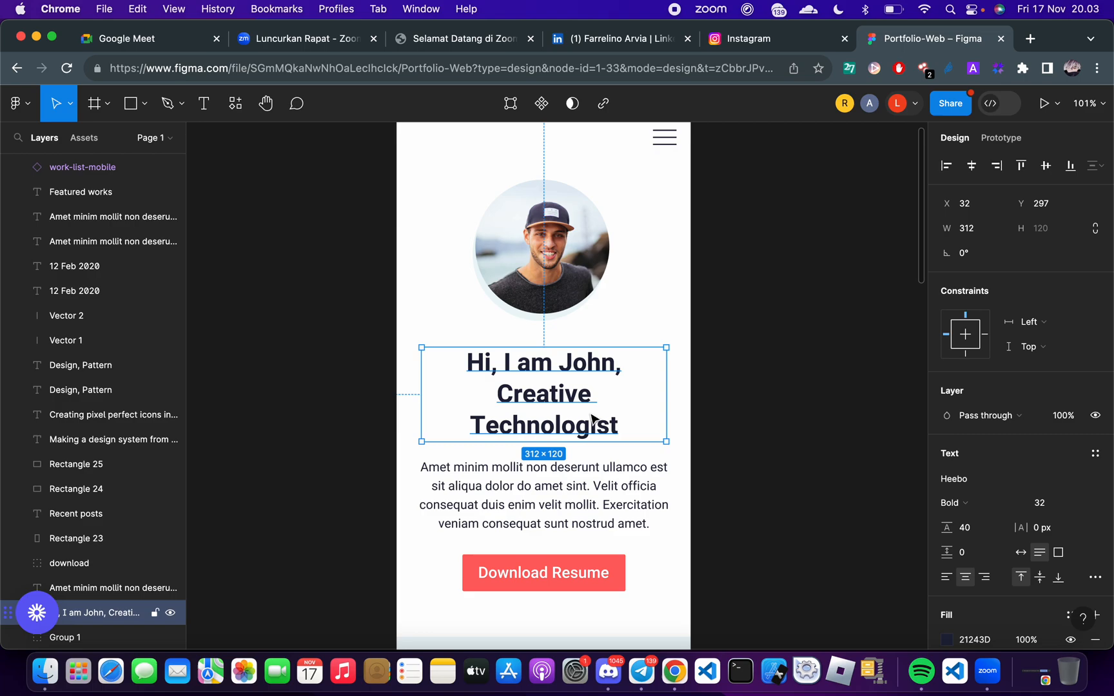
scroll(592, 418, "down", 3)
scroll(962, 473, "down", 3)
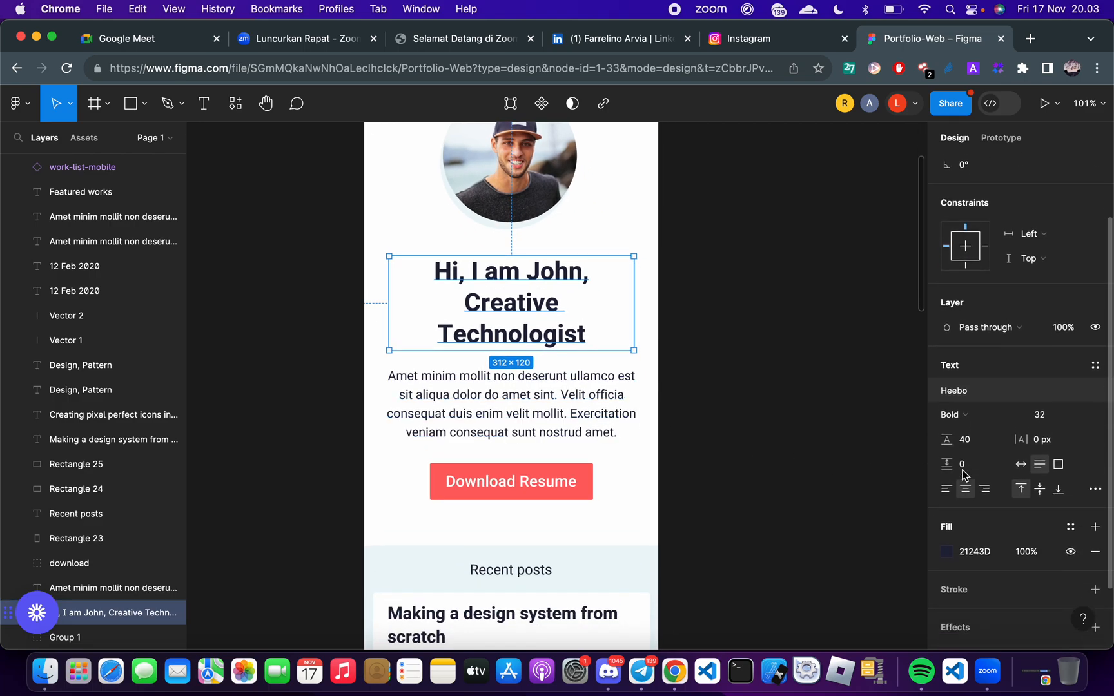
scroll(963, 474, "down", 2)
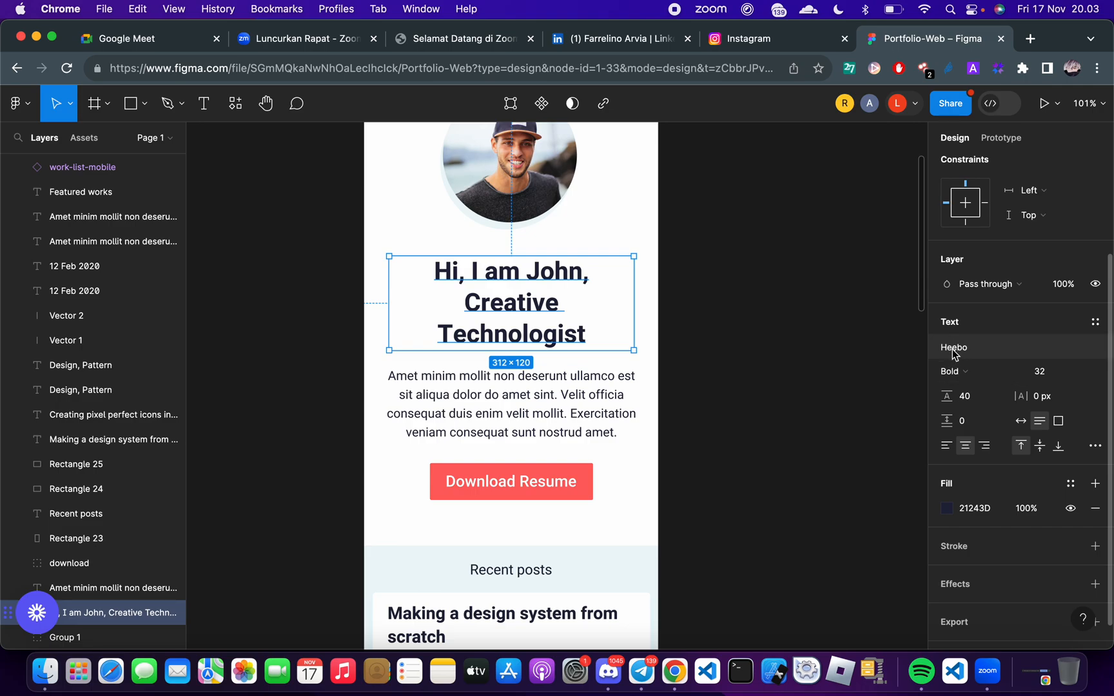
left_click(542, 427)
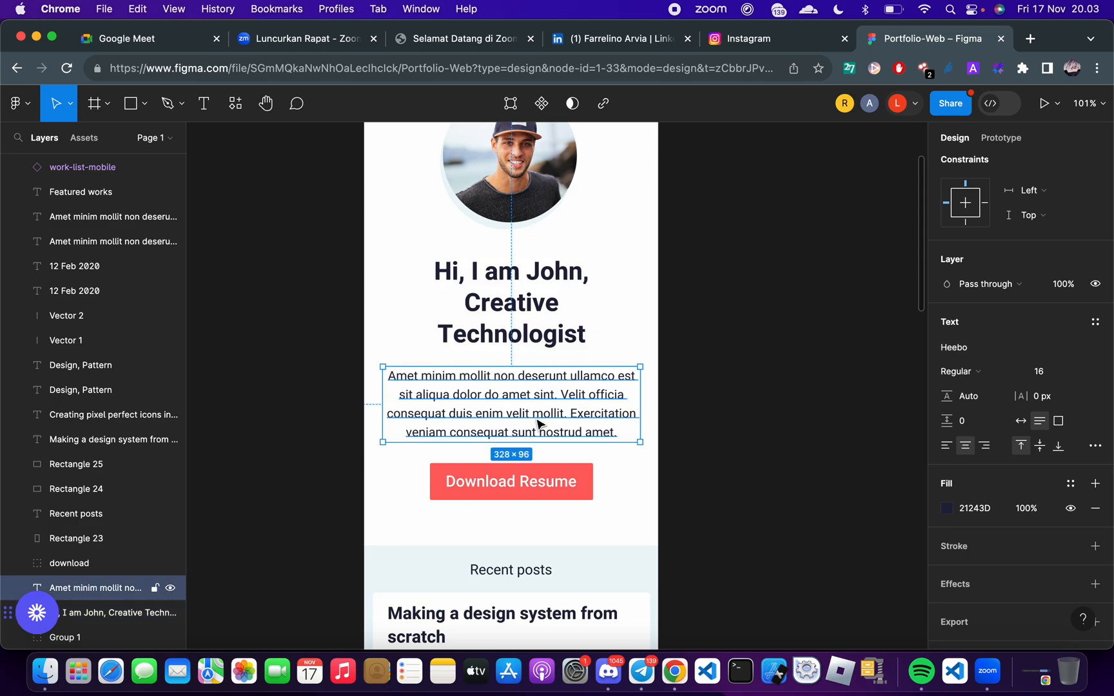
left_click(526, 484)
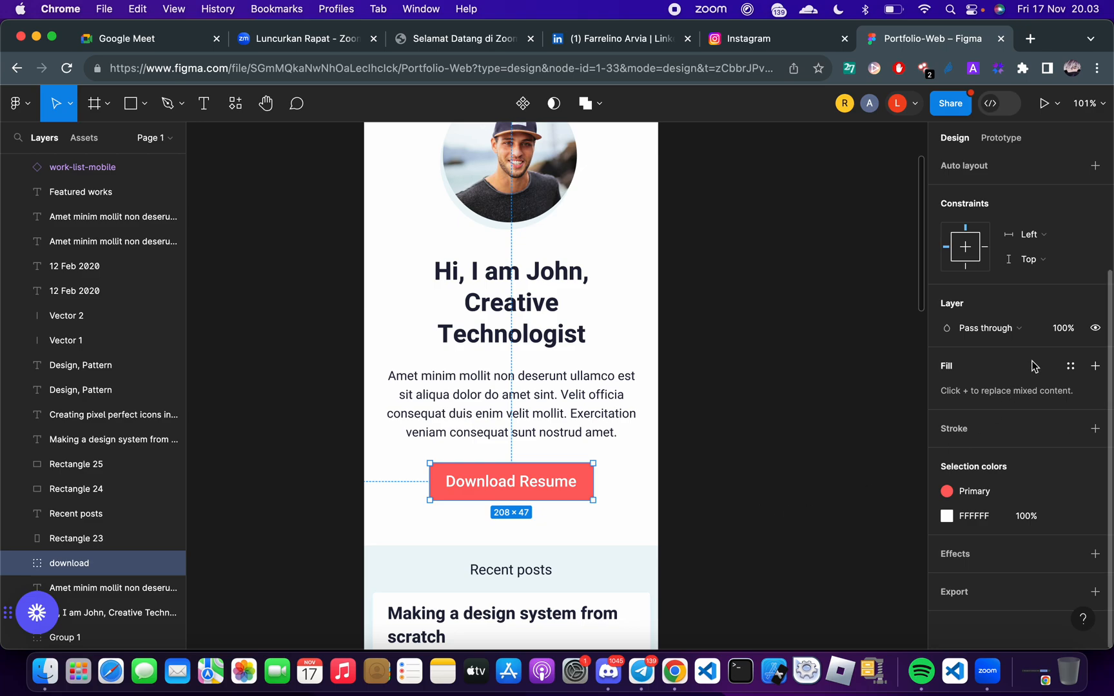
double_click(550, 488)
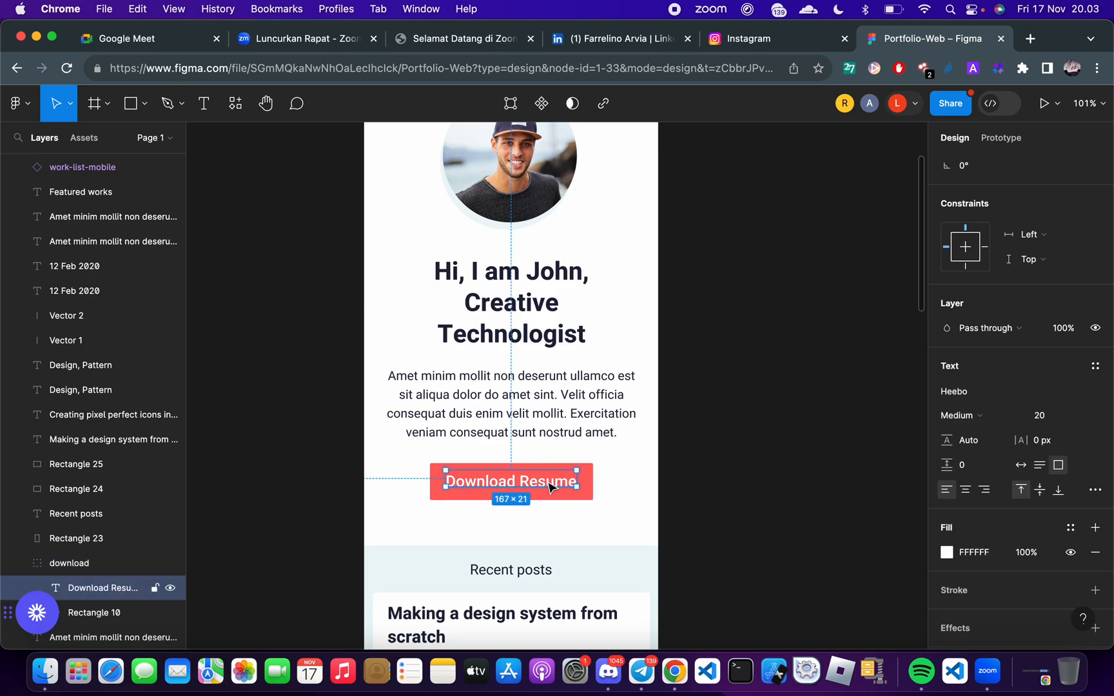
Switch to FlutterFlow and set the theme typography's primary font family to Heebo
key("ctrl+Right")
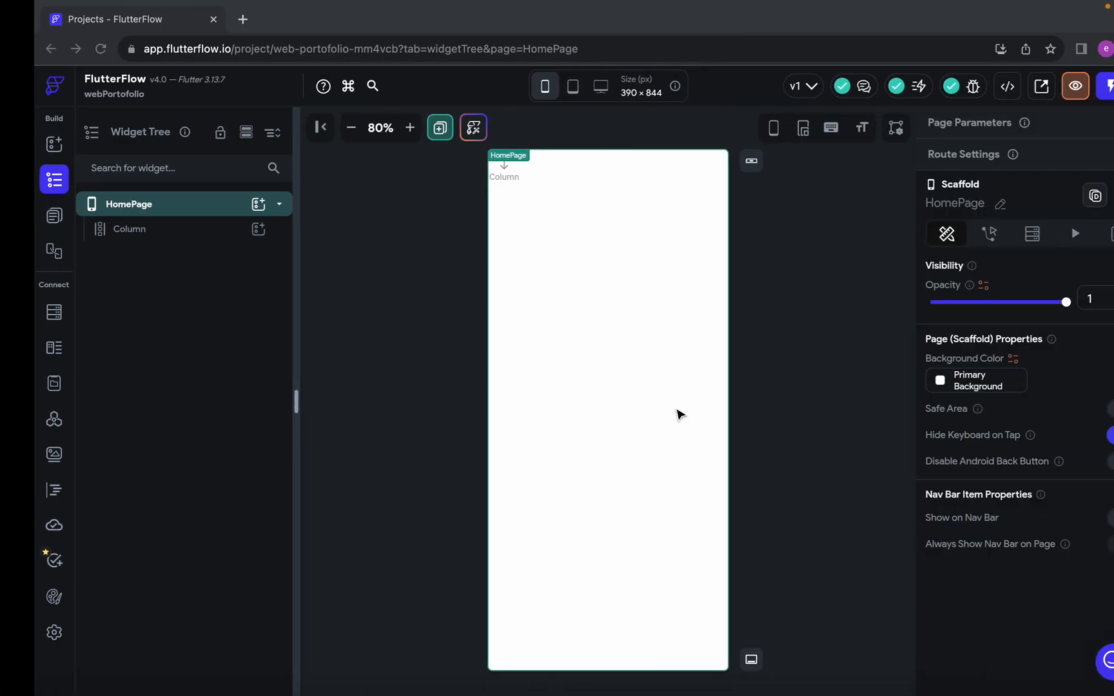
left_click(20, 633)
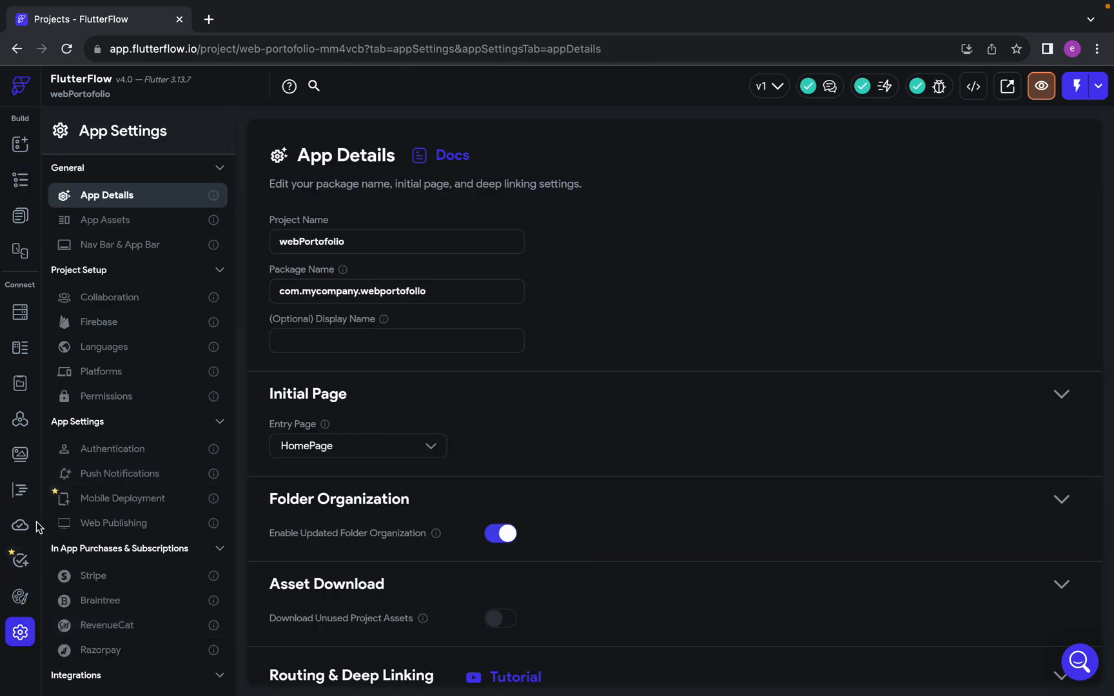
left_click(20, 598)
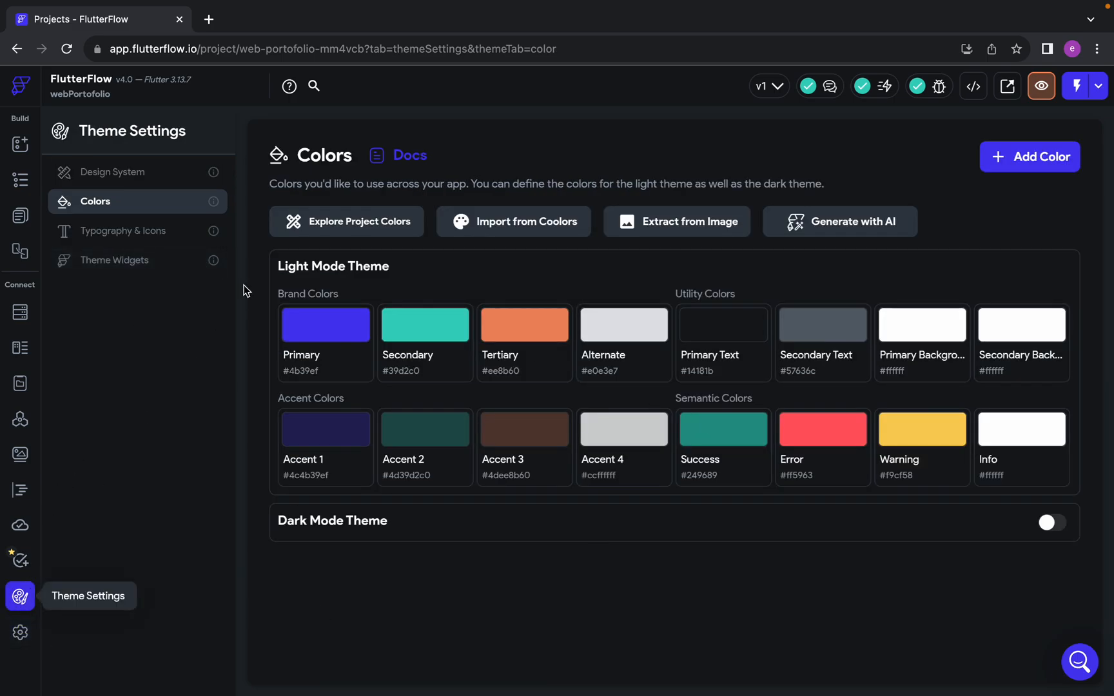
left_click(150, 233)
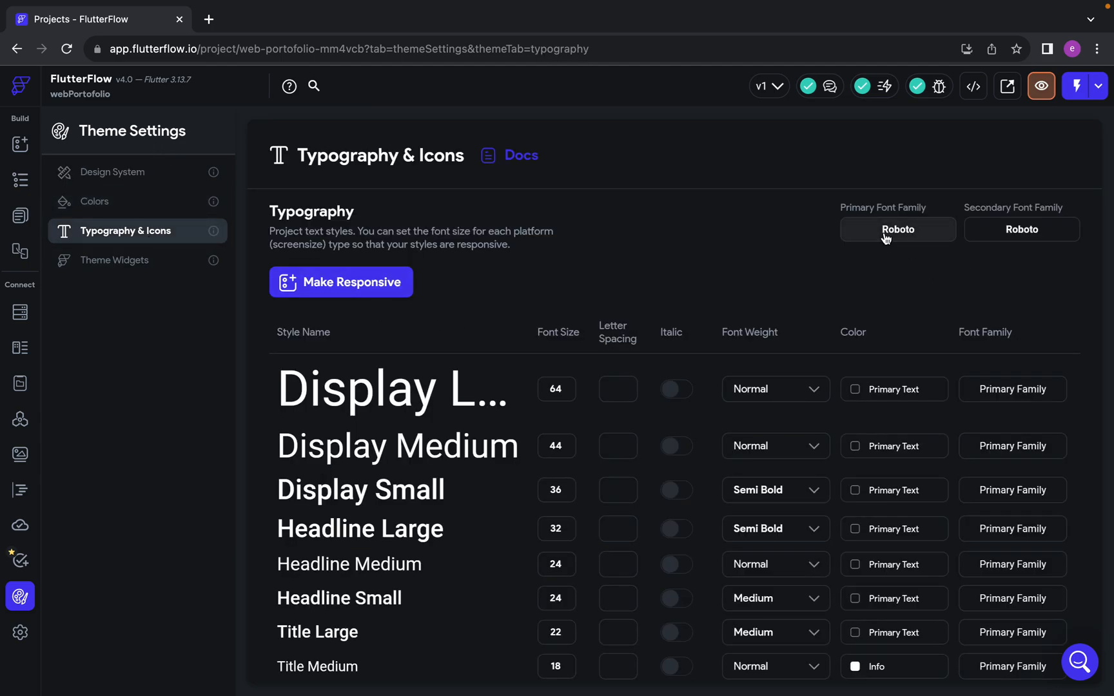
left_click(907, 229)
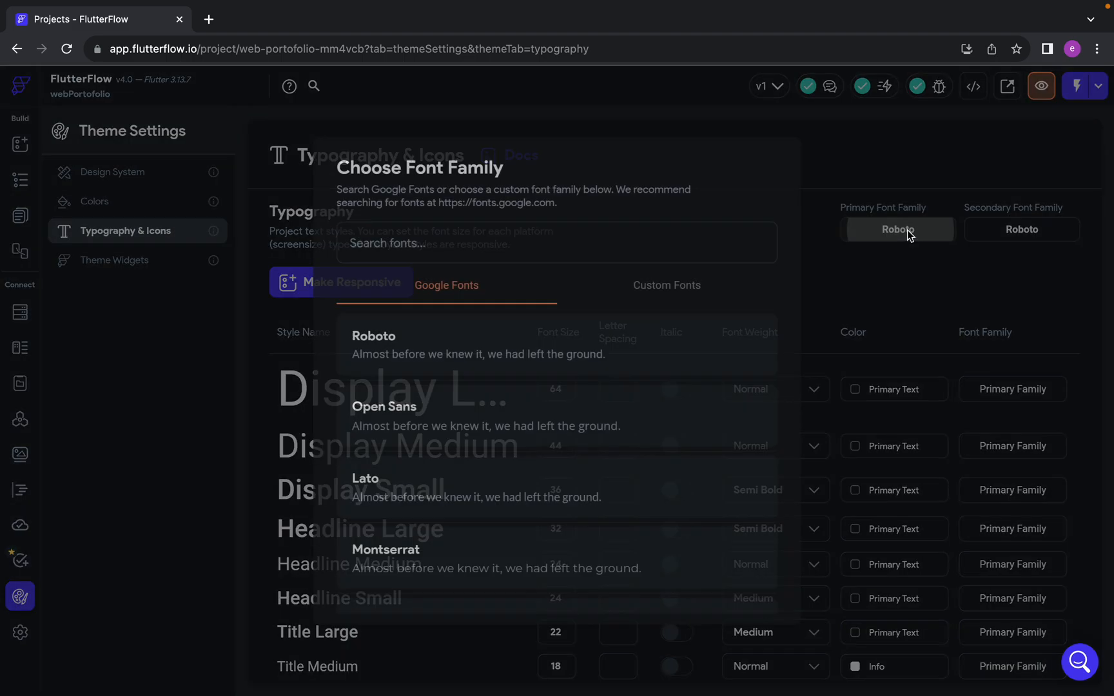
left_click(494, 243)
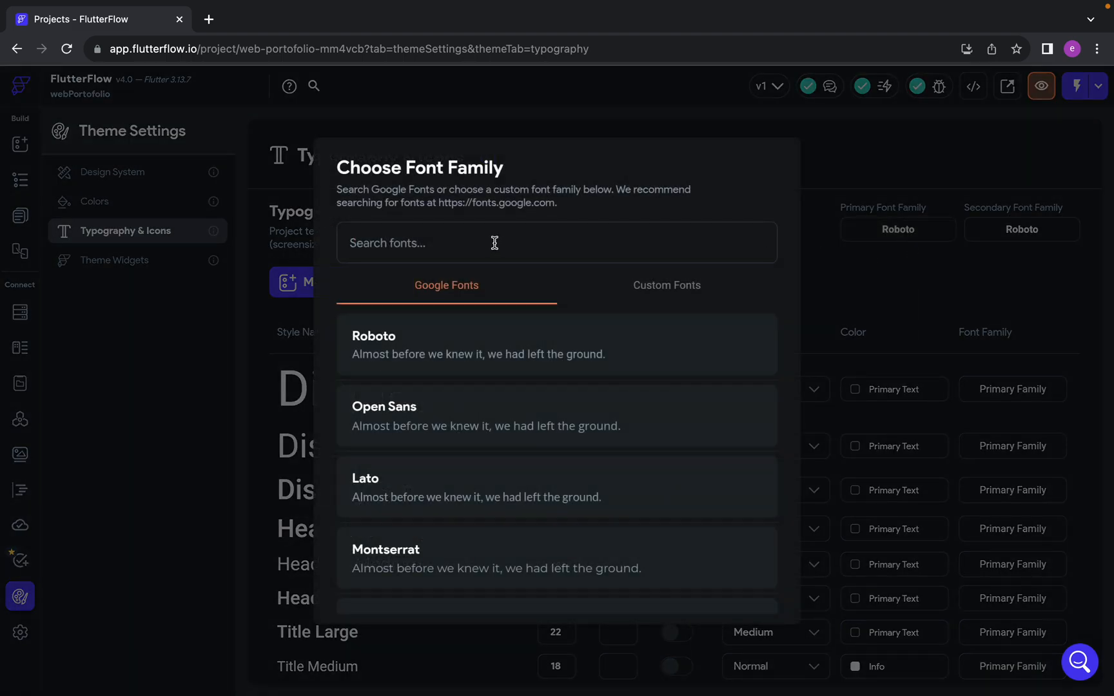
type("heebo")
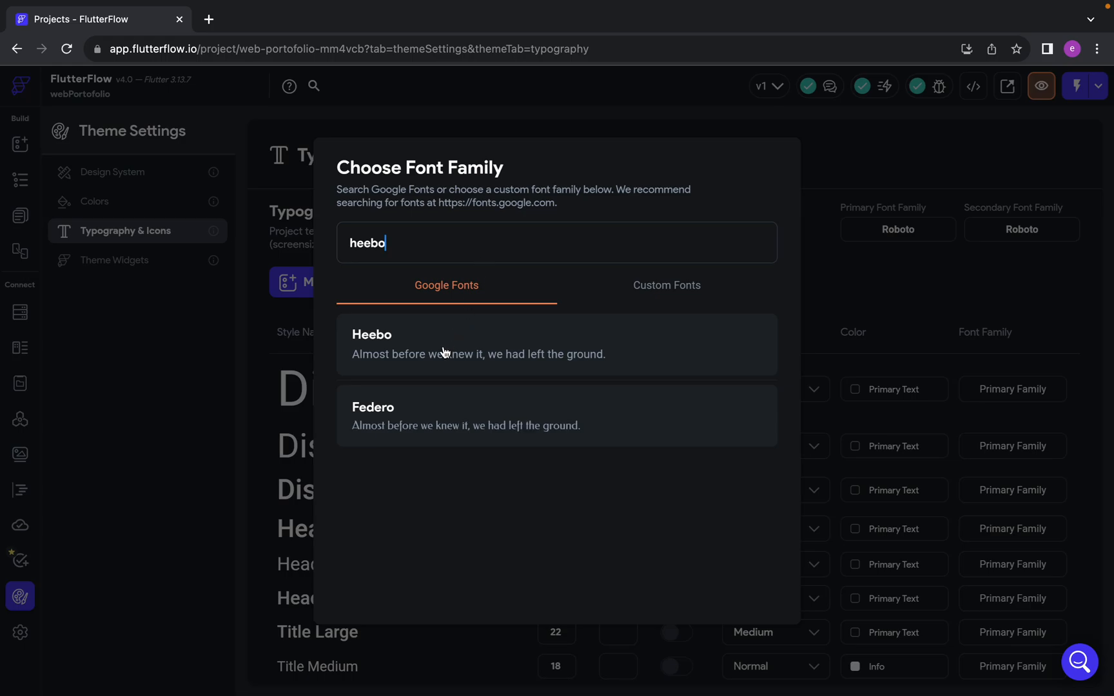
left_click(444, 352)
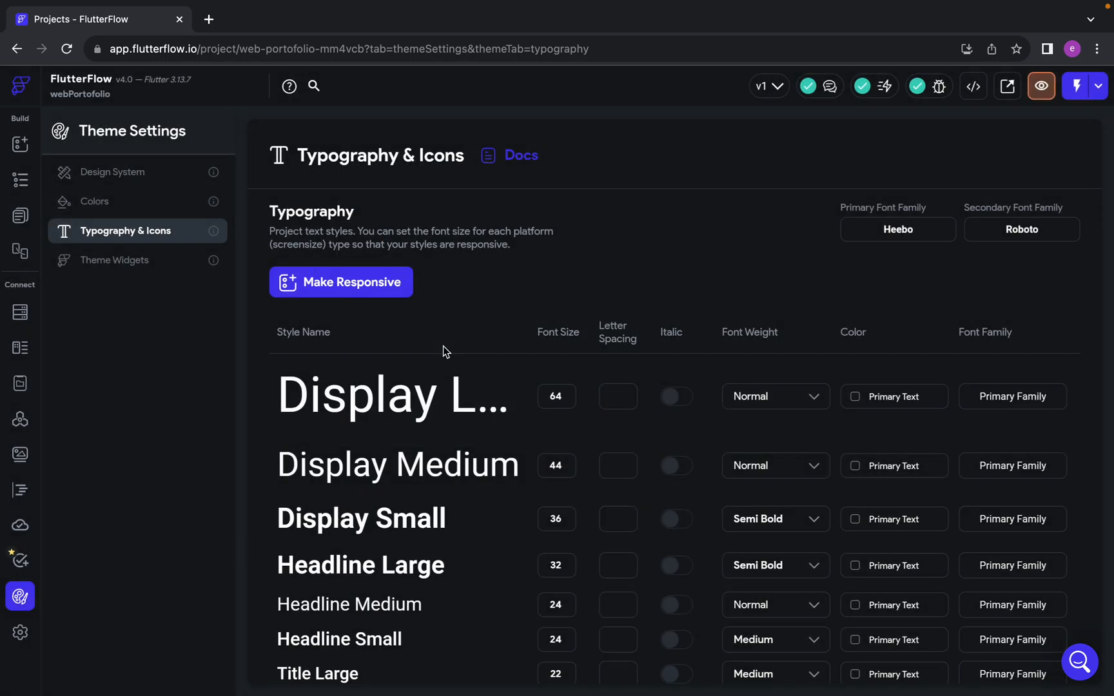
Set the secondary font family to Heebo and select the Column in the HomePage's widget tree
left_click(1006, 230)
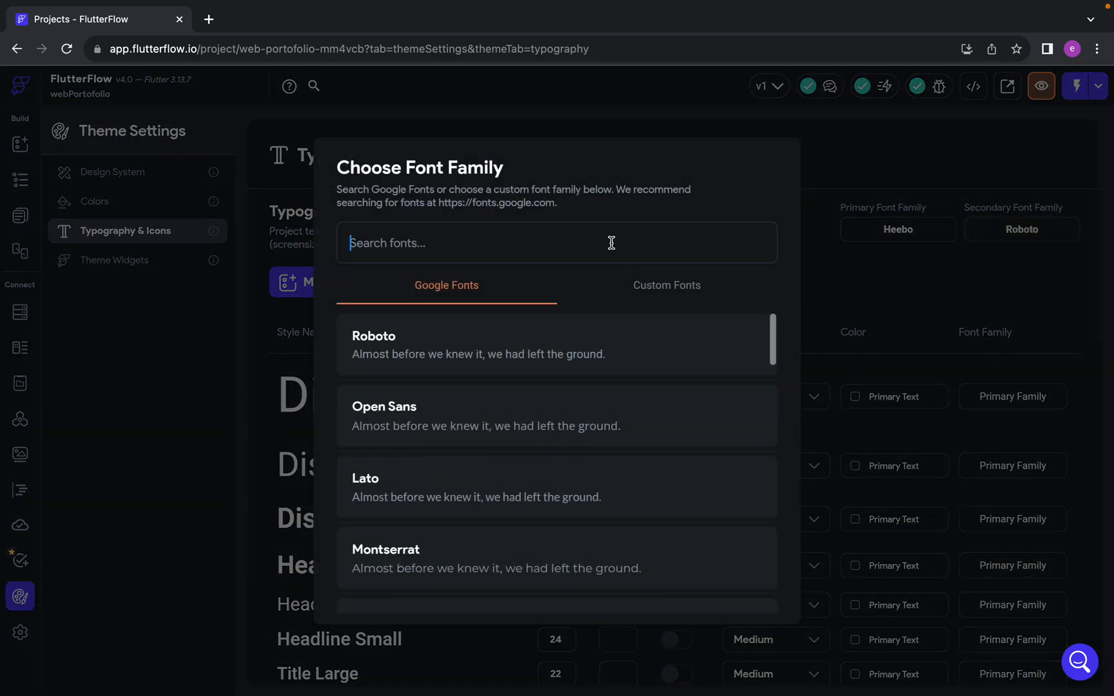
type("heeebo")
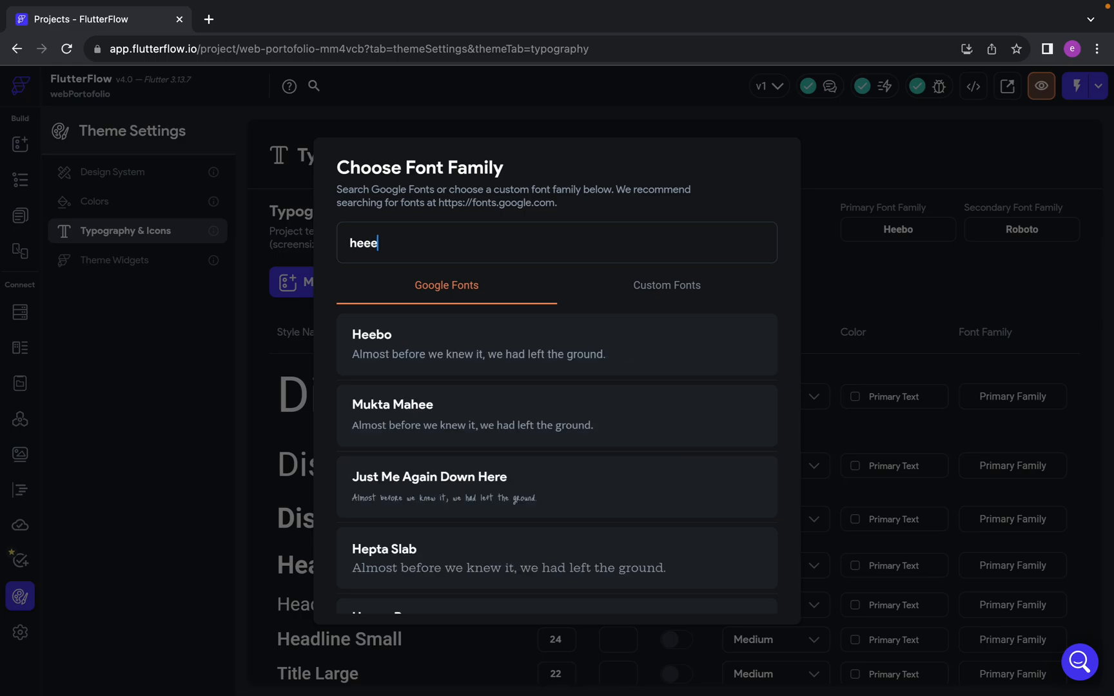
left_click(515, 347)
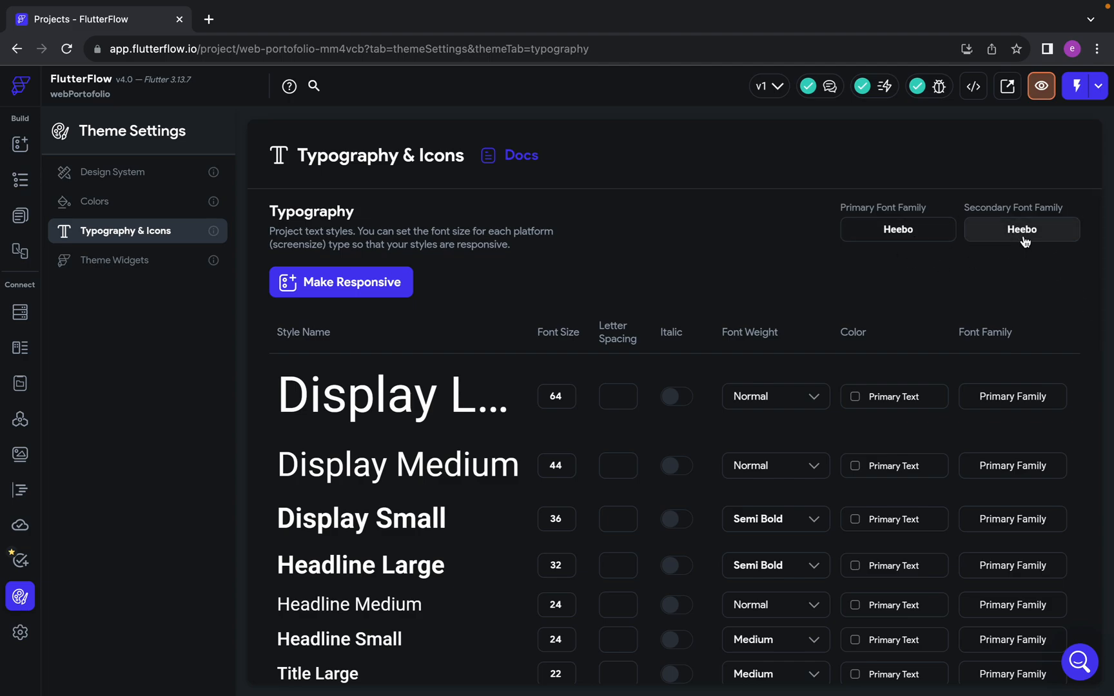
left_click(20, 179)
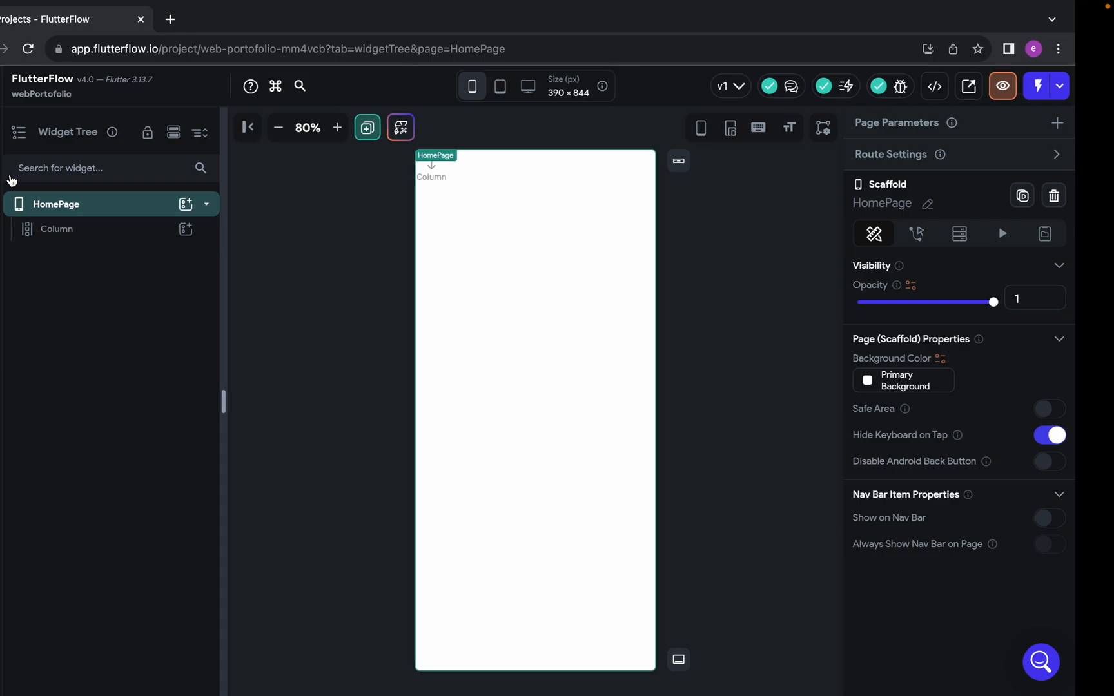
left_click(187, 242)
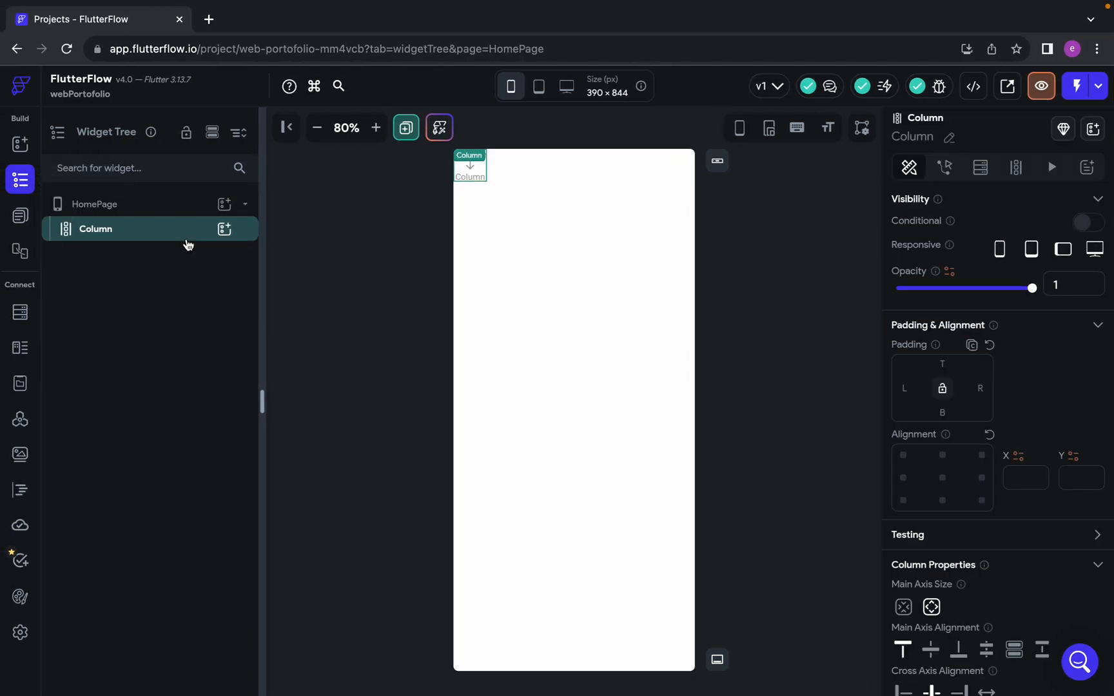
key("ctrl+Right")
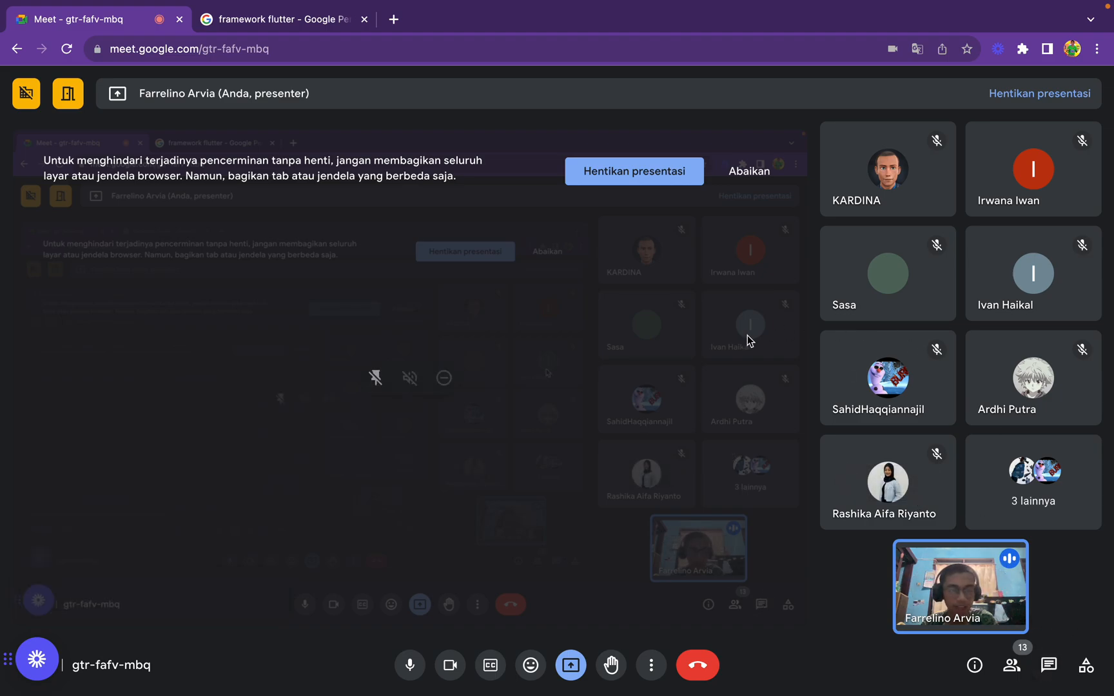
key("ctrl+Left")
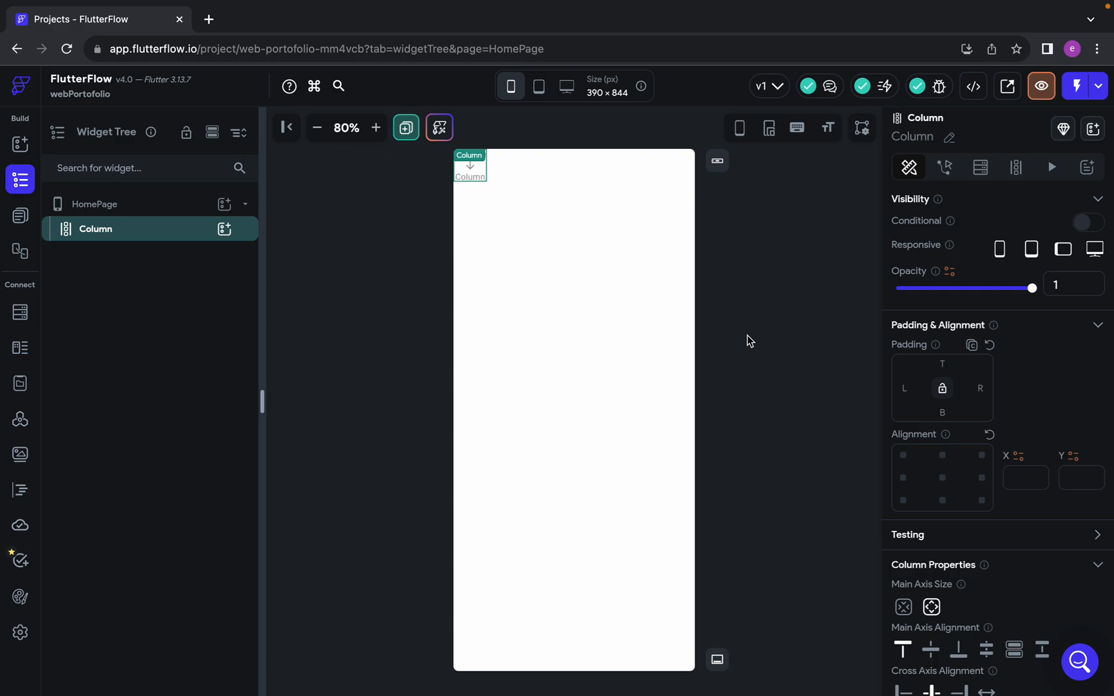
key("ctrl+Right")
key("ctrl+Left")
left_click(547, 480)
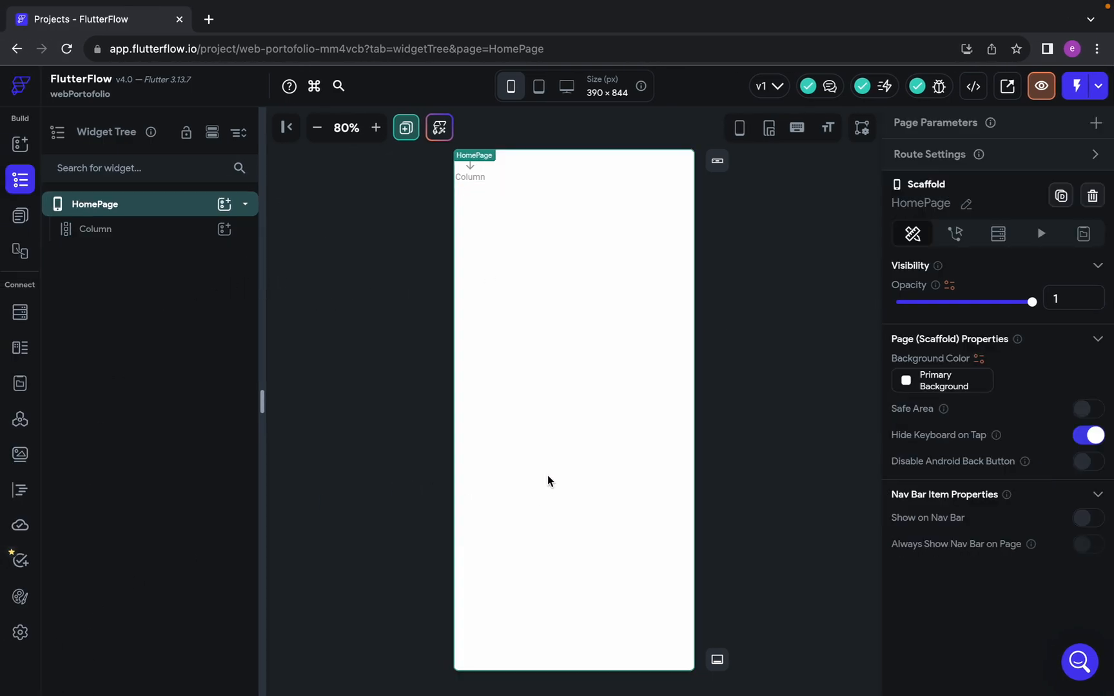
left_click(121, 230)
key("ctrl+Right")
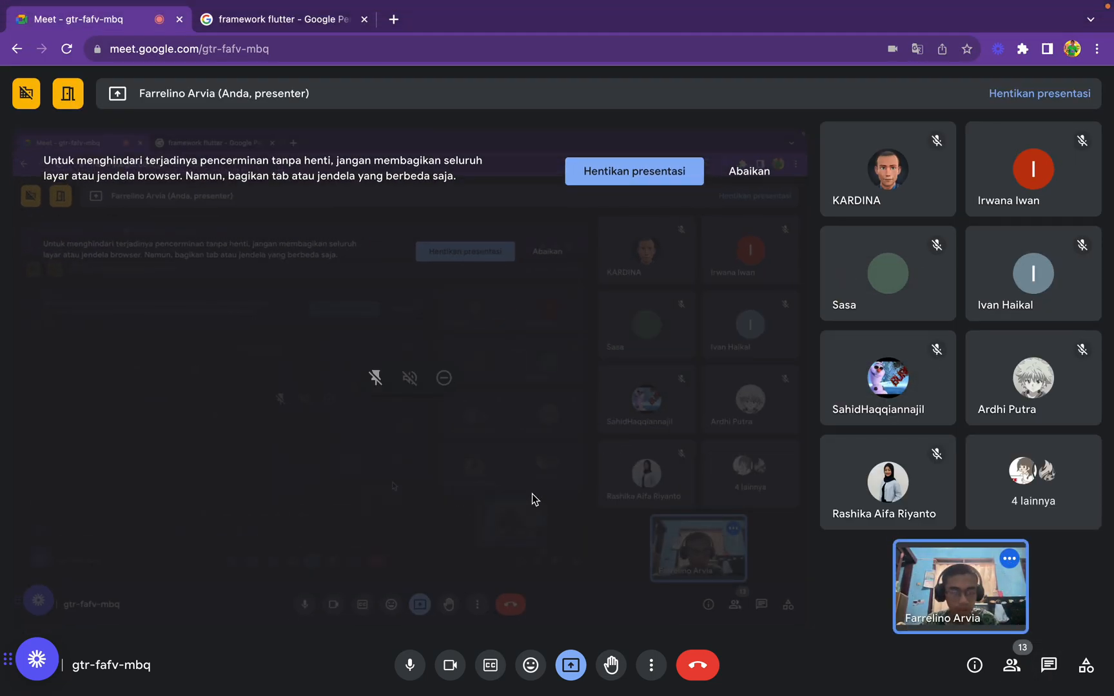
key("ctrl+Left")
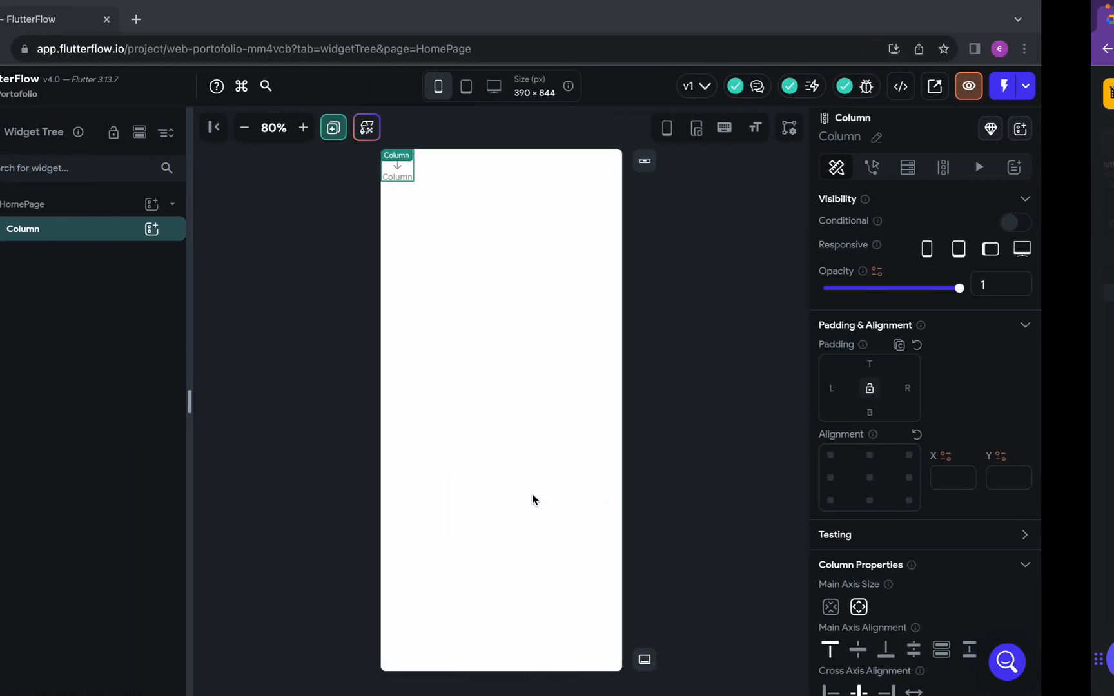
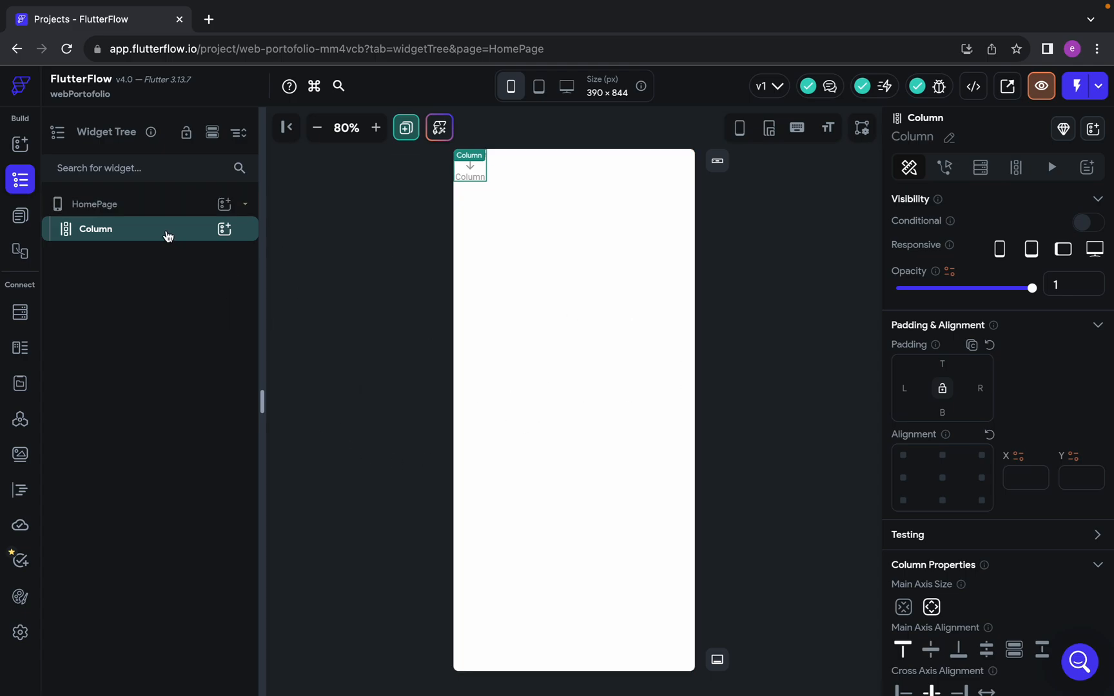
Review the Column's scrolling property, examine the top of the Home - Mobile frame in Figma, and return to FlutterFlow
scroll(952, 505, "down", 4)
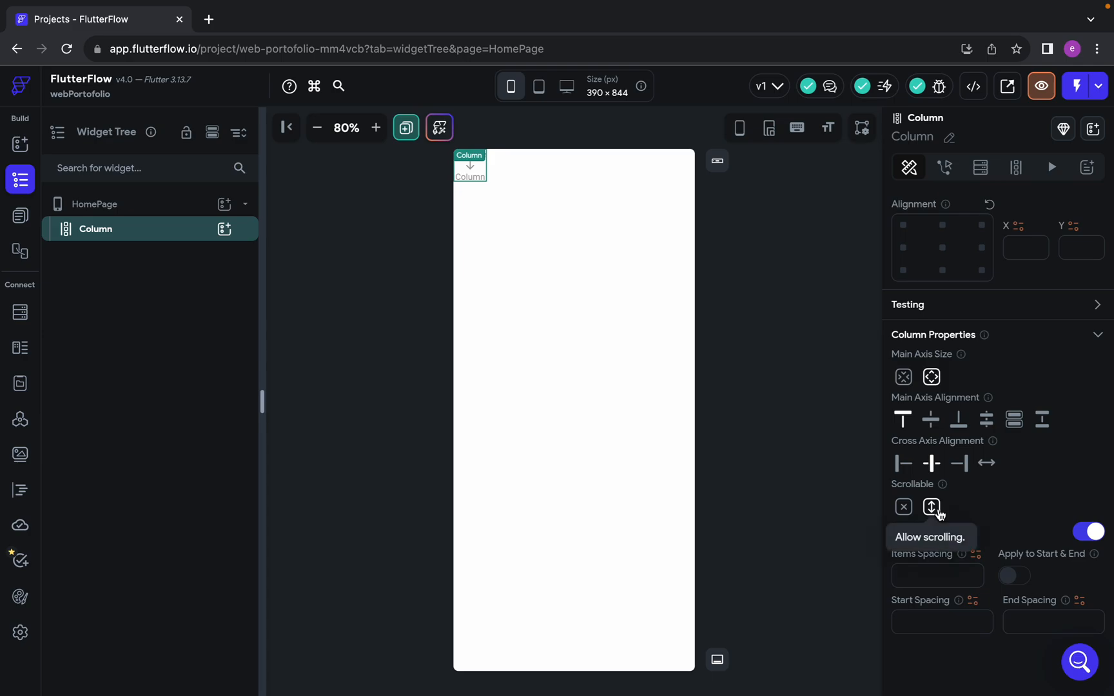
key("ctrl+Left")
scroll(604, 406, "up", 5)
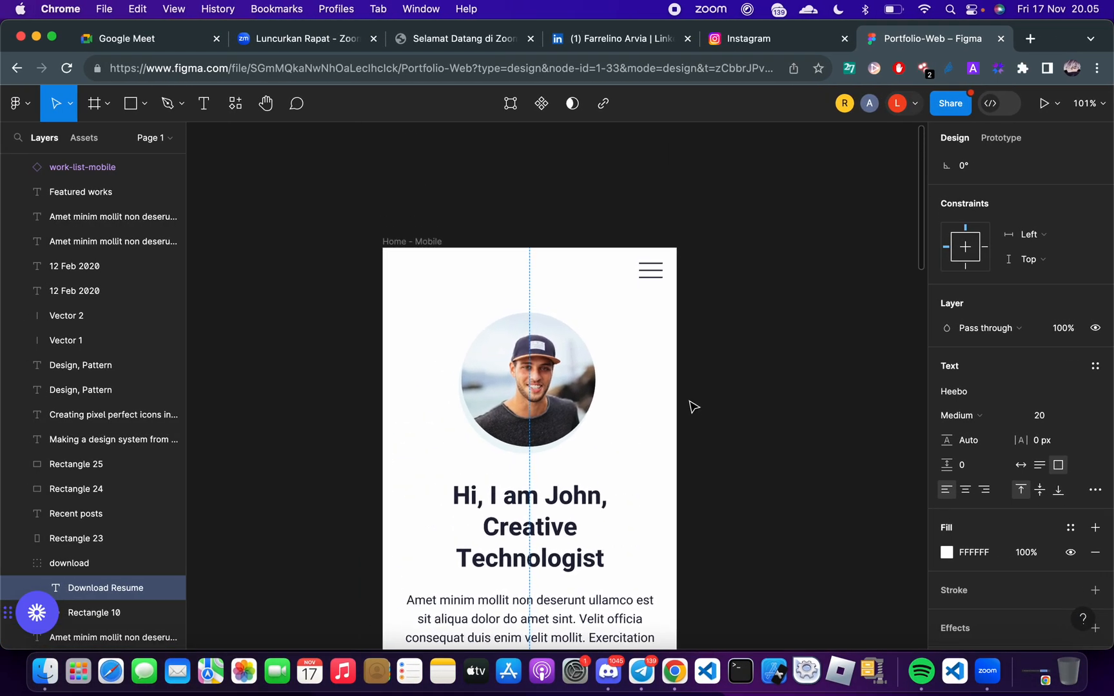
left_click(699, 406)
scroll(700, 407, "down", 2)
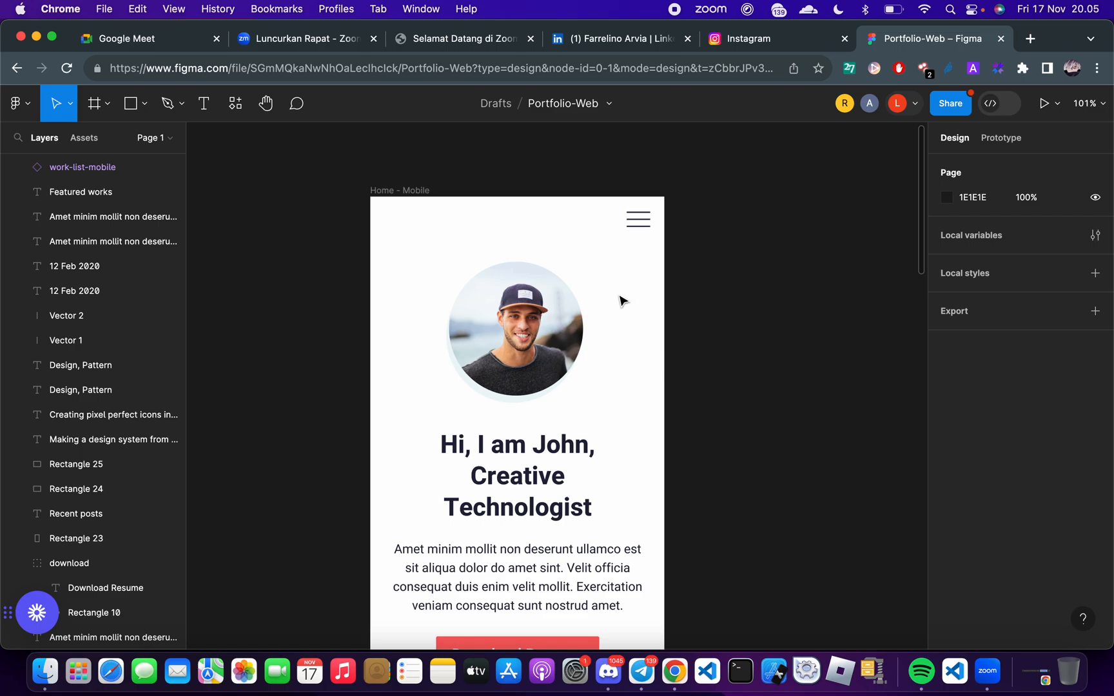
left_click(599, 227)
left_click(606, 259)
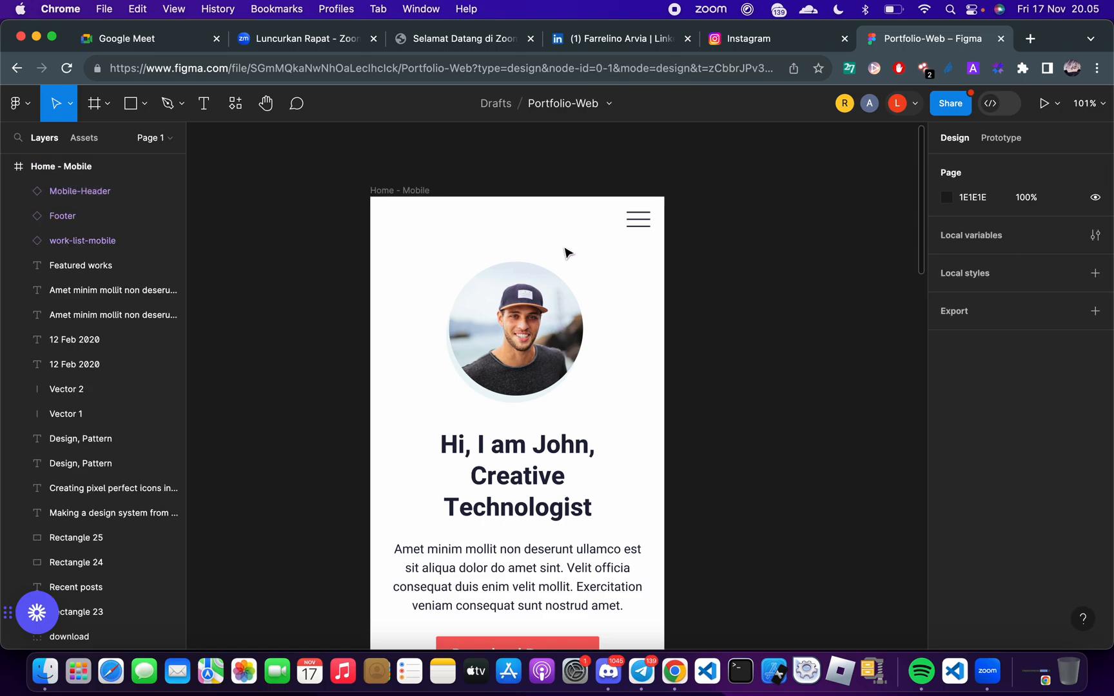
key("ctrl+Right")
key("ctrl+Left")
key("ctrl+Right")
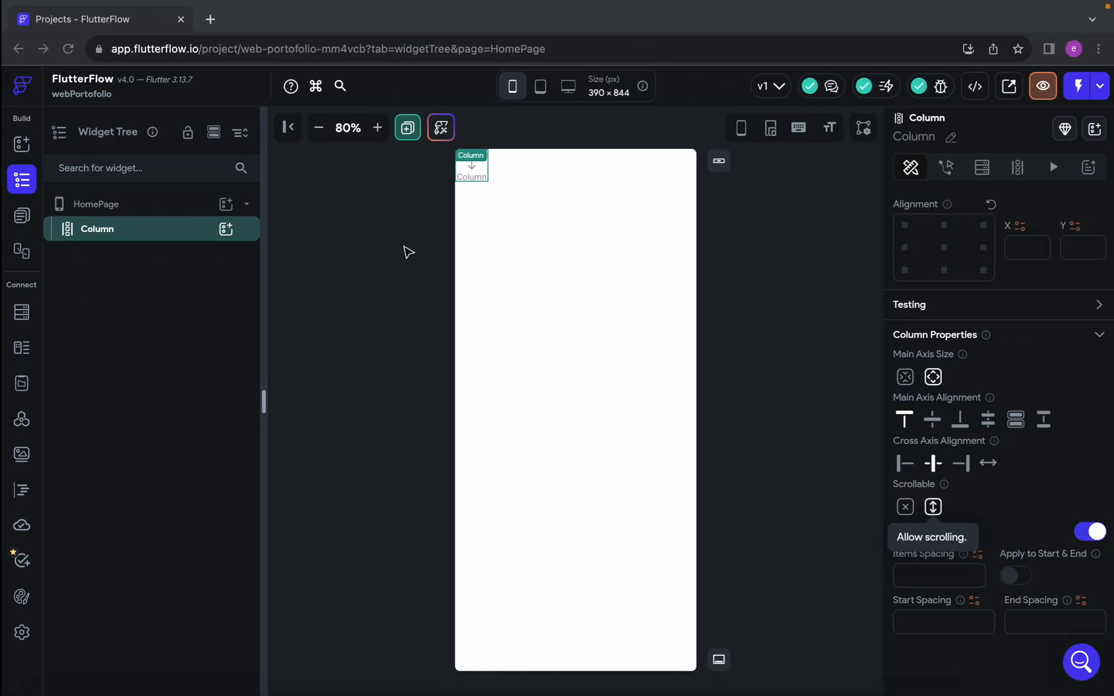
Insert a nested Column inside the HomePage's Column and rename the outer Column as sc
left_click(231, 235)
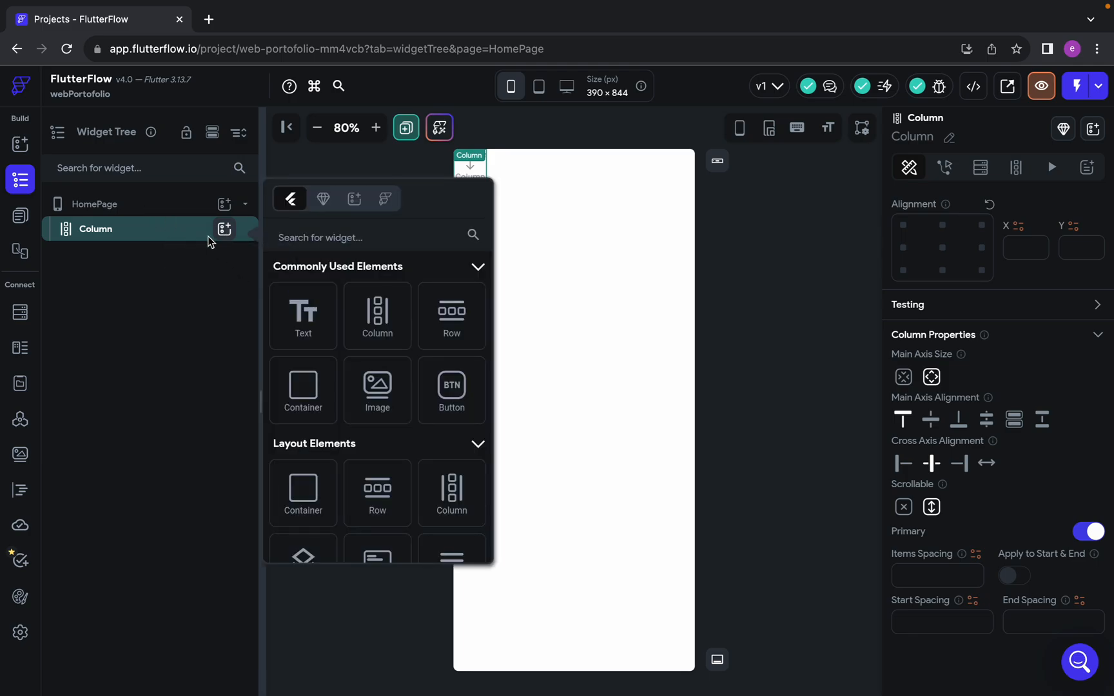
left_click(378, 316)
double_click(100, 230)
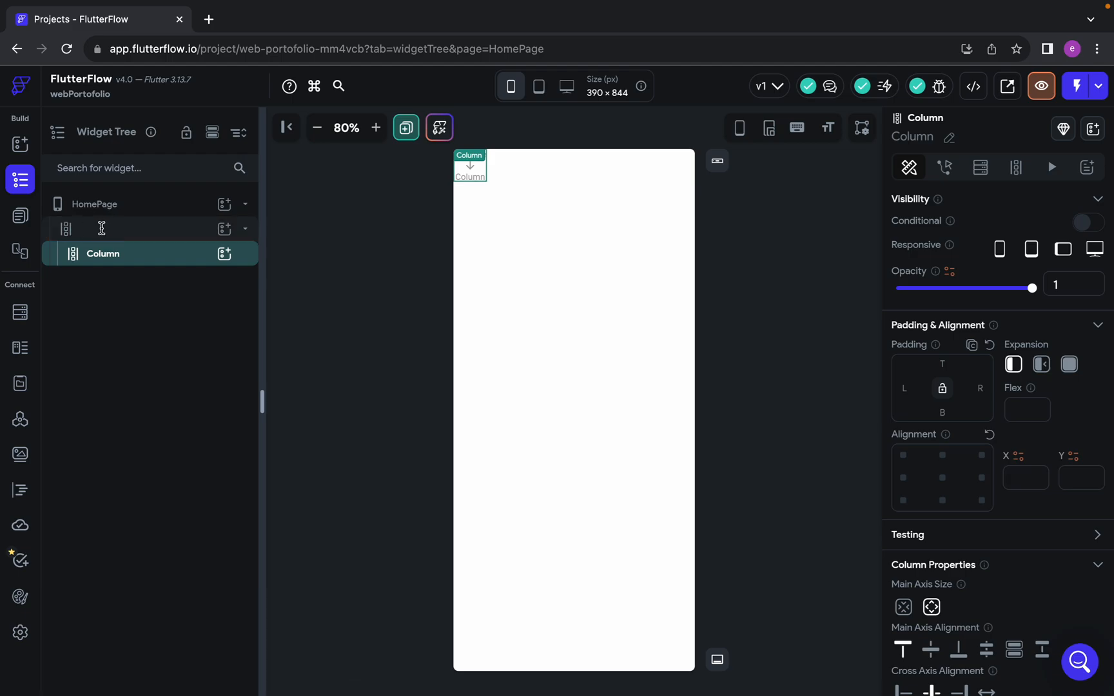
left_click(97, 256)
double_click(95, 228)
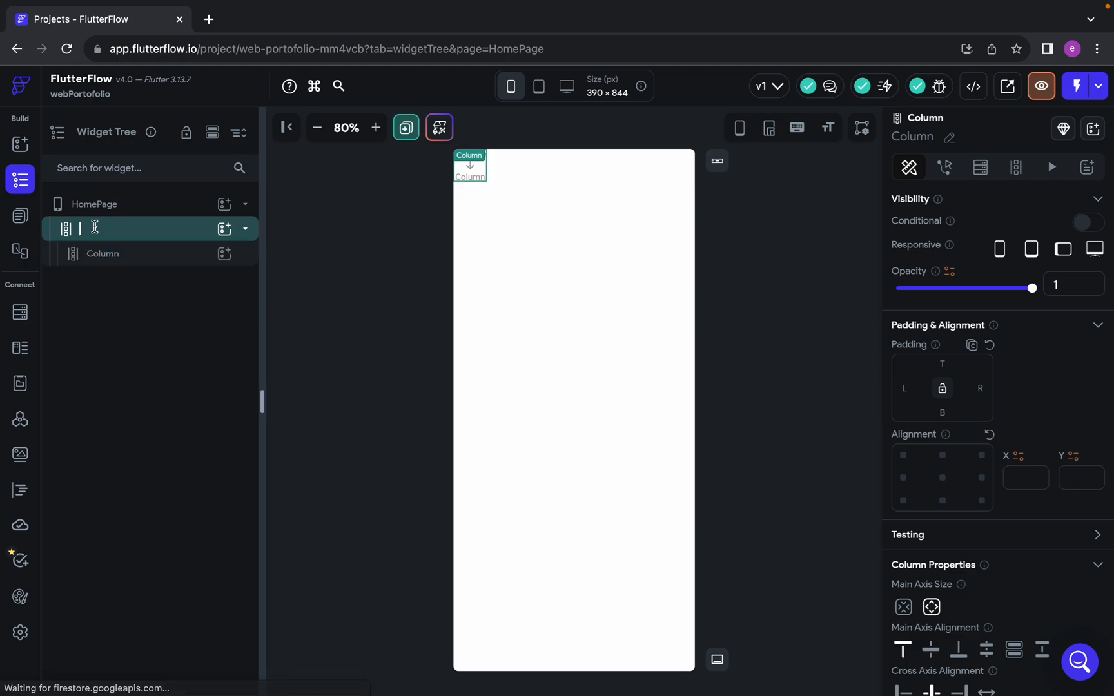
type("sc")
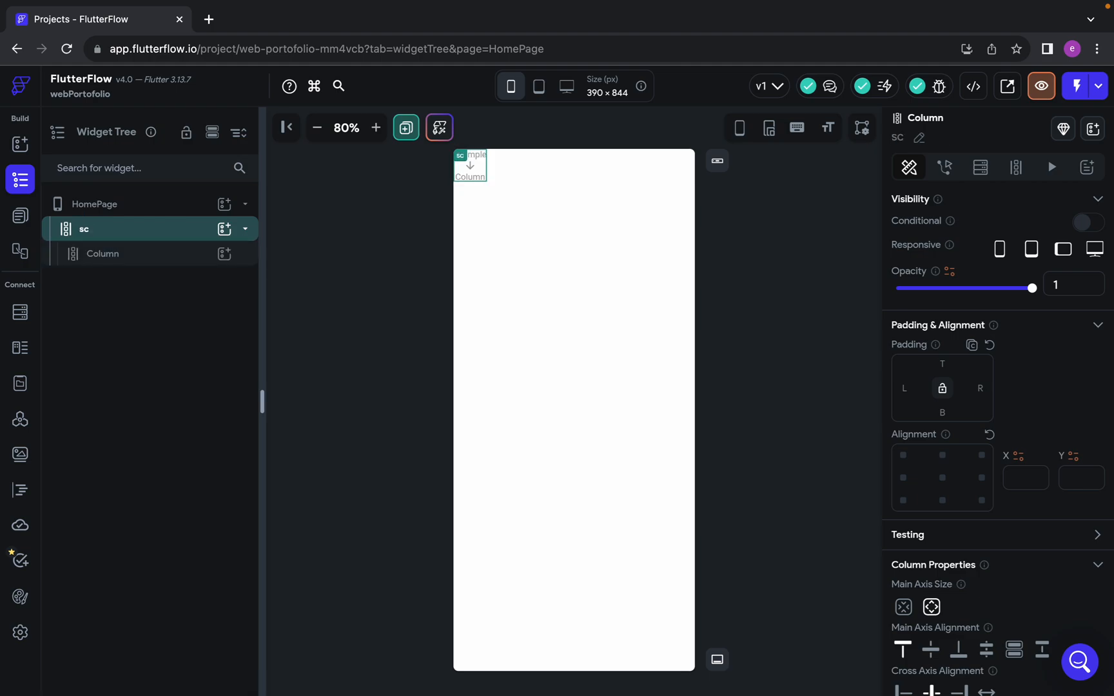
left_click(93, 229)
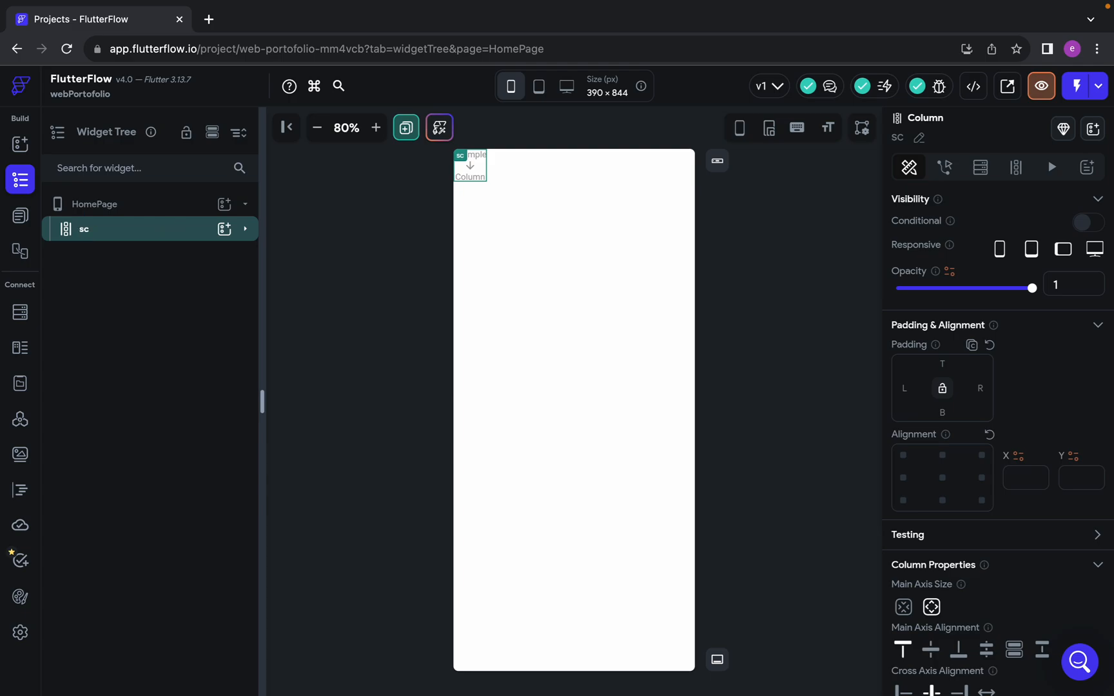
left_click(114, 237)
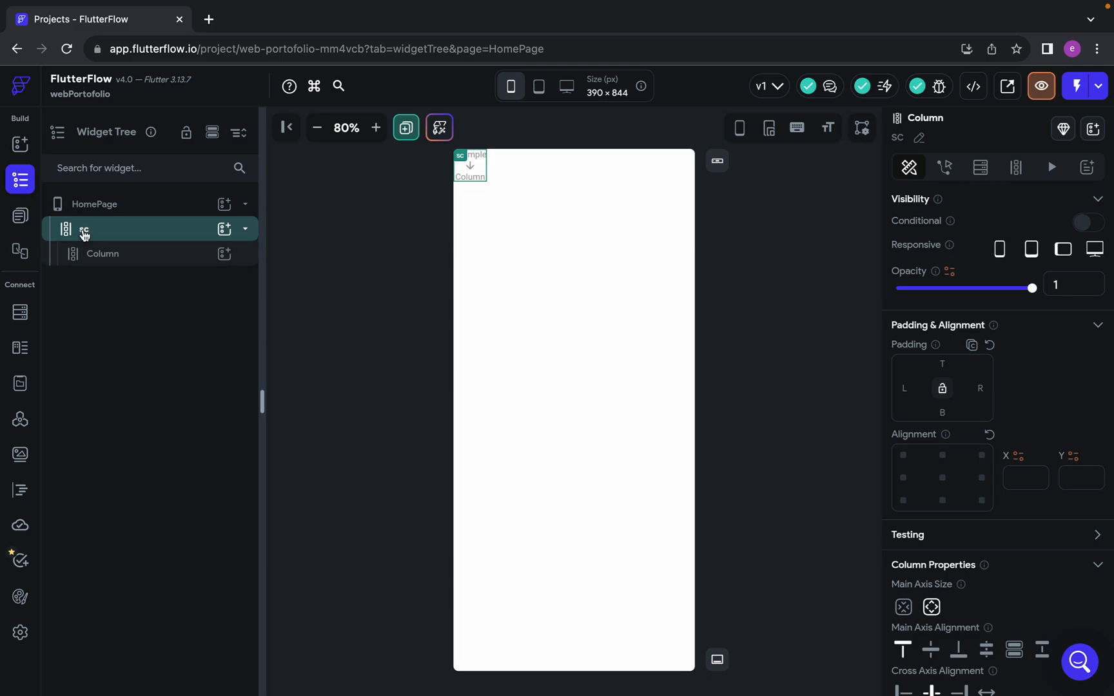
Rename the outer Column as pa and change its name back to sc
left_click(84, 235)
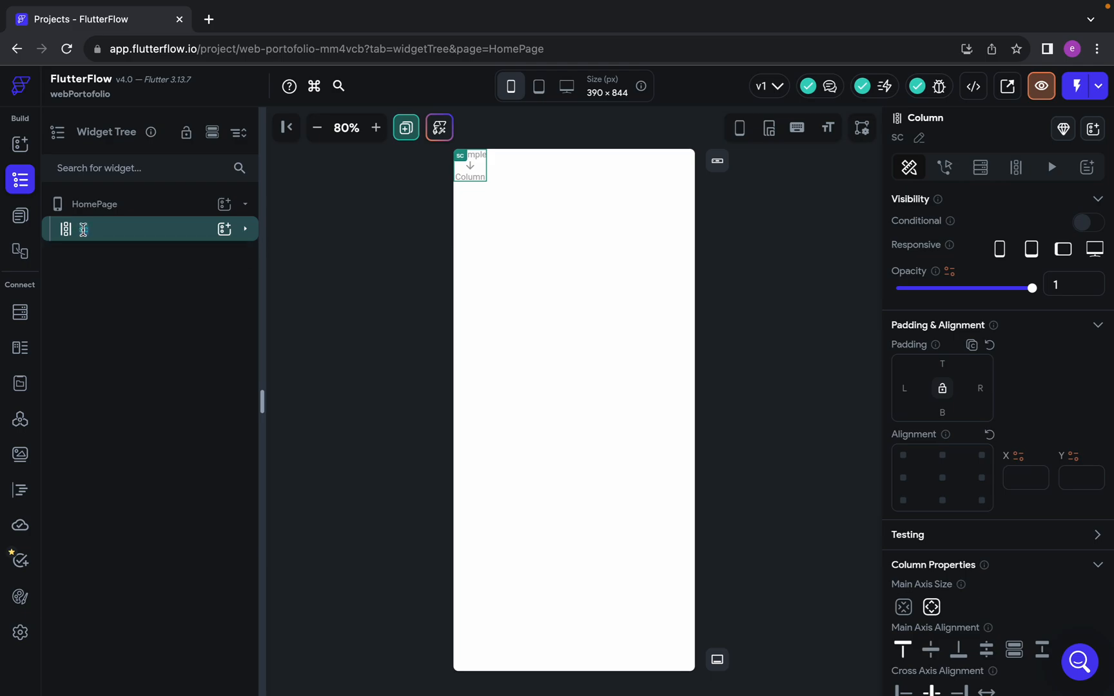
type("a")
key("Return")
left_click(111, 238)
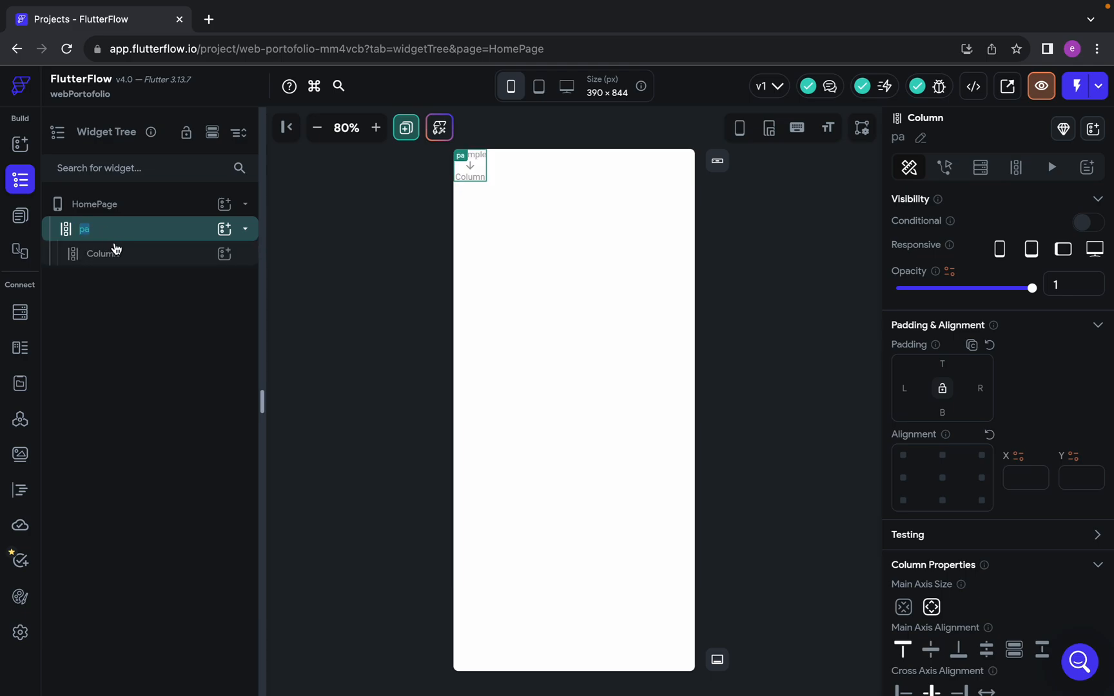
double_click(88, 229)
key("BackSpace")
type("sc")
key("Return")
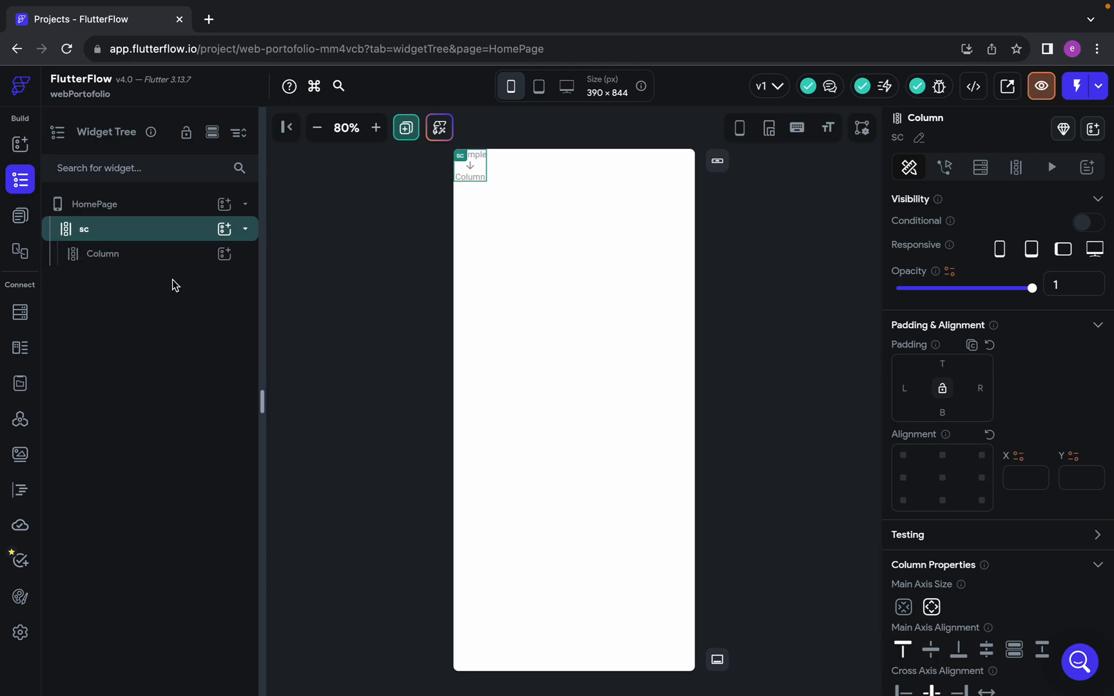
Select the nested Column inside the sc column in the widget tree
right_click(140, 235)
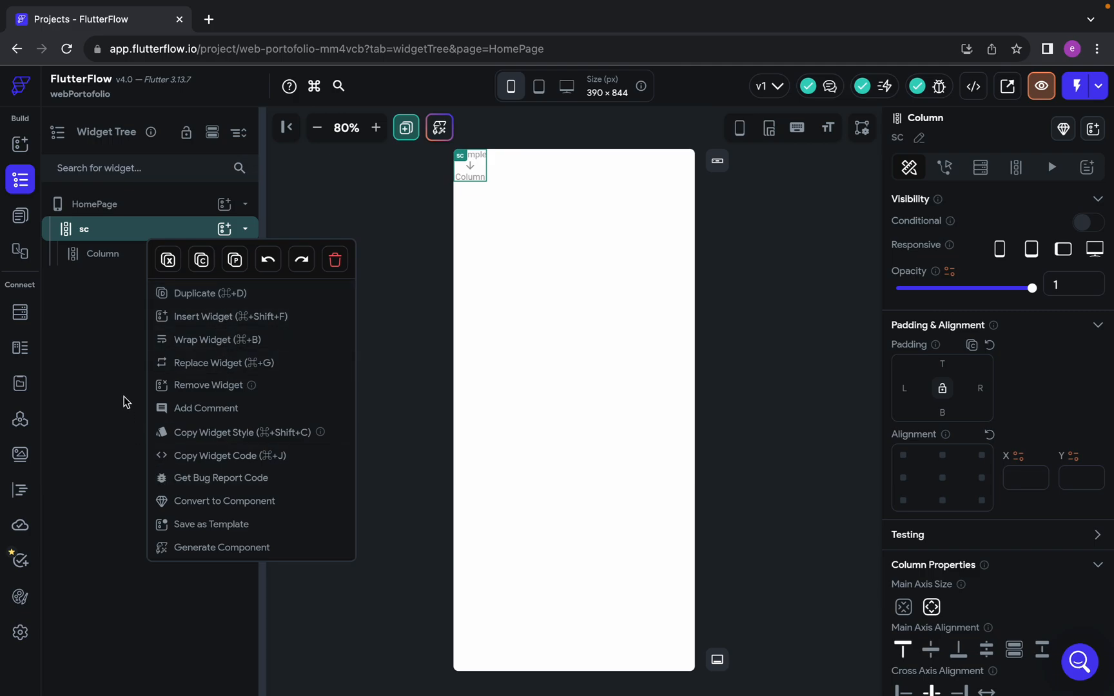
left_click(113, 278)
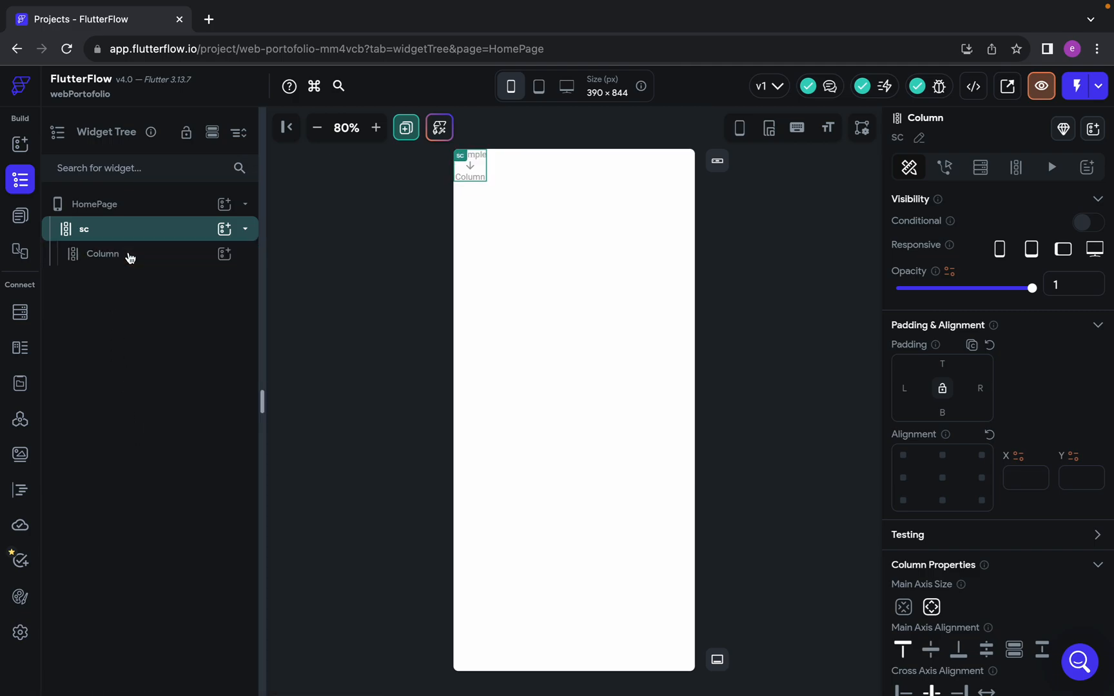
left_click(129, 258)
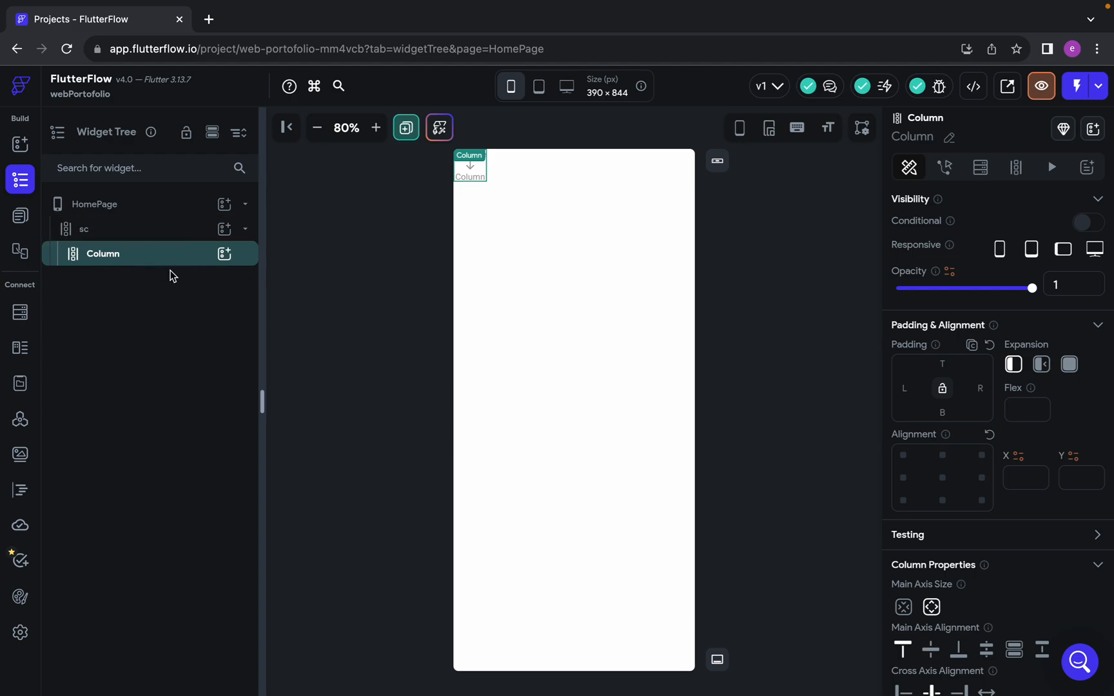
Switch to the Figma design and examine the Mobile-Header frame's layout and size above the profile photo
key("ctrl+Left")
scroll(642, 346, "down", 3)
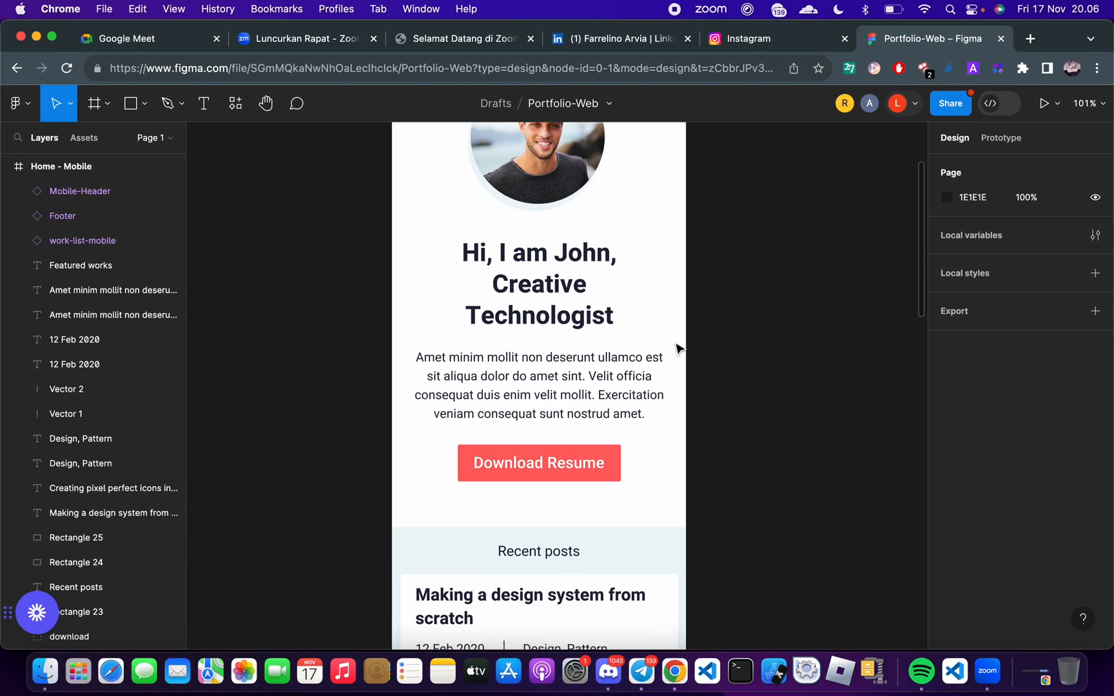
scroll(581, 414, "up", 5)
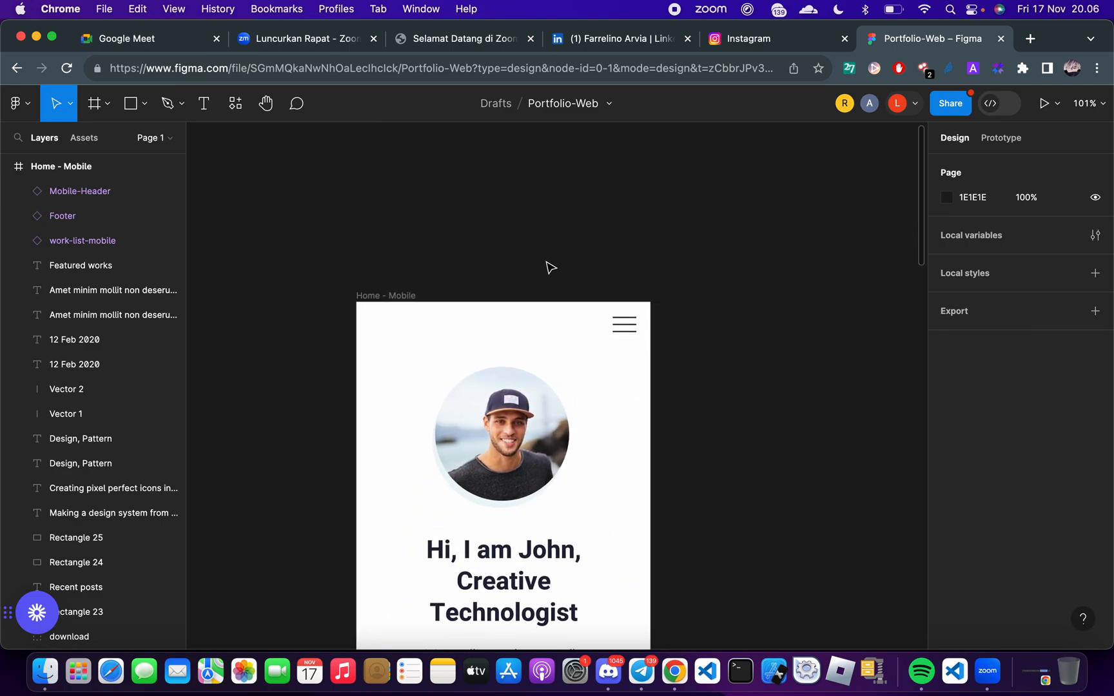
scroll(547, 266, "up", 5)
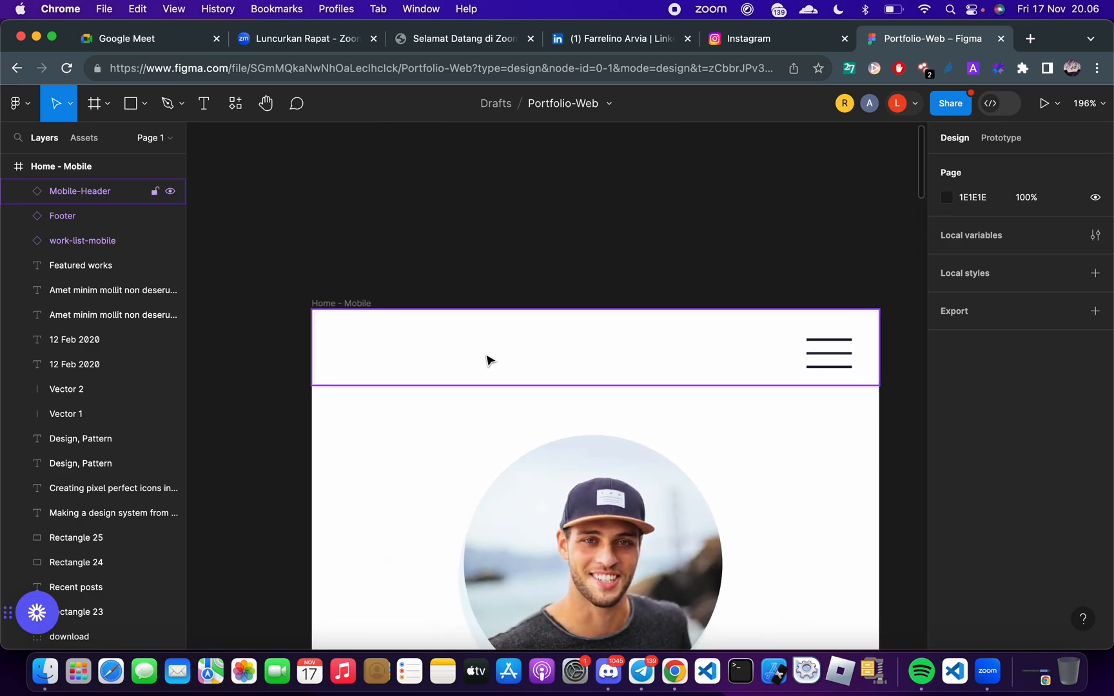
scroll(487, 360, "down", 2)
left_click(644, 324)
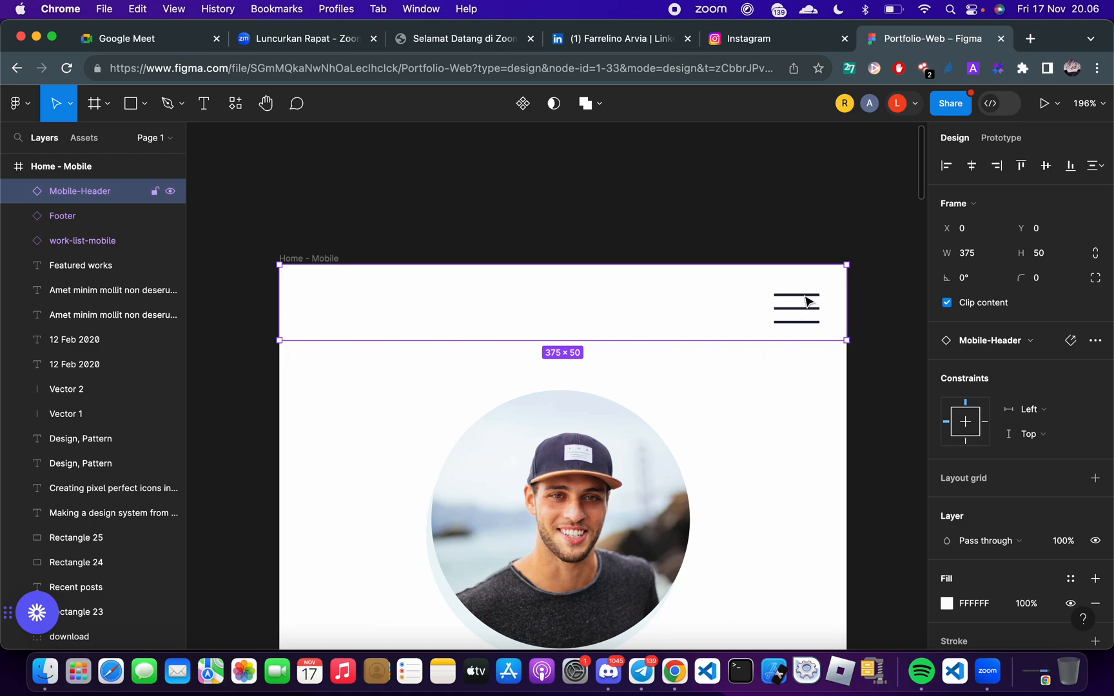
scroll(776, 223, "up", 2)
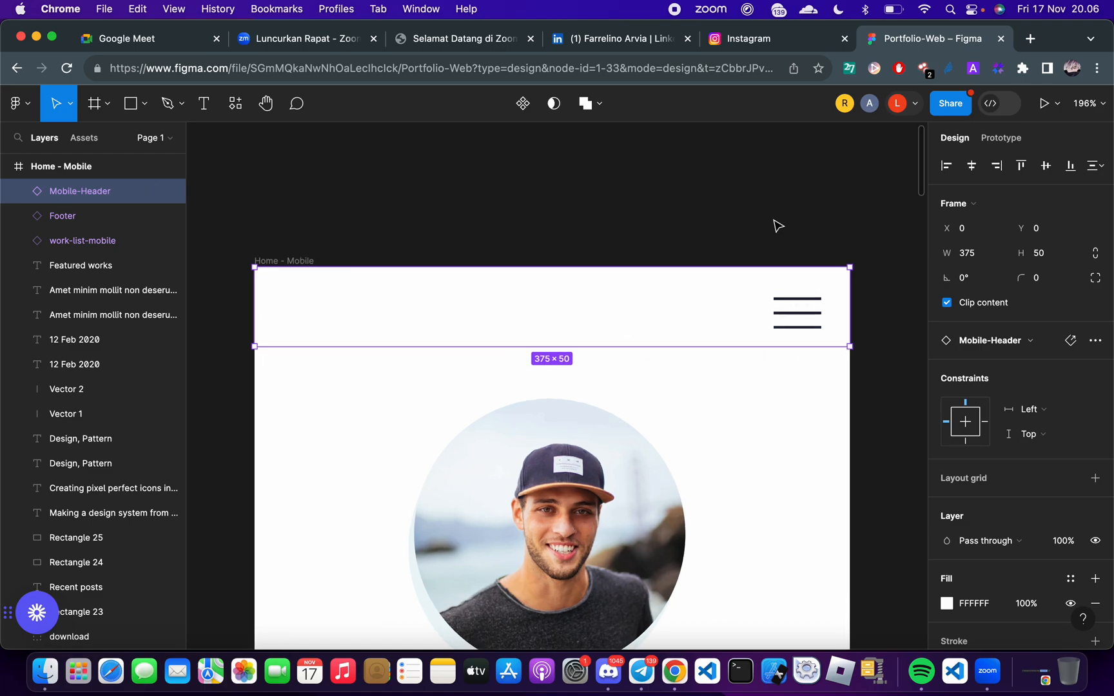
scroll(777, 224, "up", 2)
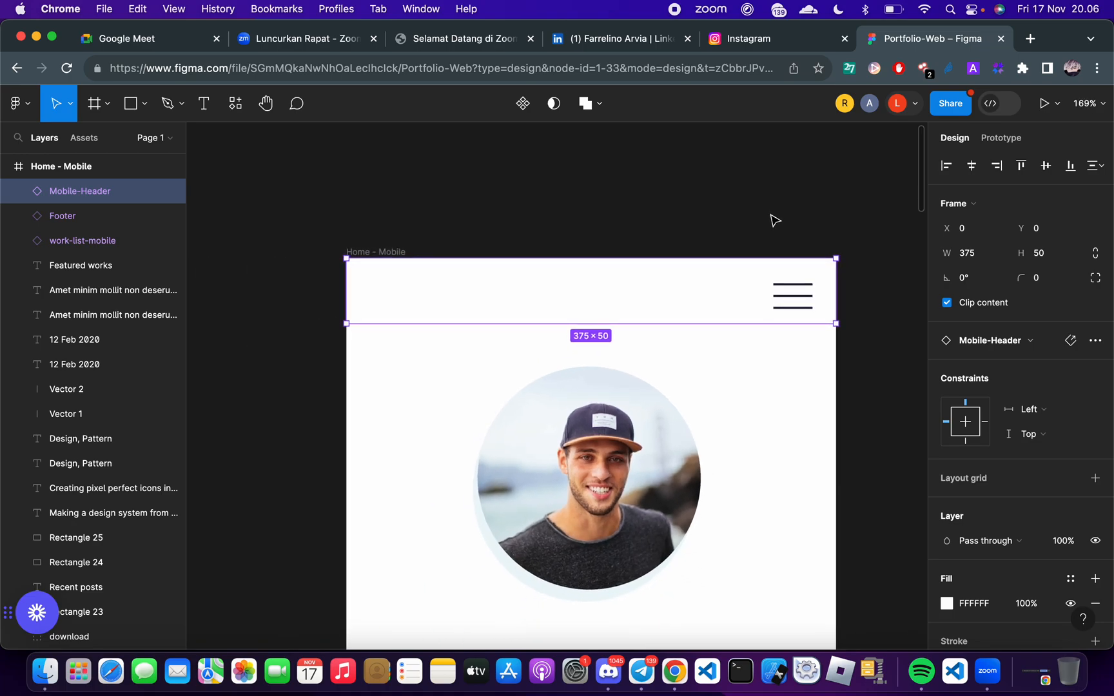
scroll(776, 221, "down", 2)
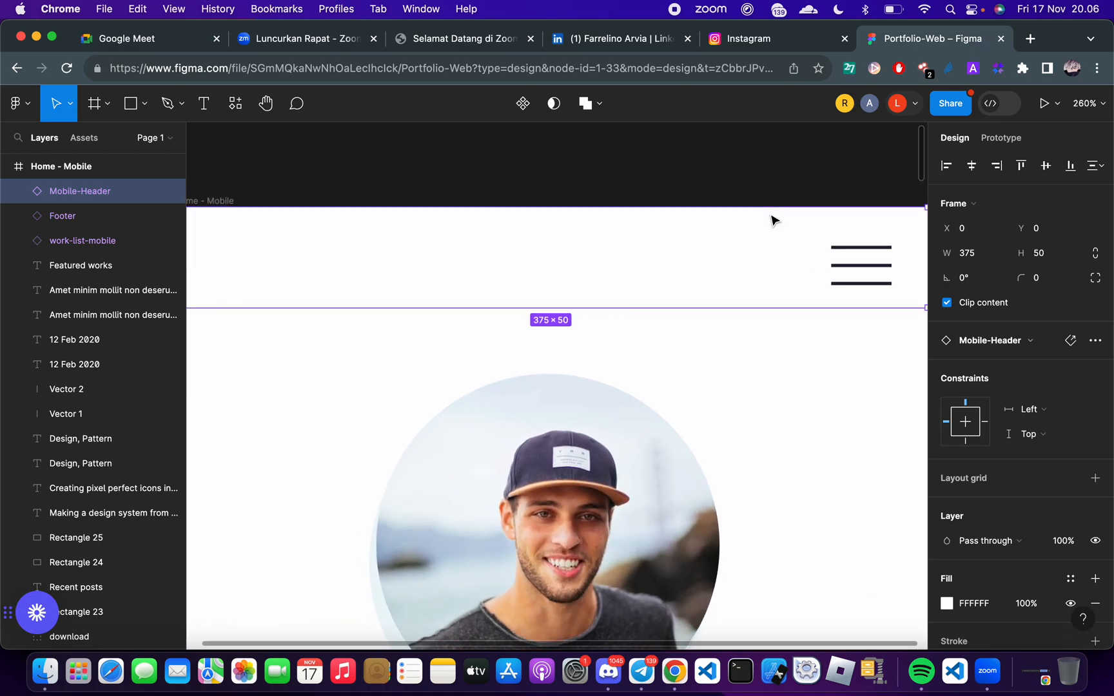
scroll(770, 214, "down", 1)
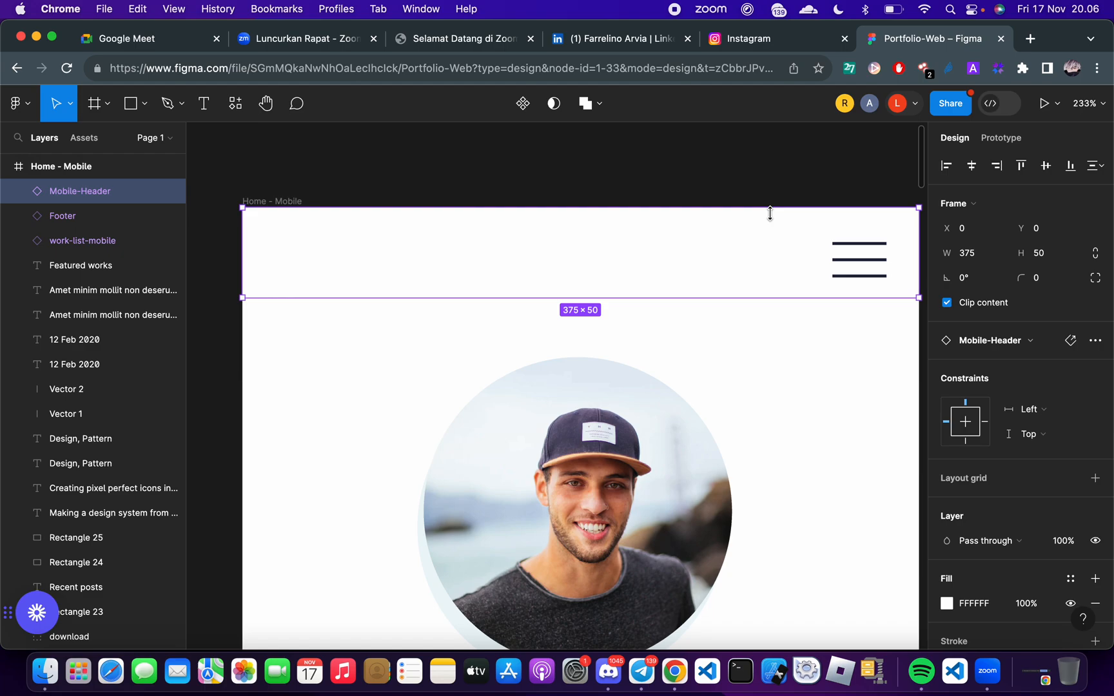
scroll(769, 213, "right", 2)
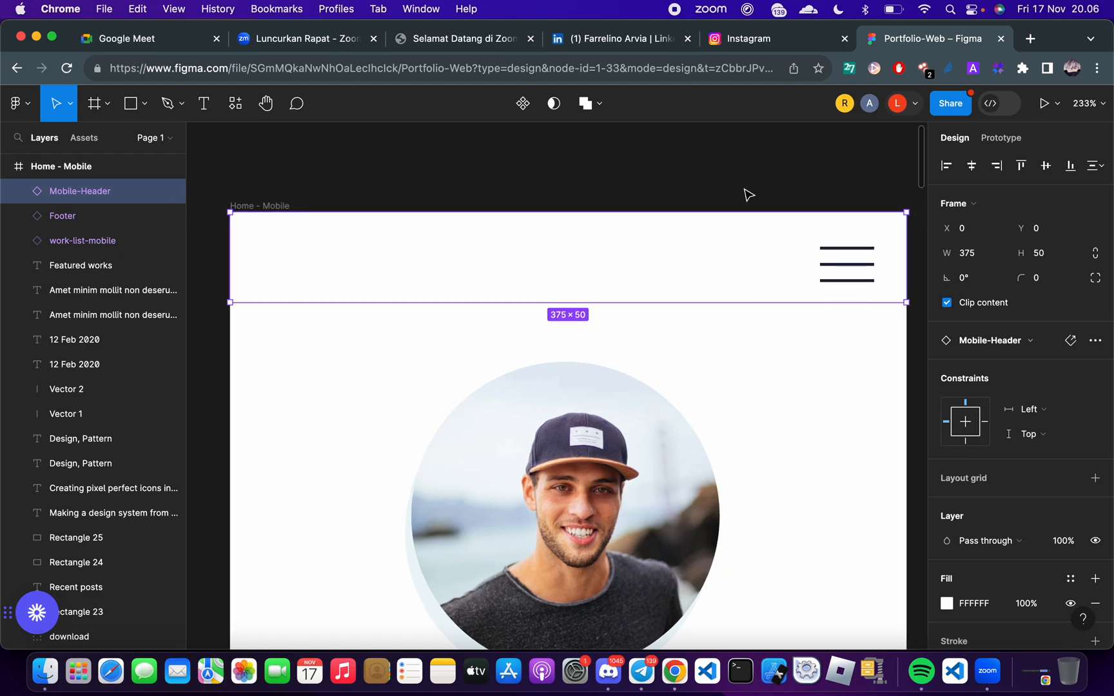
Inspect the hamburger menu group and its vector lines inside the Mobile-Header, including their stroke settings
left_click(745, 189)
double_click(857, 253)
double_click(856, 254)
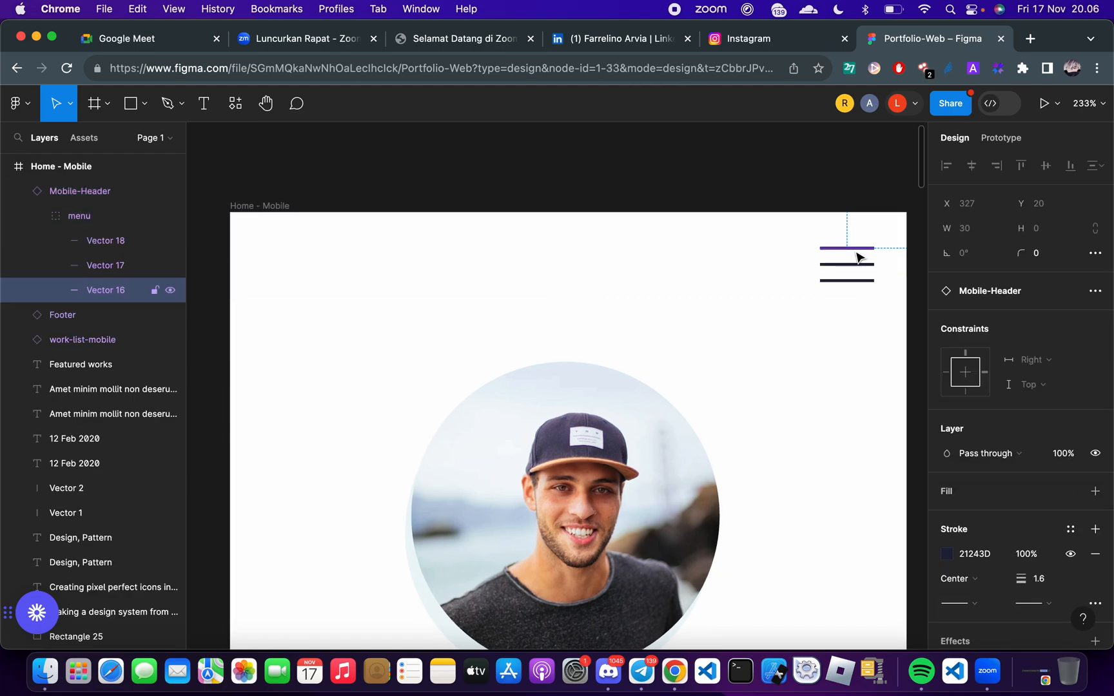
left_click(831, 288)
left_click(814, 267)
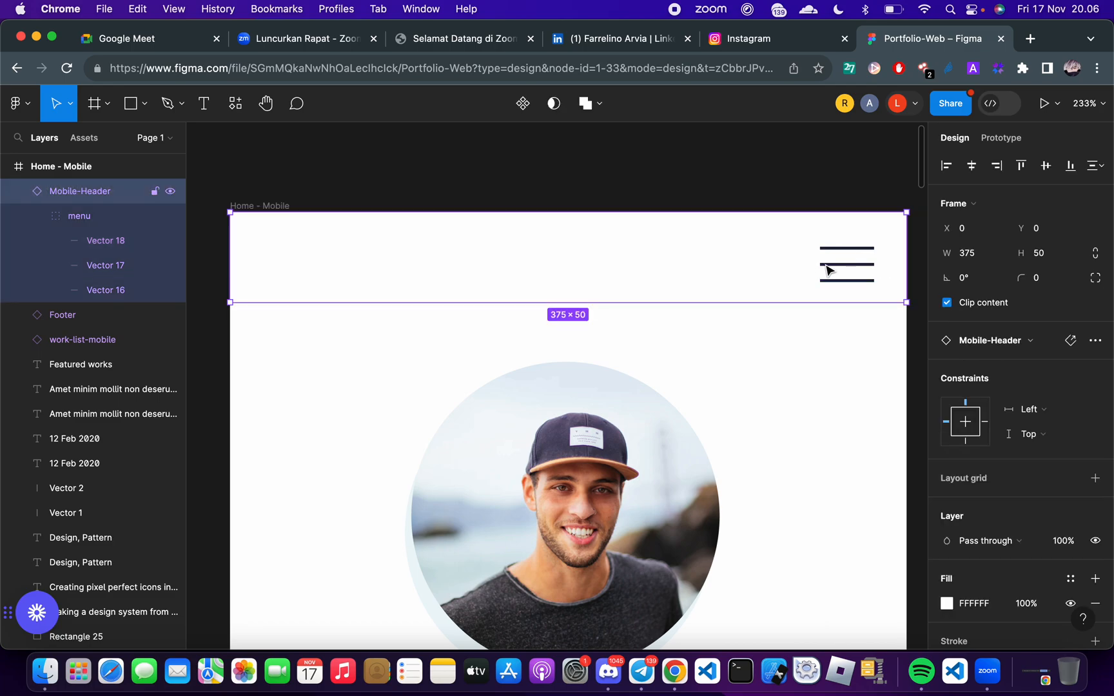
double_click(828, 270)
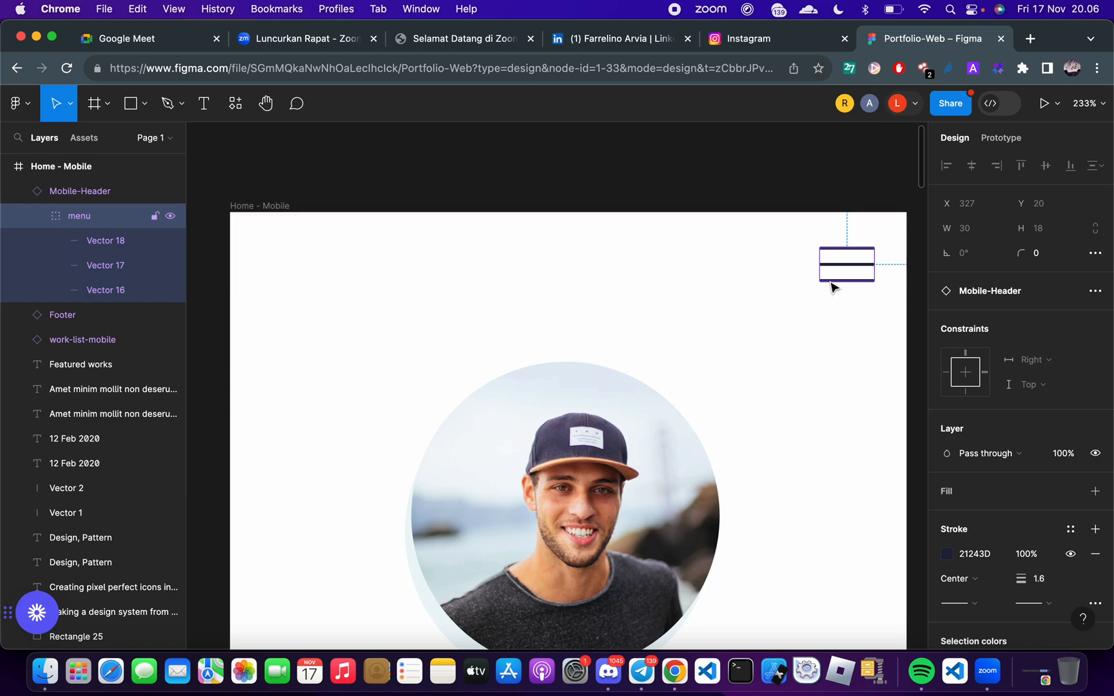
left_click(853, 304)
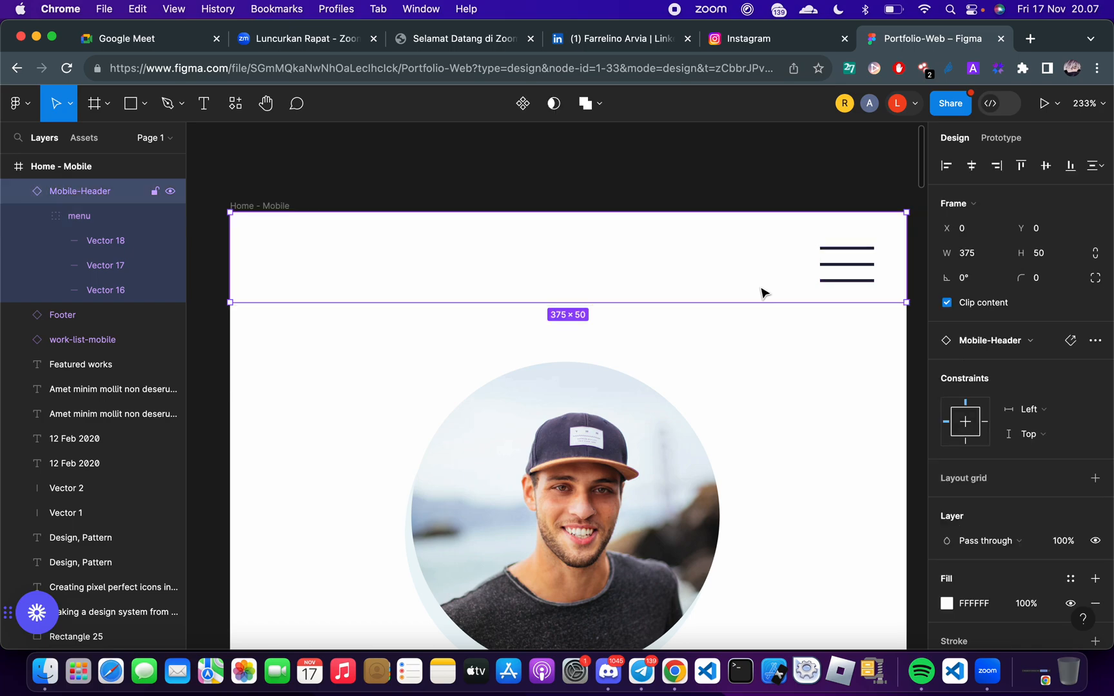
Switch to FlutterFlow and insert an Image widget inside the nested Column
key("ctrl+Right")
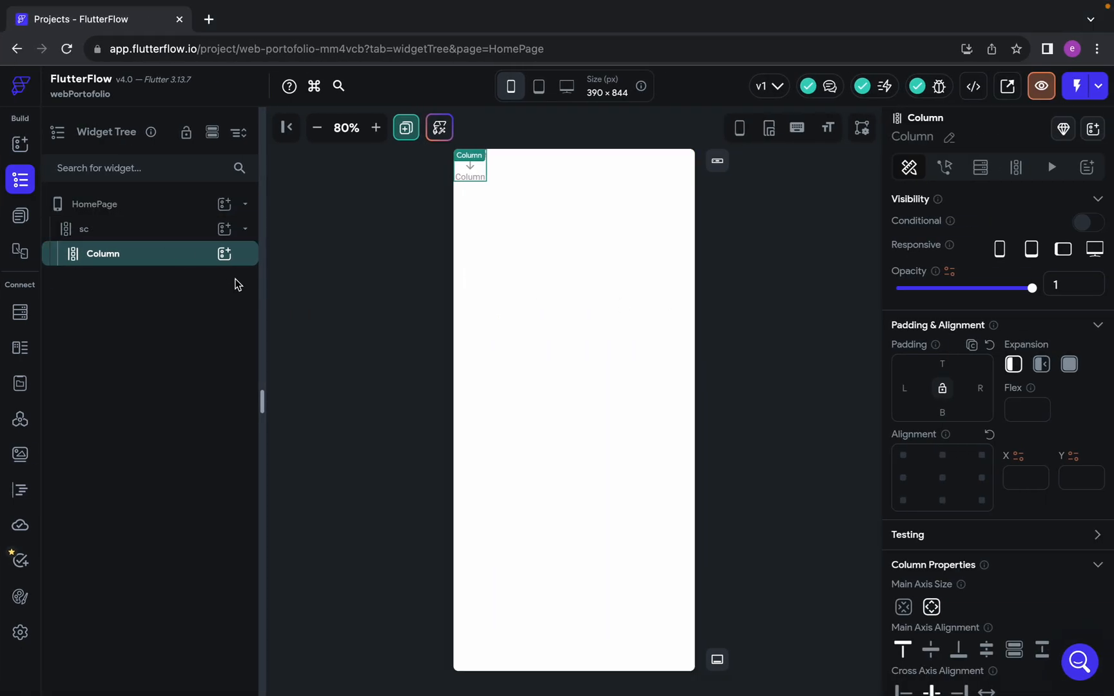
left_click(224, 255)
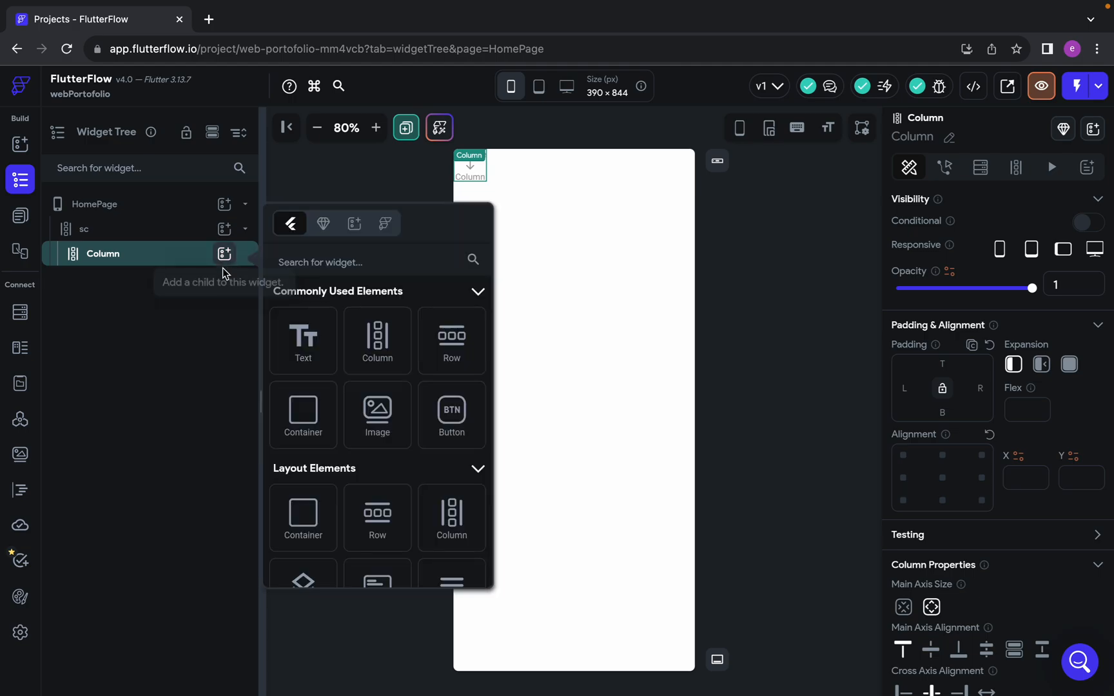
left_click(376, 421)
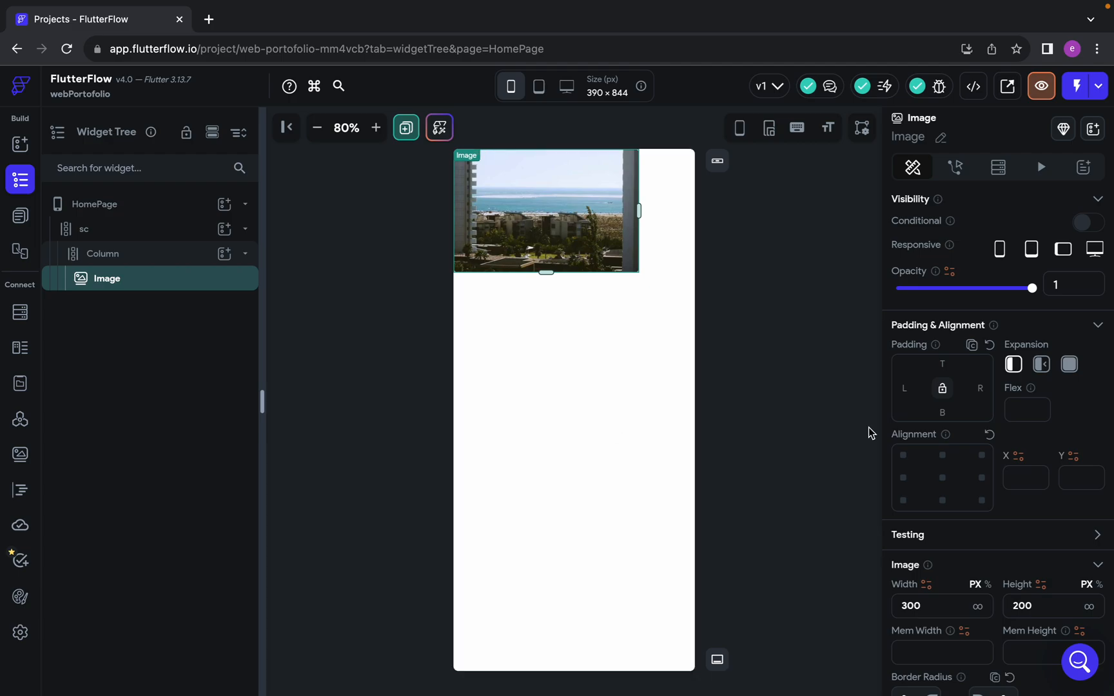
Set the Image widget's image type to Asset and open the image upload dialog
left_click(376, 128)
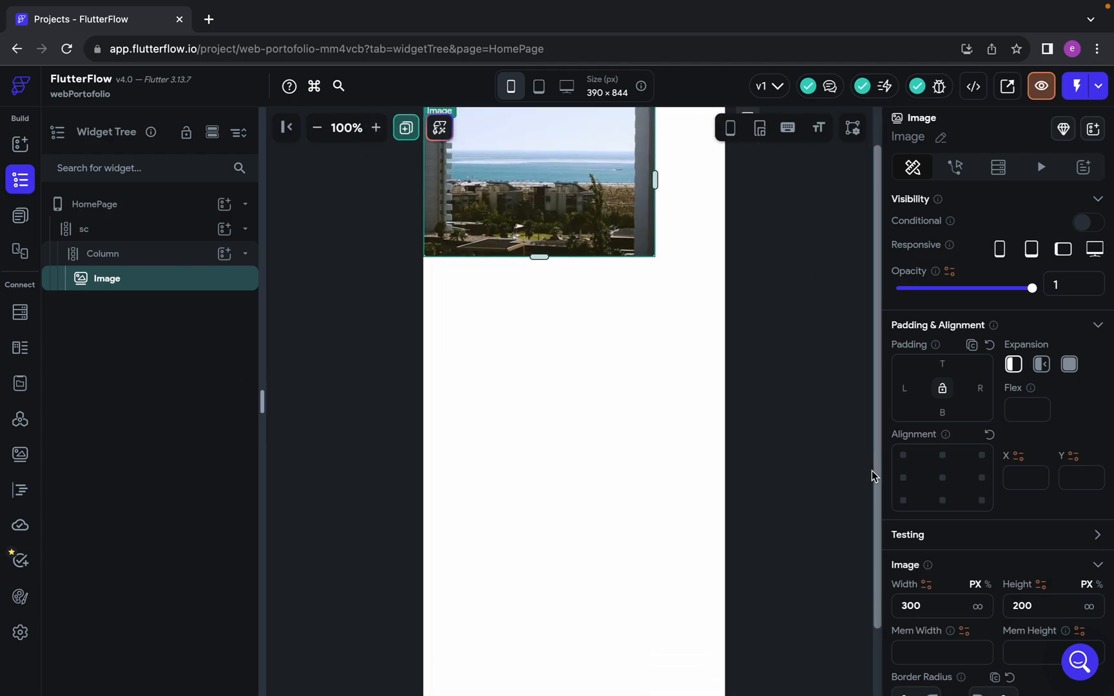
scroll(1014, 338, "down", 6)
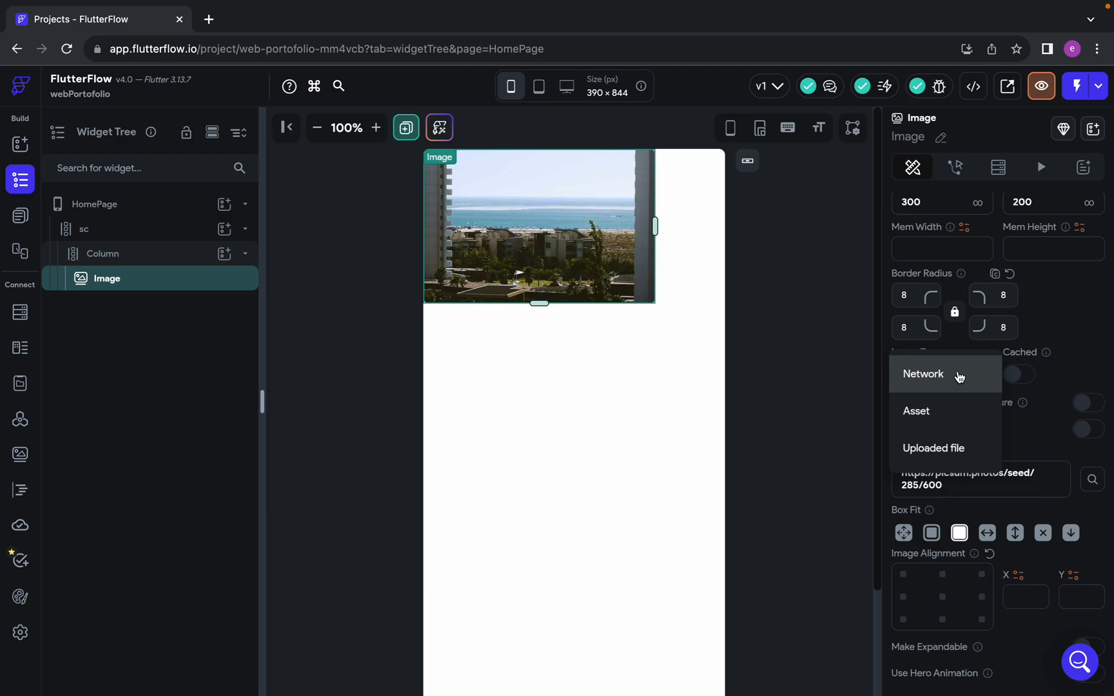
left_click(954, 406)
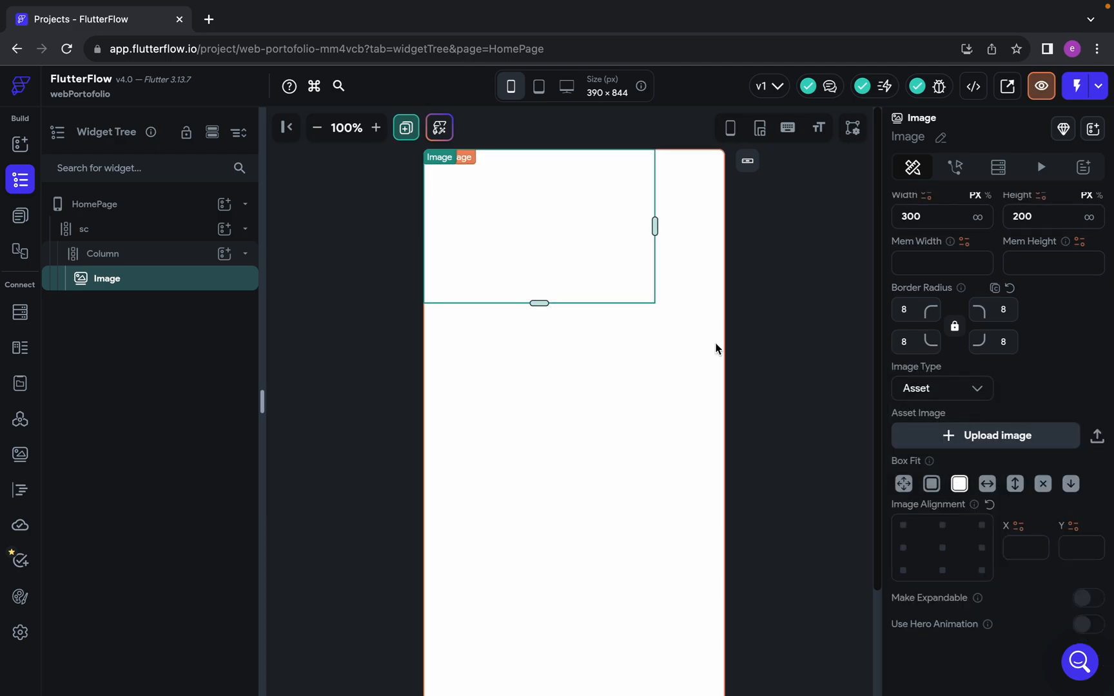
left_click(990, 438)
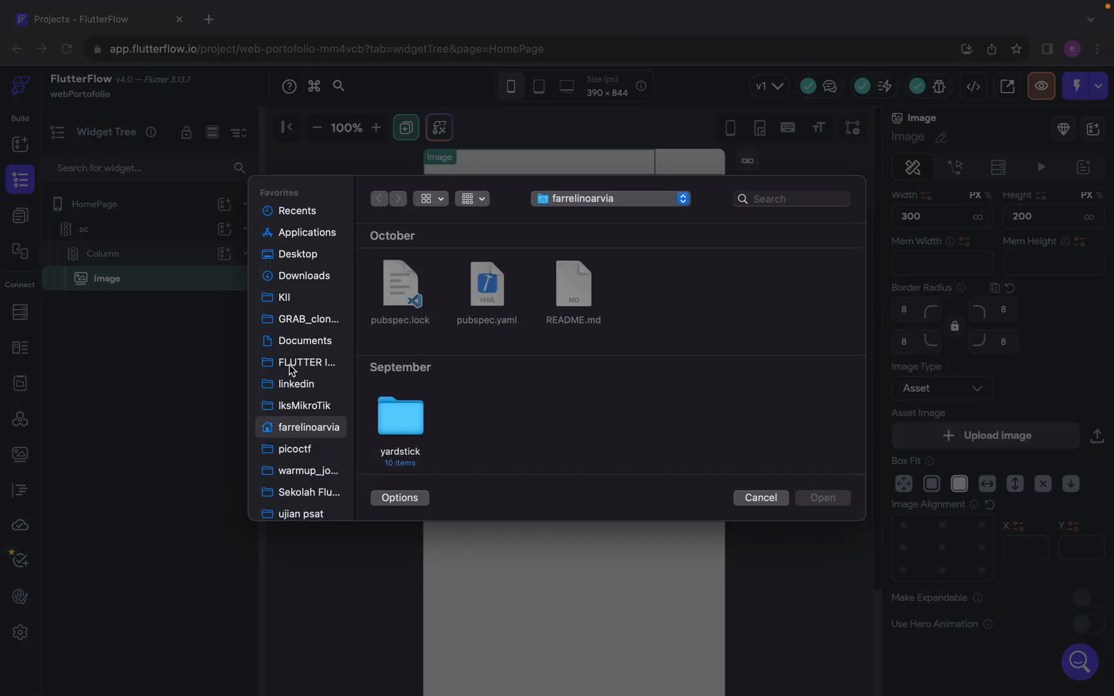
Browse the Documents folder, search the computer for "gojo" and look through the matching image files
left_click(285, 342)
scroll(515, 366, "down", 10)
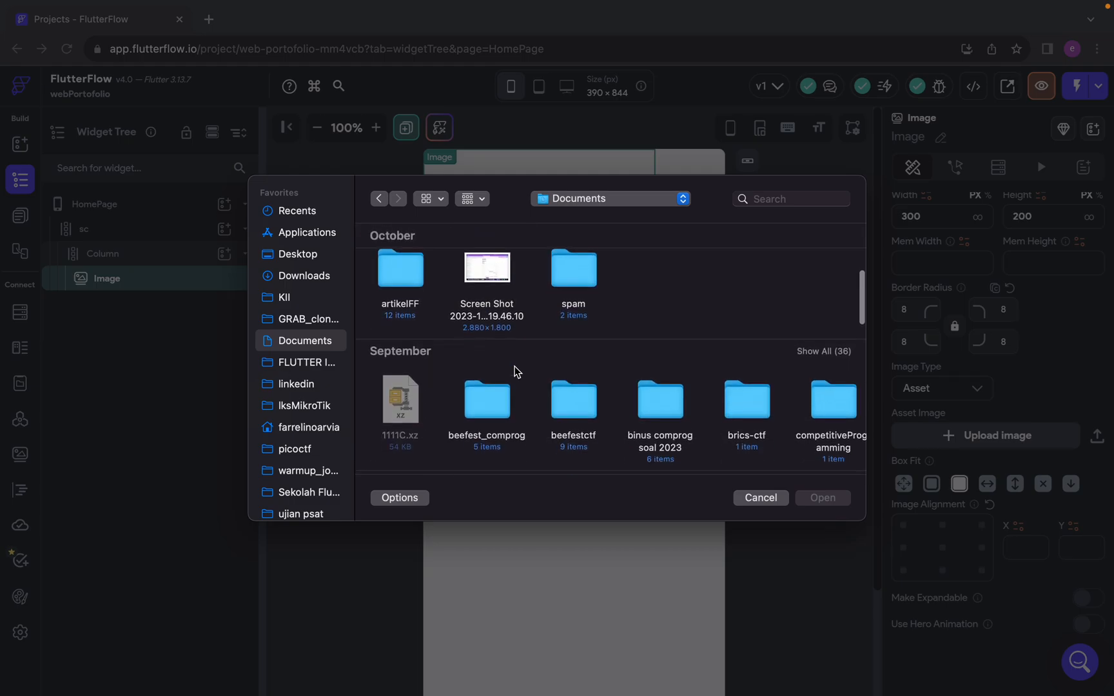
scroll(514, 372, "down", 5)
scroll(514, 372, "up", 15)
left_click(785, 204)
type("gojo")
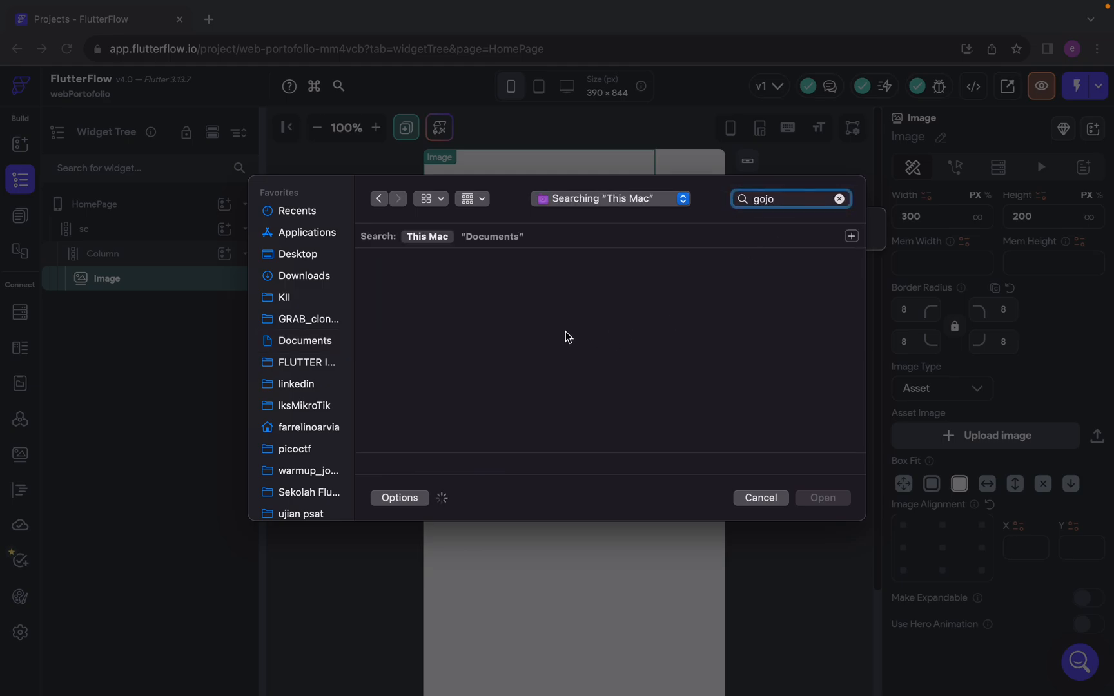
scroll(502, 307, "down", 10)
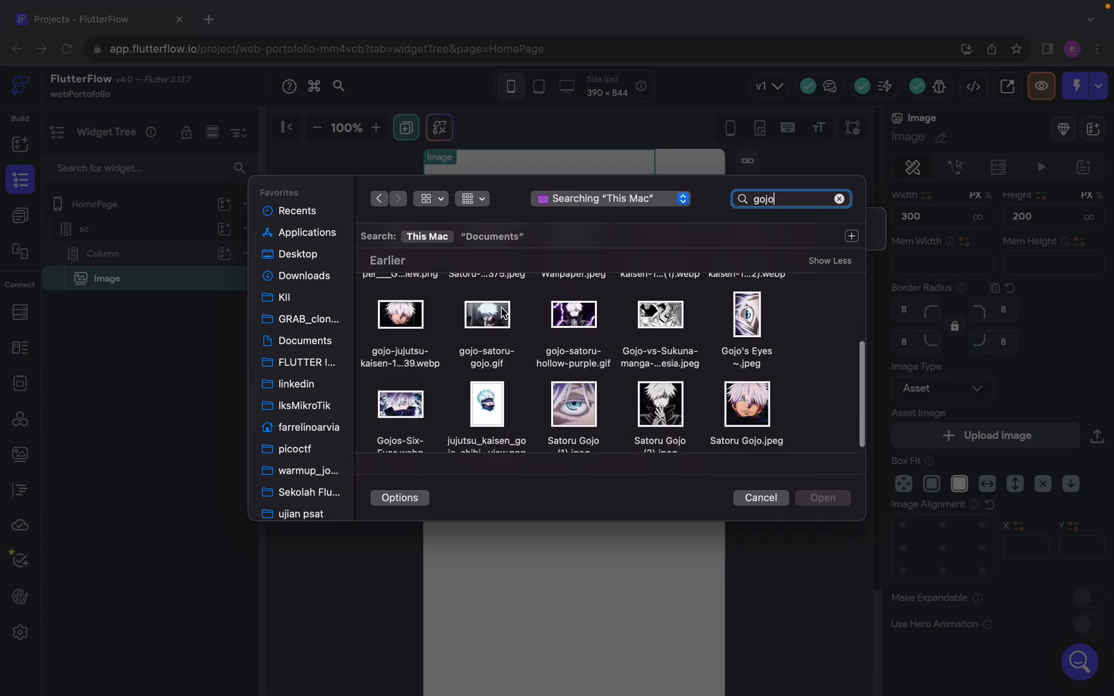
scroll(509, 390, "up", 10)
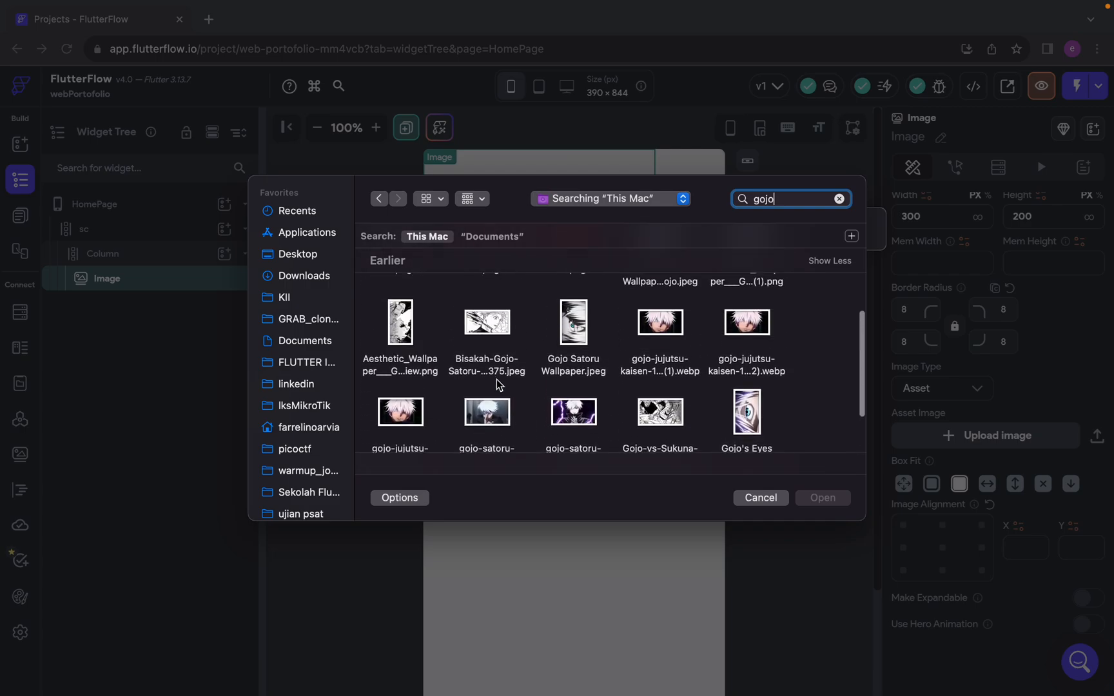
scroll(496, 385, "up", 3)
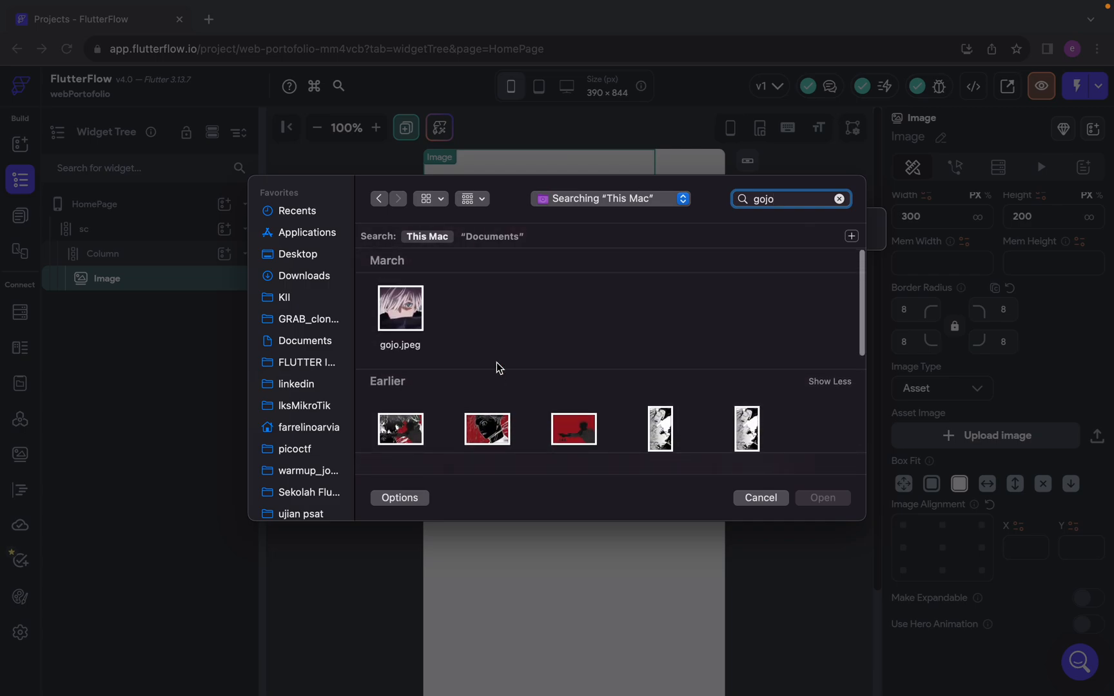
Upload the bg_f8f8f8-flat_750x PNG from the Downloads folder as the widget's asset image
left_click(311, 285)
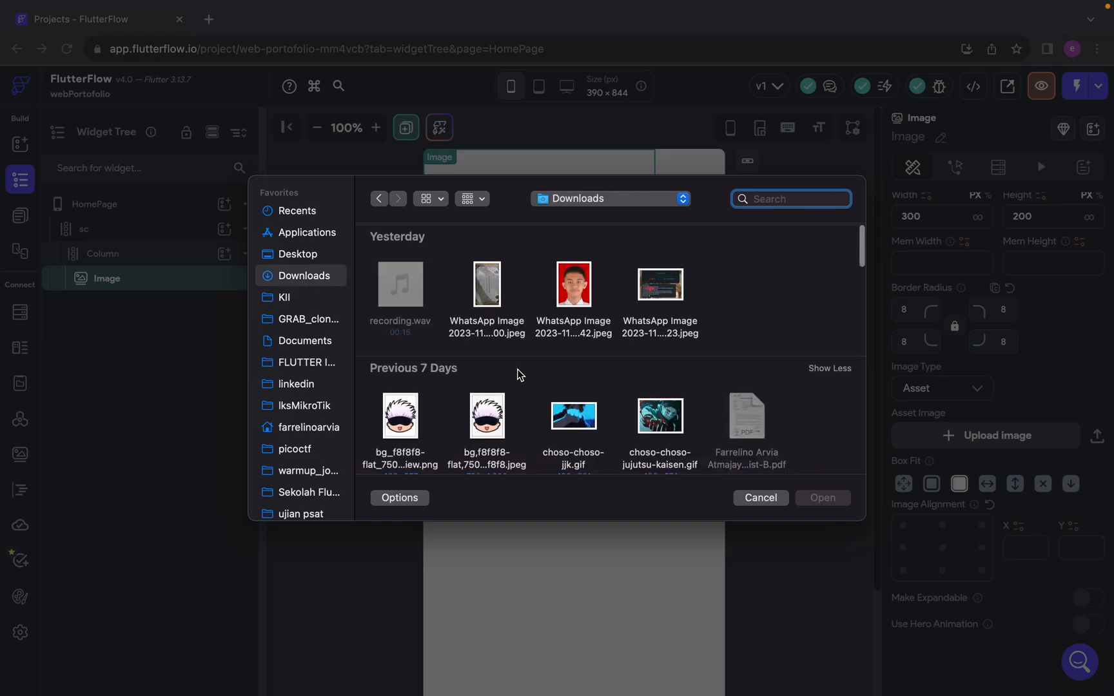
scroll(517, 374, "down", 2)
double_click(403, 378)
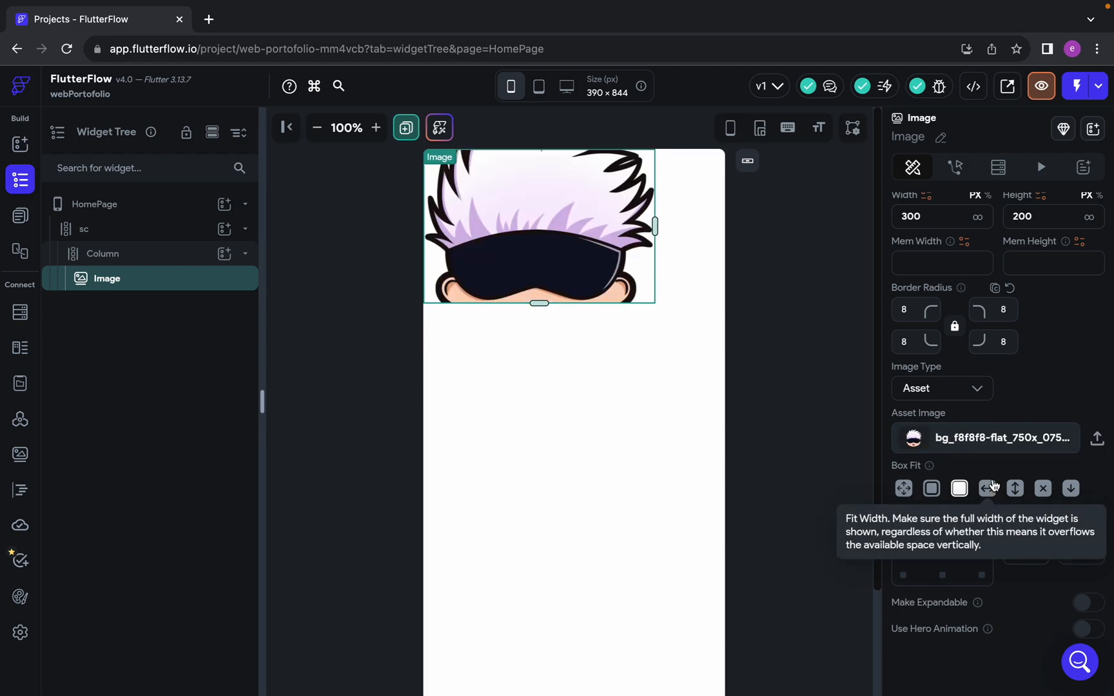
Switch to the Figma design and inspect the size, position and stroke of the Mobile-Header's menu group and middle line
key("ctrl+Left")
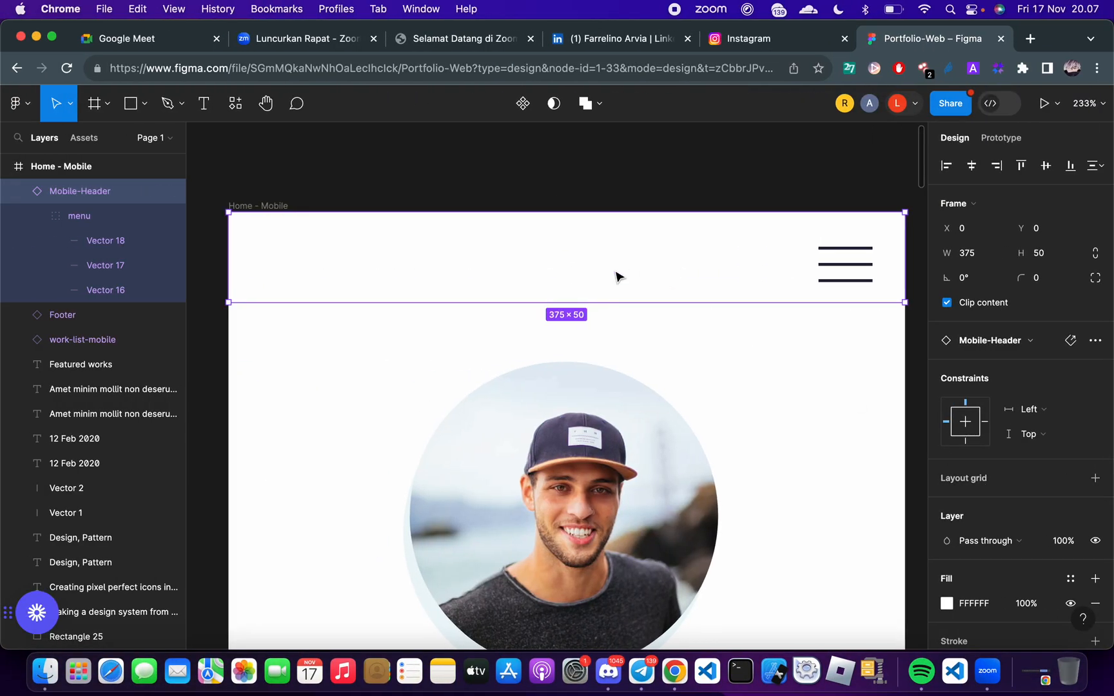
scroll(617, 276, "right", 2)
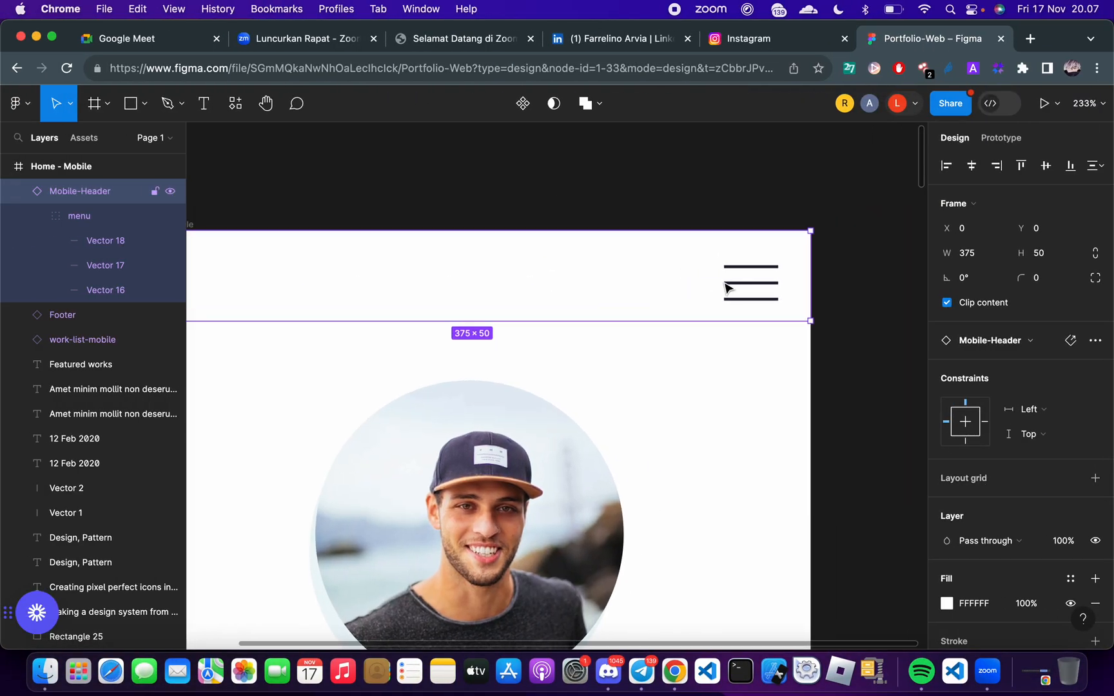
left_click(875, 238)
double_click(761, 283)
double_click(762, 283)
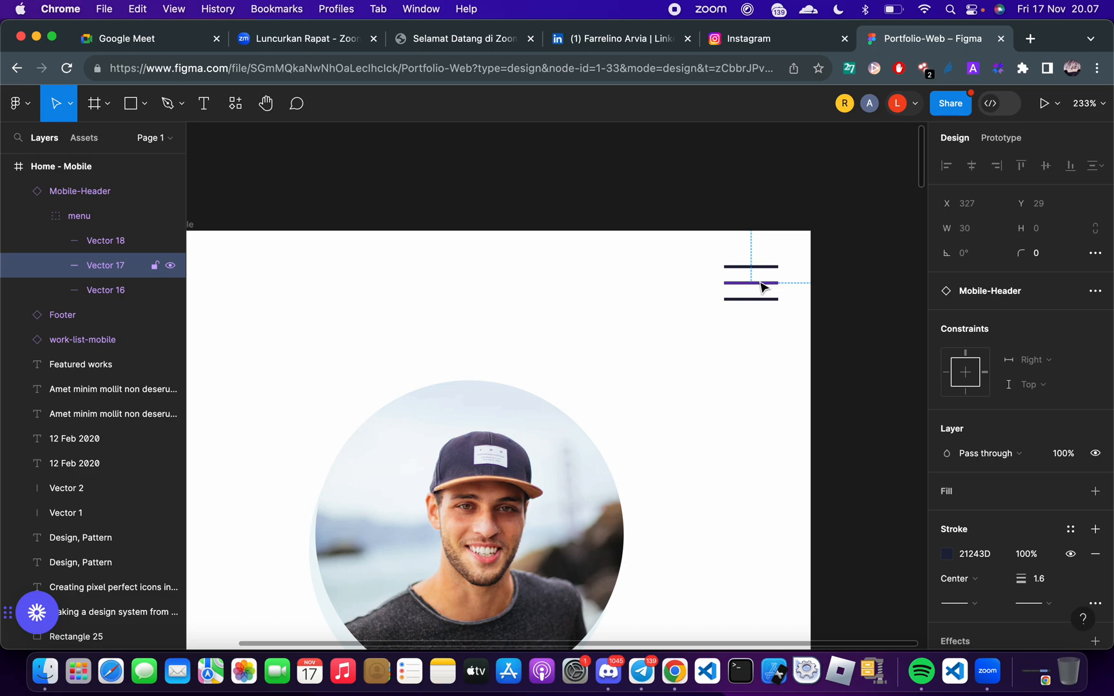
left_click(840, 314)
left_click(760, 297)
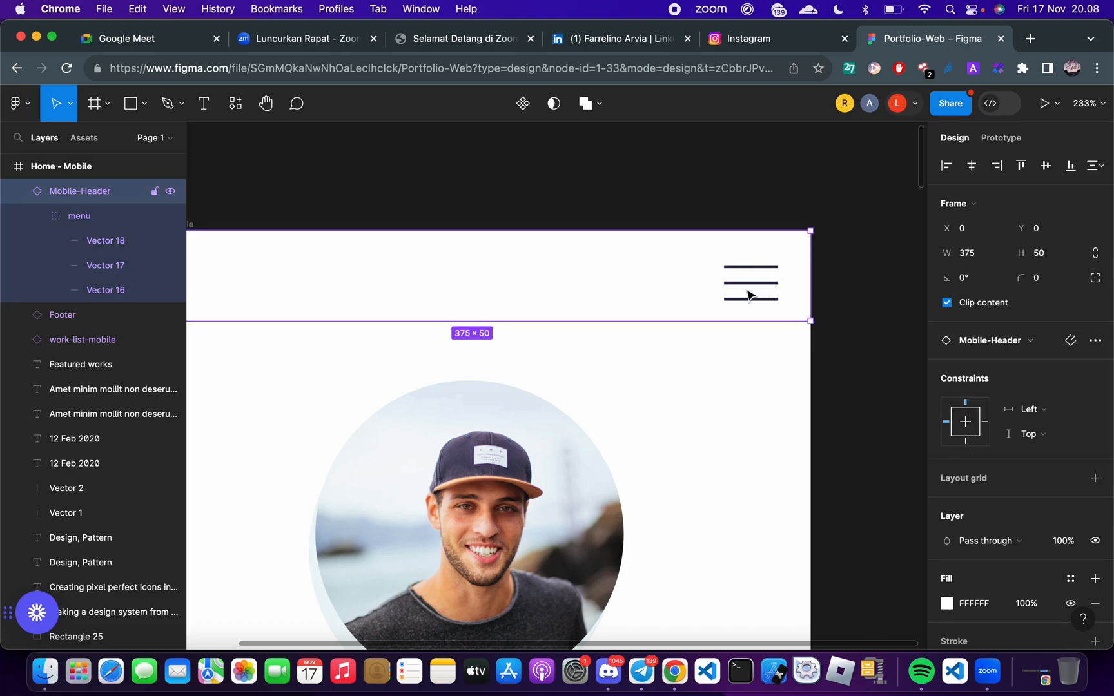
key("Escape")
left_click(737, 303)
double_click(732, 285)
double_click(730, 283)
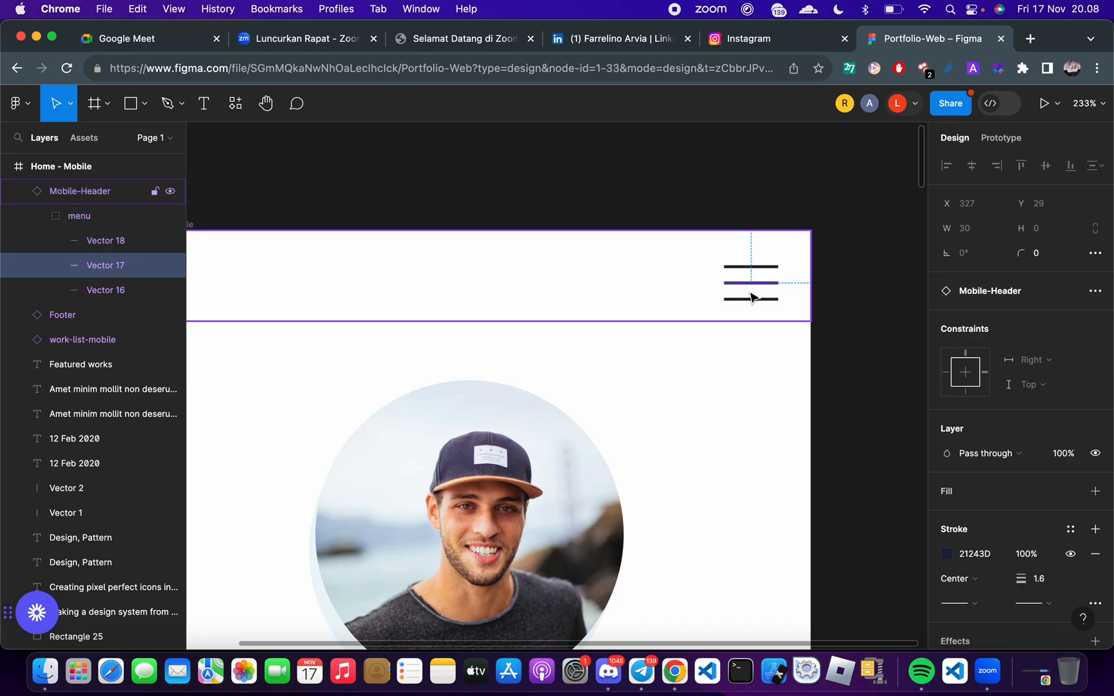
left_click(750, 293)
left_click(734, 268)
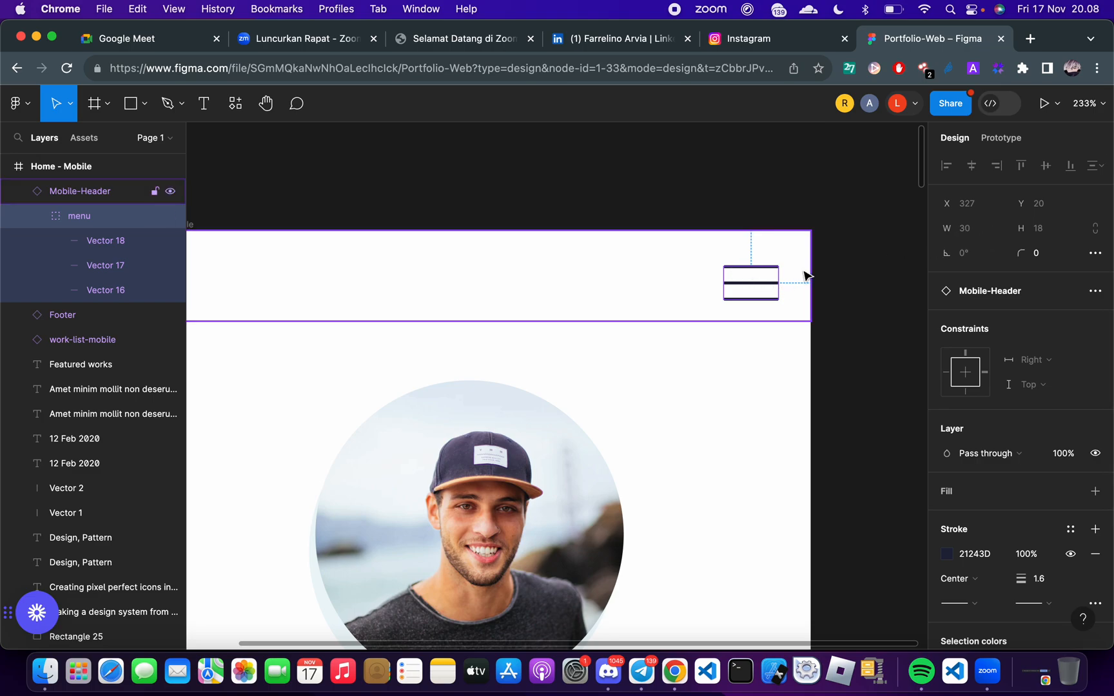
scroll(801, 271, "up", 5)
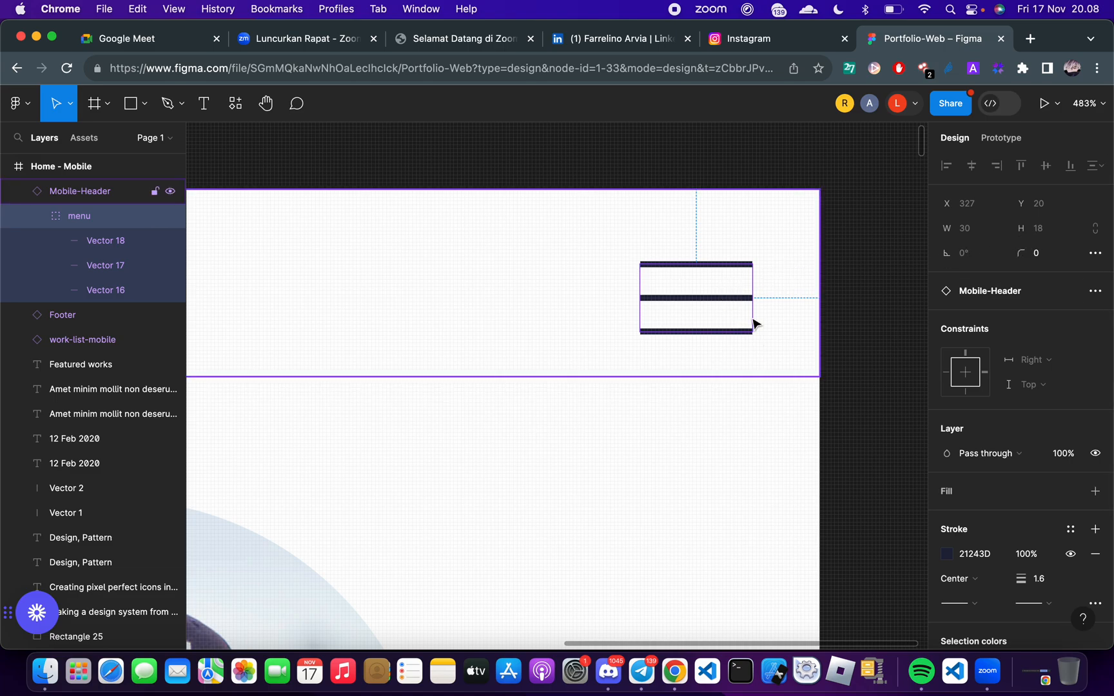
Switch to FlutterFlow, clear the image's width and set its height to 100 px
key("ctrl+Right")
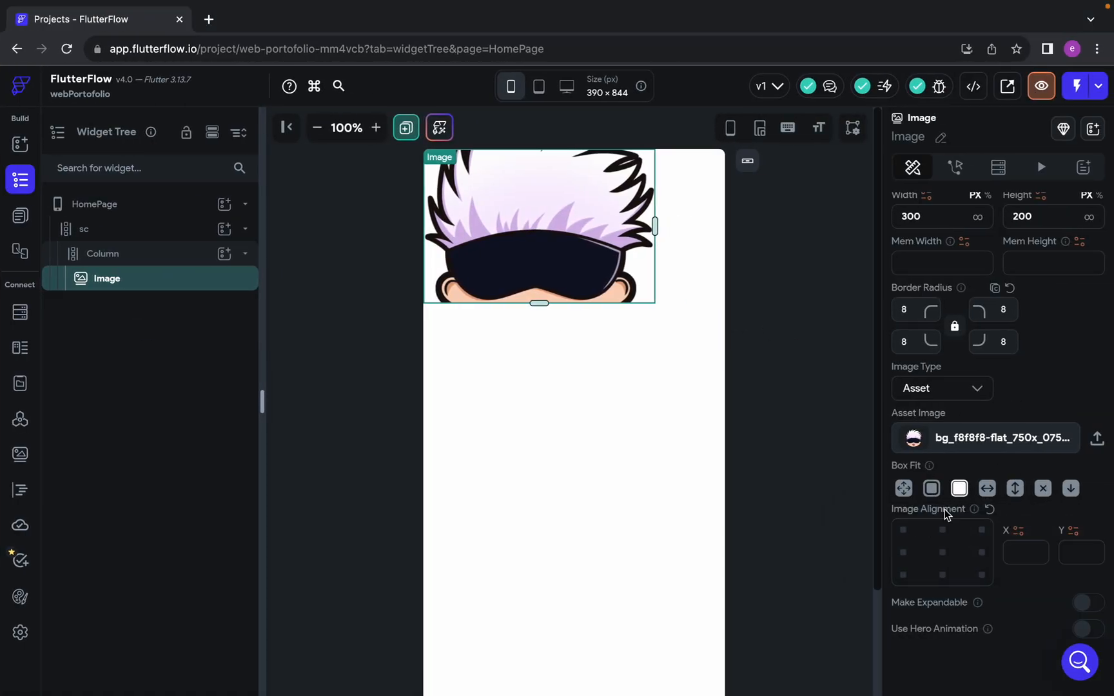
scroll(951, 510, "up", 5)
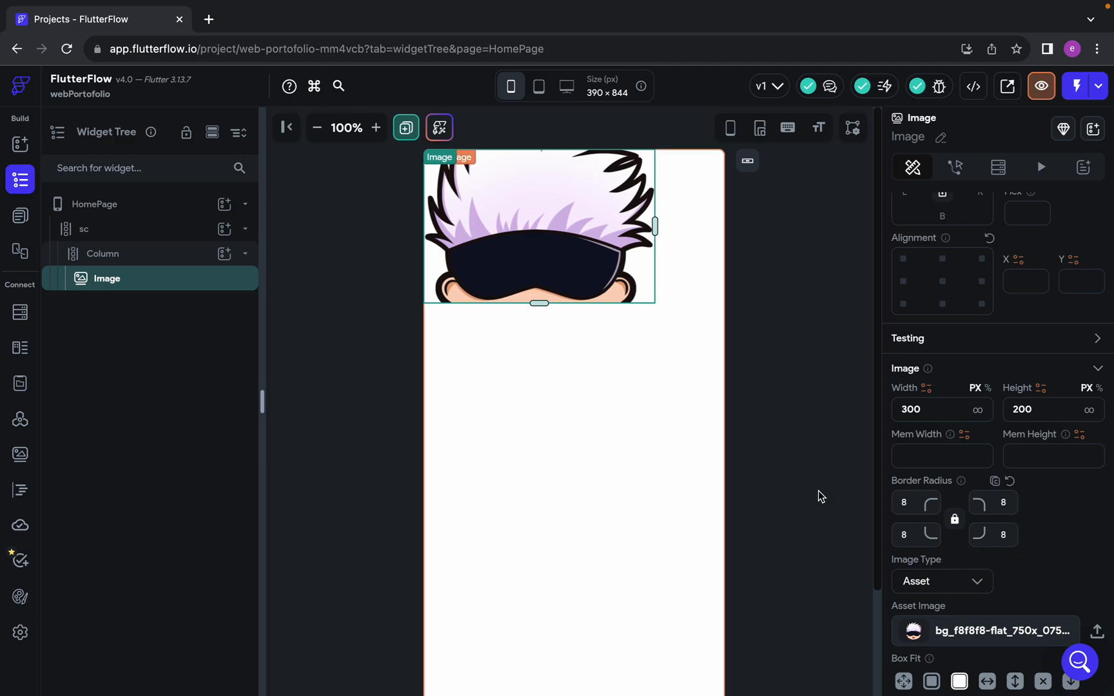
double_click(931, 410)
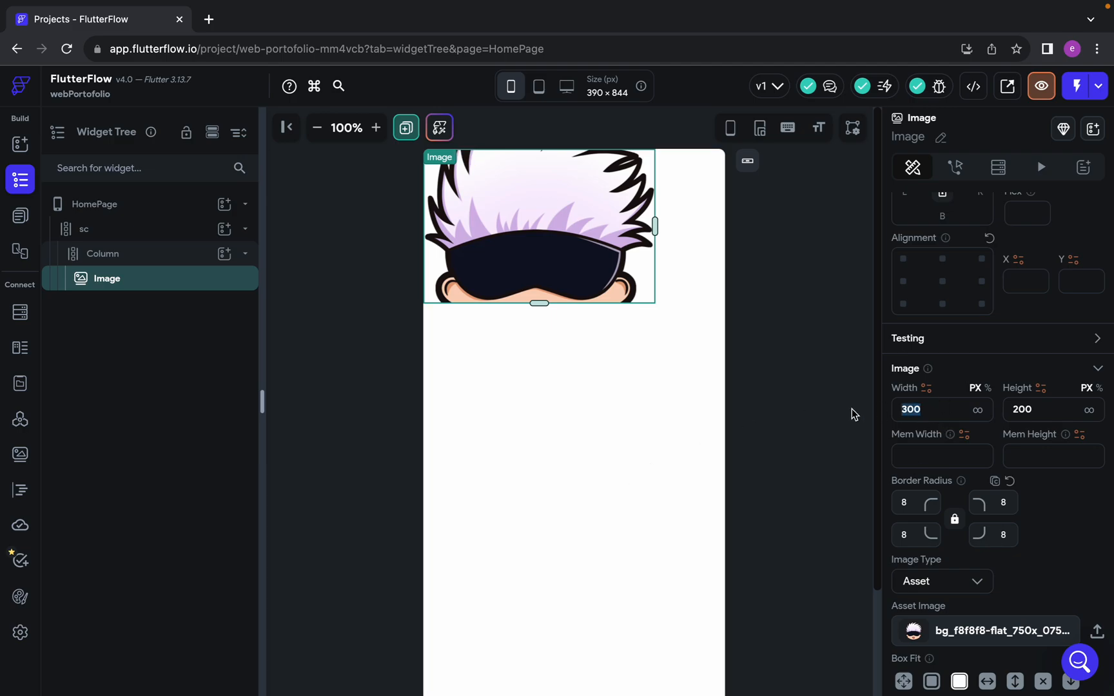
key("BackSpace")
key("Tab")
type("18")
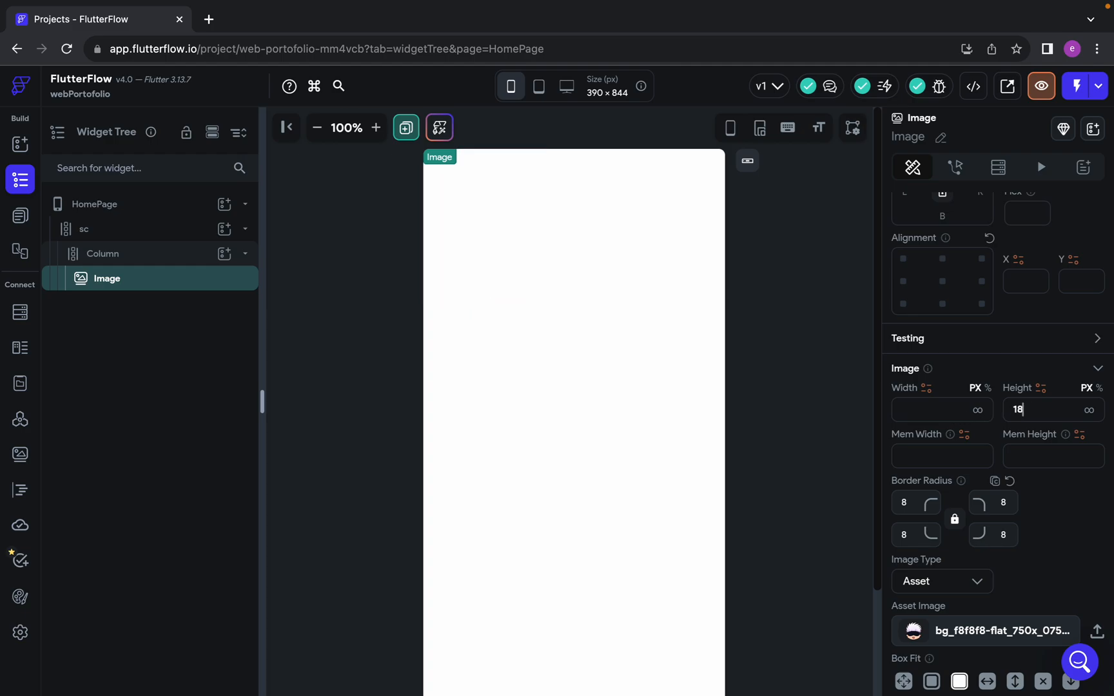
left_click_drag(1028, 410, 975, 412)
type("30")
key("BackSpace")
key("BackSpace")
type("100")
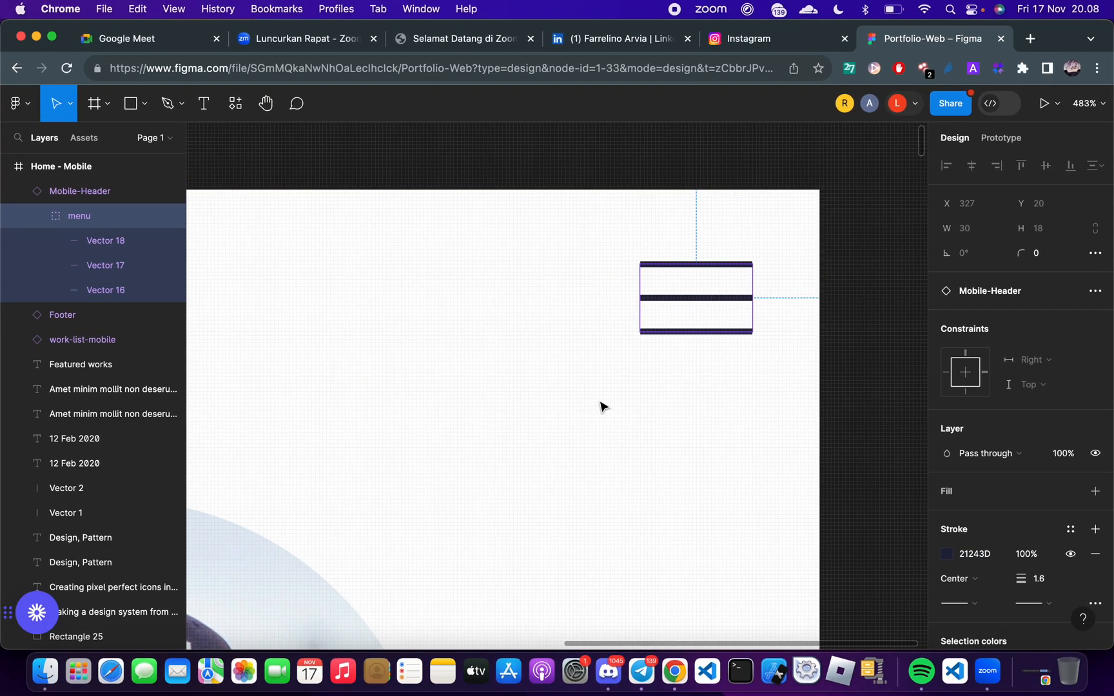
Switch to the Figma design and review how the Mobile-Header is laid out above the profile photo
scroll(601, 405, "left", 5)
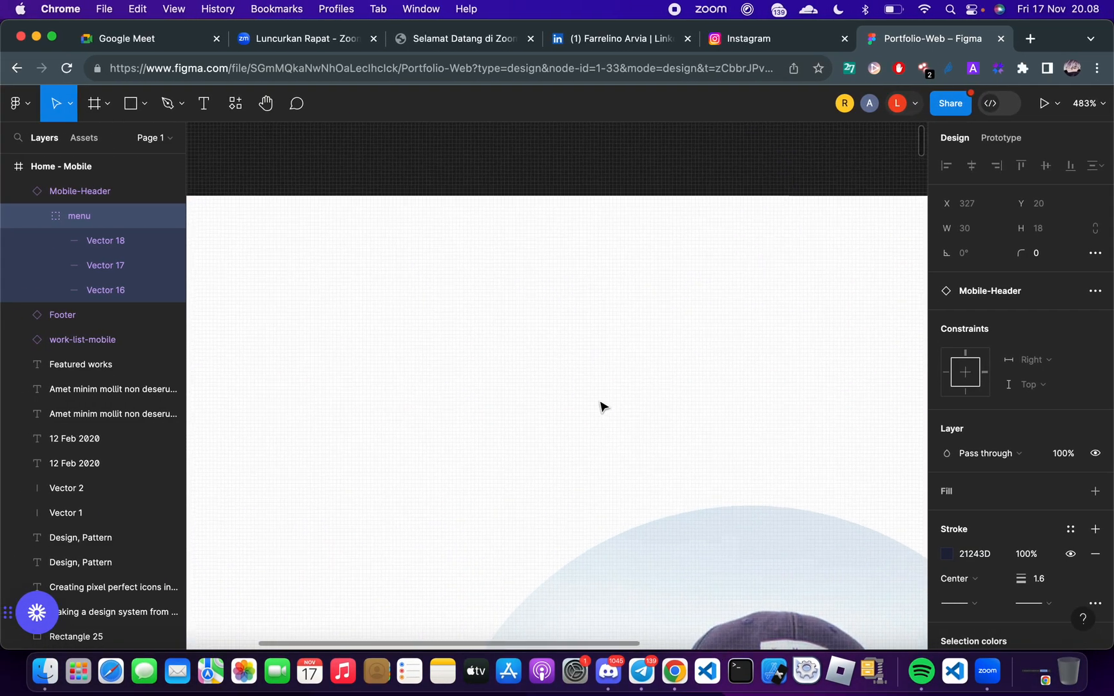
scroll(599, 406, "down", 5)
scroll(602, 418, "right", 3)
scroll(549, 353, "up", 3)
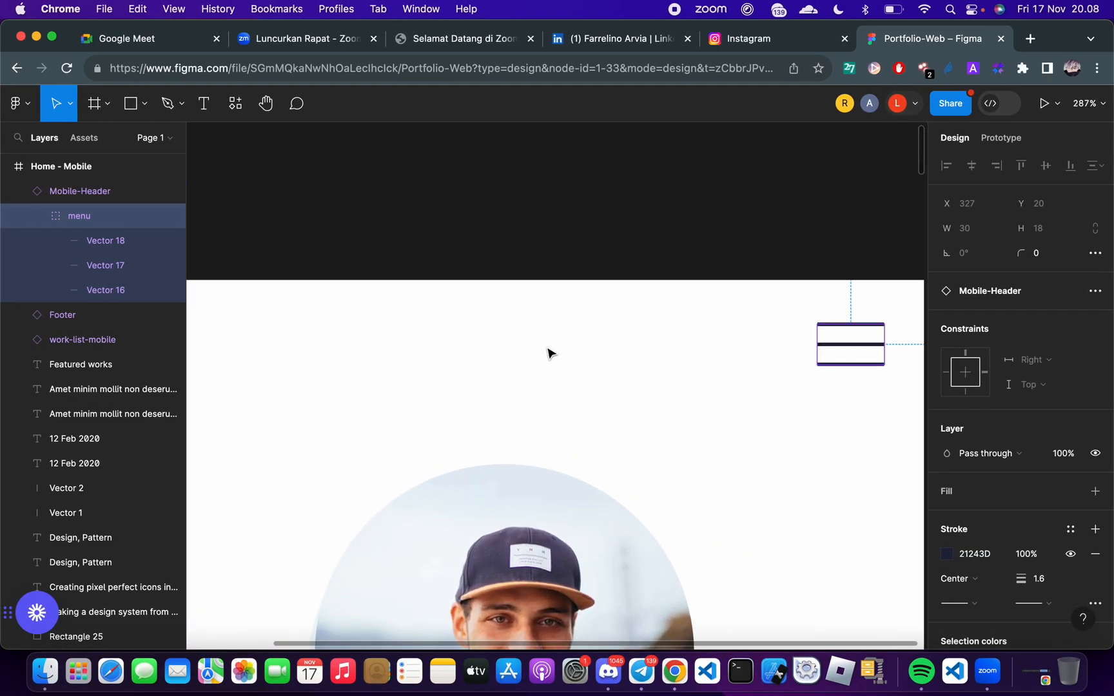
left_click(846, 381)
scroll(808, 381, "right", 2)
scroll(808, 380, "down", 1)
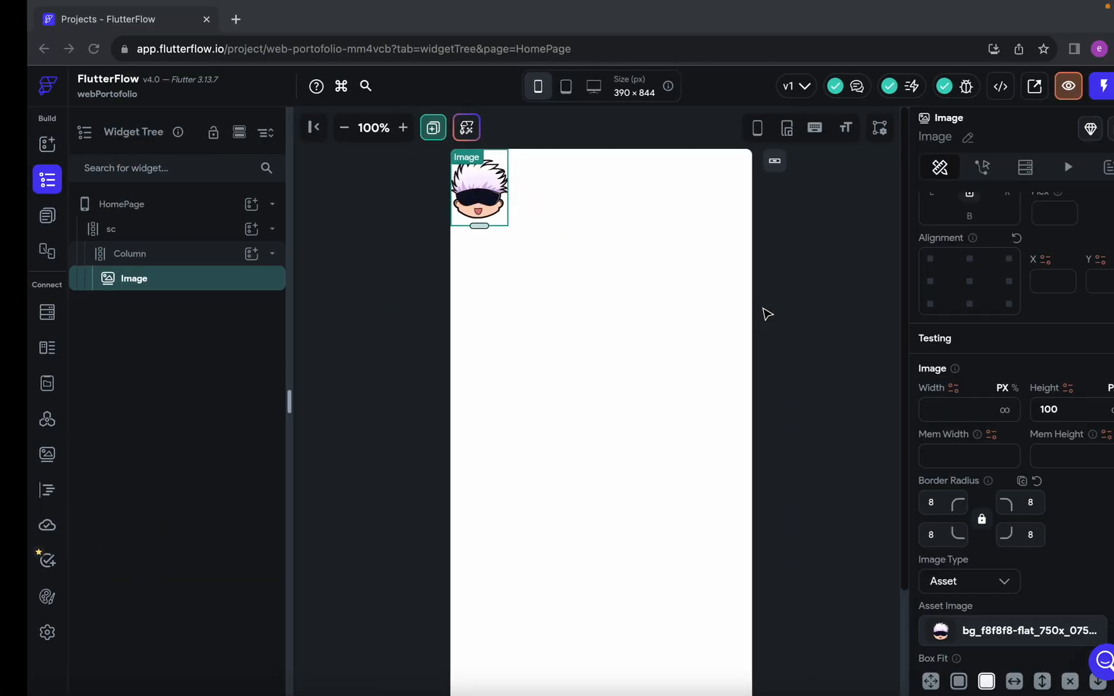
Switch to FlutterFlow and wrap the Image widget in a Row
right_click(129, 284)
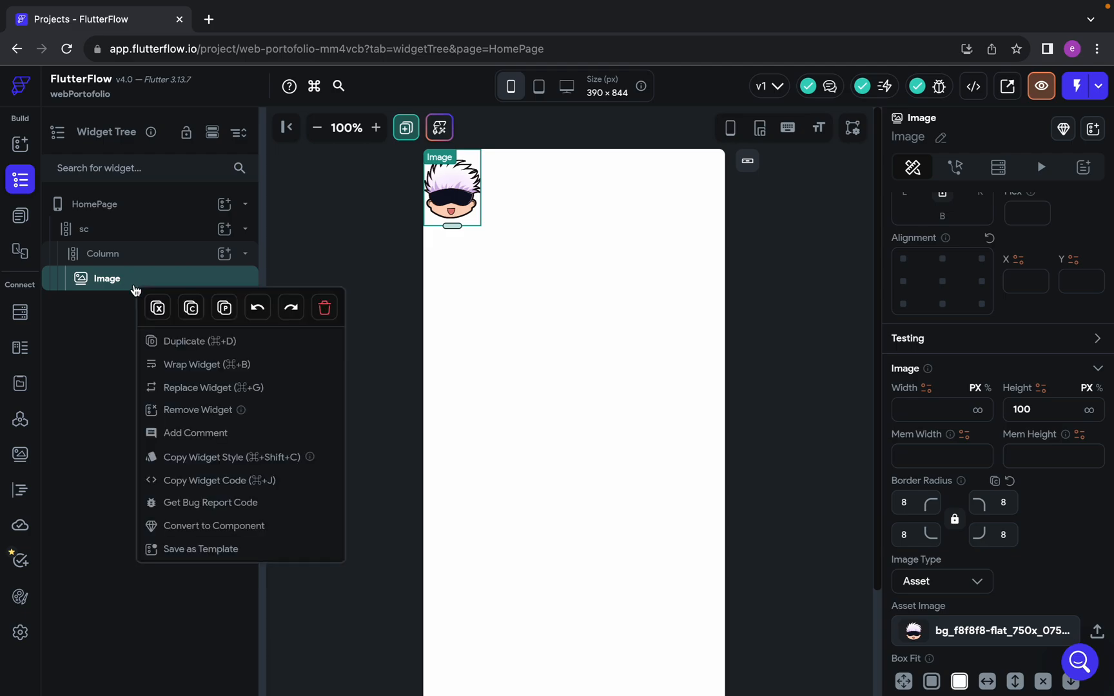
left_click(256, 365)
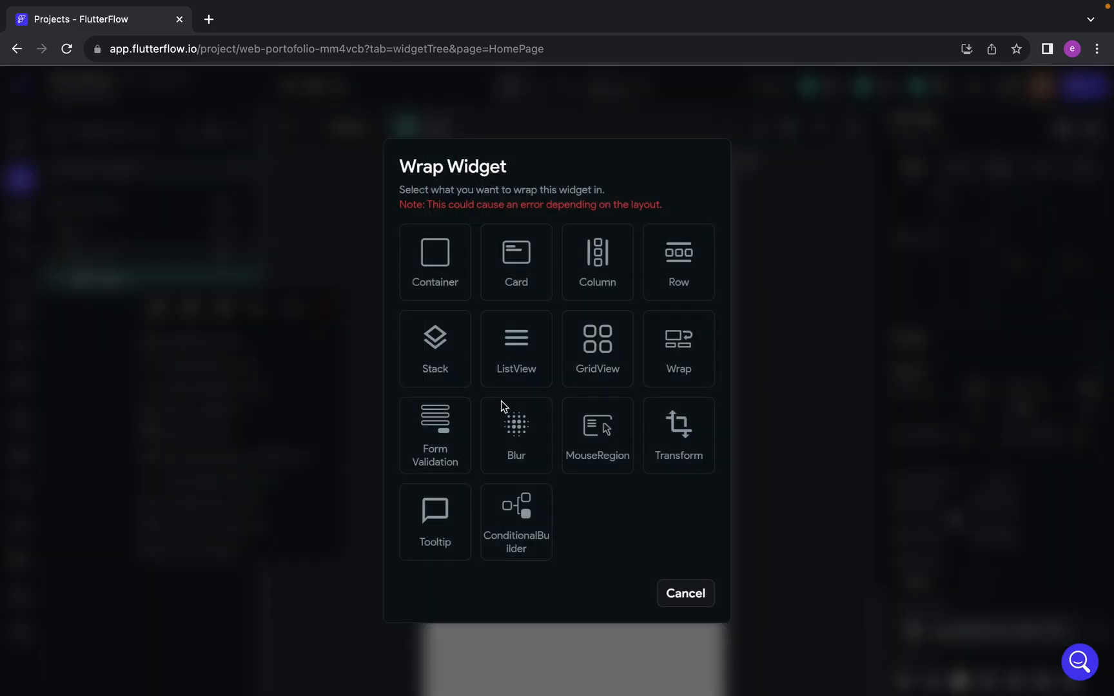
left_click(680, 284)
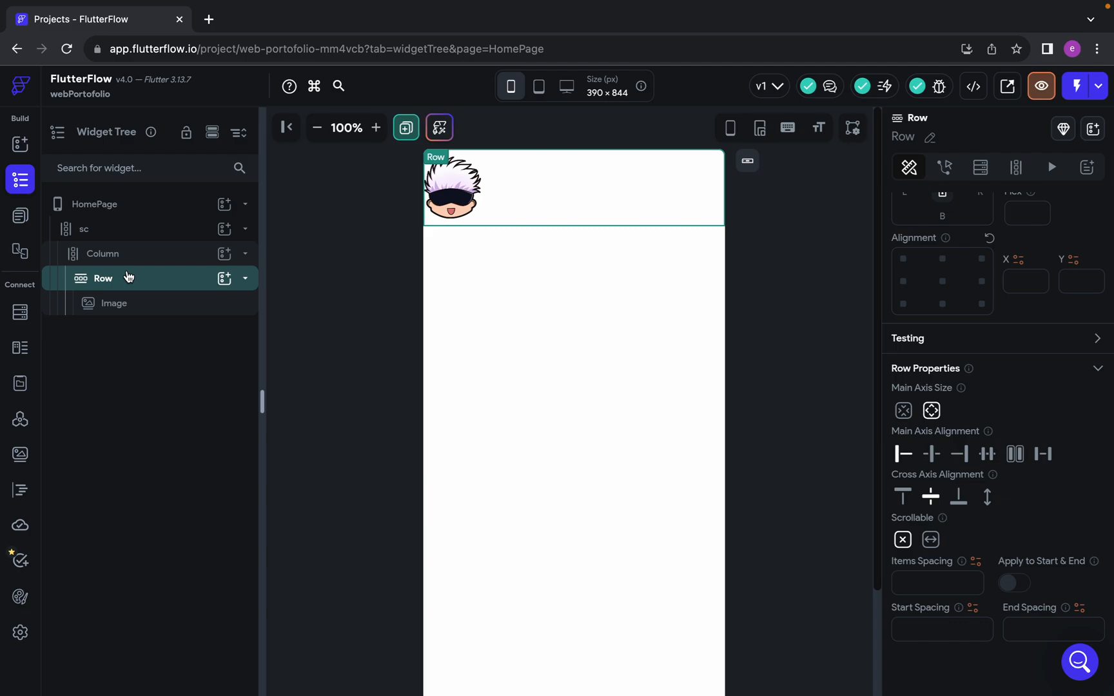
Switch to Google Meet to check the class chat, return to FlutterFlow and select the Image inside the Row
key("ctrl+Right")
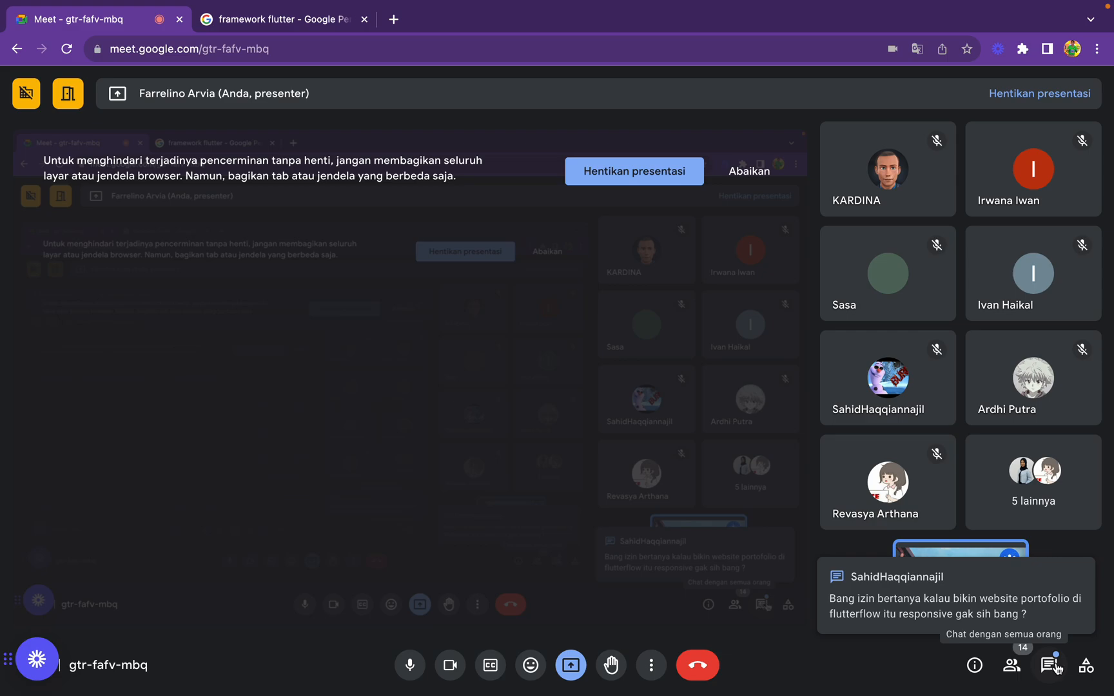
key("ctrl+Left")
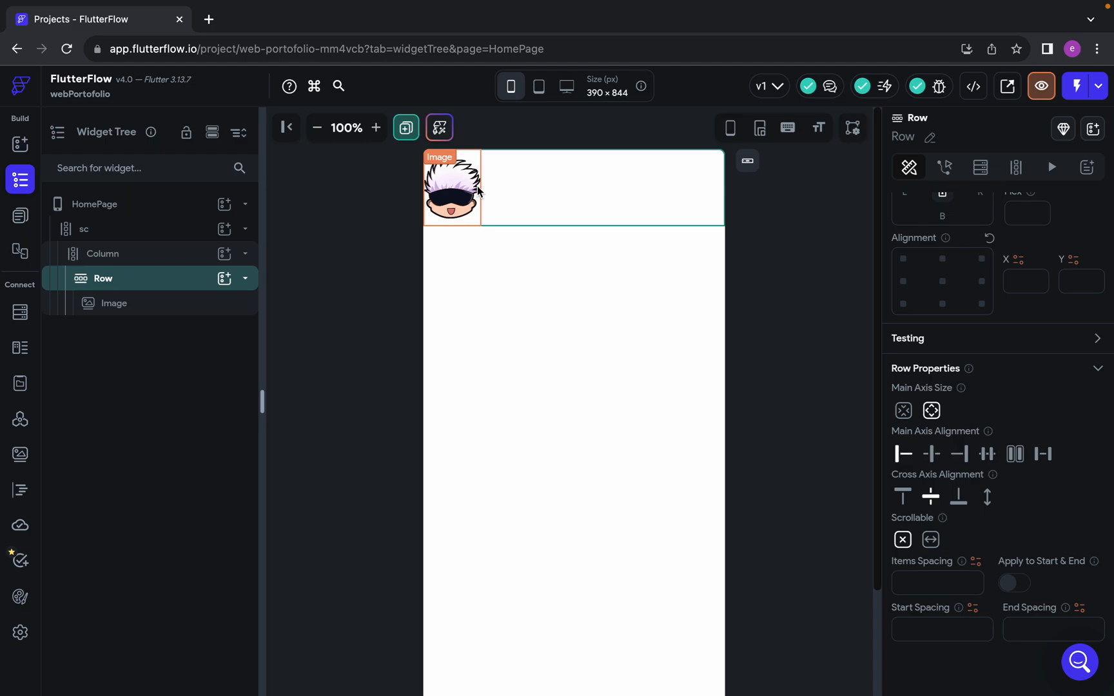
left_click(467, 200)
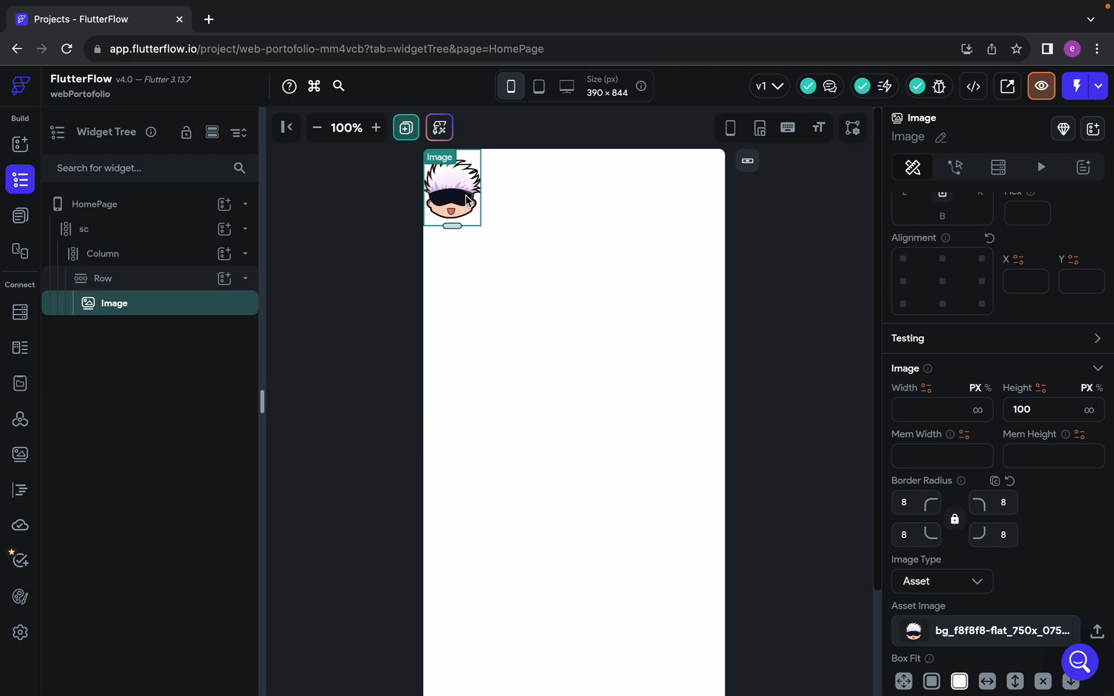
Switch to Telegram and open the Programmer Cepat by KodingWorks group chat
key("ctrl+Right")
key("ctrl+Right")
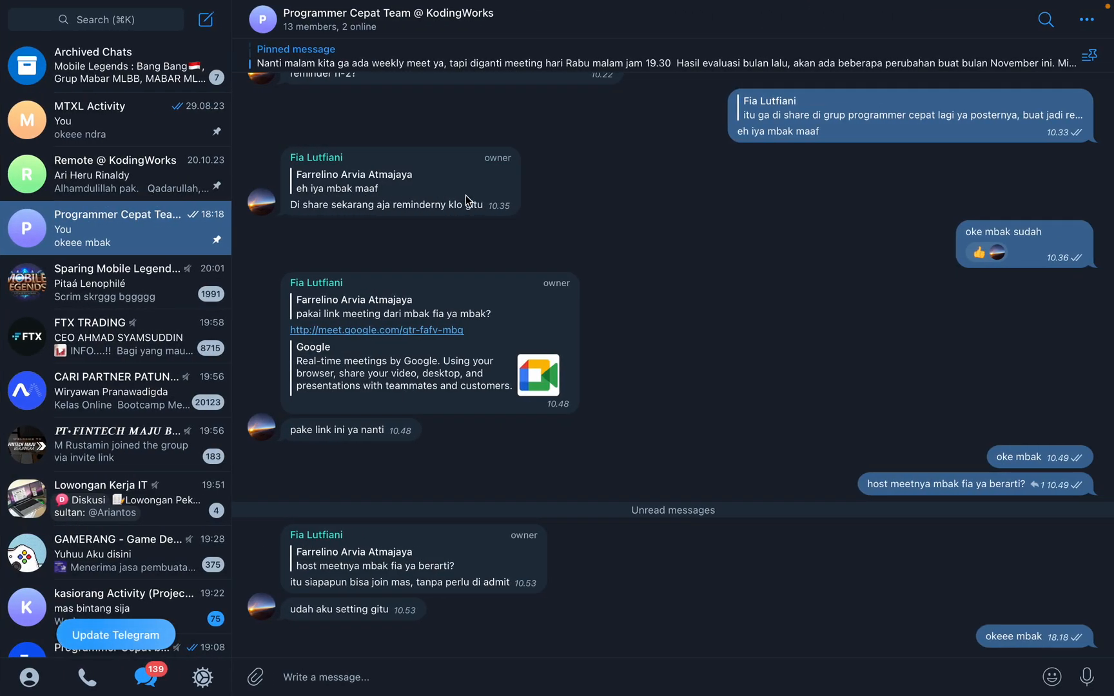
scroll(578, 407, "up", 15)
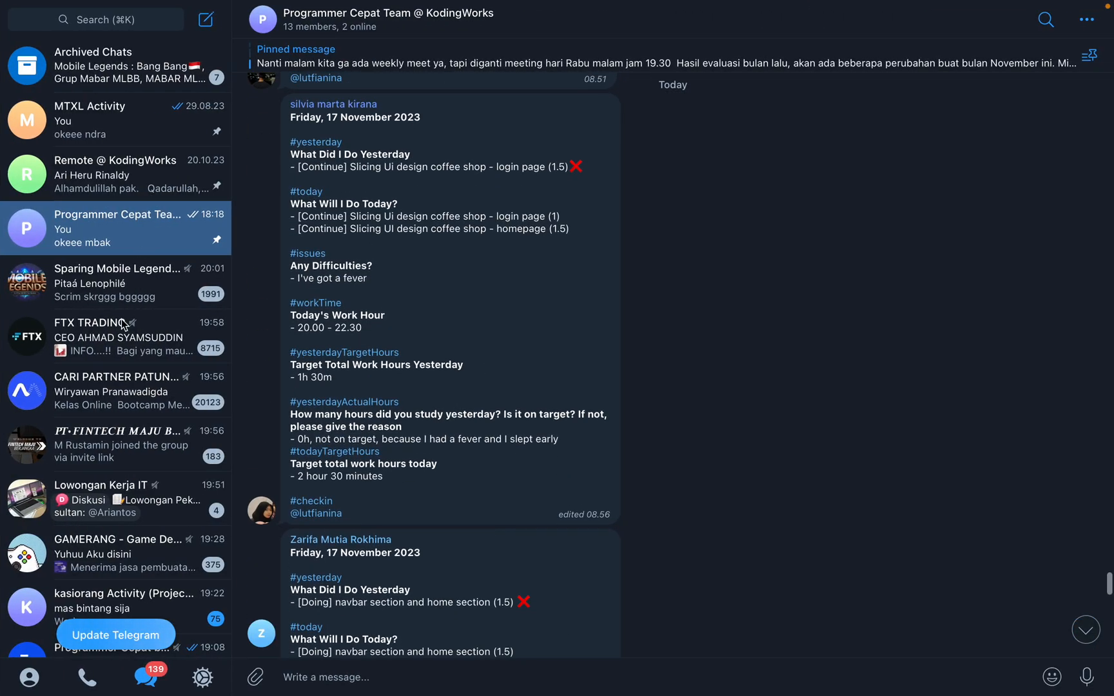
scroll(121, 319, "down", 4)
left_click(121, 485)
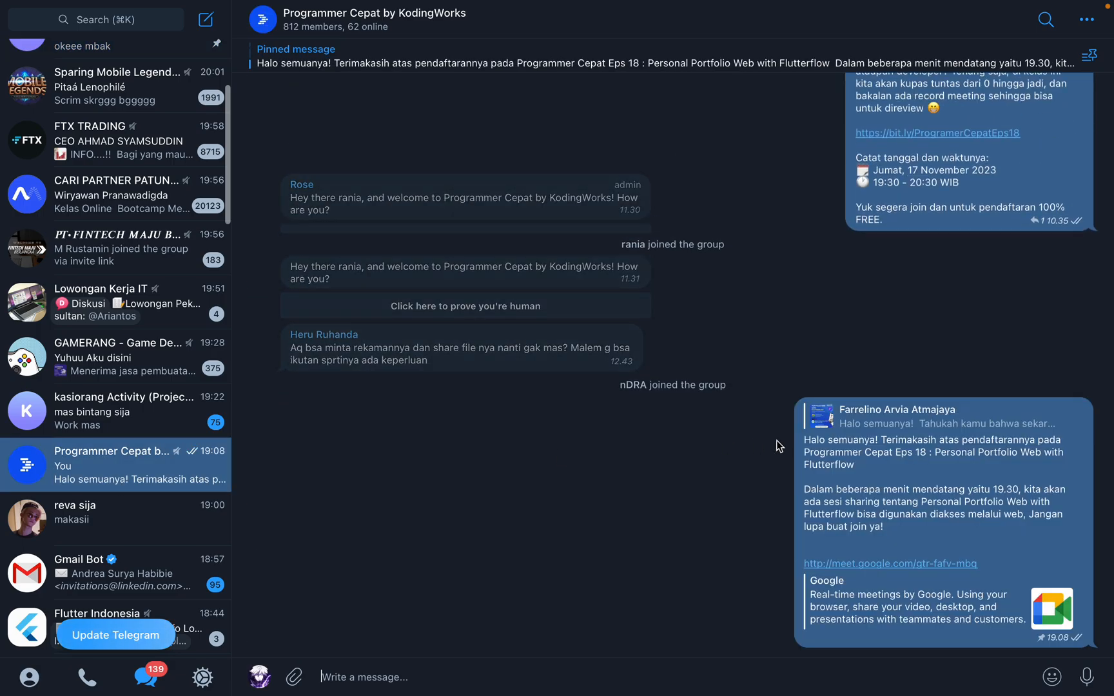
Find the example portfolio link in the Telegram group's class announcement and open gojo-satoru-jujutsu-tech.flutterflow.app in a new browser tab
scroll(780, 446, "up", 15)
scroll(779, 447, "down", 8)
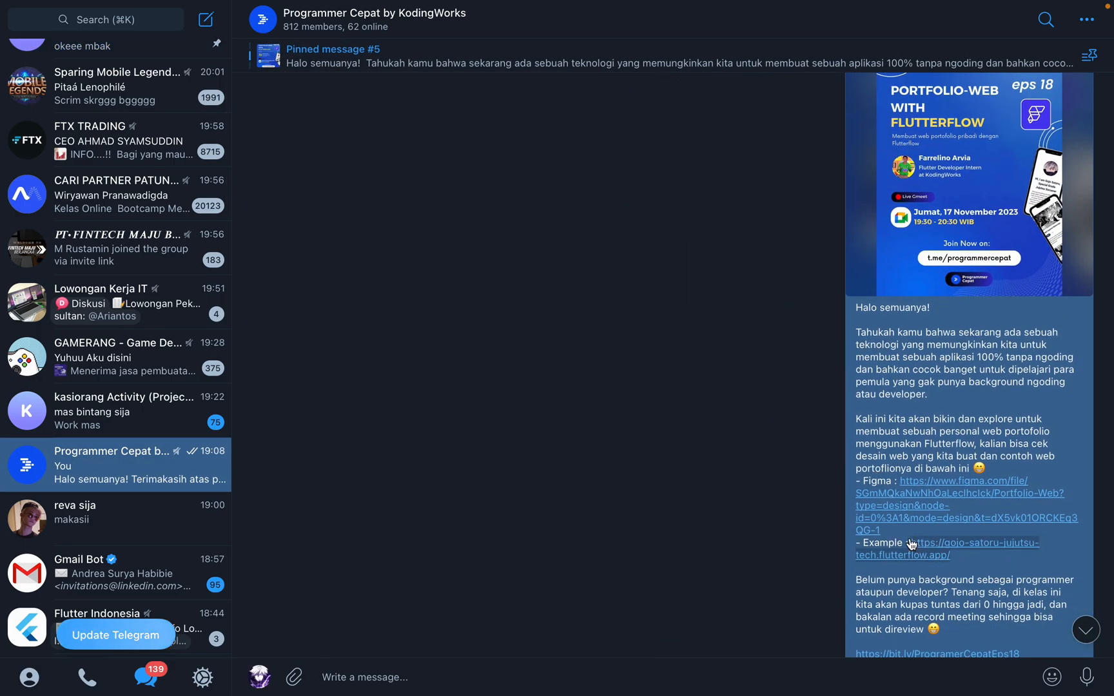
key("ctrl+Left")
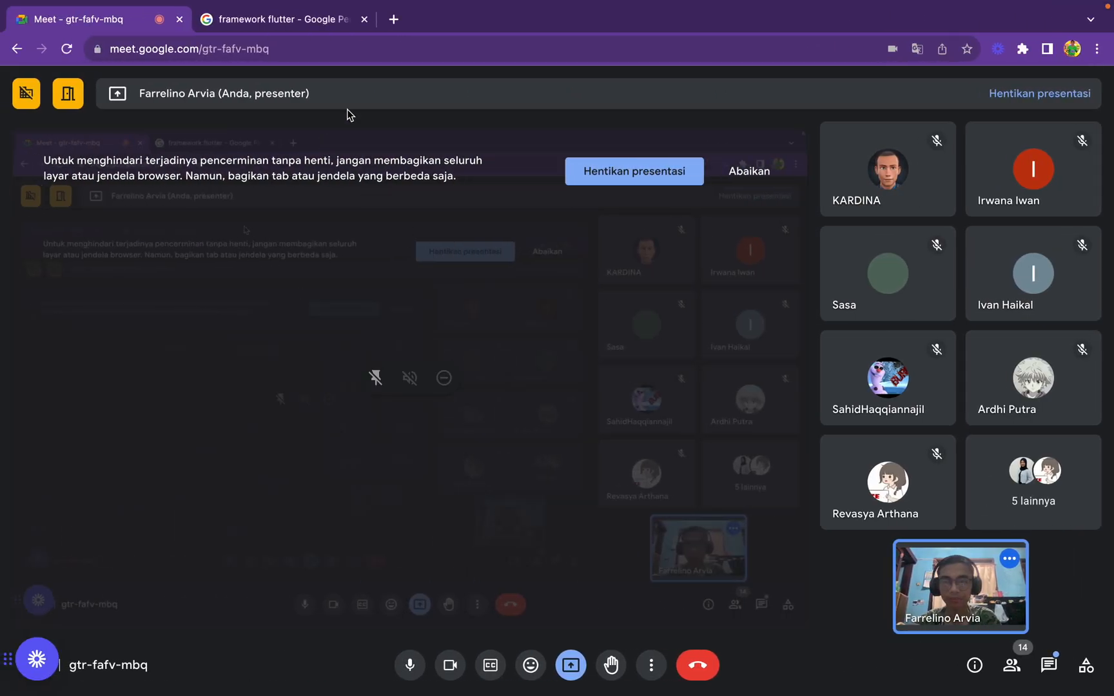
left_click(392, 19)
type("https://gojo-satoru-jujutsu-tech.flutterflow.app/")
key("Return")
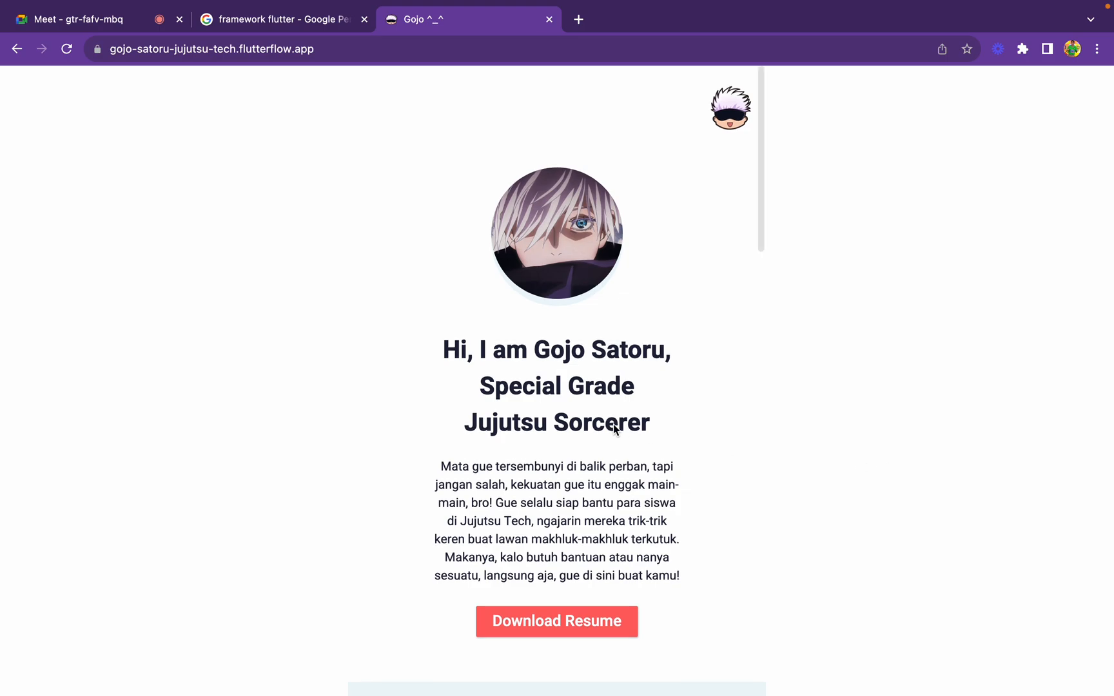
Review the example portfolio page from the header and profile section through recent posts and featured works to the footer's social icons
scroll(614, 429, "down", 3)
scroll(613, 429, "down", 10)
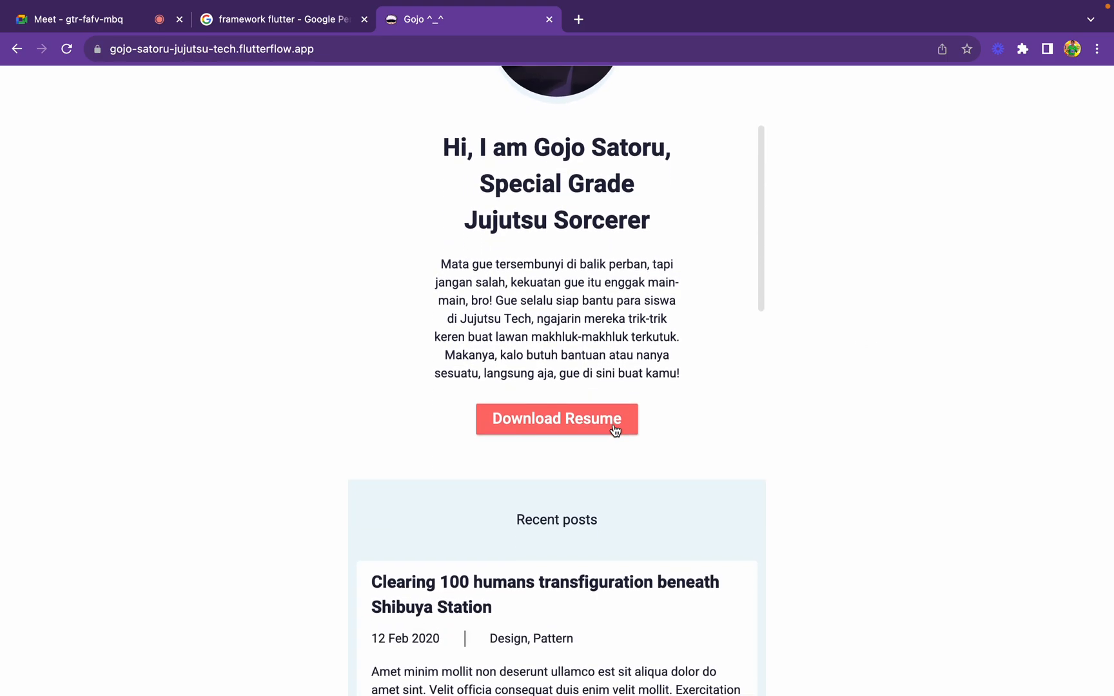
scroll(614, 430, "down", 12)
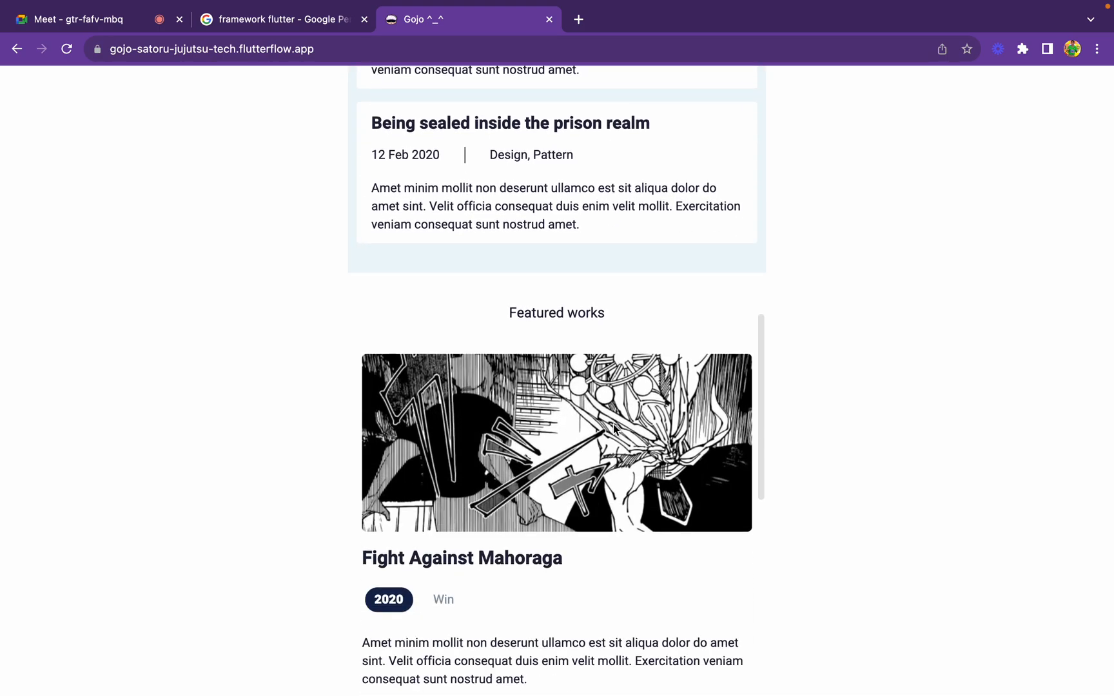
scroll(613, 423, "up", 20)
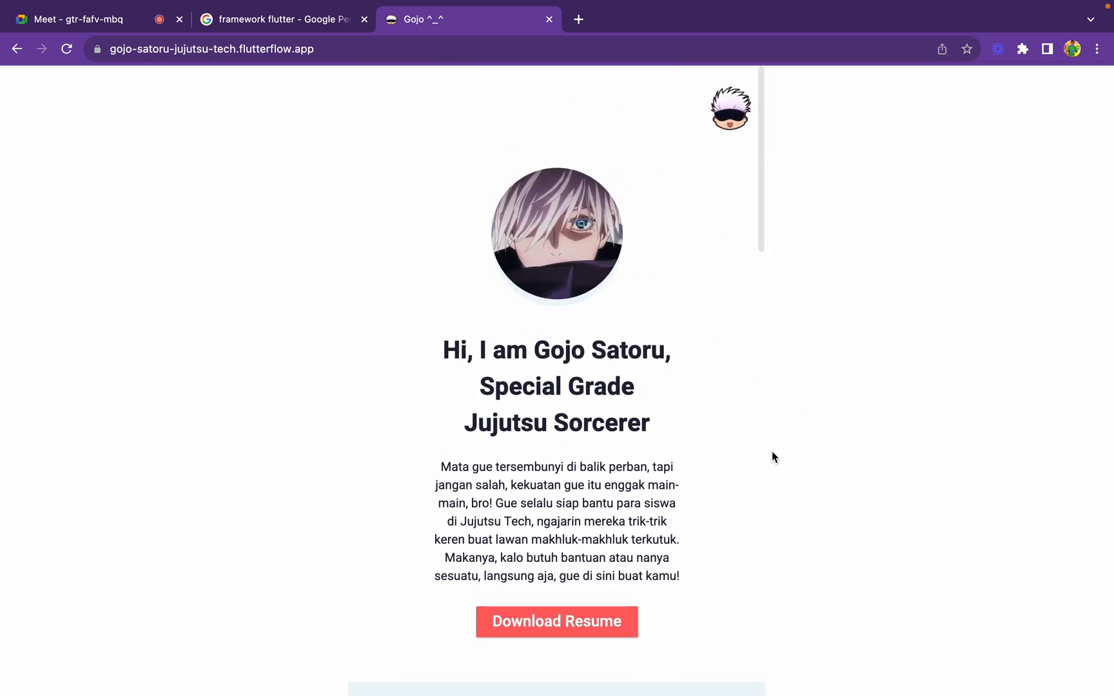
scroll(577, 293, "down", 2)
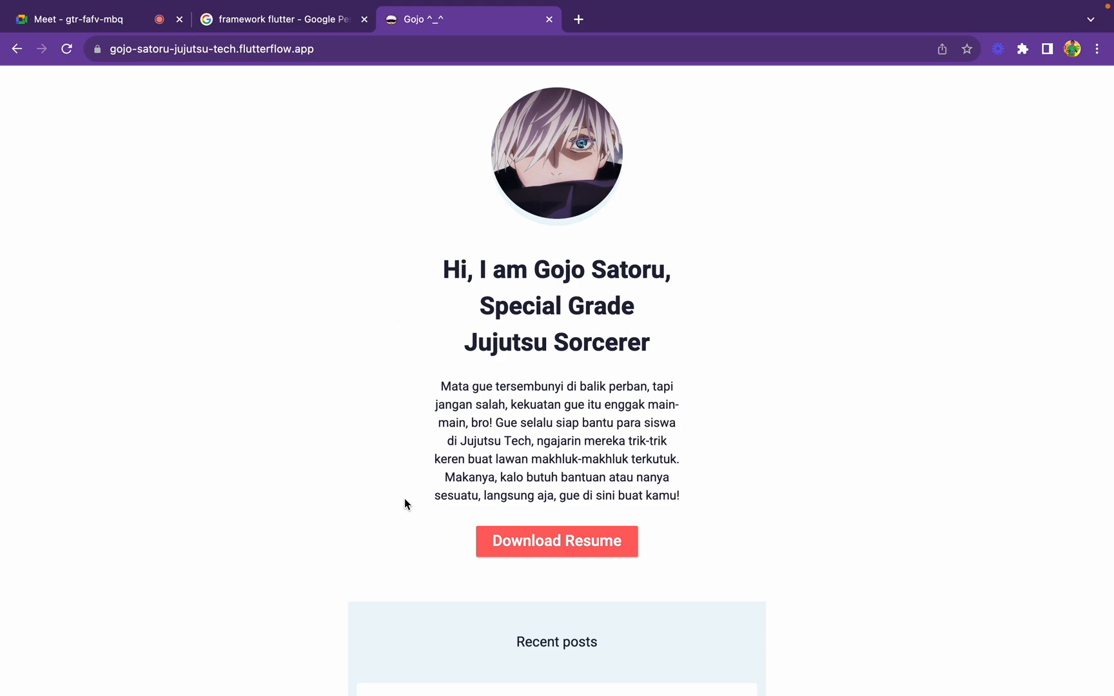
scroll(405, 503, "down", 2)
scroll(384, 429, "down", 2)
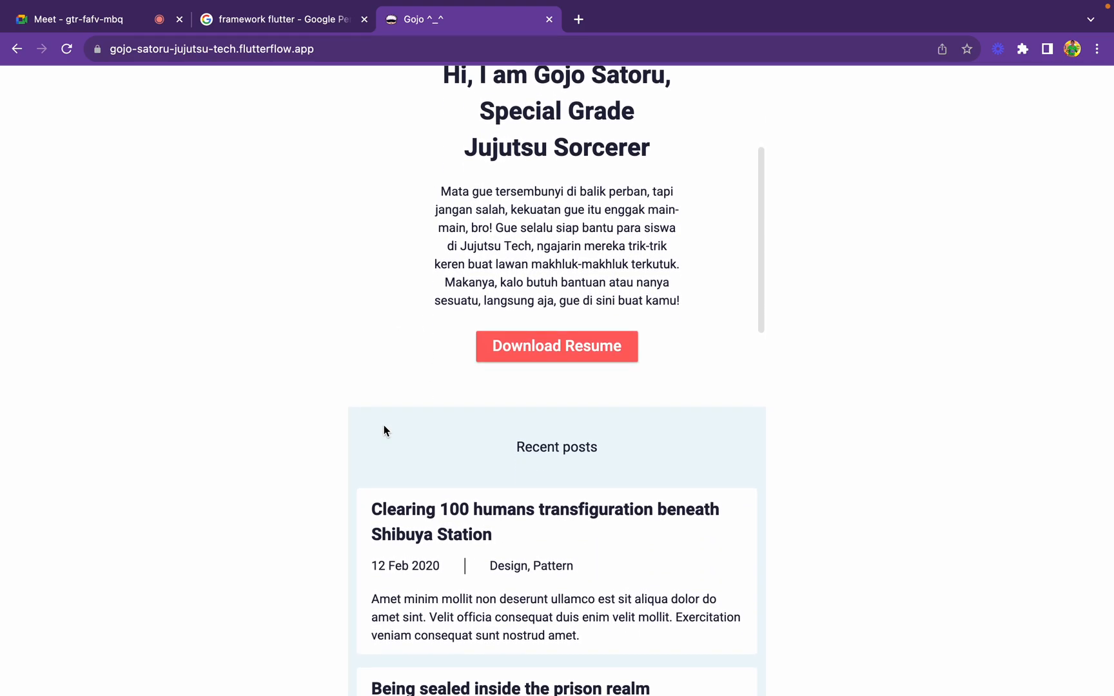
key("XF86MonBrightnessUp")
scroll(383, 416, "down", 1)
key("XF86MonBrightnessUp")
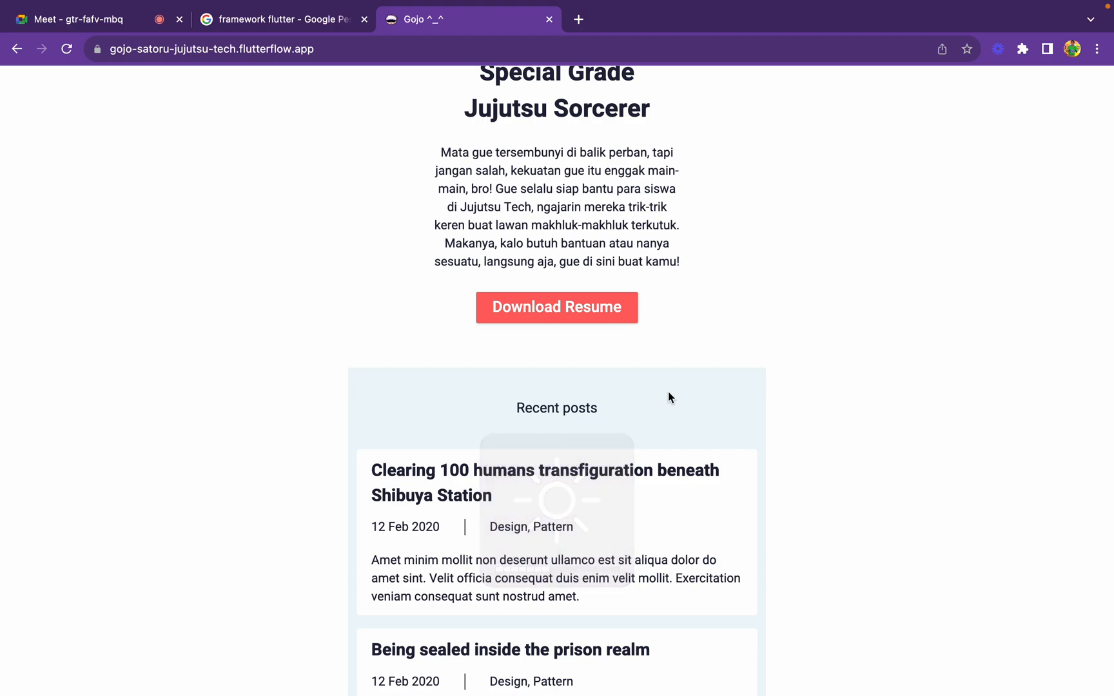
scroll(760, 377, "down", 1)
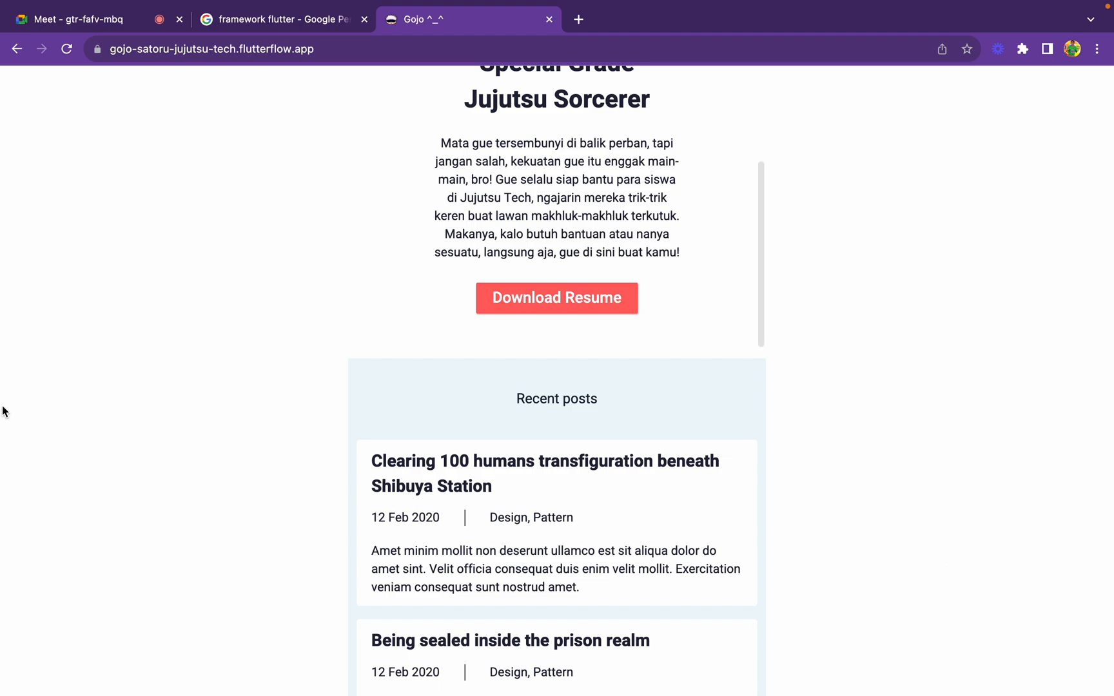
scroll(667, 584, "down", 10)
scroll(668, 585, "down", 4)
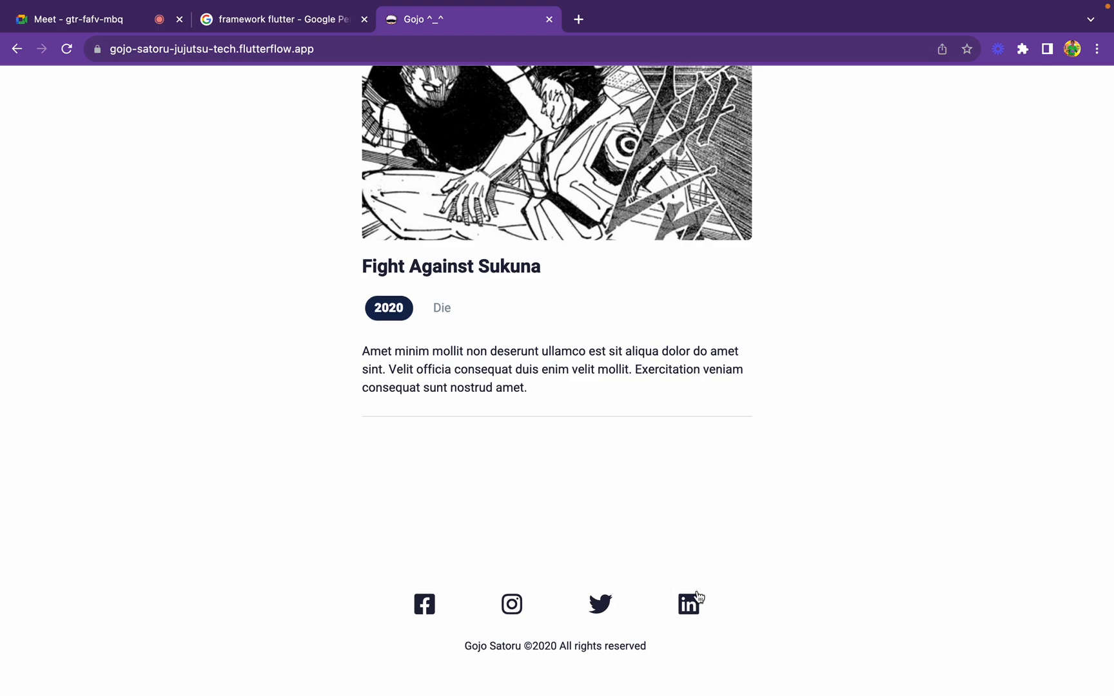
scroll(698, 596, "up", 20)
scroll(698, 596, "down", 1)
scroll(697, 597, "up", 1)
scroll(698, 596, "down", 1)
scroll(698, 596, "up", 2)
scroll(697, 592, "up", 1)
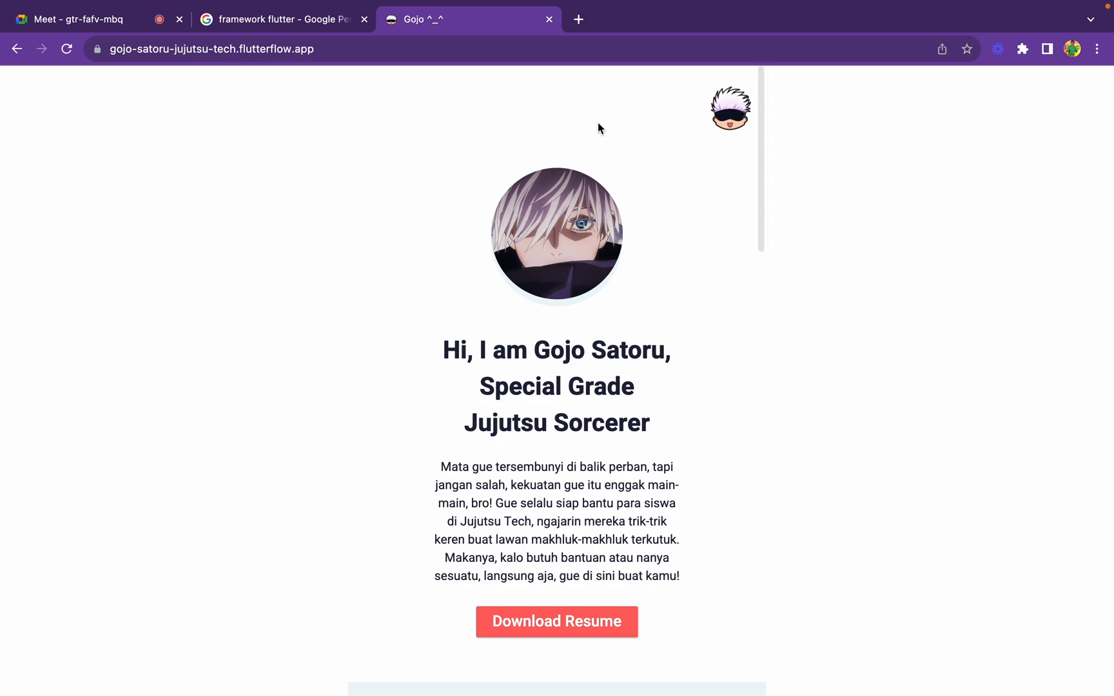
Switch to FlutterFlow and examine how HomePage, Column, Row and Image are nested in the widget tree
mouse_move(264, 6)
key("ctrl+Left")
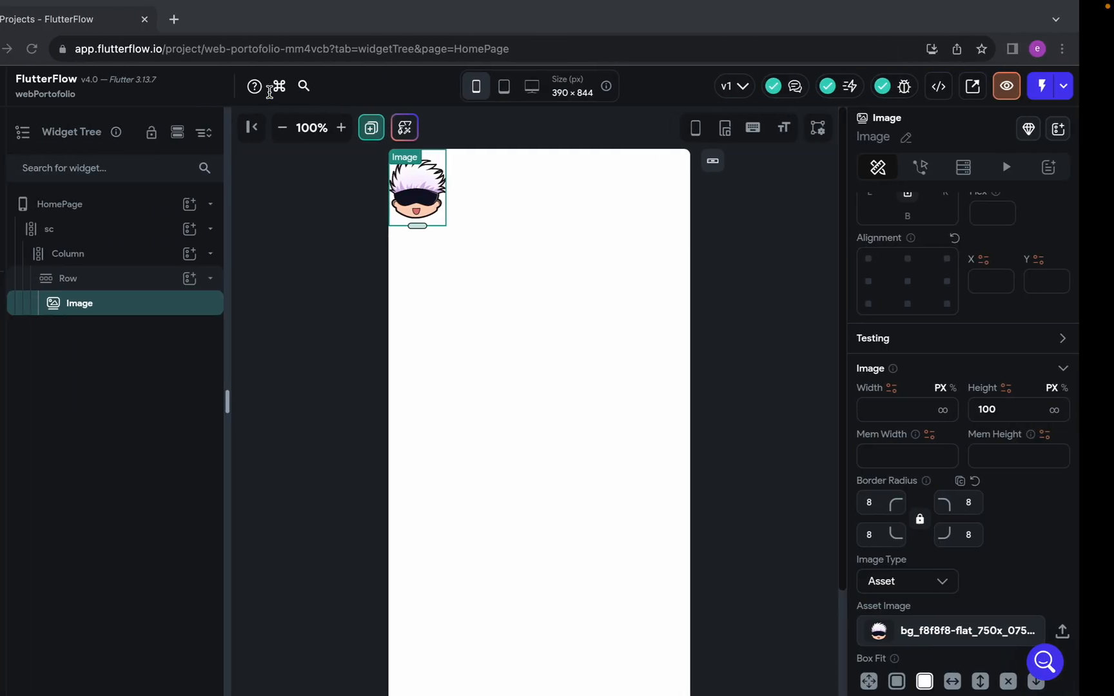
left_click(155, 201)
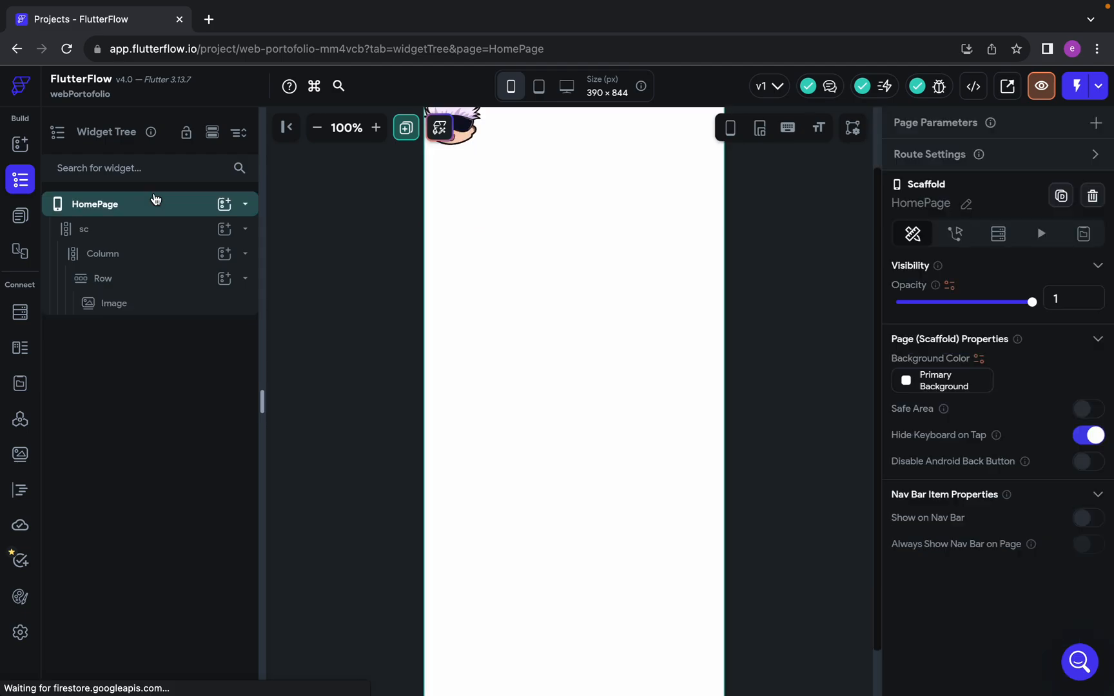
left_click(161, 255)
left_click(165, 302)
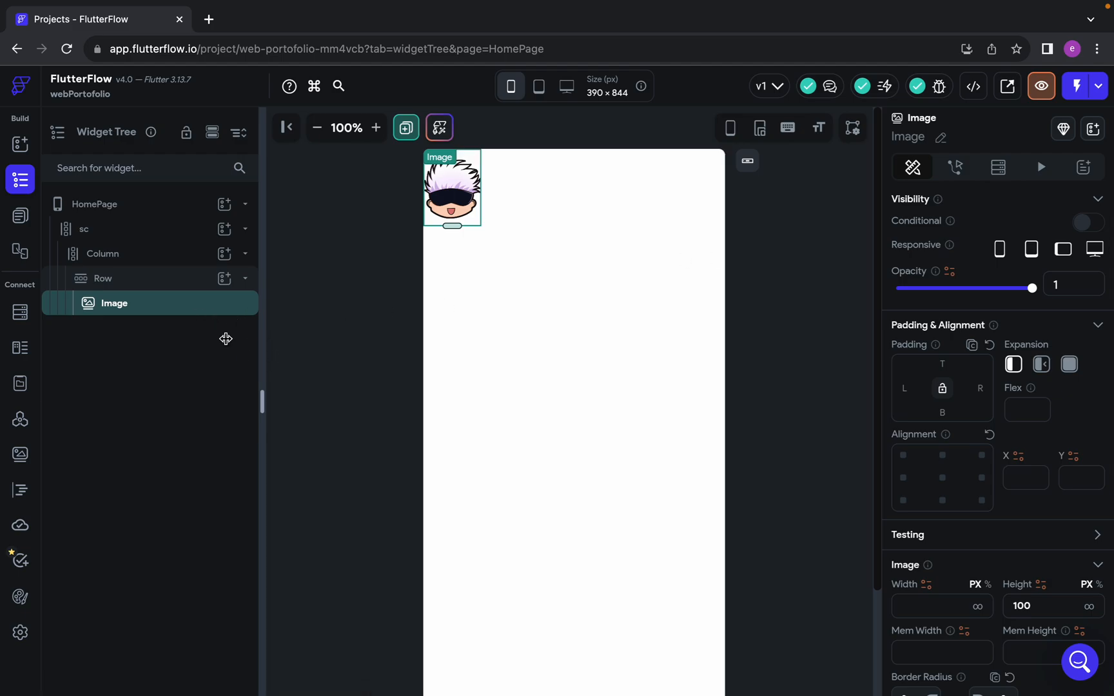
left_click(169, 285)
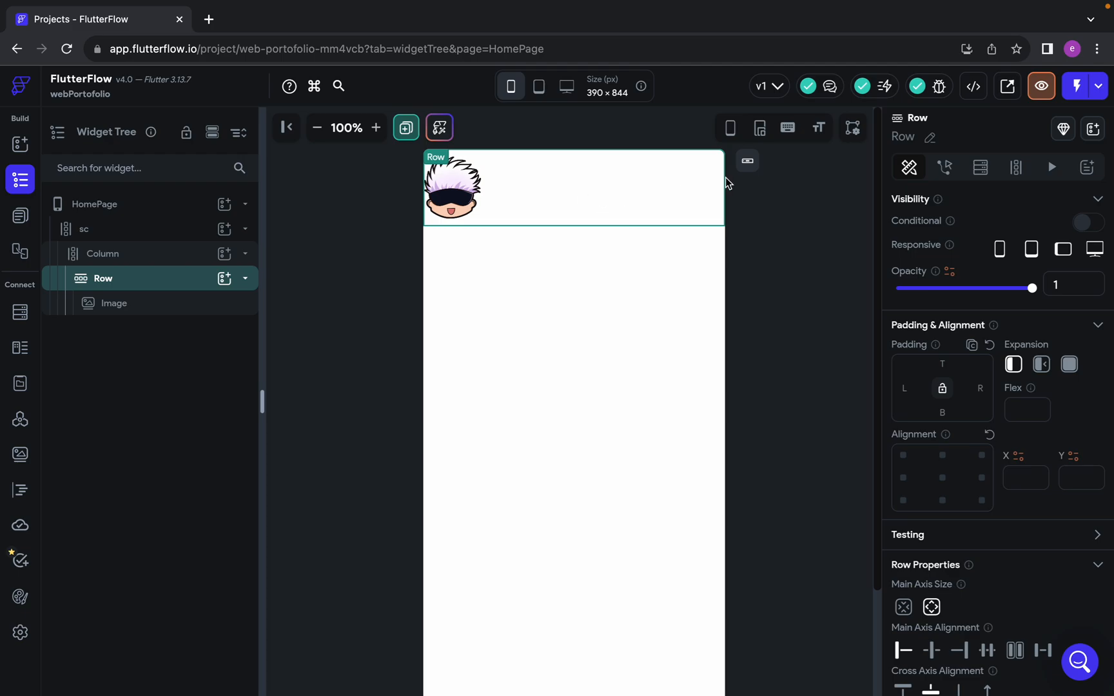
left_click(177, 302)
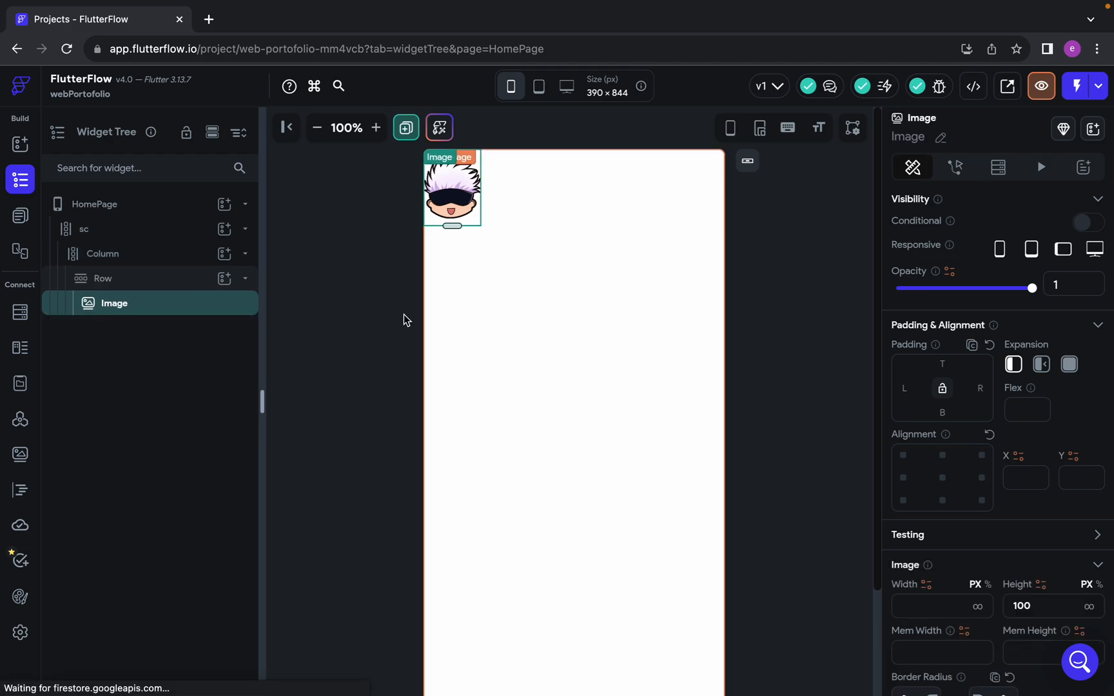
Add a Text widget beside the Image in the Row to demonstrate horizontal placement, and delete it again
left_click(181, 282)
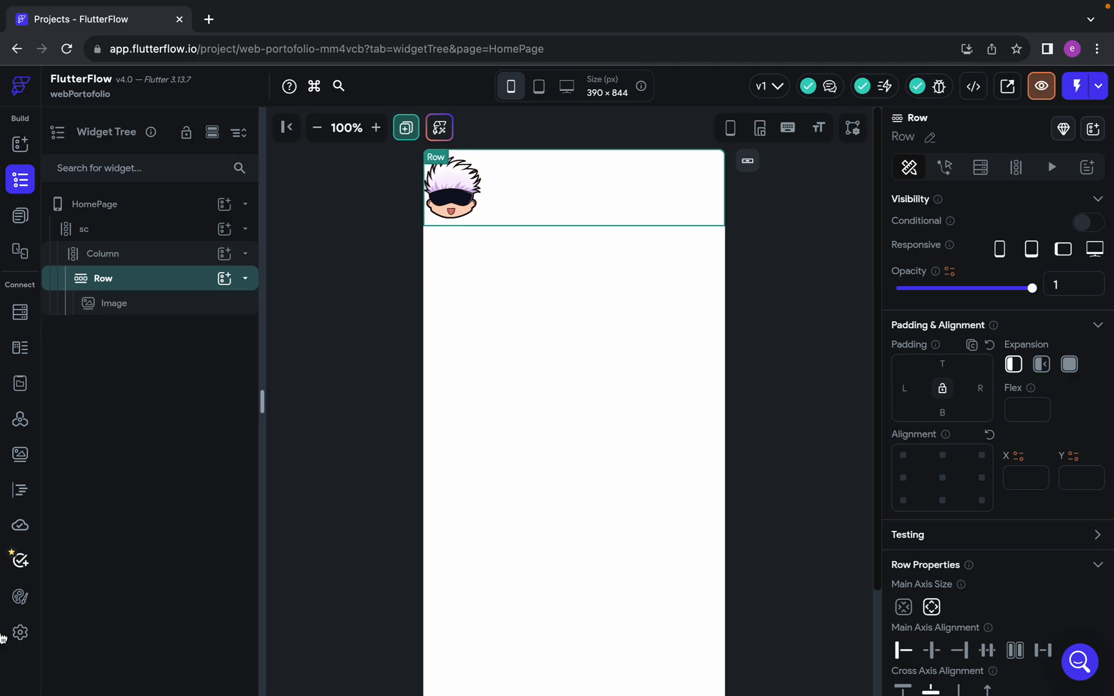
left_click(225, 278)
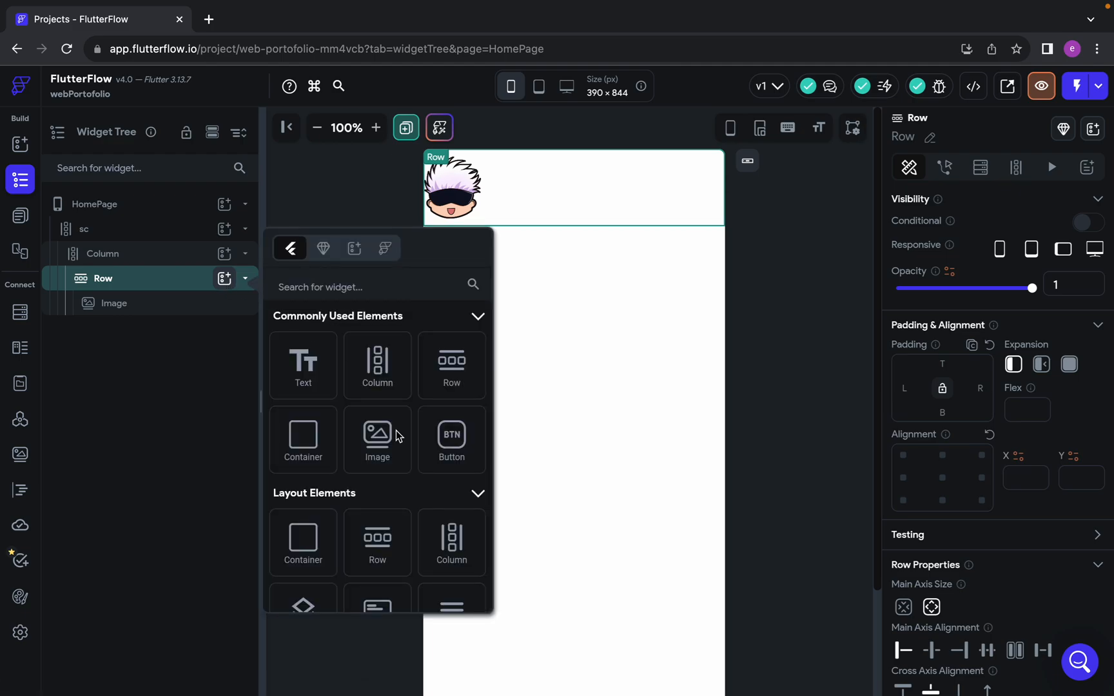
left_click(303, 371)
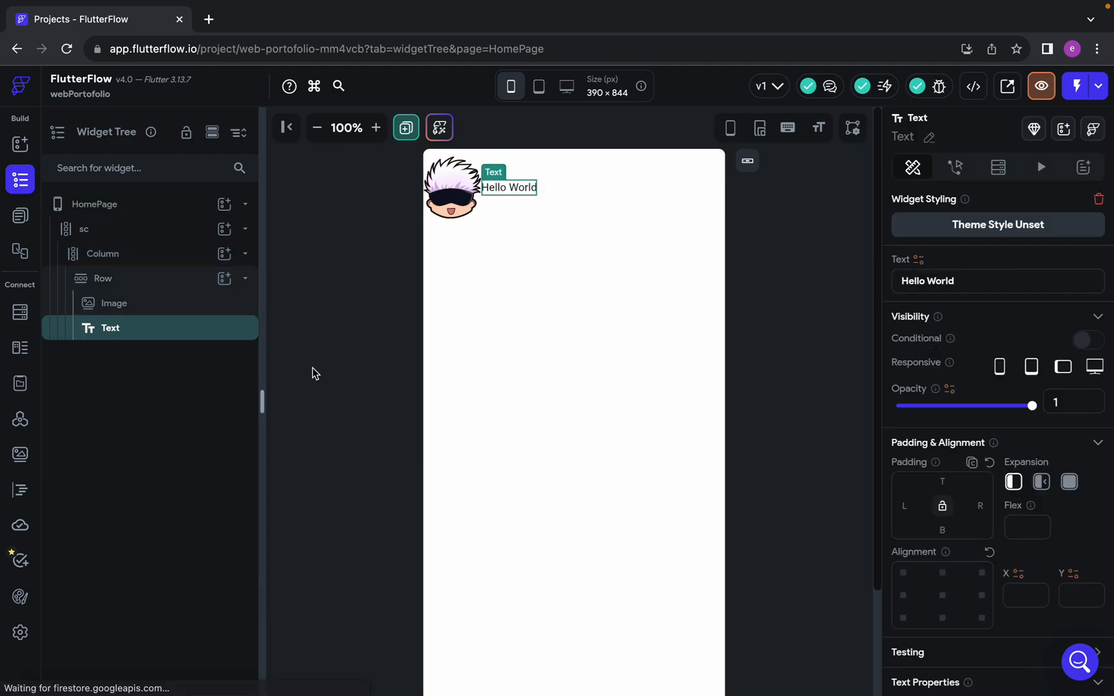
left_click(459, 191)
left_click(508, 190)
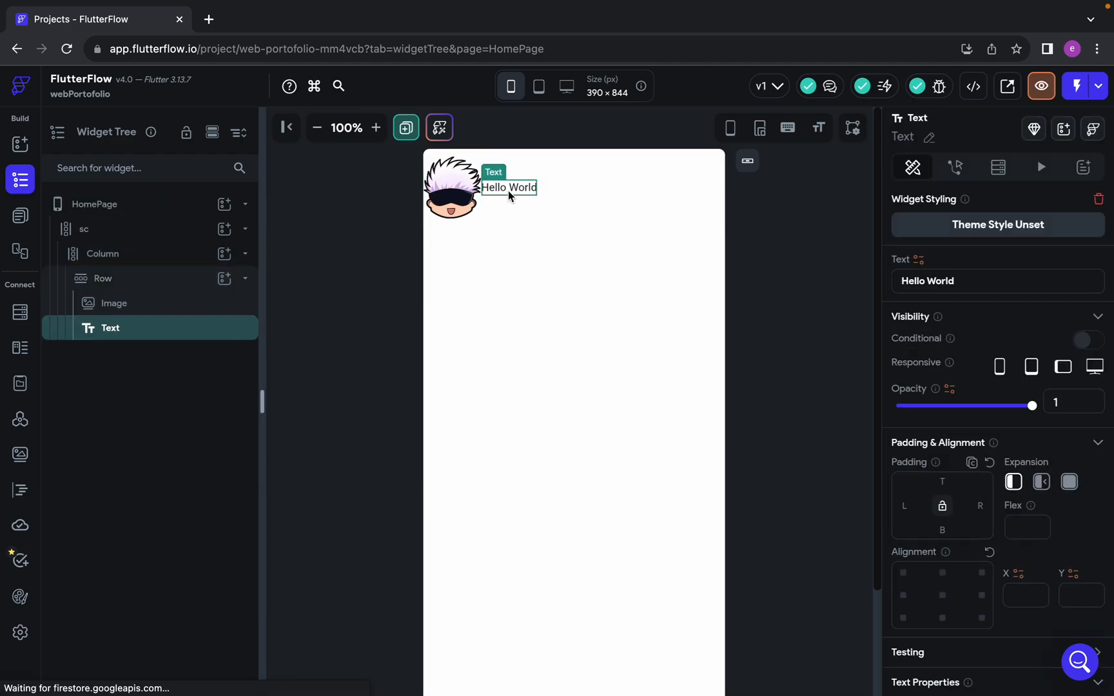
left_click(468, 195)
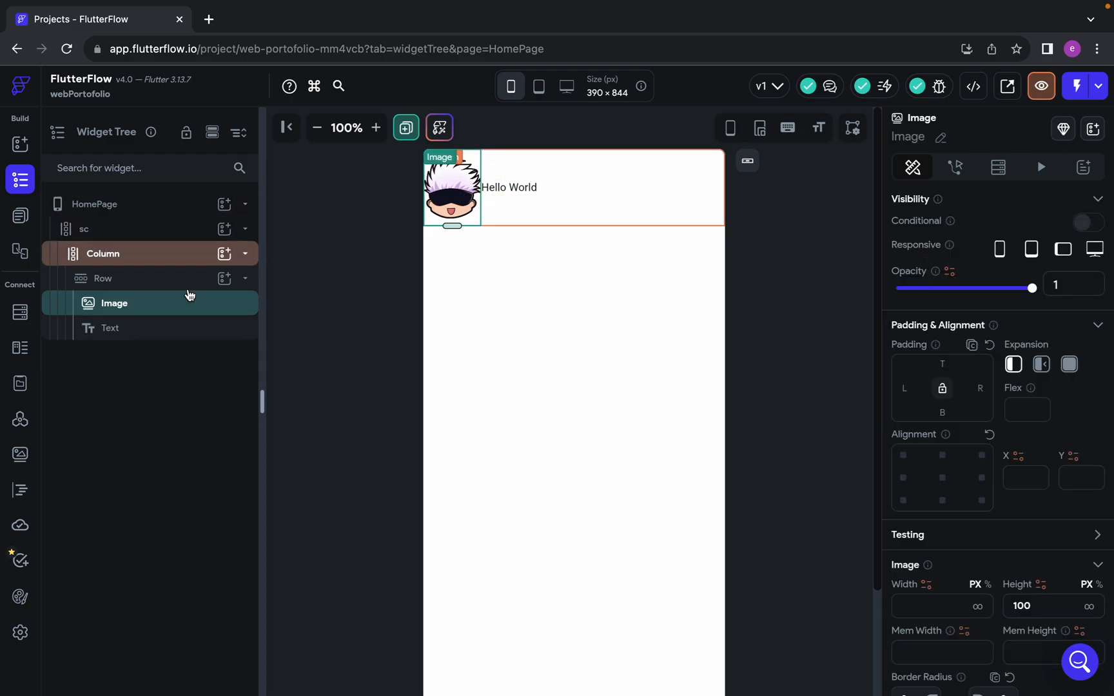
left_click(184, 335)
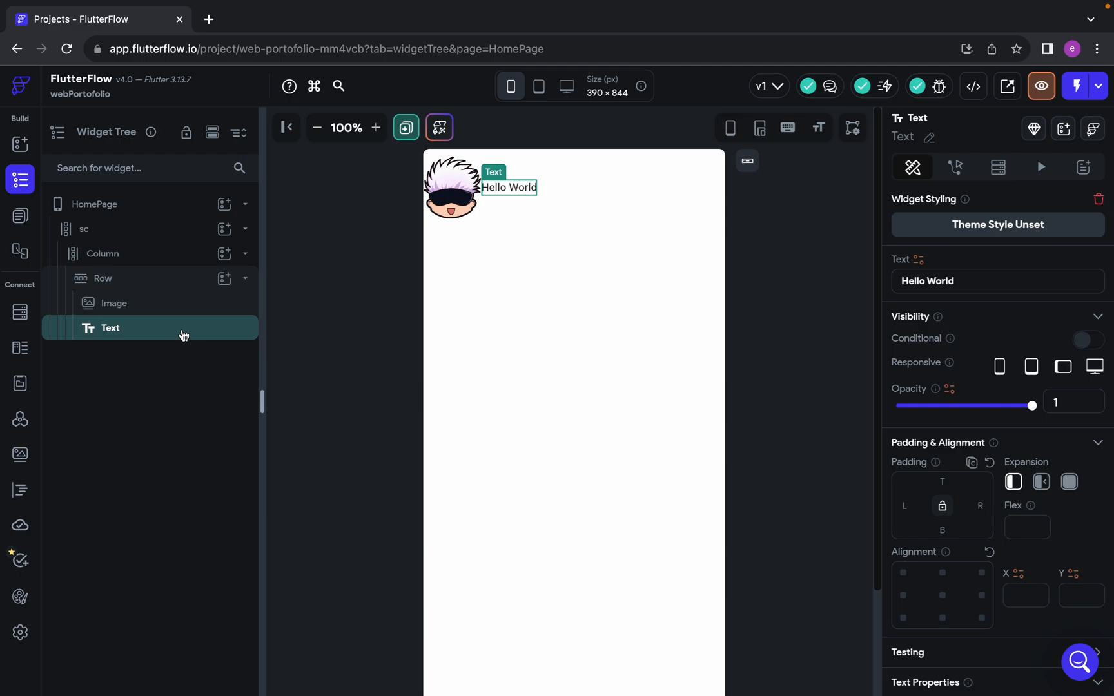
key("Delete")
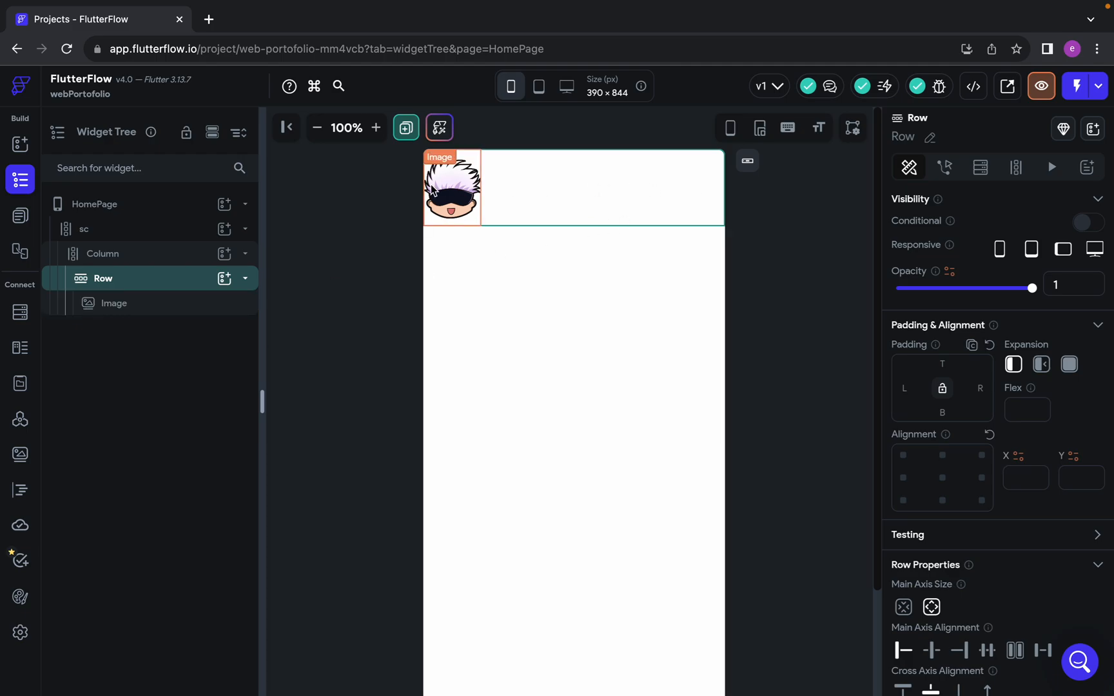
Set the Row's main axis alignment to End
scroll(982, 537, "down", 3)
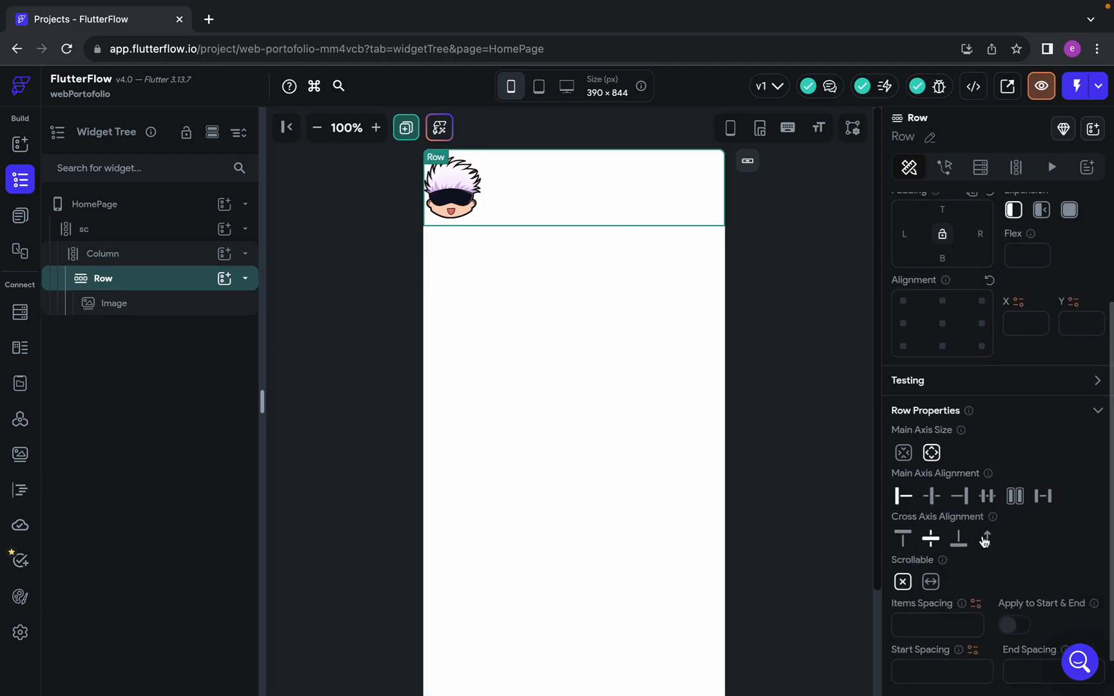
scroll(1107, 487, "up", 3)
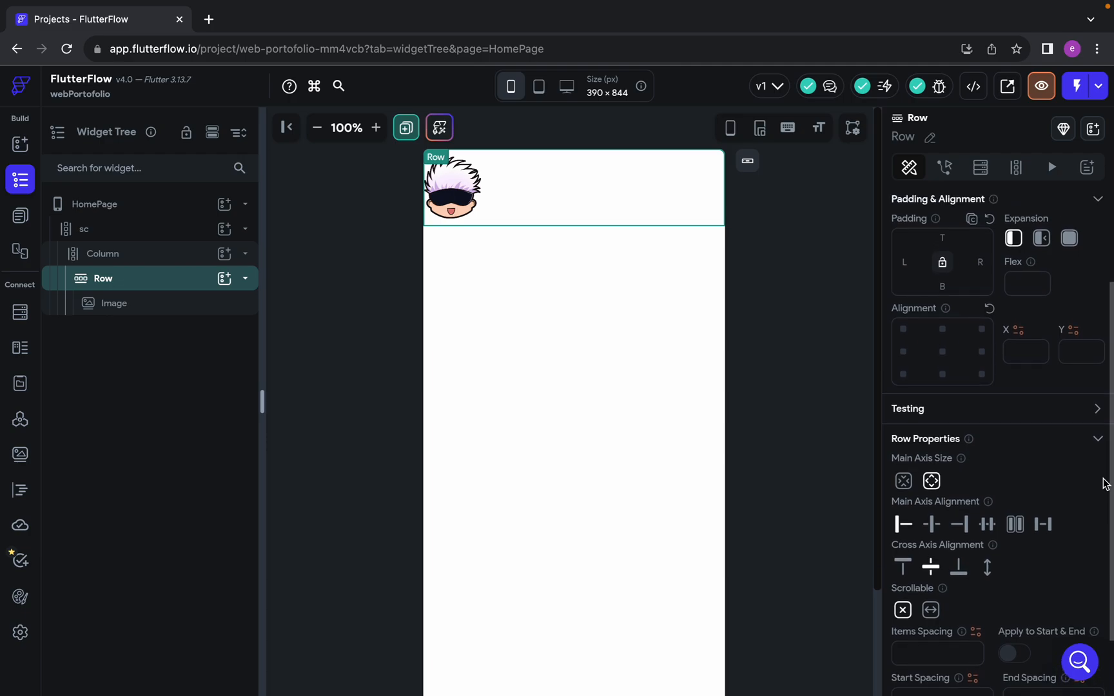
scroll(934, 523, "down", 2)
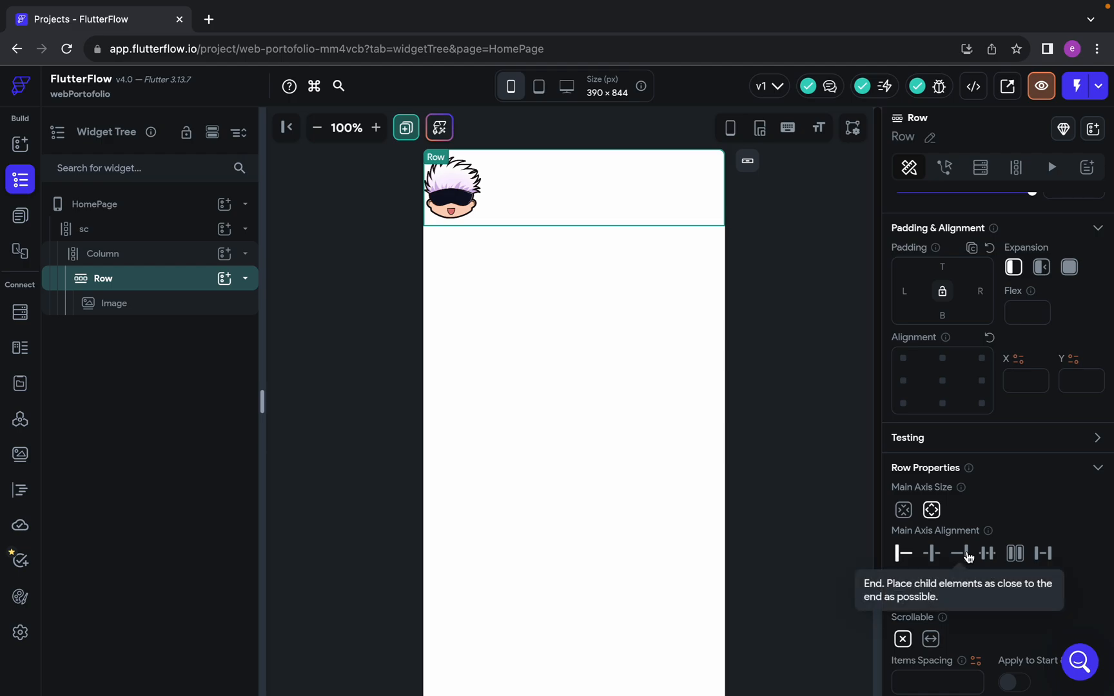
scroll(969, 535, "down", 1)
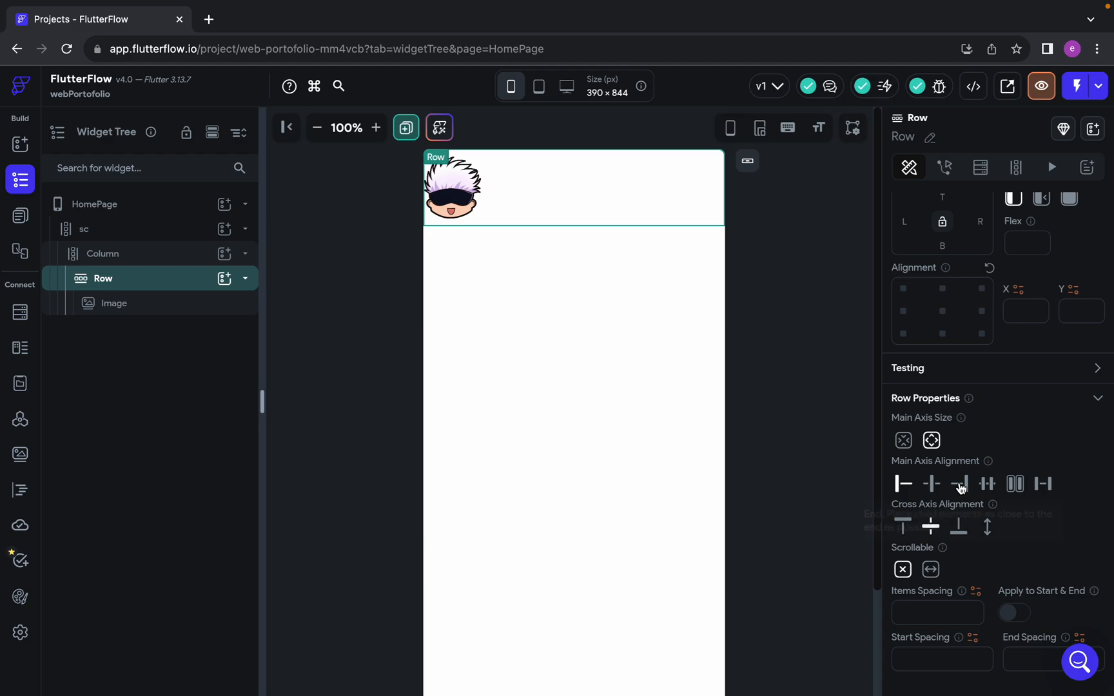
left_click(961, 484)
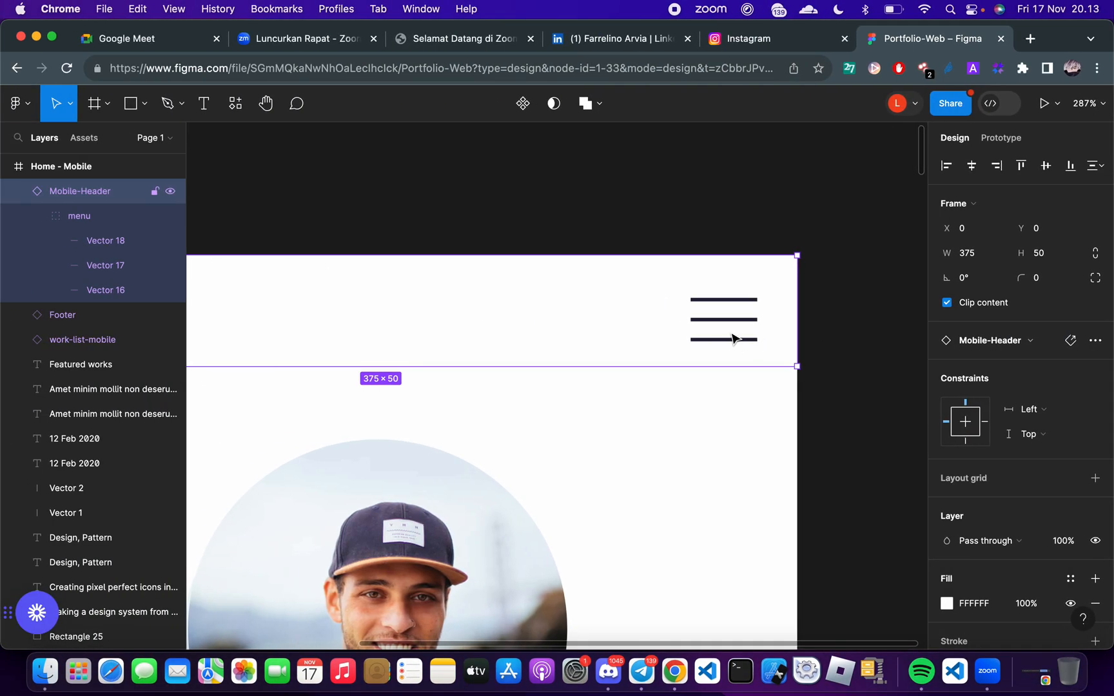
Switch to the Figma design and examine the menu icon's position and distance to the edges of the Mobile-Header
left_click(734, 323)
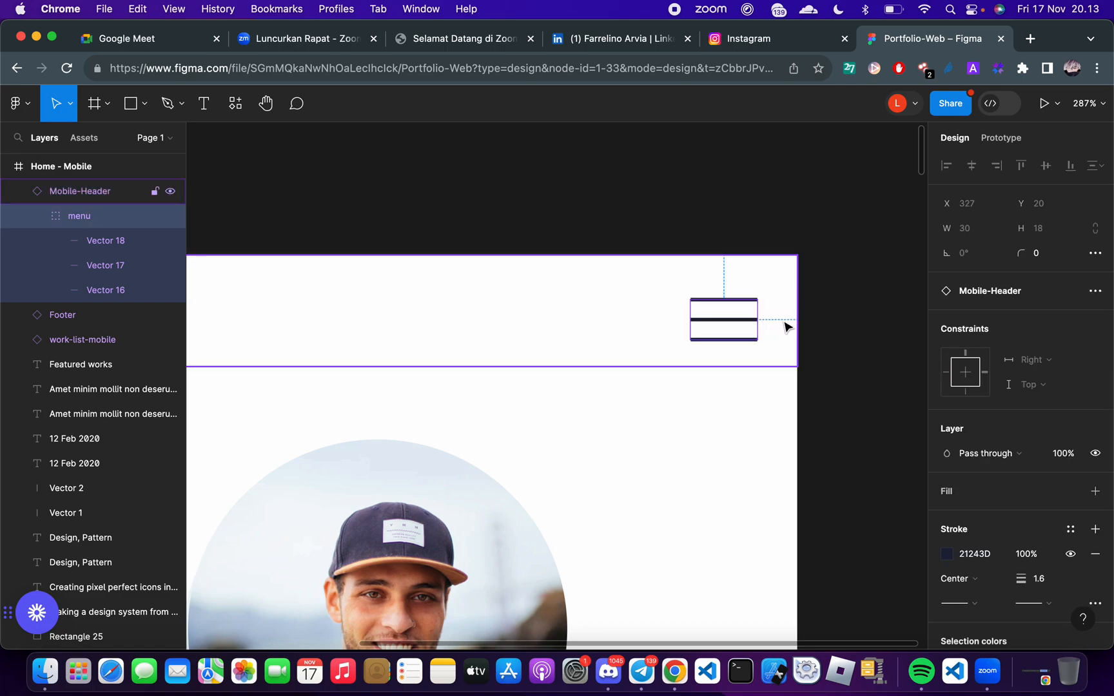
key("alt")
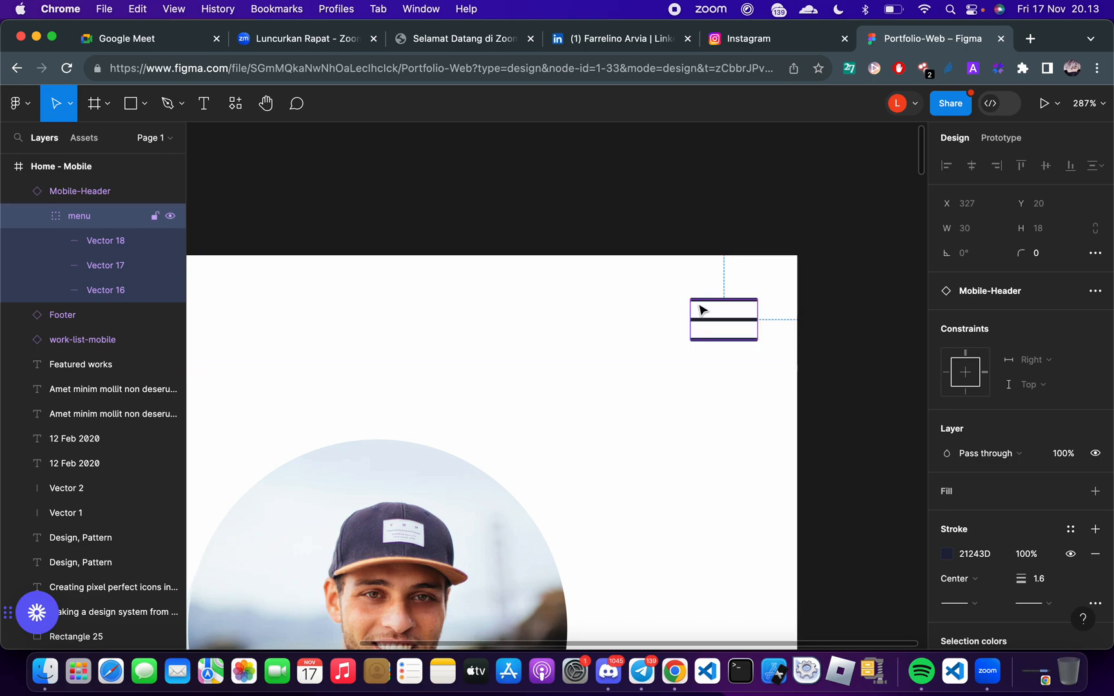
left_click(764, 346)
double_click(747, 324)
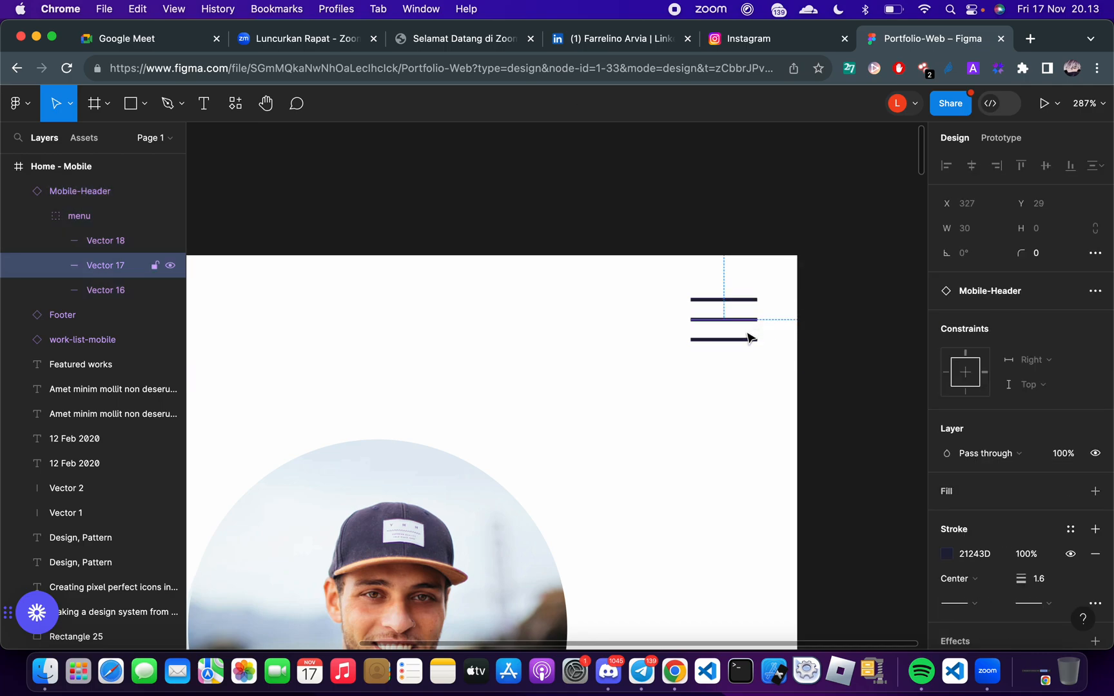
left_click(740, 345)
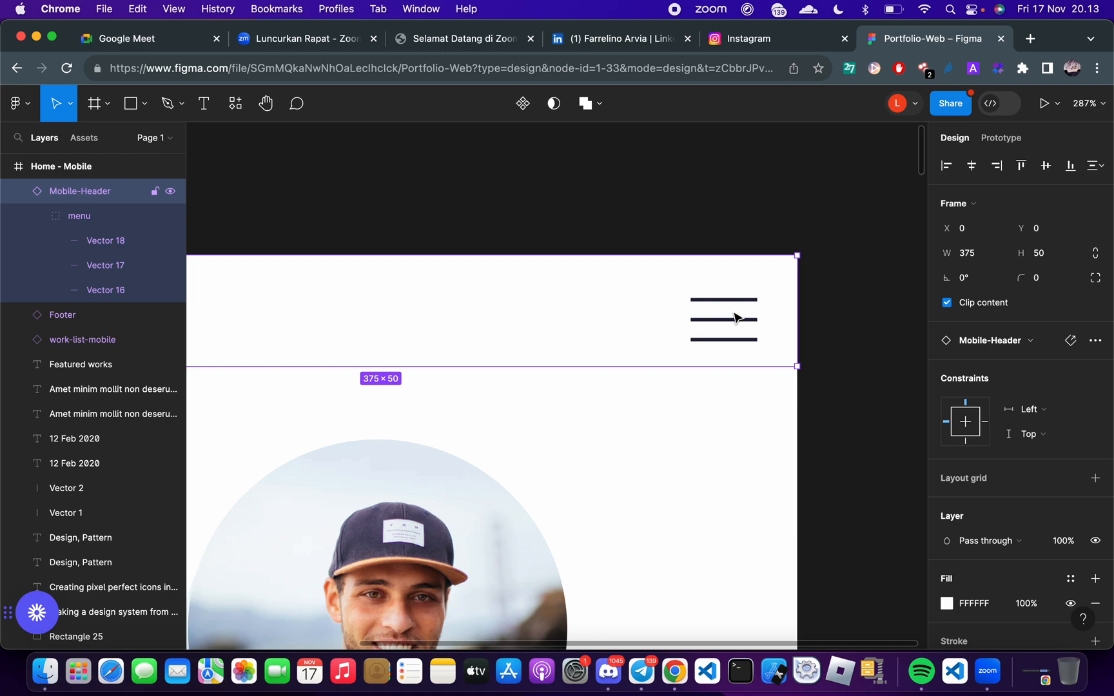
double_click(753, 322)
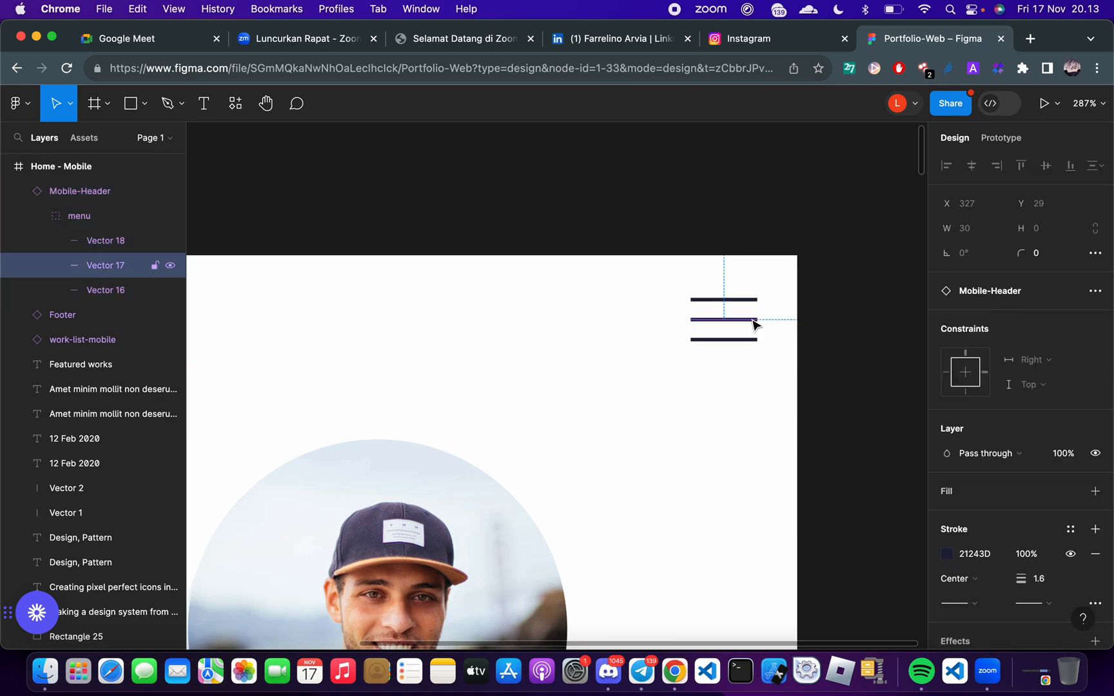
left_click(753, 332)
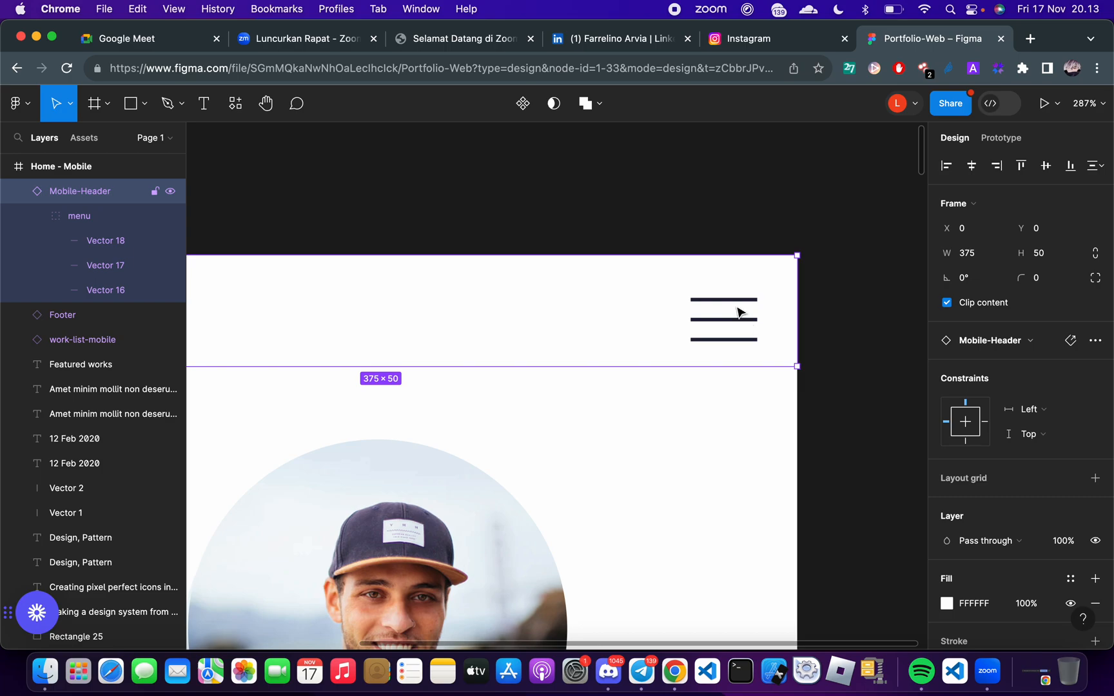
Measure the menu icon's distances to the edges of the Mobile-Header in the Figma design
left_click(911, 338)
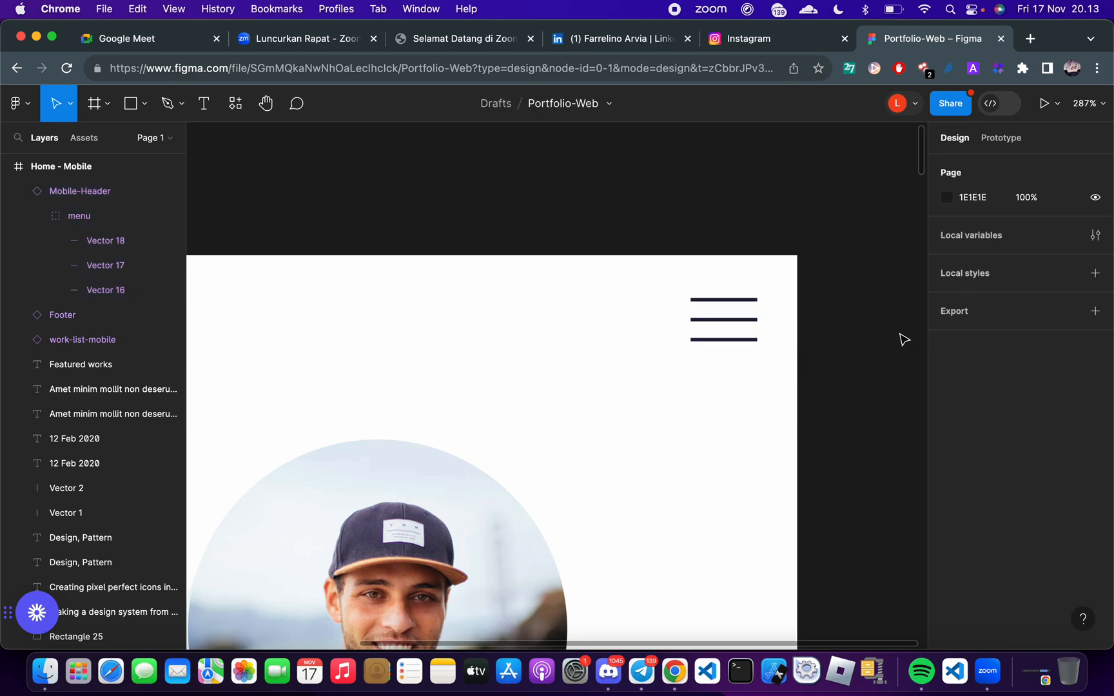
left_click(749, 339)
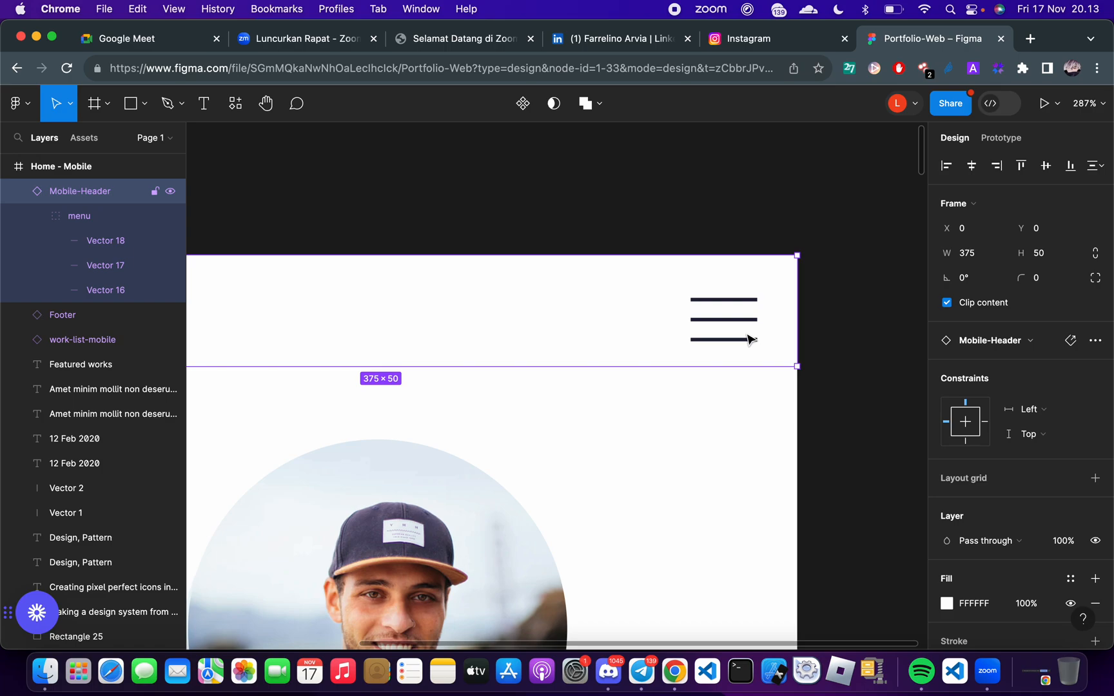
left_click(742, 367)
left_click(736, 335)
double_click(742, 332)
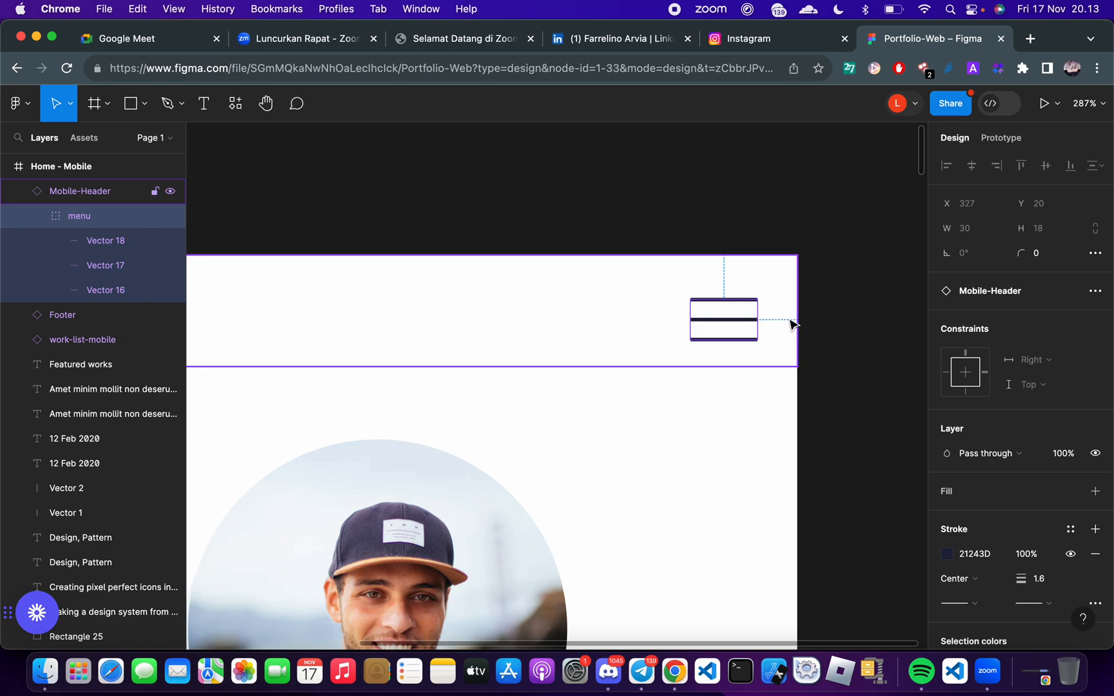
key("alt")
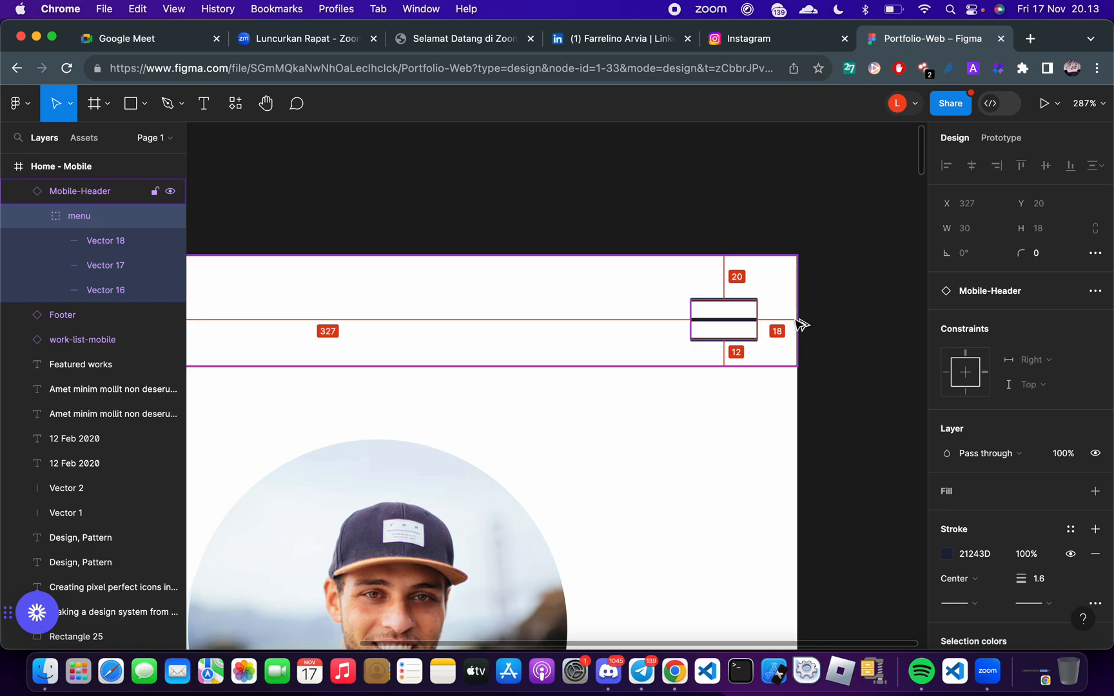
key("alt")
key("alt")
Switch to FlutterFlow and set the Row's padding to 20 top, 18 right and 12 bottom, matching the Figma spacing
key("ctrl+Right")
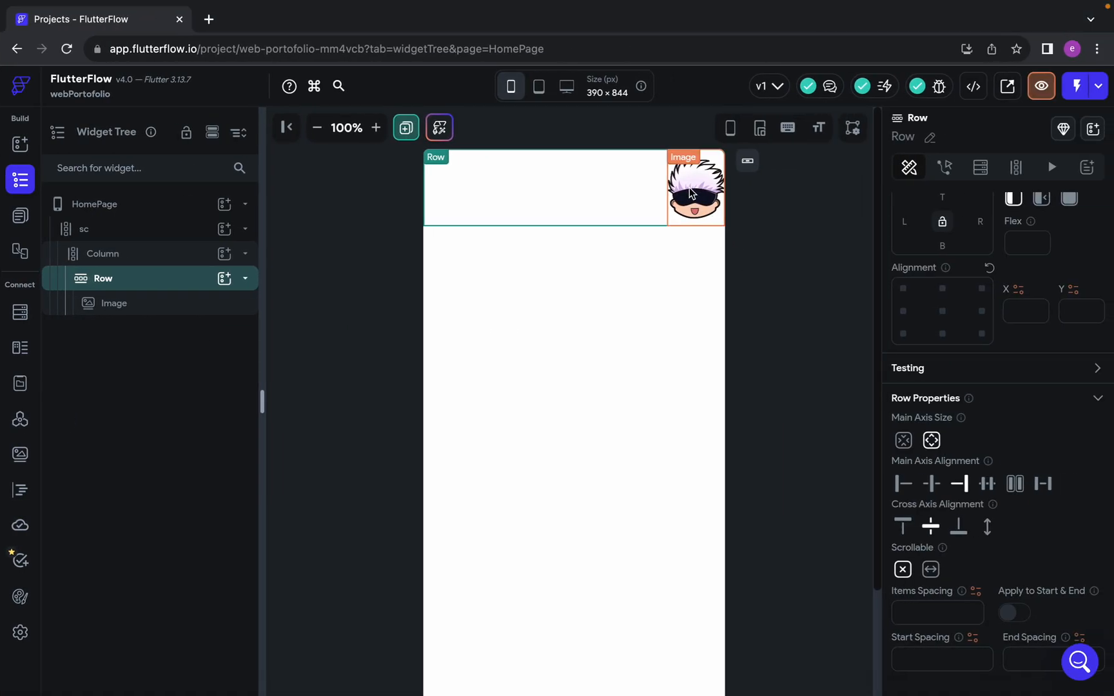
scroll(1009, 451, "up", 3)
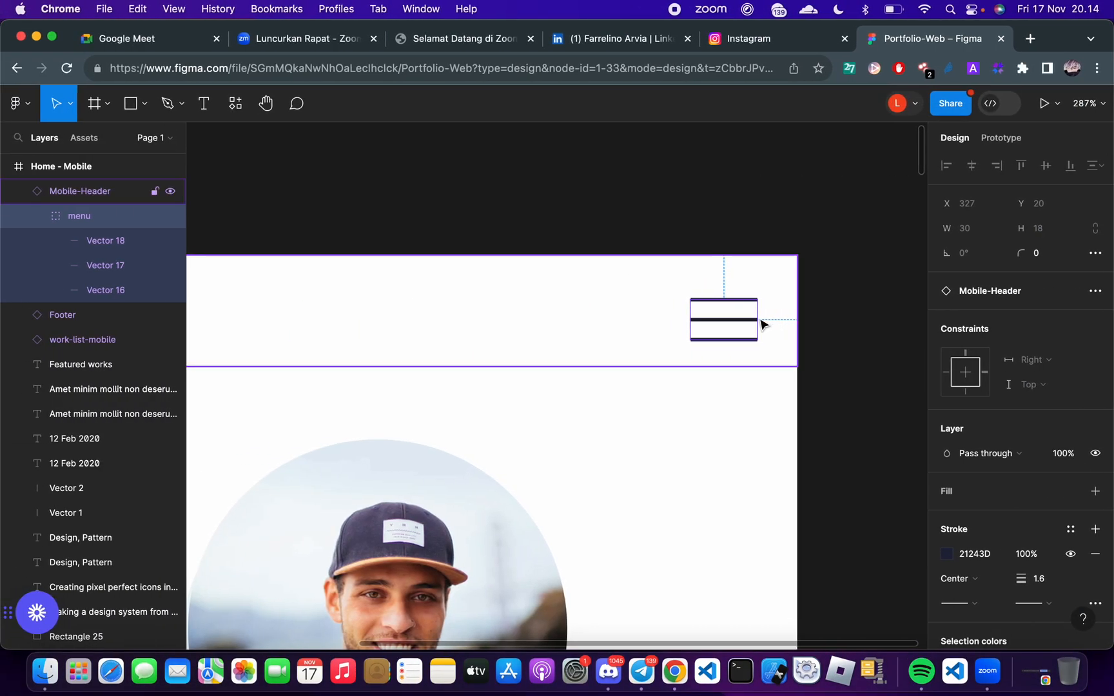
key("alt")
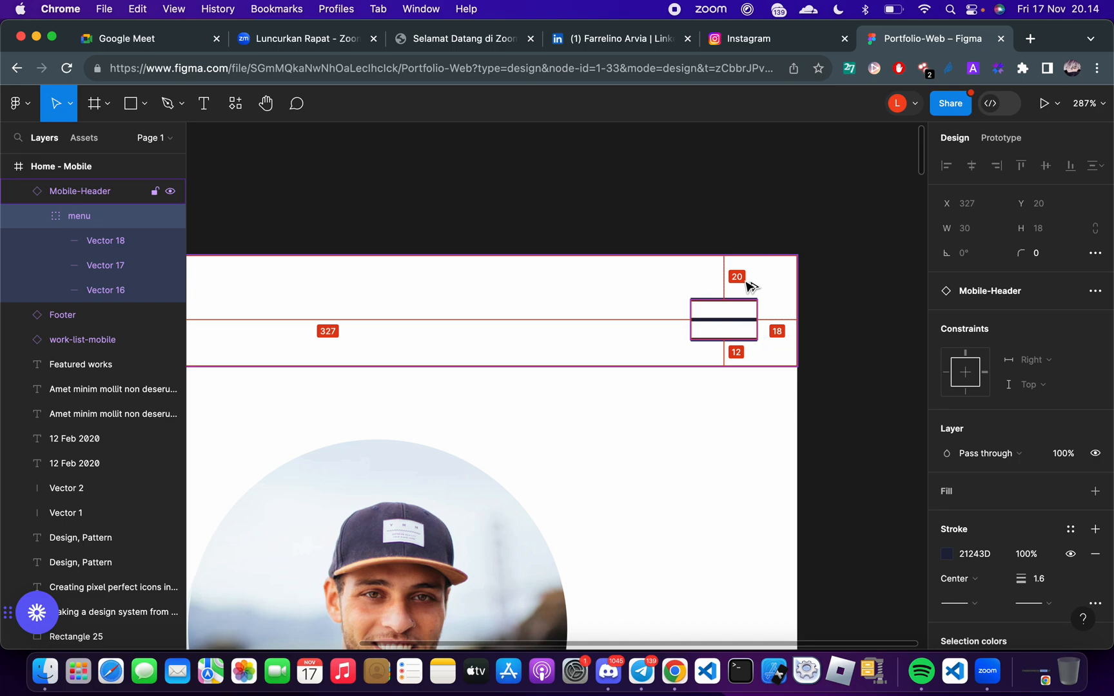
key("ctrl+Right")
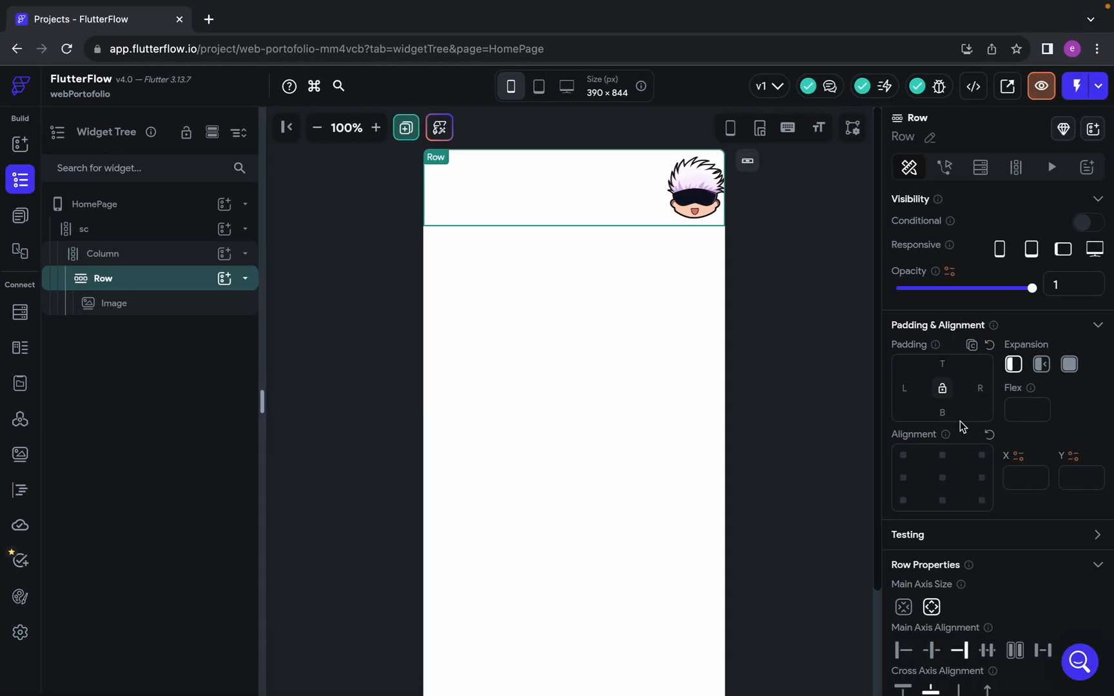
type("29")
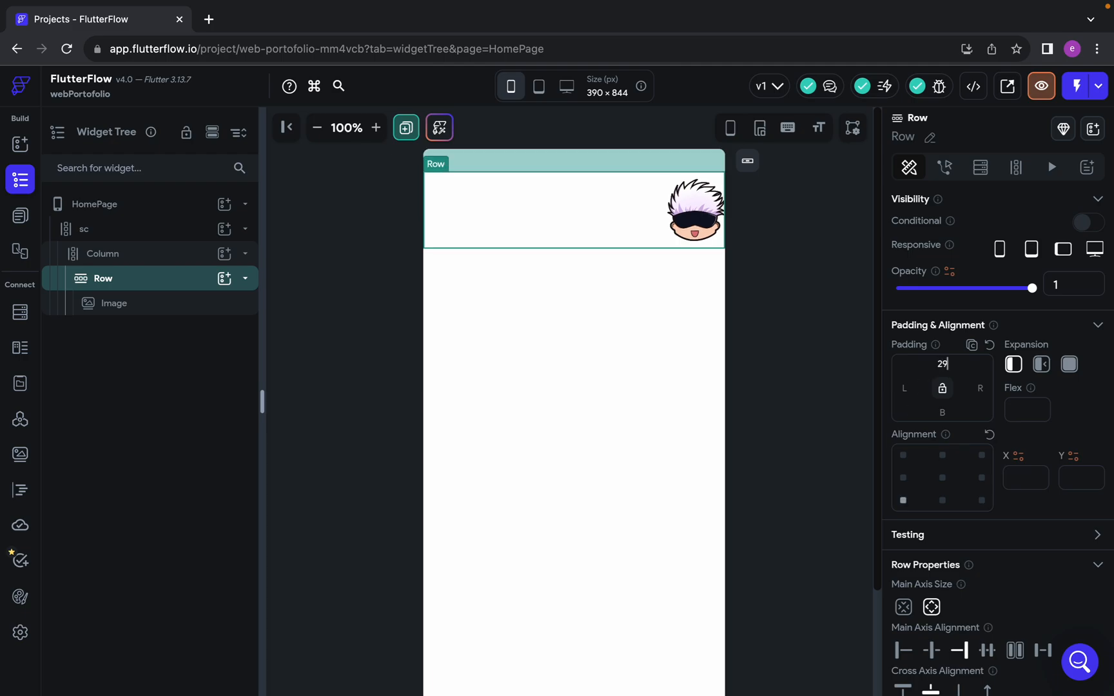
key("BackSpace")
type("0")
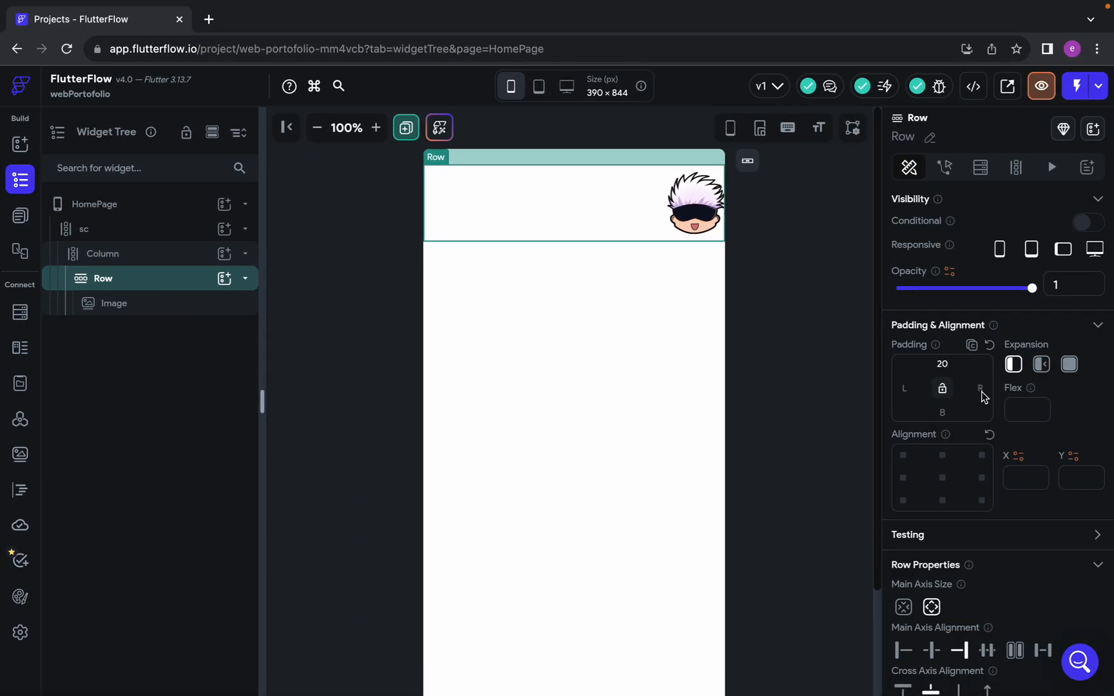
left_click(980, 388)
type("18")
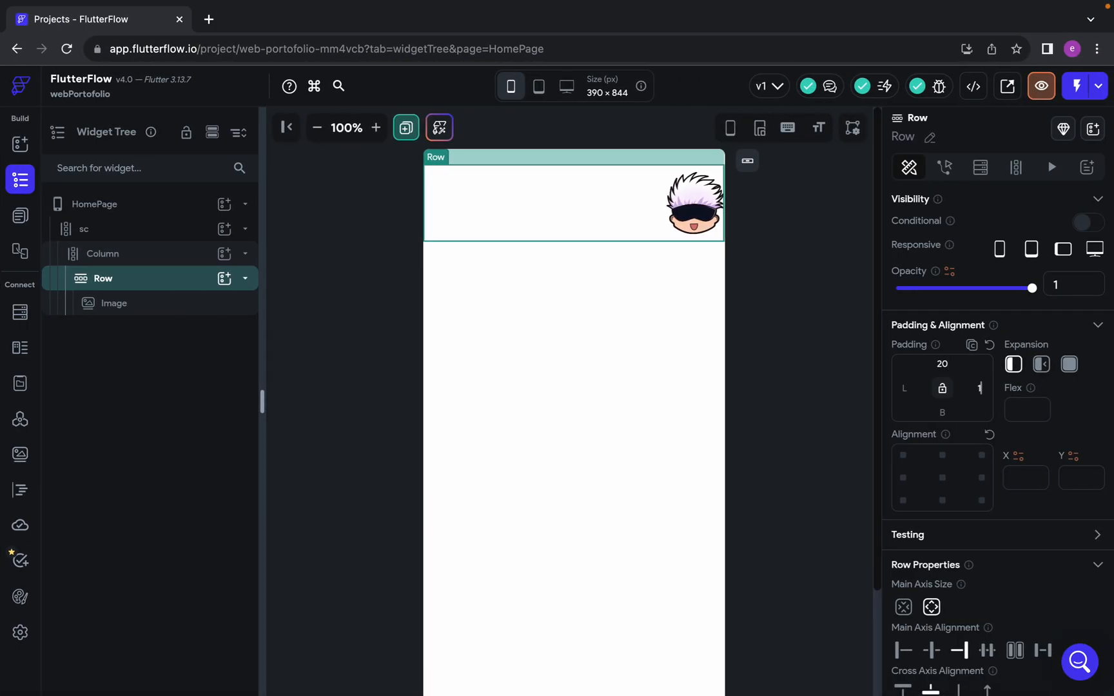
left_click(941, 410)
type("12")
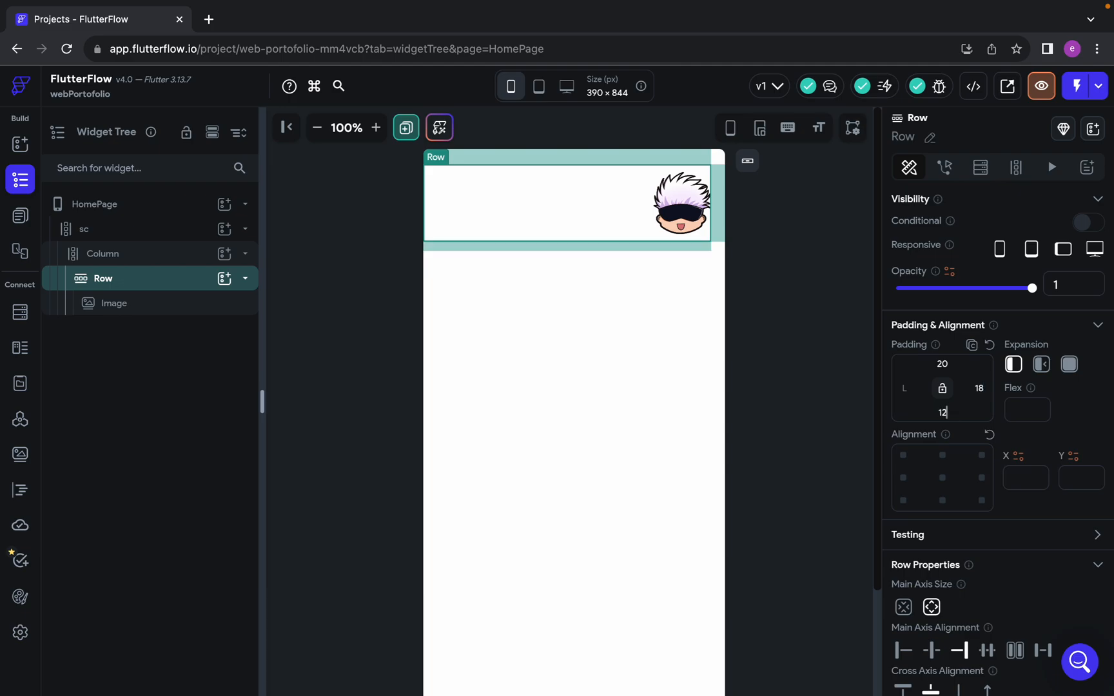
left_click(821, 396)
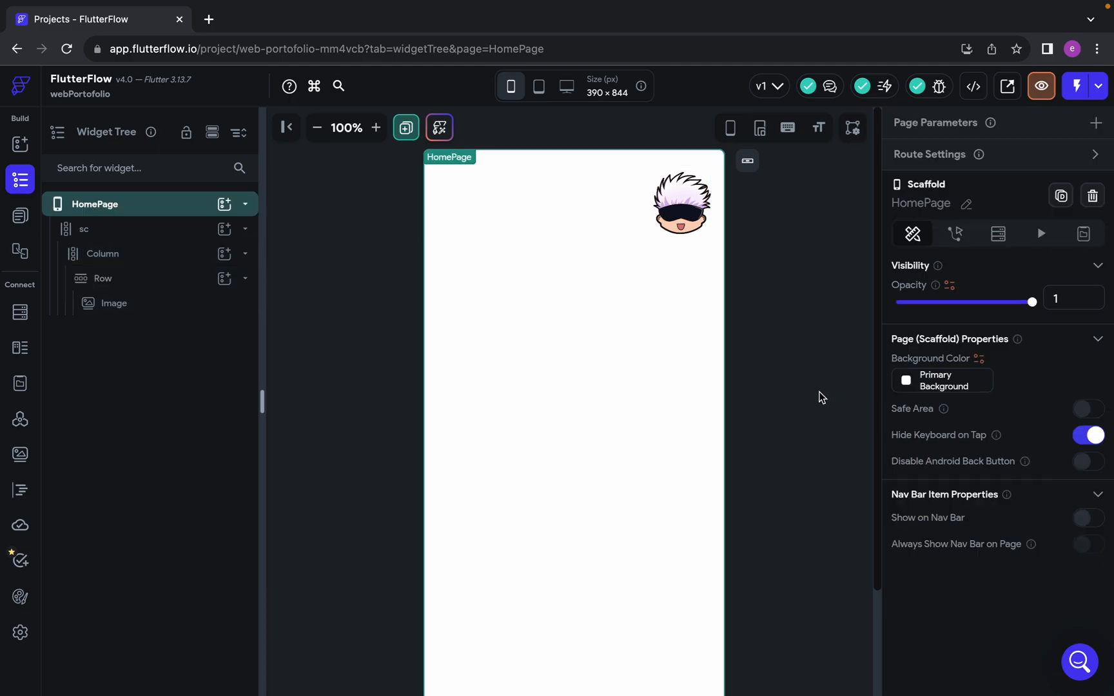
Select the Row and collapse it in the widget tree
left_click(139, 292)
left_click(246, 280)
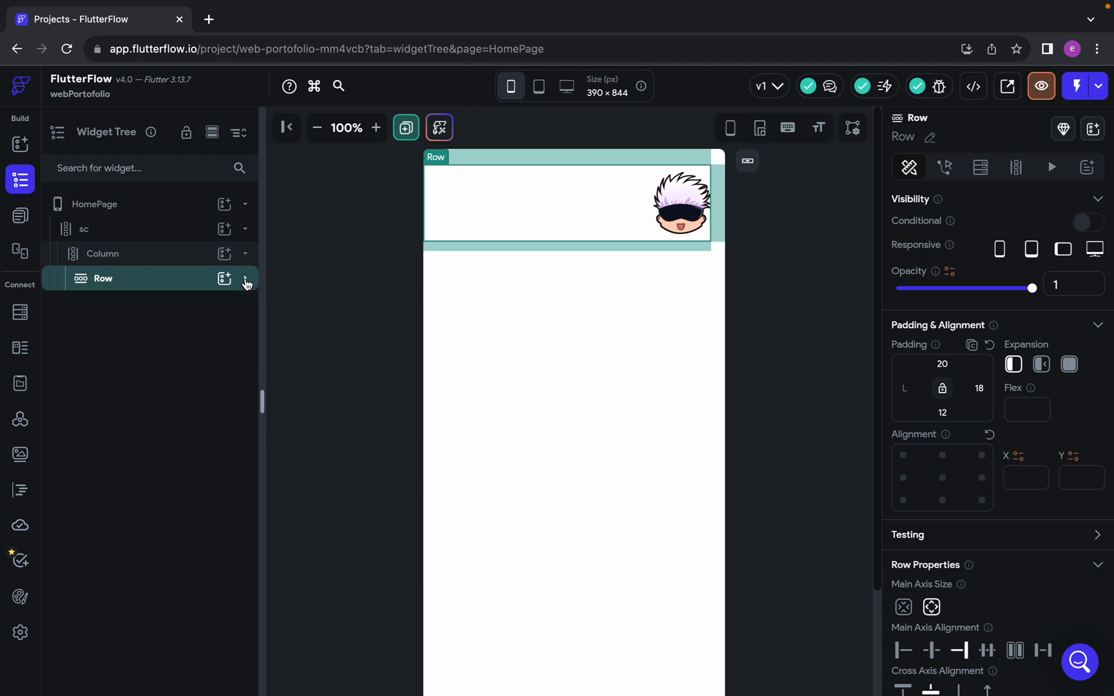
scroll(600, 348, "down", 1)
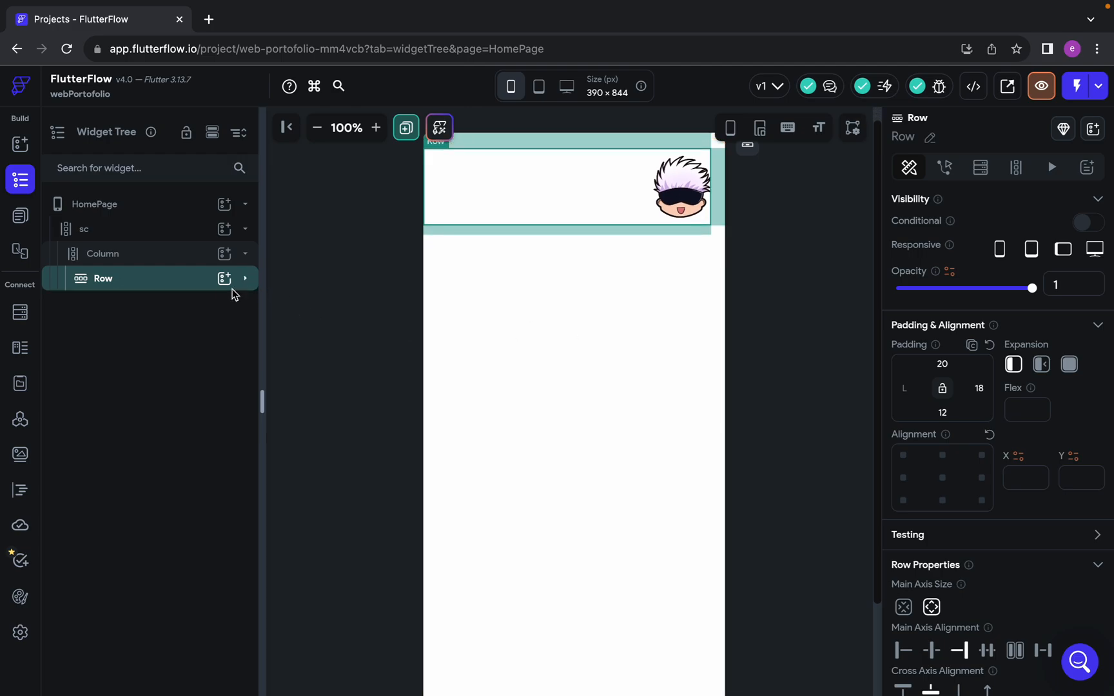
Switch to the Google Meet call and check the in-call messages for new questions
key("ctrl+Right")
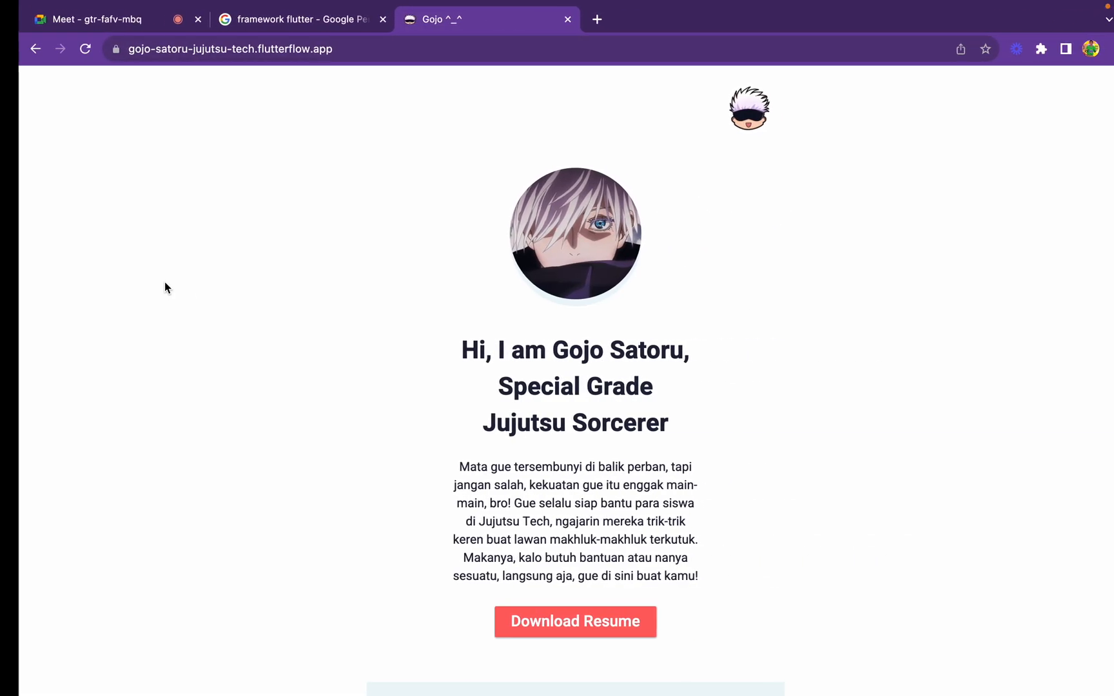
left_click(88, 20)
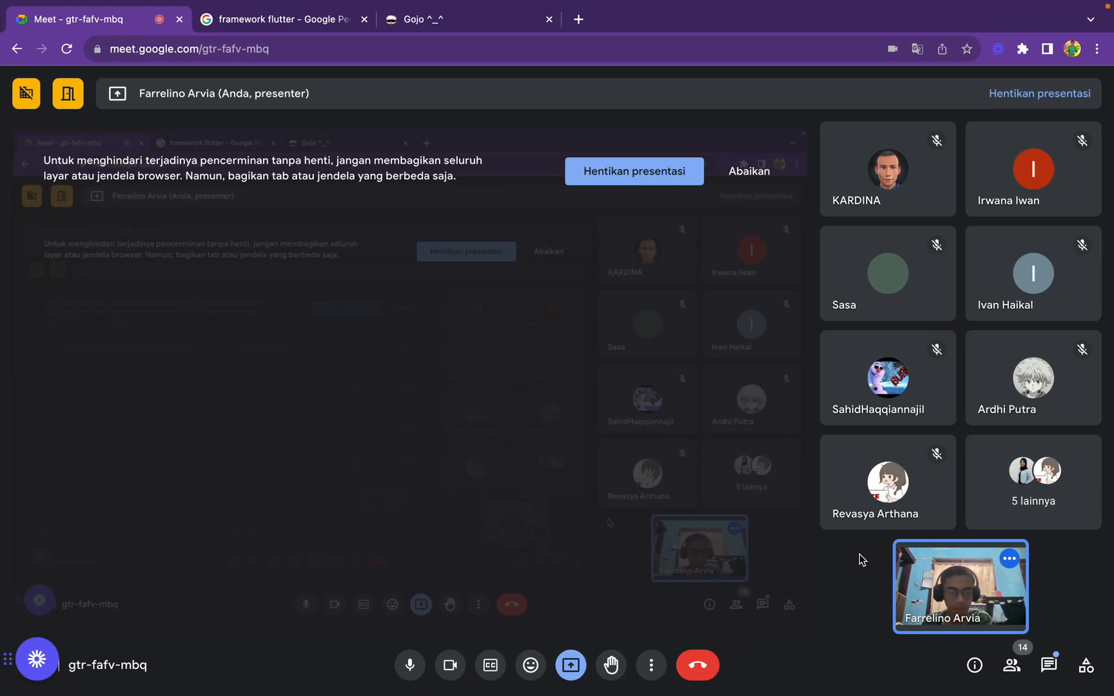
left_click(1050, 665)
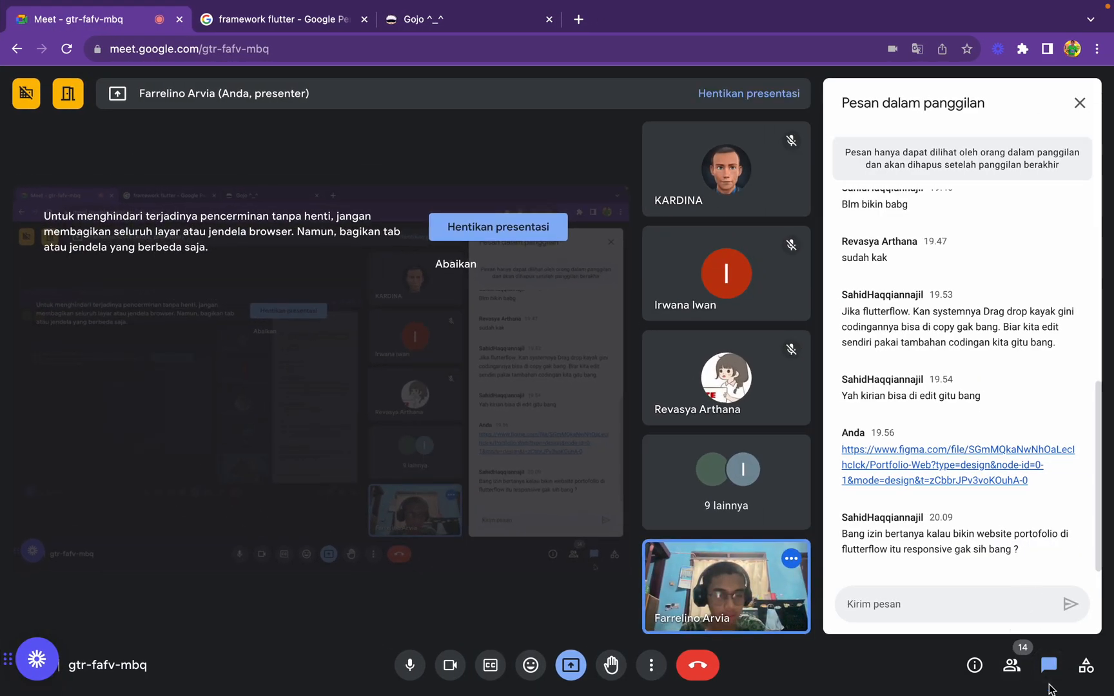
left_click(1034, 655)
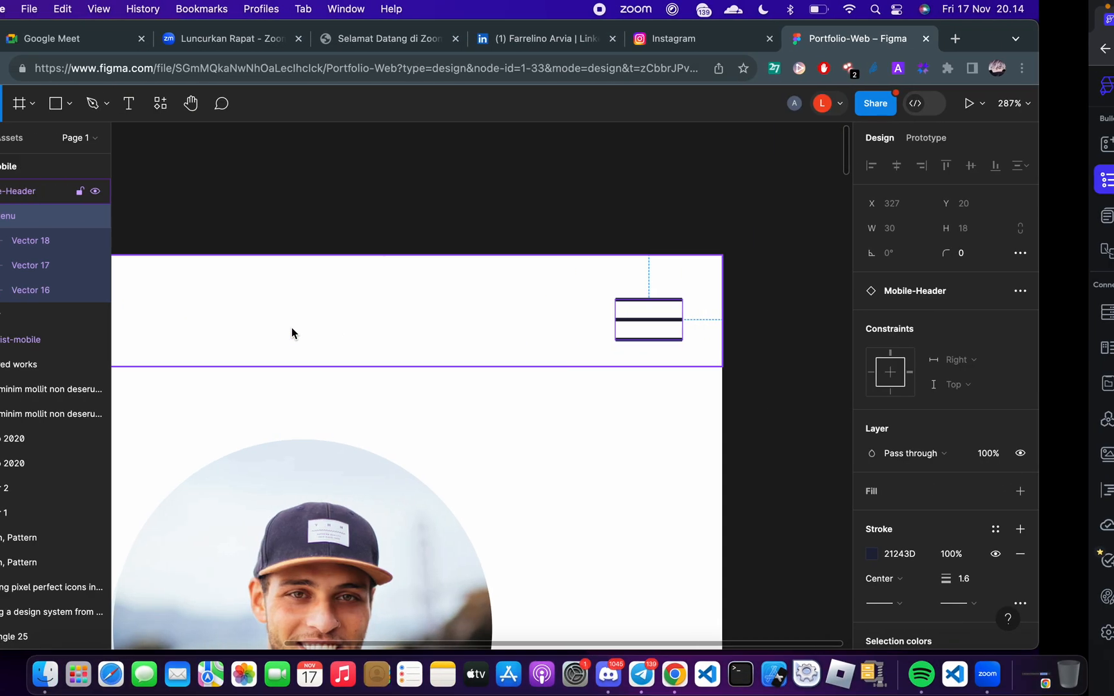
Switch to the Figma design and examine how the profile picture in Group 1 is built from Ellipse 1 and Ellipse 2
scroll(539, 388, "up", 5)
scroll(540, 388, "down", 5)
left_click(516, 504)
scroll(525, 447, "up", 3)
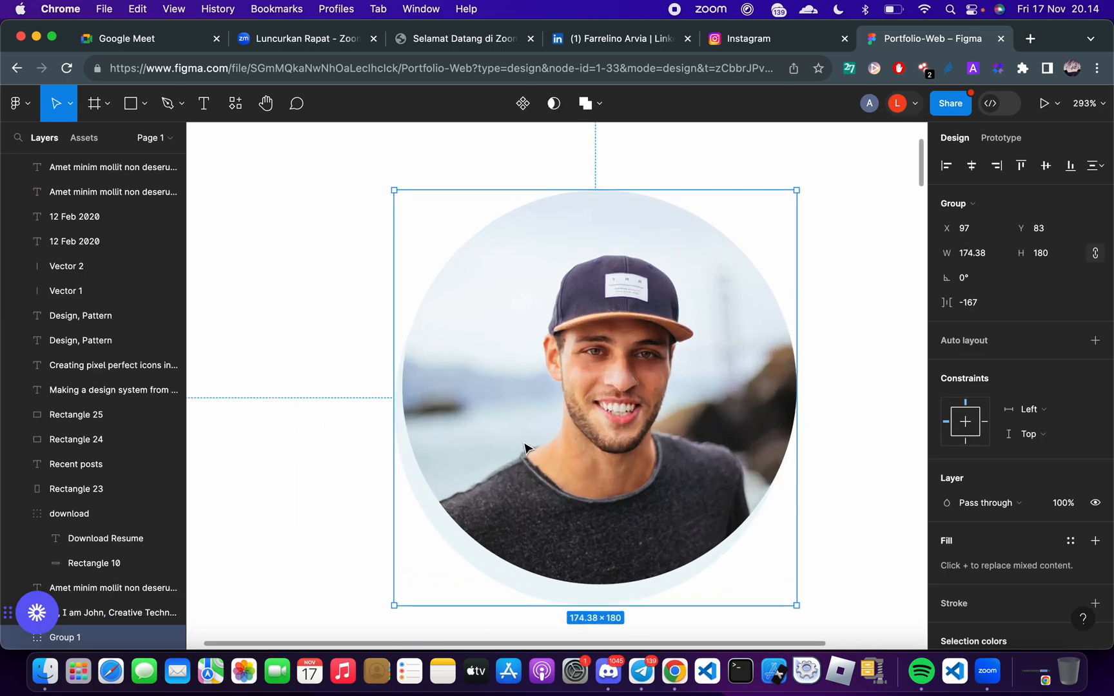
scroll(525, 448, "down", 3)
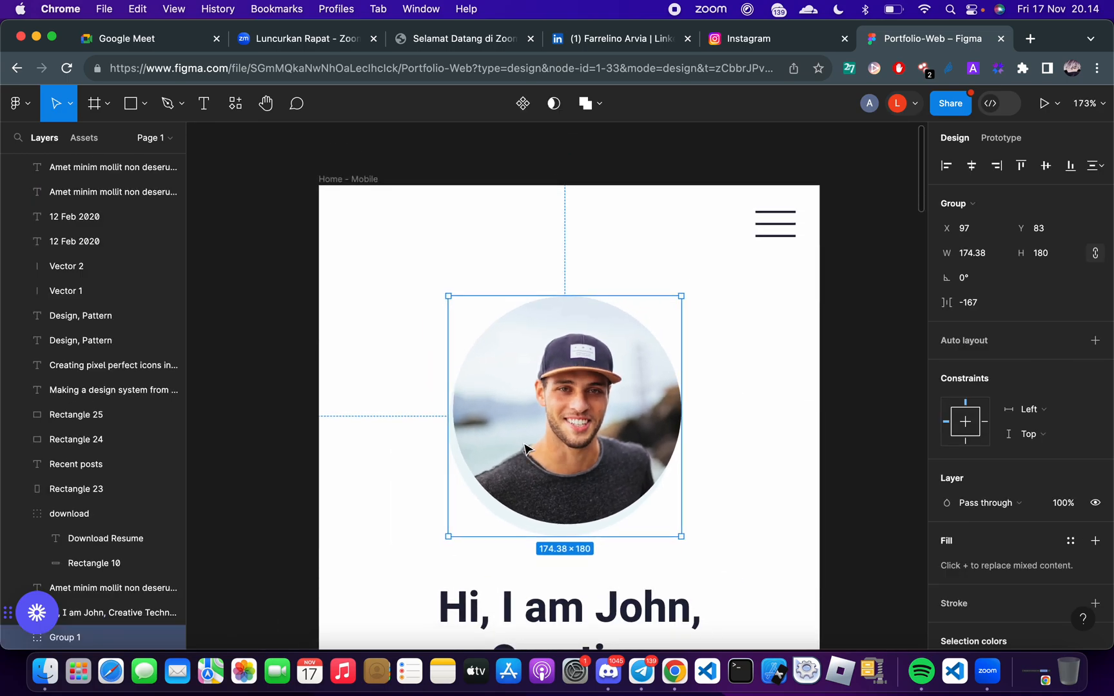
scroll(525, 447, "down", 2)
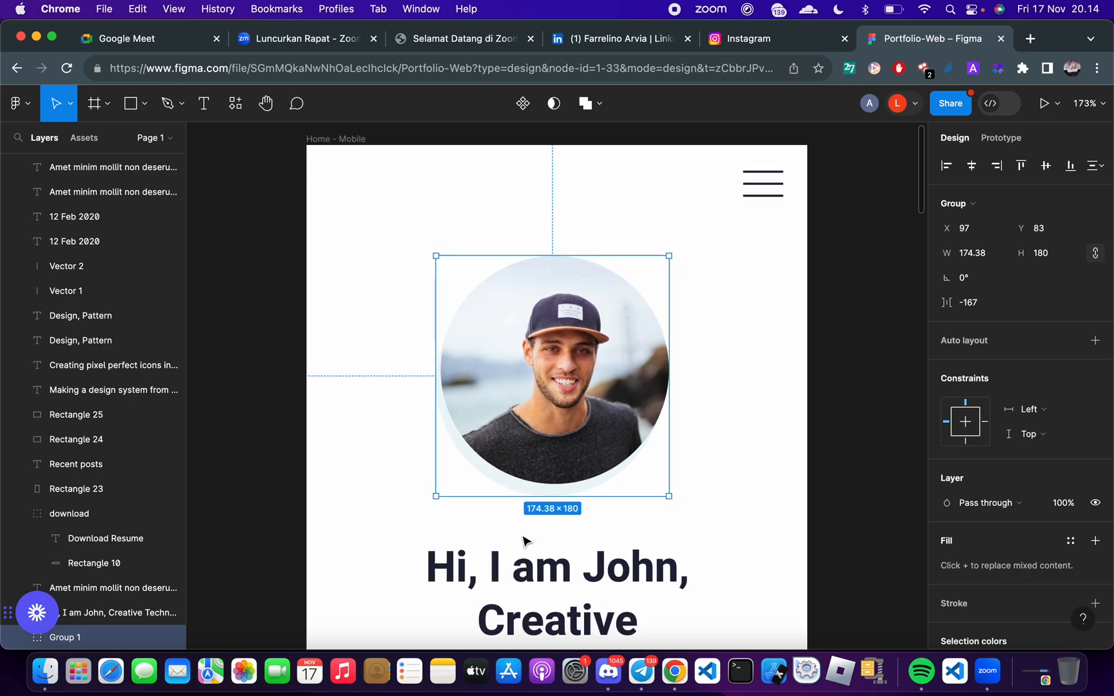
scroll(525, 541, "up", 10)
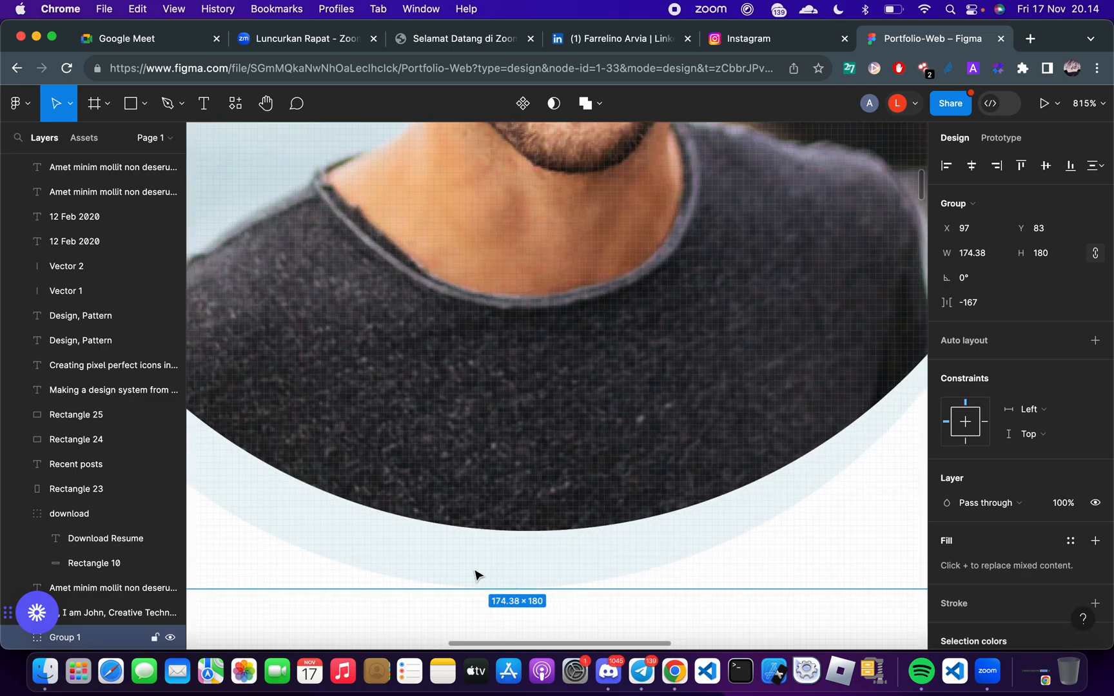
double_click(475, 575)
scroll(476, 575, "down", 10)
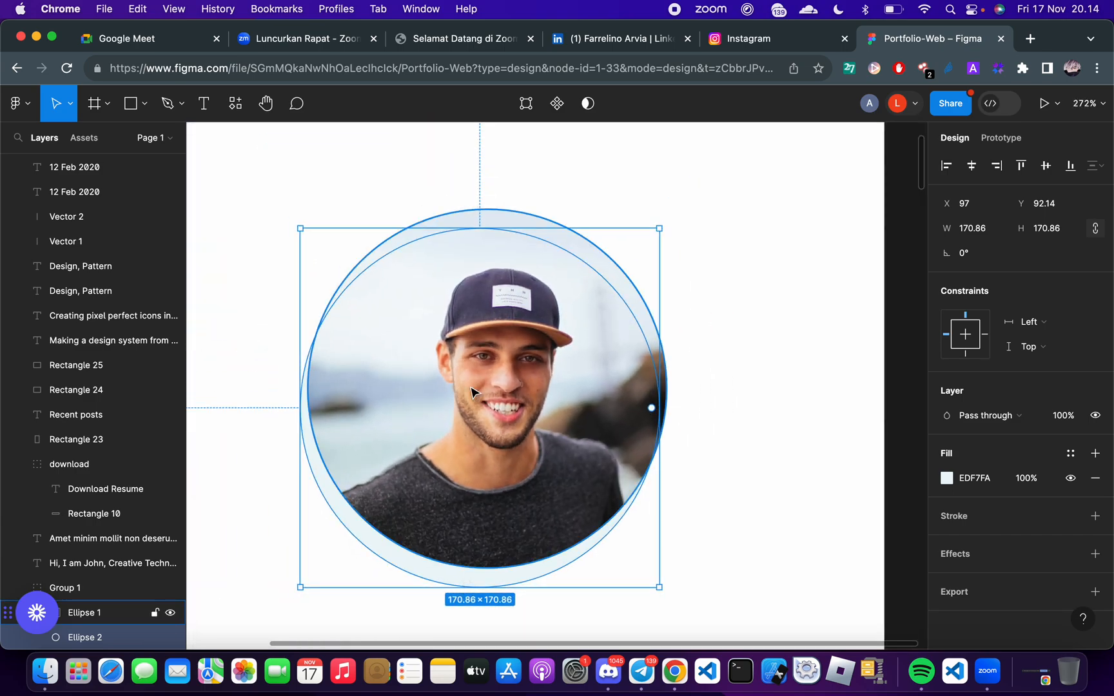
scroll(471, 391, "up", 3)
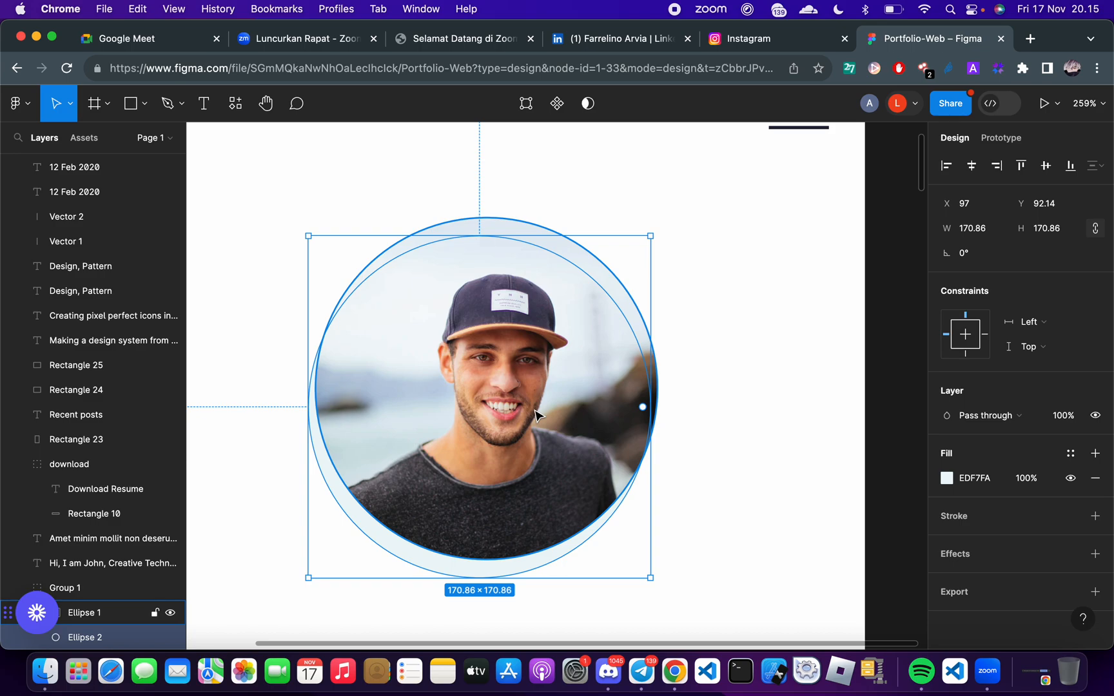
left_click(689, 488)
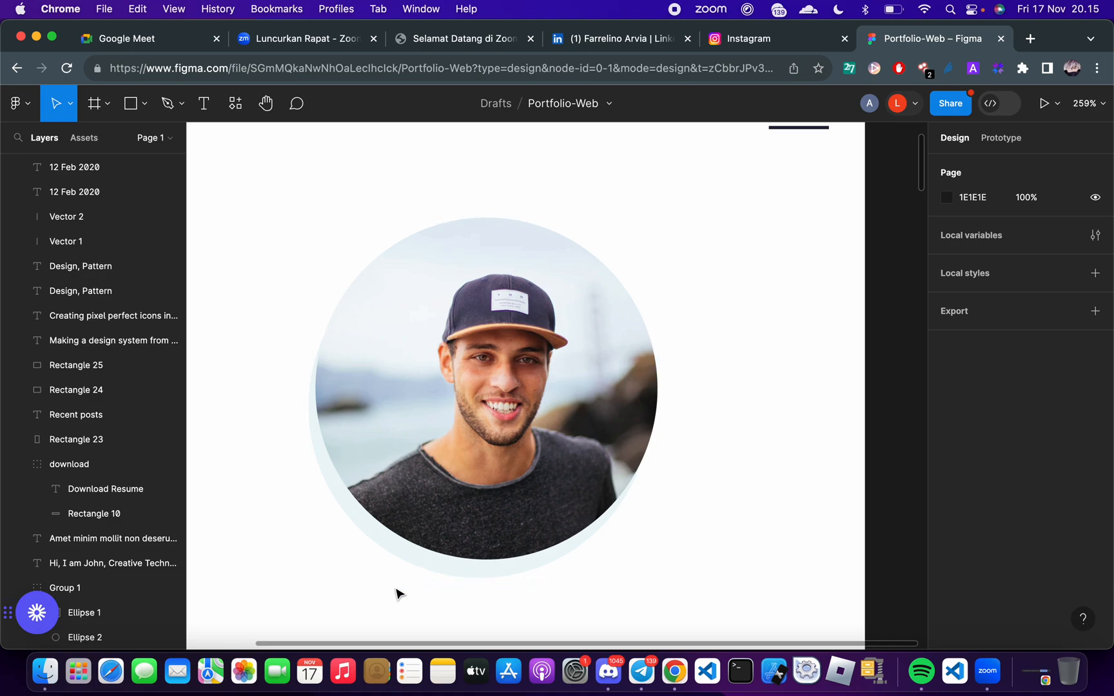
scroll(372, 573, "up", 3)
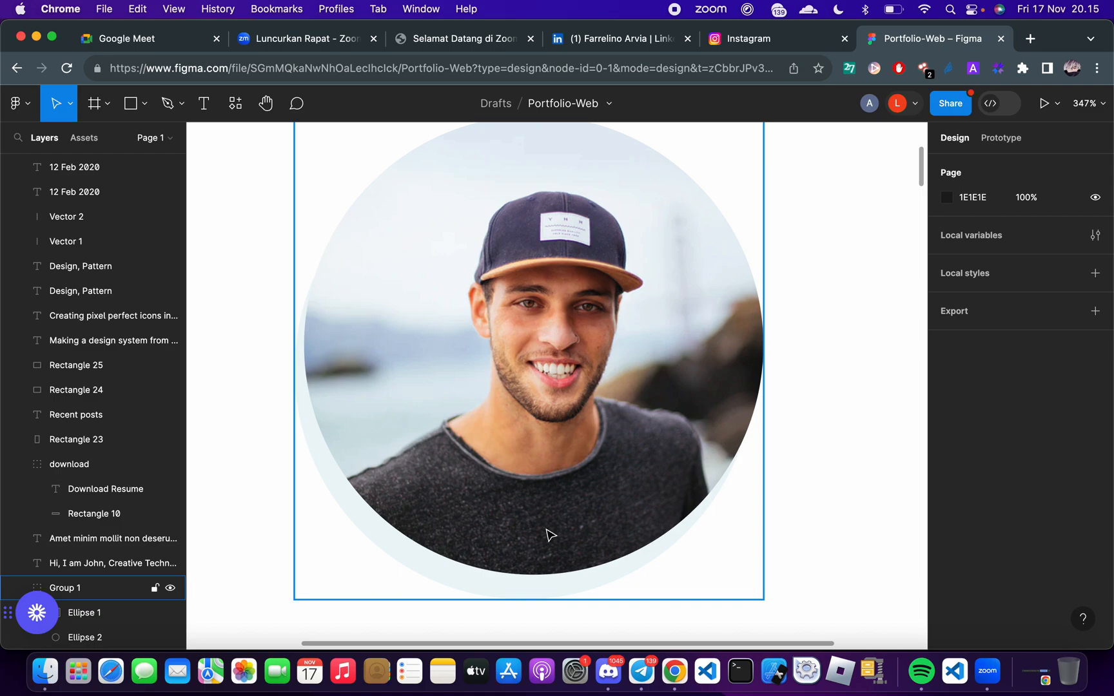
scroll(547, 534, "up", 3)
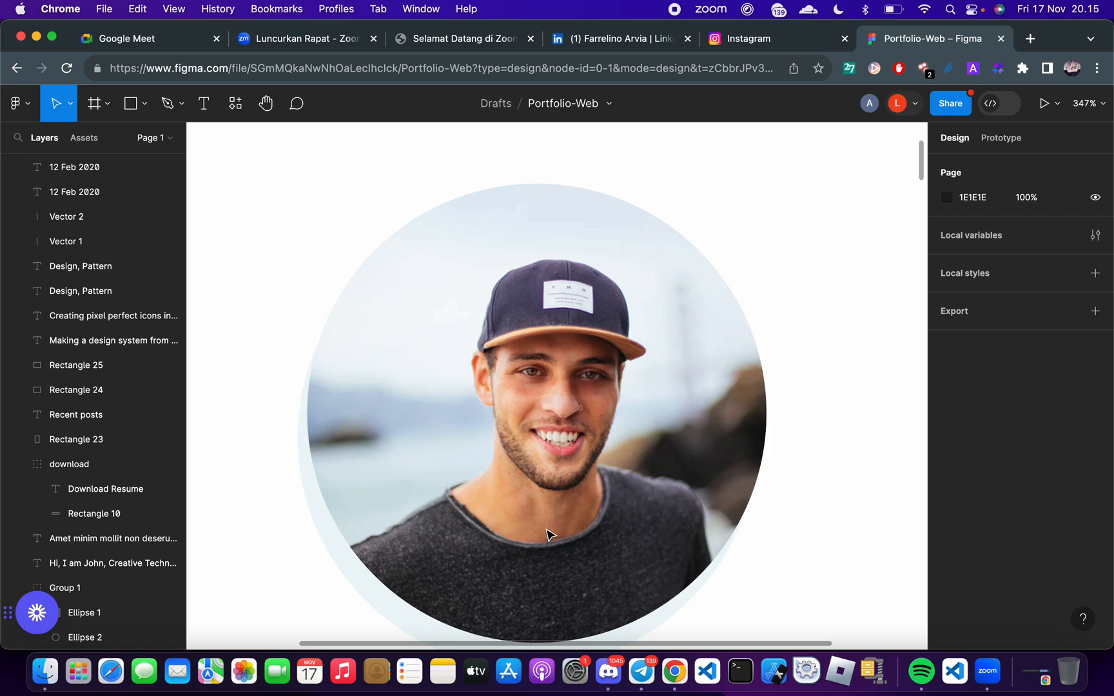
Measure the spacing between the profile picture group and the Mobile-Header in the Home - Mobile frame
key("ctrl+Right")
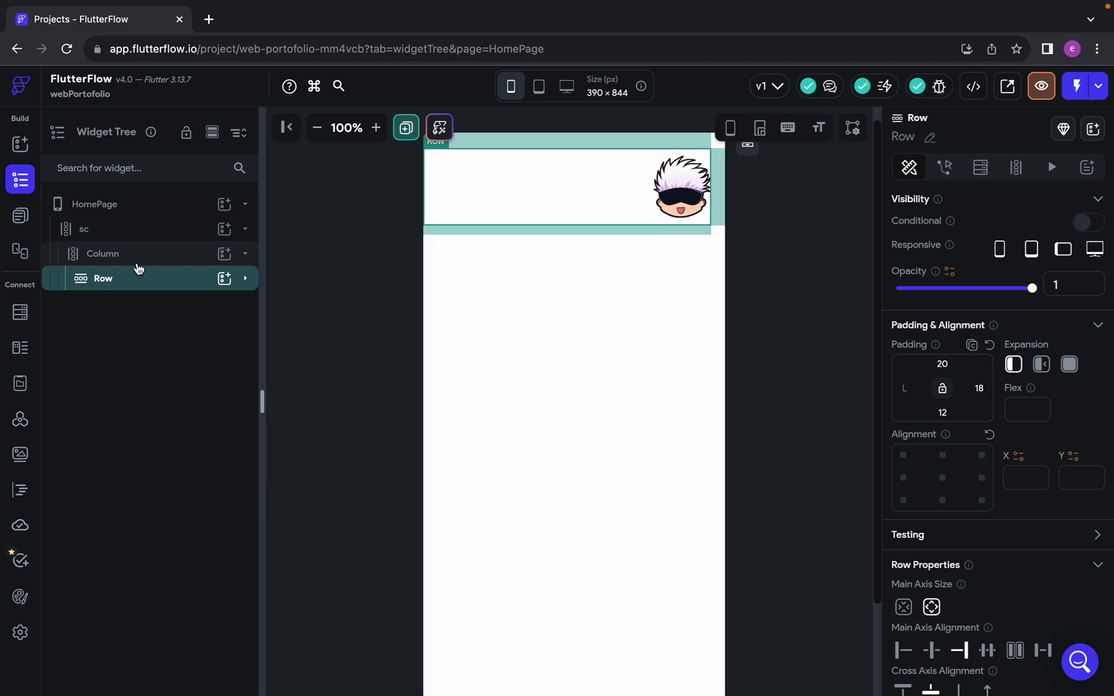
key("ctrl+Left")
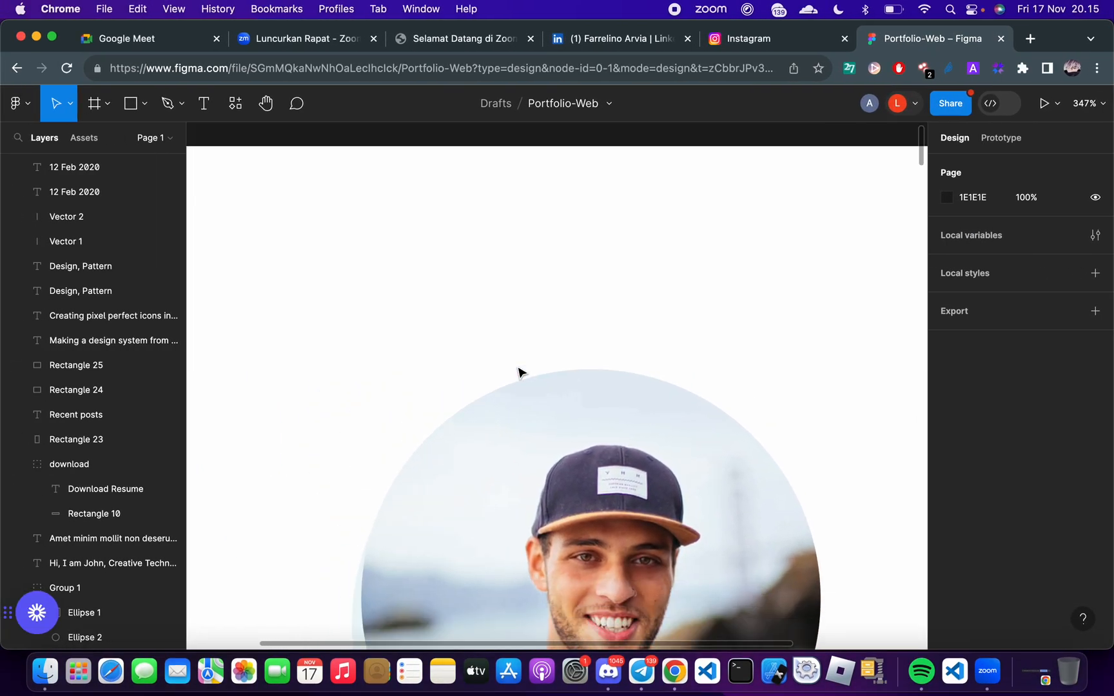
scroll(519, 373, "down", 5)
scroll(505, 318, "down", 1)
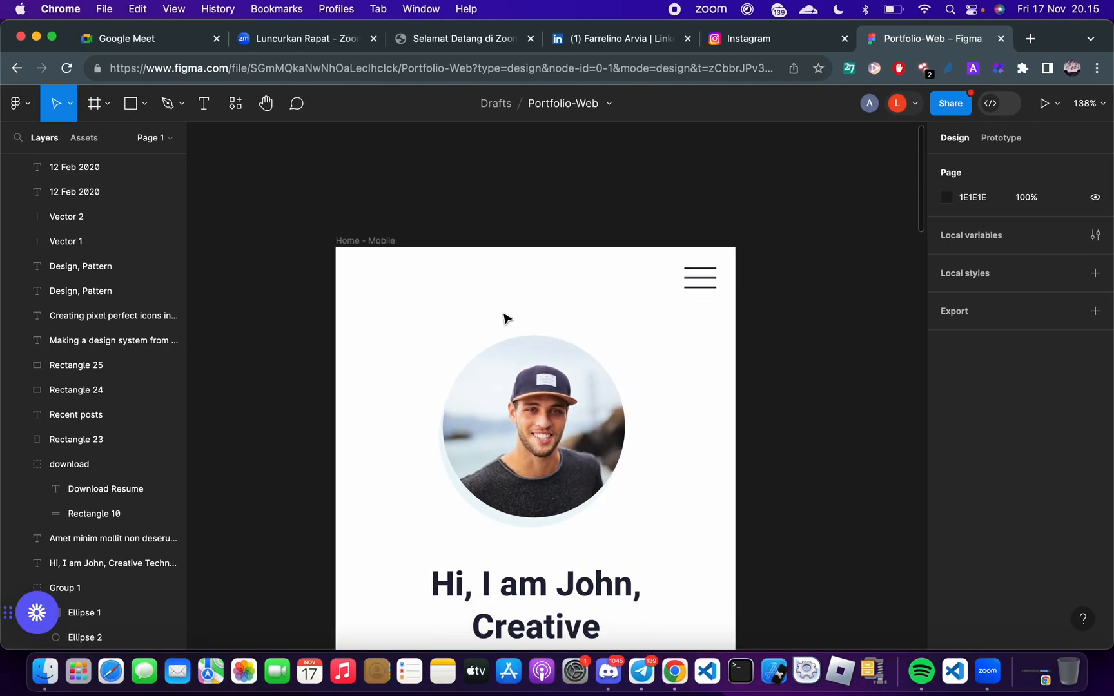
scroll(504, 318, "up", 3)
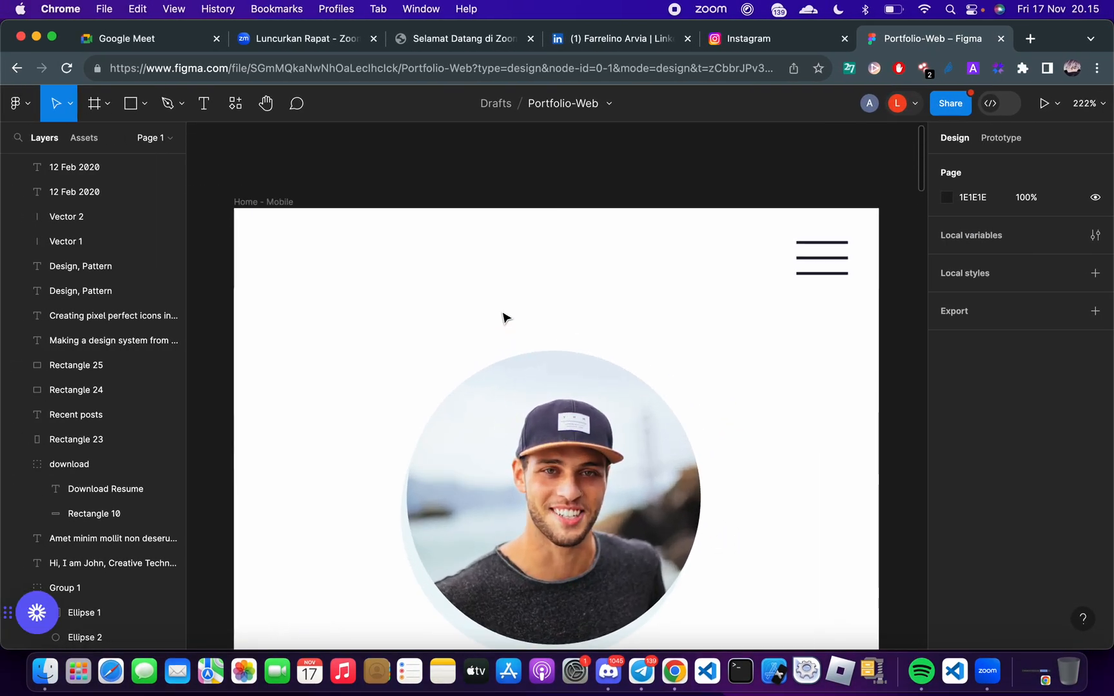
left_click(568, 385)
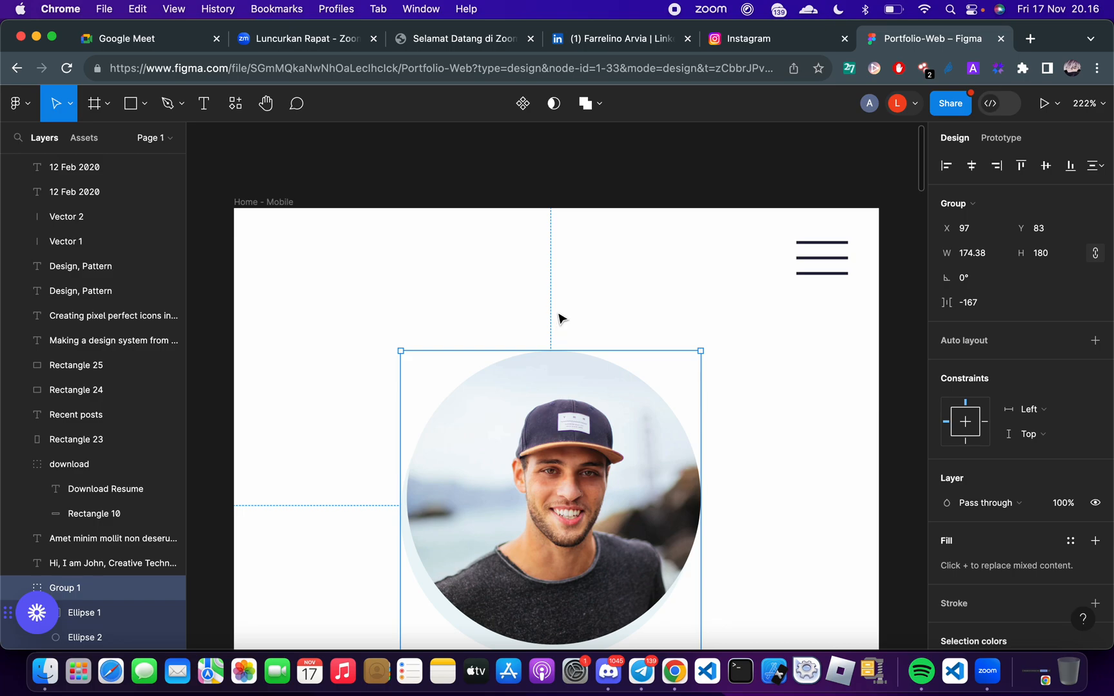
key("alt")
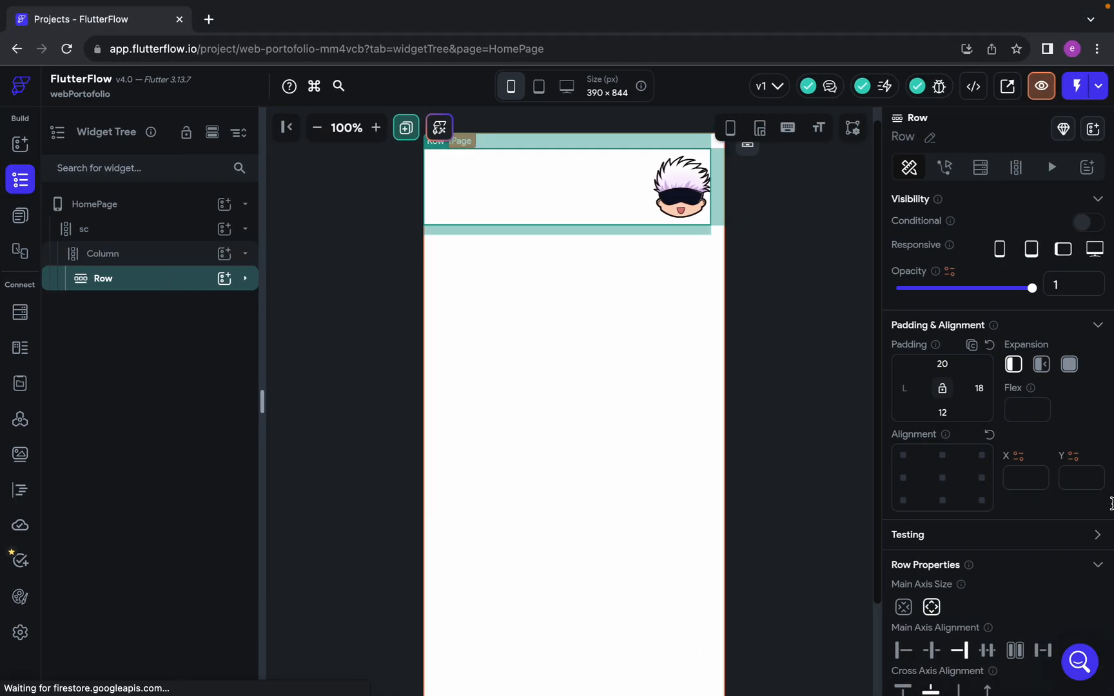
Clear the header Row's top, bottom and right padding
left_click(123, 261)
left_click(125, 287)
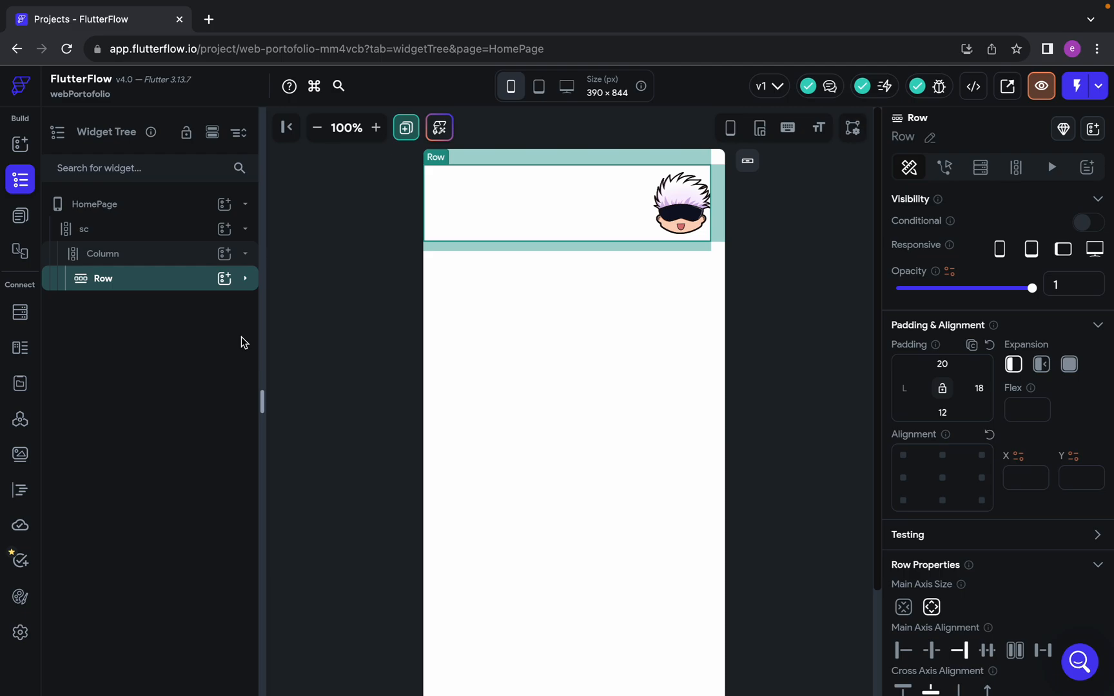
left_click(246, 278)
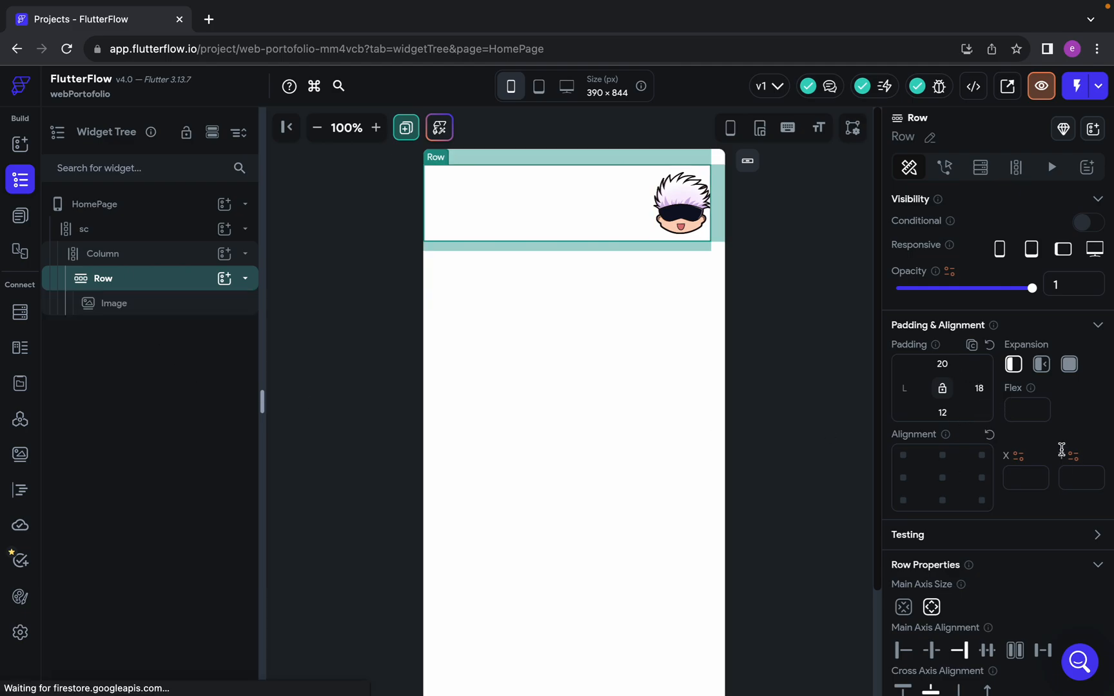
left_click(944, 365)
key("BackSpace")
key("BackSpace")
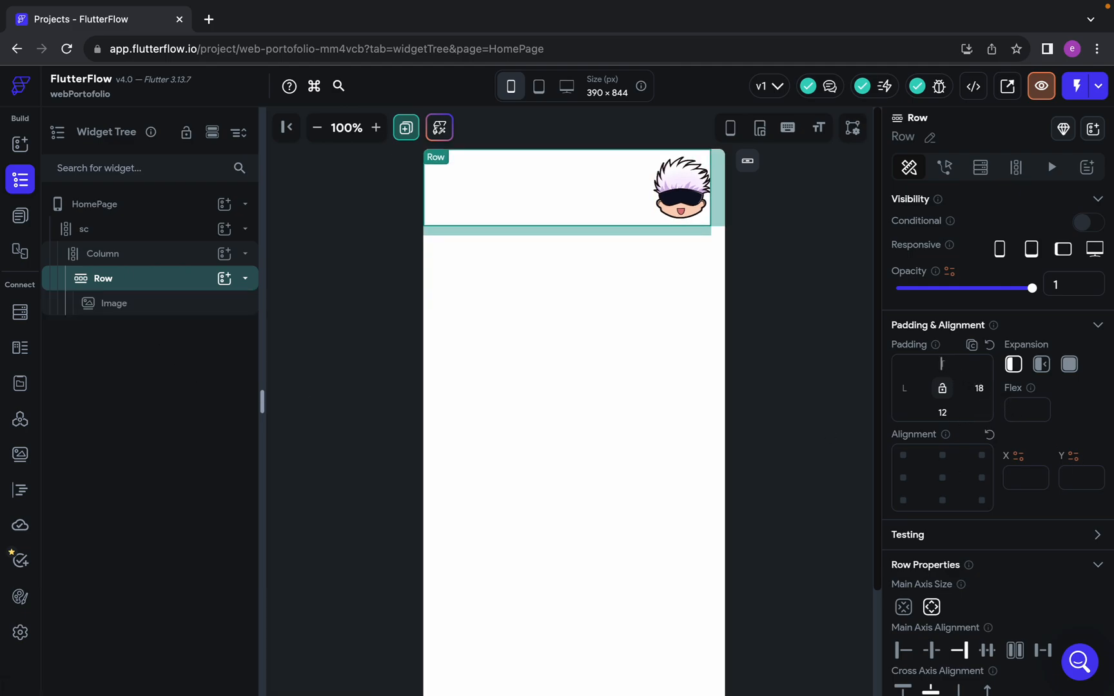
left_click(943, 413)
key("BackSpace")
key("BackSpace")
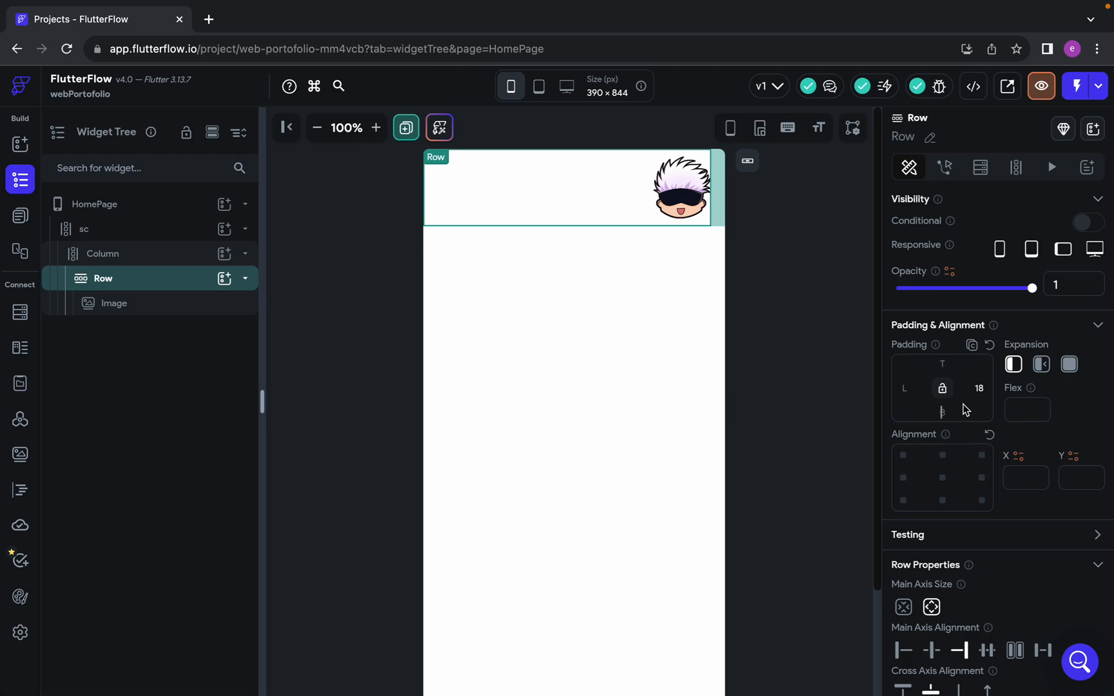
left_click(979, 387)
key("BackSpace")
key("BackSpace")
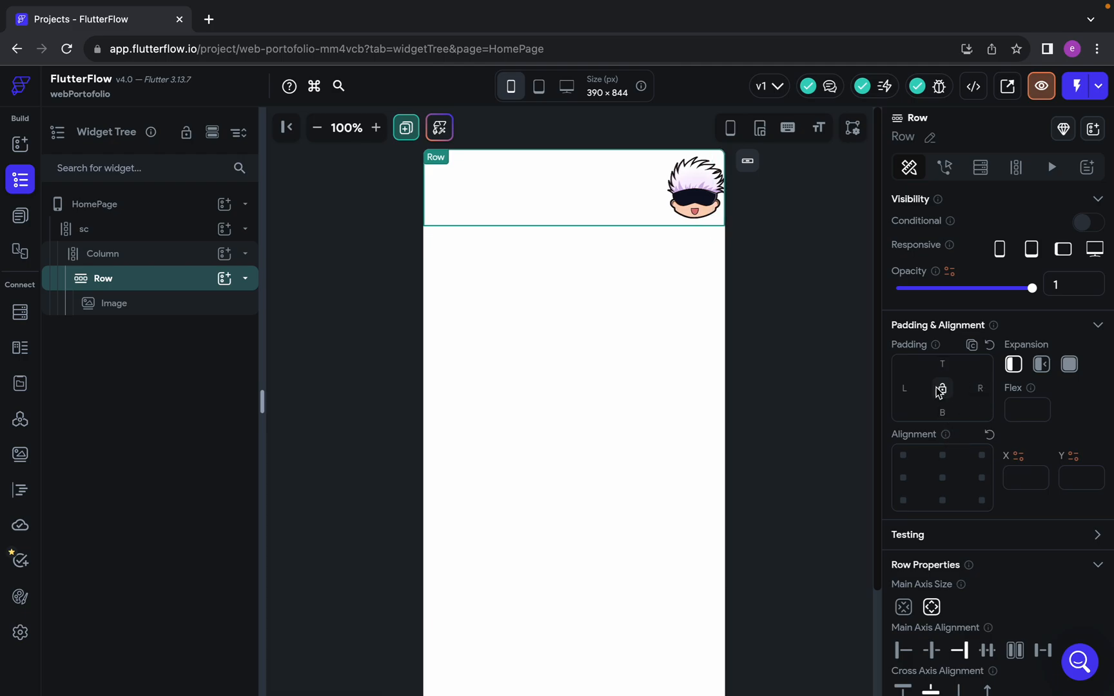
Select the header Image and switch to the Figma design to measure the menu icon lines' spacing inside the Mobile-Header
left_click(181, 304)
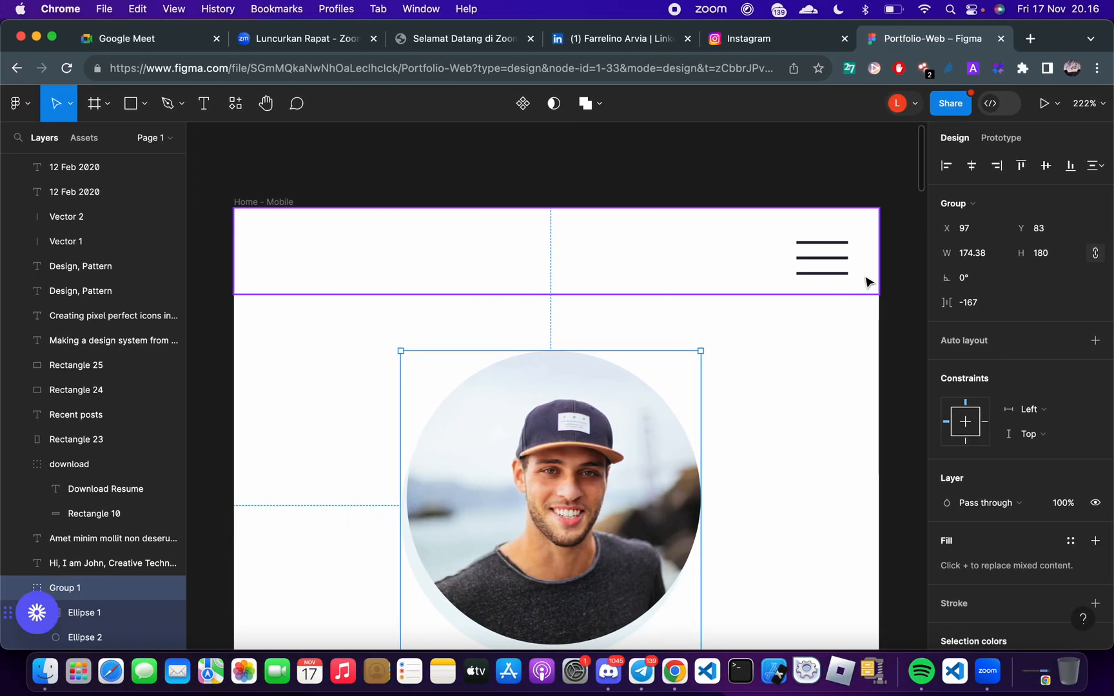
left_click(830, 262)
double_click(828, 260)
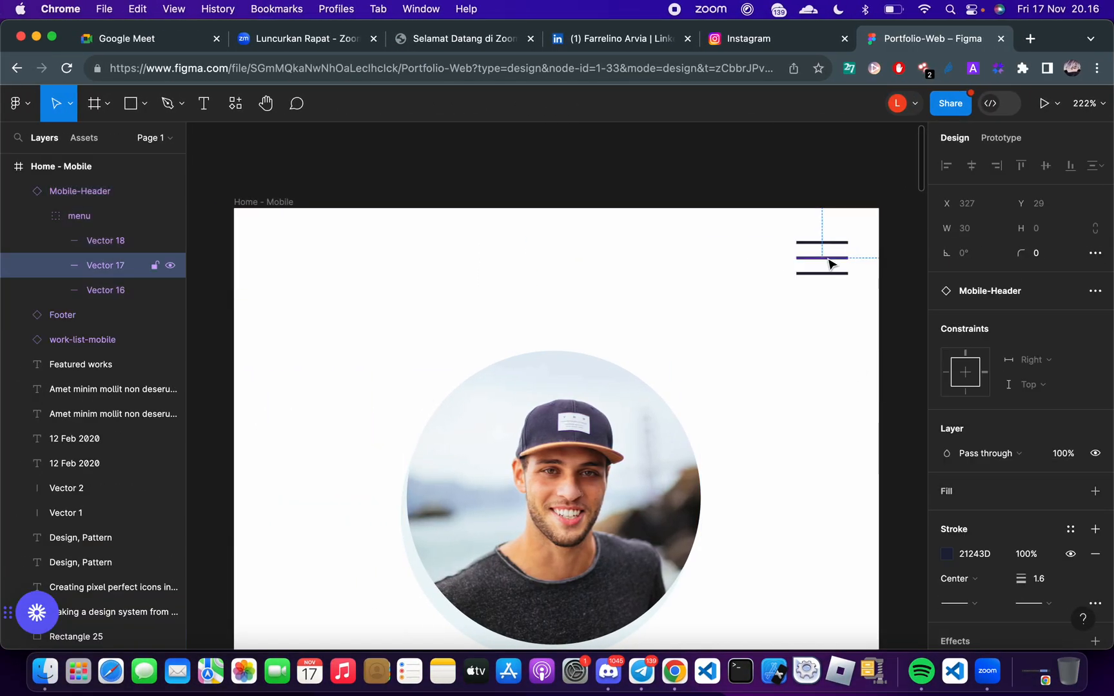
left_click(825, 287)
double_click(824, 273)
double_click(825, 272)
key("alt")
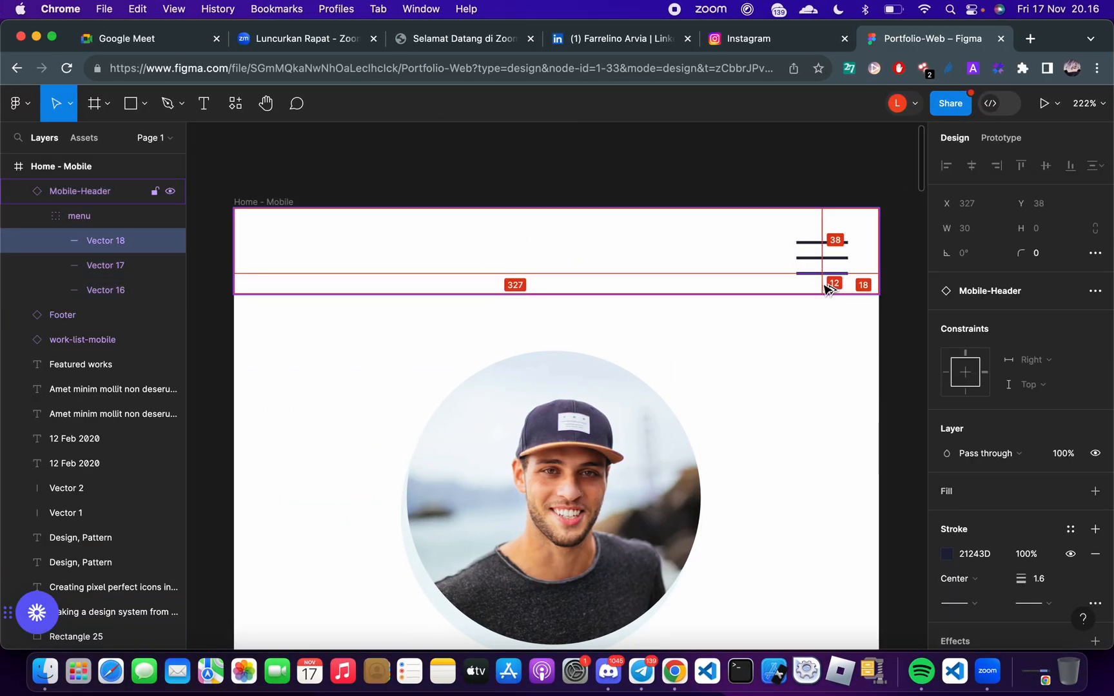
left_click(828, 243)
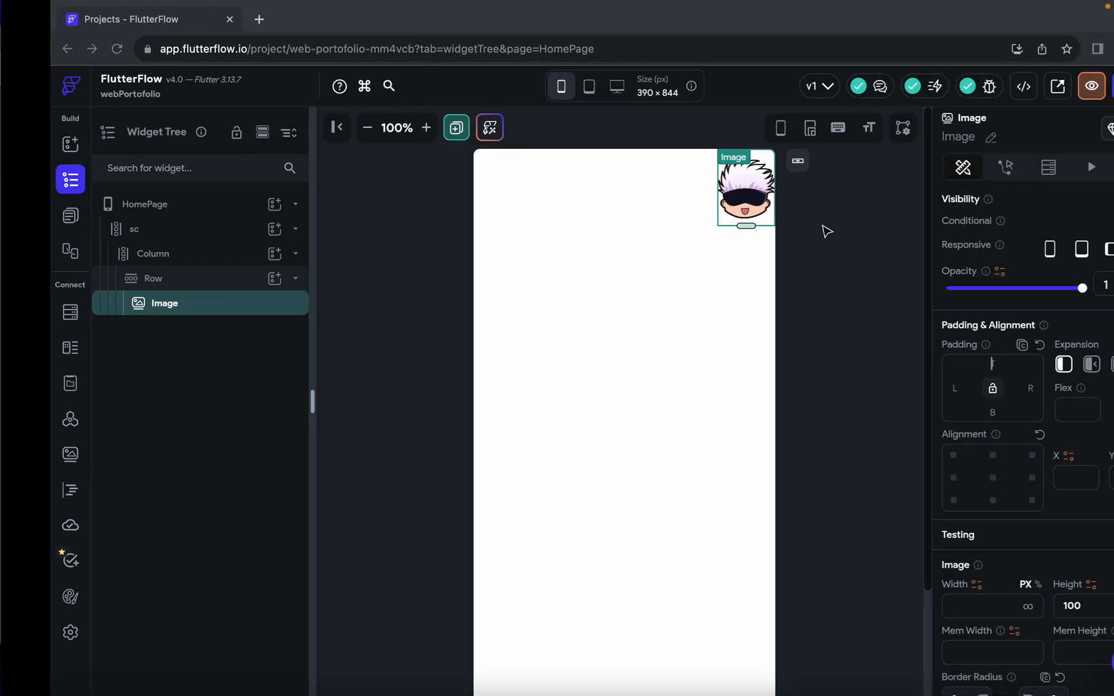
Switch back to FlutterFlow and set the header Image's padding to 20 top, 12 bottom and 18 right
left_click(992, 364)
type("20")
left_click(947, 412)
type("12")
left_click(980, 387)
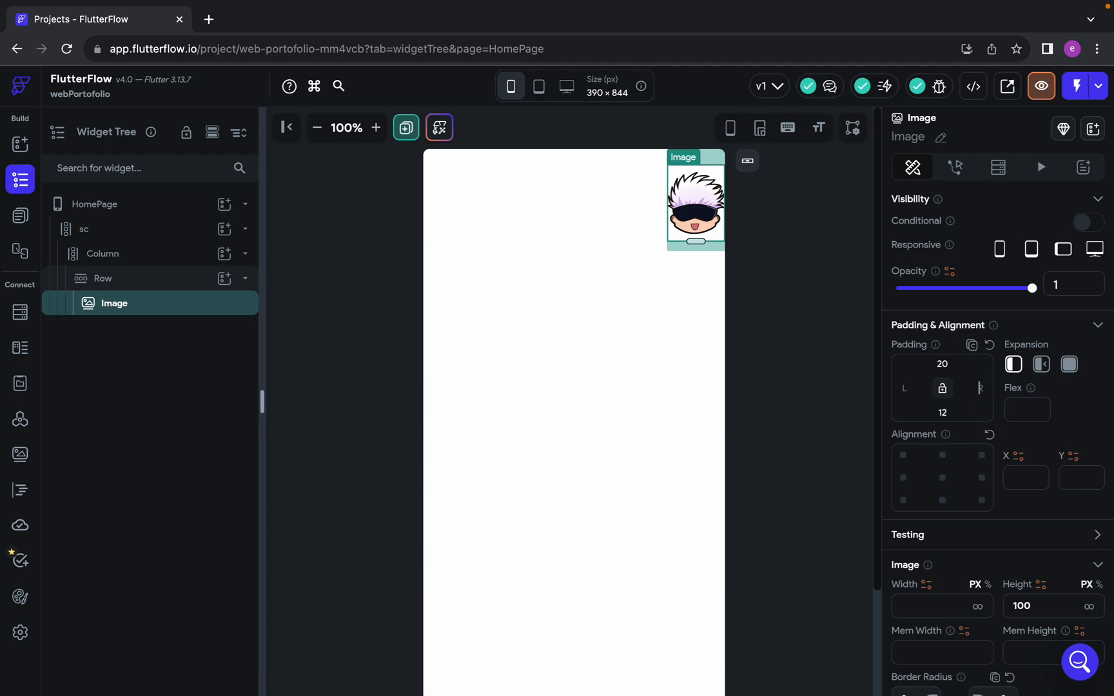
type("18")
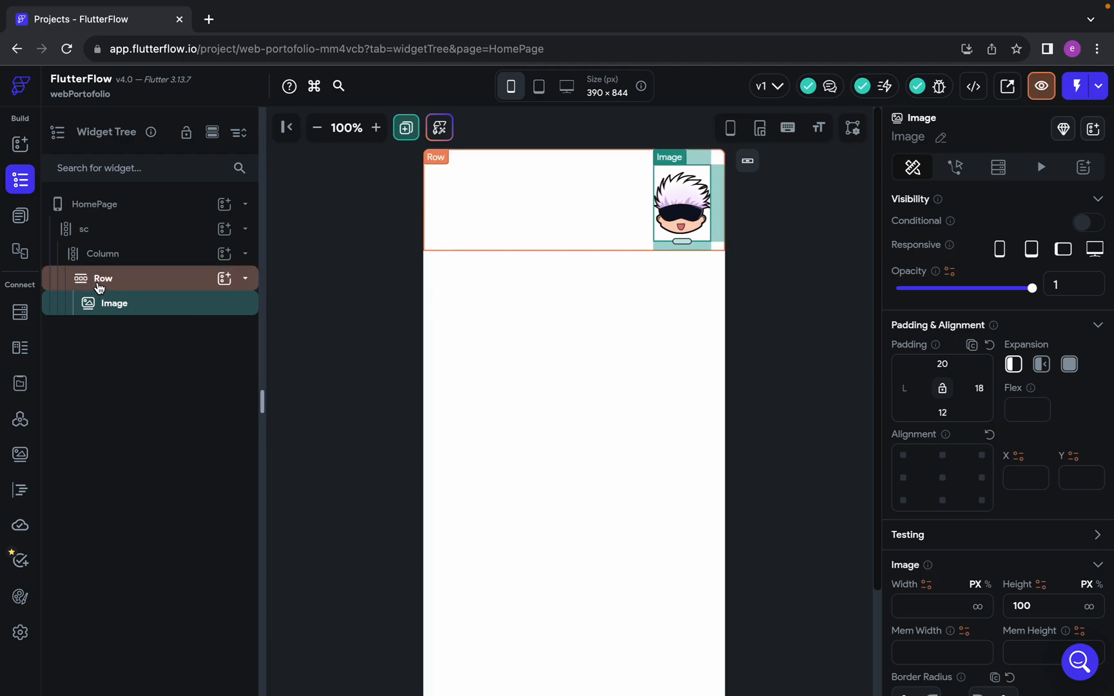
Set the header Row's bottom padding to 33 and collapse the Row in the widget tree
left_click(129, 284)
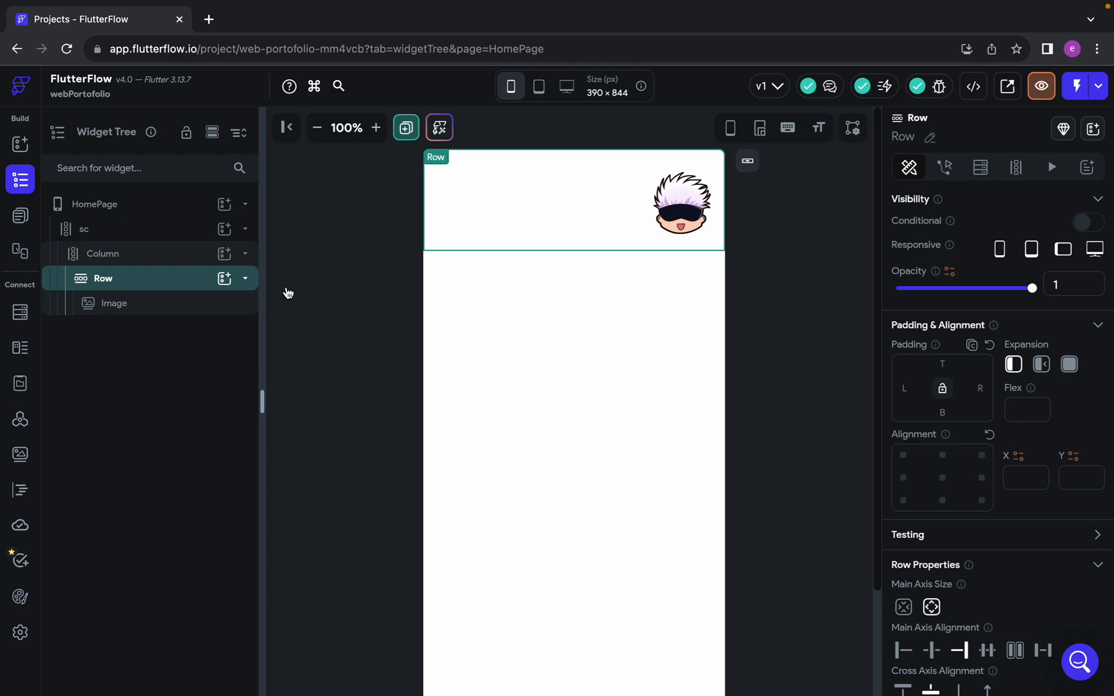
left_click(943, 412)
type("33")
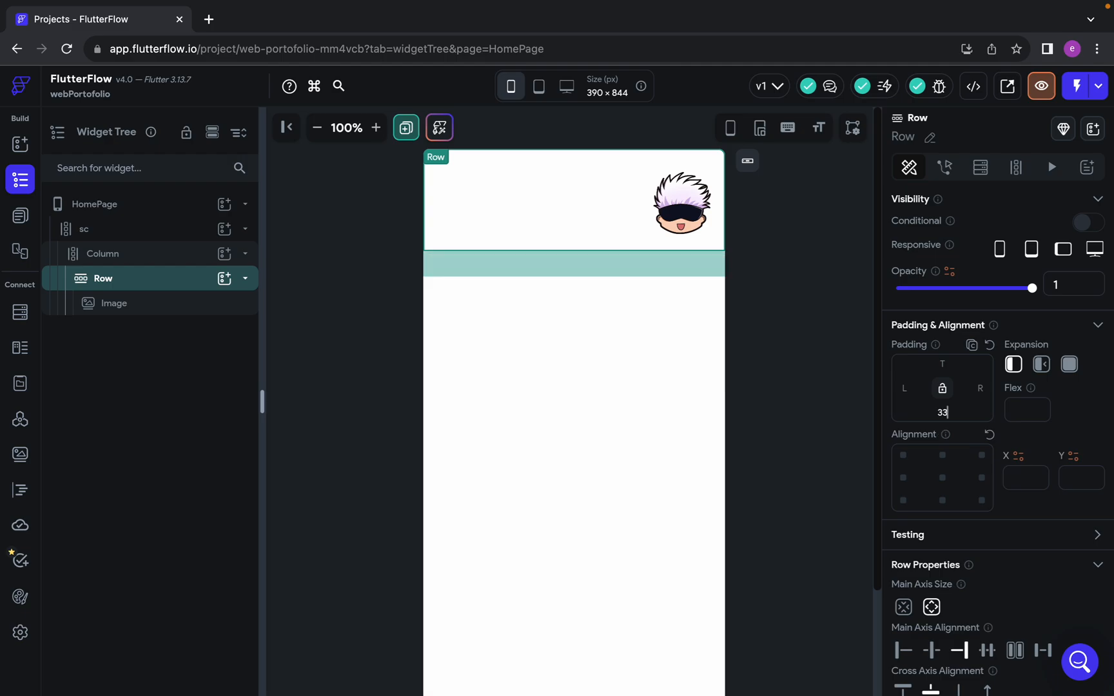
left_click(245, 278)
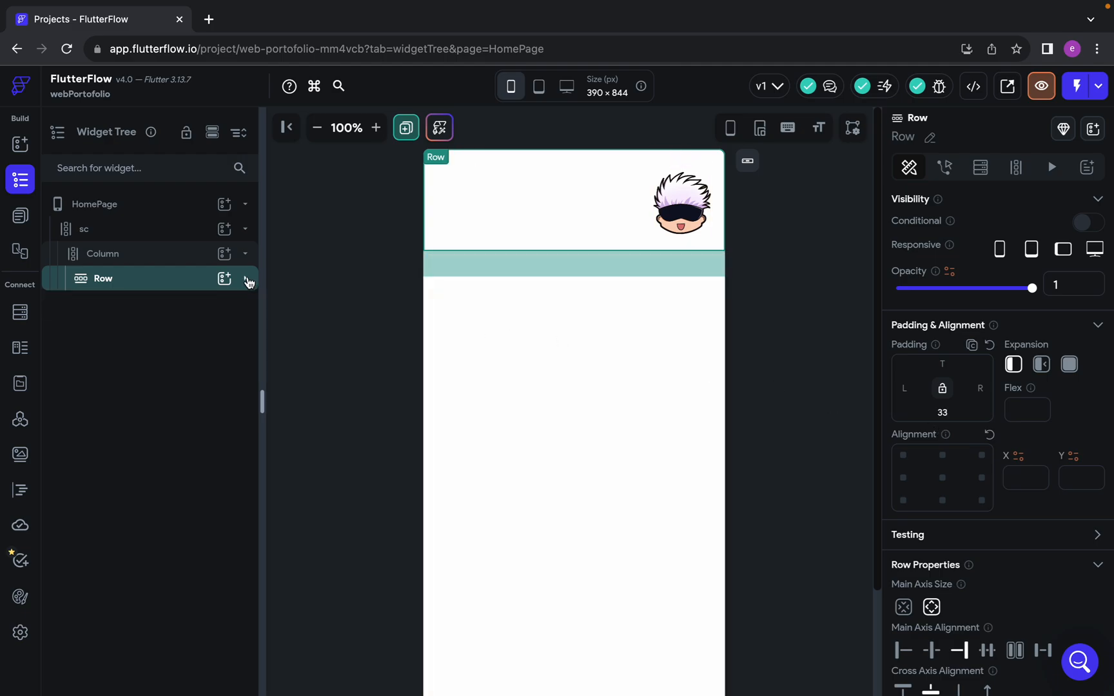
left_click(245, 280)
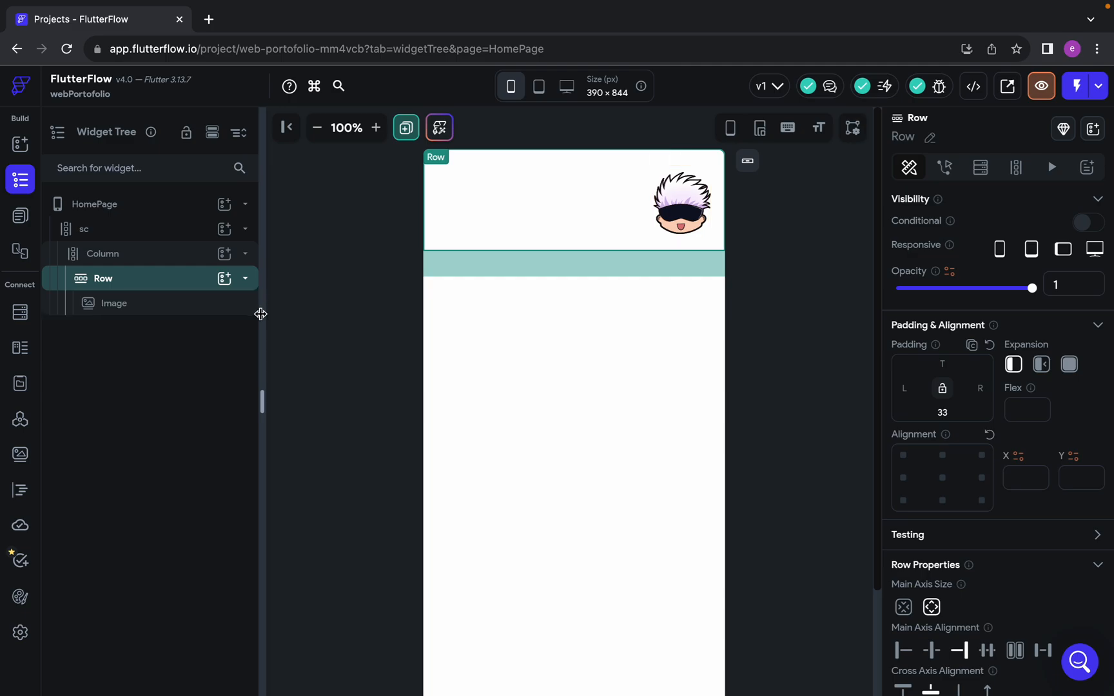
left_click(246, 280)
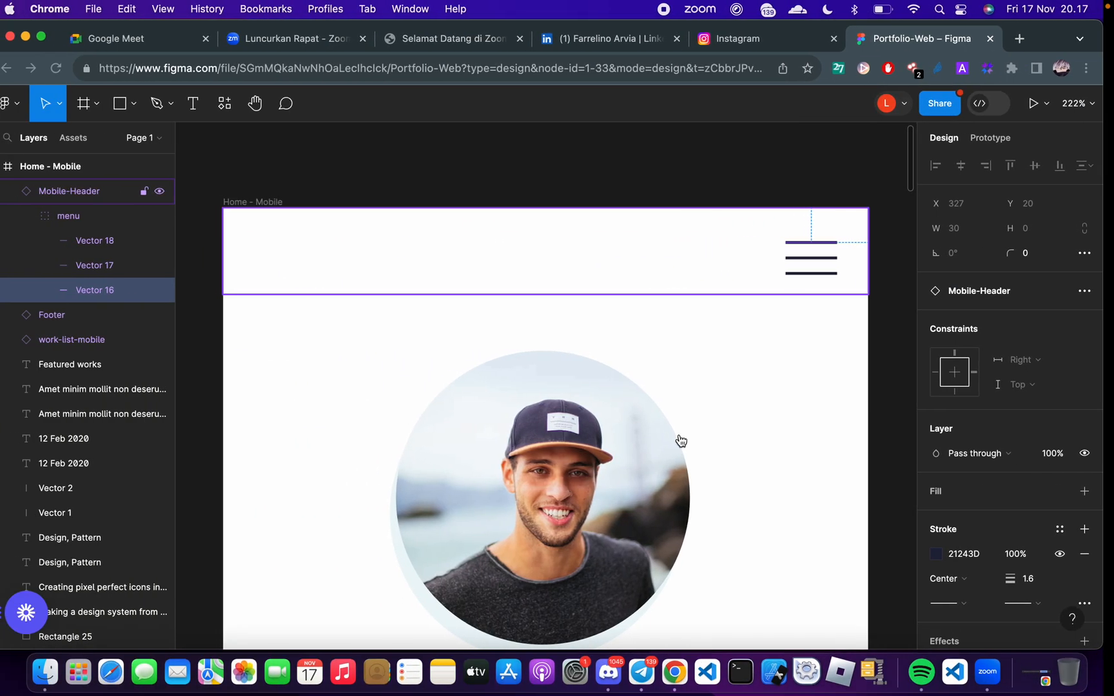
Switch to the Figma design, examine the size of the profile picture in Group 1, and return to FlutterFlow
scroll(681, 441, "down", 5)
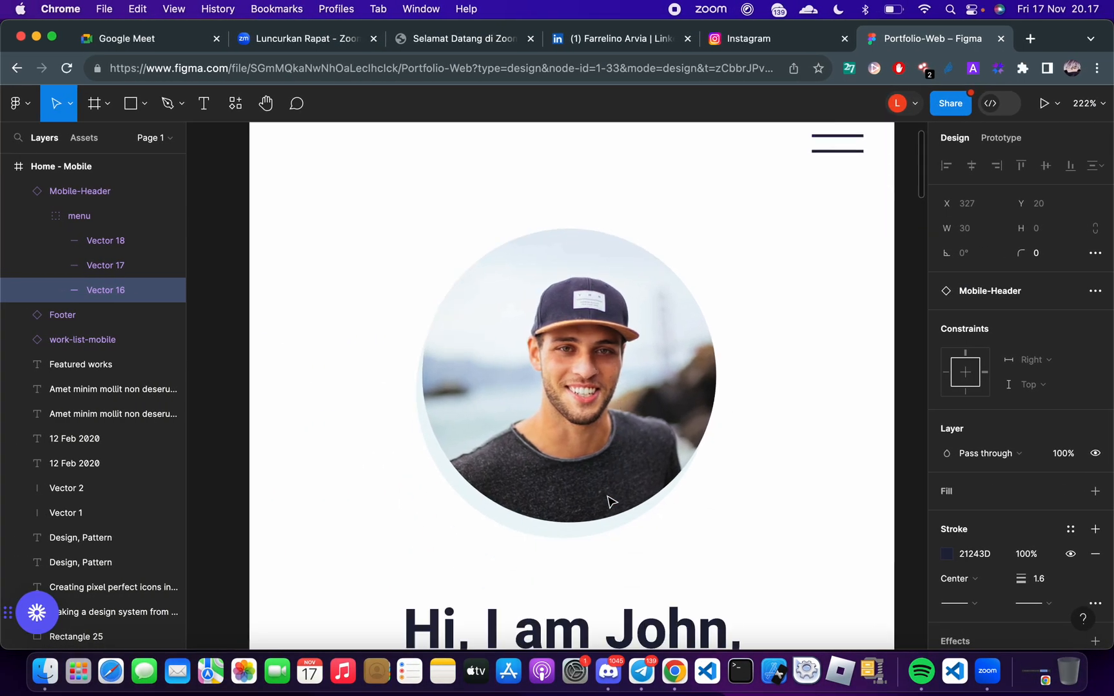
left_click(615, 344)
scroll(614, 343, "down", 1)
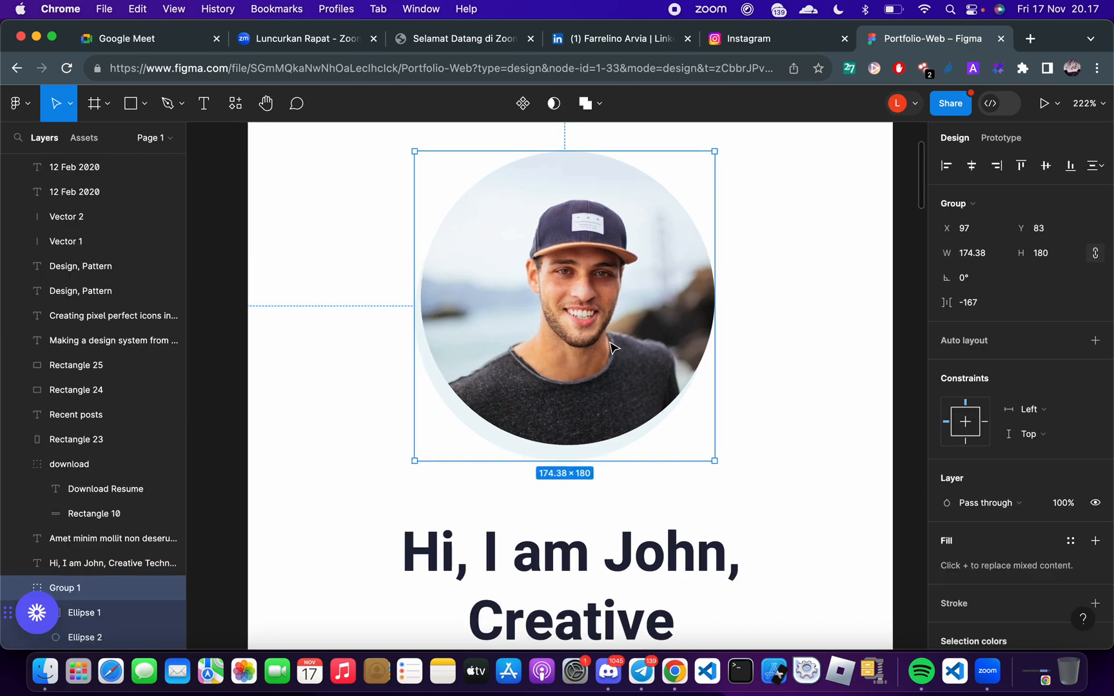
scroll(610, 344, "up", 2)
key("ctrl+Right")
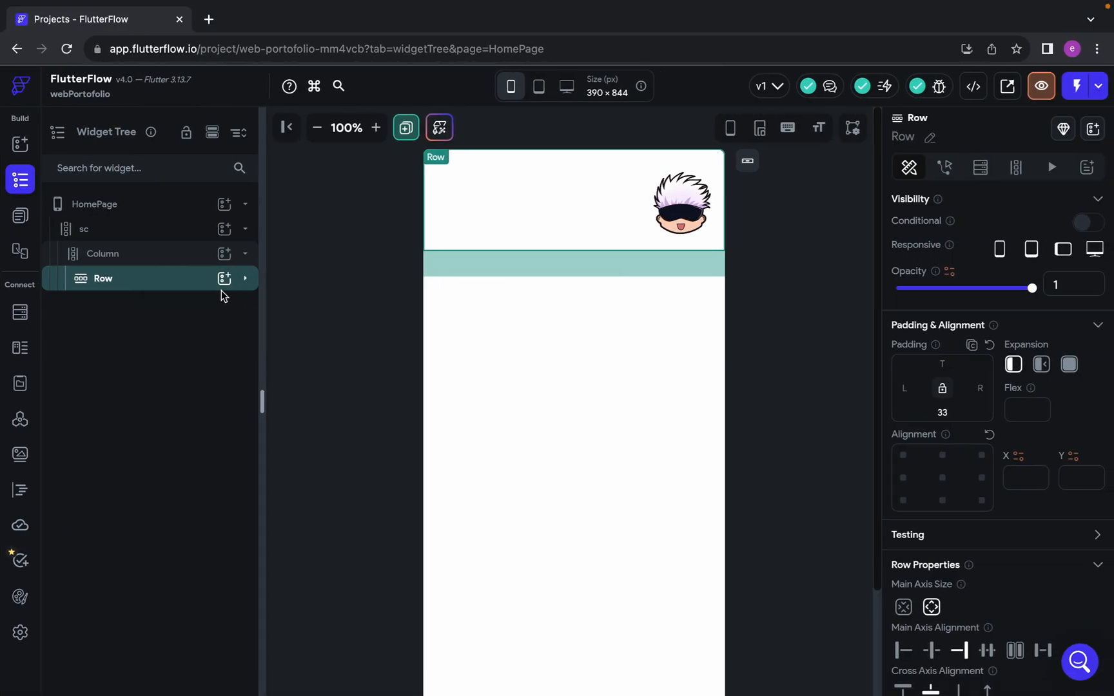
left_click(224, 279)
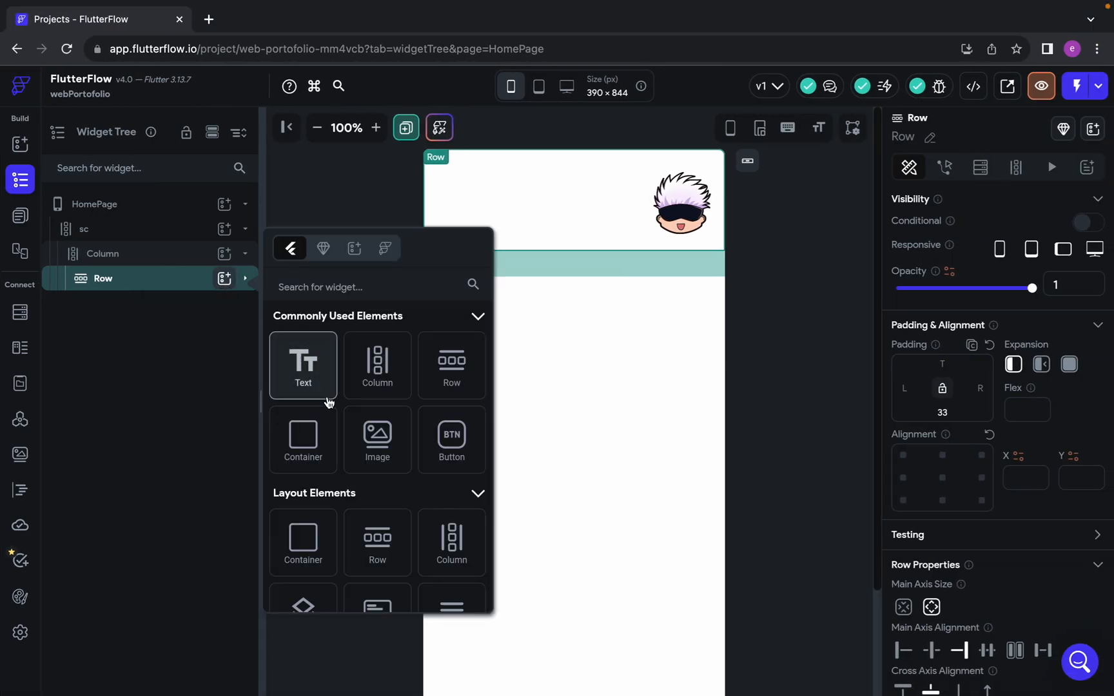
left_click(390, 459)
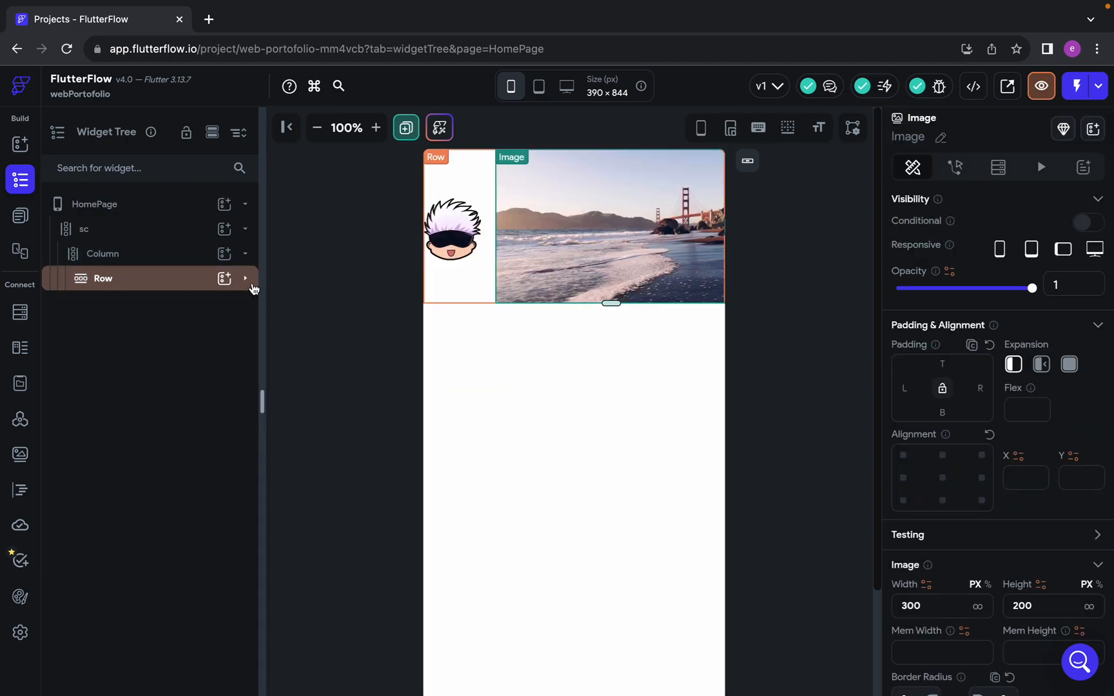
key("BackSpace")
Add an Image widget to the inner Column, below the header Row
left_click(167, 263)
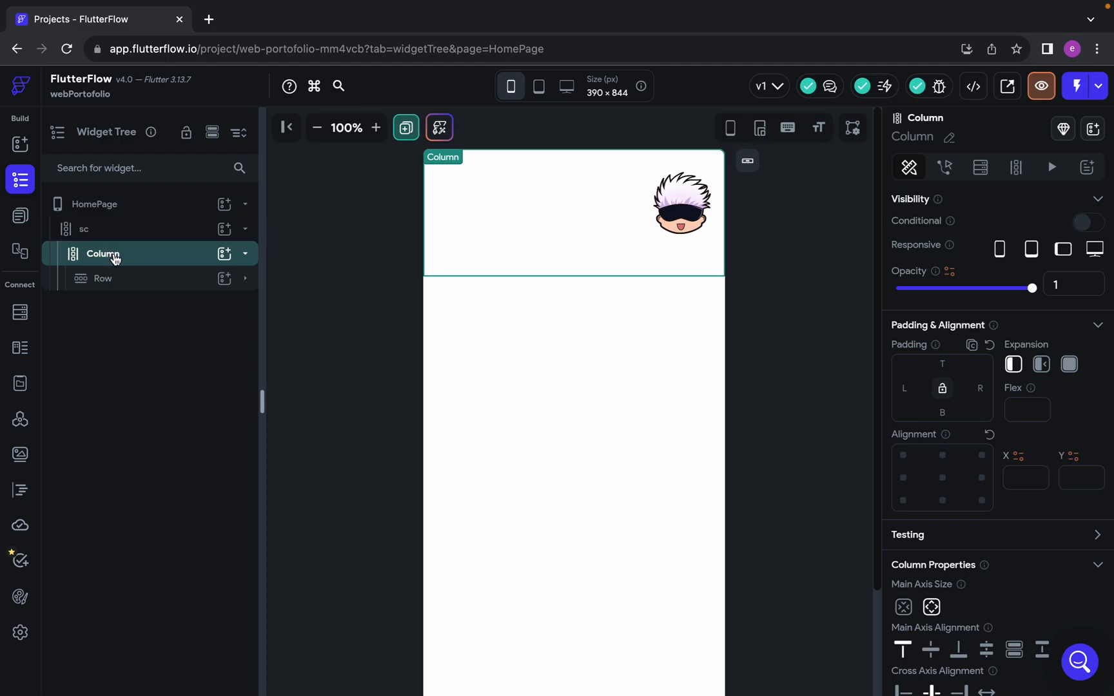
left_click(90, 231)
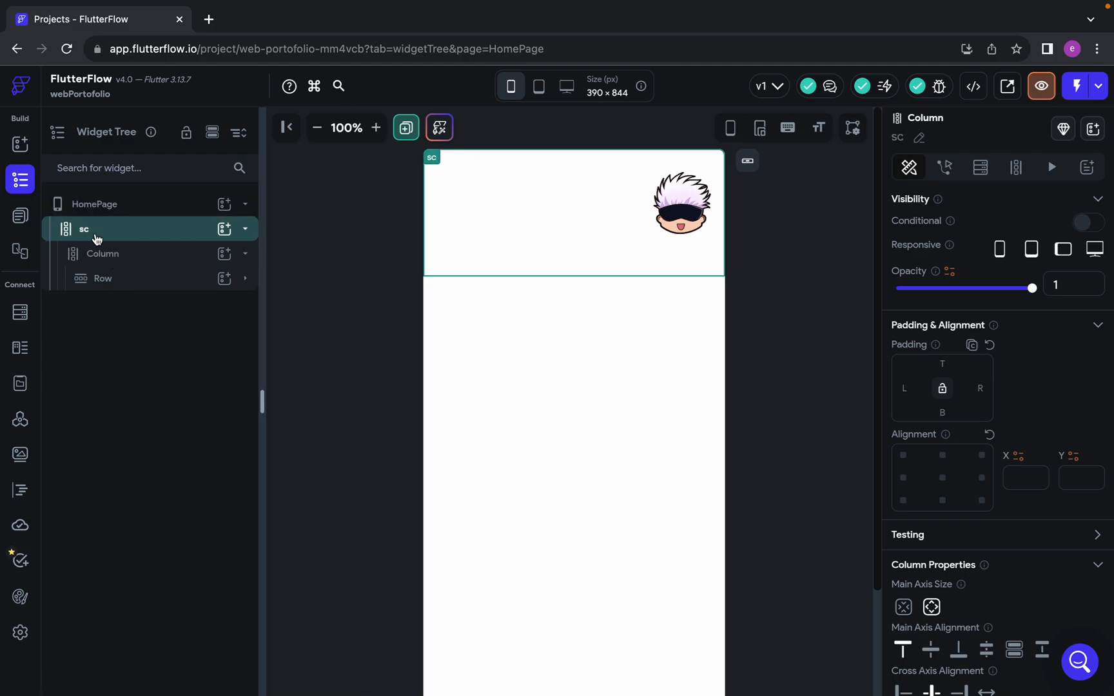
scroll(971, 524, "down", 1)
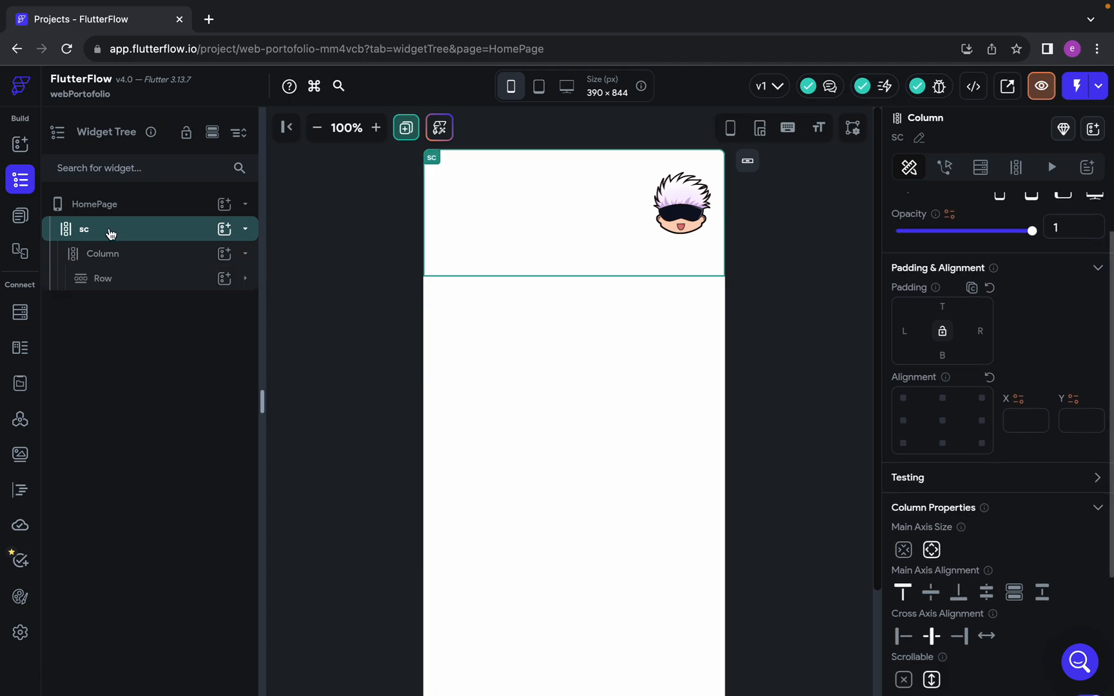
left_click(110, 254)
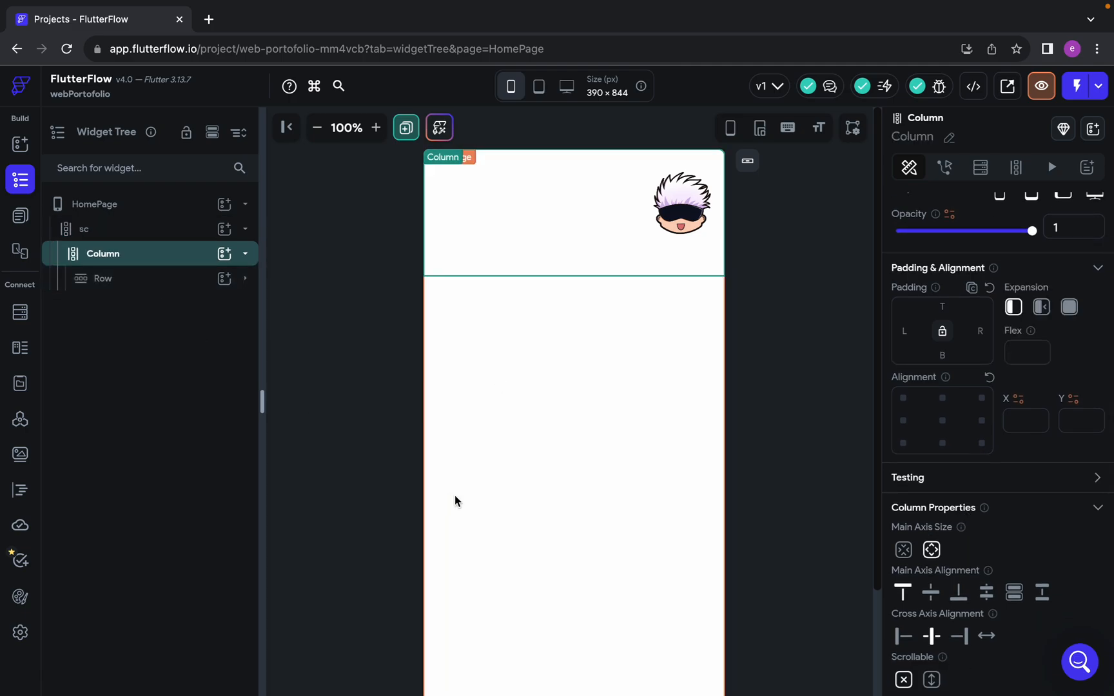
left_click(228, 257)
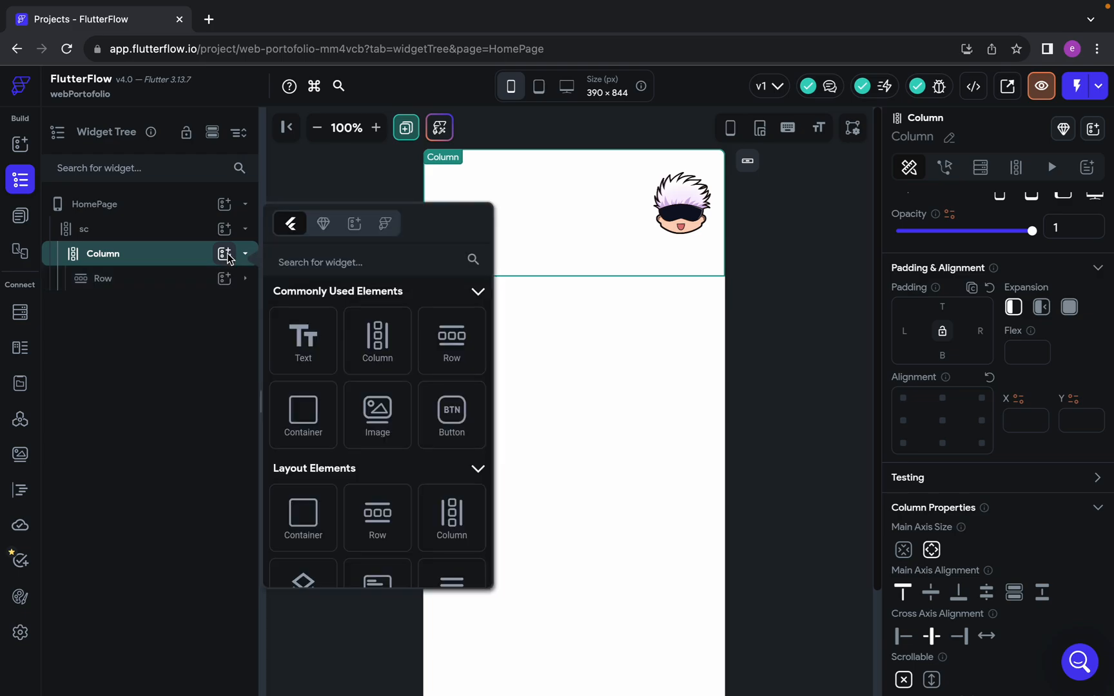
scroll(400, 505, "down", 1)
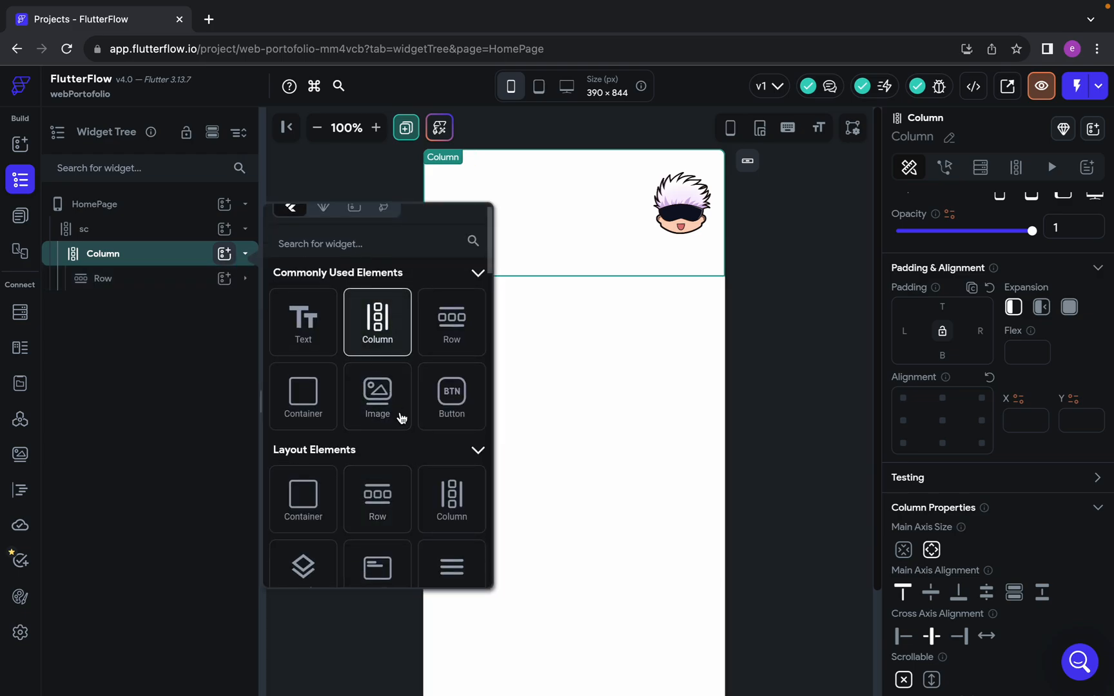
left_click(377, 387)
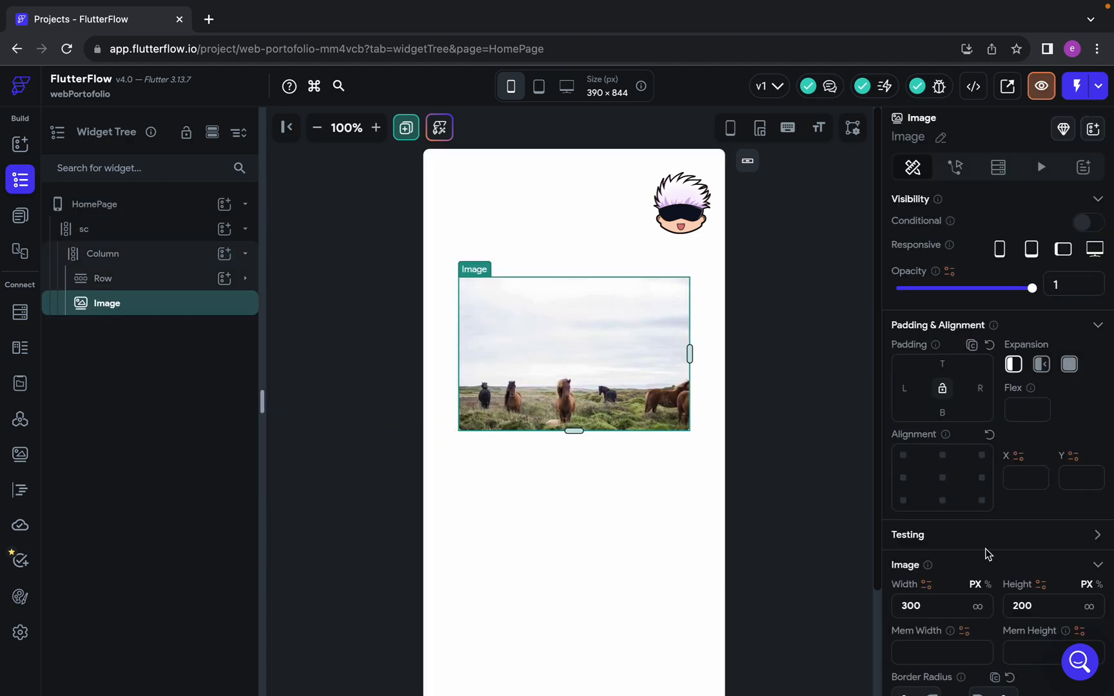
Change the new Image's image type from Network to Asset
scroll(1021, 553, "down", 2)
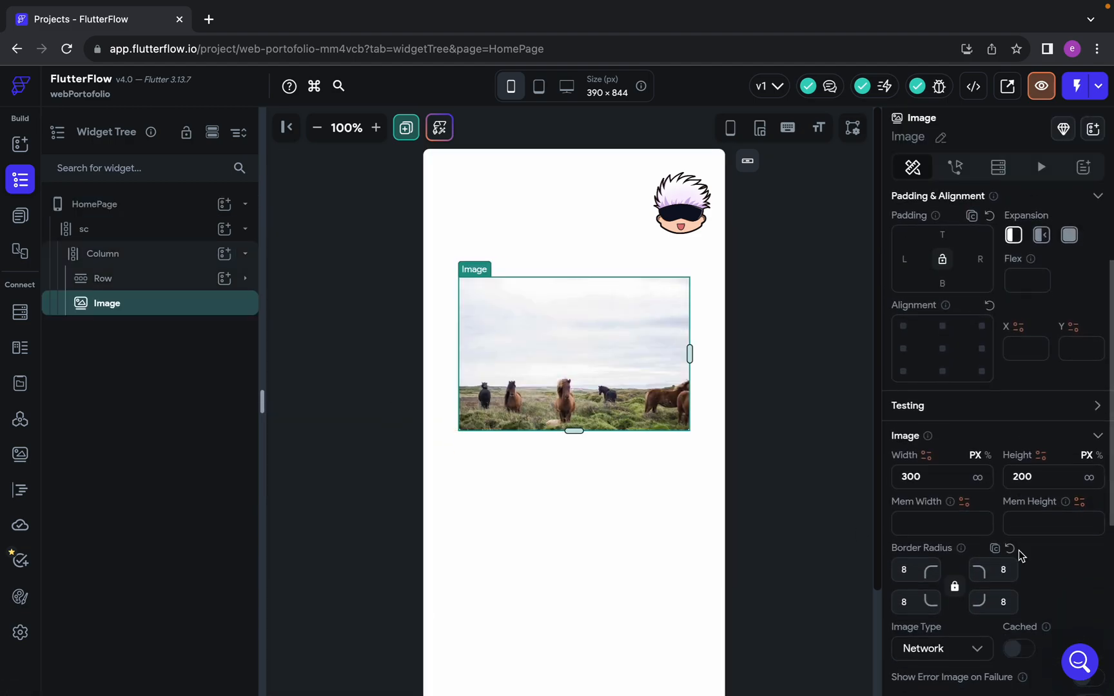
scroll(1021, 555, "down", 3)
scroll(1021, 555, "down", 1)
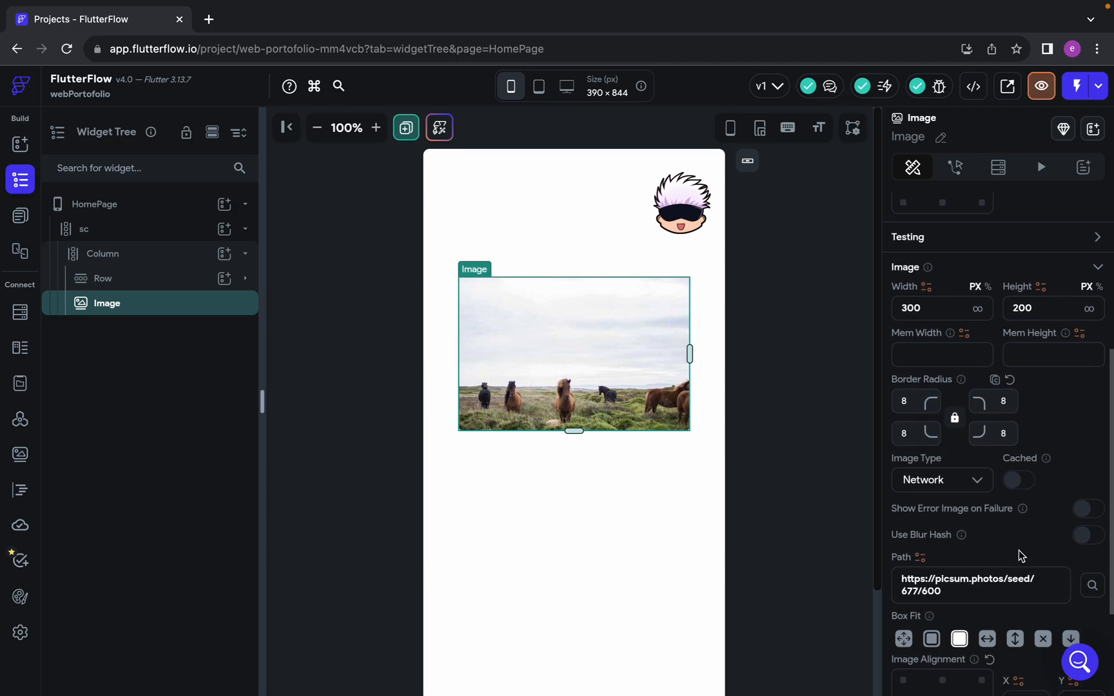
scroll(1021, 554, "up", 1)
scroll(1020, 554, "down", 3)
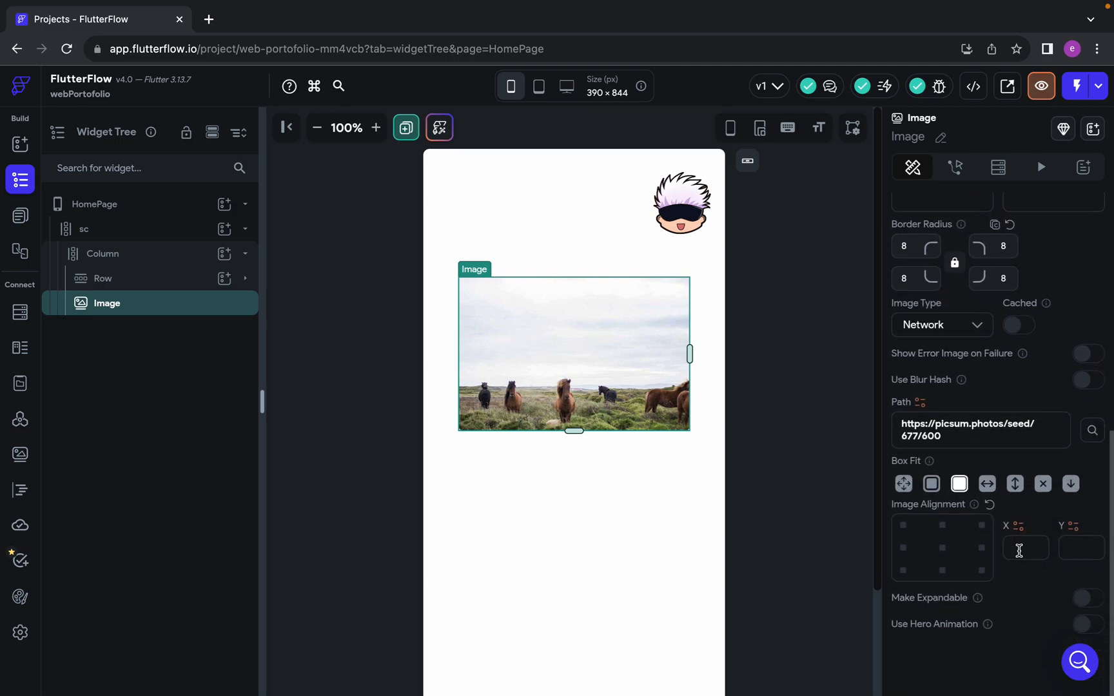
scroll(1021, 554, "up", 1)
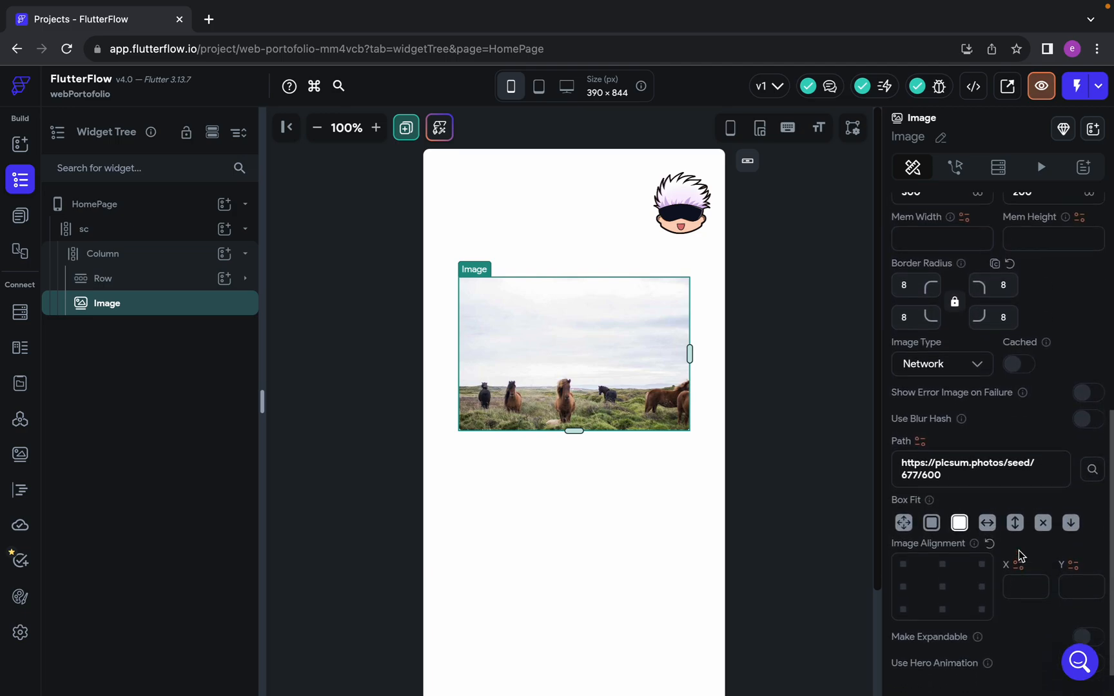
left_click(940, 363)
left_click(942, 411)
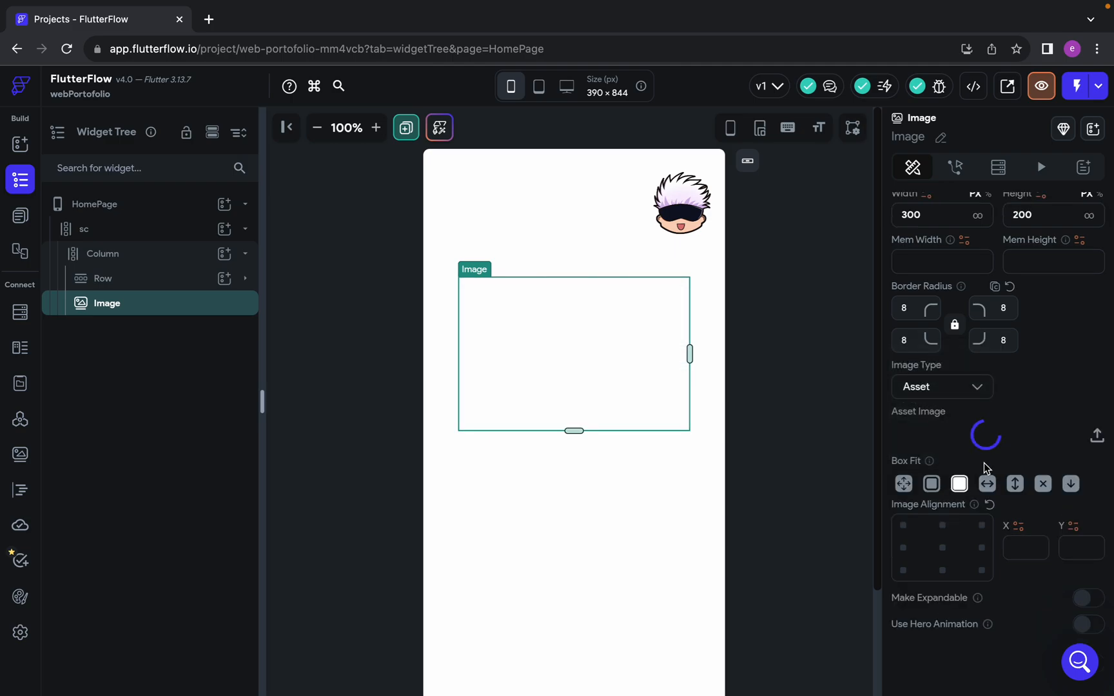
Upload gojo.jpeg from the computer as the new Image's asset, searching the files for "gojo"
left_click(978, 435)
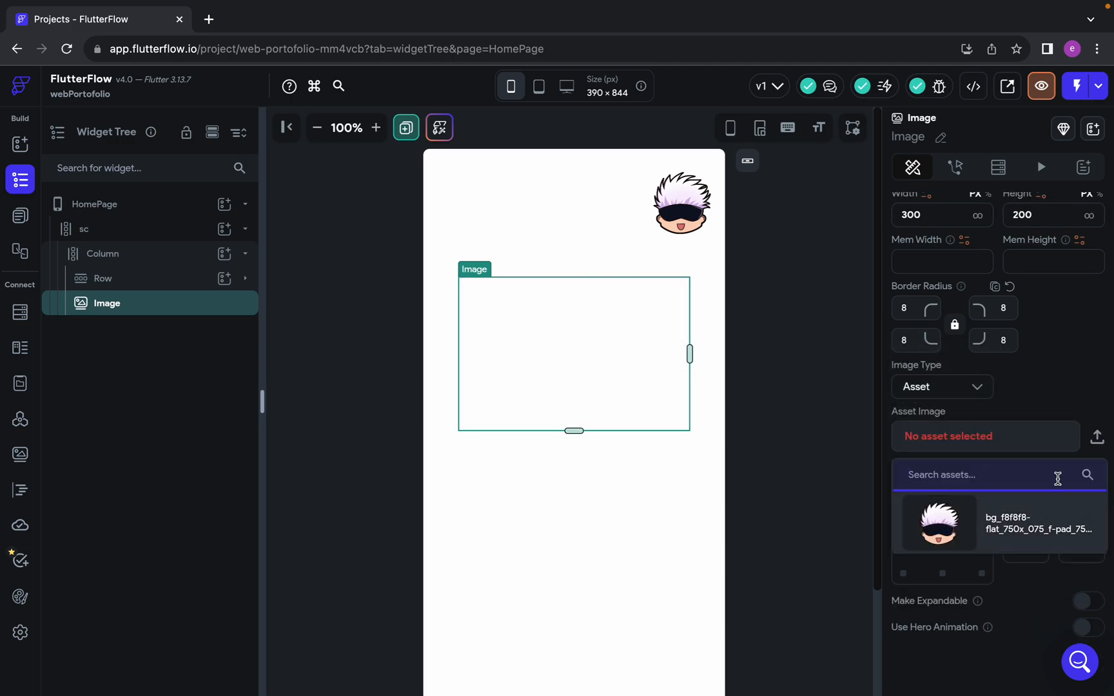
left_click(1097, 438)
left_click(1098, 441)
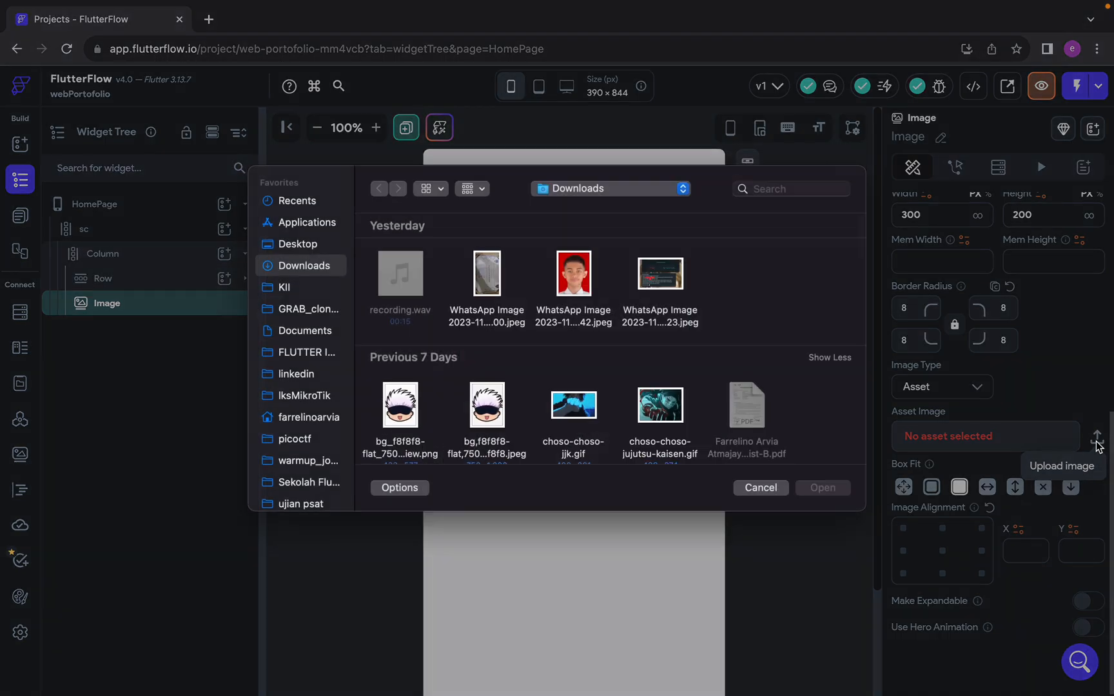
scroll(440, 298, "down", 5)
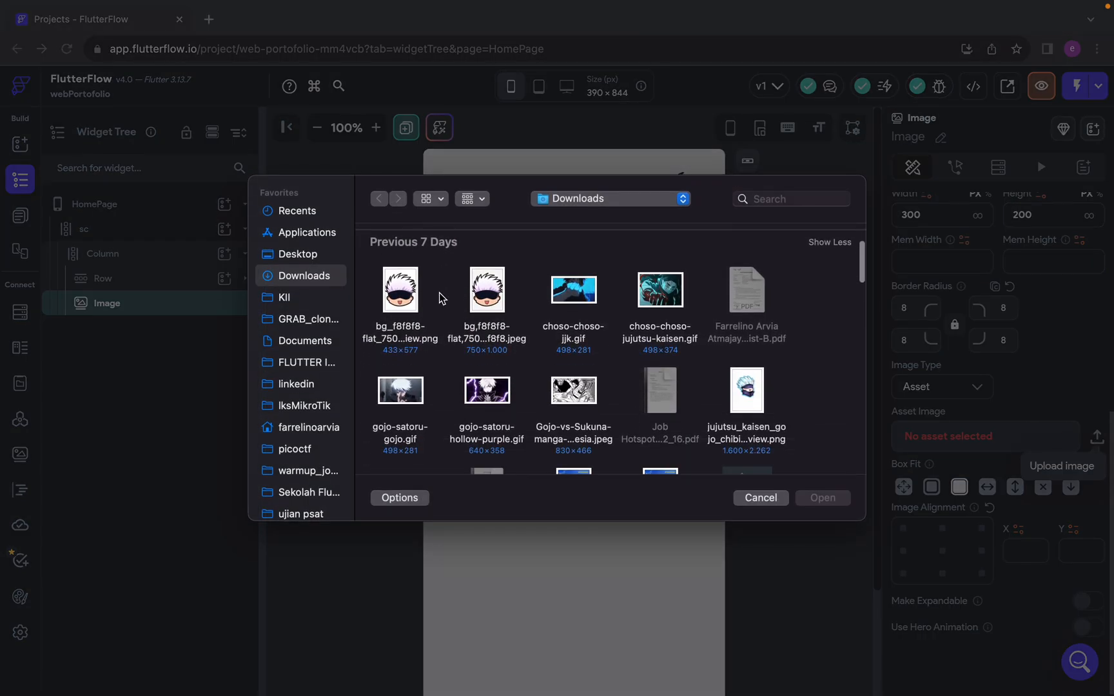
scroll(440, 297, "down", 3)
scroll(441, 297, "up", 5)
scroll(709, 276, "up", 3)
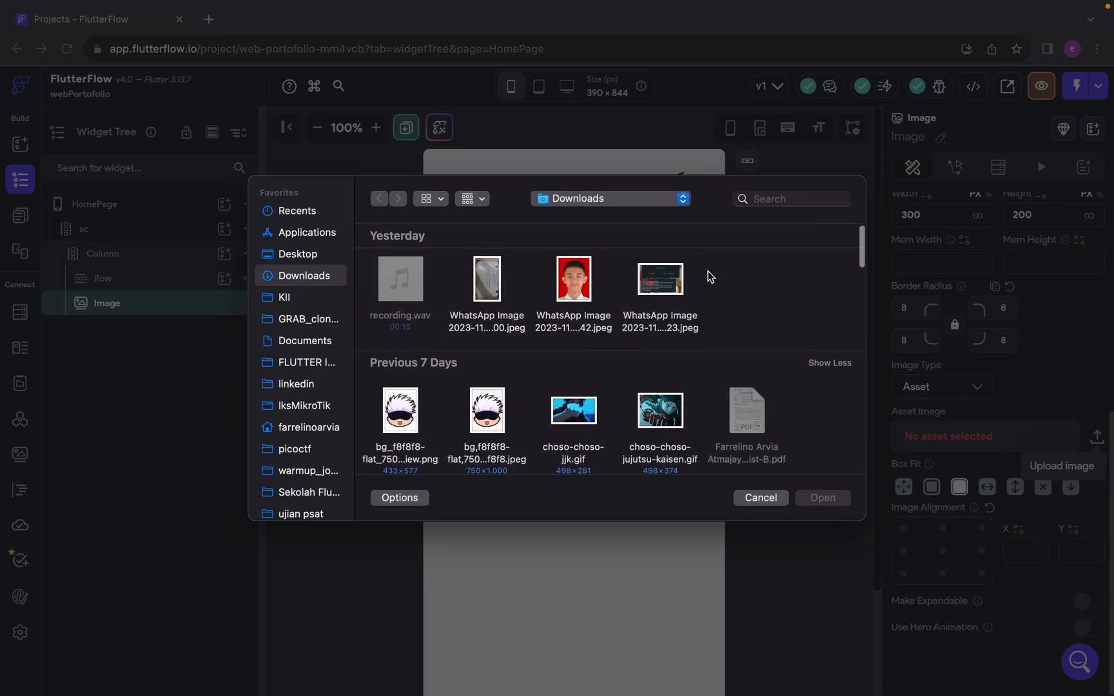
left_click(789, 194)
type("gojo")
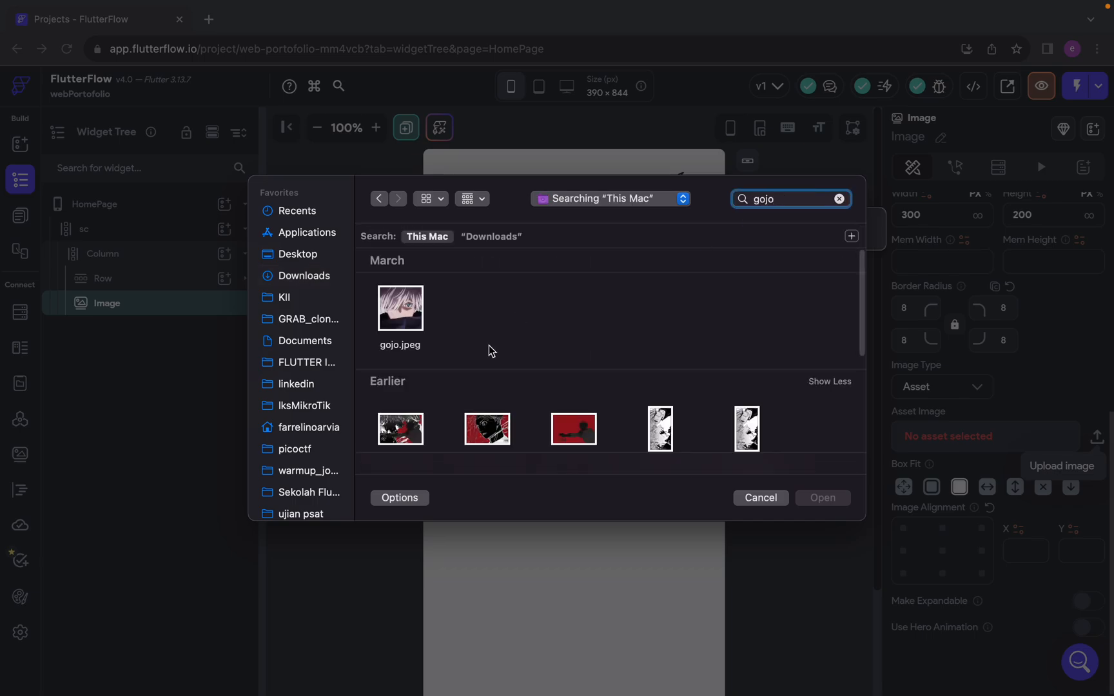
left_click(407, 303)
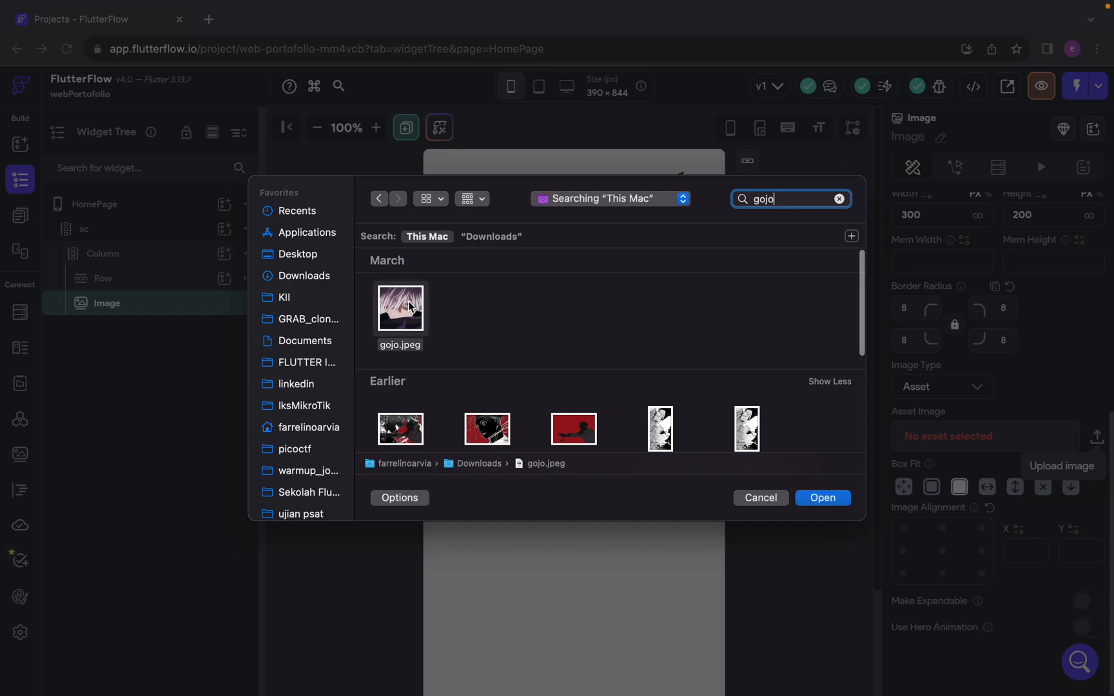
double_click(410, 306)
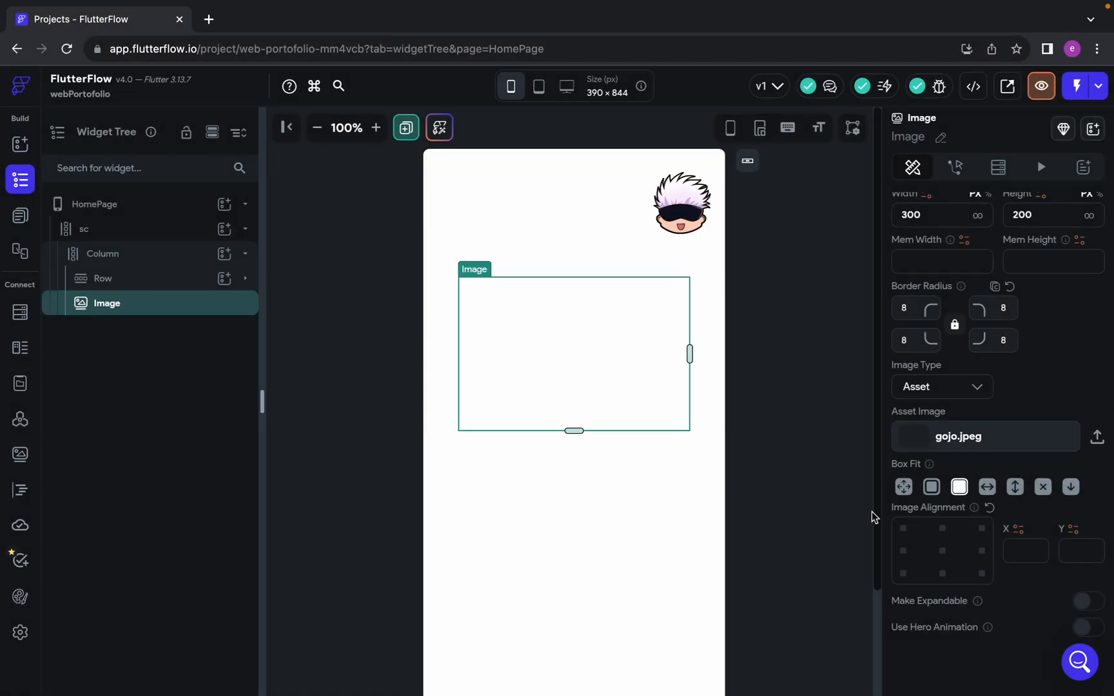
Switch to the Figma design, examine the size of the profile photo Ellipse 1 within Group 1, and return to FlutterFlow
key("ctrl+Left")
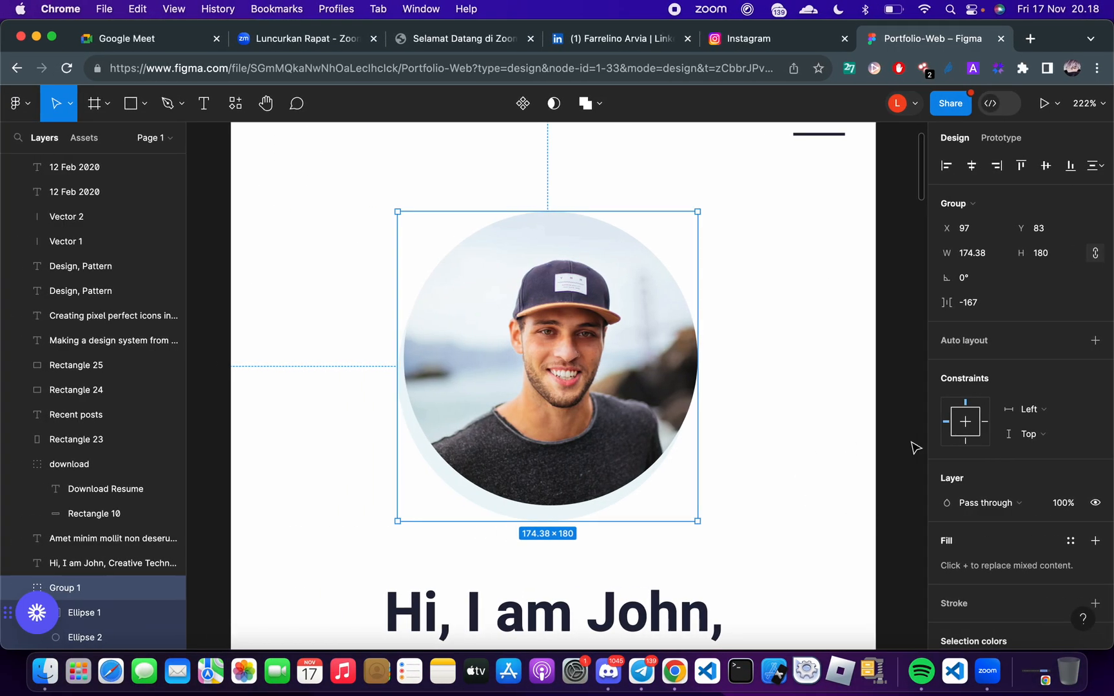
double_click(576, 361)
left_click(748, 397)
double_click(592, 361)
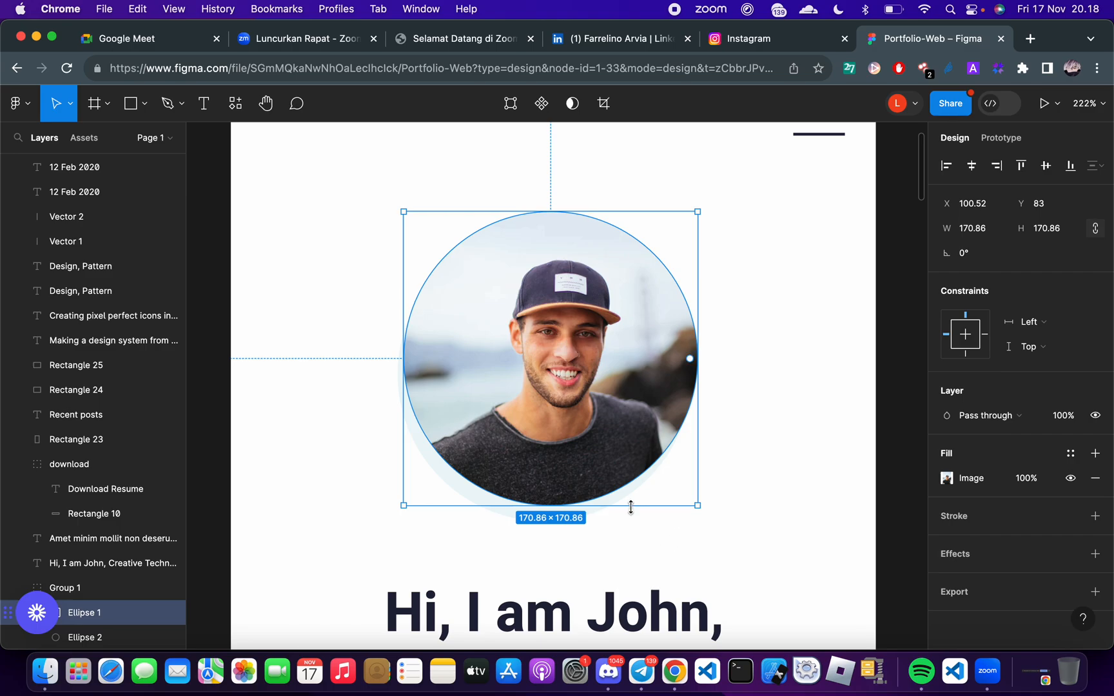
scroll(633, 512, "up", 1)
key("ctrl+Right")
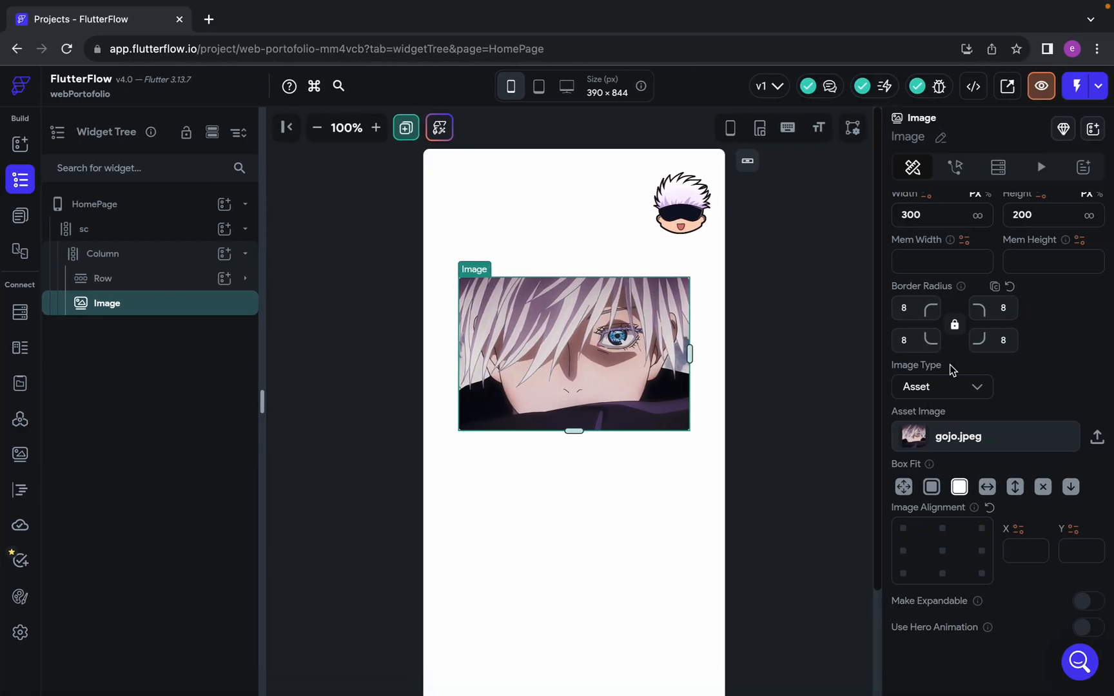
scroll(950, 365, "up", 2)
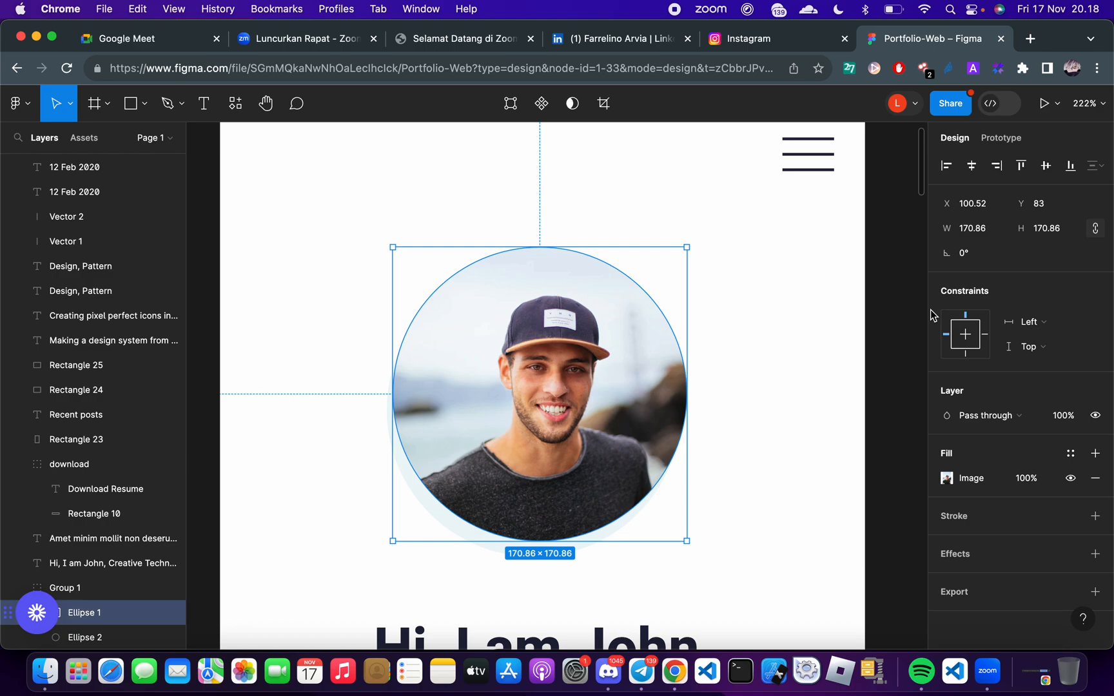
key("ctrl+Right")
Set the profile Image's width and height to 170 px each
left_click_drag(949, 298, 795, 298)
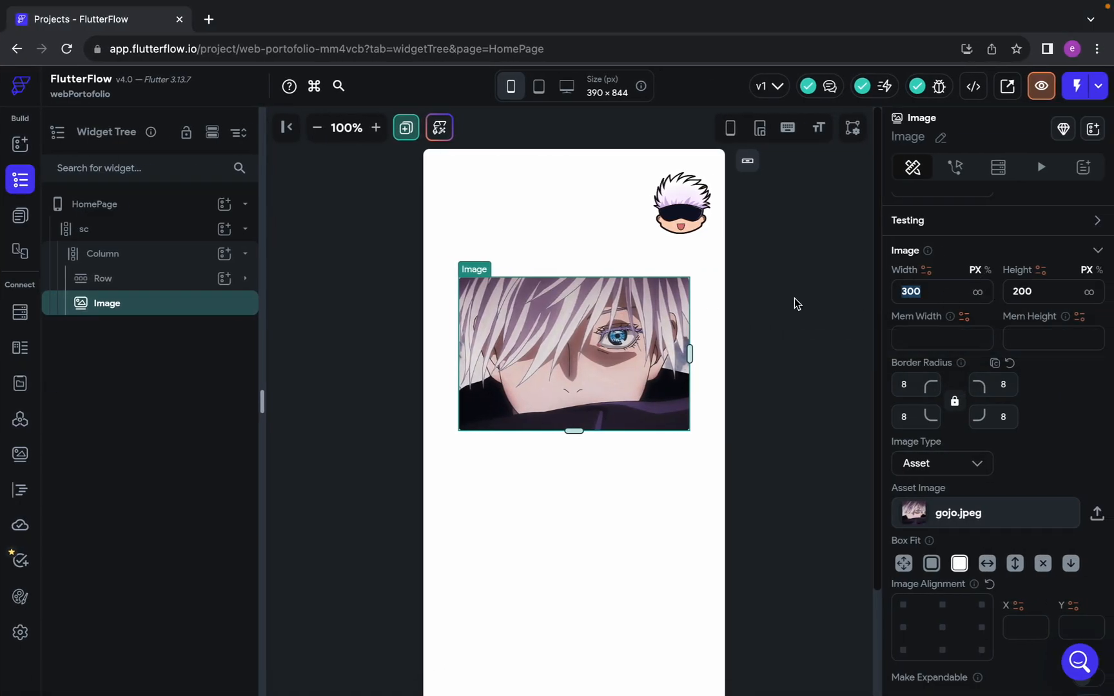
type("170")
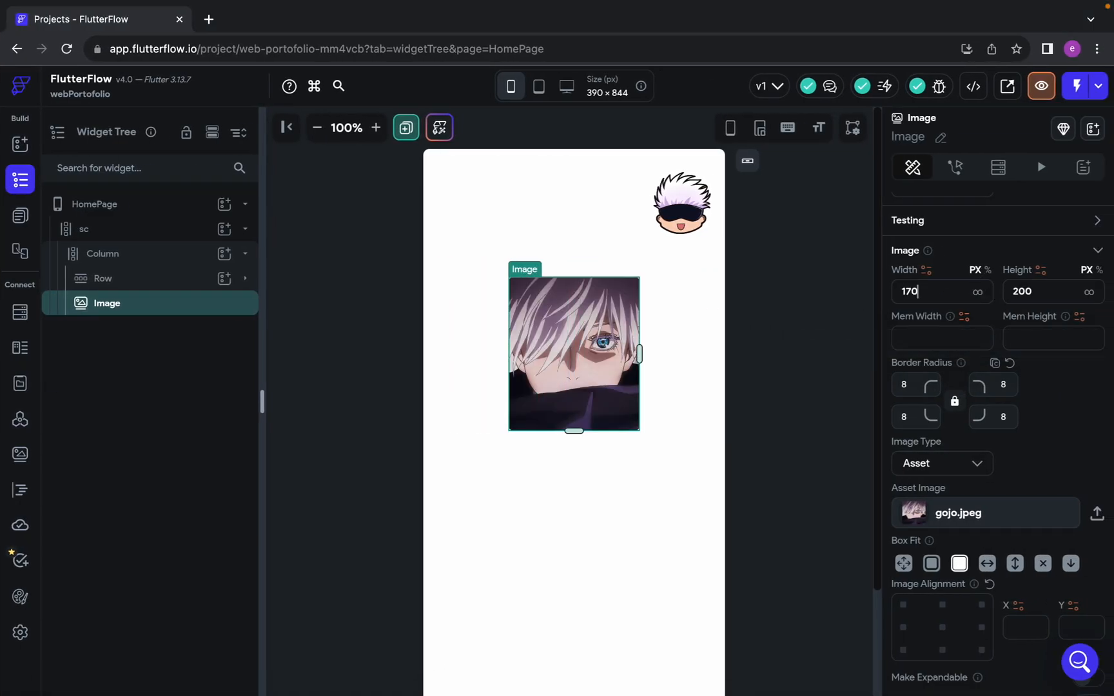
left_click_drag(1051, 293, 860, 293)
type("170")
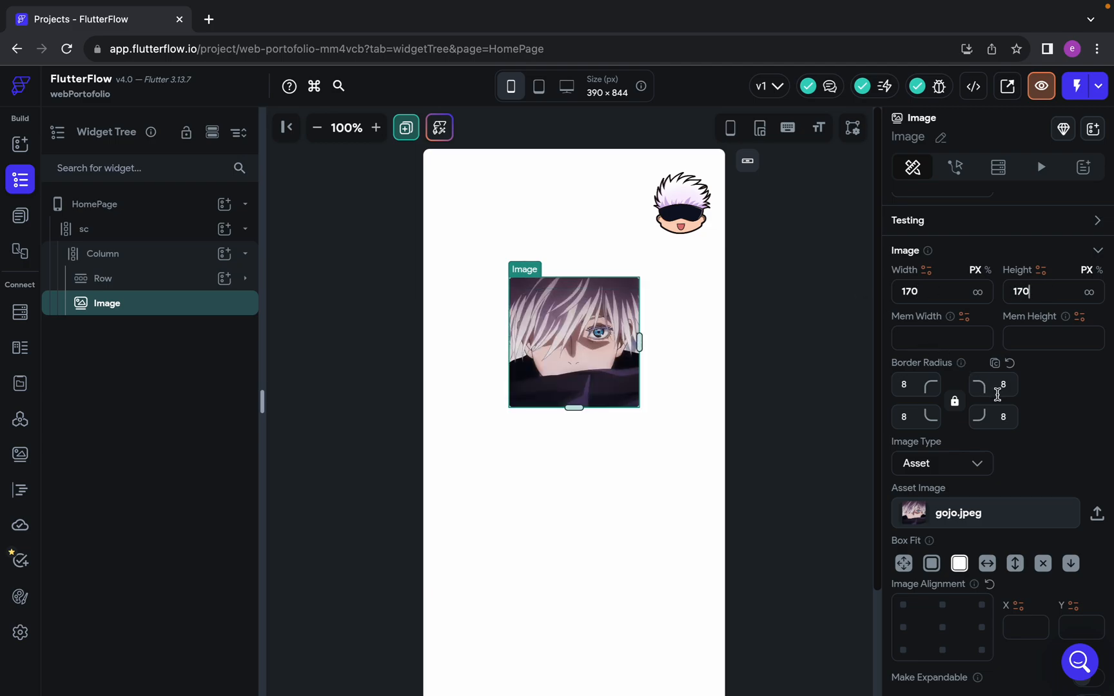
scroll(952, 385, "up", 2)
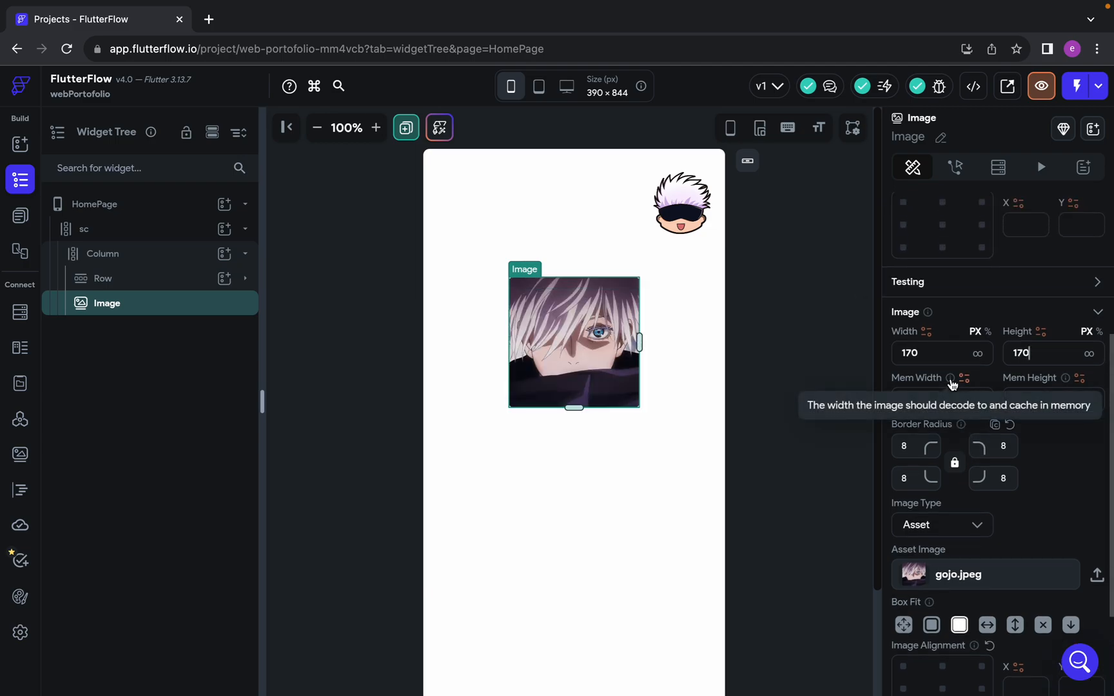
left_click(693, 514)
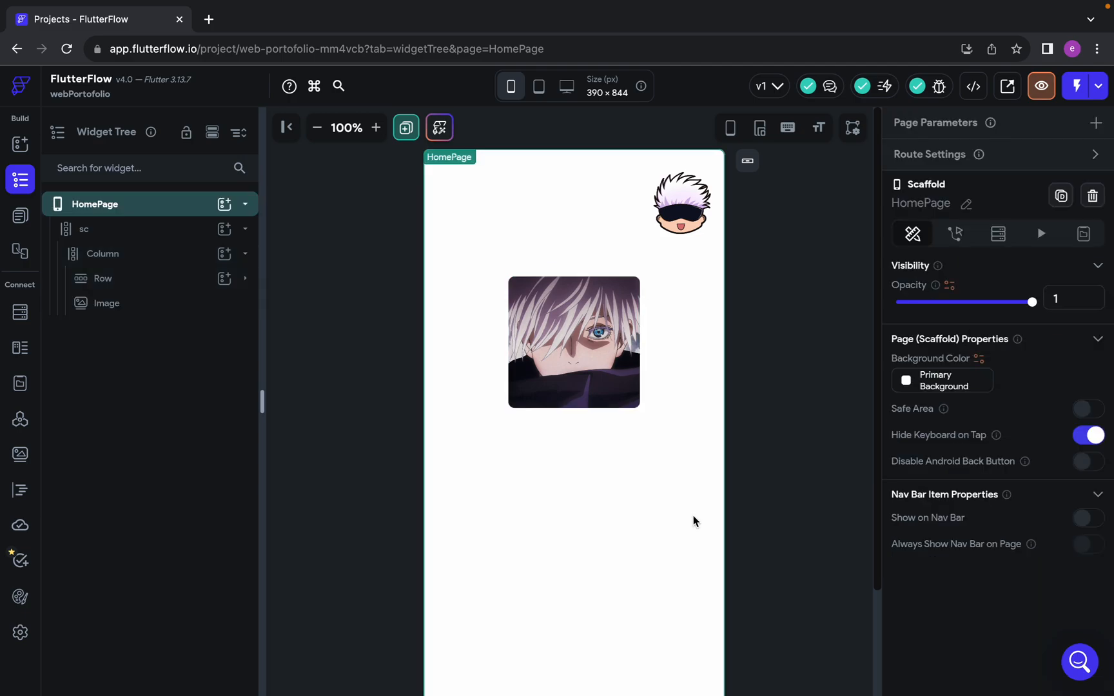
Set the profile Image's border radius to 85 on all four corners to make it circular
left_click(609, 371)
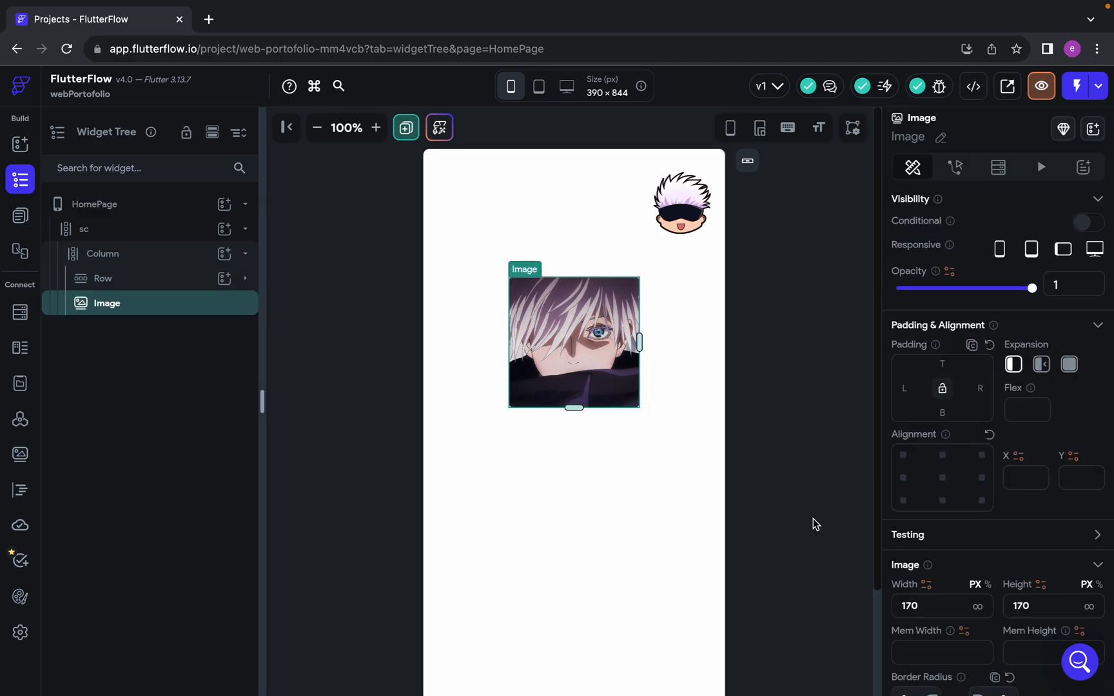
scroll(991, 582, "down", 4)
scroll(992, 578, "down", 1)
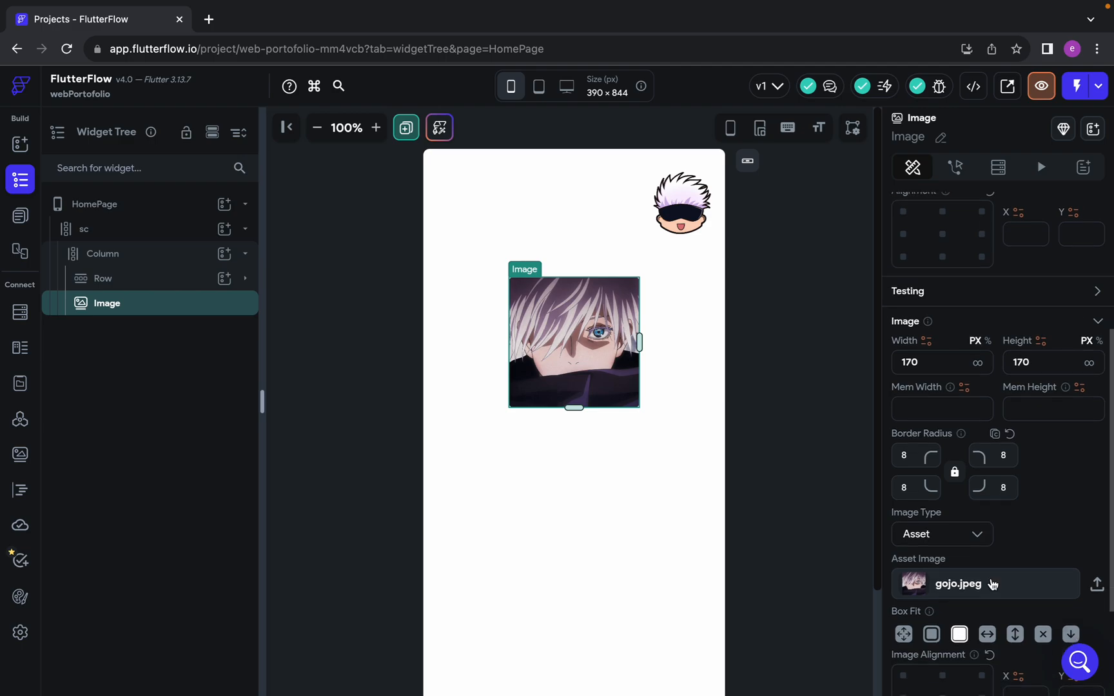
left_click(917, 449)
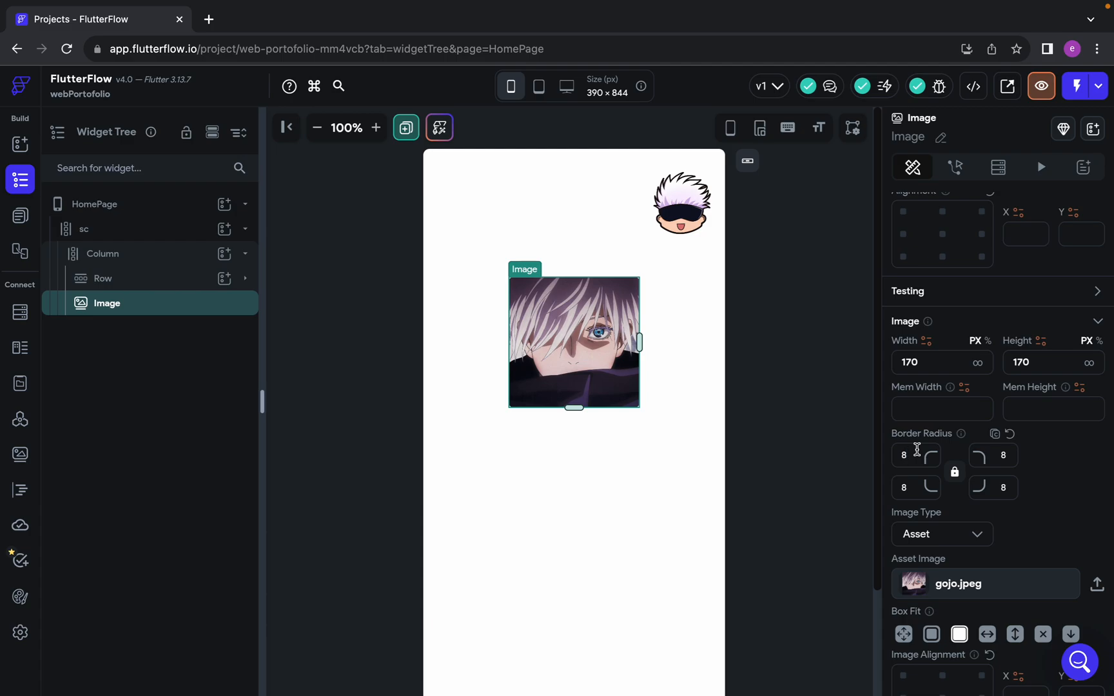
key("BackSpace")
type("85")
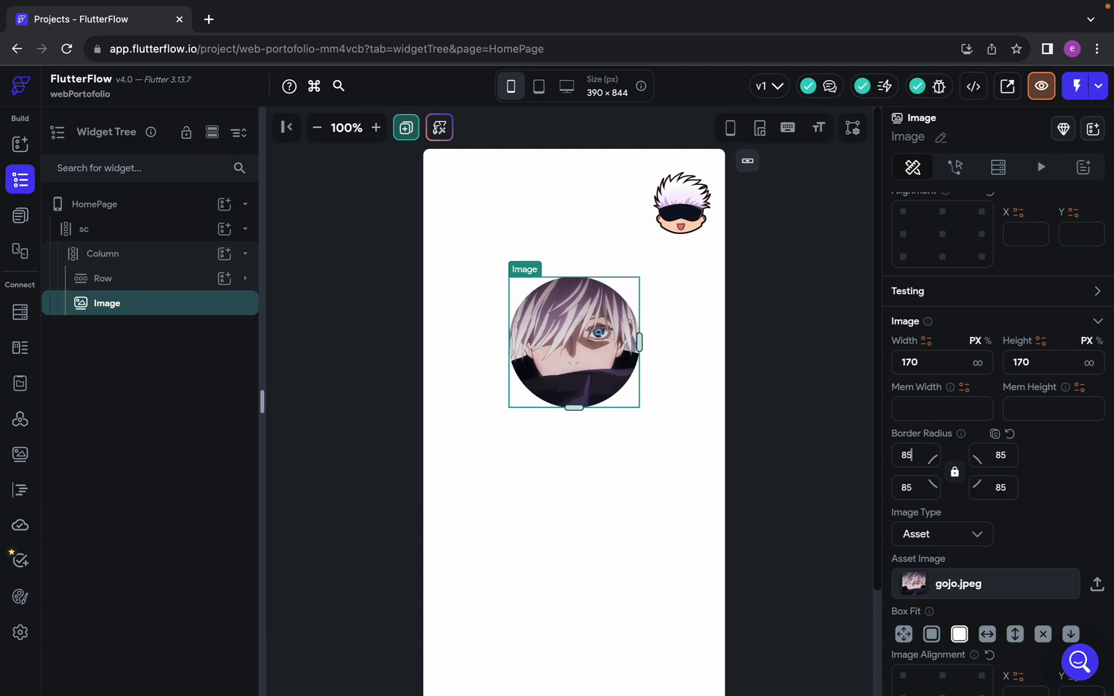
left_click(833, 420)
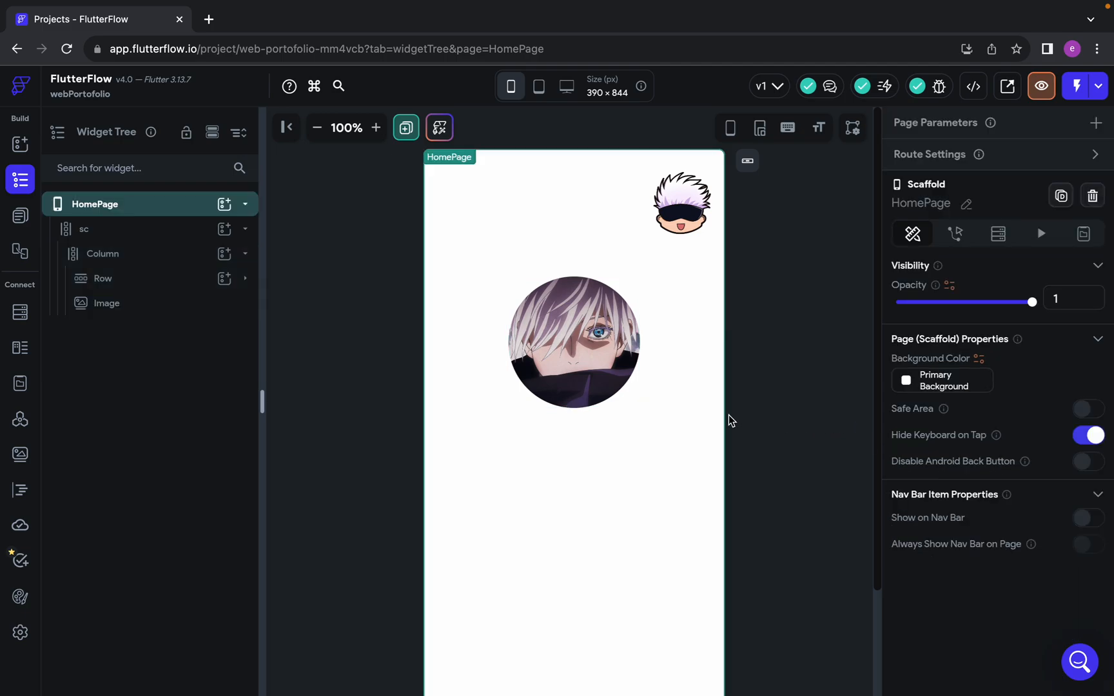
Wrap the profile Image in a Stack and add a Container to that Stack after the Image
left_click(591, 365)
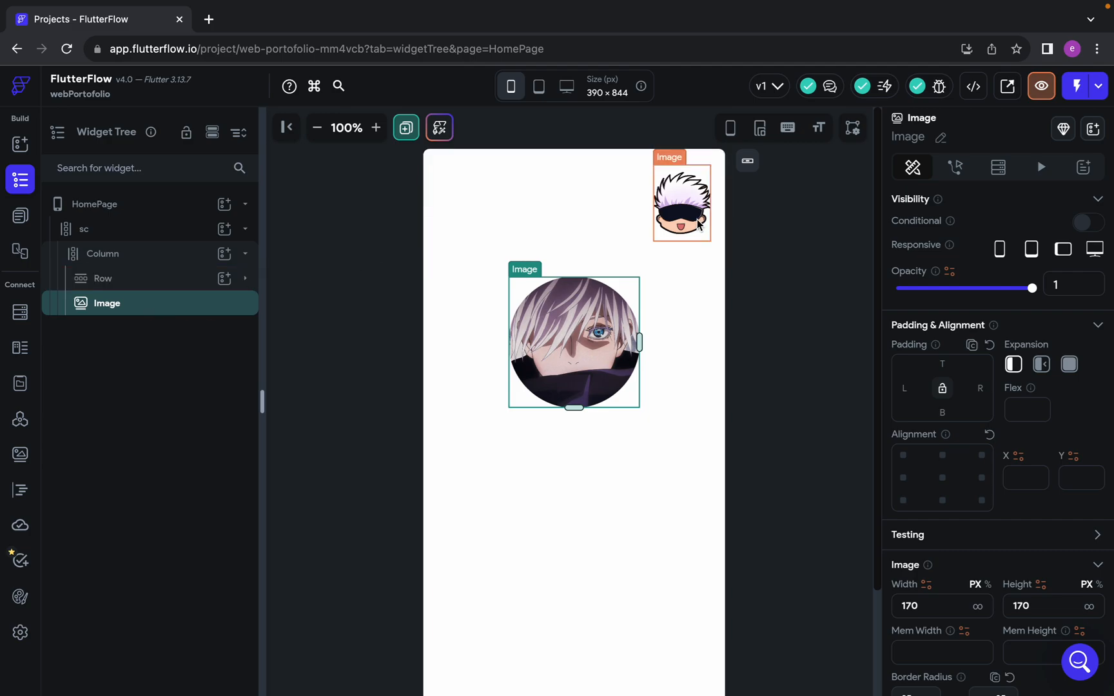
right_click(170, 304)
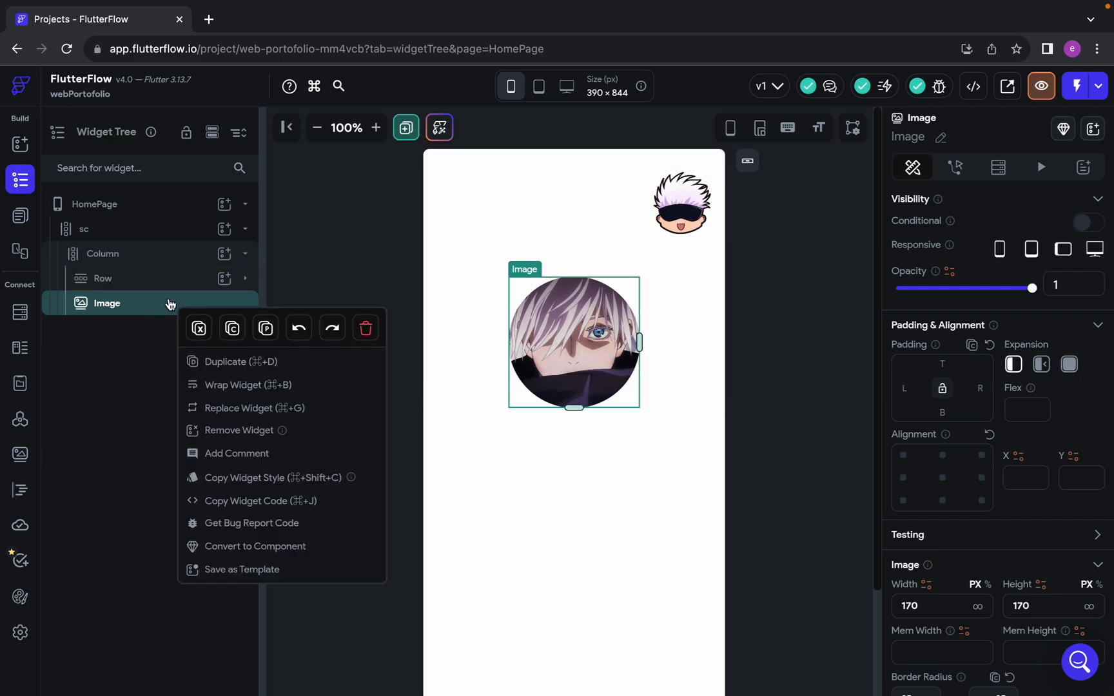
left_click(203, 386)
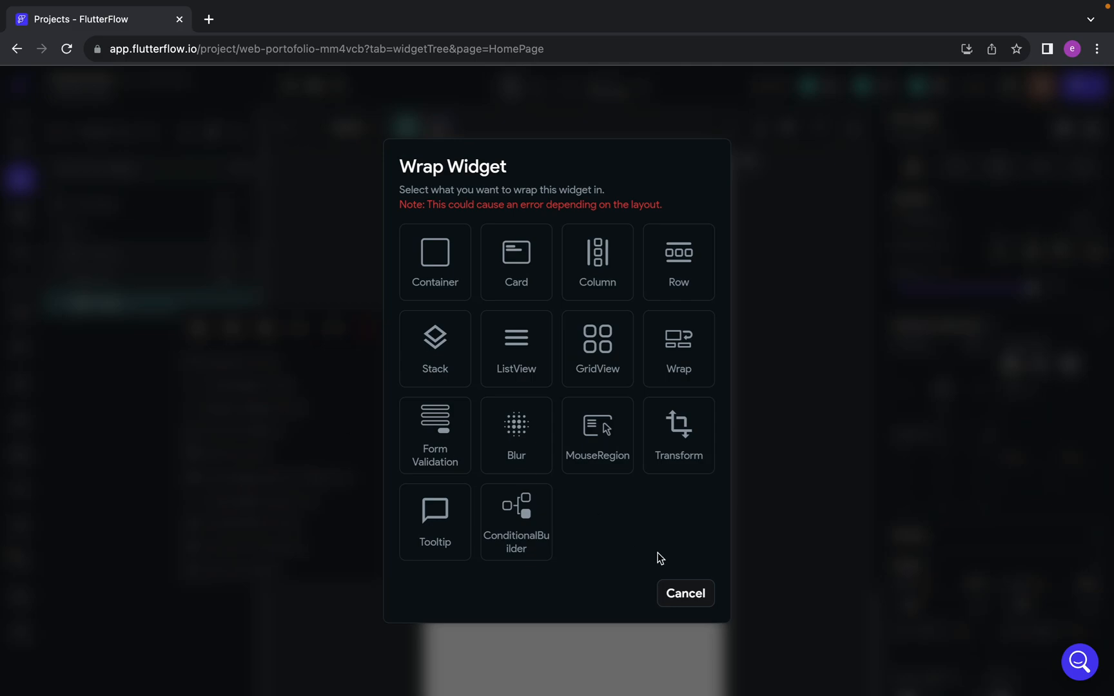
left_click(435, 348)
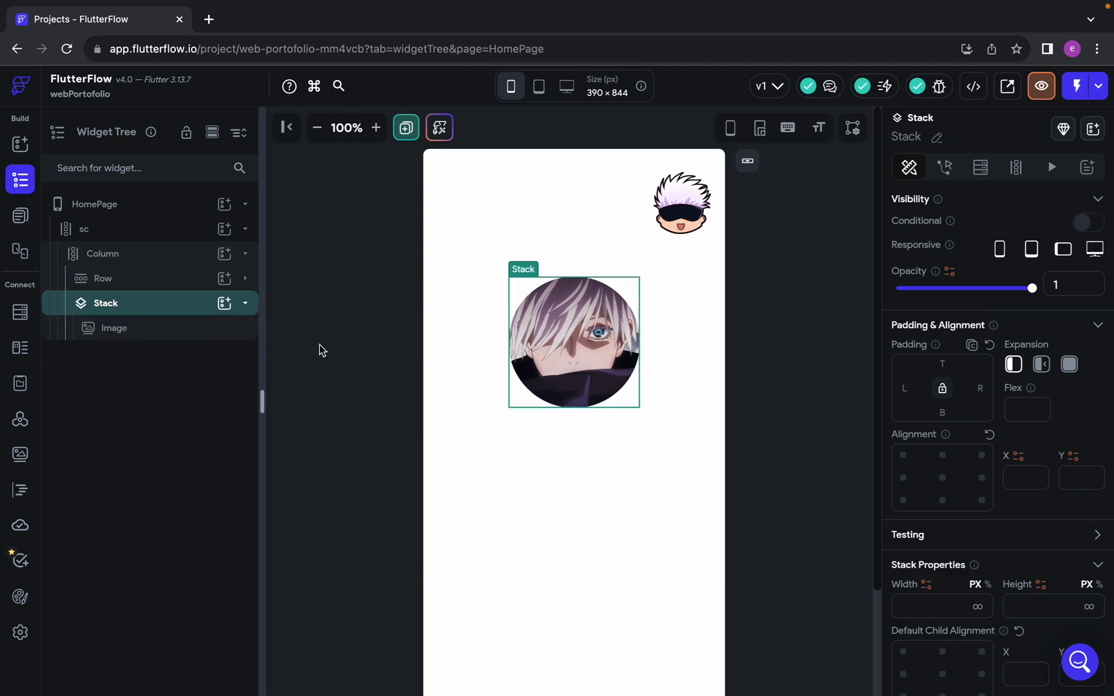
left_click(225, 304)
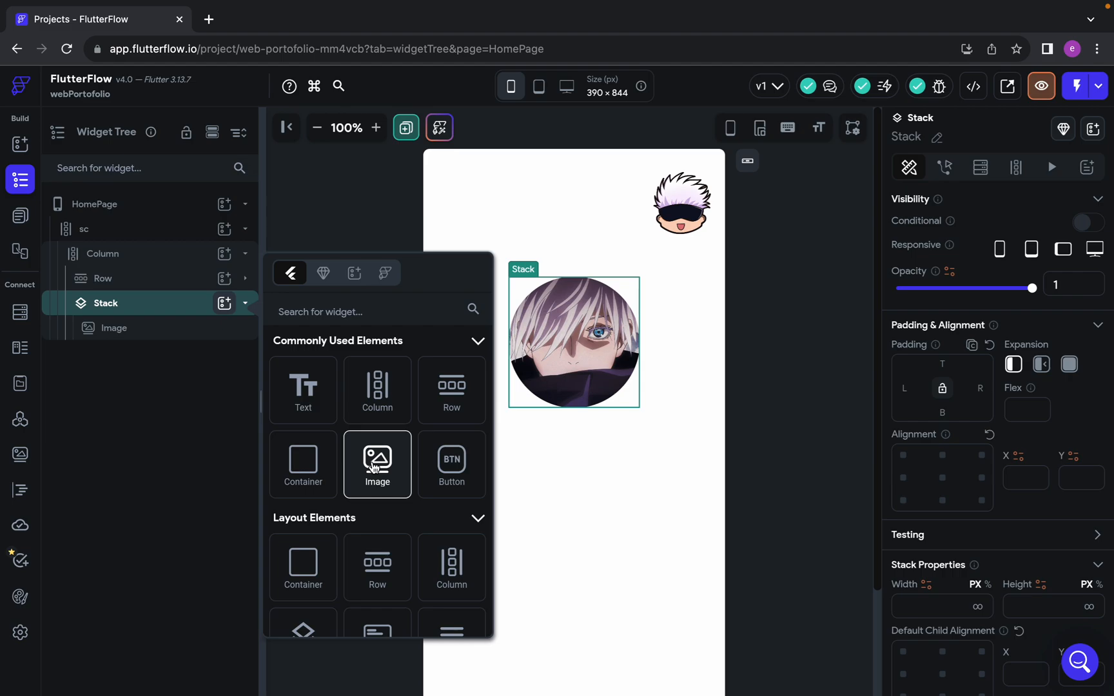
left_click(303, 464)
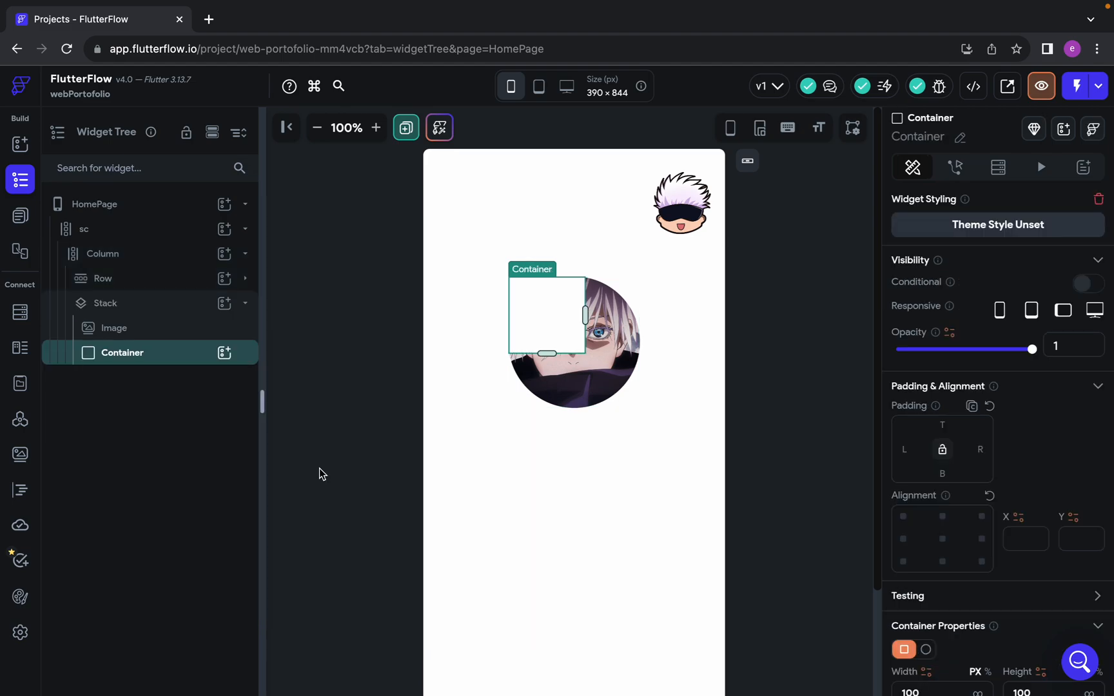
Set the new Container's width and height to 170 px and change its shape to a circle
scroll(961, 624, "down", 2)
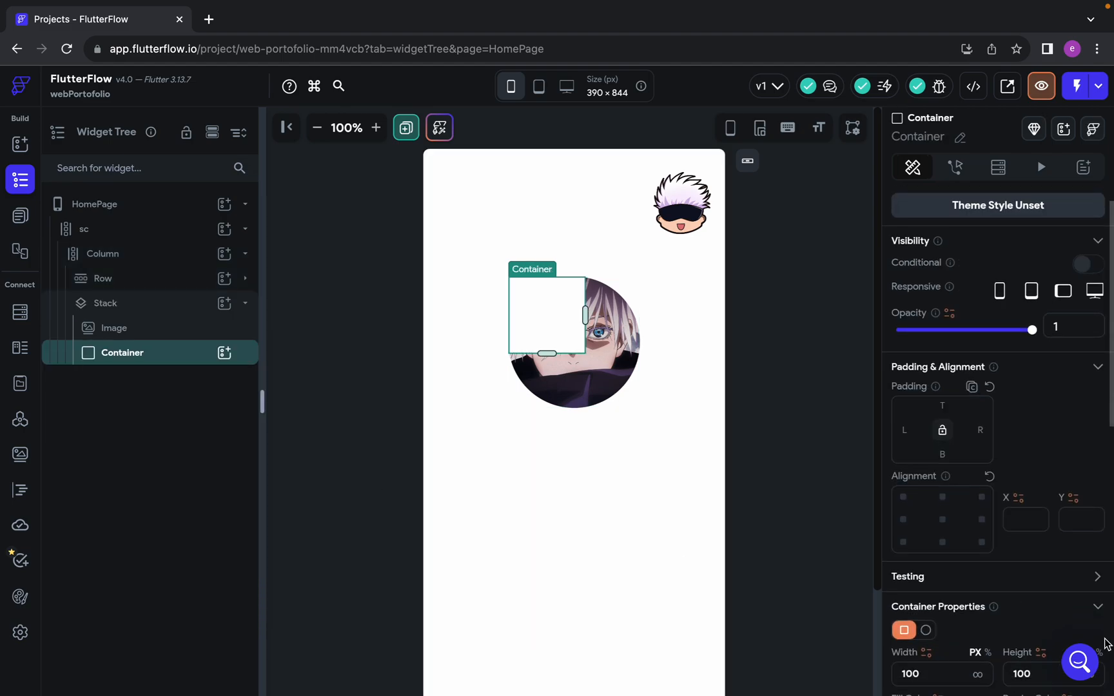
double_click(937, 634)
type("170")
scroll(816, 640, "down", 1)
scroll(998, 654, "down", 1)
scroll(998, 656, "down", 4)
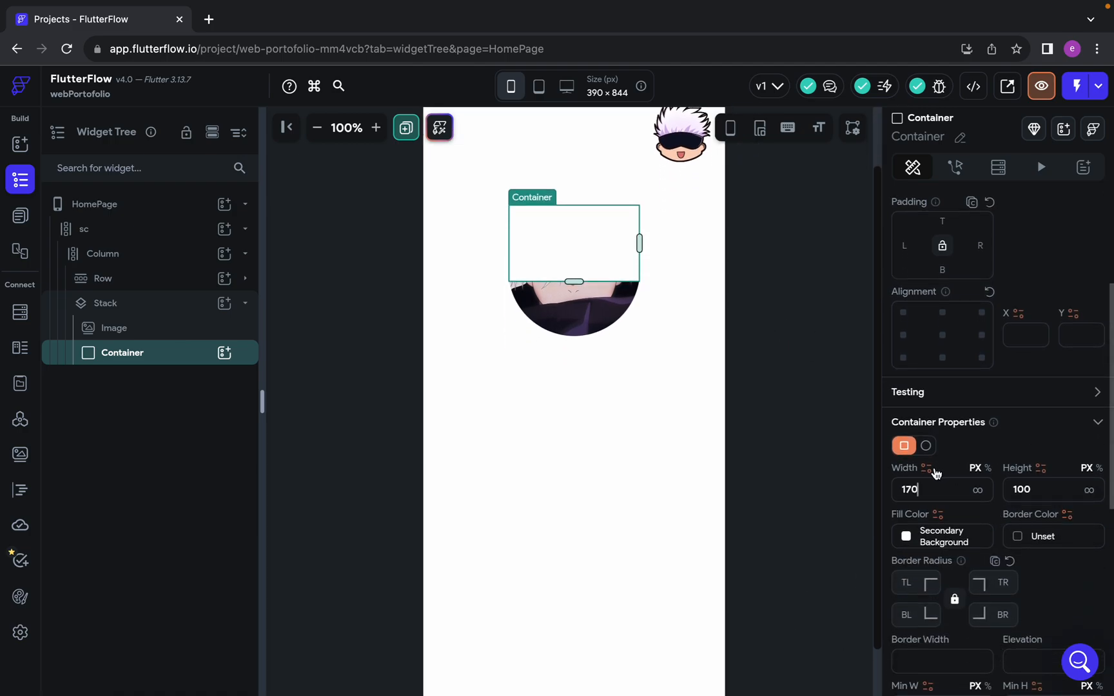
scroll(744, 444, "up", 1)
double_click(1039, 485)
type("170")
scroll(881, 488, "down", 1)
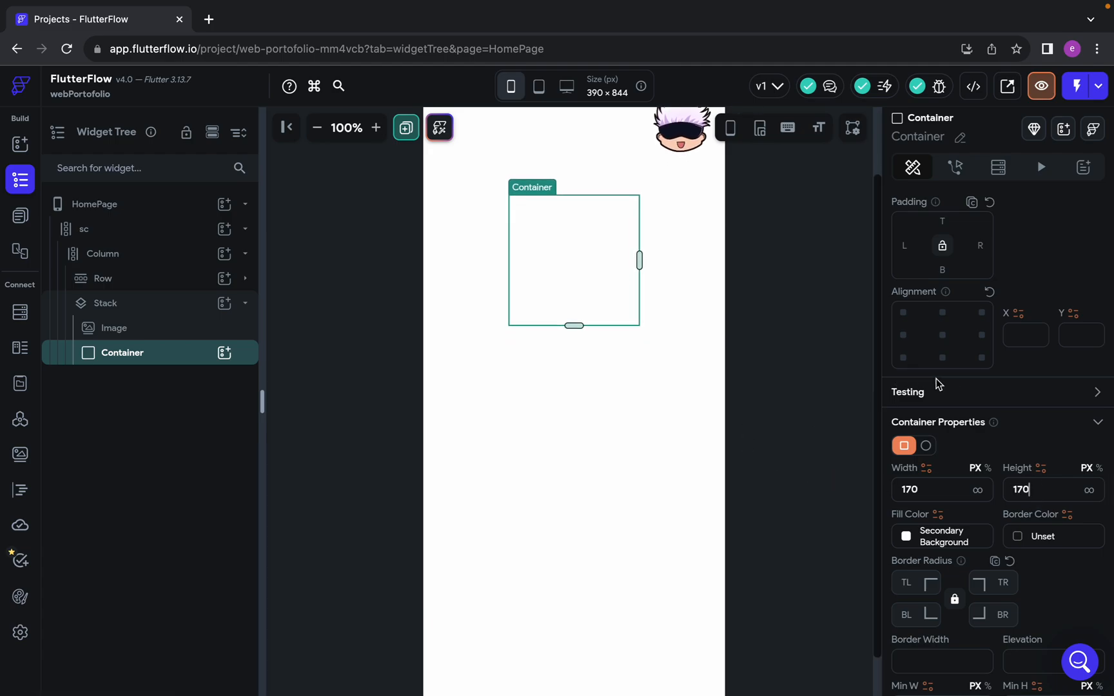
left_click(928, 446)
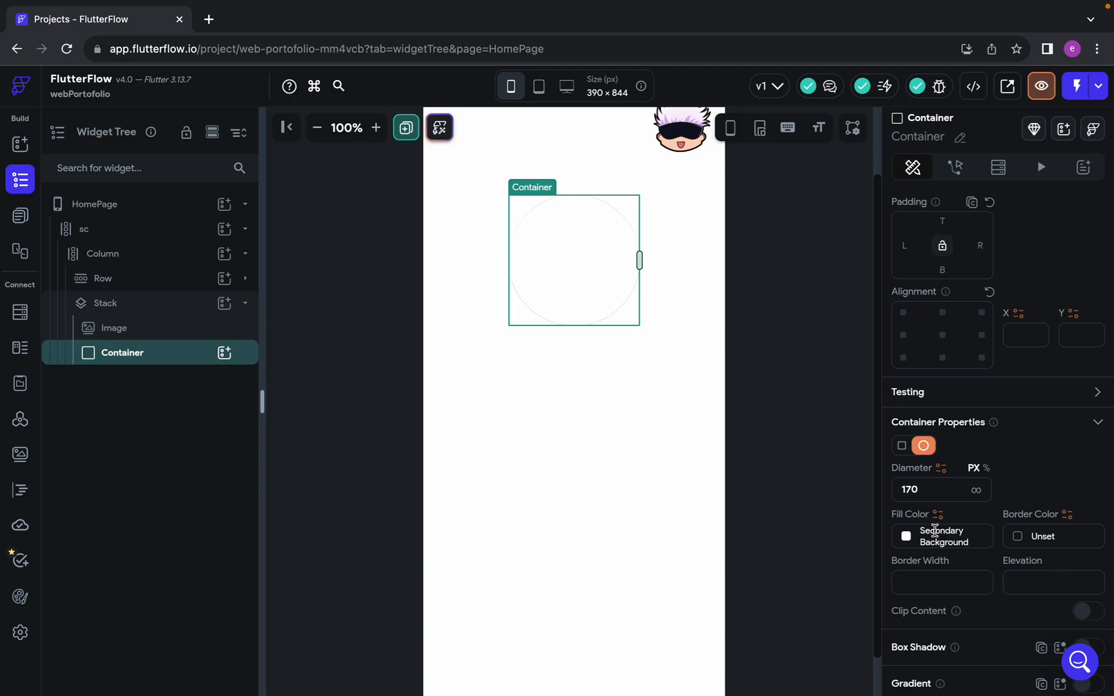
Switch to the Figma design and copy the fill colour code of the pale circle behind the profile picture
key("ctrl+Left")
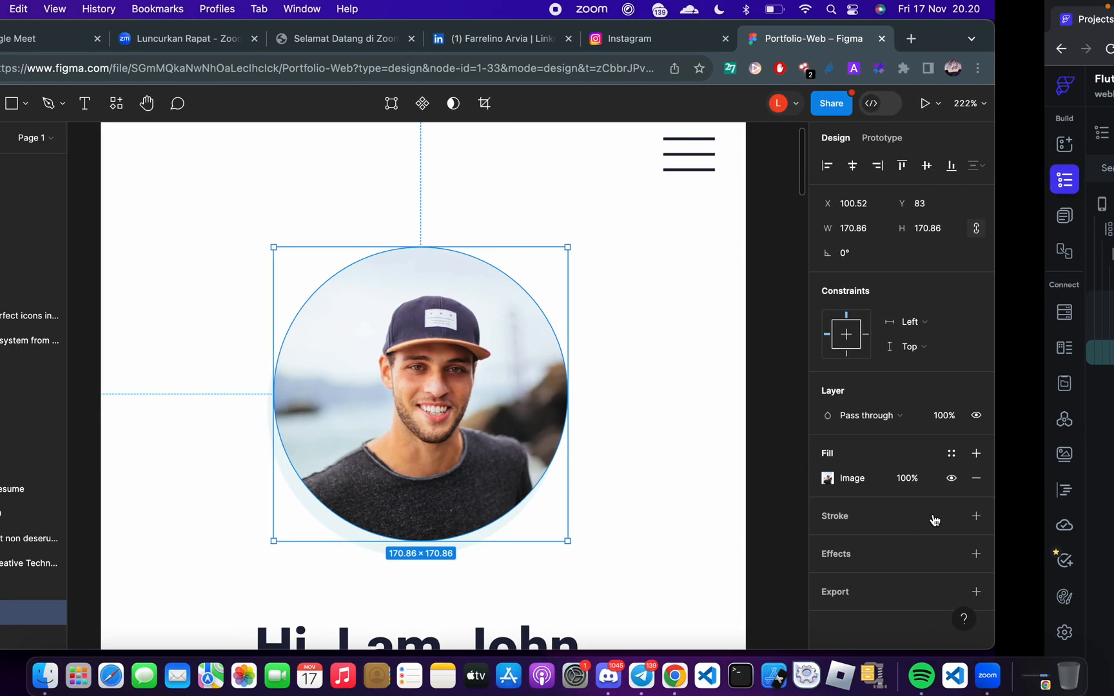
left_click(472, 568)
left_click(502, 549)
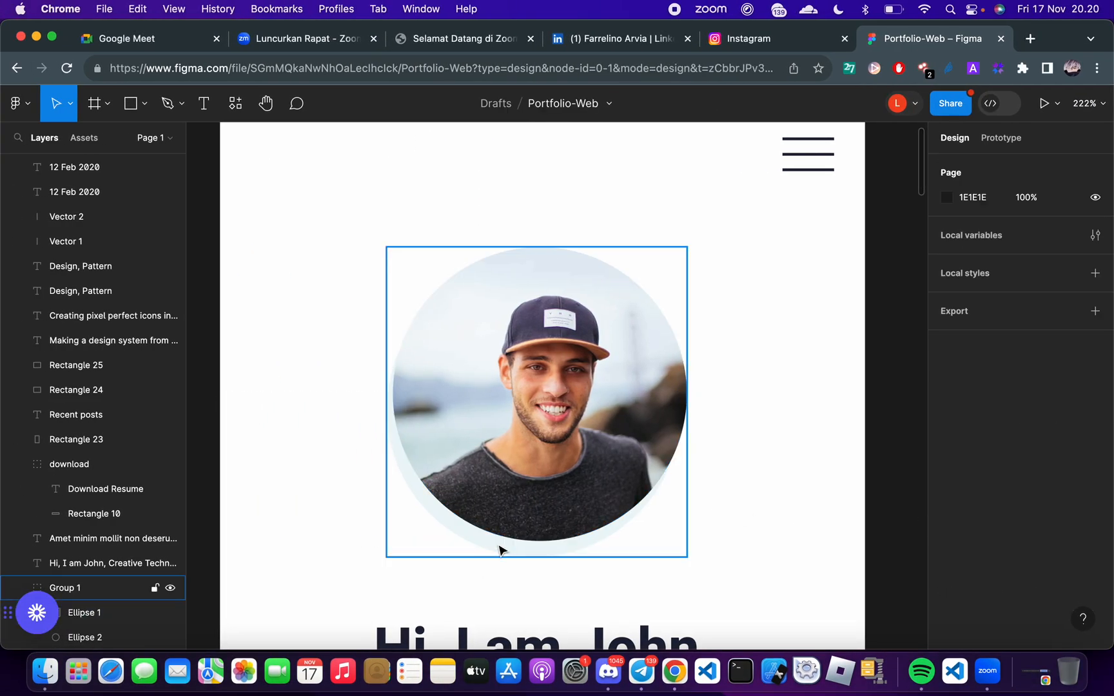
left_click(500, 551)
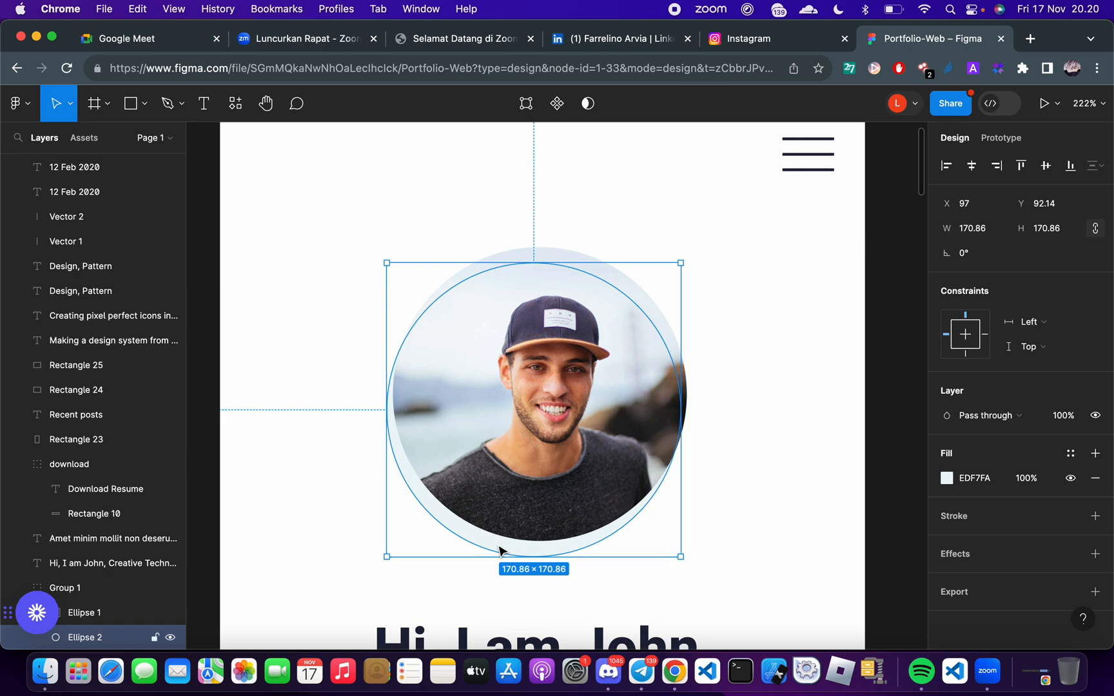
left_click(980, 479)
key("ctrl+c")
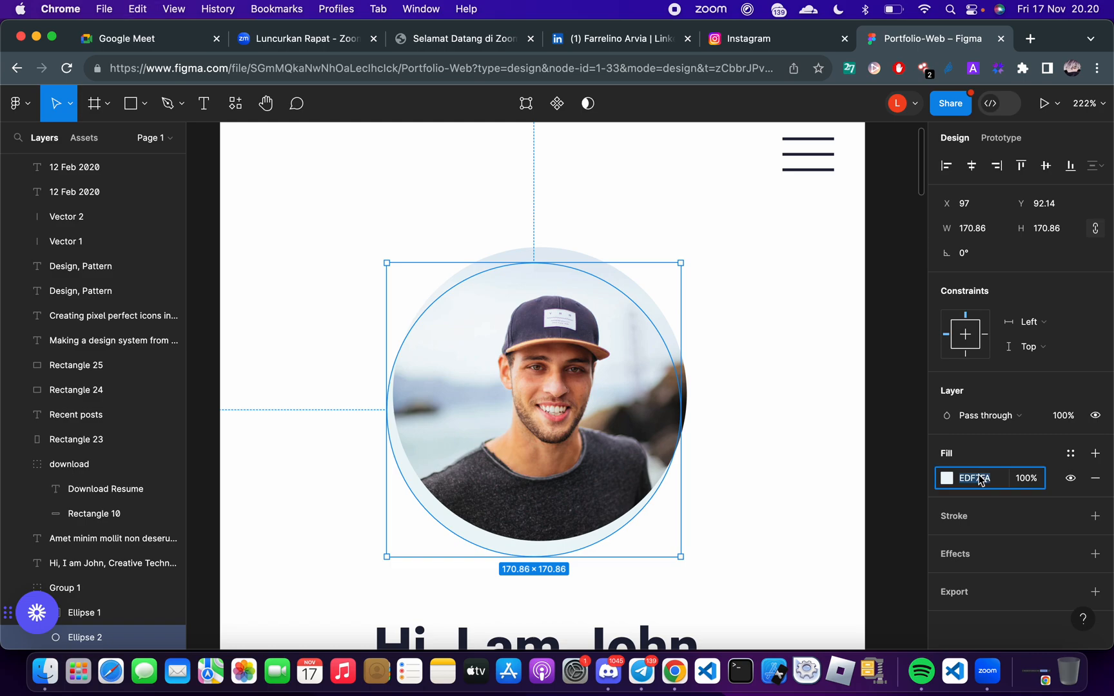
Switch back to FlutterFlow and set the circular Container's fill colour to #edf7fa
key("ctrl+Right")
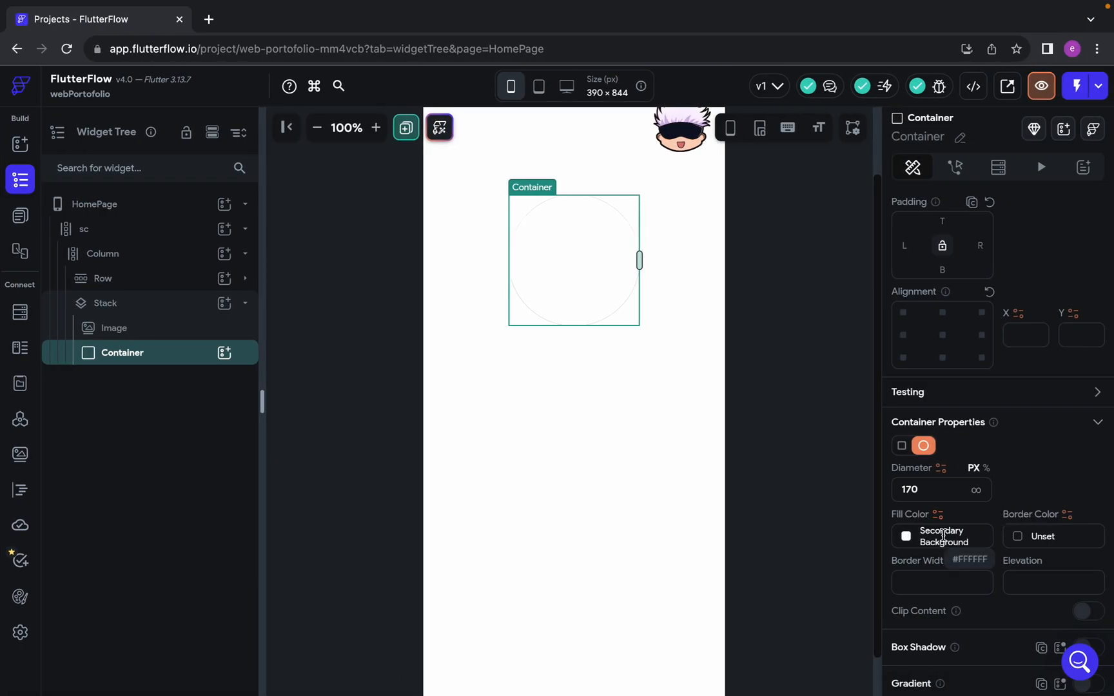
left_click(943, 536)
type("#")
key("ctrl+v")
key("Return")
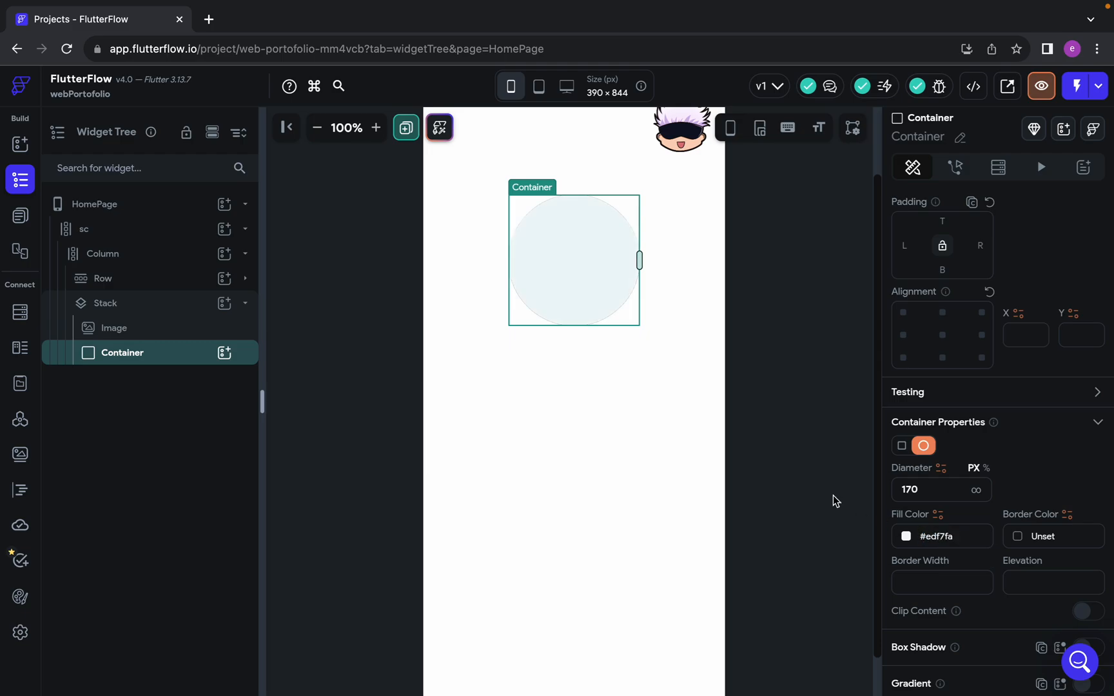
left_click(751, 415)
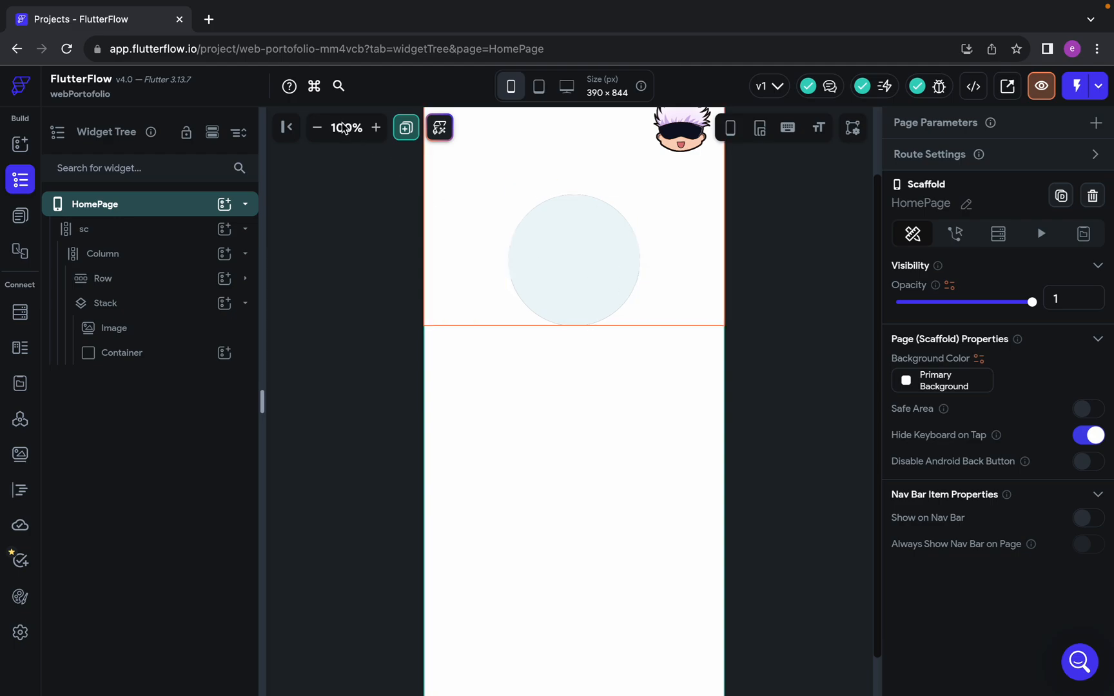
Move the Container before the Image in the Stack so the coloured circle lies behind the profile picture
left_click(376, 127)
left_click(375, 127)
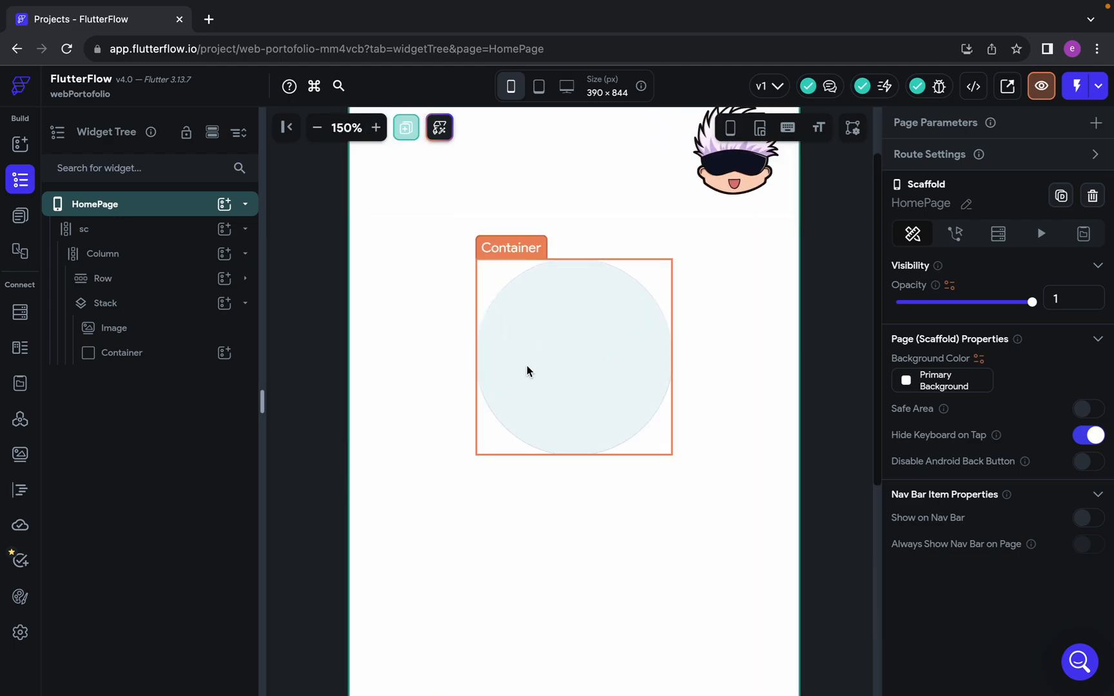
scroll(524, 361, "up", 1)
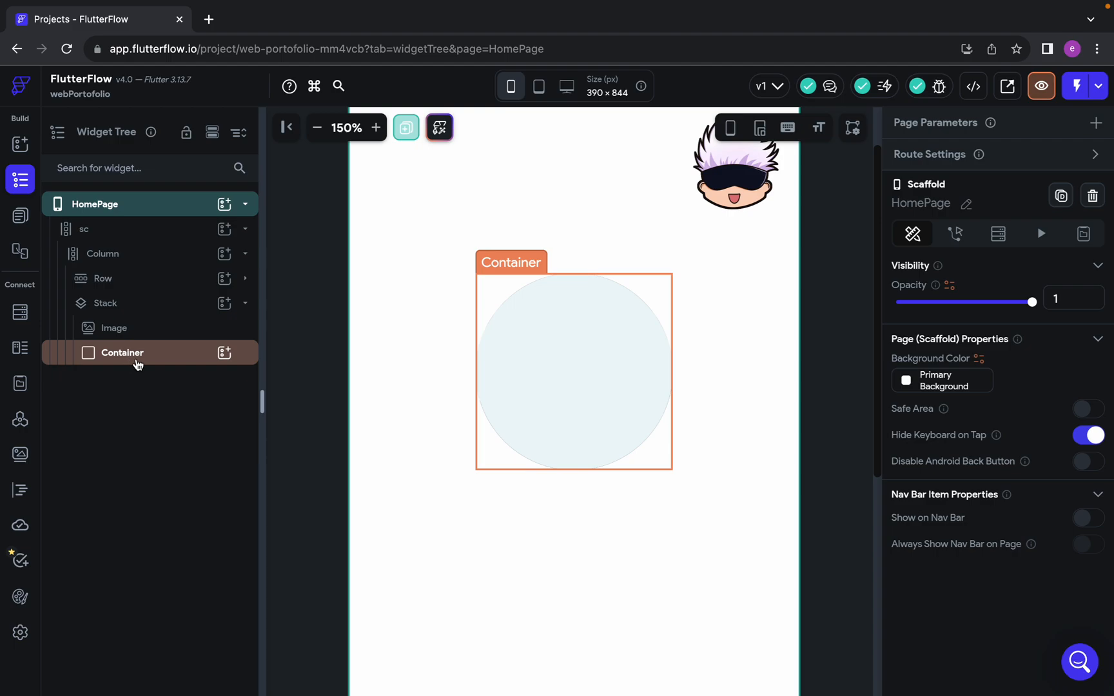
mouse_move(135, 356)
left_mouse_down()
mouse_move(138, 301)
mouse_move(136, 348)
mouse_move(152, 366)
left_mouse_up()
left_click_drag(131, 356, 131, 317)
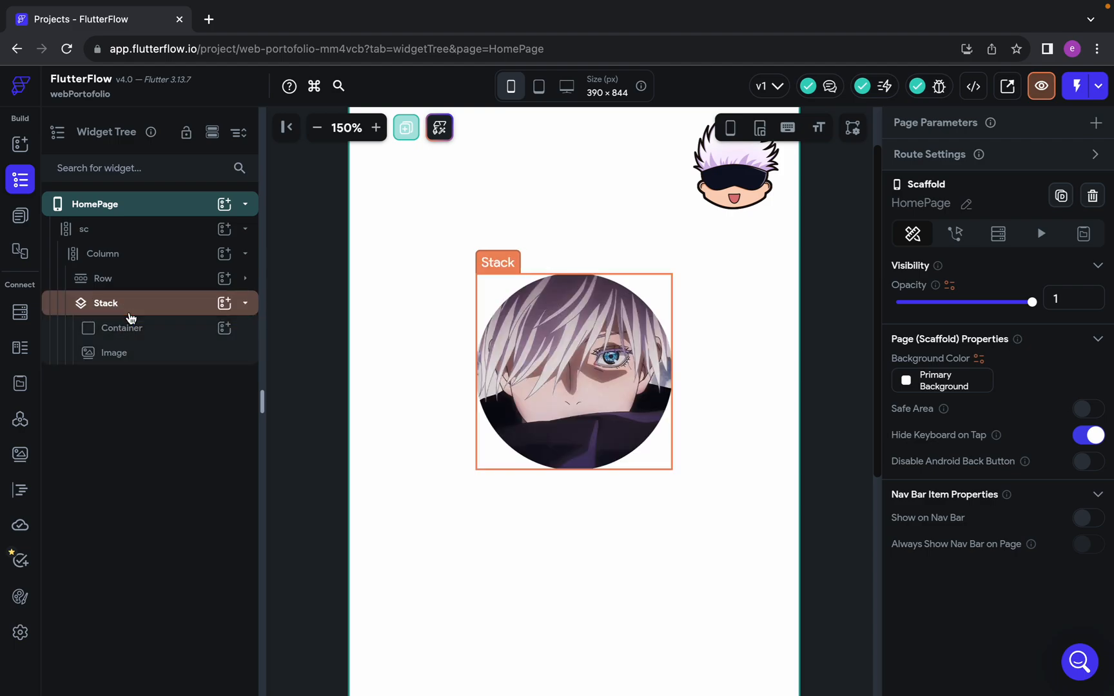
left_click(130, 328)
left_click(128, 303)
left_click(134, 328)
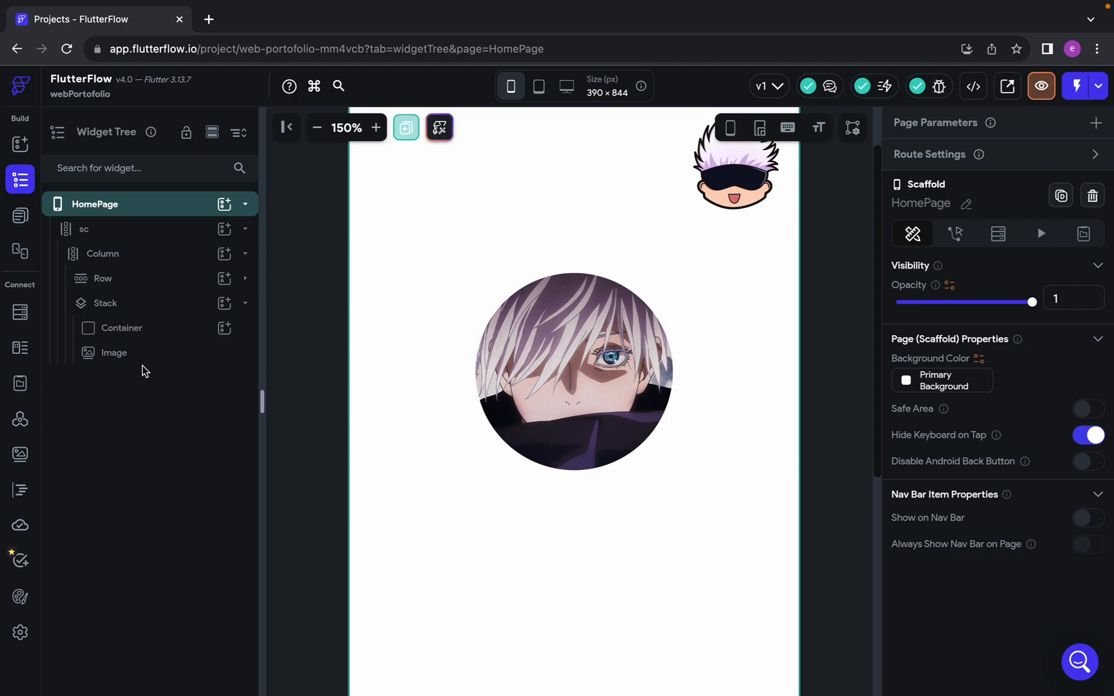
Switch to the Google Meet call to check the participants' chat message, and return to the FlutterFlow project
key("ctrl+Right")
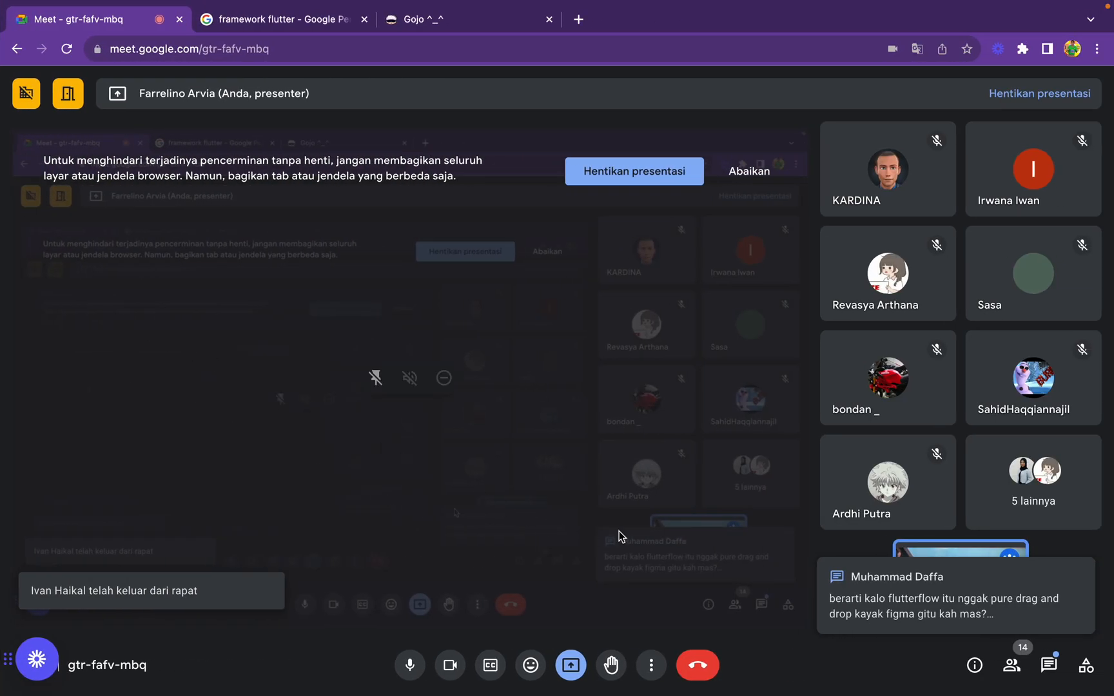
key("ctrl+Left")
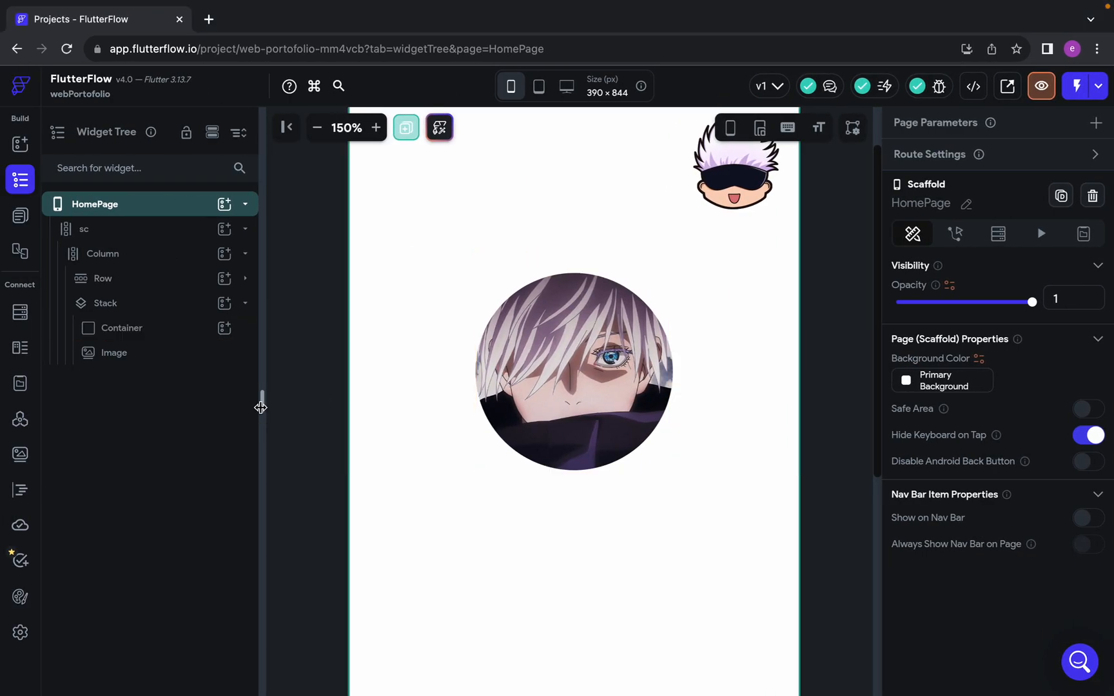
Select the profile Image inside the Stack
left_click(121, 351)
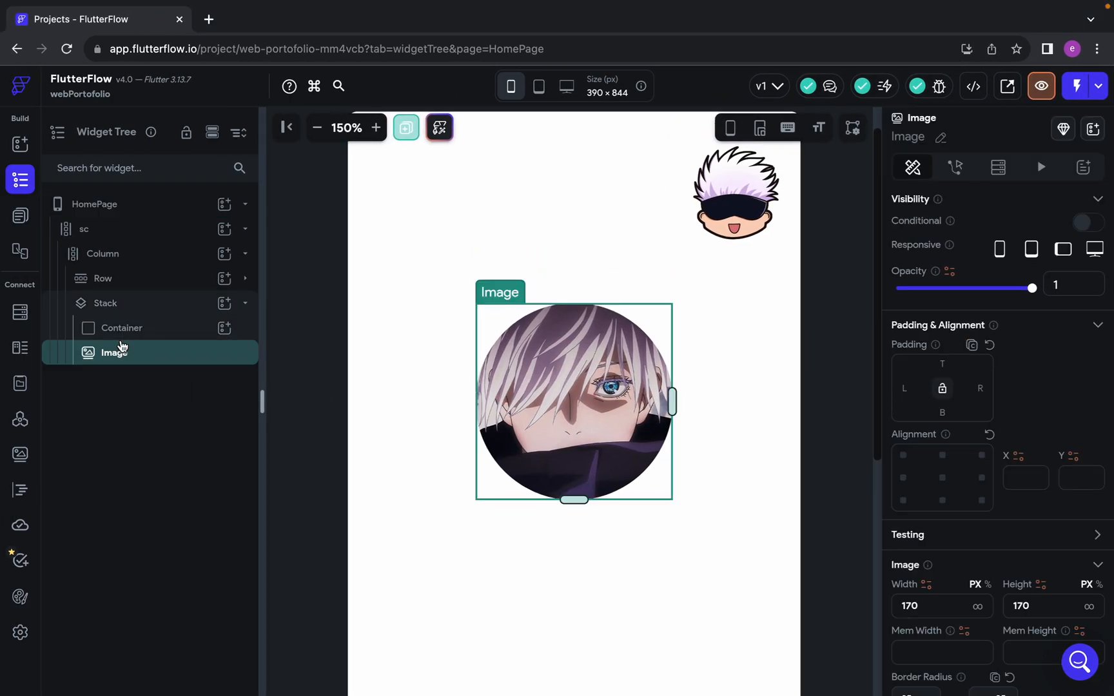
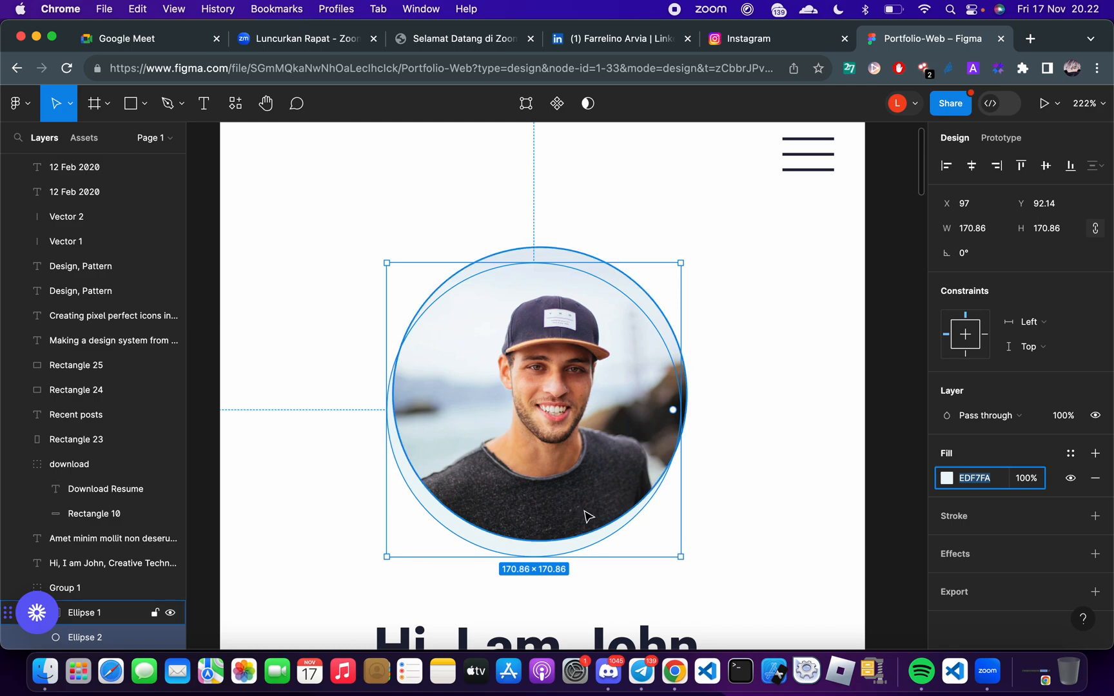
Examine how the circle sits behind the profile picture in the Figma design, and return to FlutterFlow to select the Stack's Container
scroll(682, 365, "down", 3)
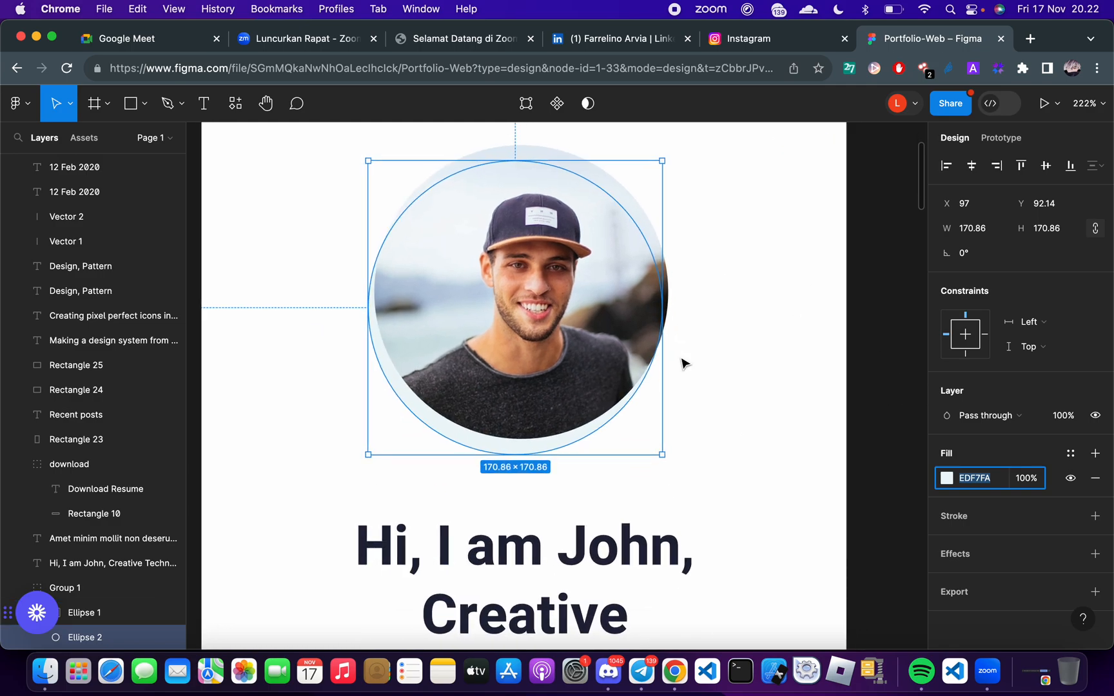
left_click(702, 385)
scroll(693, 405, "down", 1)
scroll(694, 405, "down", 1)
scroll(694, 404, "up", 2)
key("ctrl+Right")
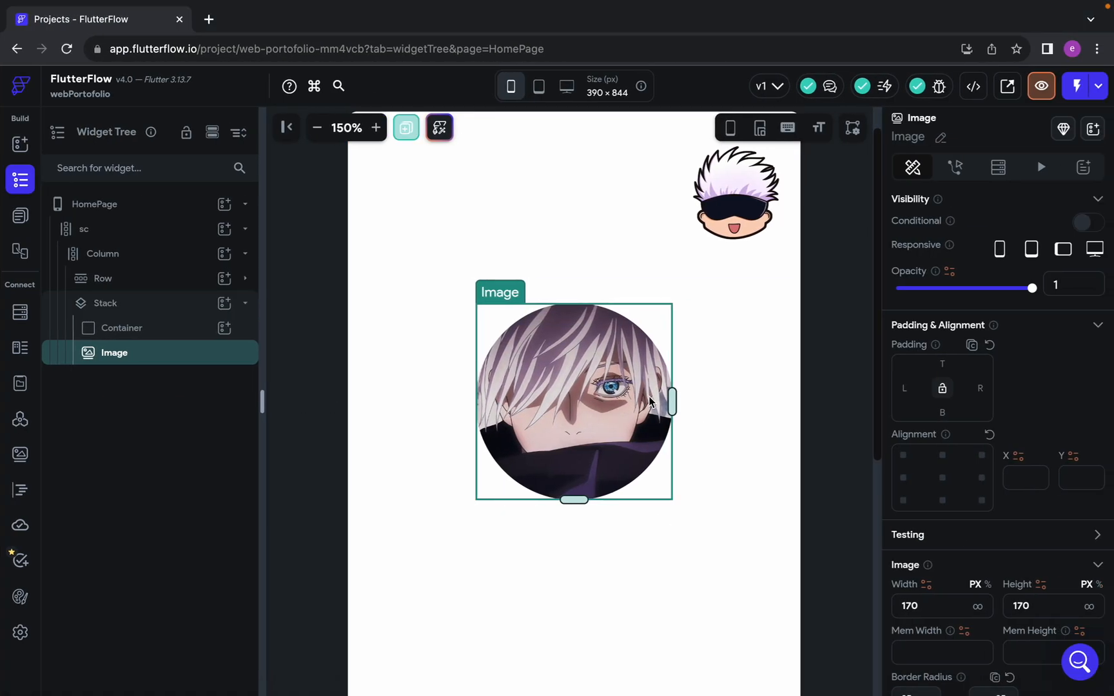
left_click(117, 304)
left_click(124, 329)
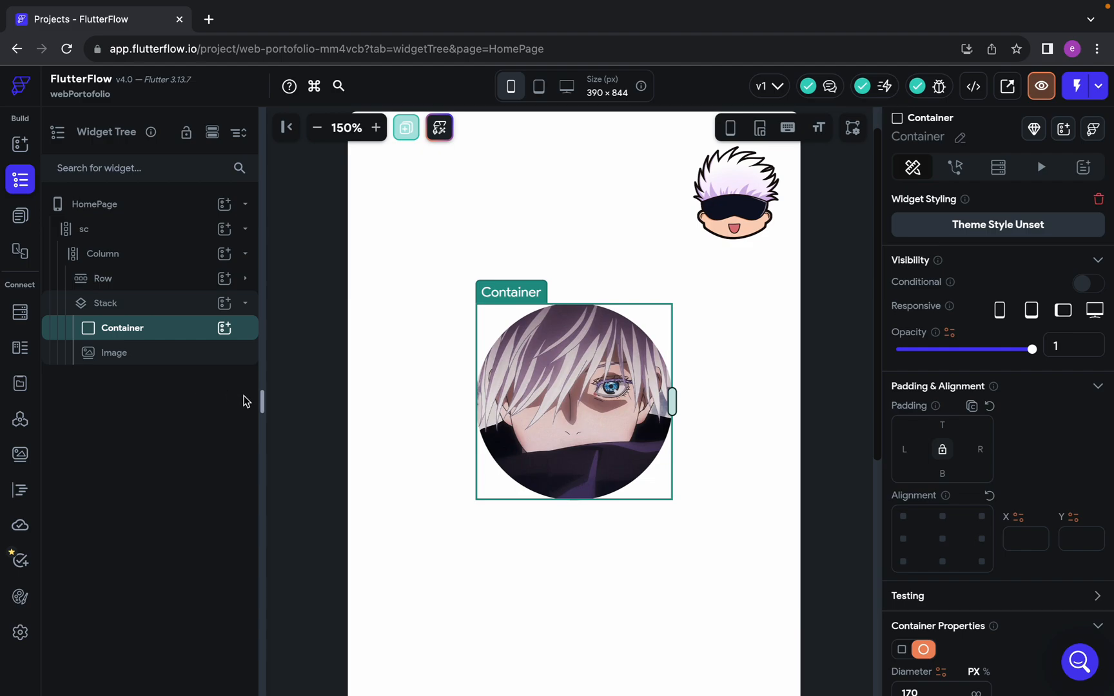
Switch to the Google Meet call to read the participants' latest chat messages, close the chat, and return to FlutterFlow
key("ctrl+Right")
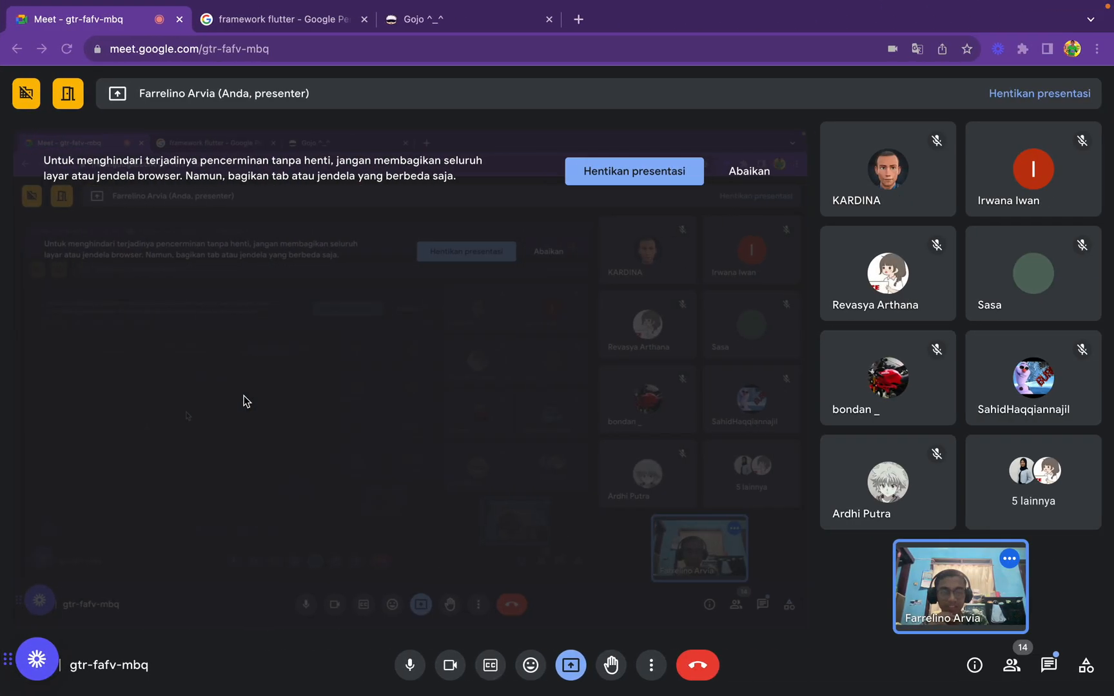
key("ctrl+Left")
key("ctrl+Right")
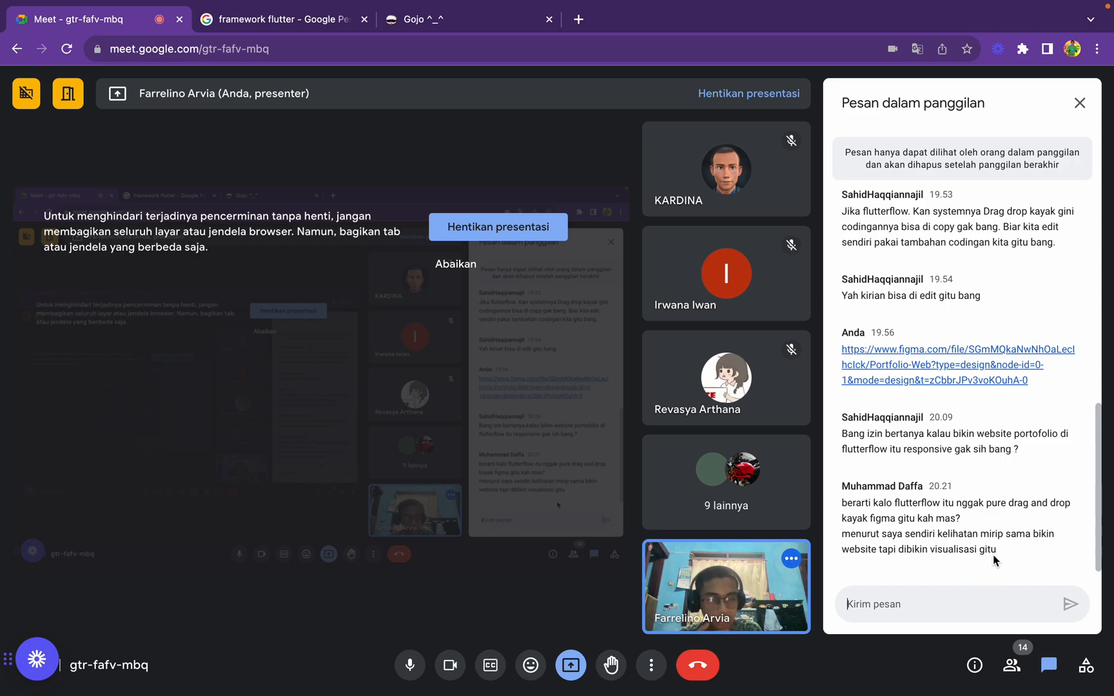
left_click(1081, 106)
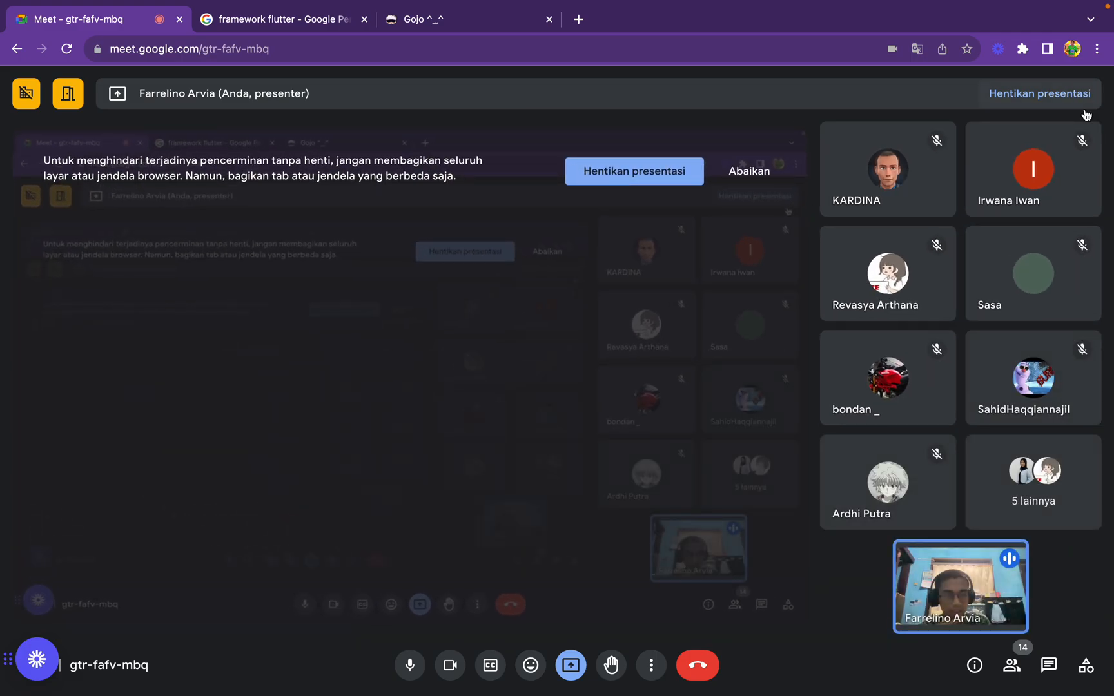
key("ctrl+Left")
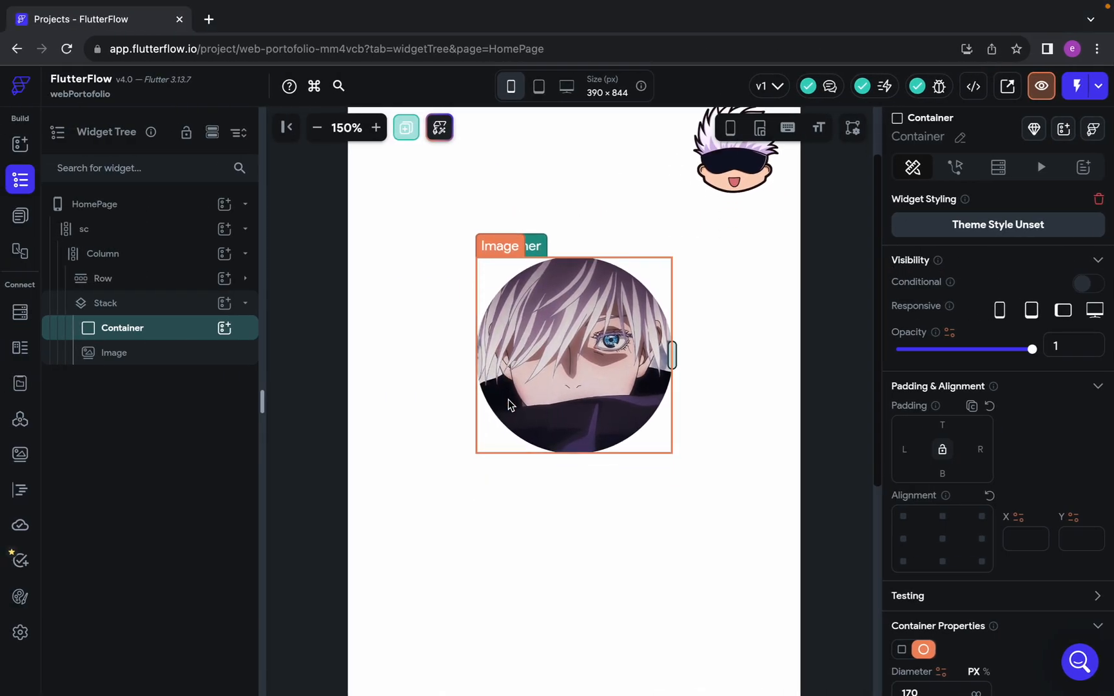
left_click(735, 225)
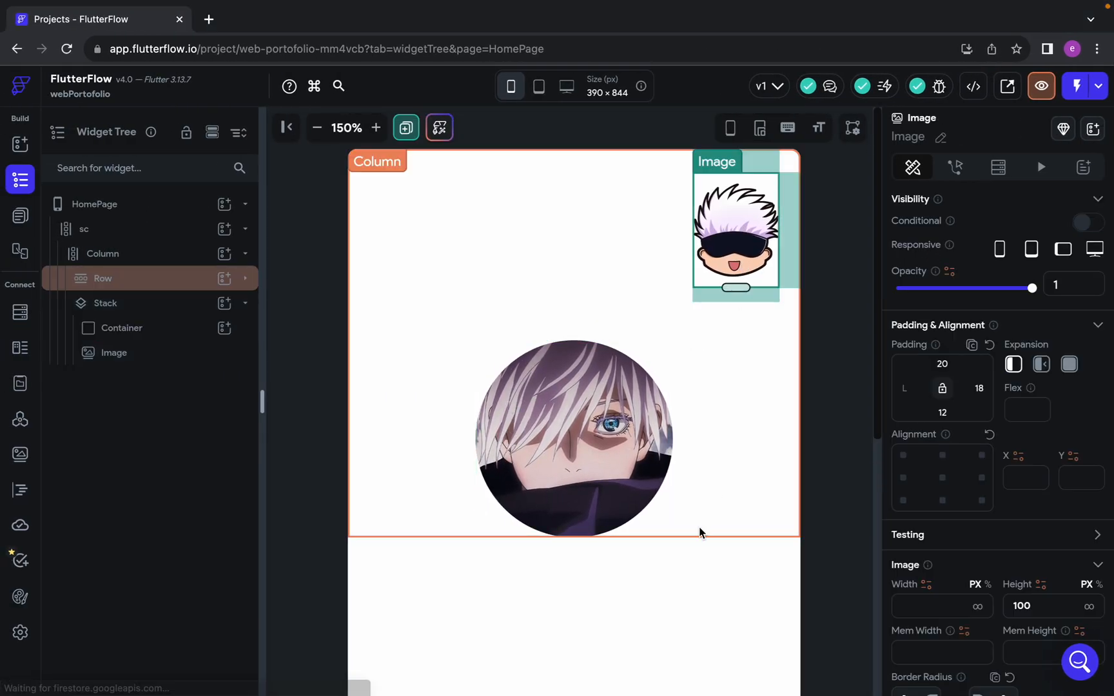
left_click(580, 494)
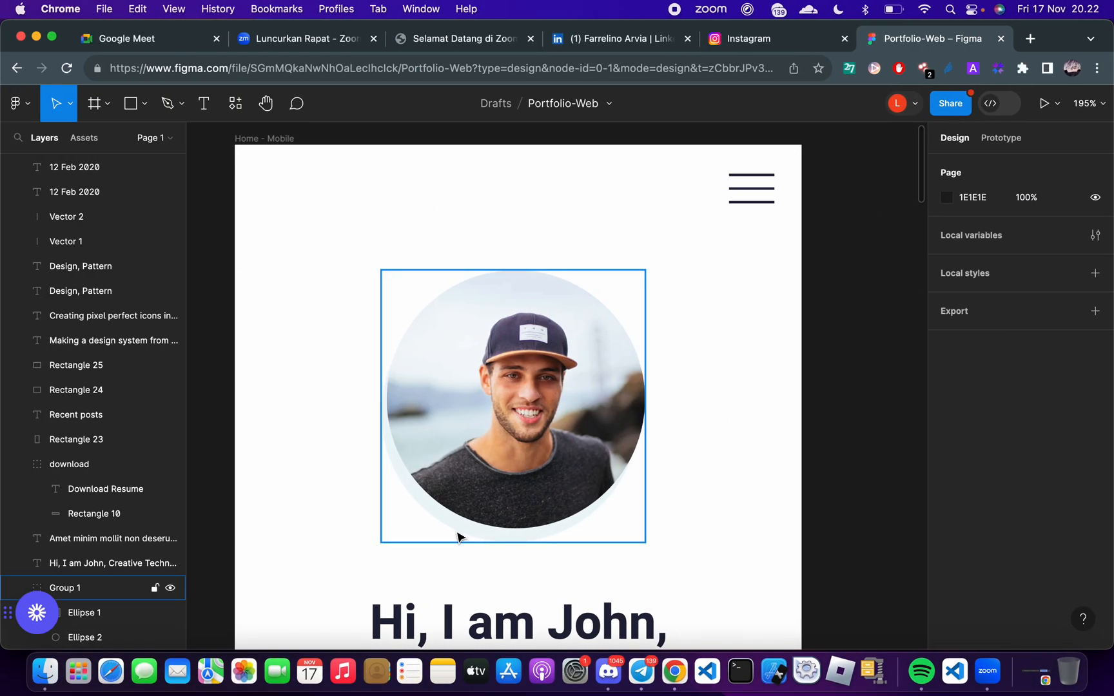
left_click(458, 536)
left_click(460, 536)
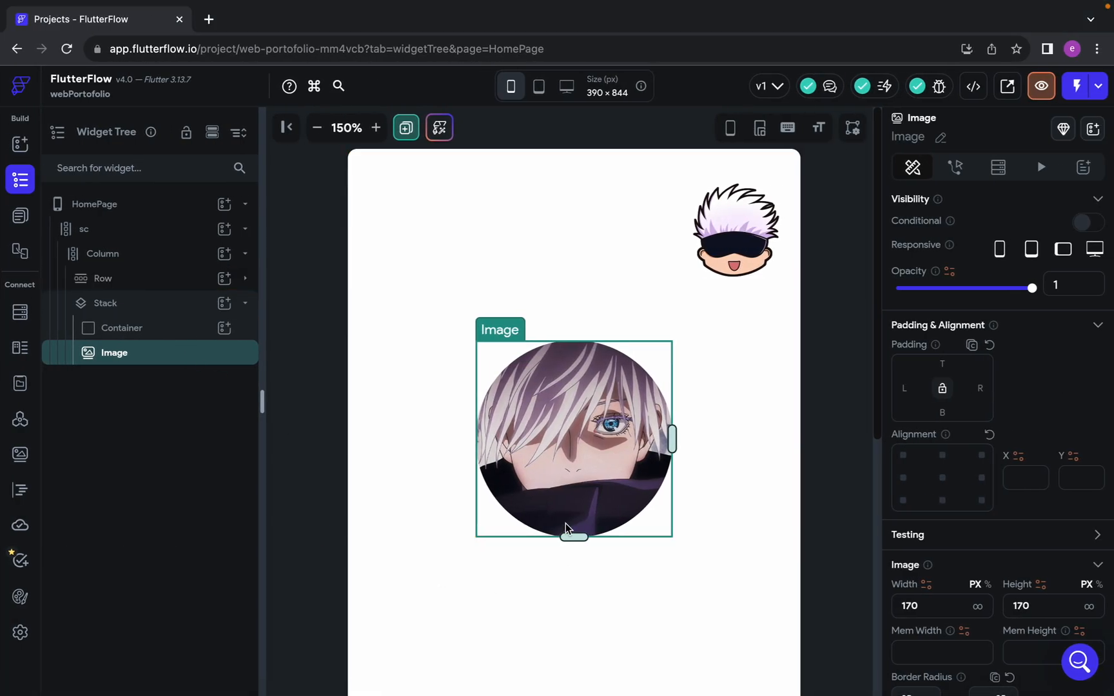
left_click(555, 577)
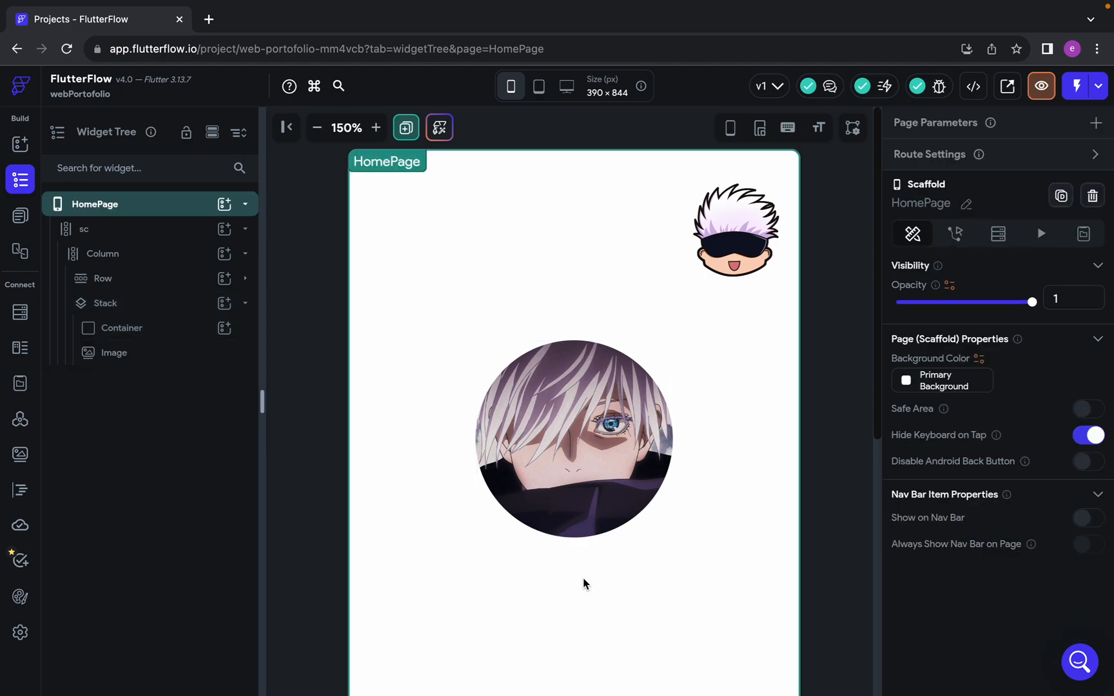
left_click(566, 504)
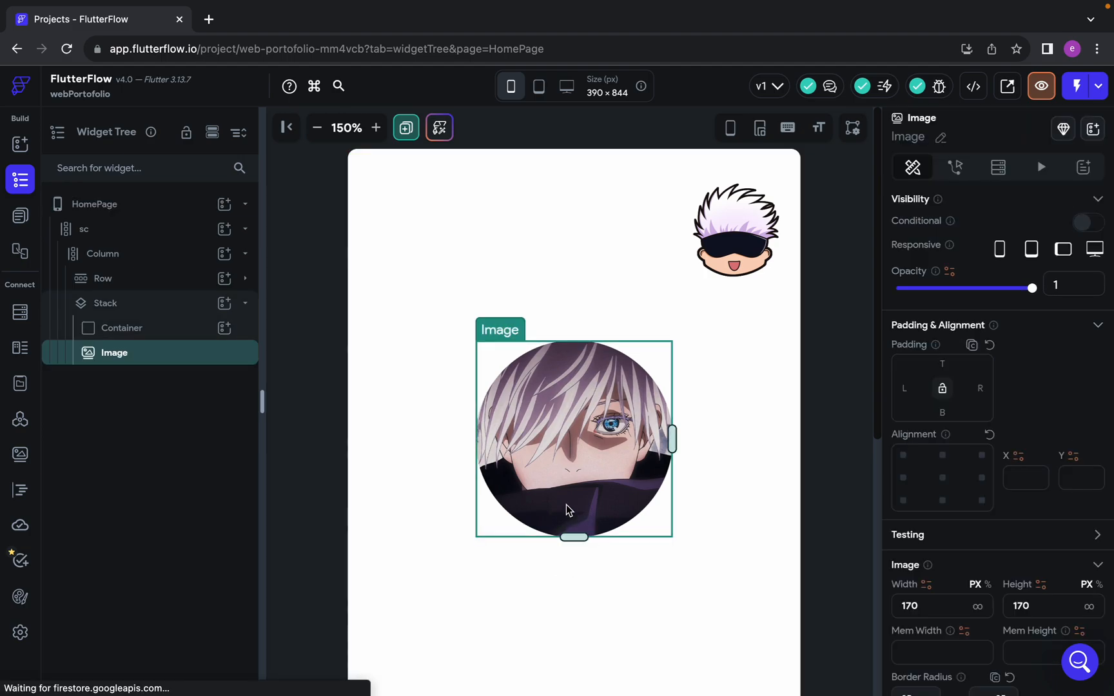
Try top padding values of 7 and 10 on the circular Container, ending with 7
left_click(179, 340)
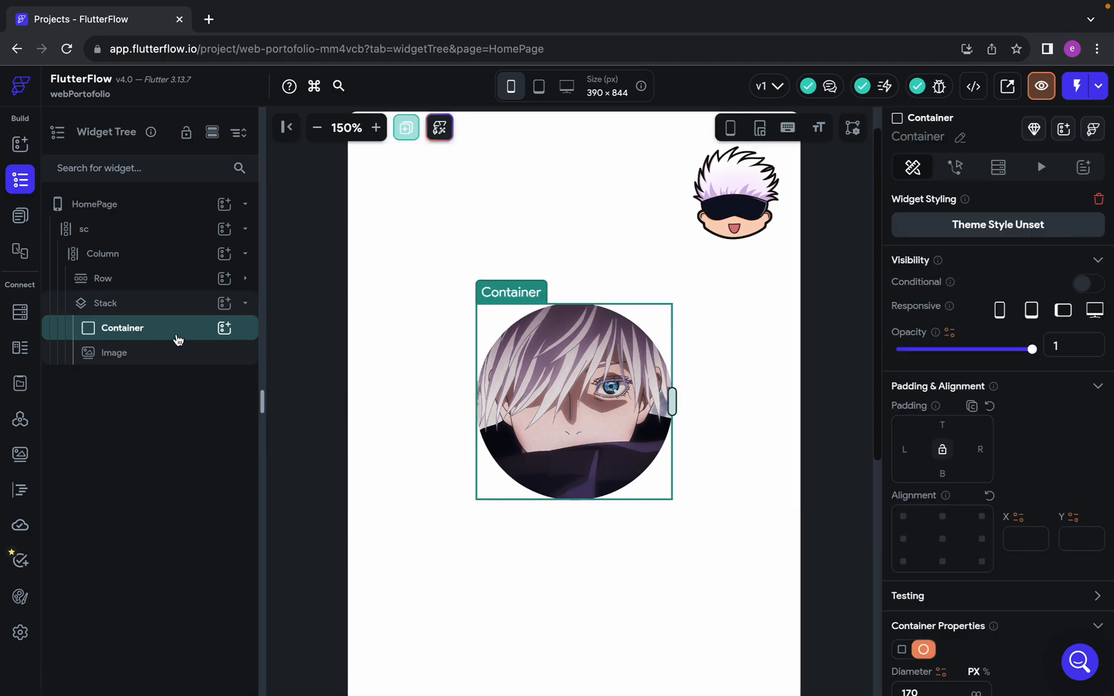
left_click(125, 365)
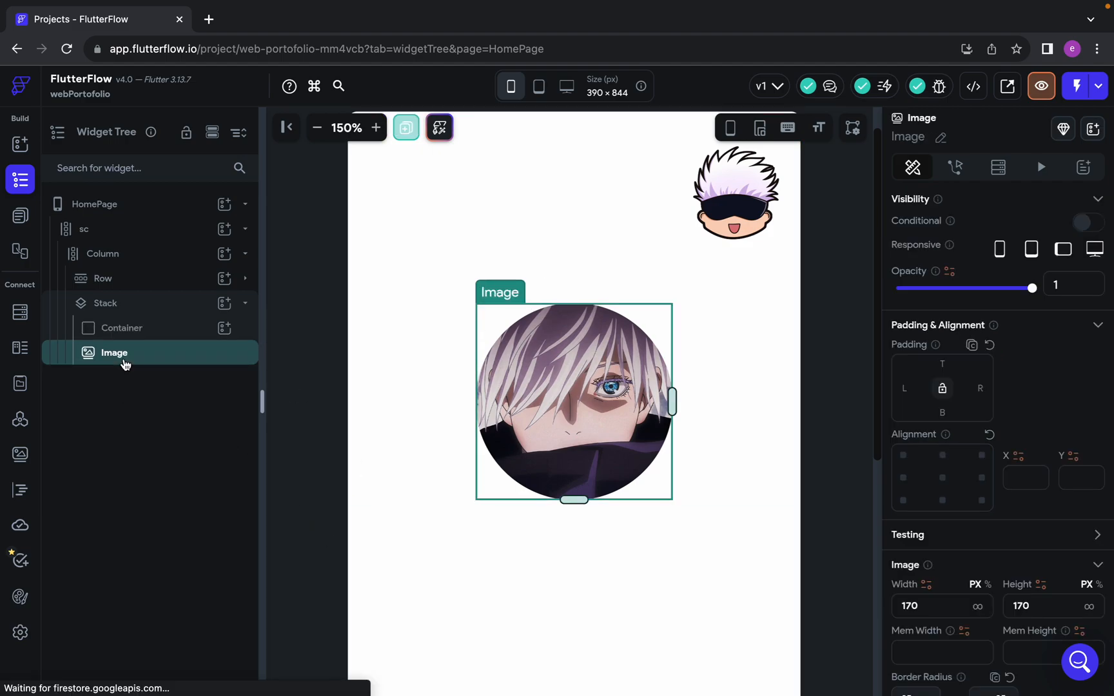
left_click(132, 328)
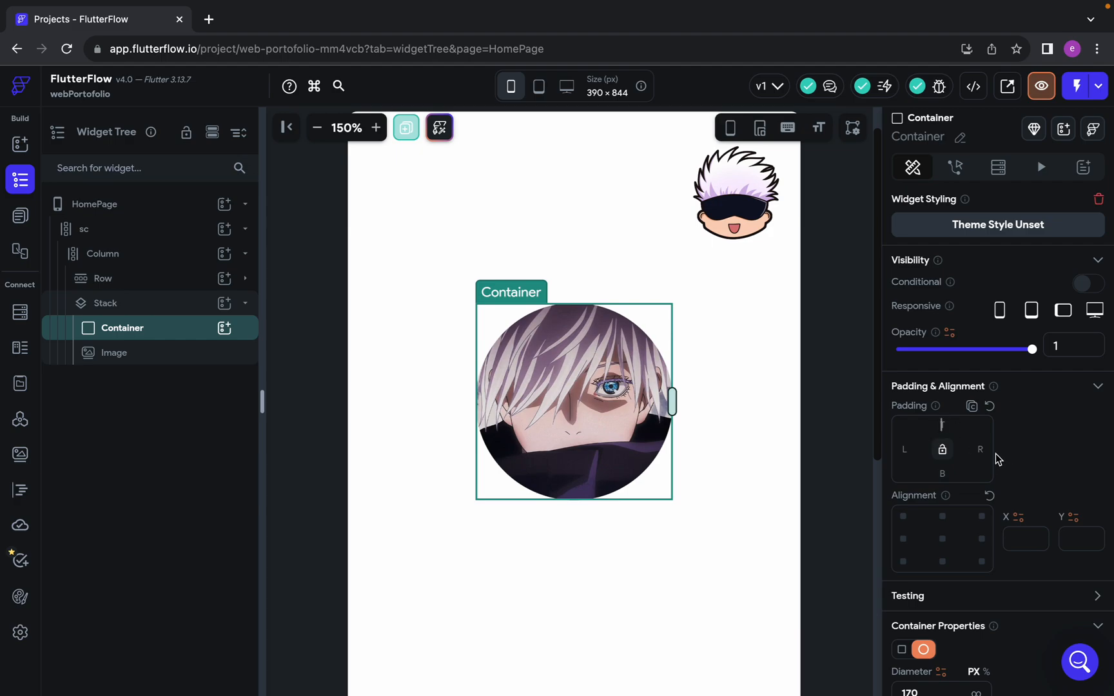
type("7")
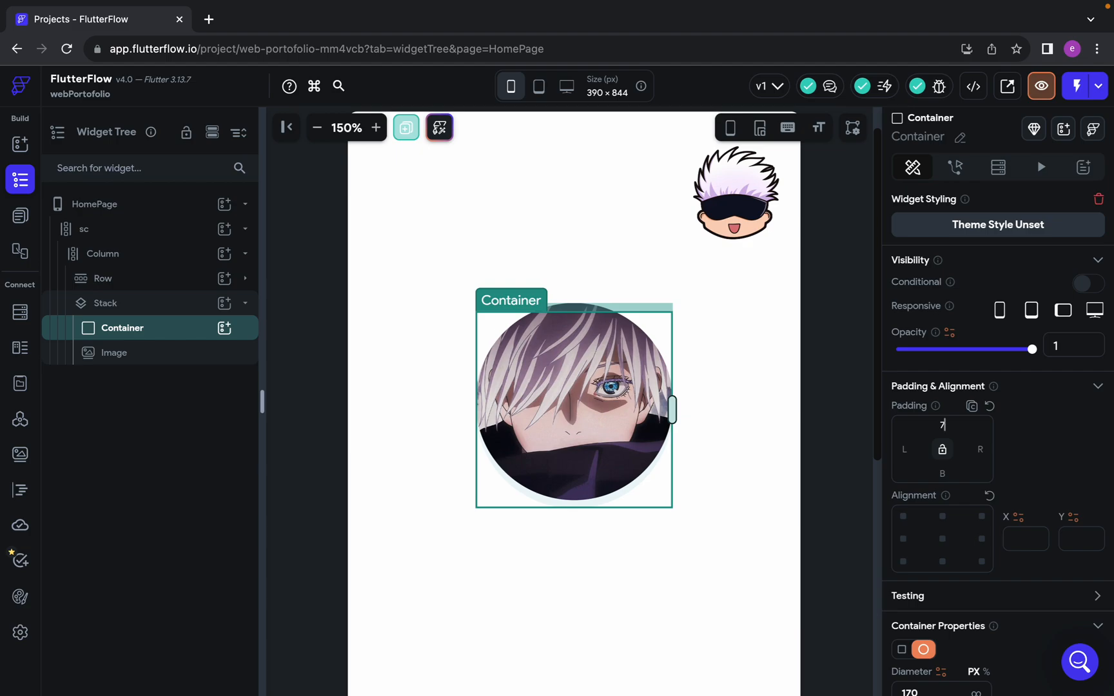
key("BackSpace")
type("10")
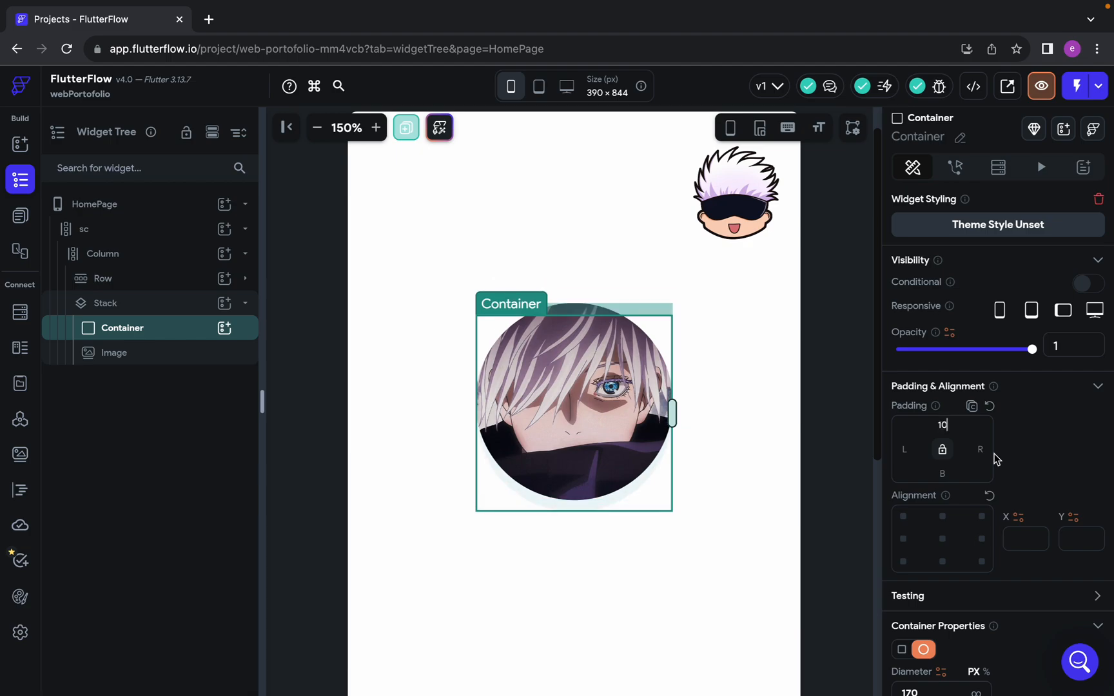
key("BackSpace")
key("BackSpace")
type("7")
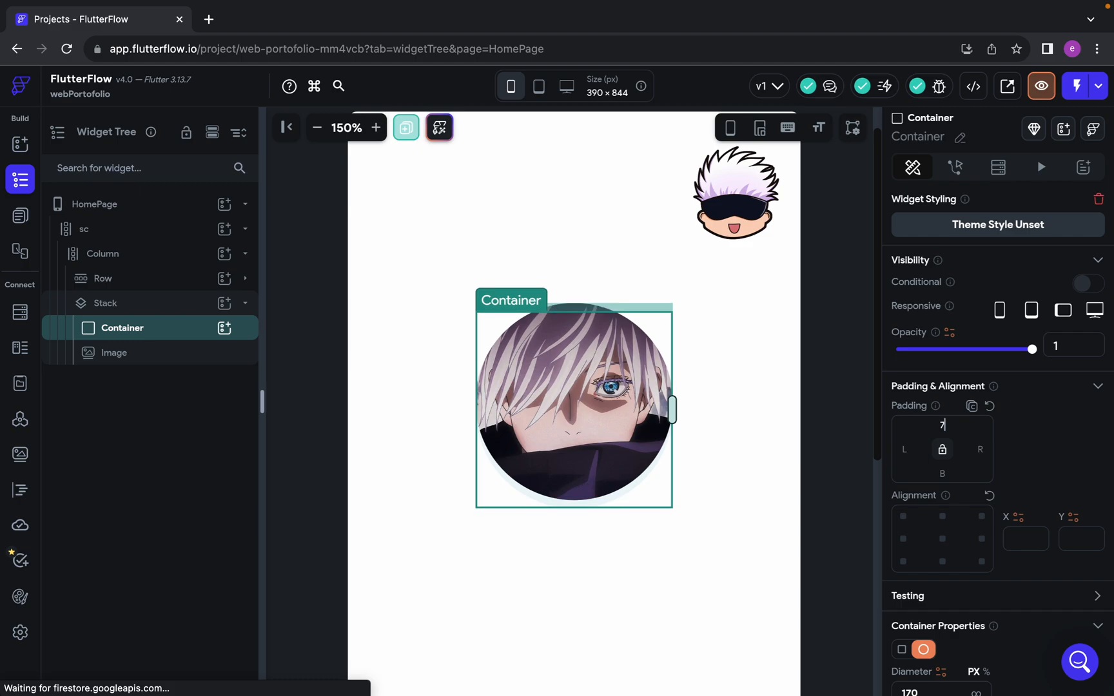
left_click(780, 528)
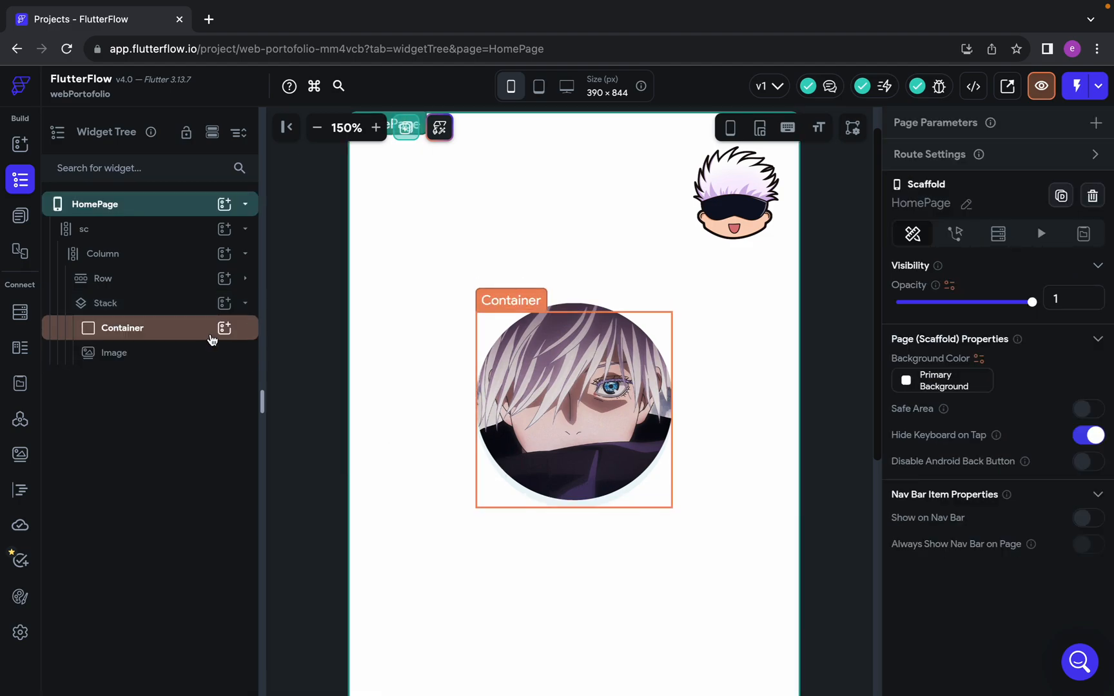
Set the circular Container's top padding to 9 so the pale circle sits slightly below the profile picture
left_click(147, 313)
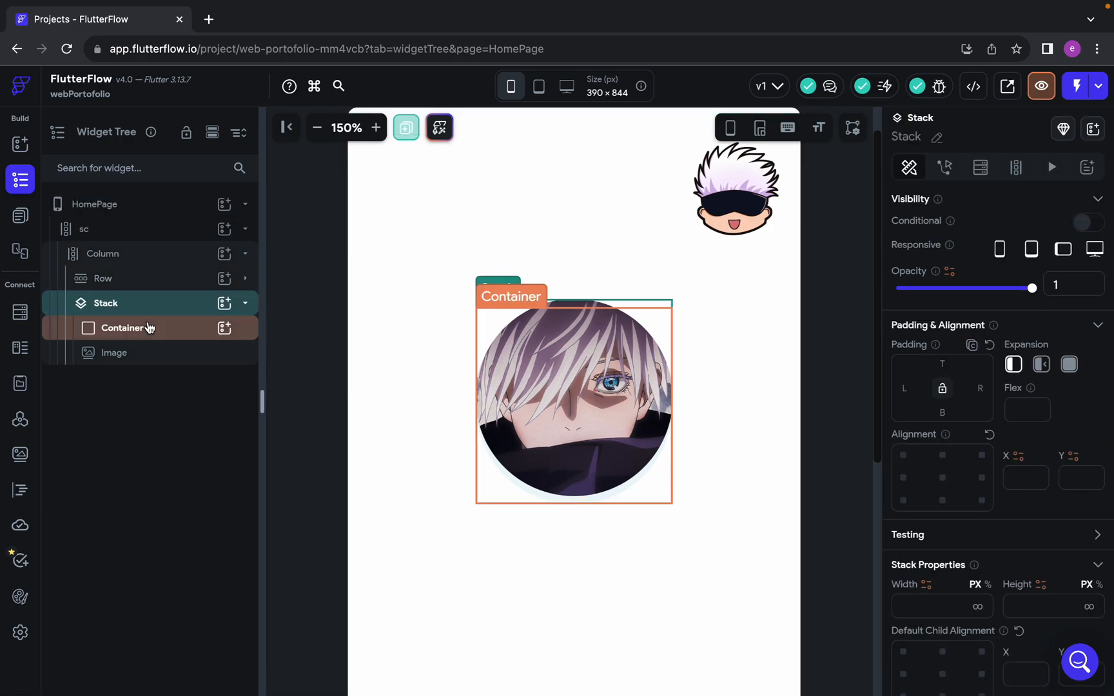
left_click(152, 328)
left_click(942, 515)
left_click(726, 557)
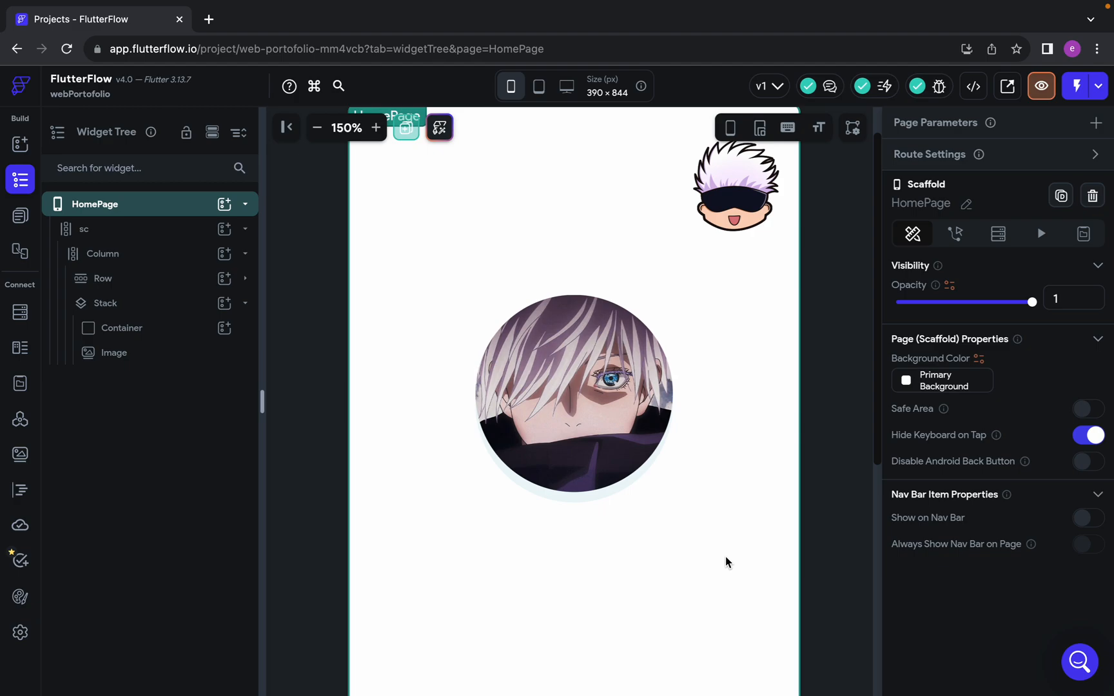
scroll(543, 553, "down", 2)
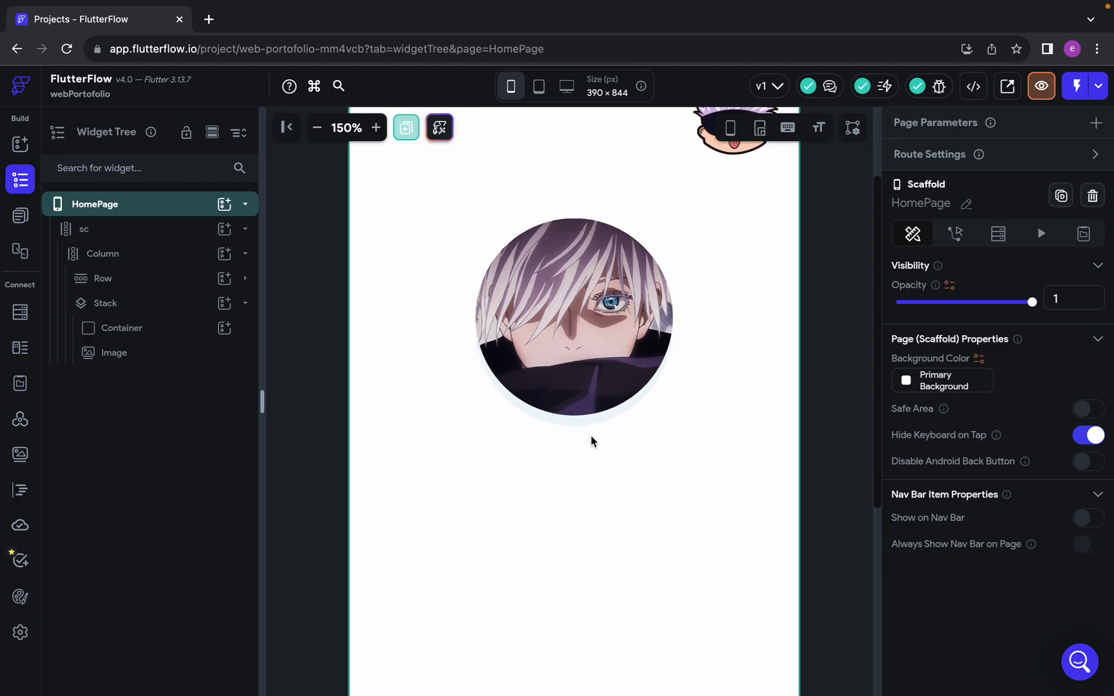
left_click(147, 339)
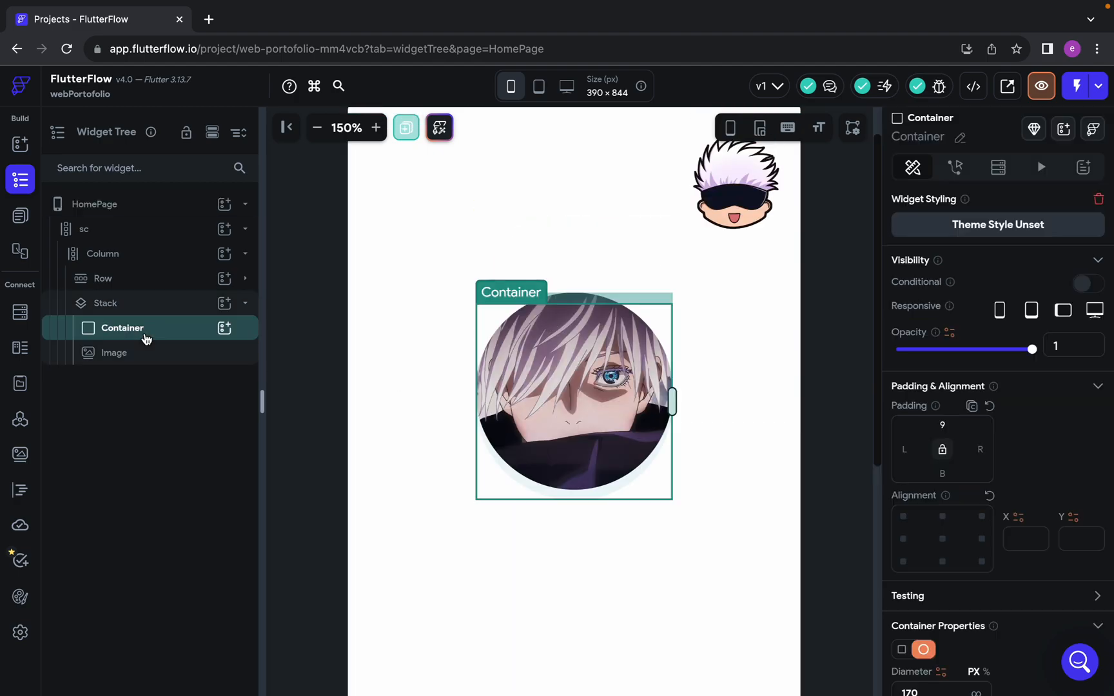
left_click(788, 495)
scroll(625, 515, "down", 2)
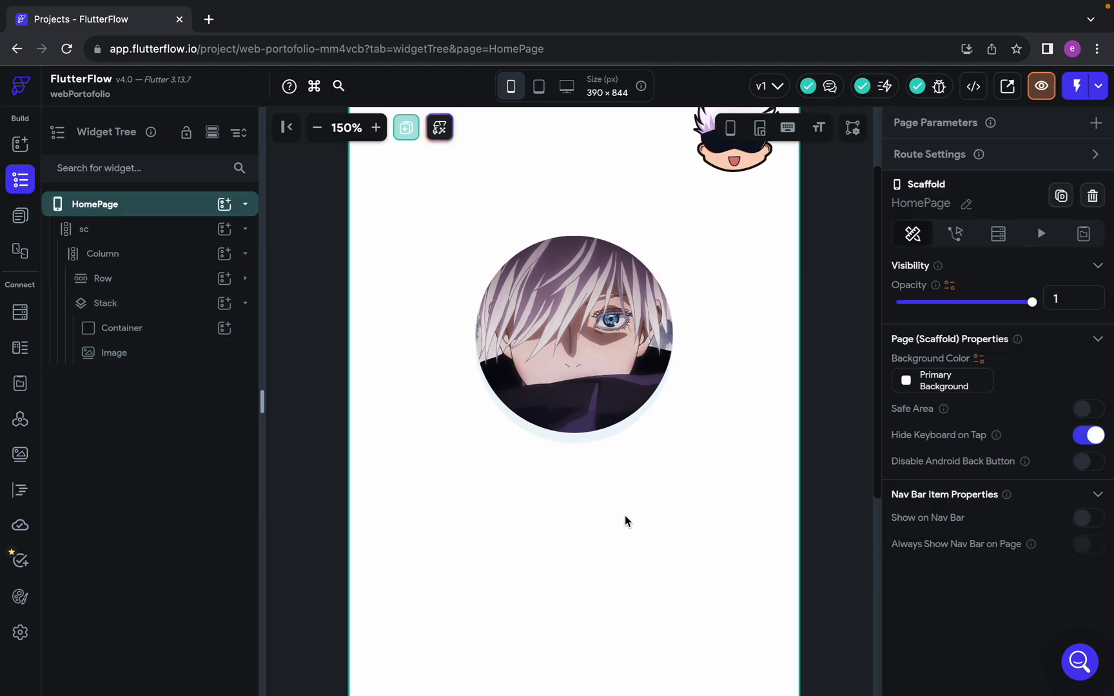
Compare the layered profile picture with the Figma mobile design, and return to the FlutterFlow project
key("ctrl+Left")
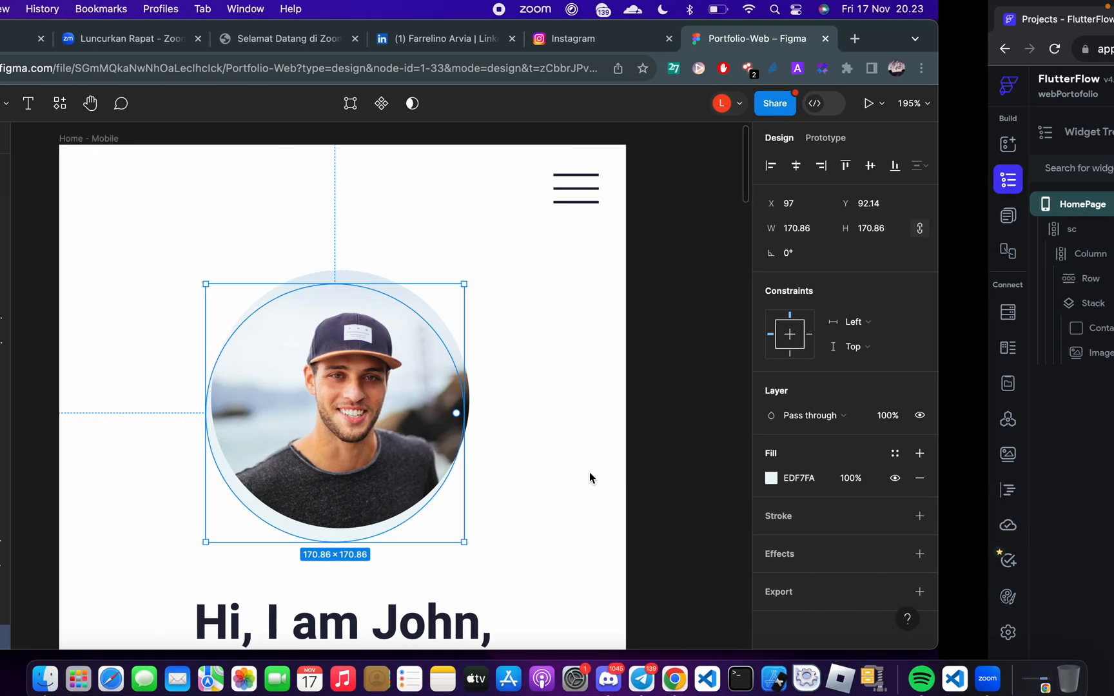
scroll(591, 478, "down", 3)
key("ctrl+Right")
key("ctrl+Right")
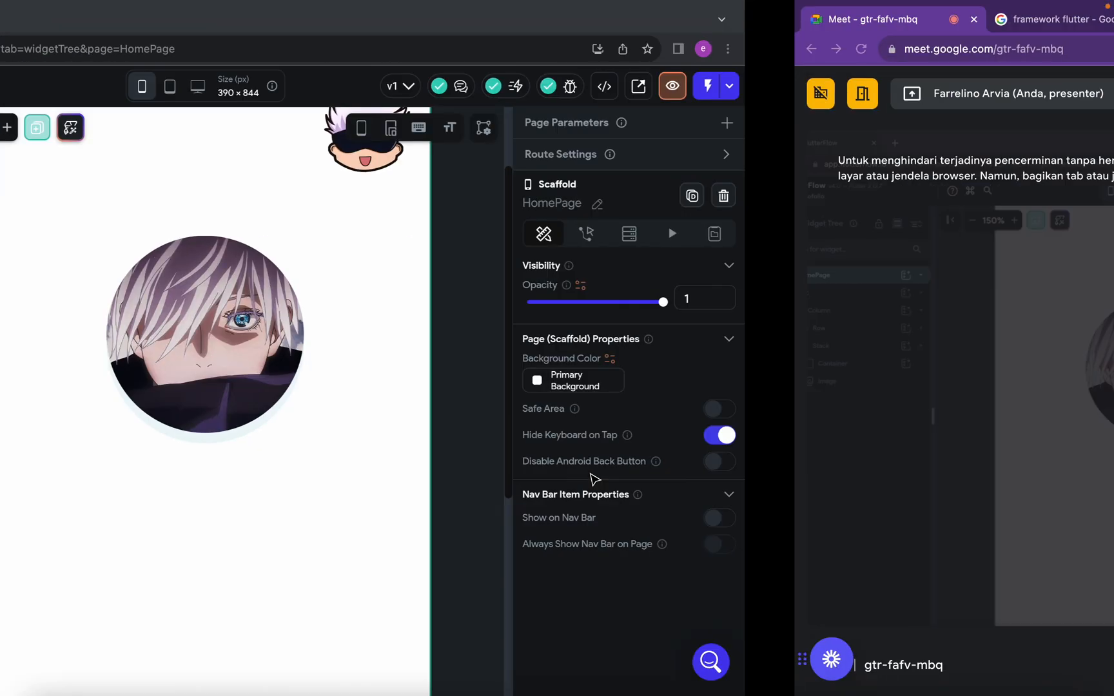
key("ctrl+Left")
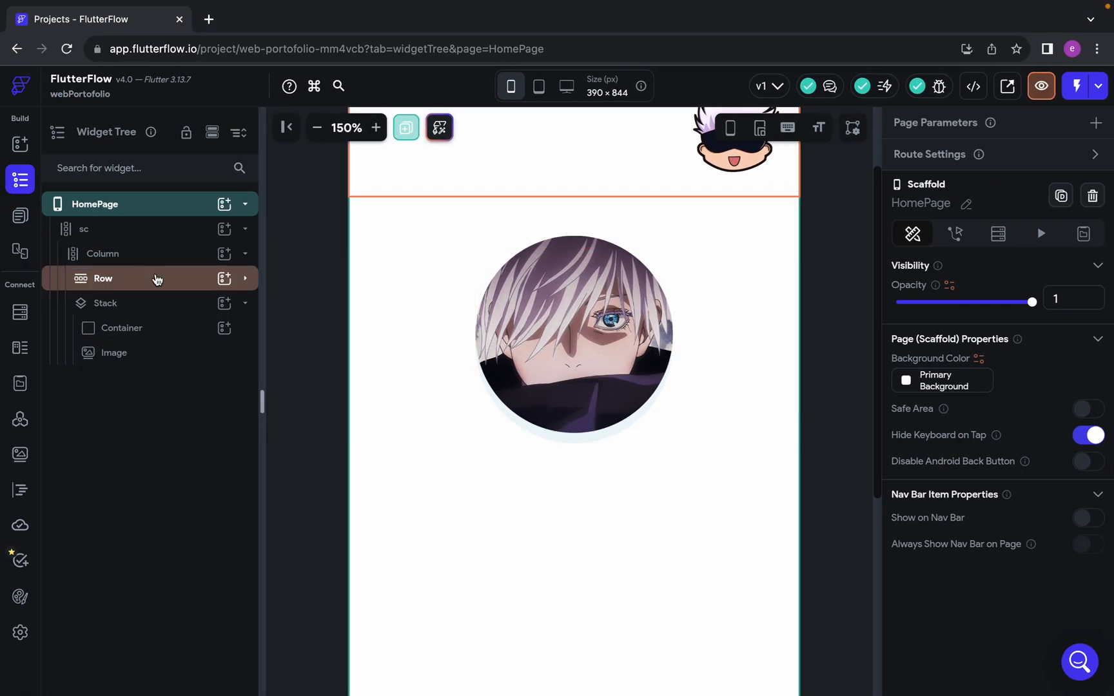
Collapse the Stack in the widget tree, and rename the Row to lo and the Stack to pf
left_click(245, 307)
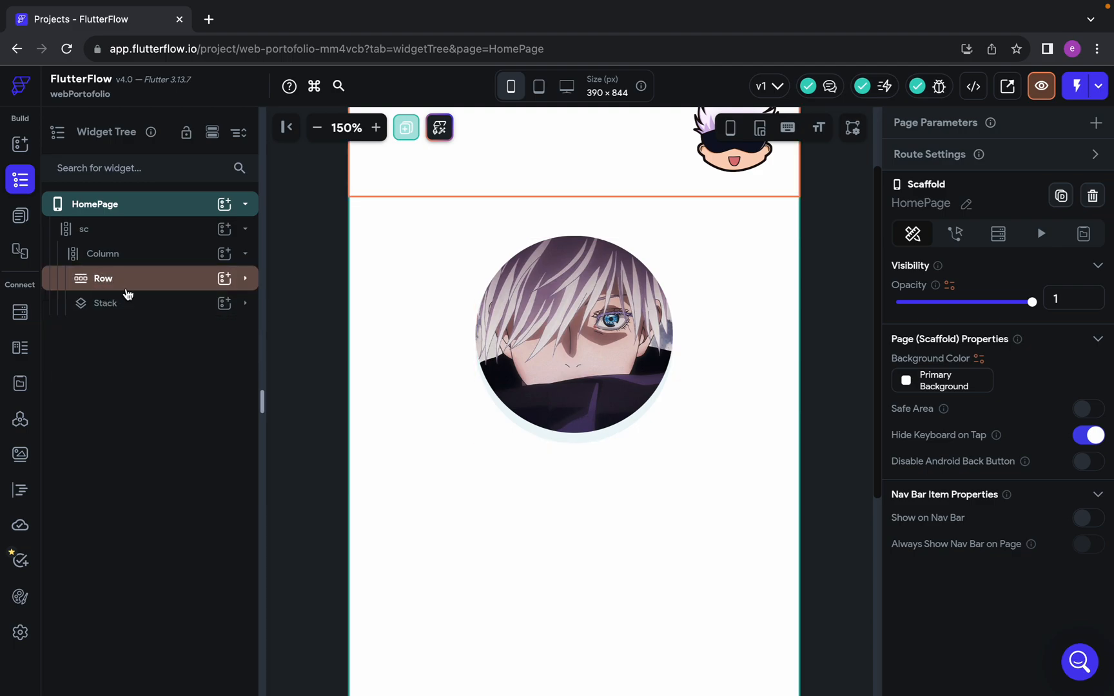
double_click(103, 279)
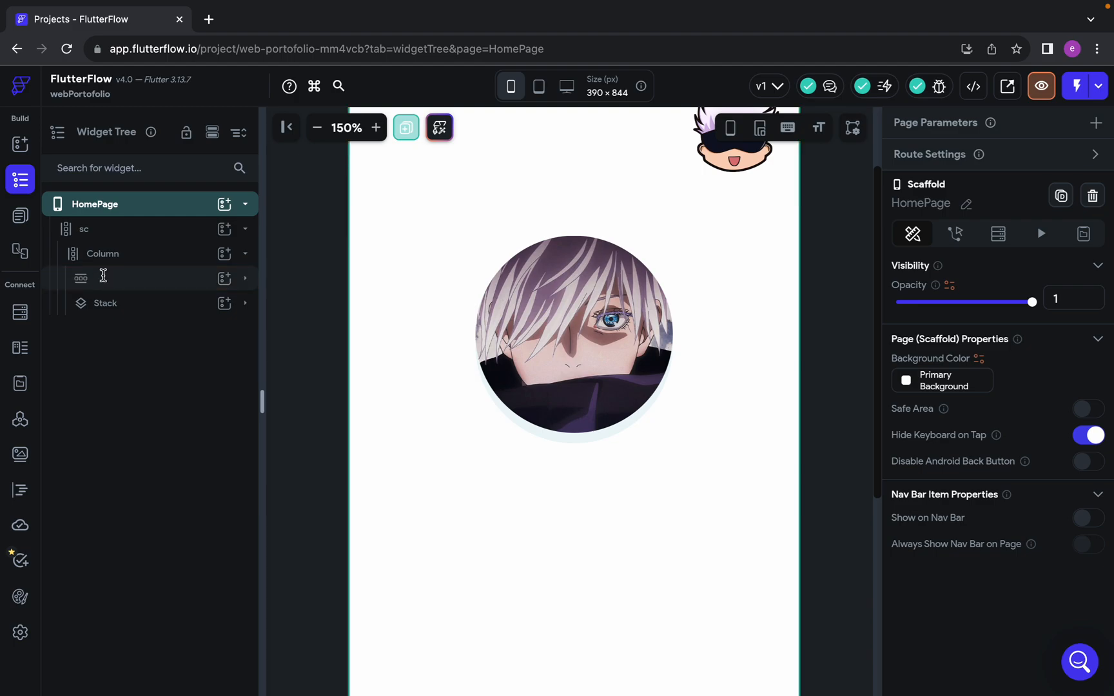
type("lo")
key("Return")
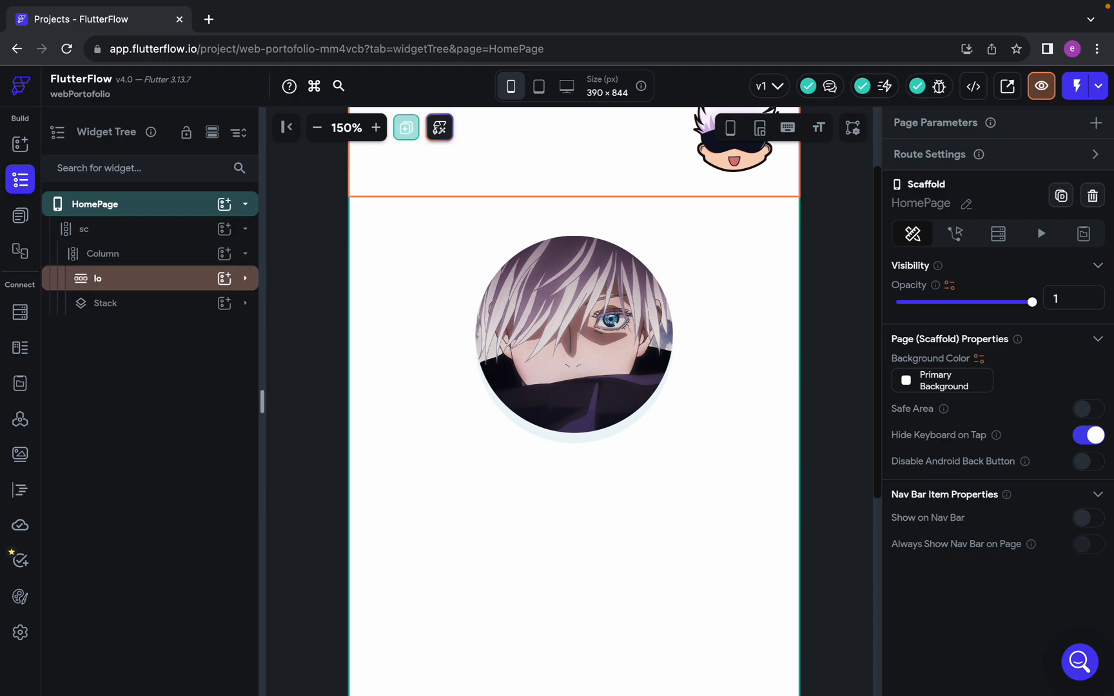
double_click(107, 304)
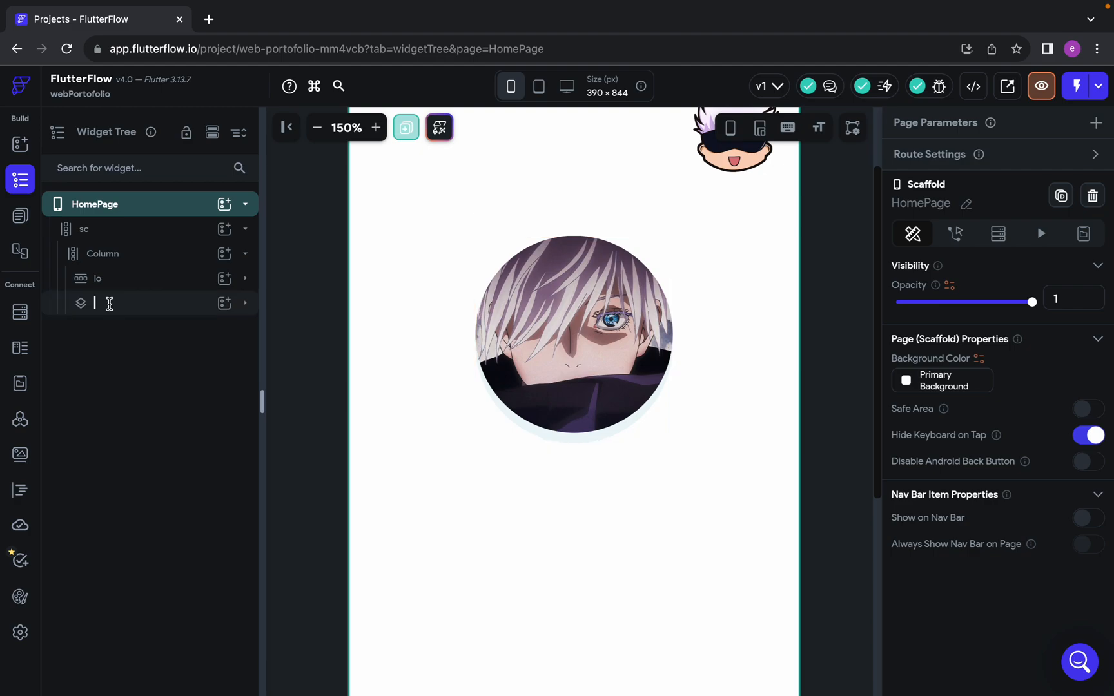
type("pf")
key("Return")
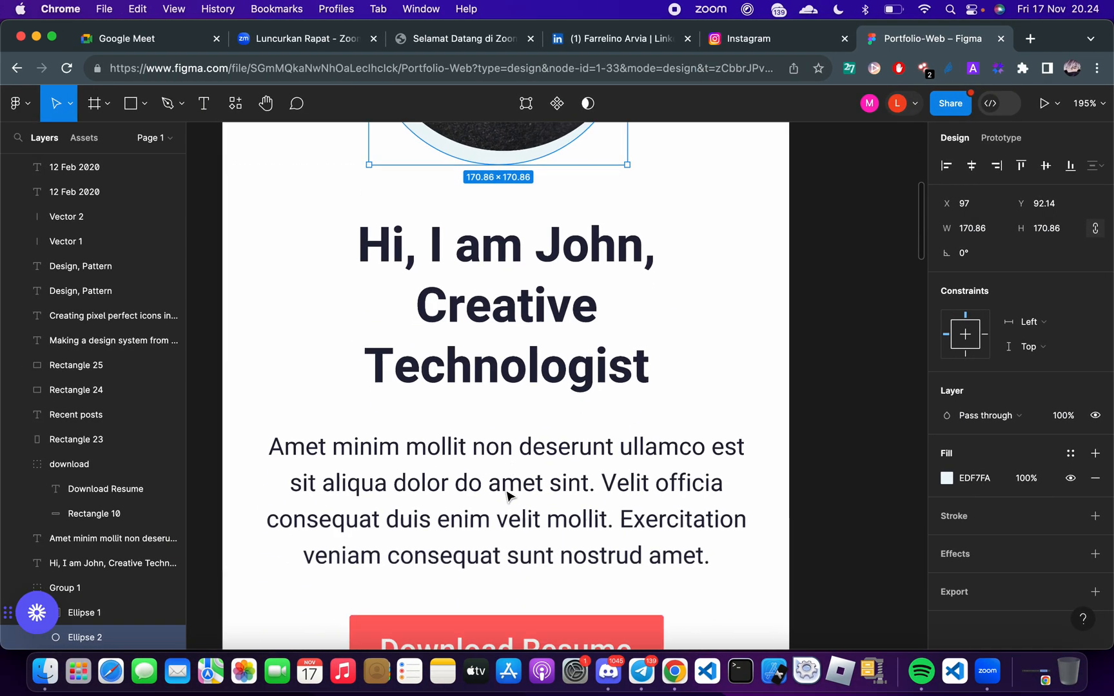
Switch to the Figma design and examine the heading and paragraph below the profile picture
scroll(507, 496, "down", 1)
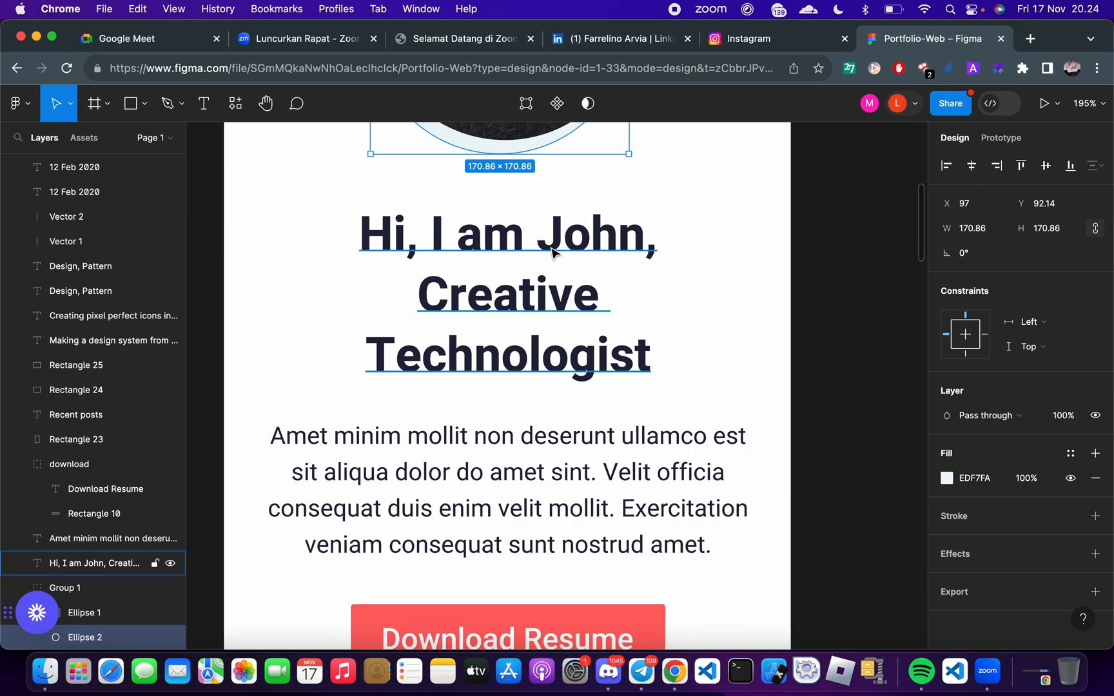
scroll(553, 239, "up", 3)
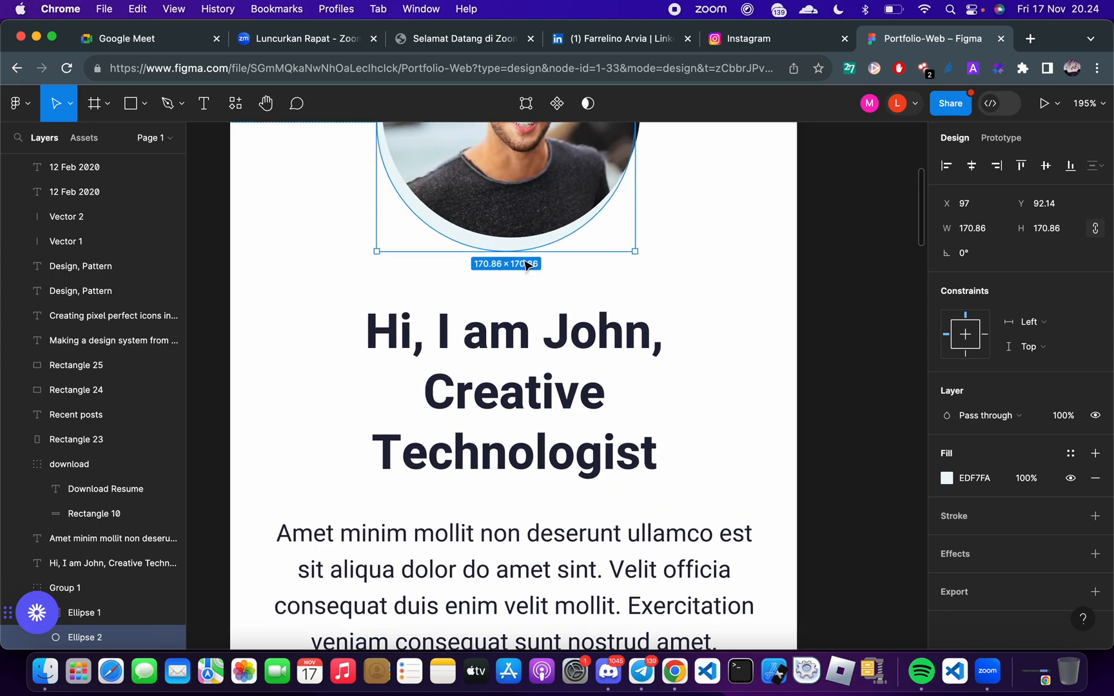
scroll(574, 302, "up", 2)
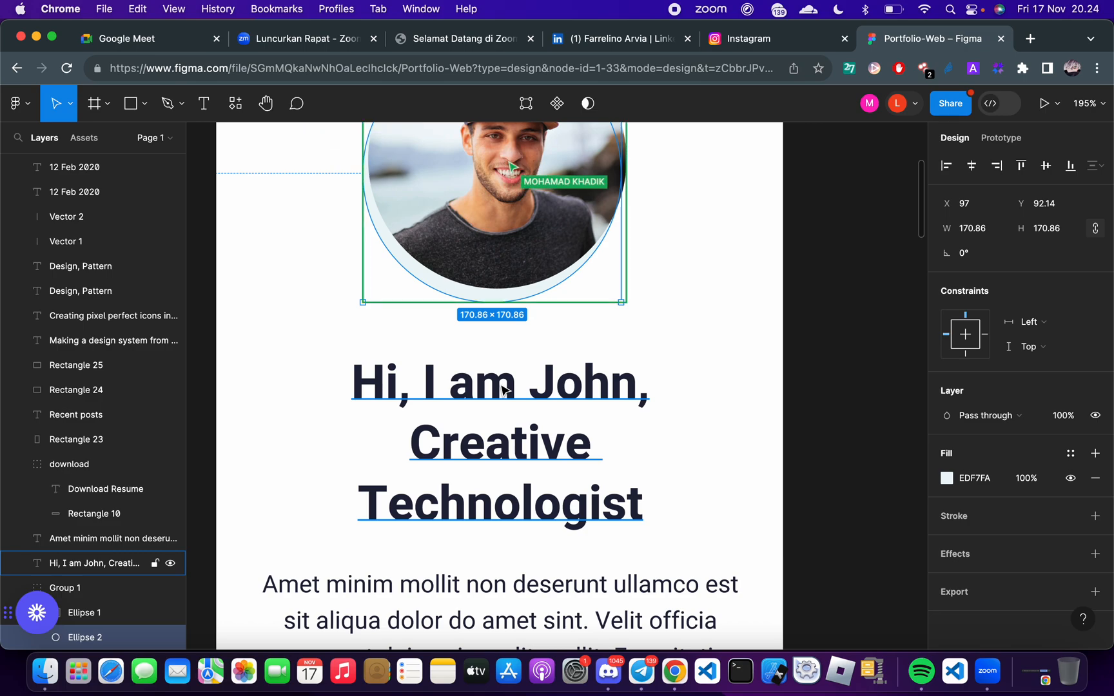
Measure the gap between the profile picture and the heading in Figma, and set the pf Stack's bottom padding to 34 in FlutterFlow
scroll(504, 411, "up", 1)
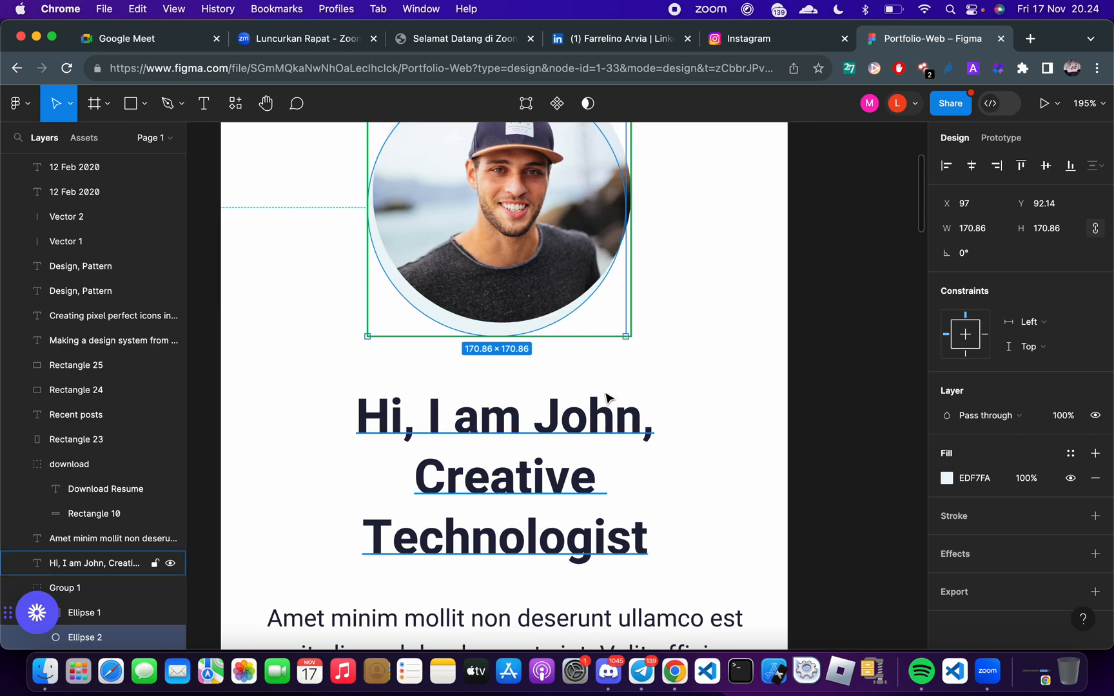
left_click(555, 413)
left_click(520, 331)
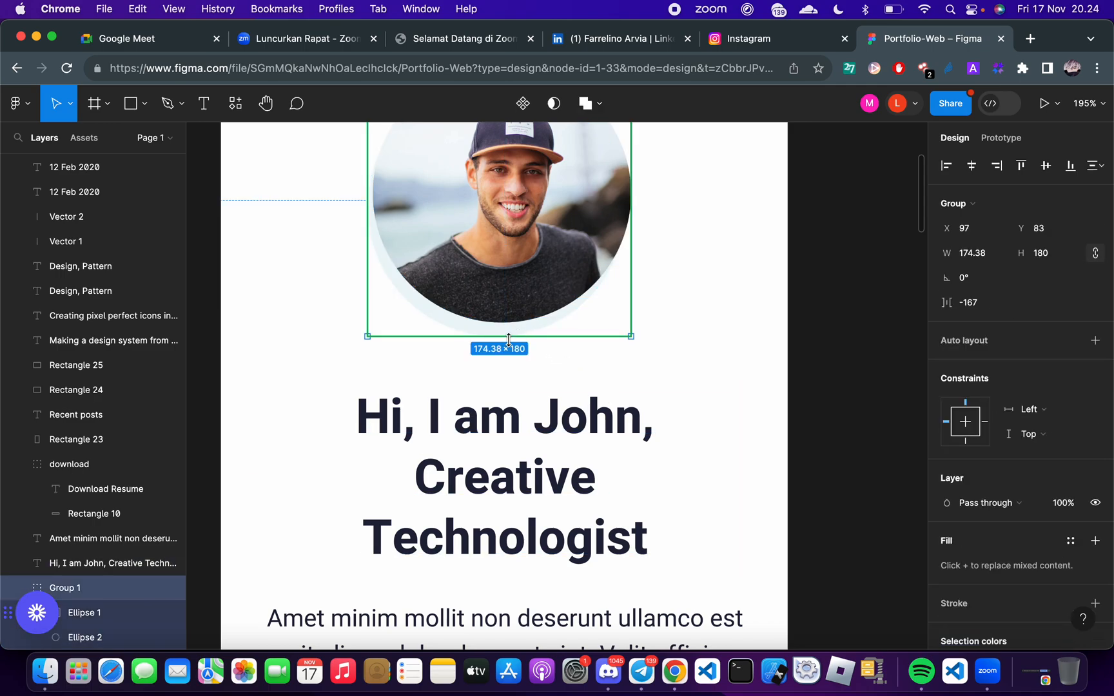
scroll(498, 329, "up", 1)
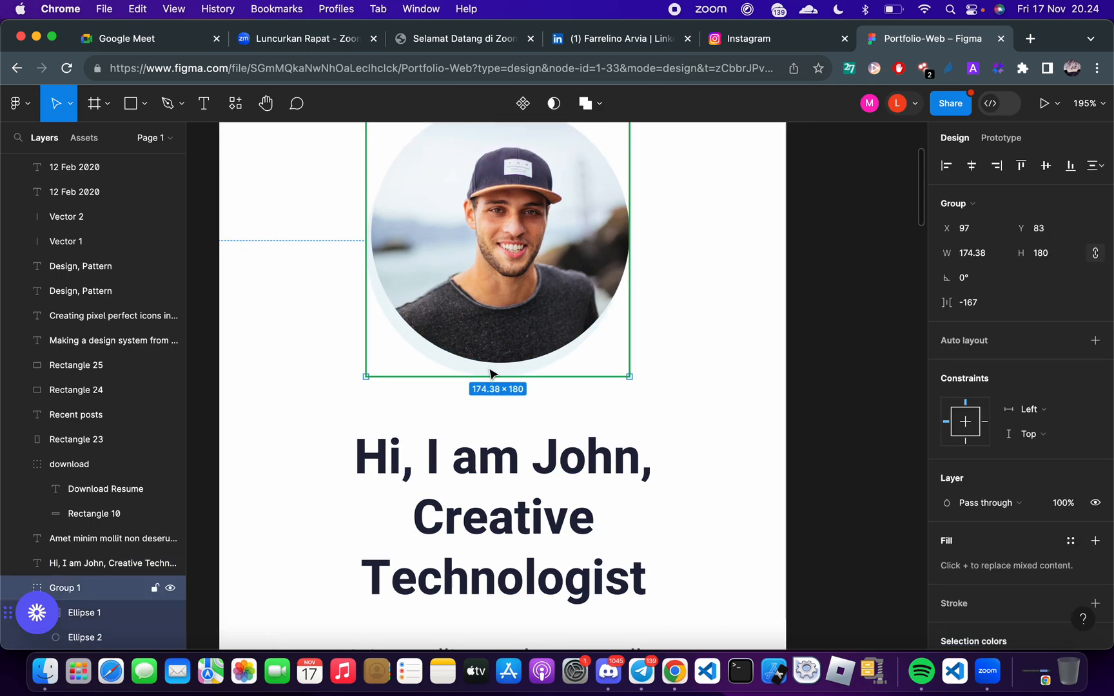
double_click(491, 374)
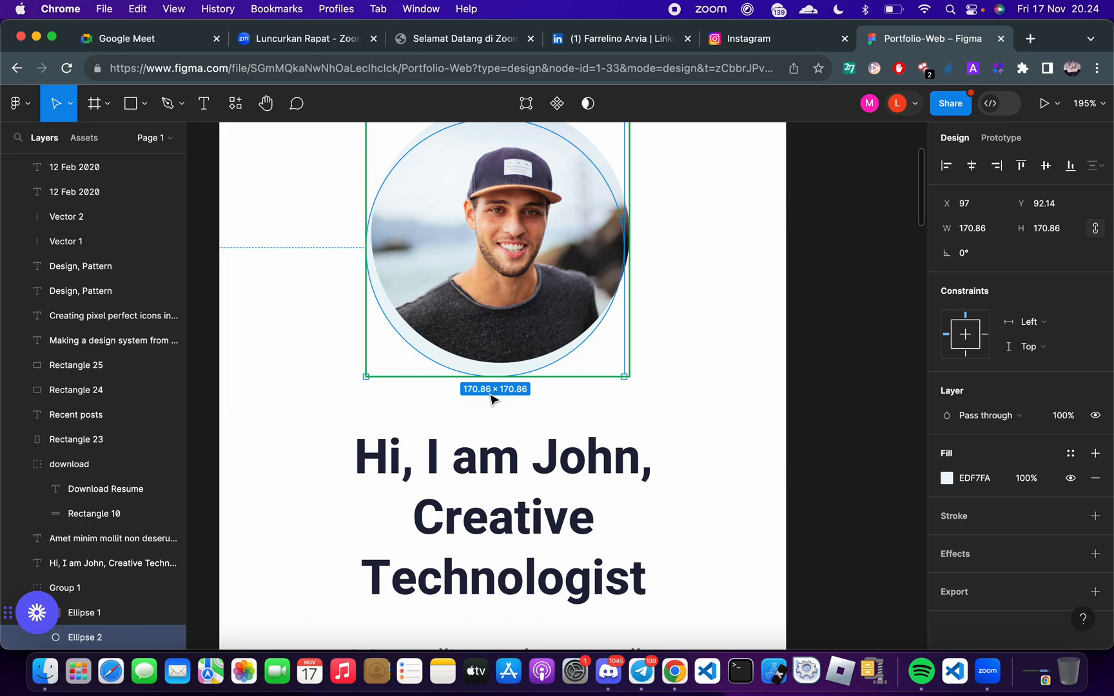
key("alt")
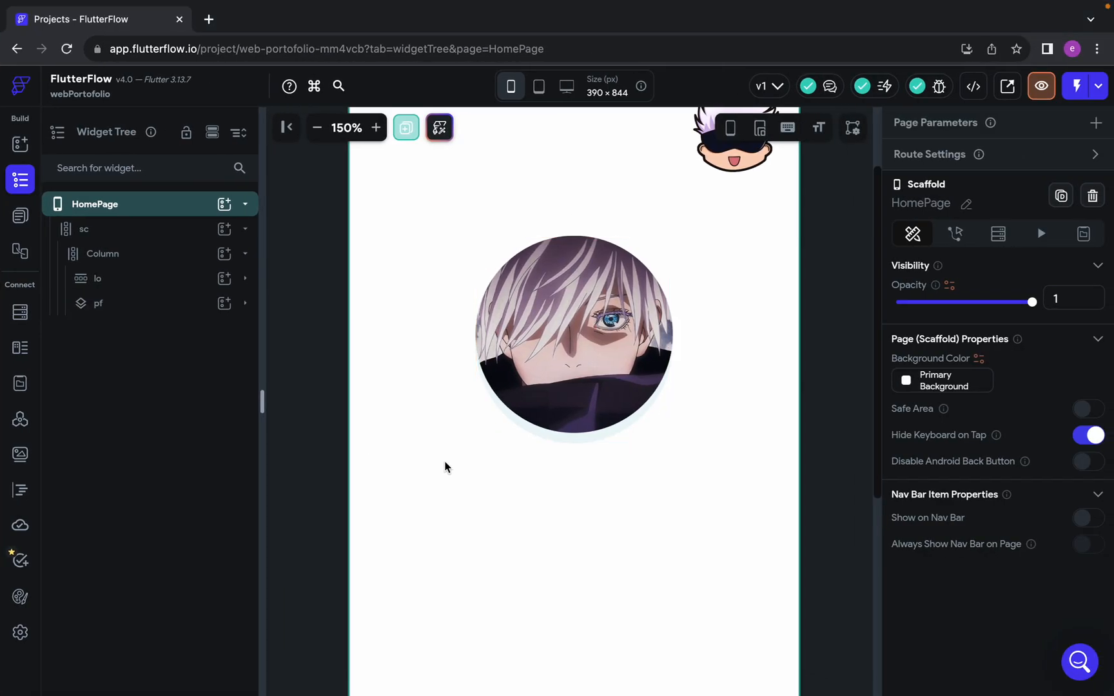
left_click(133, 315)
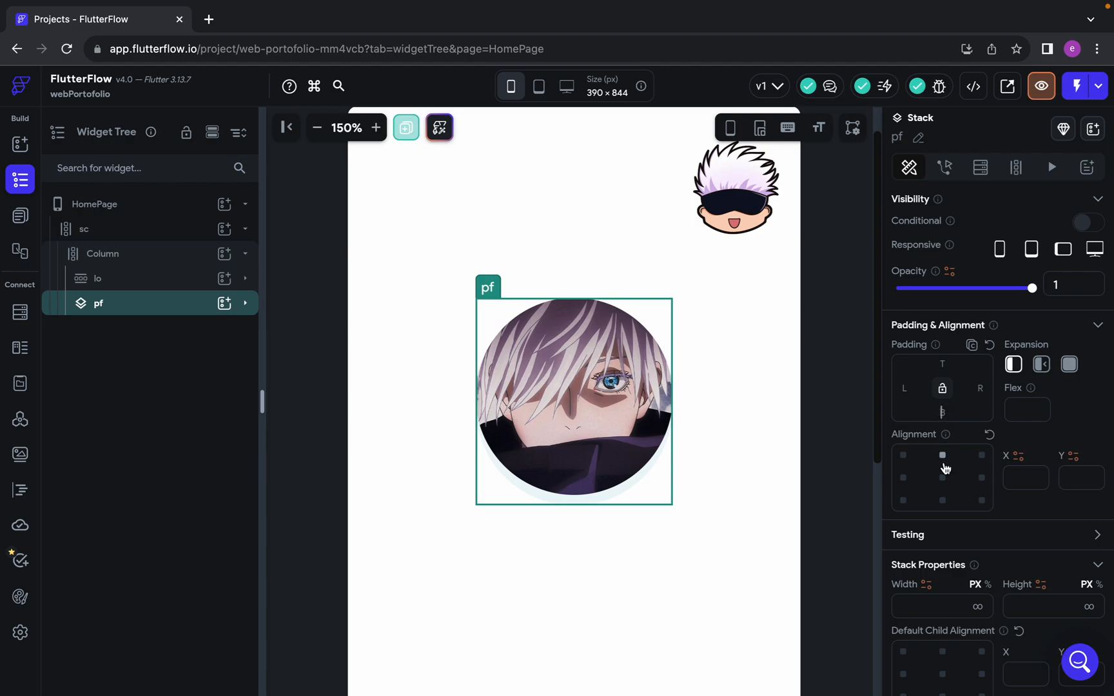
type("34")
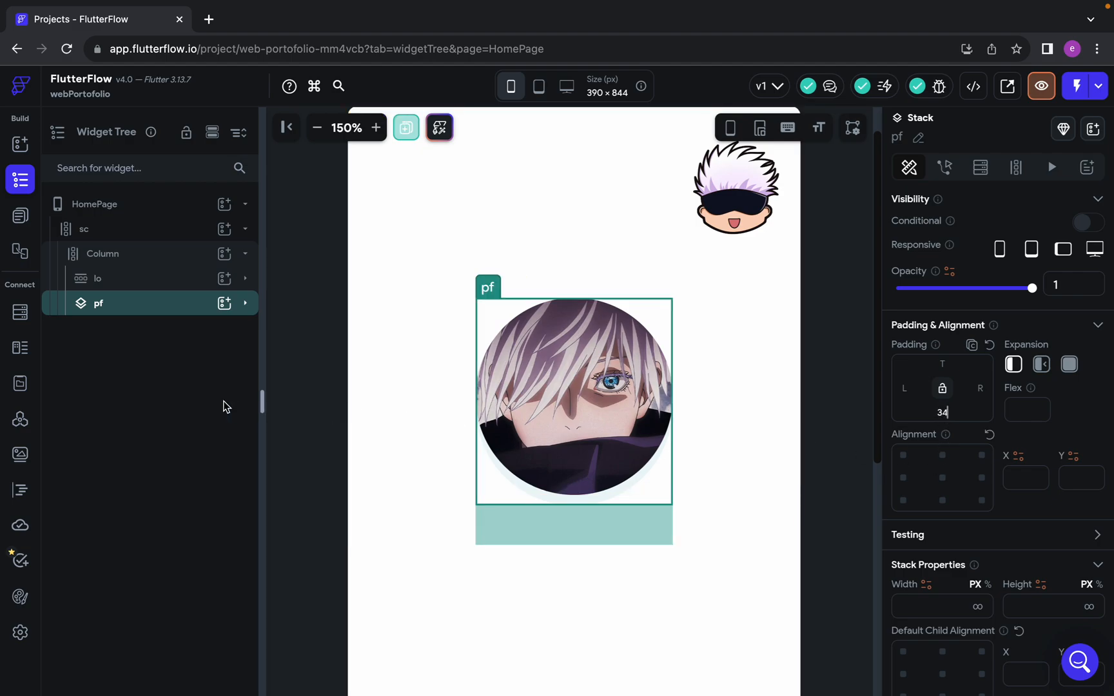
key("ctrl+Left")
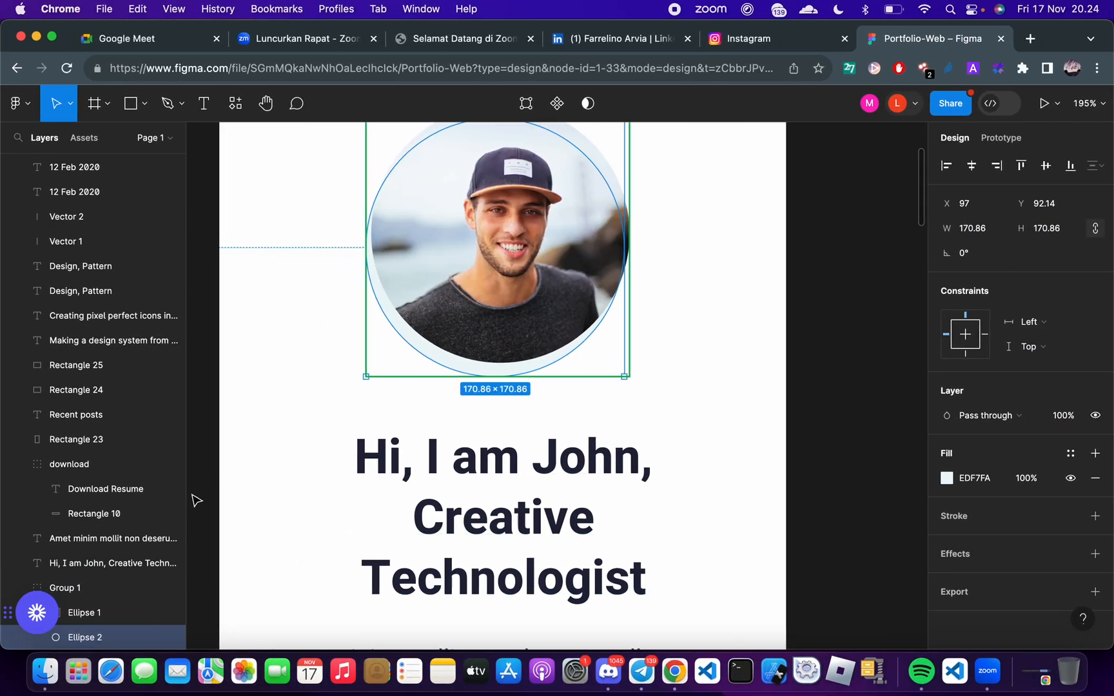
key("ctrl+Right")
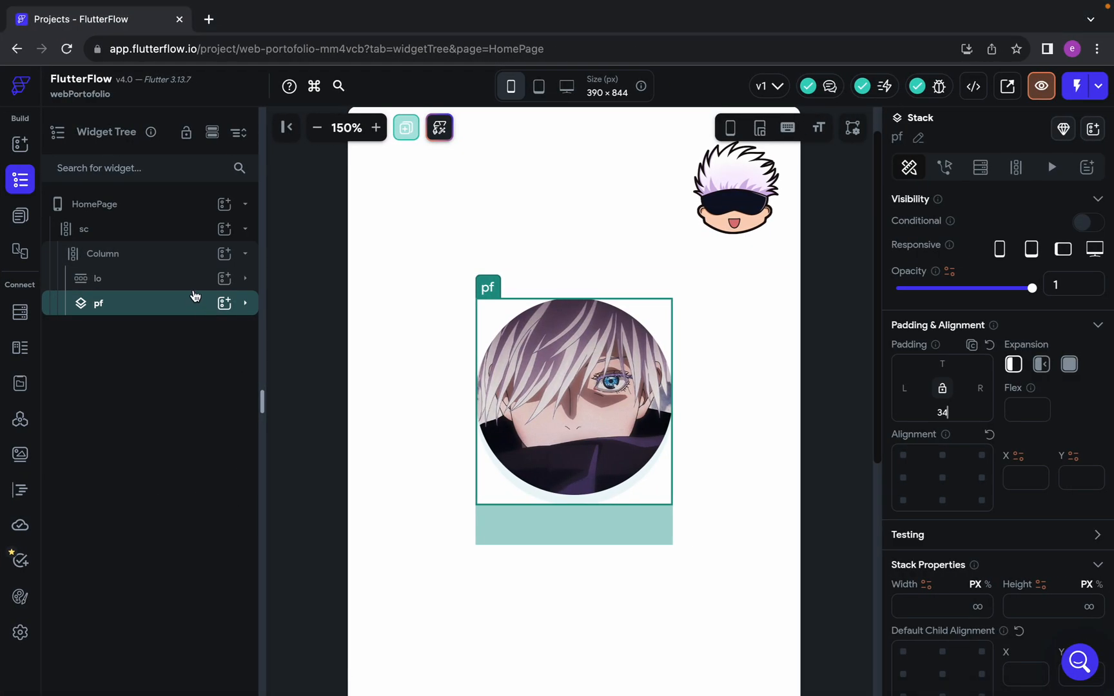
Rename the Column that holds lo and pf to cn
left_click(164, 263)
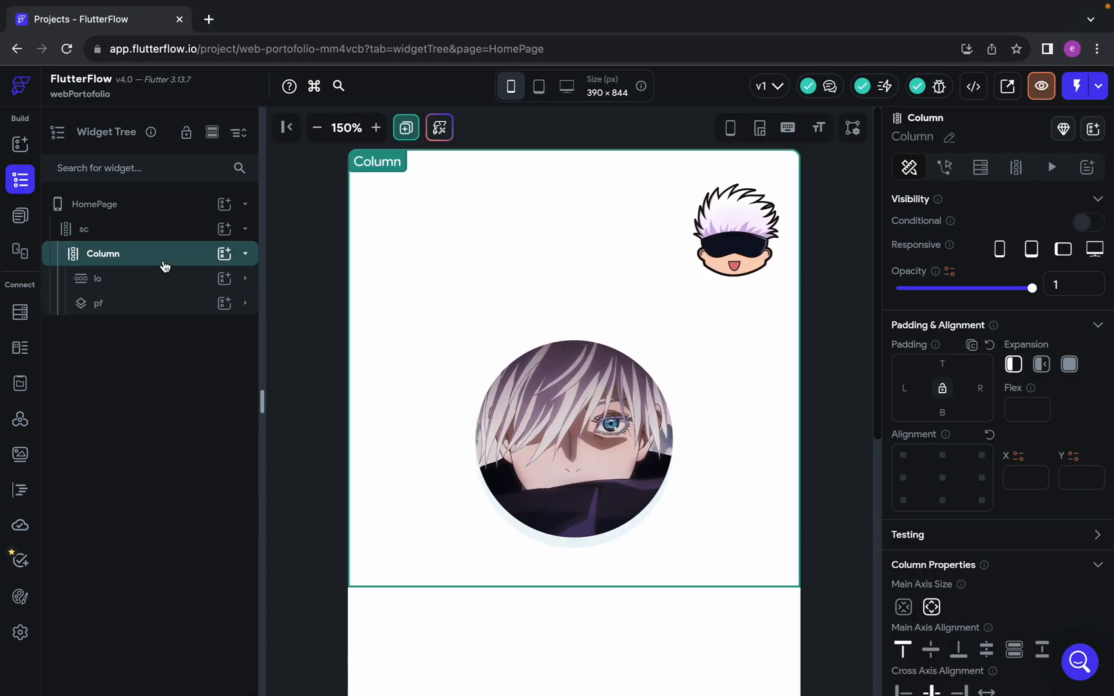
double_click(103, 256)
type("cn")
key("Return")
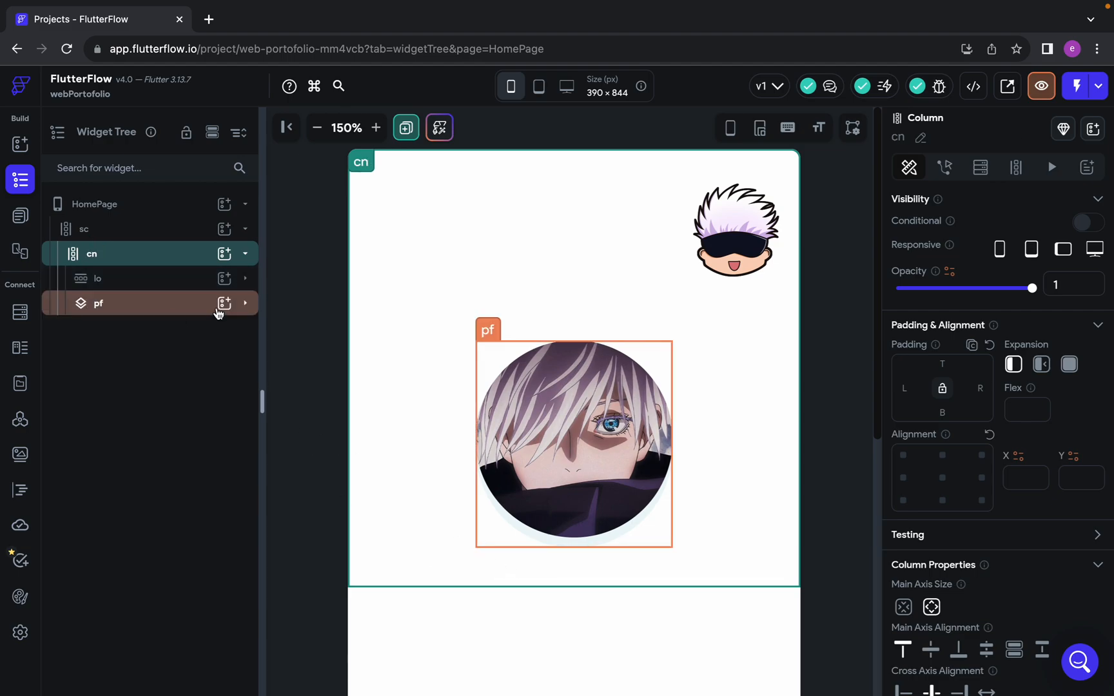
Add a Text widget to the cn Column, below the profile picture
left_click(225, 254)
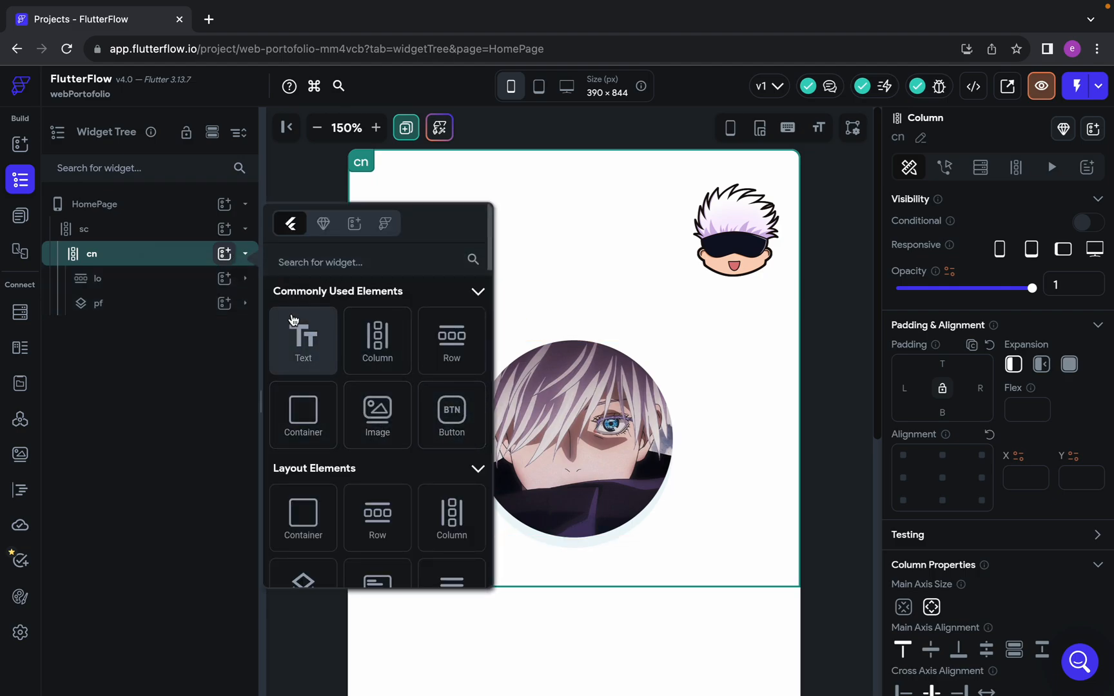
left_click(305, 352)
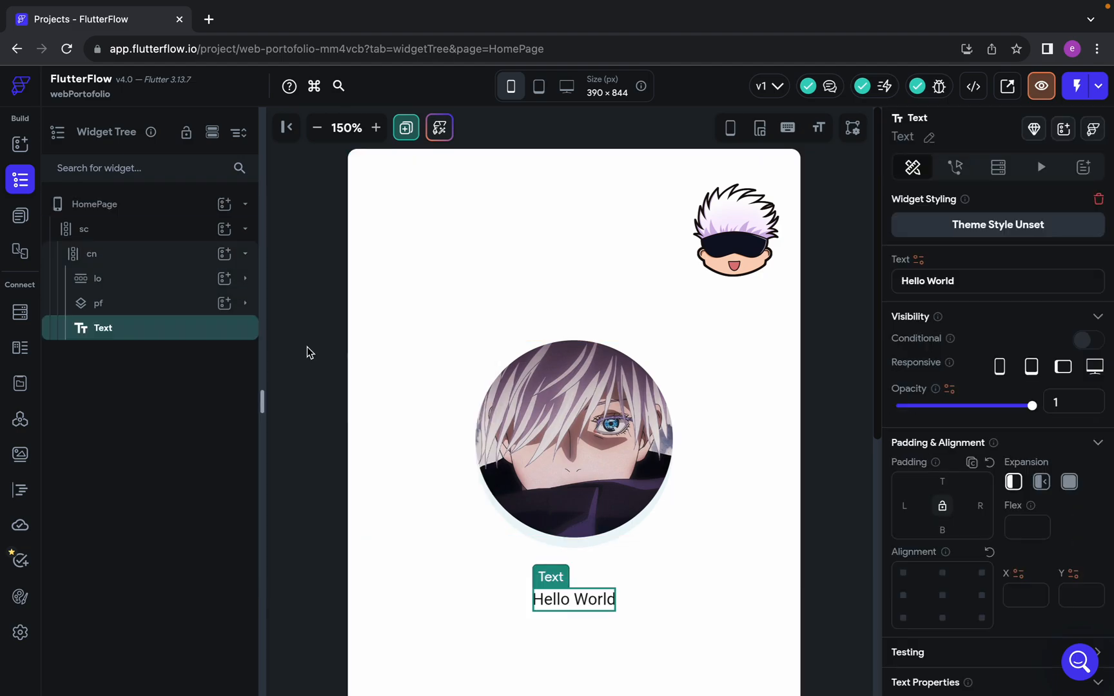
scroll(624, 555, "down", 5)
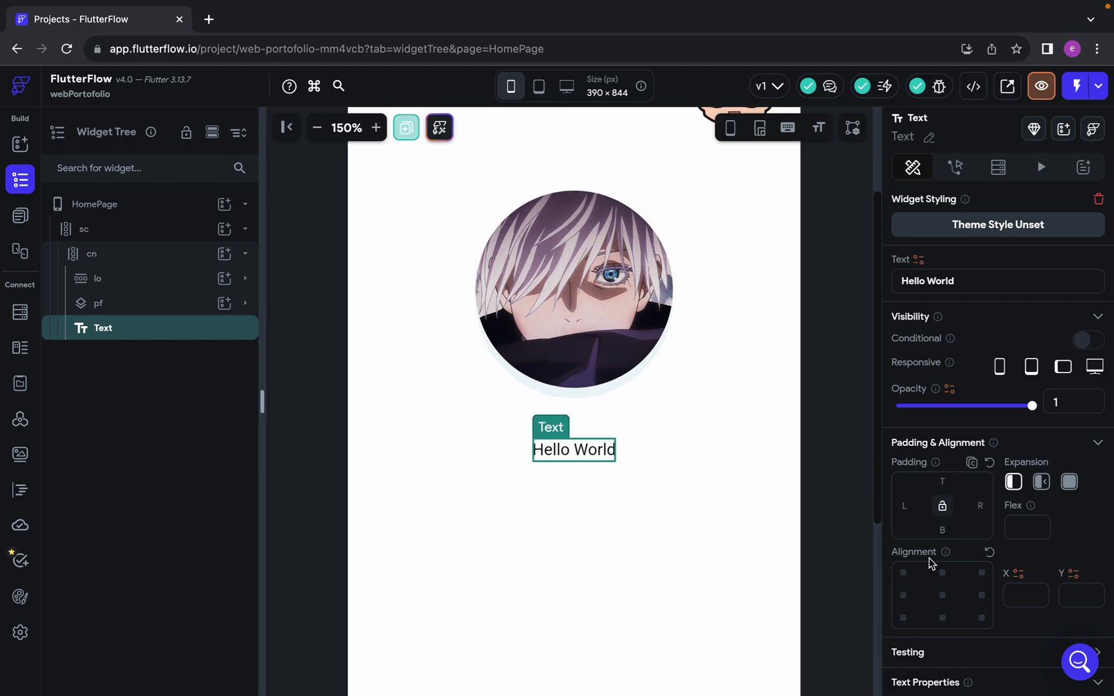
scroll(928, 559, "down", 7)
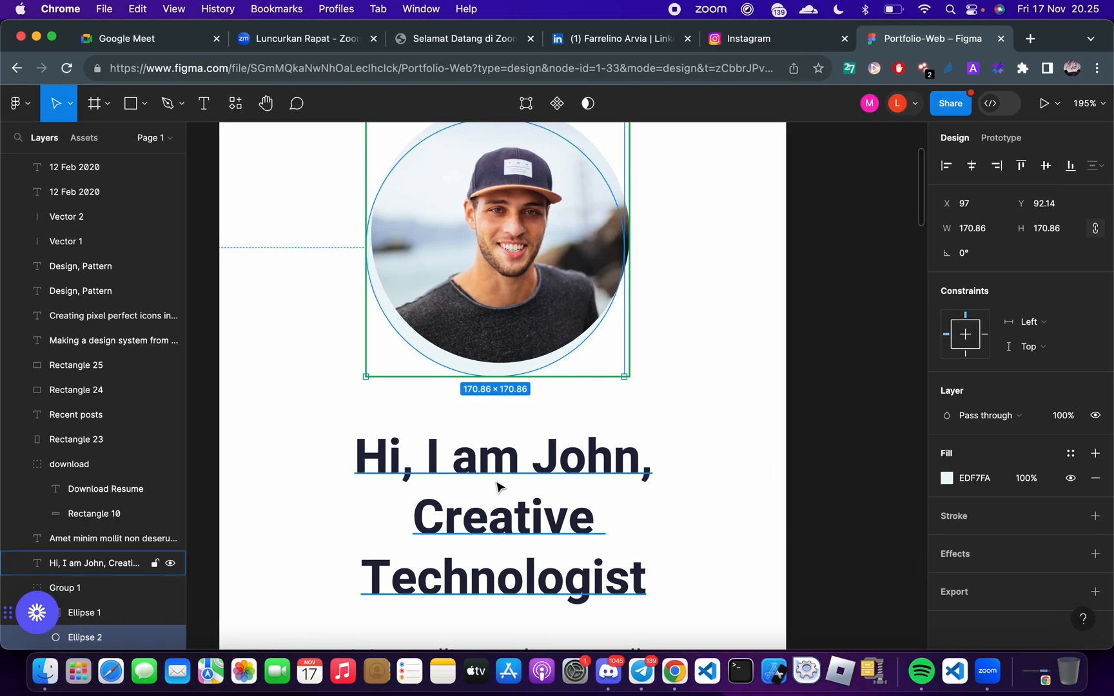
Copy the Creative Technologist heading from Figma, replace the Text widget's Hello World with it, and remove the line break
left_click(824, 515)
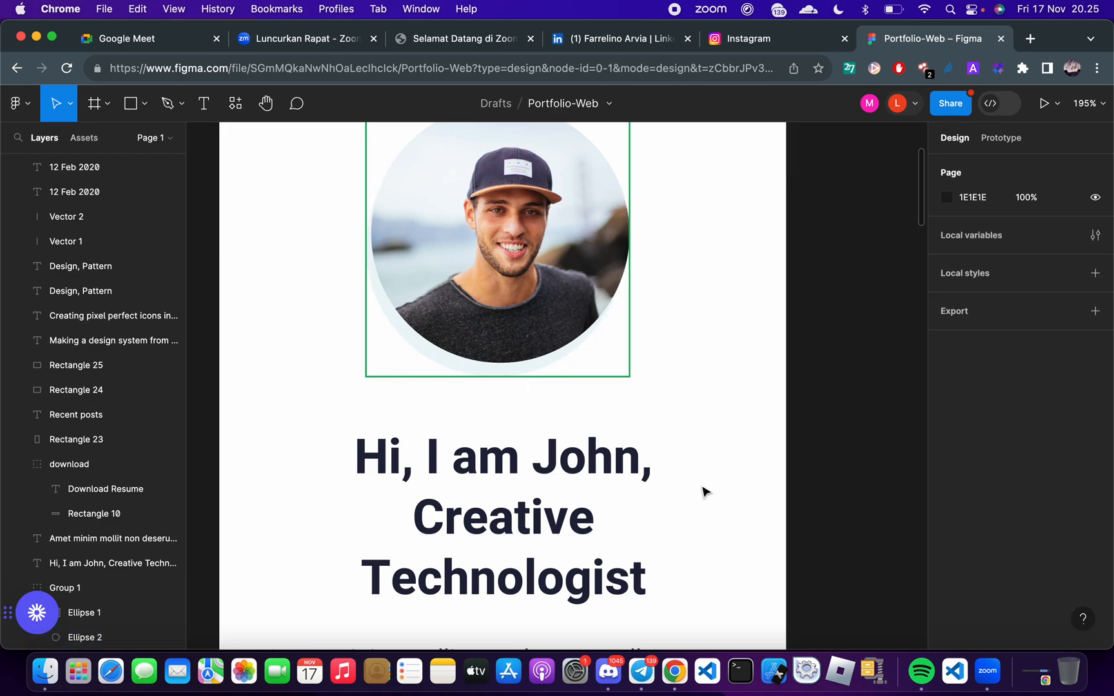
left_click(538, 468)
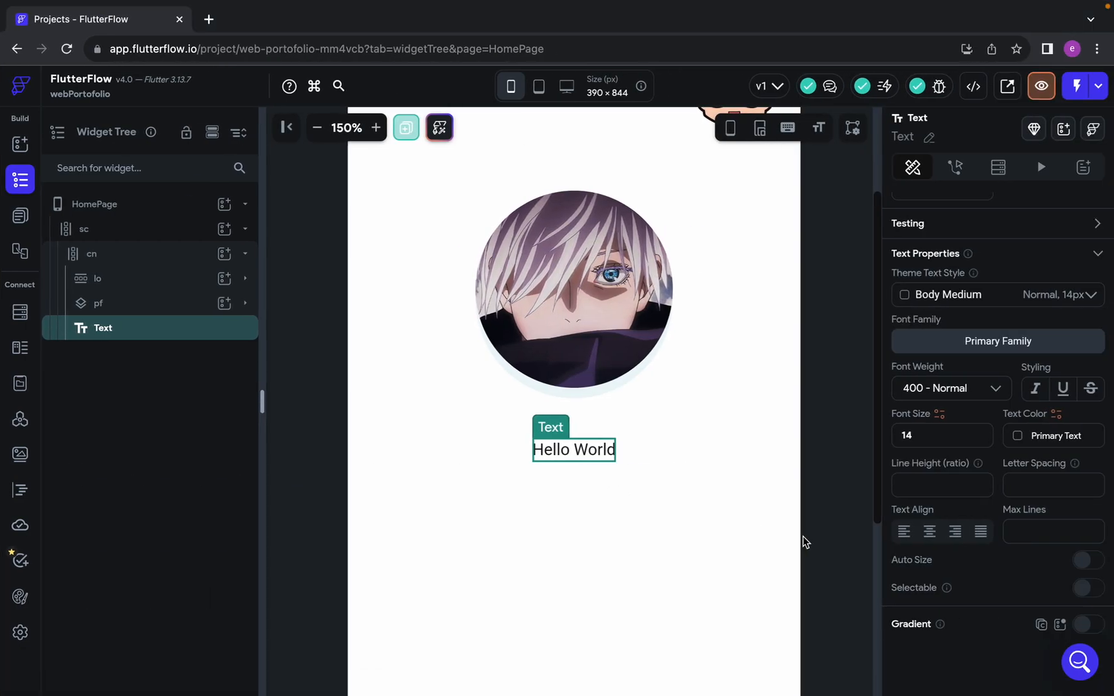
scroll(936, 336, "up", 7)
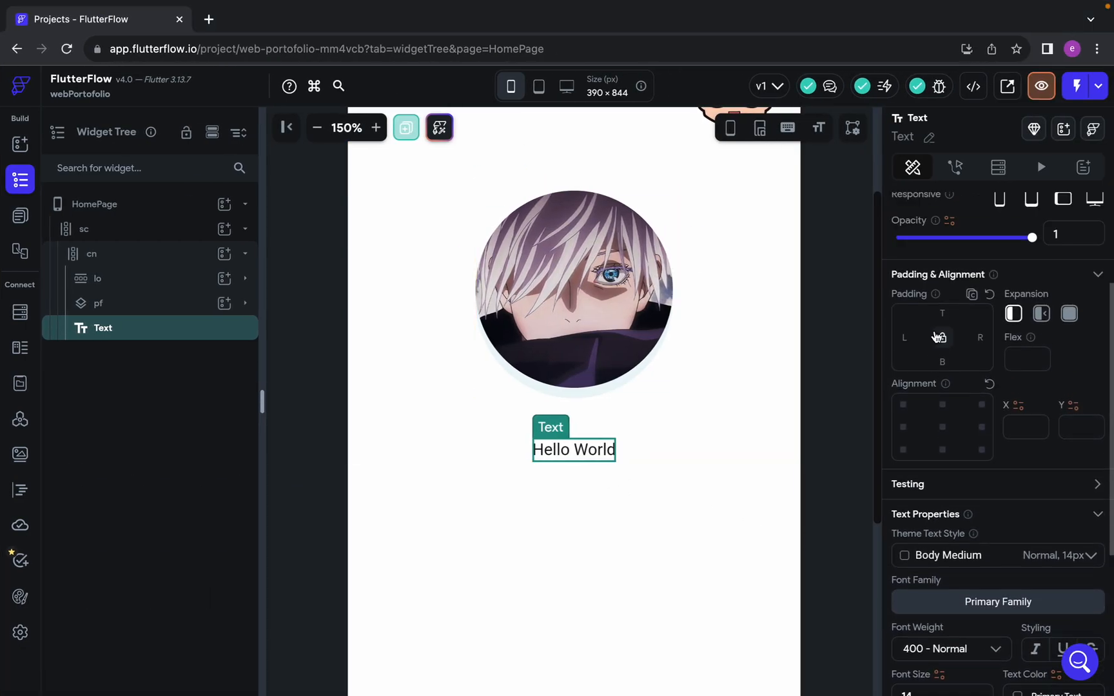
left_click_drag(954, 281, 783, 286)
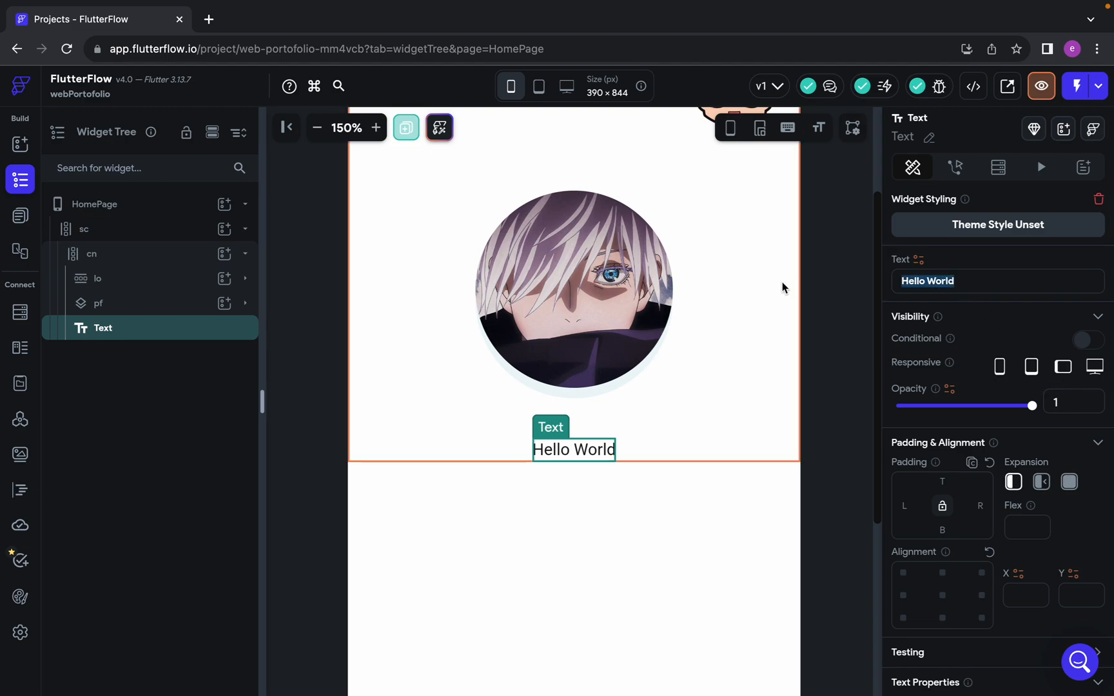
type("Hi, I am John, Creative Technologist")
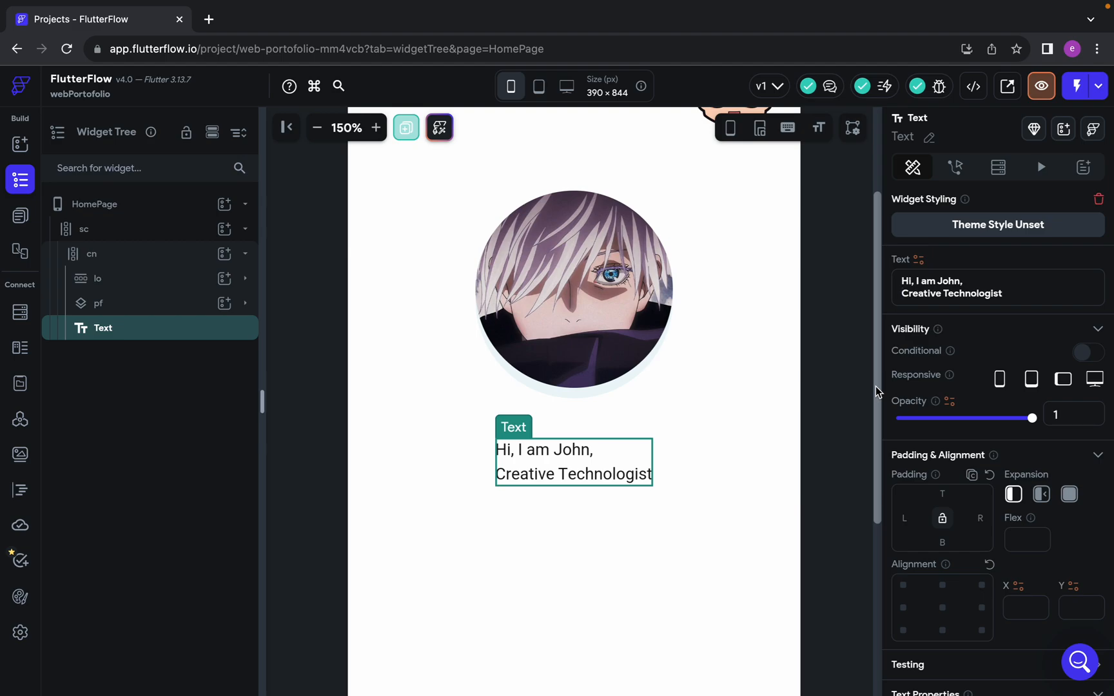
key("BackSpace")
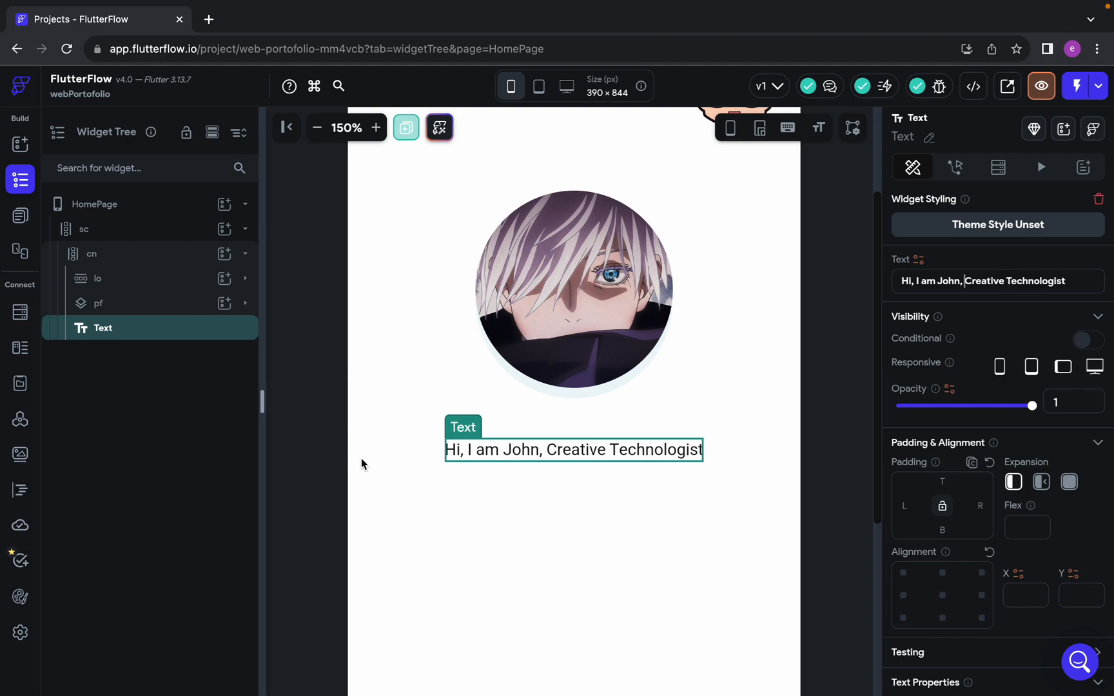
Review the heading's text settings in Figma, copy its fill colour 21243D, and return to the FlutterFlow project
key("ctrl+Left")
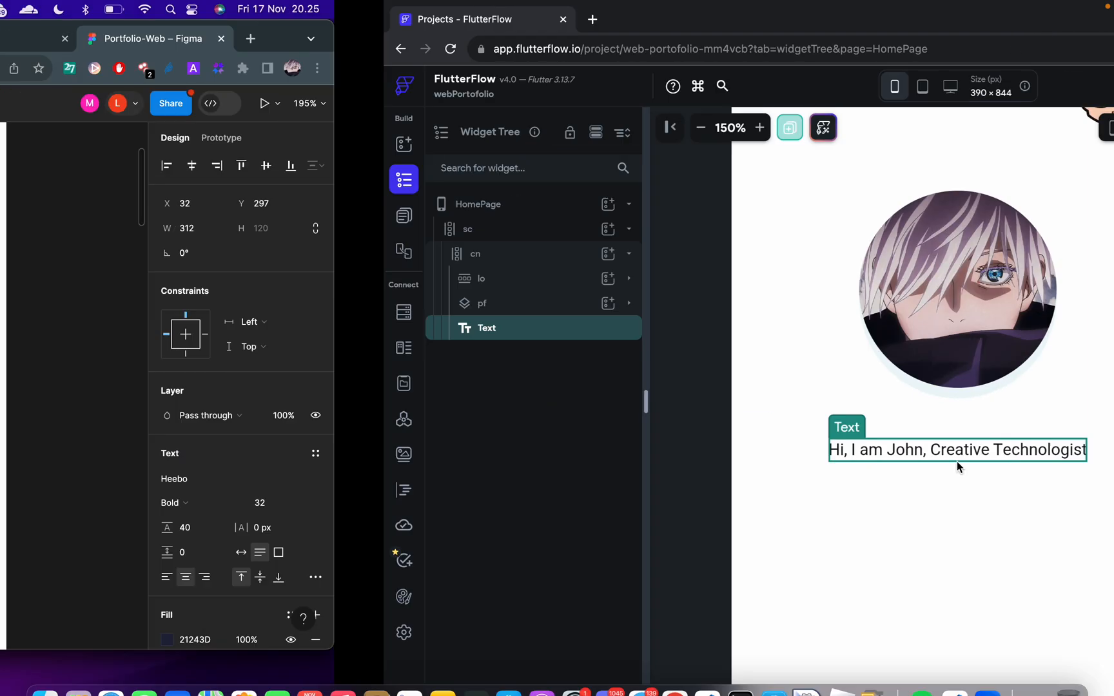
scroll(956, 461, "down", 1)
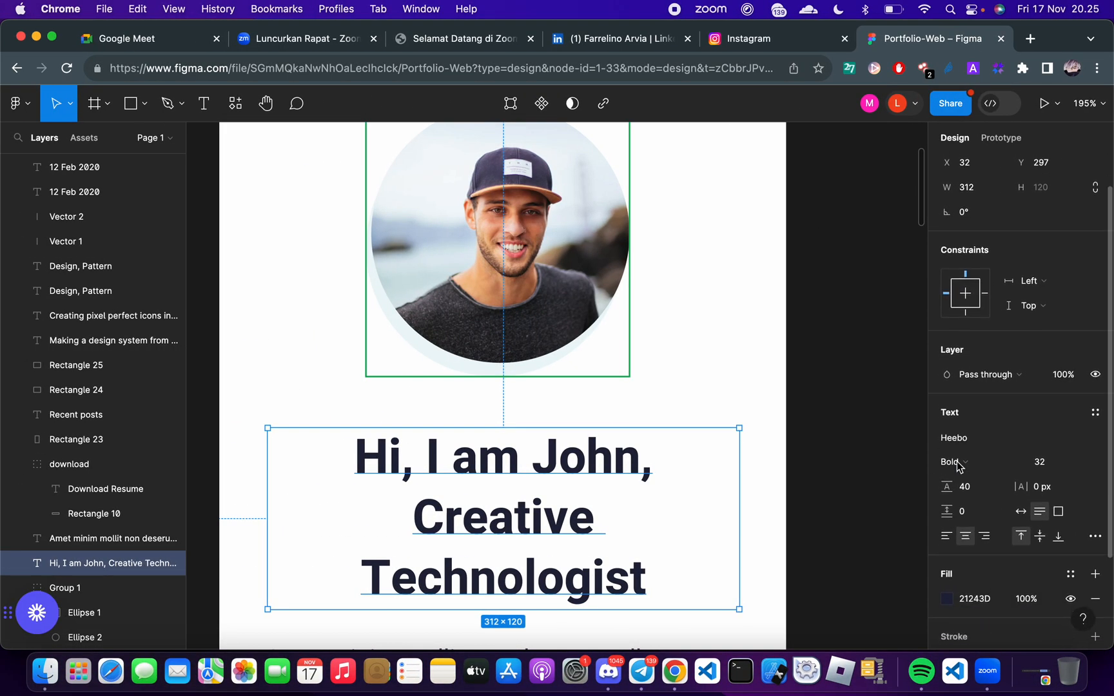
scroll(800, 537, "down", 3)
scroll(799, 537, "left", 2)
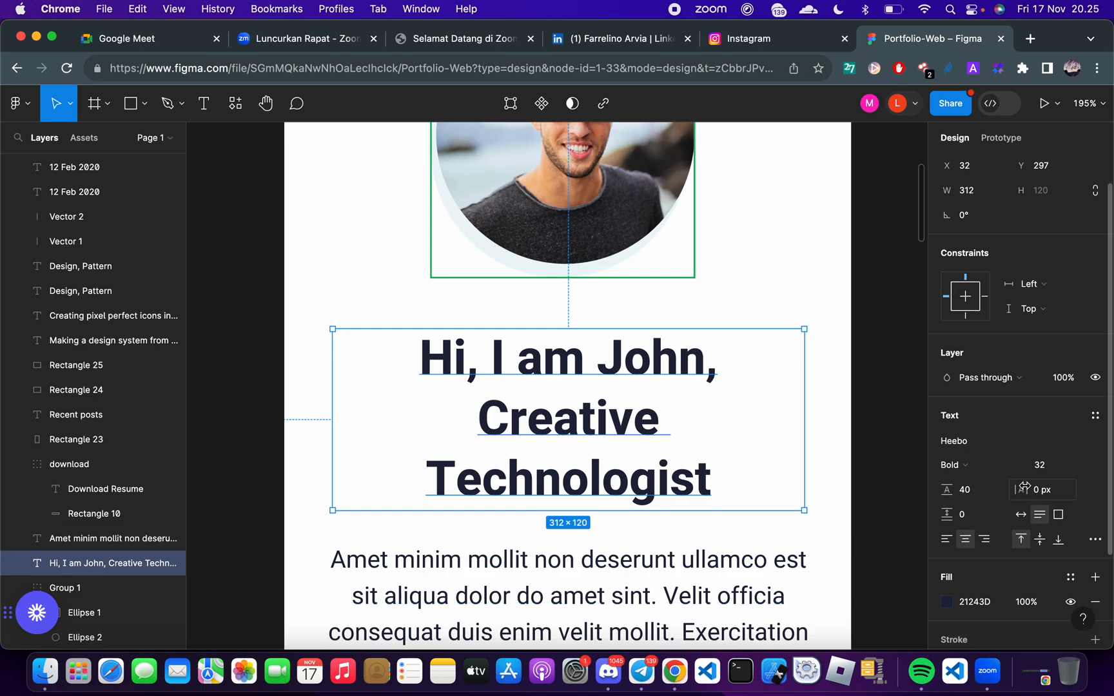
scroll(996, 412, "down", 2)
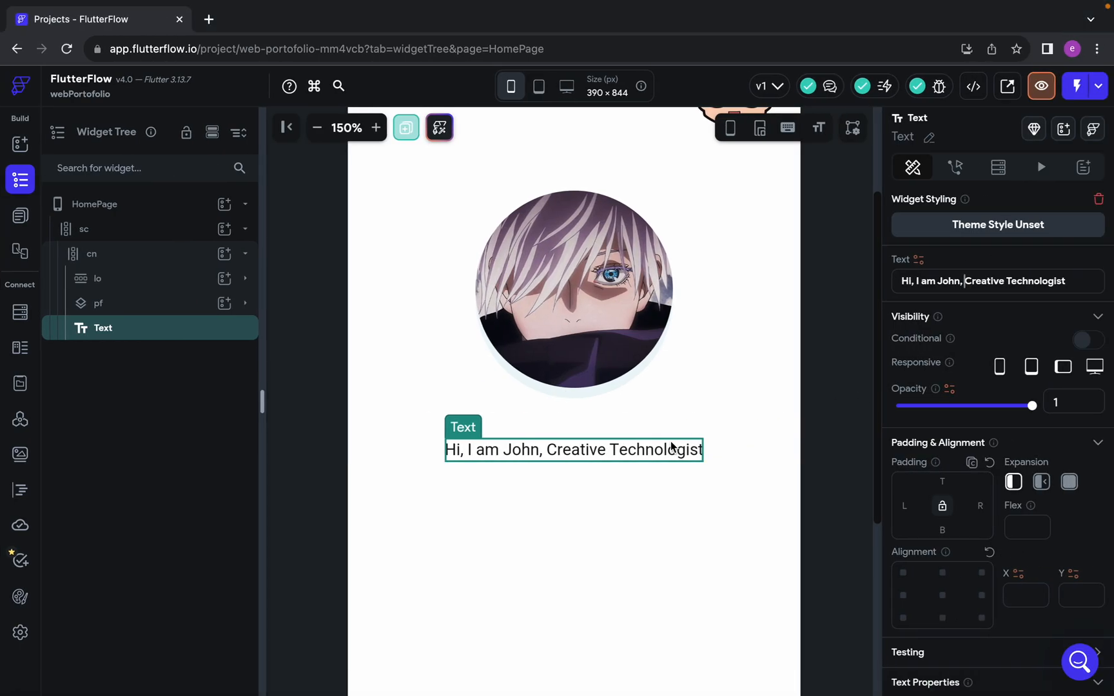
key("ctrl+Left")
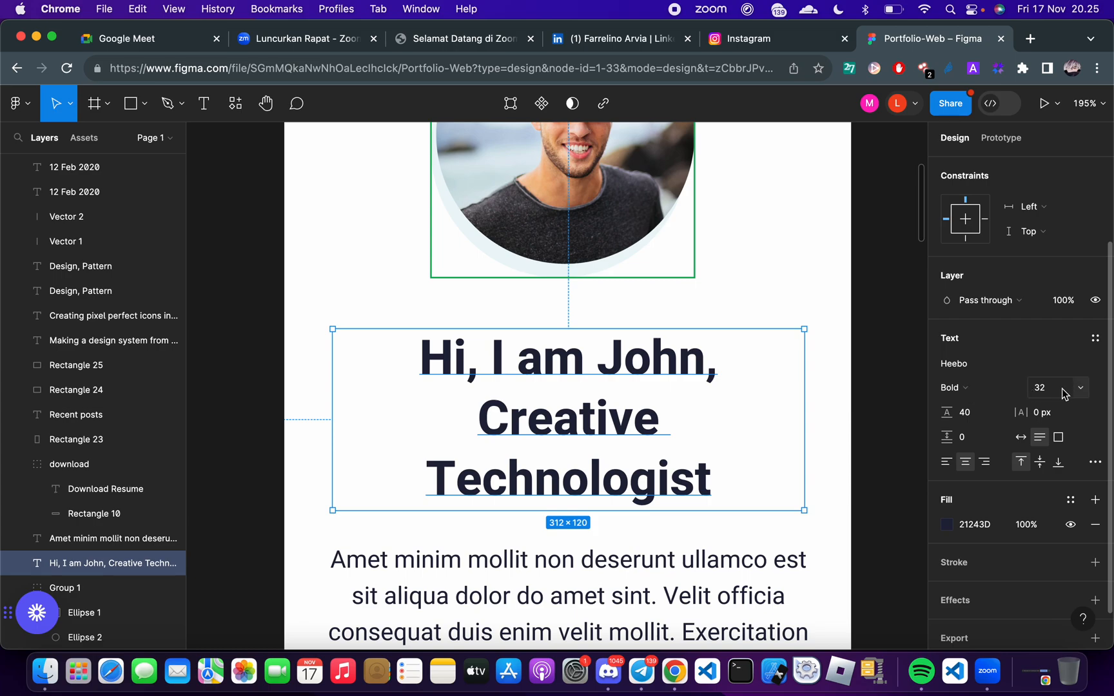
left_click(981, 528)
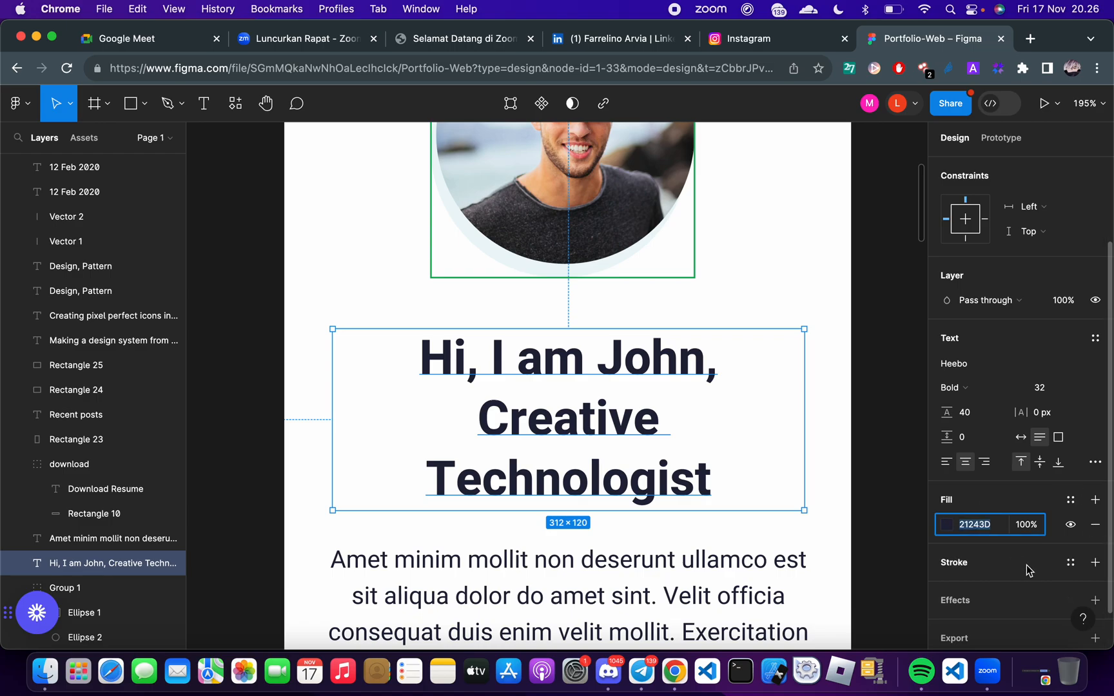
key("ctrl+Right")
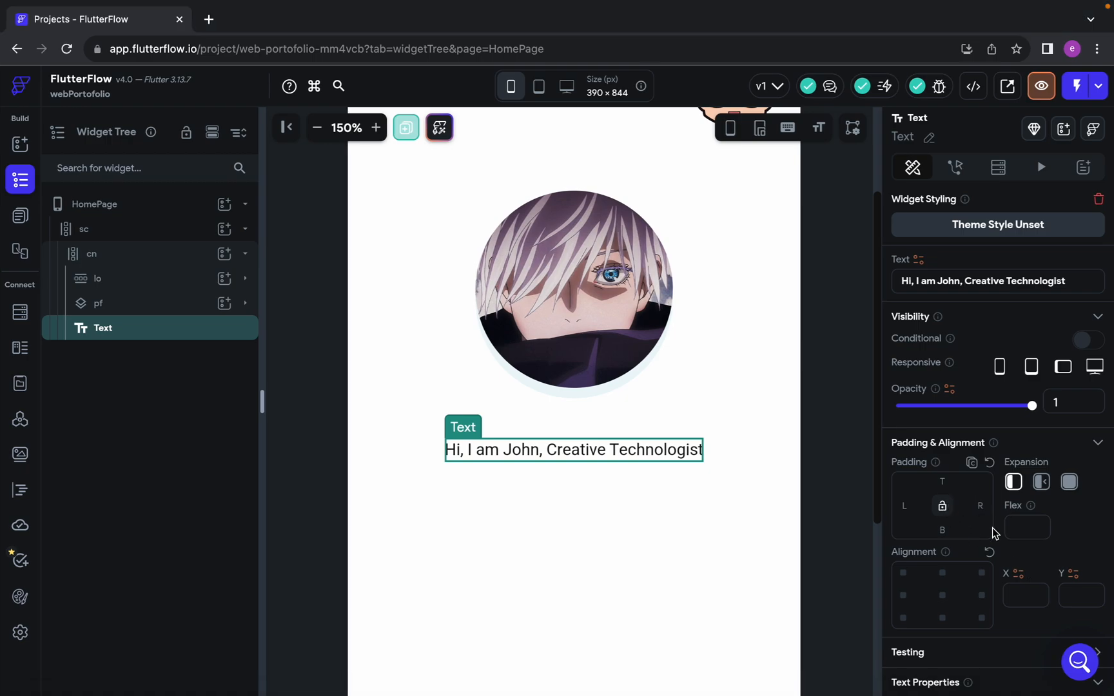
Set the heading Text widget's font size to 32 and its font weight to 700 - Bold
scroll(992, 527, "down", 5)
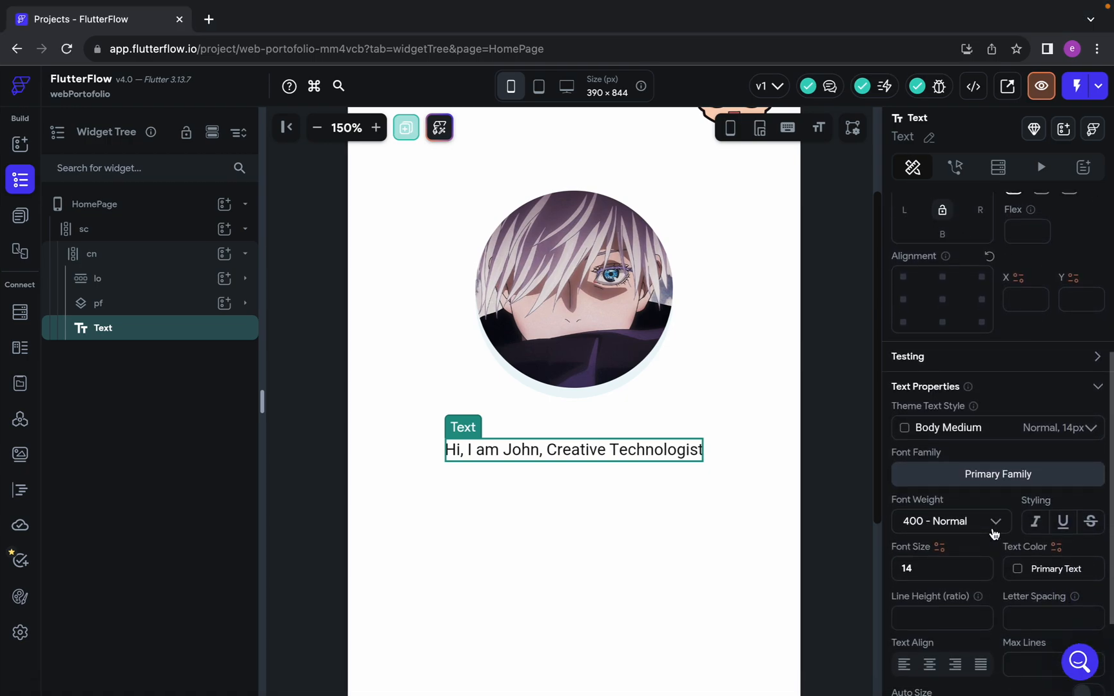
scroll(926, 567, "down", 3)
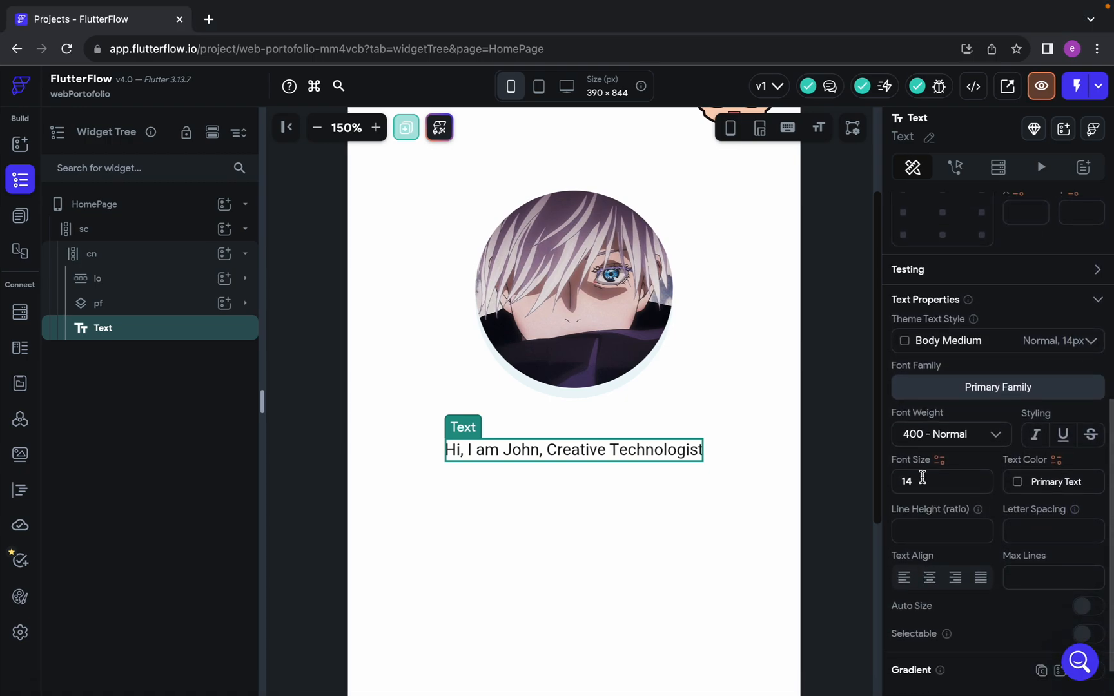
scroll(924, 470, "down", 2)
left_click(920, 434)
key("BackSpace")
key("BackSpace")
type("32")
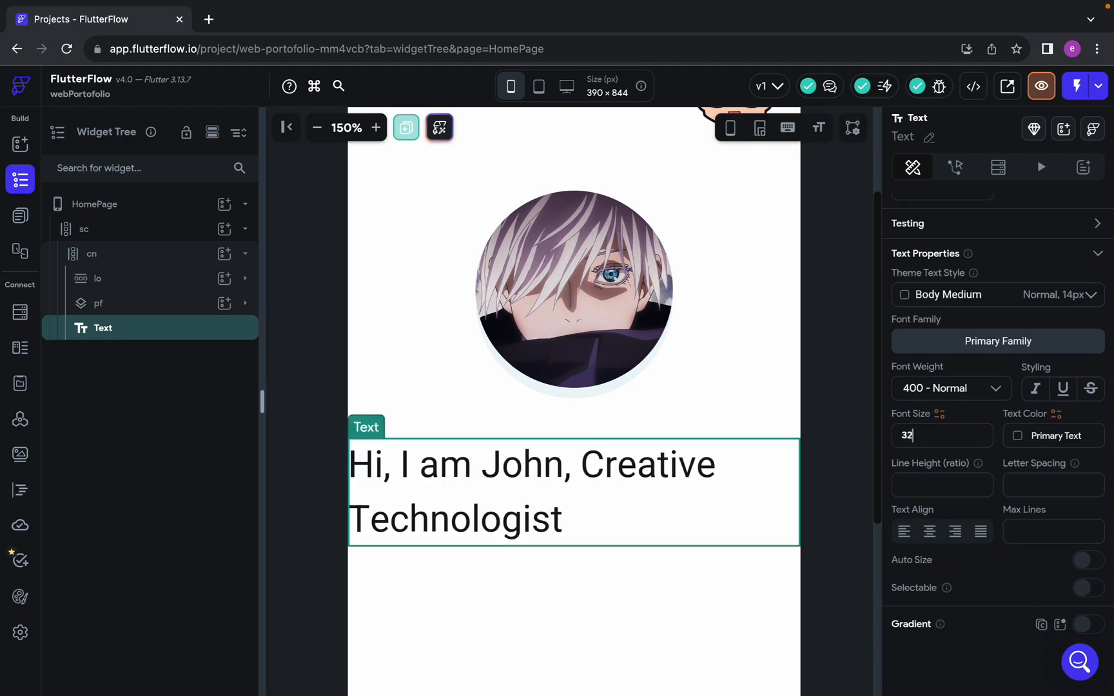
left_click(970, 393)
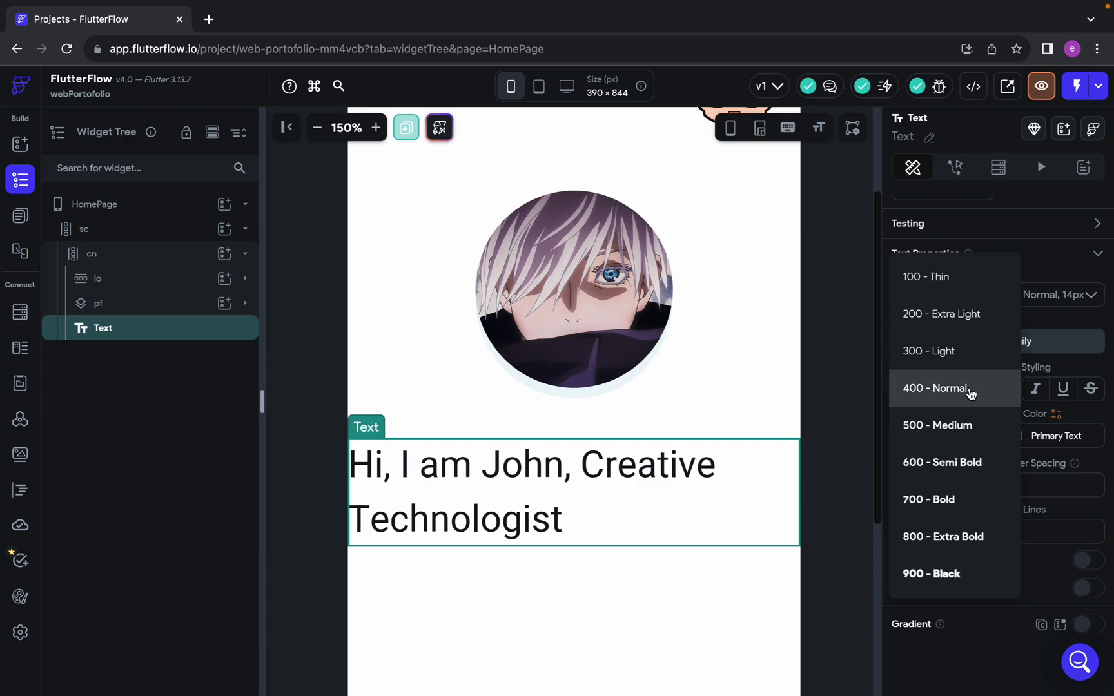
left_click(970, 495)
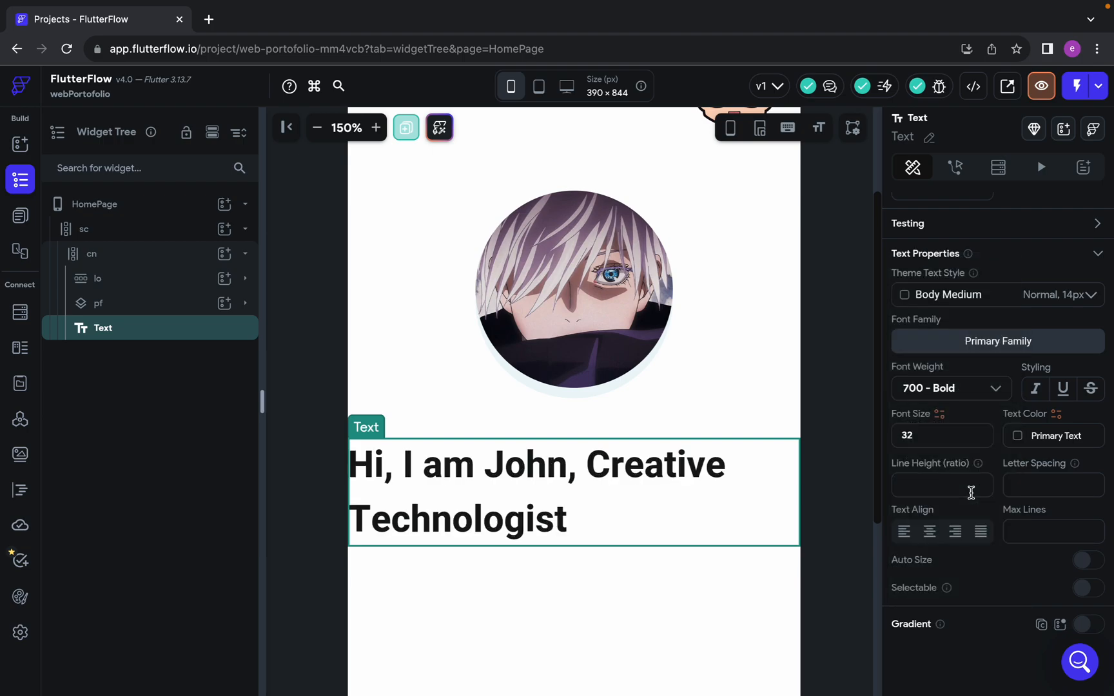
Set the heading's text colour to #21243D and centre-align the text
left_click(1058, 434)
type("#21243d")
key("Return")
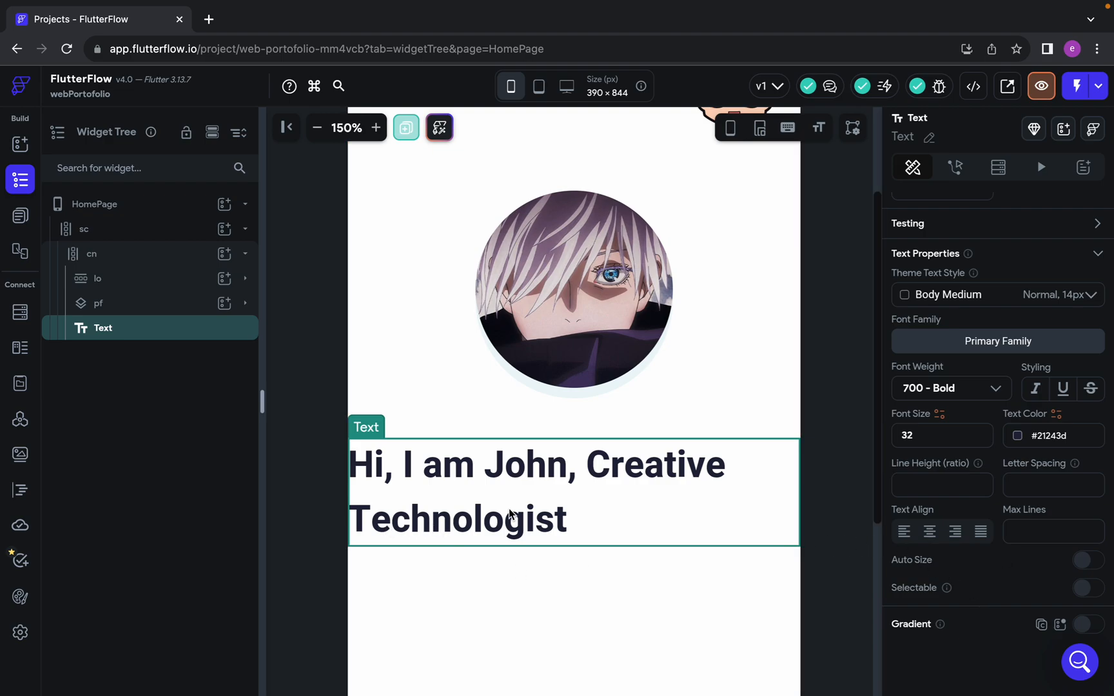
left_click(930, 533)
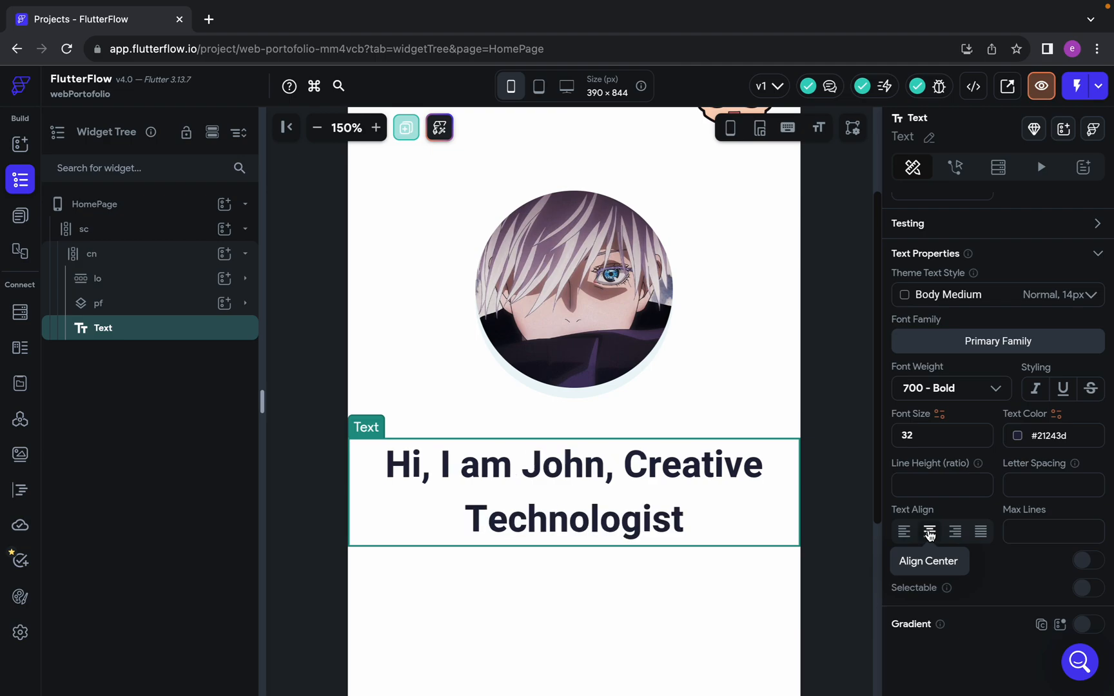
Compare the heading's line wrapping on the HomePage canvas with the Creative Technologist heading in the Figma design
left_click(651, 595)
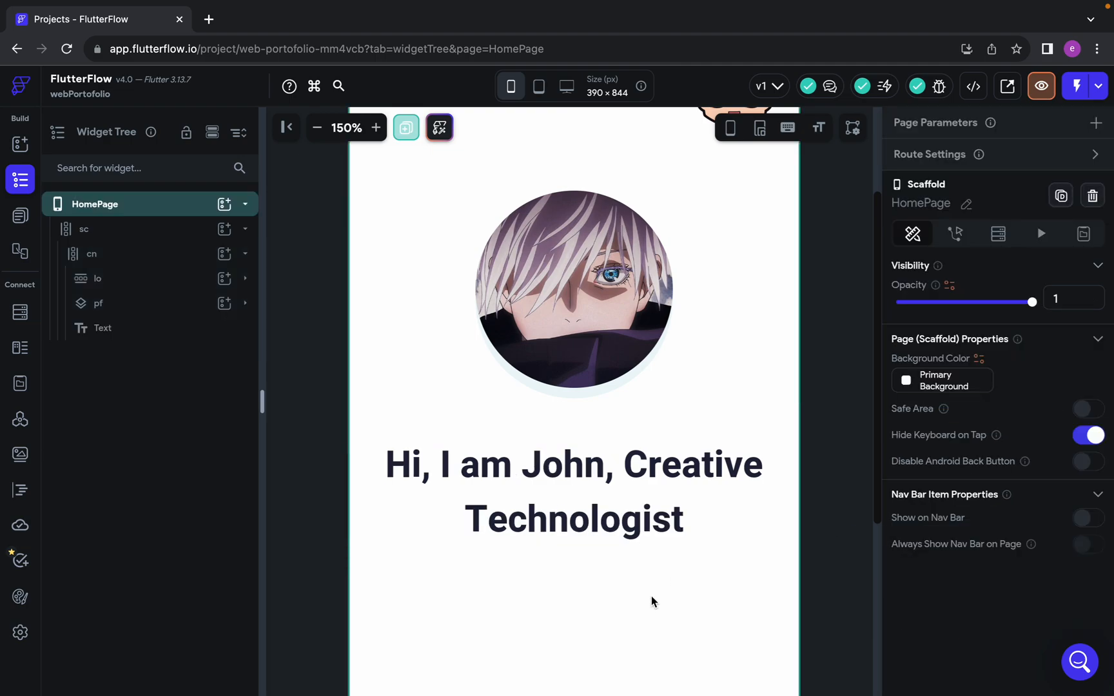
scroll(487, 330, "down", 2)
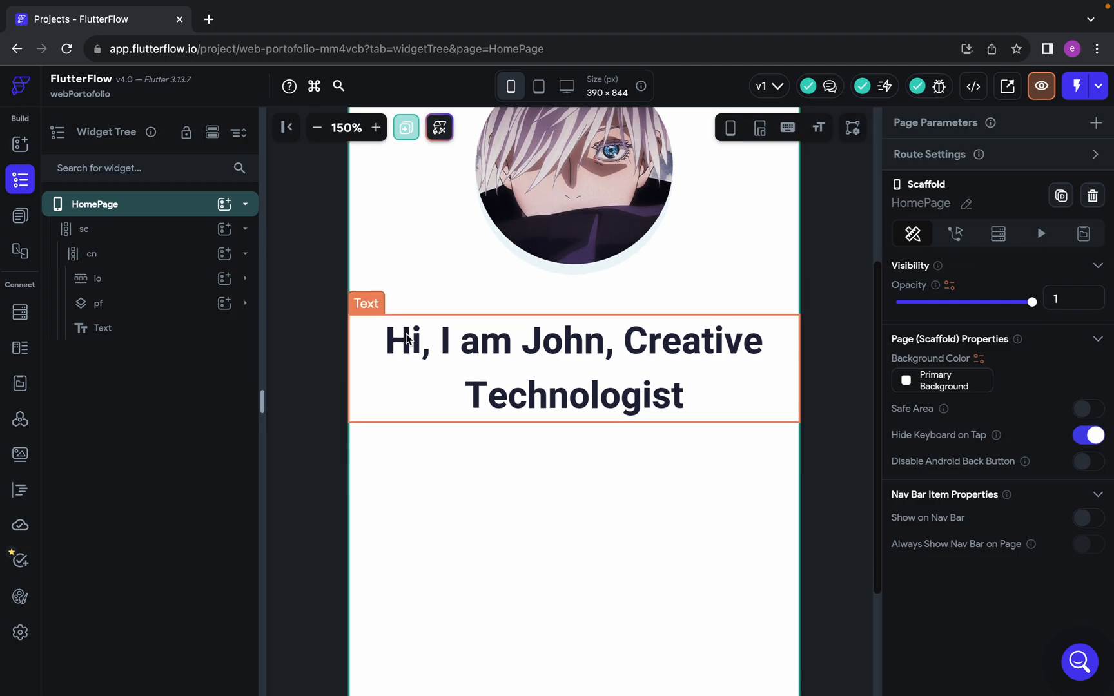
key("ctrl+Left")
scroll(572, 478, "down", 2)
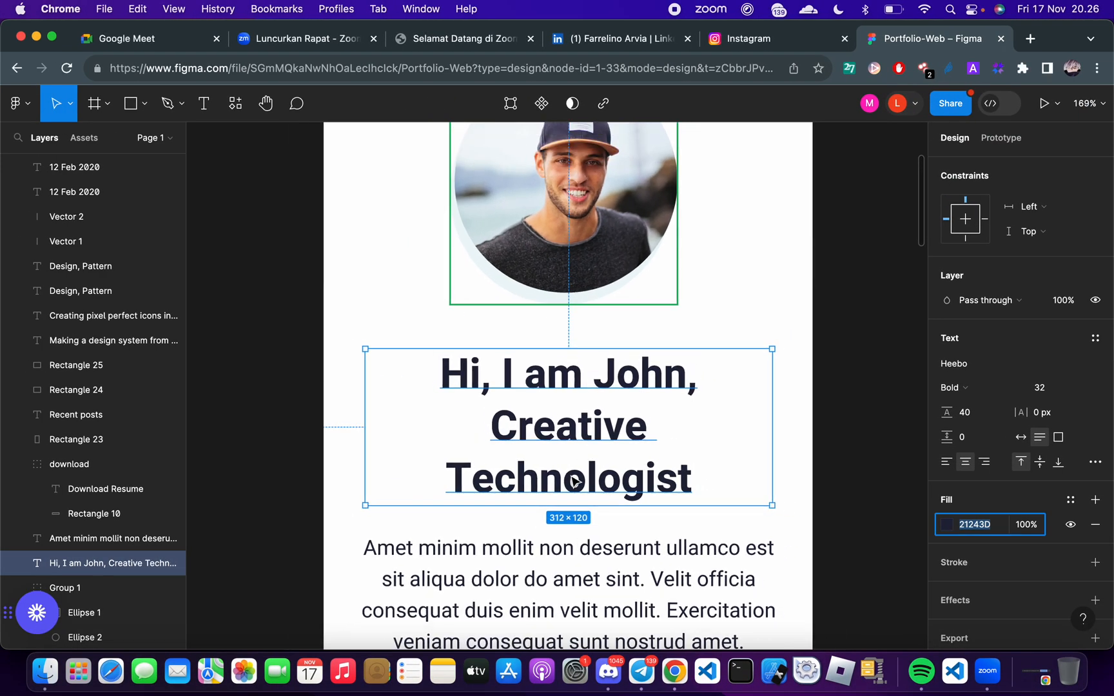
left_click(499, 551)
left_click(483, 519)
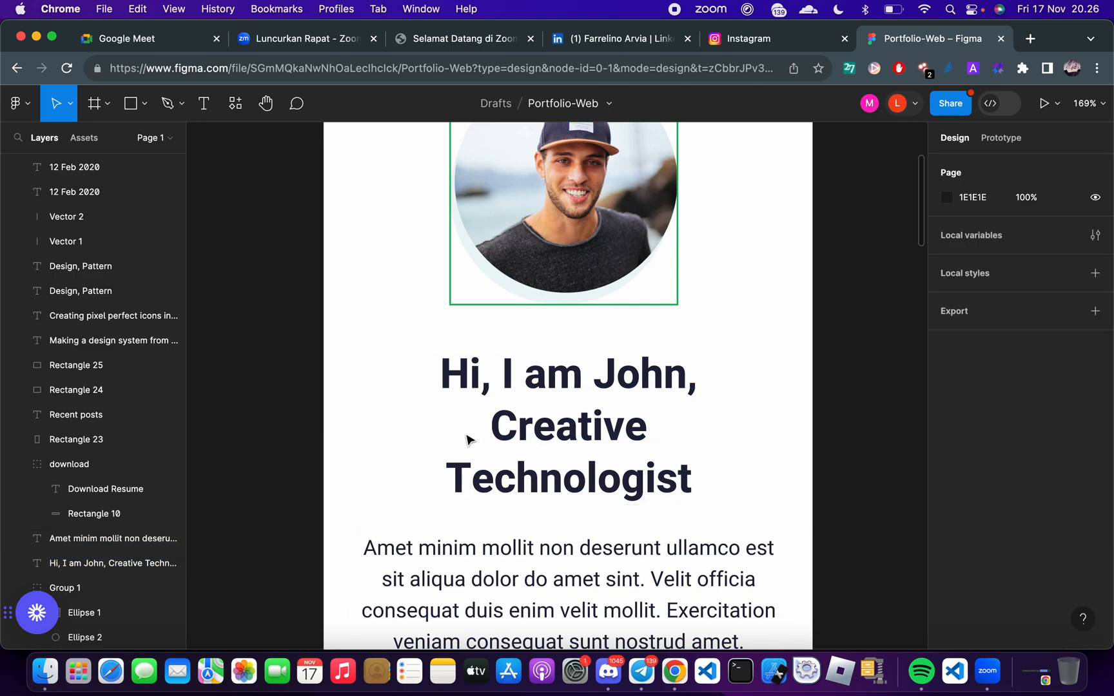
double_click(456, 401)
left_click(561, 563)
left_click(436, 425)
left_click(522, 566)
left_click(418, 456)
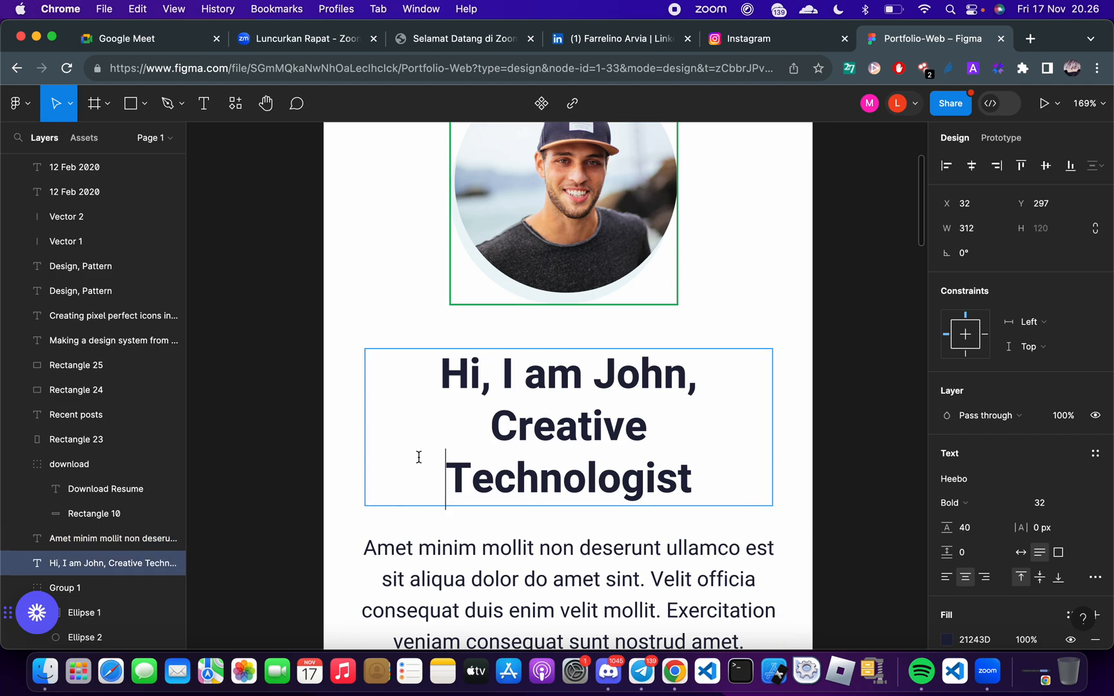
left_click(424, 566)
left_click(417, 433)
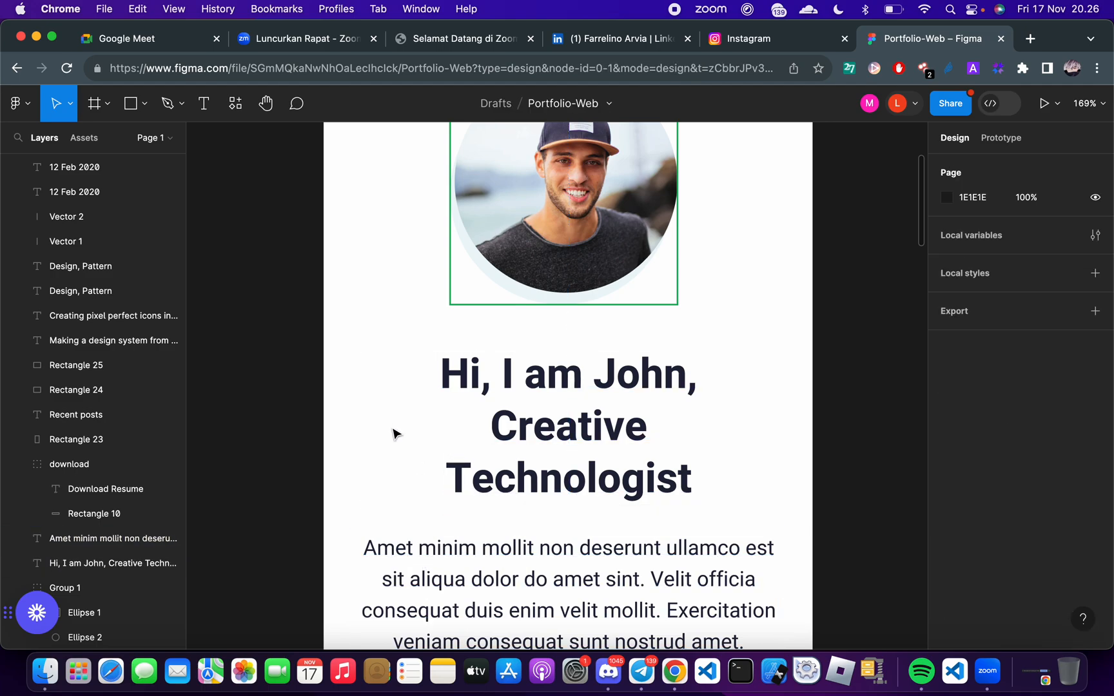
left_click(519, 434)
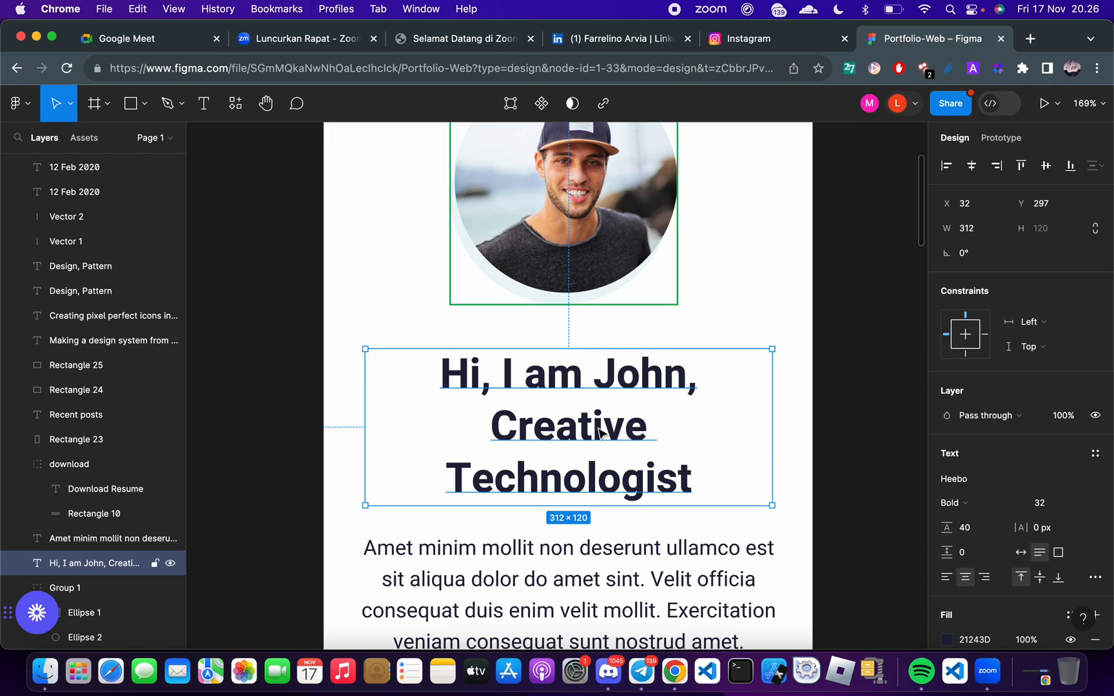
Return to the FlutterFlow project and wrap the heading Text widget in a Container
key("ctrl+Right")
left_click(102, 332)
left_click(101, 332)
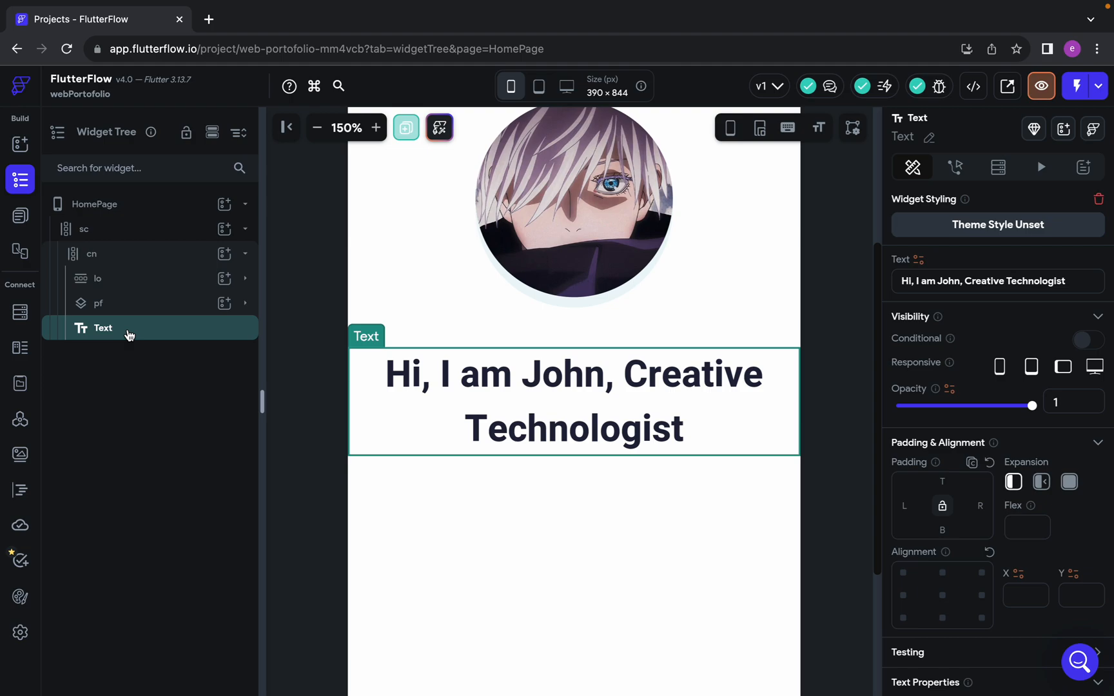
right_click(129, 334)
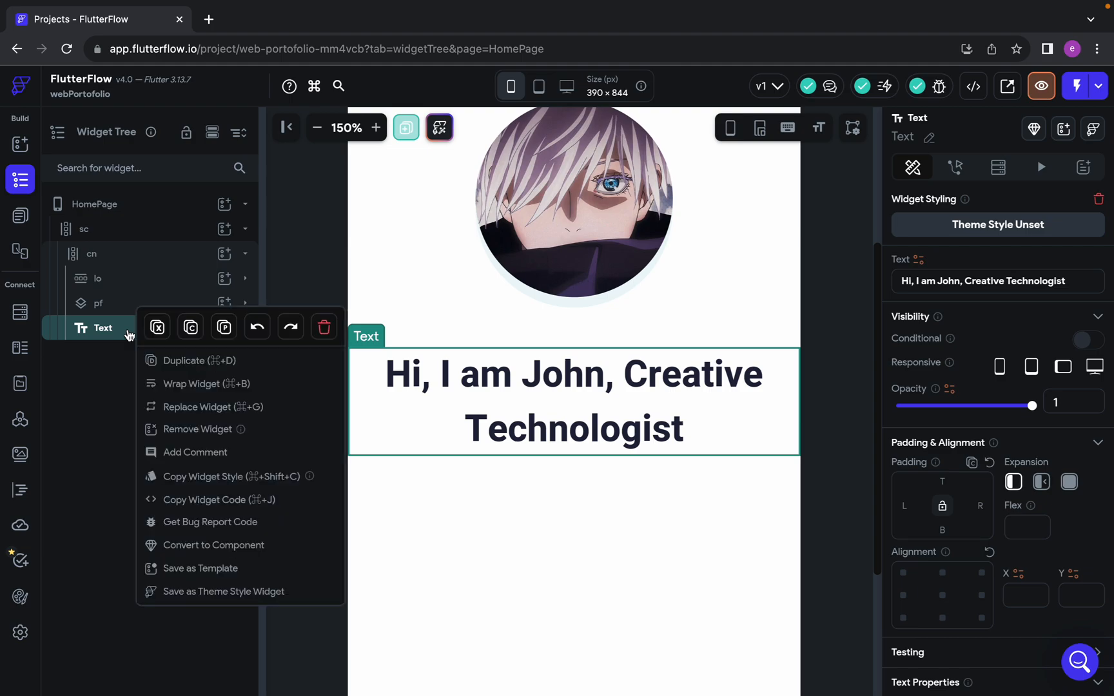
left_click(194, 383)
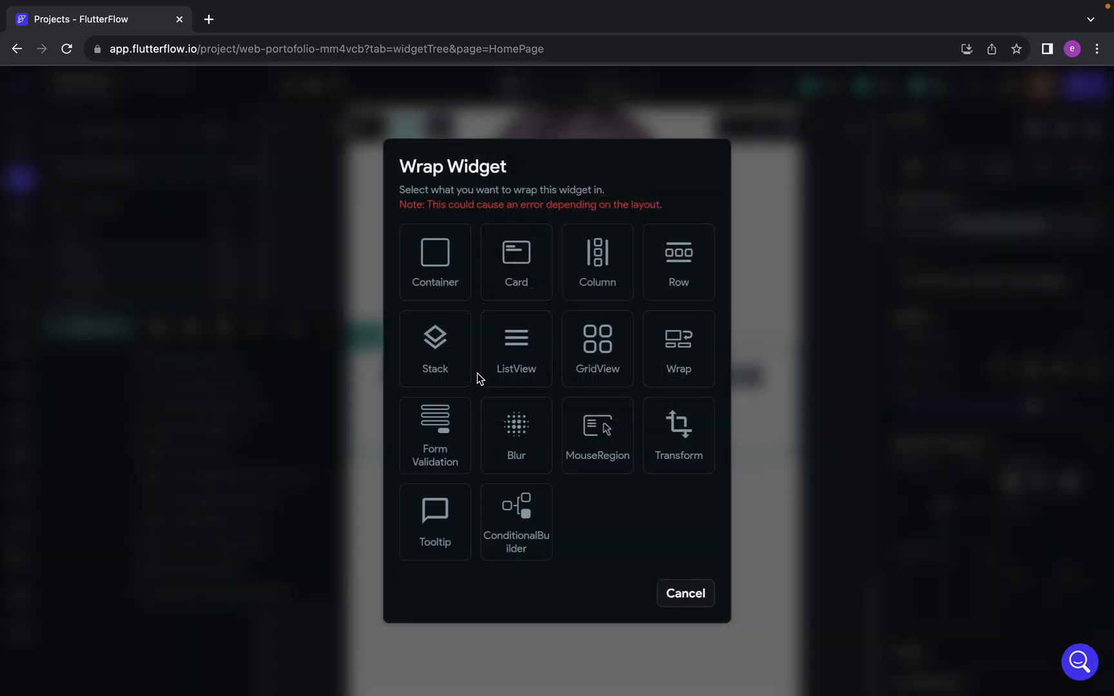
left_click(438, 278)
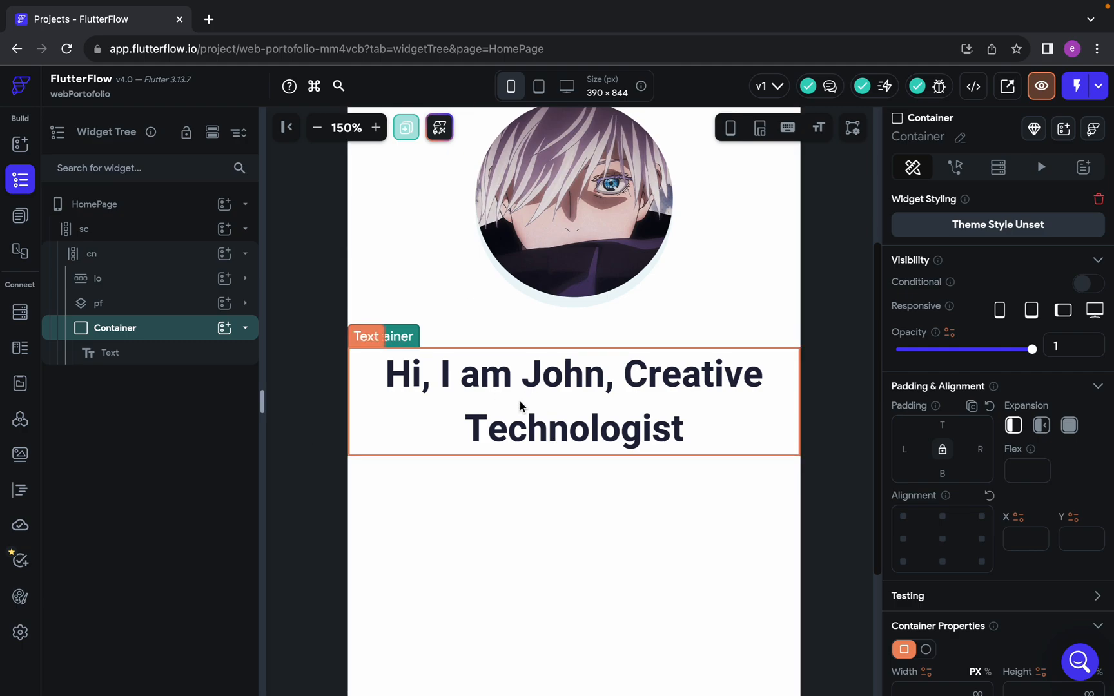
Check the heading's width in Figma and set the new Container's maximum width to 312 px
key("ctrl+Left")
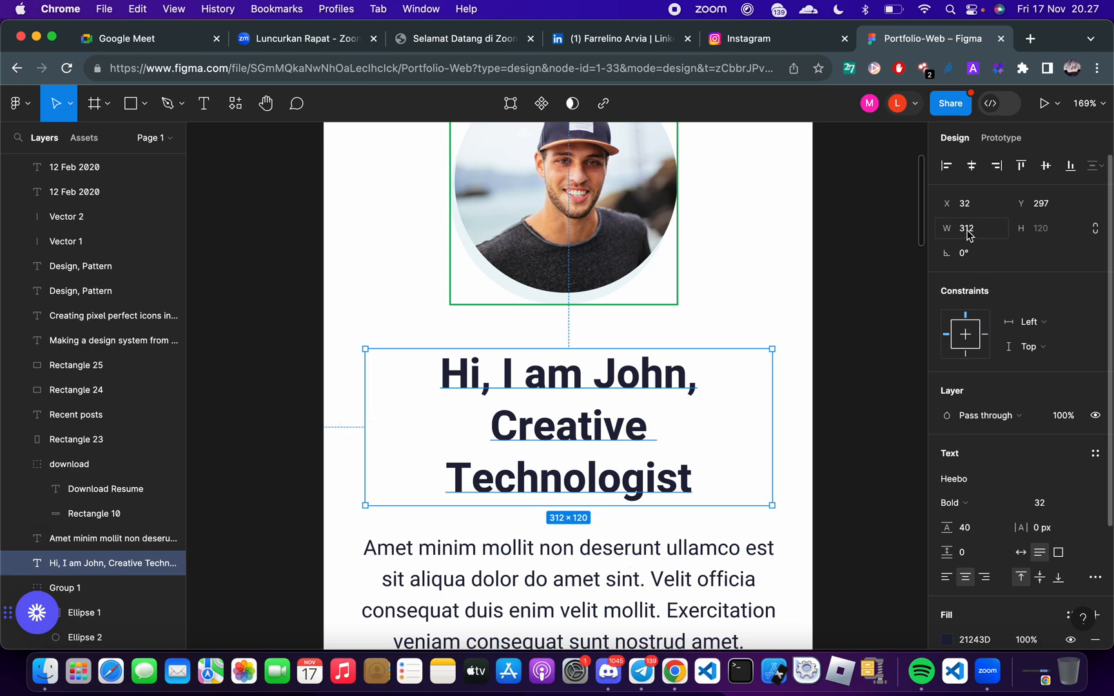
key("ctrl+Right")
scroll(945, 500, "down", 3)
left_click(924, 483)
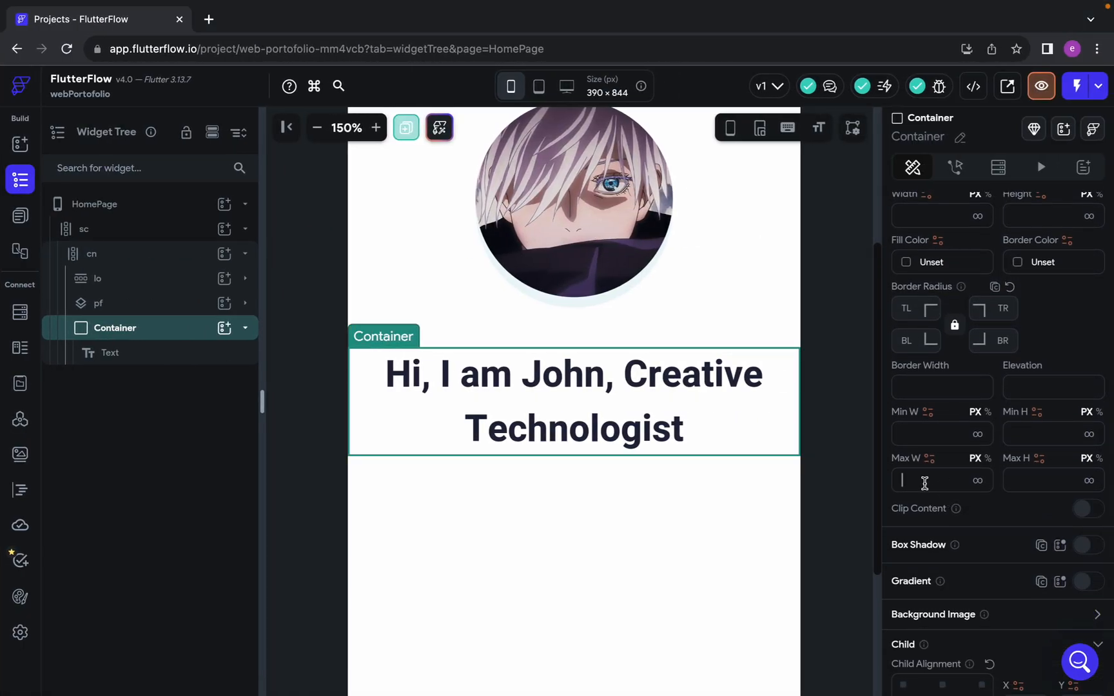
type("312")
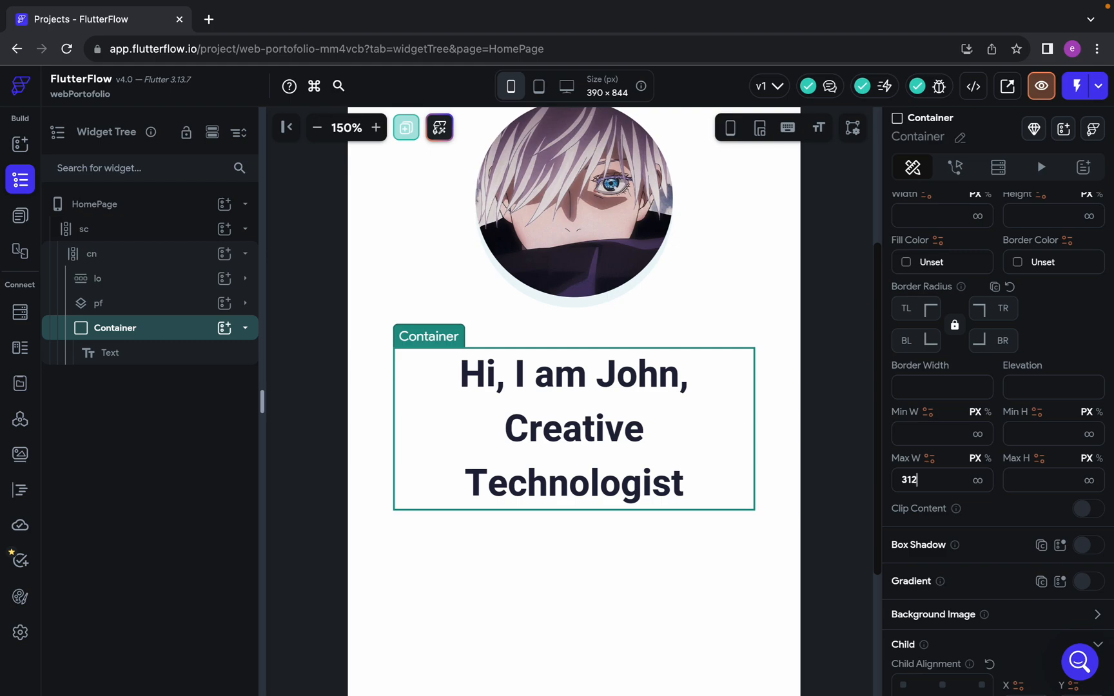
Review the heading Container's width, height and maximum size settings against the heading's dimensions in Figma
scroll(1051, 448, "up", 1)
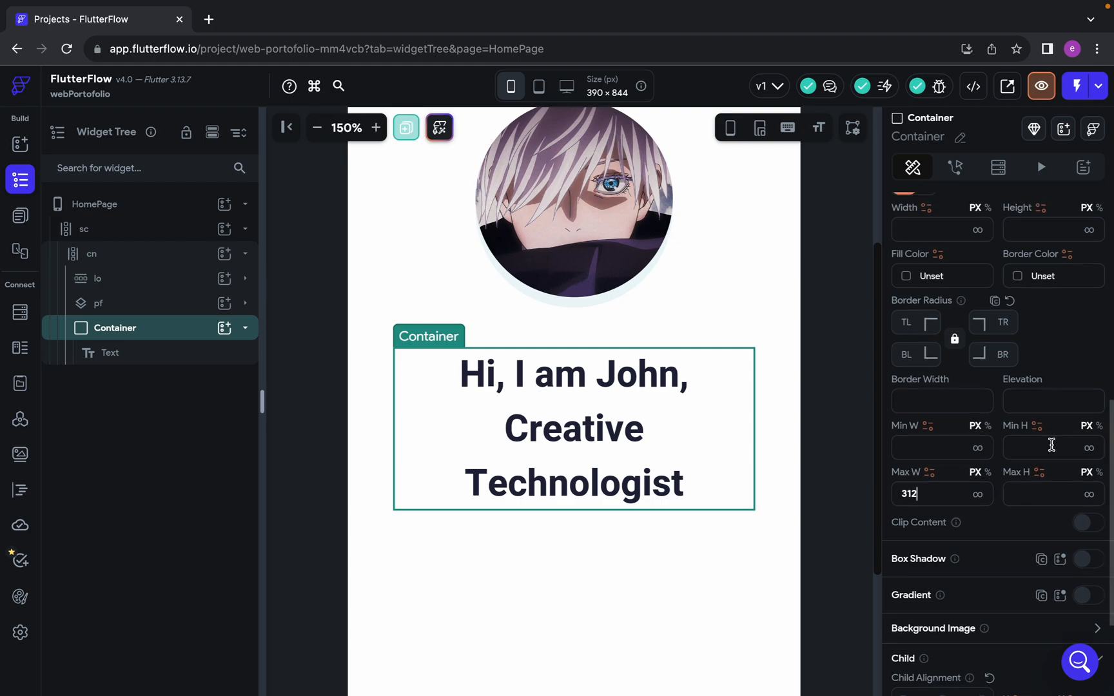
scroll(1036, 521, "up", 5)
left_click(1024, 502)
scroll(938, 505, "down", 1)
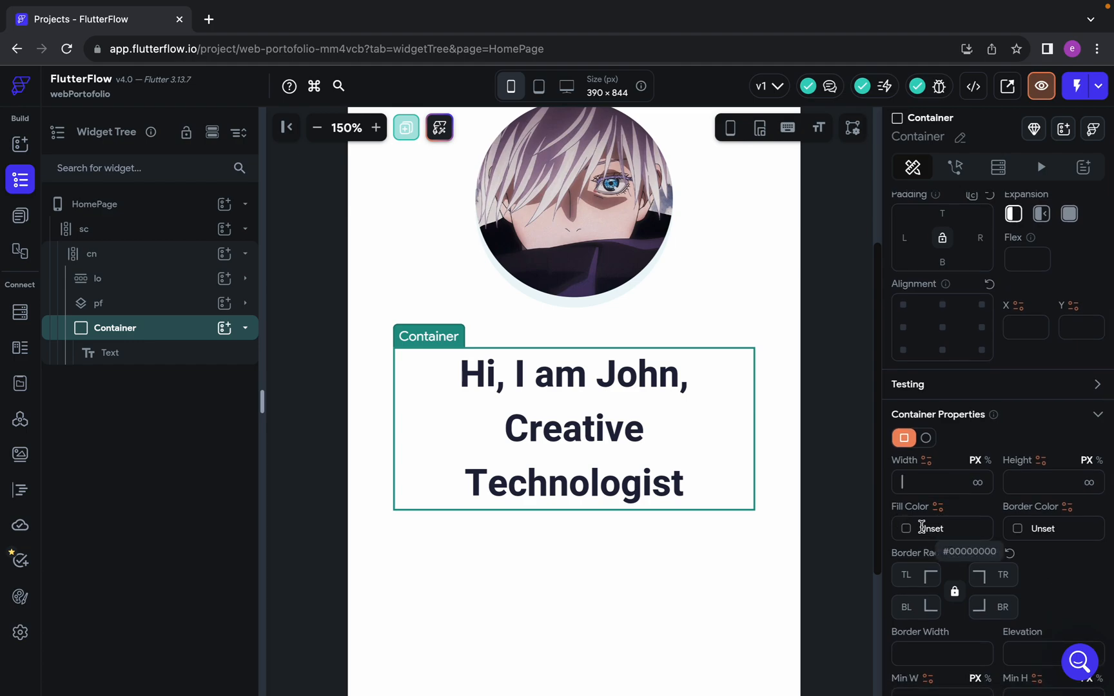
scroll(922, 527, "down", 3)
scroll(922, 527, "down", 10)
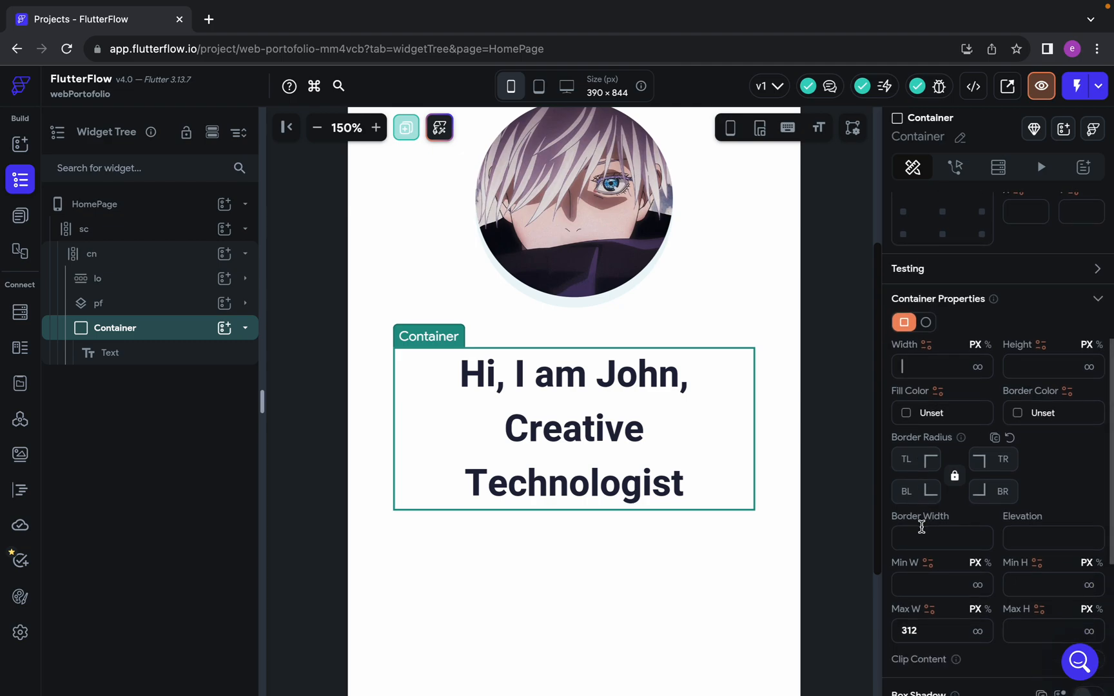
scroll(922, 528, "down", 4)
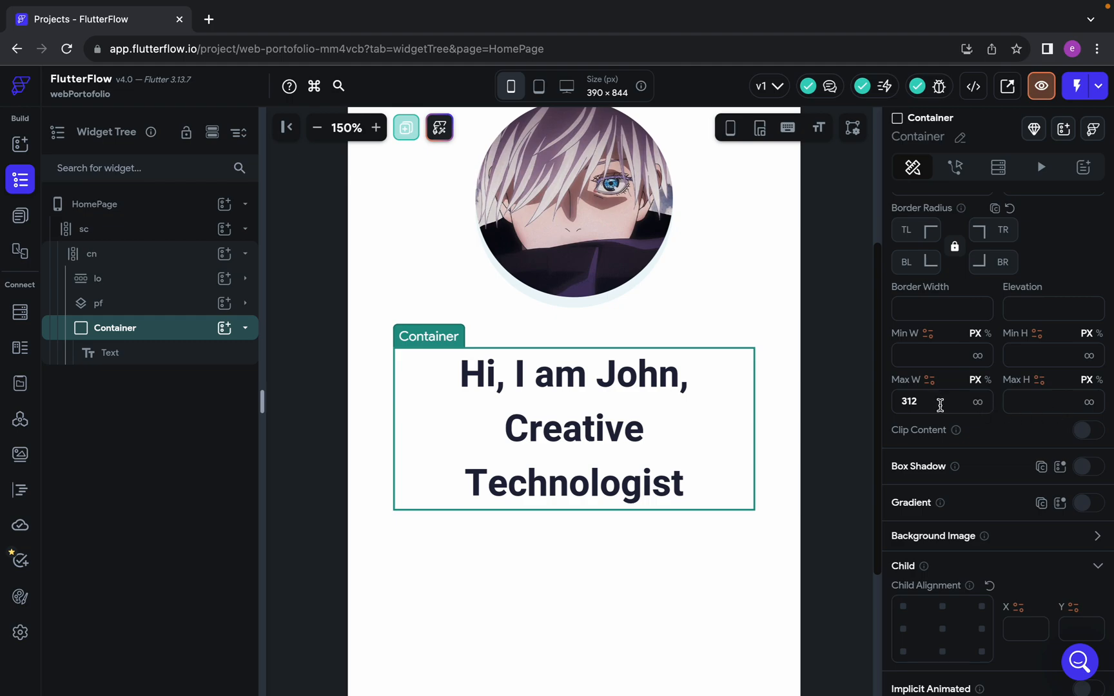
left_click_drag(940, 405, 895, 408)
left_click(1056, 401)
scroll(621, 552, "down", 1)
key("ctrl+Left")
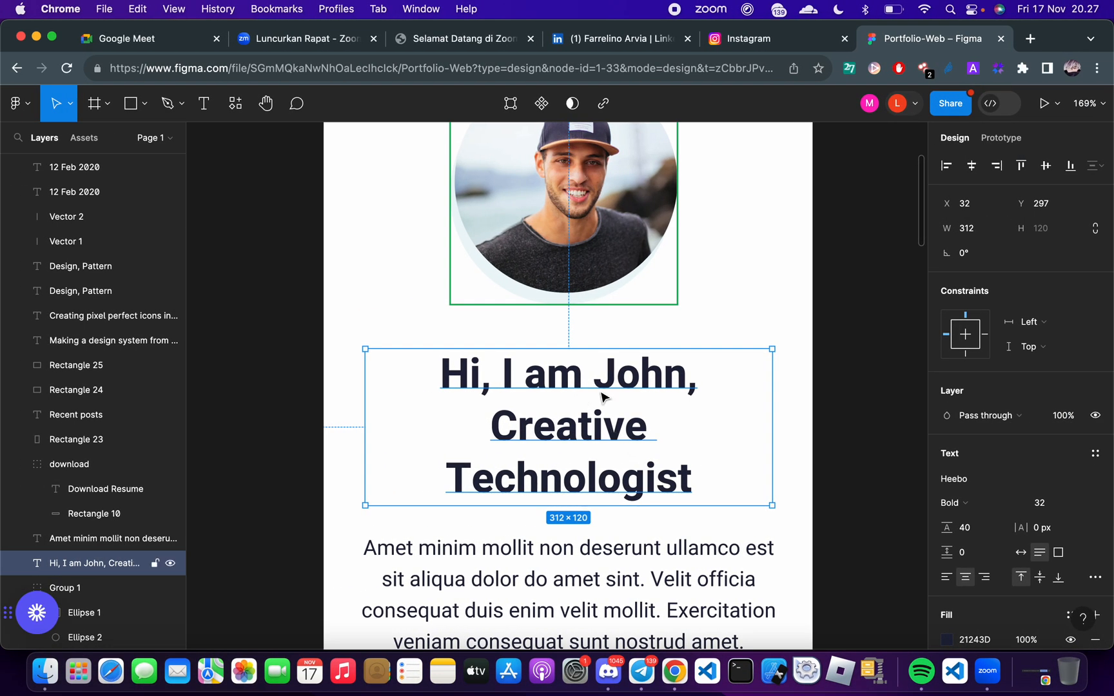
key("ctrl+Right")
scroll(684, 390, "down", 2)
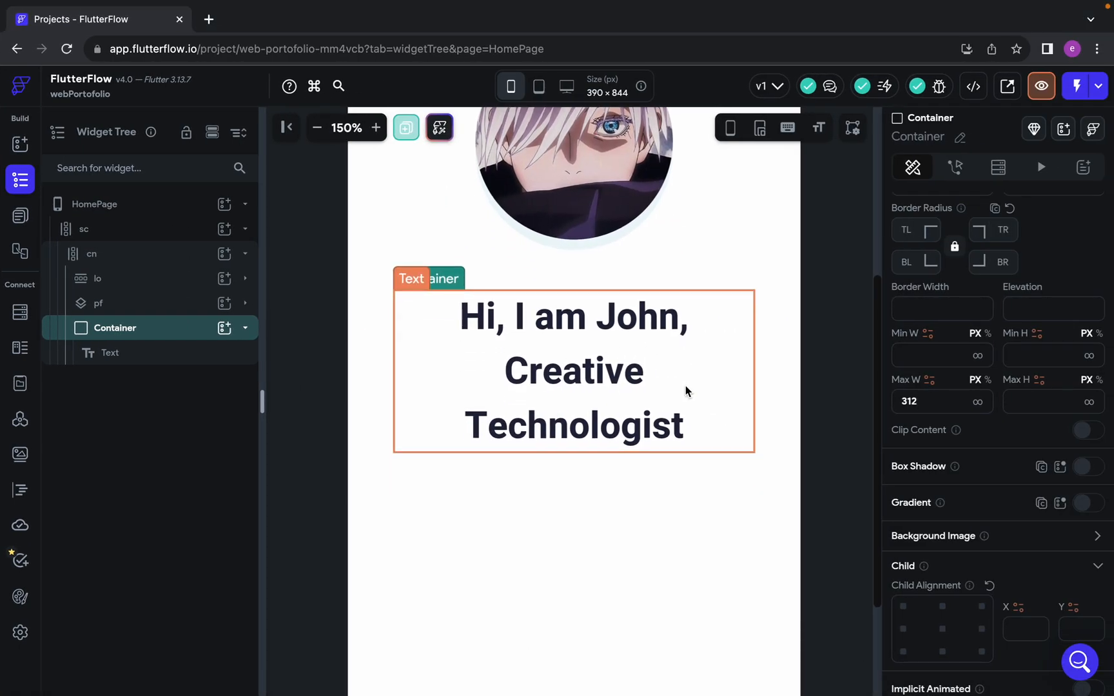
key("ctrl+Right")
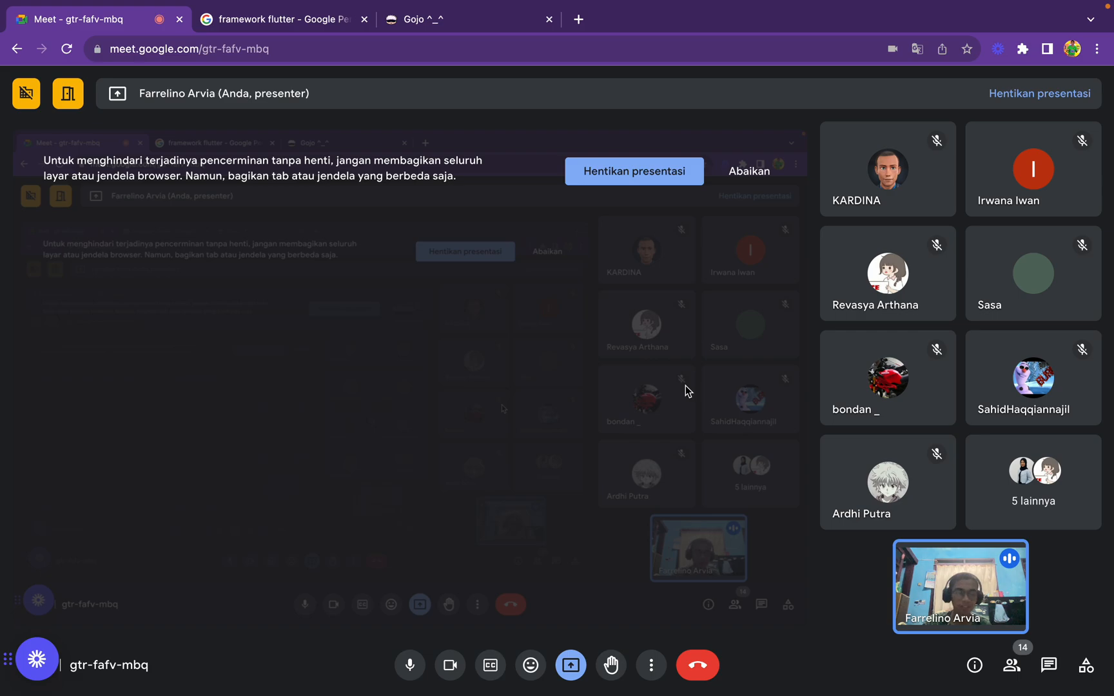
key("ctrl+Left")
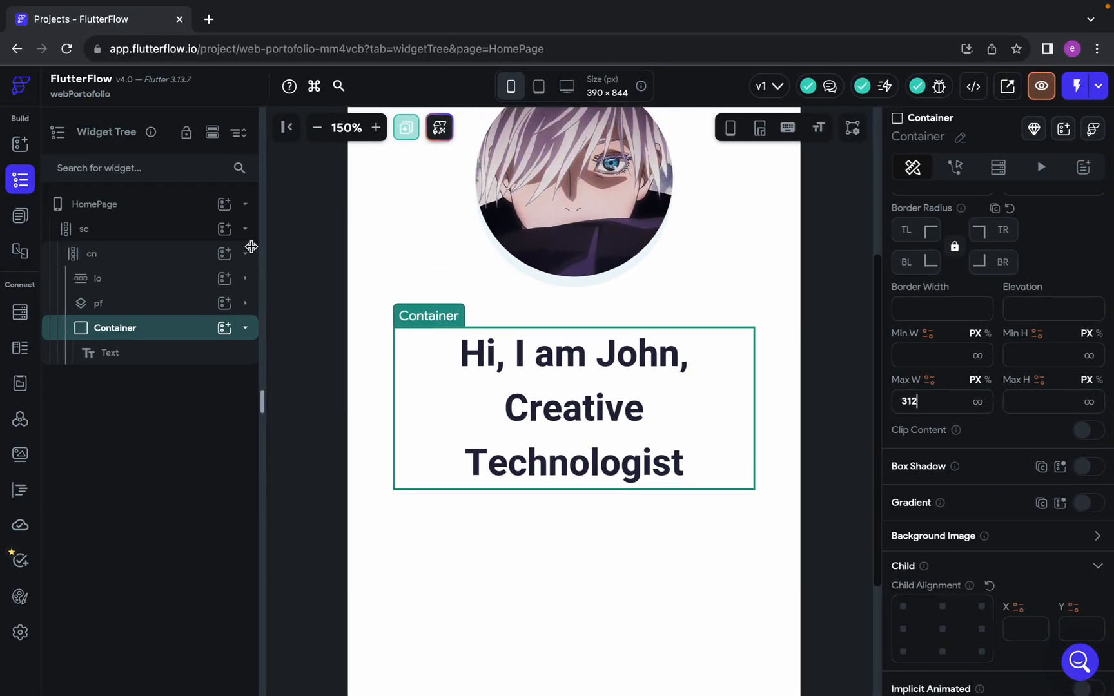
Set the canvas zoom to 110% and view the HomePage layout with the Container deselected
left_click(321, 132)
left_click(321, 133)
left_click(321, 132)
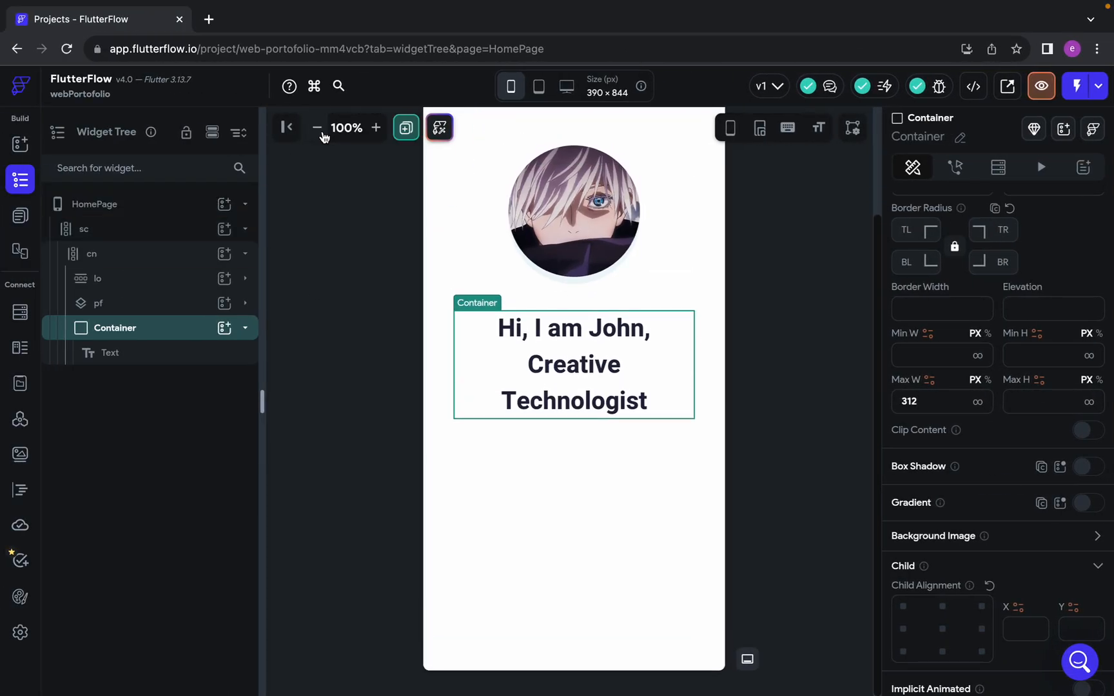
left_click(376, 128)
scroll(403, 461, "up", 3)
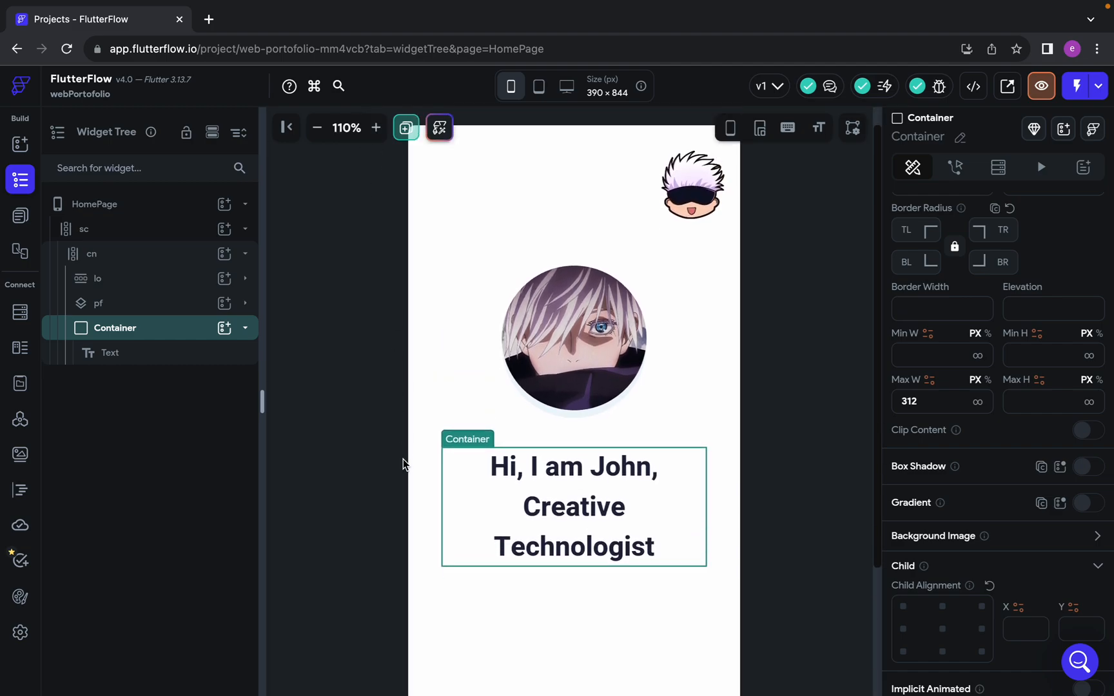
left_click(570, 631)
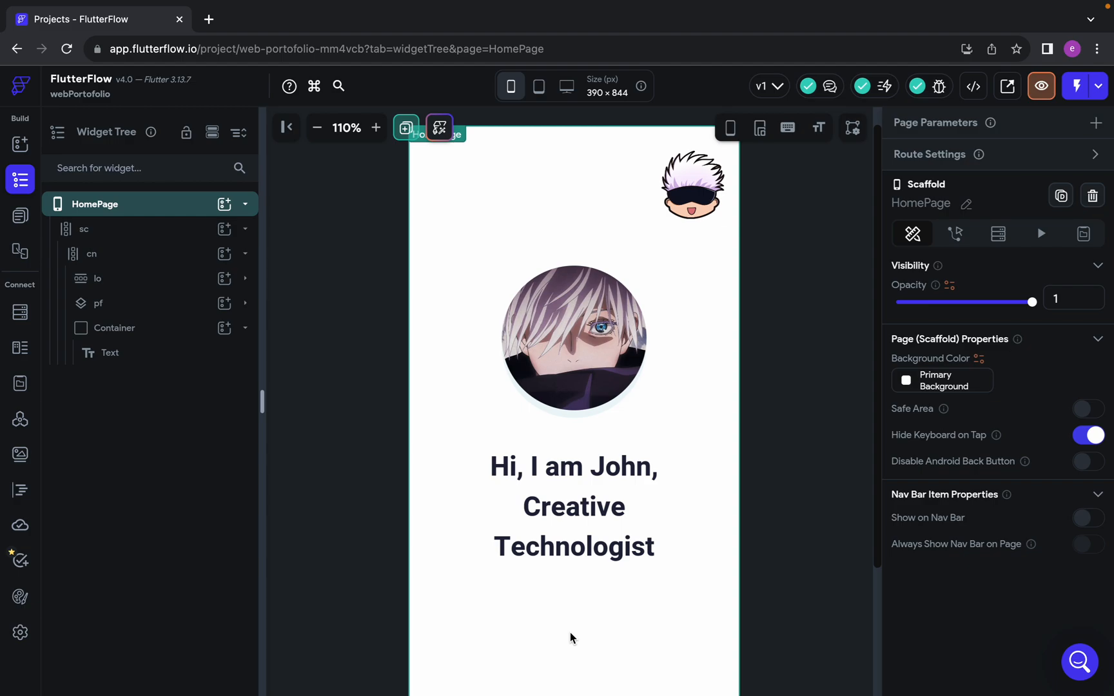
key("ctrl+Right")
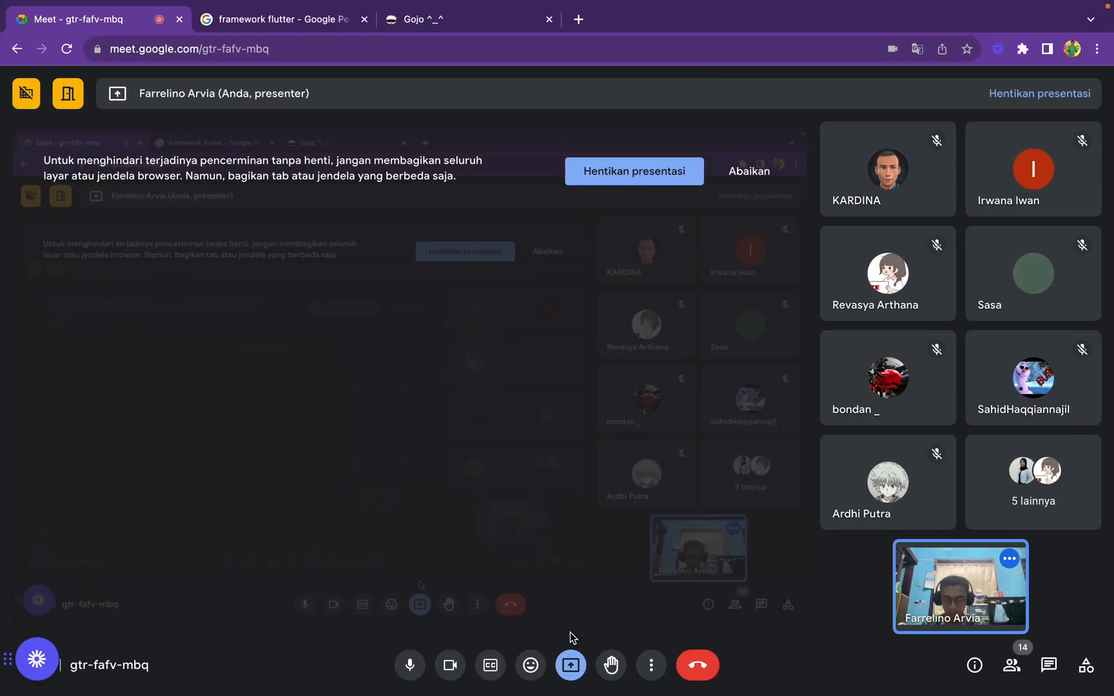
key("ctrl+Left")
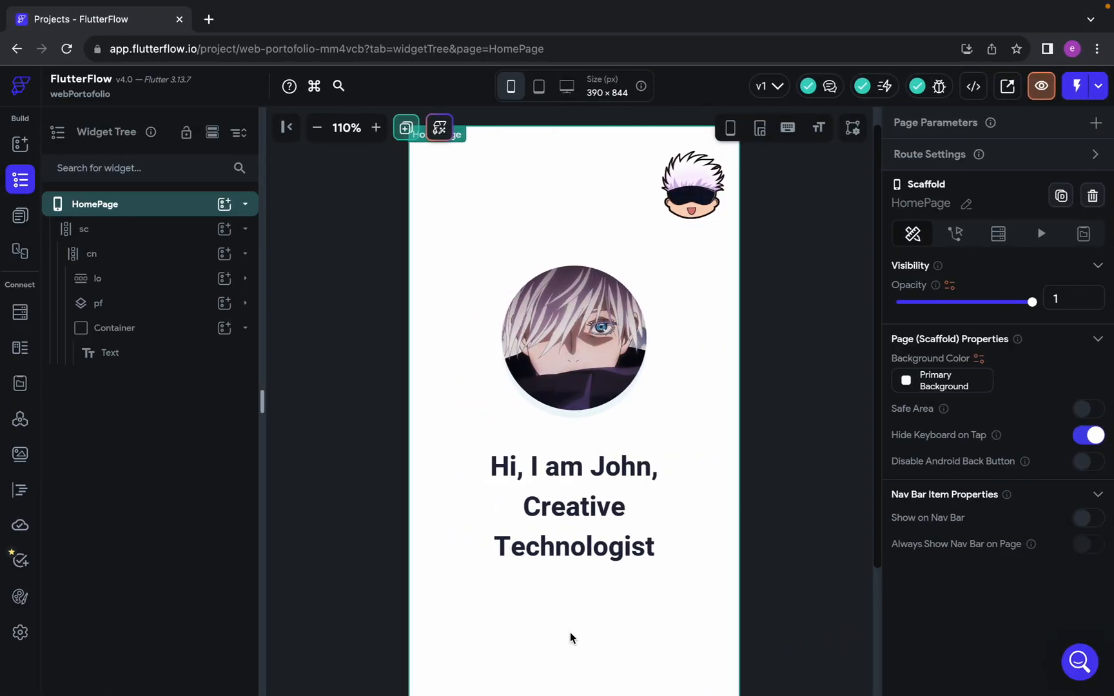
key("ctrl+Right")
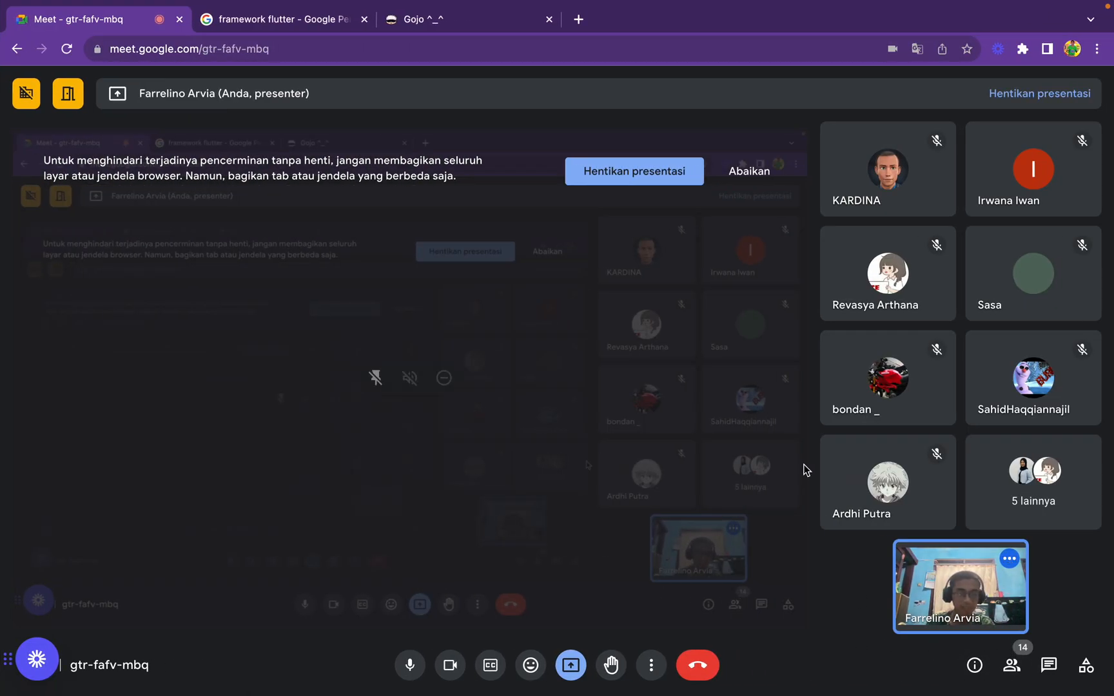
key("ctrl+Left")
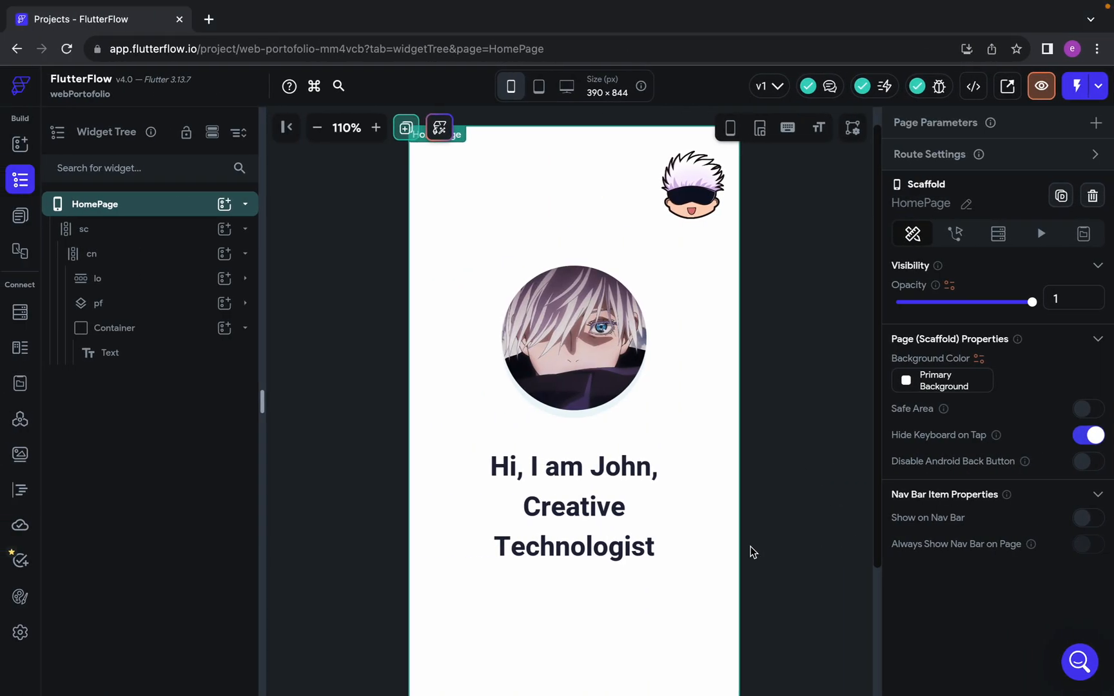
Switch to Figma, examine the paragraph and its placement below the heading, and return to the FlutterFlow project
key("ctrl+Left")
scroll(764, 539, "down", 10)
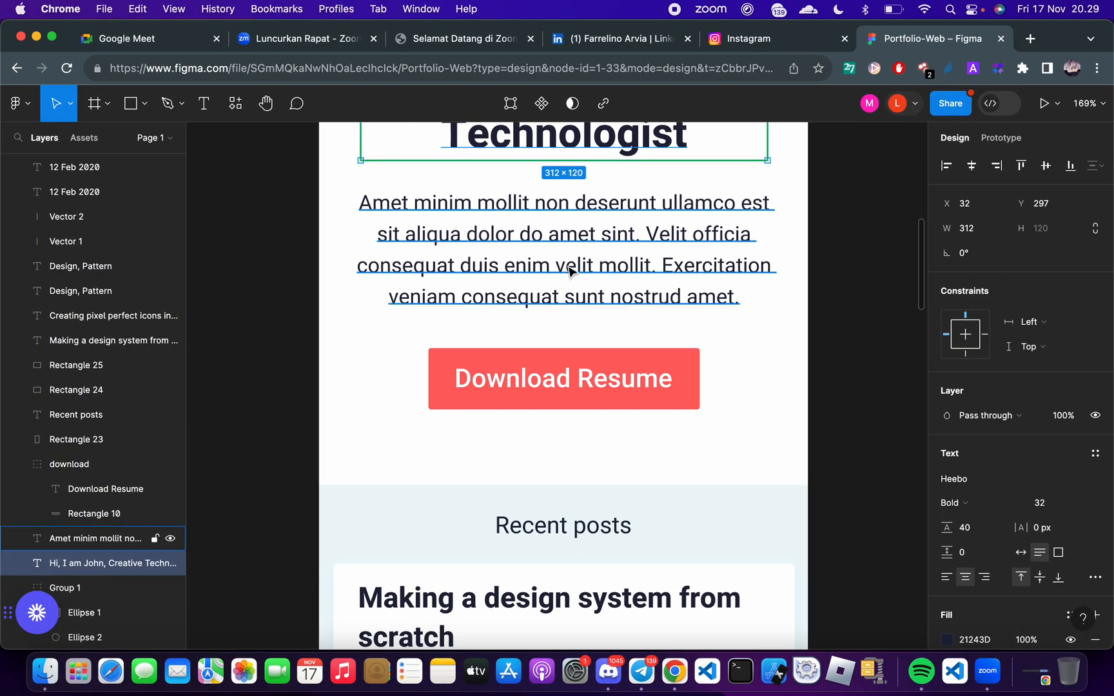
scroll(567, 274, "up", 5)
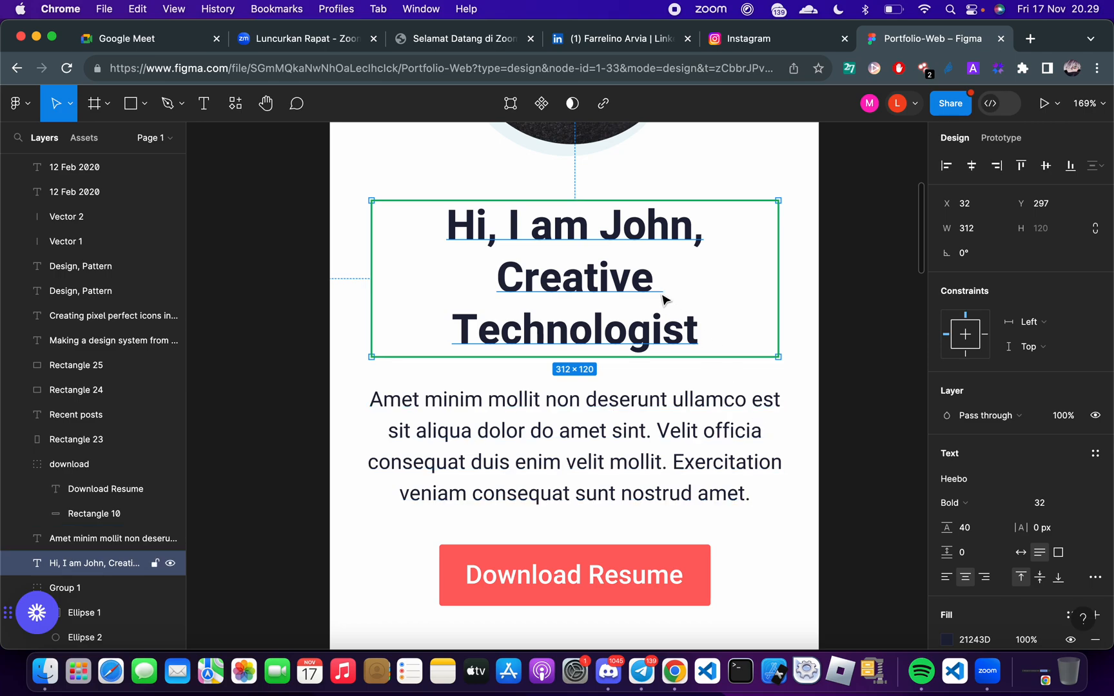
left_click(595, 401)
left_click(591, 318)
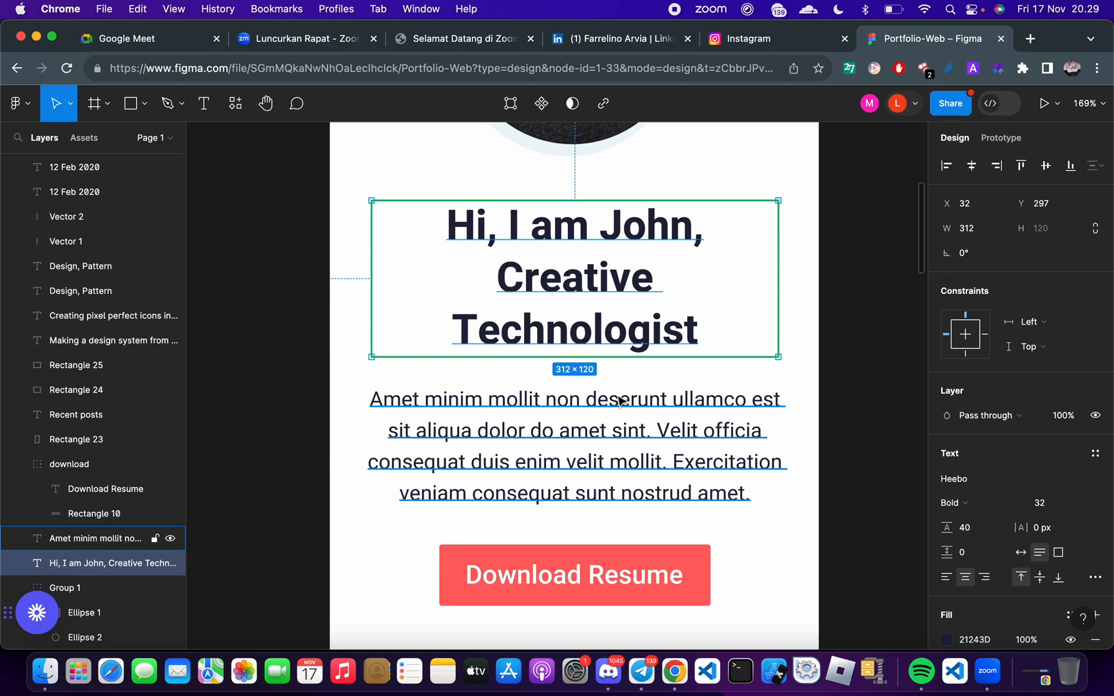
key("alt")
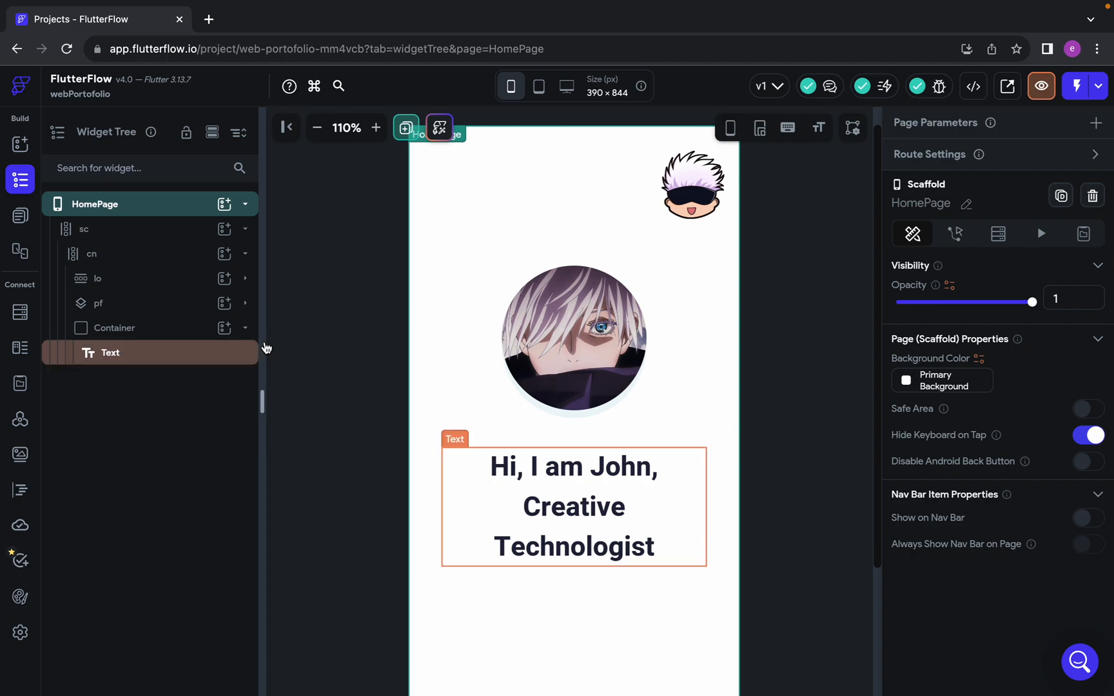
Collapse the heading's Container in the widget tree and rename it as jh
left_click(245, 329)
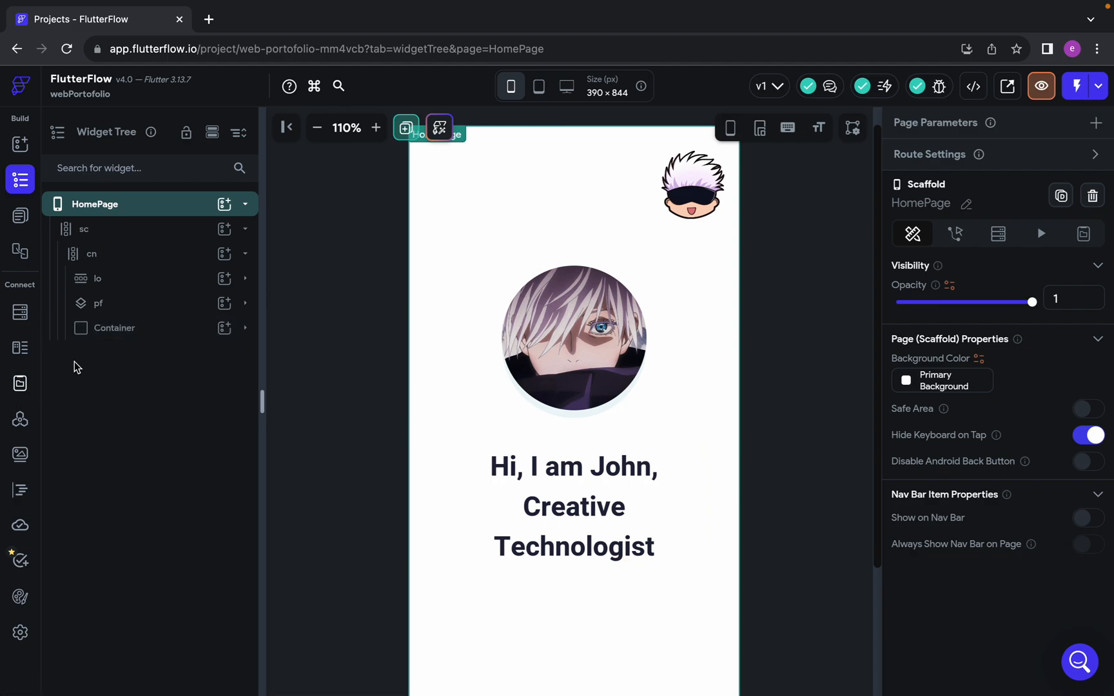
double_click(122, 330)
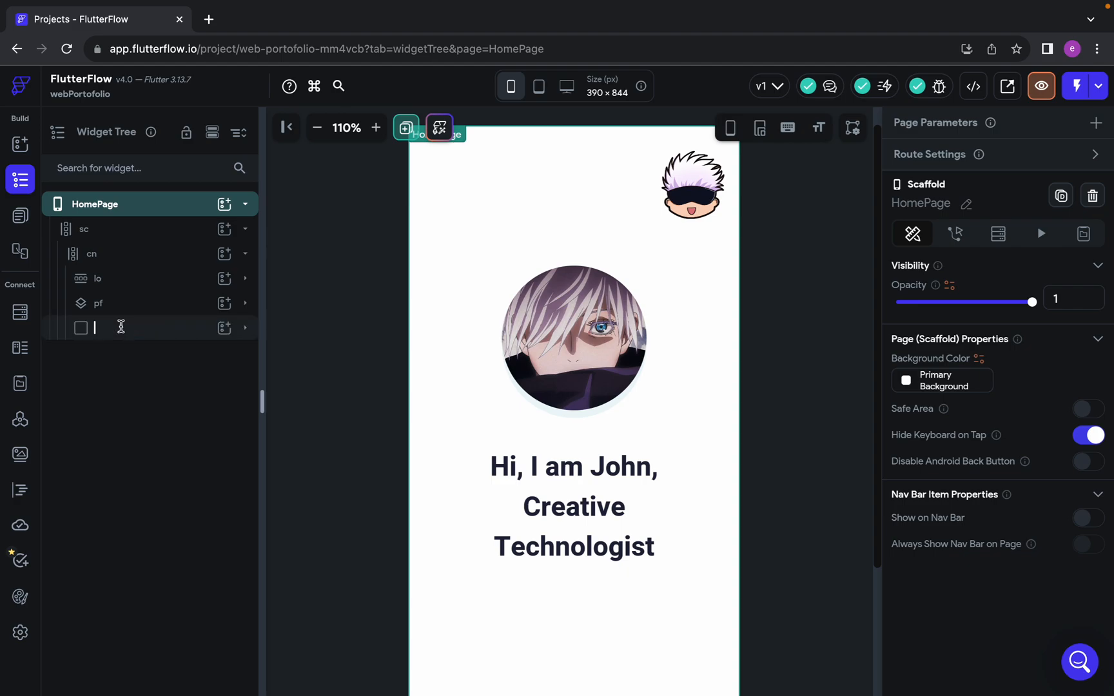
type("jh")
key("Return")
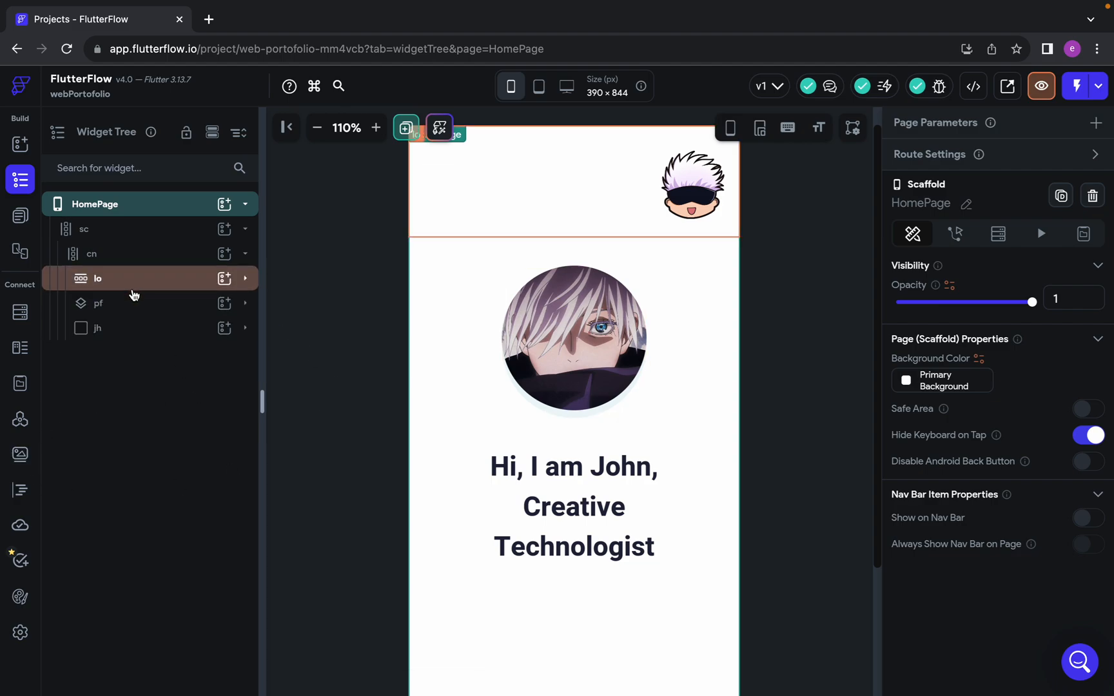
Set the jh Container's bottom padding to 21 and select the paragraph below the heading in Figma
left_click(105, 332)
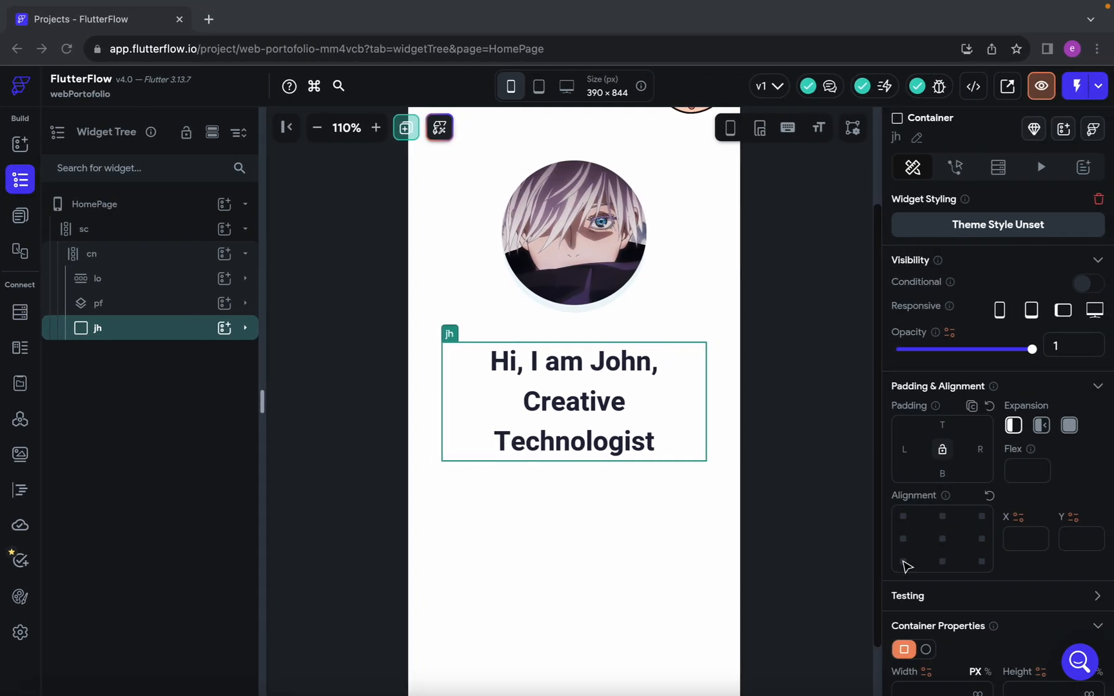
type("21243D")
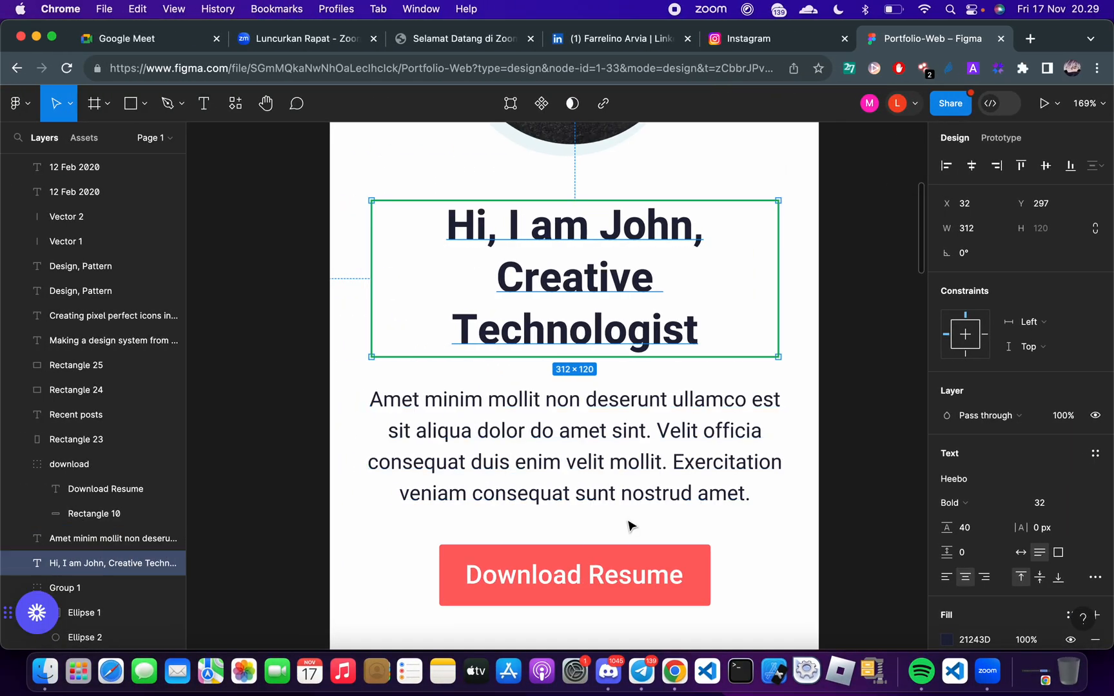
left_click(556, 476)
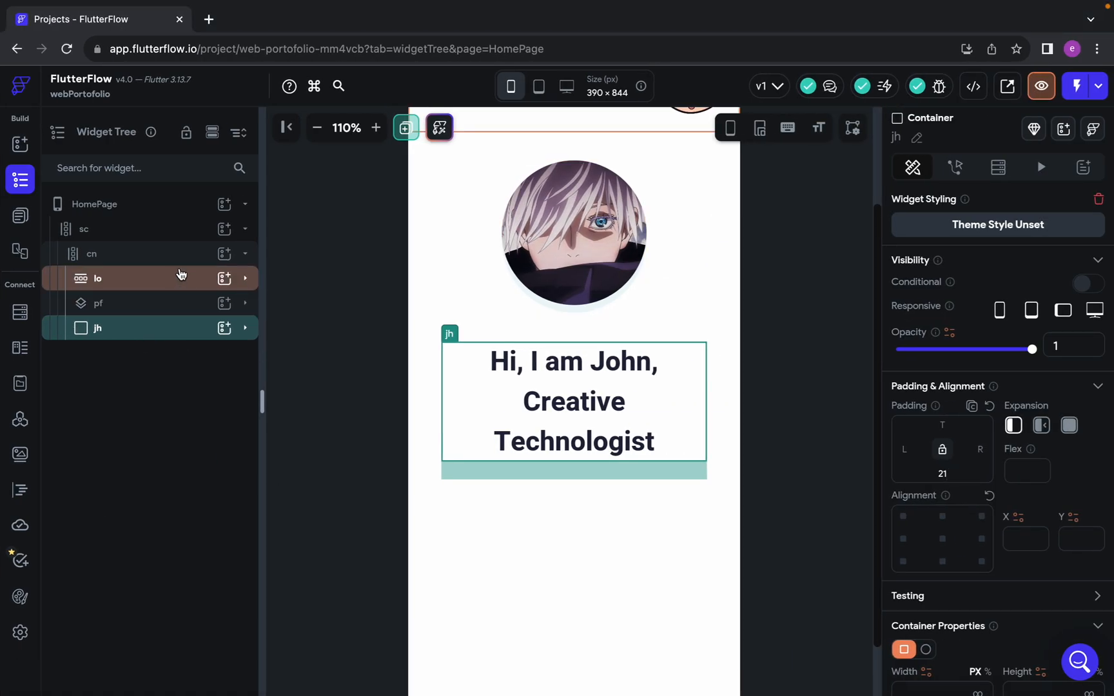
Add a new Container to the cn column below jh and clear its fill color
left_click(222, 260)
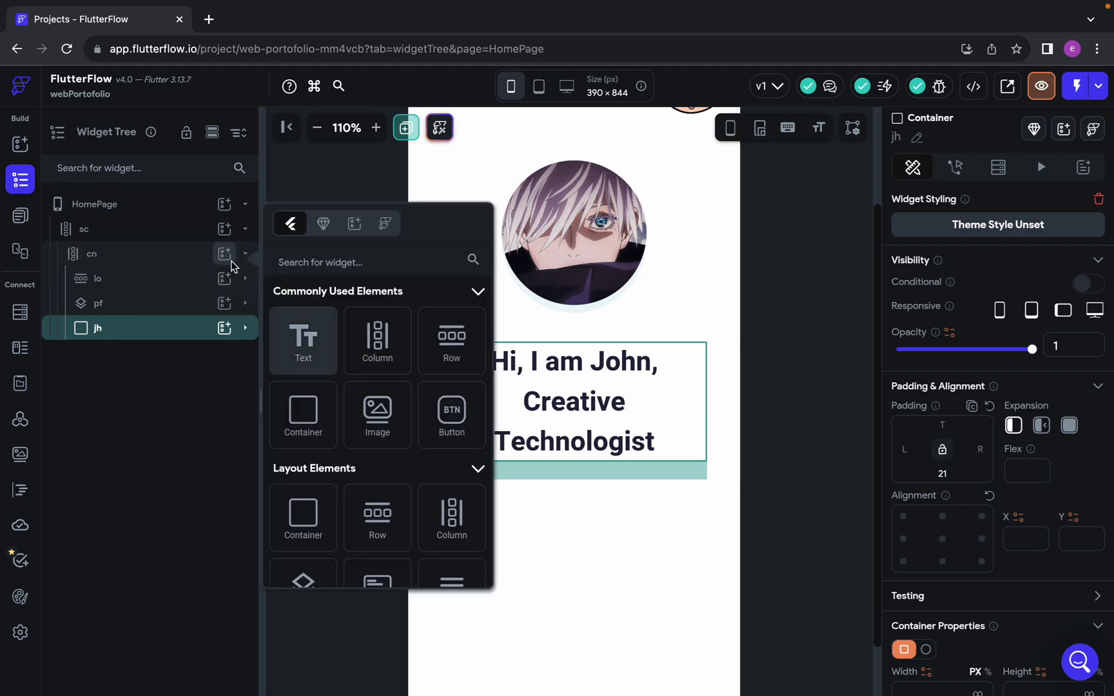
left_click(326, 445)
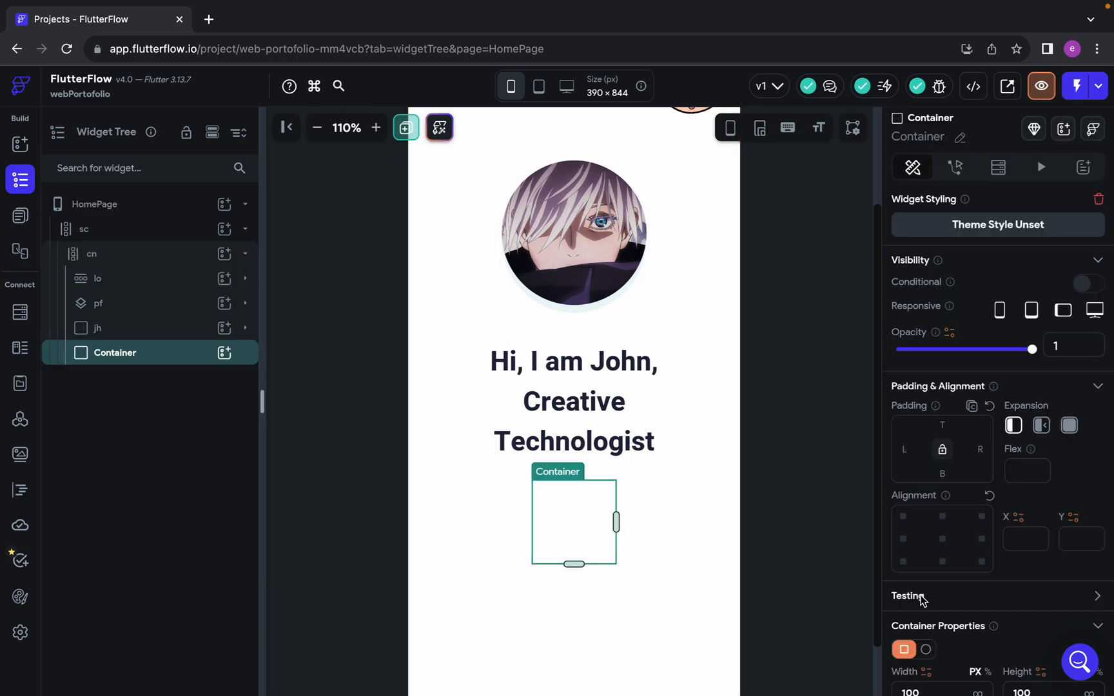
scroll(934, 596, "down", 3)
scroll(934, 596, "down", 2)
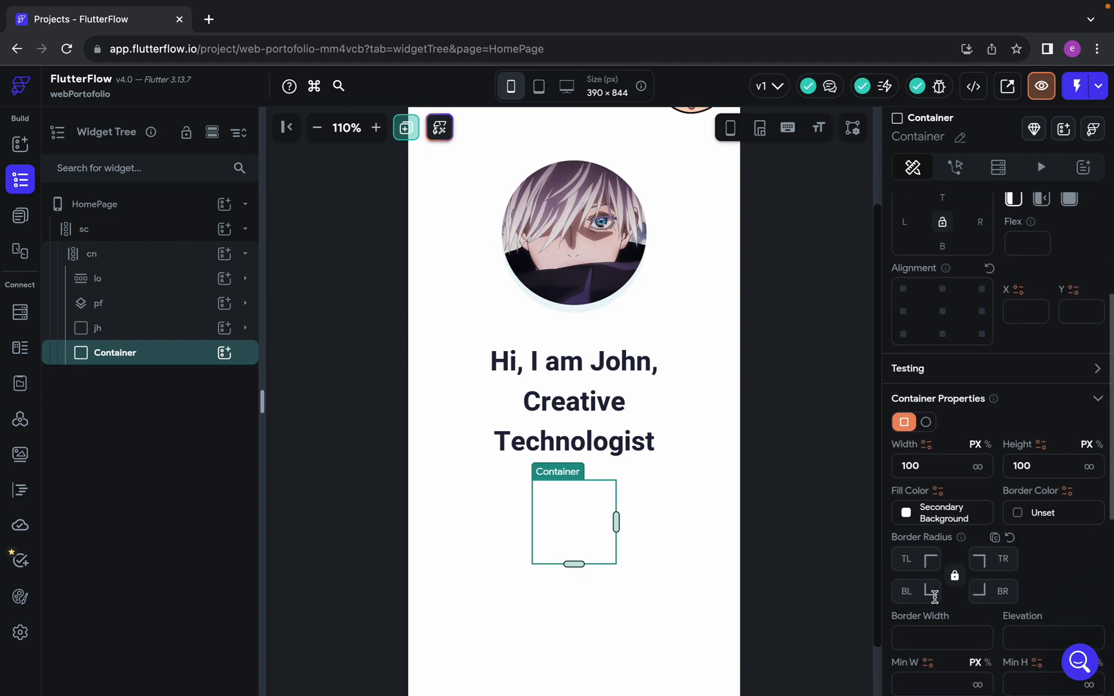
left_click(937, 512)
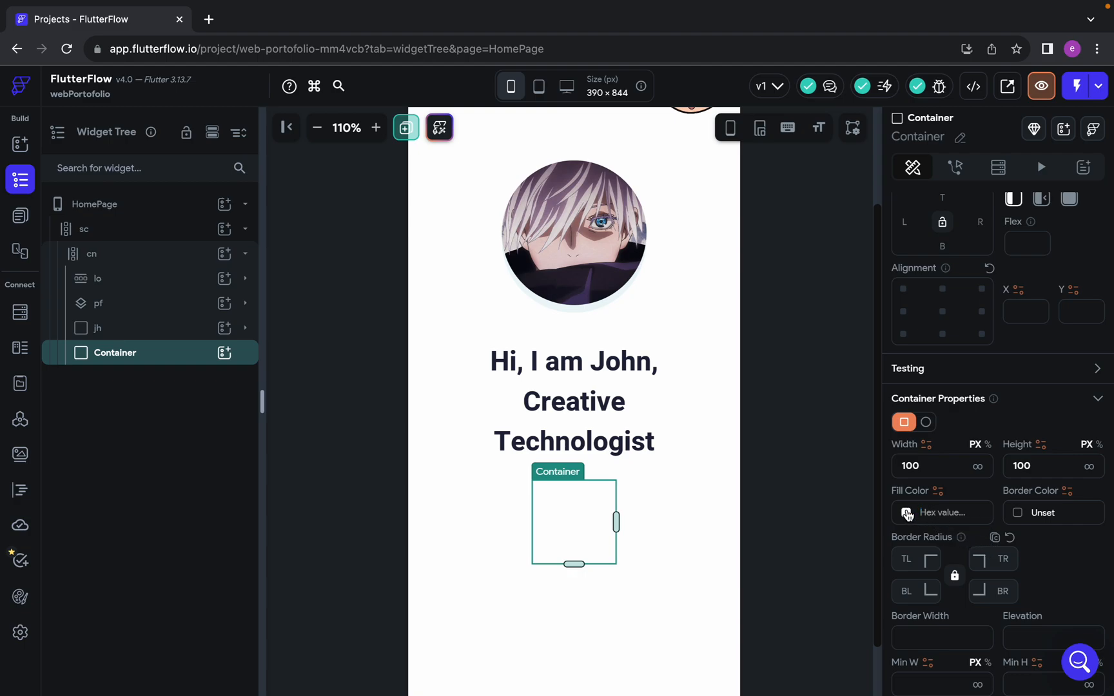
scroll(913, 516, "down", 1)
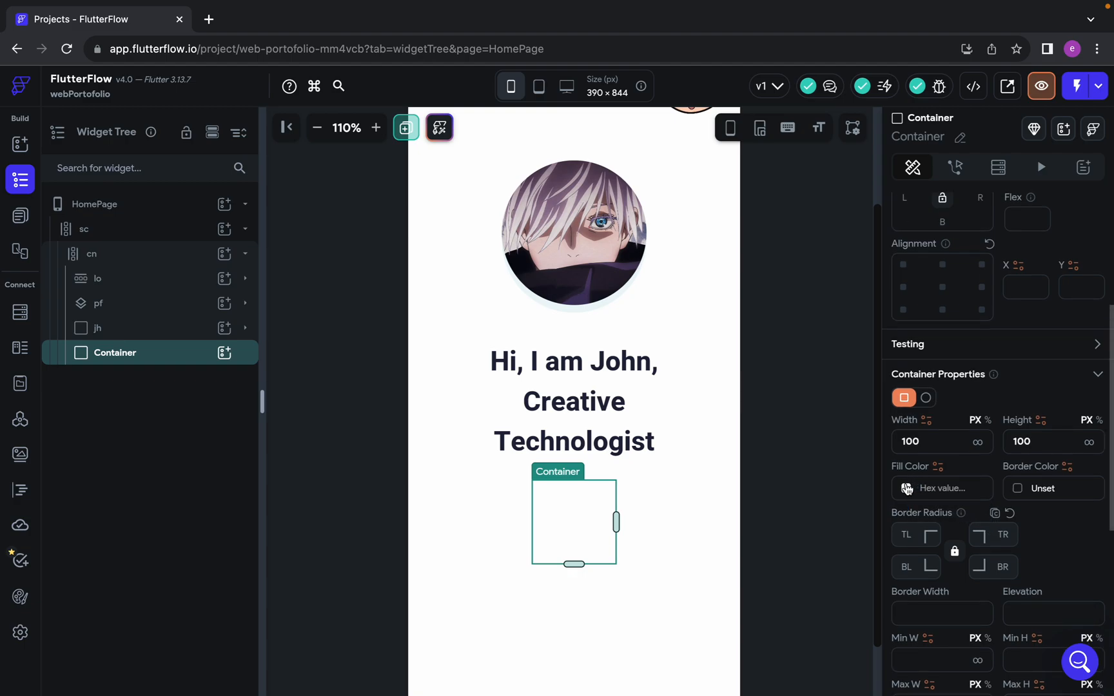
left_click(907, 489)
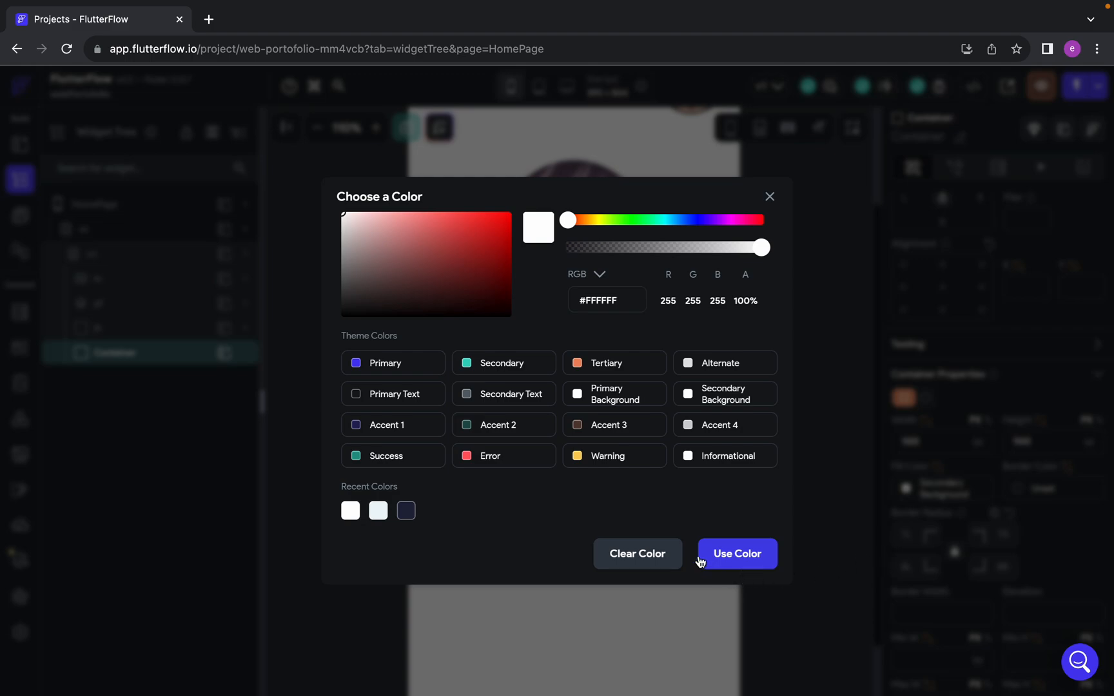
left_click(639, 557)
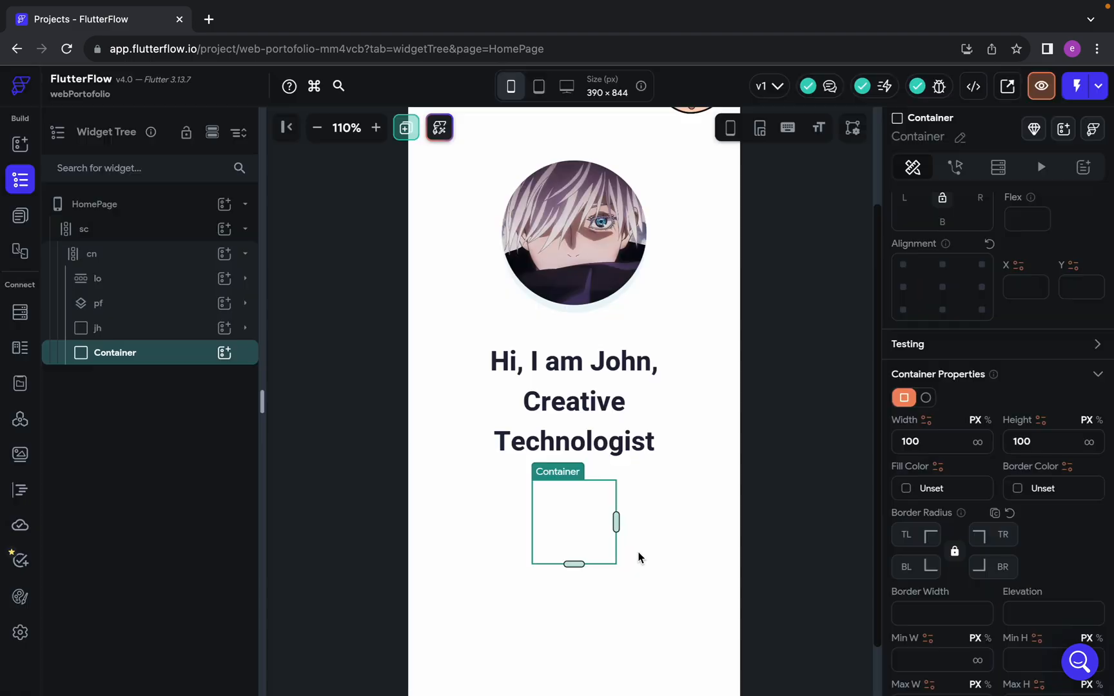
Clear the new Container's width and height, and set its maximum width to 328 px to match the Figma paragraph
double_click(950, 443)
key("BackSpace")
double_click(1050, 441)
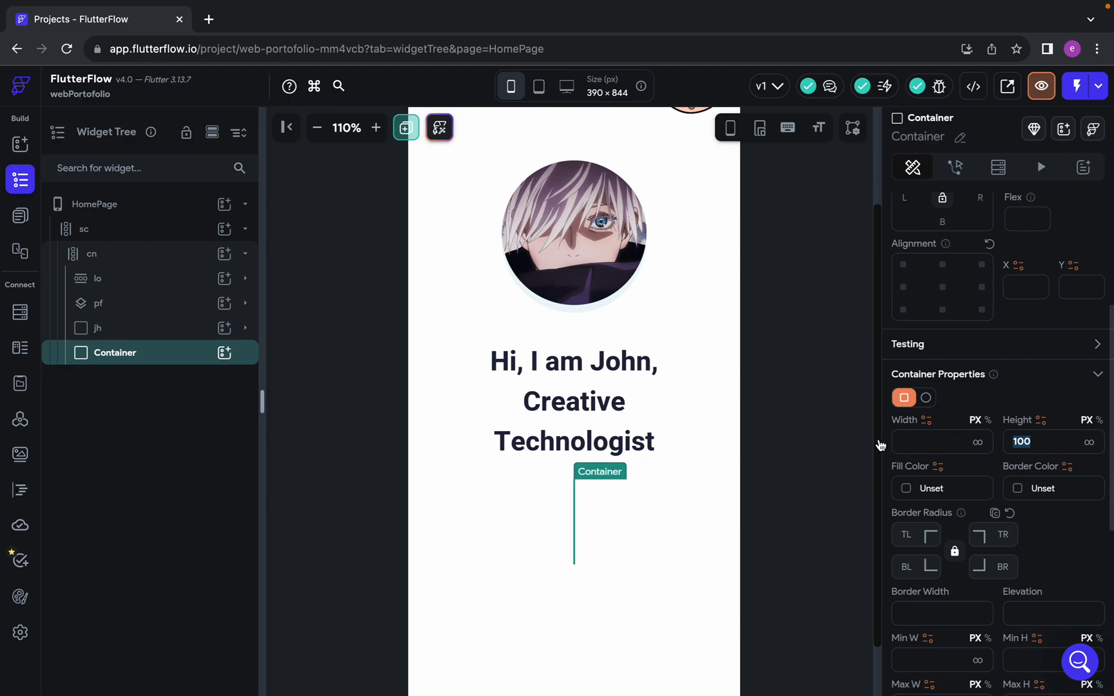
left_click(1034, 445)
key("BackSpace")
key("BackSpace")
key("BackSpace")
scroll(1032, 451, "down", 4)
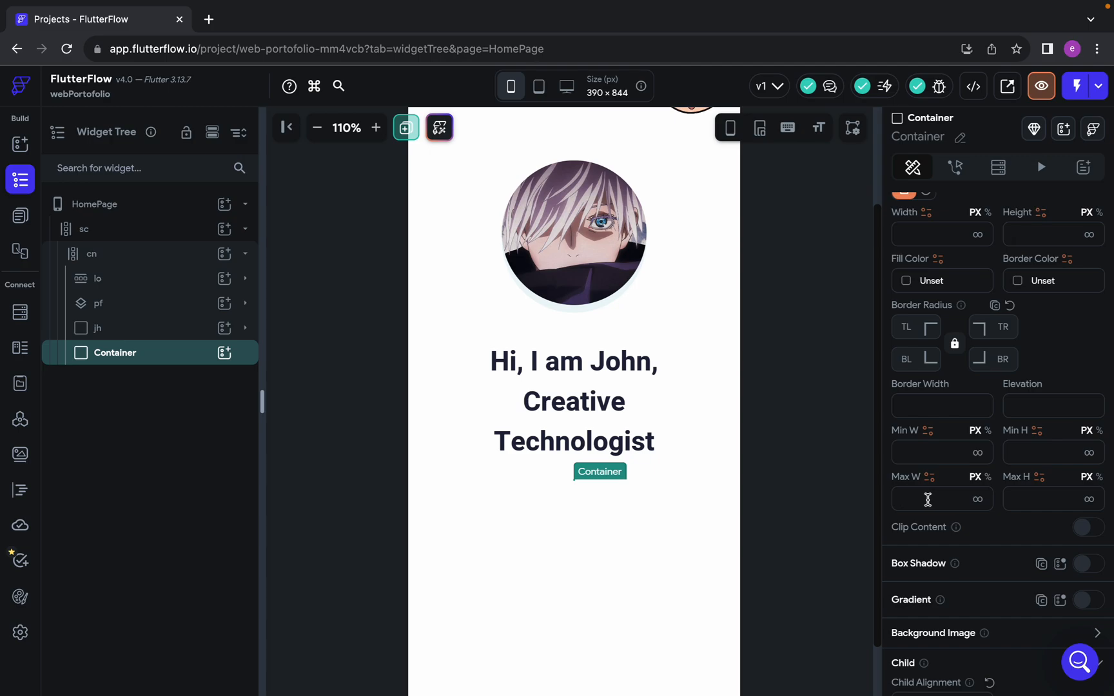
left_click(928, 499)
type("328")
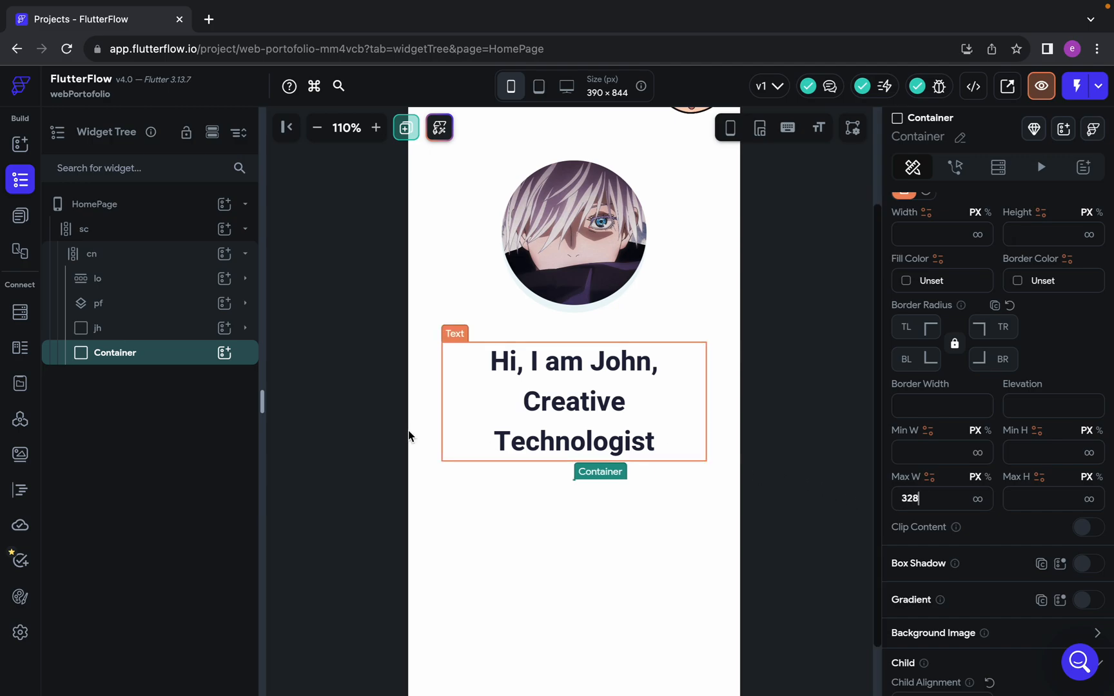
Add a Text widget inside the new Container and replace its content with the "Amet minim mollit" paragraph copied from Figma
left_click(231, 354)
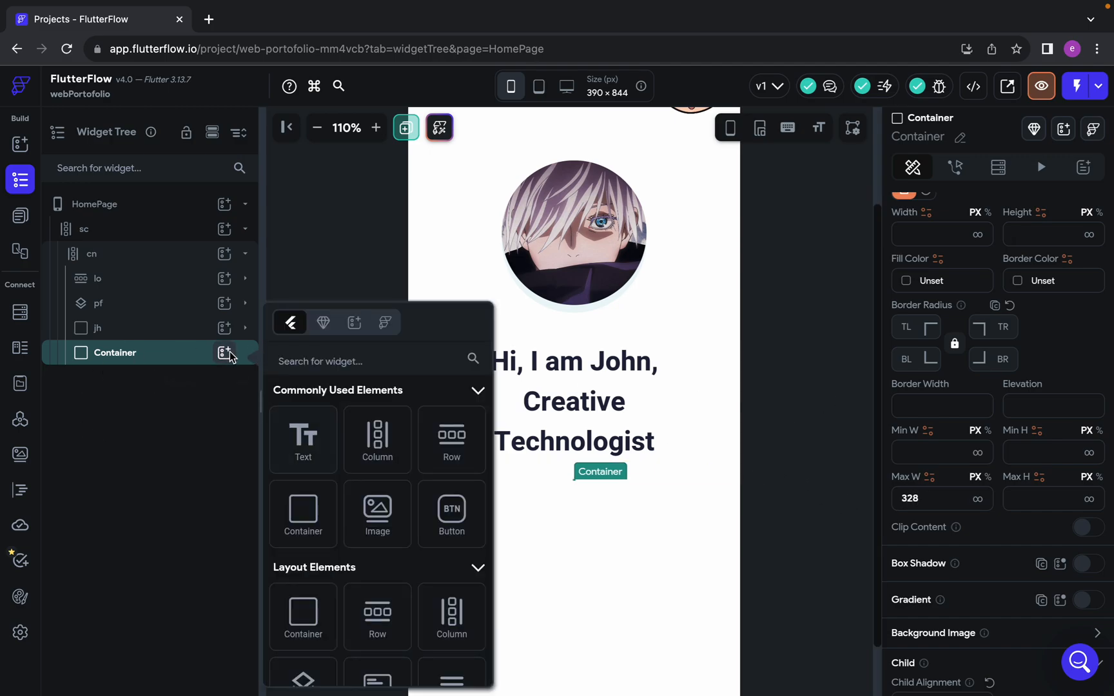
left_click(301, 445)
key("ctrl+Left")
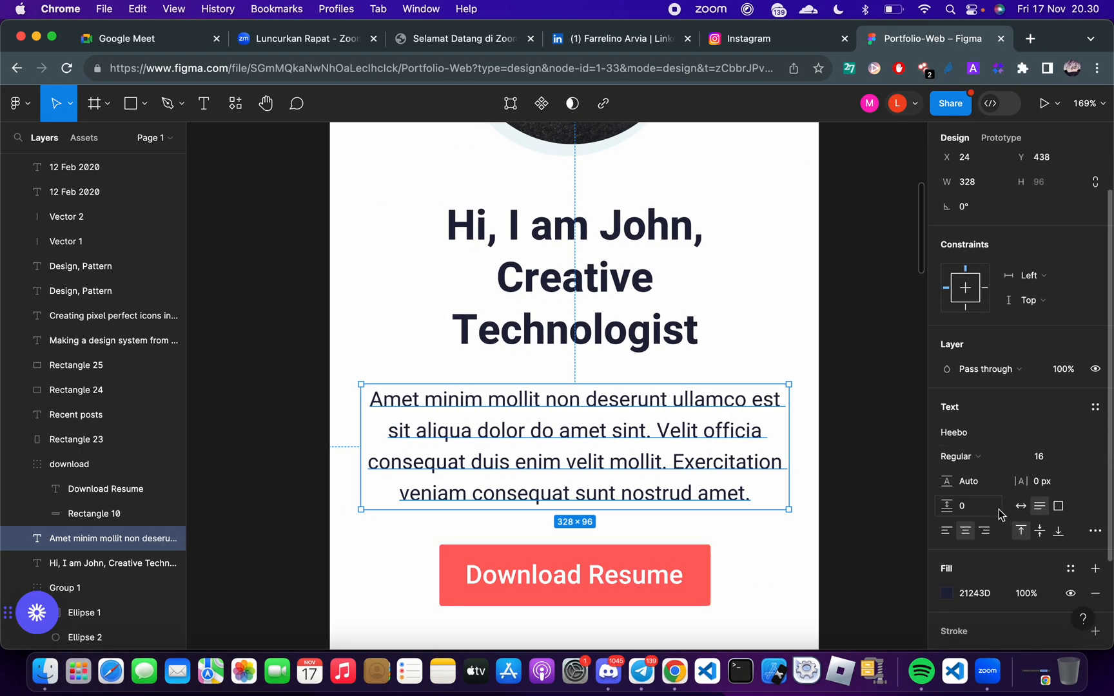
left_click(846, 528)
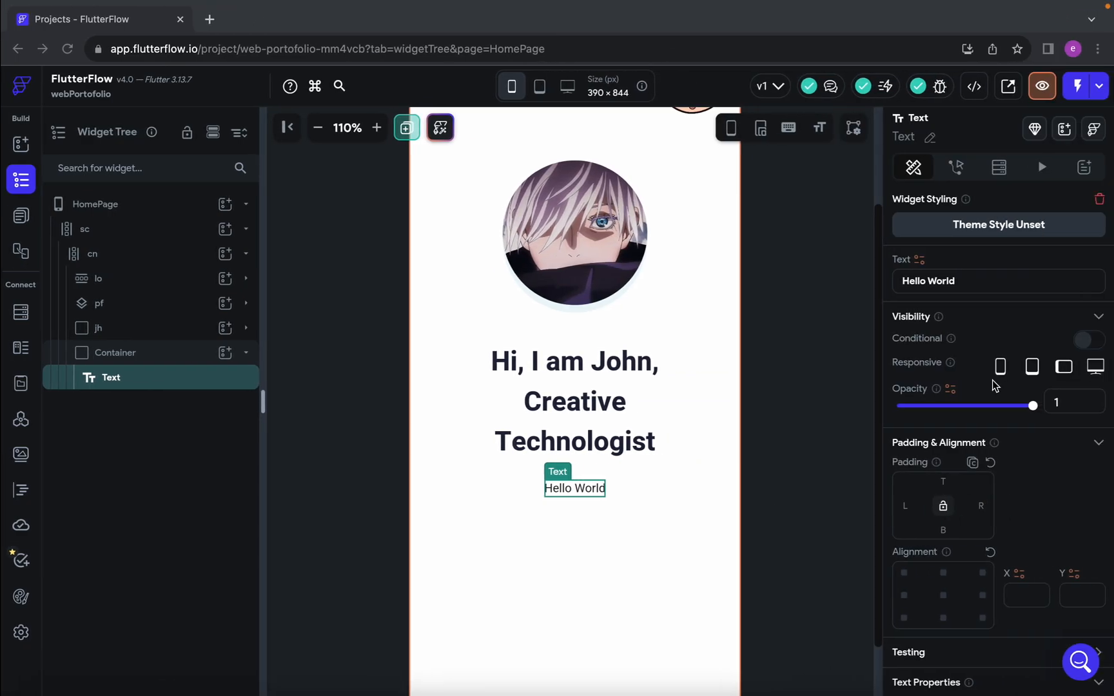
left_click_drag(973, 281, 743, 282)
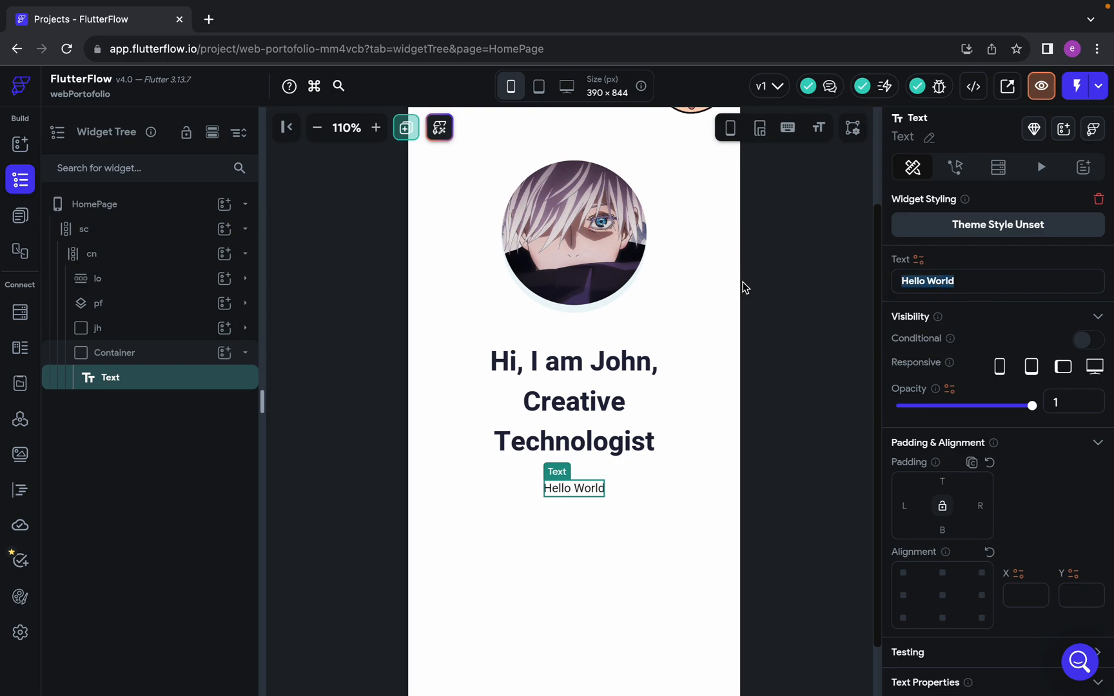
type("Amet minim mollit non deserunt ullamco est sit aliqua dolor do amet sint. Velit officia consequat duis enim velit mollit. Exercitation veniam consequat sunt nostrud amet.")
Center-align the paragraph text with font weight 400 - Normal and set its font size to 16
scroll(933, 439, "down", 8)
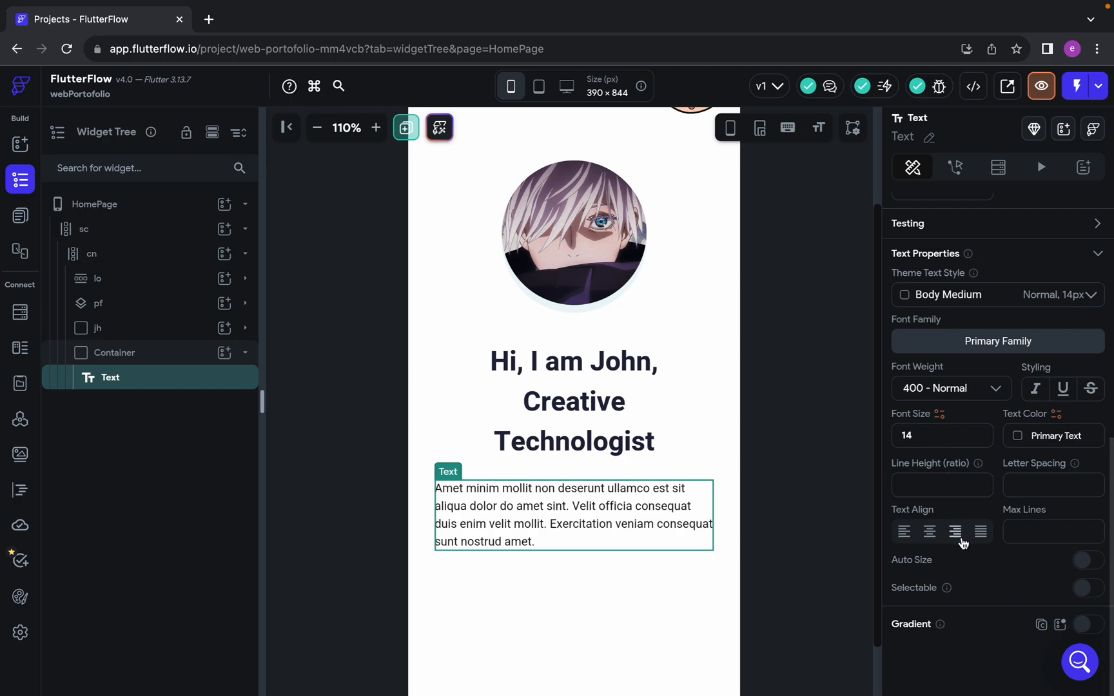
left_click(930, 532)
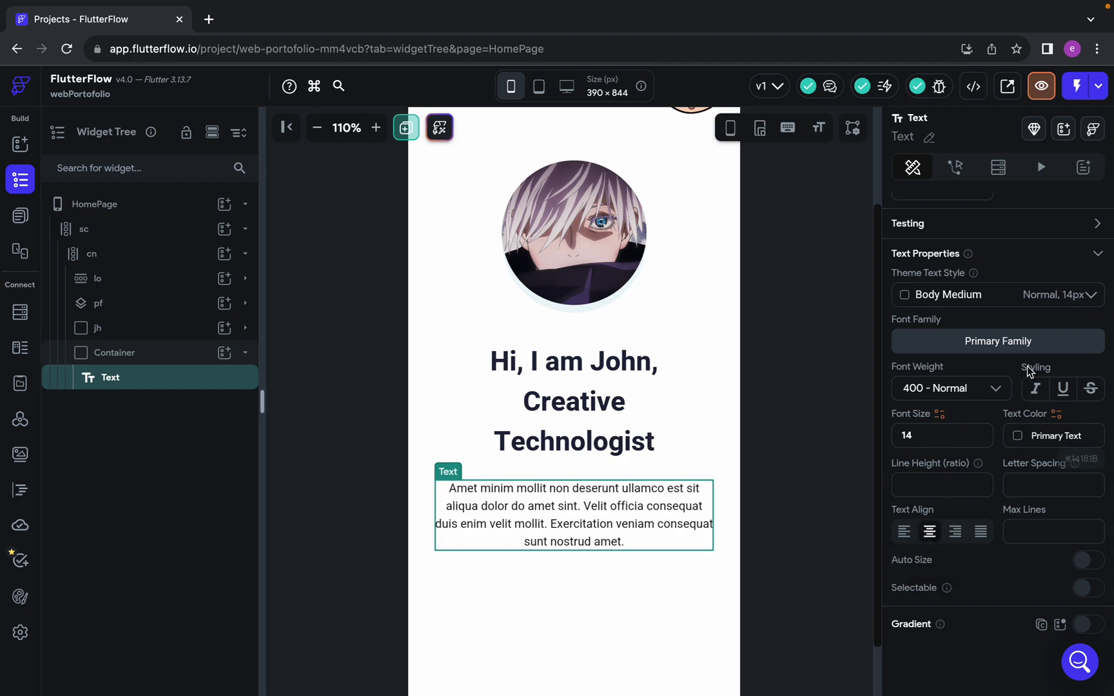
left_click(973, 389)
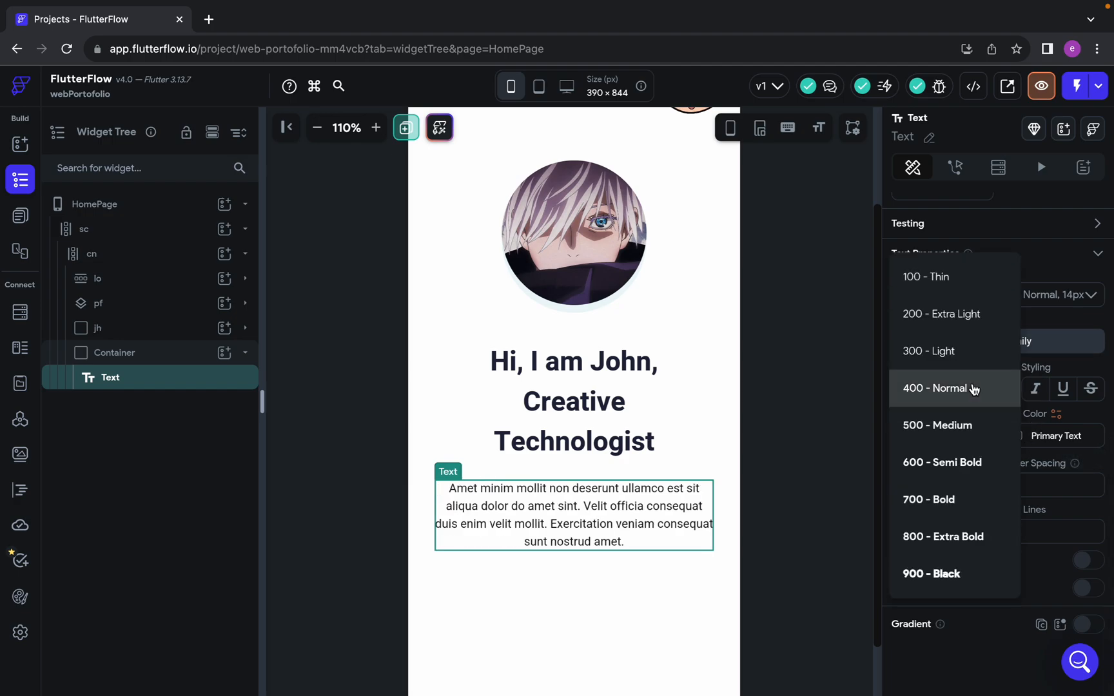
left_click(965, 399)
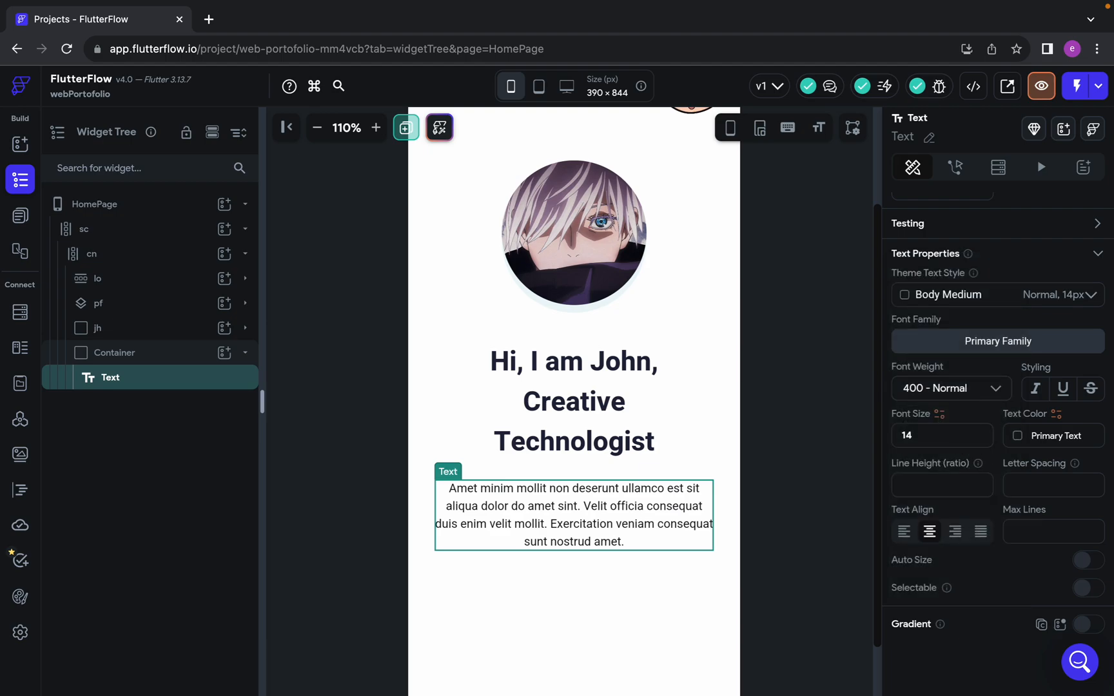
key("BackSpace")
type("6")
Copy the paragraph's fill color 21243D from Figma and apply it as the Text widget's color in FlutterFlow
key("ctrl+Left")
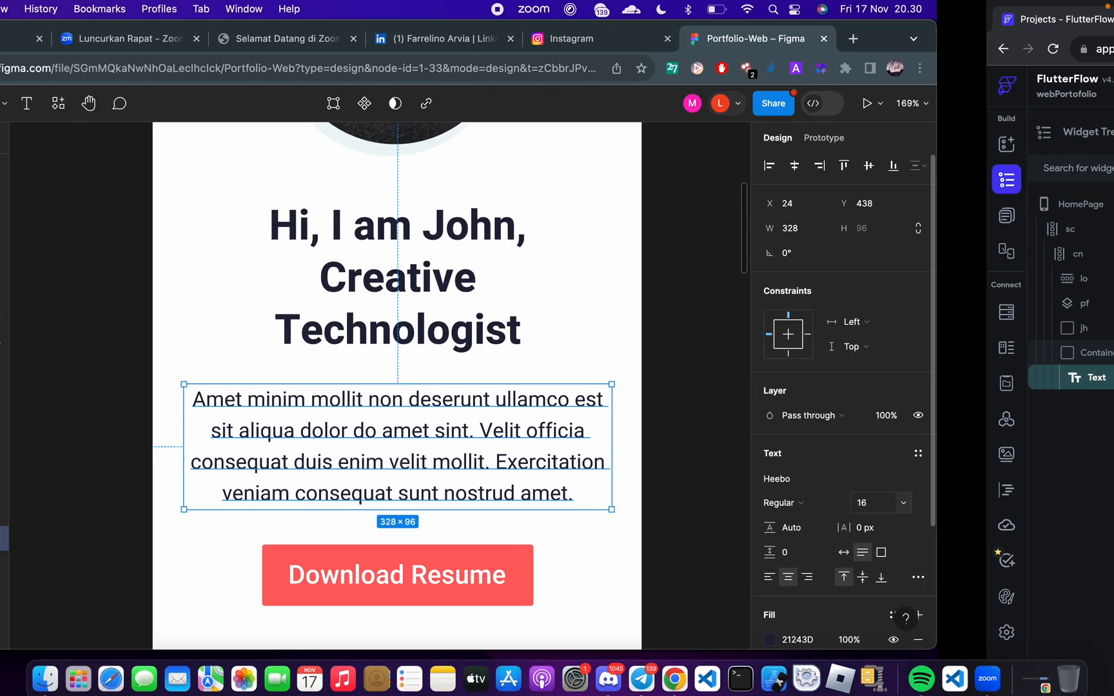
scroll(1047, 536, "down", 2)
scroll(1047, 536, "down", 1)
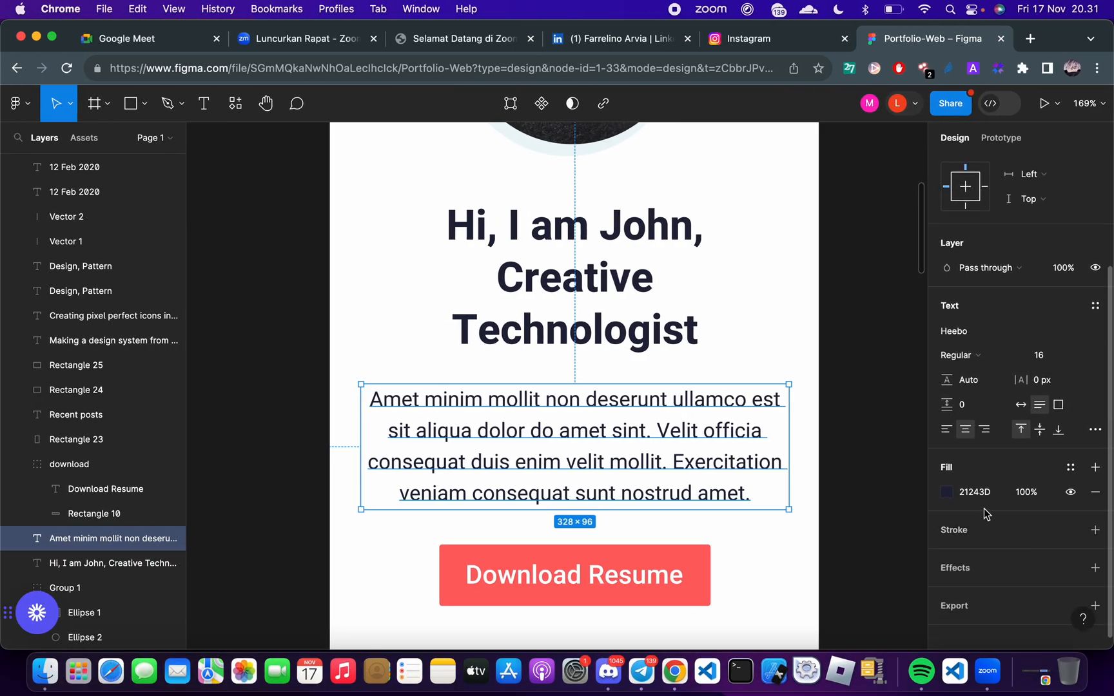
left_click(975, 497)
key("ctrl+c")
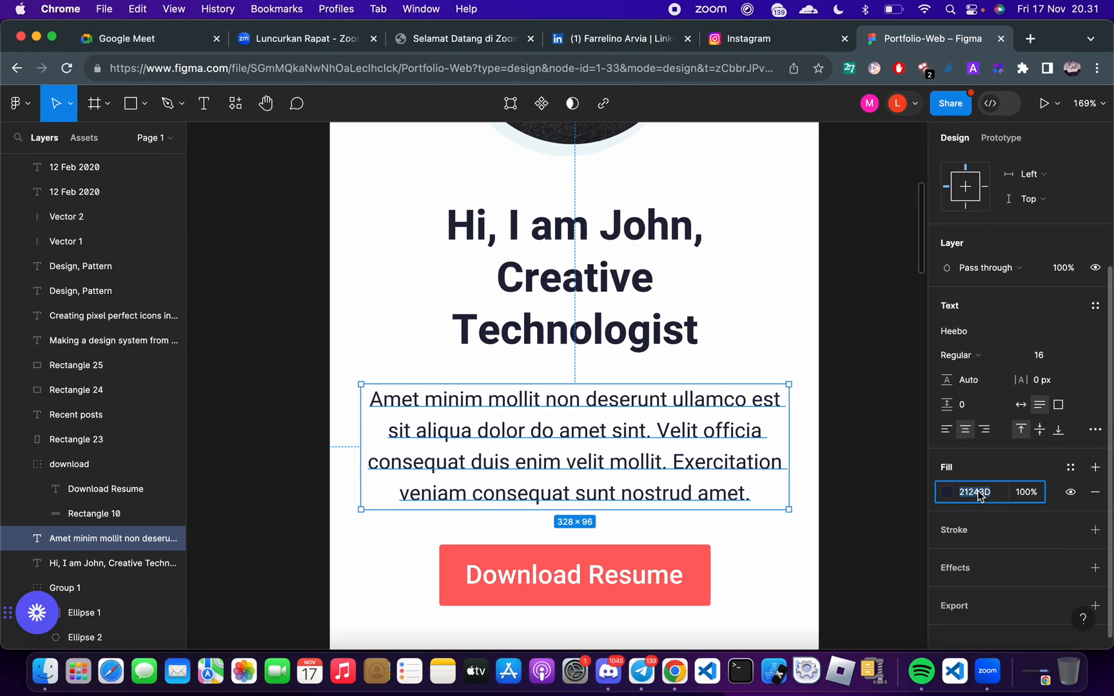
key("ctrl+Right")
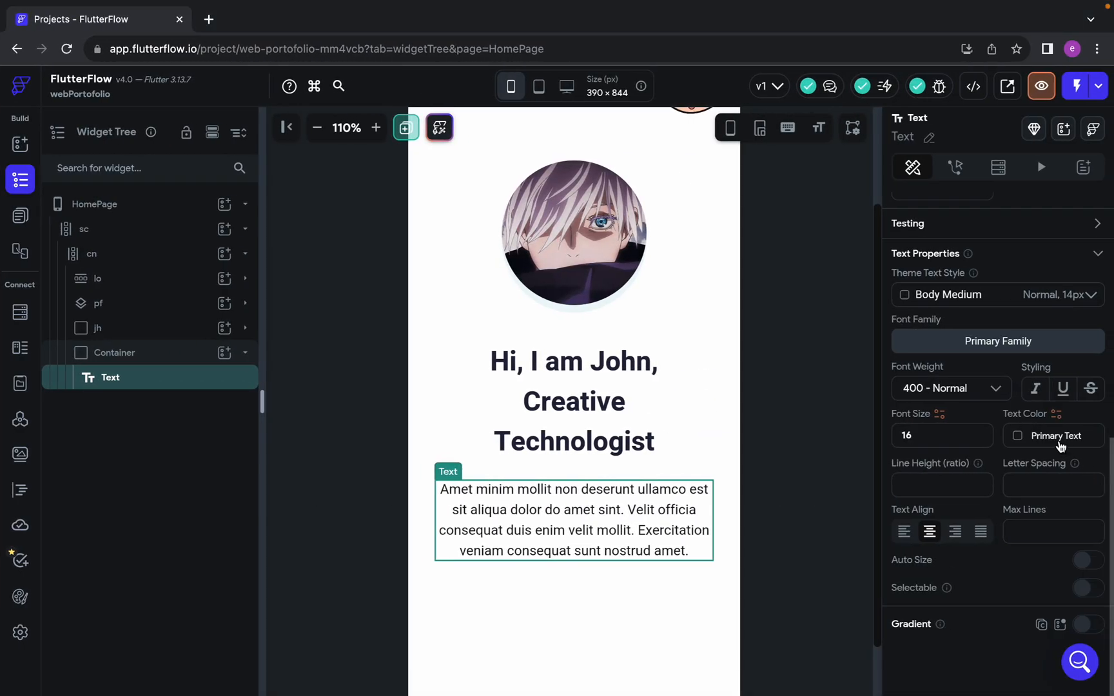
left_click(1059, 442)
double_click(600, 298)
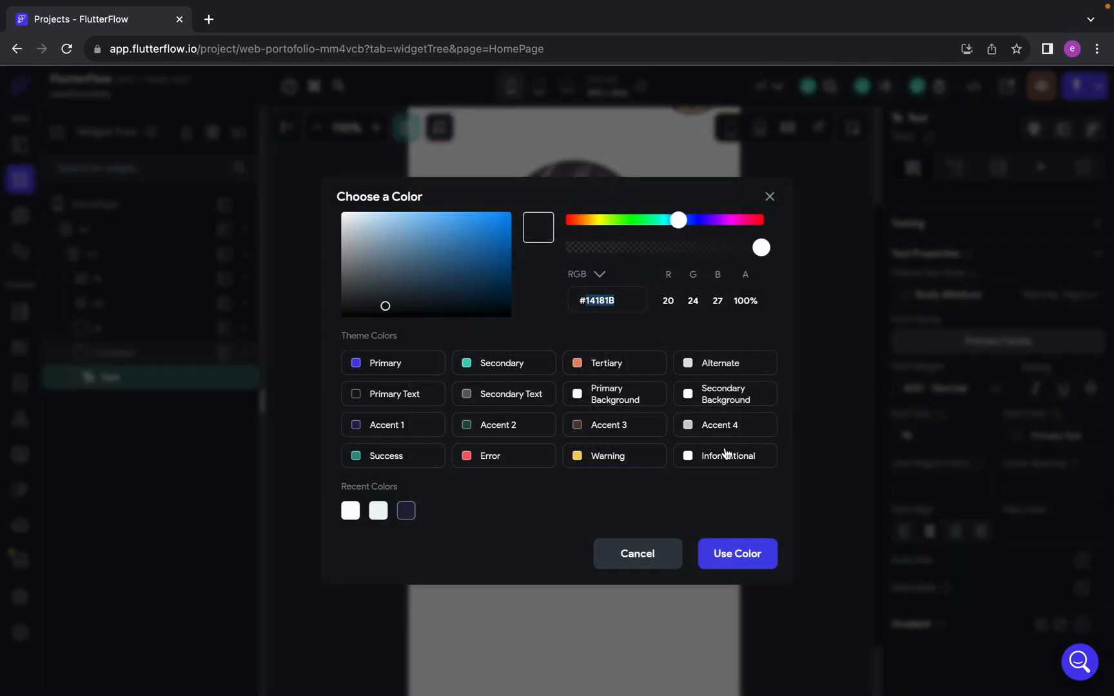
key("ctrl+v")
left_click(733, 550)
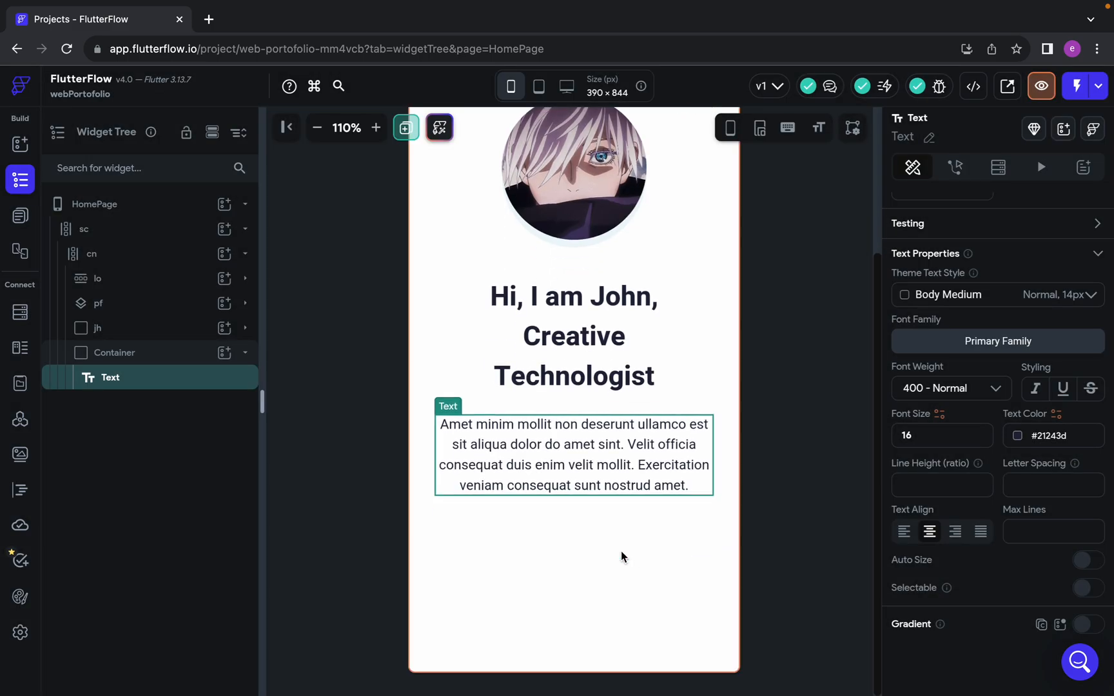
Compare the HomePage paragraph with the Figma design and examine the Download Resume button and Recent posts section below it
mouse_move(729, 5)
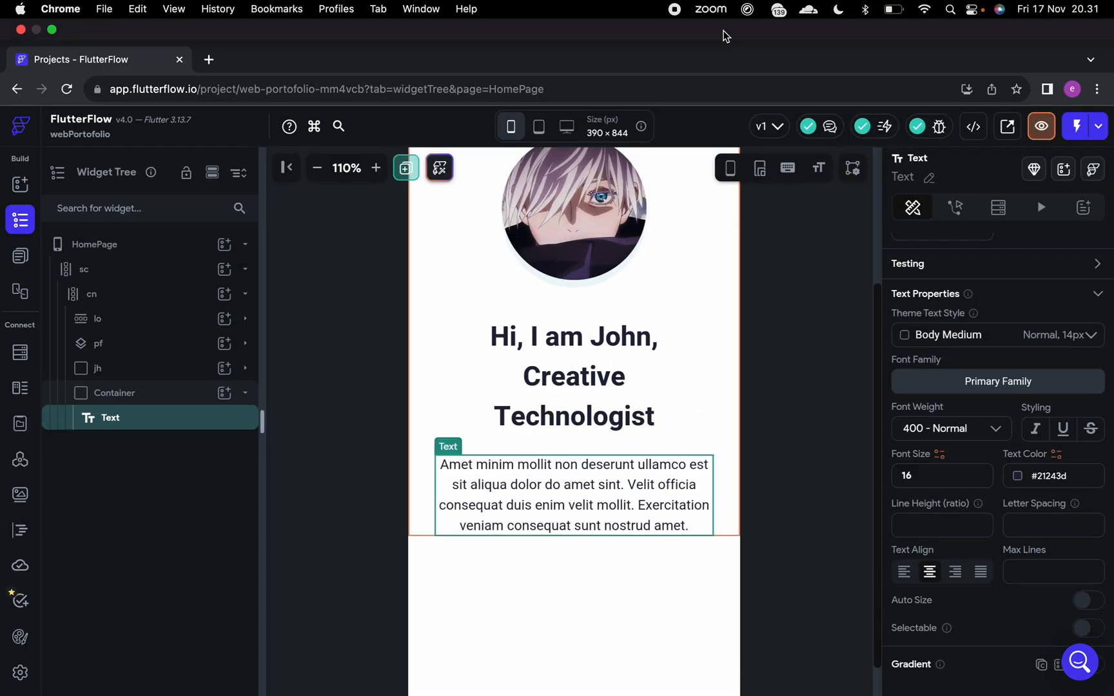
key("ctrl+Right")
key("ctrl+Left")
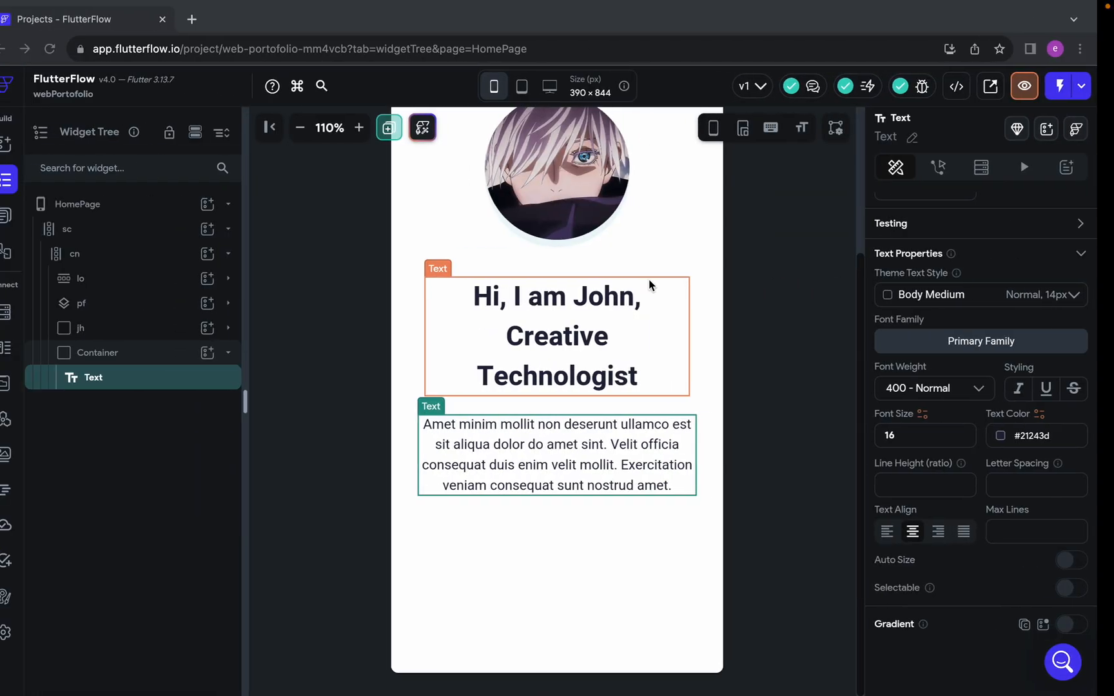
key("ctrl+Right")
scroll(609, 503, "down", 5)
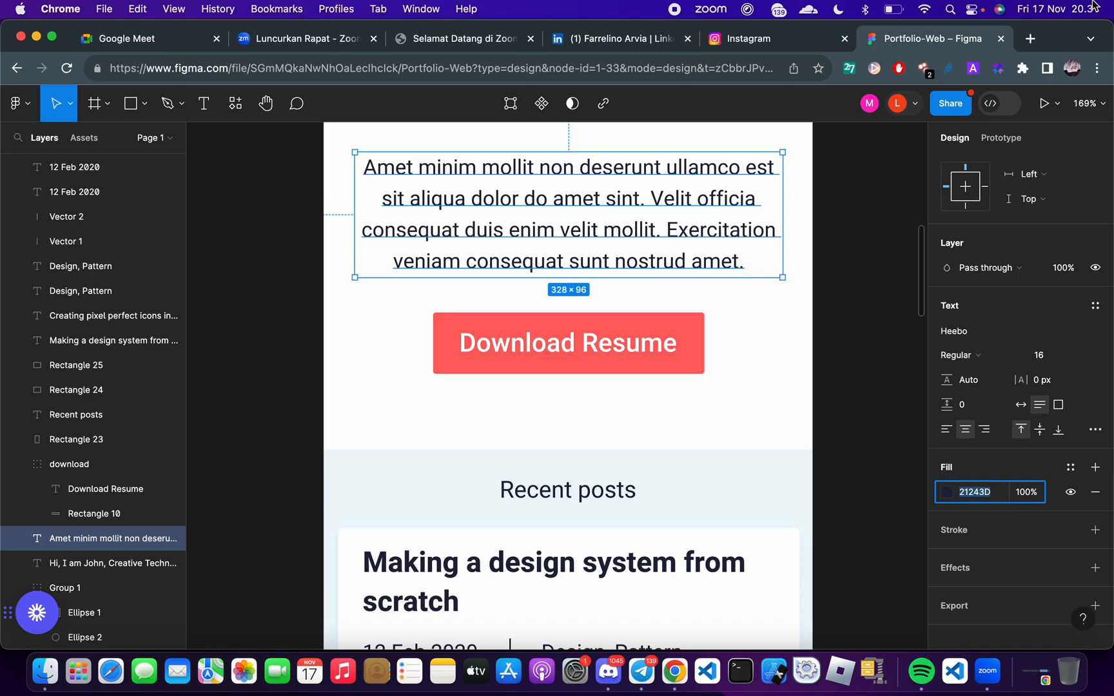
key("ctrl+Right")
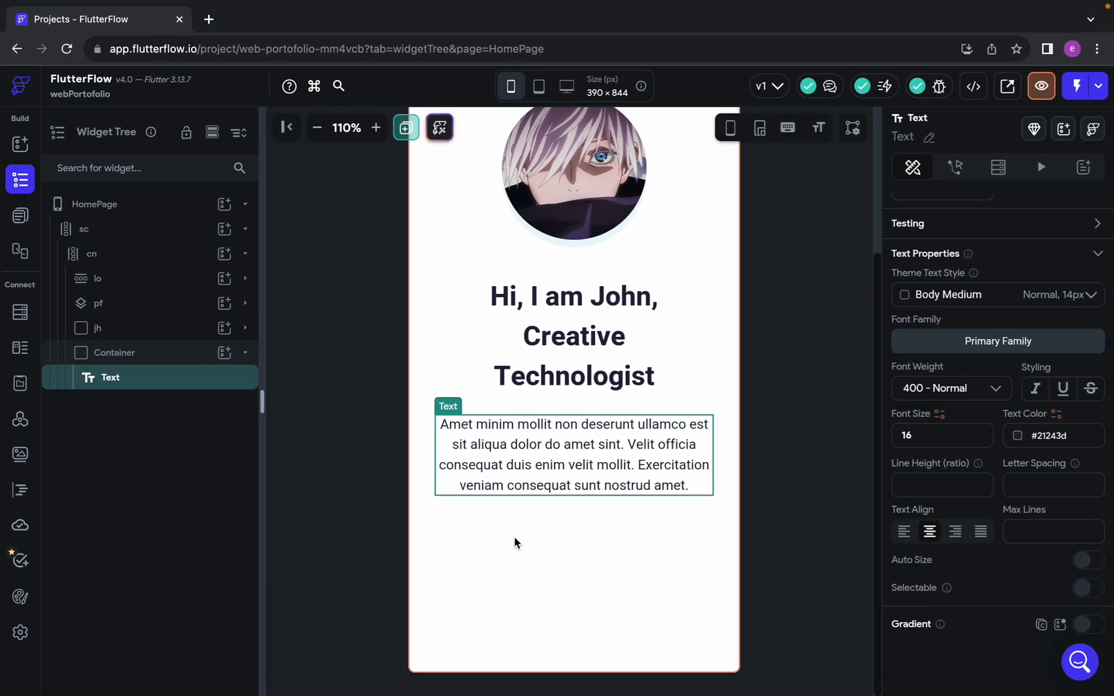
key("ctrl+Left")
scroll(587, 419, "up", 1)
scroll(579, 406, "down", 10)
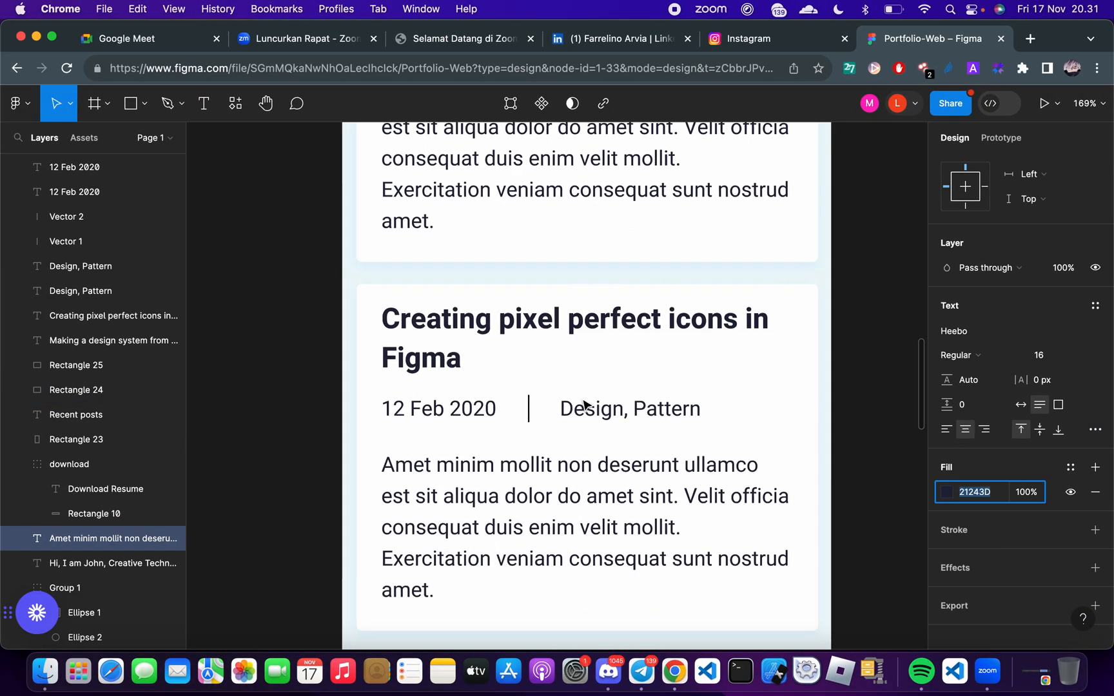
Look over the Download Resume button and the Recent posts cards in the Figma design
scroll(585, 405, "down", 5)
scroll(584, 404, "up", 20)
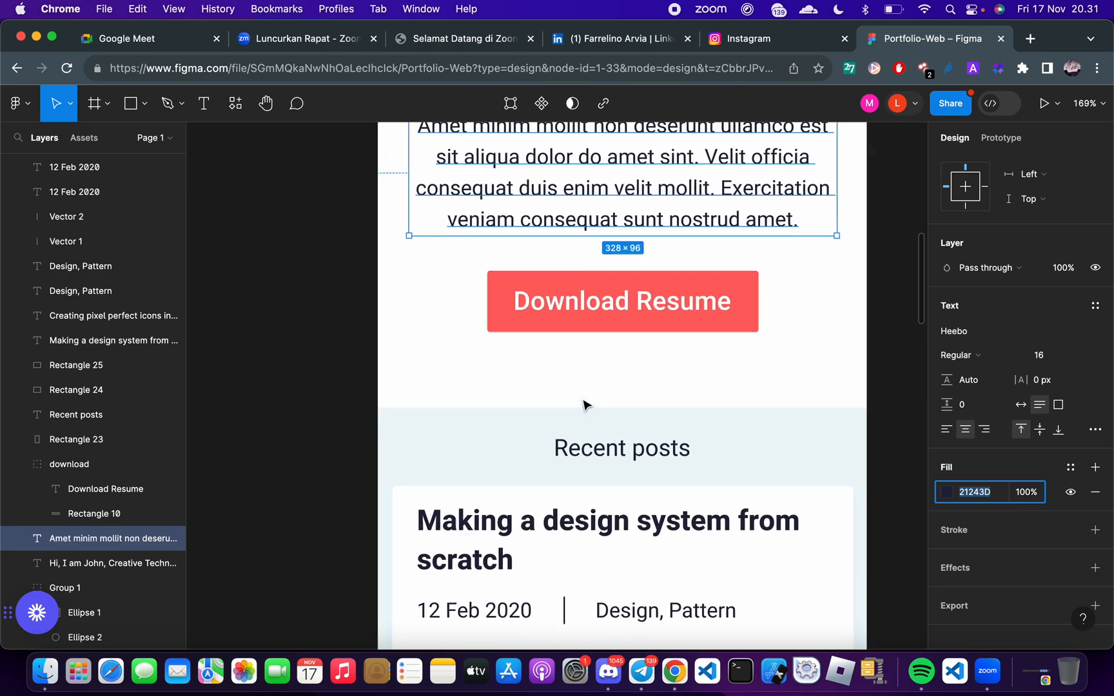
scroll(583, 404, "down", 5)
scroll(587, 400, "up", 2)
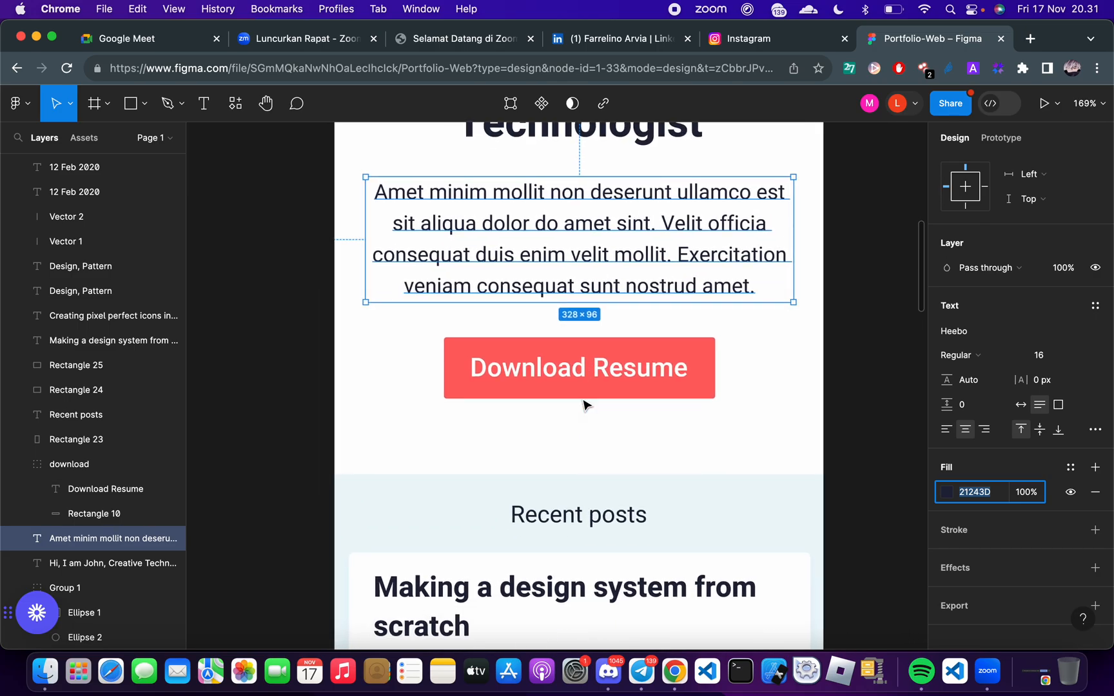
key("ctrl+Right")
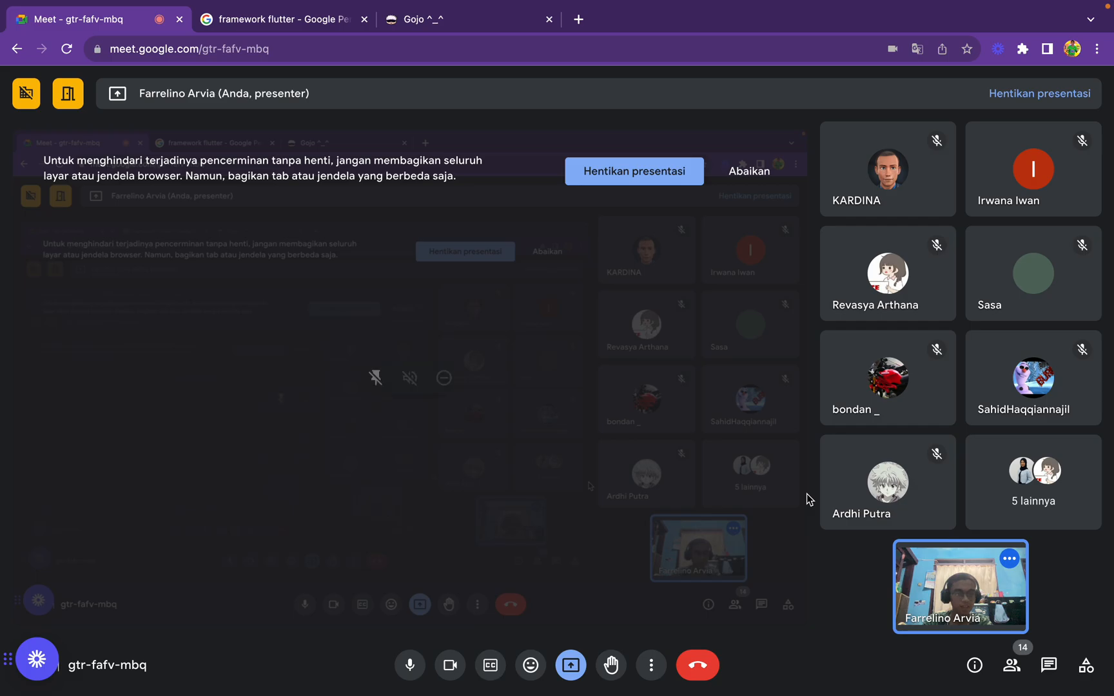
key("ctrl+Left")
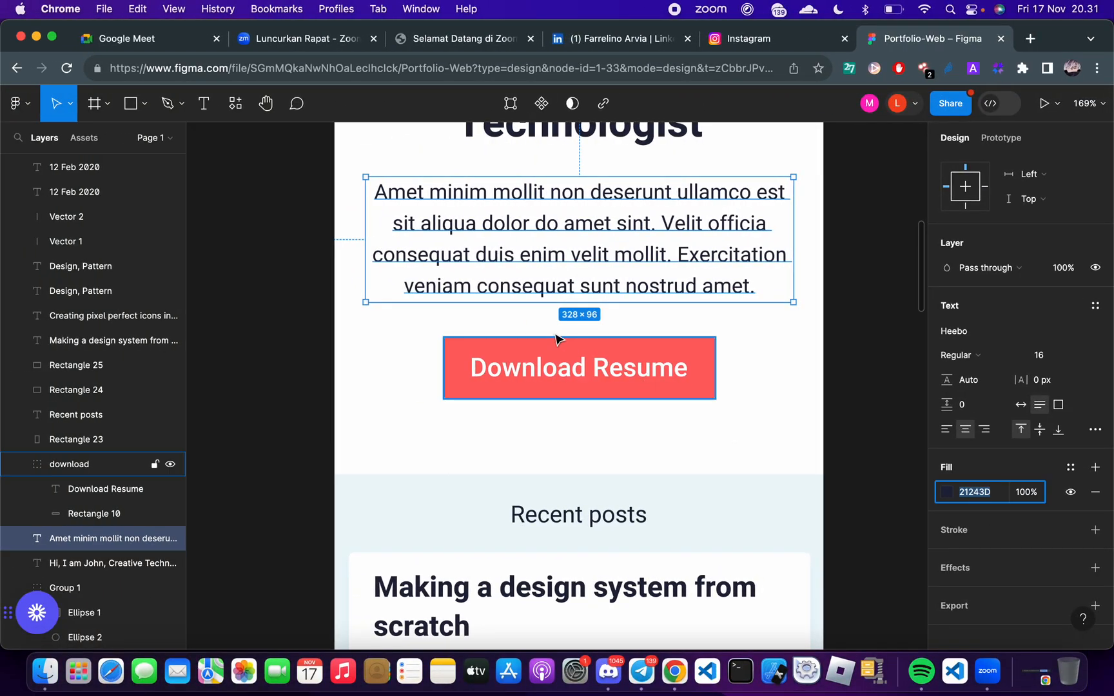
Switch to FlutterFlow and rename the heading's container from jh to tl in the widget tree
key("ctrl+Right")
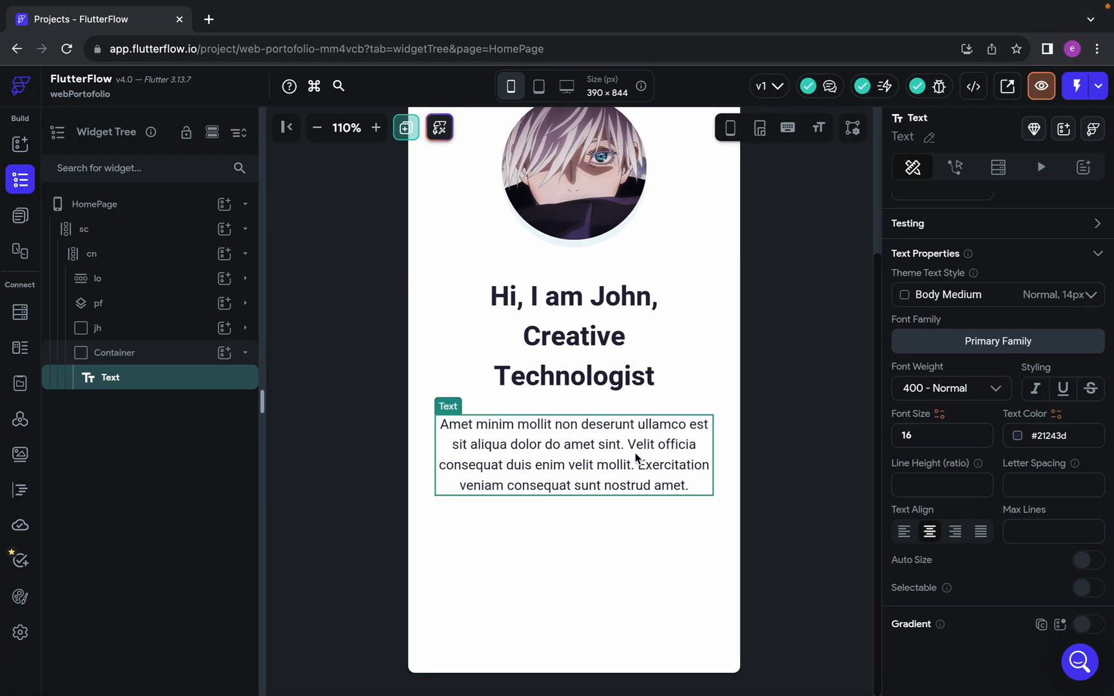
double_click(126, 353)
double_click(98, 327)
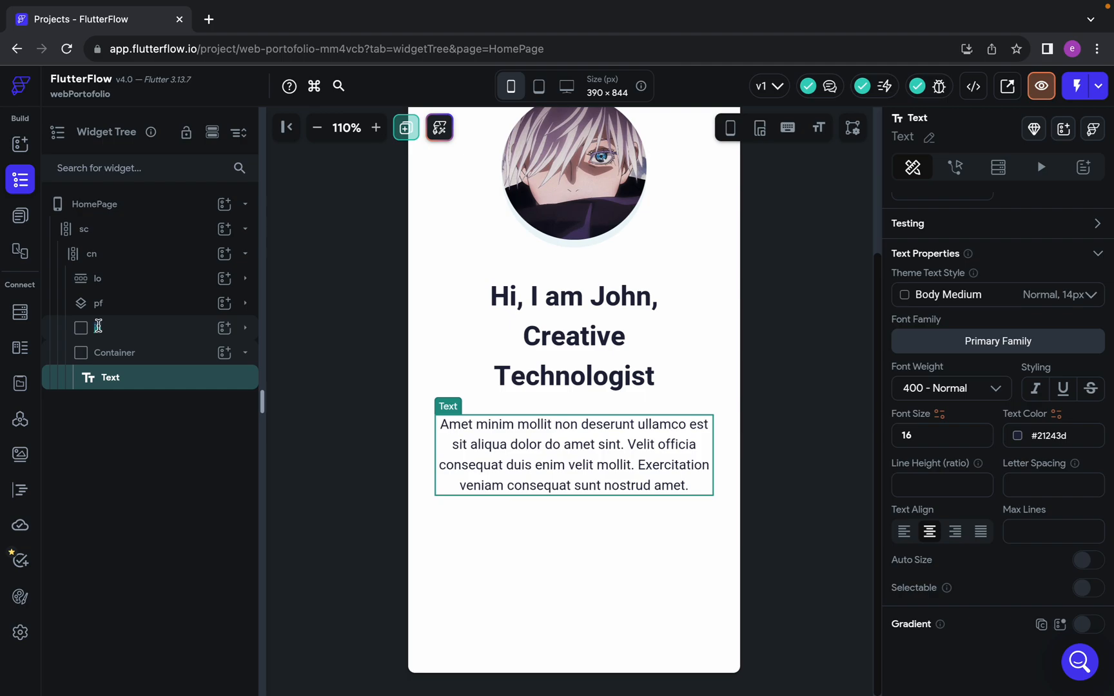
key("Return")
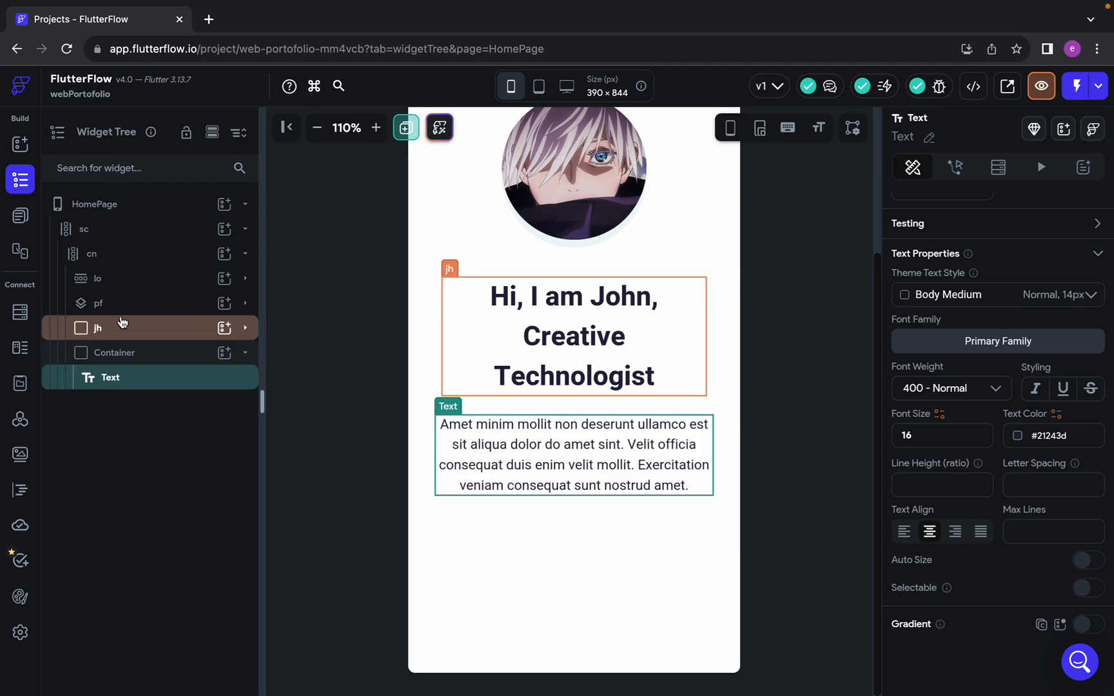
double_click(98, 328)
type("tl")
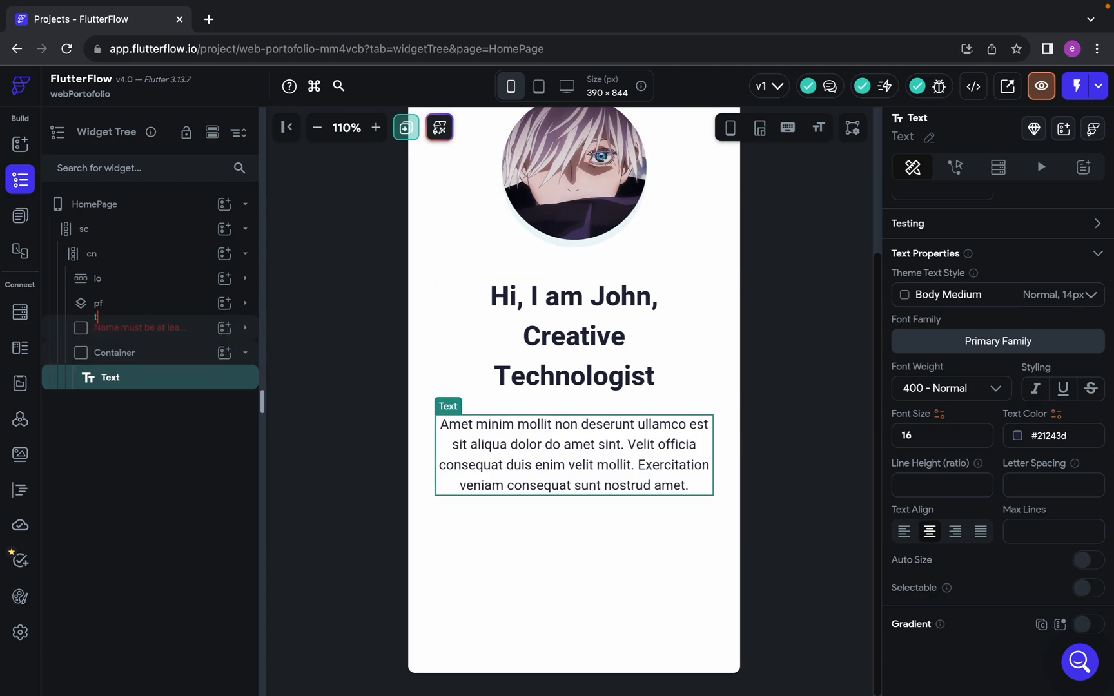
key("Return")
Rename the paragraph's container as sb and collapse it in the widget tree
double_click(105, 351)
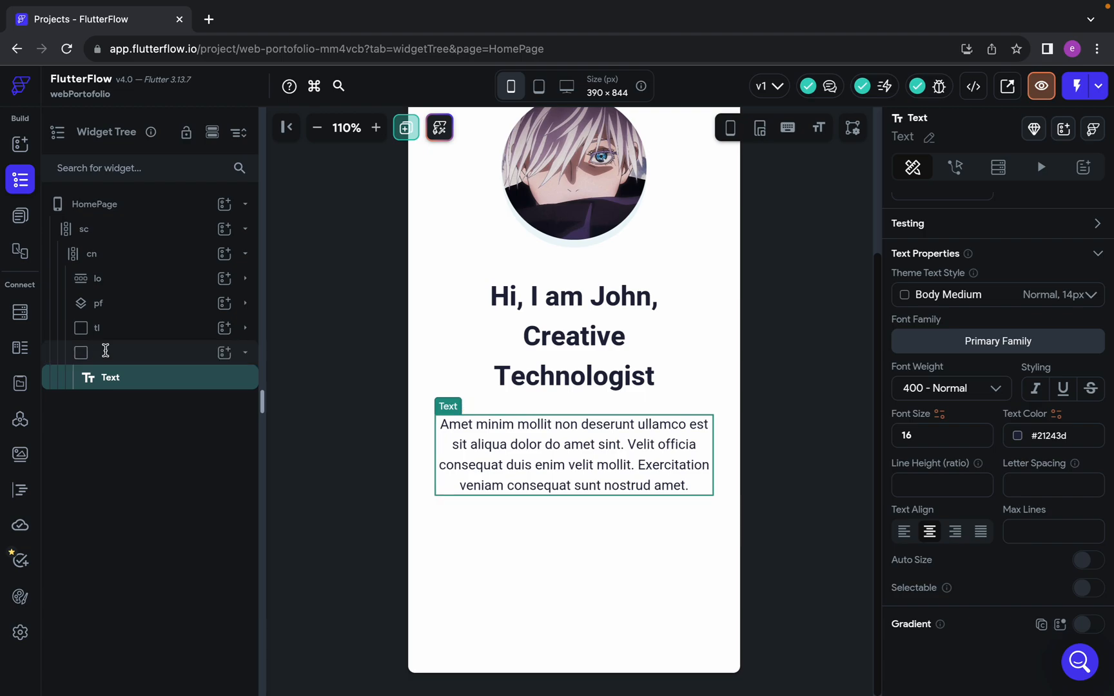
type("sb")
key("Return")
key("ctrl+Right")
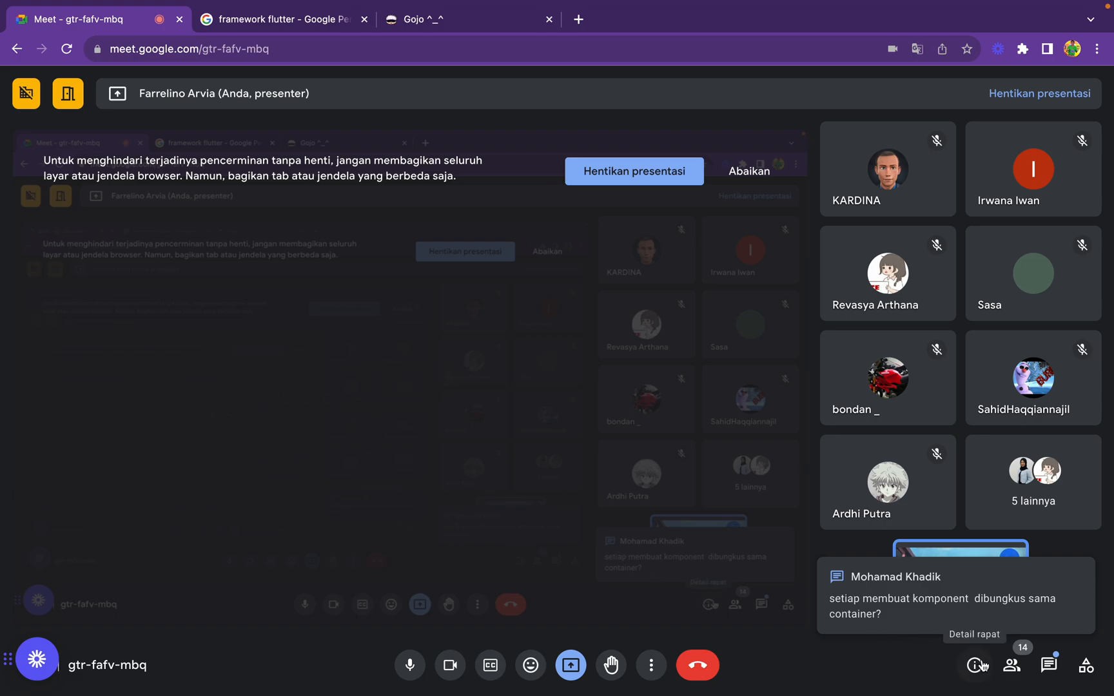
key("ctrl+Left")
left_click(246, 353)
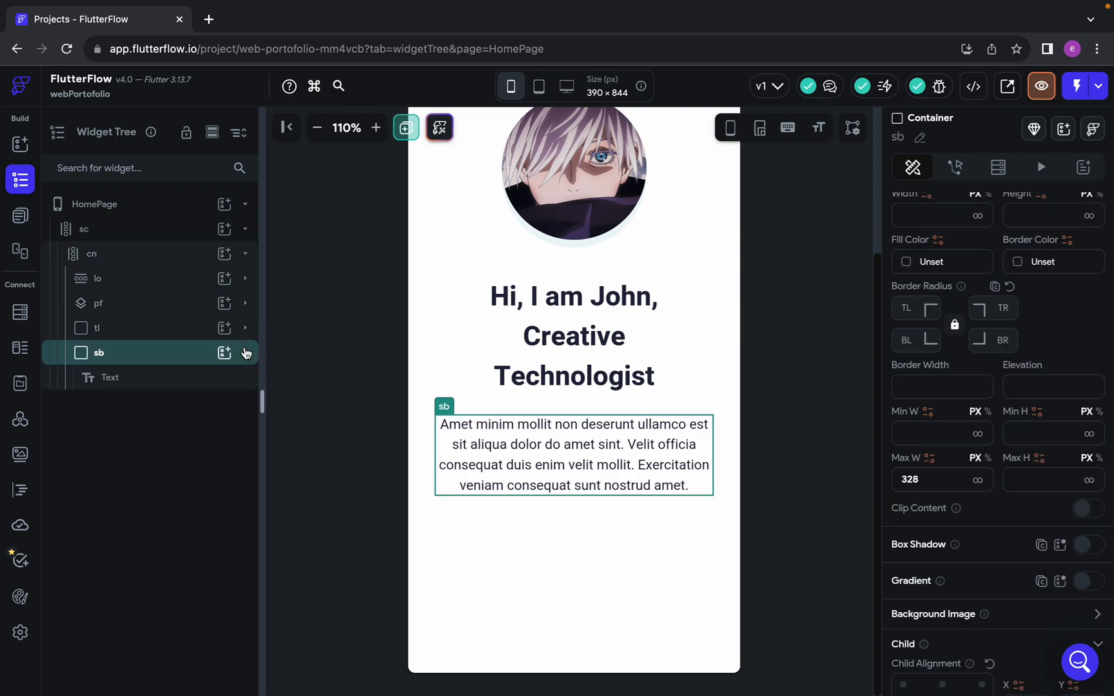
left_click(246, 354)
Switch to Figma and inspect the dimensions of the "Hi, I am John" heading and the paragraph text boxes
key("ctrl+Left")
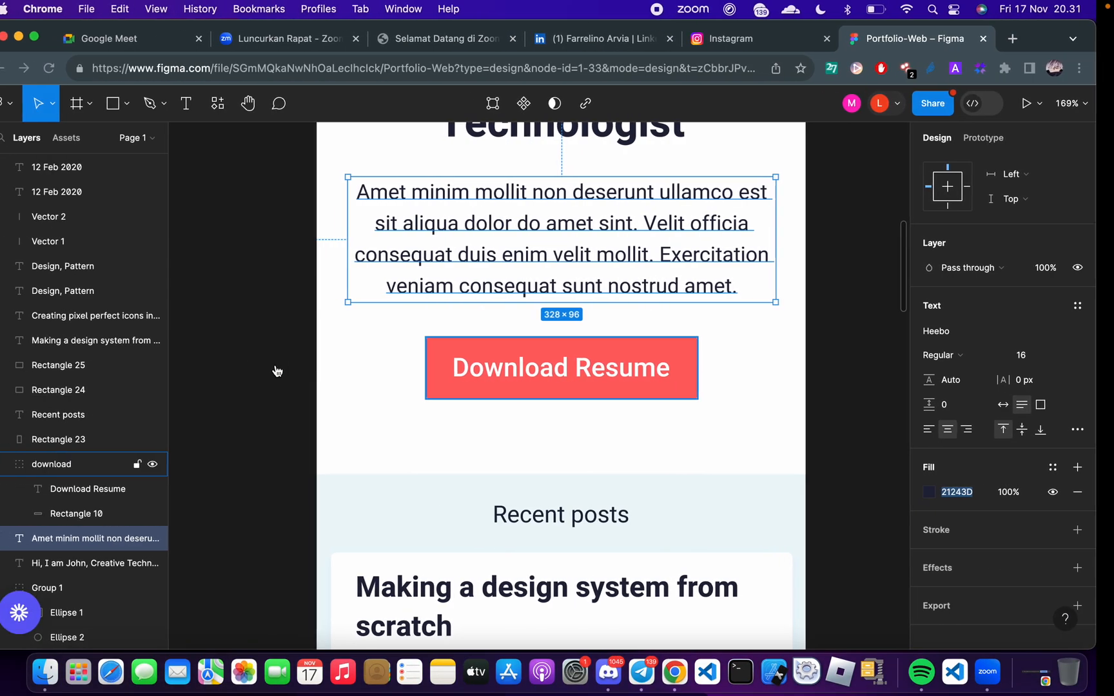
scroll(529, 352, "up", 4)
scroll(529, 352, "up", 3)
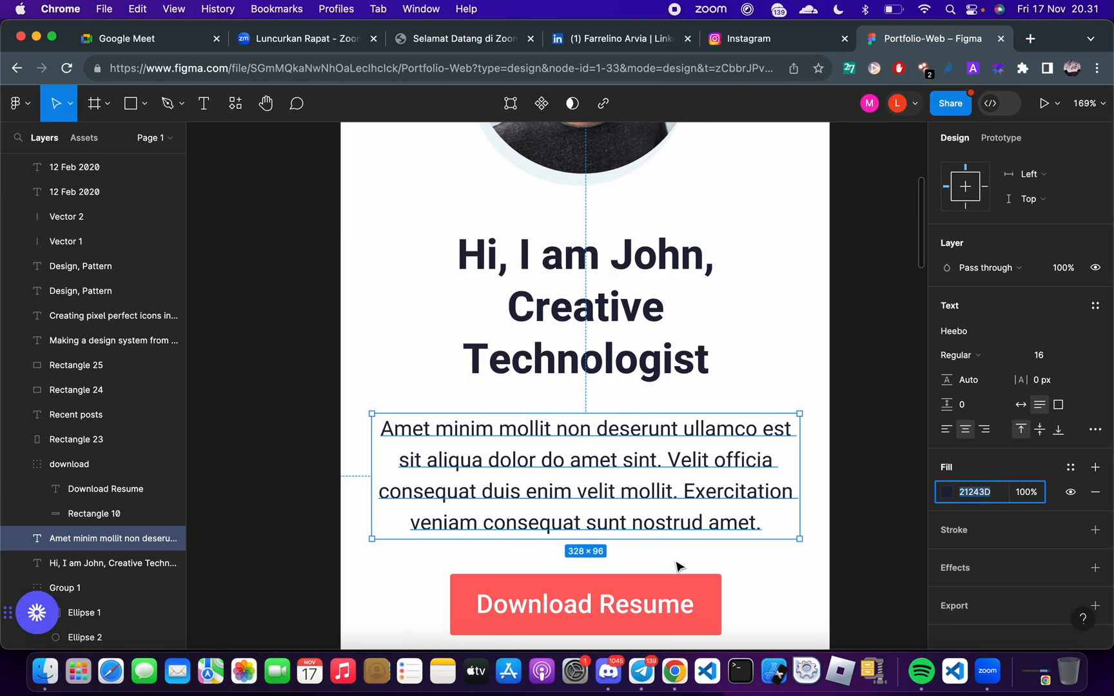
scroll(464, 361, "up", 3)
key("Escape")
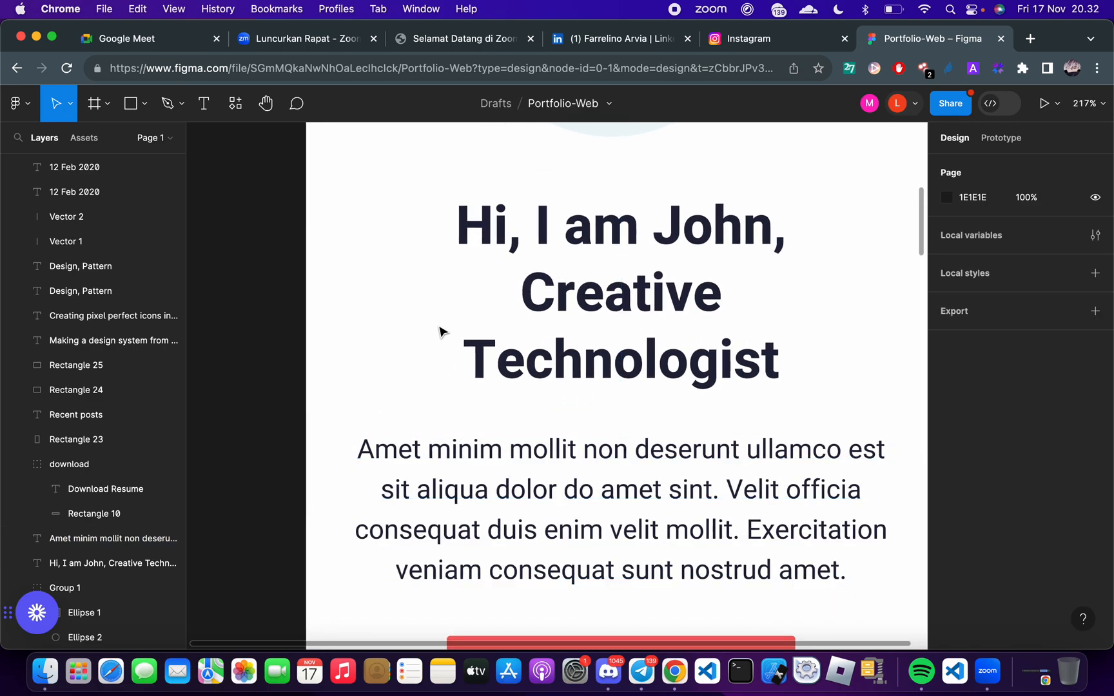
left_click(442, 331)
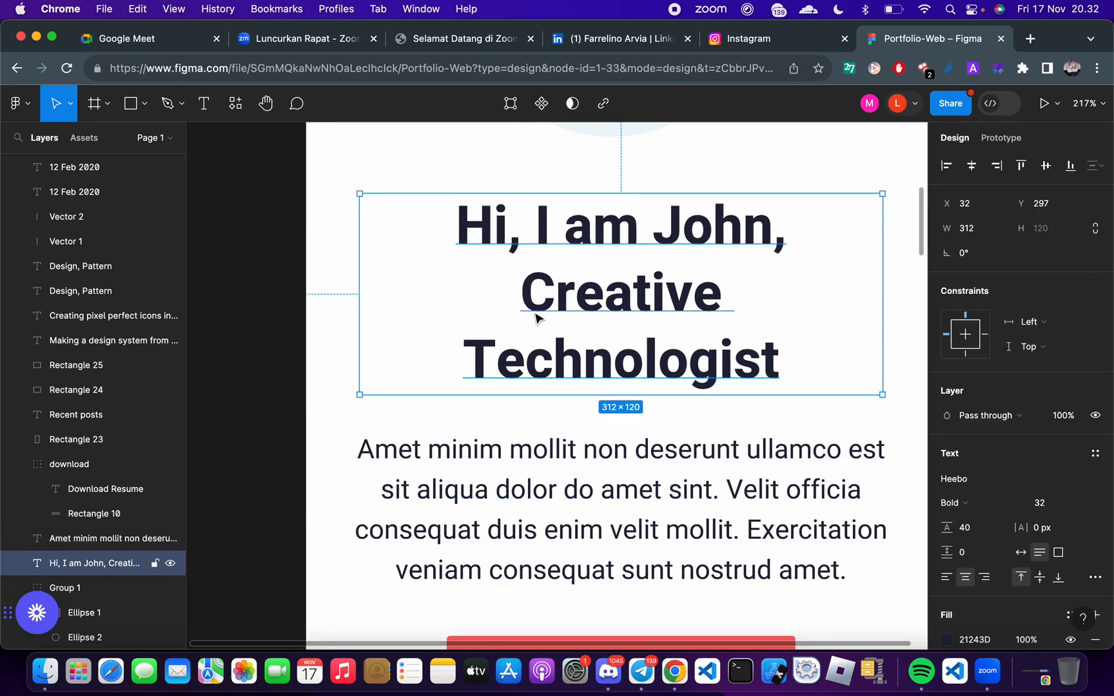
scroll(552, 445, "down", 1)
left_click(552, 445)
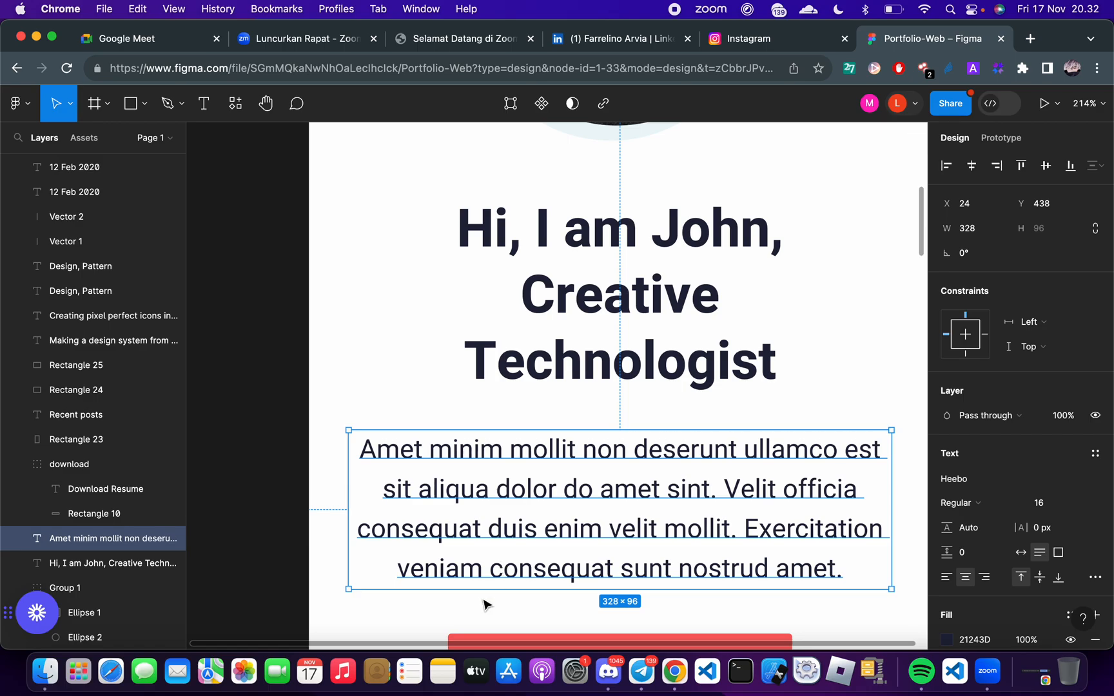
Return to FlutterFlow and compare the HomePage layout at tablet, phone and desktop sizes, finishing on the desktop preview
key("ctrl+Right")
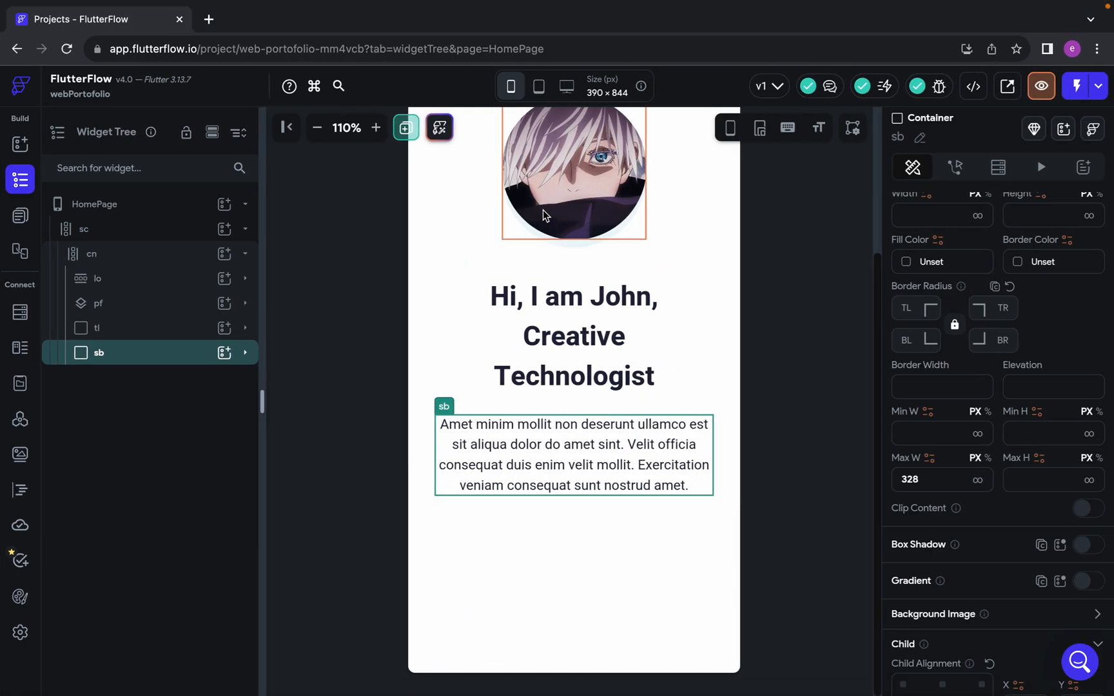
left_click(539, 88)
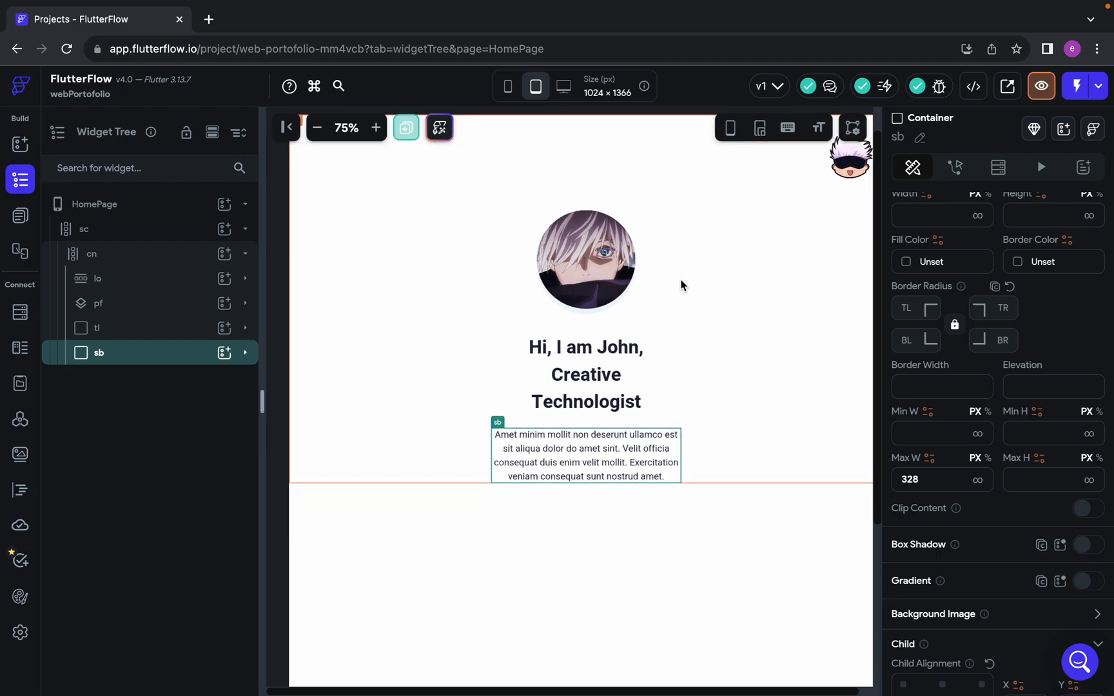
left_click(571, 93)
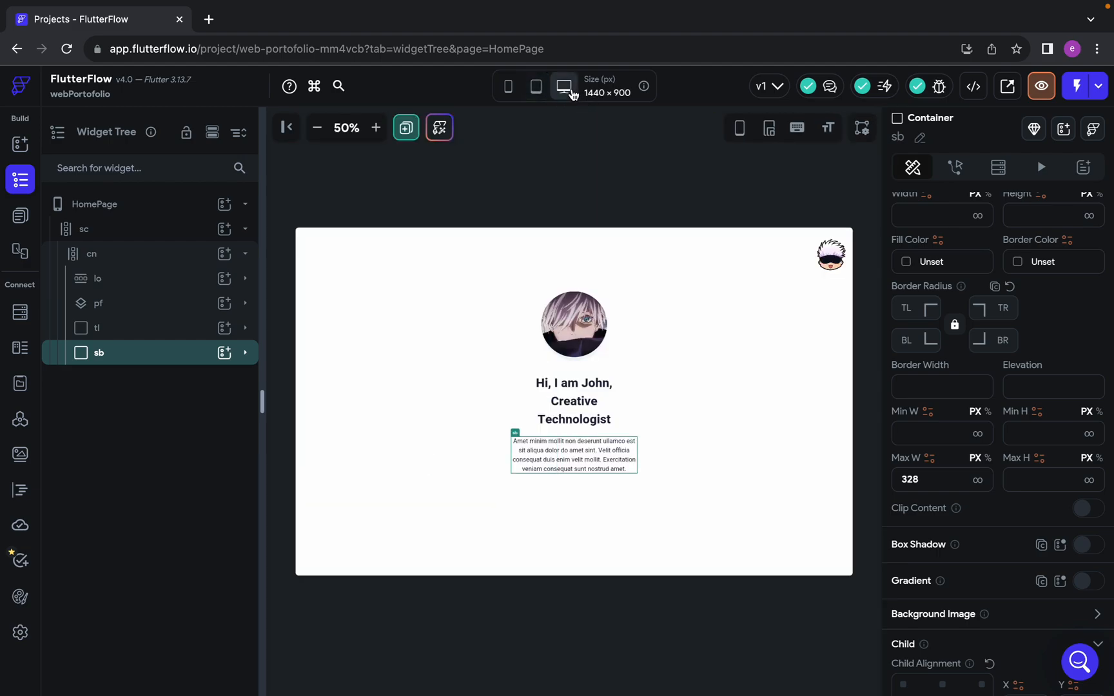
left_click(517, 98)
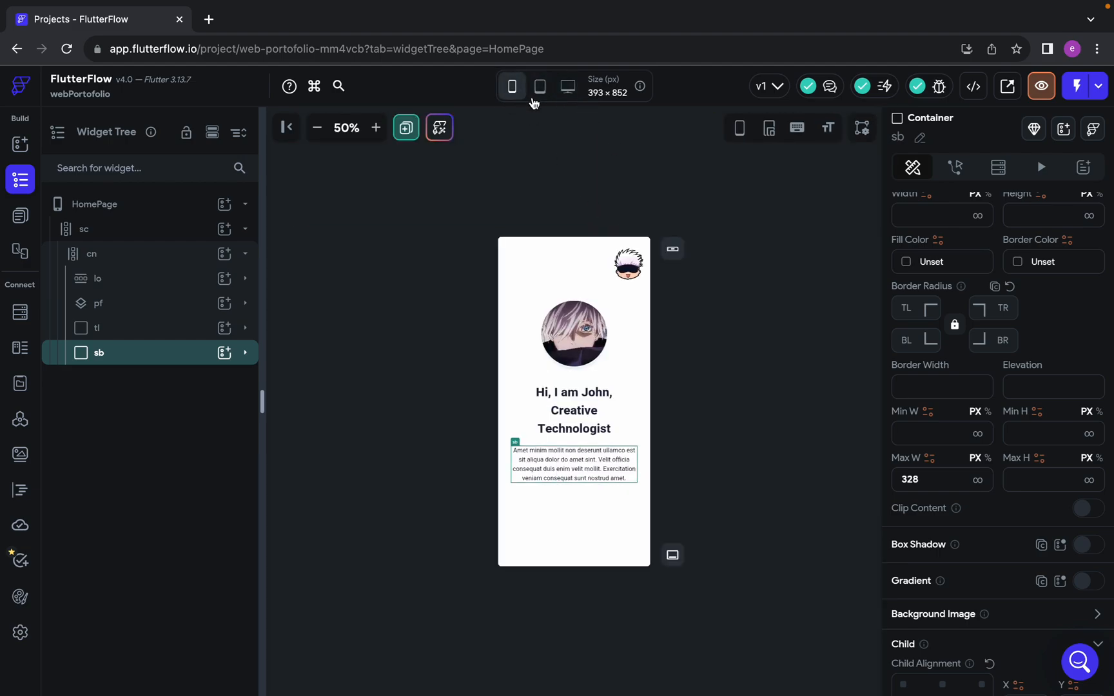
left_click(376, 127)
left_click(376, 127)
left_click(569, 86)
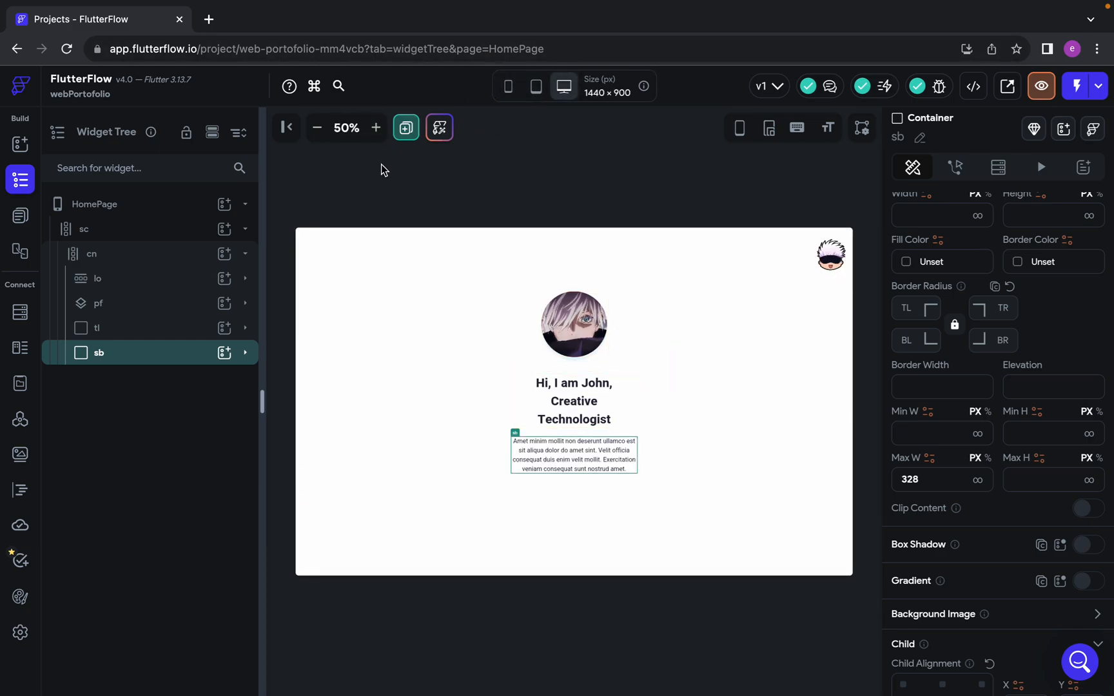
left_click(376, 127)
left_click(375, 127)
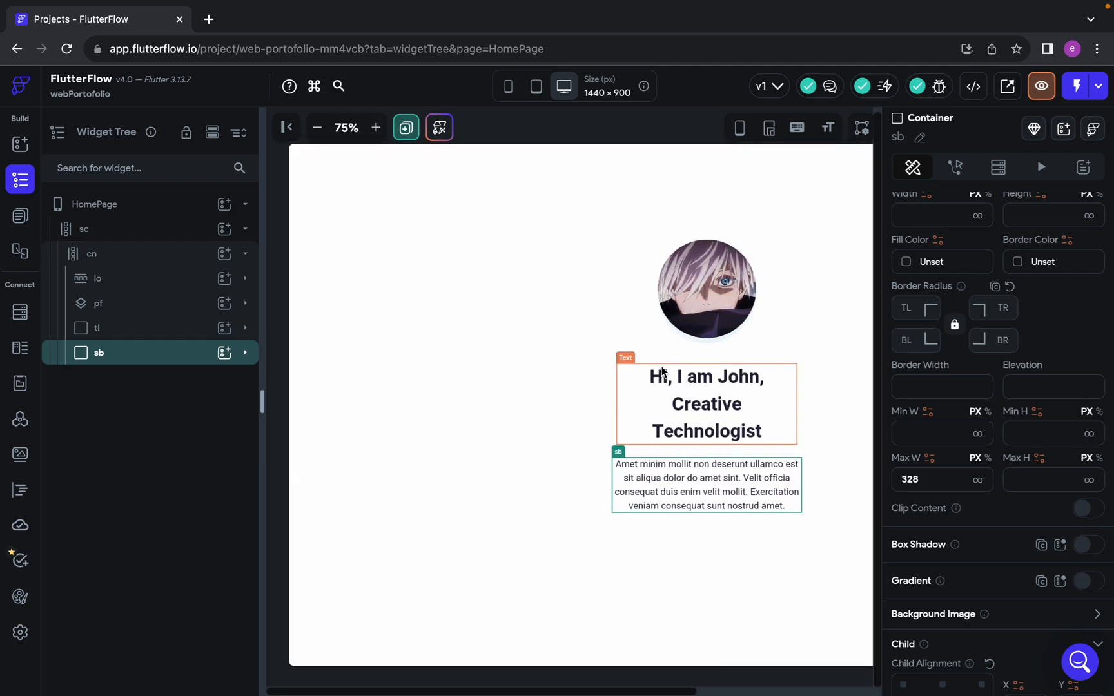
scroll(618, 342, "right", 3)
scroll(618, 343, "right", 1)
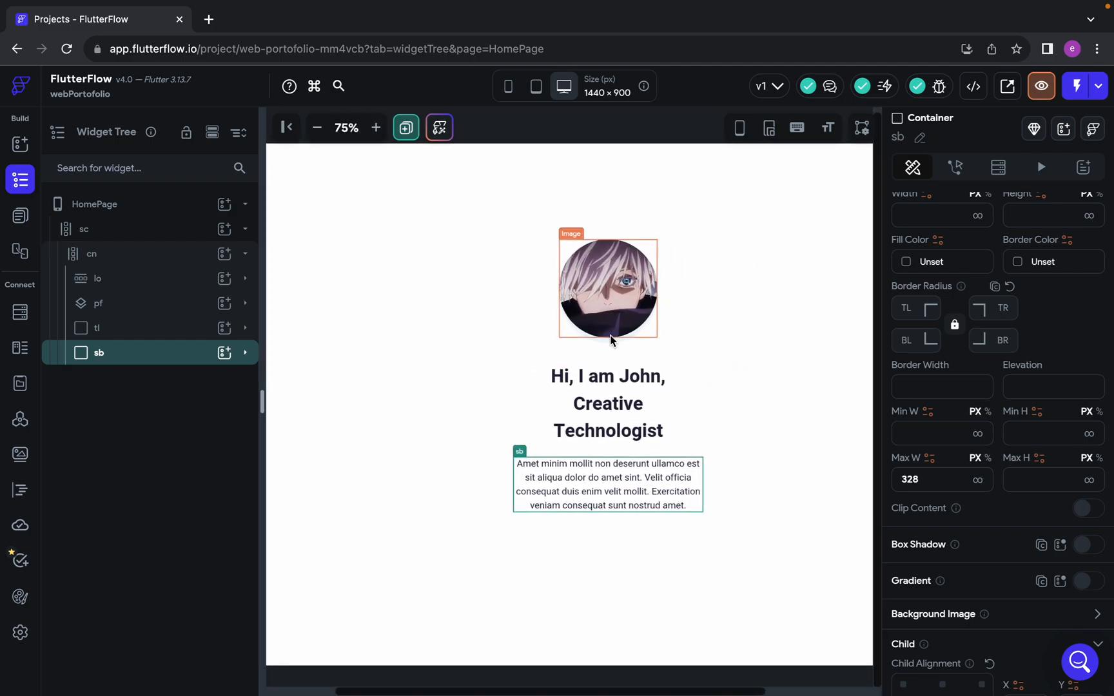
Try the heading container tl without a maximum width on the desktop preview, and undo the removal
left_click(152, 329)
scroll(955, 456, "down", 3)
scroll(954, 456, "up", 1)
double_click(922, 393)
key("BackSpace")
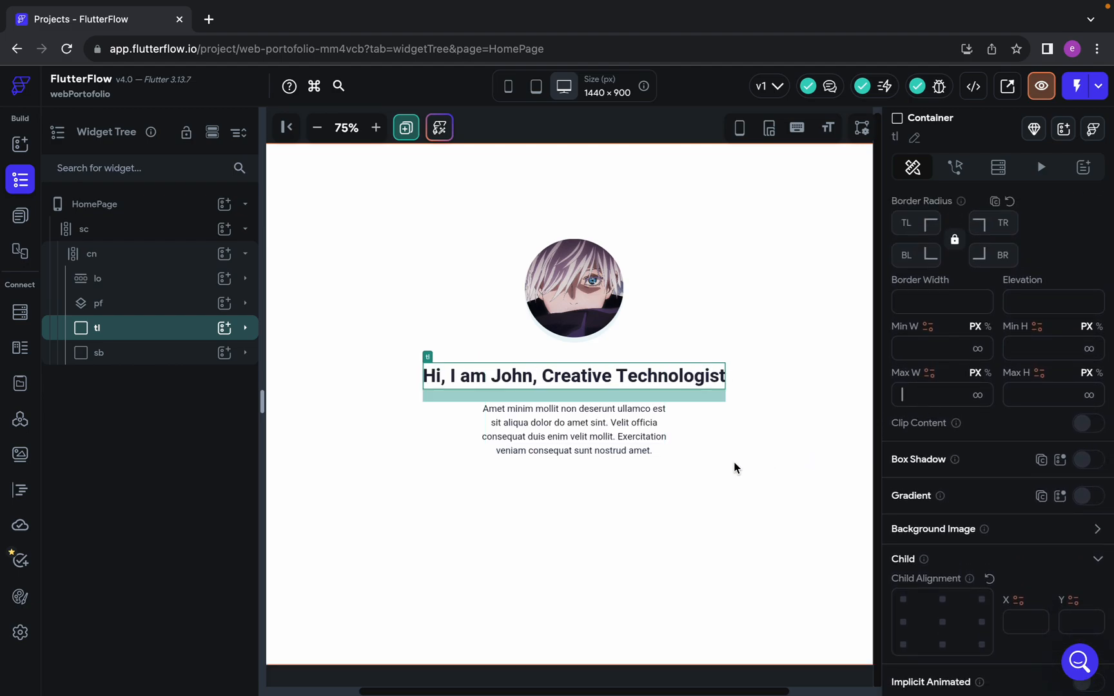
left_click(315, 129)
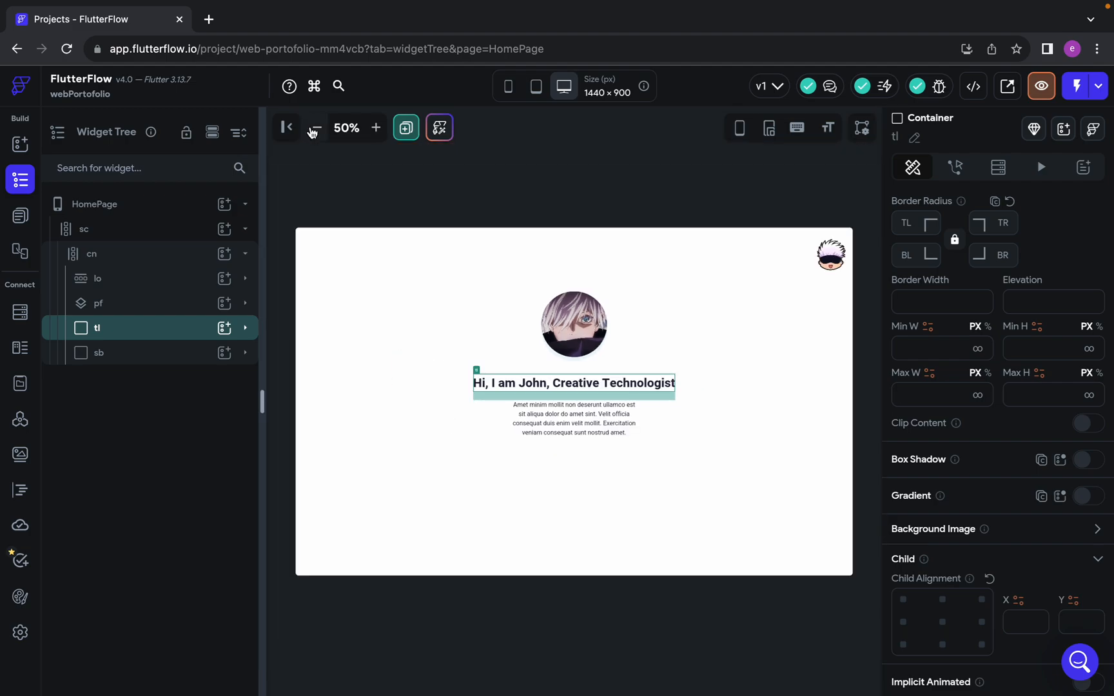
left_click(377, 128)
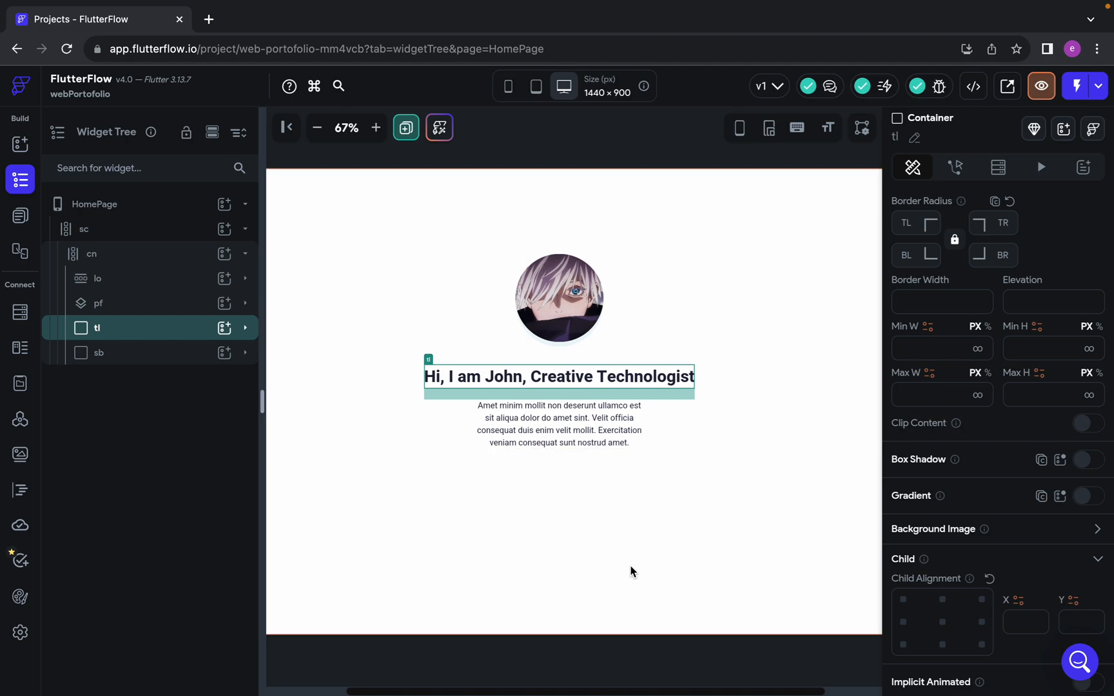
left_click(931, 395)
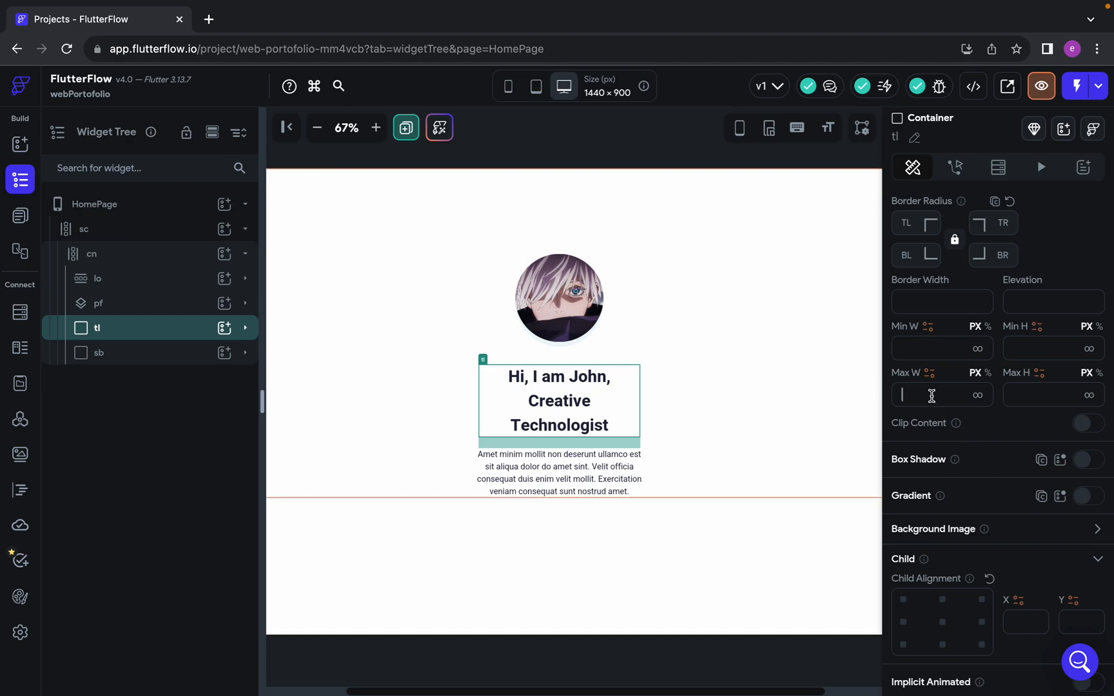
left_click(110, 361)
left_click(99, 326)
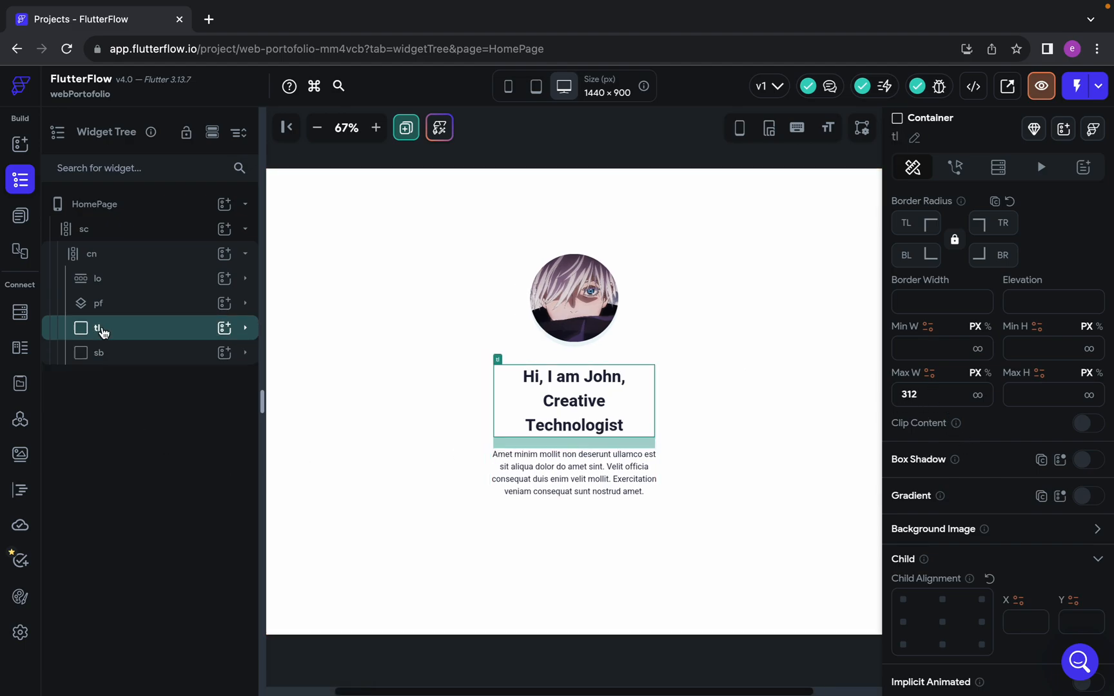
Try the paragraph container sb without a maximum width on the desktop preview, and undo the removal
left_click(532, 471)
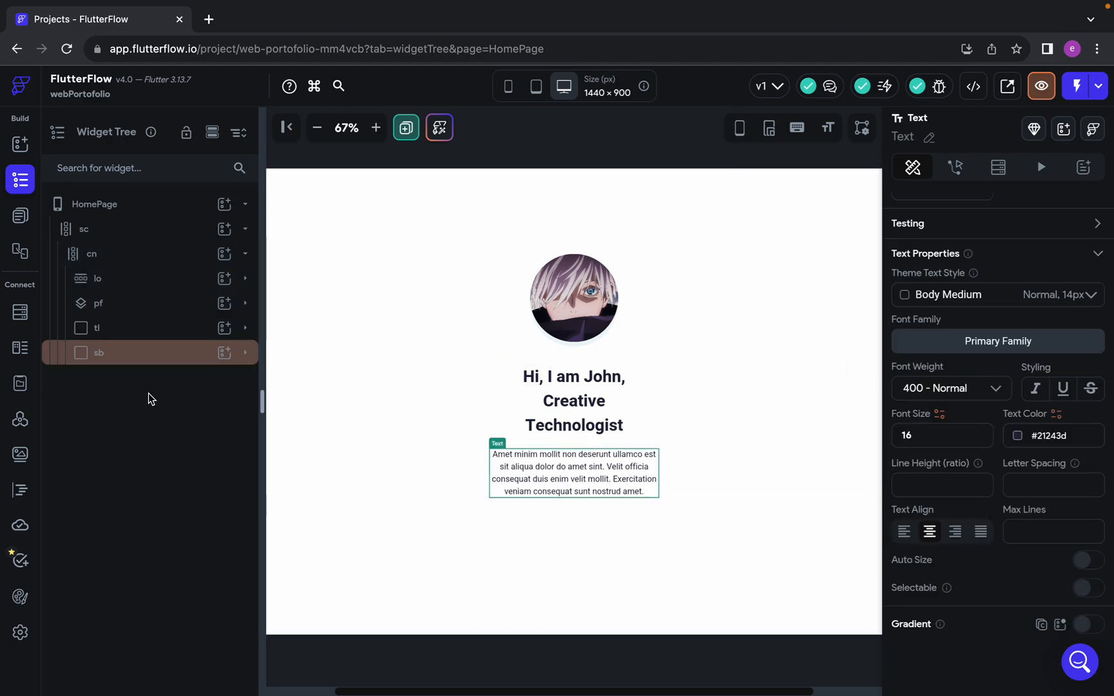
left_click(112, 363)
left_click_drag(939, 490, 840, 488)
key("BackSpace")
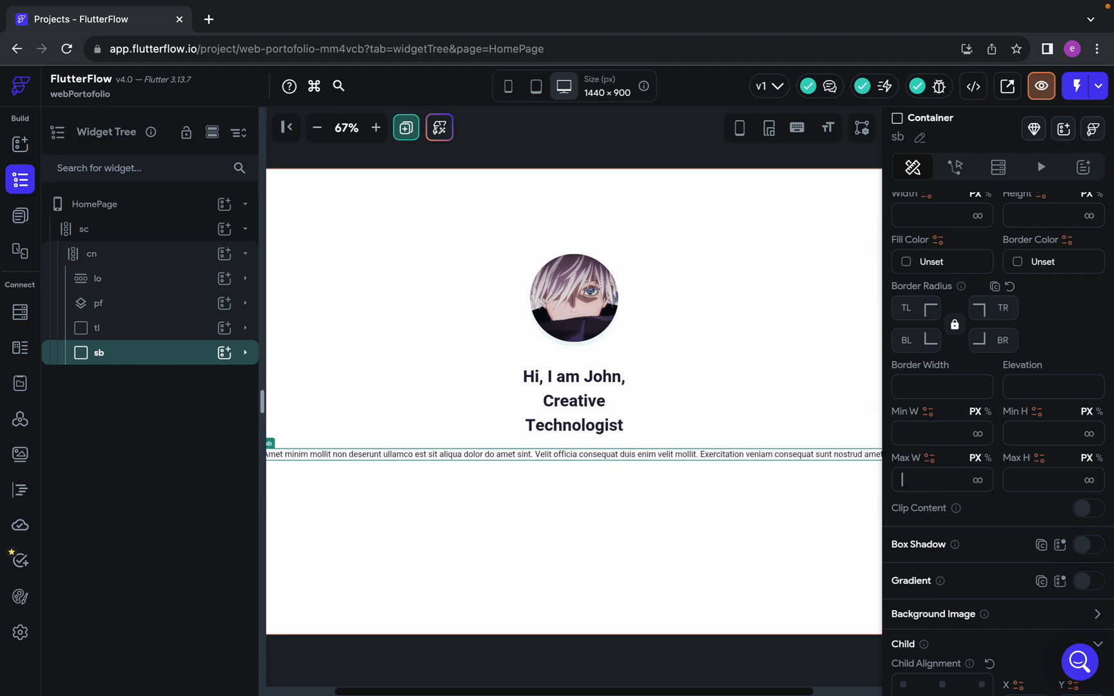
left_click(376, 127)
left_click(376, 127)
left_click(317, 128)
left_click(317, 128)
left_click(317, 128)
left_click(316, 128)
left_click(317, 127)
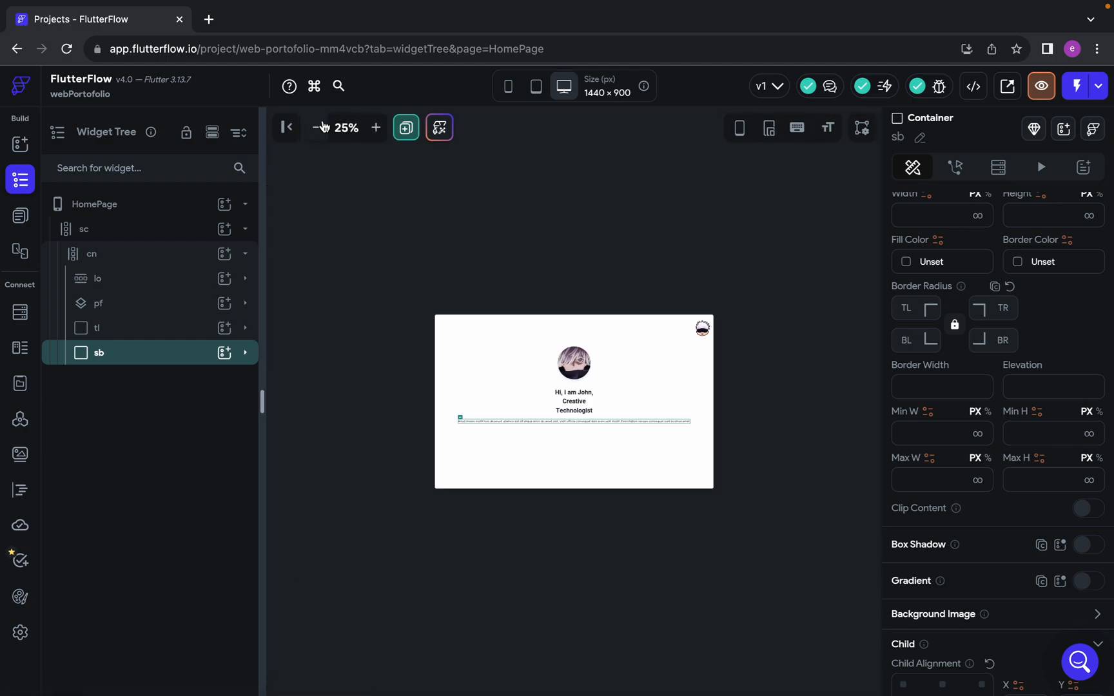
left_click(376, 128)
left_click(376, 128)
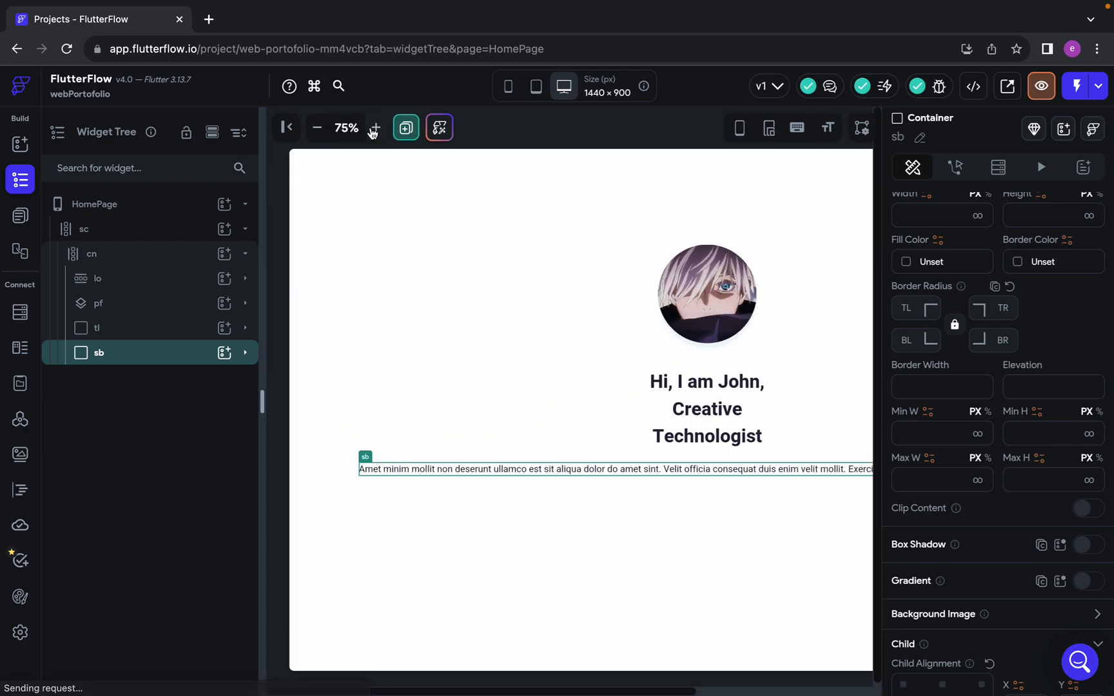
scroll(519, 307, "right", 3)
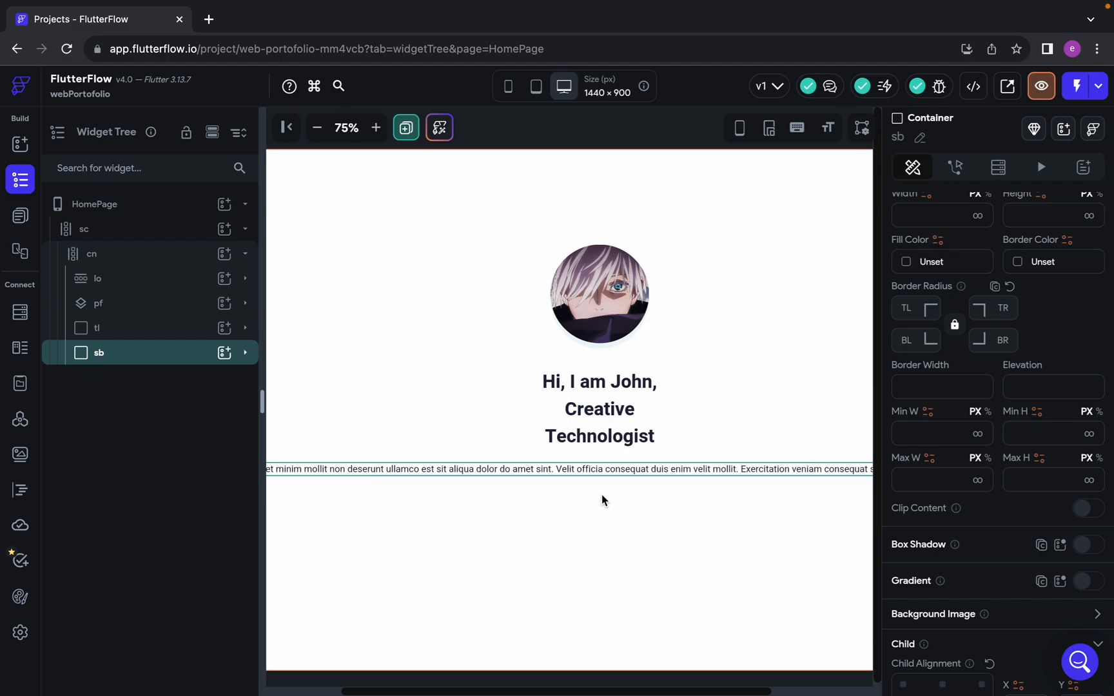
key("super+z")
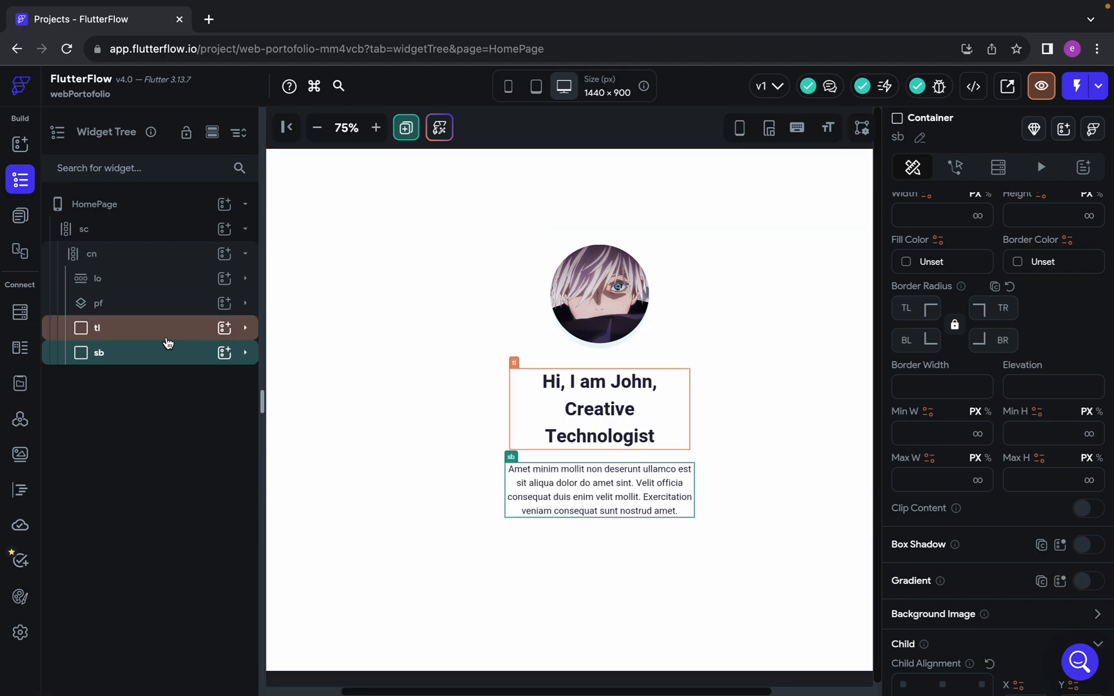
Switch to Figma and examine the Download Resume button and the start of the Recent posts section
key("ctrl+Left")
scroll(704, 493, "down", 8)
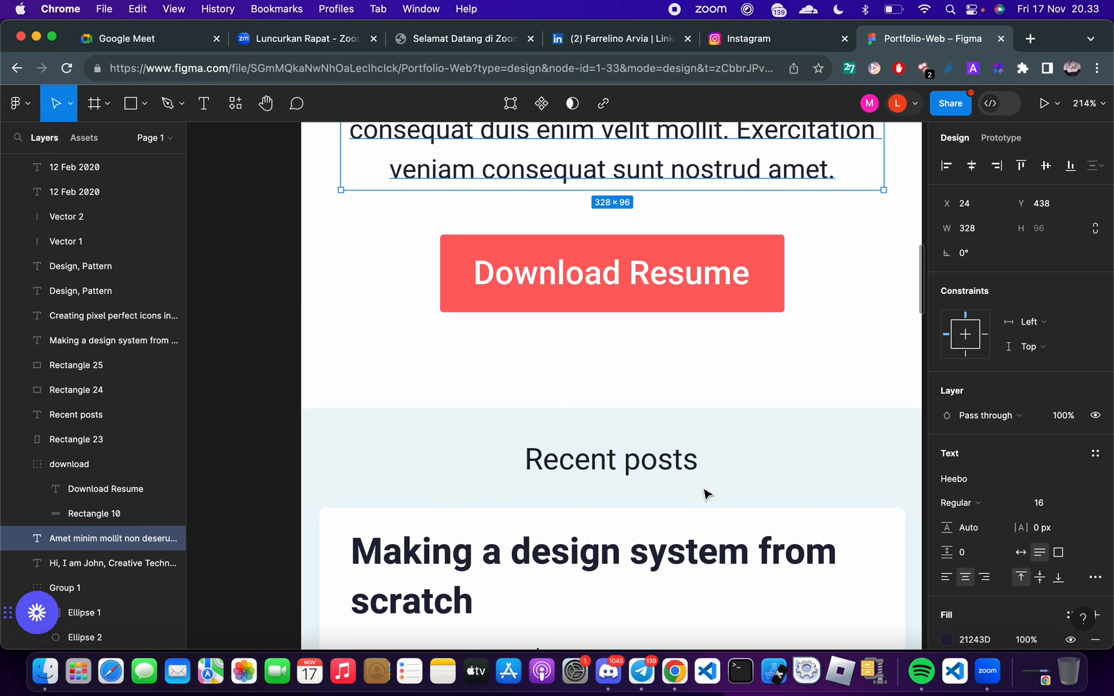
scroll(705, 494, "up", 2)
Switch to Google Meet, read the participants' questions in the call chat, and close the chat
key("ctrl+Right")
key("ctrl+Right")
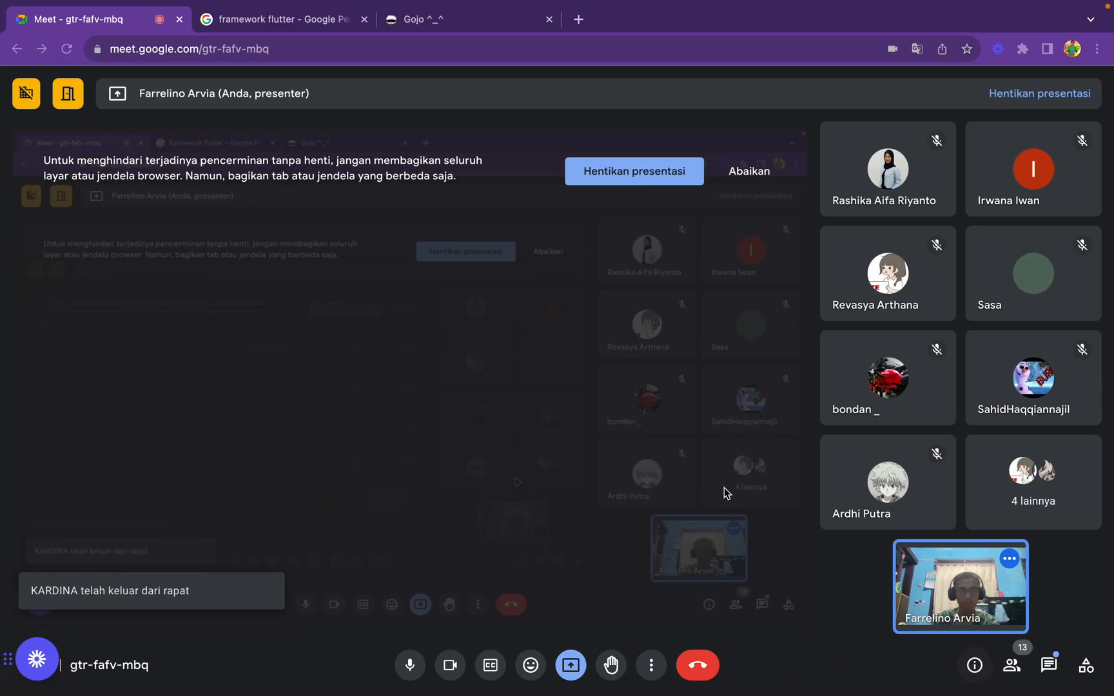
left_click(1059, 671)
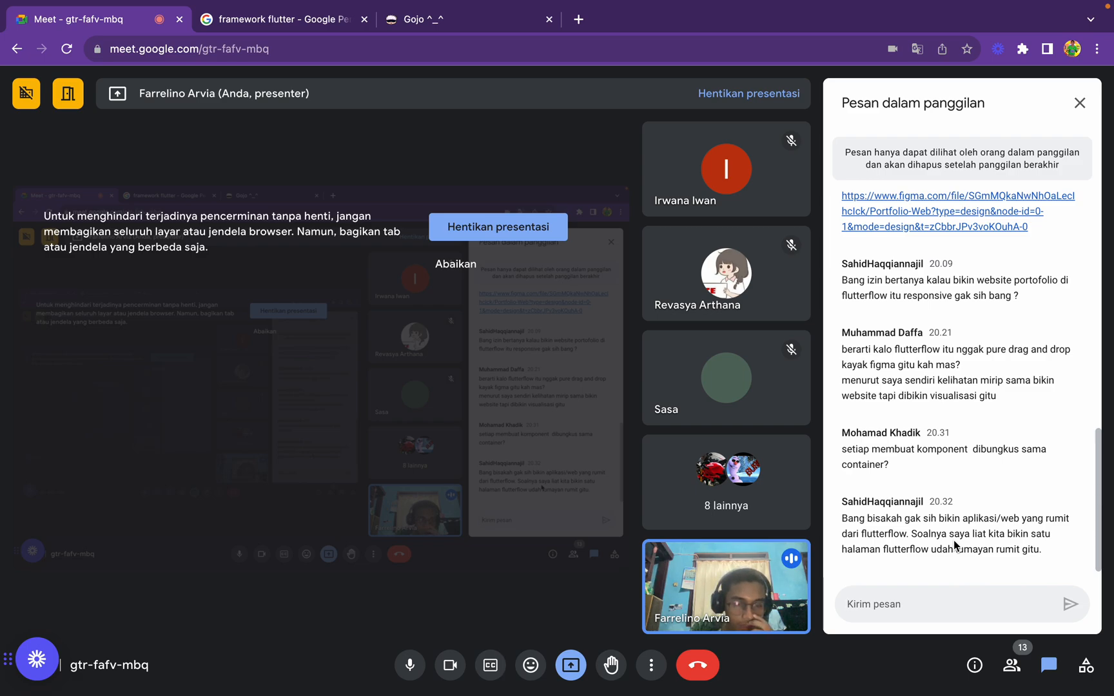
left_click(1080, 103)
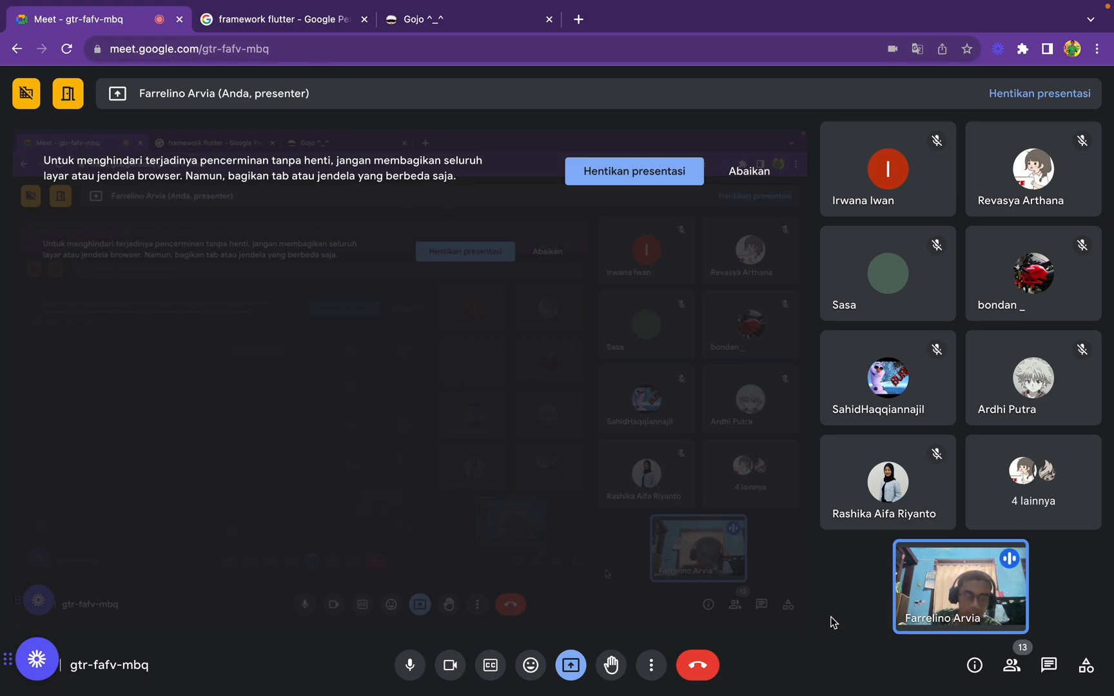
key("ctrl+Left")
key("ctrl+Left")
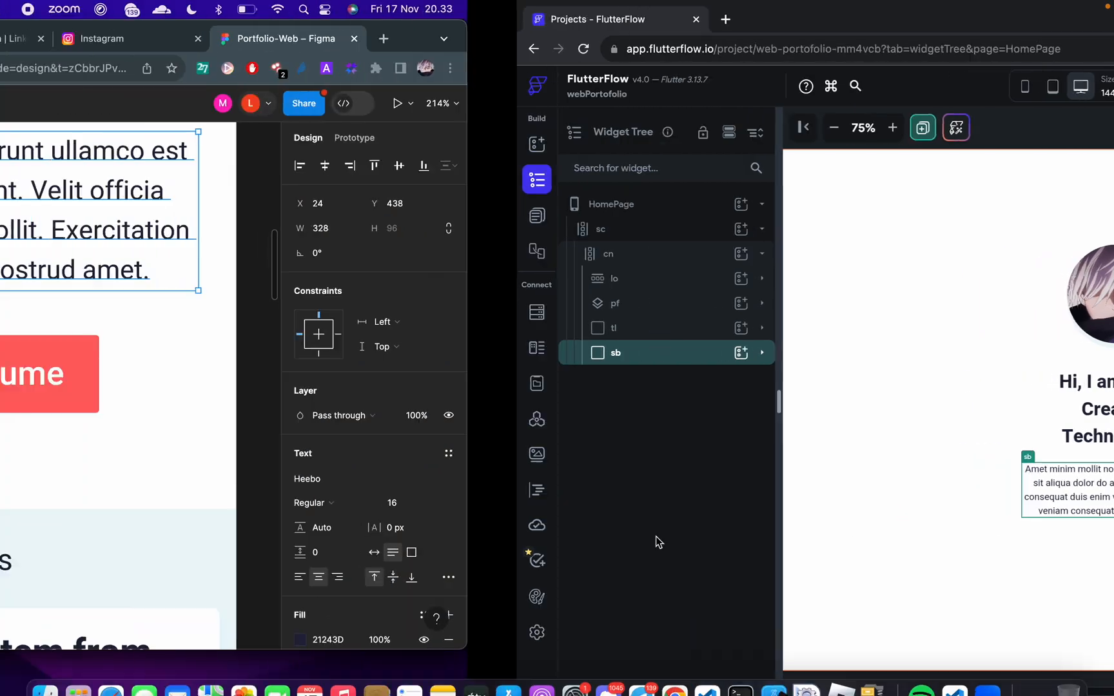
key("ctrl+Right")
key("ctrl+Right")
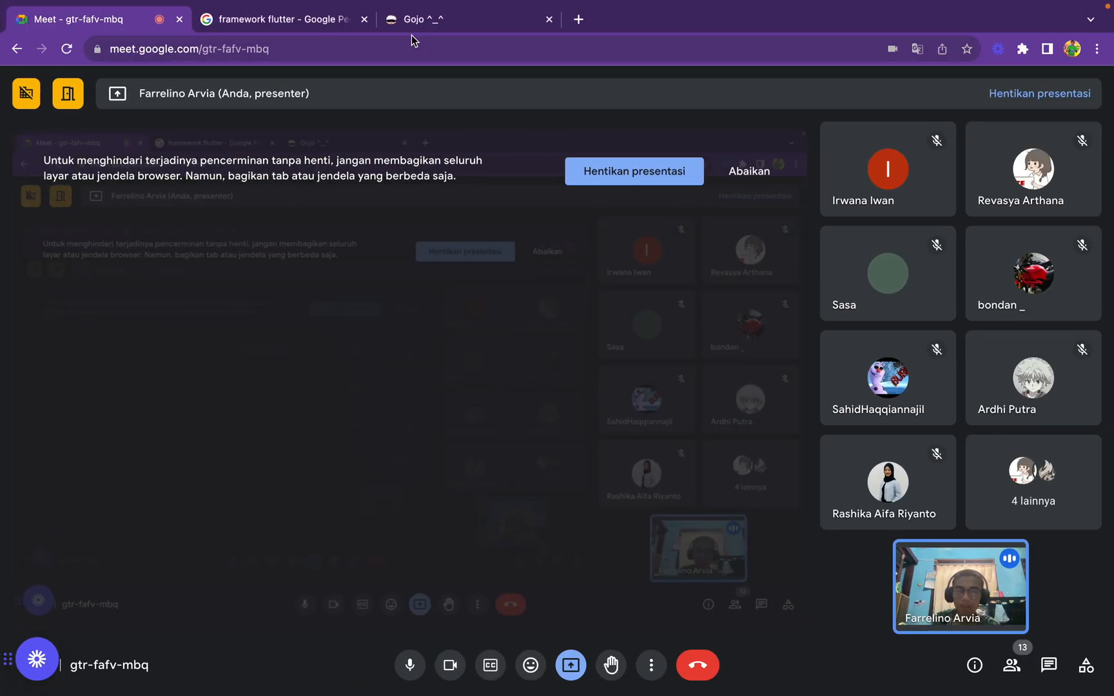
Try loading app.flutterflow.io in place of the framework flutter image search, and close that browser tab
left_click(341, 16)
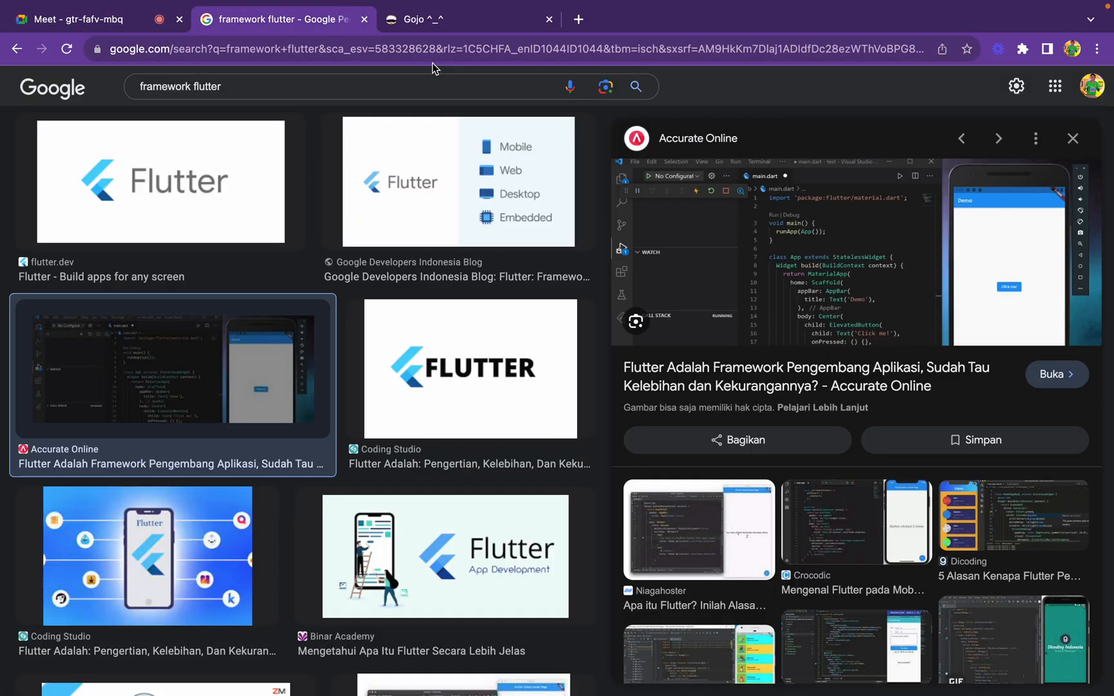
left_click(424, 48)
type("app")
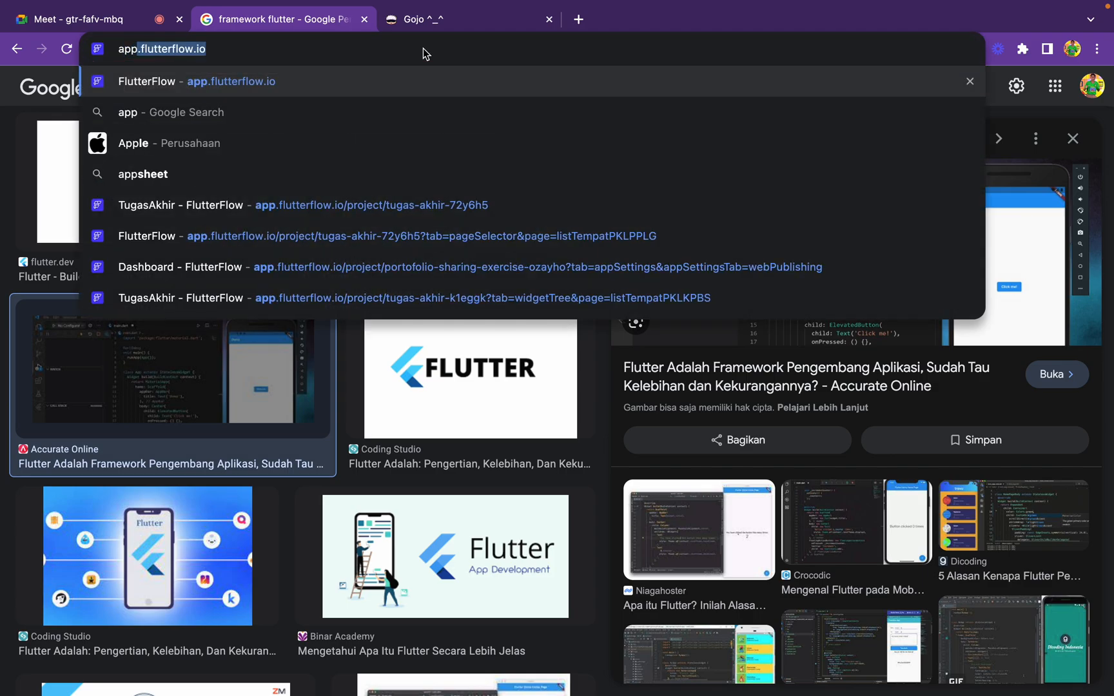
key("Return")
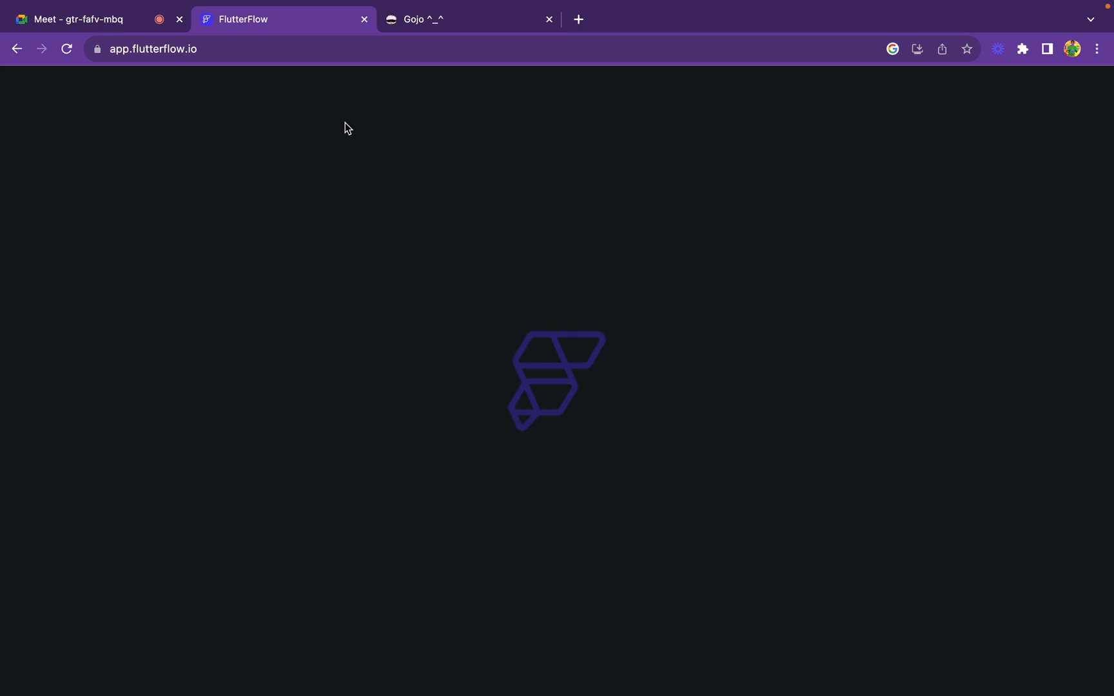
left_click(365, 20)
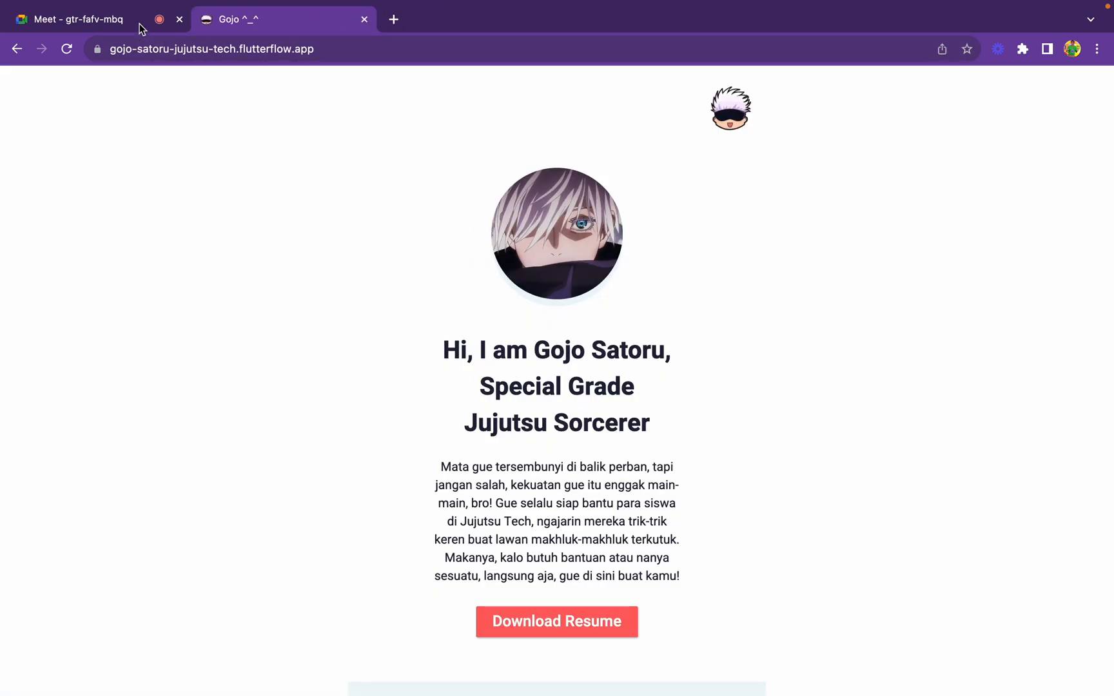
Return to the Google Meet call and dismiss the screen-mirroring warning
left_click(90, 14)
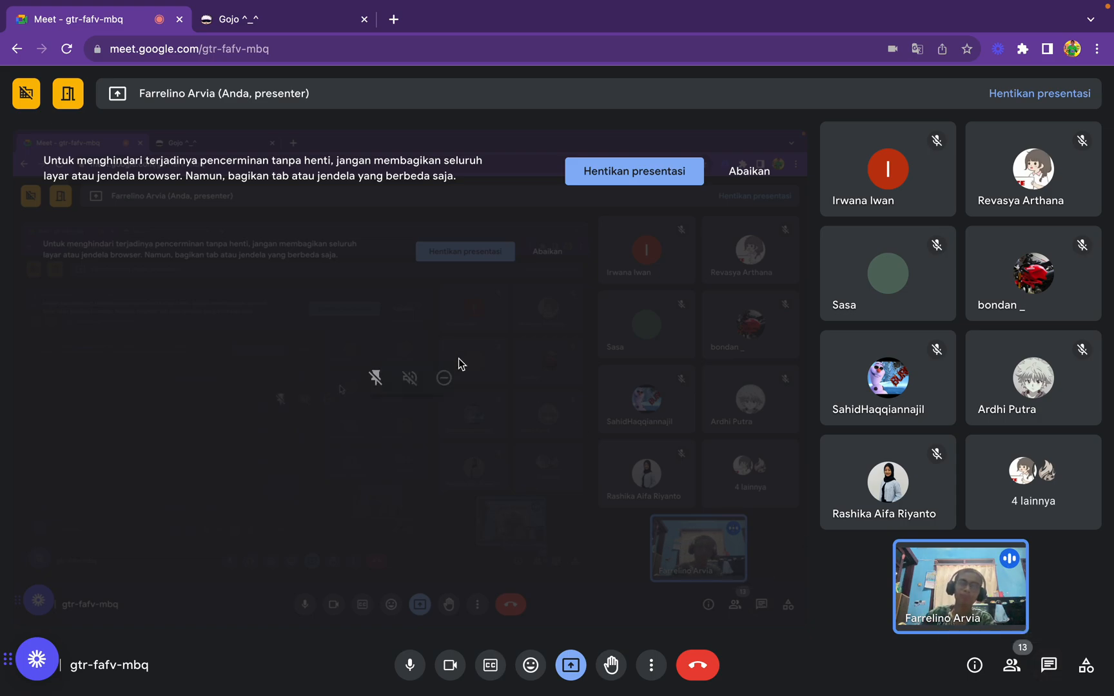
left_click(740, 173)
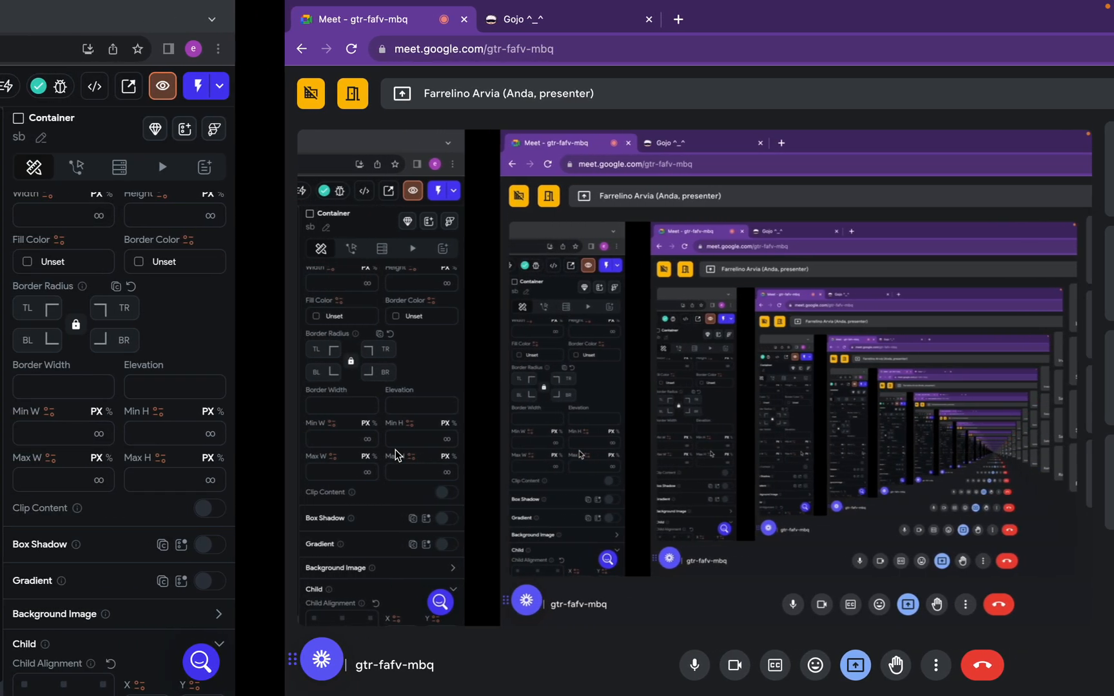
key("ctrl+Right")
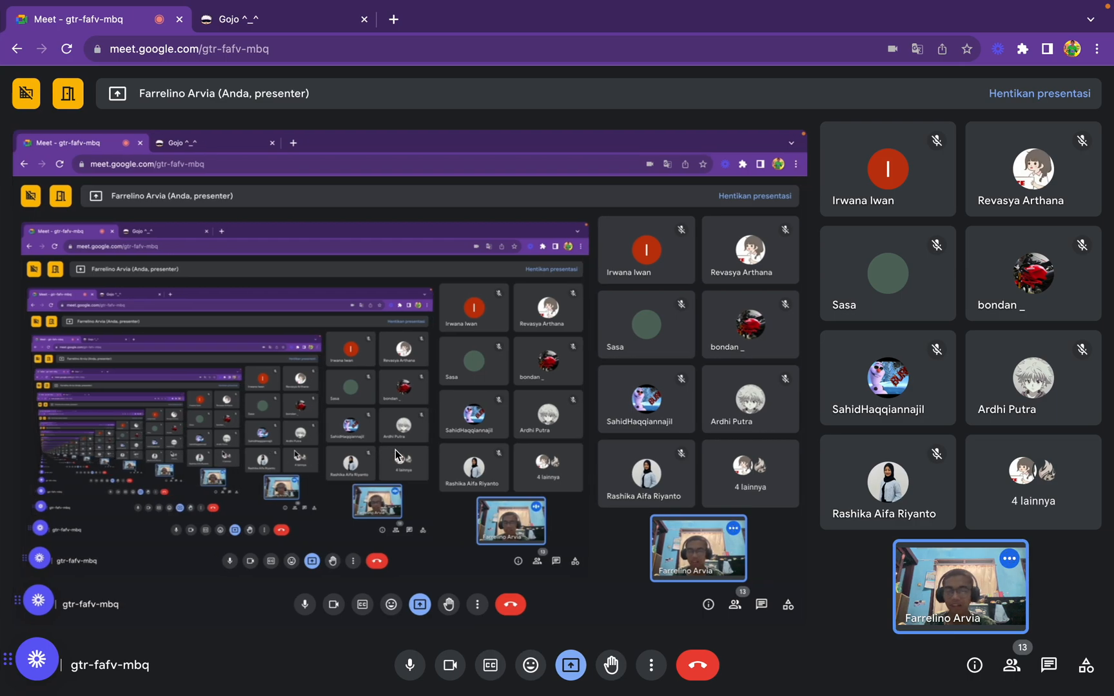
Switch to FlutterFlow and preview the HomePage at phone size with the canvas zoomed to 90%
key("ctrl+Left")
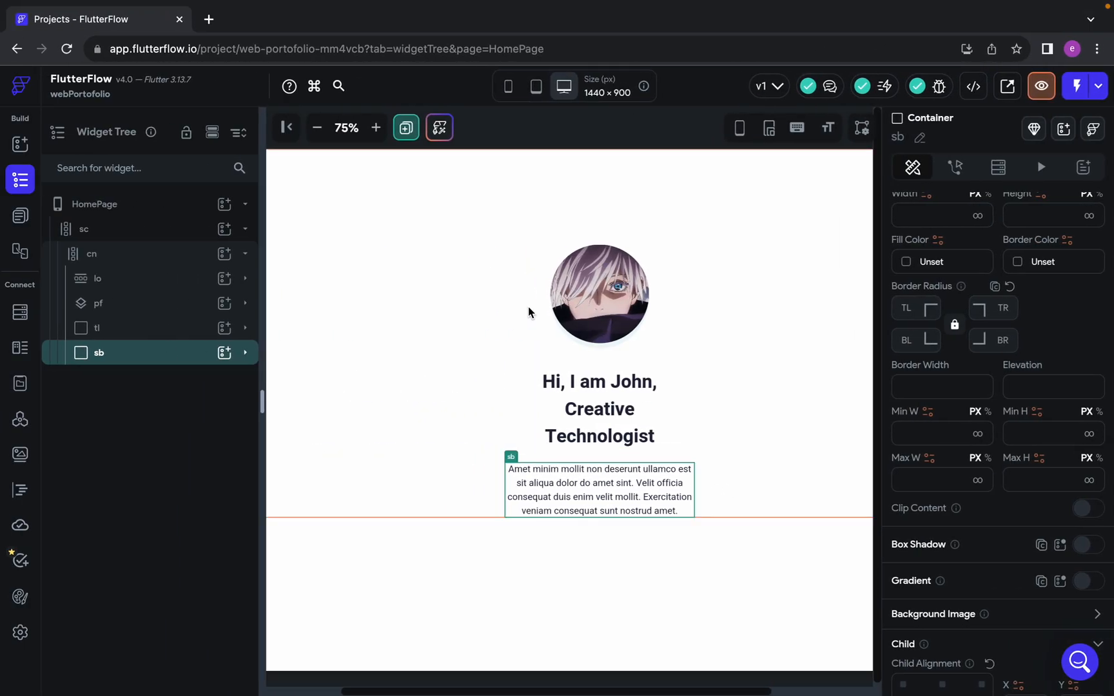
left_click(506, 90)
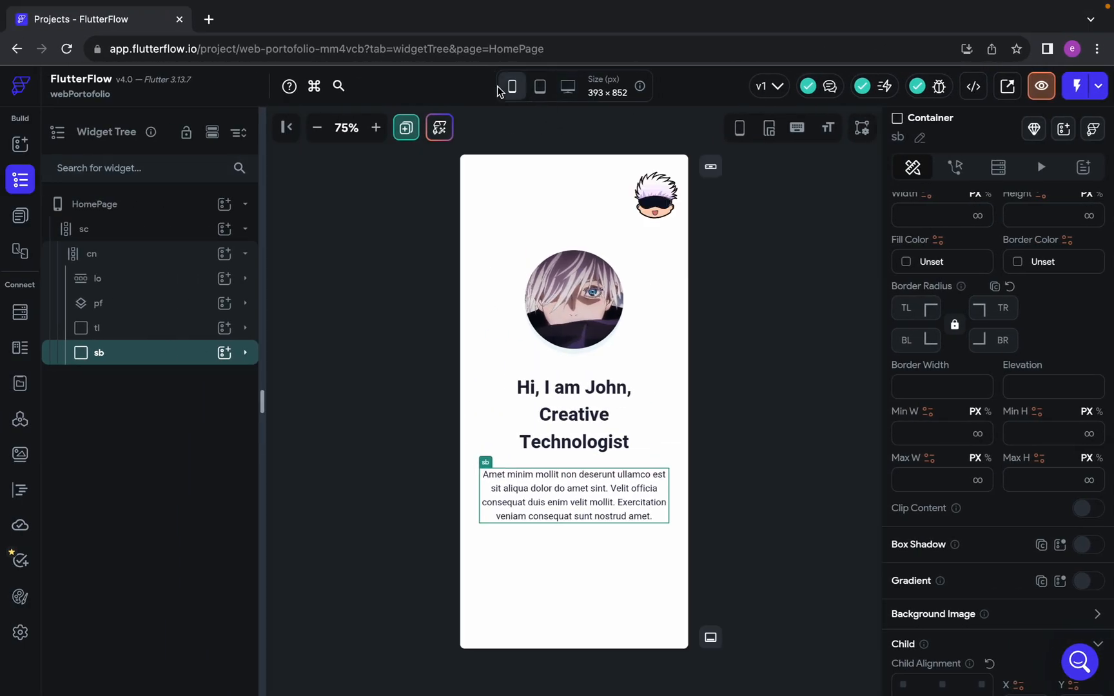
left_click(376, 127)
left_click(375, 127)
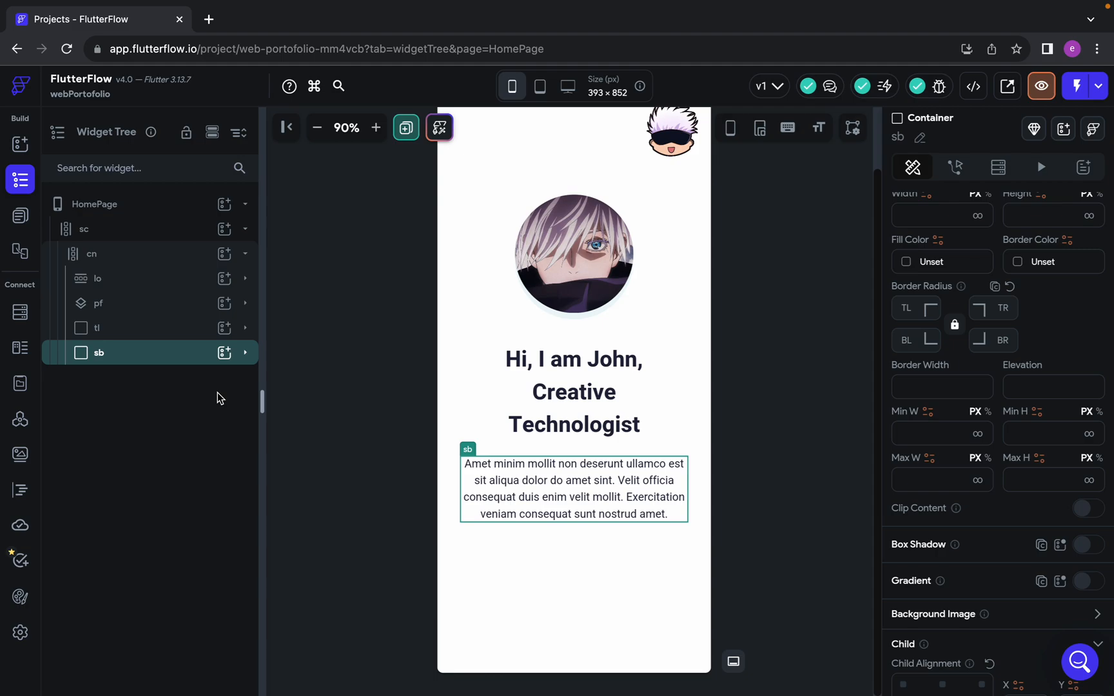
scroll(497, 427, "up", 2)
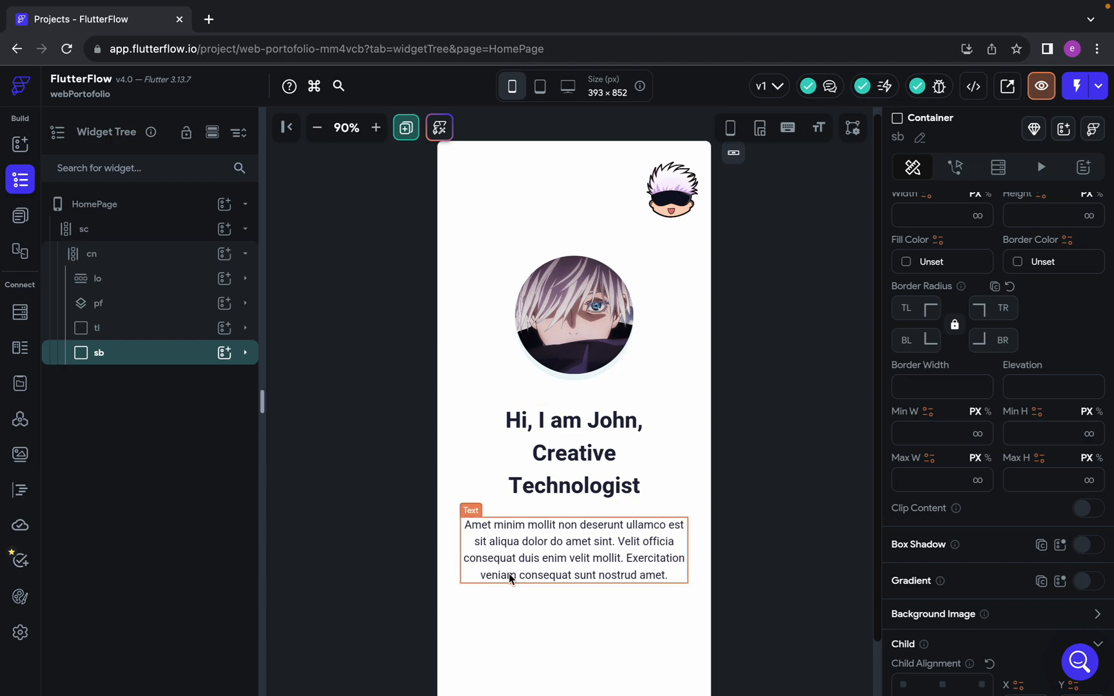
scroll(509, 576, "down", 2)
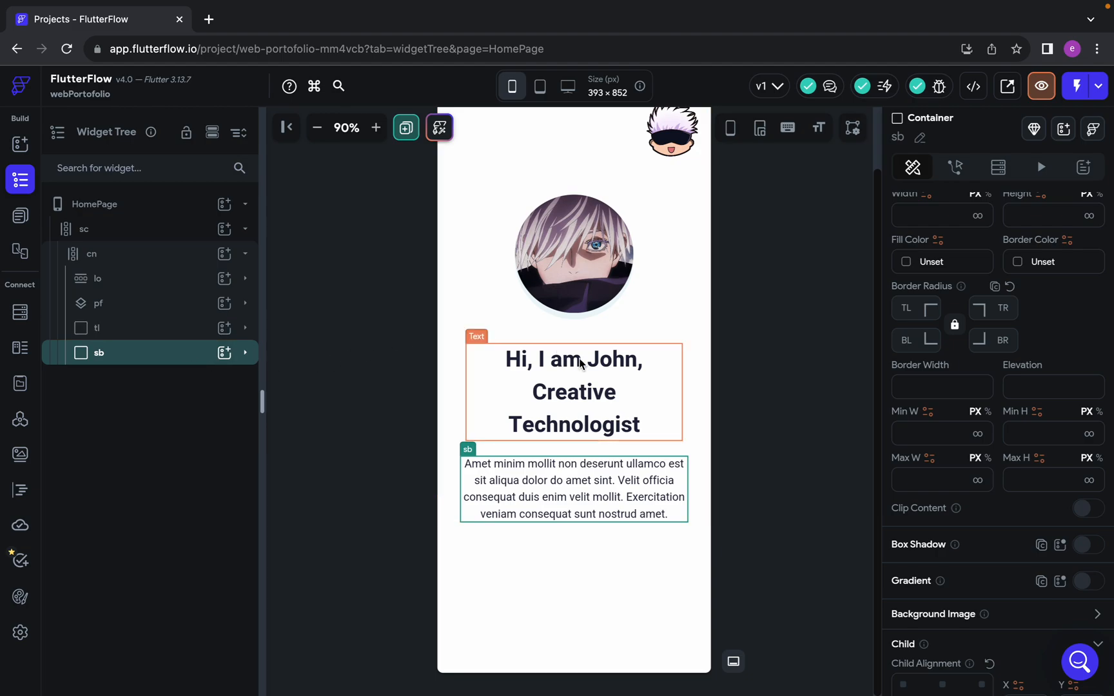
Inspect the text properties of the heading and paragraph on the HomePage, checking the Google Meet chat in between
left_click(605, 404)
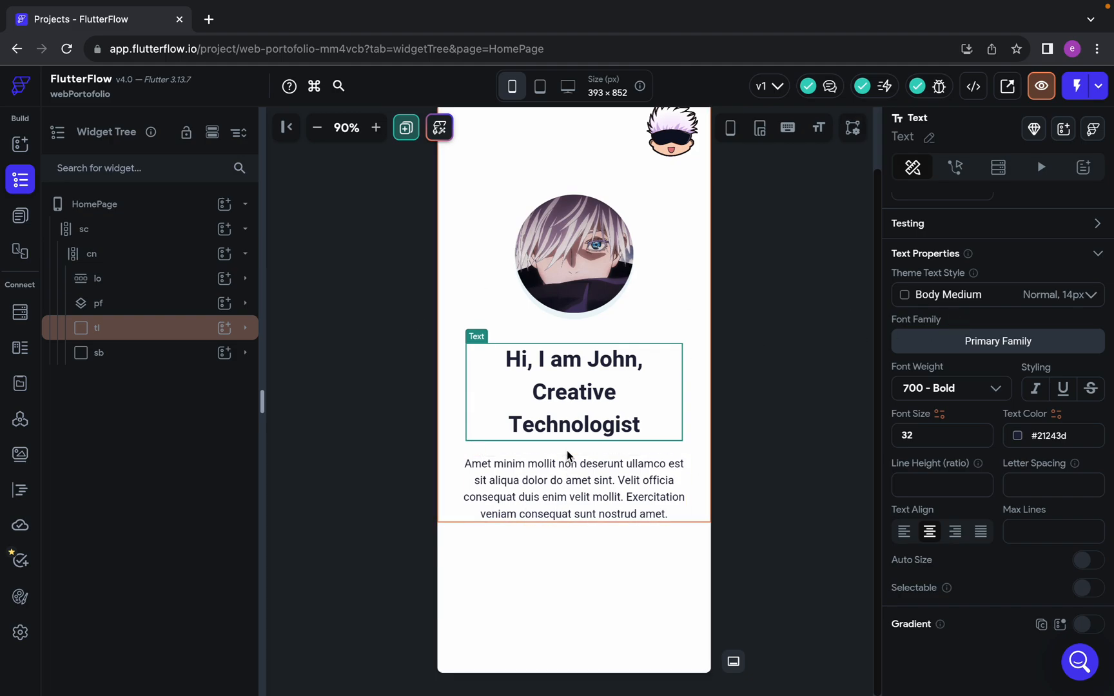
key("ctrl+Right")
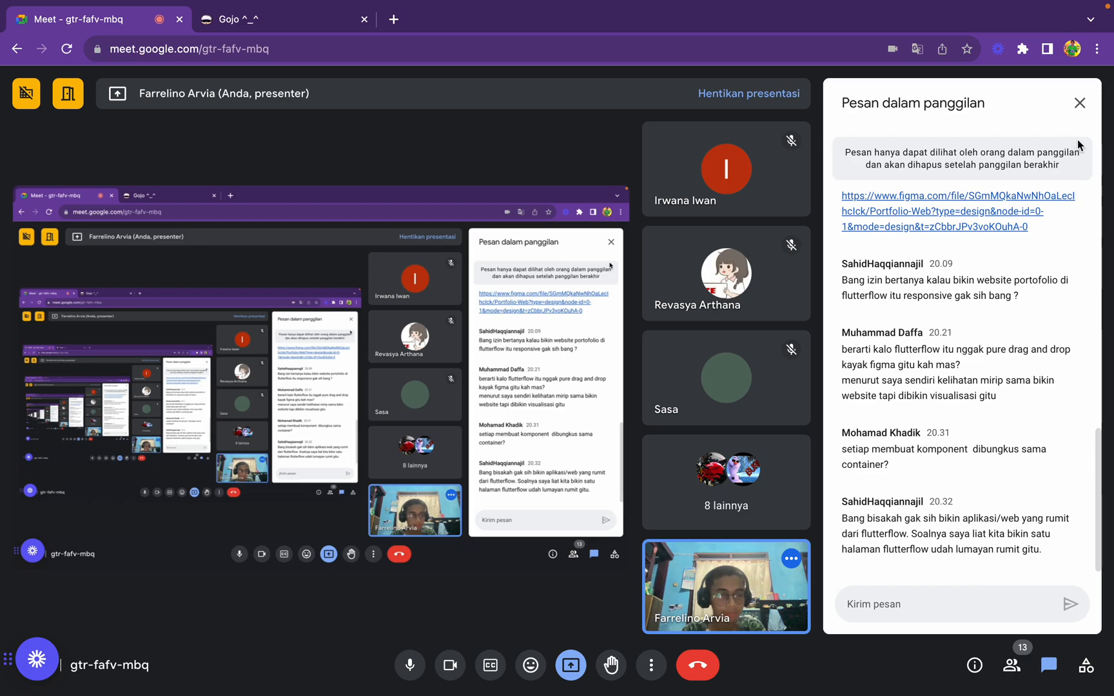
left_click(1080, 103)
key("ctrl+Left")
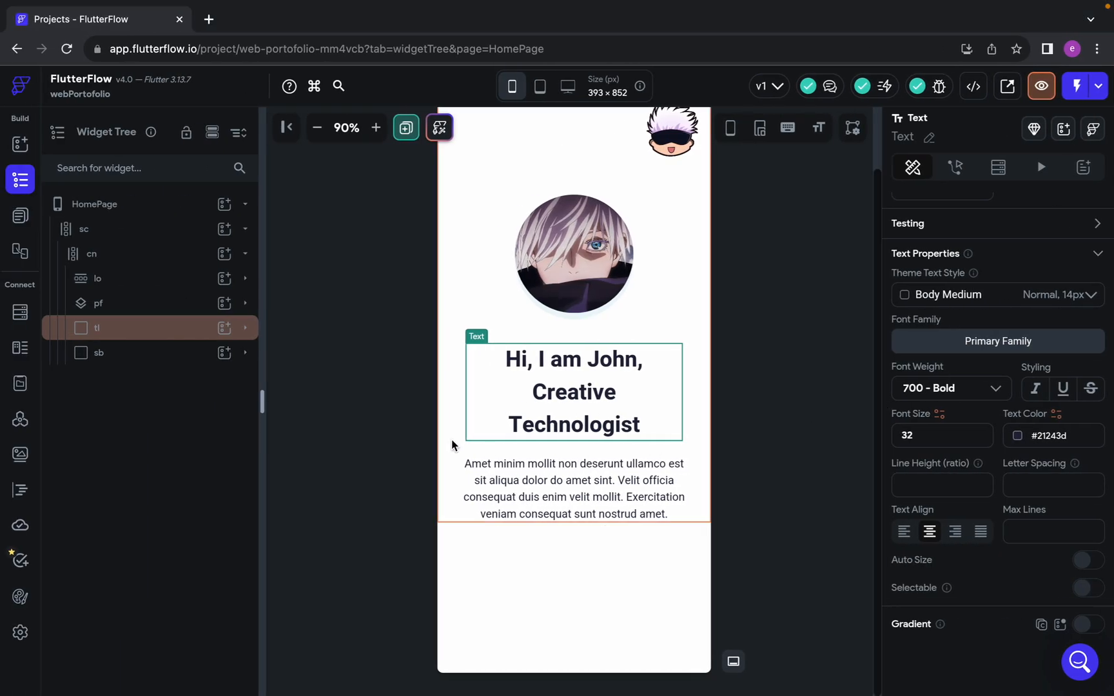
left_click(507, 466)
key("ctrl+Right")
left_click(1038, 670)
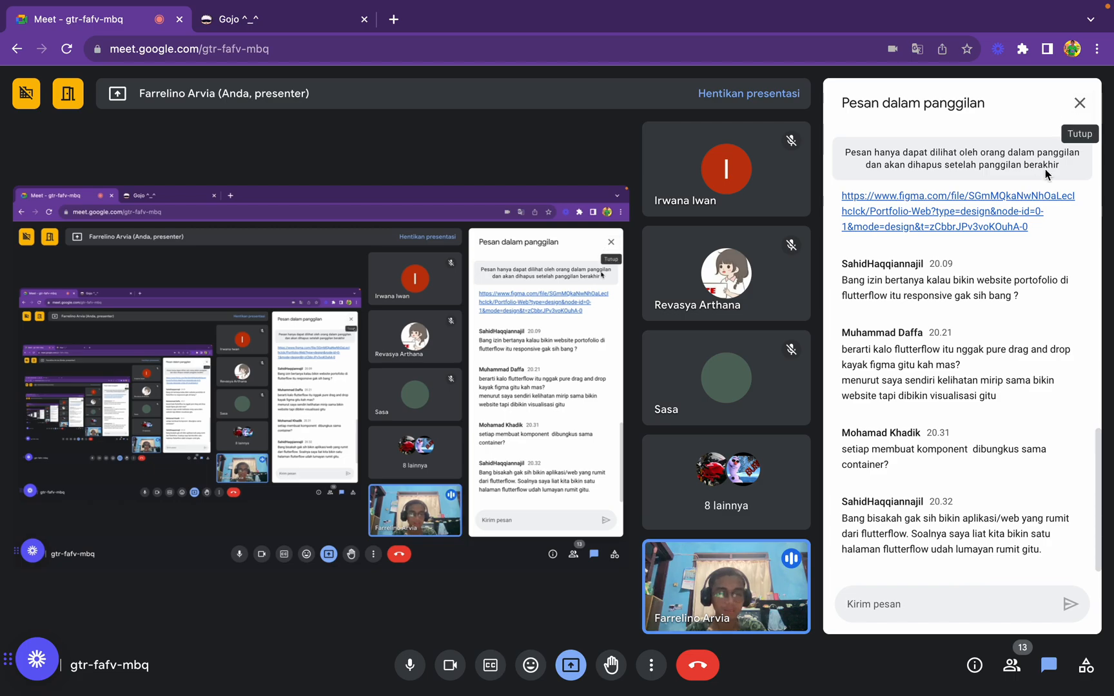
key("ctrl+Left")
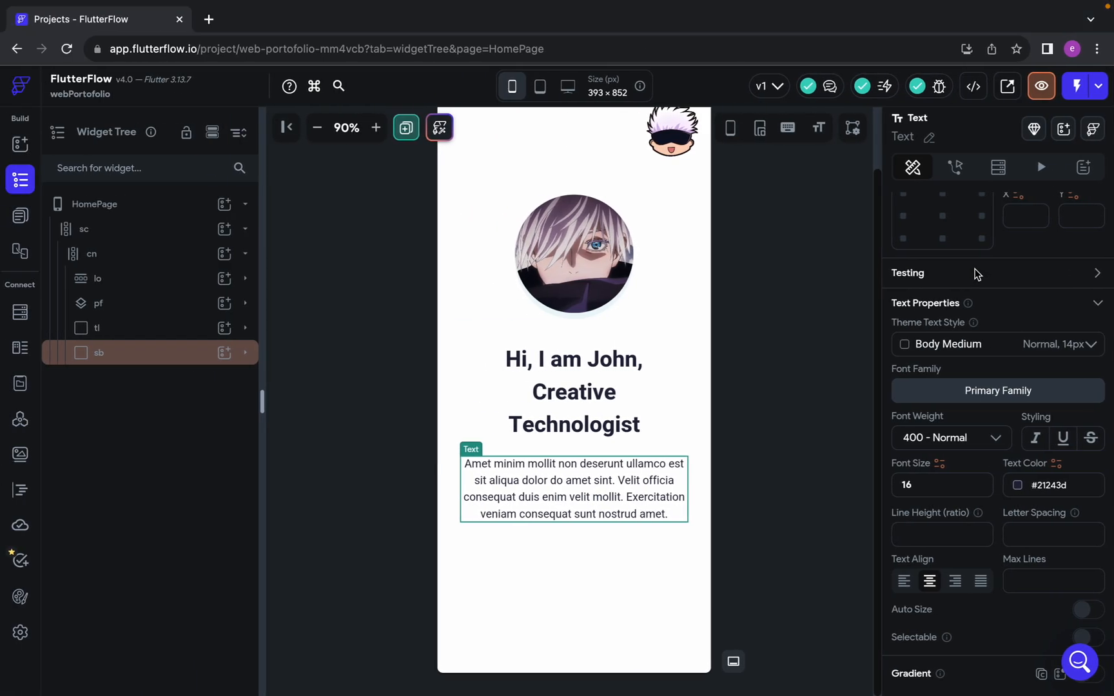
Switch to the published Gojo portfolio site and review its layout down to the Featured works section
key("ctrl+Right")
left_click(259, 27)
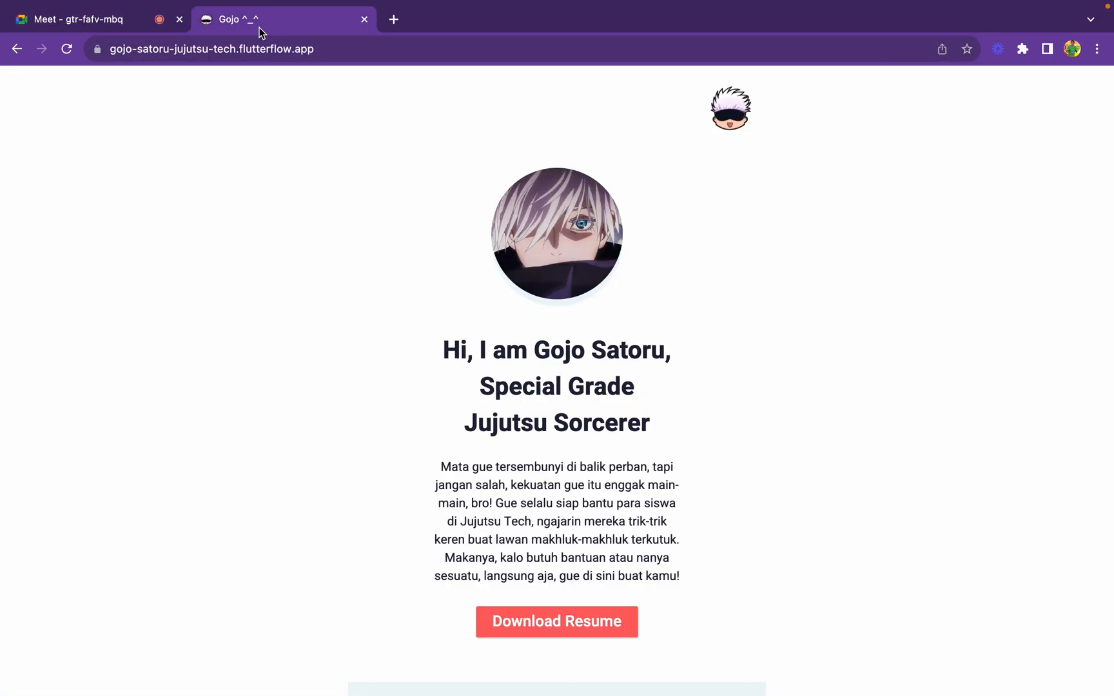
scroll(521, 351, "down", 20)
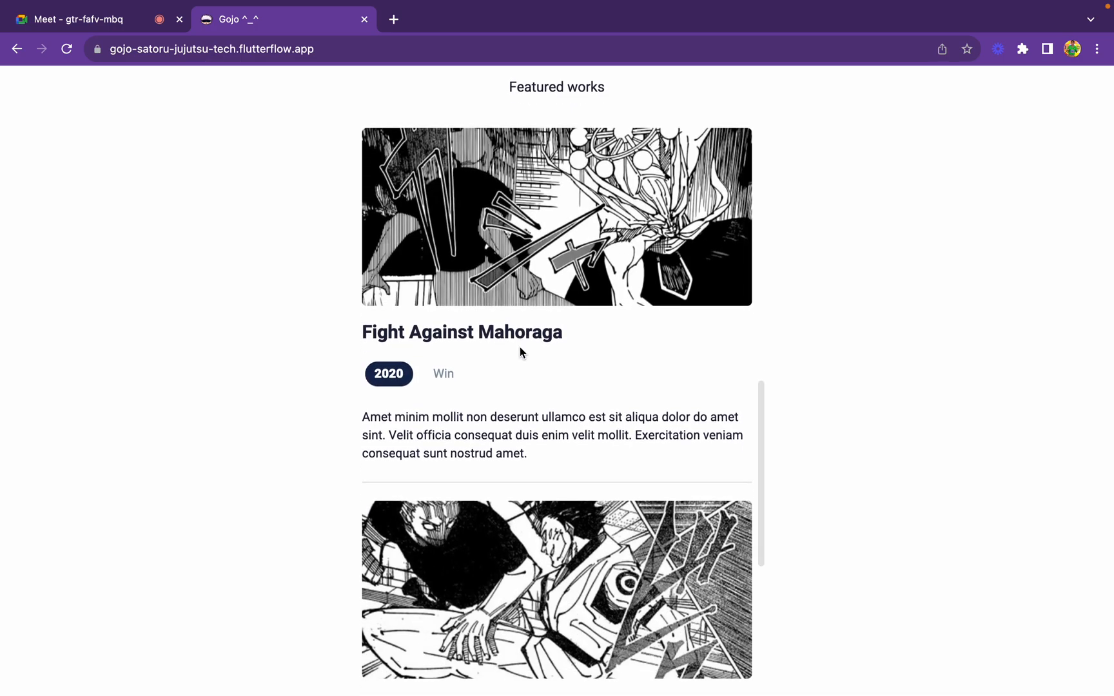
scroll(521, 352, "up", 15)
scroll(521, 352, "down", 5)
scroll(521, 351, "down", 12)
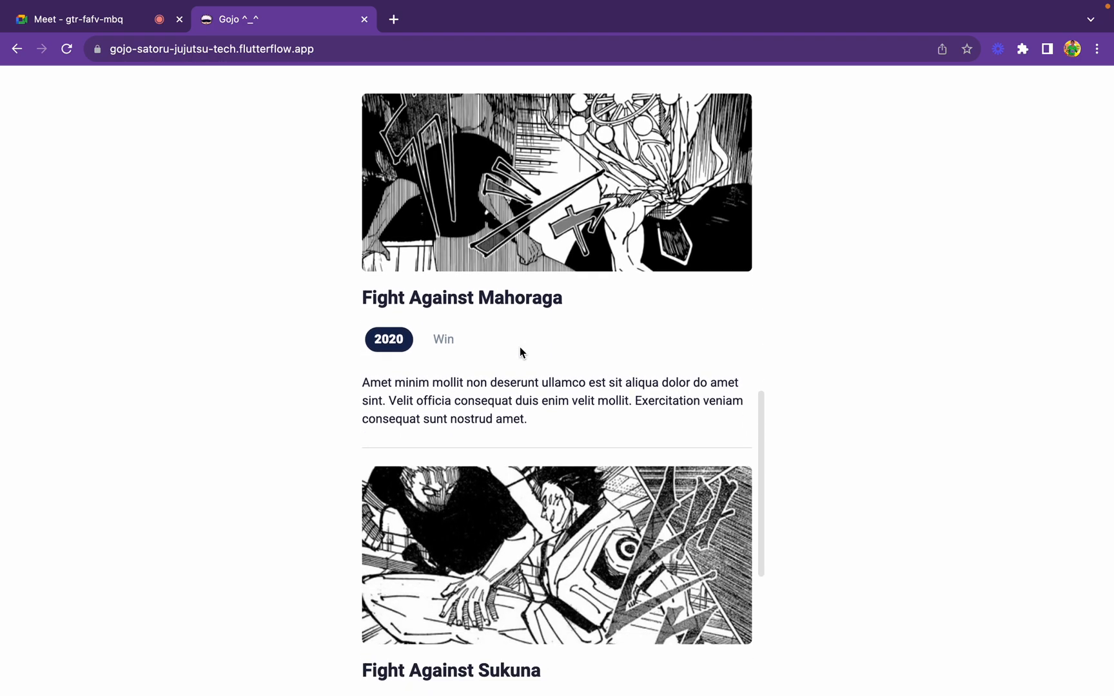
Return to Google Meet, read the latest messages in the call chat, and close the chat
left_click(107, 27)
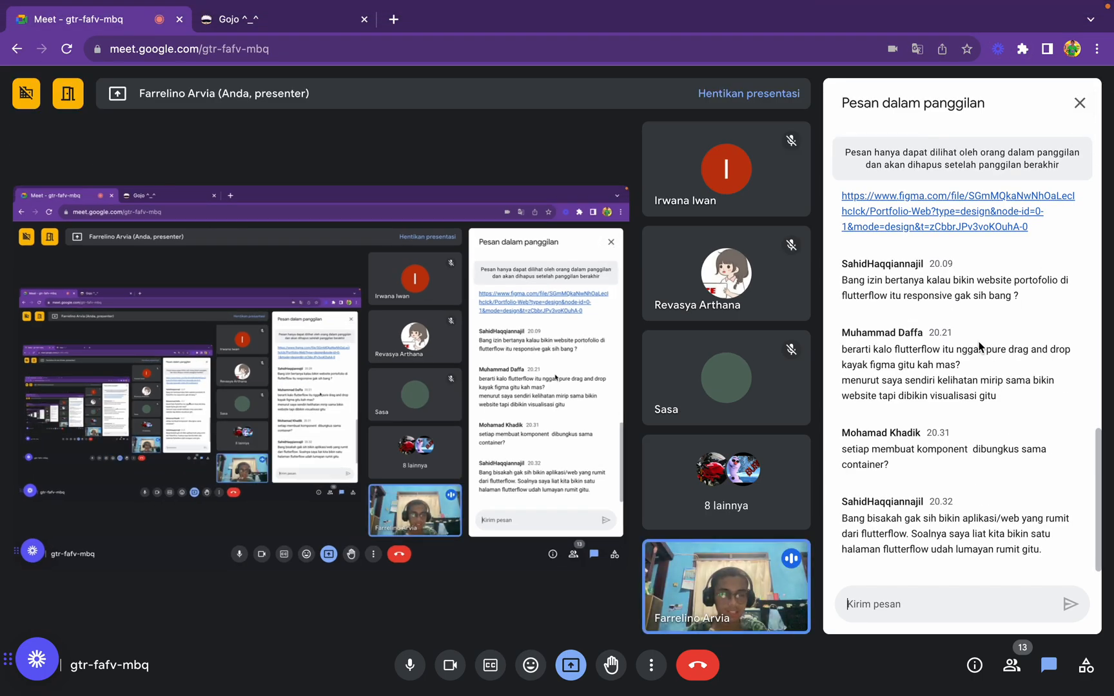
left_click(1080, 103)
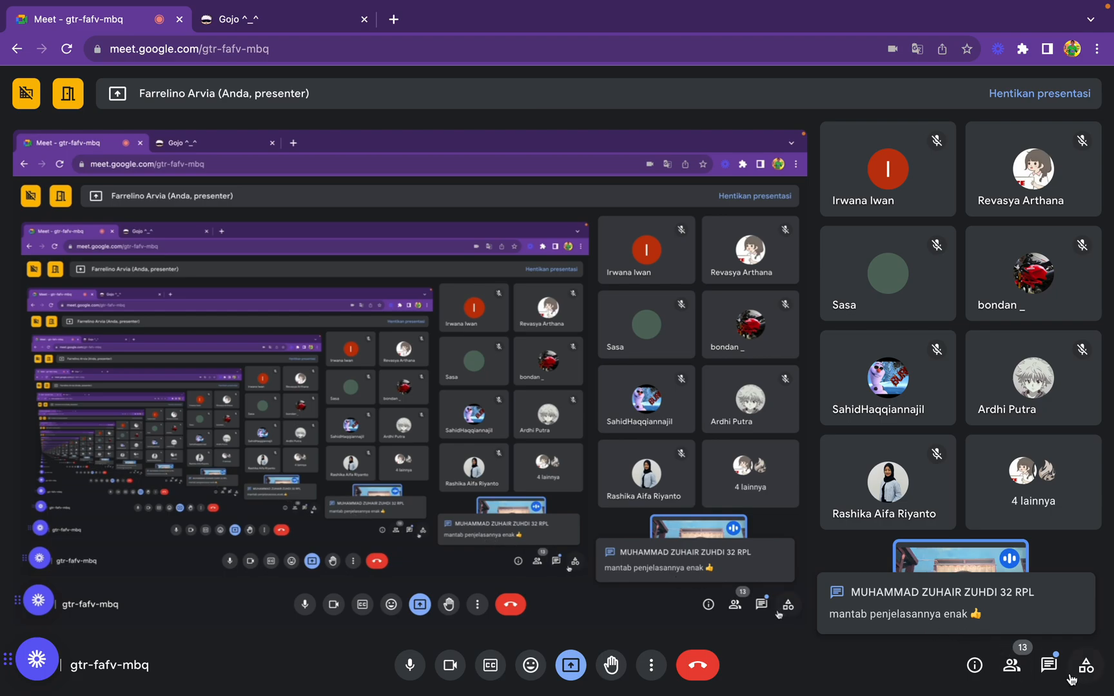
left_click(1049, 667)
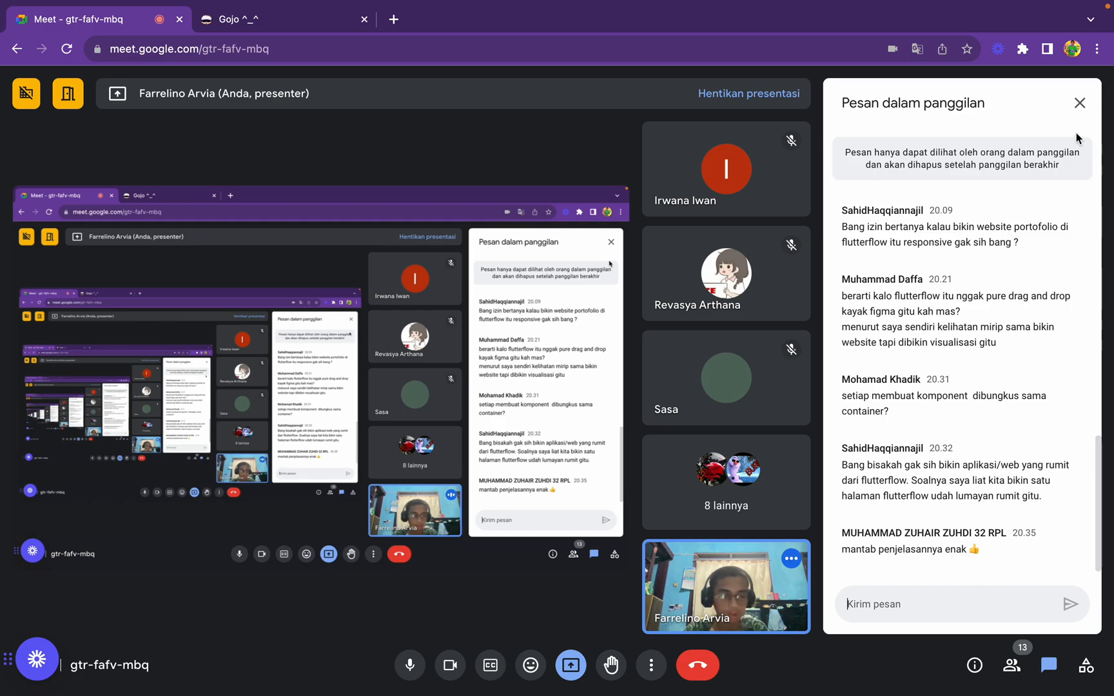
left_click(1080, 102)
Switch to Figma and check the spacing between the selected paragraph and the Download Resume button
key("ctrl+Right")
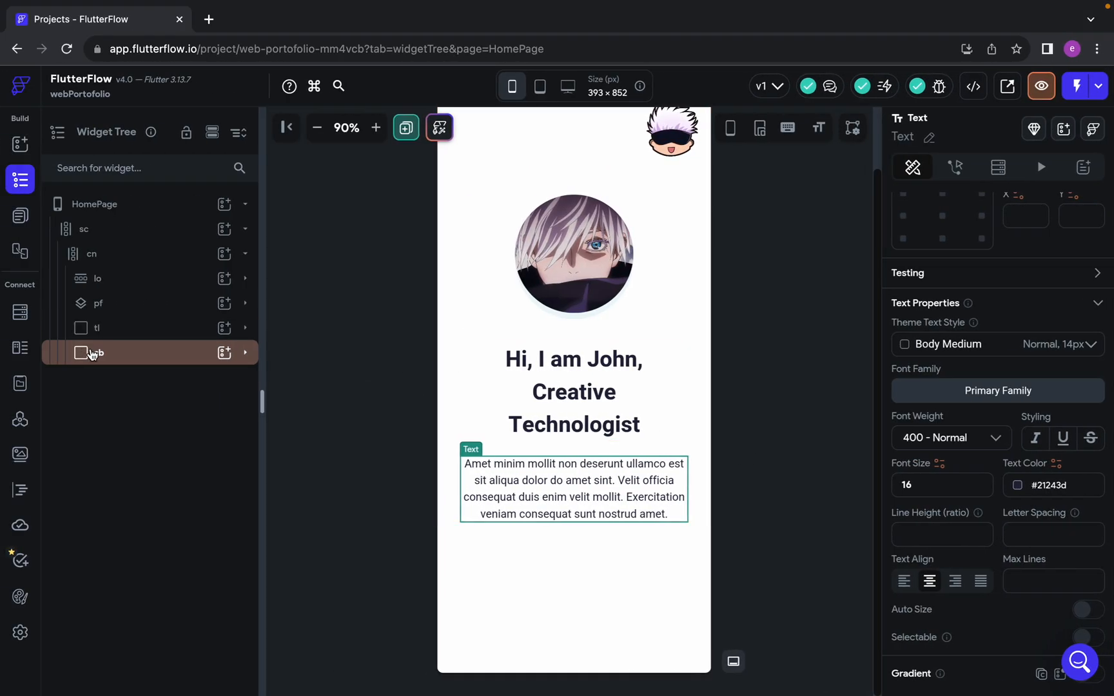
mouse_move(539, 6)
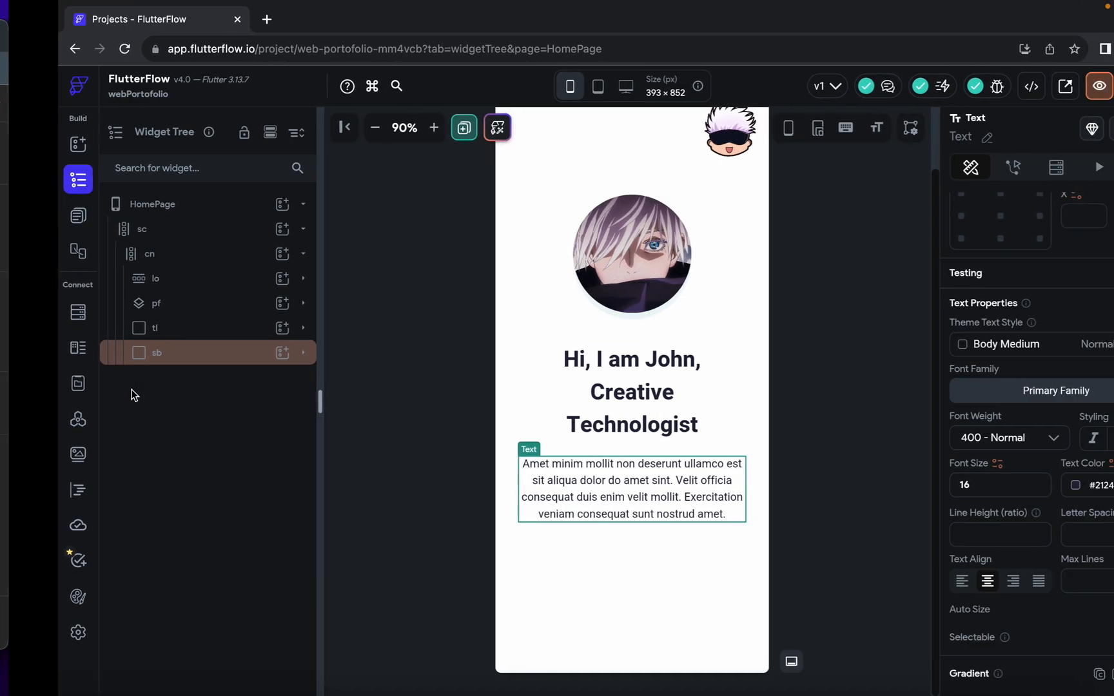
mouse_move(261, 5)
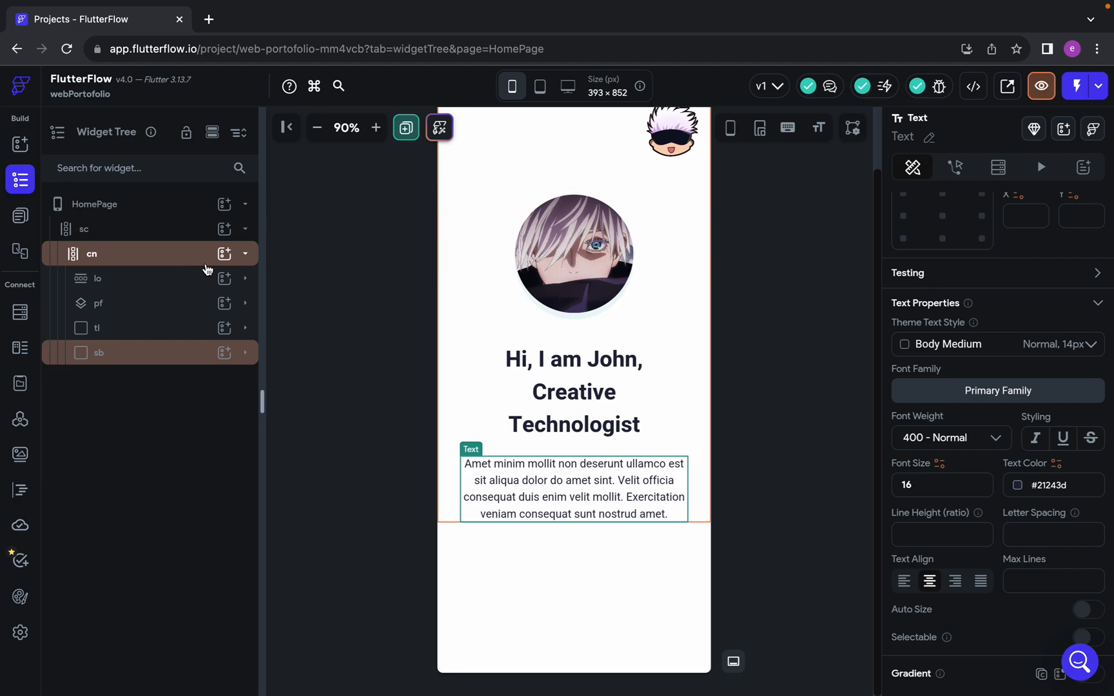
key("ctrl+Left")
scroll(545, 410, "right", 2)
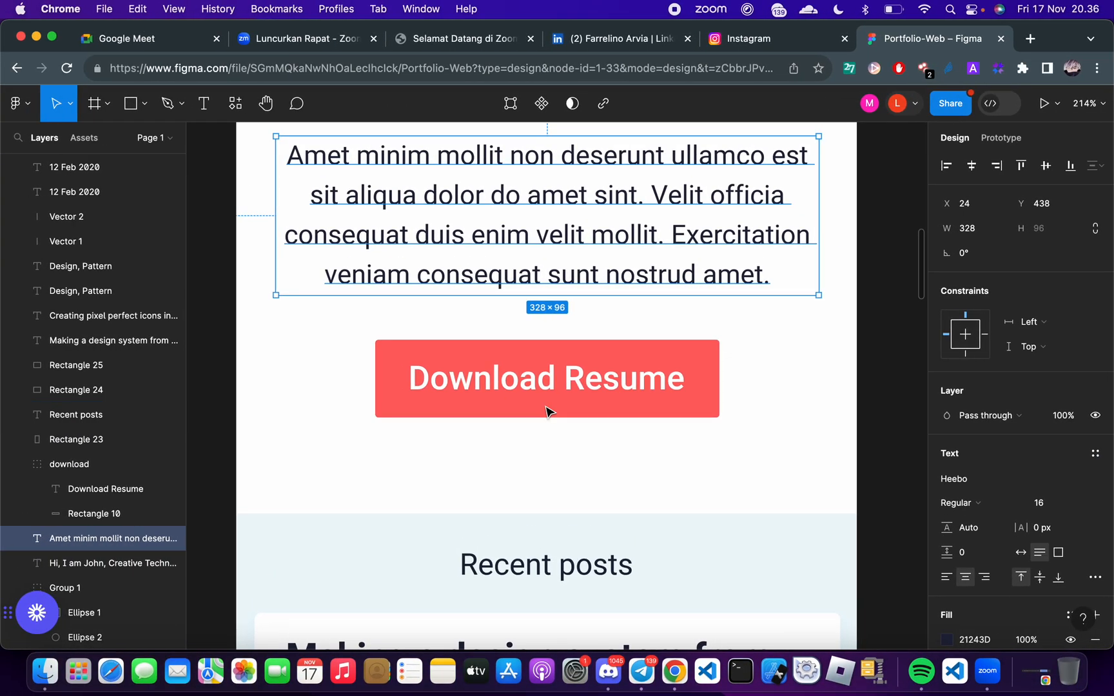
scroll(545, 410, "up", 2)
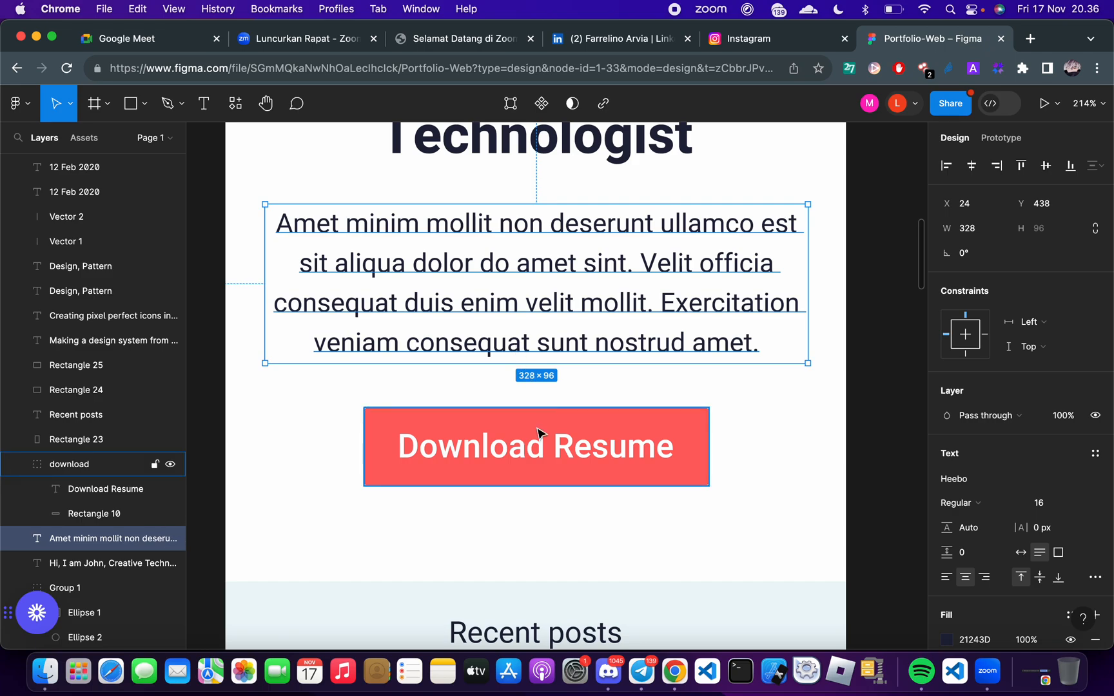
key("alt")
Switch to FlutterFlow and set the bottom padding of the sb container to 27
key("ctrl+Right")
left_click(122, 356)
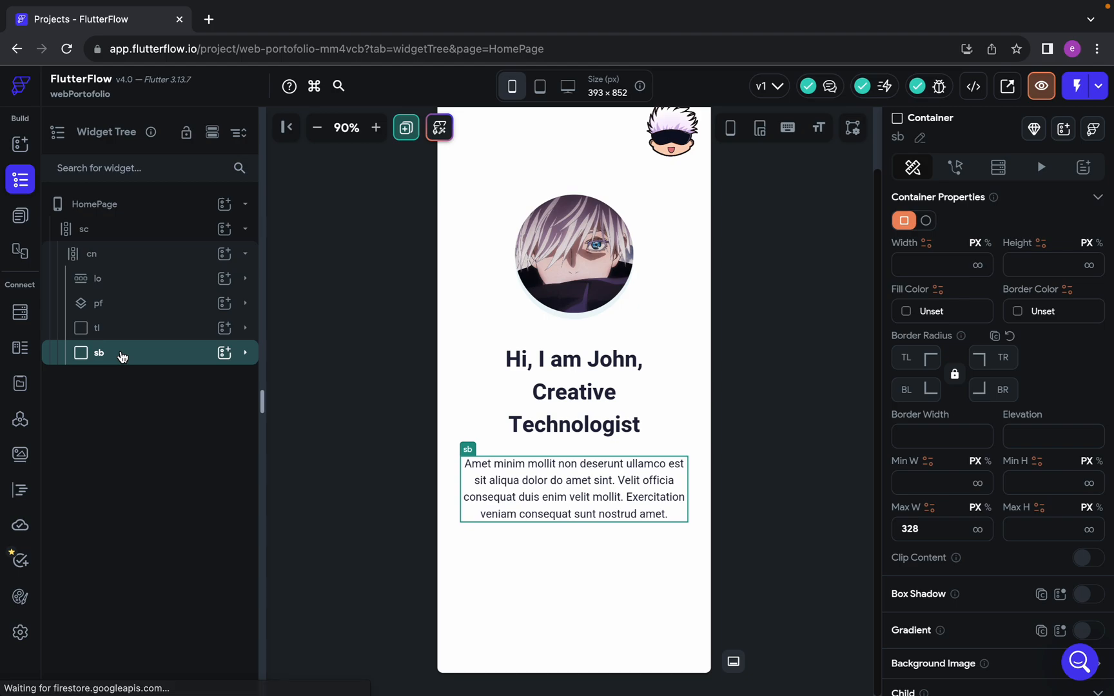
scroll(961, 400, "up", 5)
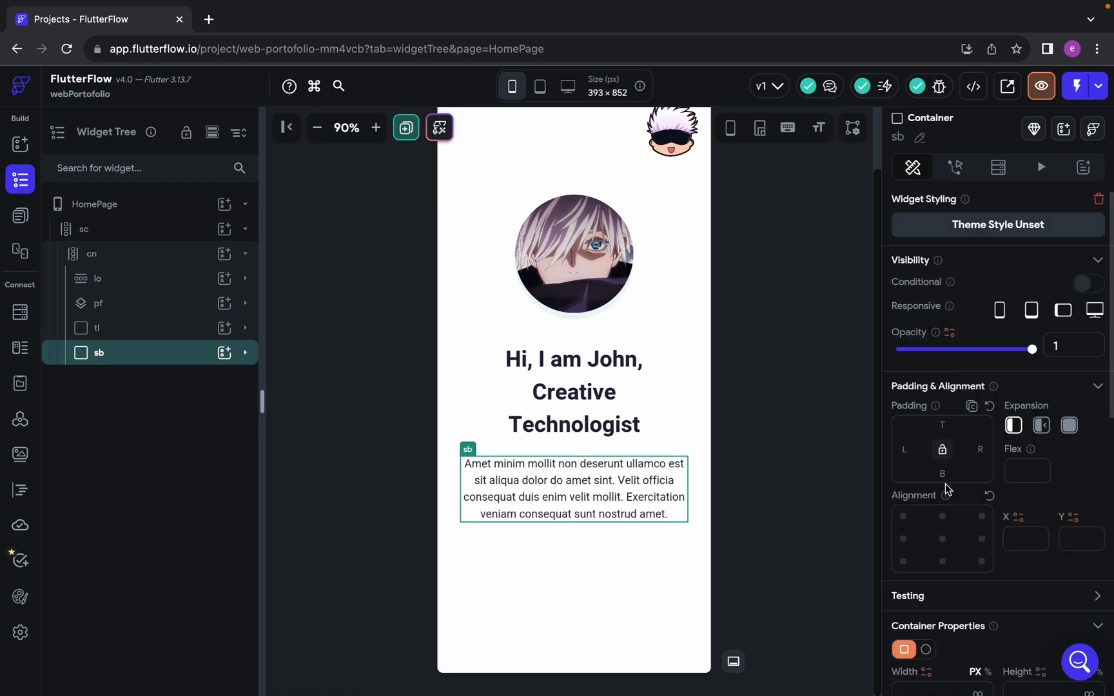
type("27")
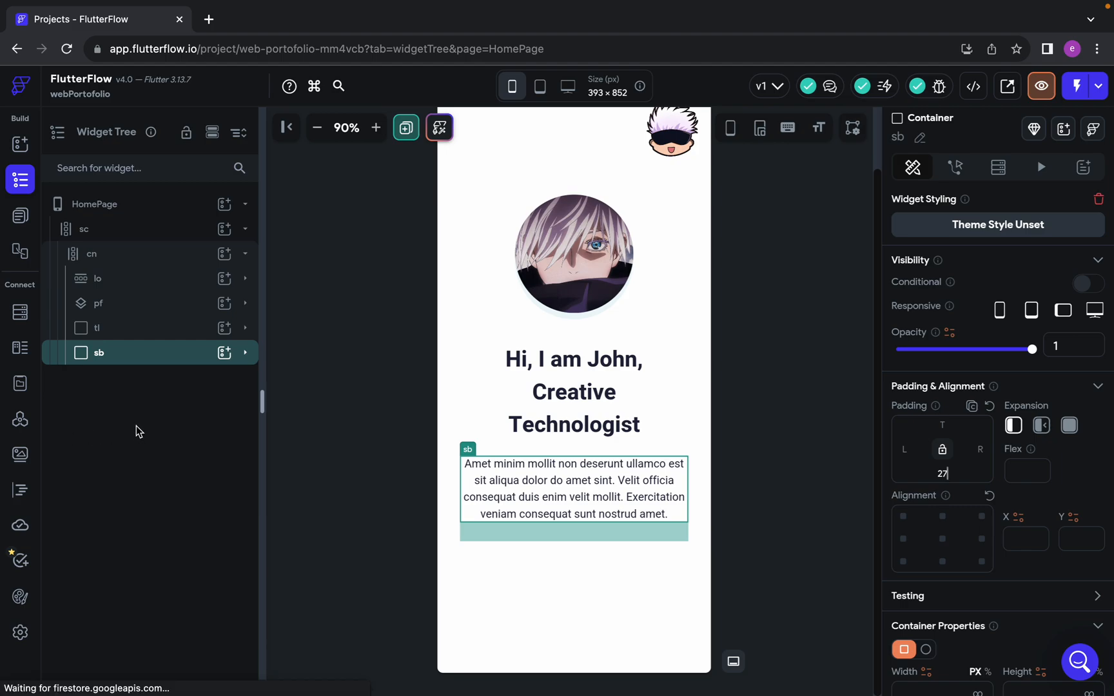
Add a Button widget to the cn column, below the sb container
left_click(165, 253)
left_click(223, 254)
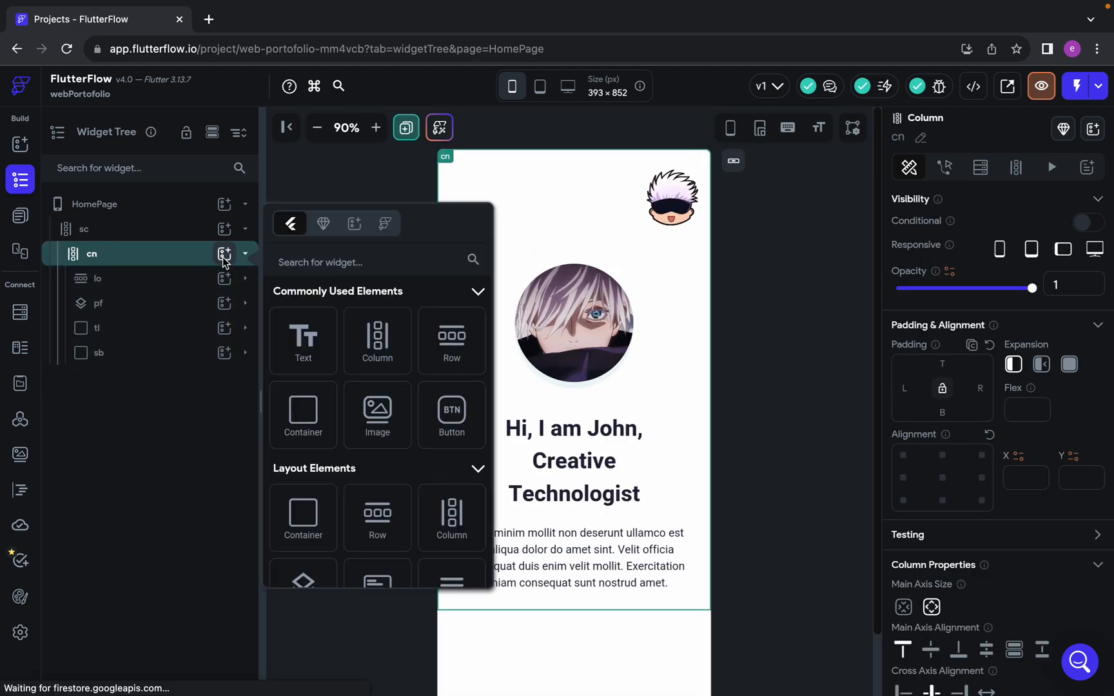
left_click(362, 263)
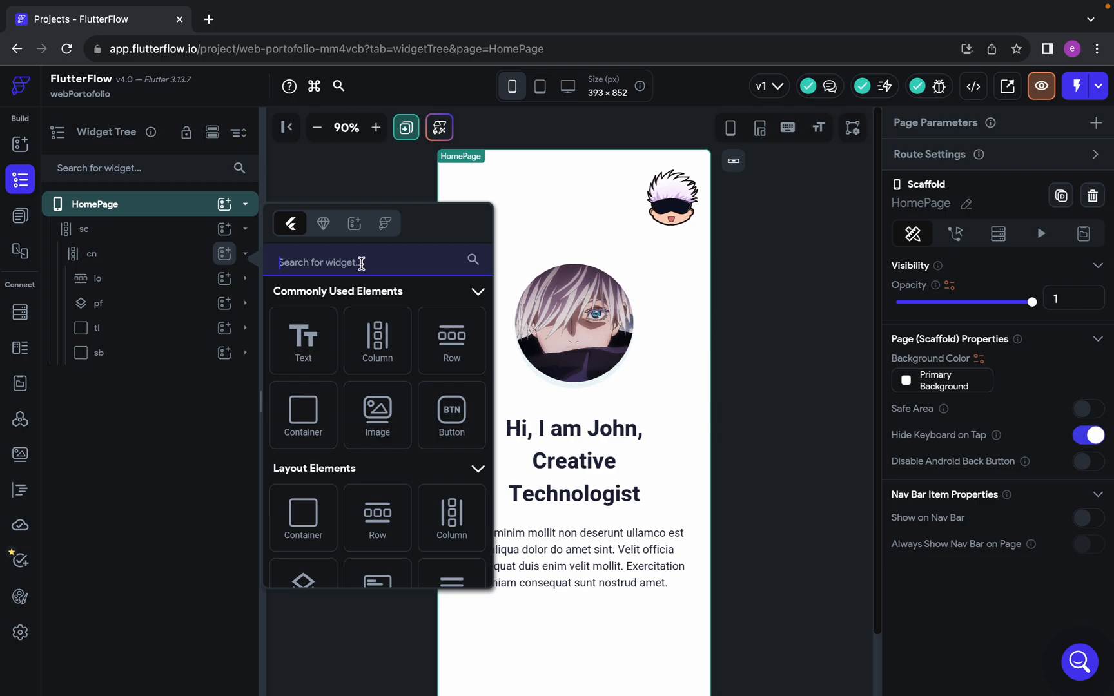
type("butt")
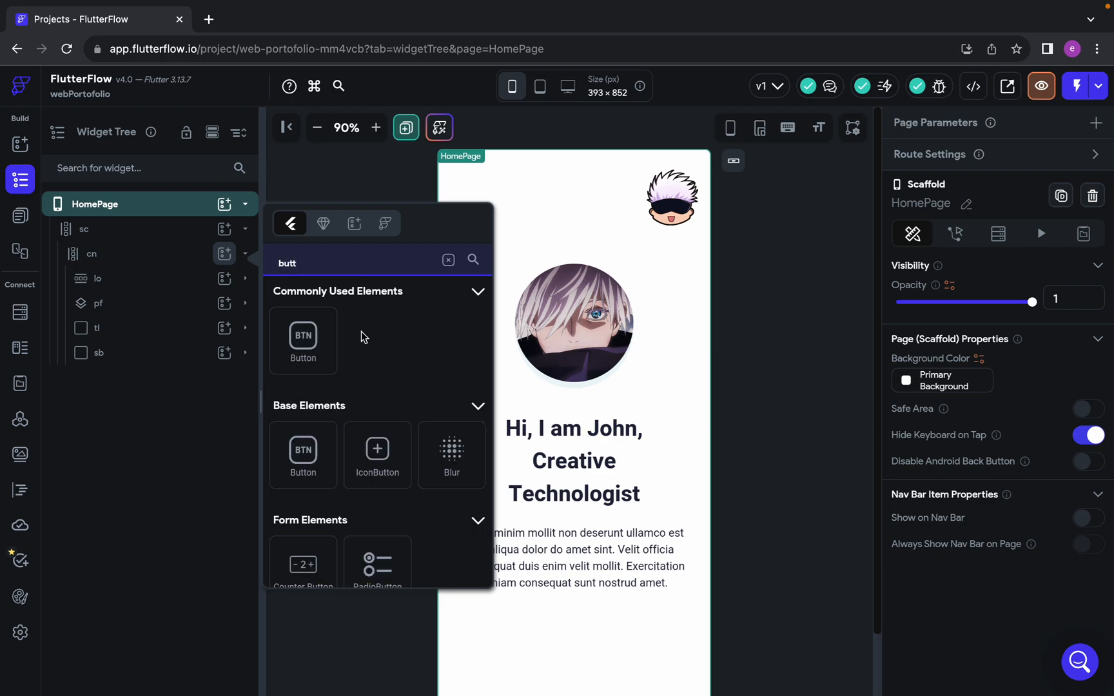
left_click(303, 341)
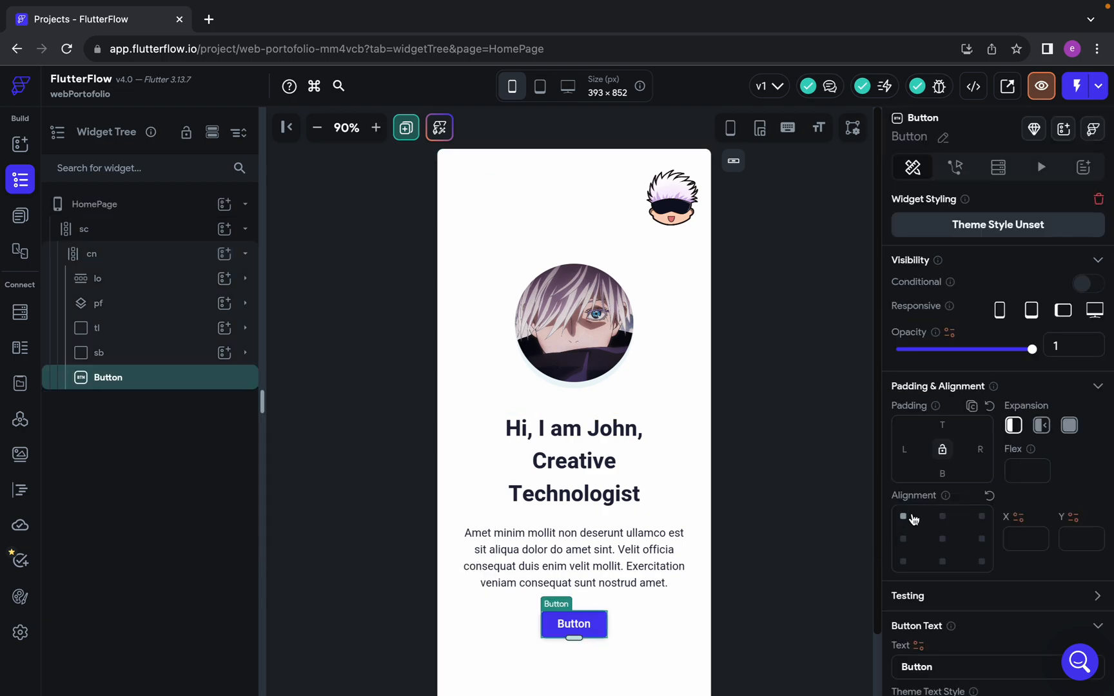
Set the new button's text to "Download Resume", checking the label in the Figma design
scroll(913, 519, "down", 7)
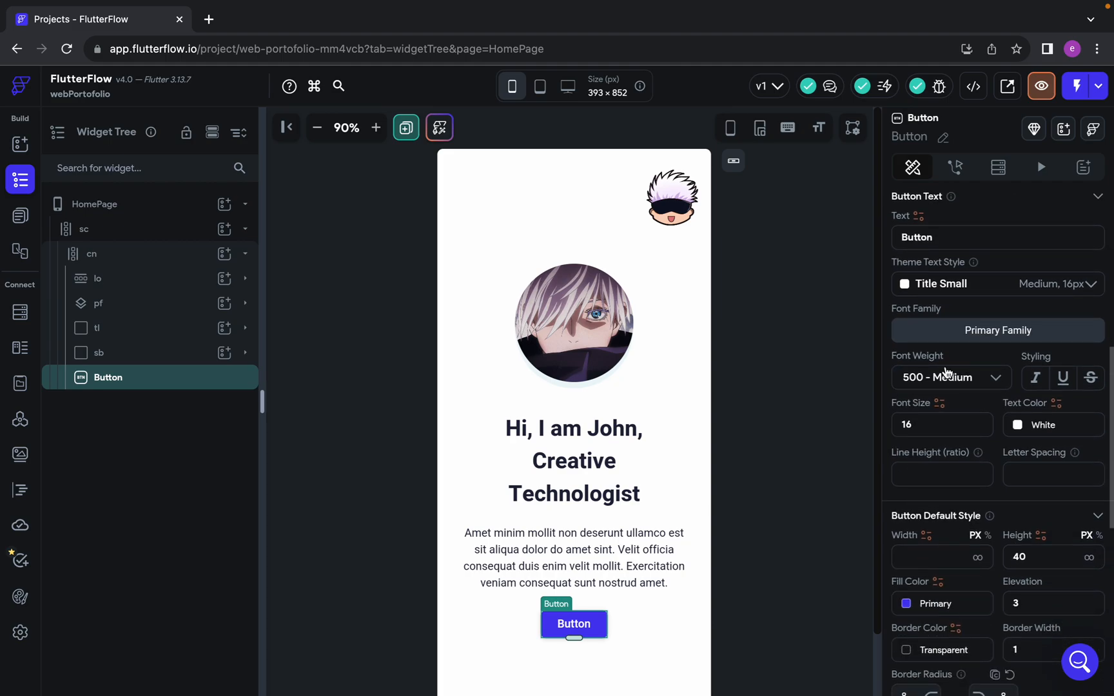
scroll(946, 372, "up", 1)
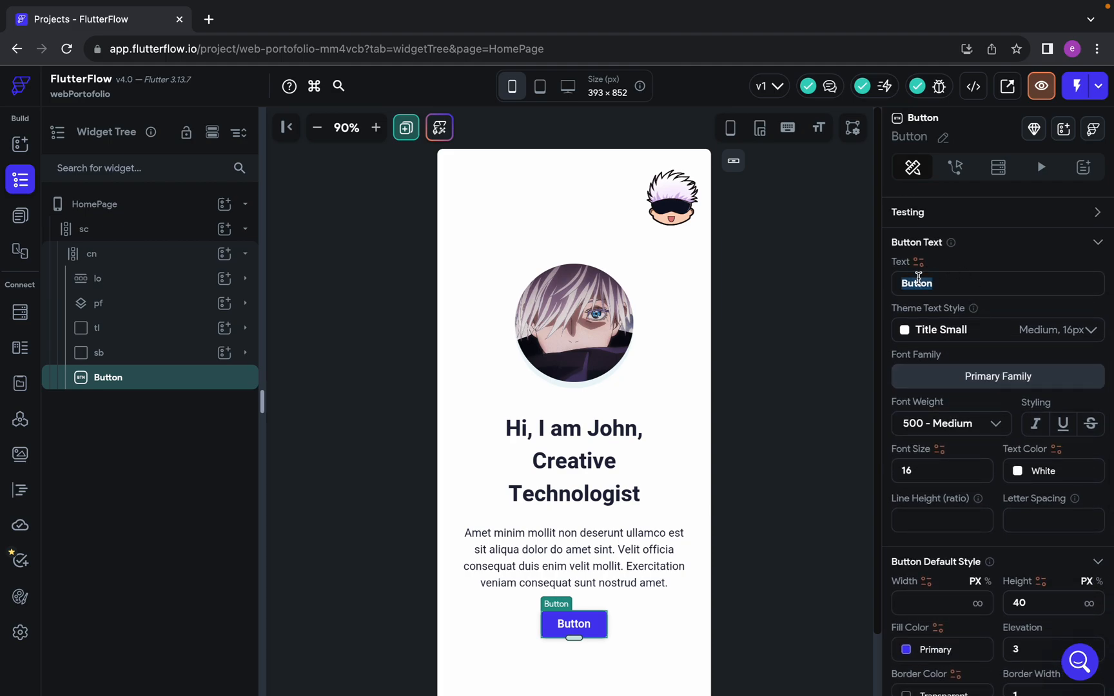
key("ctrl+Left")
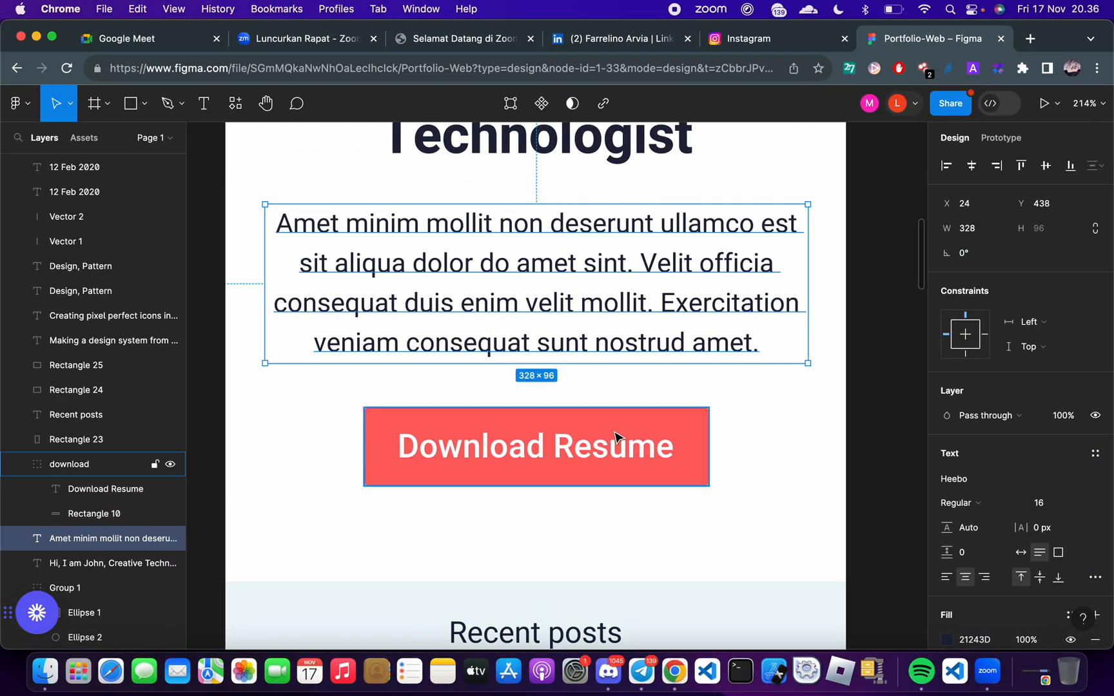
left_click(597, 450)
key("ctrl+Right")
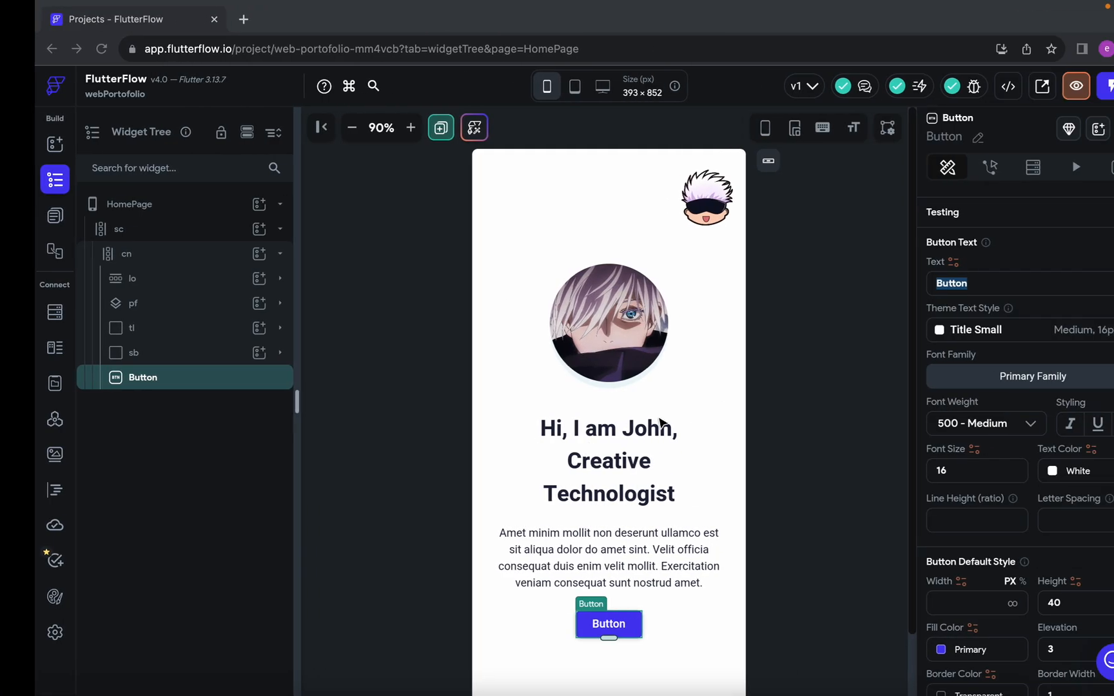
type("Downloa")
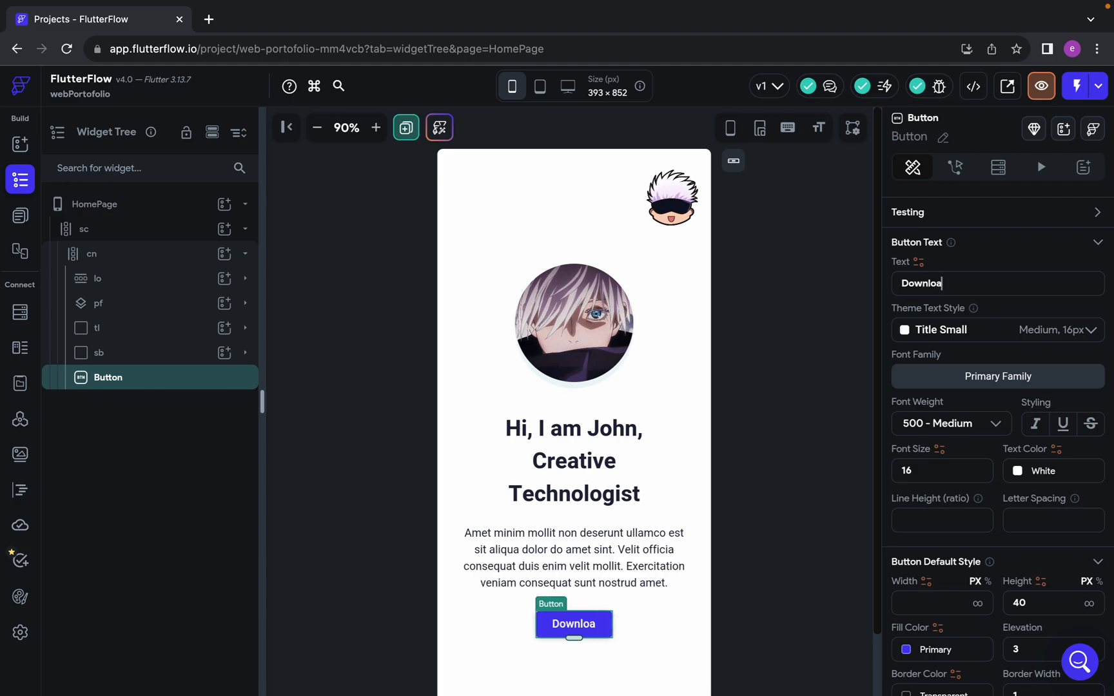
type("d Resume")
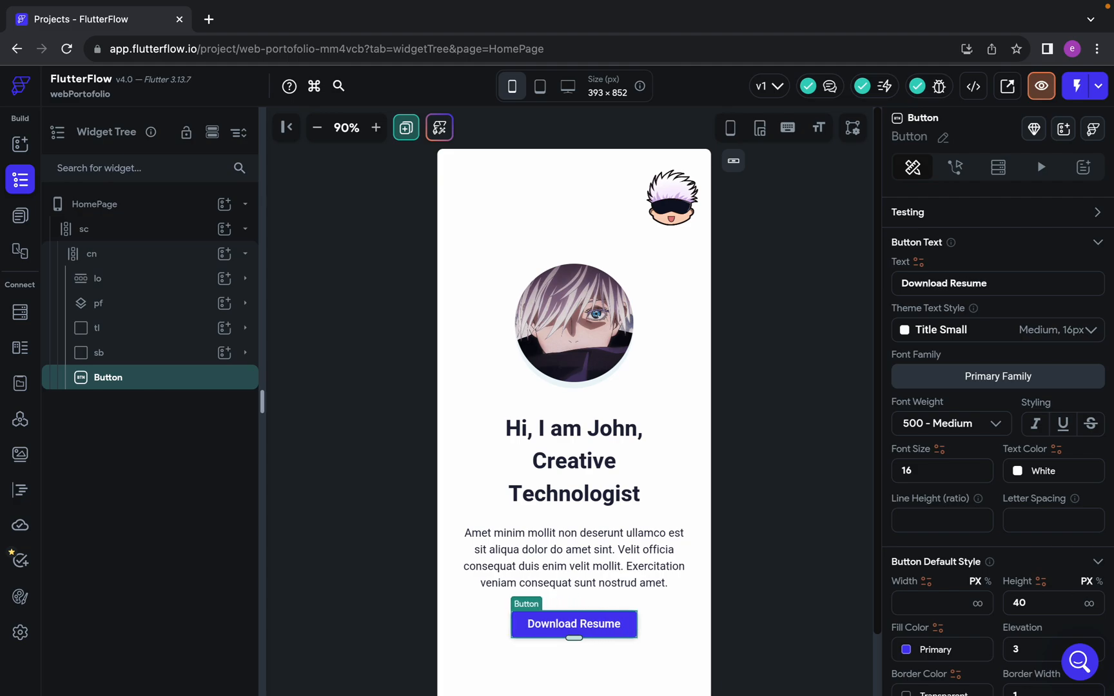
Switch to Figma and inspect the font and fill settings of the Download Resume label
key("ctrl+Left")
double_click(556, 454)
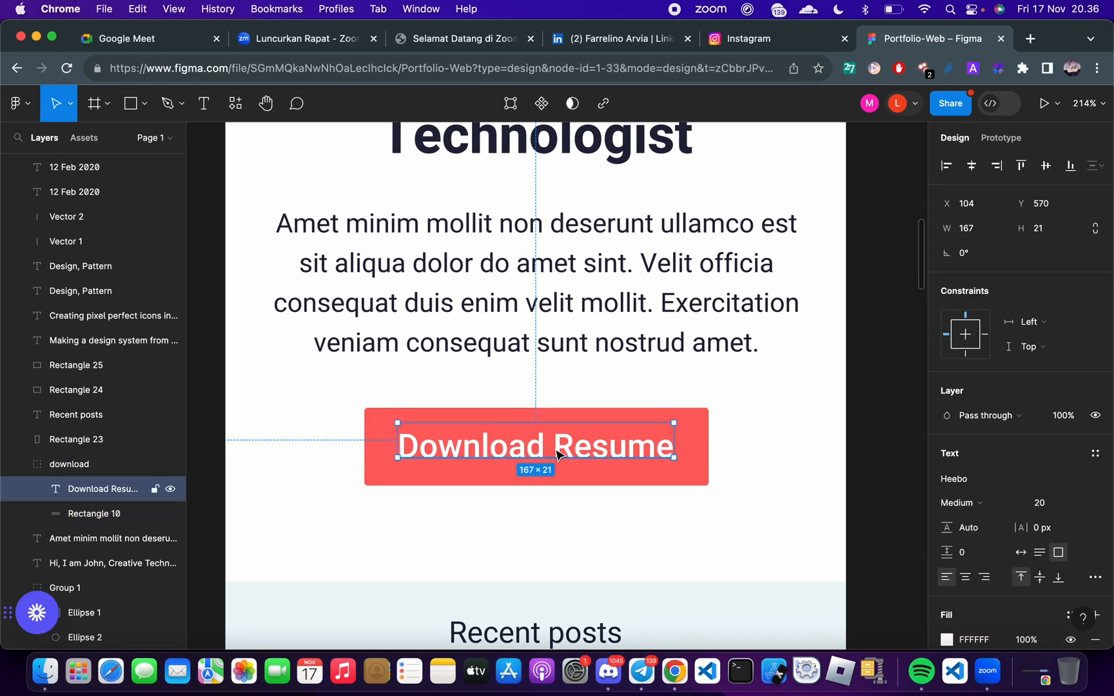
scroll(997, 503, "down", 5)
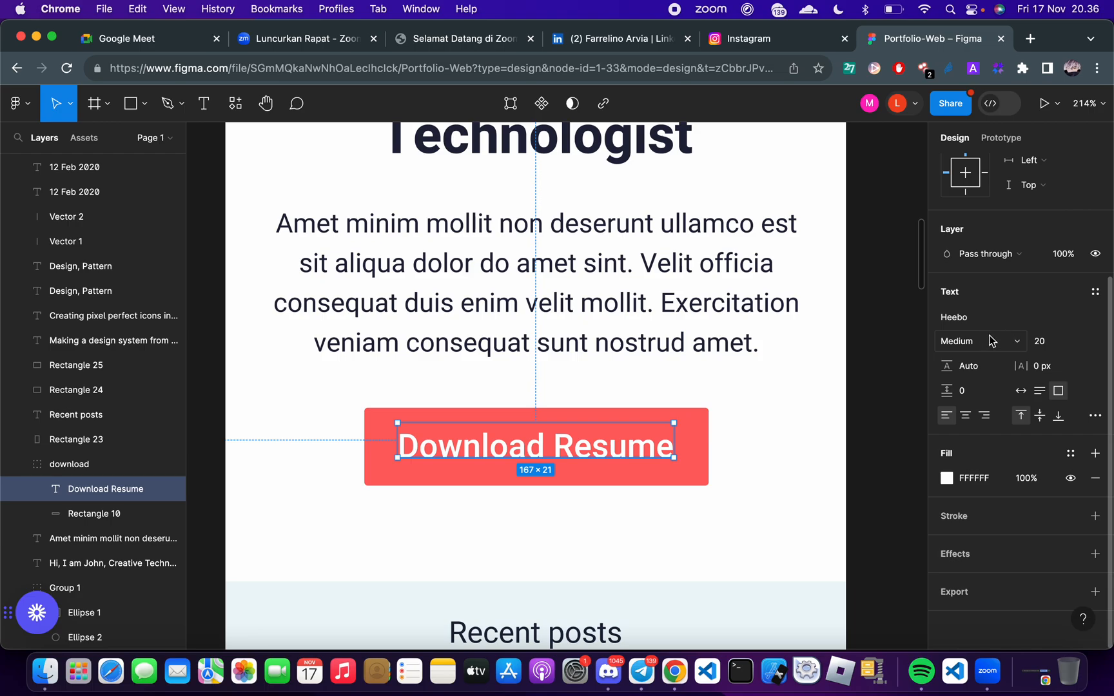
left_click(981, 478)
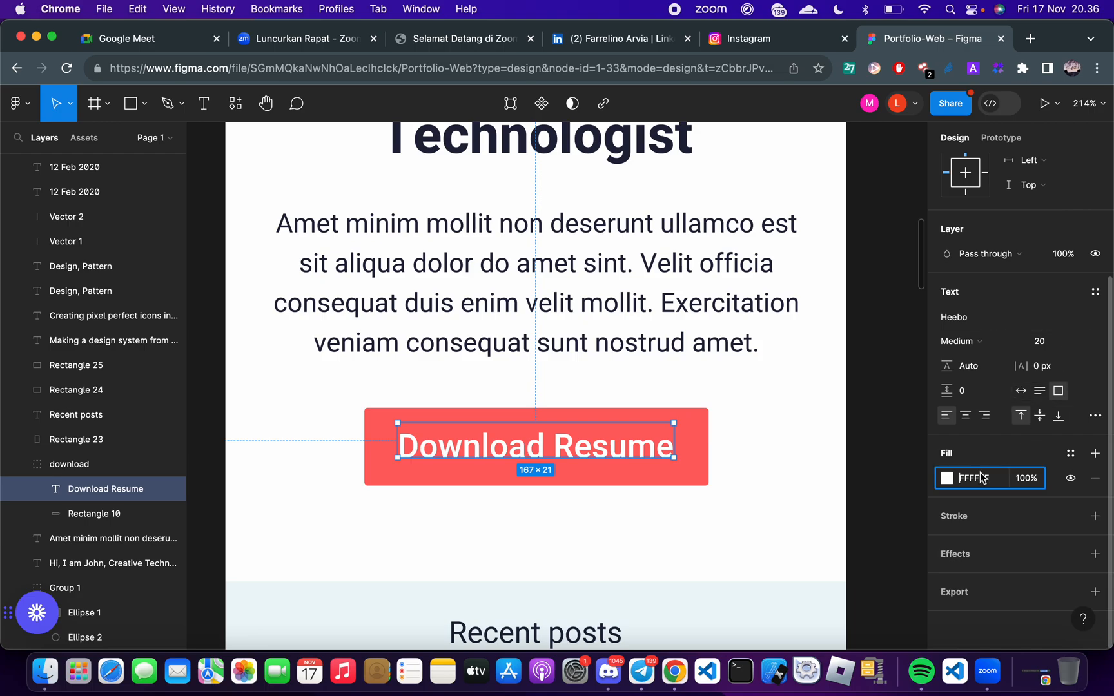
Switch back to FlutterFlow and set the font size of the Download Resume button to 20
key("ctrl+Right")
scroll(1045, 503, "down", 5)
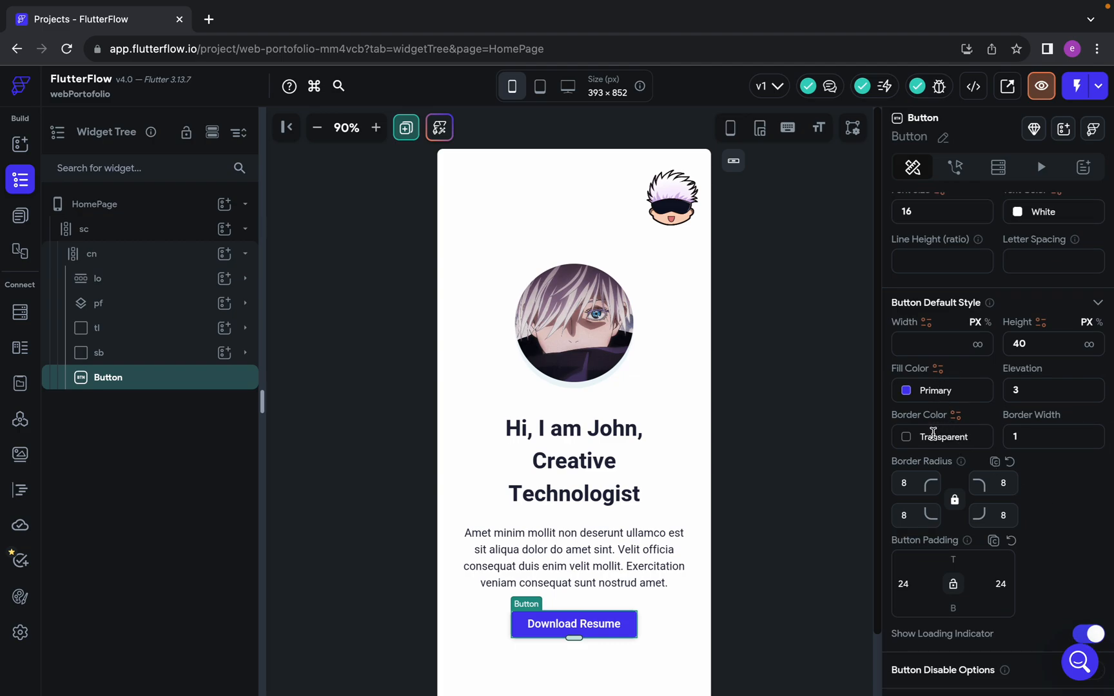
scroll(935, 464, "down", 3)
scroll(979, 532, "up", 5)
scroll(979, 529, "up", 2)
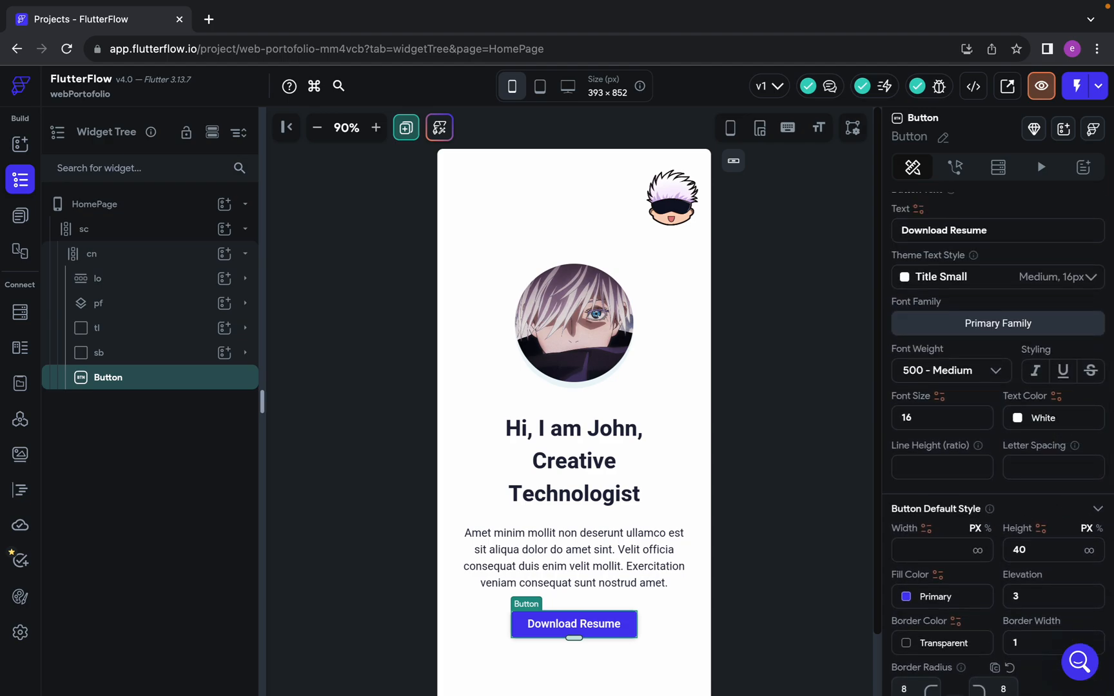
scroll(1016, 287, "up", 2)
scroll(1018, 274, "up", 1)
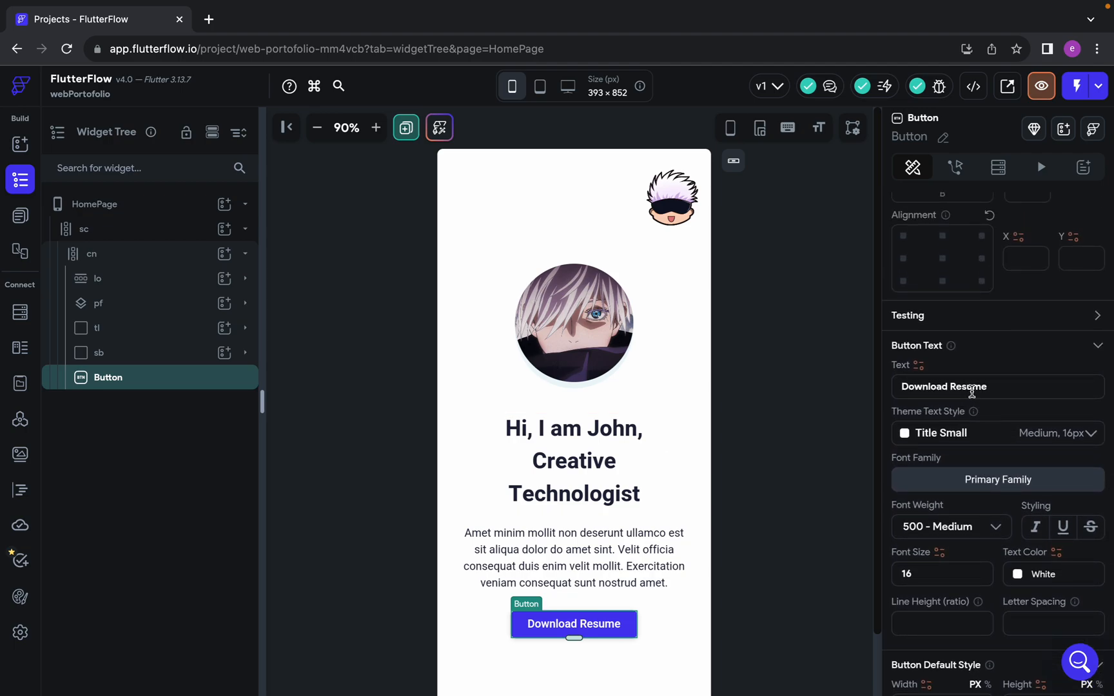
type("20")
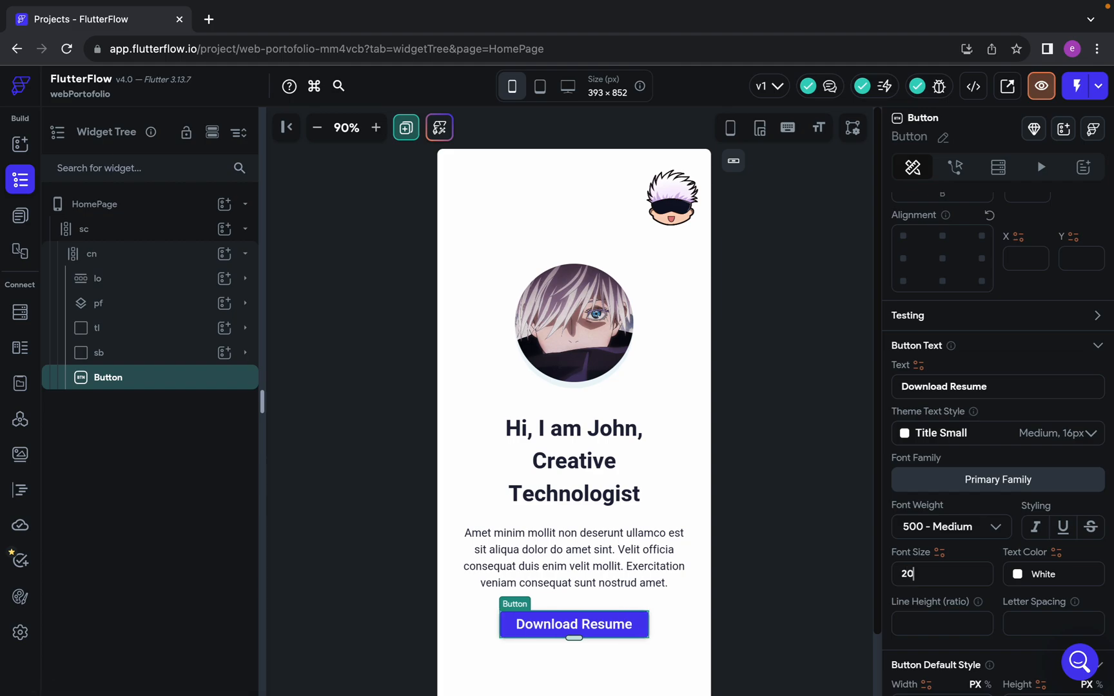
Switch to Figma, select the rectangle behind the Download Resume label, and copy its fill hex code FF6464
scroll(705, 545, "down", 2)
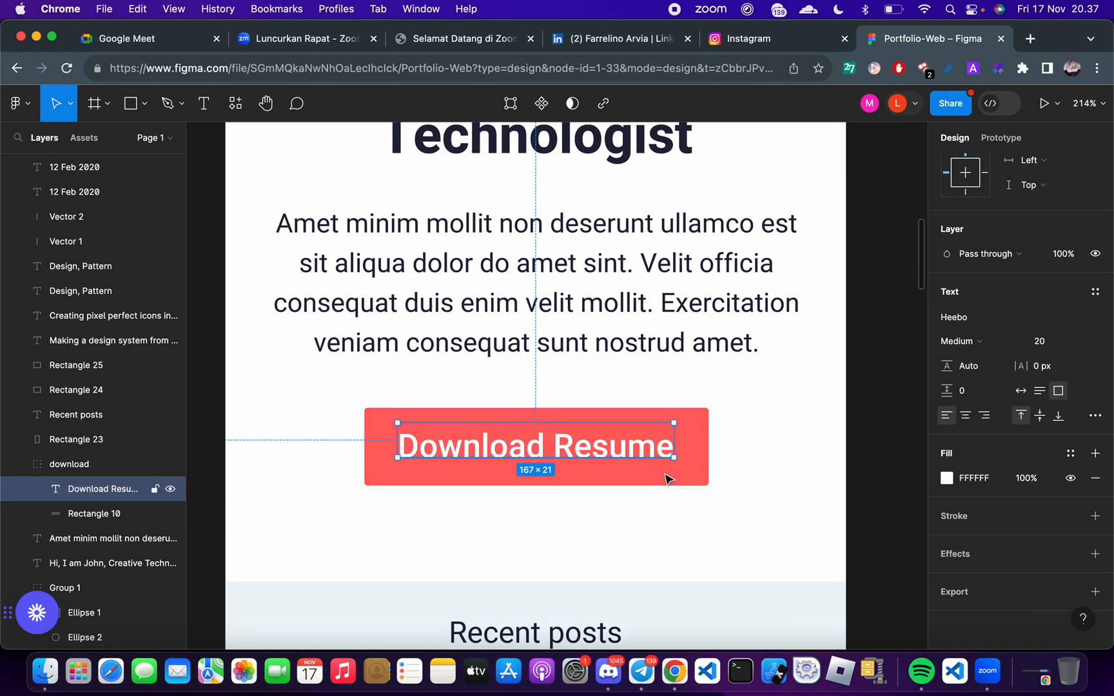
left_click(667, 484)
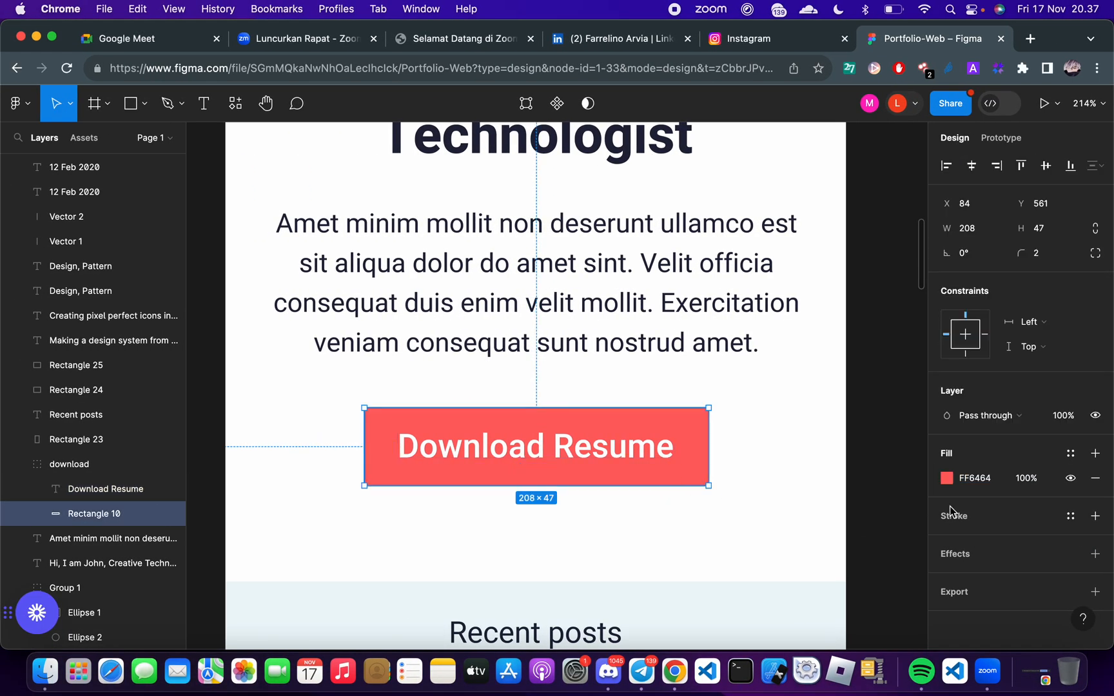
left_click(671, 497)
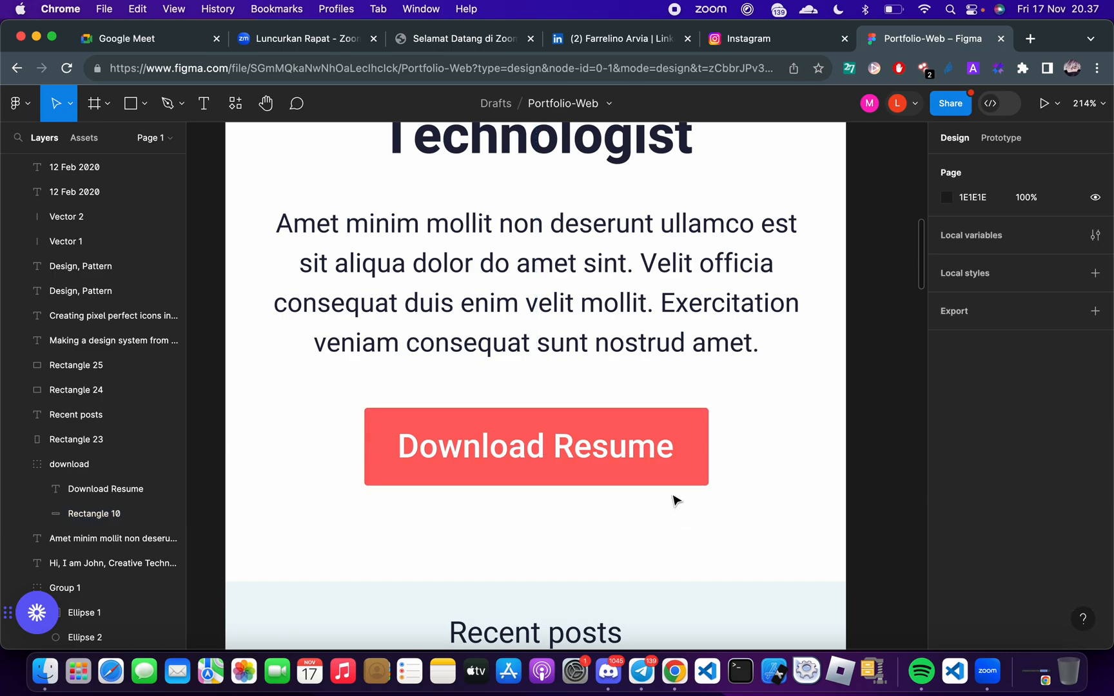
left_click(668, 477)
scroll(975, 609, "down", 3)
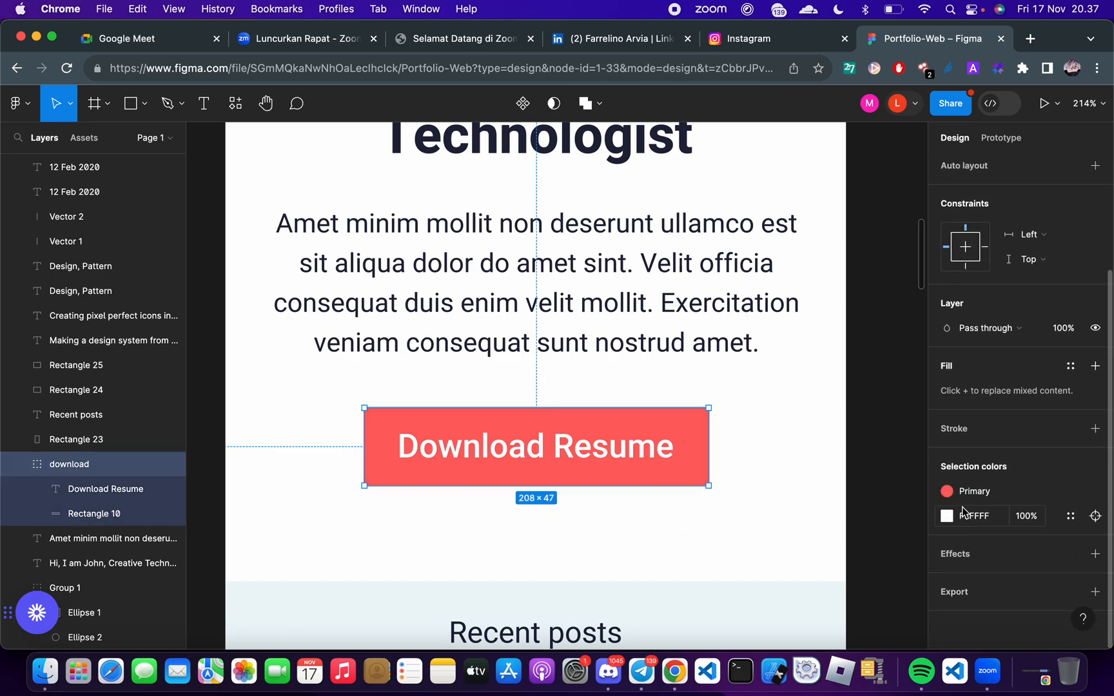
left_click(685, 473)
left_click(980, 480)
key("ctrl+c")
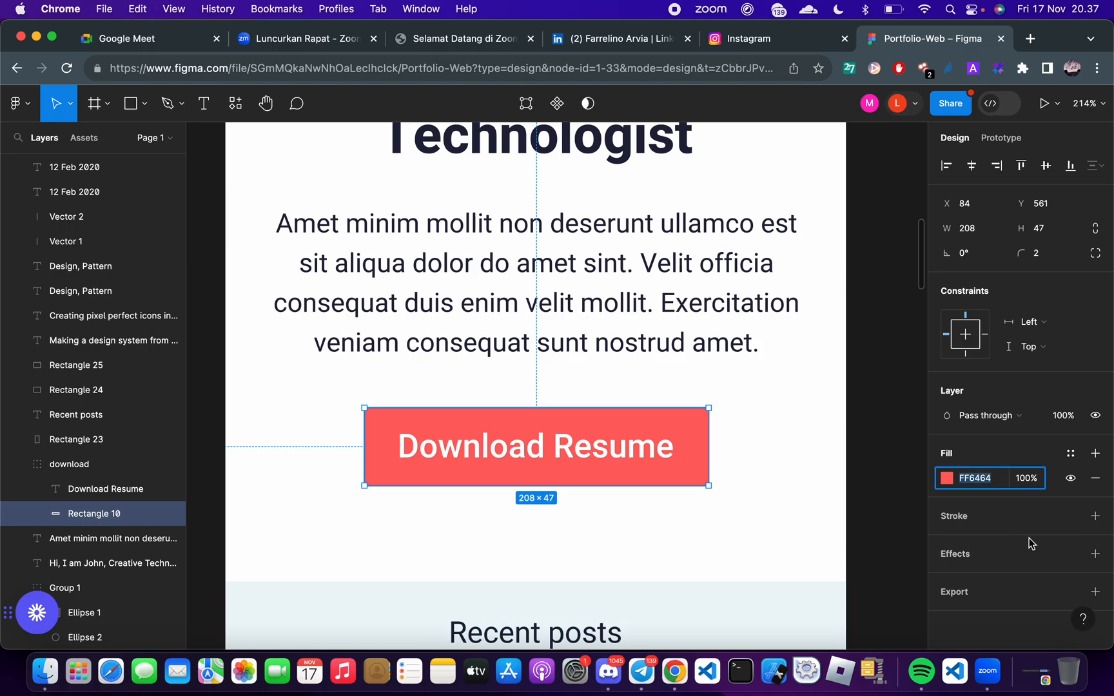
Return to FlutterFlow and set the Download Resume button's fill color to the copied hex code FF6464
key("ctrl+Right")
scroll(930, 575, "down", 4)
scroll(930, 575, "down", 1)
left_click(933, 499)
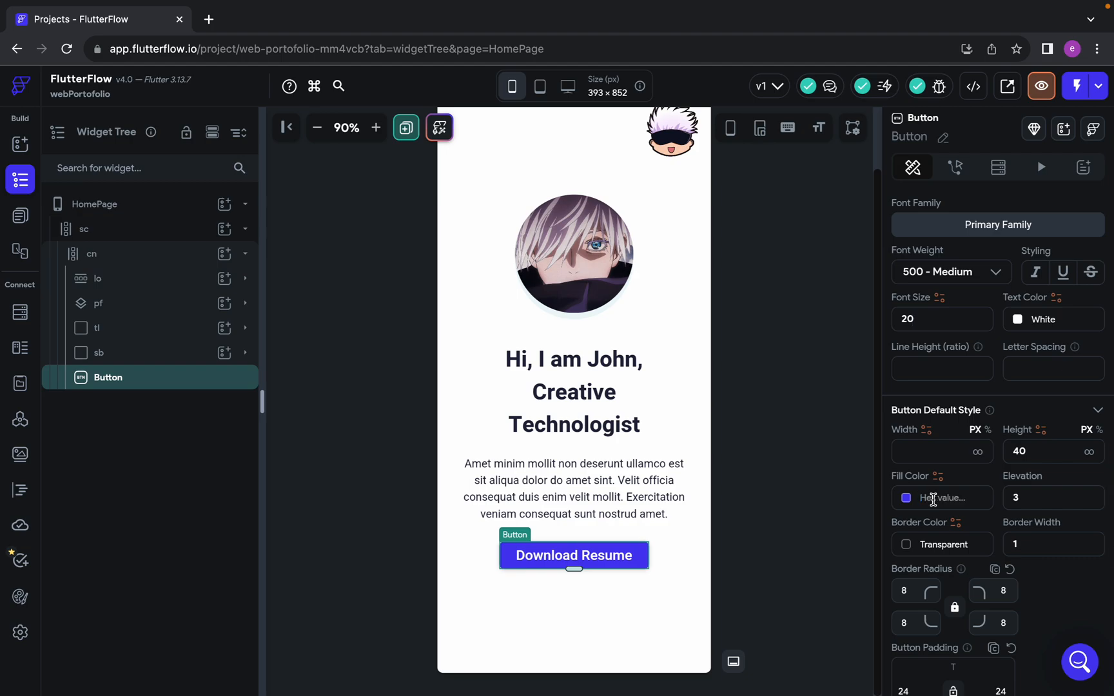
key("ctrl+v")
key("Return")
left_click(840, 461)
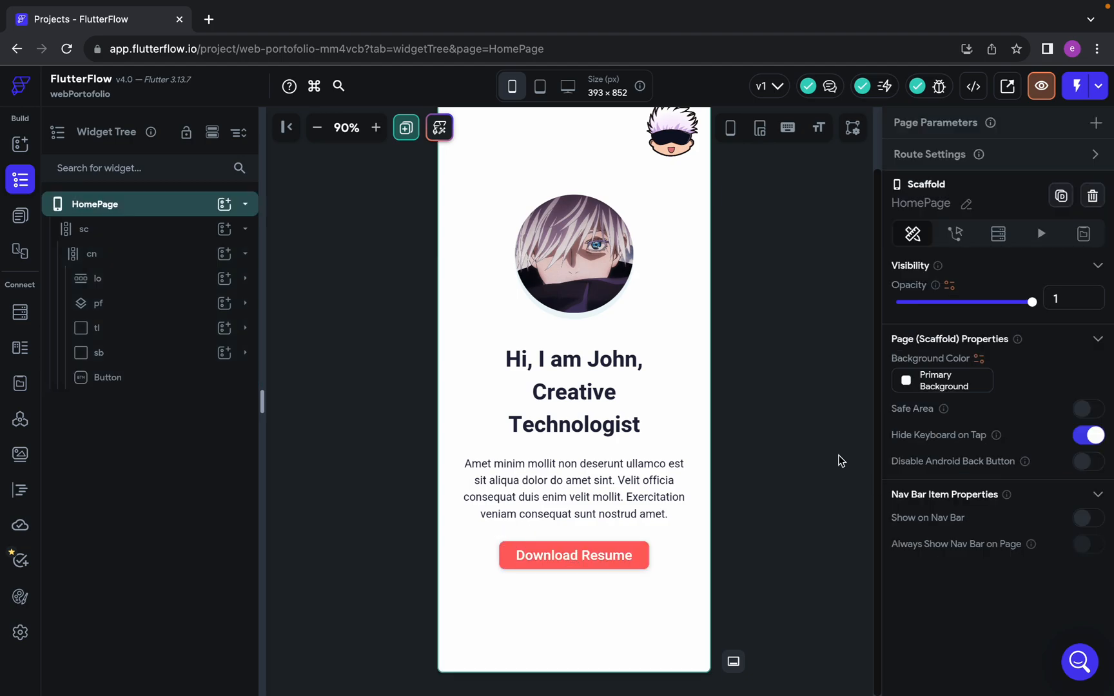
Switch to Figma and examine the corner radius of the rectangle behind the Download Resume label
left_click(645, 554)
key("ctrl+Left")
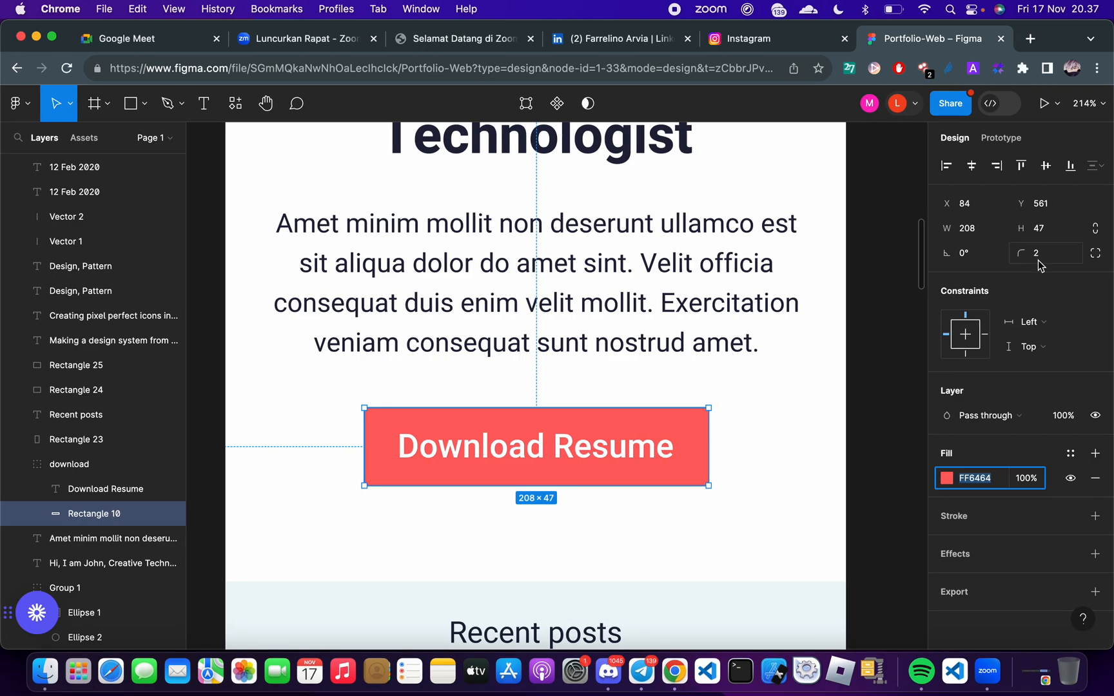
left_click(714, 488)
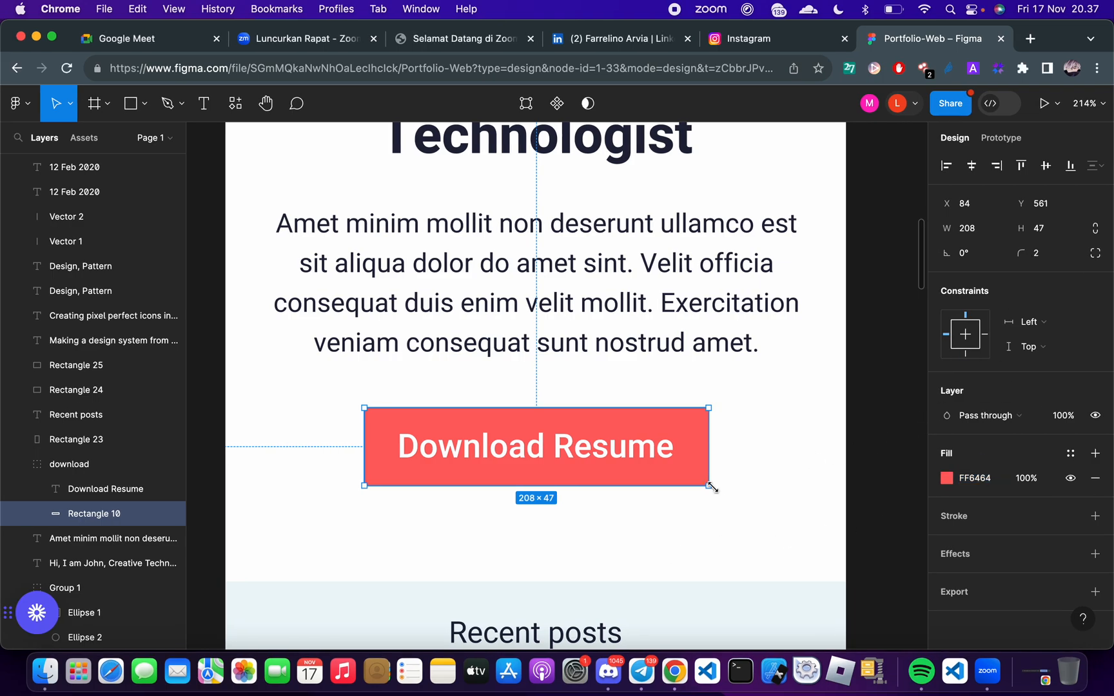
left_click(783, 541)
scroll(514, 521, "up", 10)
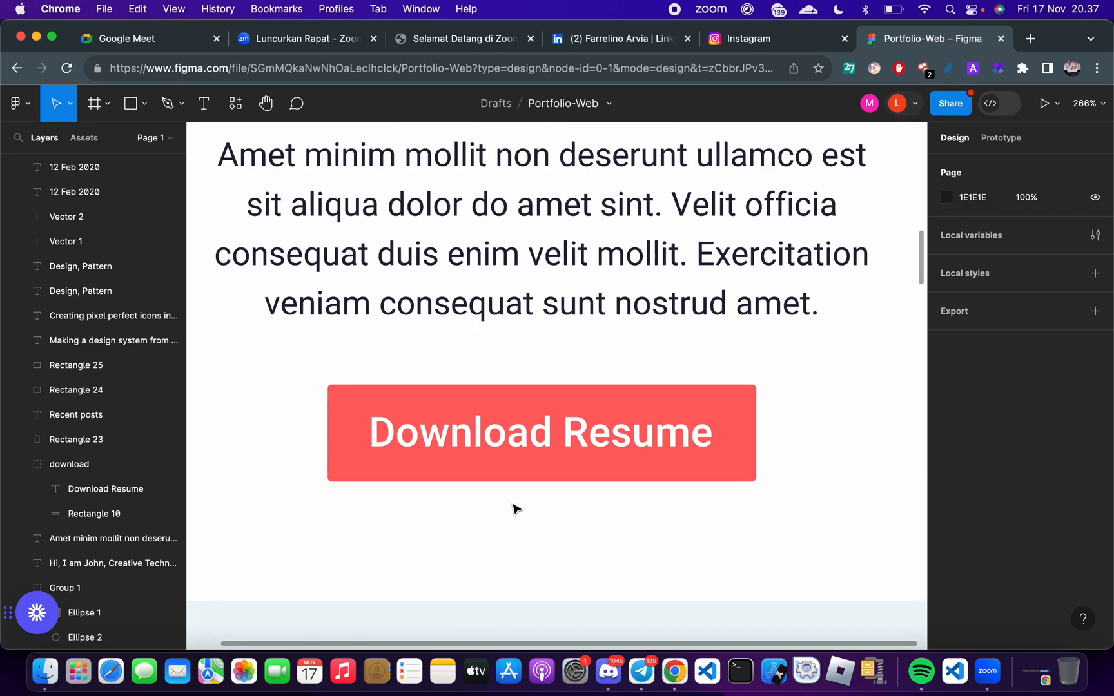
scroll(430, 500, "up", 8)
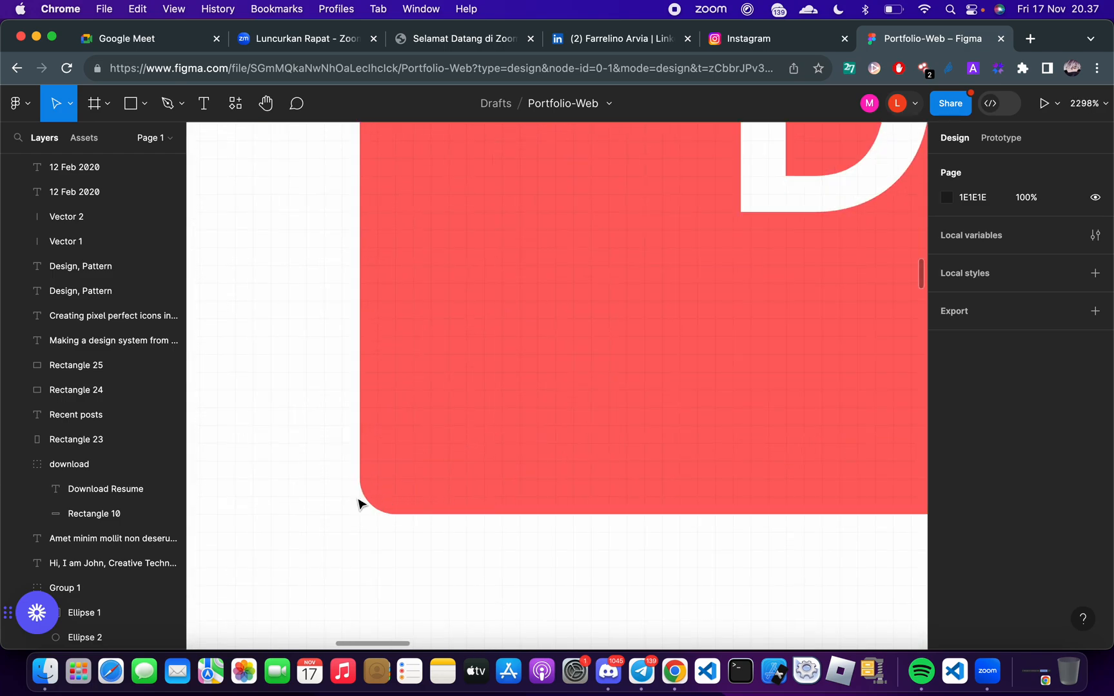
scroll(372, 521, "up", 5)
left_click(419, 514)
double_click(419, 513)
scroll(423, 512, "up", 6)
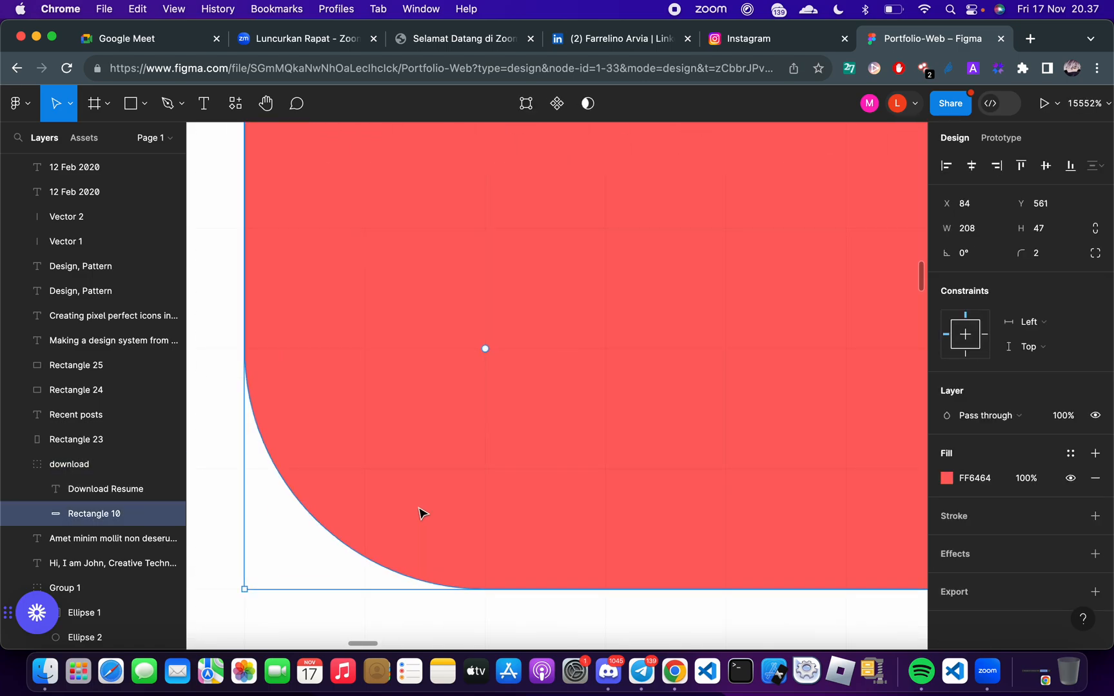
scroll(368, 505, "down", 3)
scroll(368, 506, "down", 10)
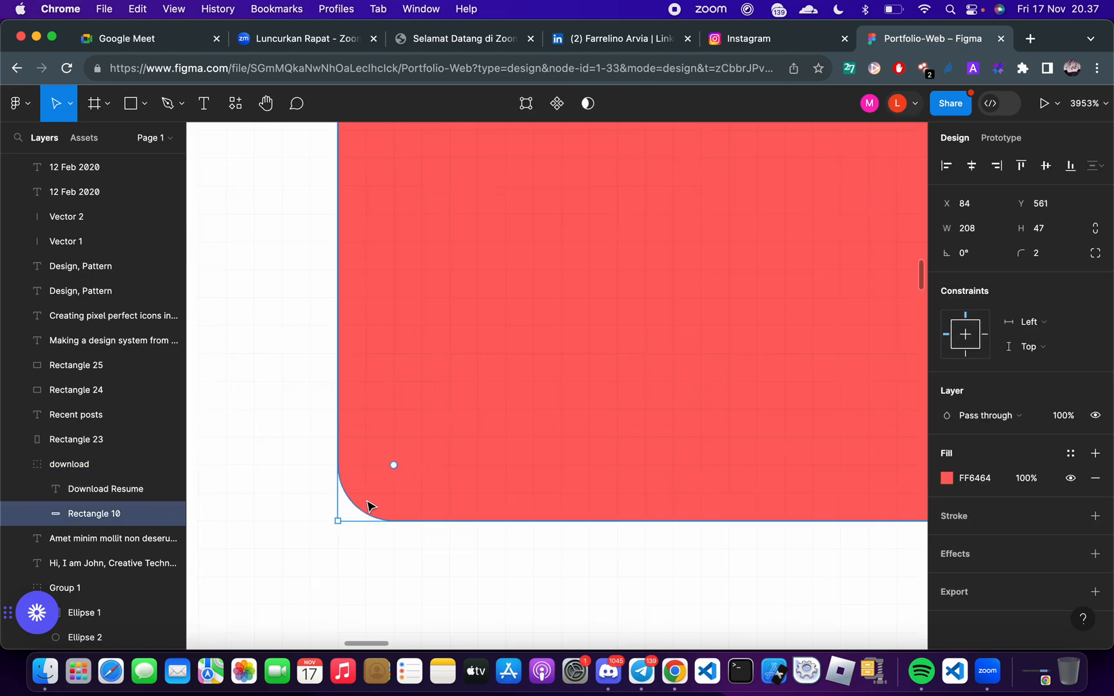
scroll(365, 501, "down", 5)
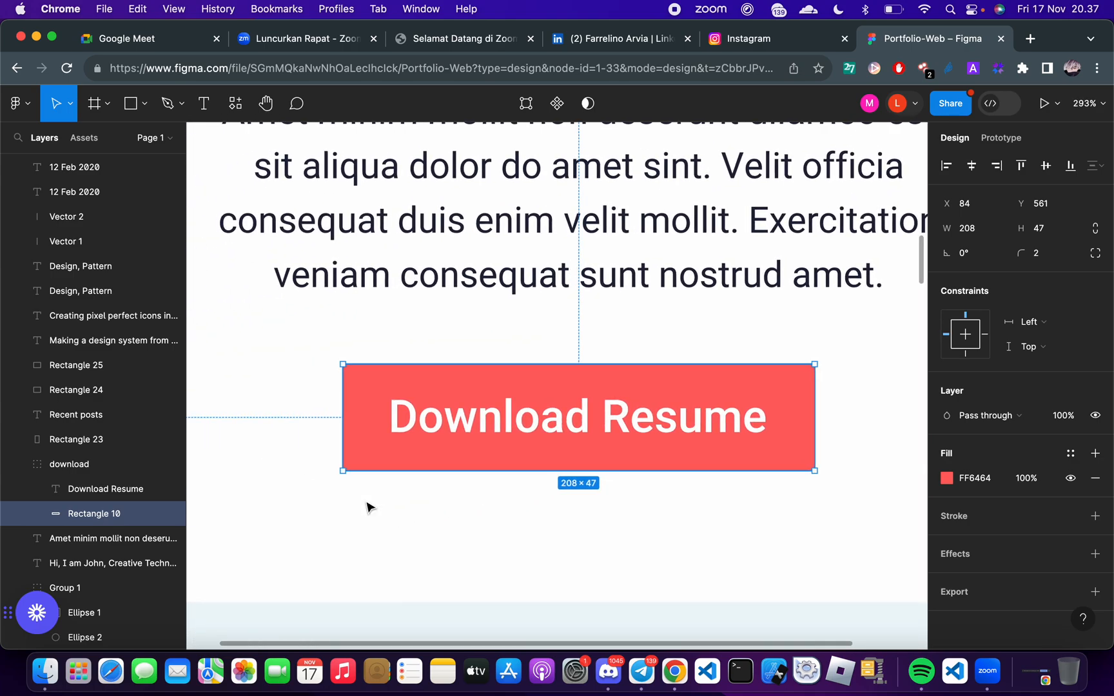
left_click(428, 508)
scroll(342, 480, "up", 5)
scroll(361, 474, "up", 5)
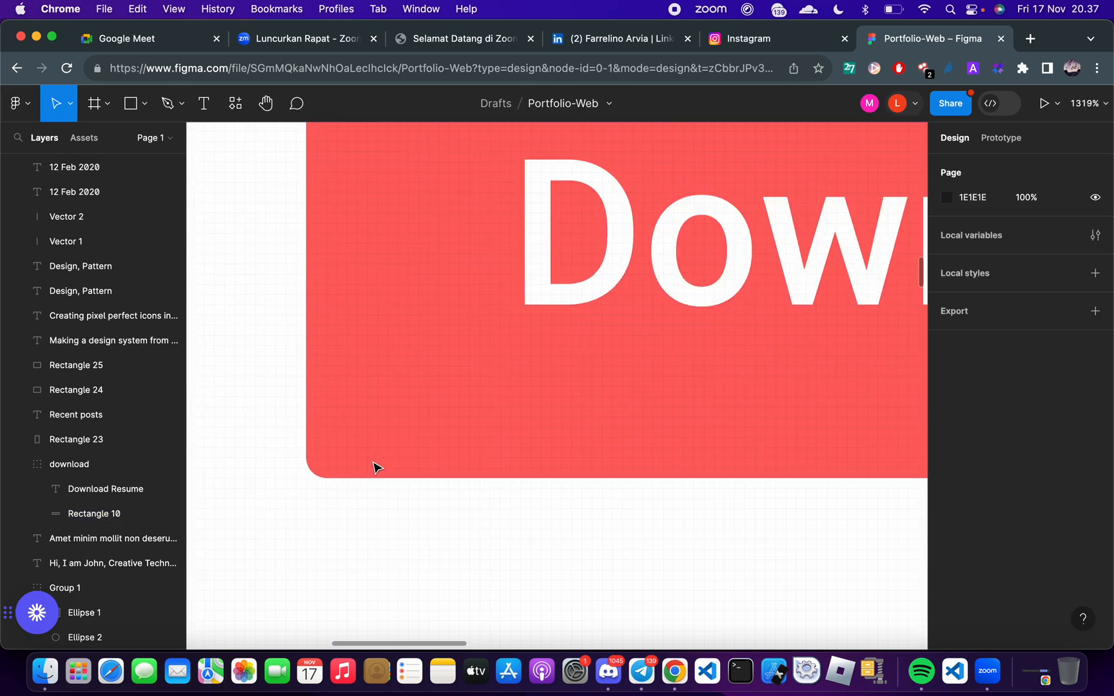
Return to FlutterFlow and set the border radius of the Download Resume button to 2 on all corners
key("ctrl+Right")
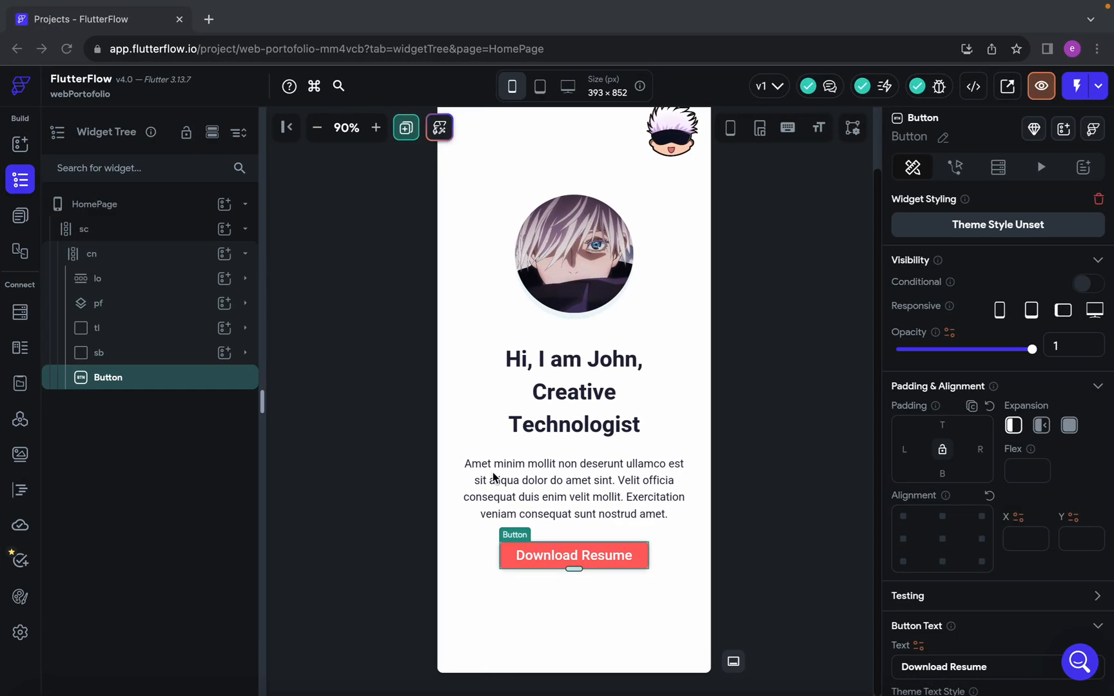
left_click(687, 570)
left_click(646, 566)
scroll(999, 503, "down", 5)
scroll(1007, 454, "down", 6)
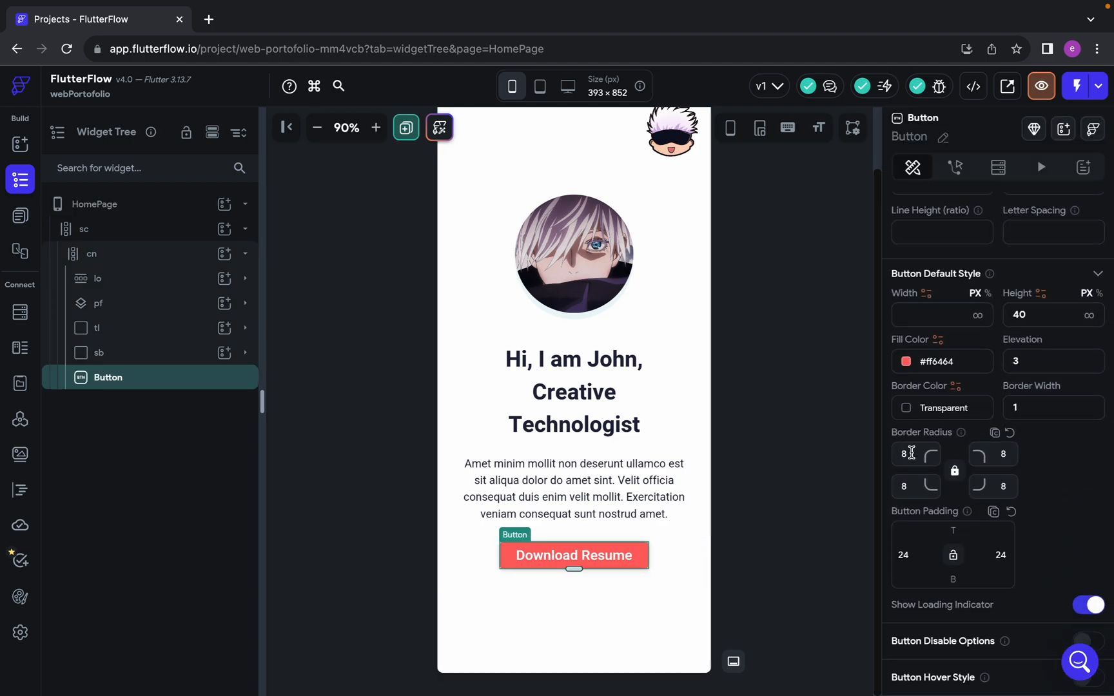
left_click(911, 452)
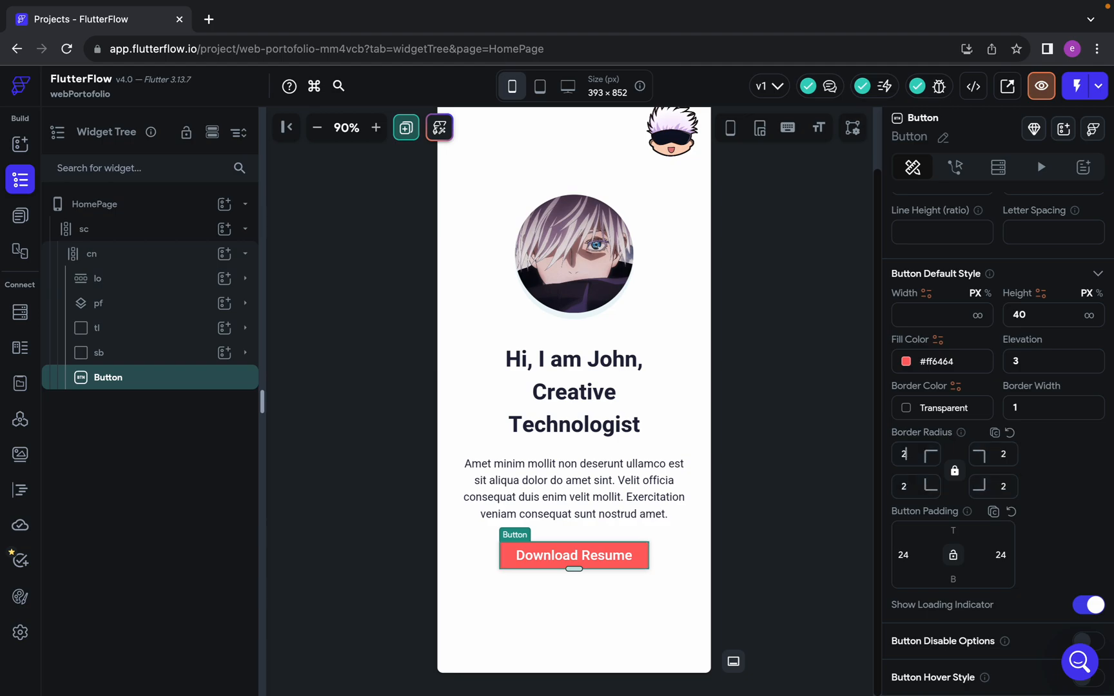
left_click(867, 490)
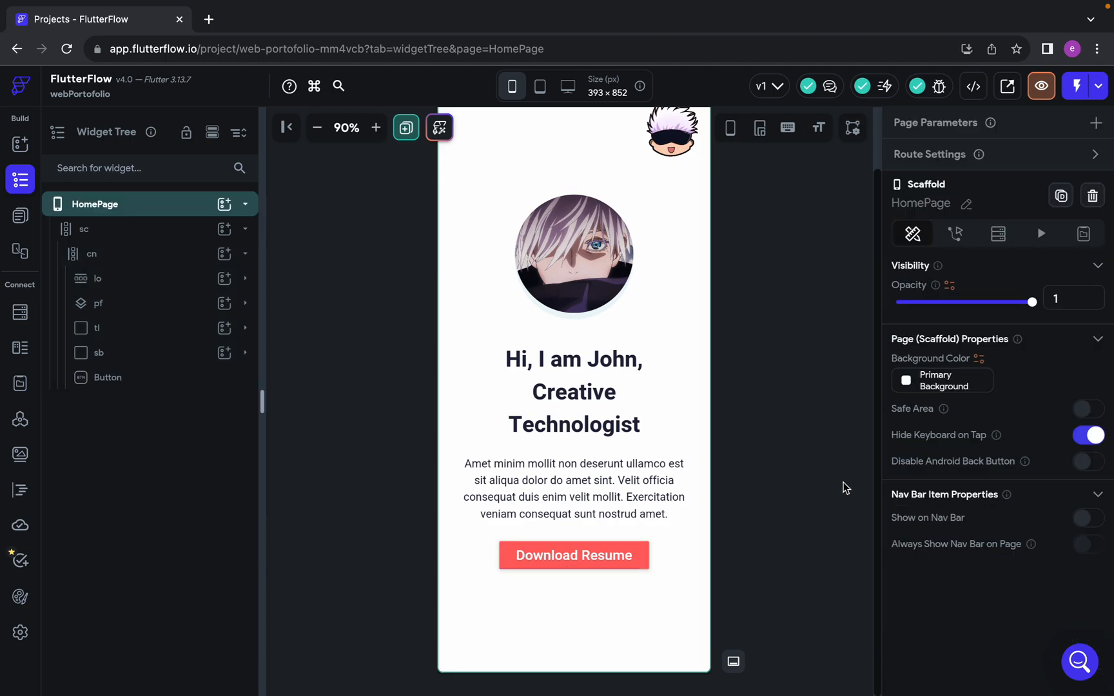
Review the UI enhancement about border radius size, clear it, and close the recommendations
left_click(649, 568)
left_click(649, 567)
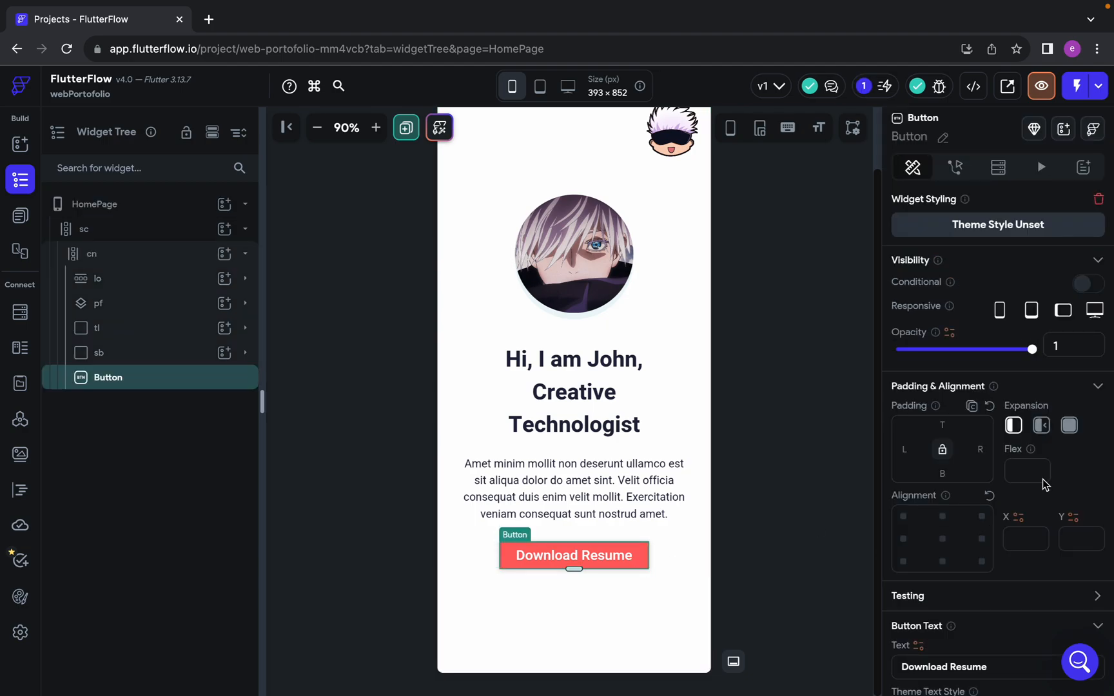
left_click(864, 87)
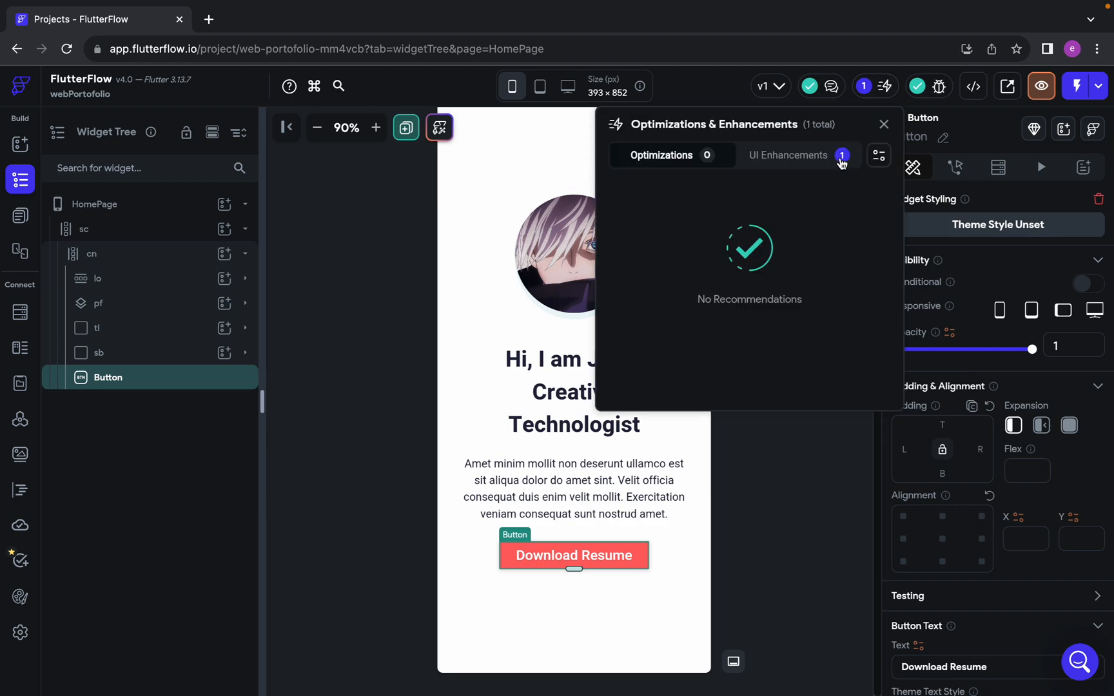
left_click(815, 162)
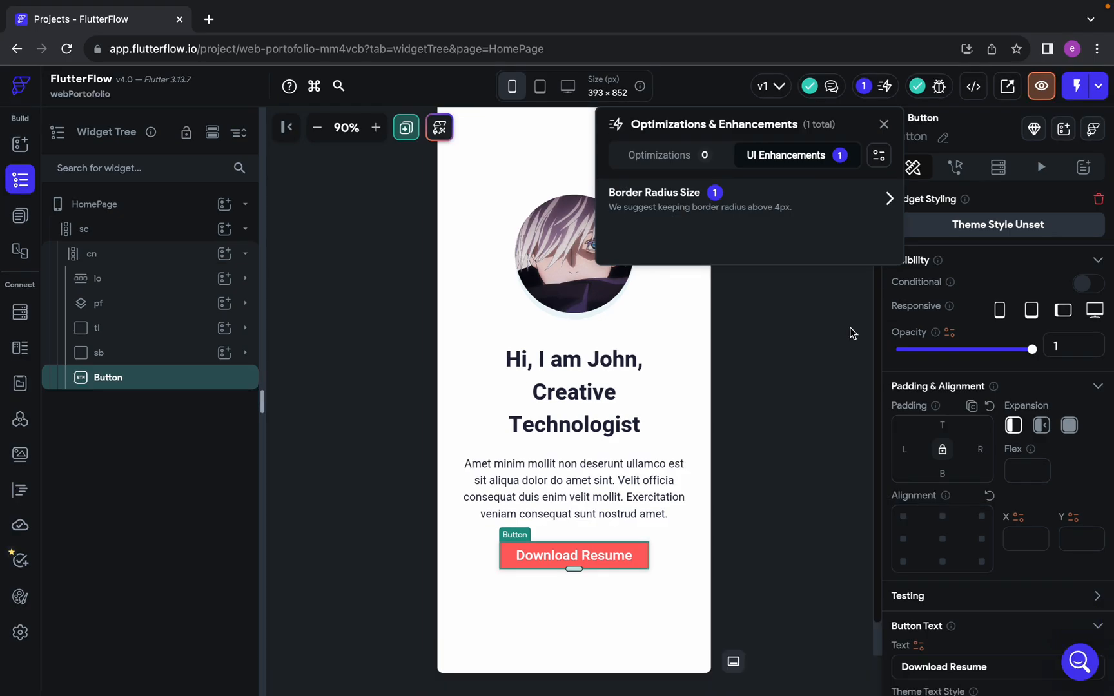
left_click(855, 200)
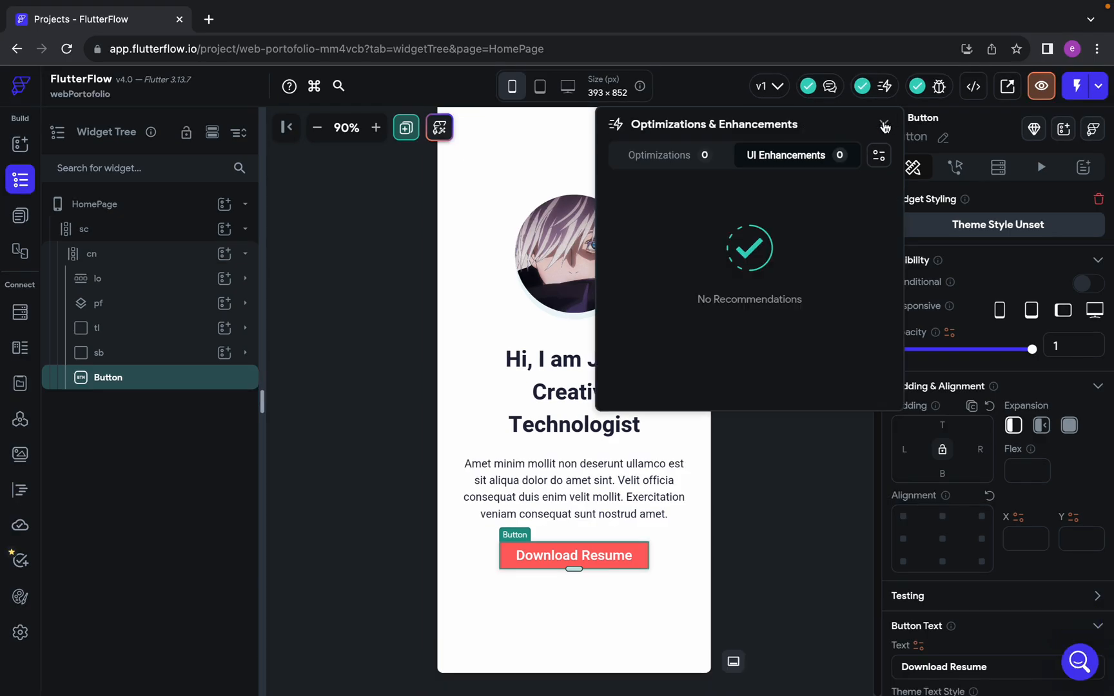
left_click(883, 125)
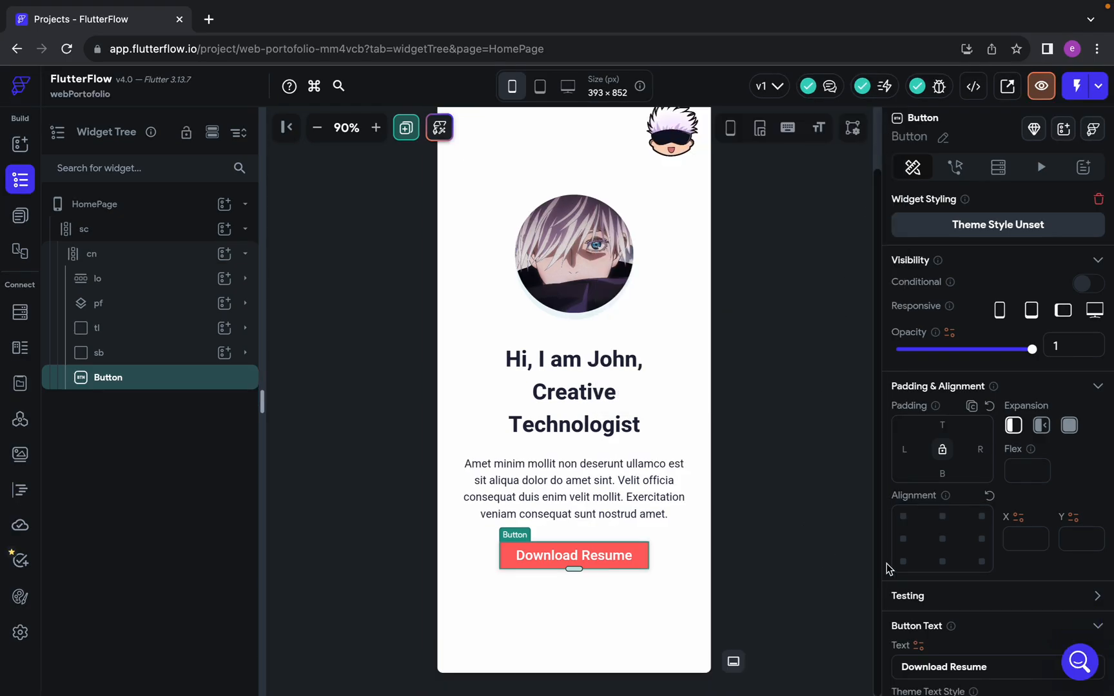
Add an On Tap action of type Launch URL to the Download Resume button
left_click(956, 169)
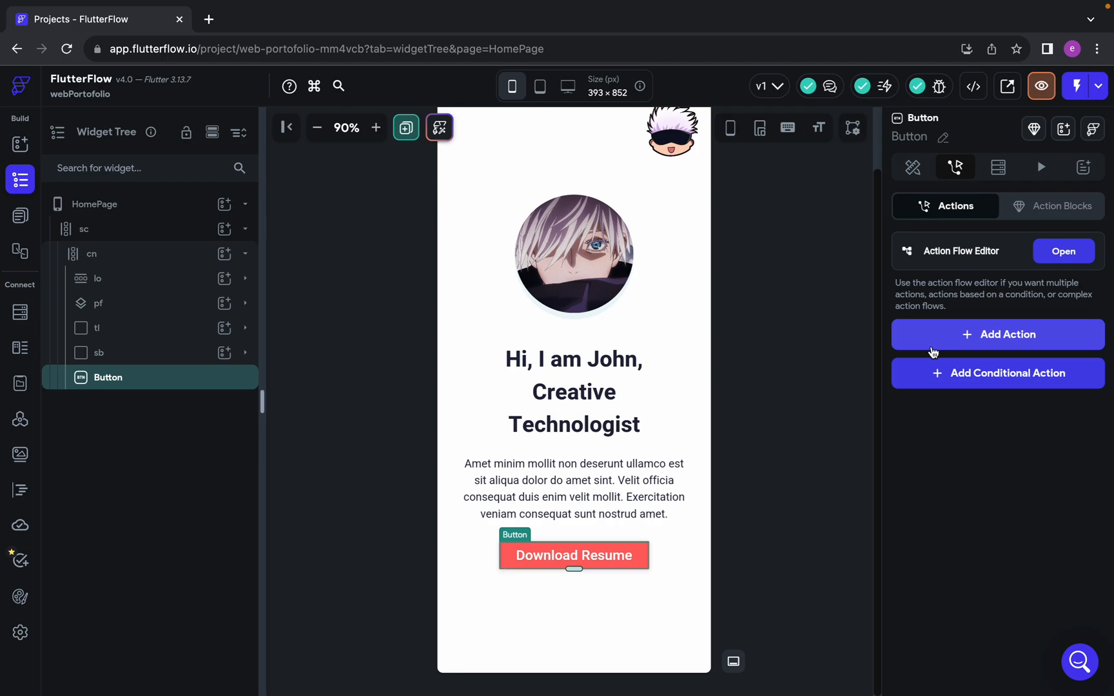
left_click(909, 172)
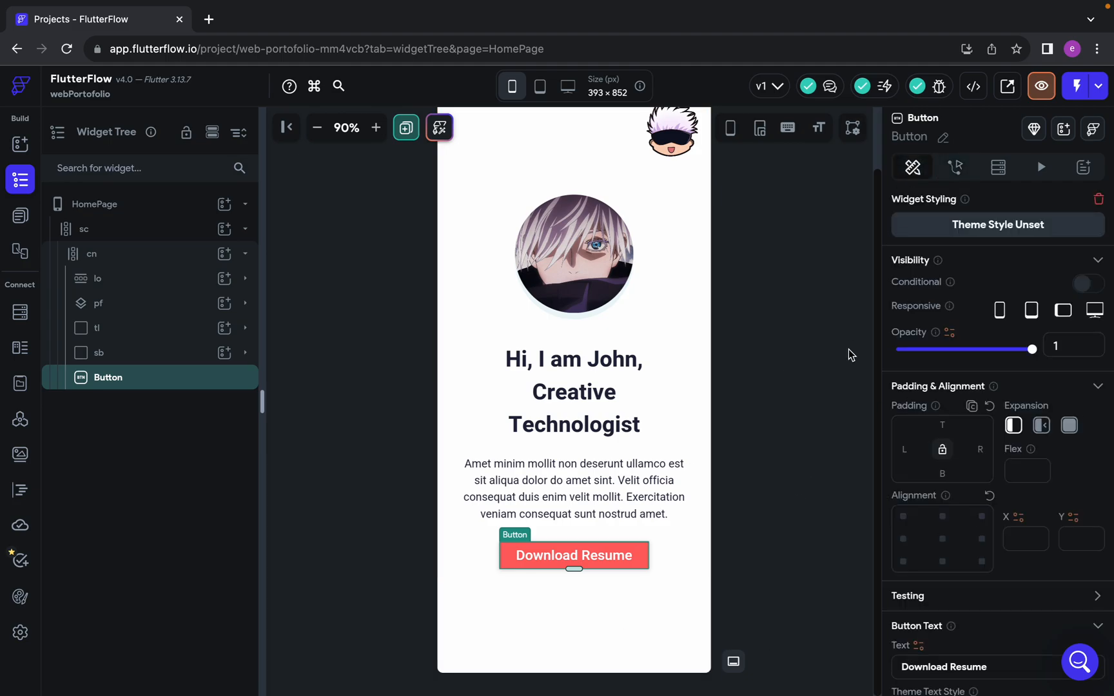
left_click(956, 169)
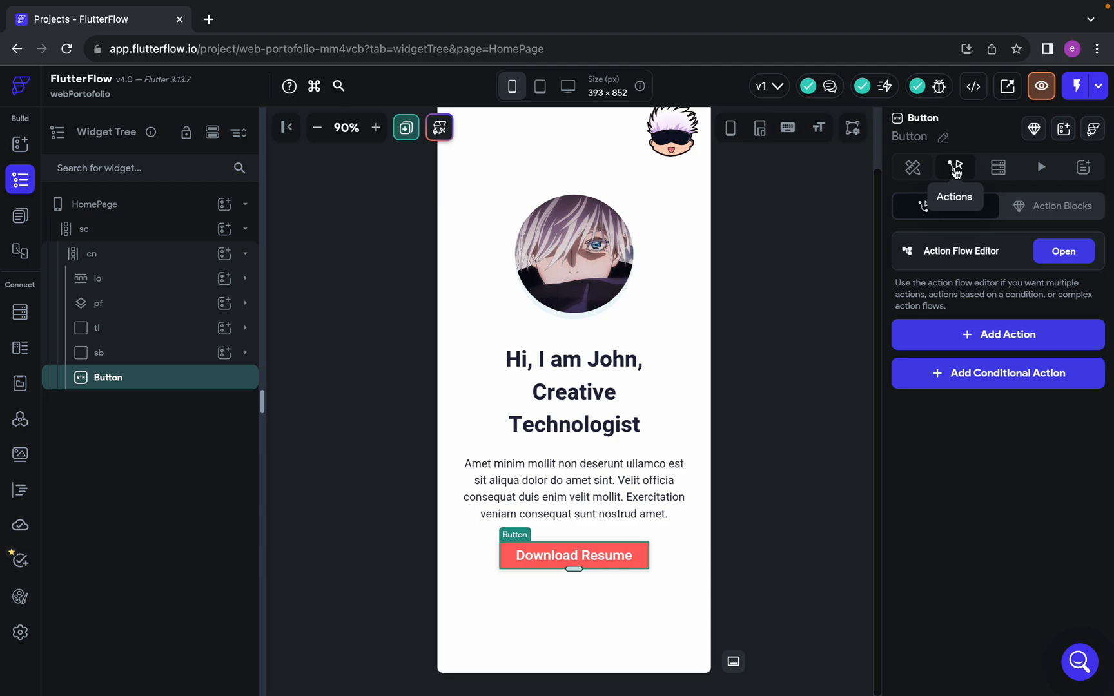
left_click(990, 335)
left_click(976, 450)
scroll(975, 450, "down", 1)
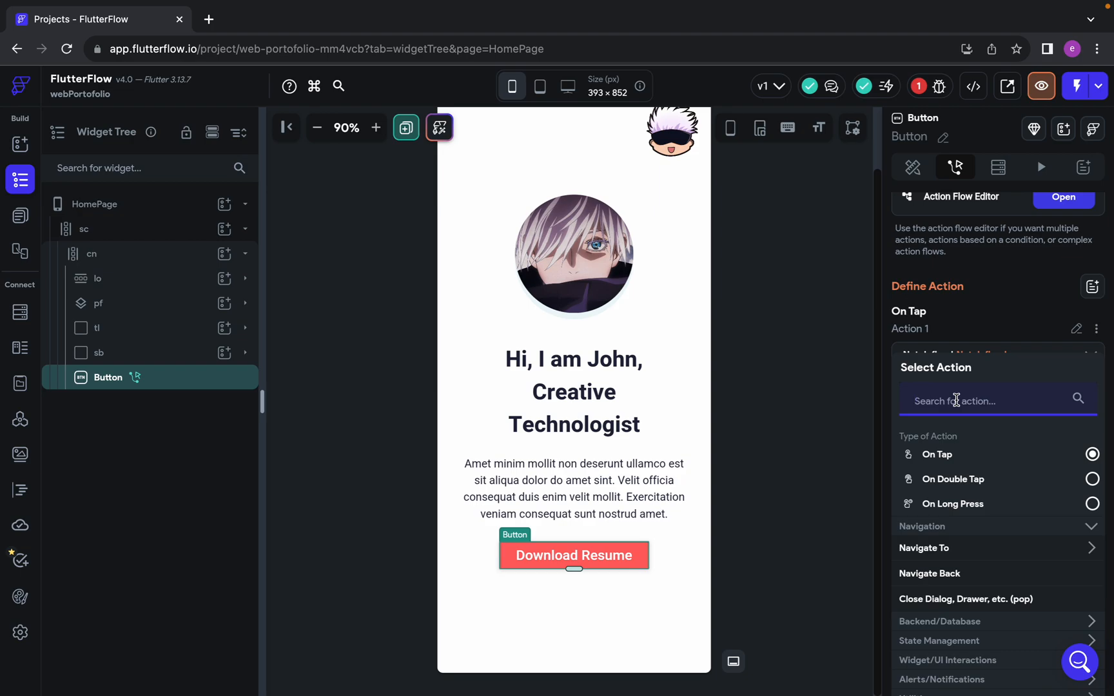
type("launch")
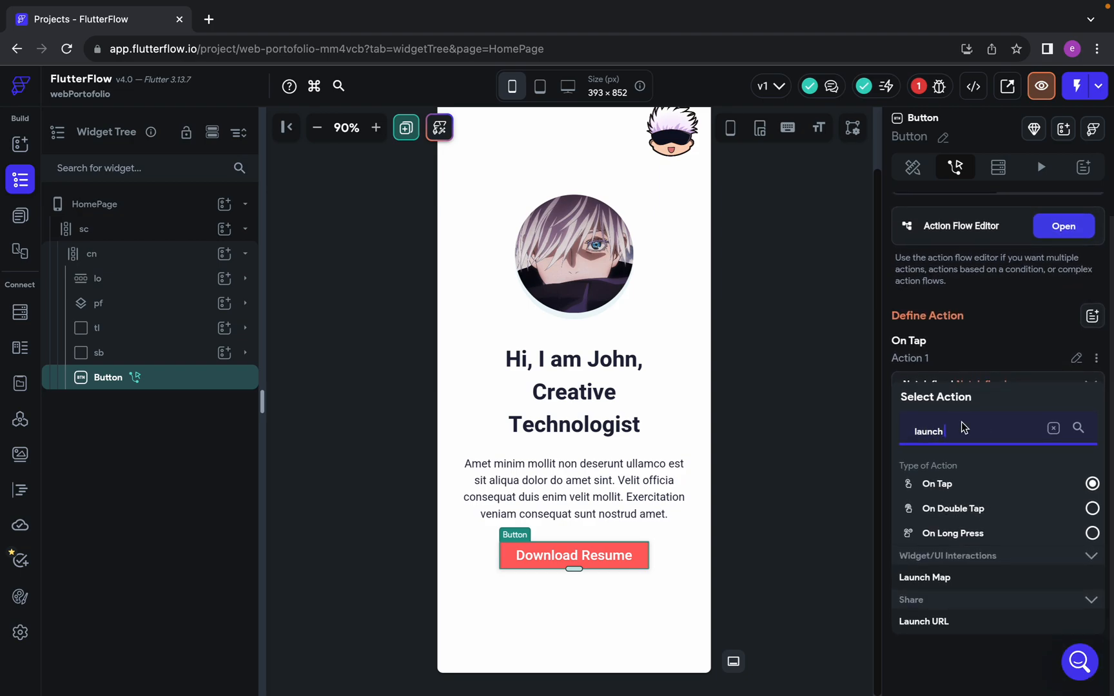
left_click(926, 620)
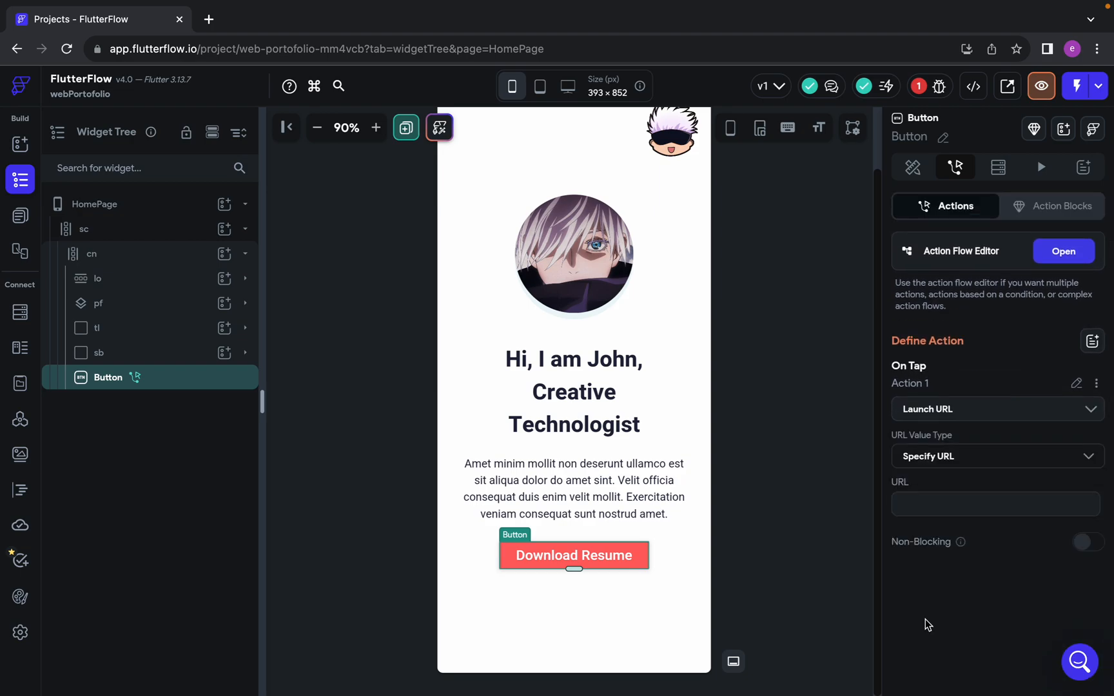
left_click(933, 506)
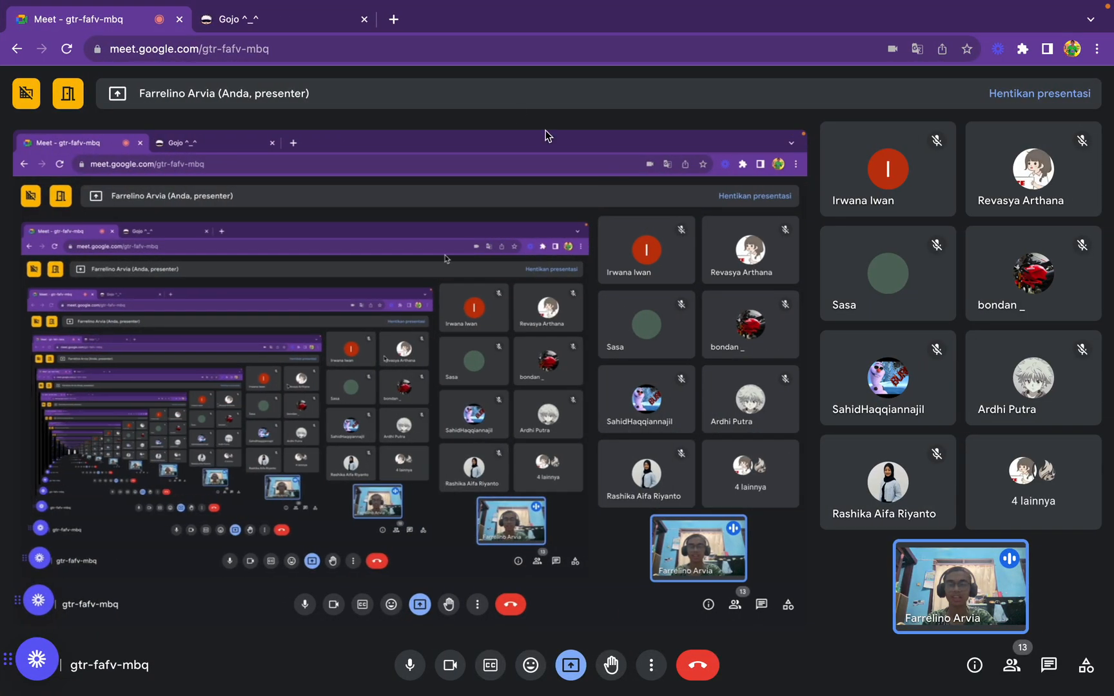
Open the FlutterFlow login page in a new browser tab, fill in the saved account password, and close the tab
left_click(281, 18)
left_click(389, 23)
type("ap")
key("Return")
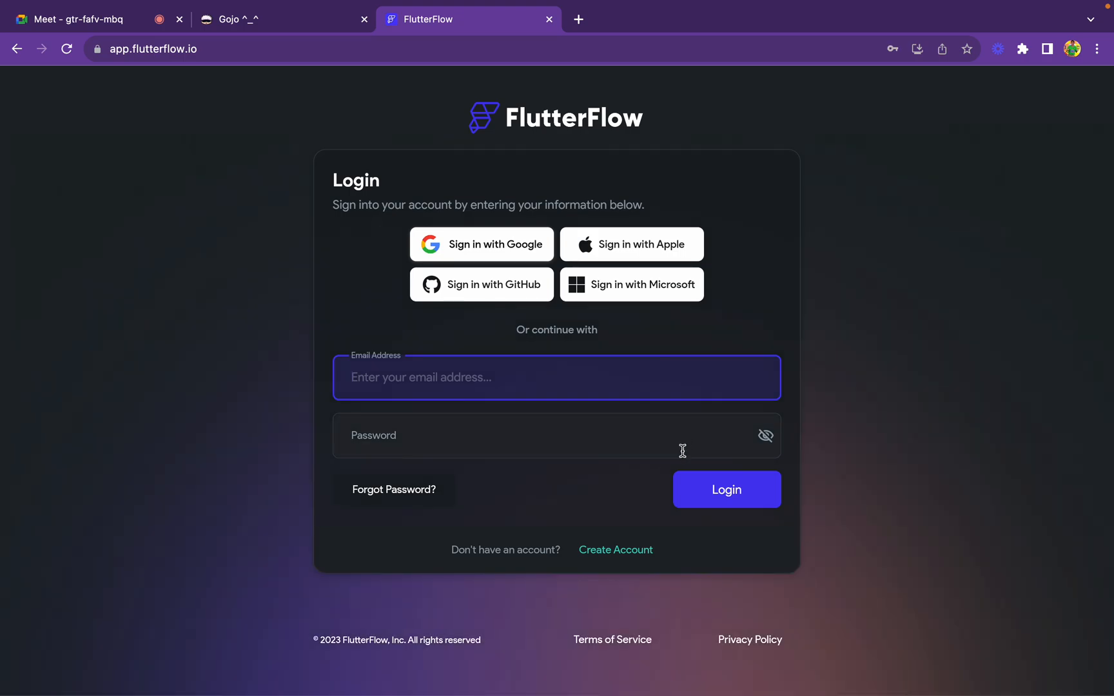
left_click(475, 380)
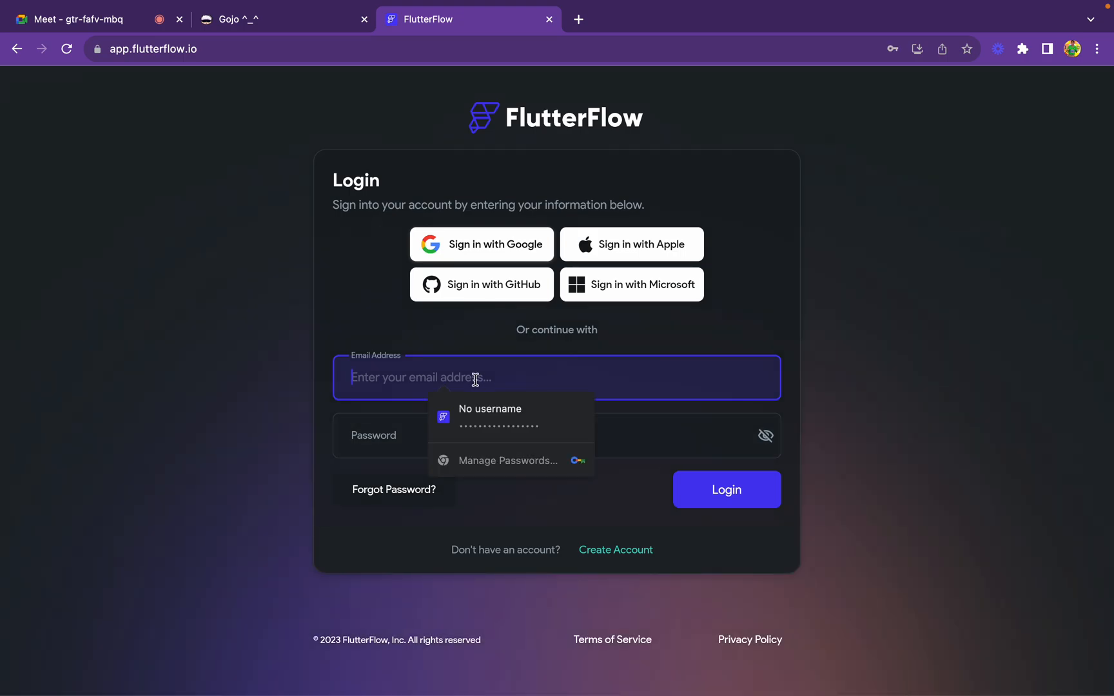
left_click(493, 423)
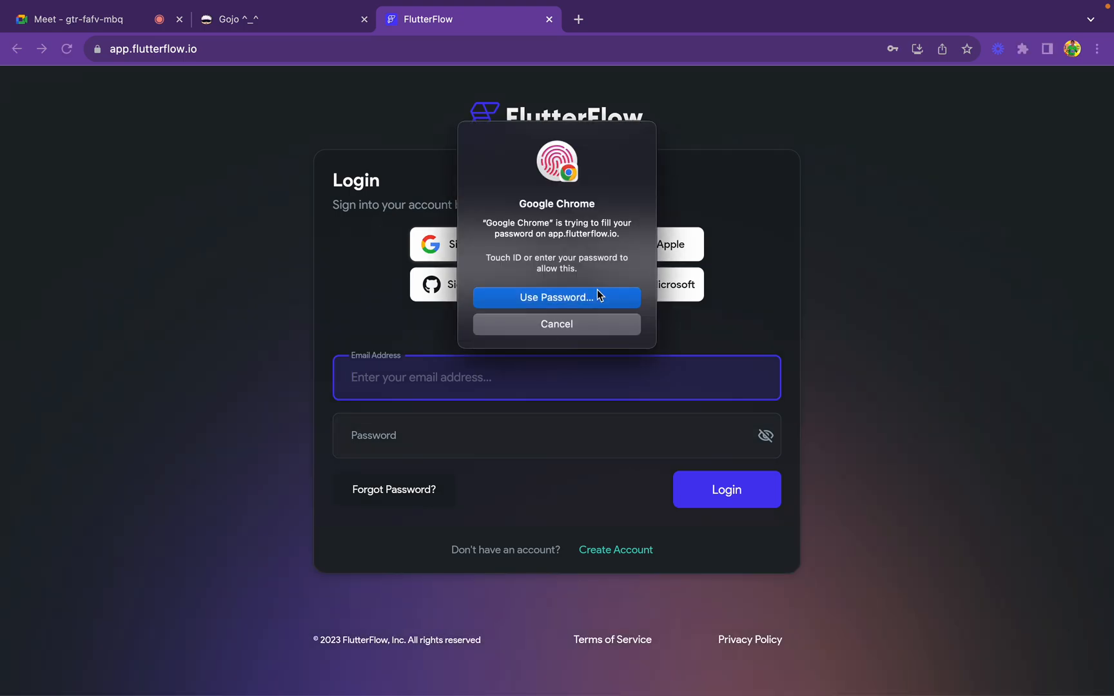
left_click(768, 438)
left_click(766, 438)
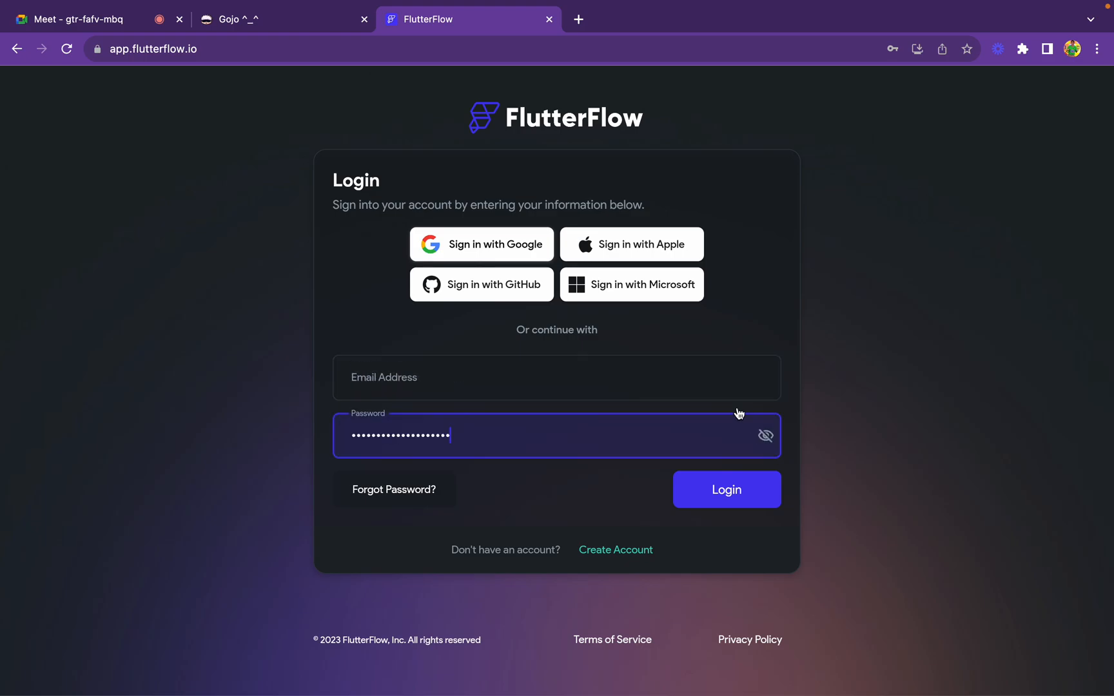
left_click(549, 20)
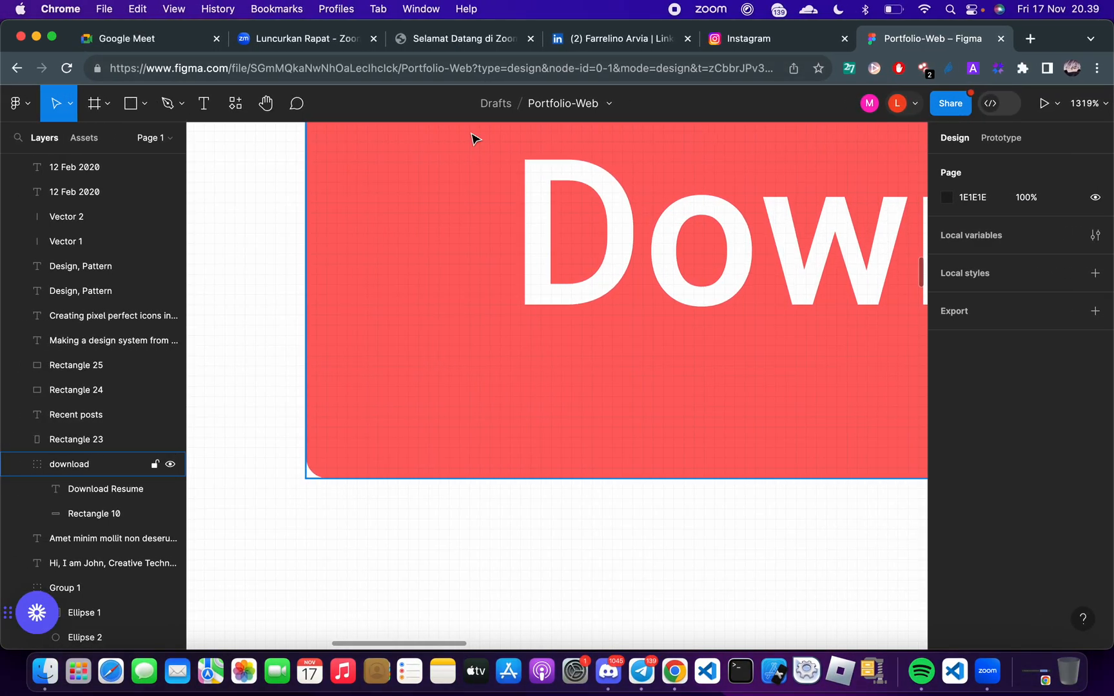
Copy the LinkedIn profile address from the other browser window and enter it as the URL of the Launch URL action
left_click(636, 32)
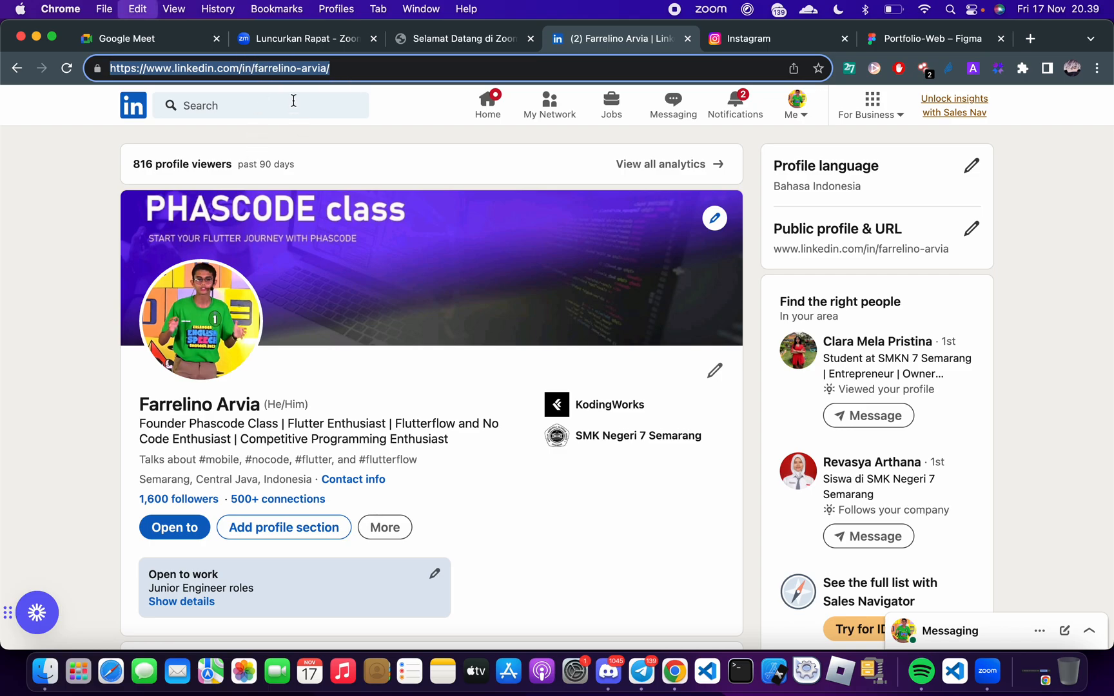
key("ctrl+Right")
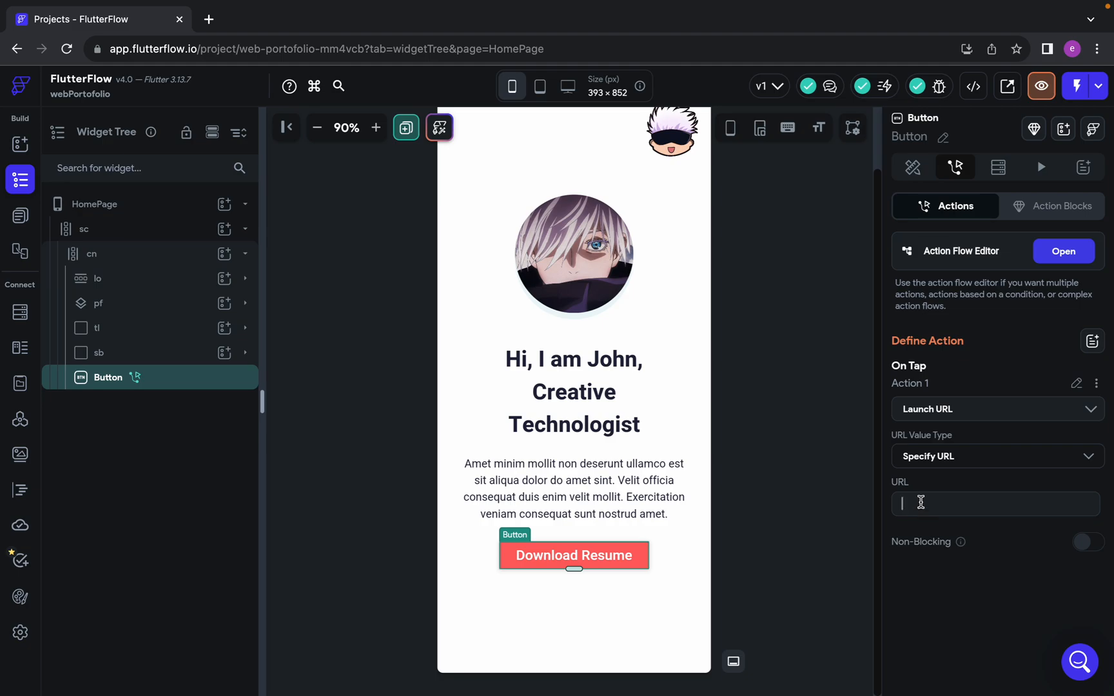
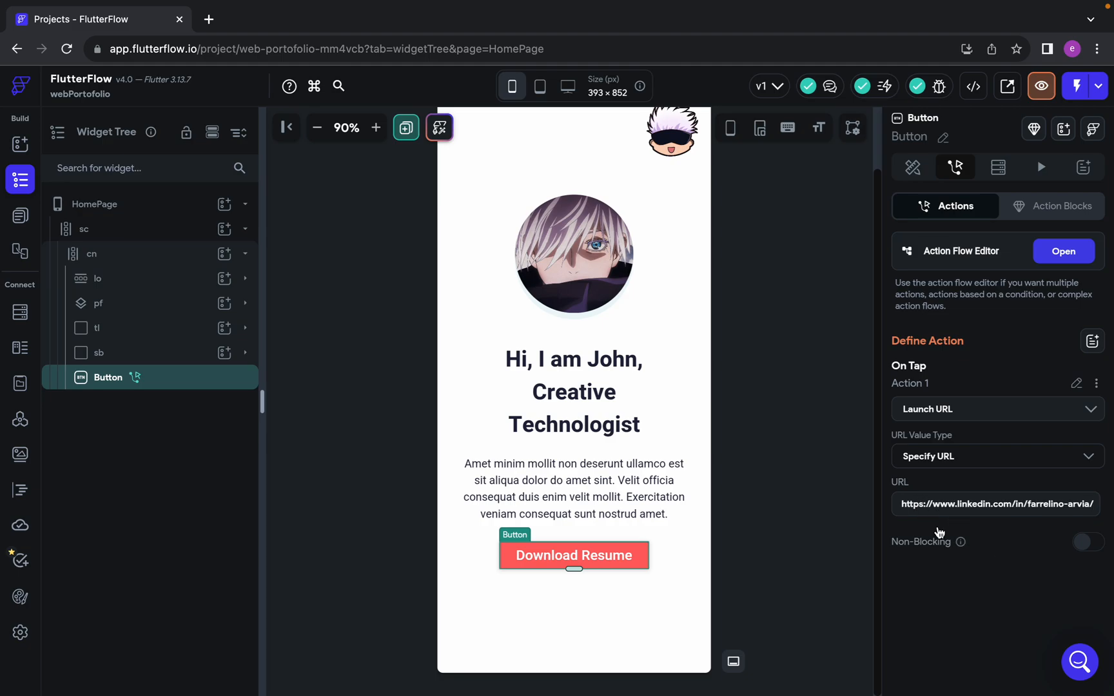
left_click(755, 647)
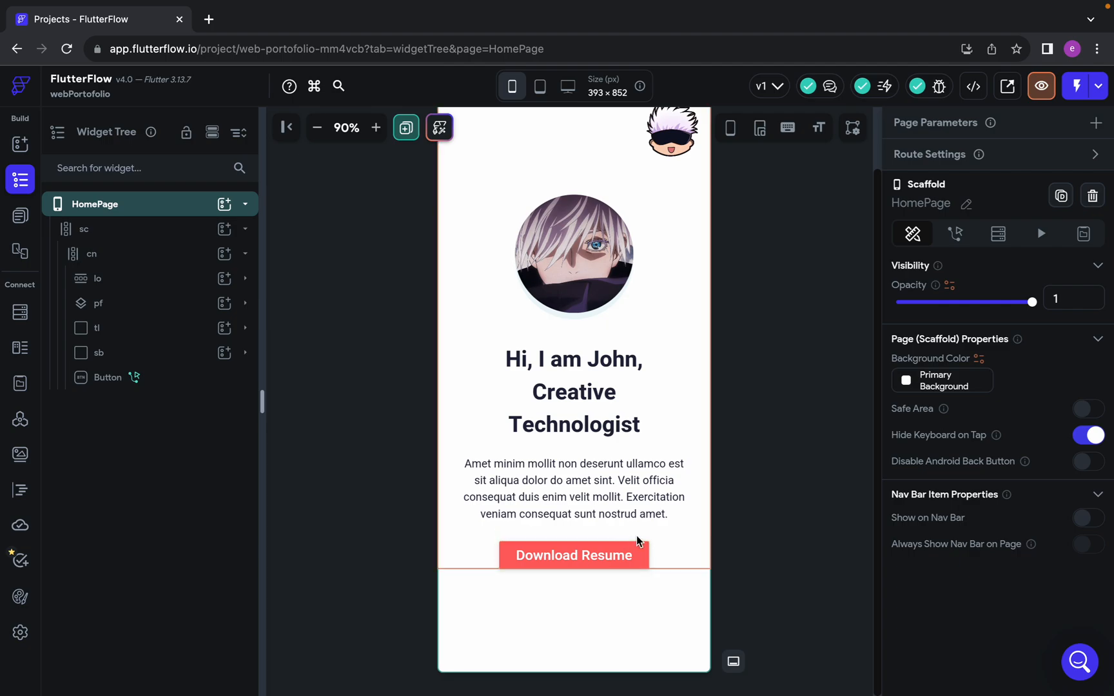
Select the Download Resume button on the HomePage canvas and return to FlutterFlow from the LinkedIn window
left_click(615, 559)
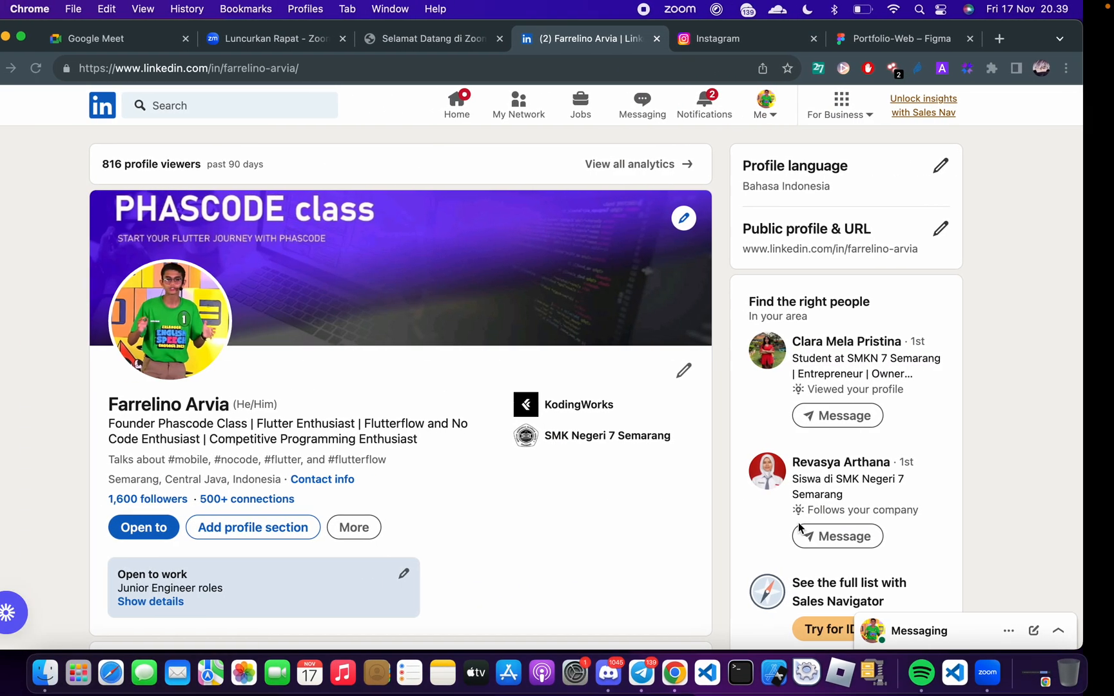
key("ctrl+Right")
key("ctrl+Right")
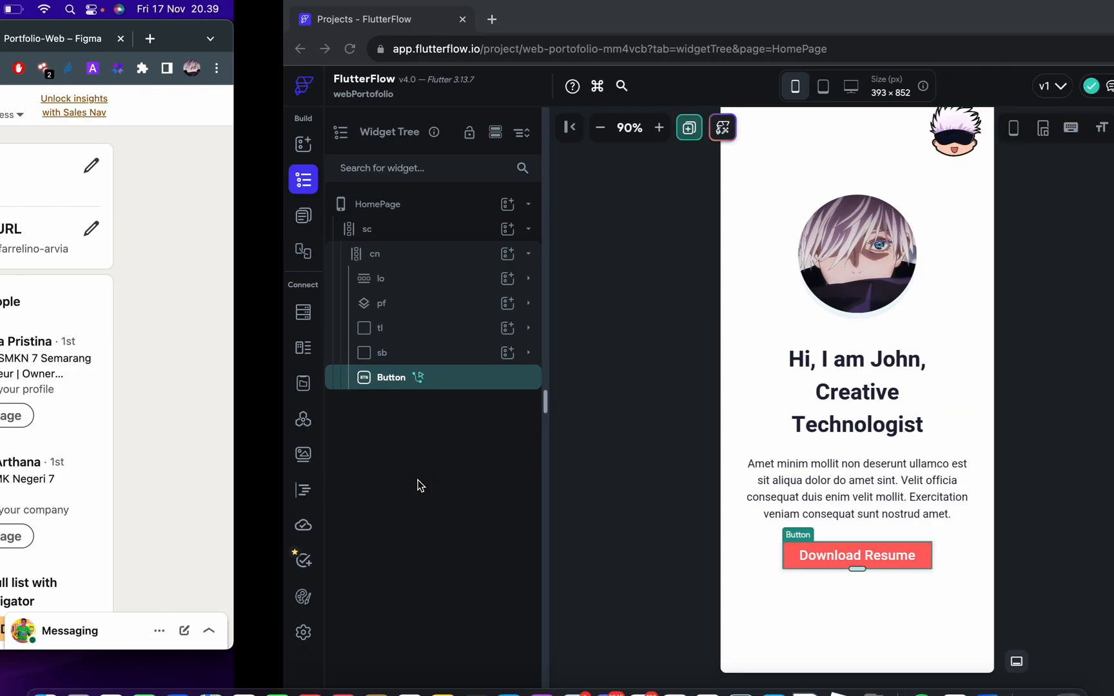
Switch to the other browser window and bring up the Portfolio-Web Figma design
scroll(418, 485, "up", 10)
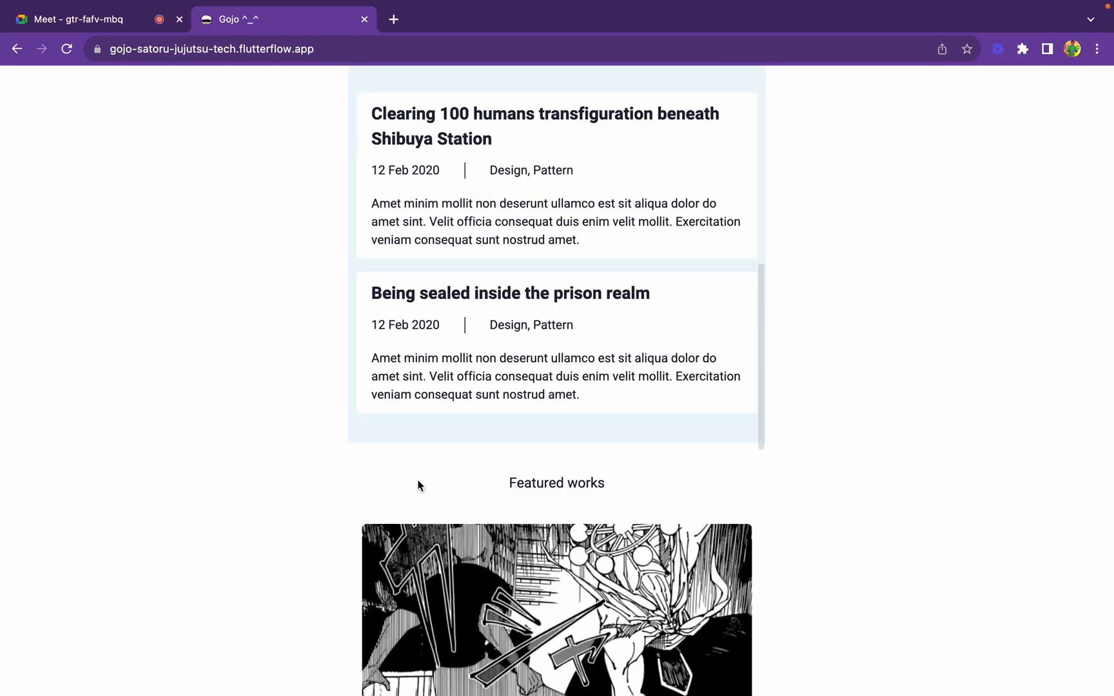
key("ctrl+Left")
key("ctrl+Left")
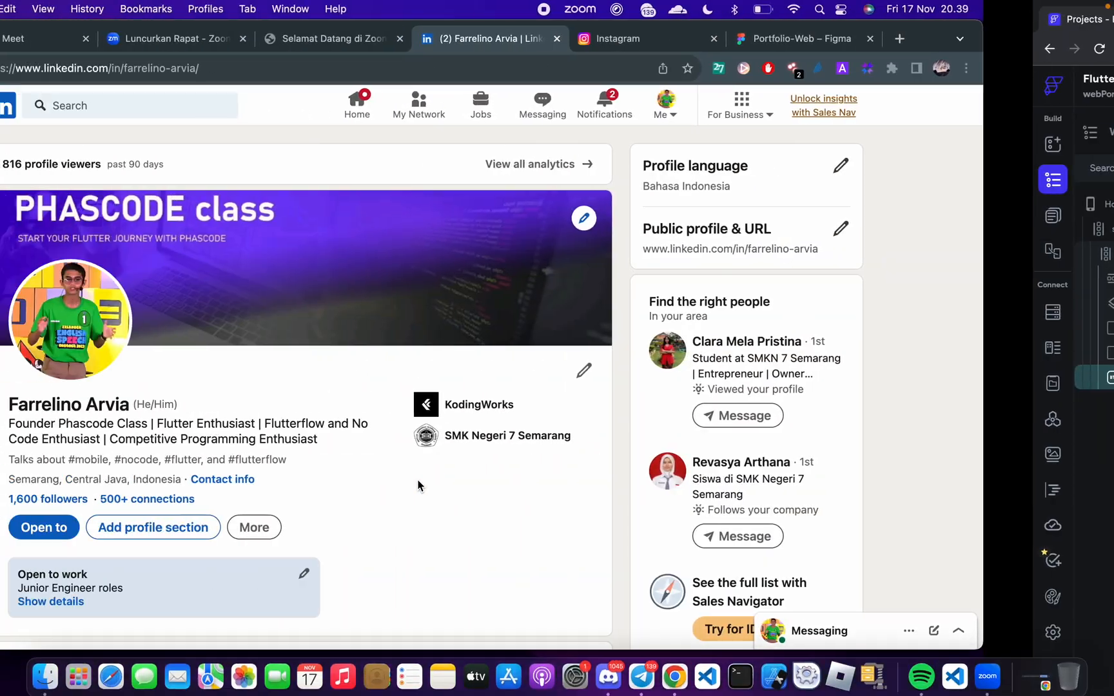
left_click(470, 74)
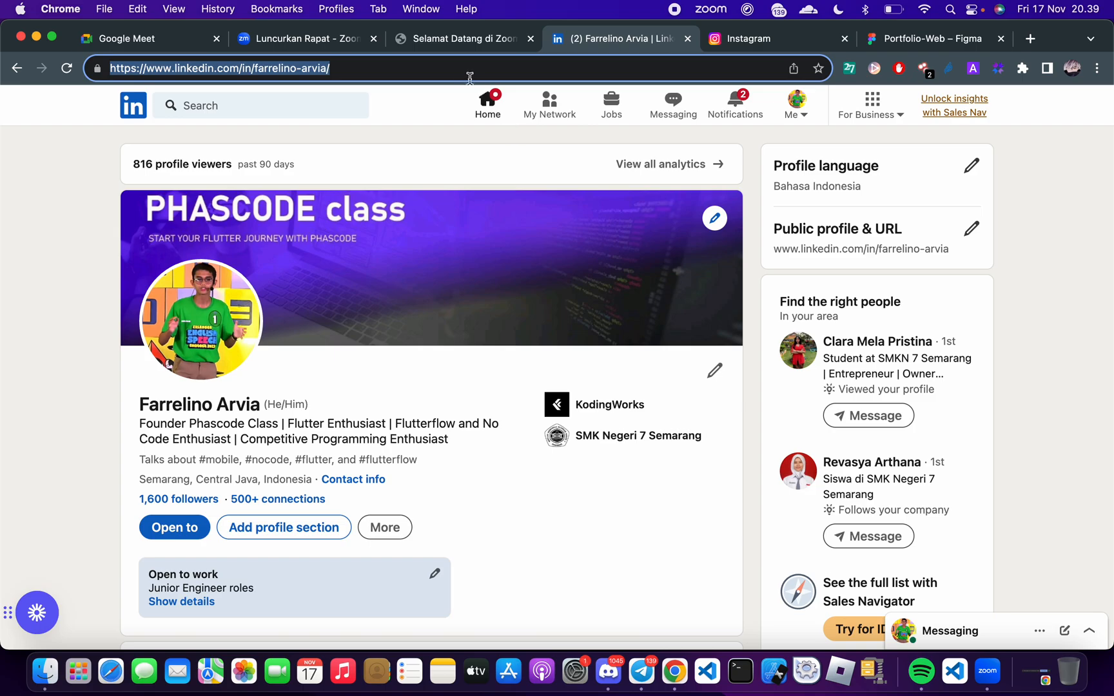
left_click(458, 40)
left_click(303, 40)
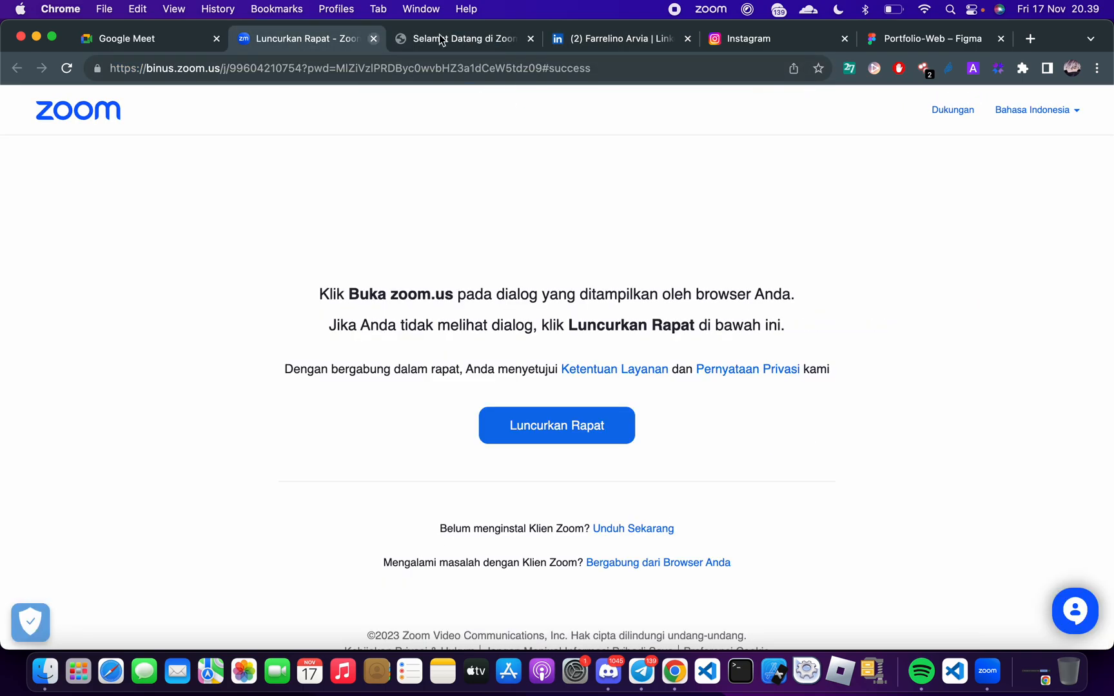
left_click(915, 30)
Measure the vertical gap between the Download Resume button and the Recent posts section in the Figma design
scroll(689, 411, "up", 3)
scroll(652, 438, "down", 3)
scroll(648, 439, "down", 5)
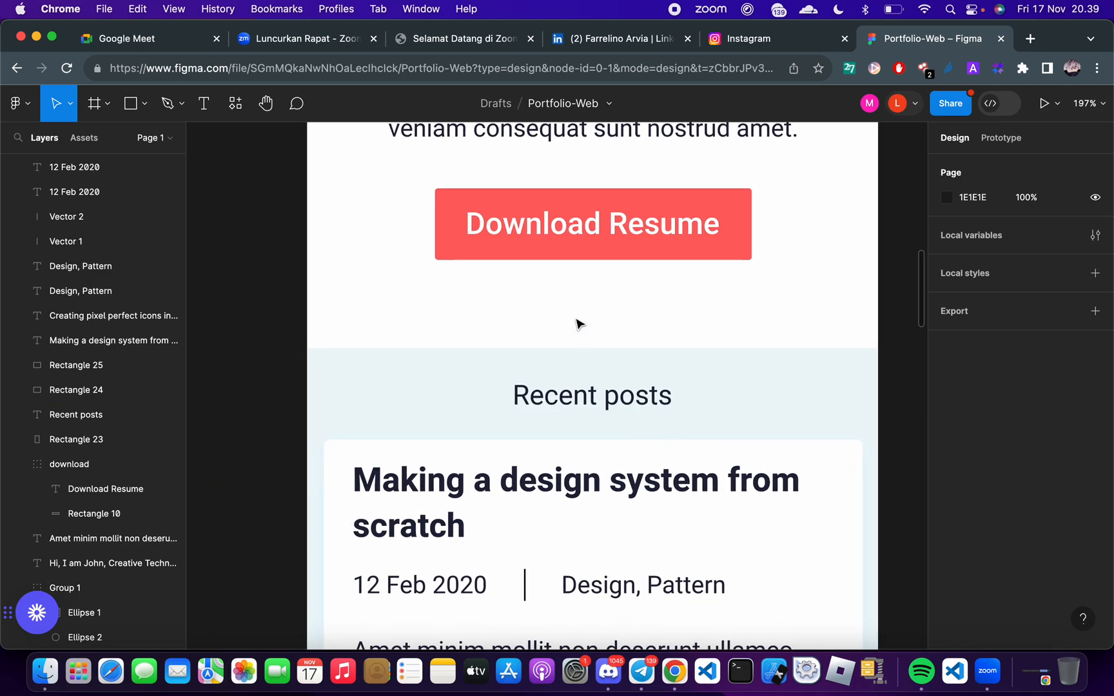
scroll(593, 310, "up", 2)
left_click(609, 321)
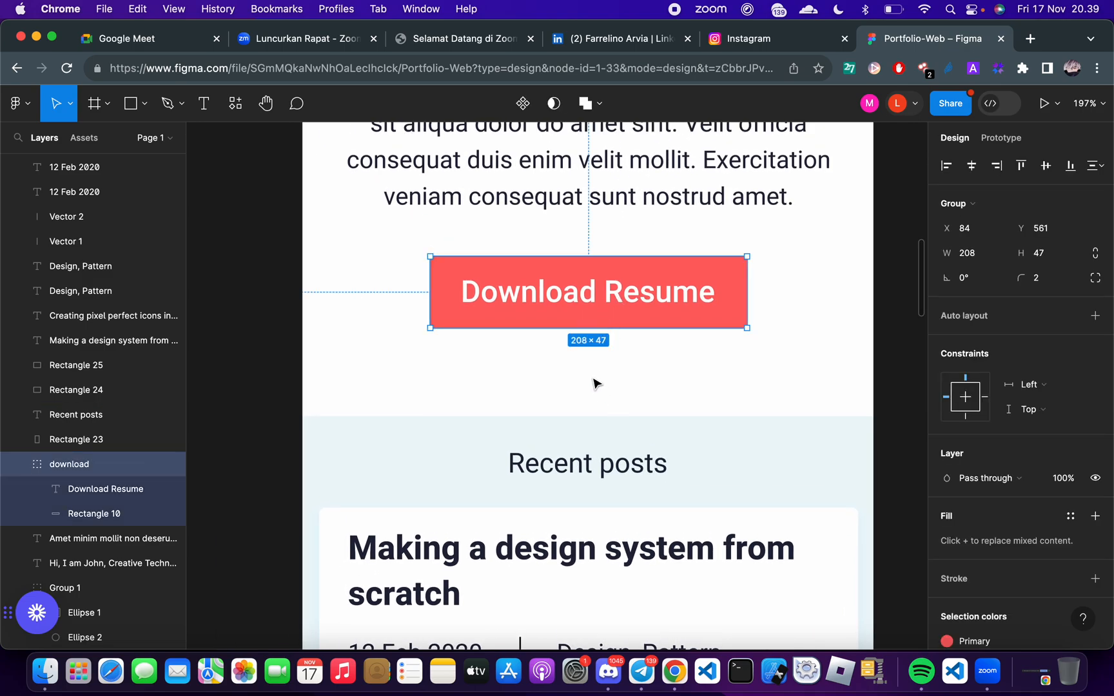
key("alt")
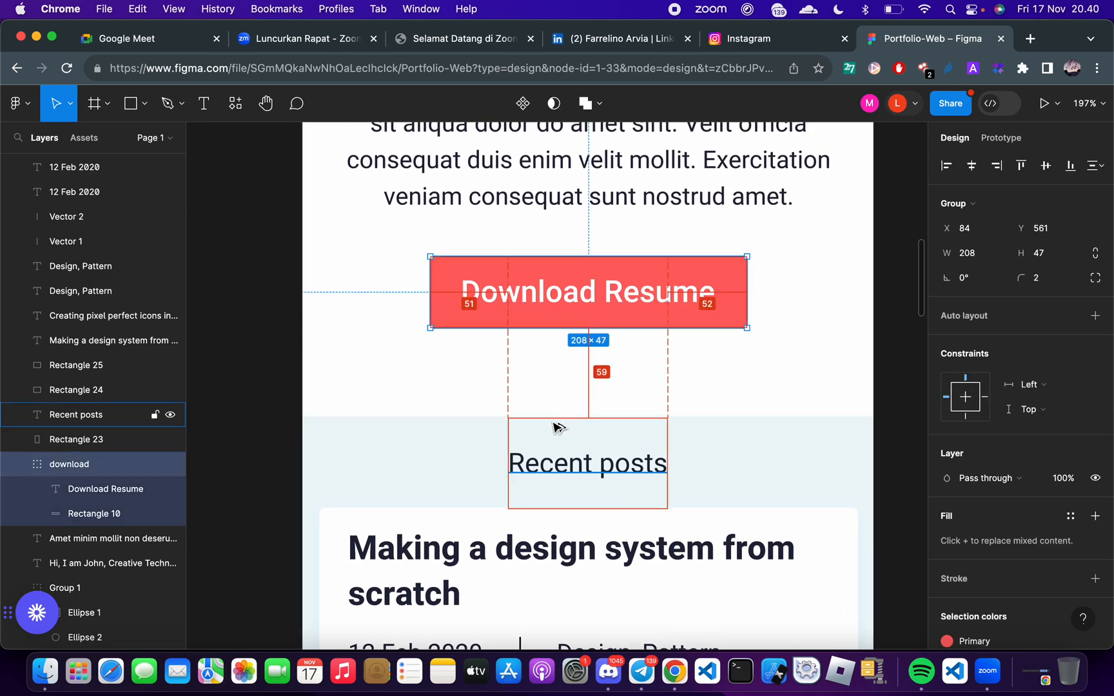
scroll(450, 430, "up", 3)
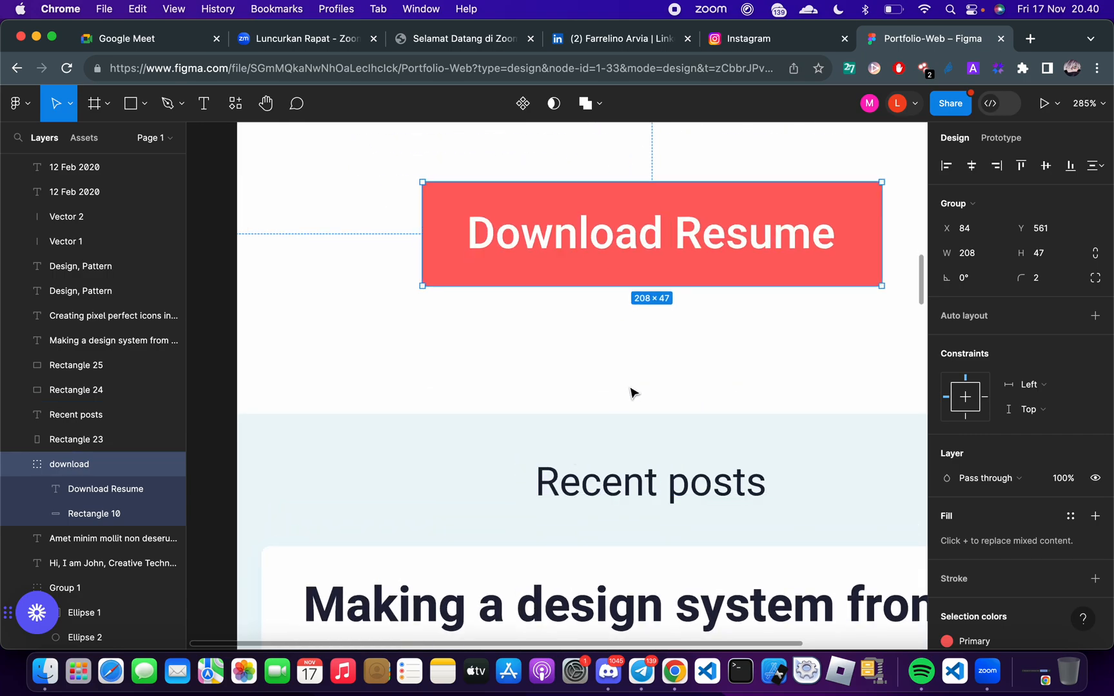
scroll(634, 391, "down", 2)
scroll(634, 390, "right", 3)
key("alt")
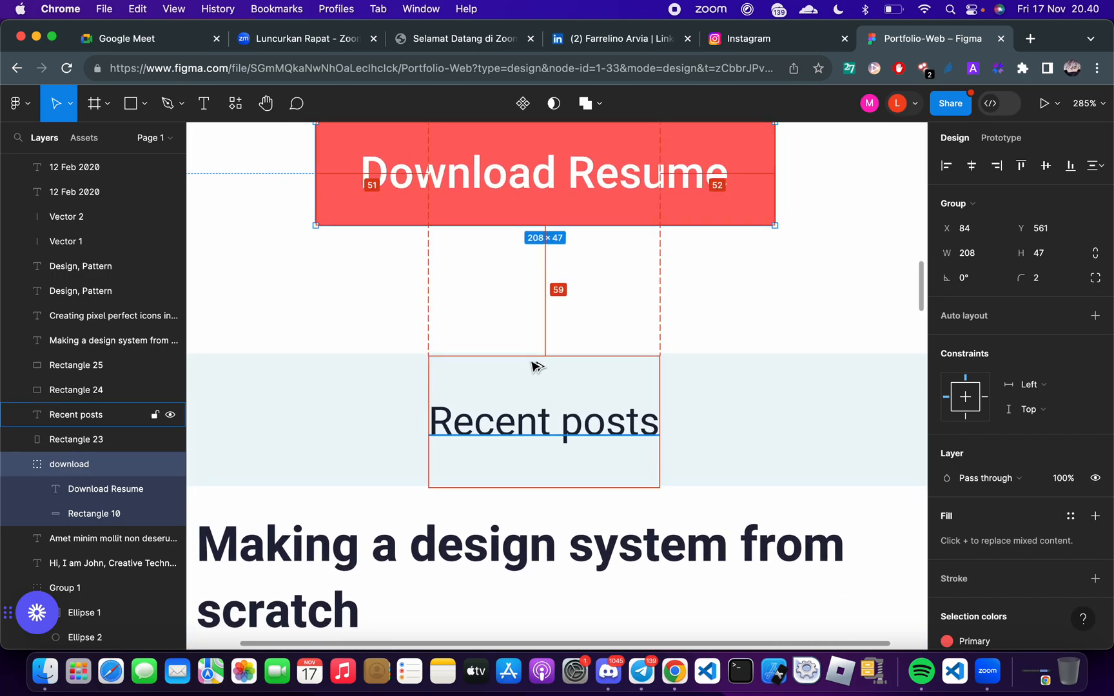
left_click(377, 328)
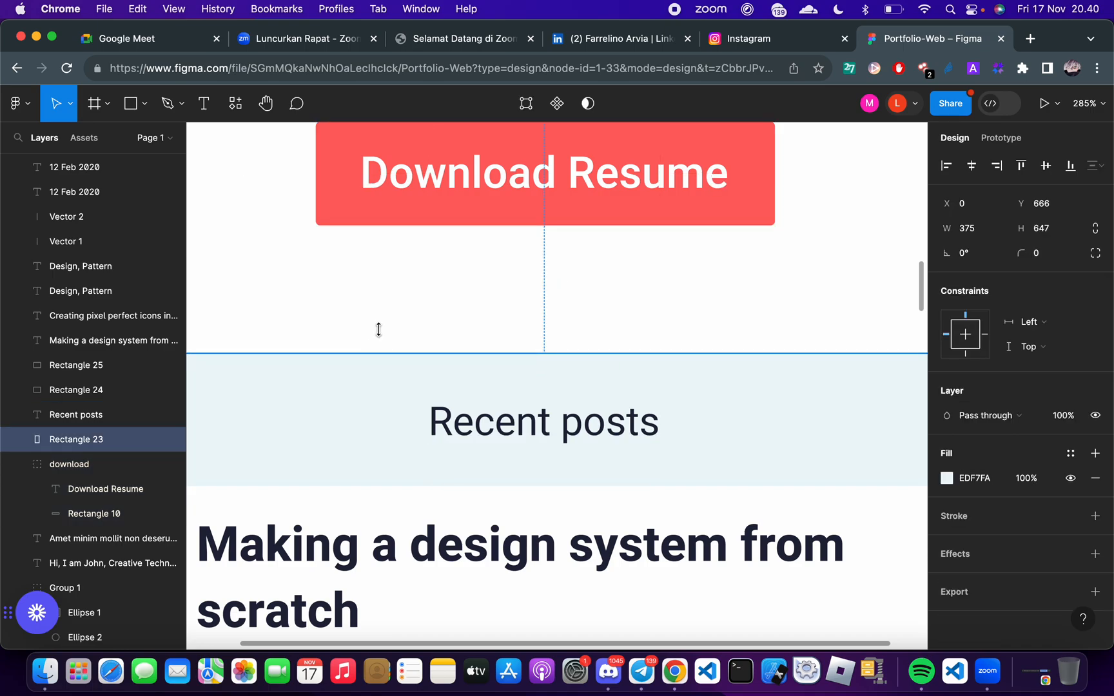
left_click(560, 420)
Return to FlutterFlow and set the Download Resume button's bottom padding to 59
key("ctrl+Right")
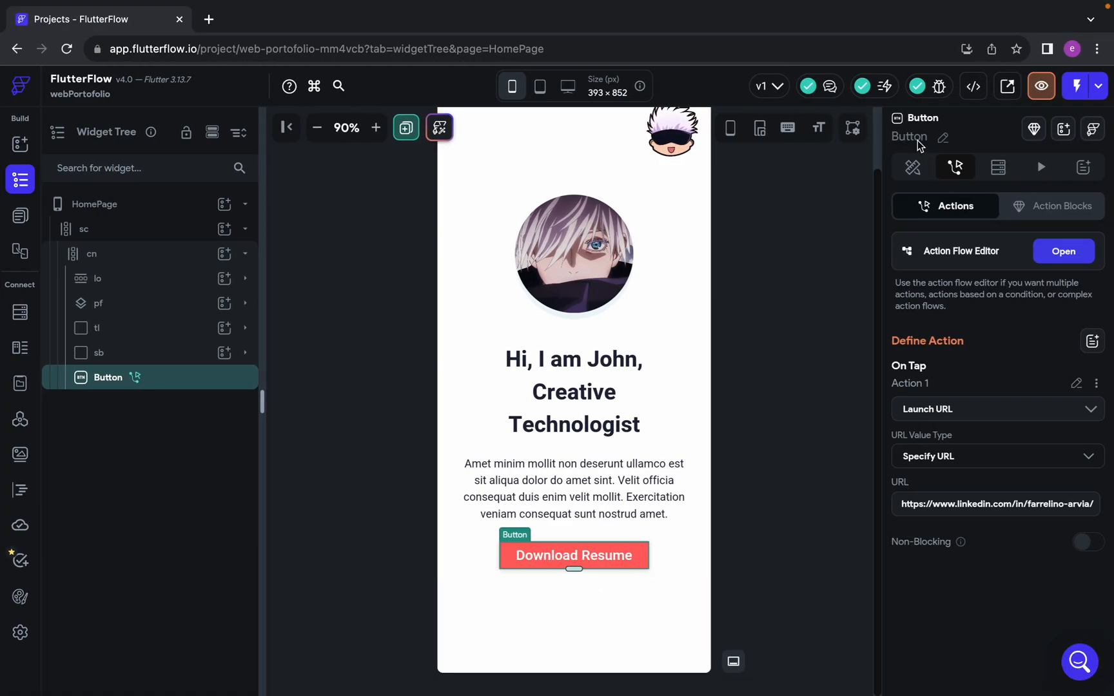
left_click(913, 168)
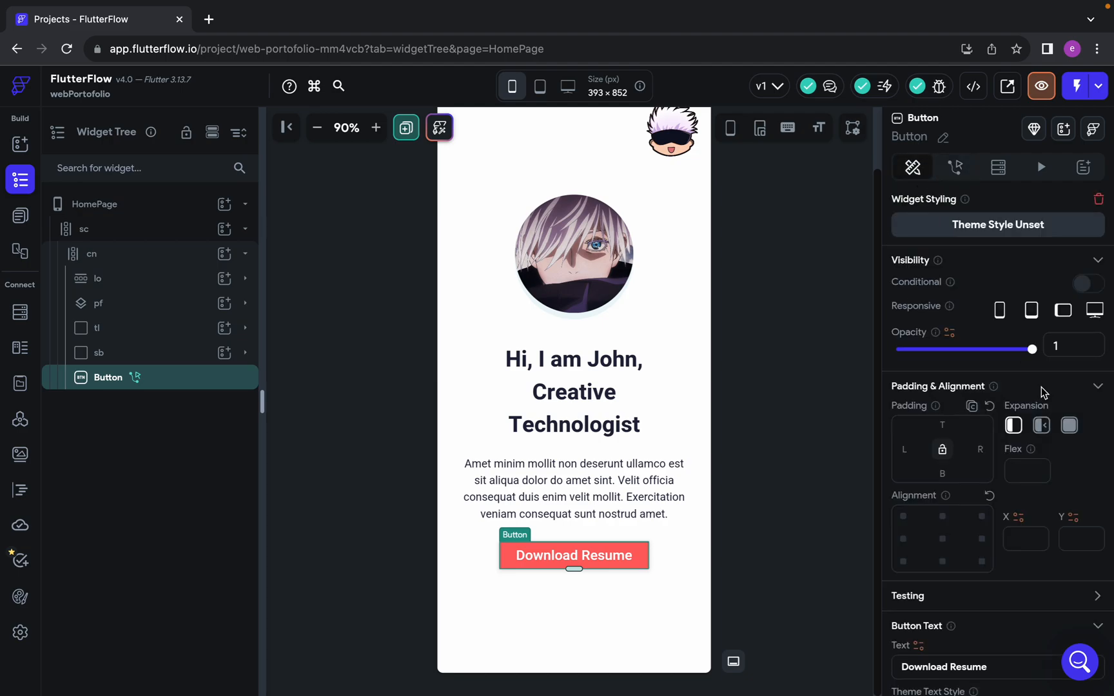
left_click(942, 474)
type("59")
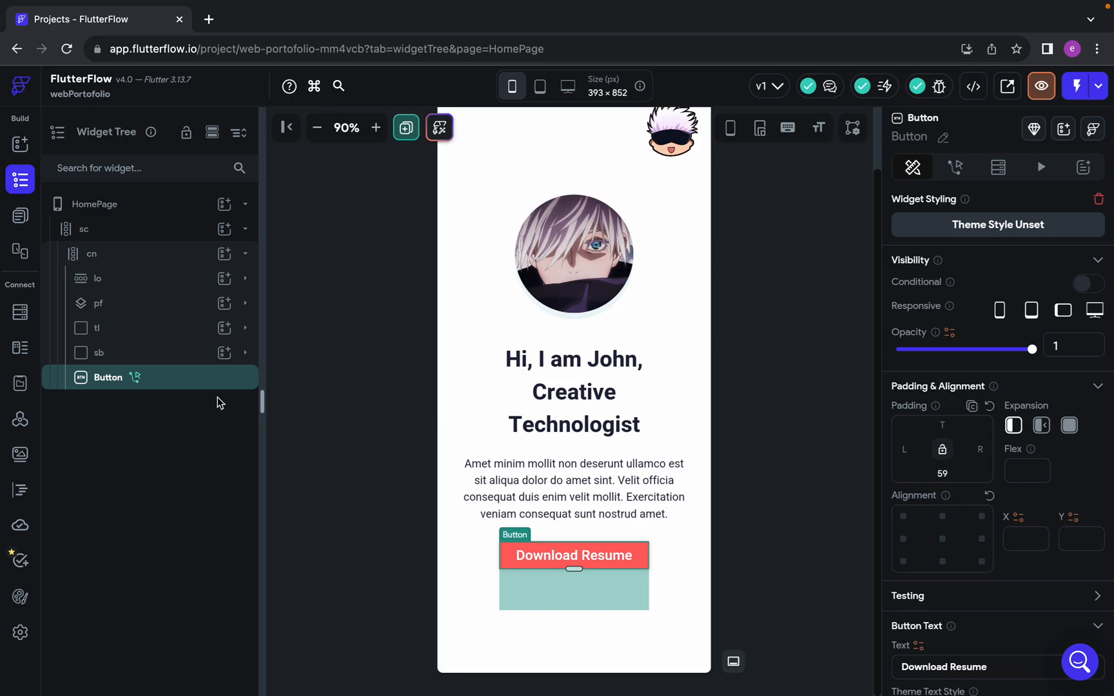
Check the Recent posts section in the Figma design, and add a Container to the cn column below the Download Resume button in FlutterFlow
key("ctrl+Left")
scroll(466, 450, "down", 5)
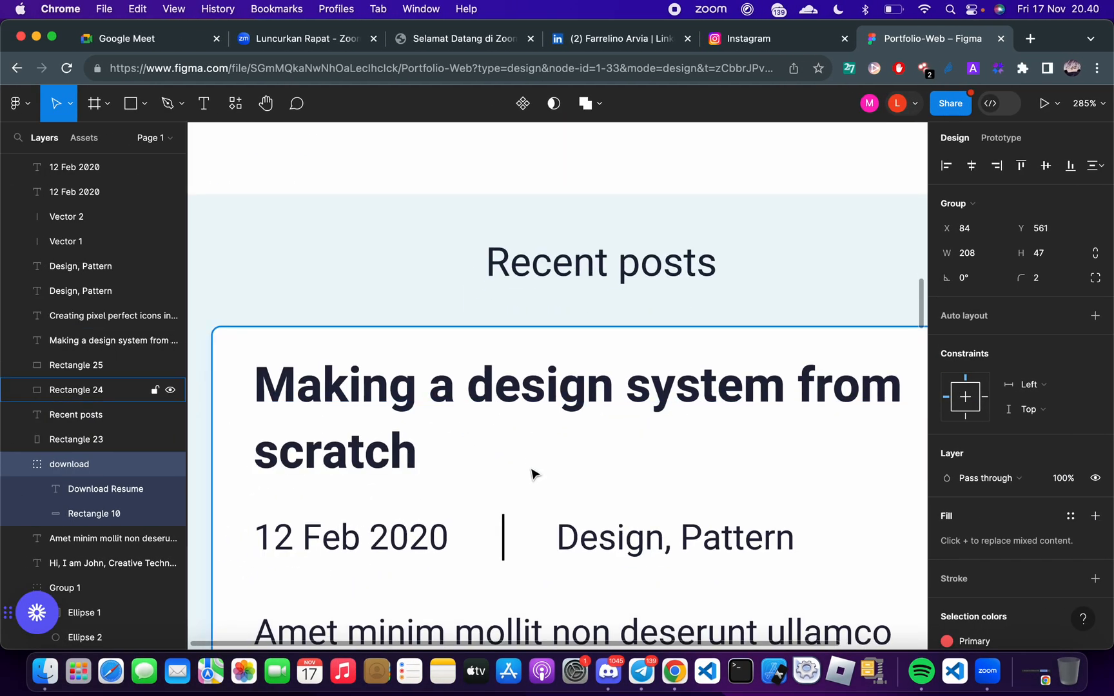
scroll(502, 452, "down", 10)
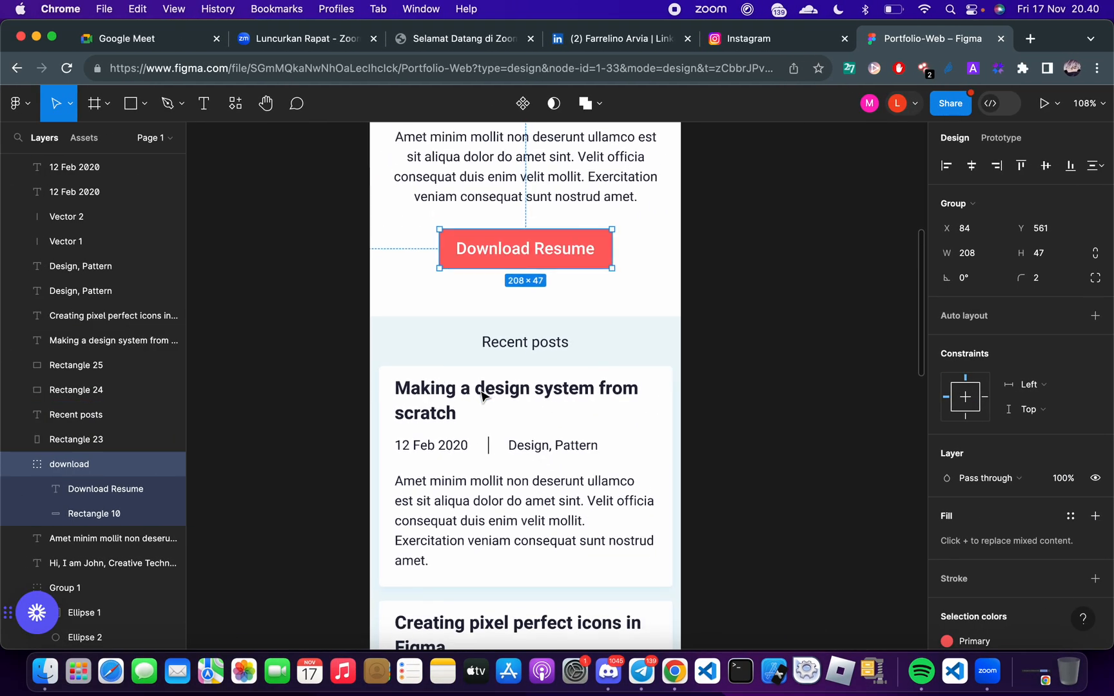
key("ctrl+Right")
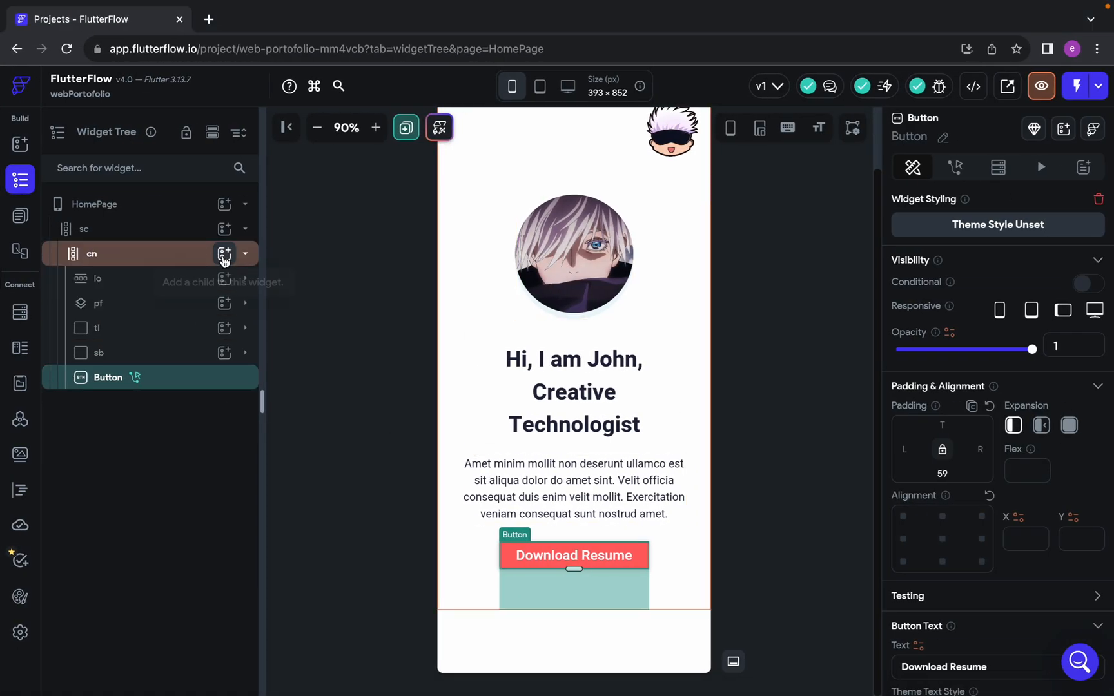
left_click(225, 255)
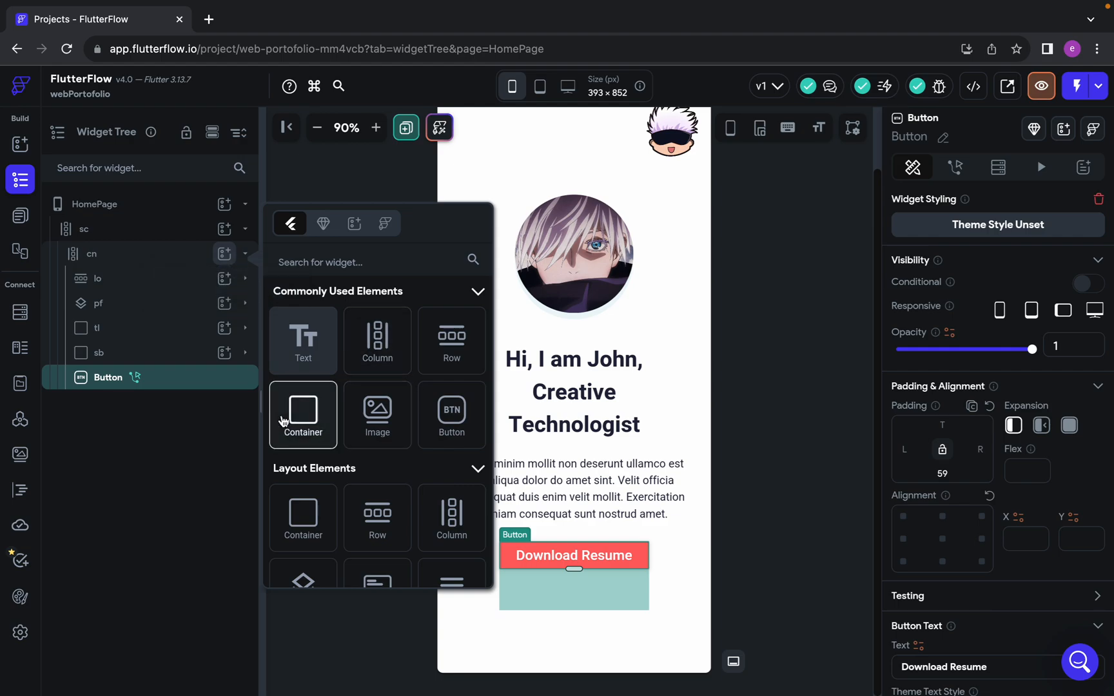
left_click(302, 413)
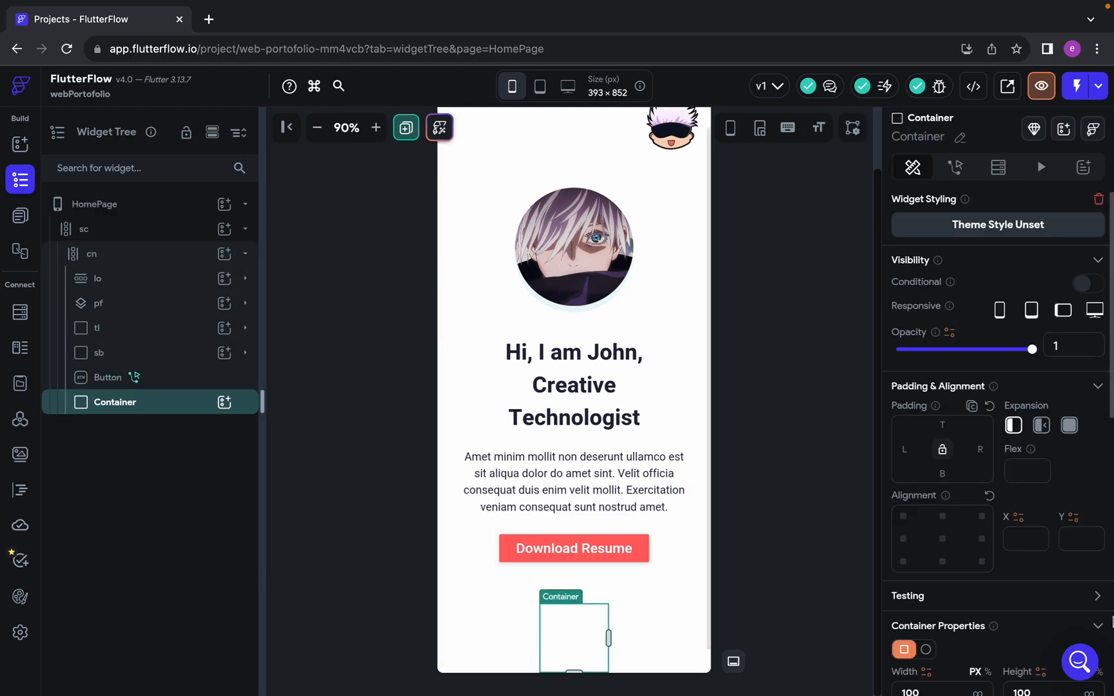
scroll(1006, 535, "down", 5)
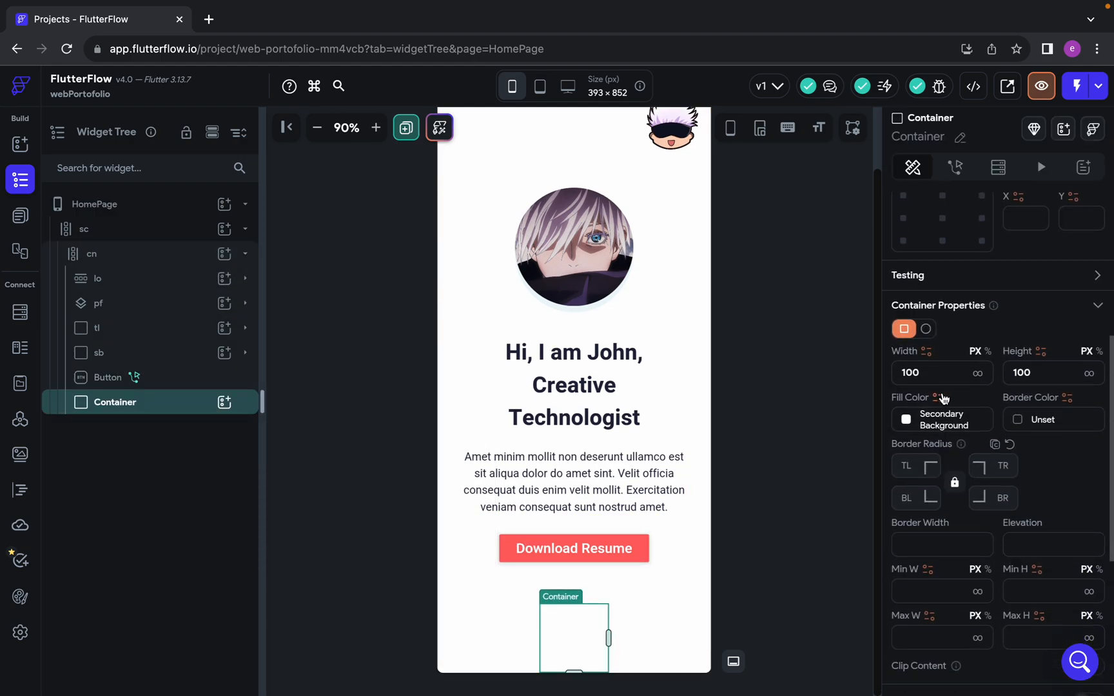
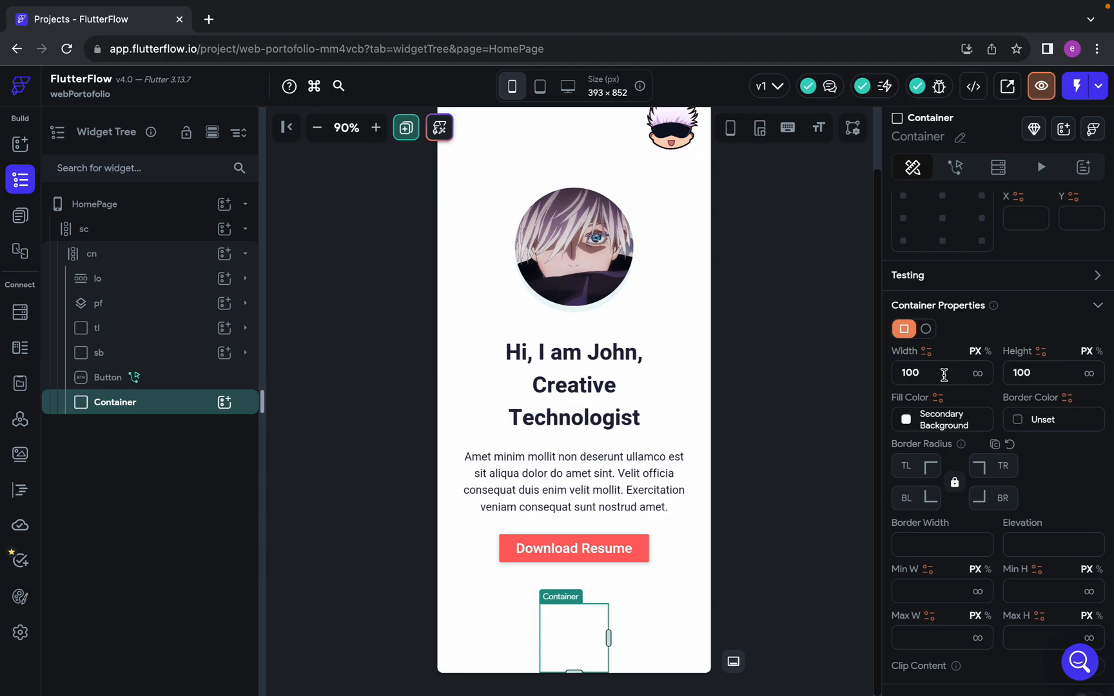
Make the new Container below the Download Resume button infinitely wide and set its height to 100 px
left_click(978, 374)
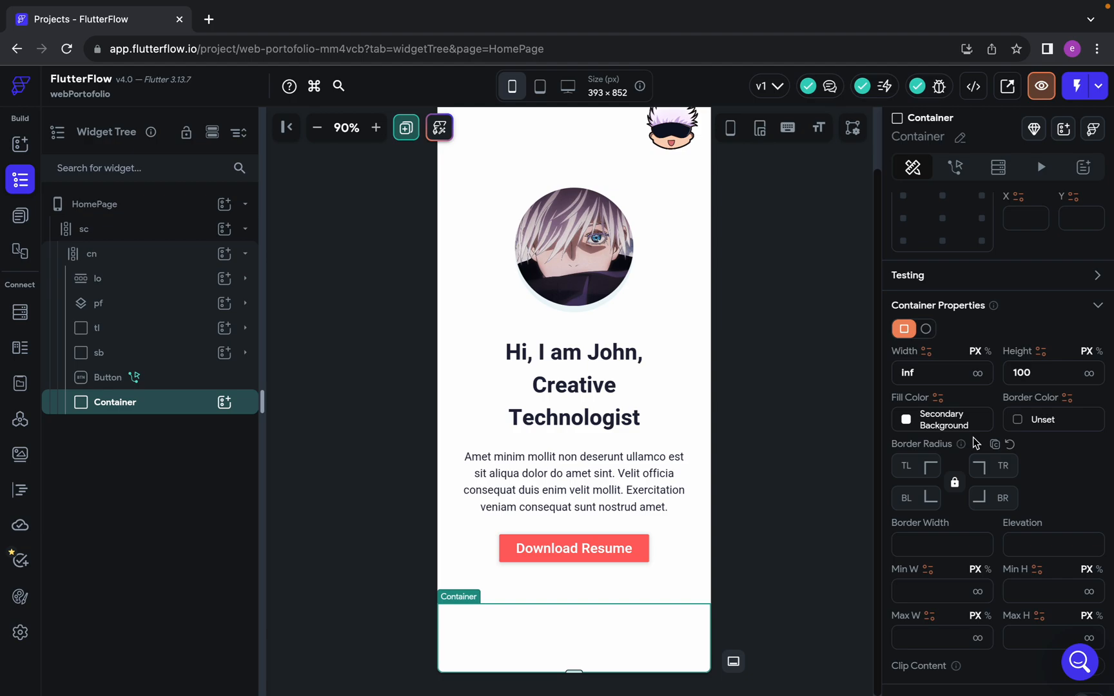
double_click(1037, 372)
key("BackSpace")
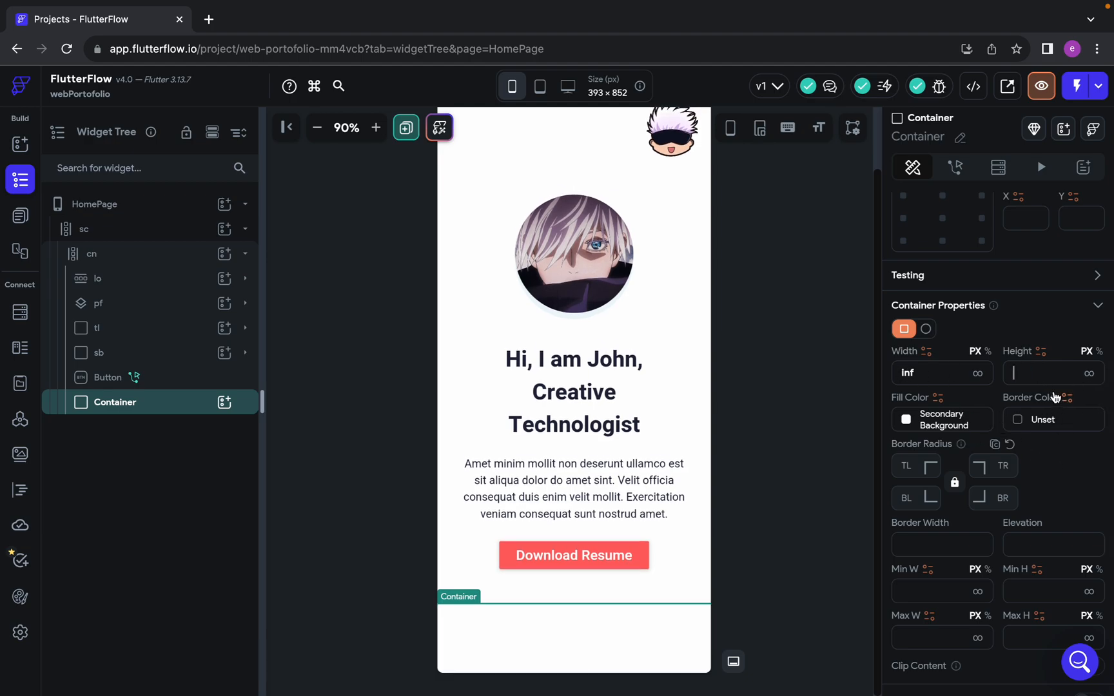
type("100")
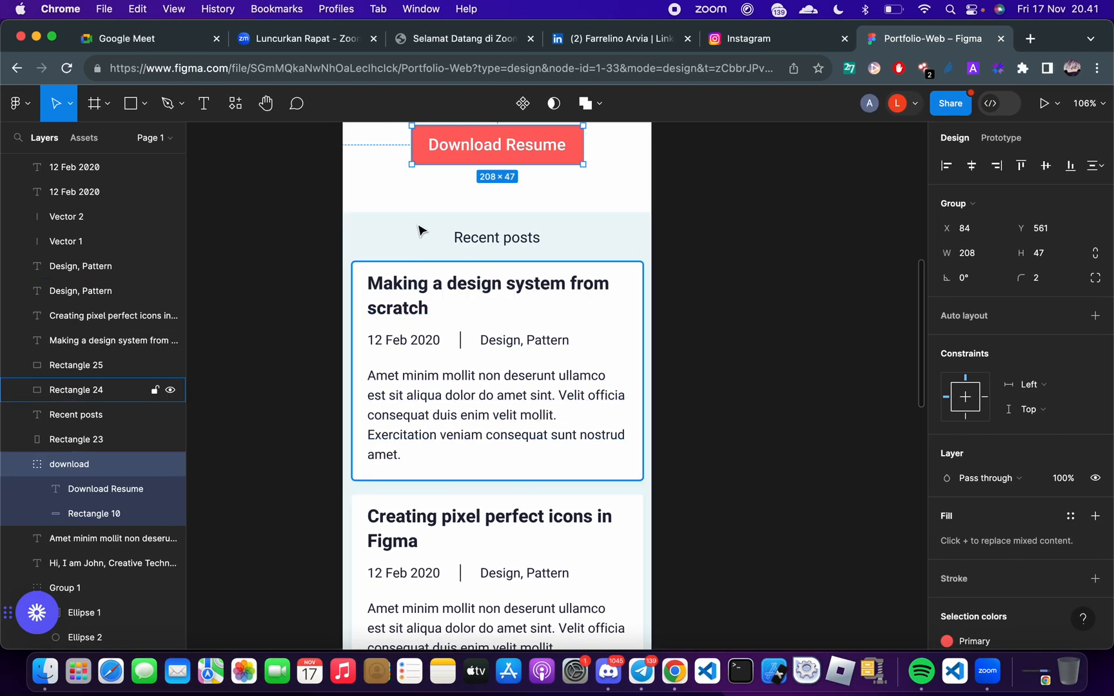
Copy the fill color code of the Recent posts background rectangle in the Figma design, and return to FlutterFlow
scroll(401, 217, "up", 5)
left_click(386, 229)
left_click(973, 483)
key("super+c")
key("ctrl+Right")
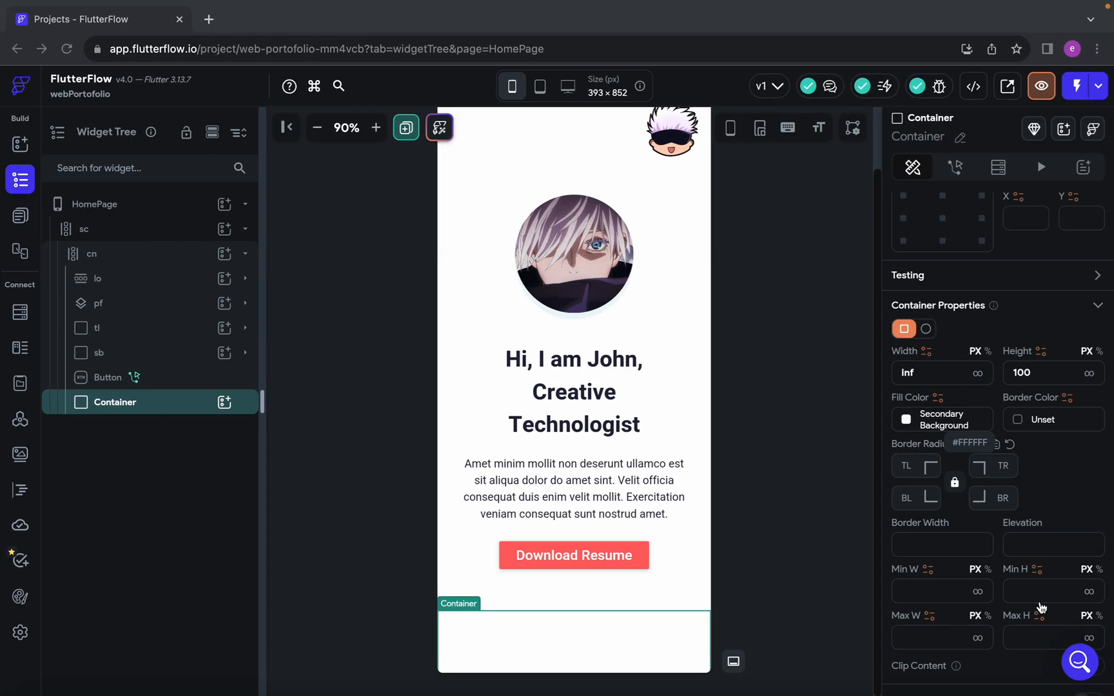
Set the Container's fill color to the copied #EDF7FA and reselect the Container on the canvas
left_click(942, 419)
type("#")
key("super+v")
key("Return")
left_click(532, 598)
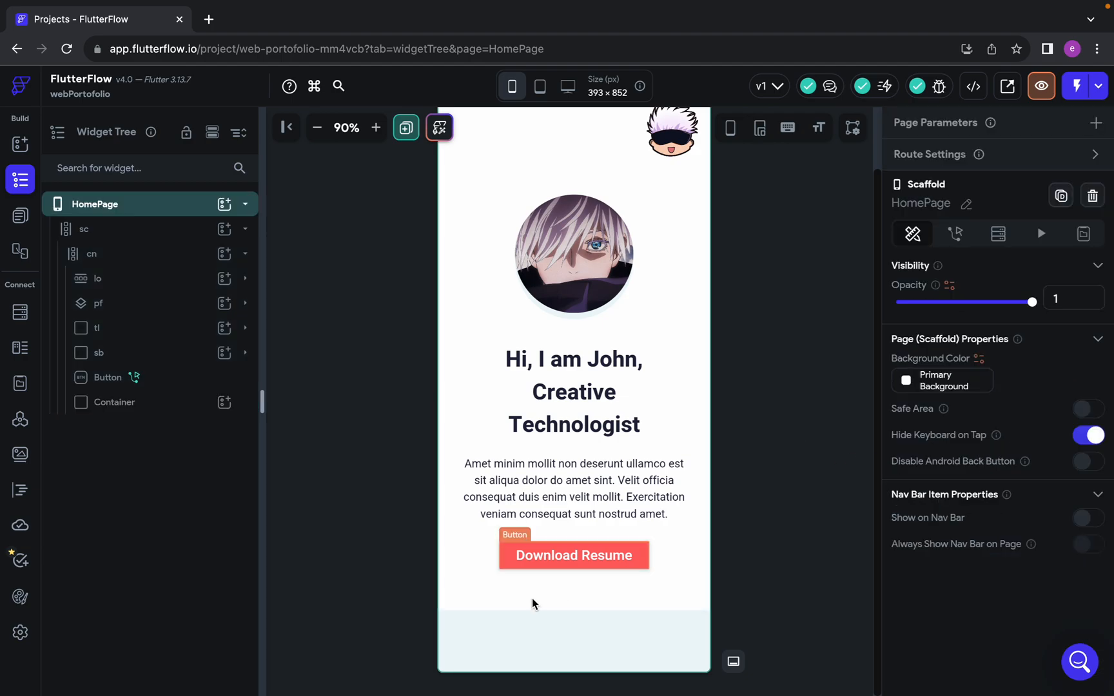
scroll(532, 598, "down", 1)
left_click(572, 645)
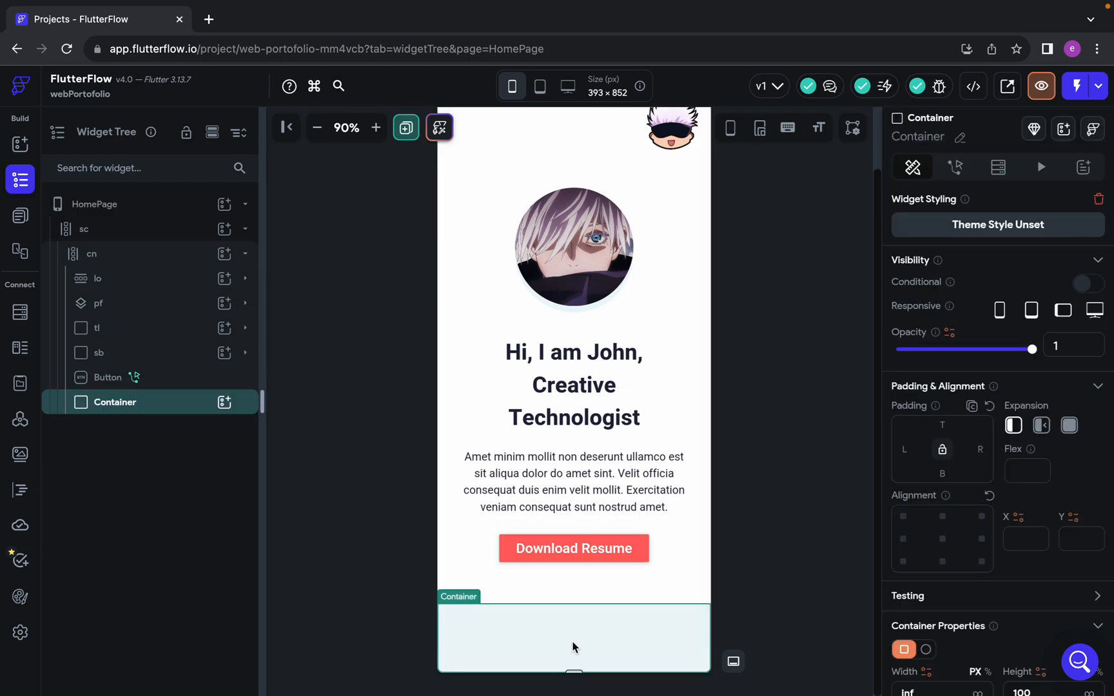
Examine the layout of the Recent posts section and its post cards in the Figma design
key("ctrl+Left")
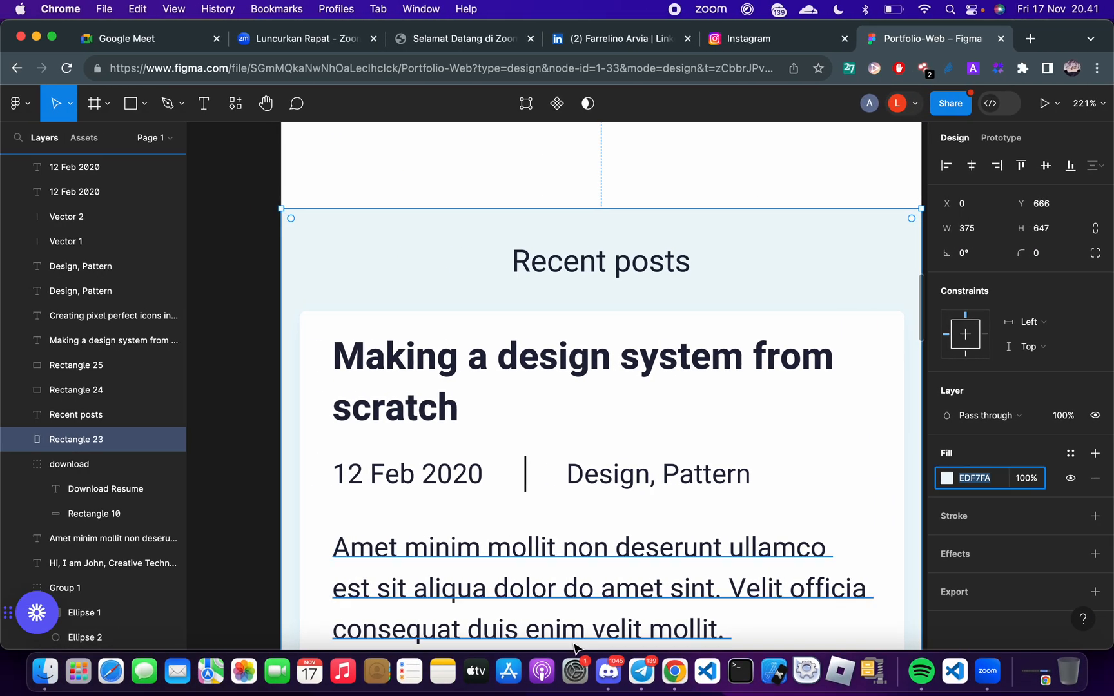
key("ctrl+Right")
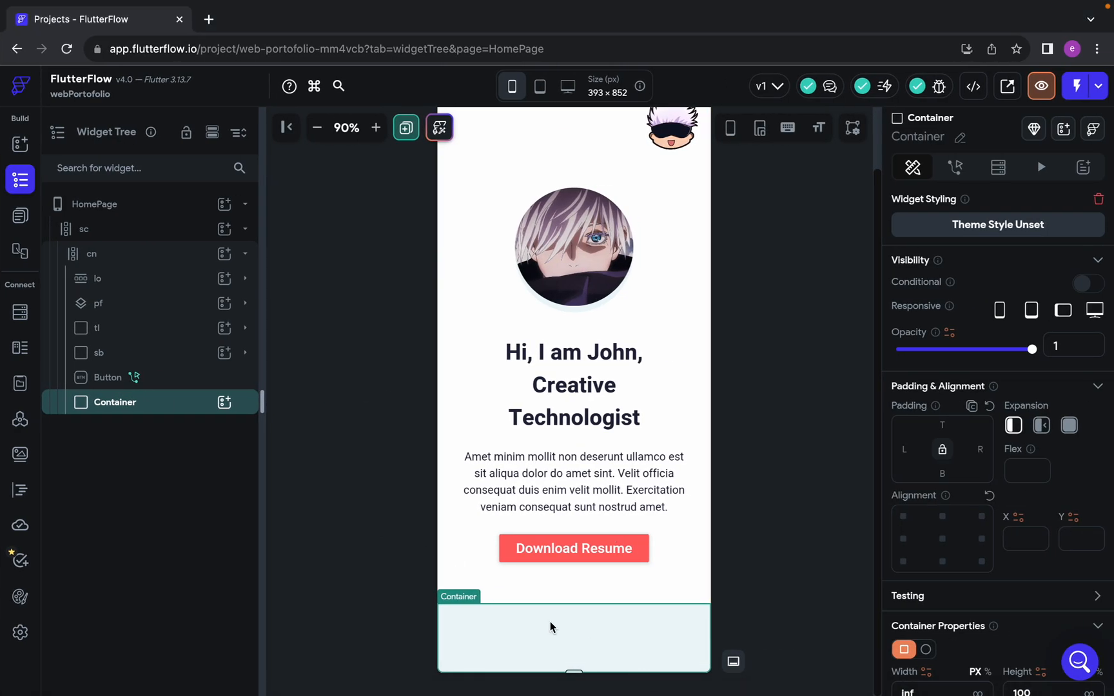
key("ctrl+Left")
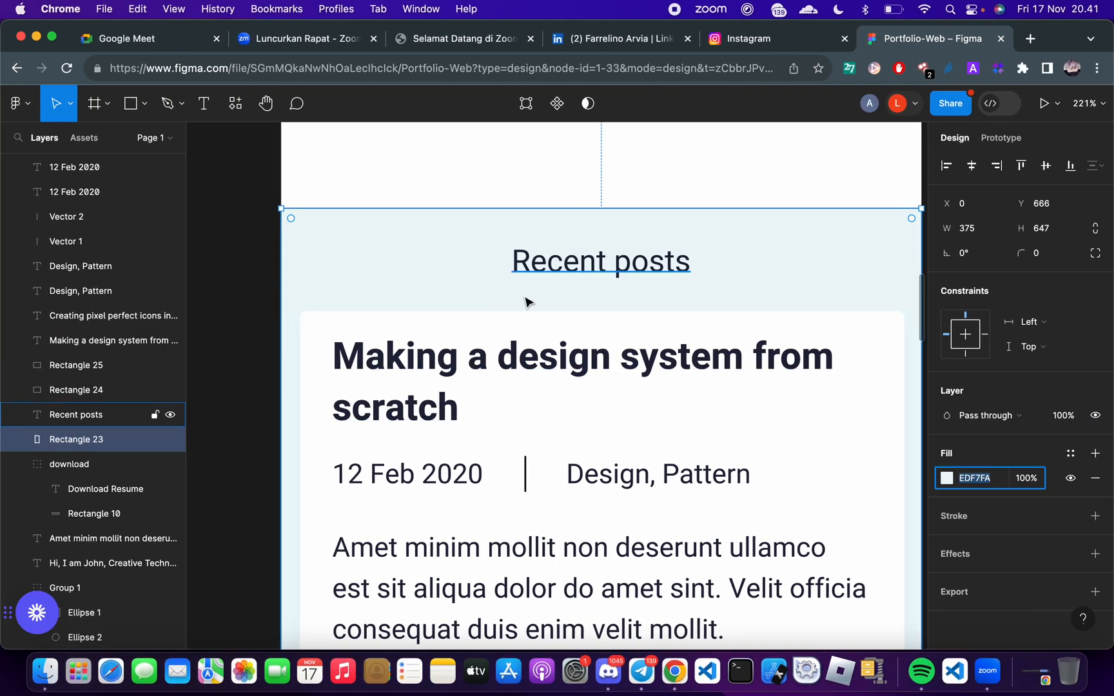
scroll(514, 243, "down", 5)
scroll(514, 248, "down", 5)
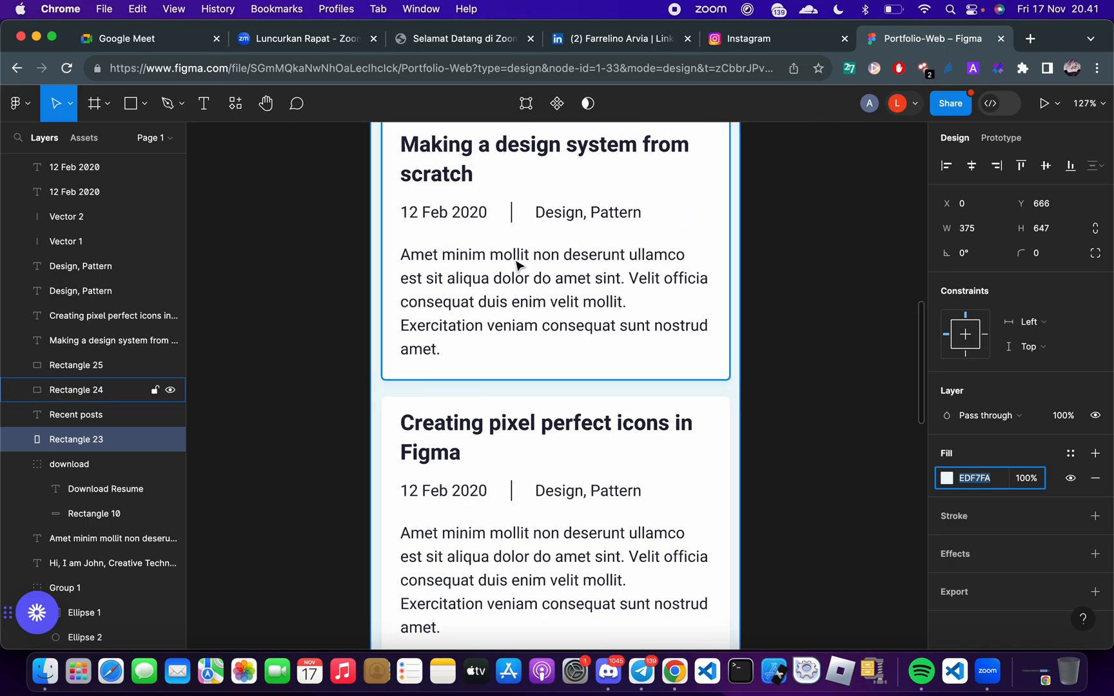
scroll(514, 248, "down", 3)
scroll(547, 397, "up", 7)
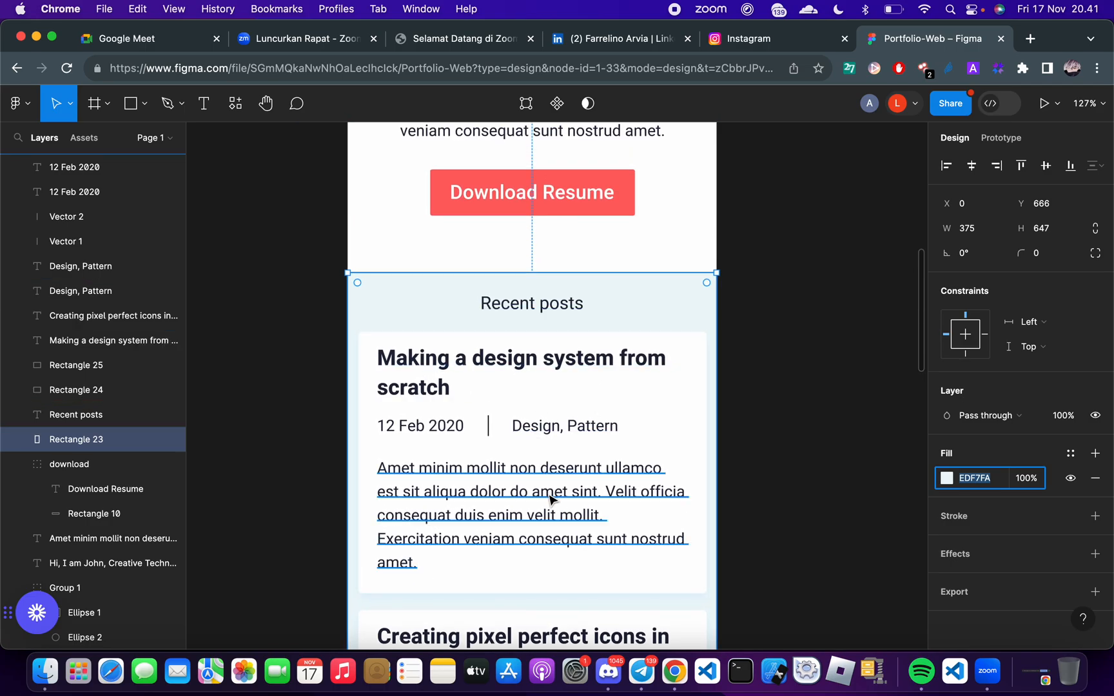
scroll(542, 284, "up", 3)
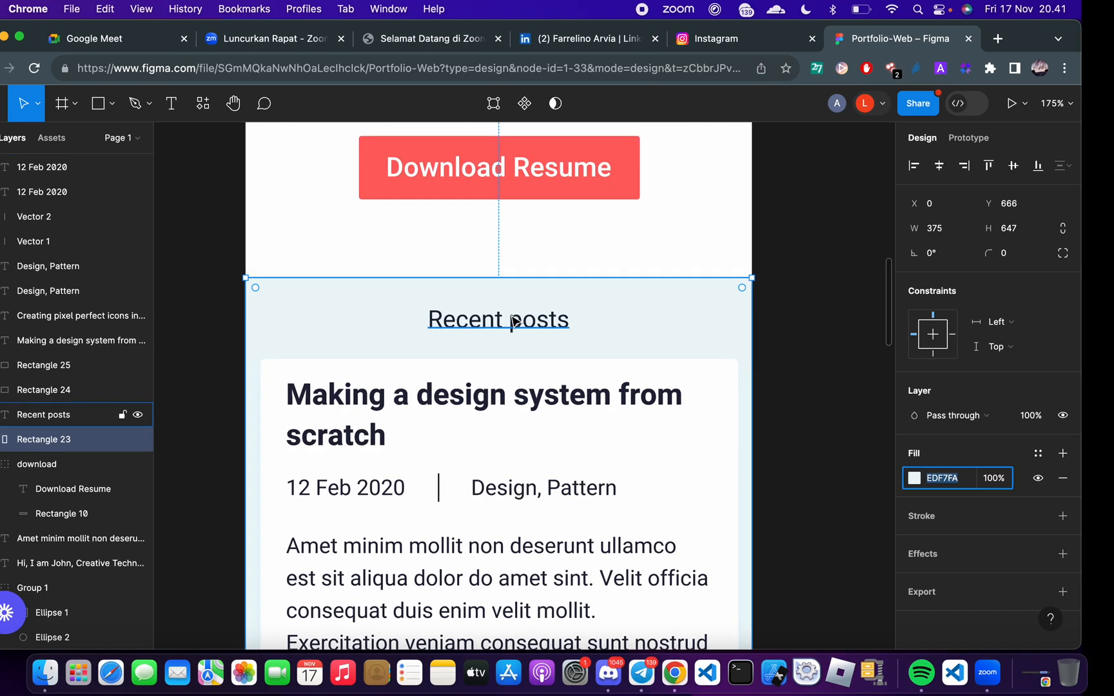
Return to FlutterFlow and add a Column inside the Container
key("ctrl+Right")
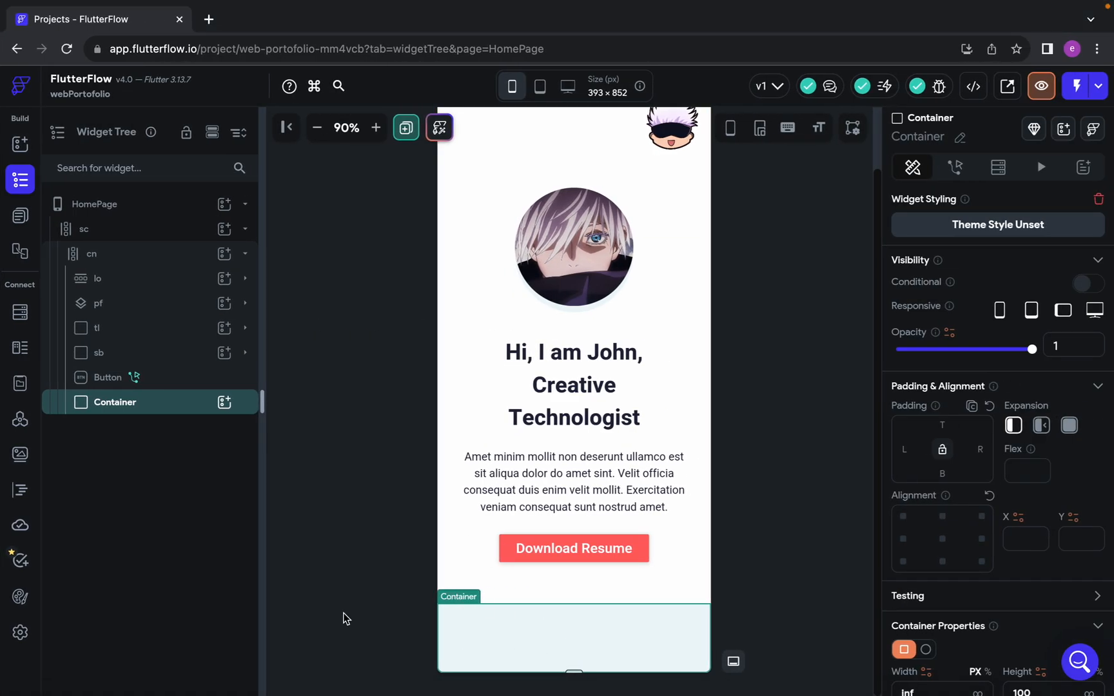
left_click(225, 404)
left_click(225, 404)
left_click(225, 403)
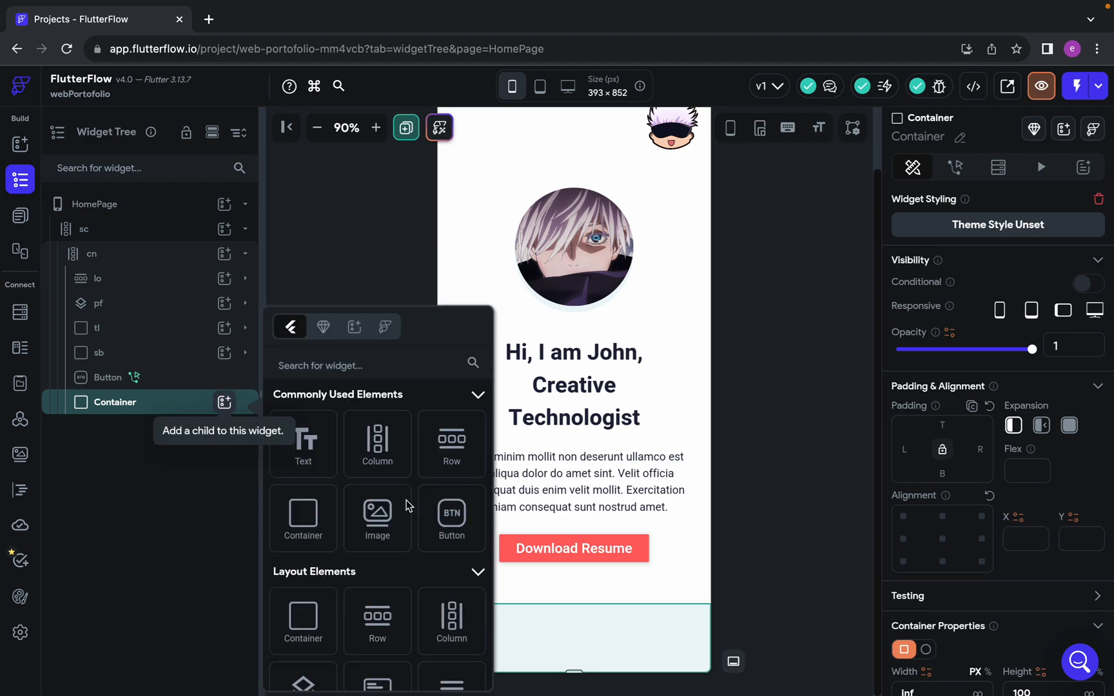
left_click(378, 445)
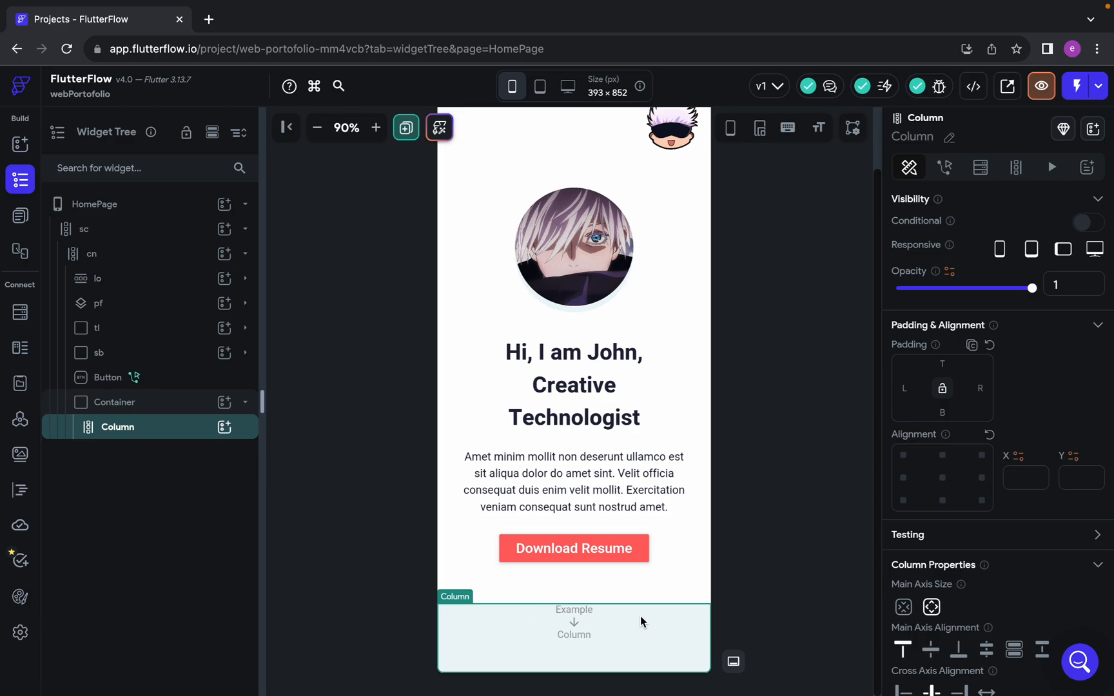
Switch to the Figma design and inspect the Recent posts heading's size and spacing
key("ctrl+Left")
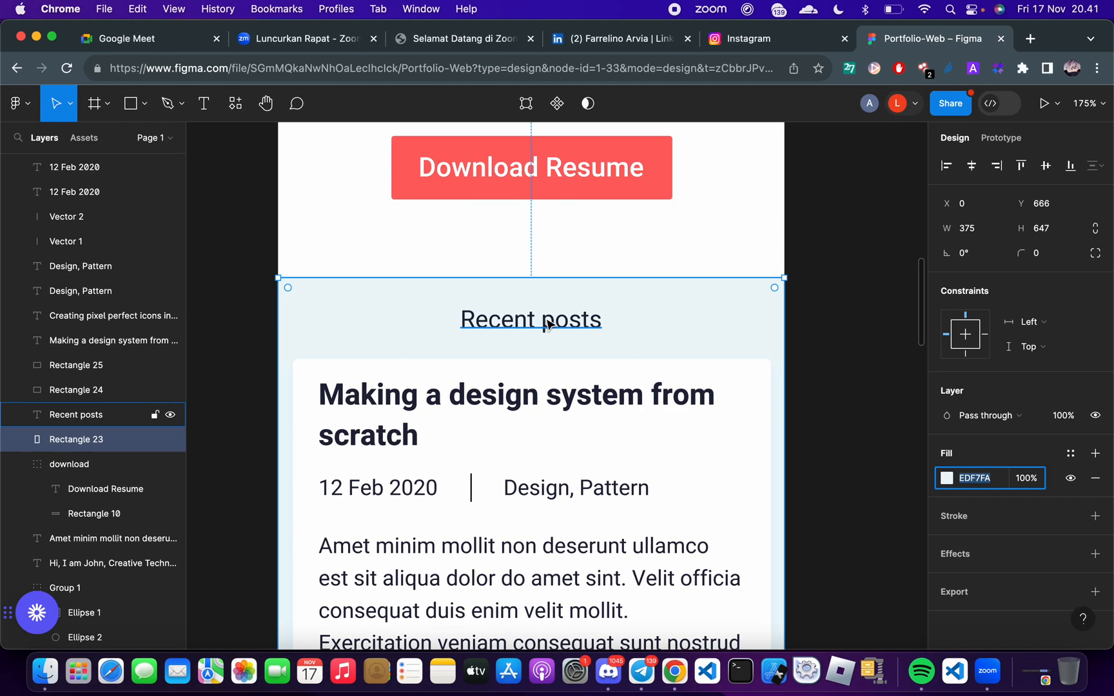
key("ctrl+Right")
key("ctrl+Left")
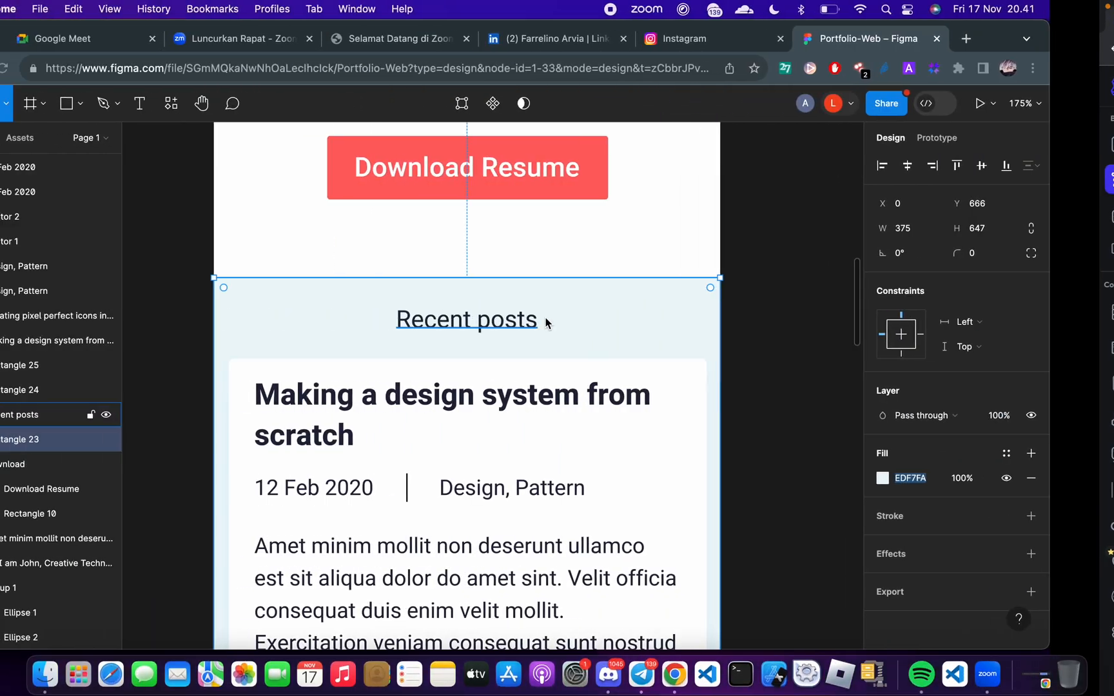
left_click(533, 325)
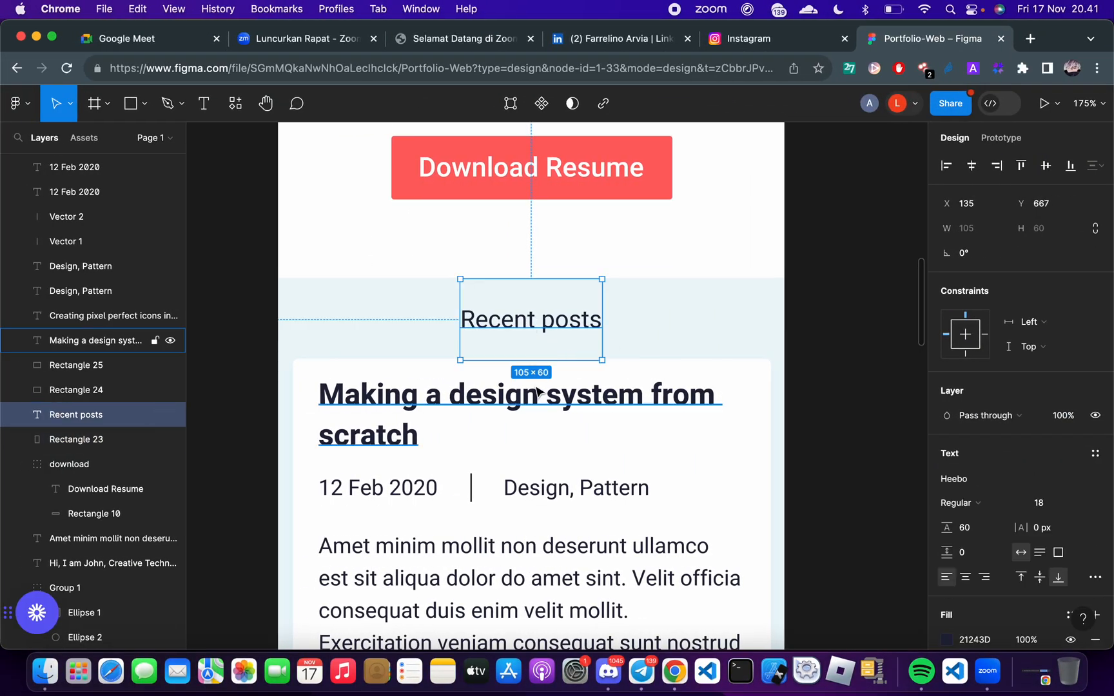
double_click(547, 319)
left_click(547, 318)
key("Escape")
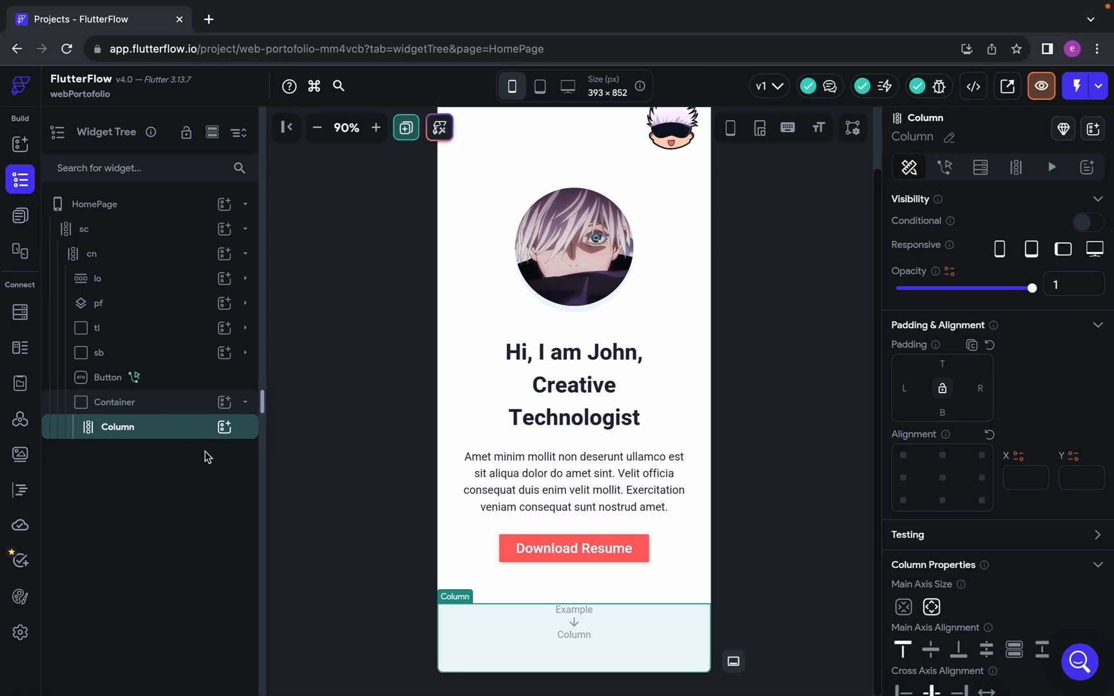
In FlutterFlow, set the Column's top padding to 16 and add a Text widget inside it reading "Recent Post"
left_click(944, 362)
type("16")
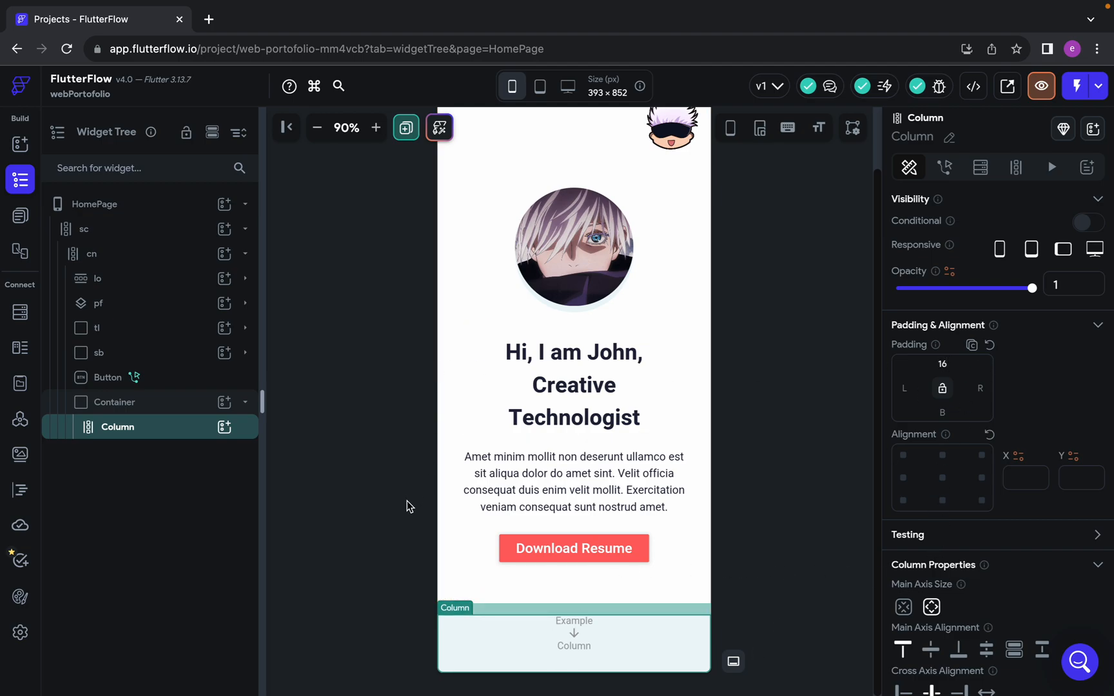
left_click(224, 428)
left_click(301, 449)
triple_click(978, 284)
type("Recent Posts")
Check the Recent posts heading's text style in Figma and select its fill color code 21243D
key("ctrl+Left")
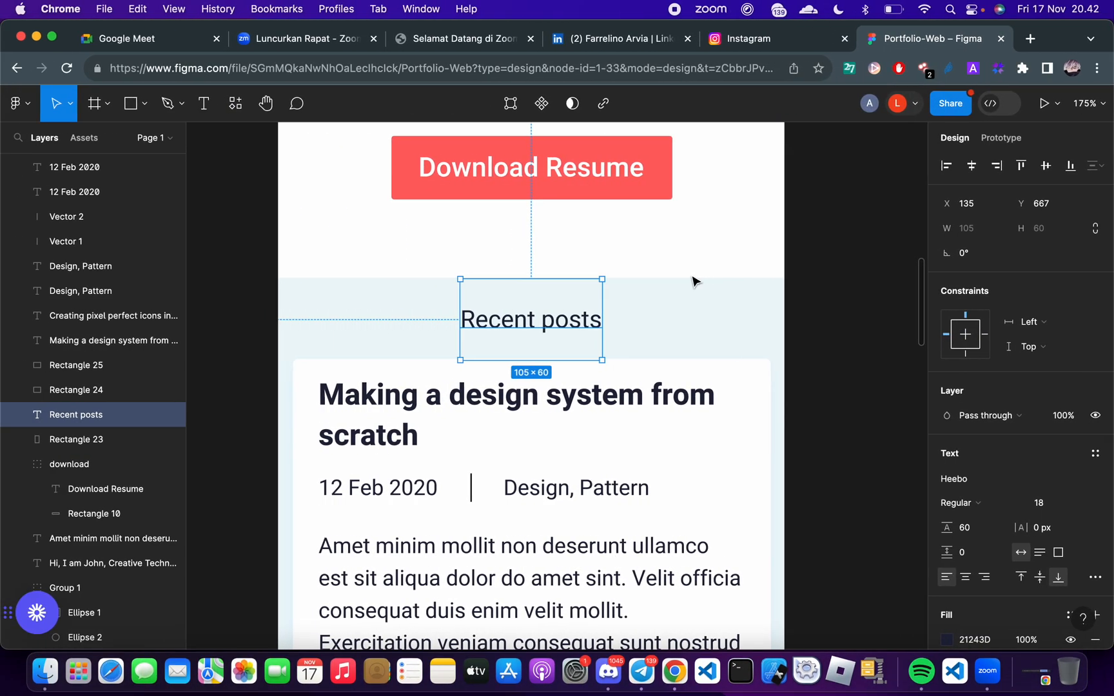
key("ctrl+Right")
key("ctrl+Left")
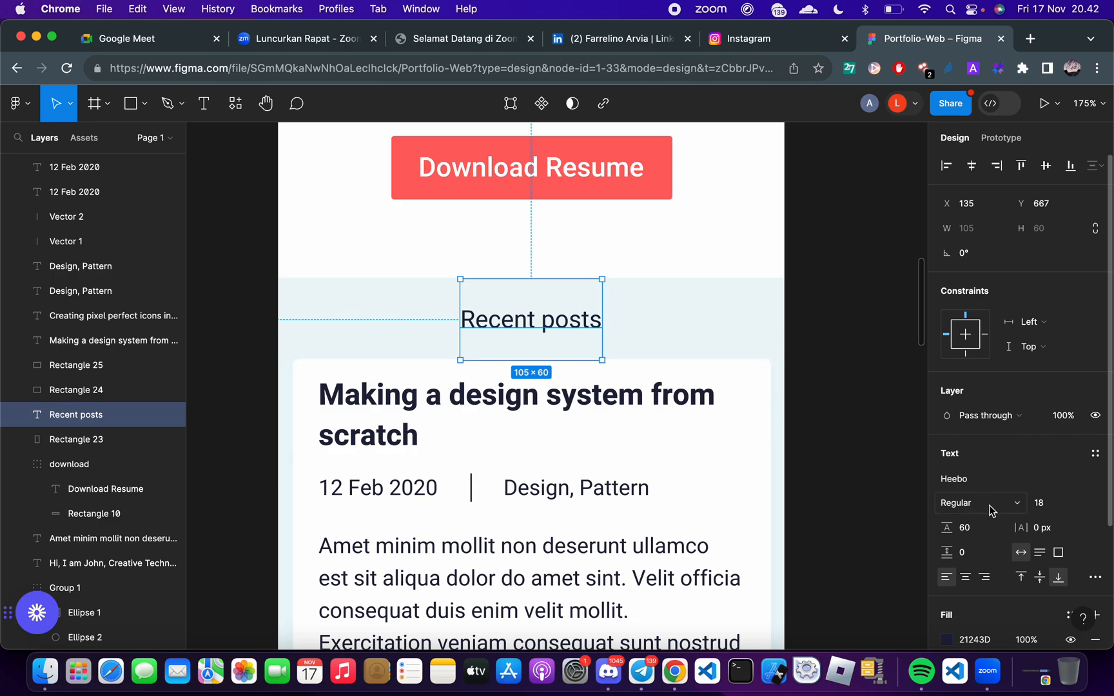
scroll(1034, 518, "down", 5)
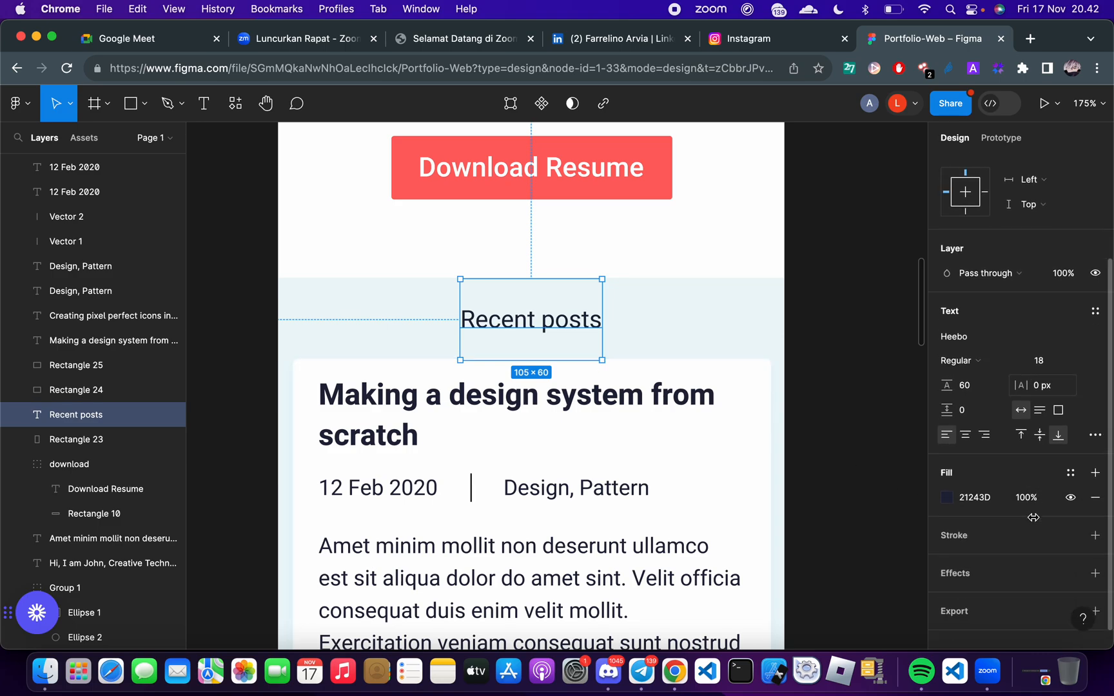
left_click(981, 488)
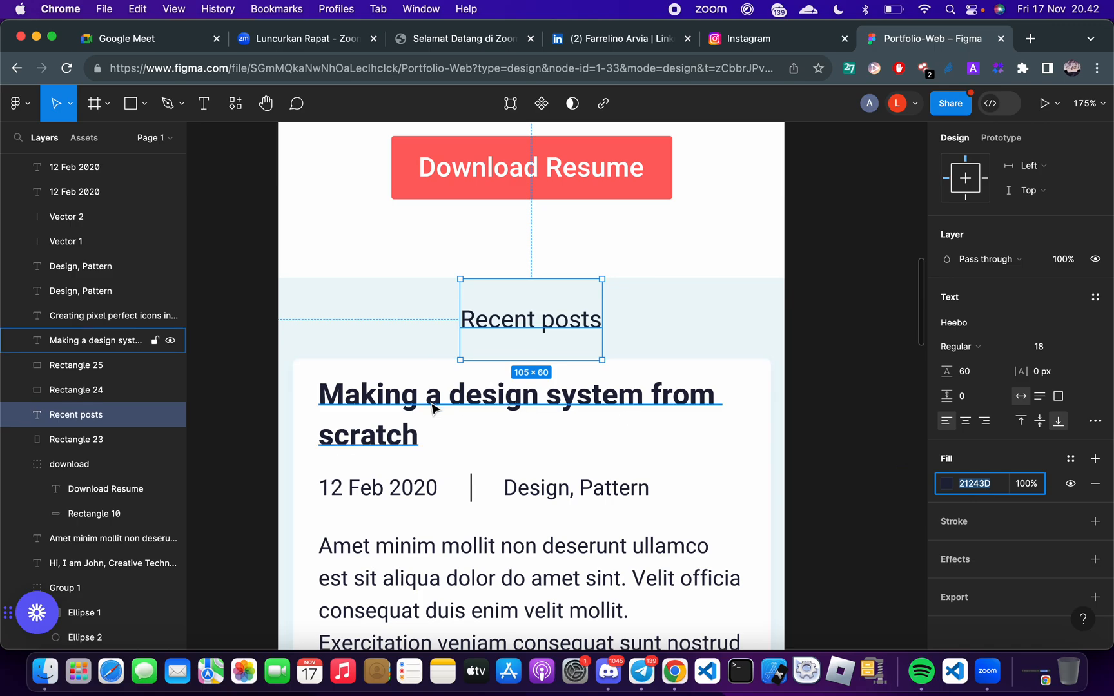
Return to FlutterFlow and set the Recent Post text's color to #21243D
key("ctrl+Right")
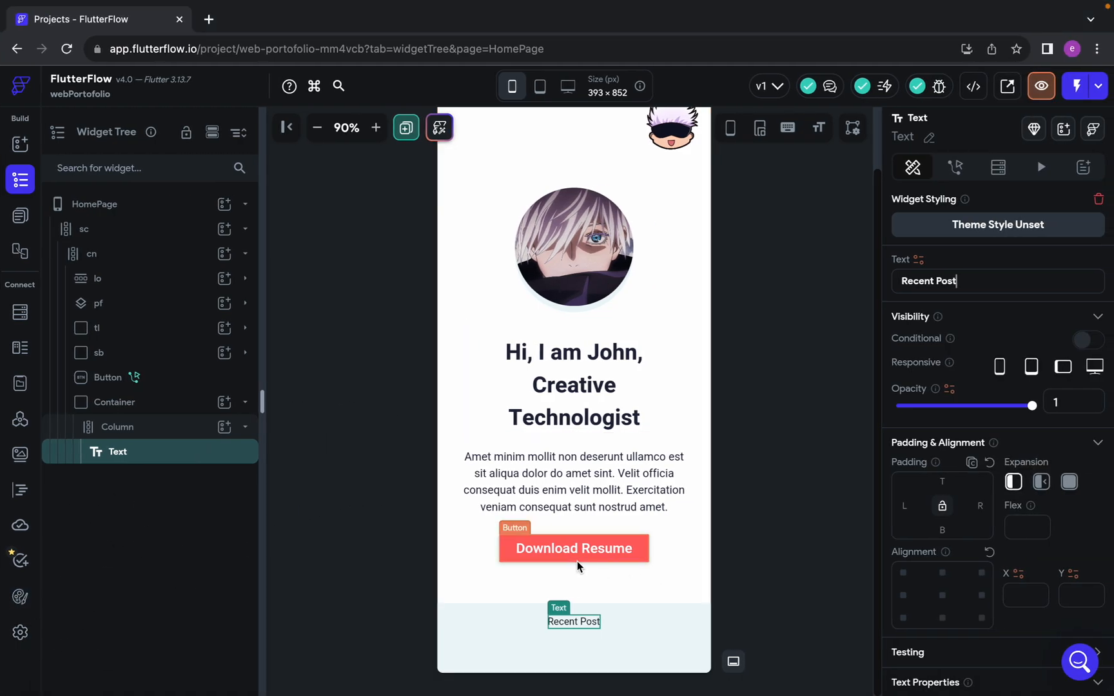
scroll(985, 607, "down", 7)
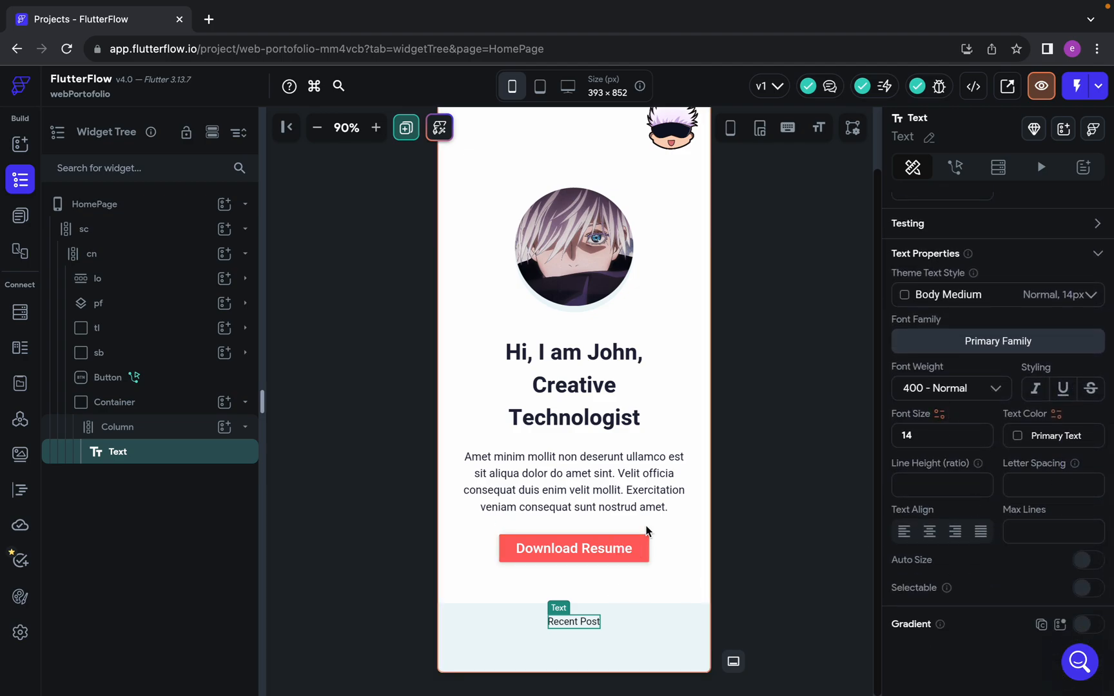
left_click(1049, 436)
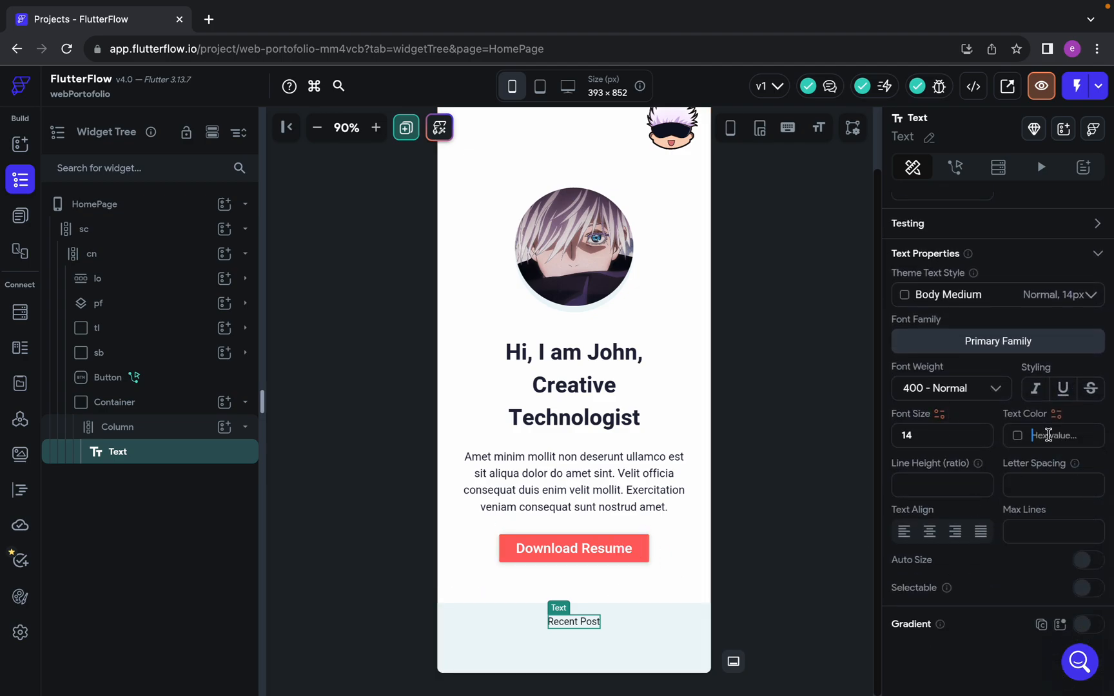
type("#21243D")
key("Return")
Check the heading's font size in Figma and set the Recent Post text's font size to 18 in FlutterFlow
key("ctrl+Left")
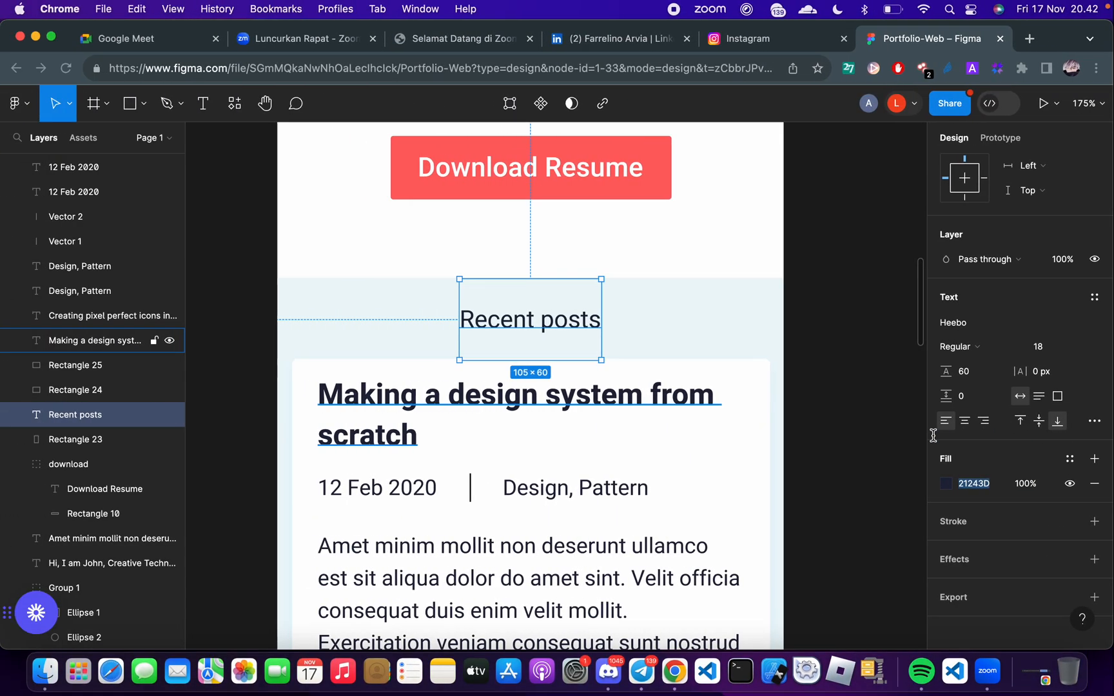
key("ctrl+Right")
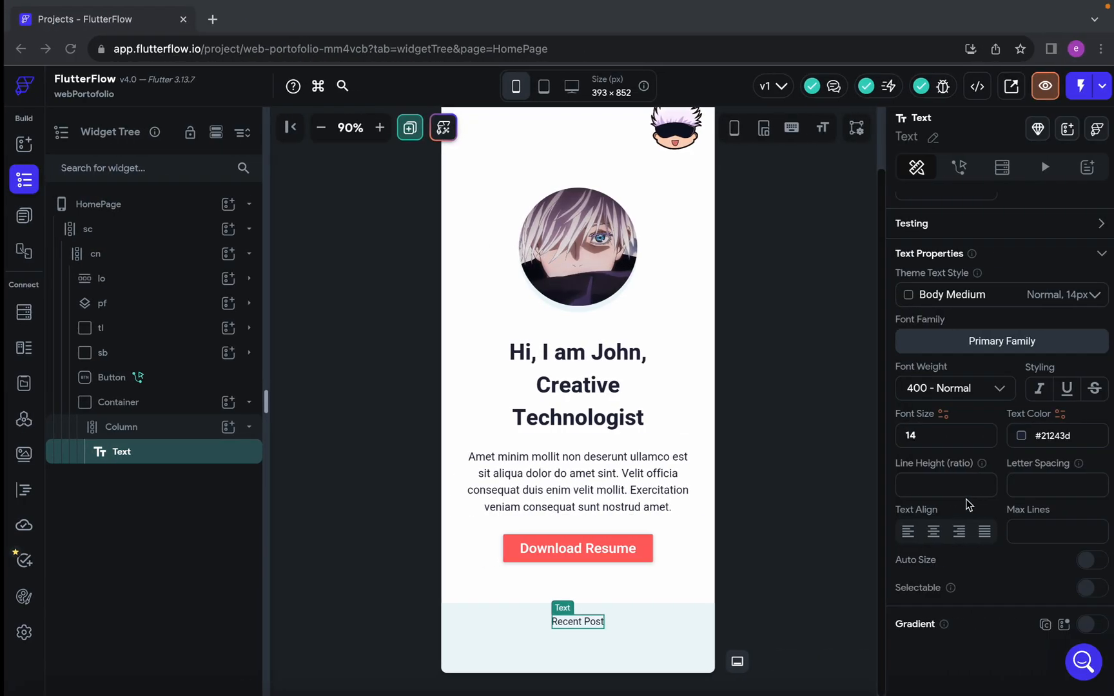
key("BackSpace")
key("BackSpace")
type("18")
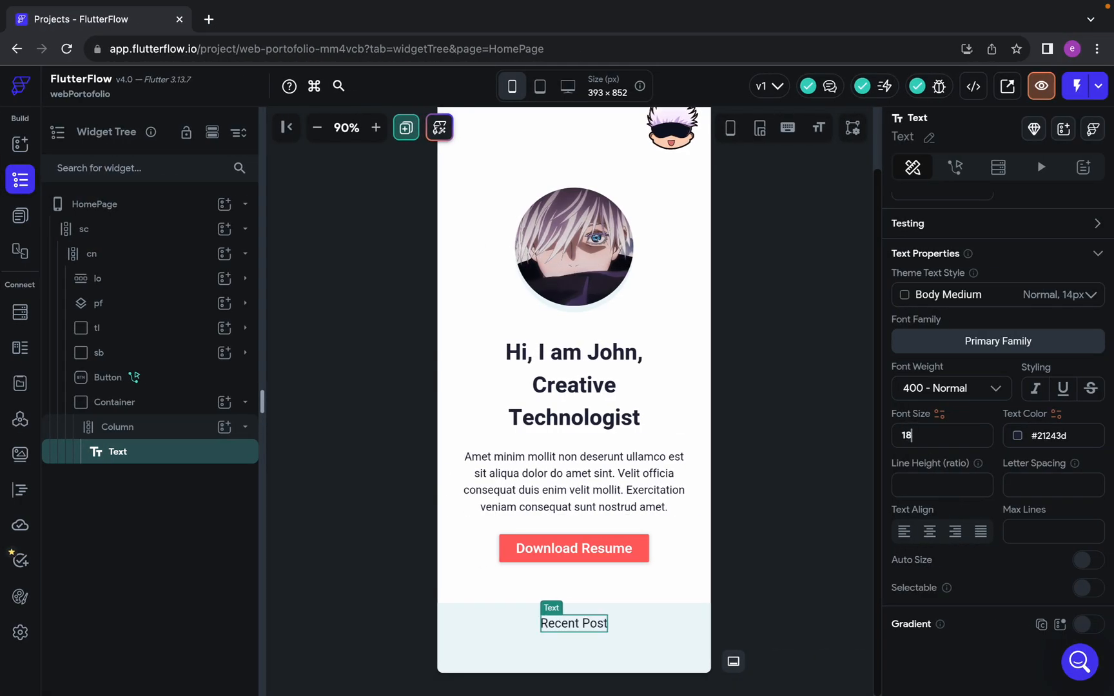
Compare the heading's spacing with the Figma design, and clear the Column's top padding in FlutterFlow
key("ctrl+Left")
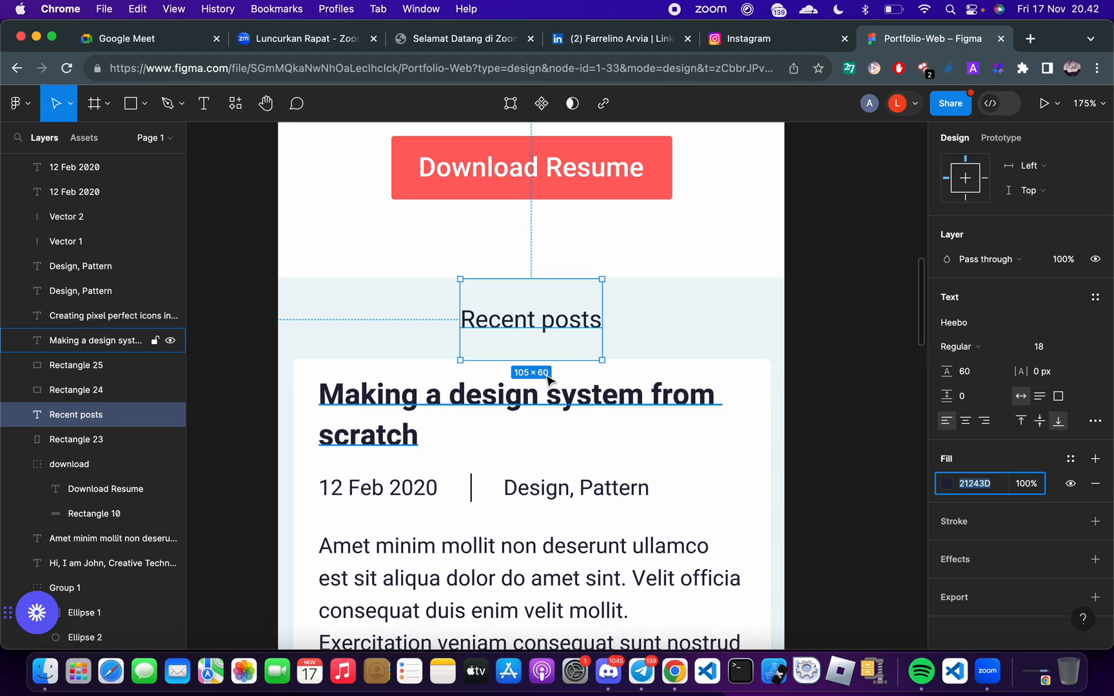
key("ctrl+Right")
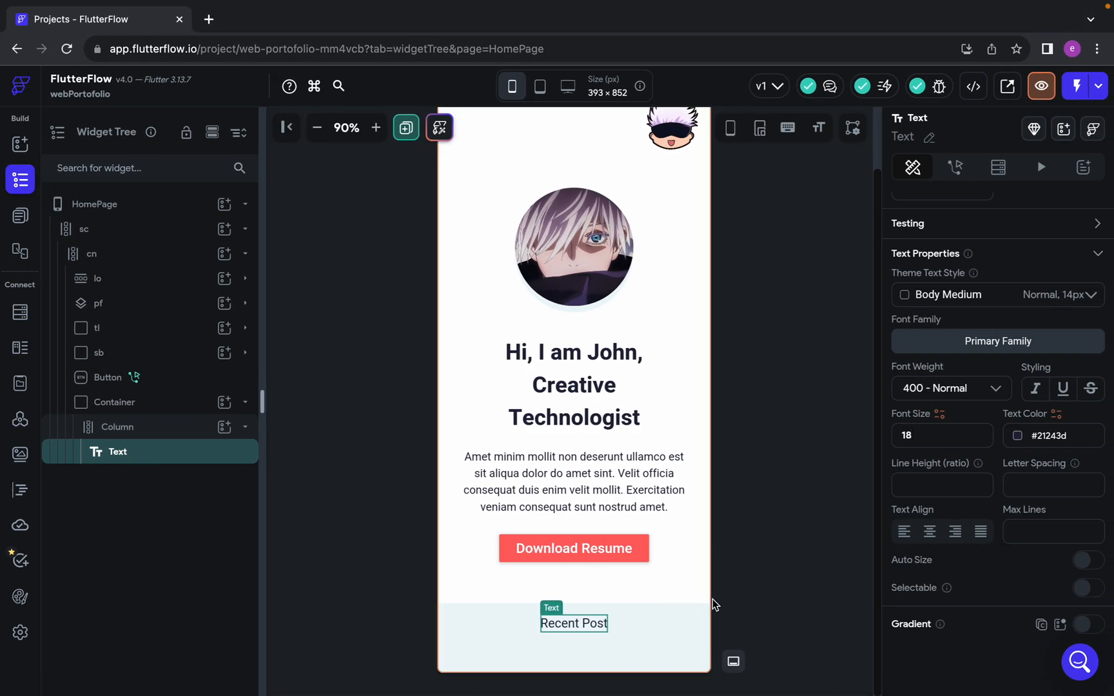
left_click(155, 403)
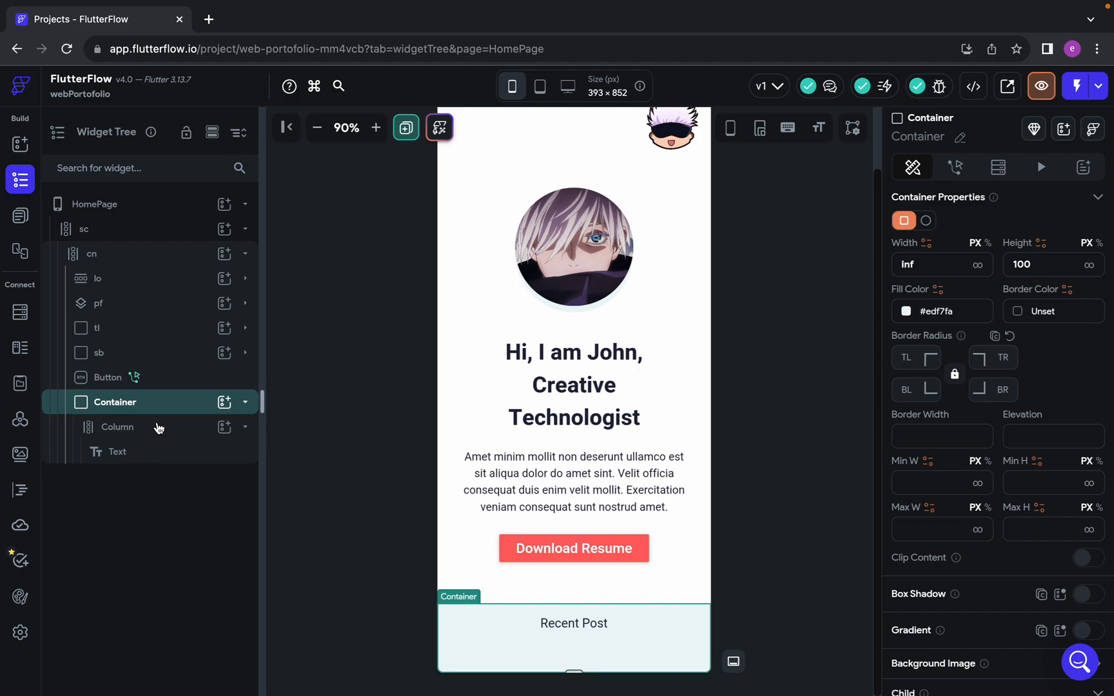
left_click(158, 427)
scroll(976, 329, "up", 3)
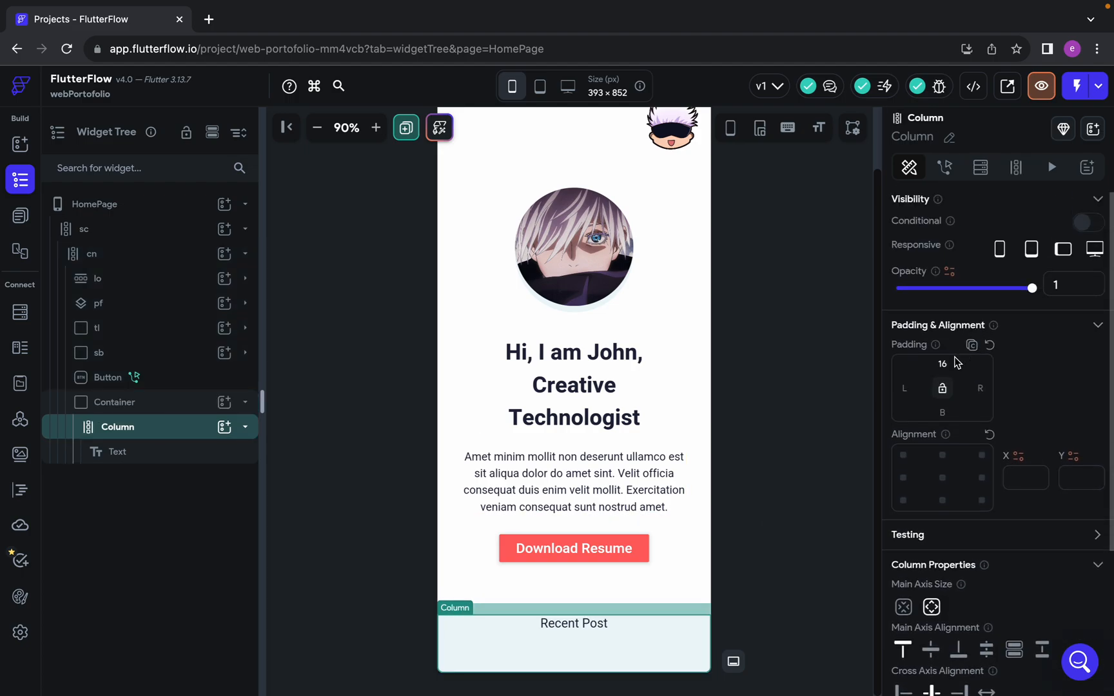
key("BackSpace")
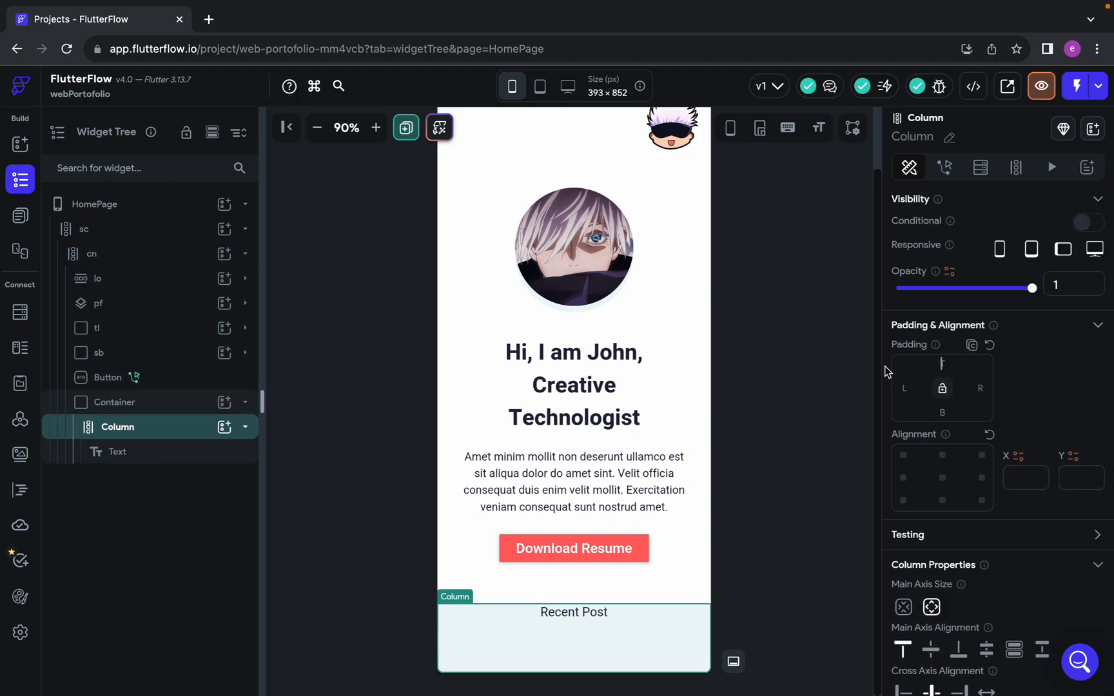
Set the Recent Post text's top and bottom padding to 16
left_click(154, 453)
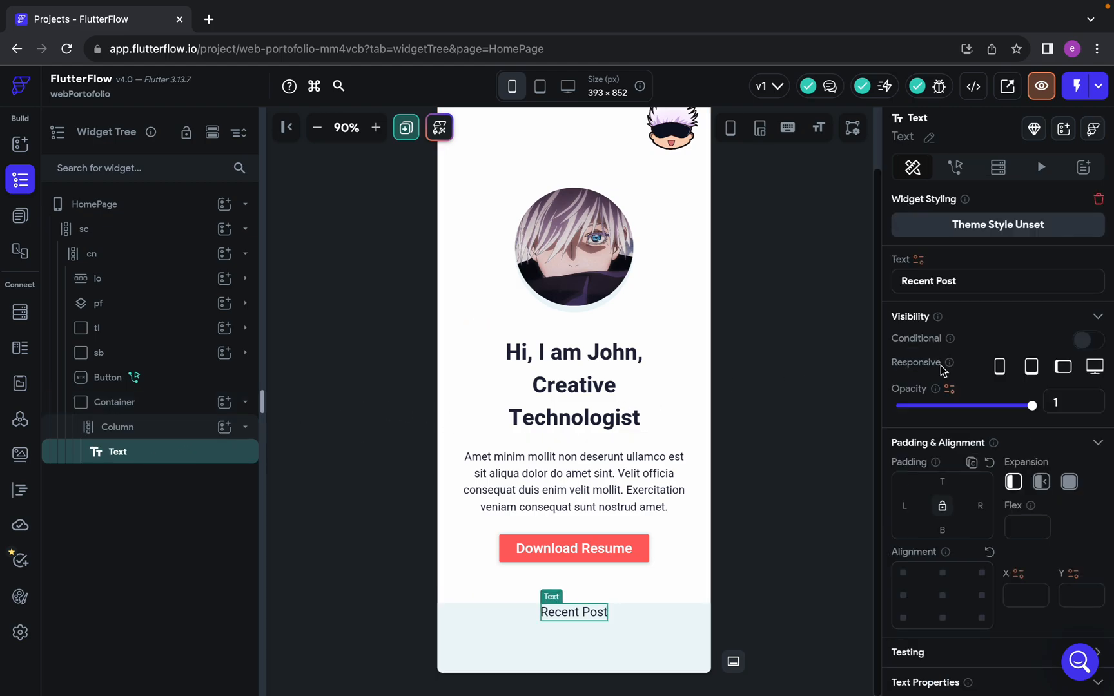
left_click(944, 480)
type("16")
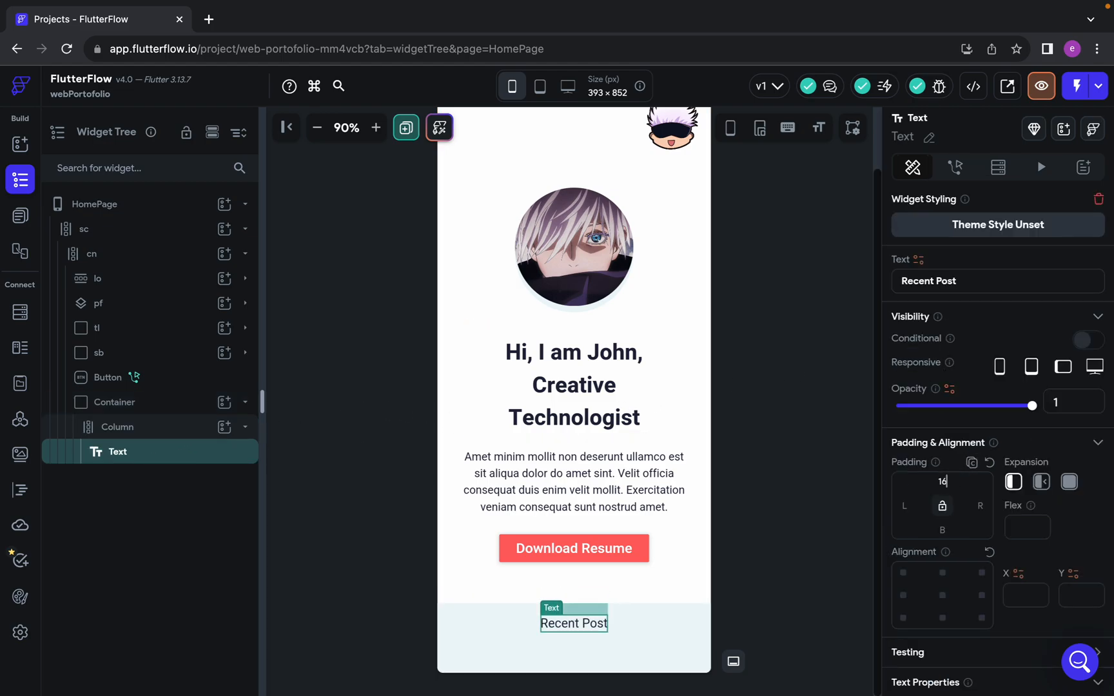
left_click(942, 530)
type("16")
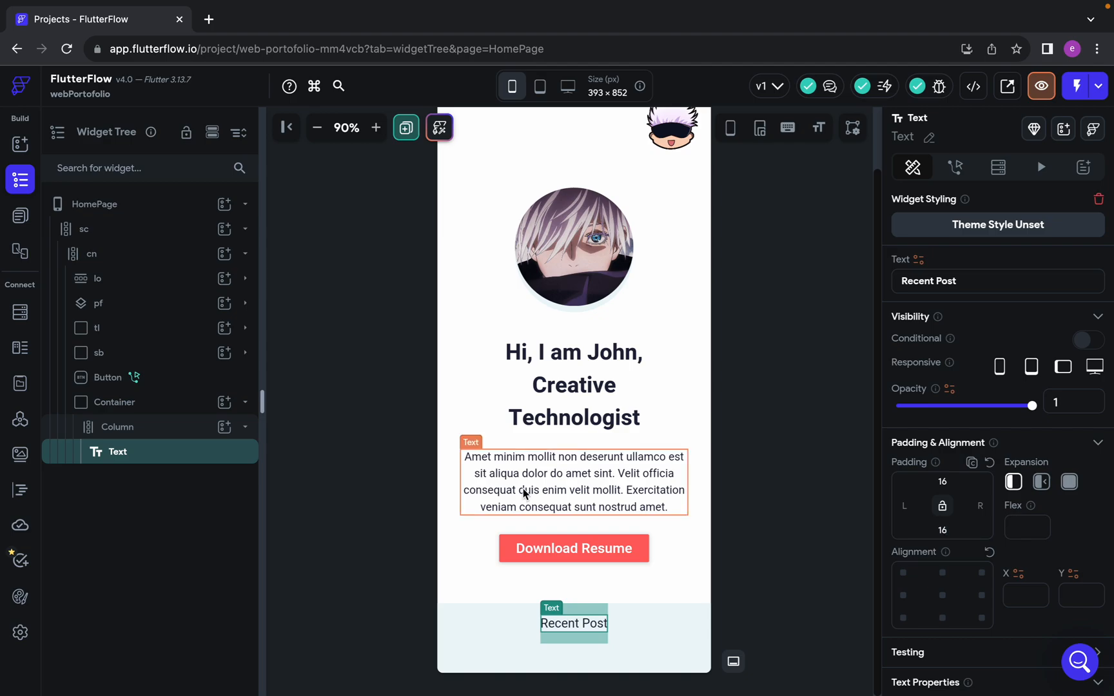
Switch to Figma and inspect the first post card's rectangle, the section background and the card title's text style
key("ctrl+Left")
scroll(520, 452, "down", 5)
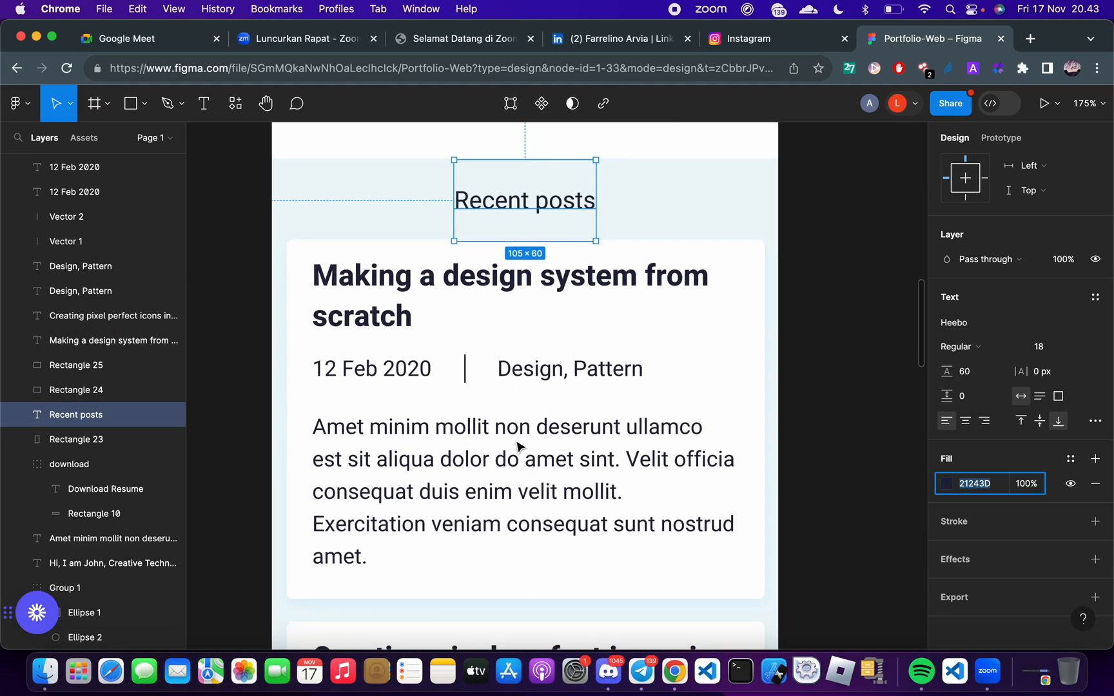
left_click(299, 290)
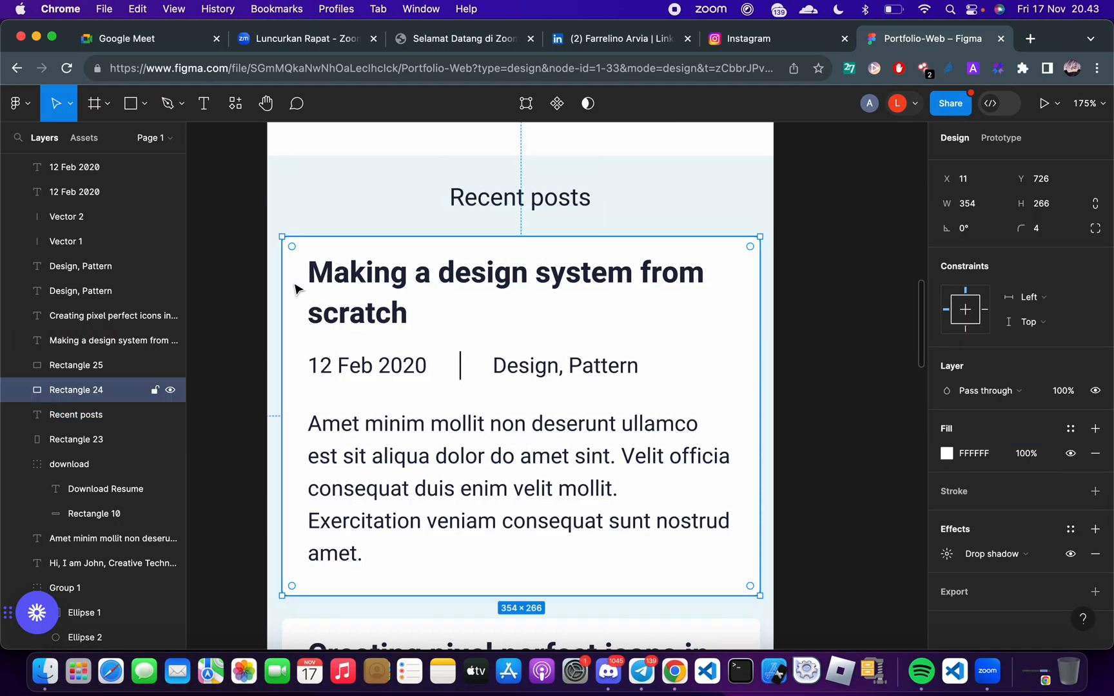
left_click(817, 436)
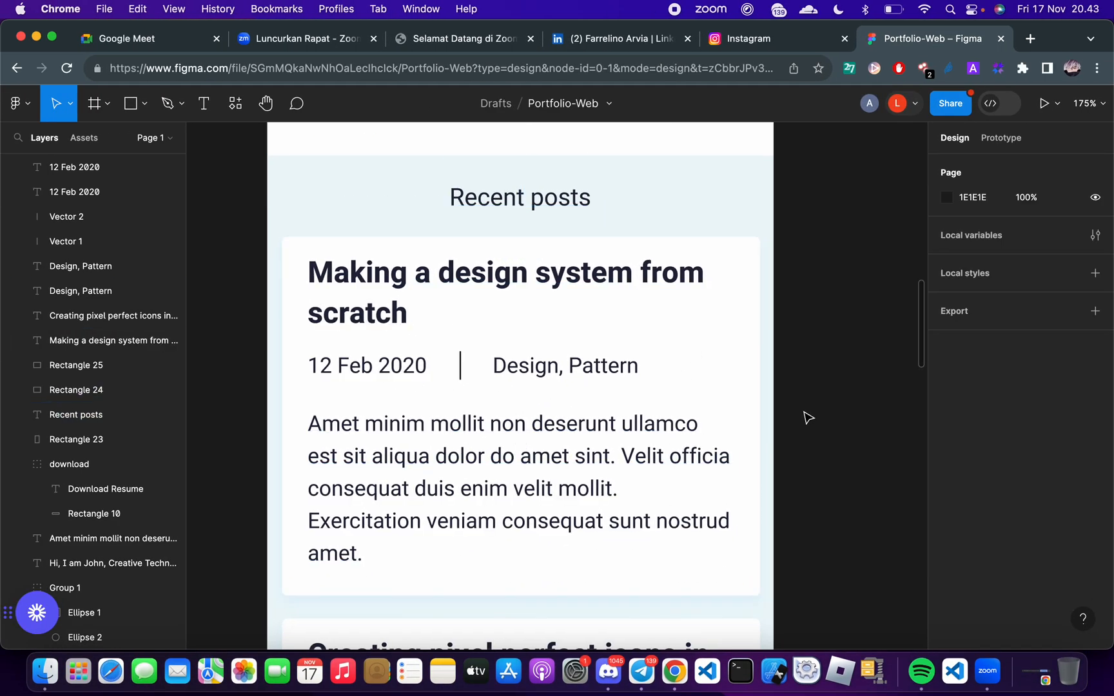
left_click(653, 608)
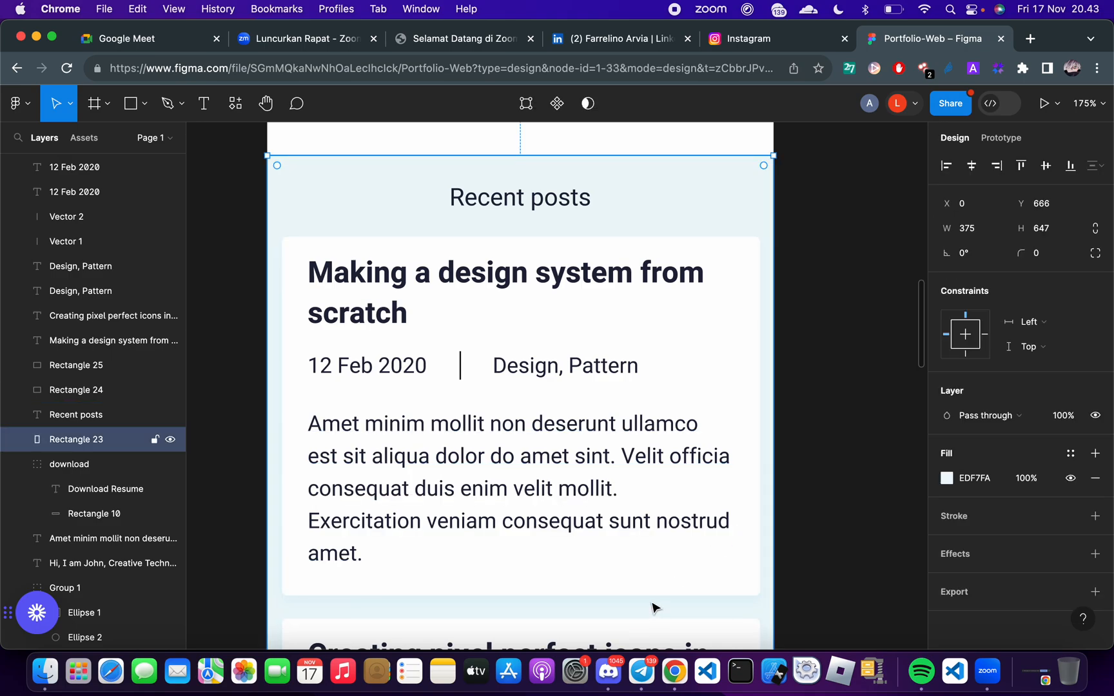
left_click(467, 288)
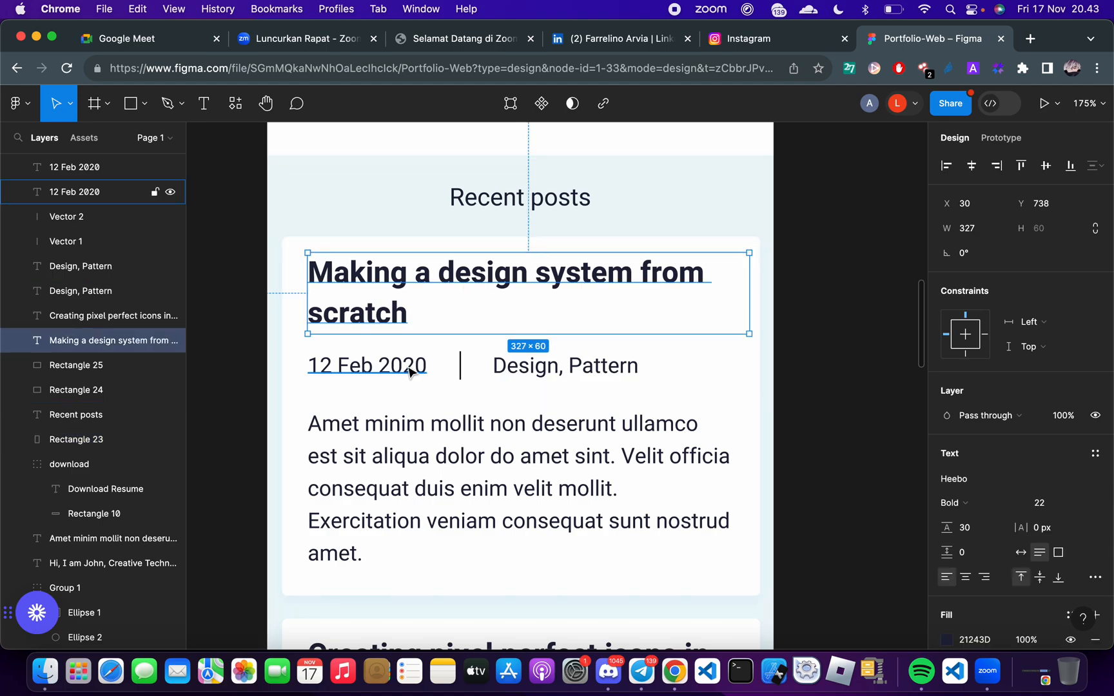
key("ctrl+Right")
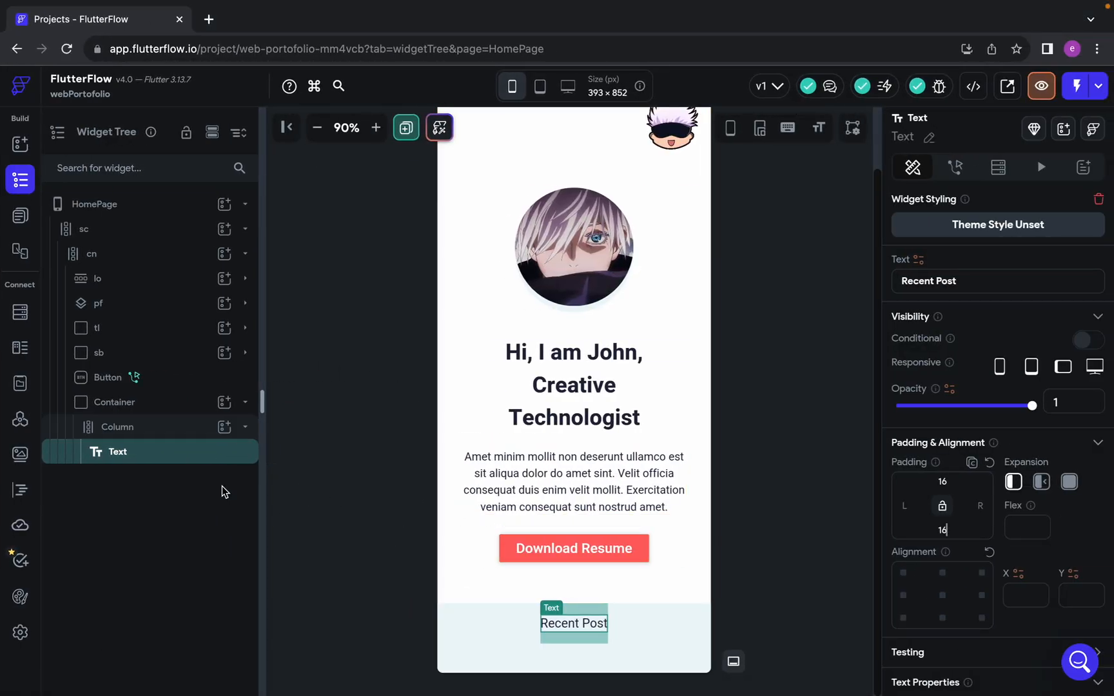
Examine the layout of both post cards under Recent posts in the Figma design
key("ctrl+Left")
scroll(612, 450, "down", 5)
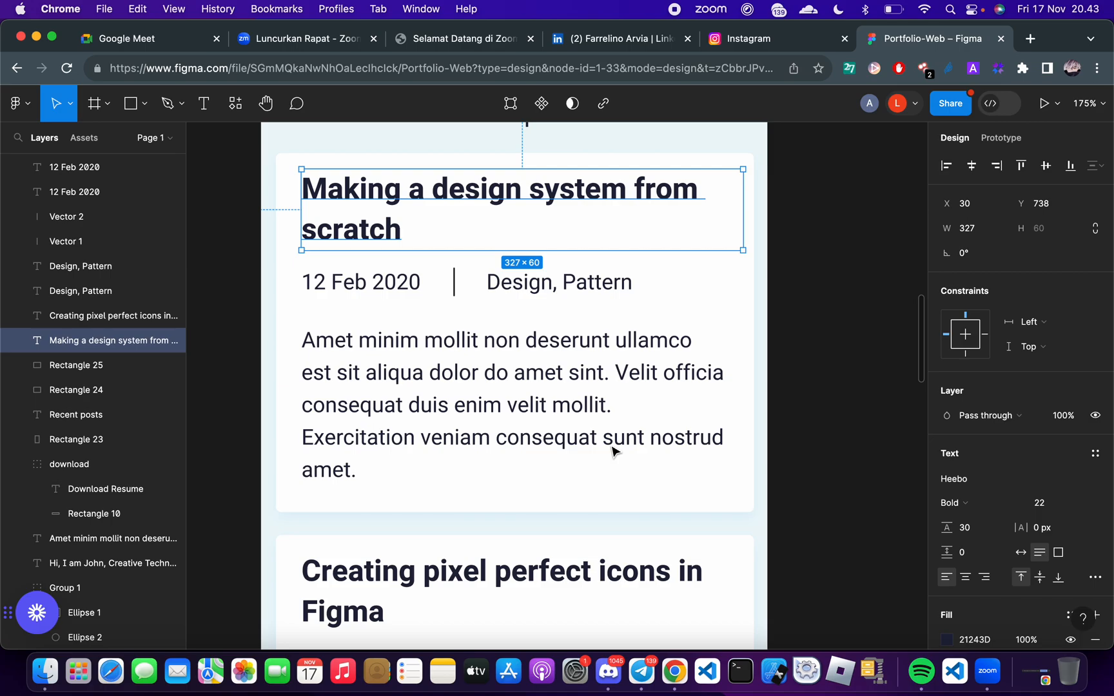
scroll(610, 453, "up", 3)
scroll(614, 452, "down", 3)
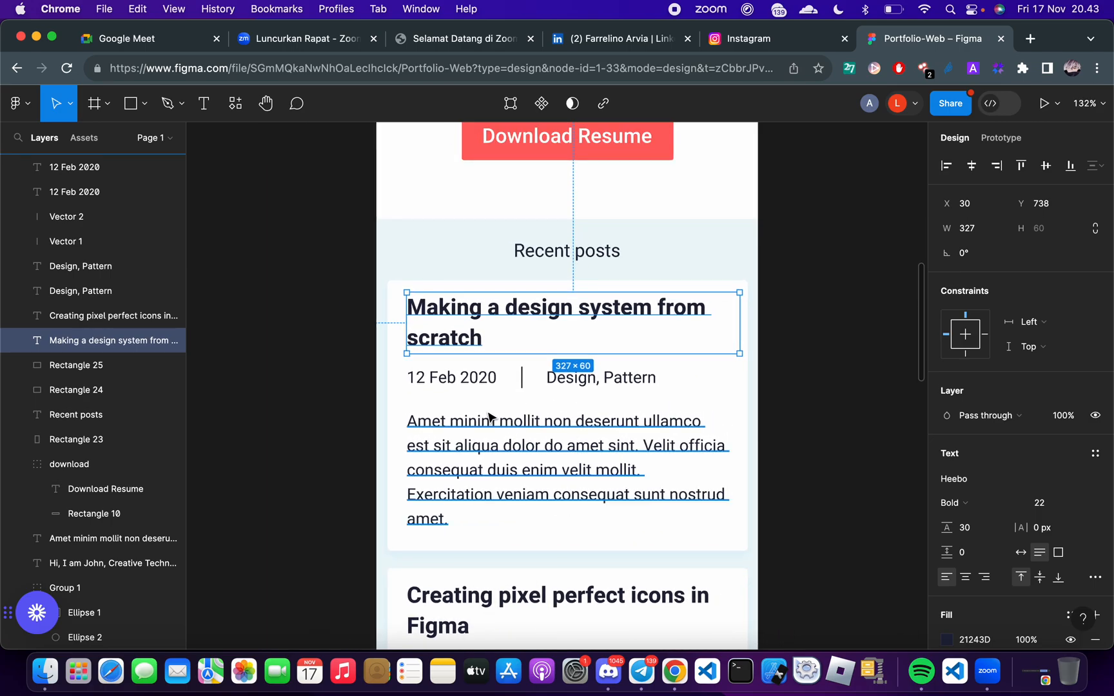
scroll(452, 388, "up", 3)
scroll(453, 390, "down", 8)
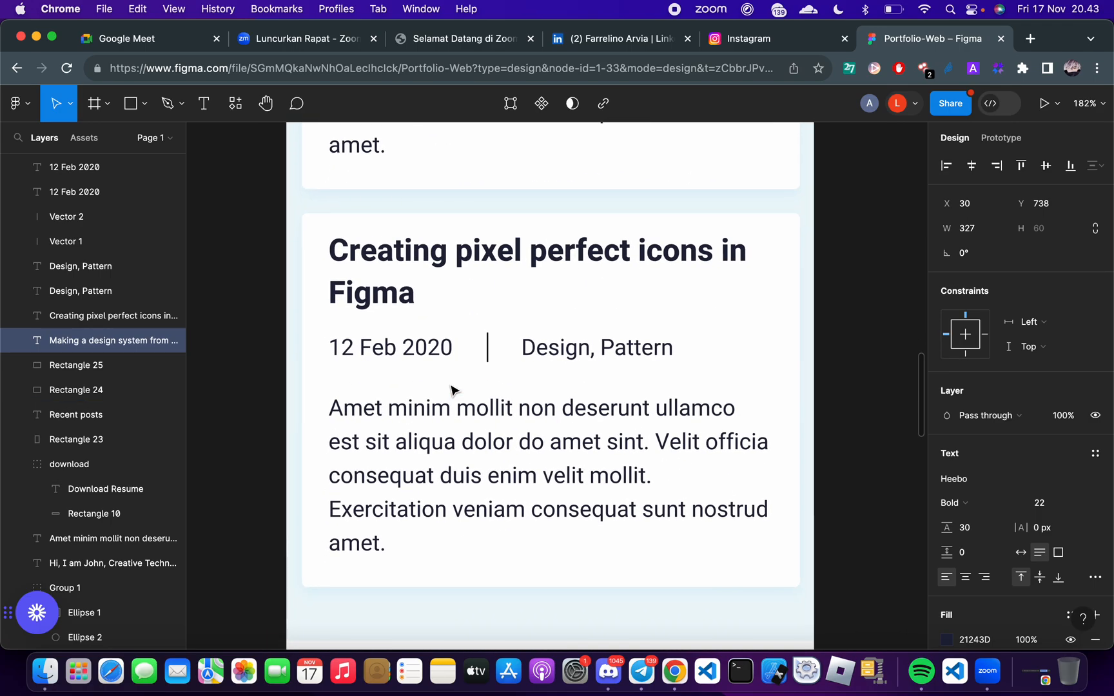
scroll(505, 490, "up", 6)
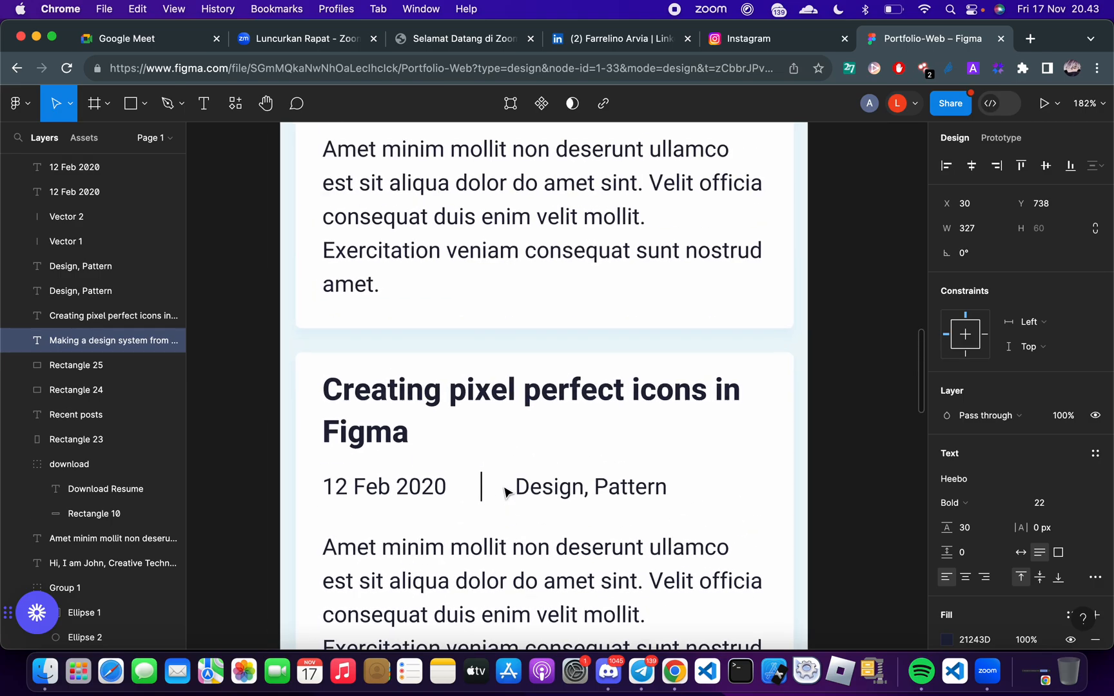
scroll(505, 492, "up", 2)
Measure the spacing between each post card and the edges of the Recent posts background in Figma
left_click(341, 329)
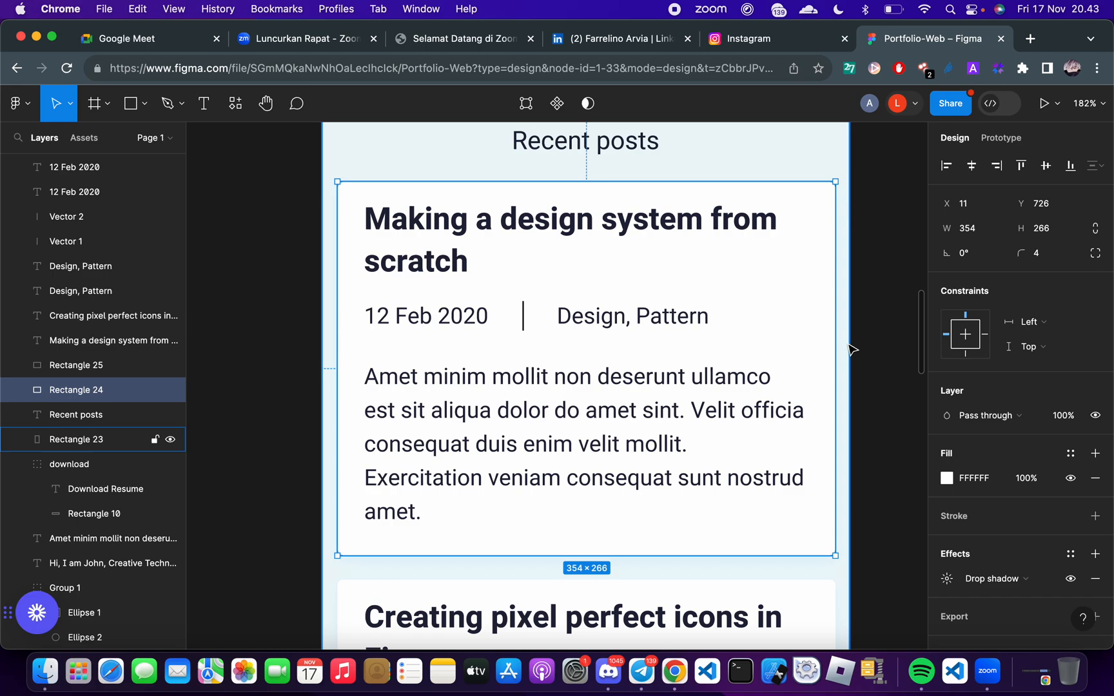
key("alt")
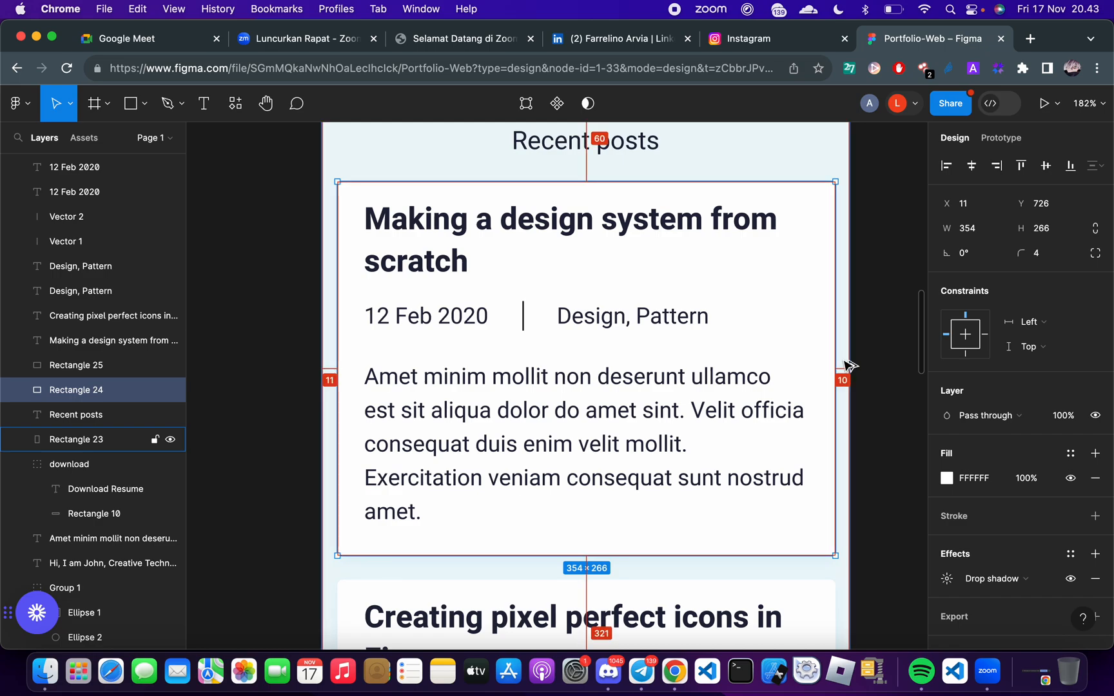
scroll(848, 366, "down", 6)
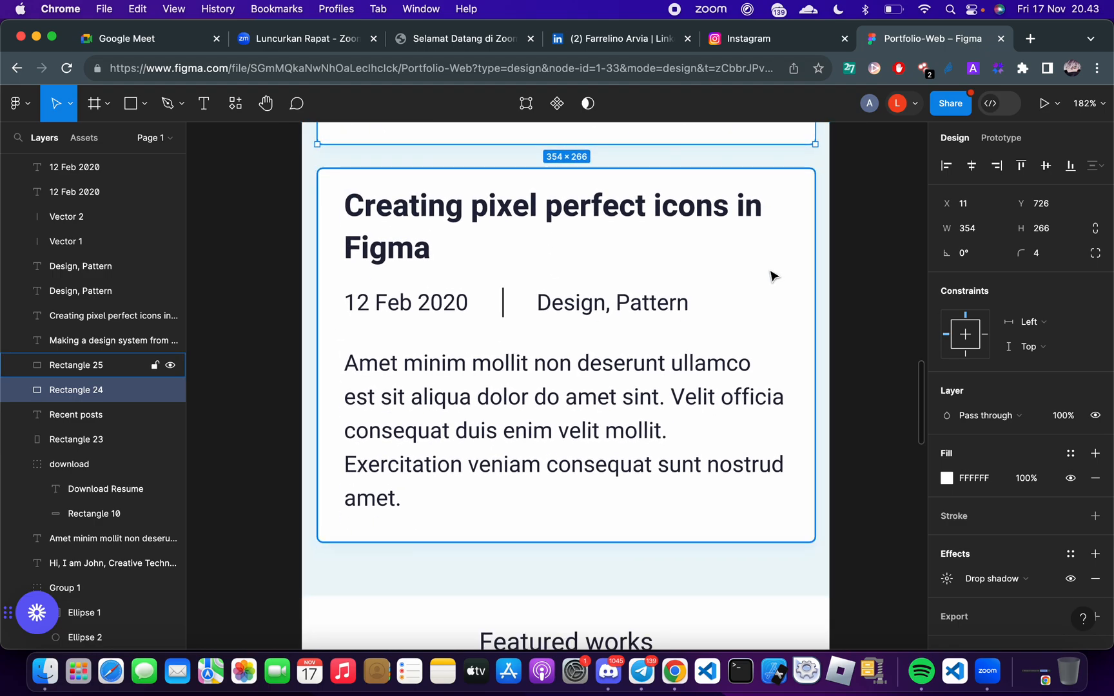
left_click(773, 276)
key("alt")
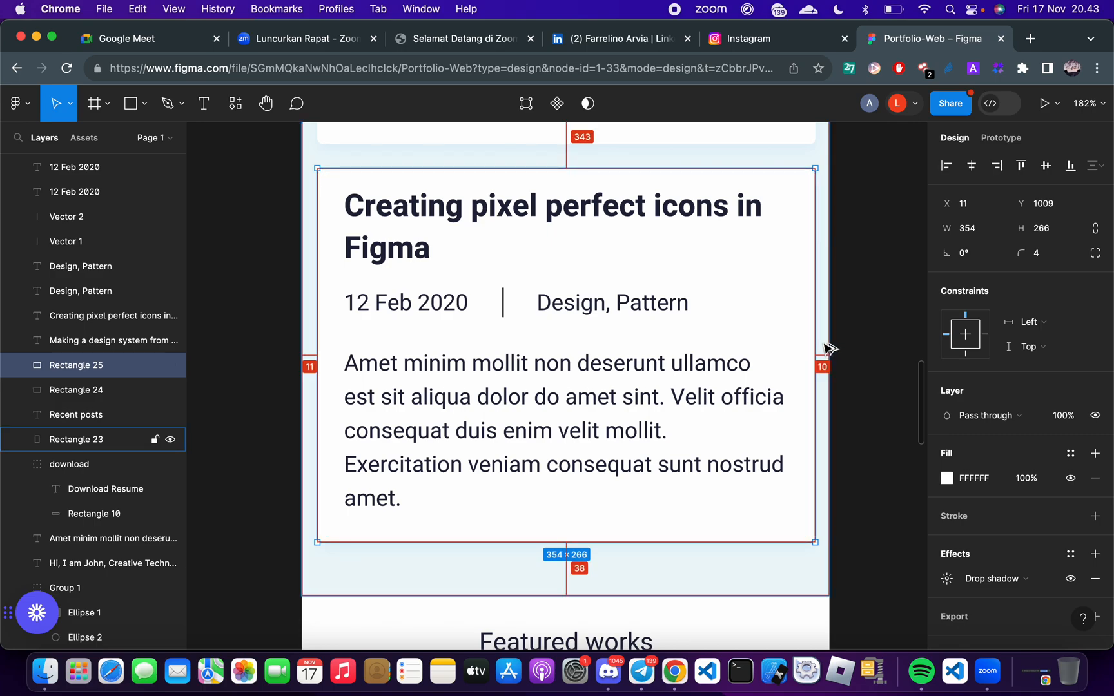
scroll(827, 347, "up", 8)
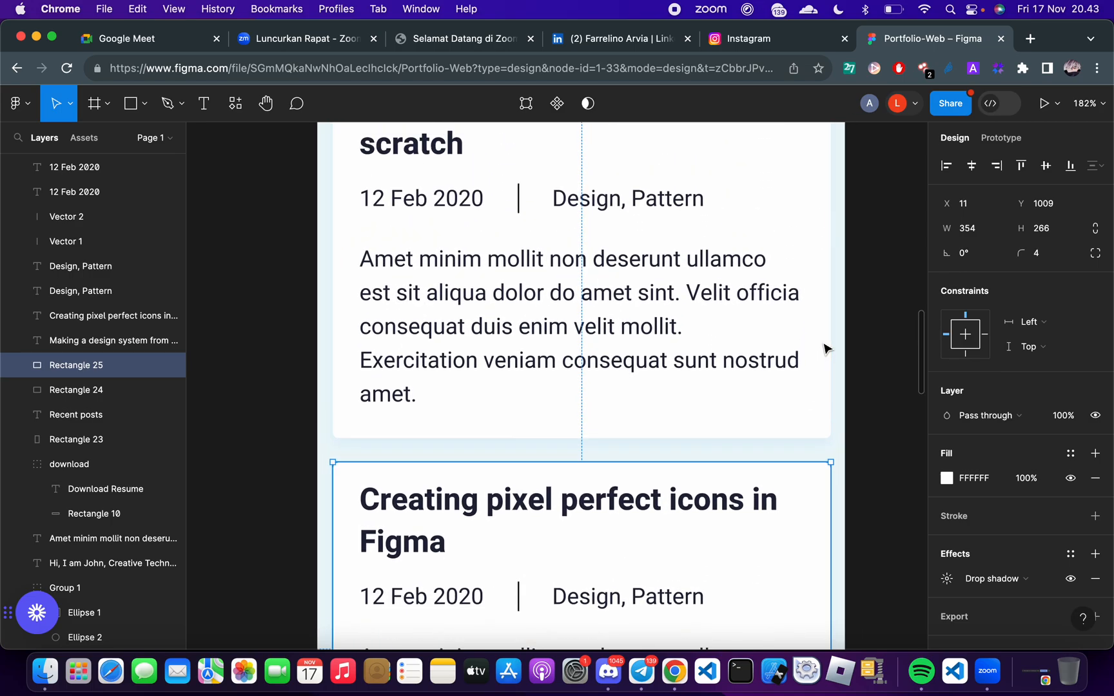
scroll(803, 325, "down", 2)
left_click(748, 303)
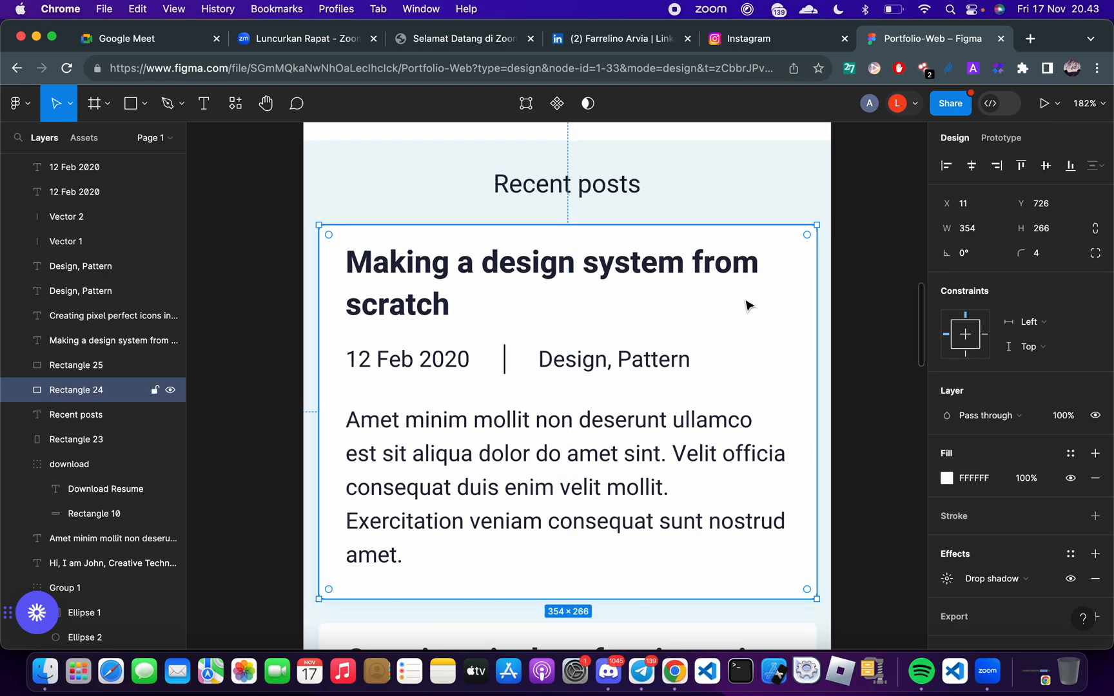
scroll(766, 500, "down", 5)
scroll(703, 564, "down", 3)
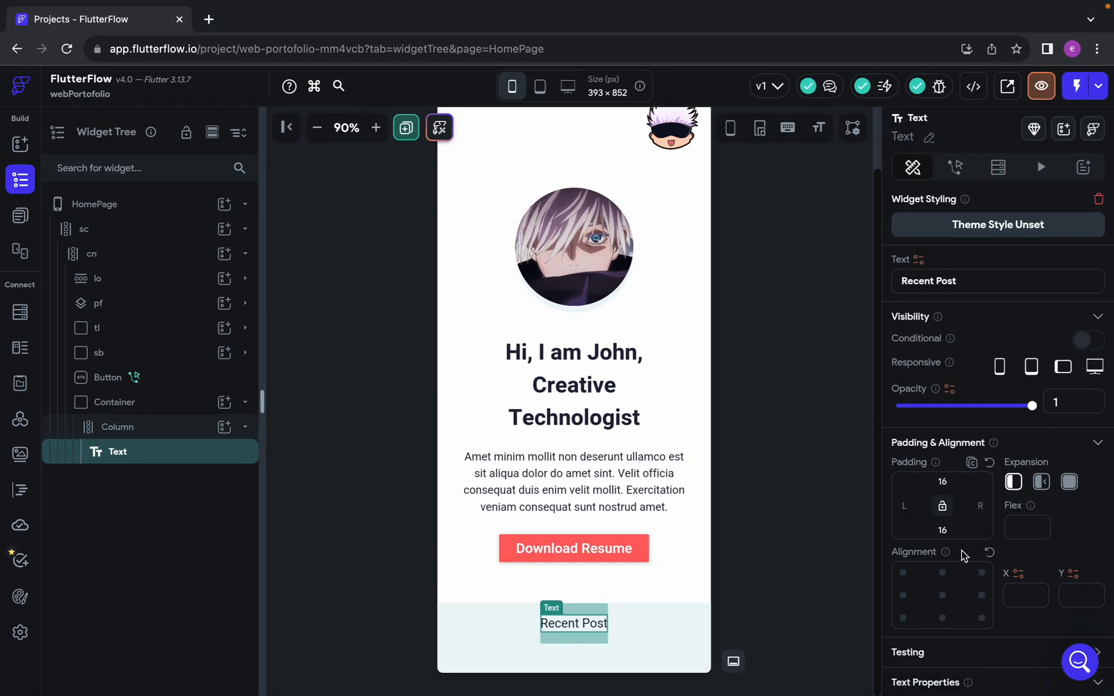
In FlutterFlow, set the left and right padding of the Column holding the Recent Post text to 11
left_click(155, 427)
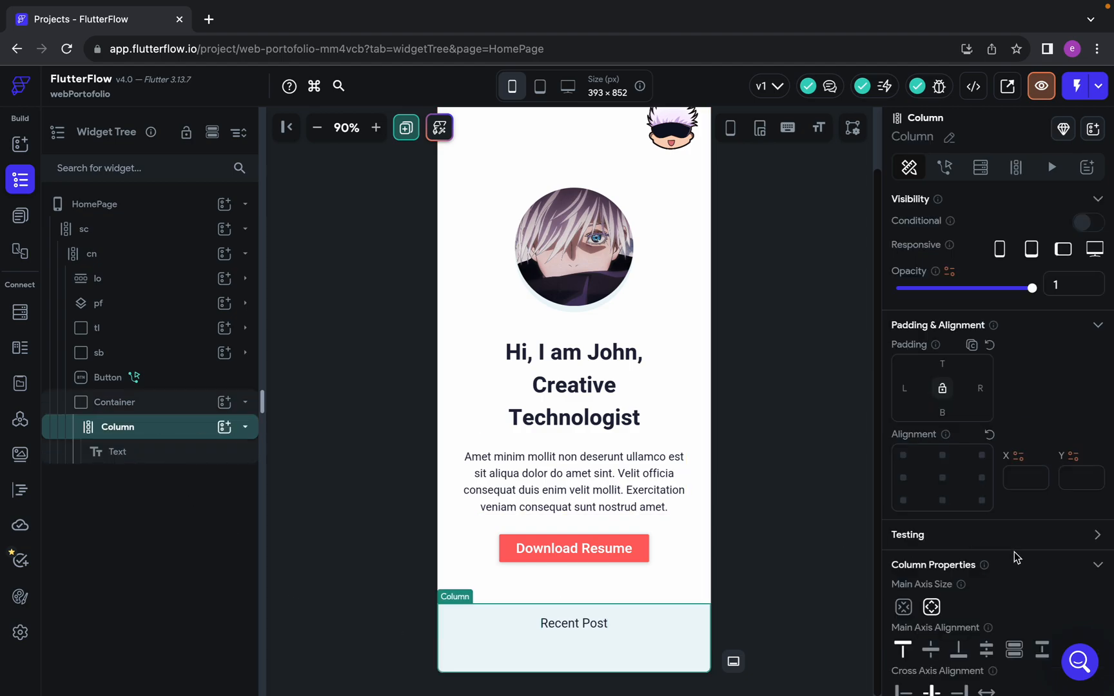
scroll(1013, 554, "down", 3)
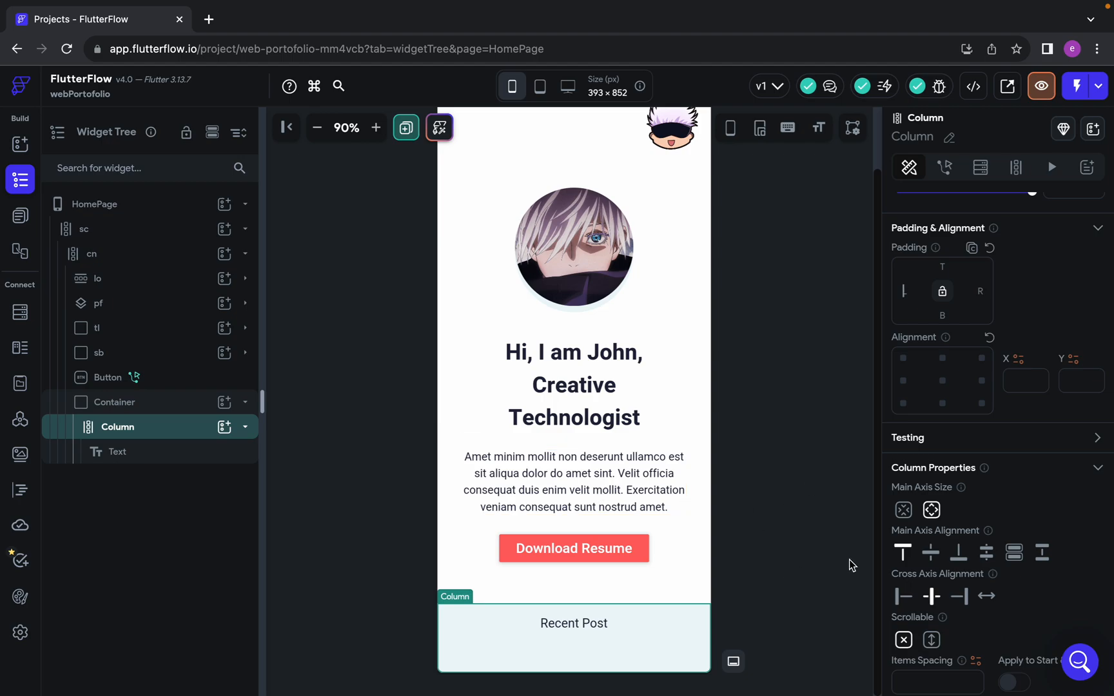
type("11")
left_click(976, 293)
type("11")
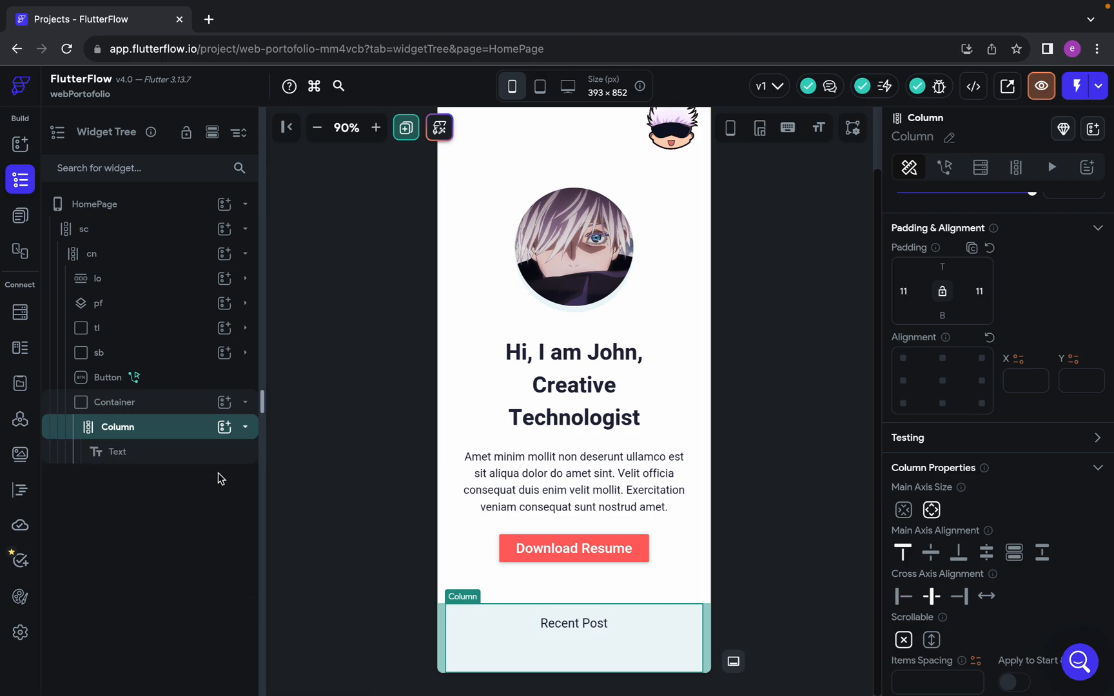
Add a Container below the Recent Post text in the Column, with infinite width and no fixed height
left_click(224, 428)
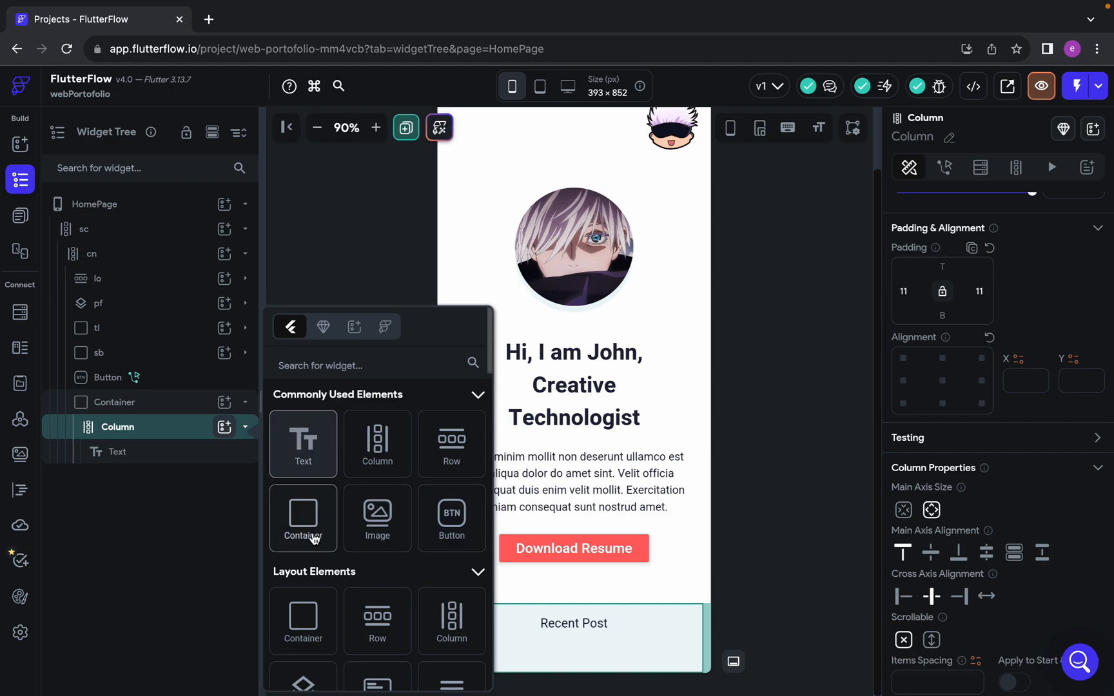
left_click(303, 516)
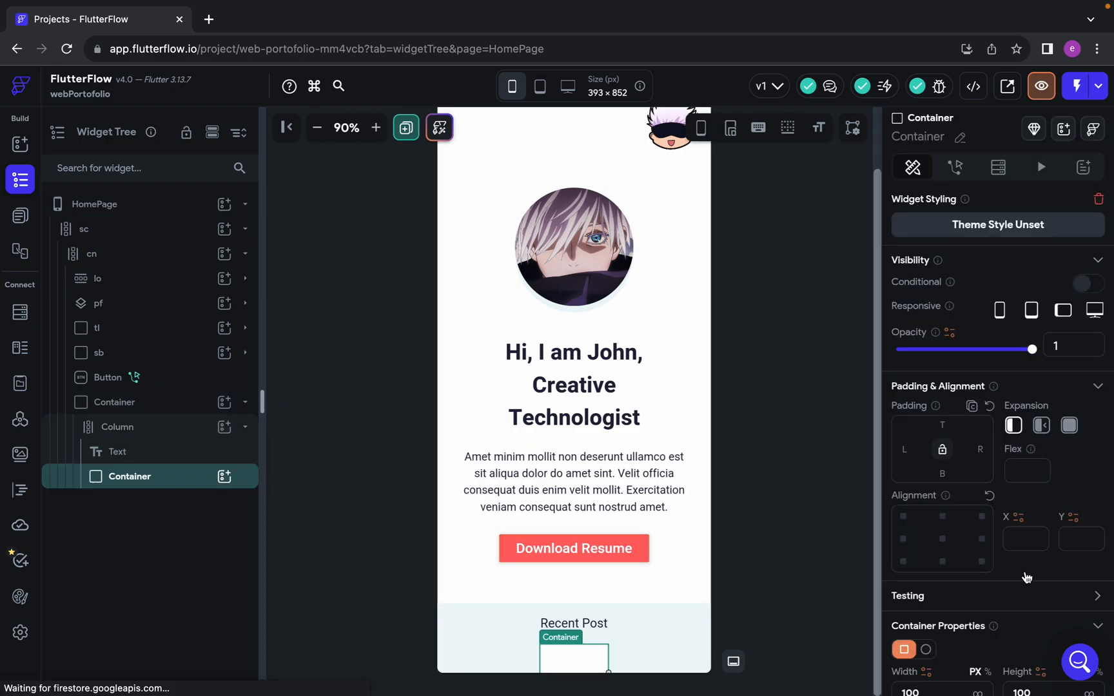
scroll(1074, 569, "down", 6)
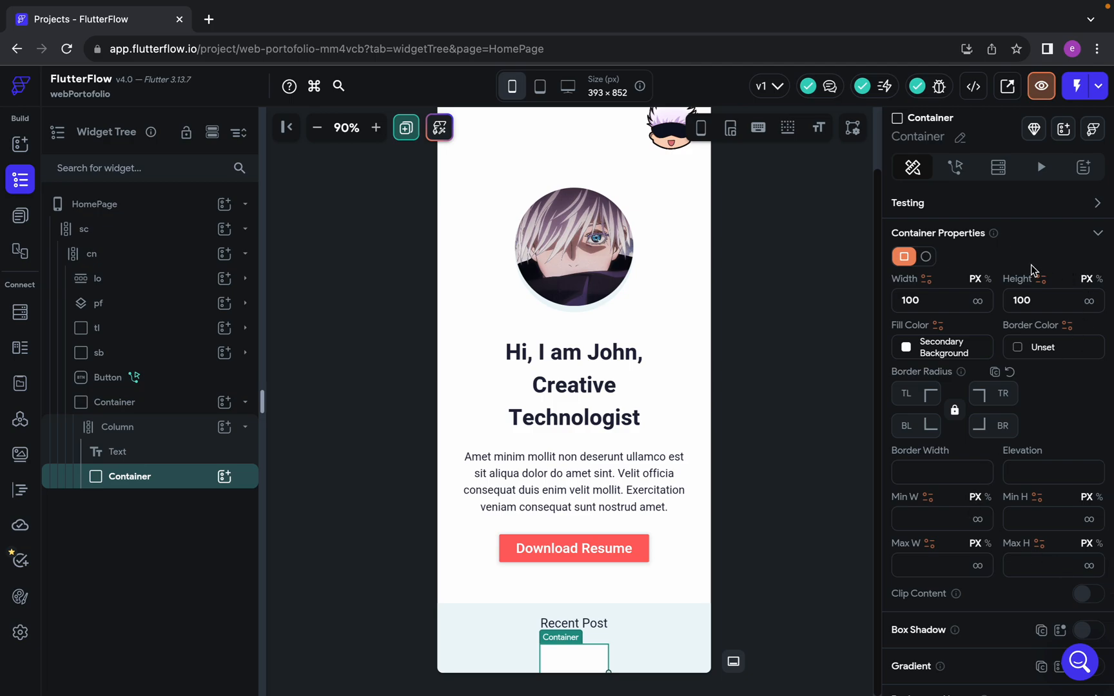
left_click(980, 306)
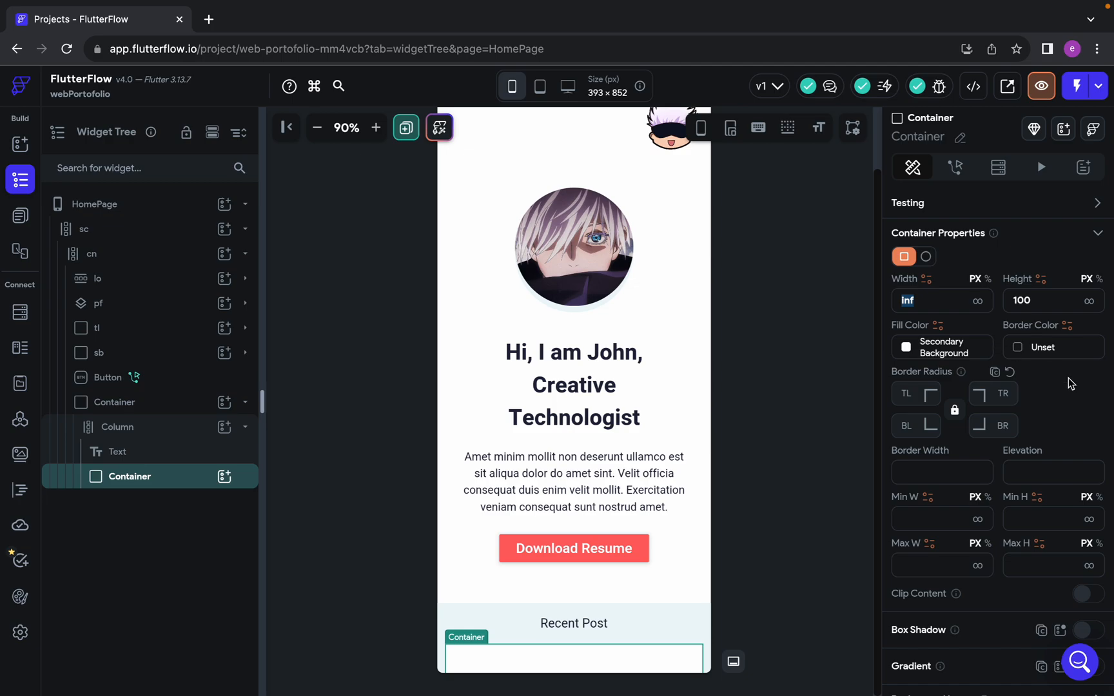
scroll(1070, 383, "down", 1)
left_click(1042, 251)
key("BackSpace")
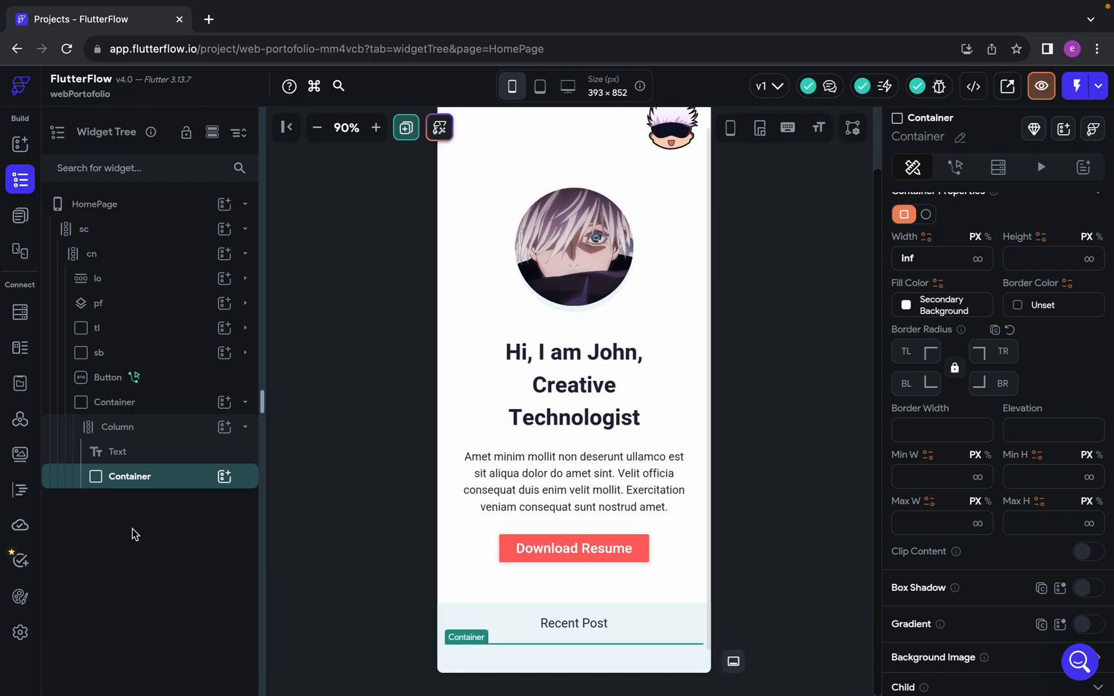
Clear the fixed height of the outer Container that wraps the Recent Post Column
left_click(127, 408)
scroll(1049, 452, "up", 2)
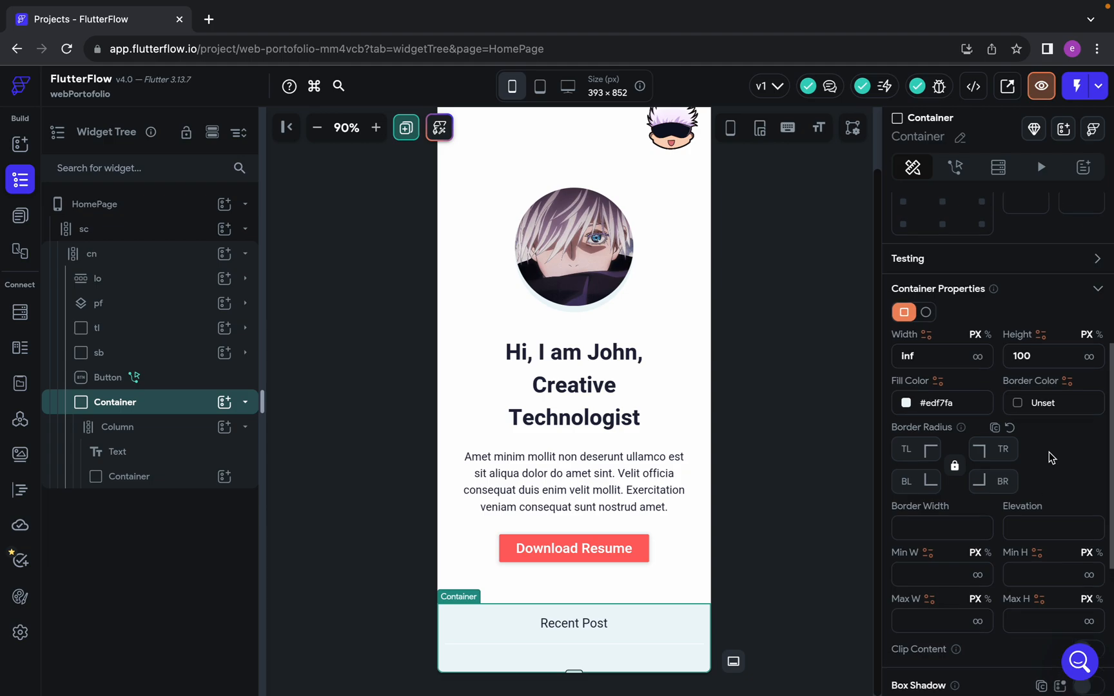
scroll(1049, 452, "up", 1)
left_click(1036, 391)
key("BackSpace")
key("BackSpace")
key("BackSpace")
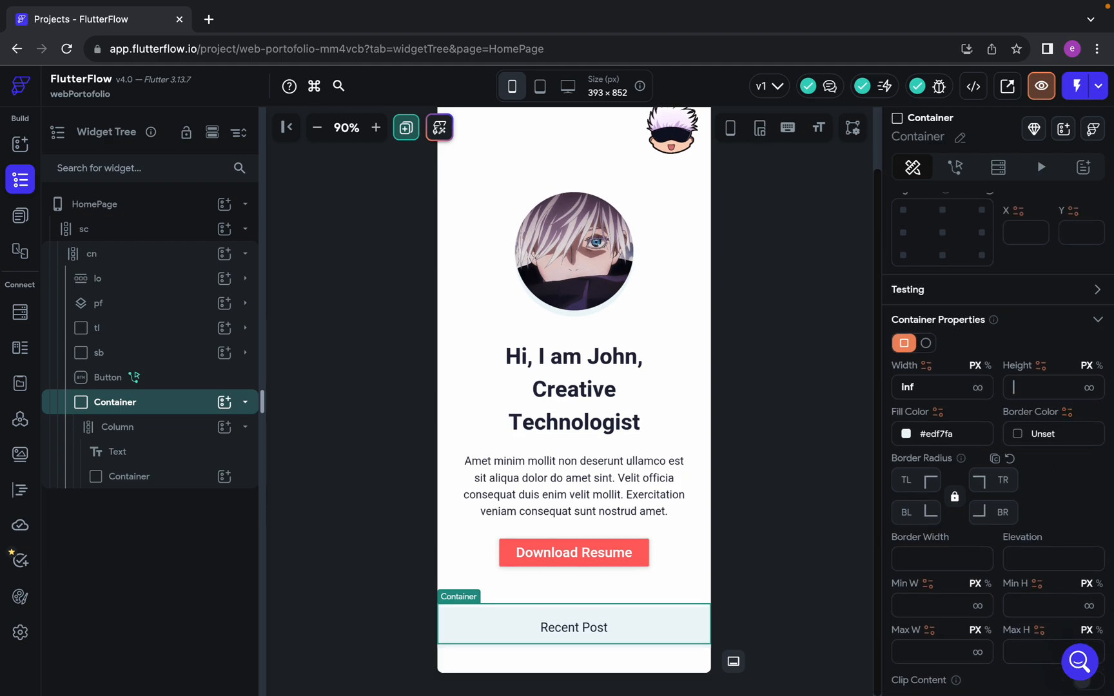
Compare the nested Containers of the Recent Post section in FlutterFlow with the first post card's layout in Figma
left_click(132, 478)
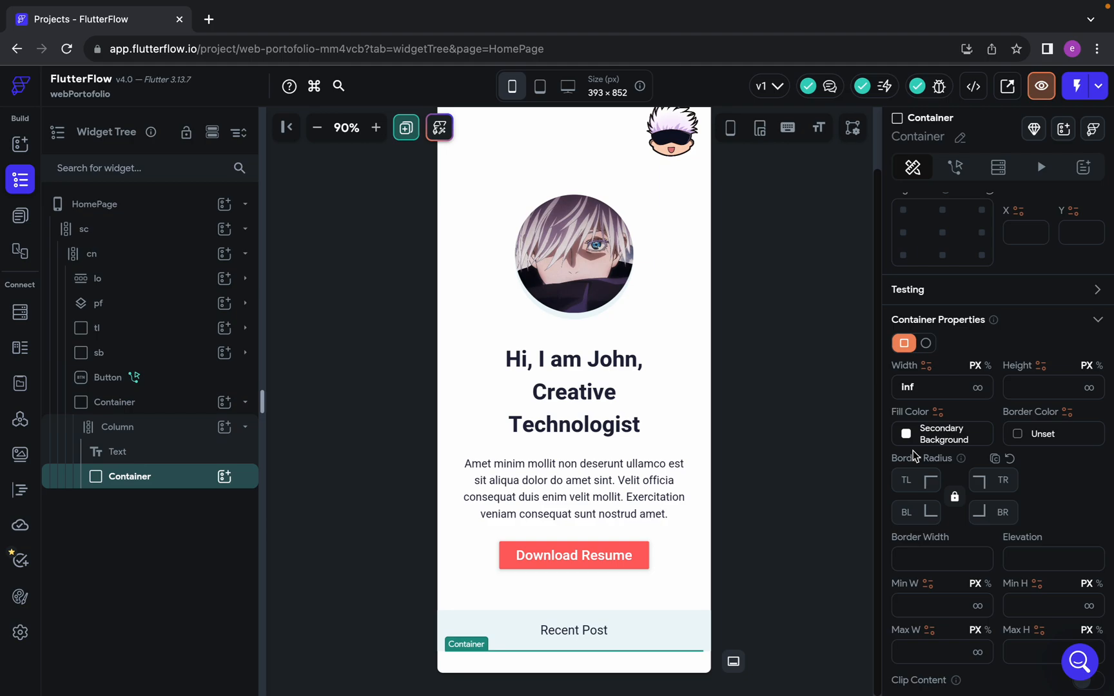
left_click(154, 404)
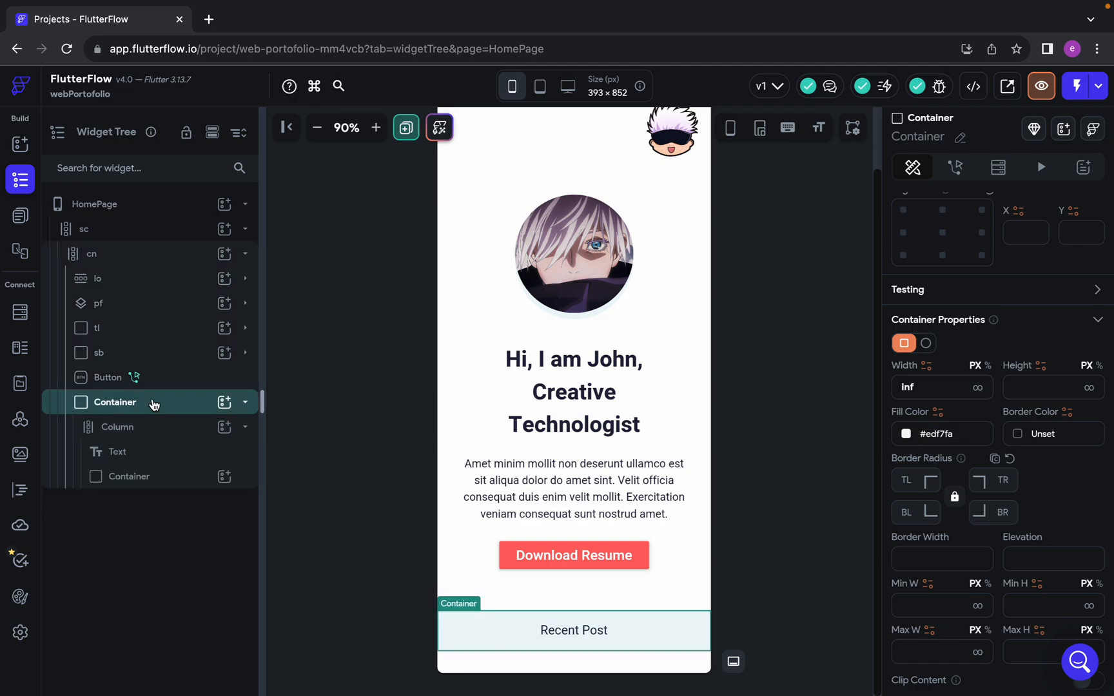
left_click(153, 482)
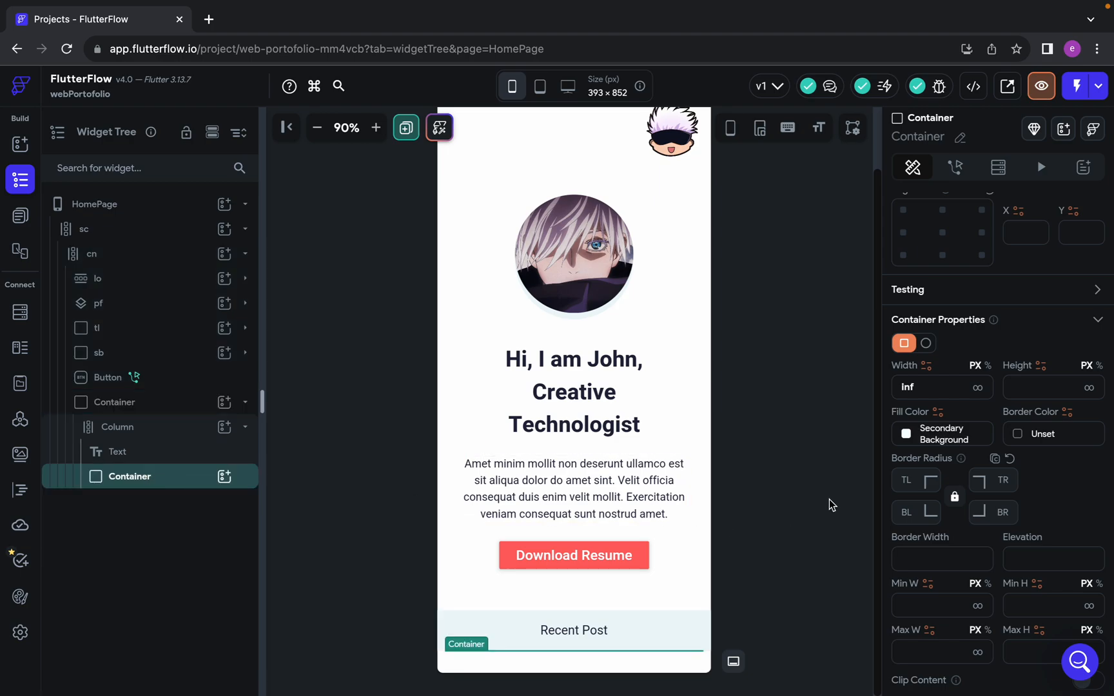
key("ctrl+Left")
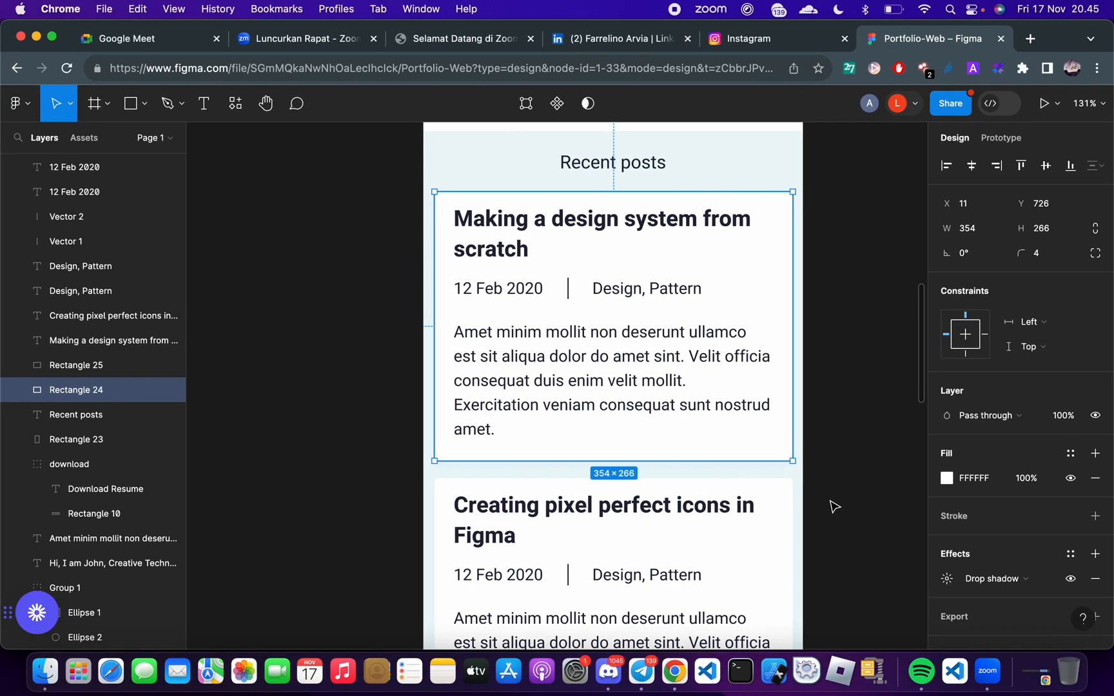
key("ctrl+Right")
key("ctrl+Left")
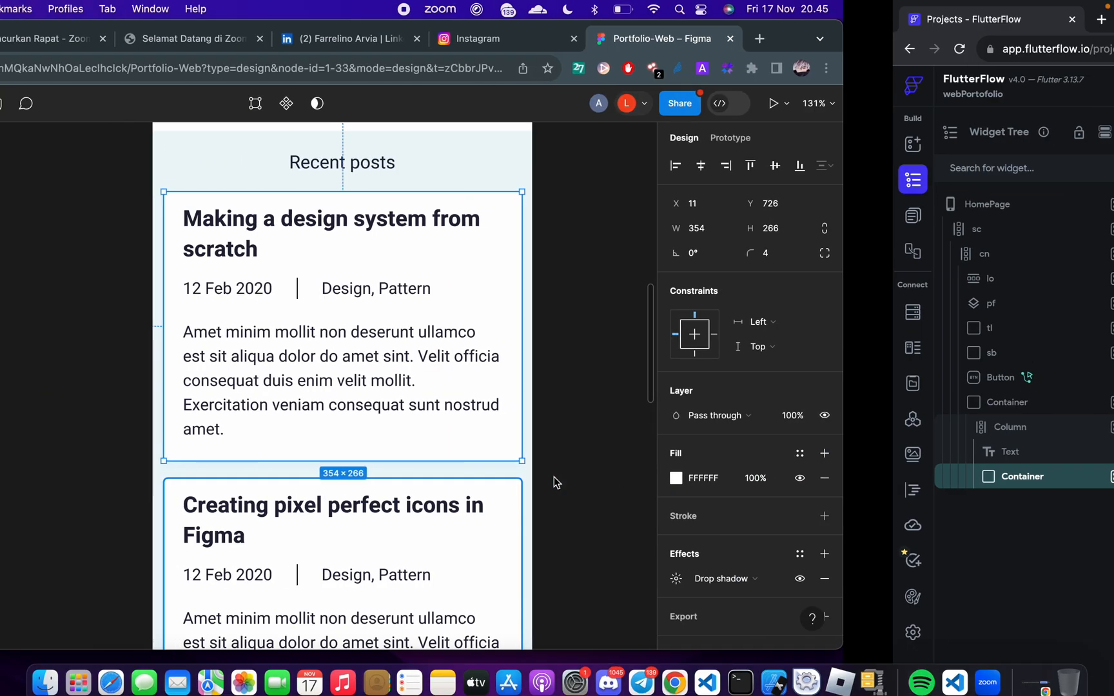
scroll(572, 339, "up", 2)
scroll(572, 340, "right", 2)
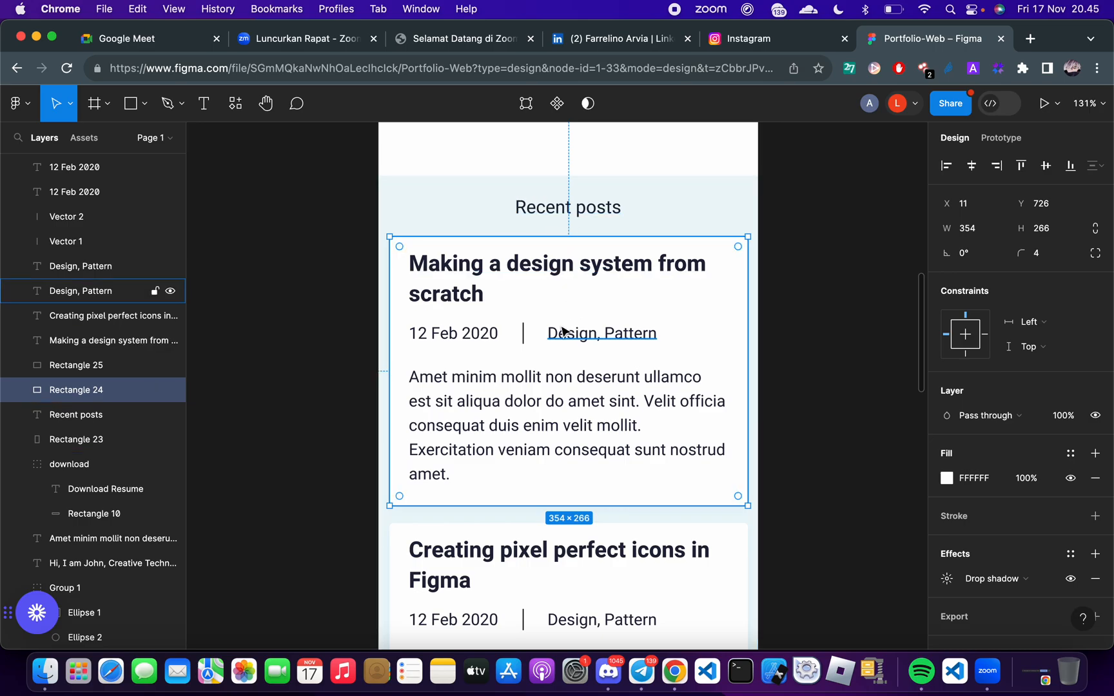
key("ctrl+Right")
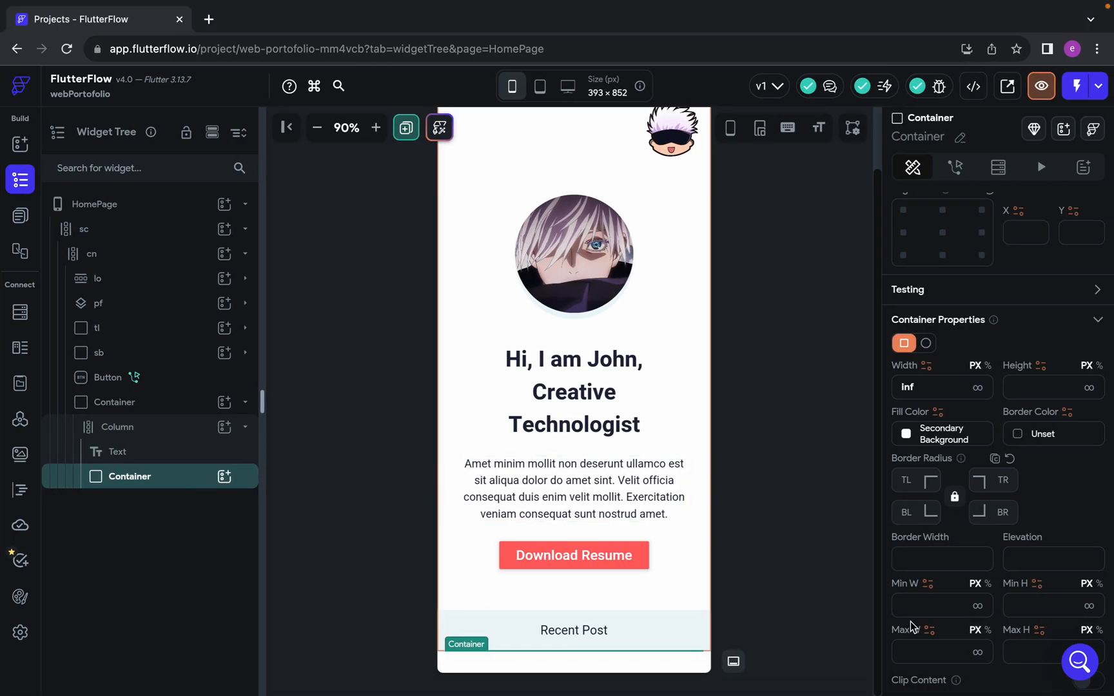
scroll(929, 611, "down", 1)
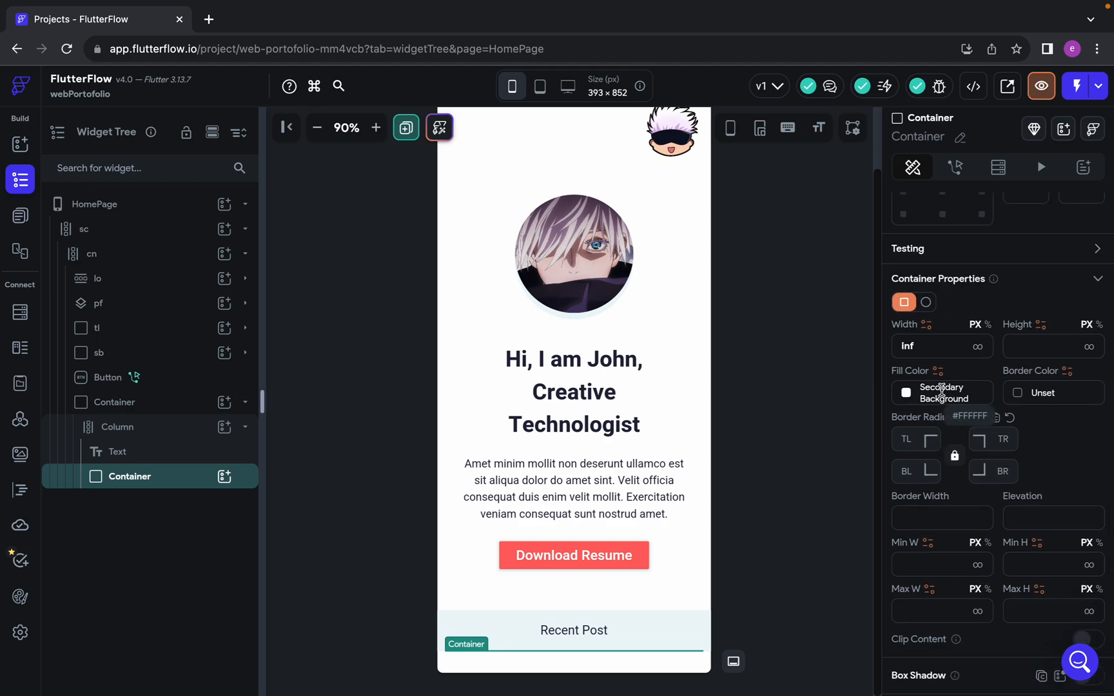
Add a Column inside the inner Container below the Recent Post text and check the card's contents in Figma
left_click(224, 477)
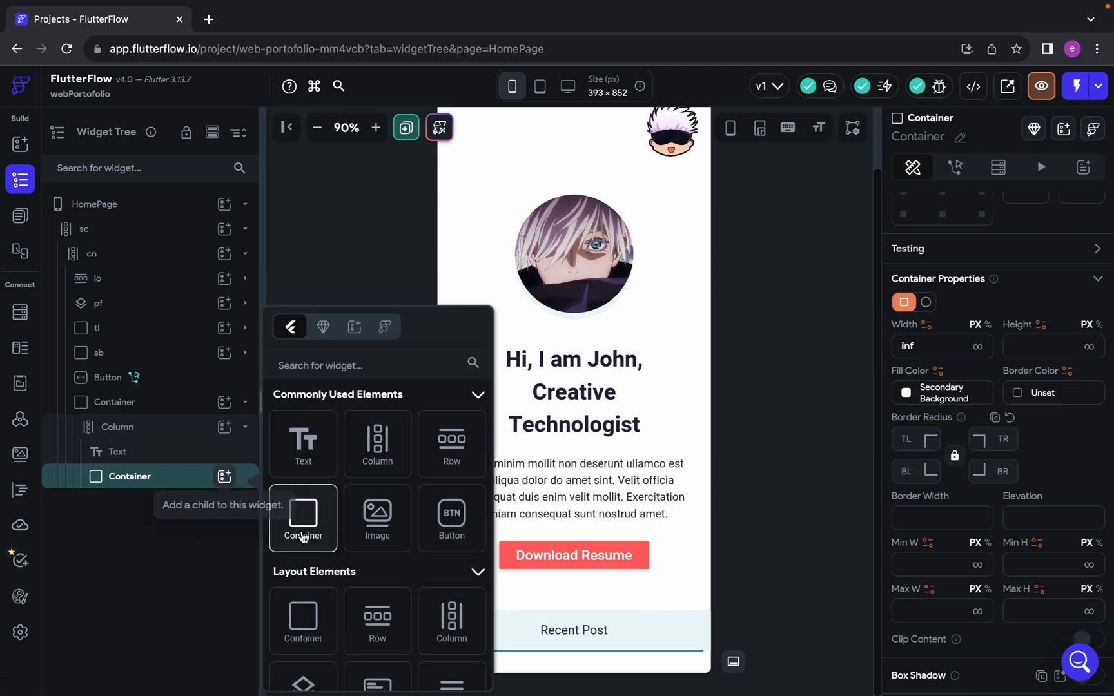
left_click(366, 458)
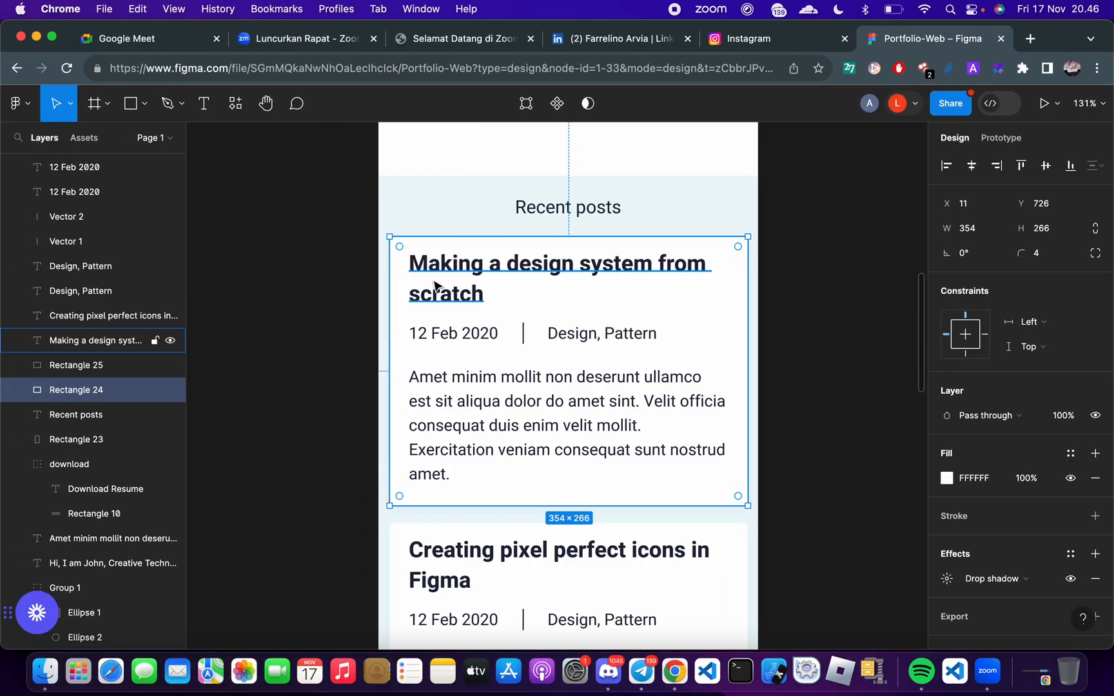
left_click(432, 394)
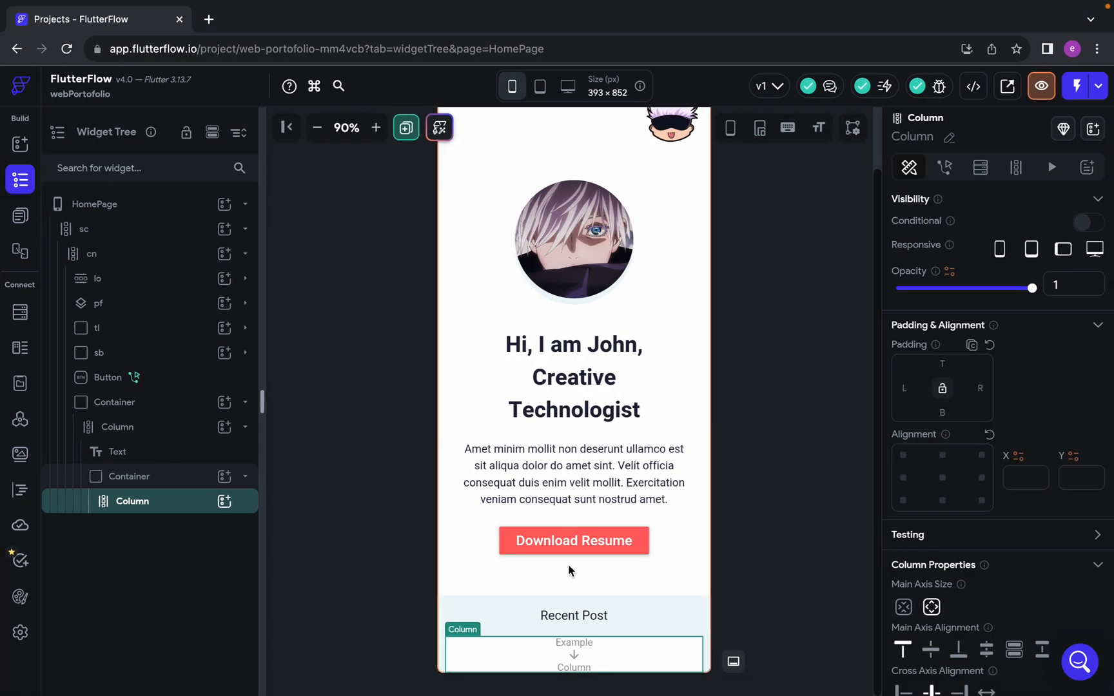
In FlutterFlow, set the new Column's top, bottom, left and right padding to 22
scroll(1109, 500, "down", 2)
scroll(966, 470, "down", 2)
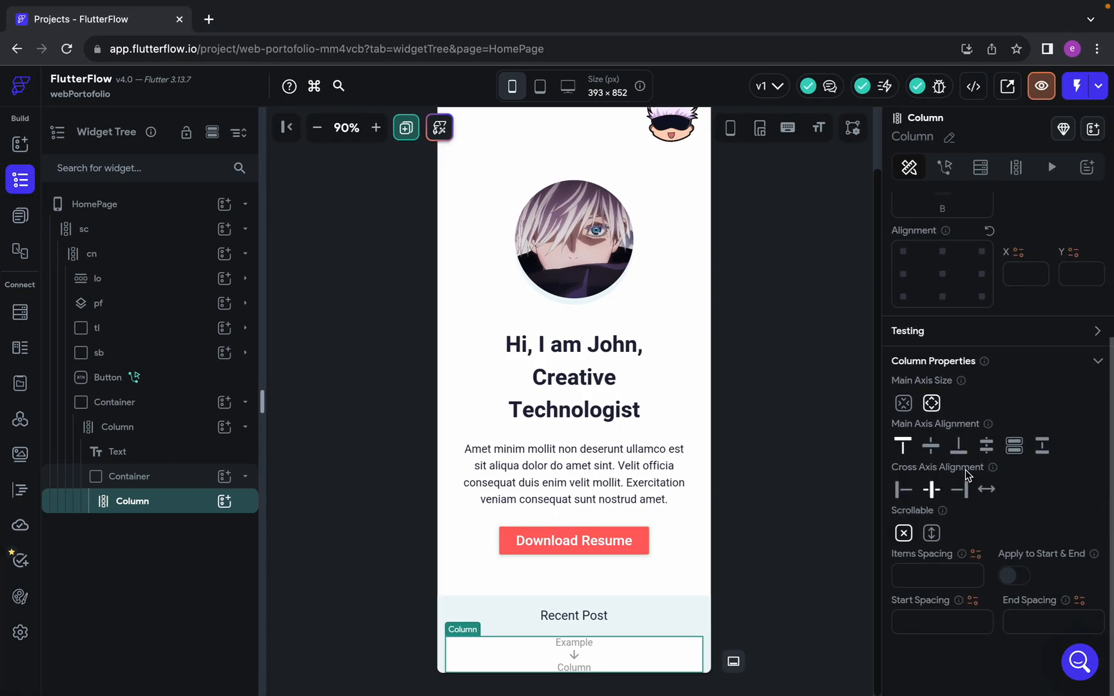
scroll(965, 439, "up", 2)
left_click(945, 239)
type("22")
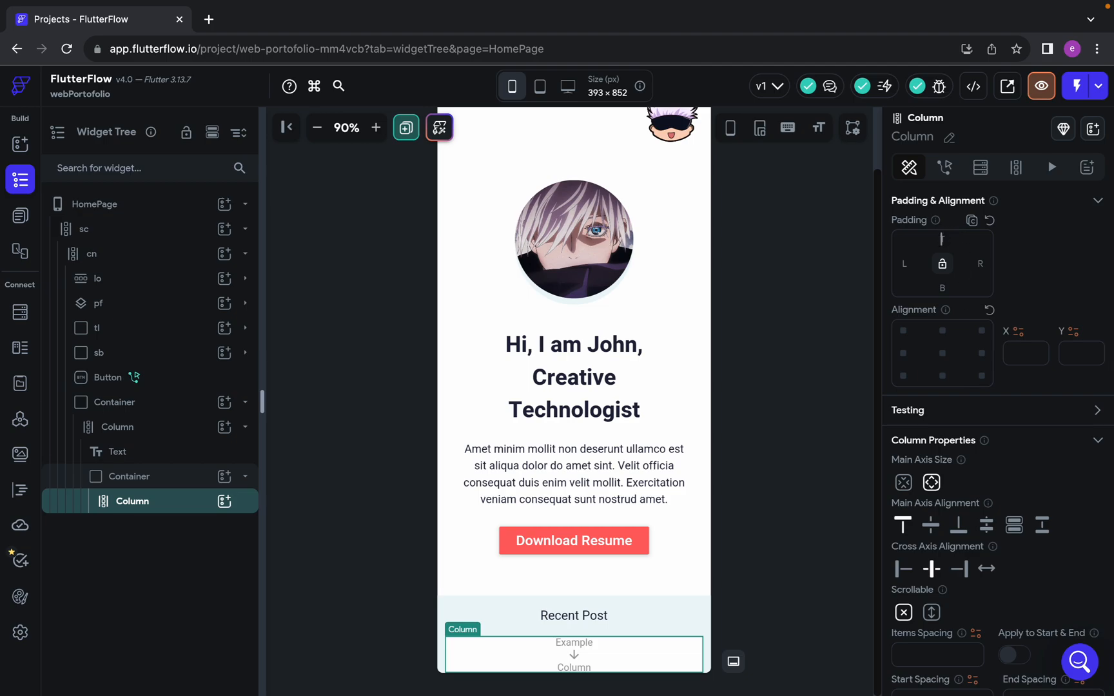
left_click(943, 288)
type("22")
left_click(980, 264)
type("22")
left_click(904, 265)
type("22")
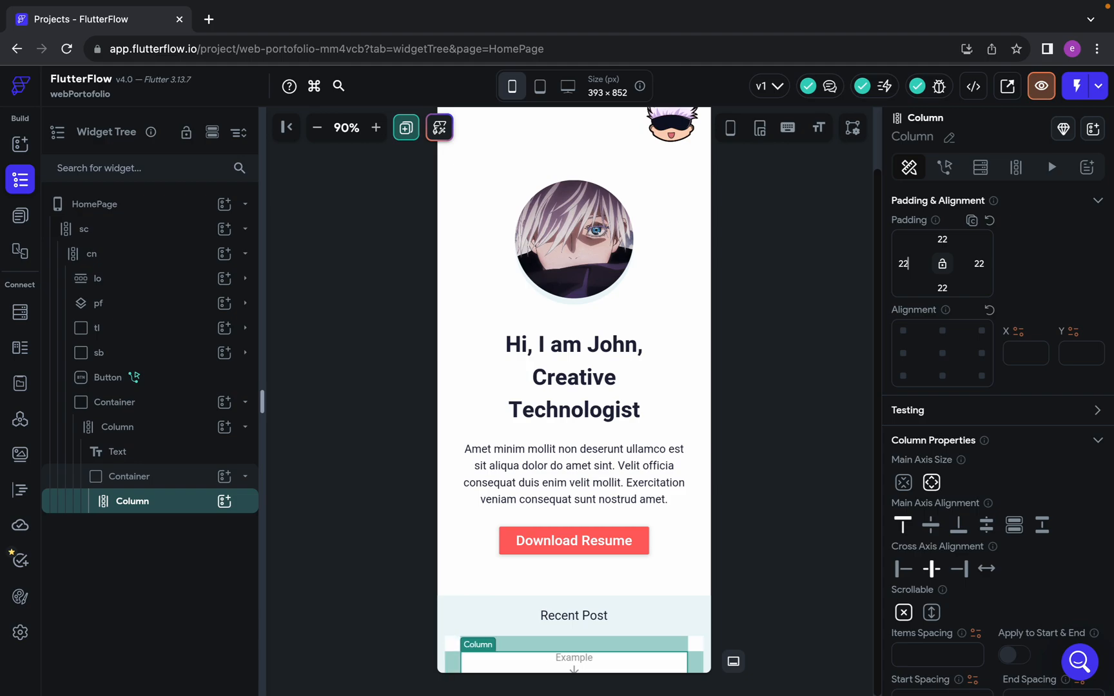
scroll(552, 468, "down", 1)
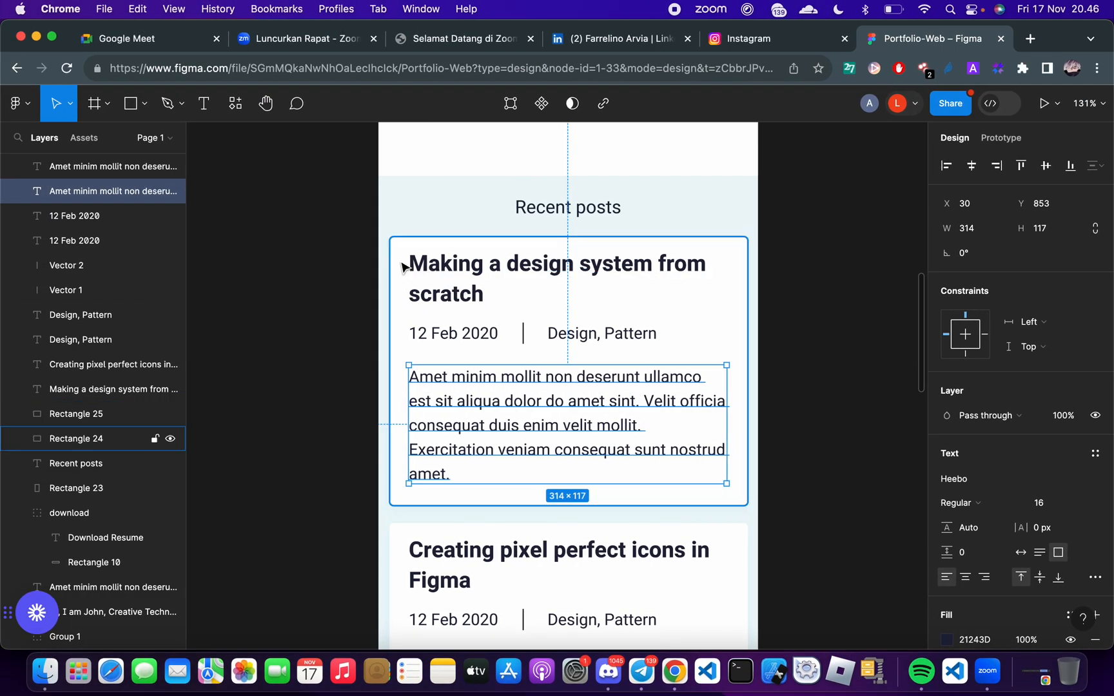
Check the post card in Figma and set the border radius of the inner Container in FlutterFlow to 3 on all corners
left_click(401, 265)
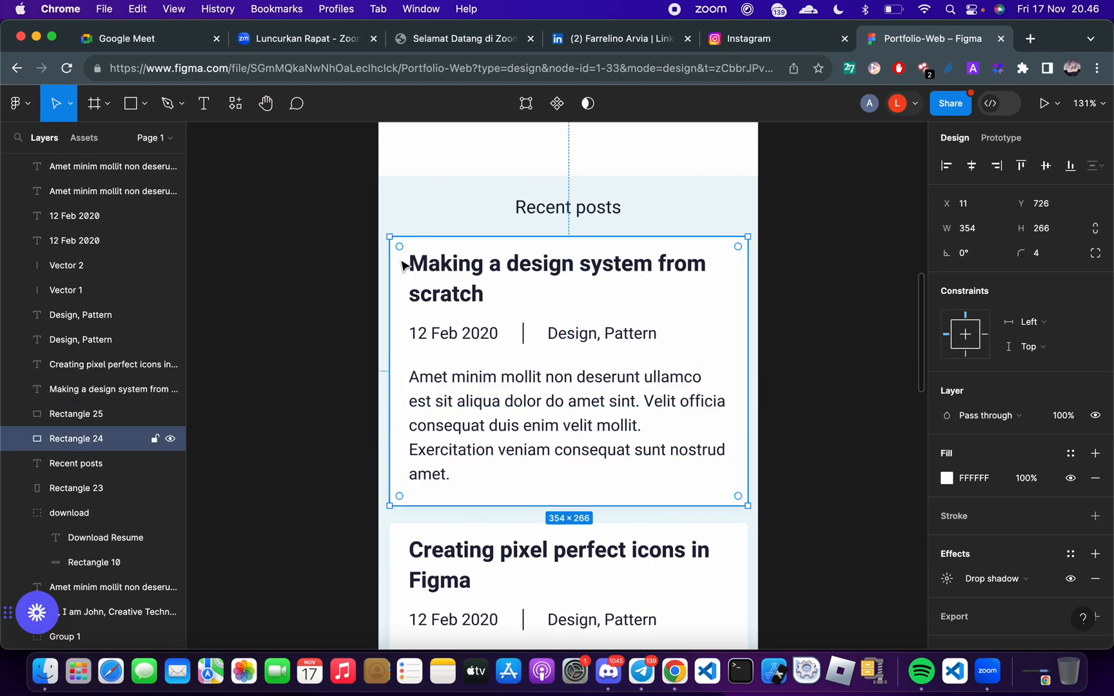
key("ctrl+Right")
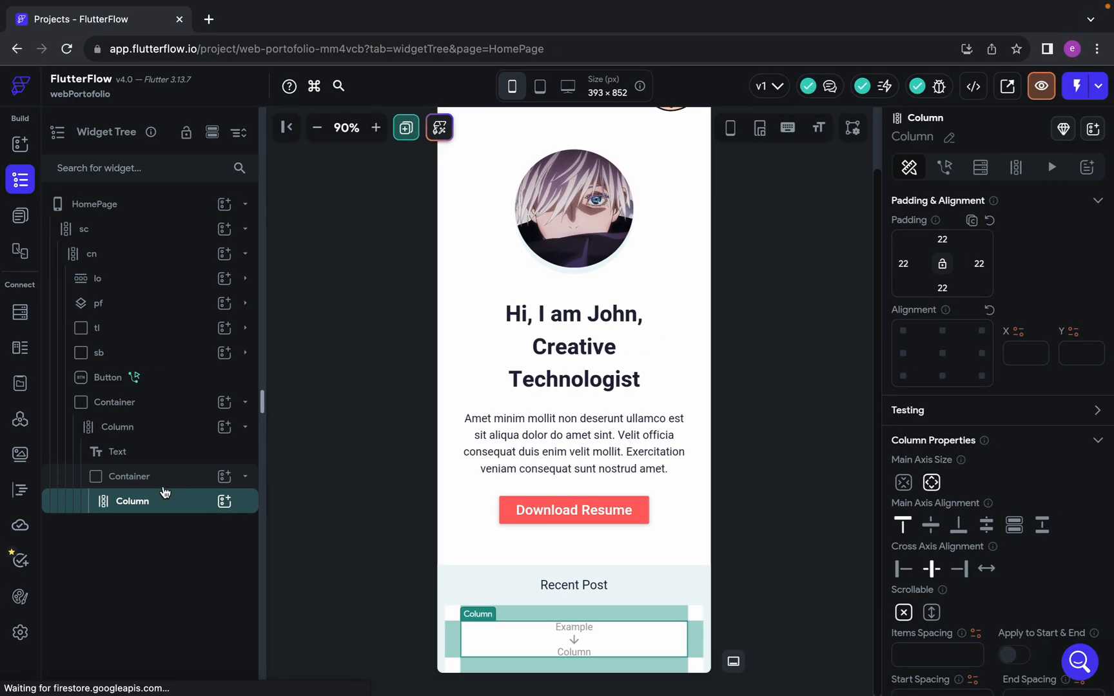
left_click(133, 477)
scroll(1000, 541, "down", 5)
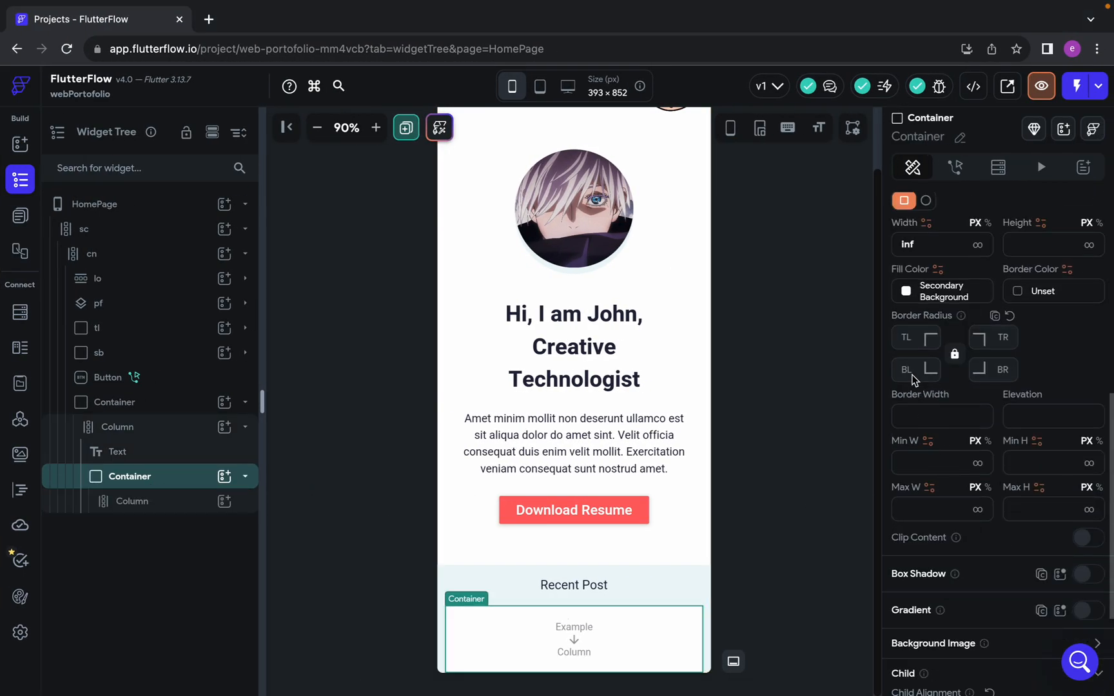
left_click(908, 338)
type("3")
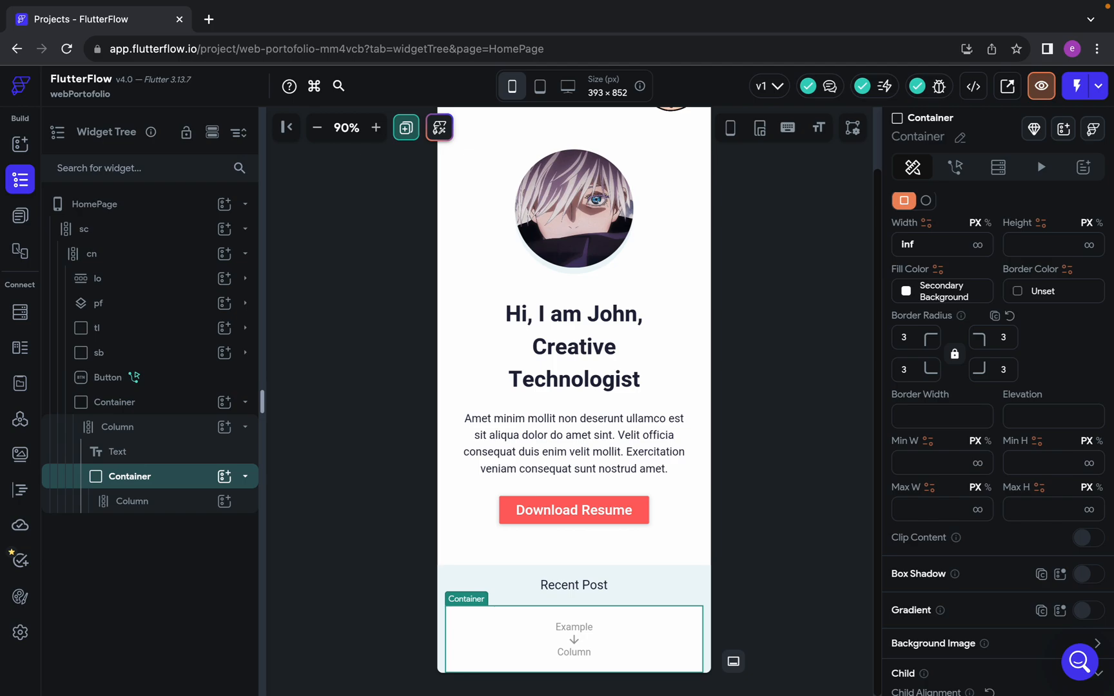
left_click(831, 446)
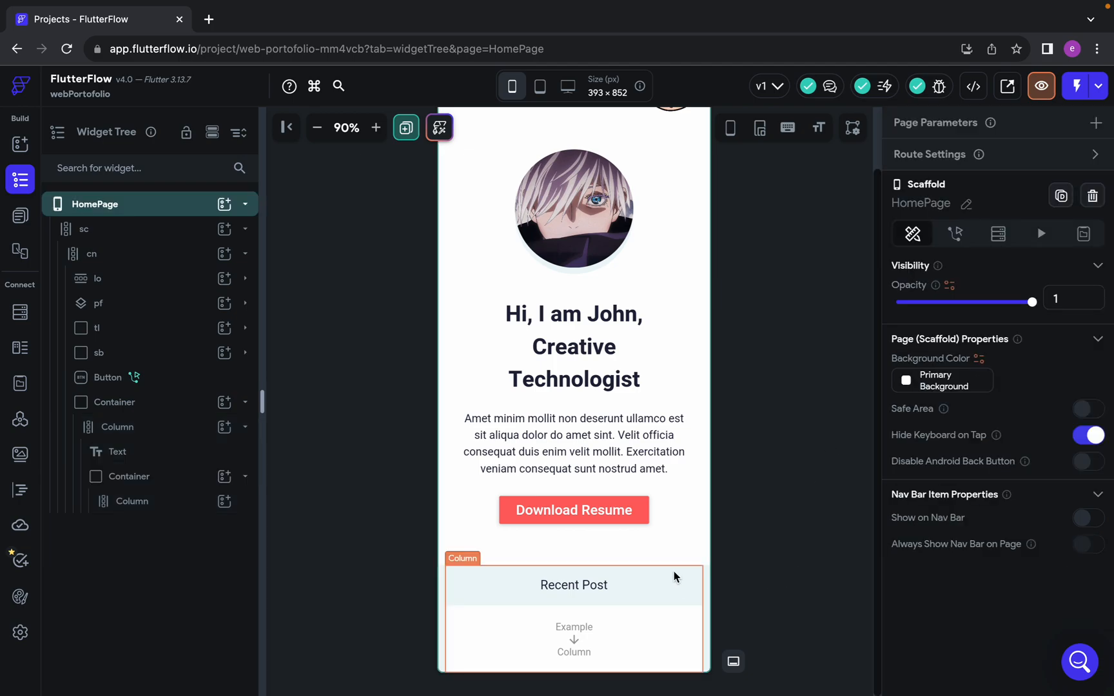
Set the cross axis alignment of the Column inside the post card Container to Start
left_click(574, 634)
key("ctrl+Left")
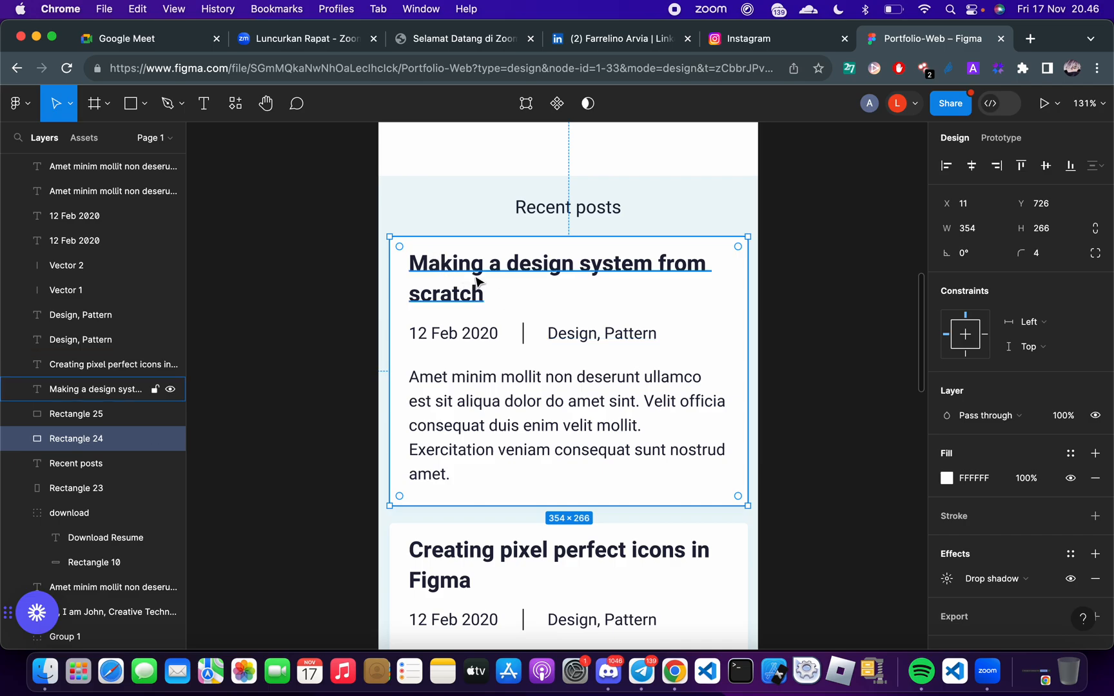
key("ctrl+Right")
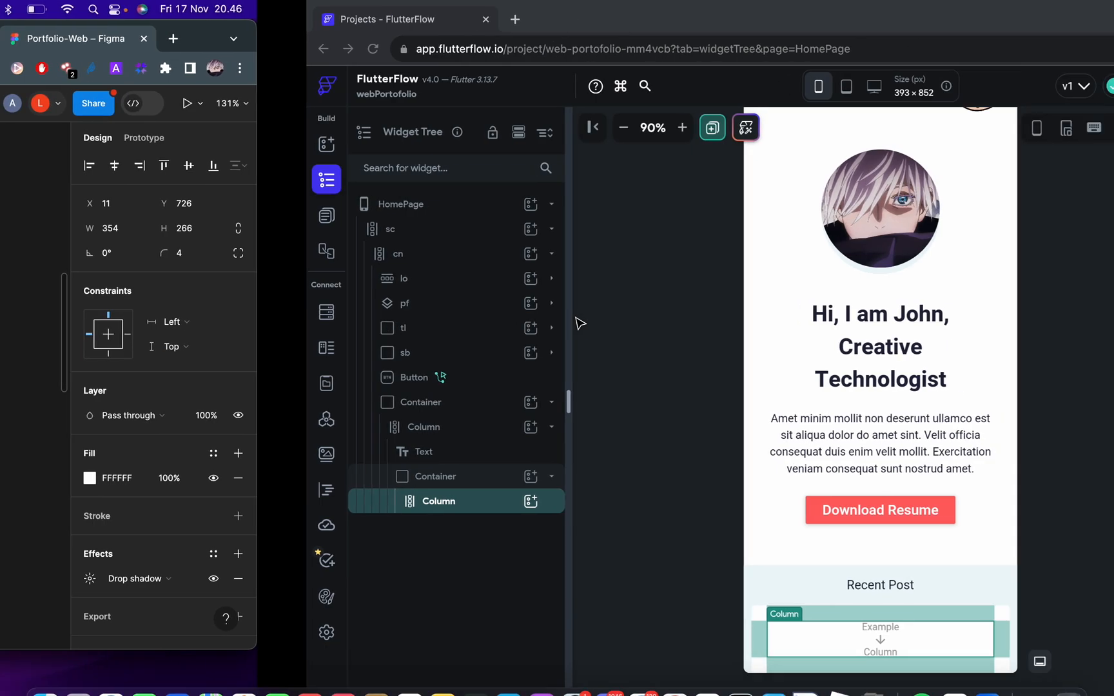
scroll(1065, 548, "down", 5)
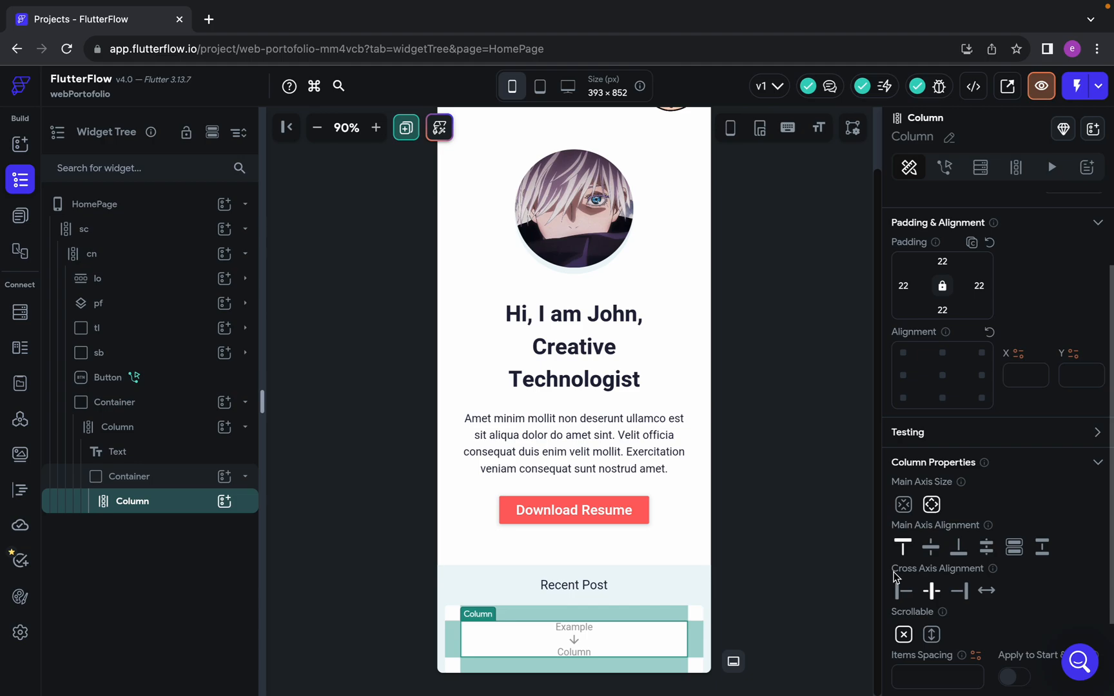
scroll(895, 576, "down", 1)
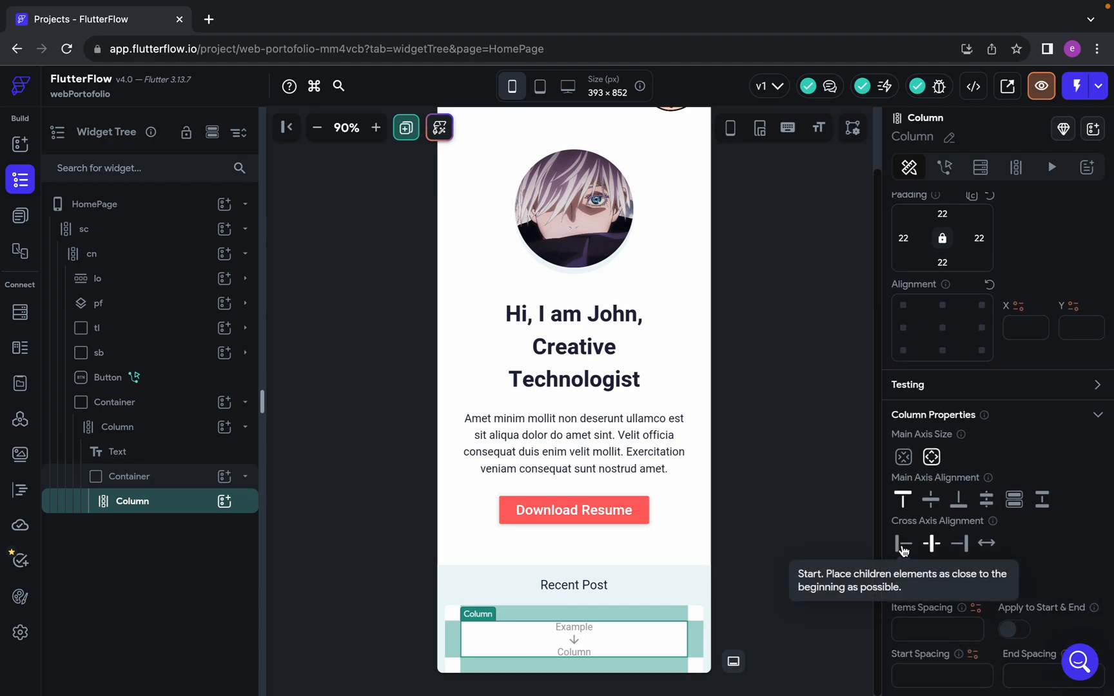
left_click(903, 547)
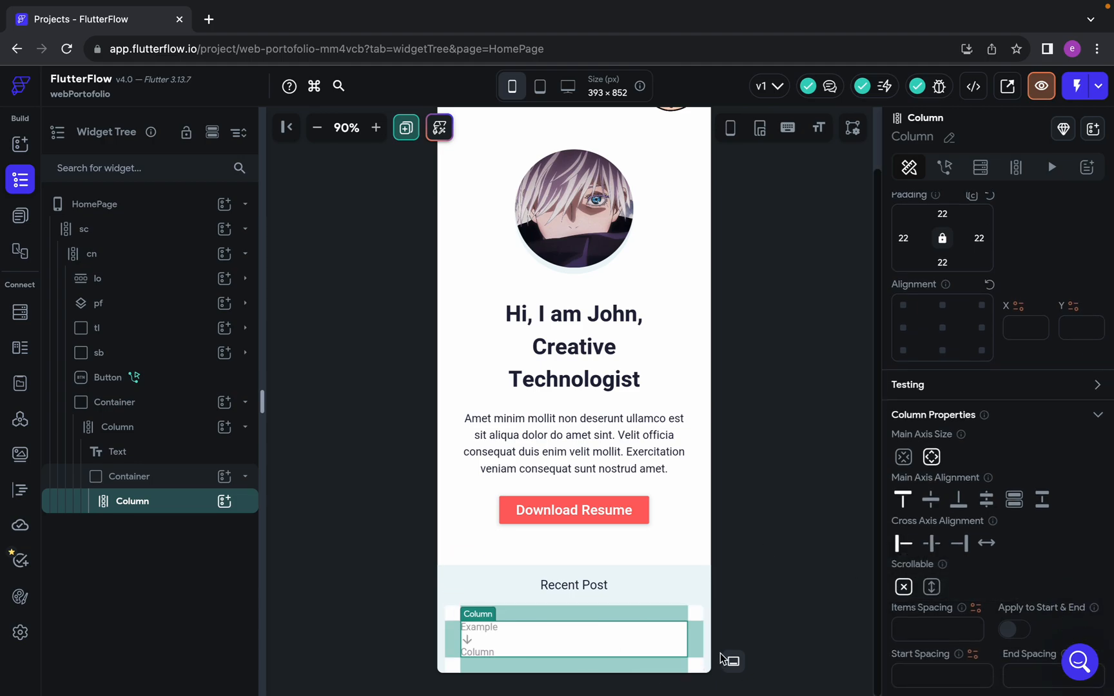
Add a Text inside the card's Column with the title from Figma, "Making a design system from scratch"
left_click(226, 509)
left_click(299, 450)
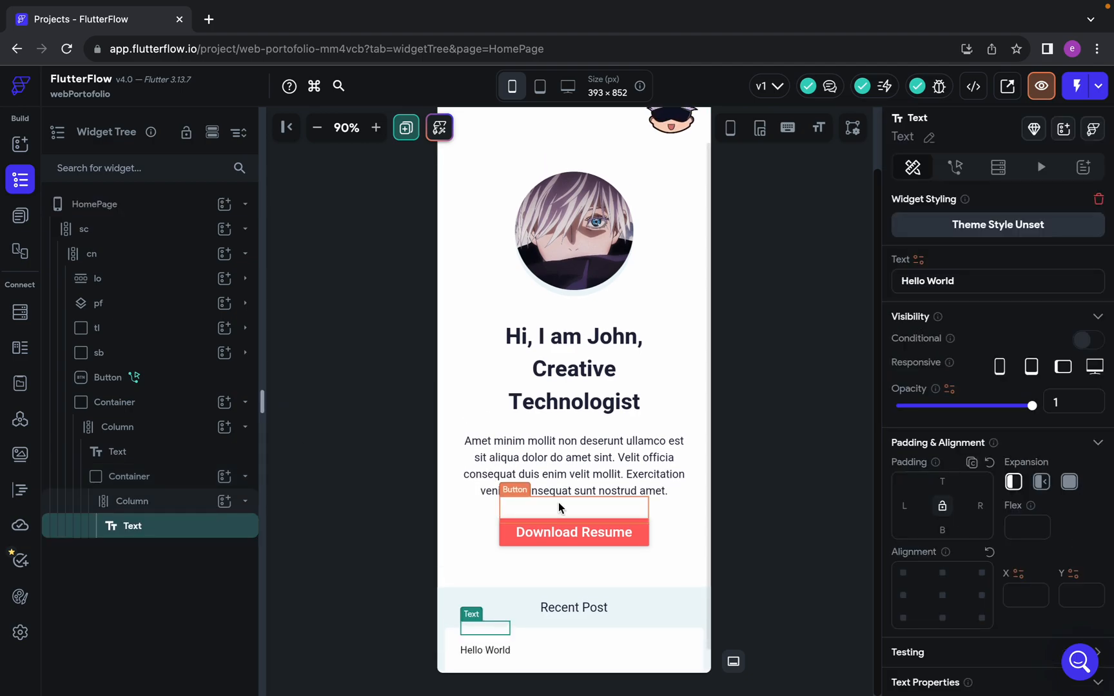
key("ctrl+Left")
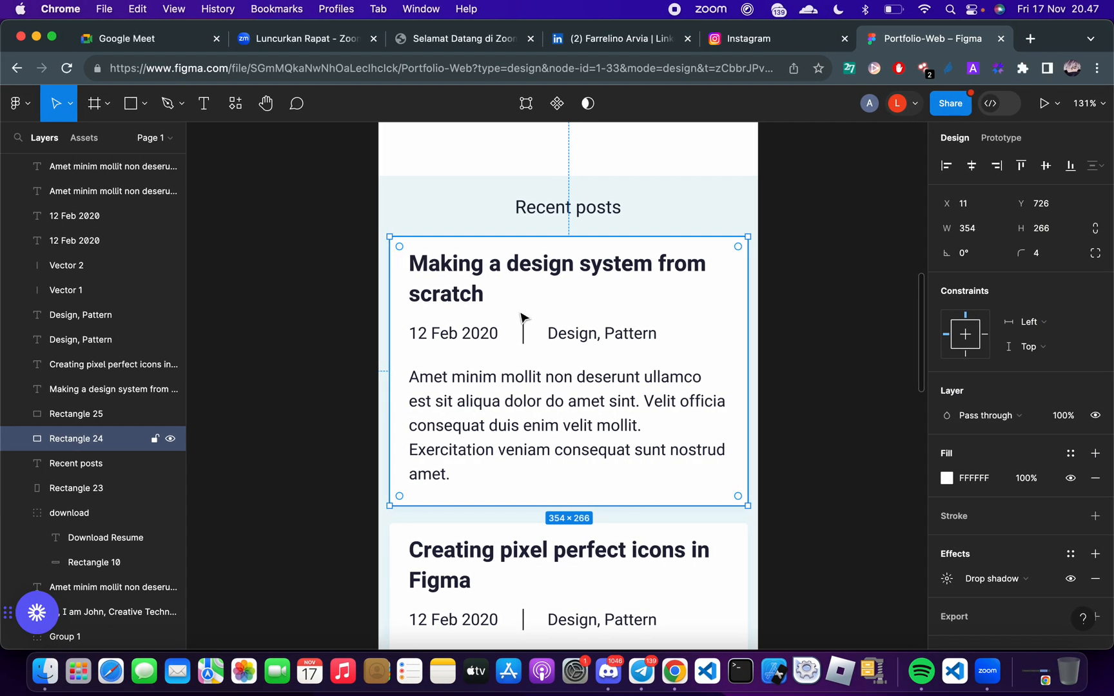
left_click(464, 285)
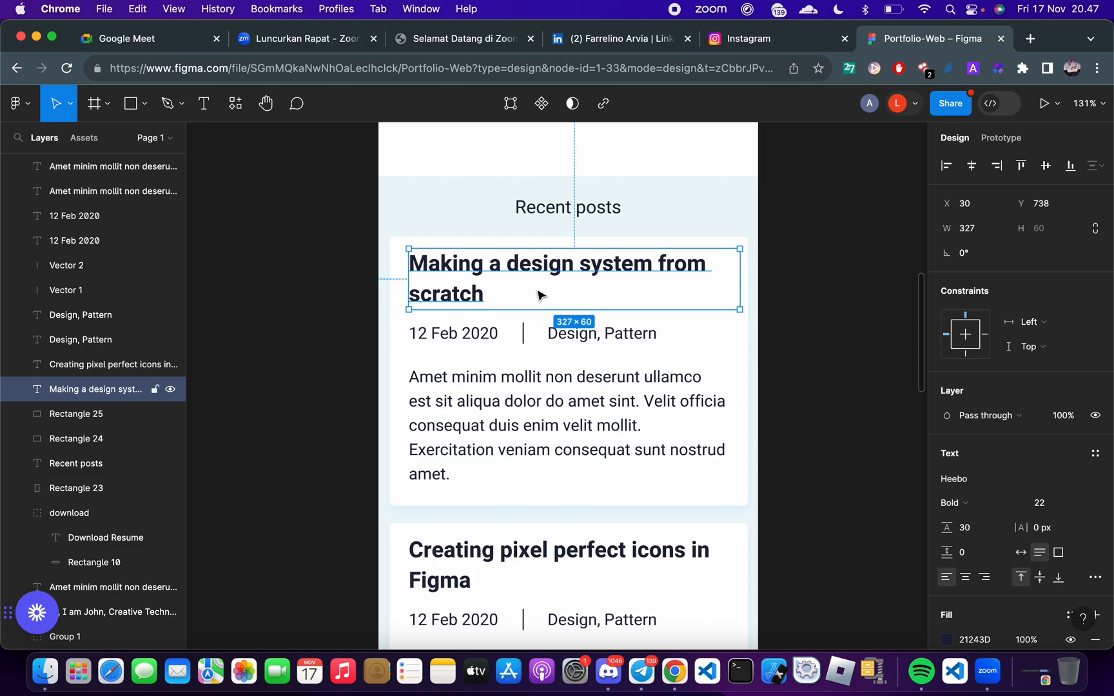
scroll(976, 477, "down", 3)
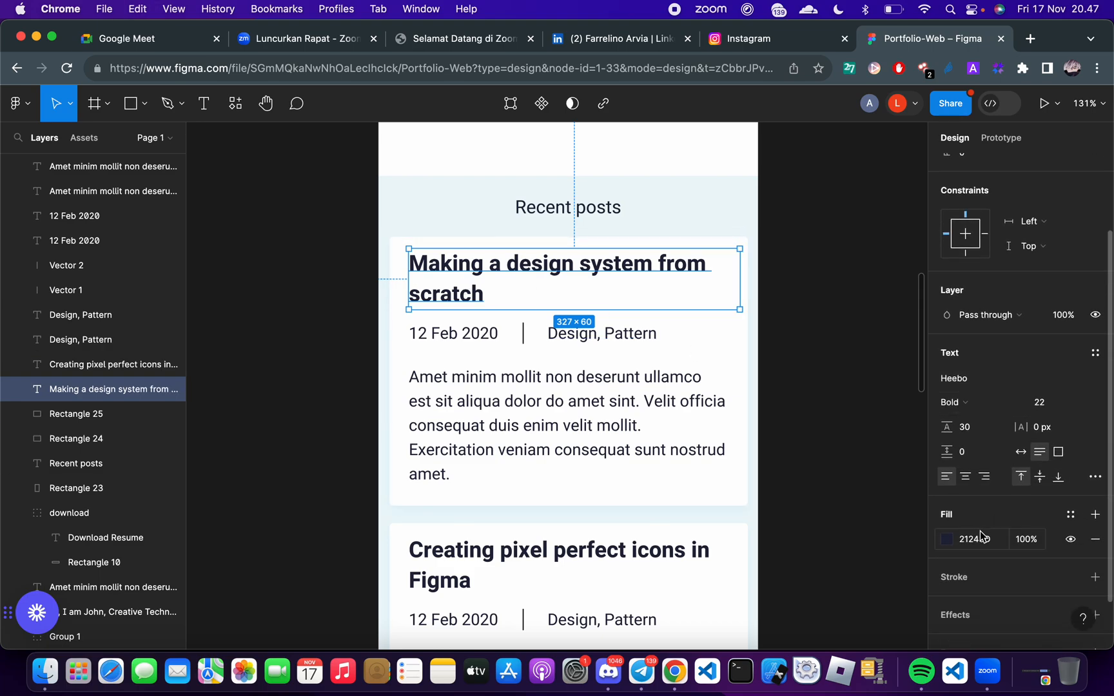
key("ctrl+Right")
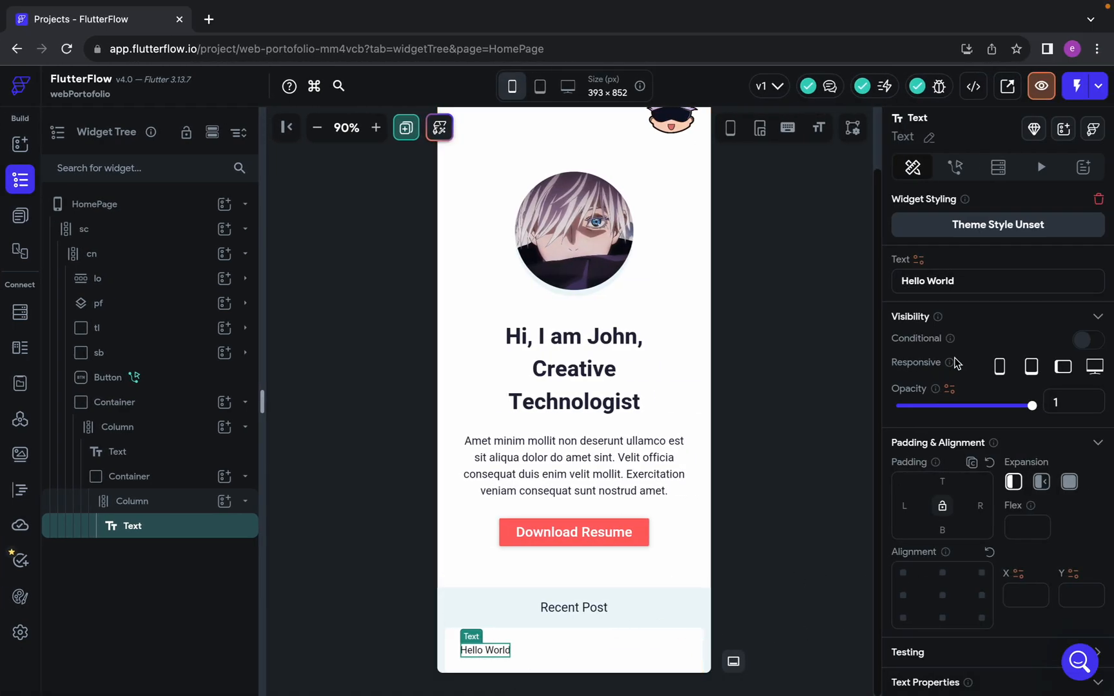
triple_click(965, 282)
type("Making a design system from scratch")
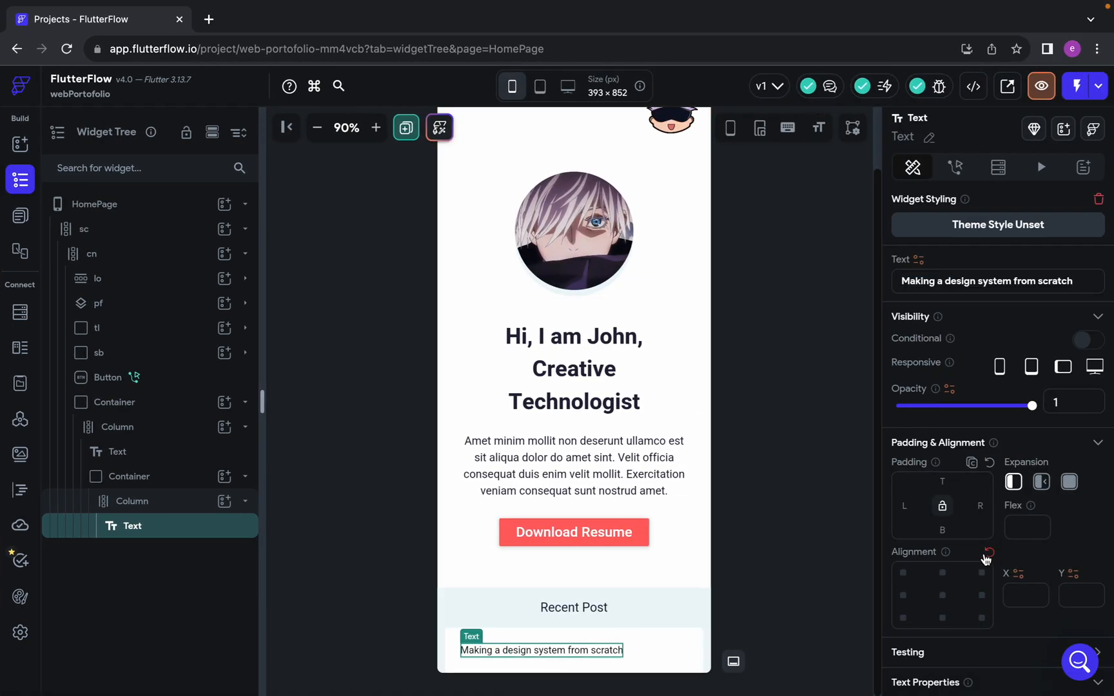
Set the post title's font weight to 700 - Bold and its font size to 24
scroll(969, 561, "down", 1)
scroll(969, 561, "down", 3)
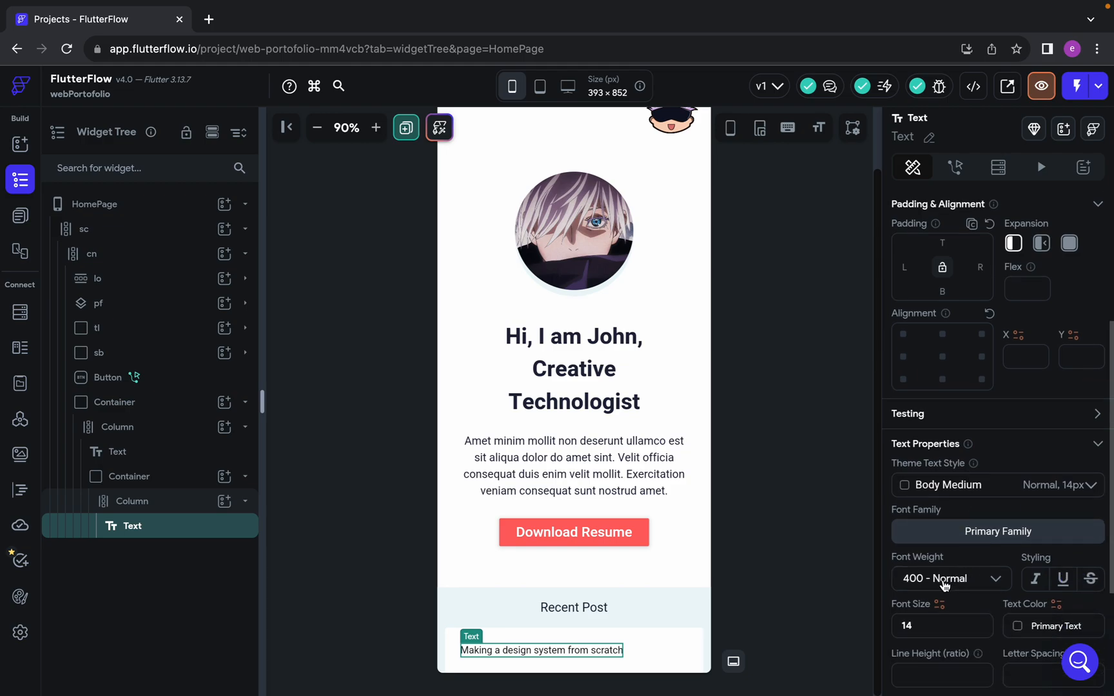
left_click(940, 576)
left_click(961, 561)
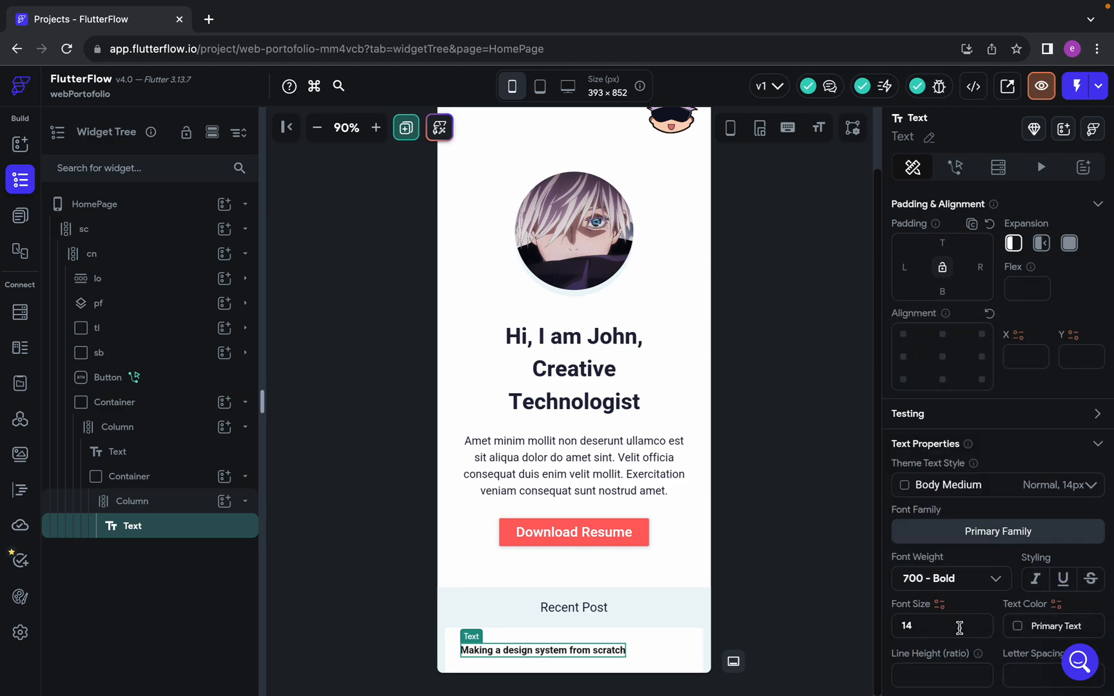
scroll(948, 625, "down", 1)
double_click(935, 595)
type("24")
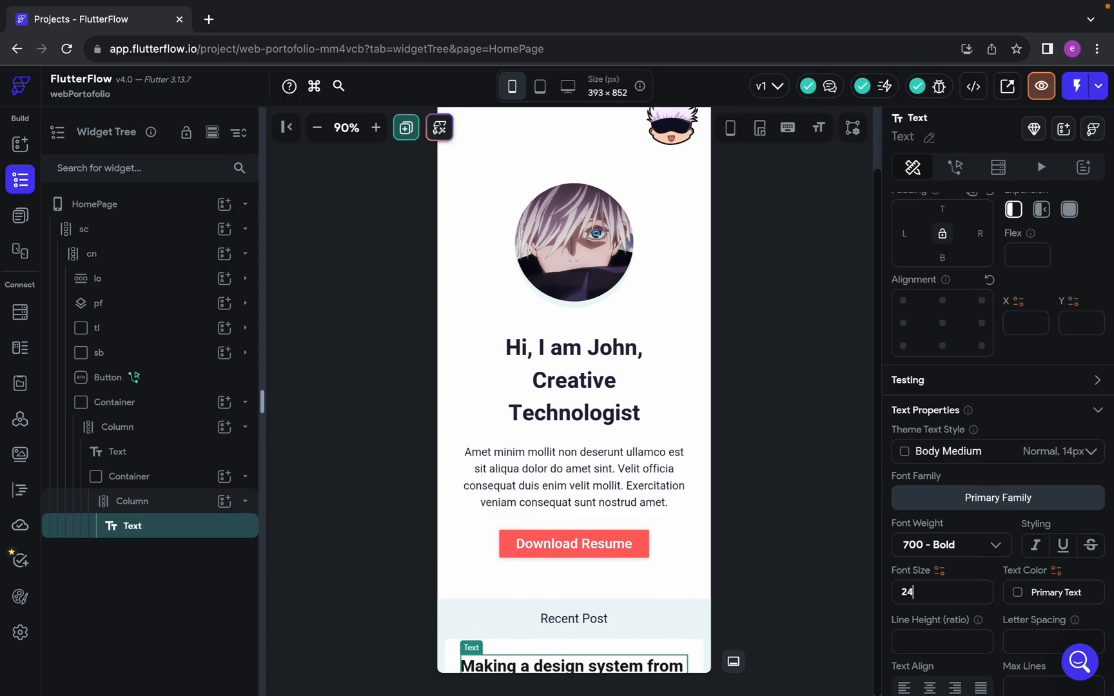
Copy the post title's fill colour 21243D from Figma and set it as the title's text color in FlutterFlow
key("ctrl+Left")
left_click(978, 538)
key("ctrl+Right")
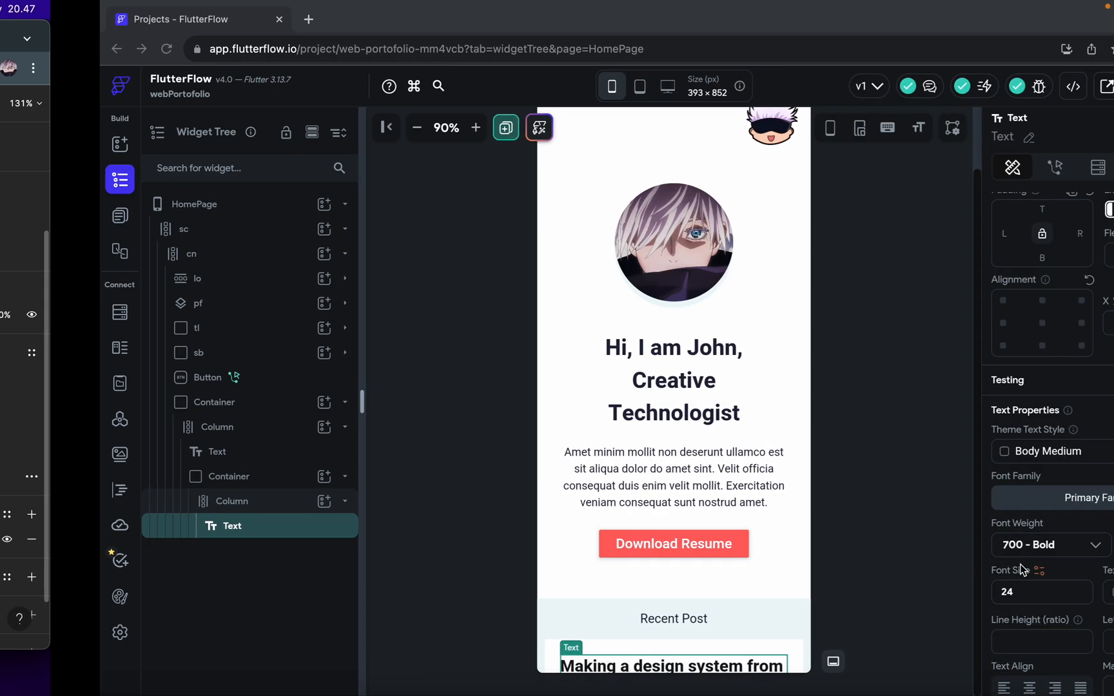
left_click(1028, 599)
left_click(1036, 594)
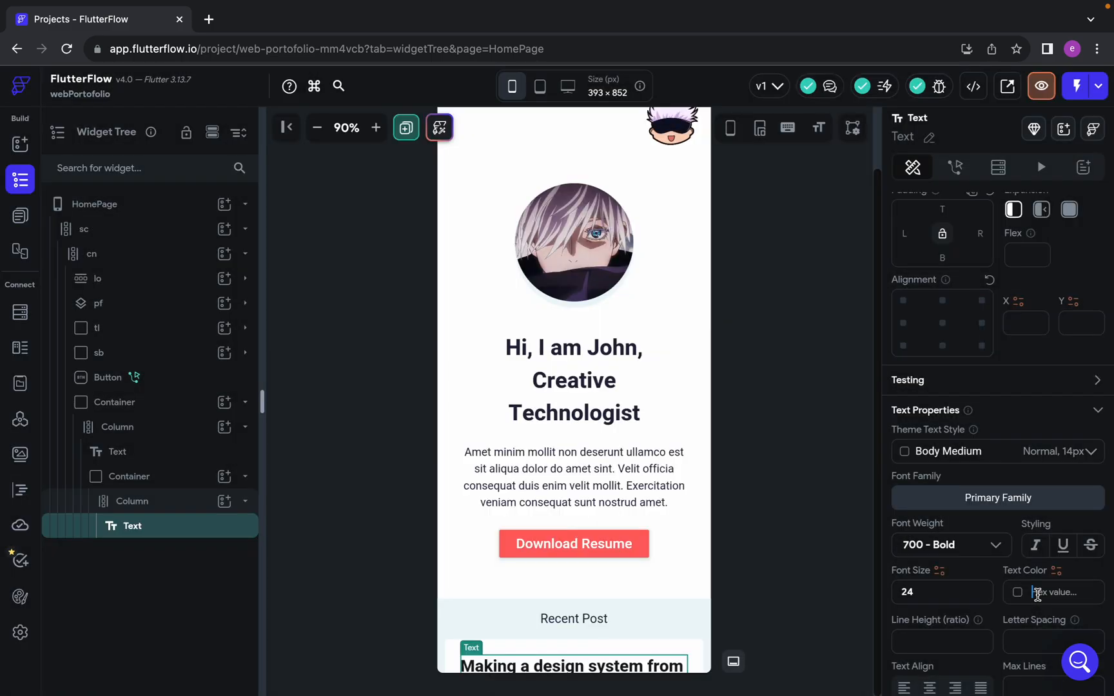
type("#21243d")
key("Return")
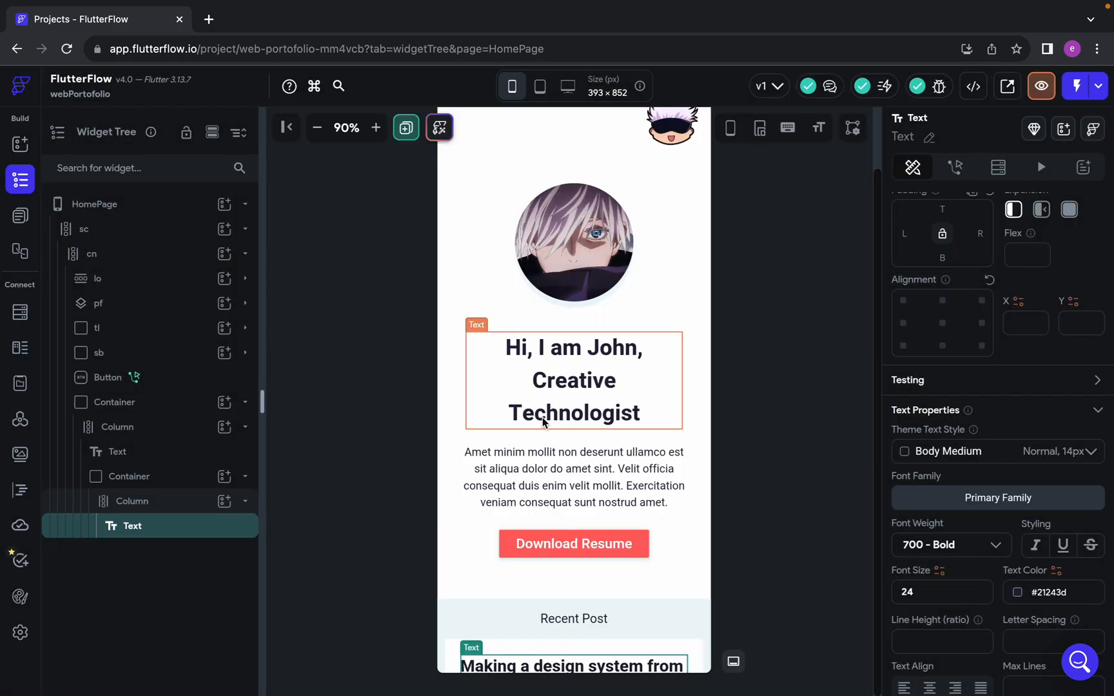
scroll(544, 423, "down", 1)
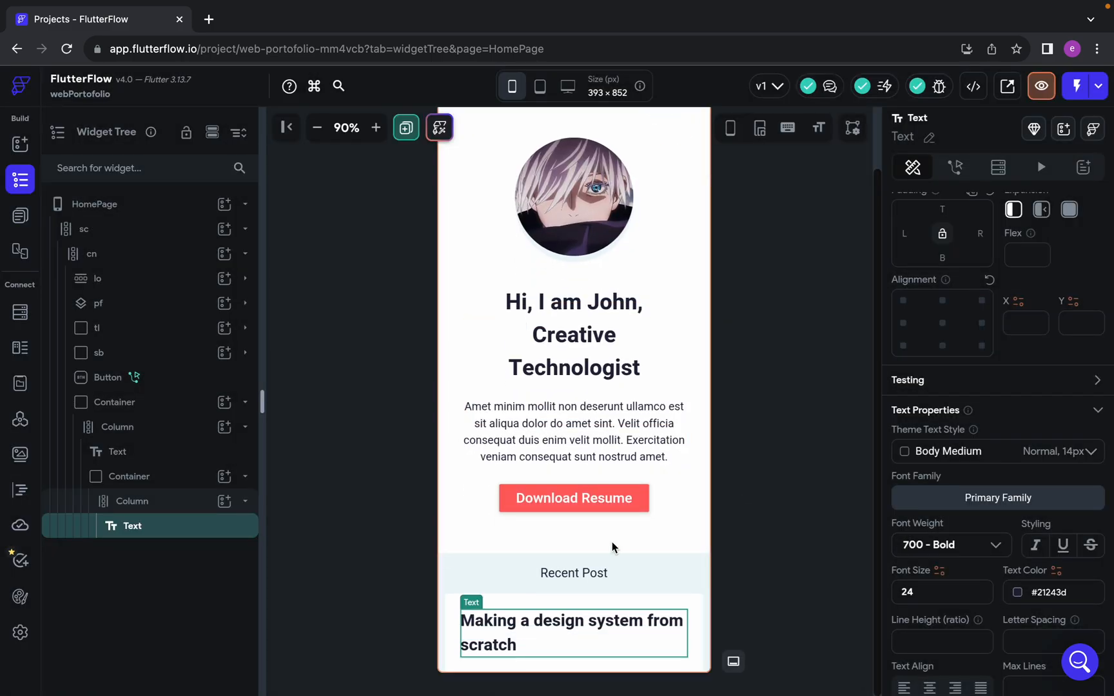
Measure the gap between title and date in Figma and set the title Text's bottom padding to 12 in FlutterFlow
key("ctrl+Left")
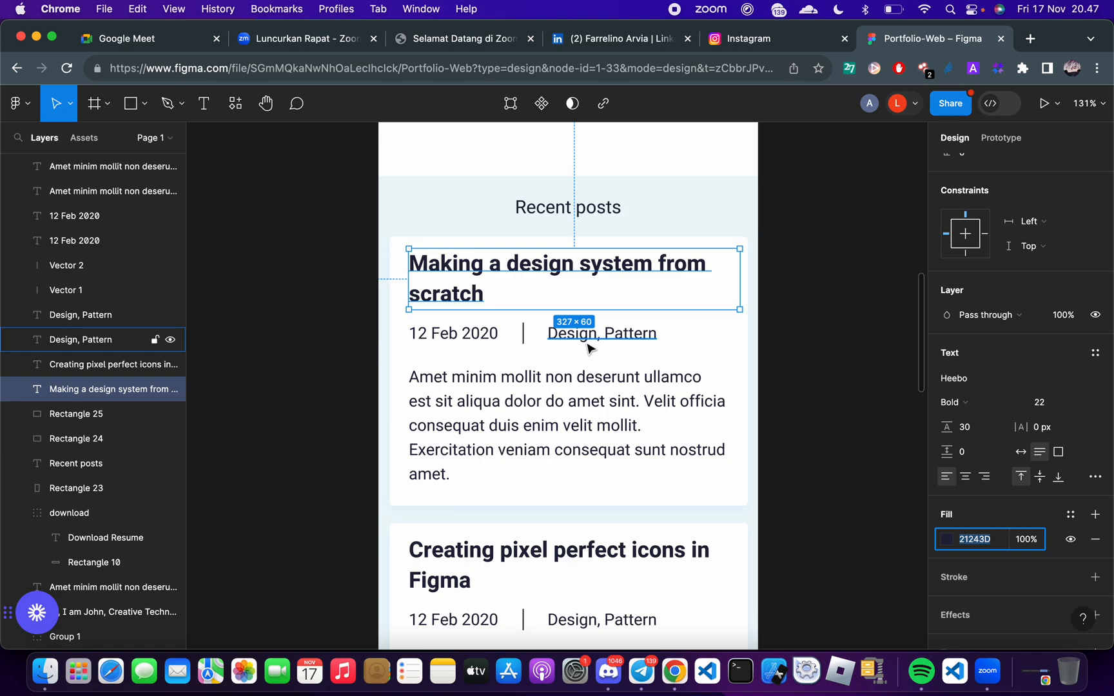
key("alt")
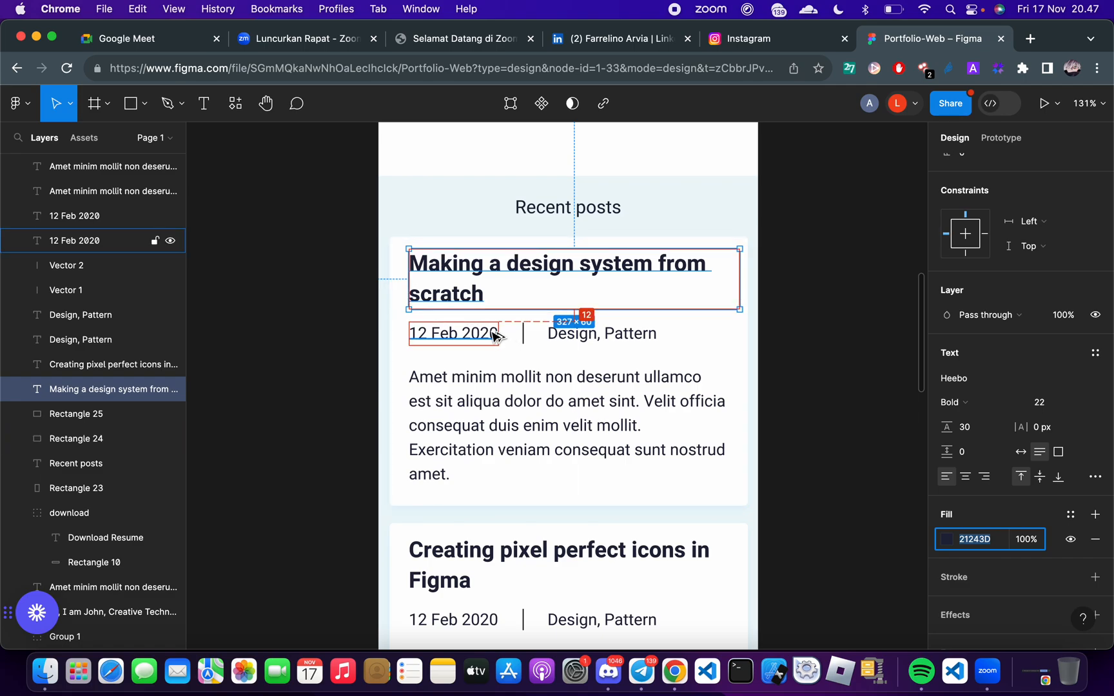
key("ctrl+Right")
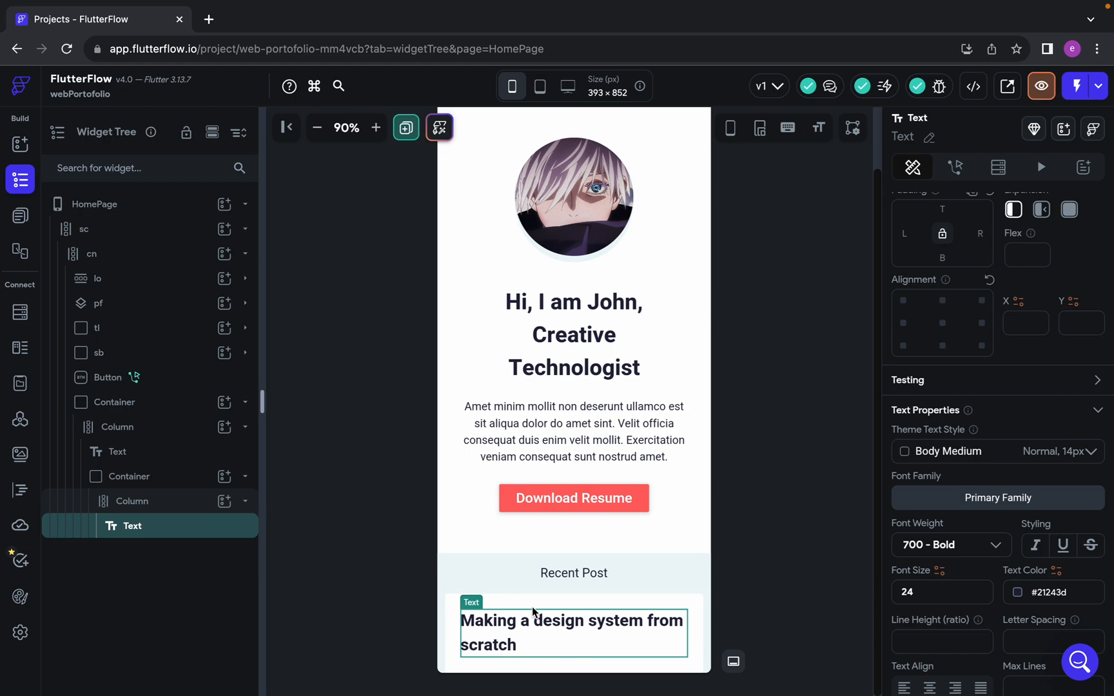
scroll(977, 466, "up", 1)
left_click(942, 303)
type("12")
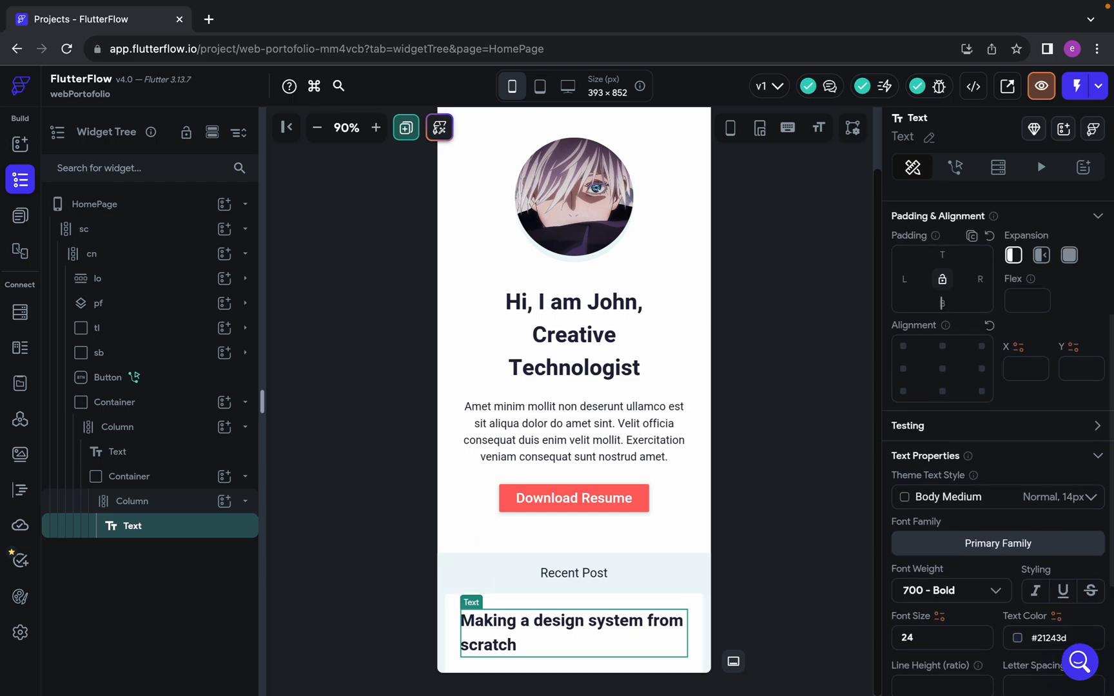
scroll(563, 575, "down", 1)
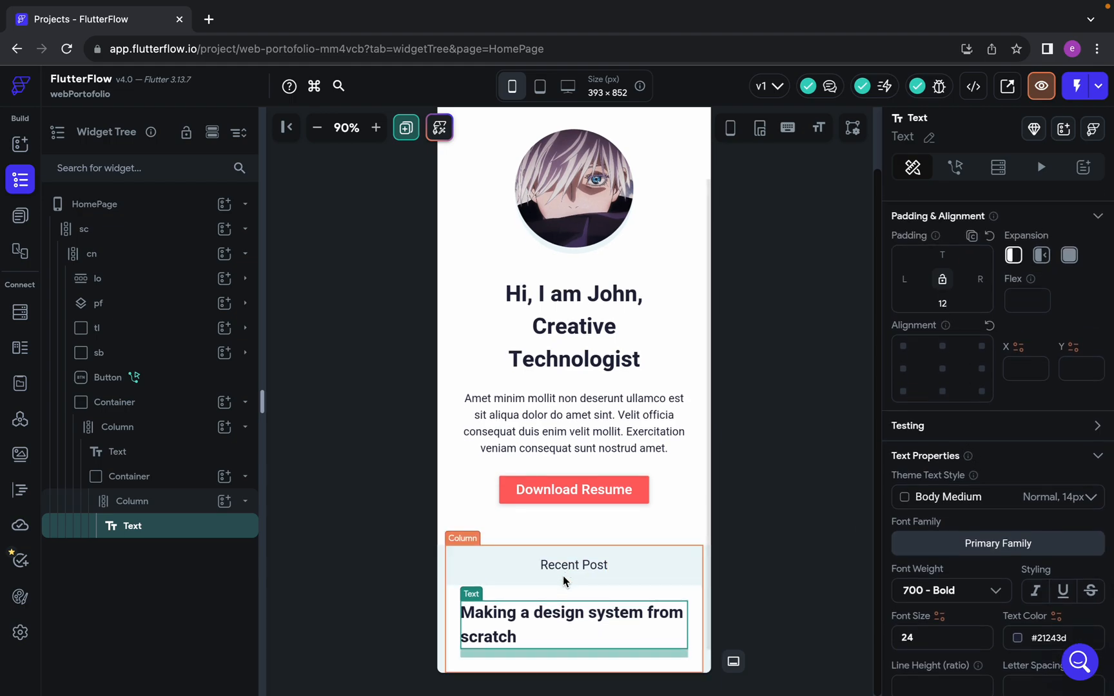
Add a Row below the title Text inside the post card's Column
left_click(224, 501)
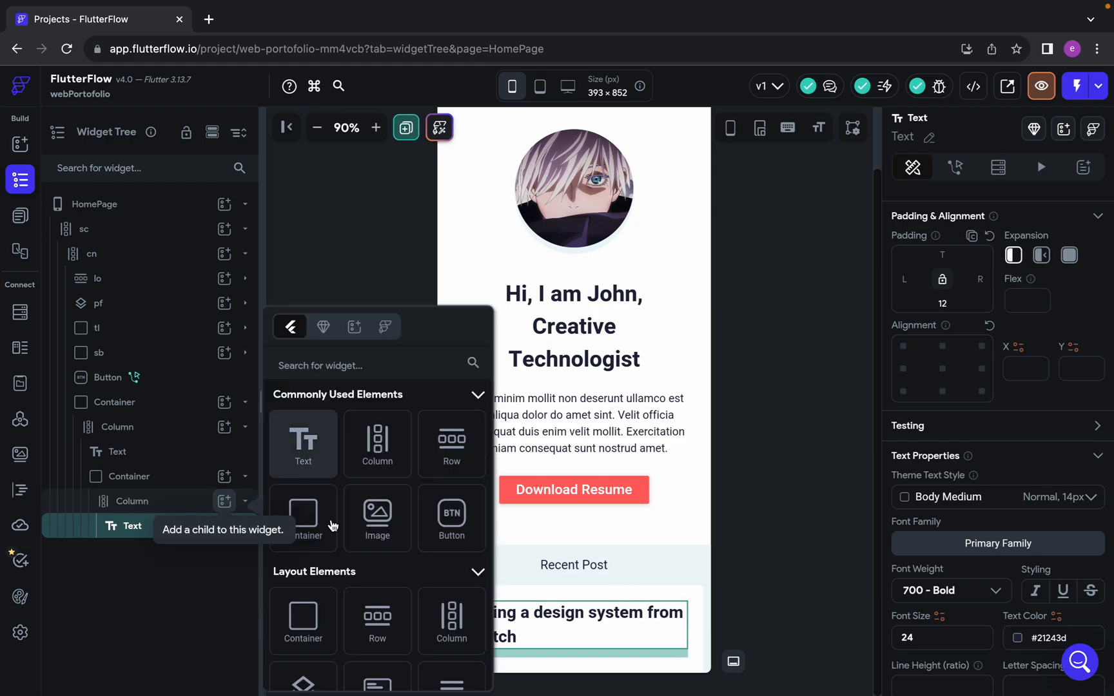
left_click(465, 453)
scroll(488, 456, "down", 1)
Copy the date's fill colour 21243D from Figma and set it as the light theme's Primary Text color in FlutterFlow
key("ctrl+Left")
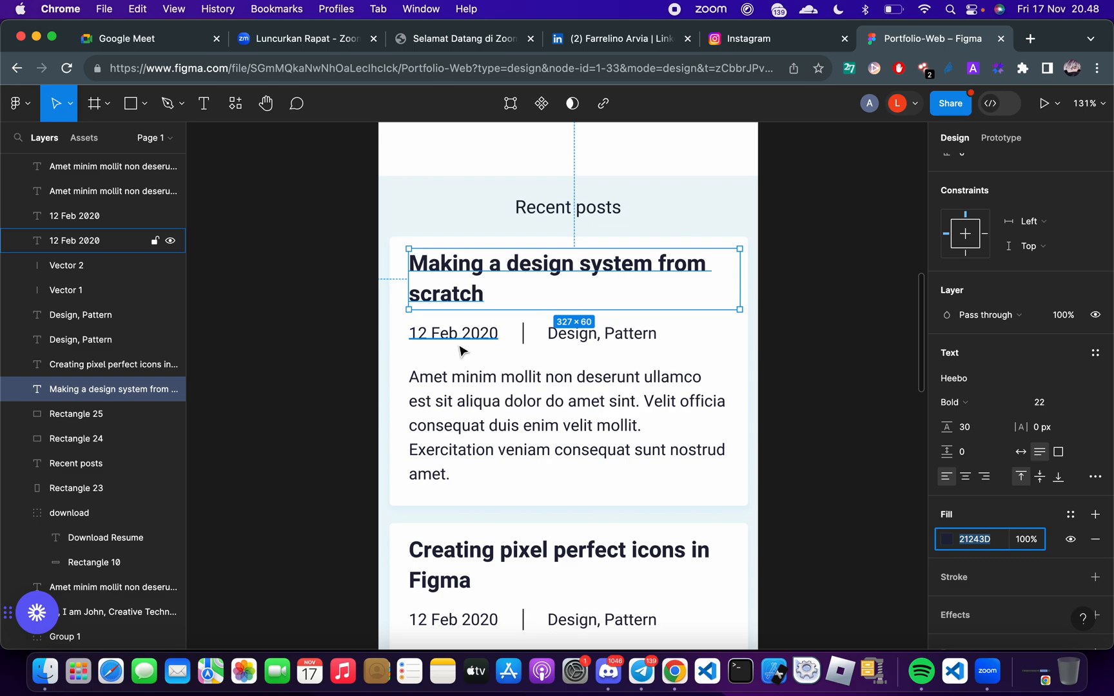
left_click(478, 340)
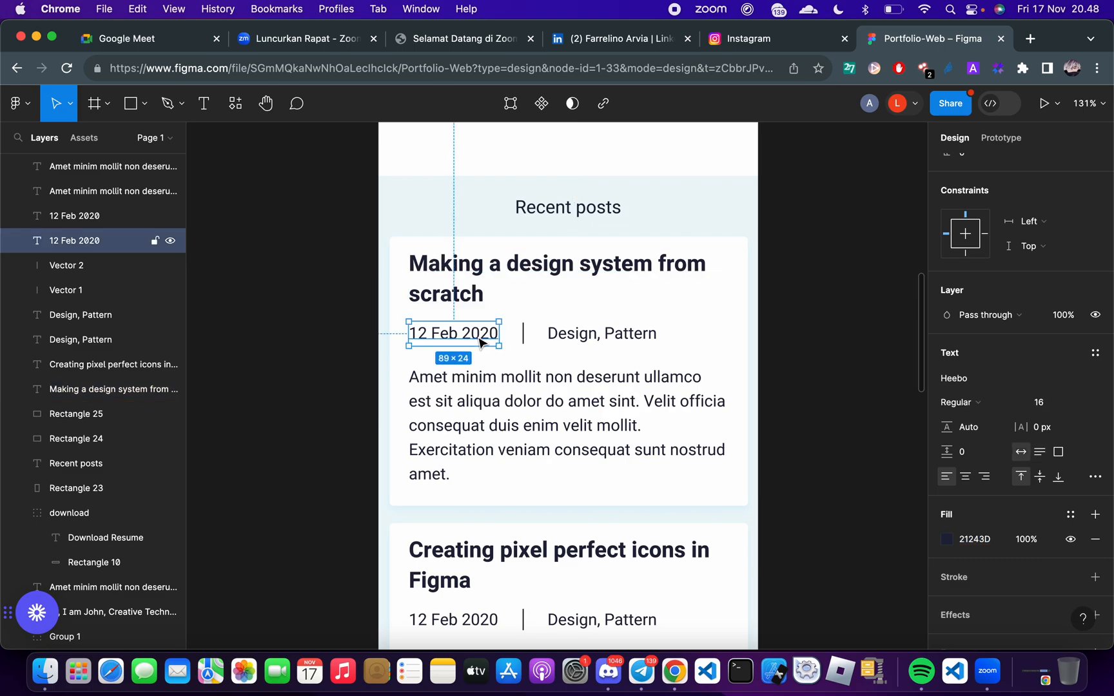
left_click(989, 540)
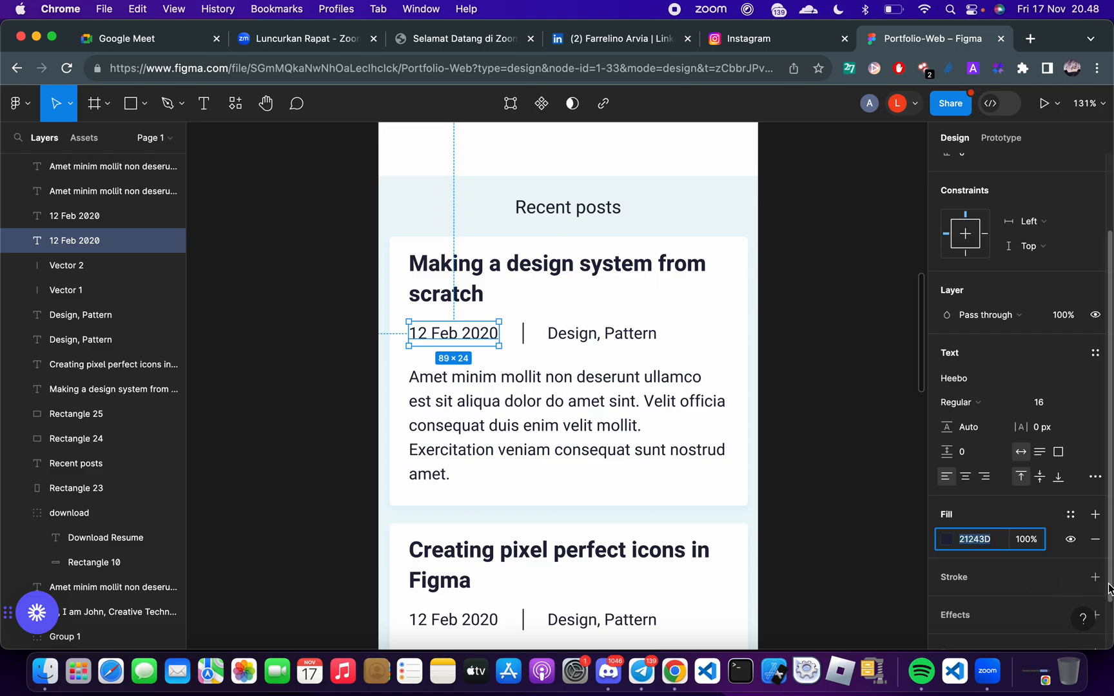
key("ctrl+Right")
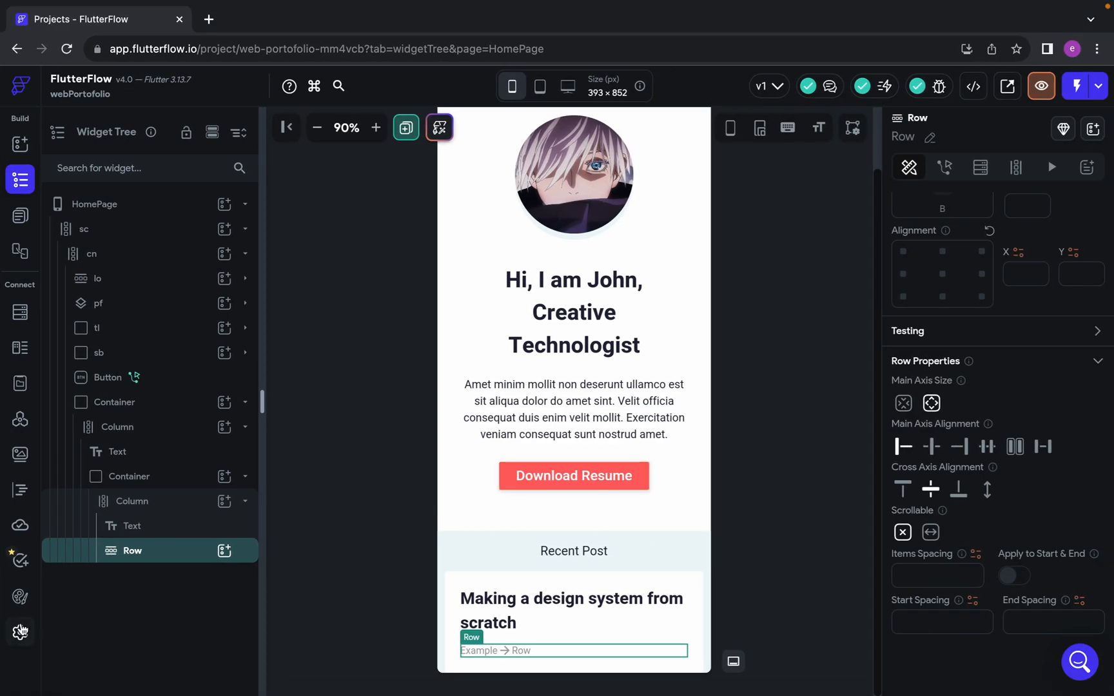
left_click(20, 597)
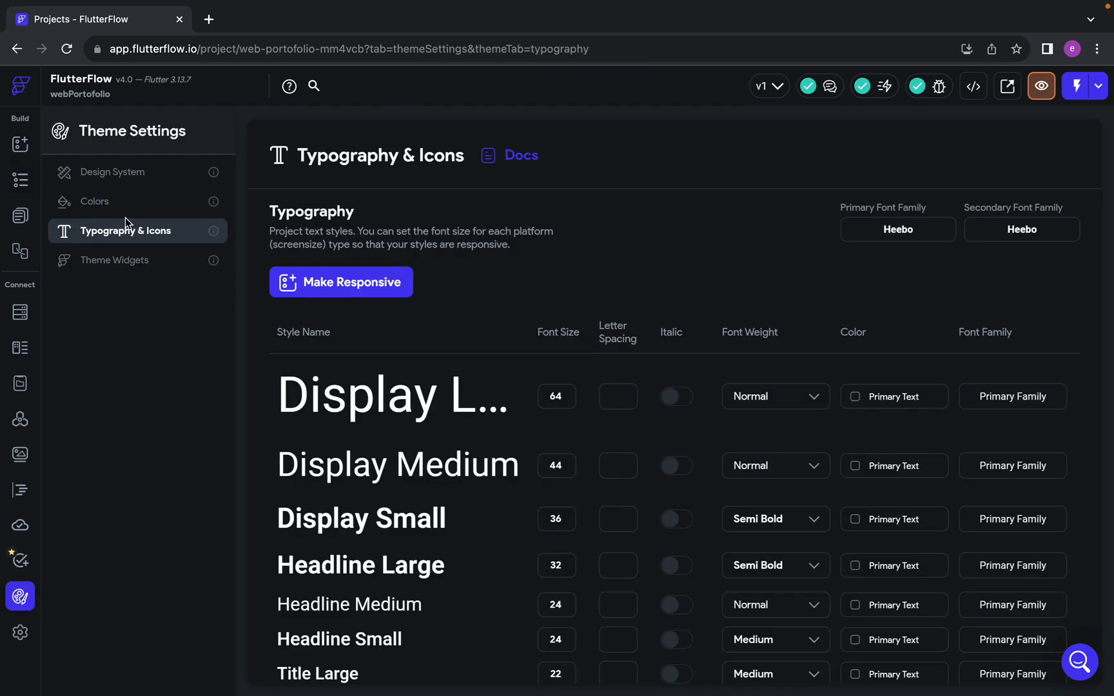
left_click(137, 199)
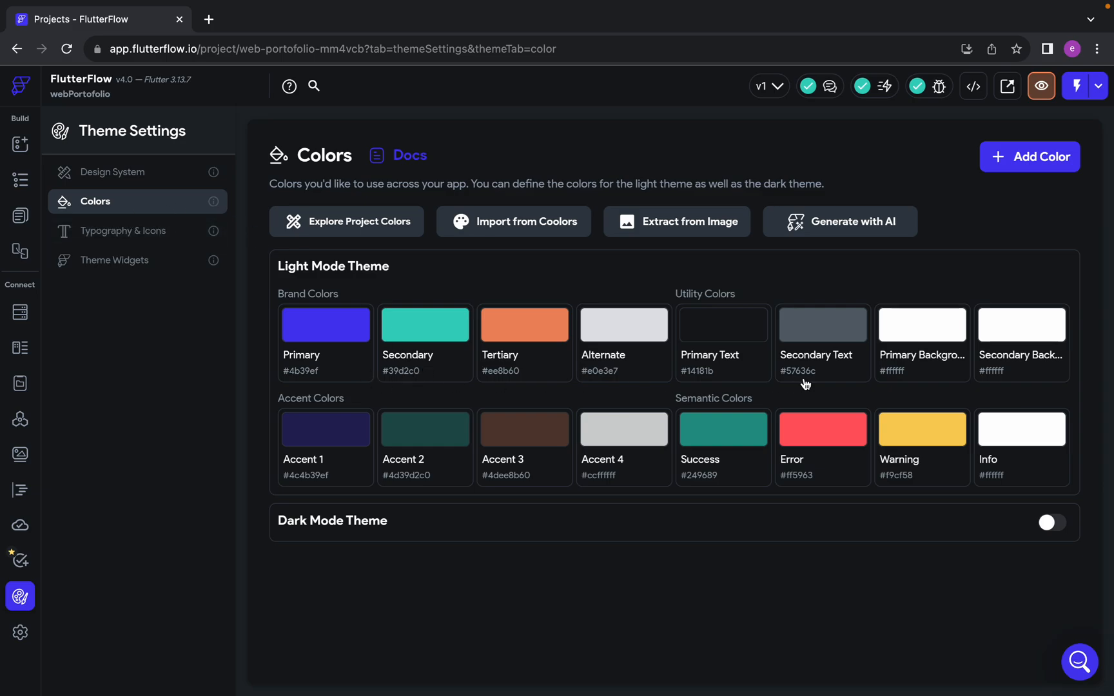
left_click(711, 320)
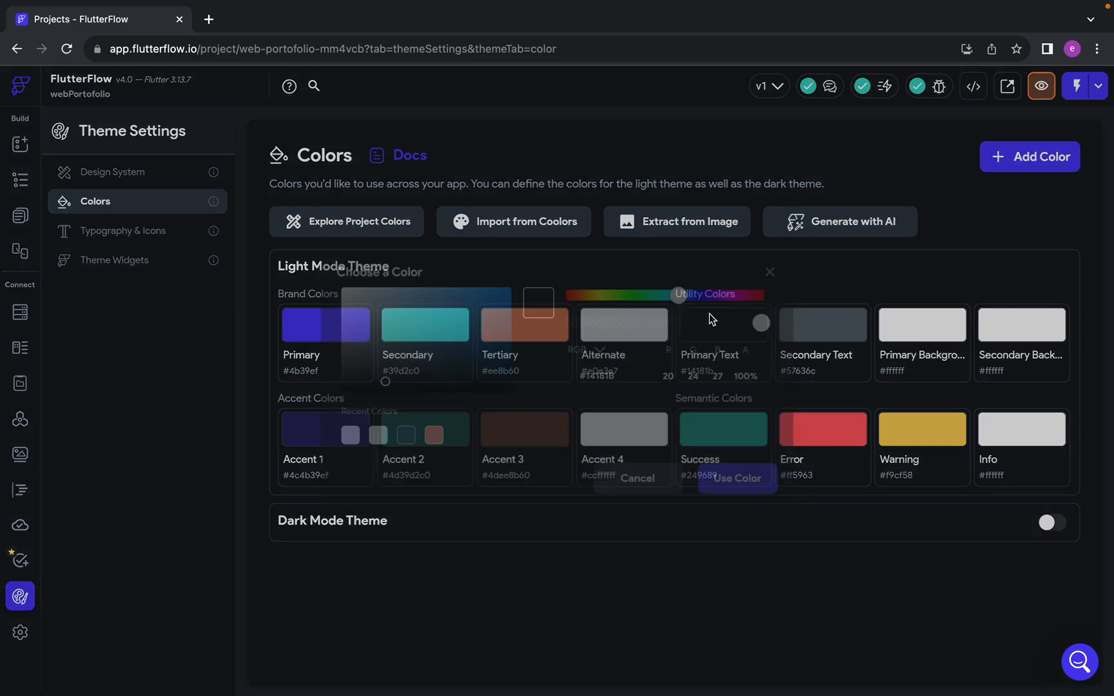
triple_click(597, 376)
type("#21243D")
left_click(741, 479)
left_click(20, 179)
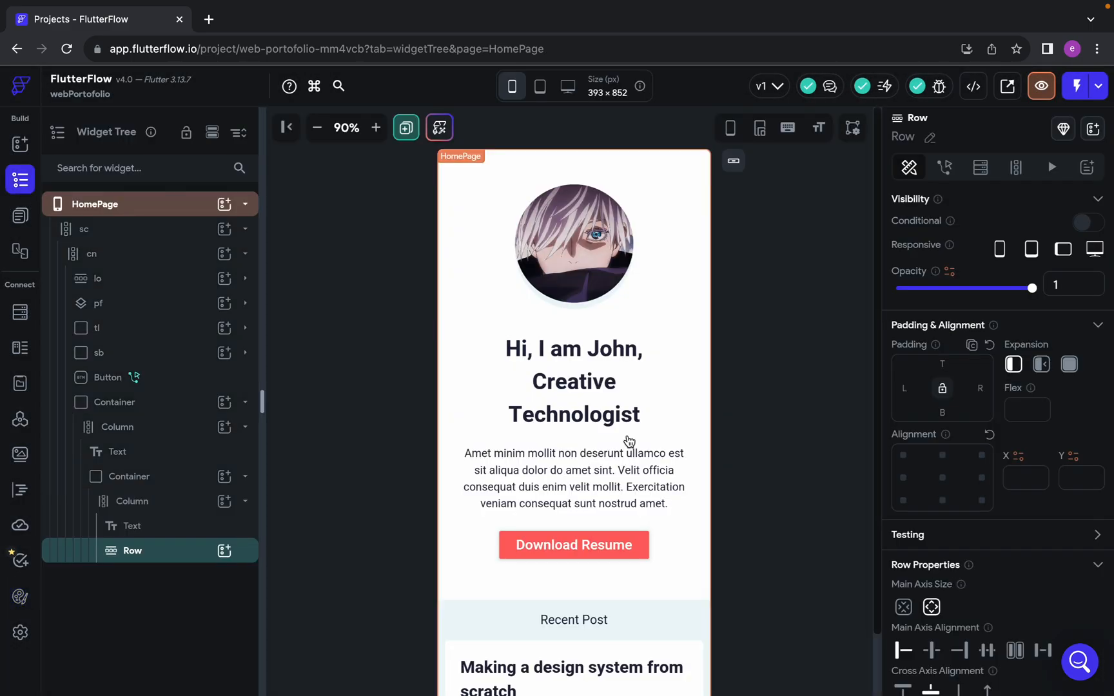
Copy the post date from Figma and add a Text reading "12 Feb 2020" inside the post card's Row
key("ctrl+Left")
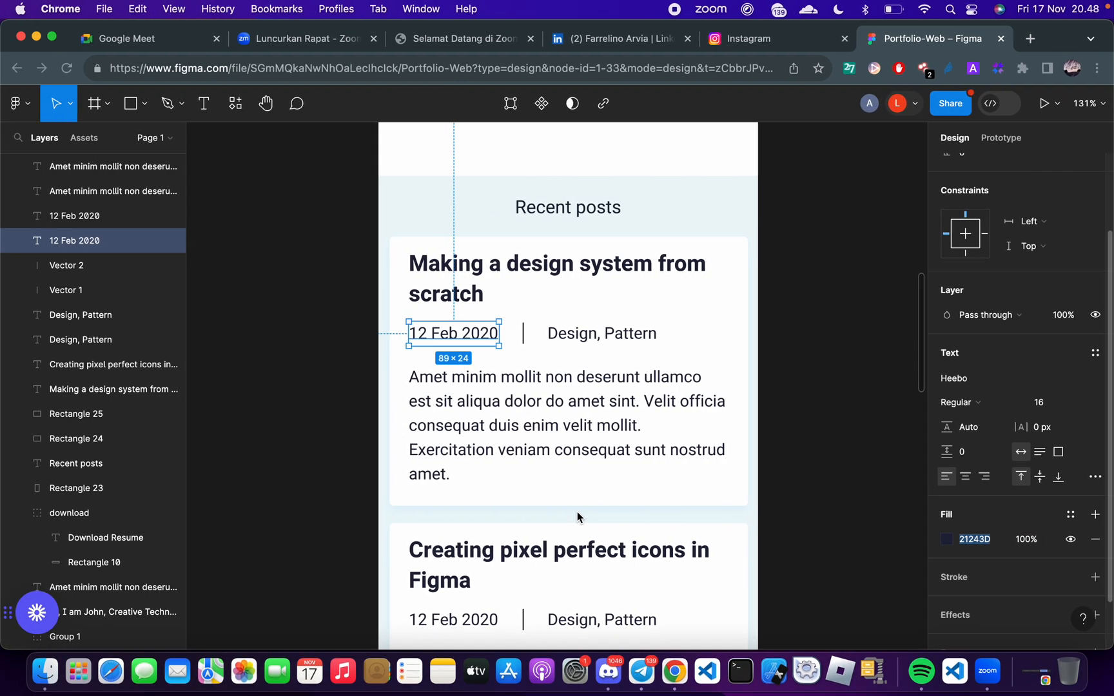
left_click(597, 428)
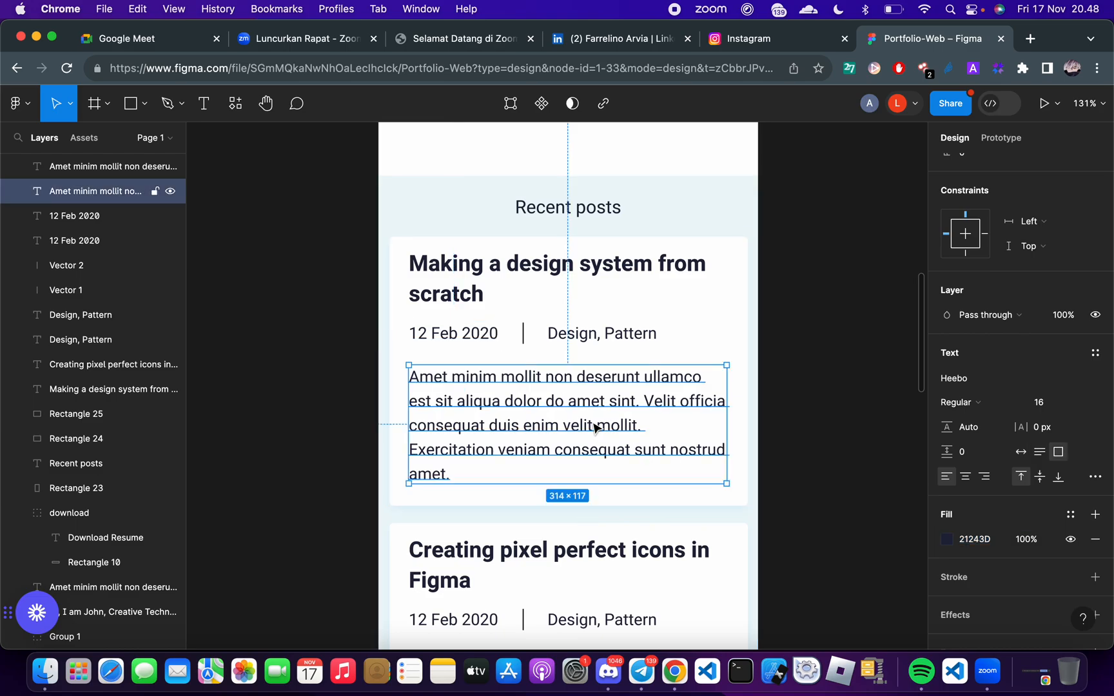
left_click(461, 340)
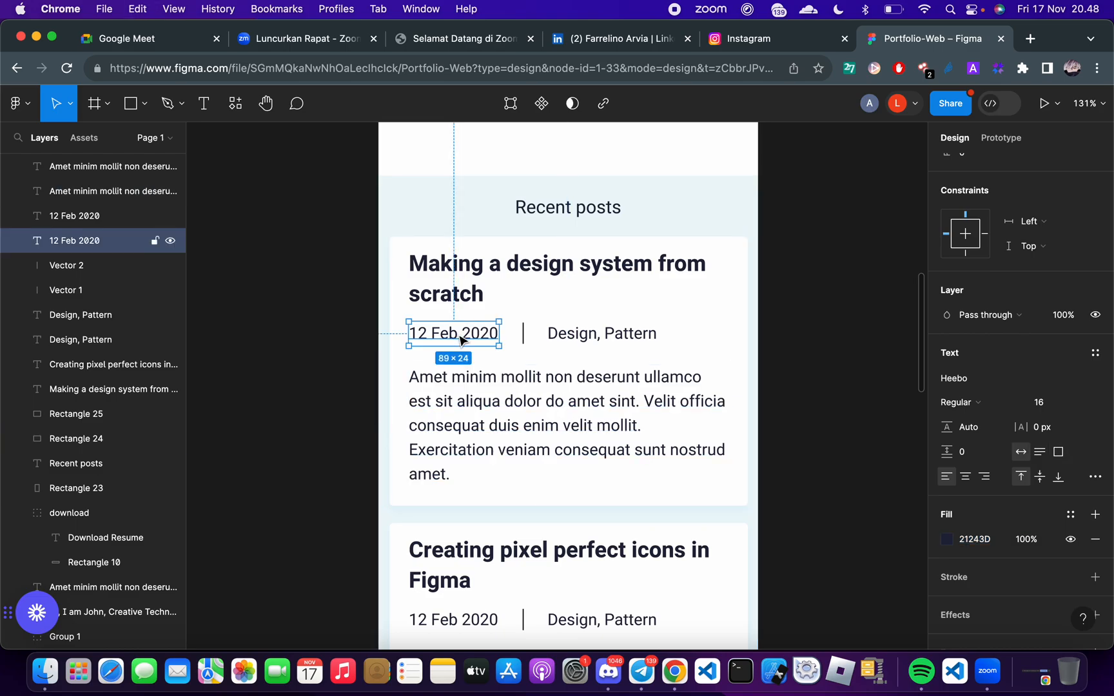
key("ctrl+Right")
left_click(225, 551)
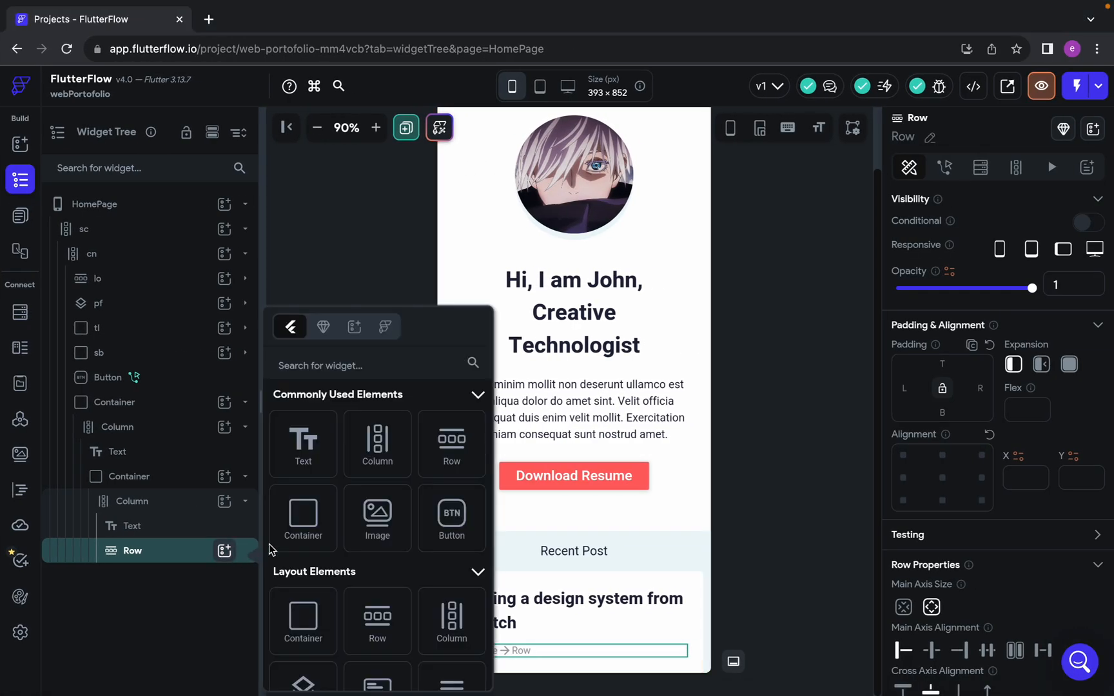
left_click(301, 377)
left_click(983, 282)
key("ctrl+a")
type("12 Feb 2020")
Check the date's text style in Figma and set the date Text's font size to 16 in FlutterFlow
key("ctrl+Left")
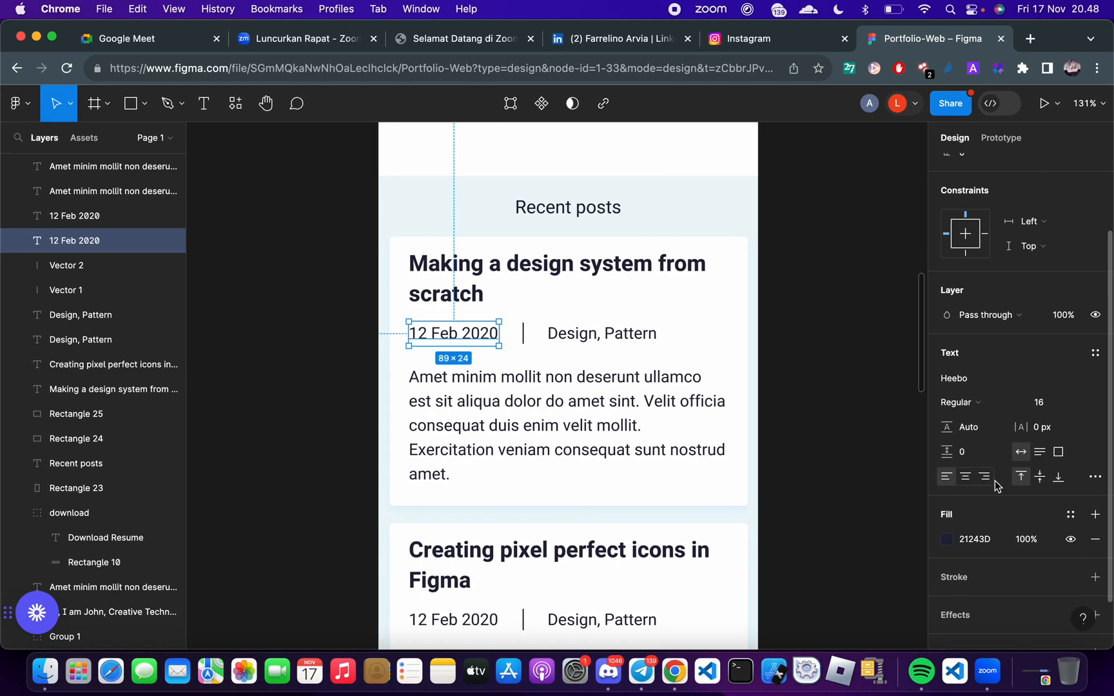
key("ctrl+Right")
scroll(1063, 526, "down", 5)
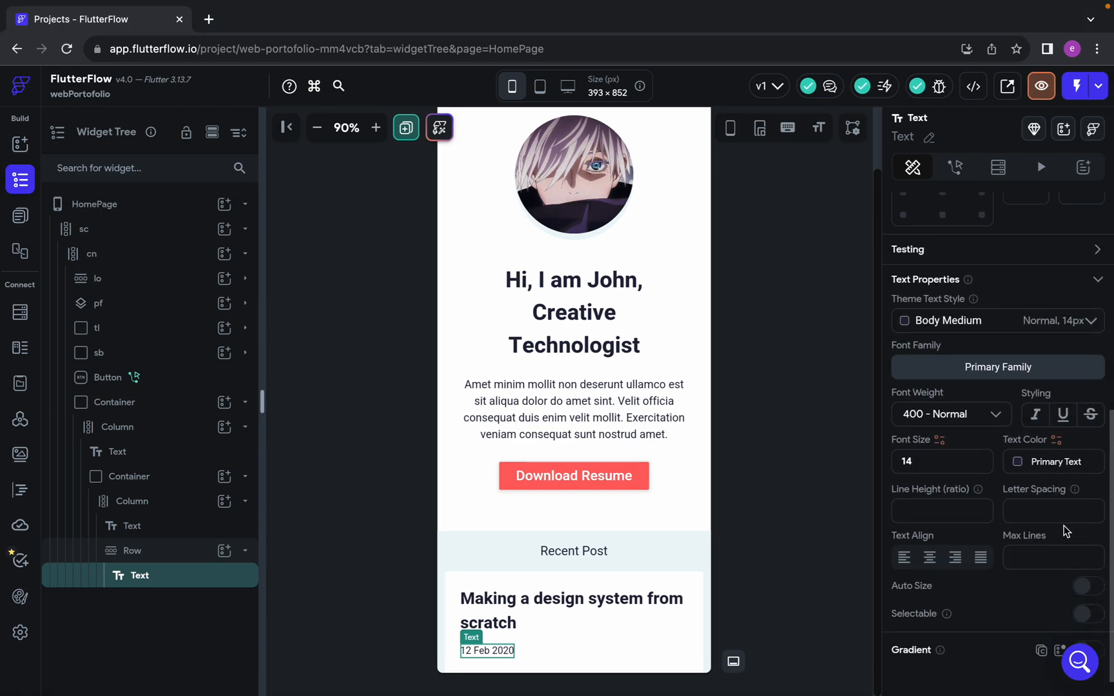
left_click(941, 445)
key("BackSpace")
type("6")
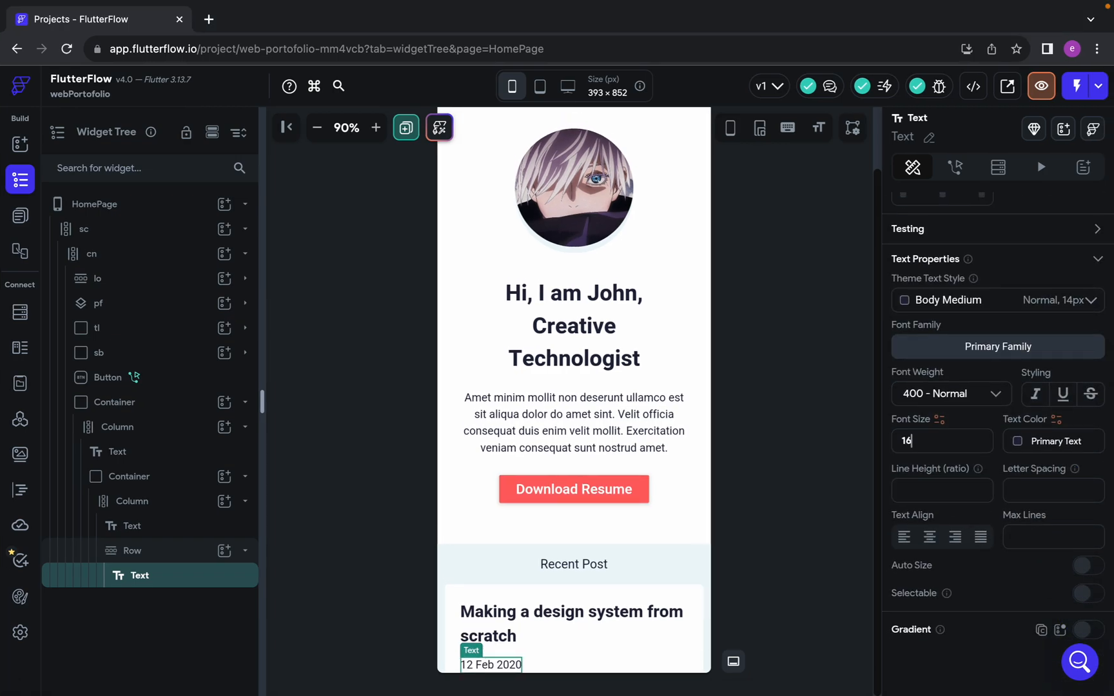
scroll(526, 448, "down", 1)
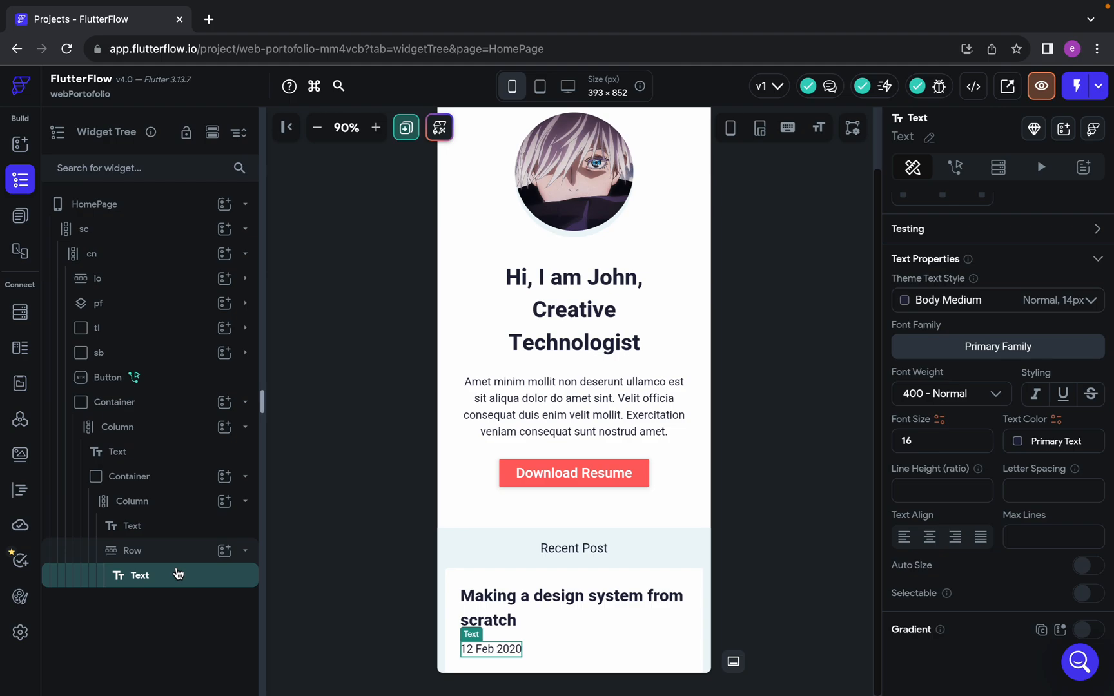
key("ctrl+Right")
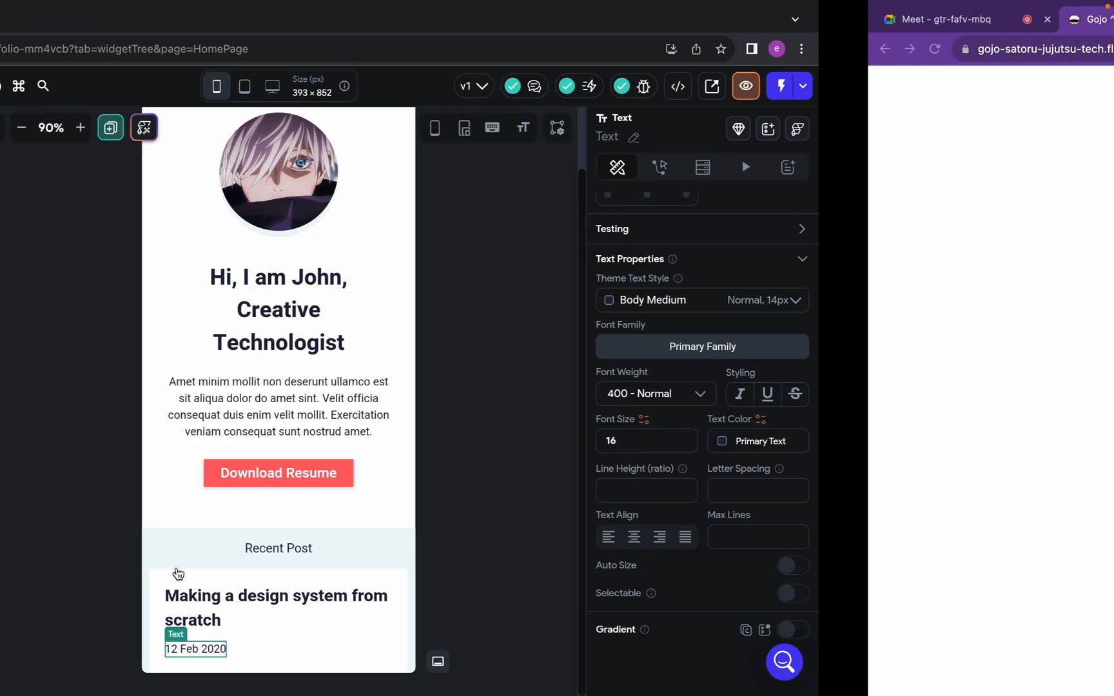
key("ctrl+Left")
key("ctrl+Right")
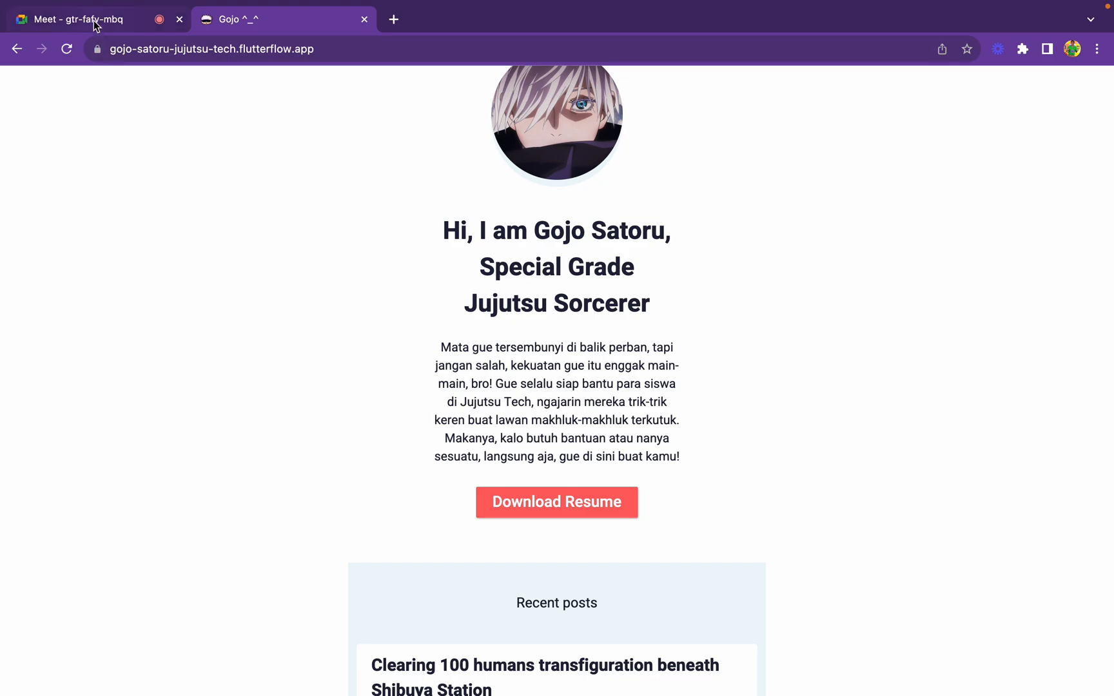
left_click(93, 20)
key("ctrl+Left")
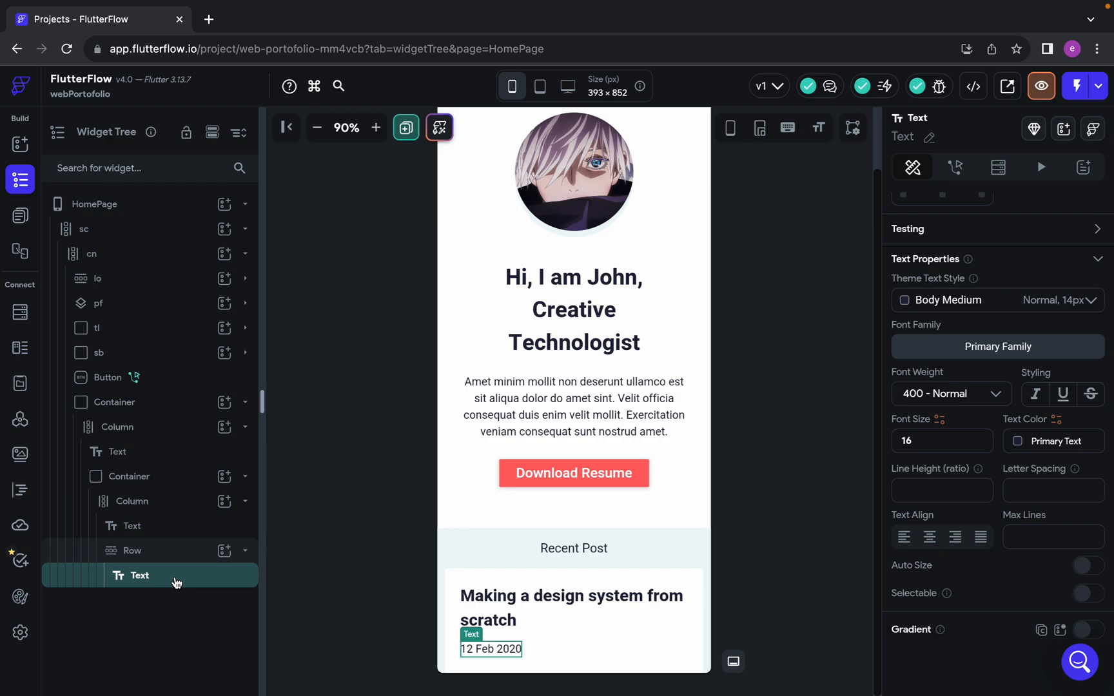
Paste a copy of the date Text into the Row, allowing the site to access the clipboard
key("super+v")
left_click(184, 550)
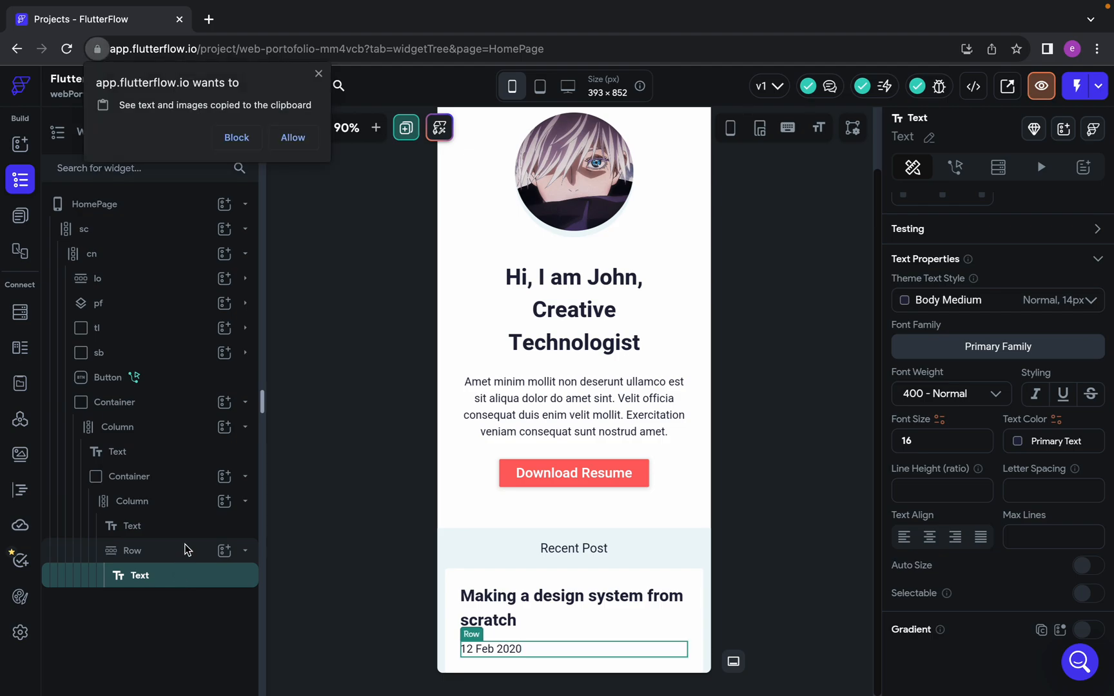
left_click(279, 140)
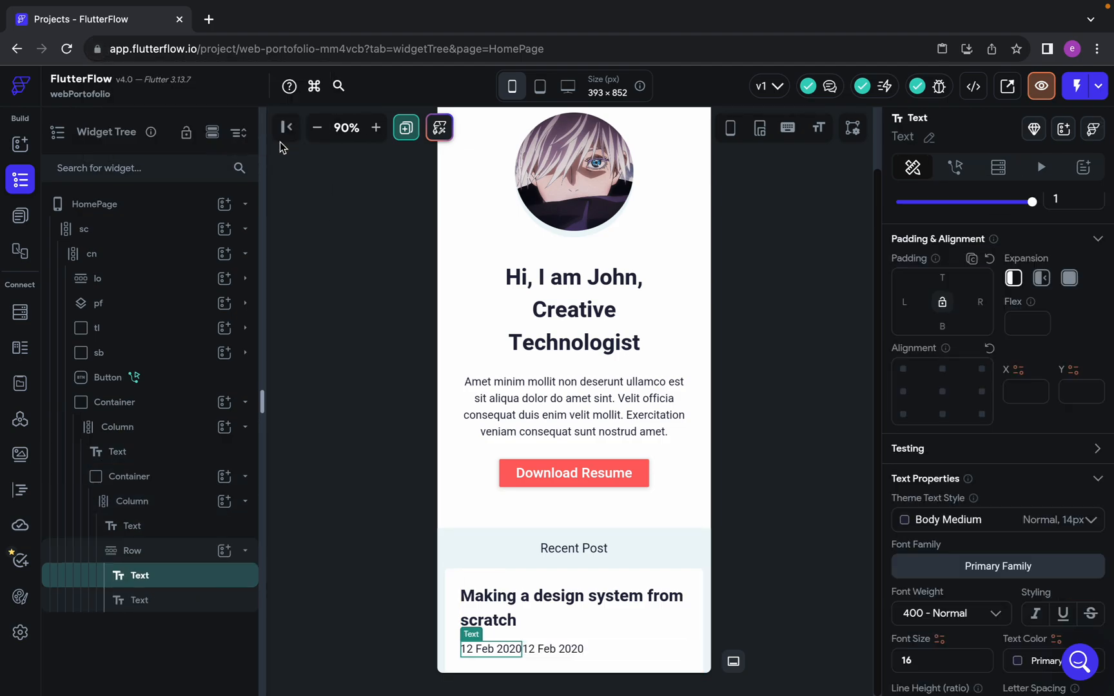
Copy the category text from the first post in Figma and set the Row's second Text to "Design, Pattern" in FlutterFlow
left_click(177, 605)
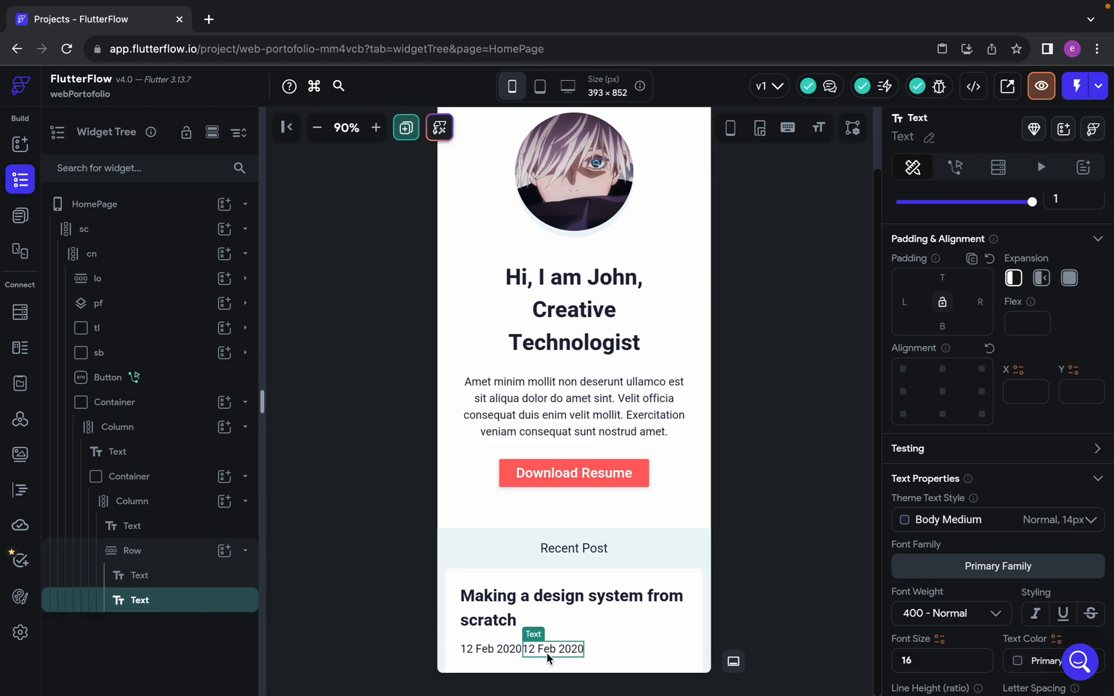
left_click(496, 654)
left_click(570, 654)
key("ctrl+Left")
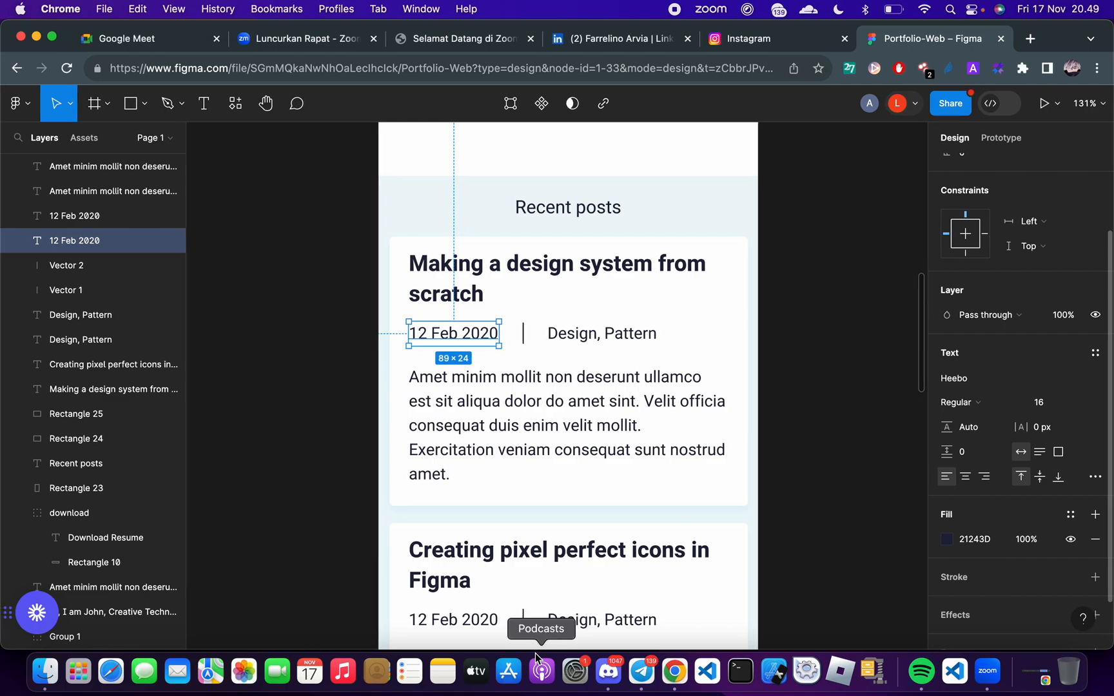
left_click(587, 334)
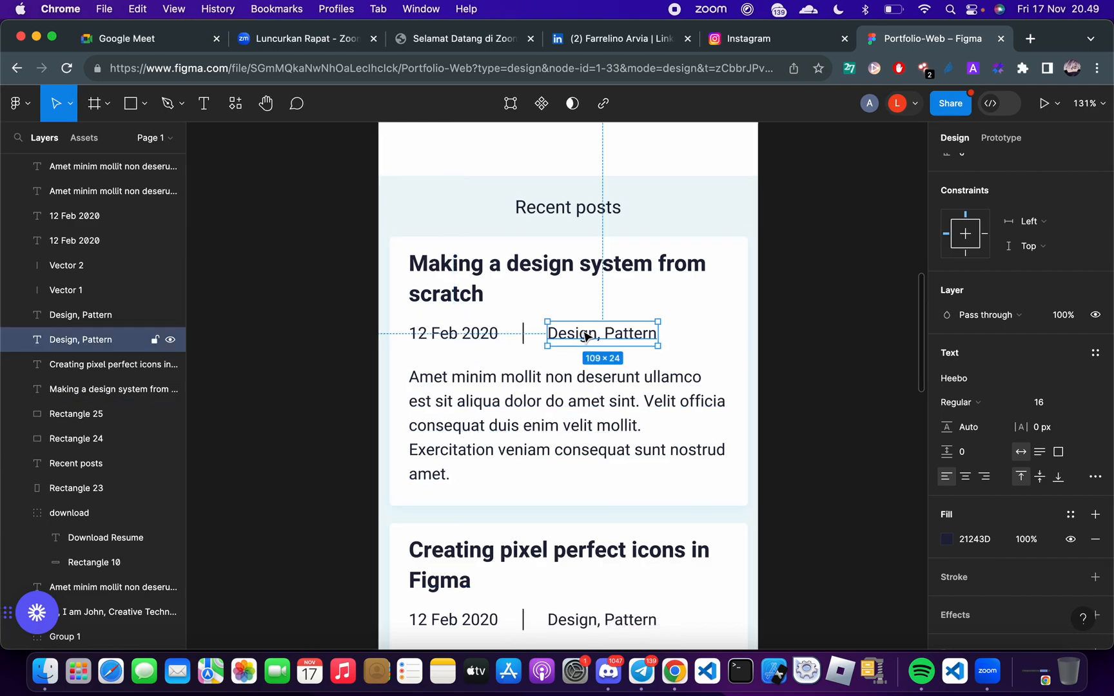
key("ctrl+Right")
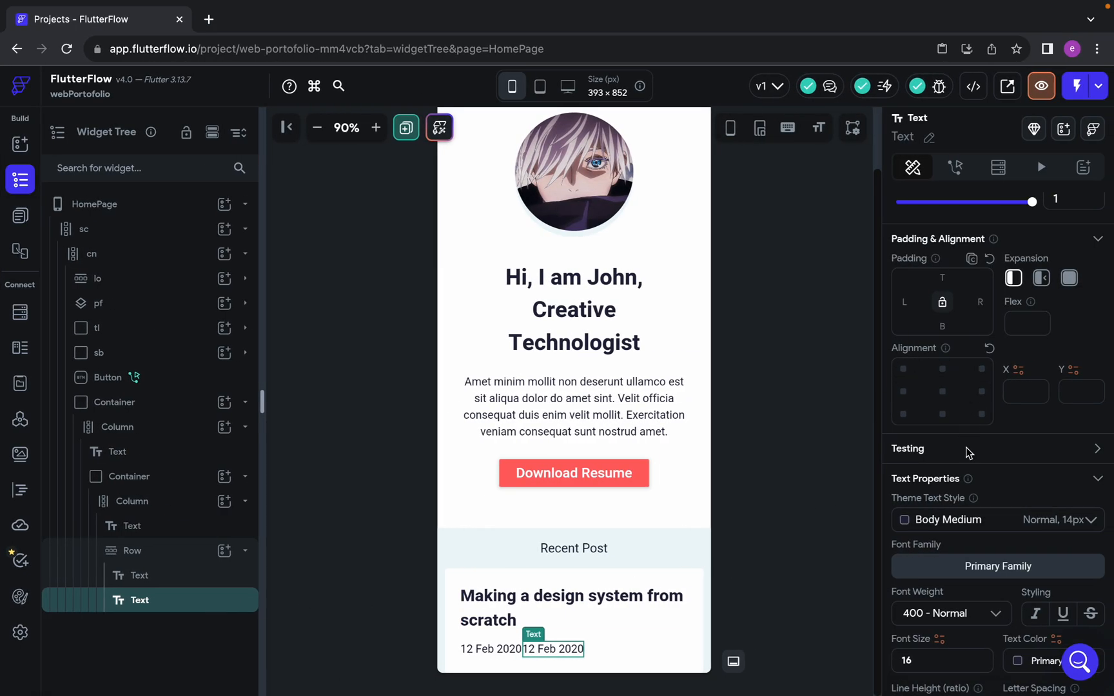
scroll(992, 494, "up", 5)
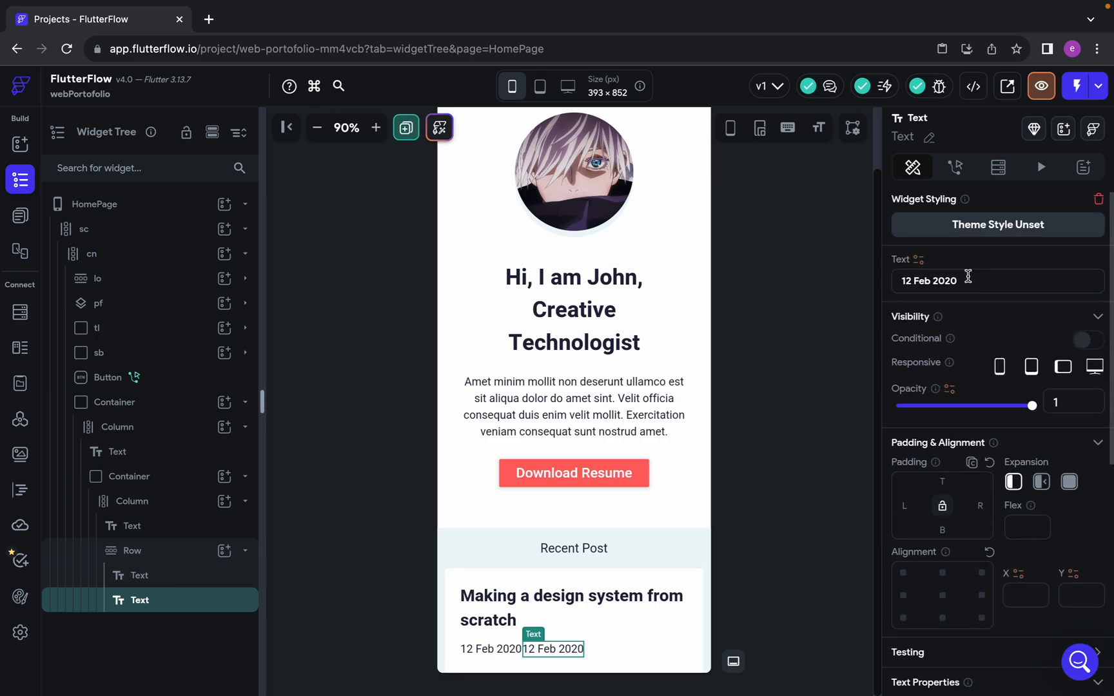
left_click_drag(968, 276, 668, 278)
type("Design, Pattern")
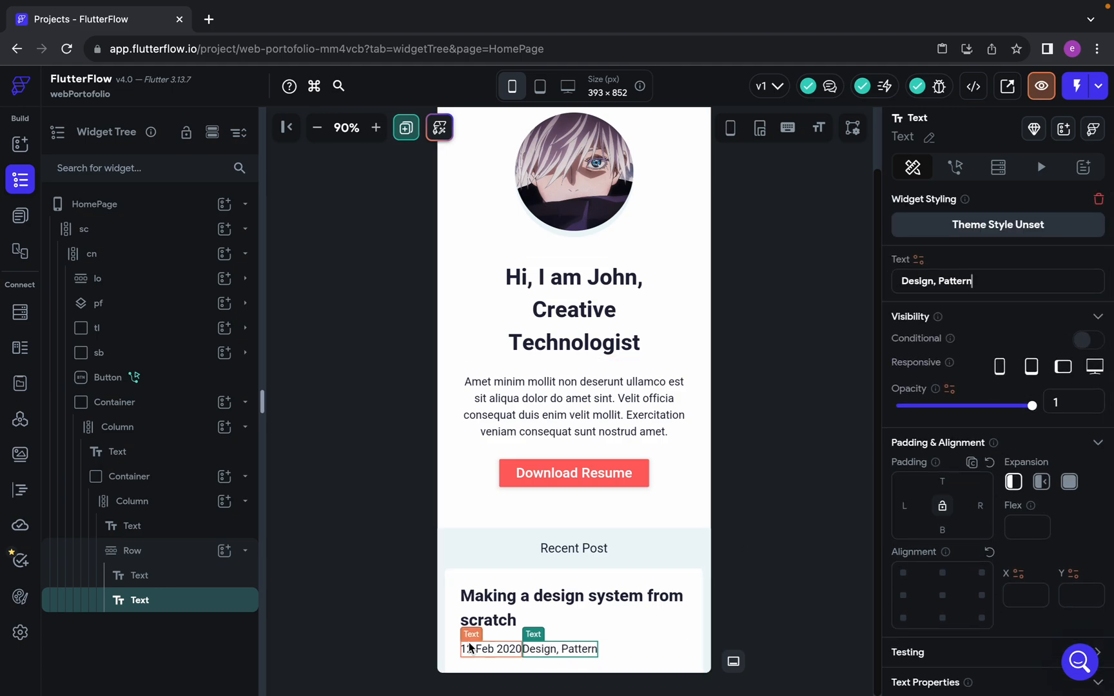
Check the separator line beside the date in Figma and add a VerticalDivider to the post card's Row in FlutterFlow
key("ctrl+Left")
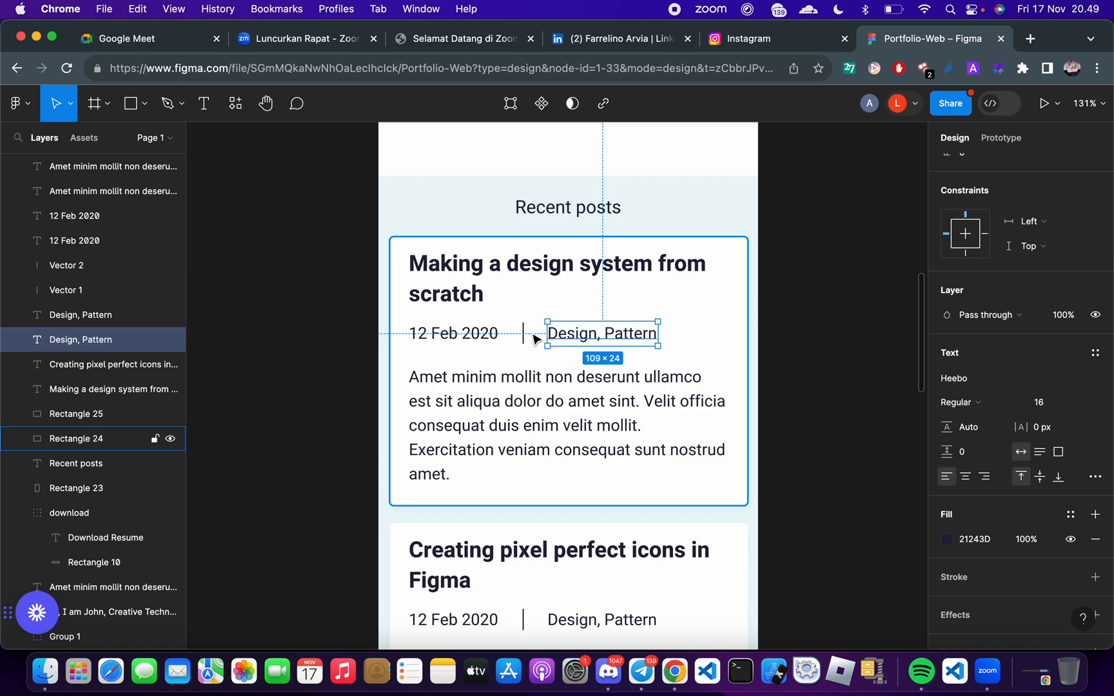
left_click(525, 336)
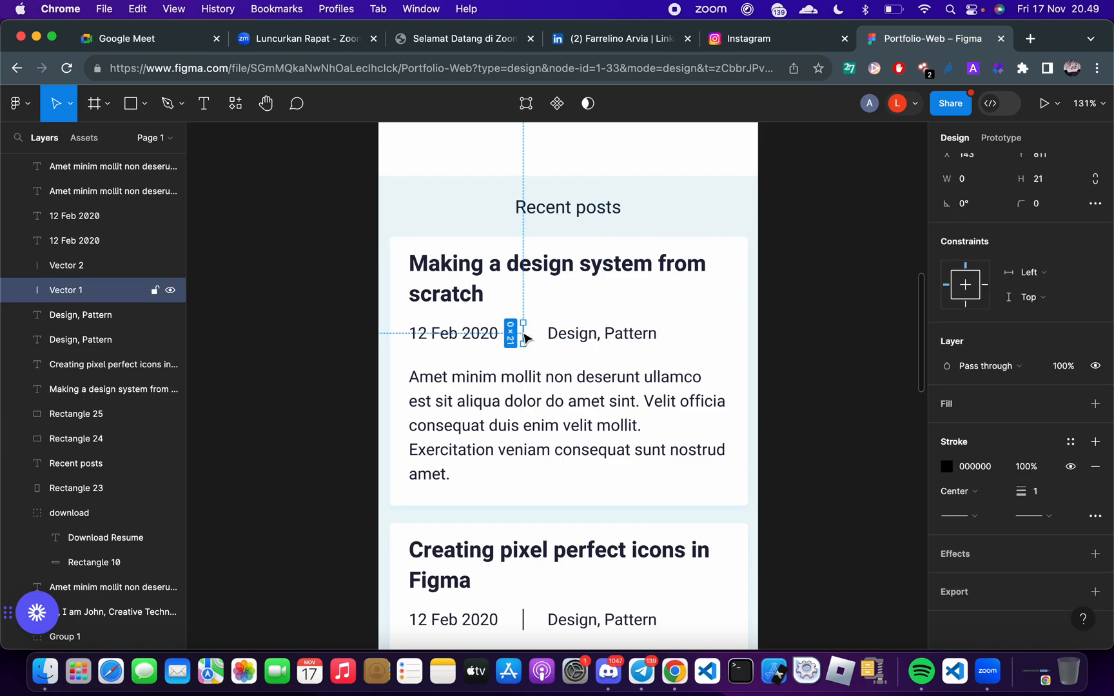
key("ctrl+Right")
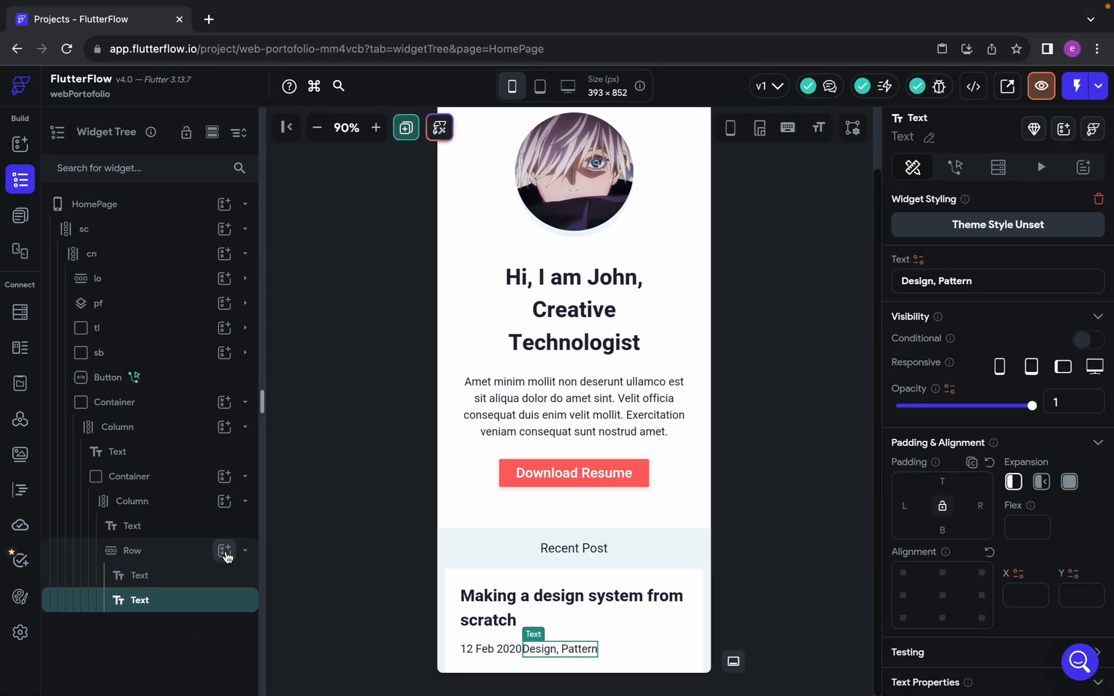
left_click(224, 552)
left_click(341, 373)
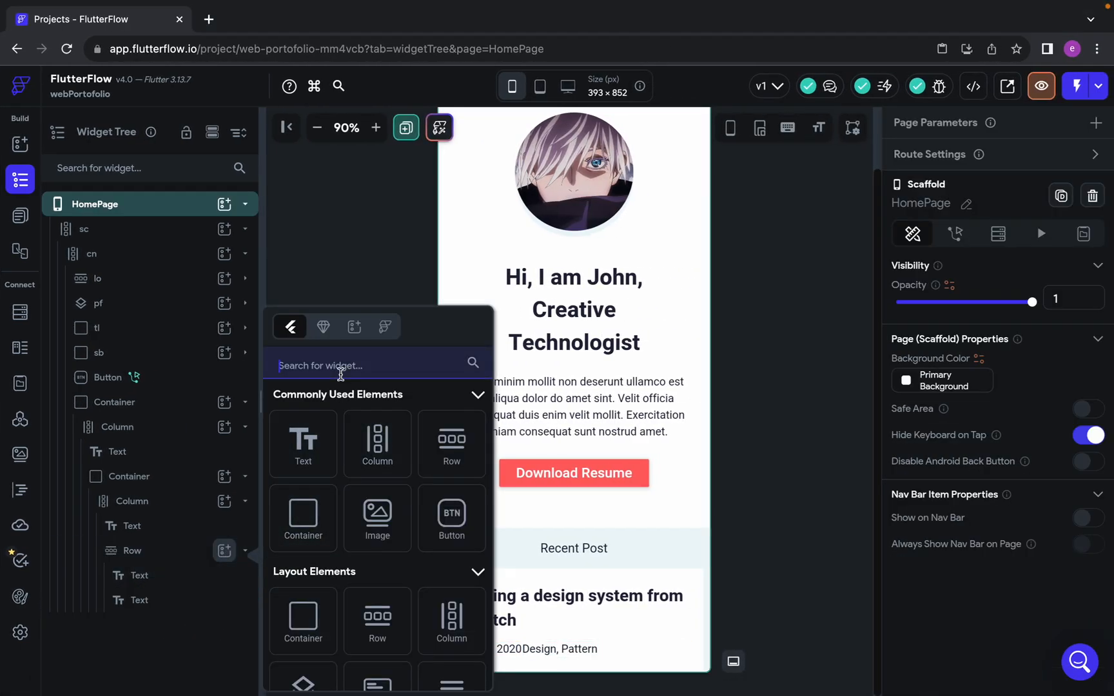
type("divide")
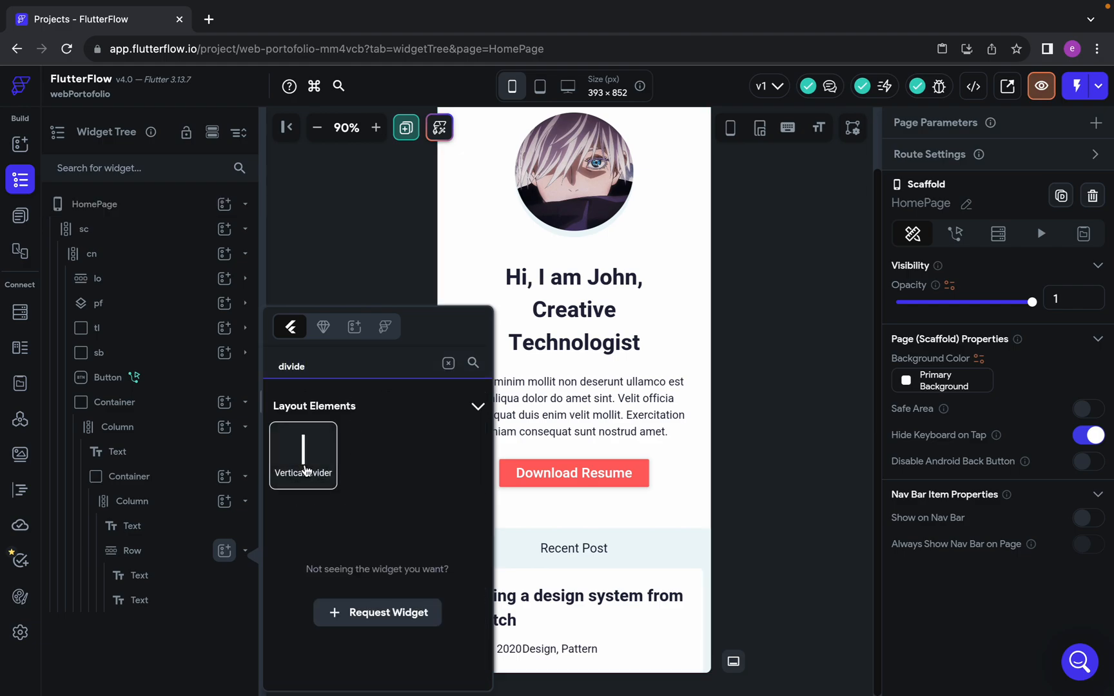
left_click(303, 458)
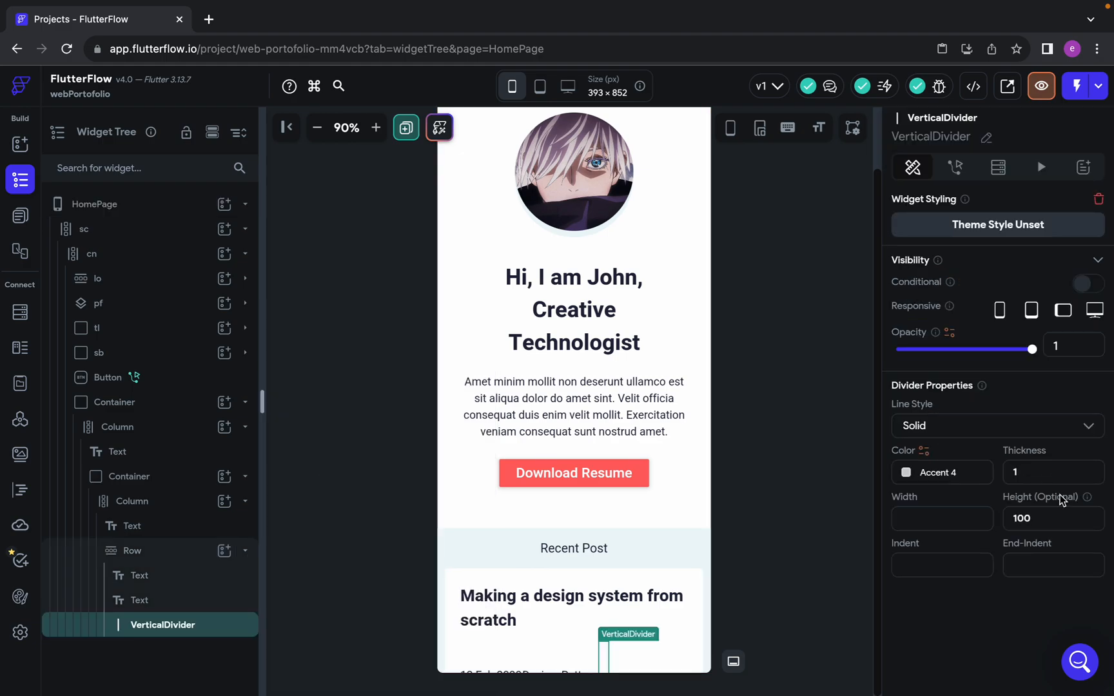
Inspect the separator line's dimensions in Figma and set the VerticalDivider's height to 21 in FlutterFlow
scroll(675, 481, "down", 1)
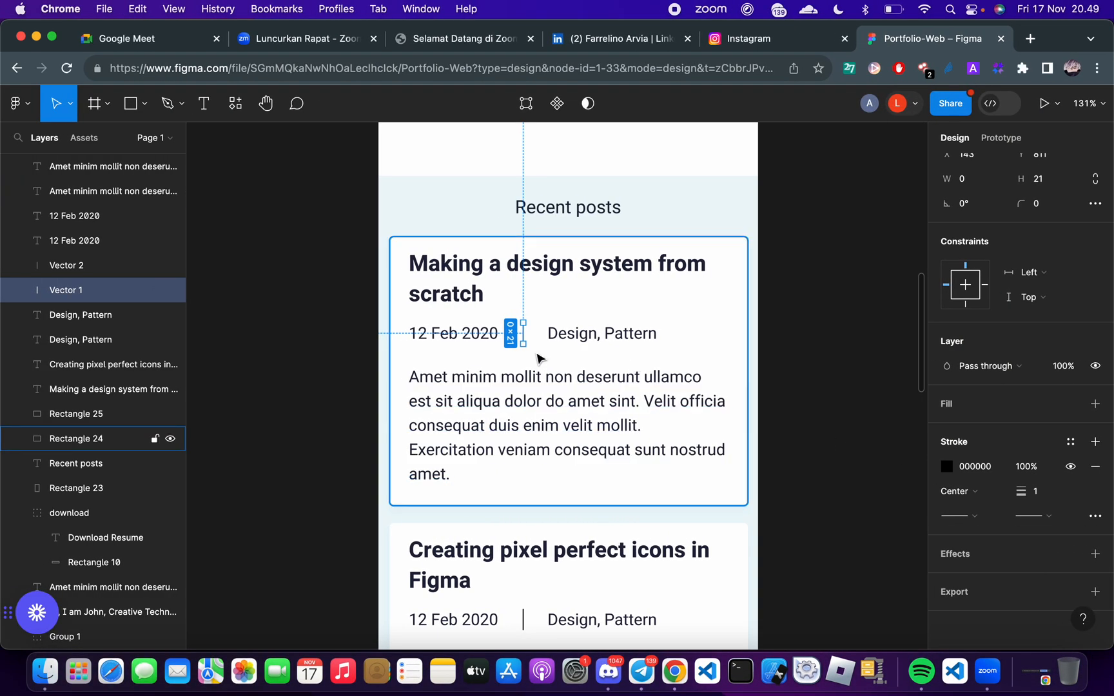
scroll(537, 358, "up", 10)
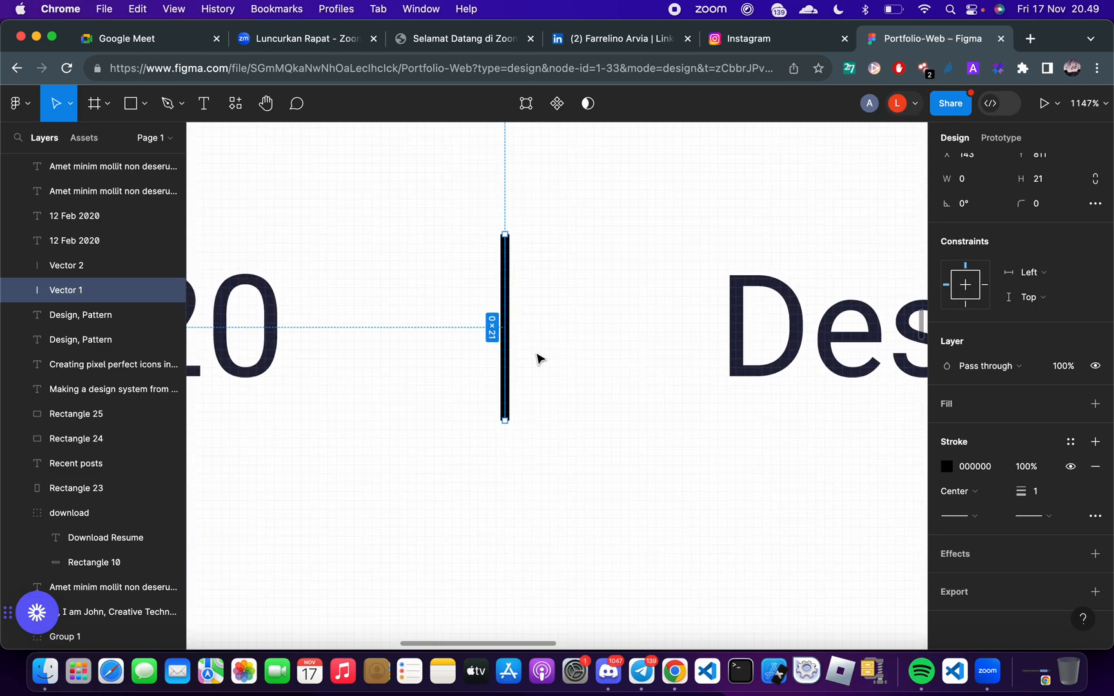
left_click(569, 348)
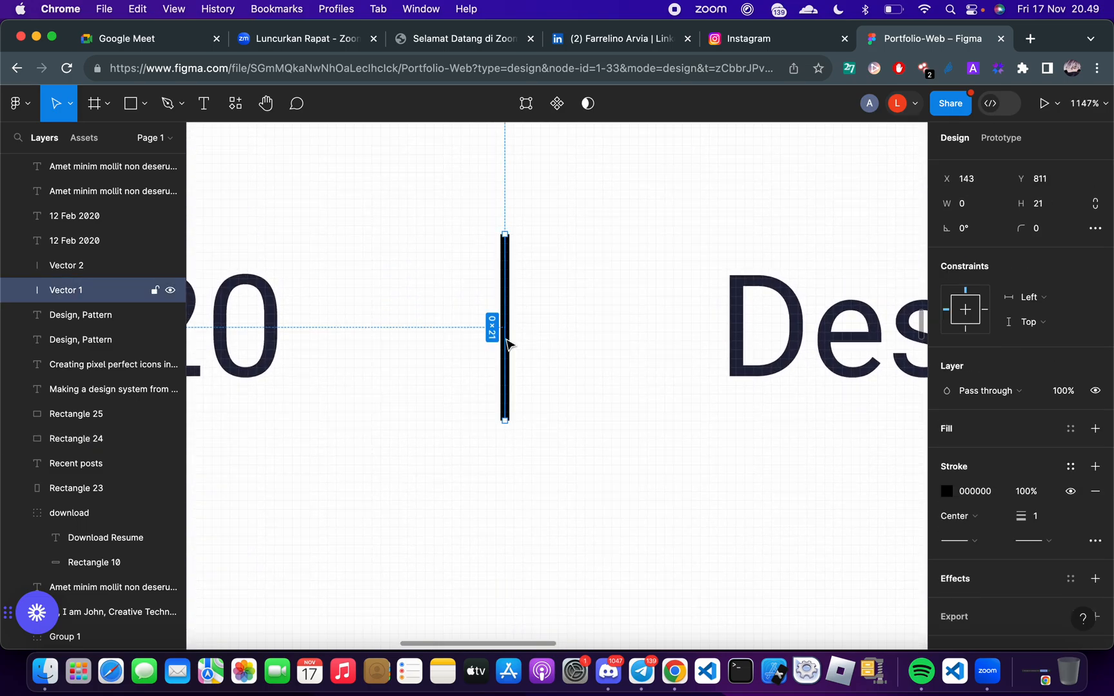
left_click(507, 346)
key("ctrl+Right")
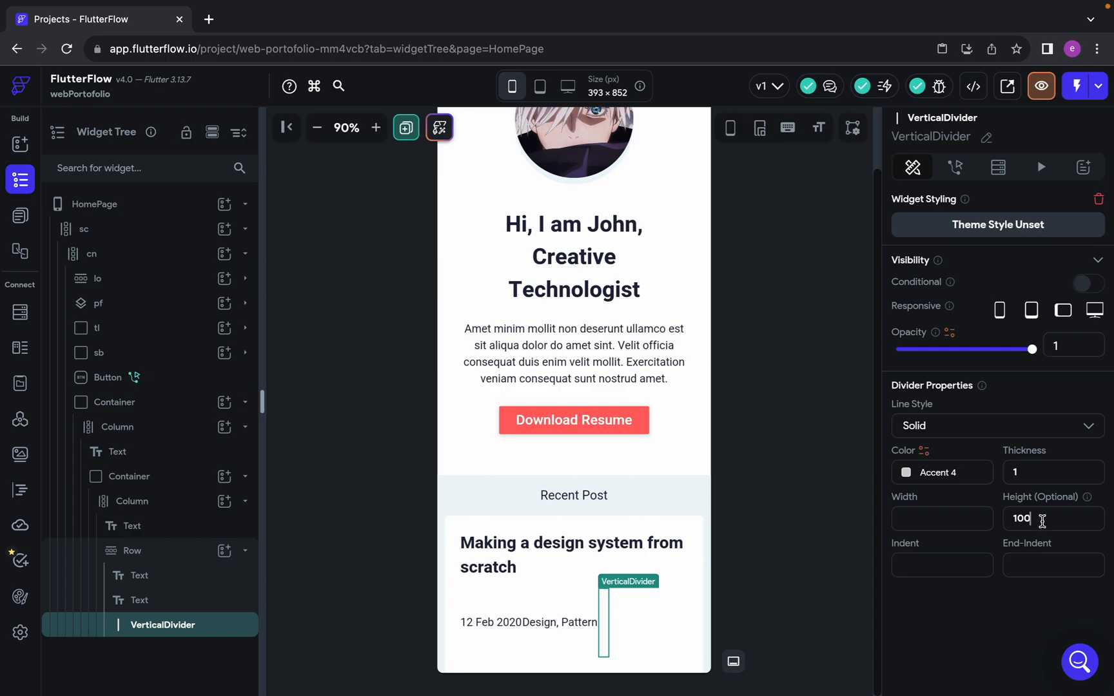
double_click(1042, 520)
type("21")
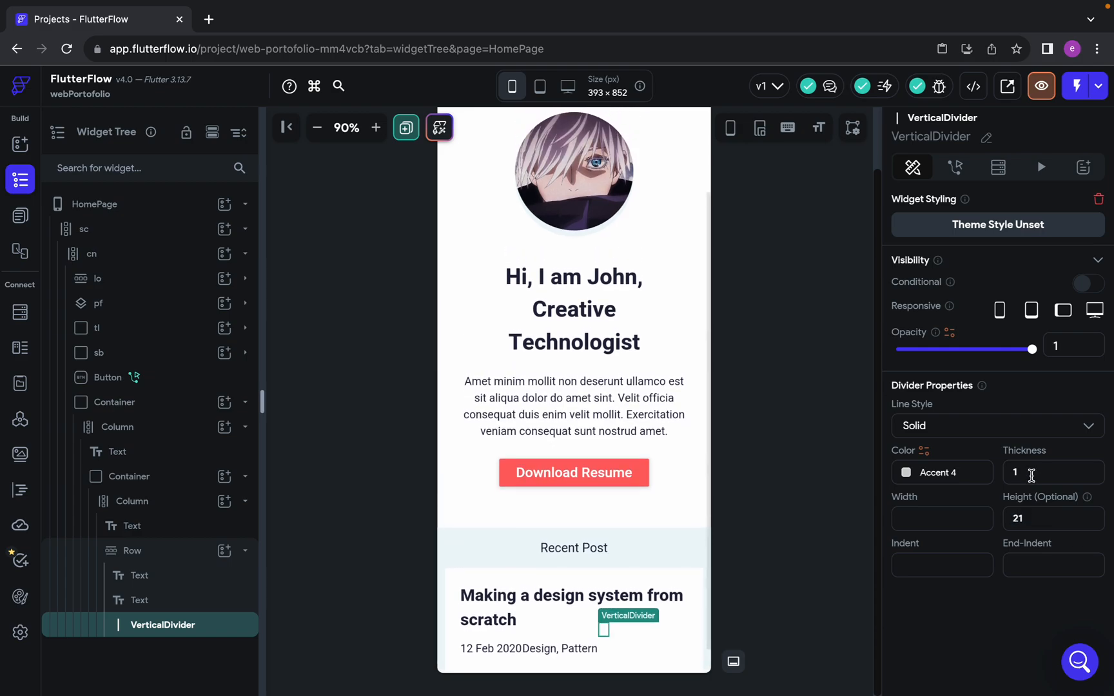
Set the VerticalDivider's thickness to 3
left_click(1033, 475)
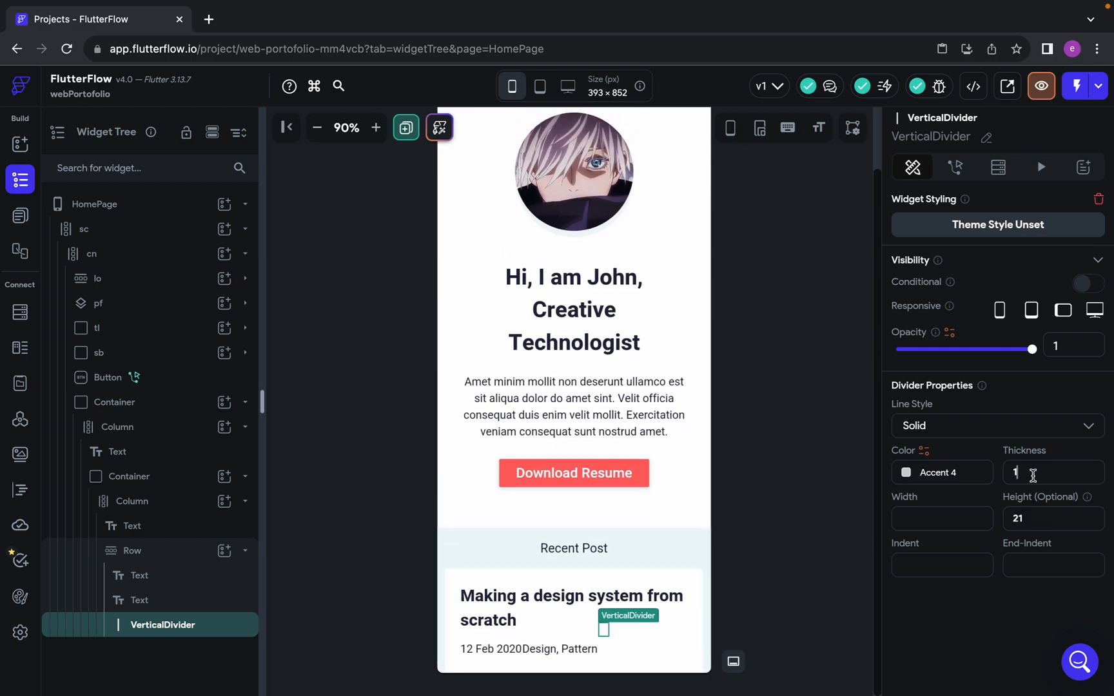
key("BackSpace")
type("3")
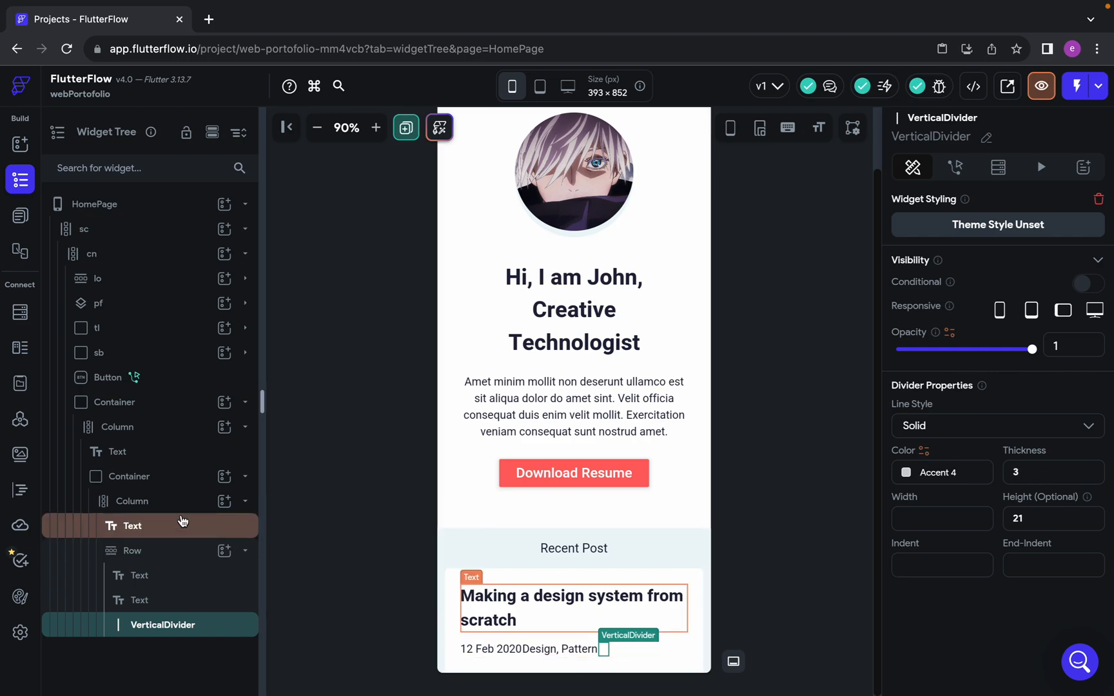
Try the center, end, space-between and space-around main axis alignments on the post card's Row, returning it to start alignment
left_click(172, 550)
scroll(969, 557, "down", 1)
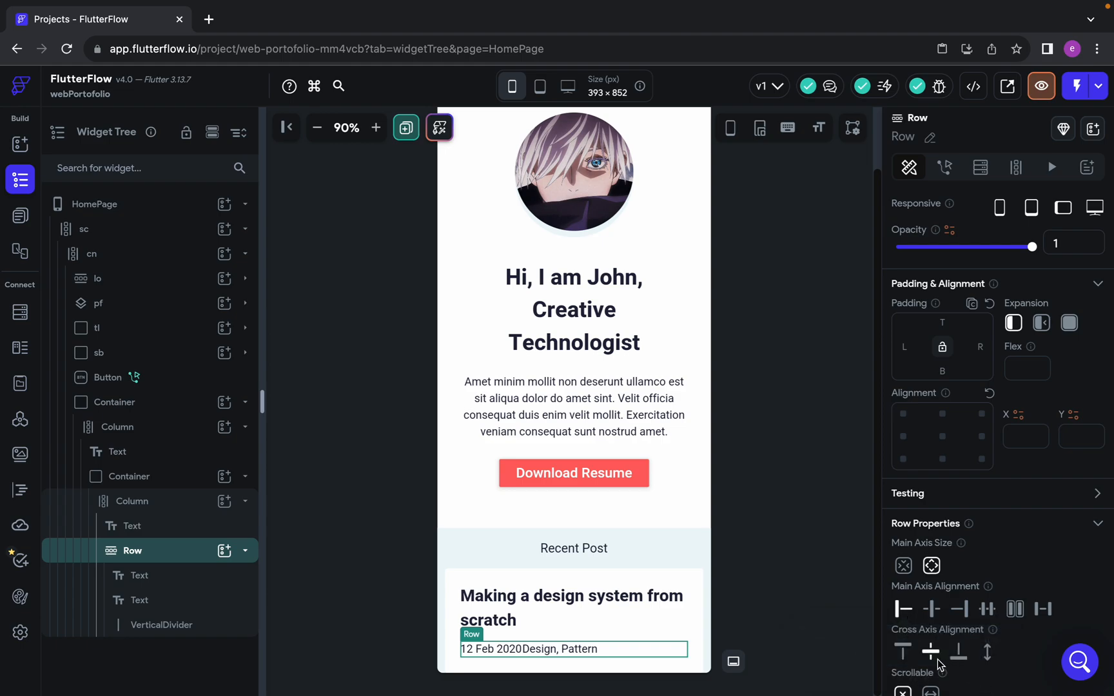
scroll(933, 662, "down", 1)
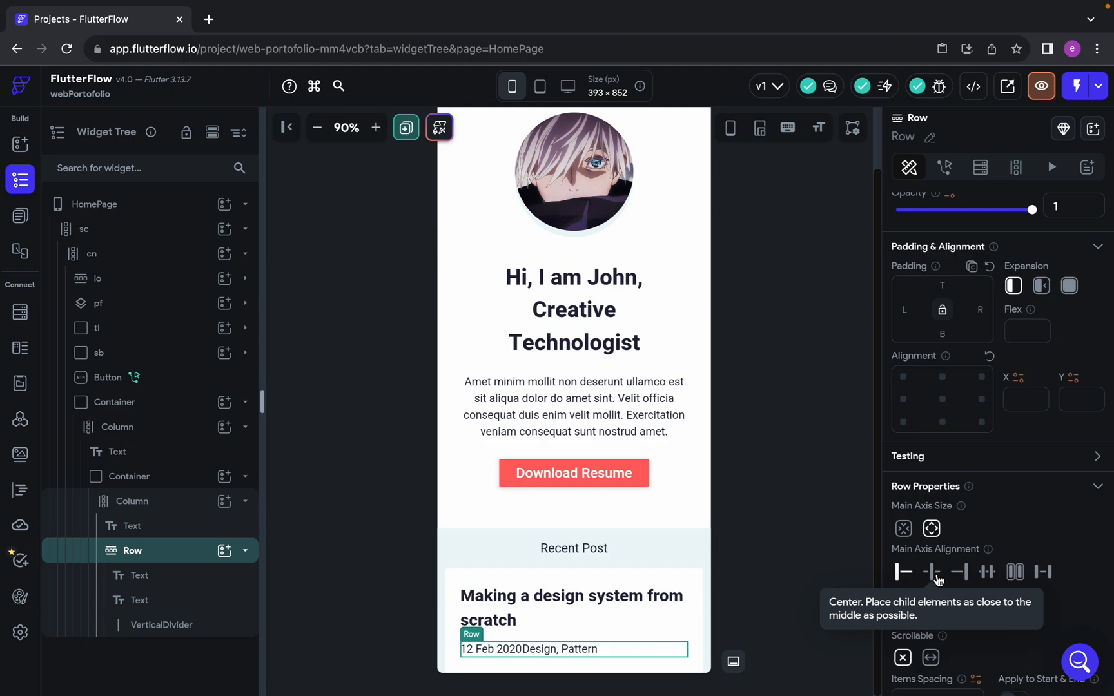
left_click(932, 574)
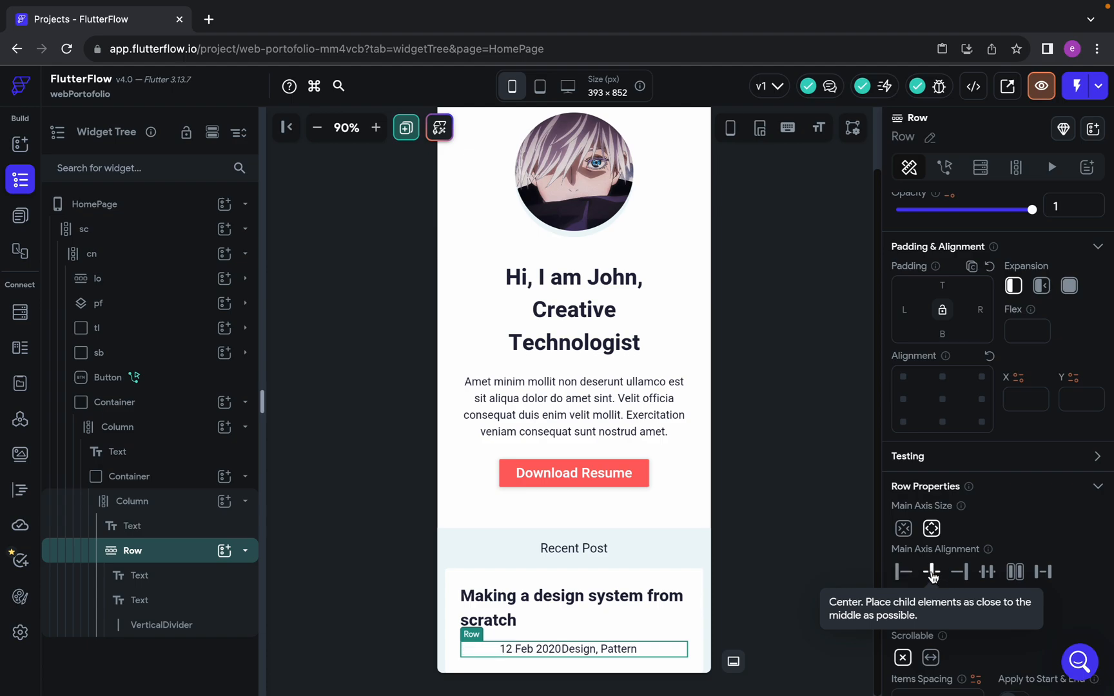
left_click(962, 575)
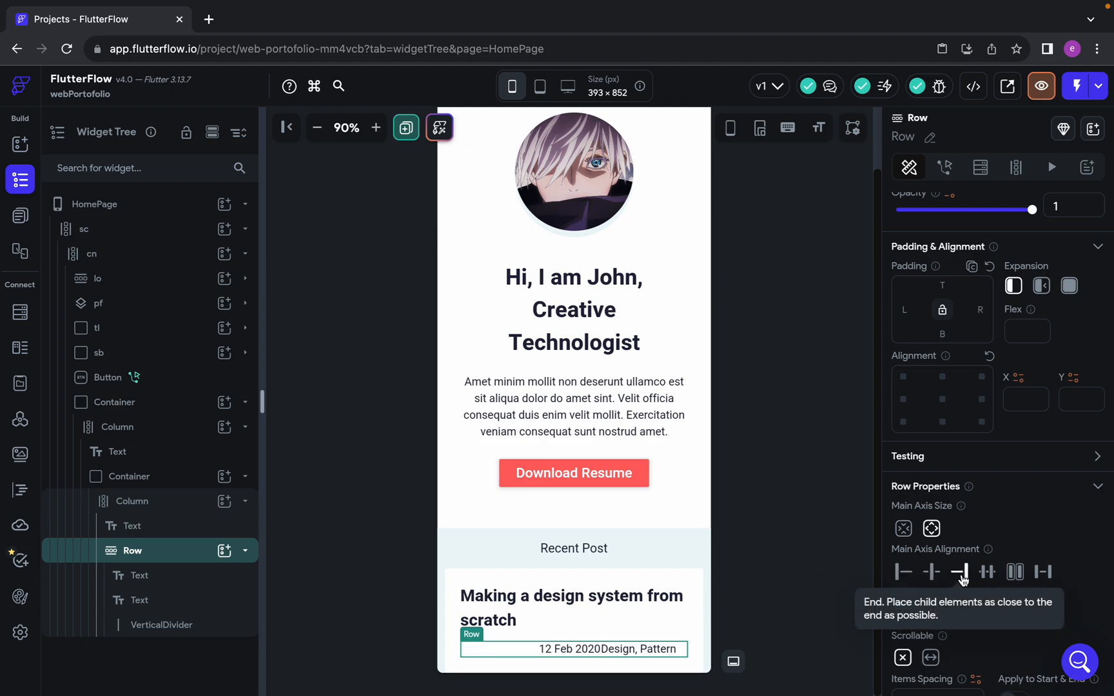
left_click(1043, 572)
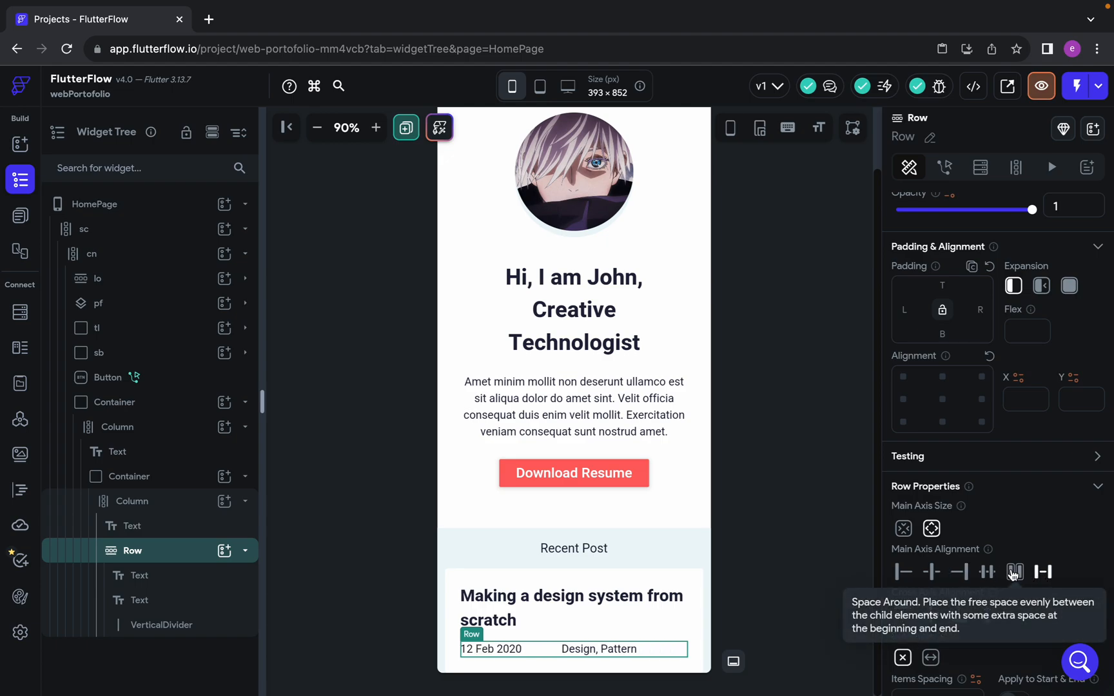
left_click(1015, 572)
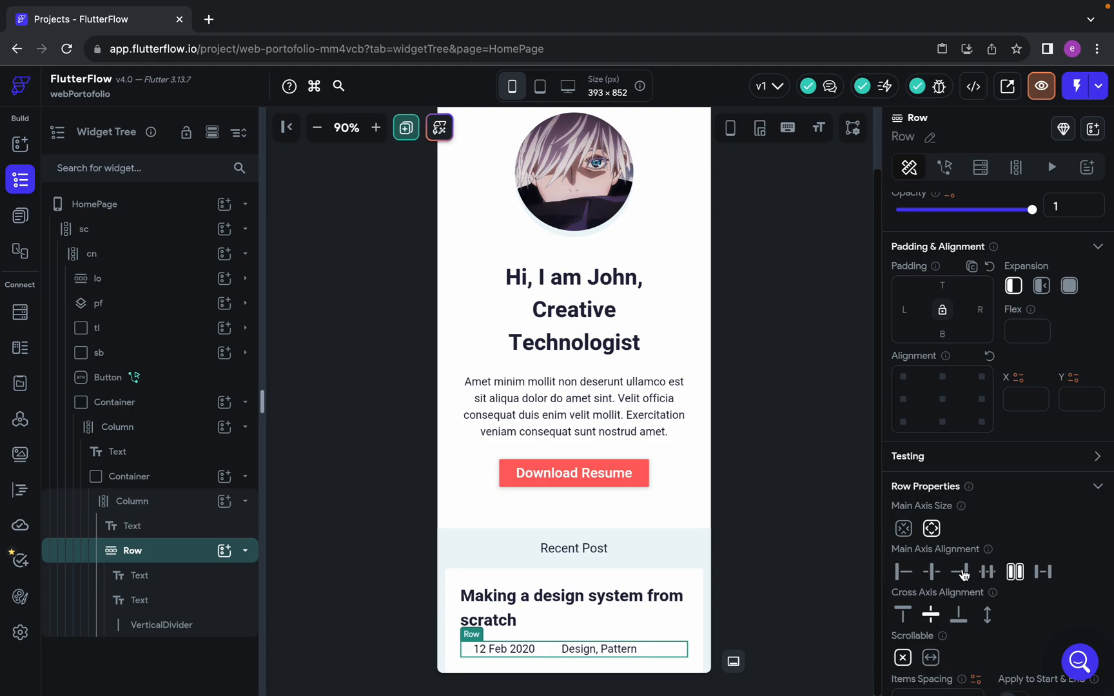
left_click(906, 572)
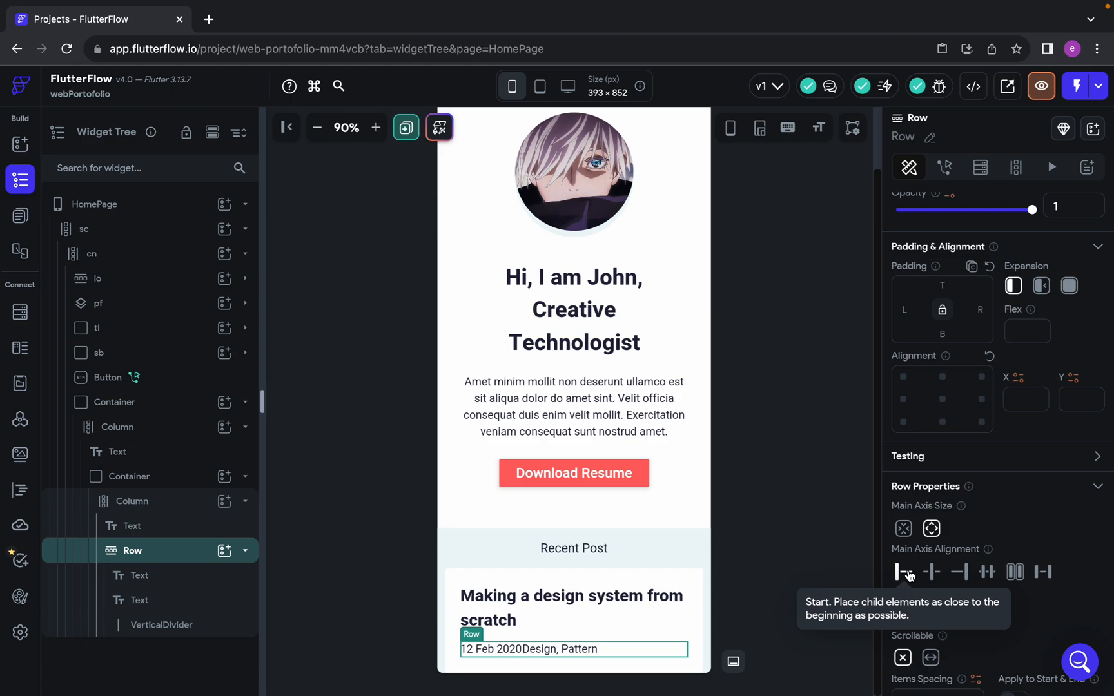
Copy the separator line's stroke colour 000000 from Figma and apply it as the VerticalDivider's color in FlutterFlow
left_click(204, 626)
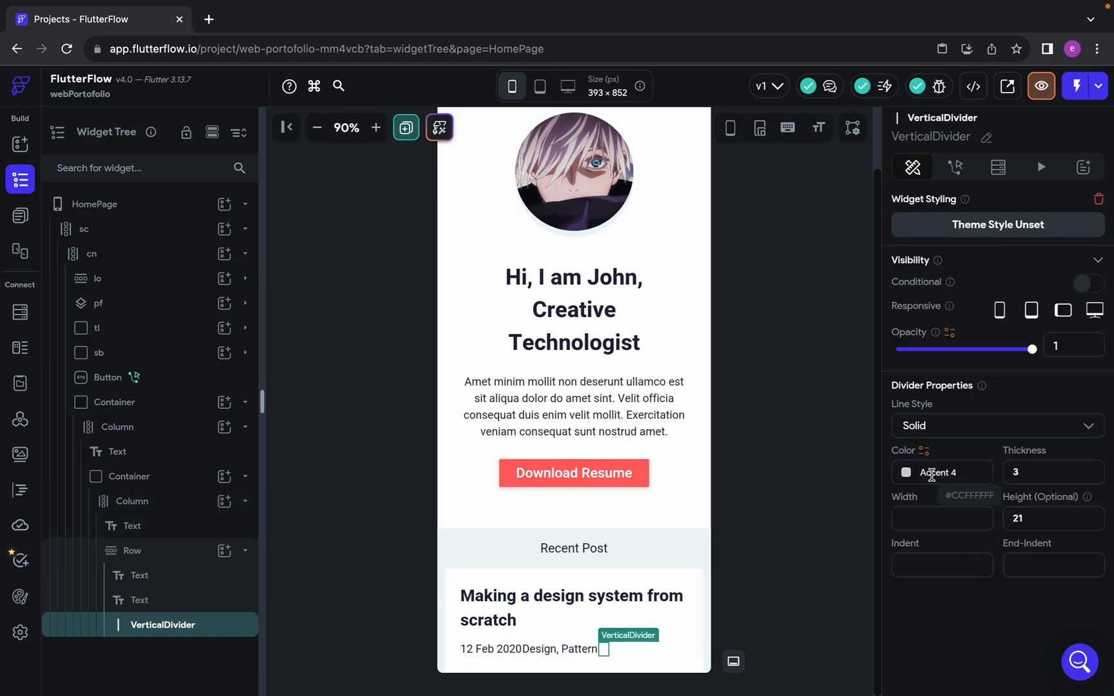
key("ctrl+Left")
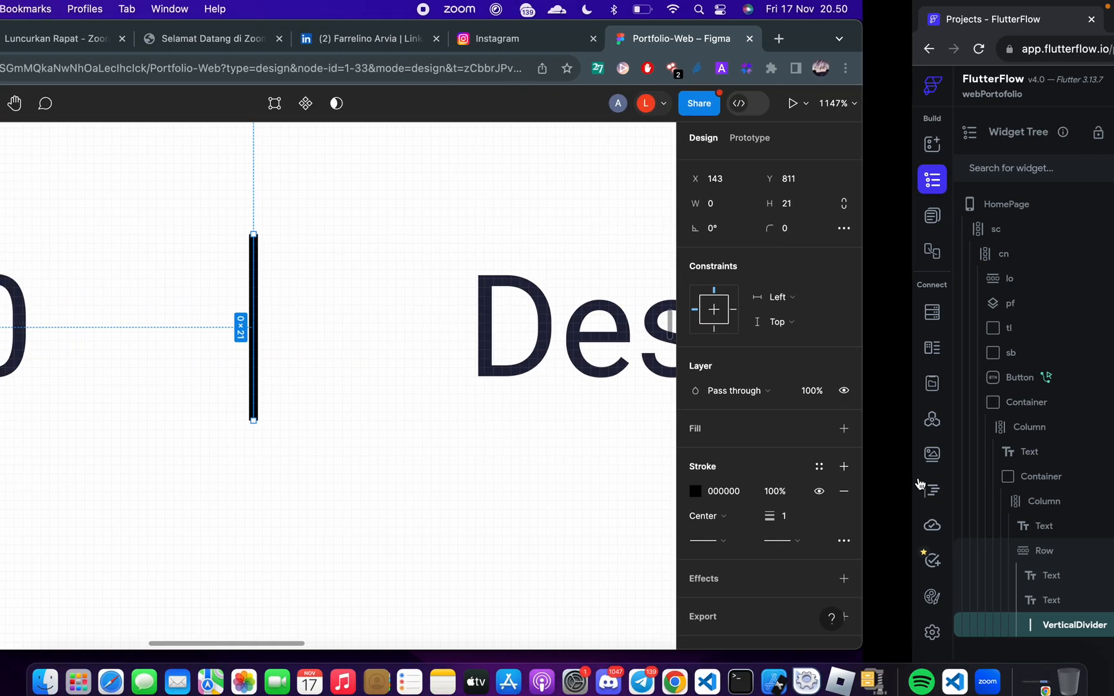
left_click(973, 491)
key("super+c")
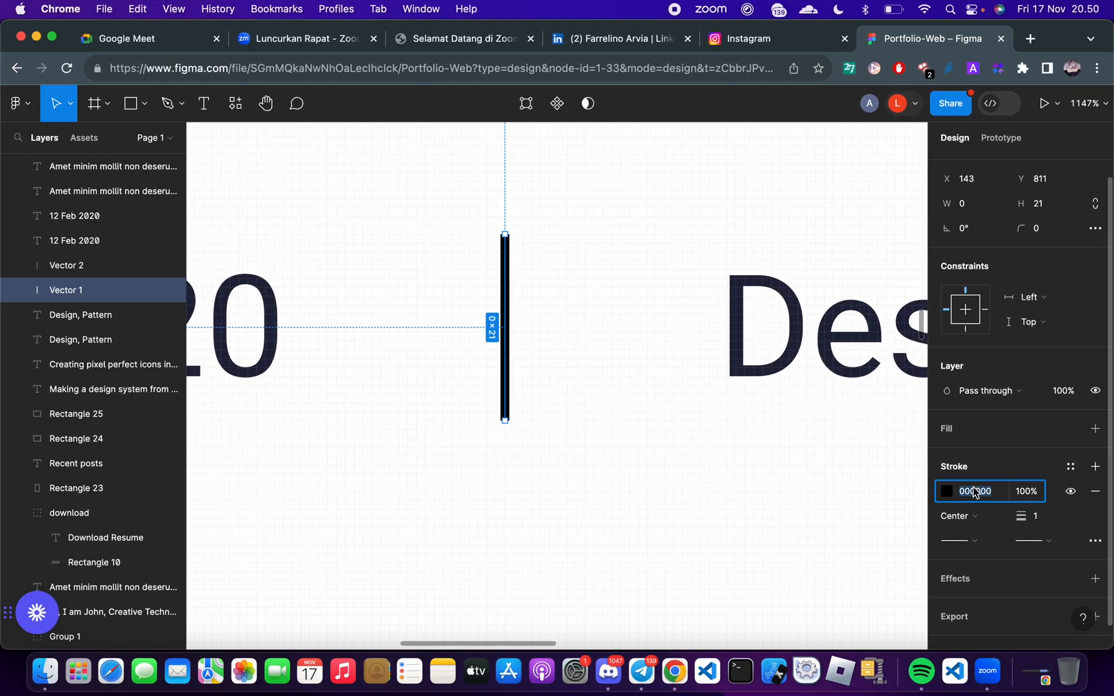
key("ctrl+Right")
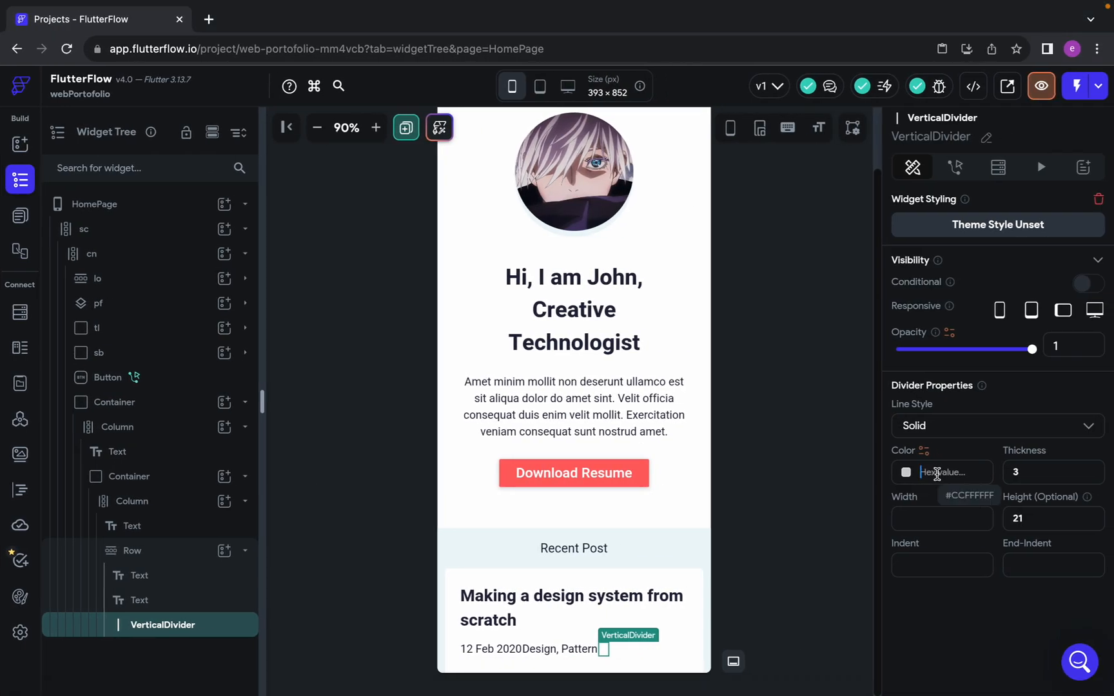
key("super+v")
key("Return")
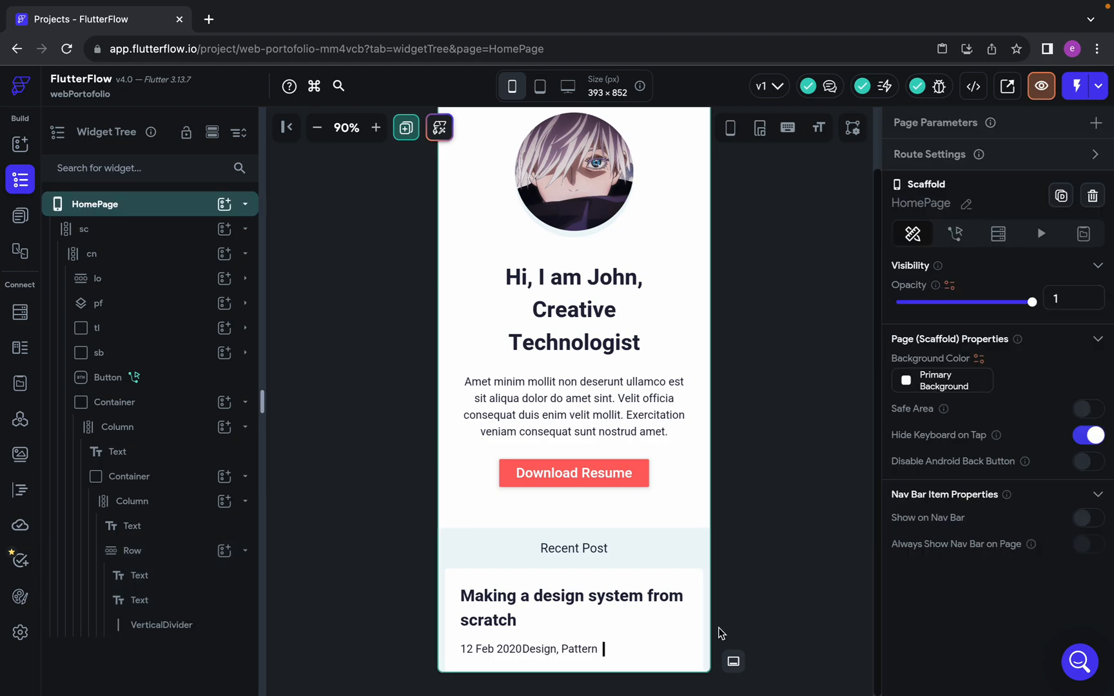
Set the VerticalDivider's thickness to 1 and move it between the date and "Design, Pattern" texts in the Row
left_click(604, 649)
key("BackSpace")
type("1")
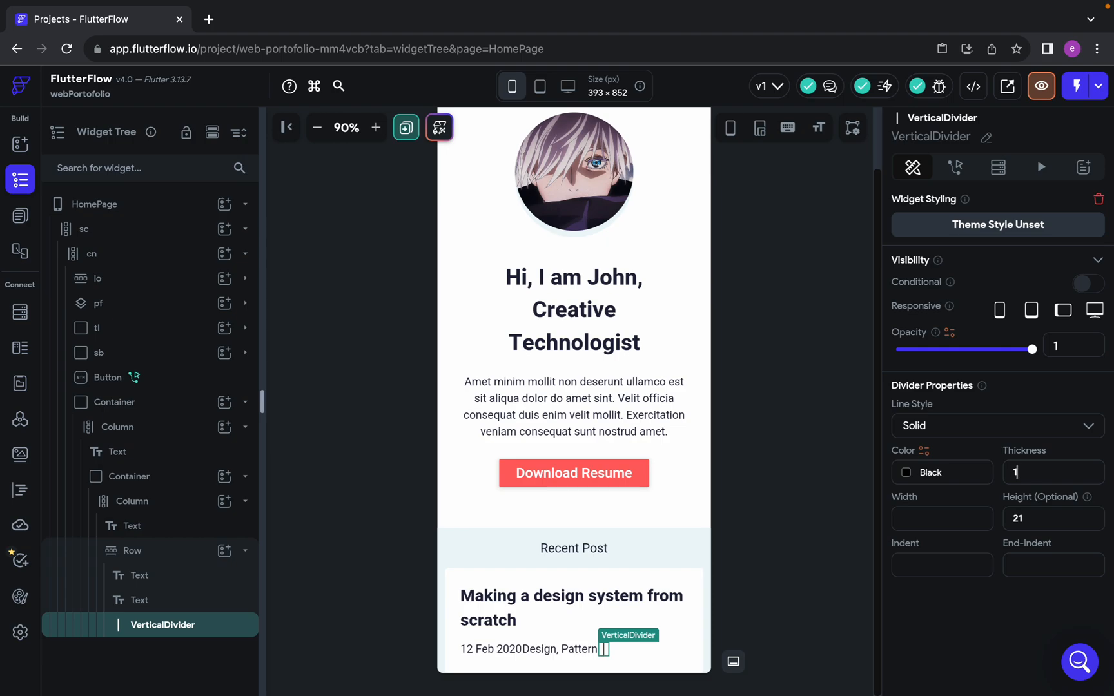
left_click(814, 545)
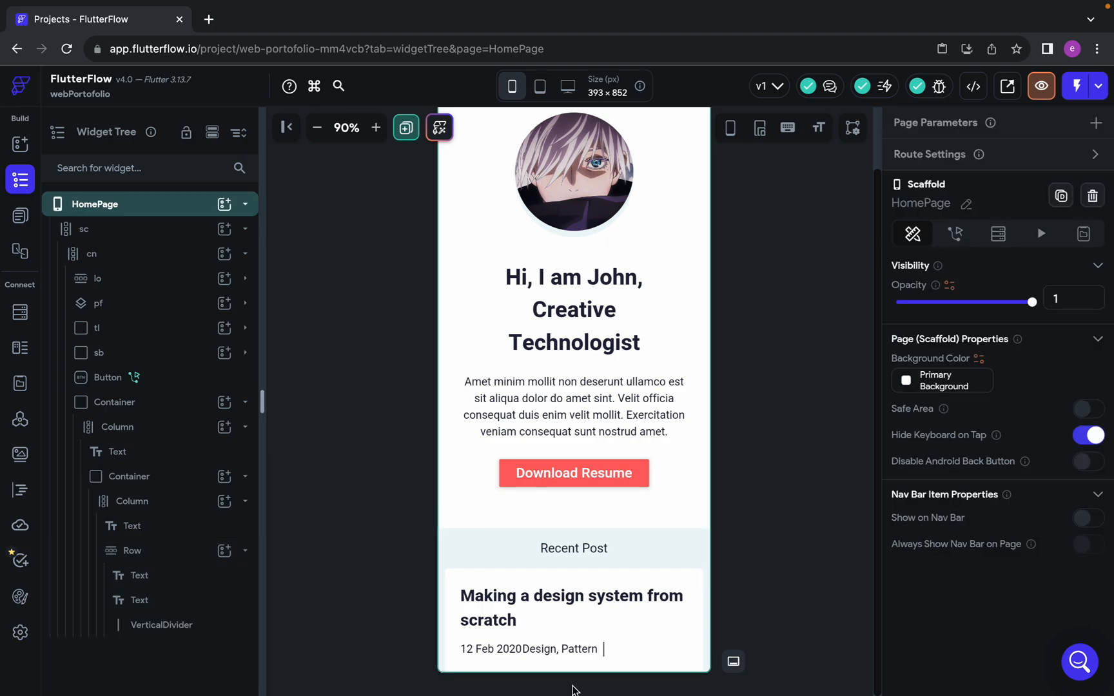
left_click(605, 653)
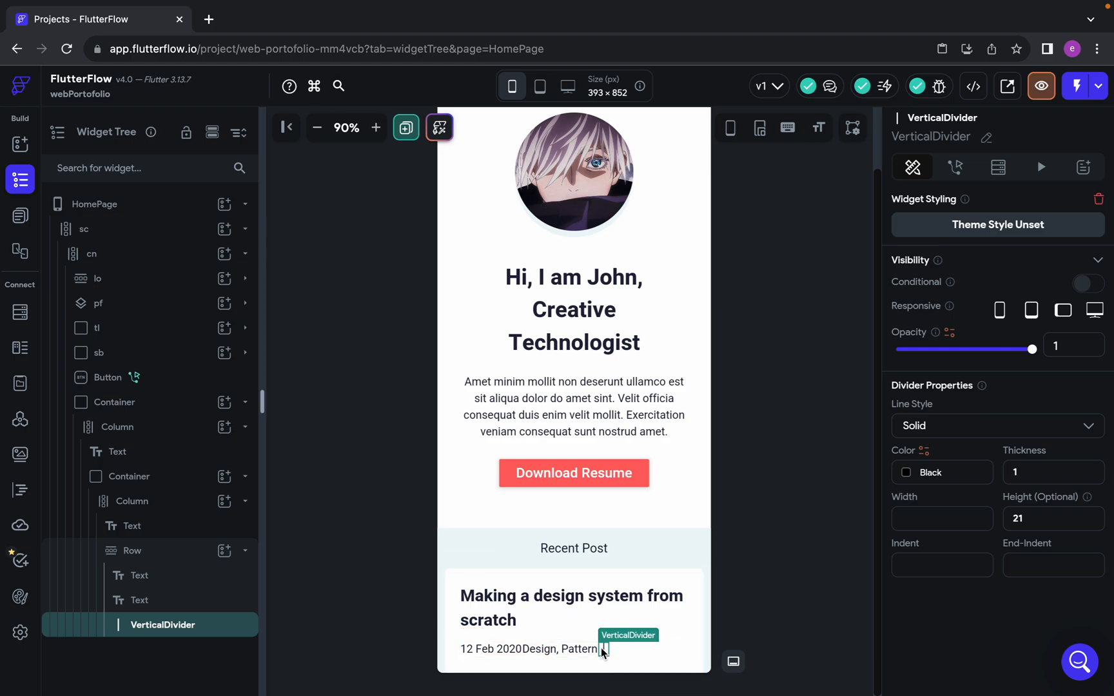
left_click_drag(563, 655, 539, 650)
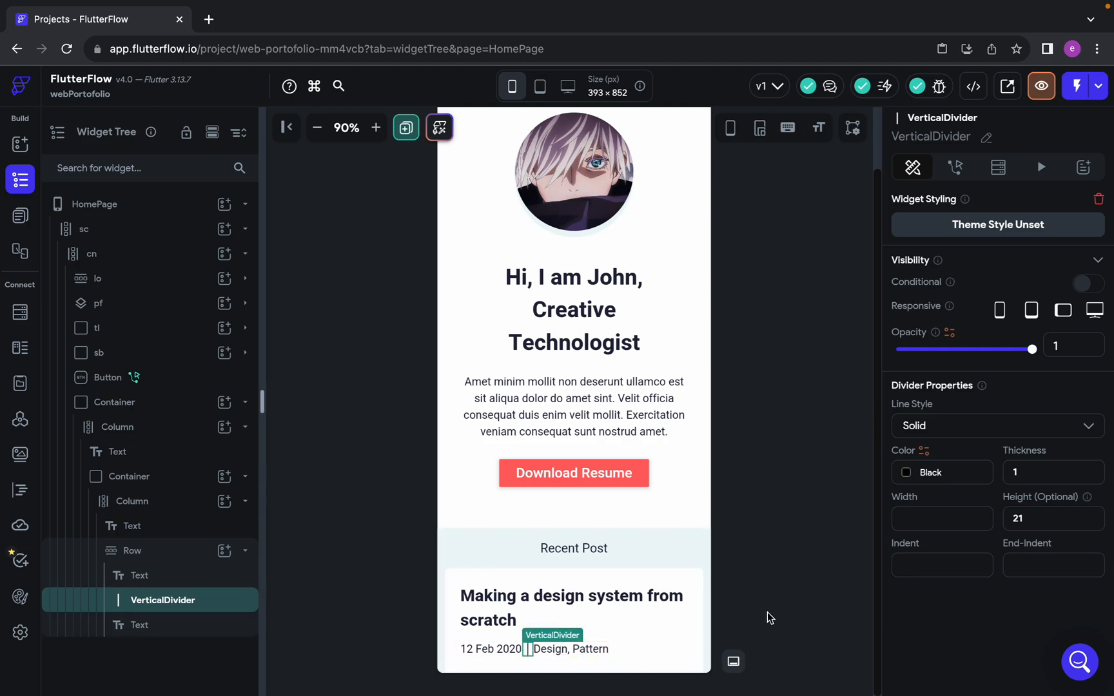
Measure the gap between the date and the separator line in Figma and set the FlutterFlow date text's right padding to 24
left_click(767, 612)
left_click(531, 650)
key("ctrl+Left")
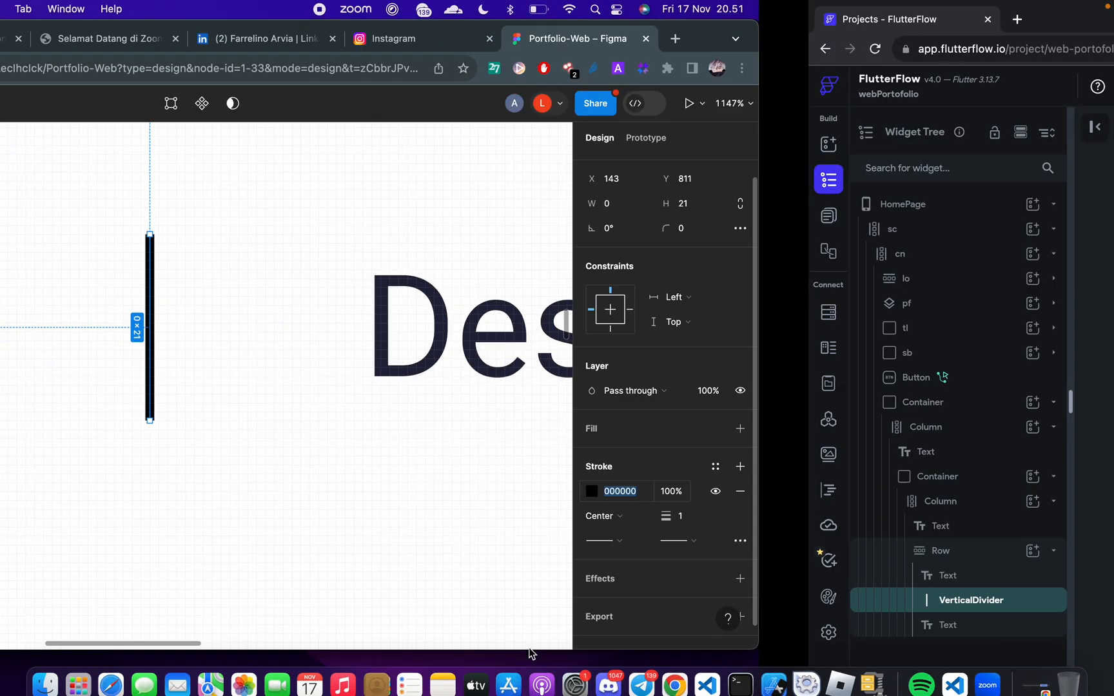
key("alt")
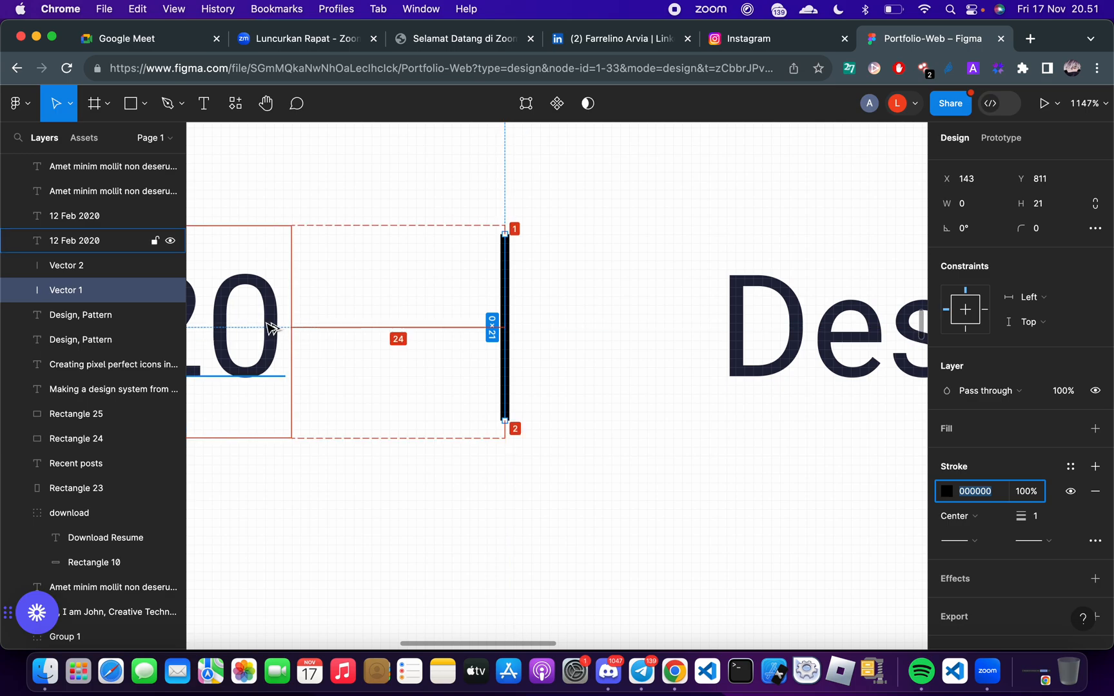
key("ctrl+Right")
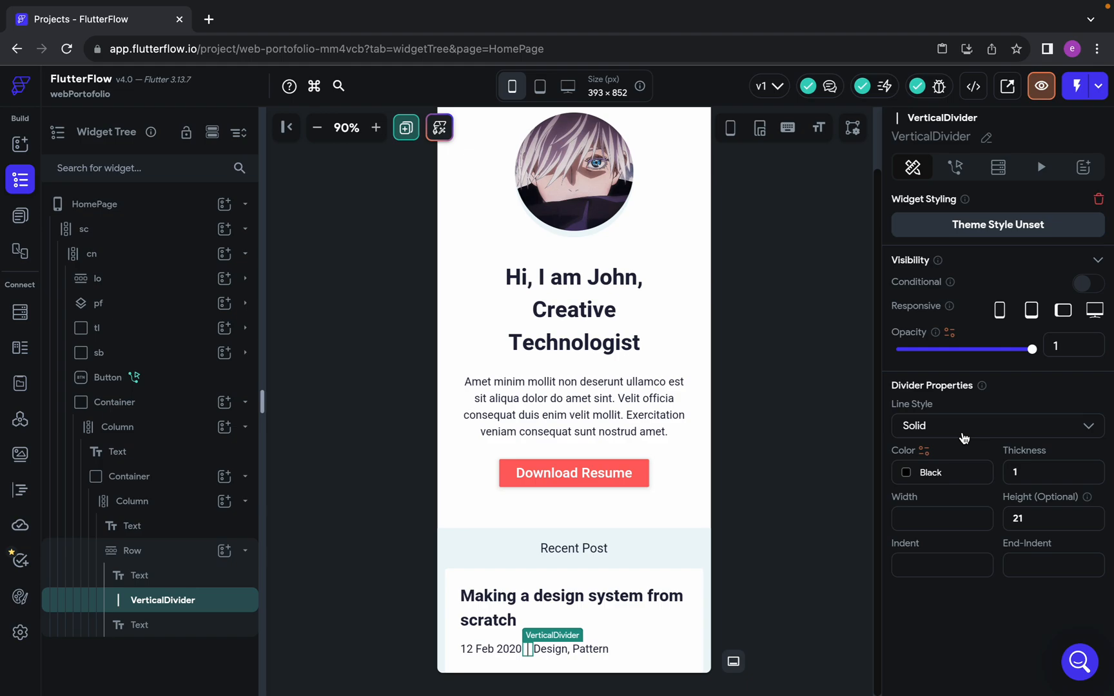
left_click(505, 650)
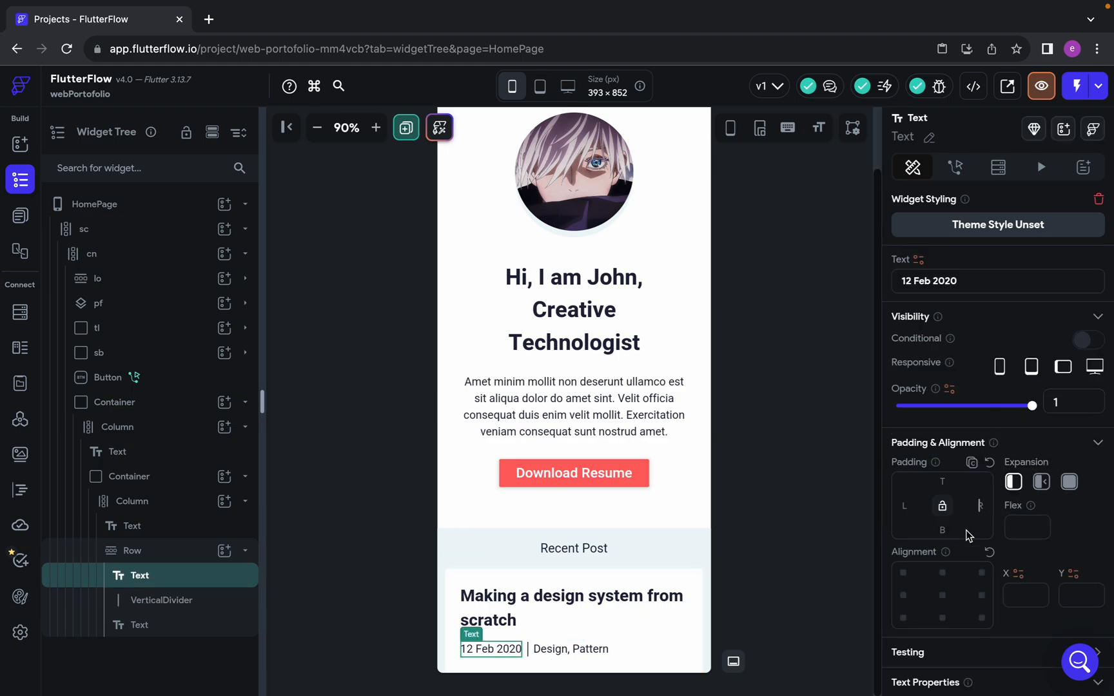
Set the left padding of the "Design, Pattern" text to 24
left_click(586, 652)
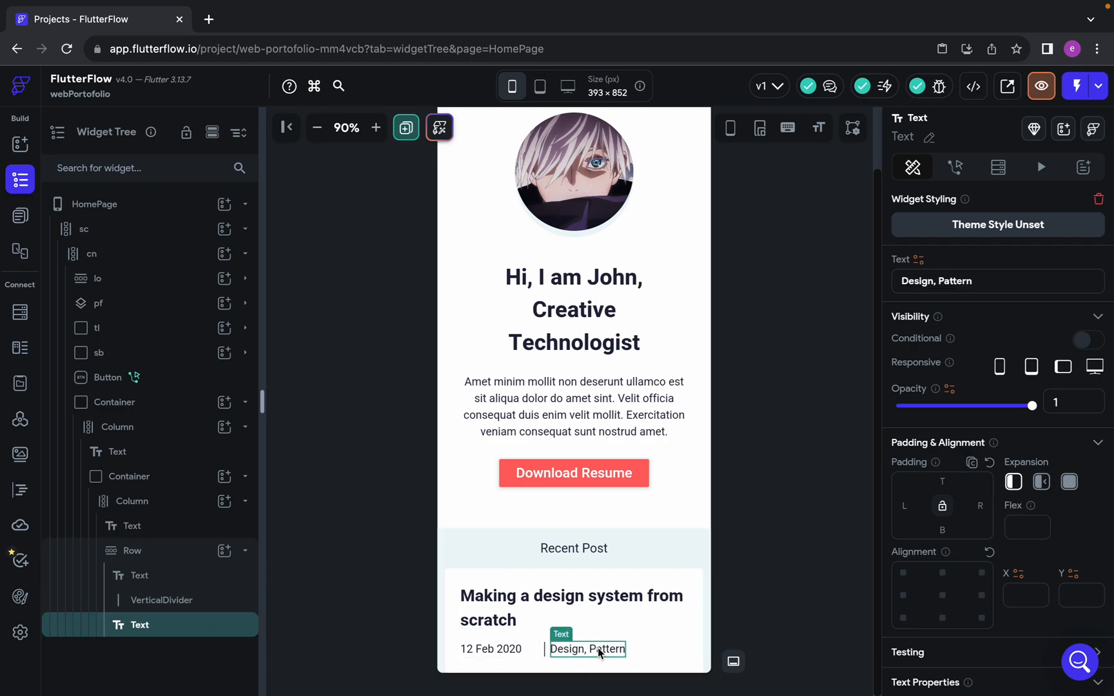
left_click(905, 503)
type("24")
left_click(775, 604)
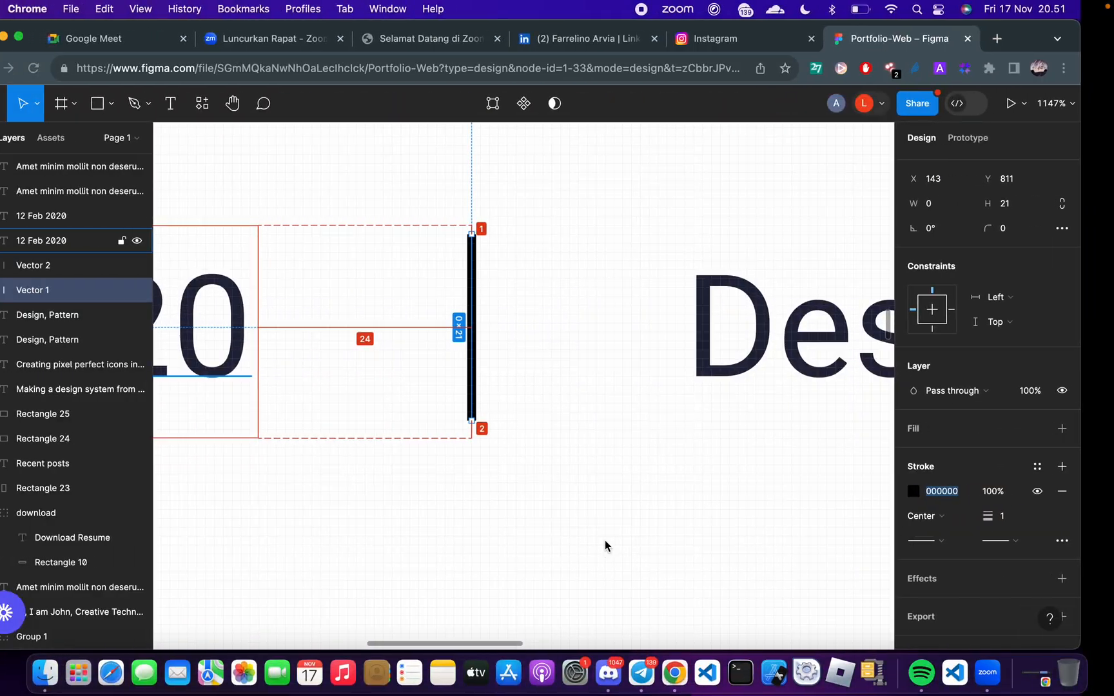
Copy the "Amet minim mollit" paragraph of the first post card from the Figma design and return to FlutterFlow
scroll(587, 565, "down", 5)
scroll(586, 566, "down", 10)
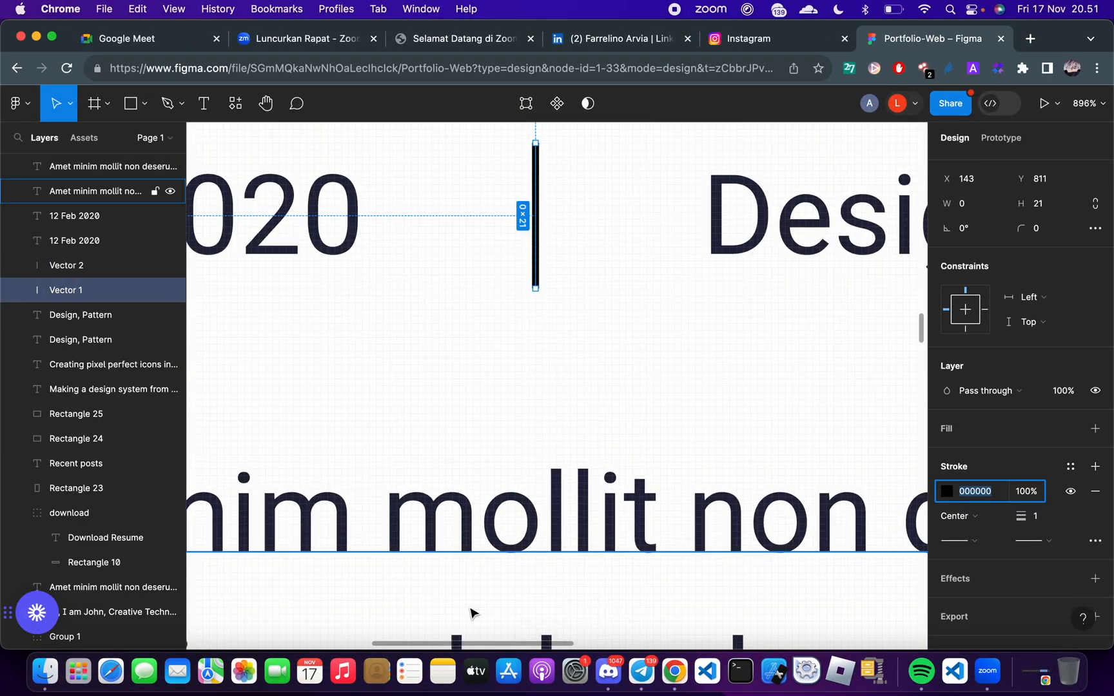
scroll(470, 618, "down", 7)
scroll(468, 618, "up", 4)
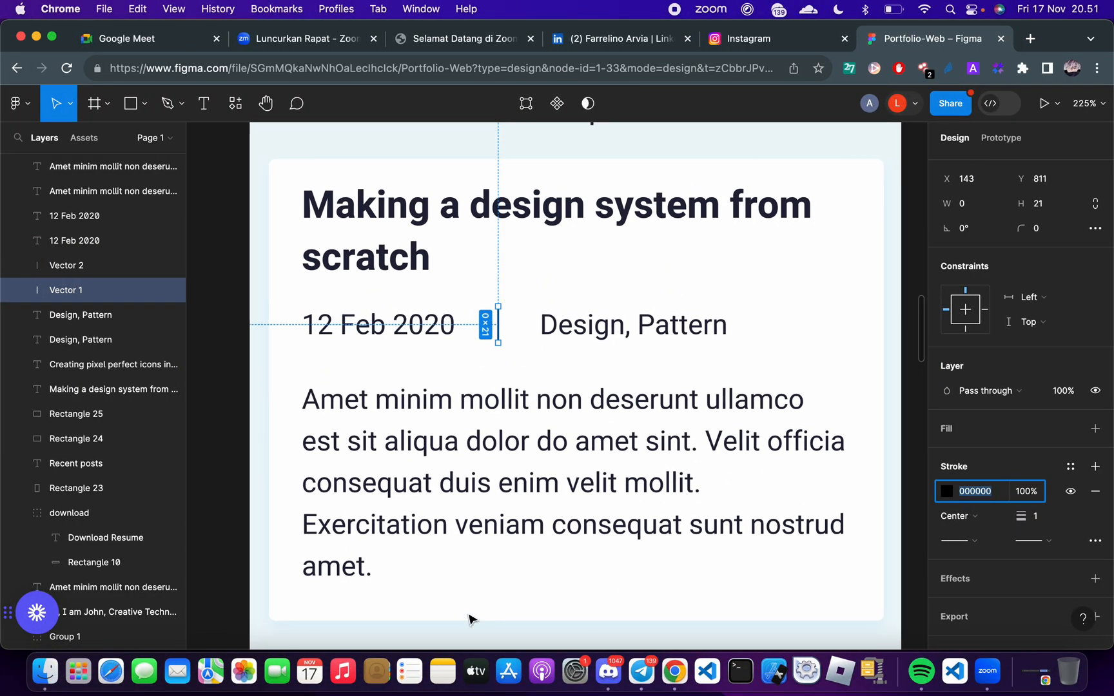
left_click(462, 481)
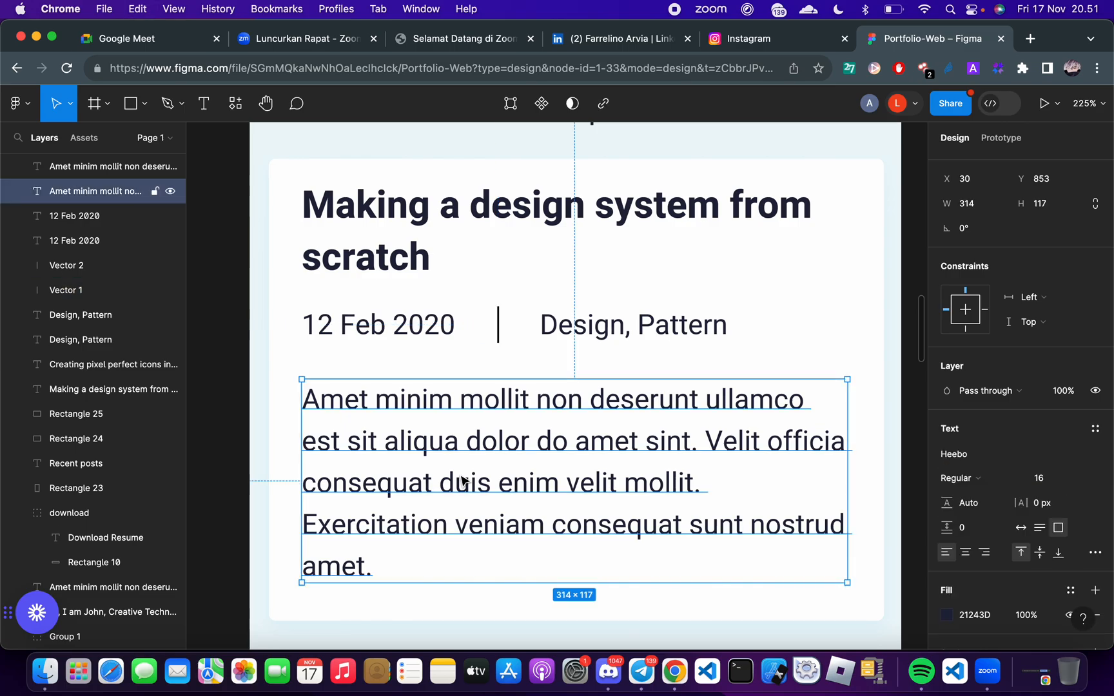
key("ctrl+Right")
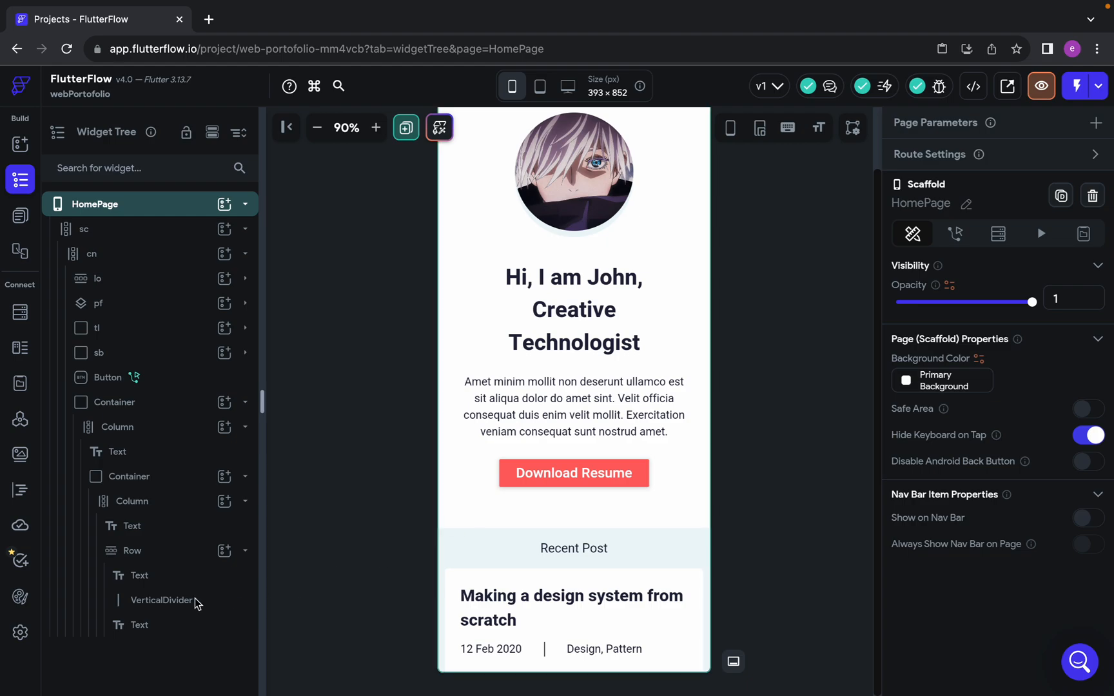
Collapse the Row in the widget tree and add a Text widget below it in the post card's Column
left_click(245, 552)
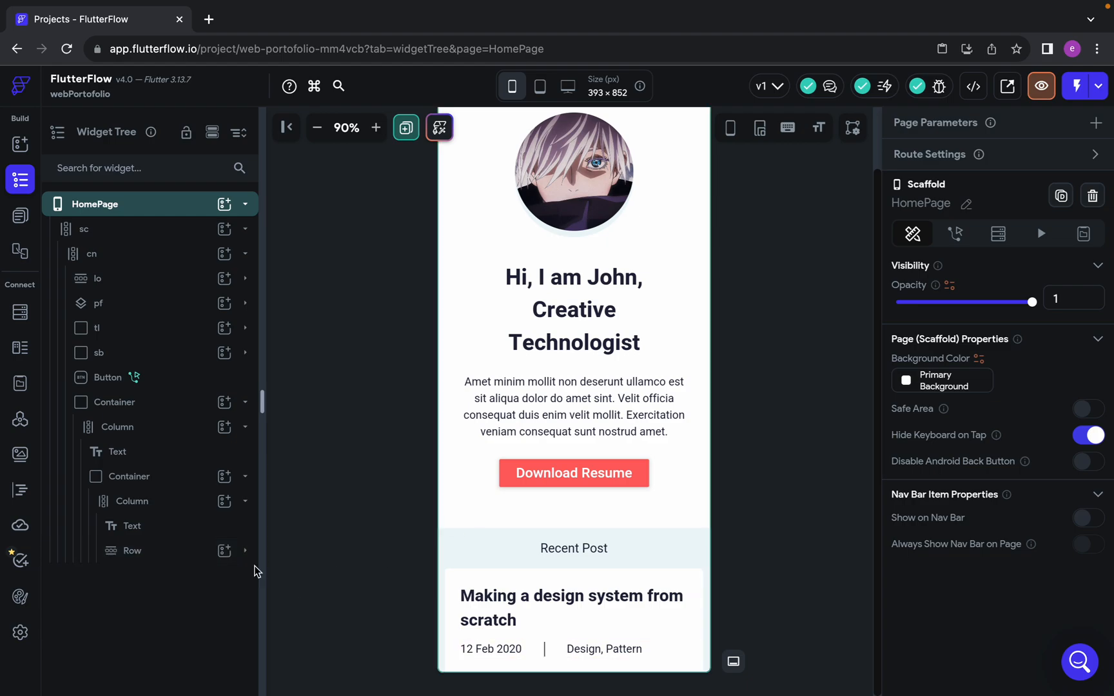
left_click(225, 506)
left_click(303, 451)
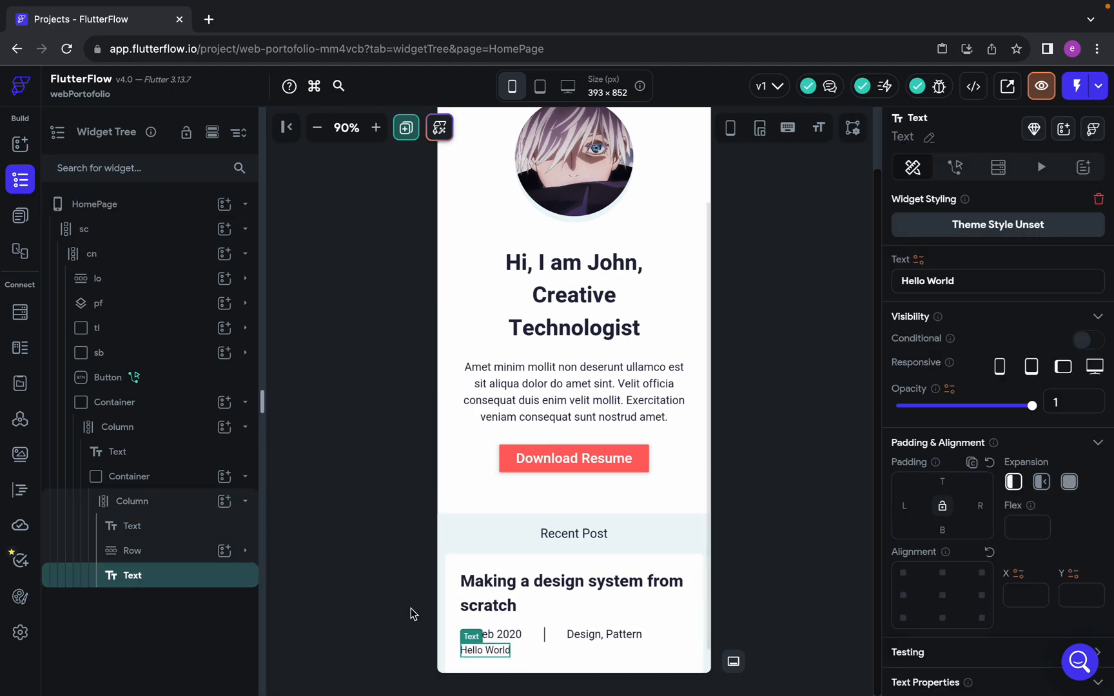
Measure the gap between the date and the paragraph in Figma and set the new Text widget's top padding to 19
key("ctrl+Left")
key("alt")
key("ctrl+Right")
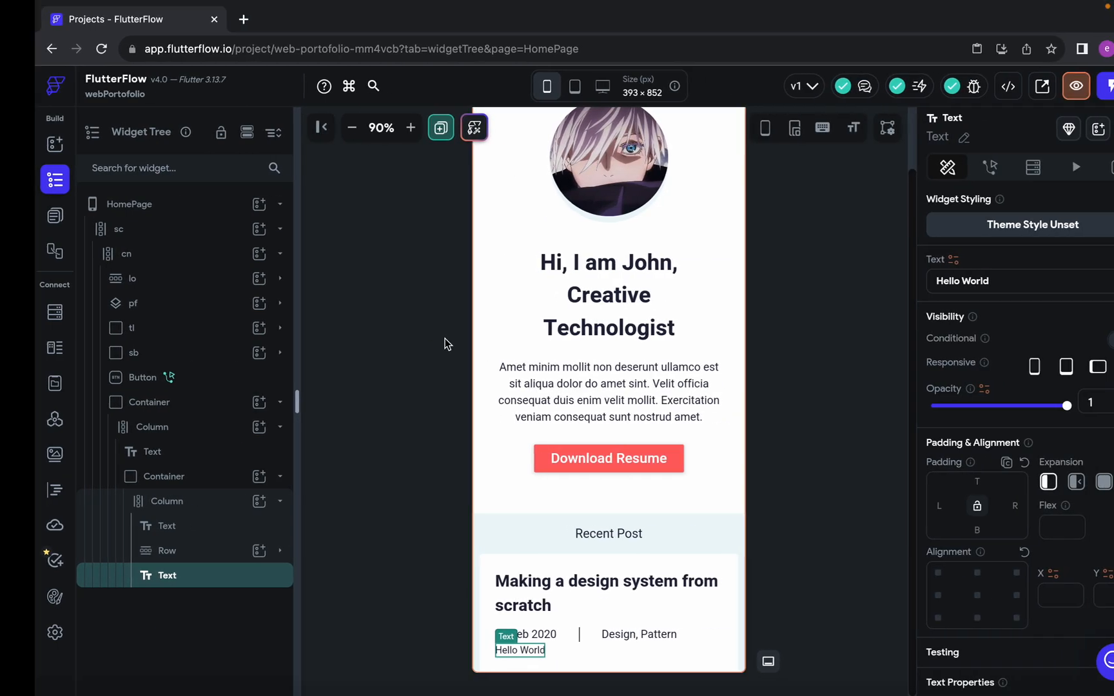
key("ctrl+Left")
key("alt")
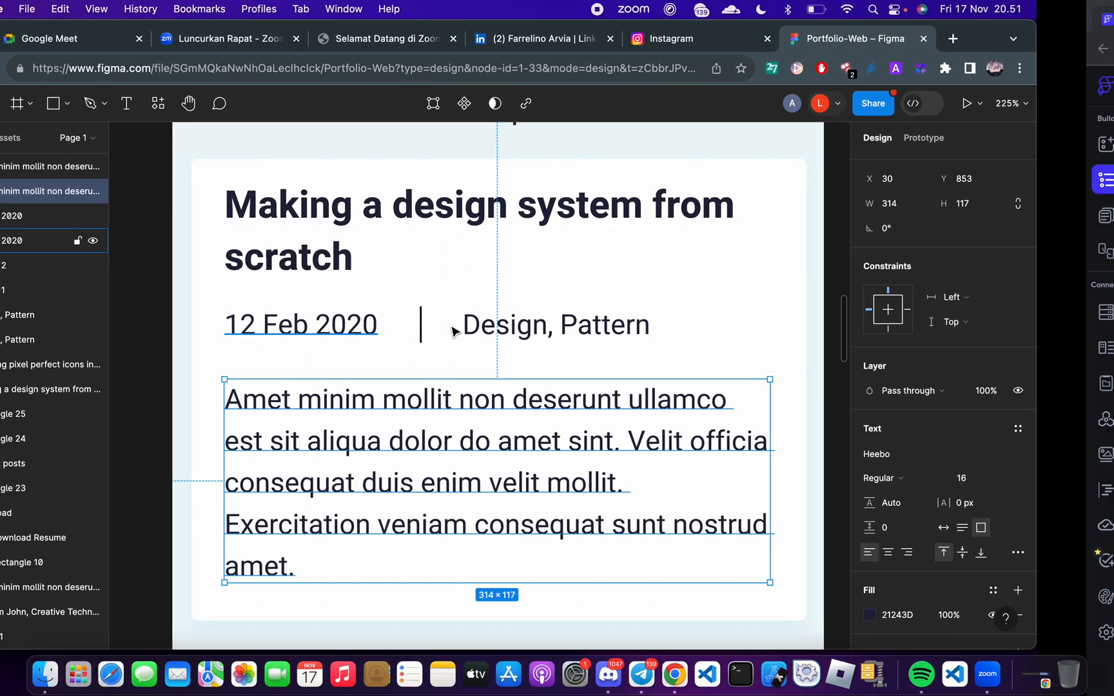
key("ctrl+Right")
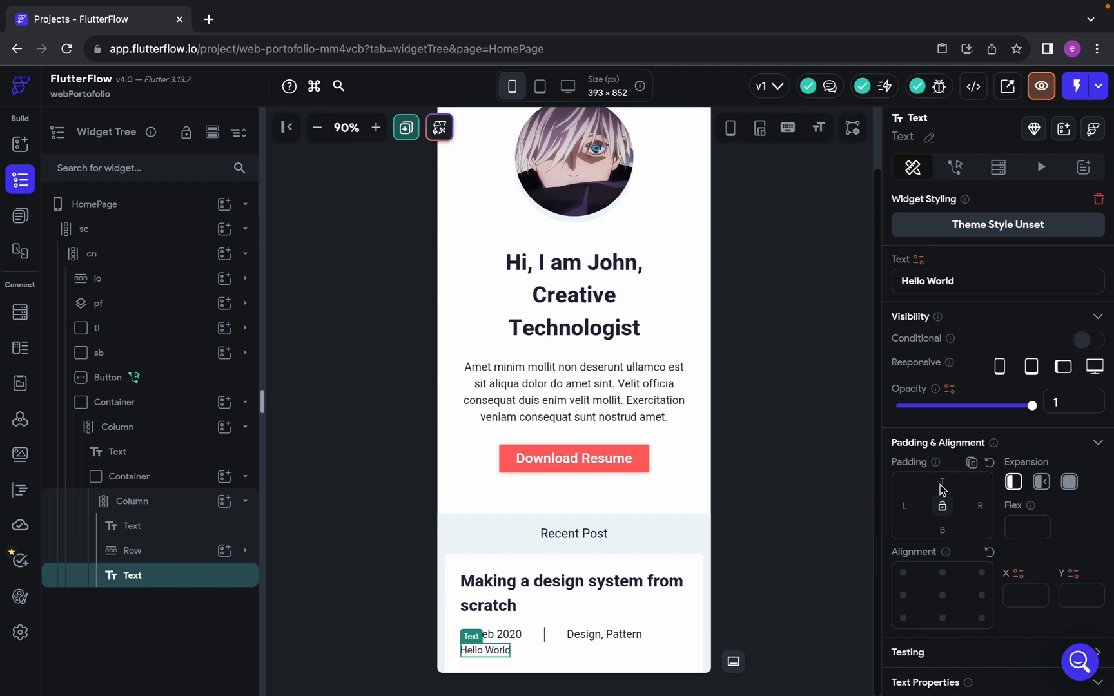
left_click(942, 479)
type("19")
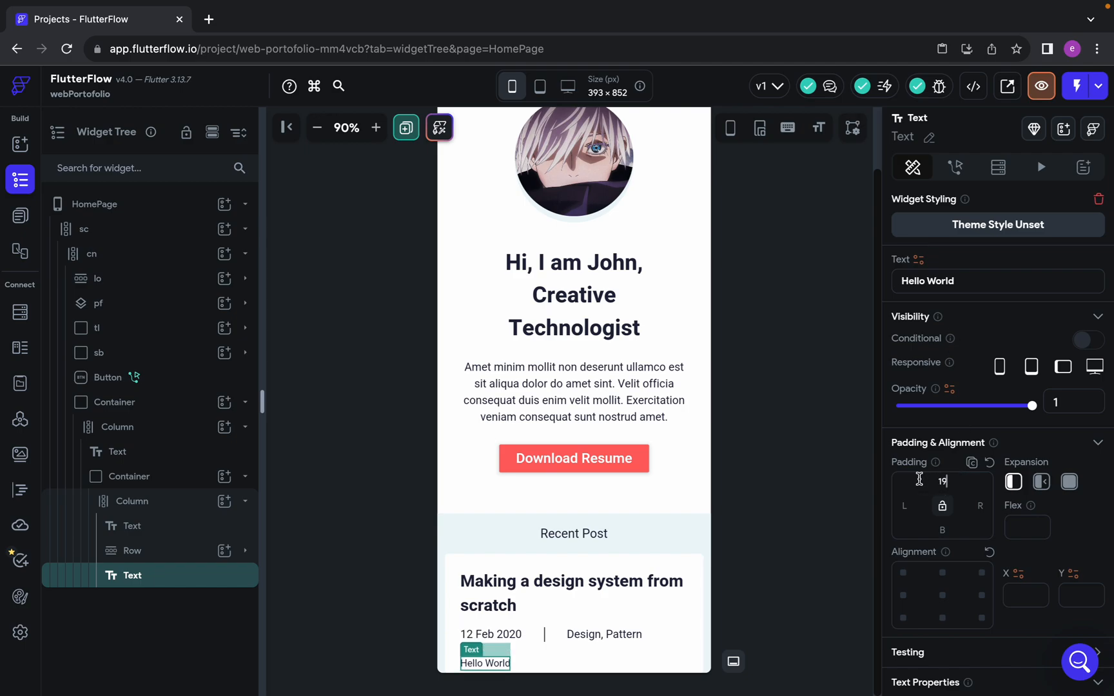
Replace the "Hello World" text with the copied "Amet minim mollit" paragraph and set its font size to 16
left_click(979, 281)
type("Amet minim mollit non deserunt ullamco est sit aliqua dolor do amet sint. Velit officia consequat duis enim velit mollit. Exercitation veniam consequat sunt nostrud amet.")
scroll(630, 420, "down", 1)
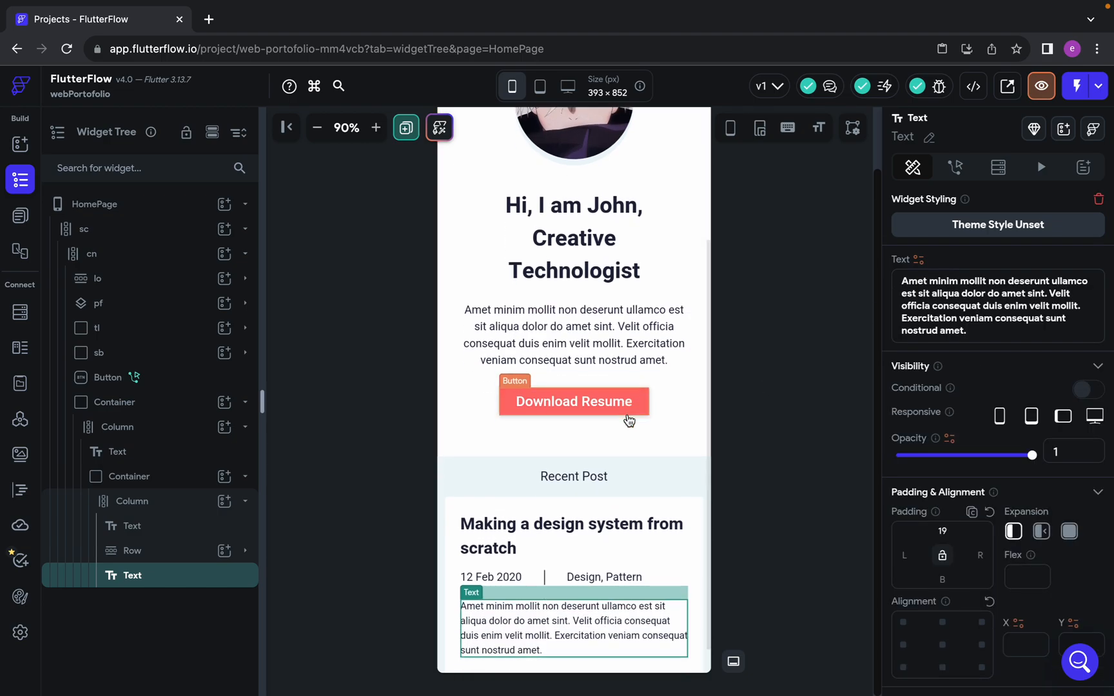
scroll(984, 593, "down", 5)
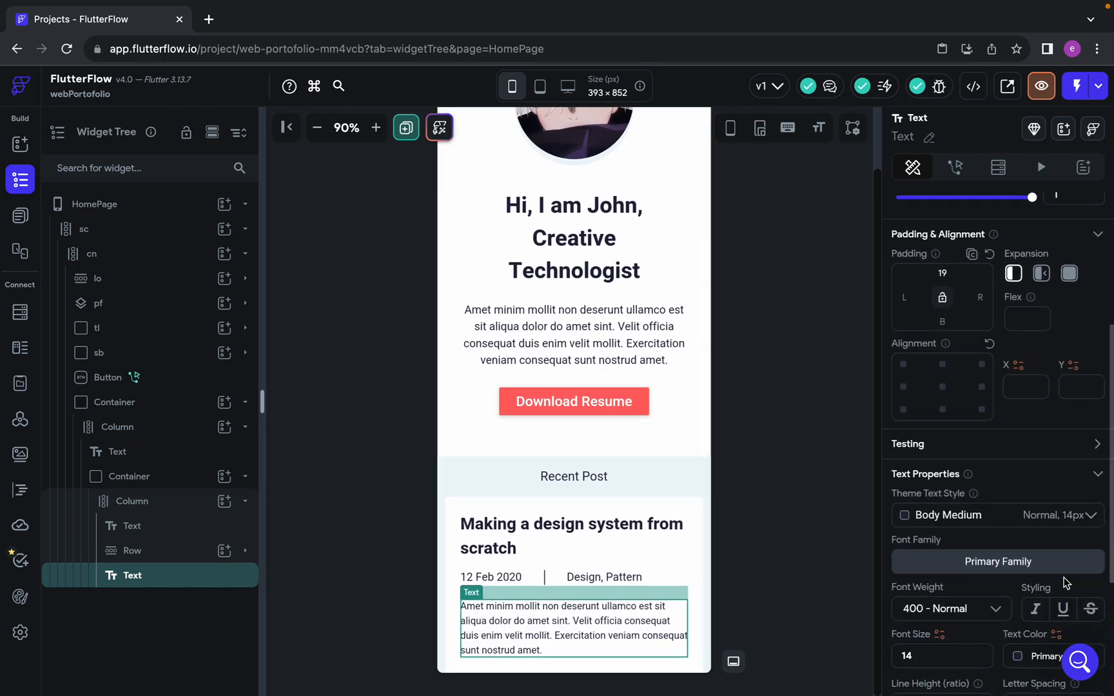
scroll(984, 593, "down", 1)
left_click(947, 583)
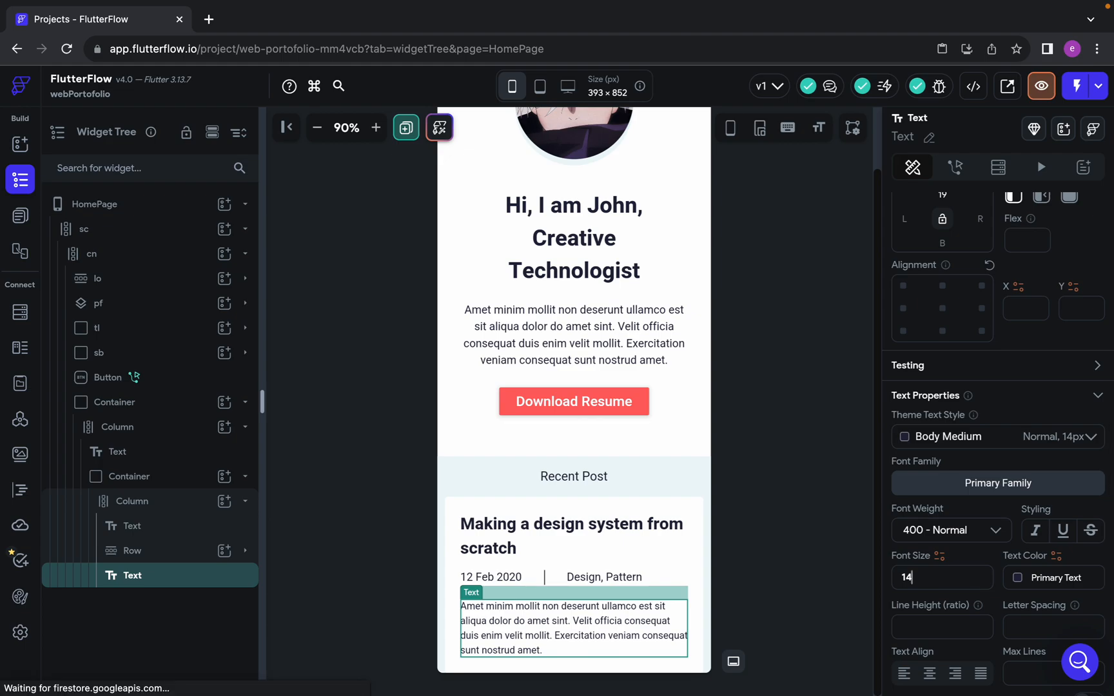
key("BackSpace")
type("6")
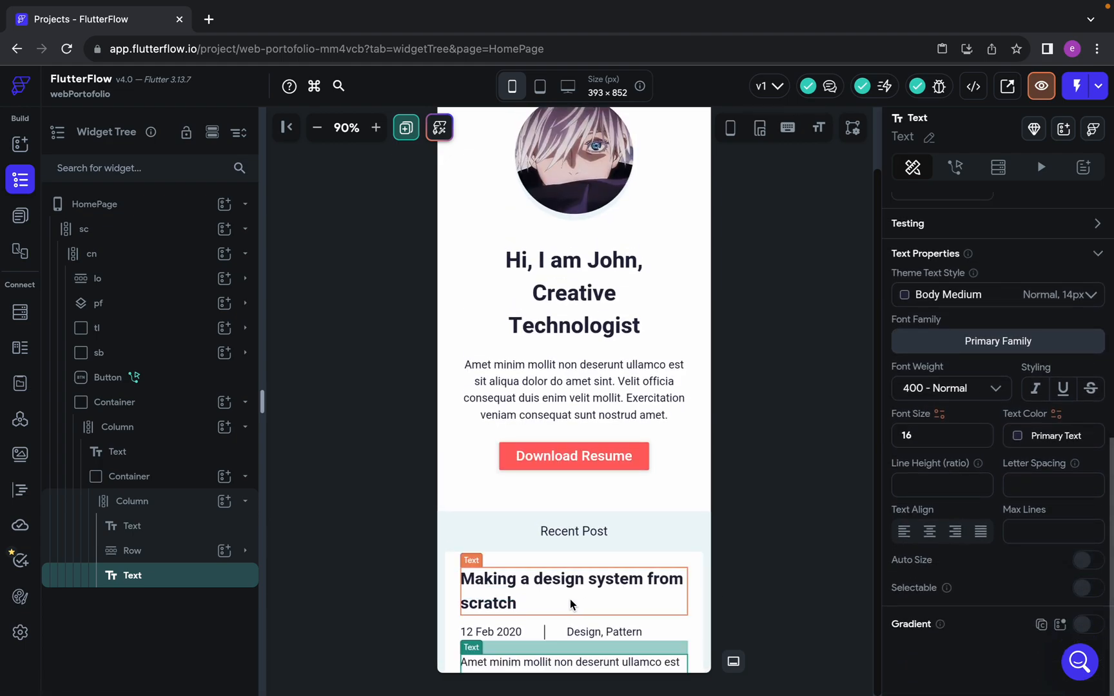
Select and collapse the Recent Post section's Container, and measure the vertical gap between the two post cards in Figma
scroll(570, 599, "down", 2)
left_click(705, 606)
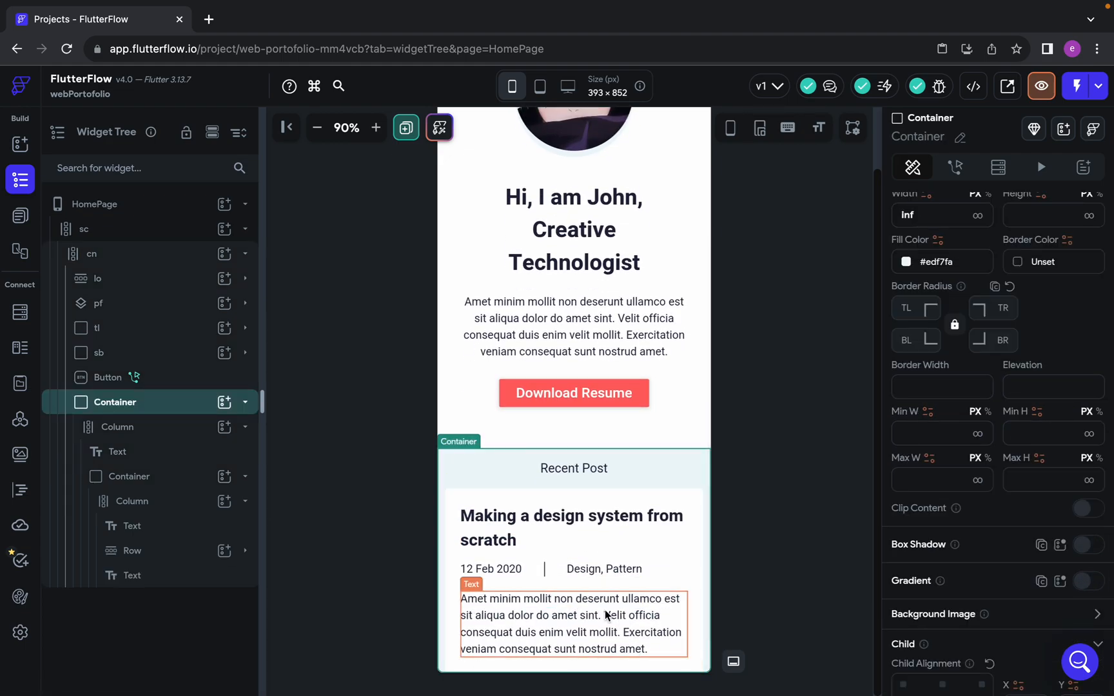
left_click(245, 404)
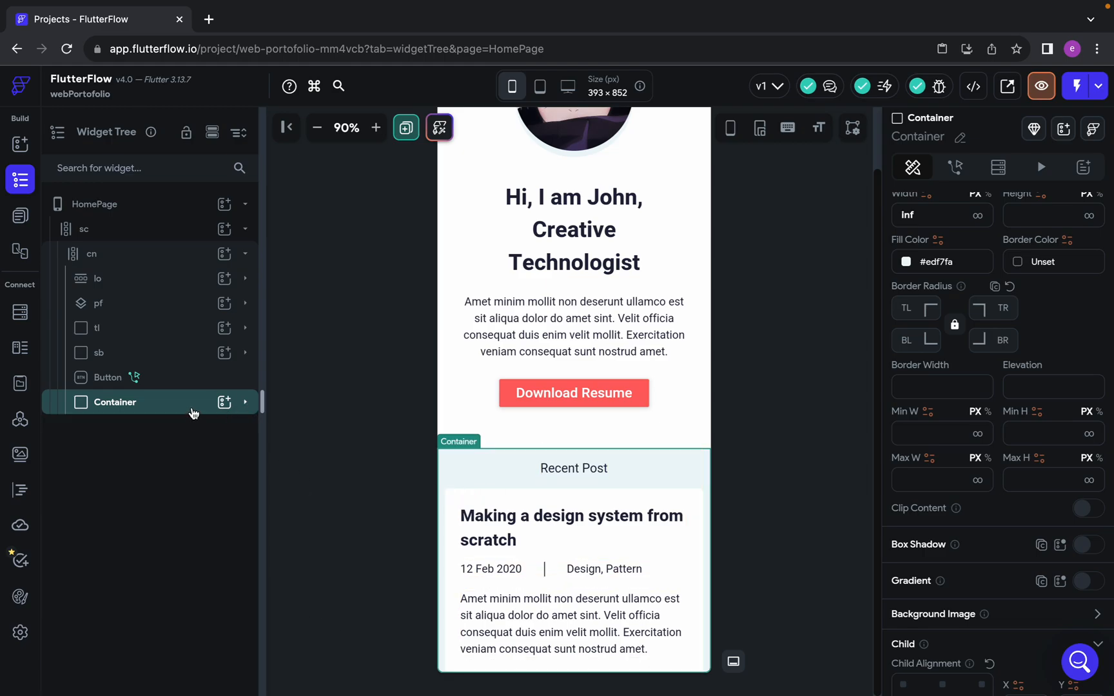
key("ctrl+Left")
scroll(526, 455, "down", 10)
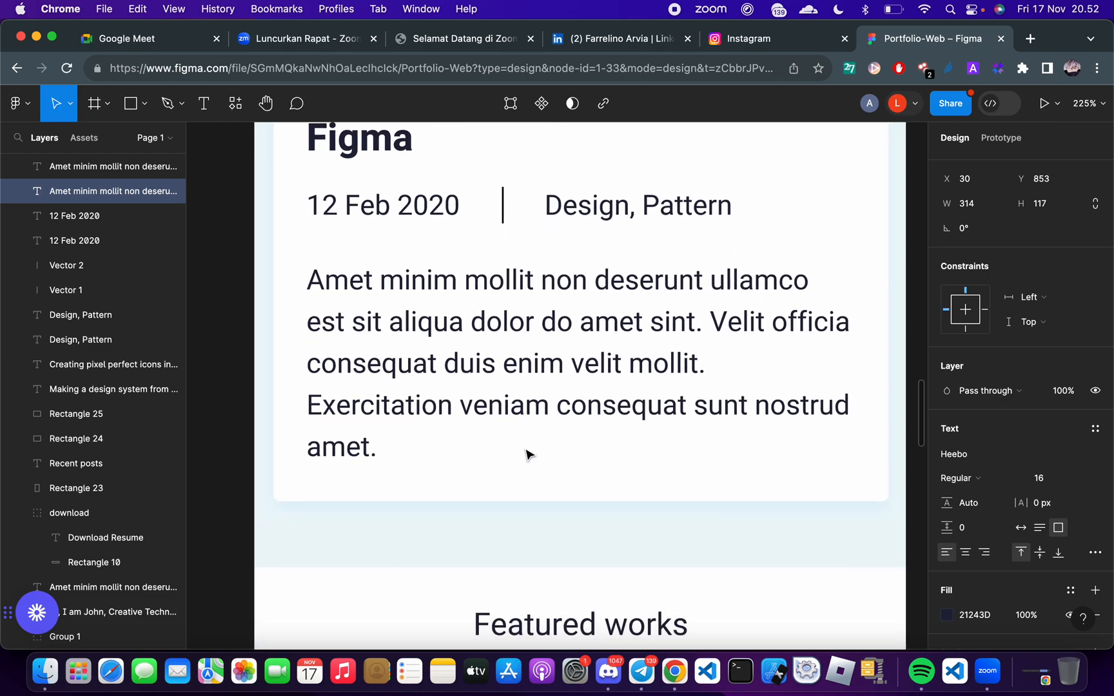
scroll(526, 455, "down", 5)
scroll(526, 455, "up", 3)
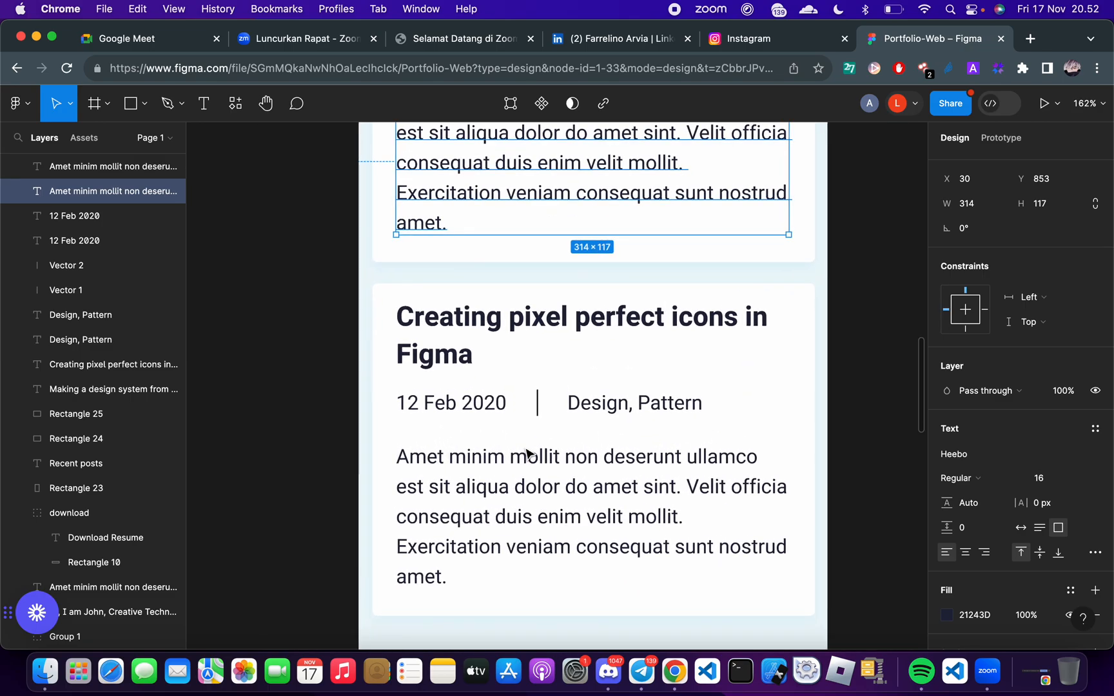
scroll(524, 452, "up", 4)
left_click(482, 374)
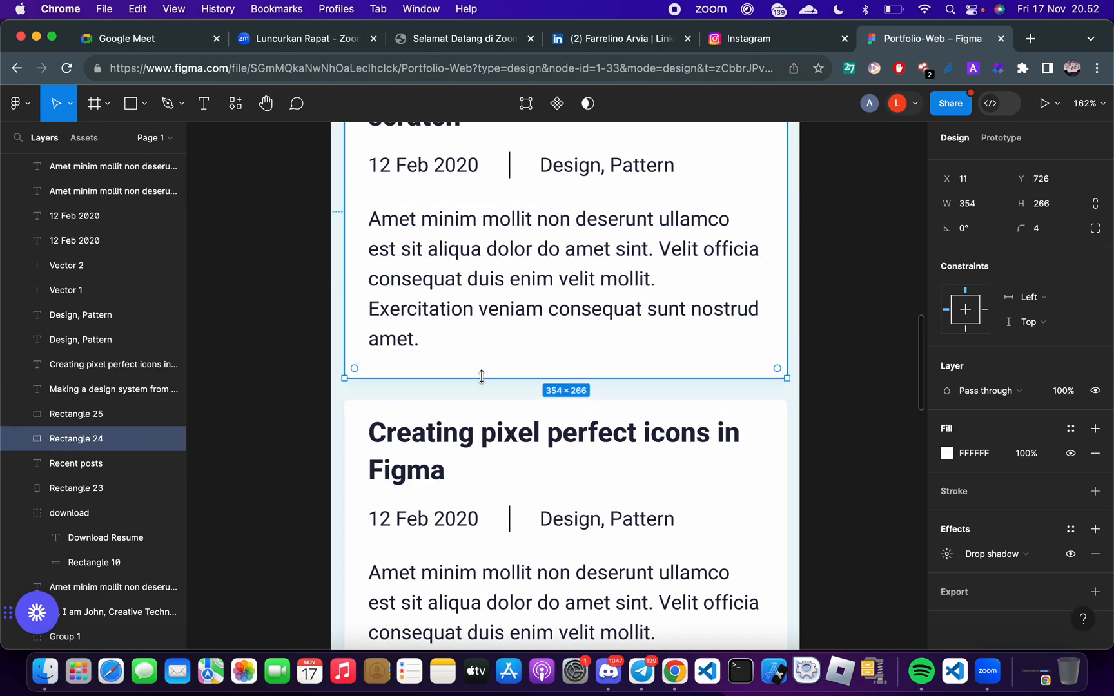
key("alt")
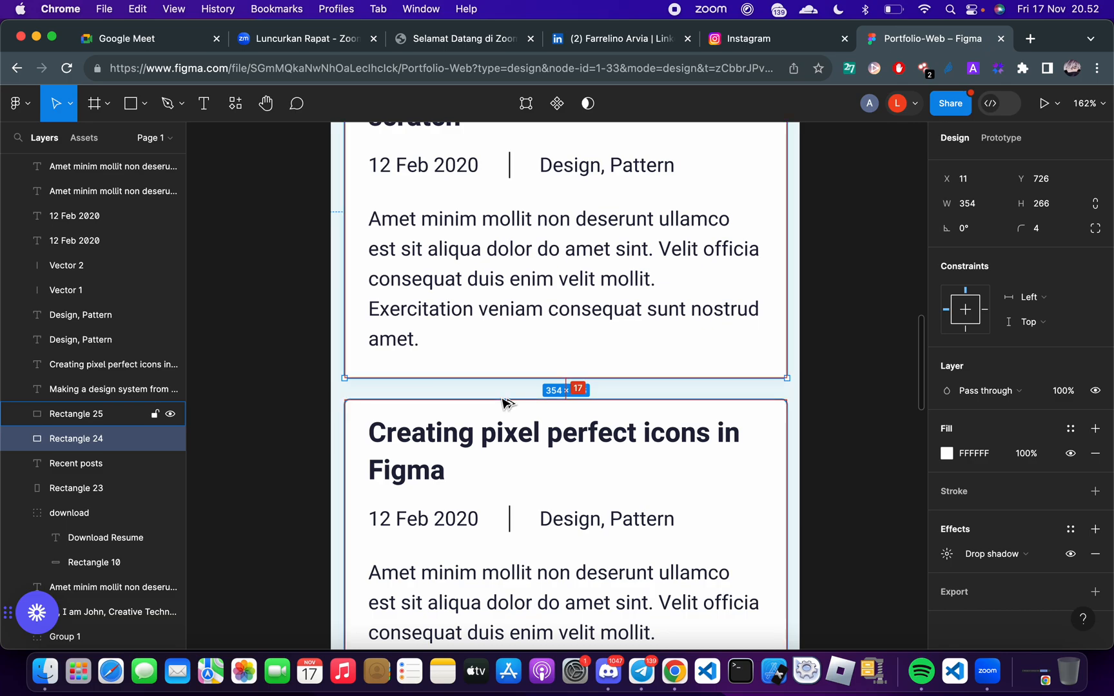
key("ctrl+Right")
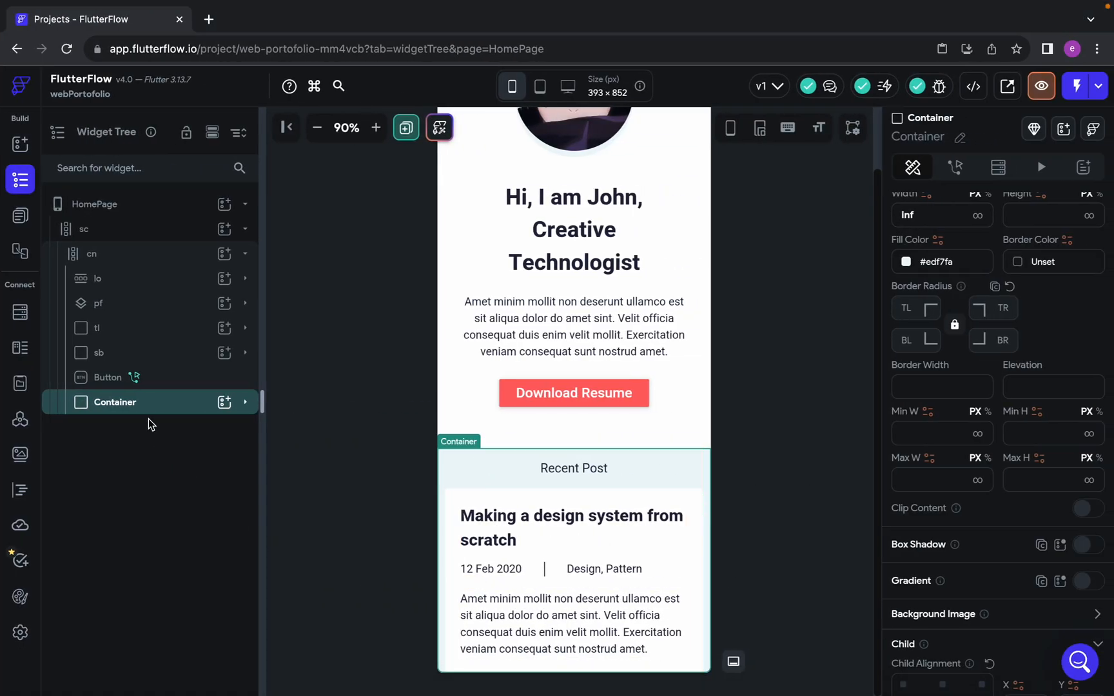
Set the bottom padding of the Recent Post section's Container to 17
scroll(967, 257, "down", 3)
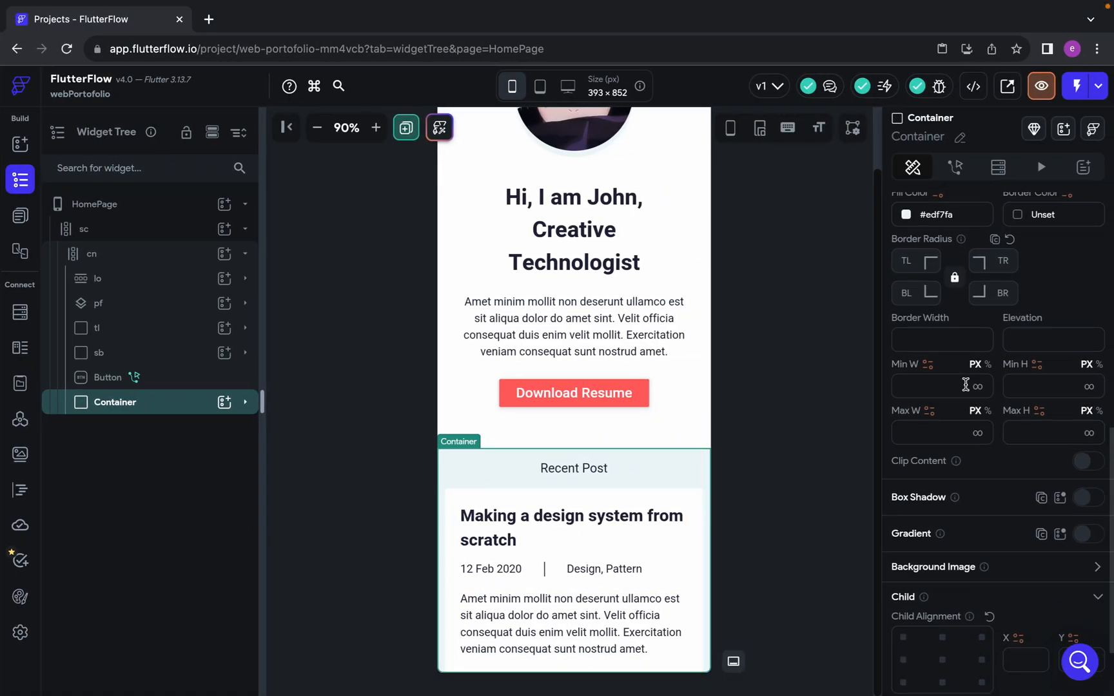
scroll(963, 567, "up", 5)
scroll(961, 473, "up", 5)
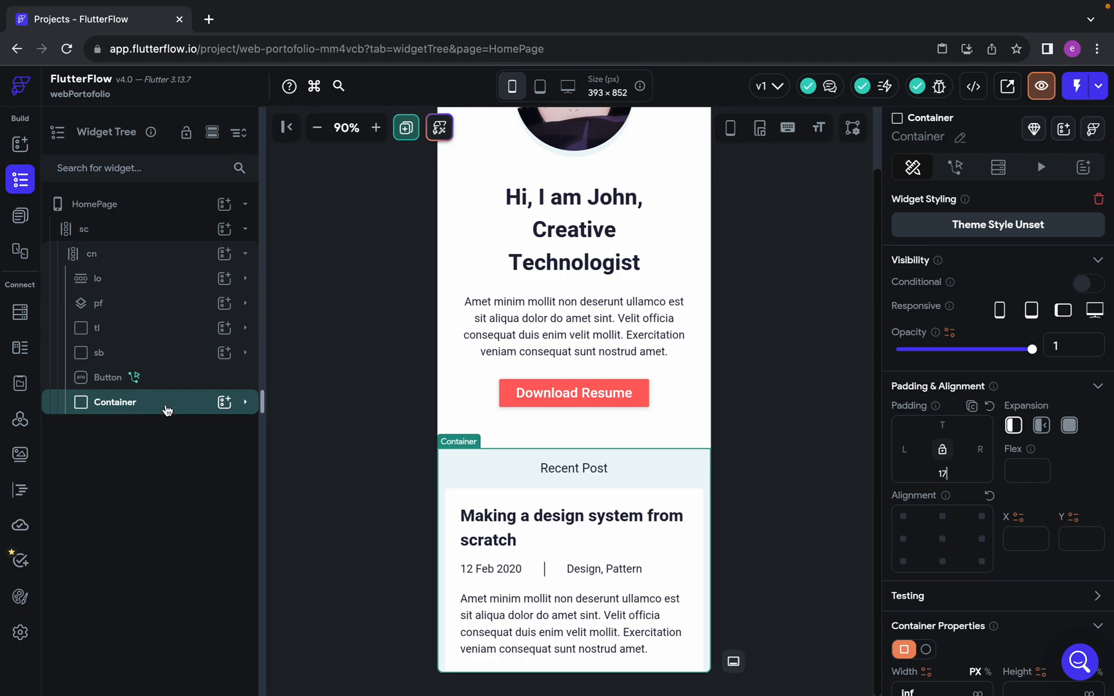
Expand the Recent Post section's Container and select the collapsed post card Container inside its Column
left_click(245, 402)
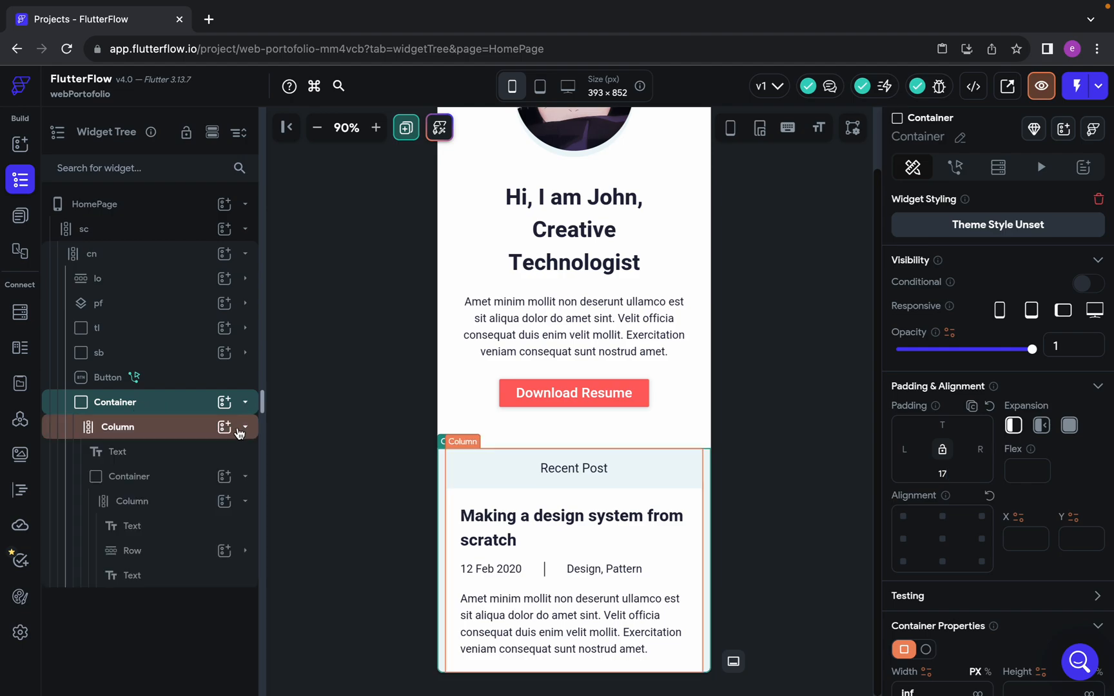
left_click(245, 428)
left_click(245, 402)
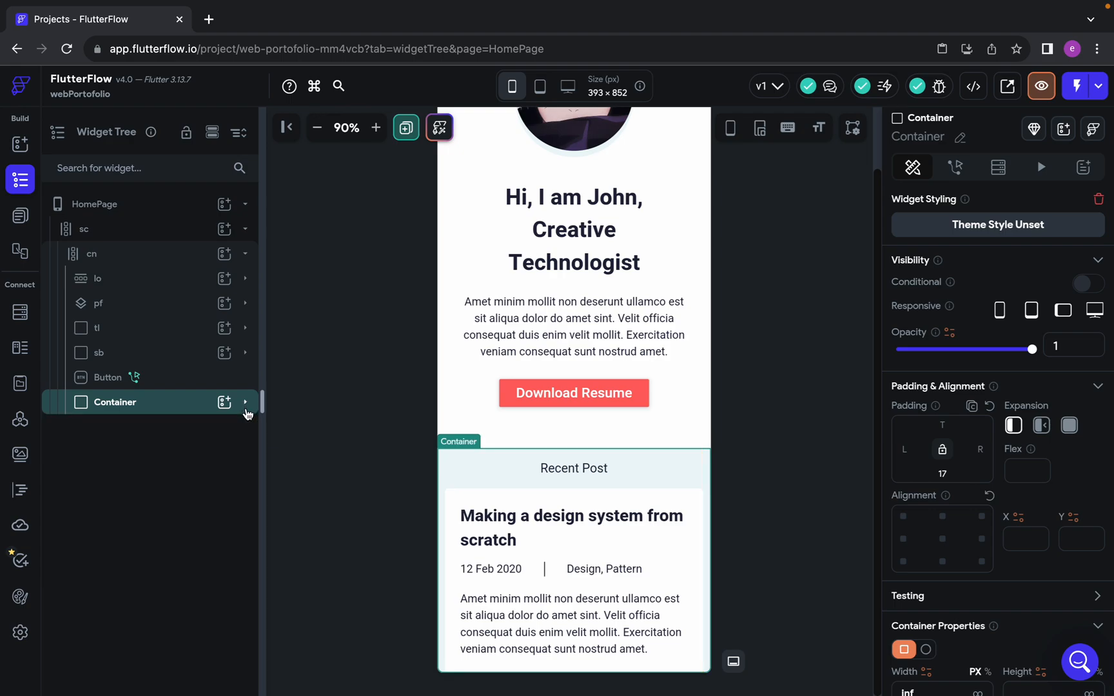
left_click(464, 500)
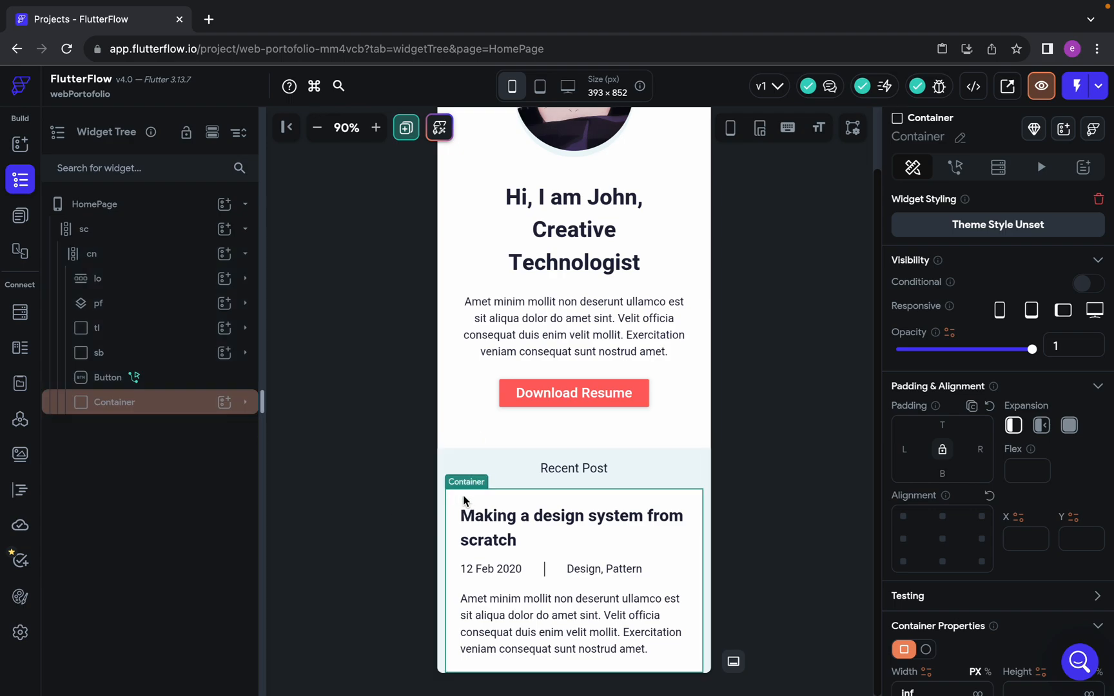
left_click(246, 402)
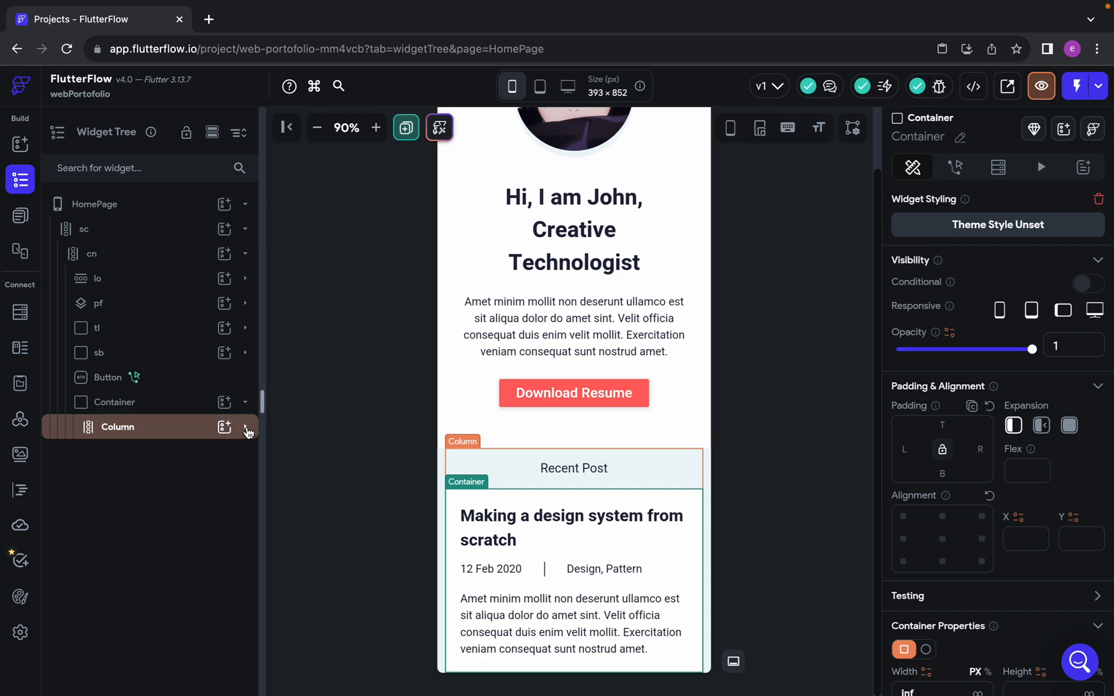
left_click(245, 427)
left_click(245, 477)
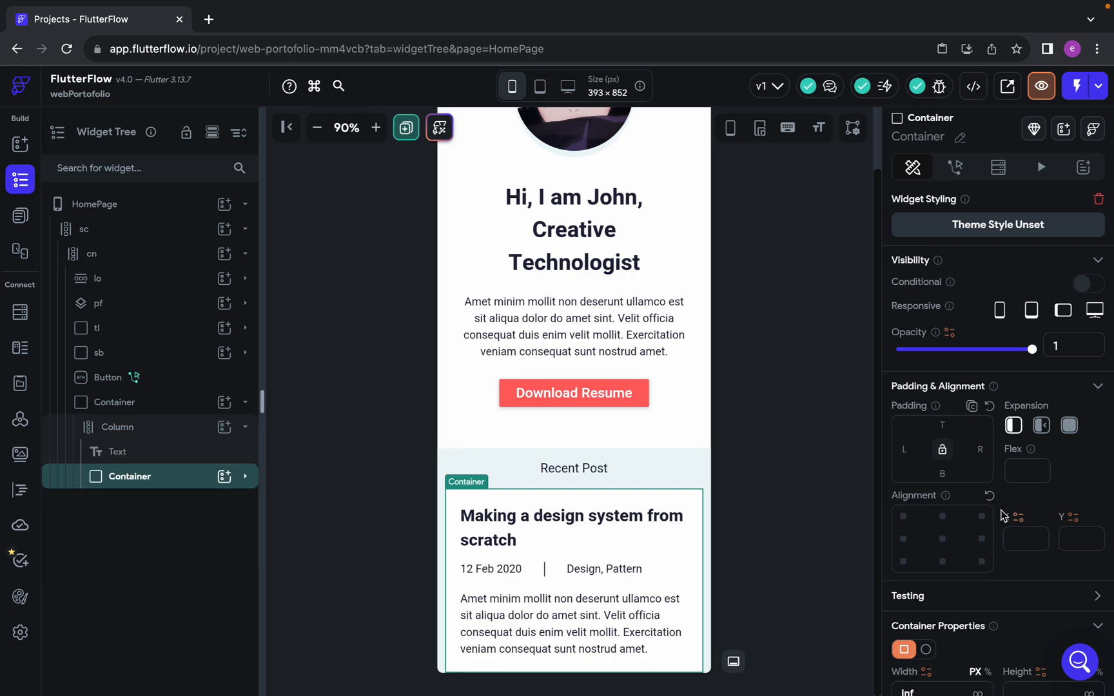
scroll(1010, 510, "down", 2)
scroll(1010, 510, "down", 3)
scroll(988, 543, "up", 4)
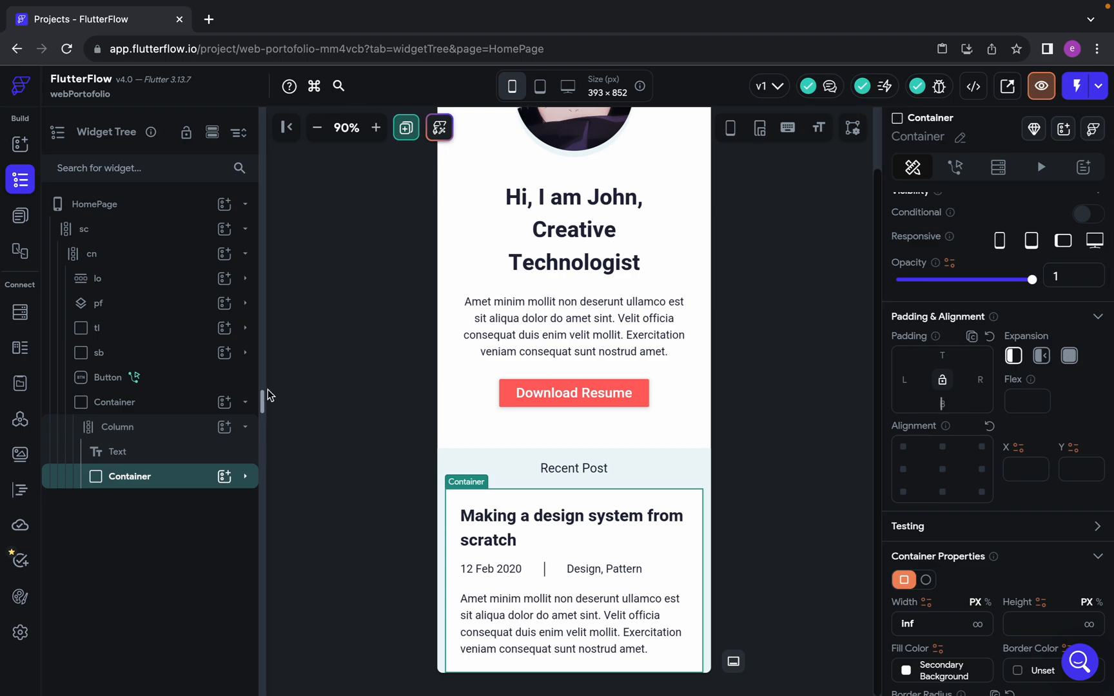
Clear the bottom padding of the outer Container that holds the Recent Post section
left_click(137, 406)
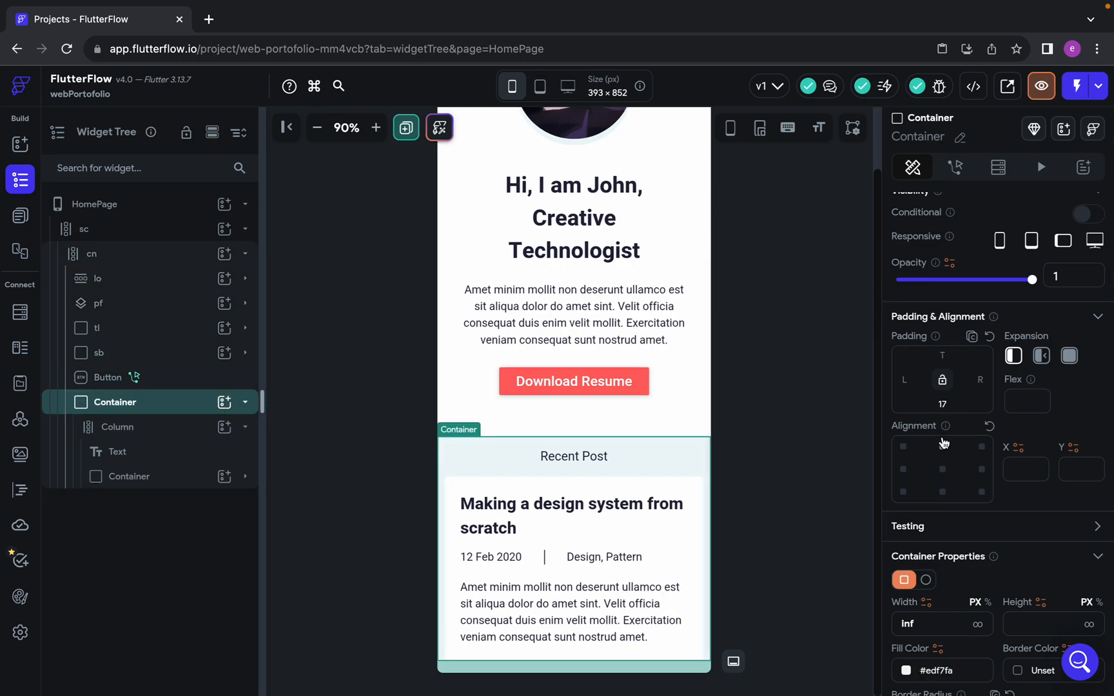
left_click(945, 404)
key("BackSpace")
key("BackSpace")
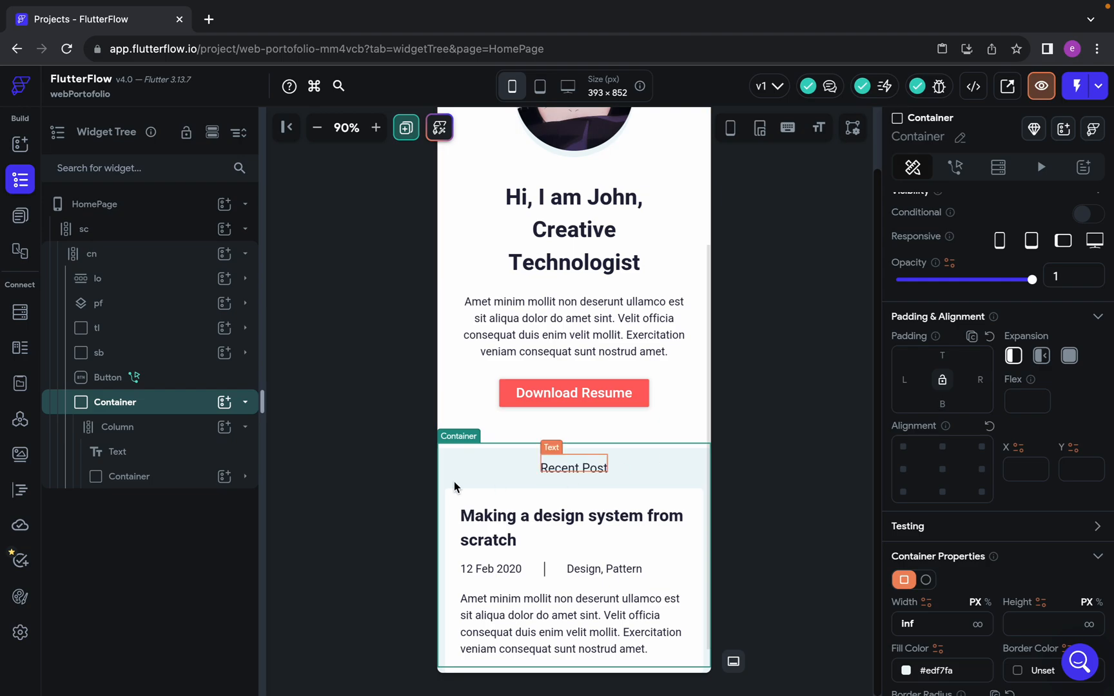
Set the post card Container's bottom padding to 17 and duplicate the card within the Recent Post Column
left_click(146, 479)
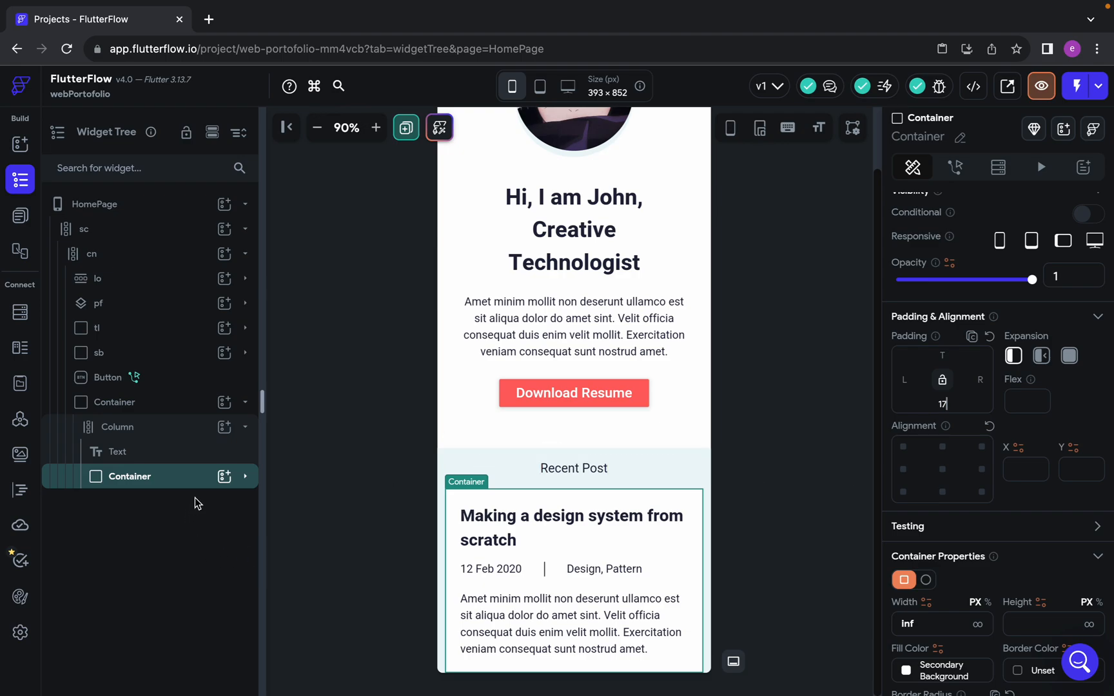
left_click(160, 480)
left_click(159, 480)
key("super+d")
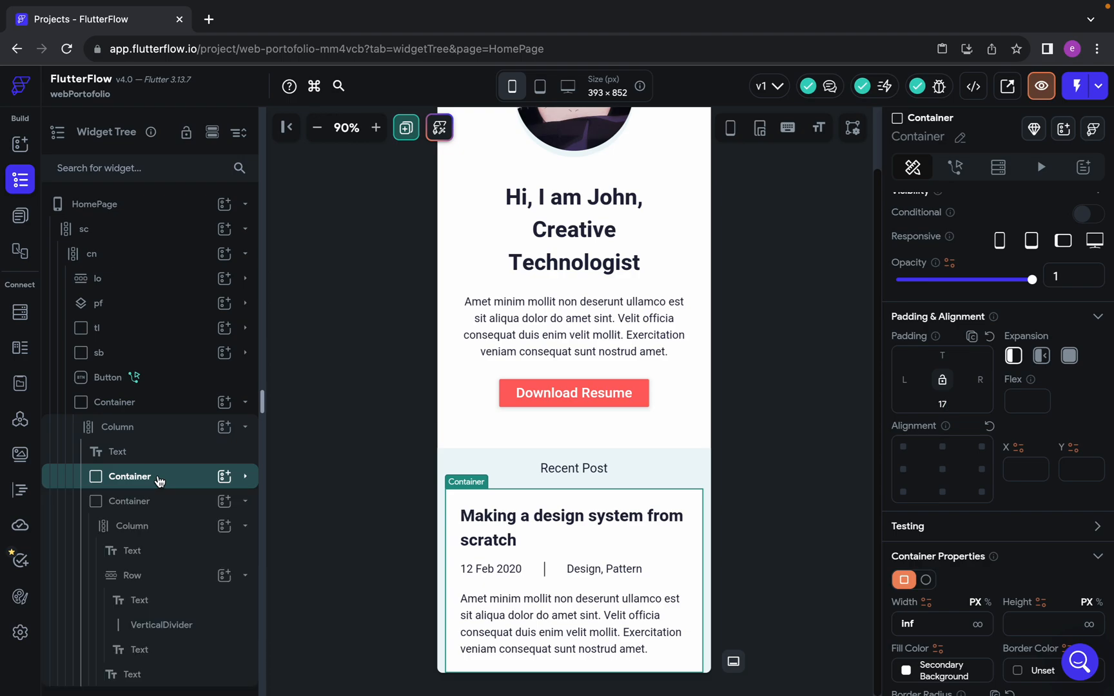
left_click(242, 501)
left_click(243, 501)
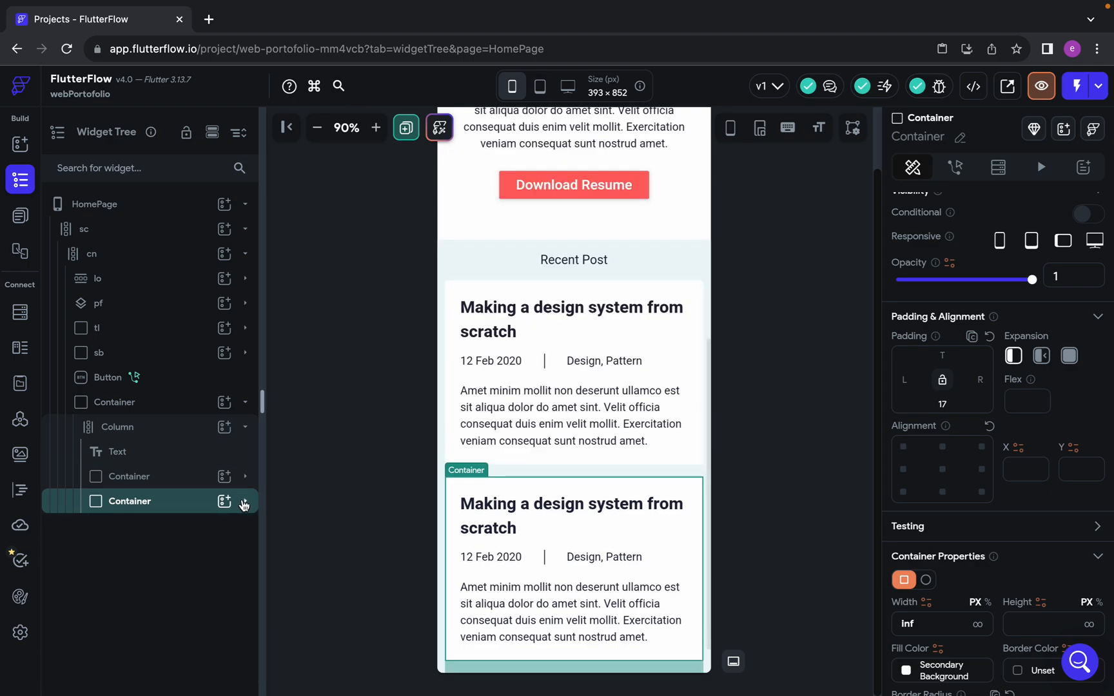
scroll(508, 427, "up", 1)
scroll(508, 427, "down", 1)
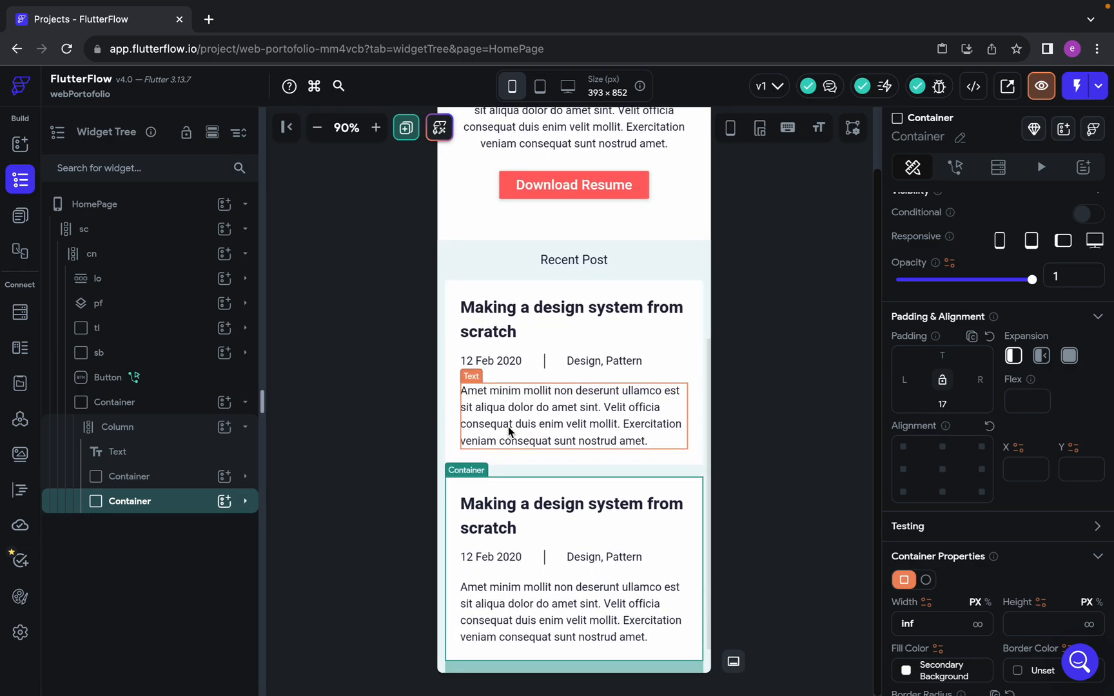
Collapse the Recent Post section's Container in the widget tree and rename it "rp"
left_click(860, 533)
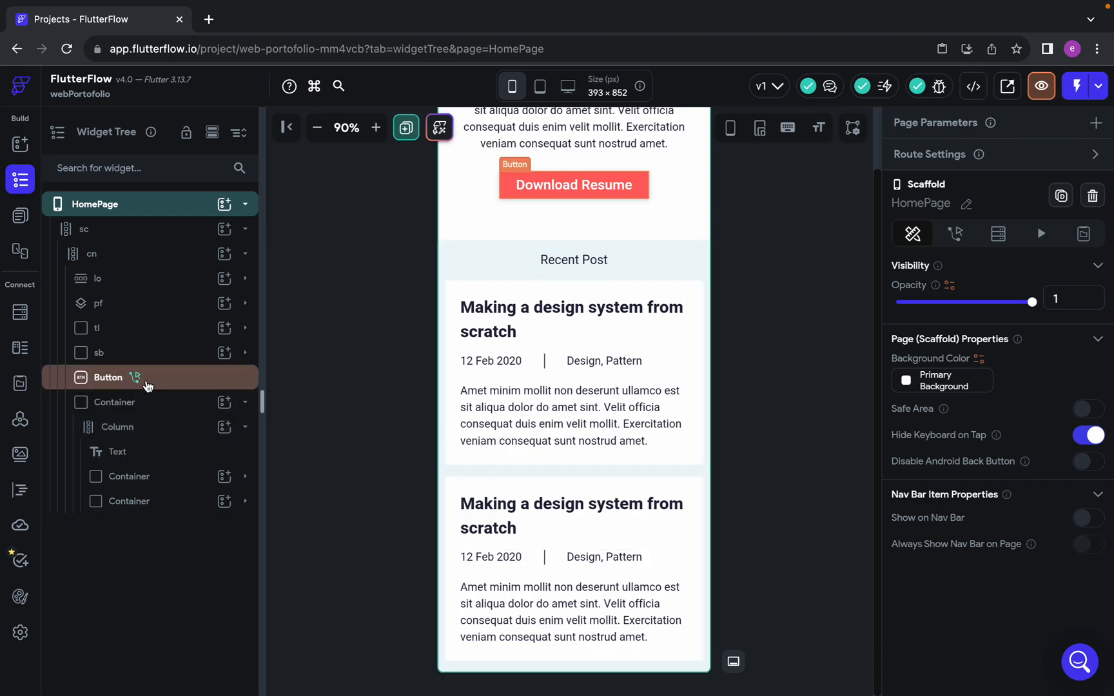
left_click(246, 403)
double_click(109, 402)
type("rp")
key("Return")
Examine the section below the recent posts in the Figma design, including the "Featured works" heading's text properties
key("ctrl+Left")
scroll(510, 443, "down", 12)
scroll(509, 443, "up", 3)
scroll(510, 444, "down", 8)
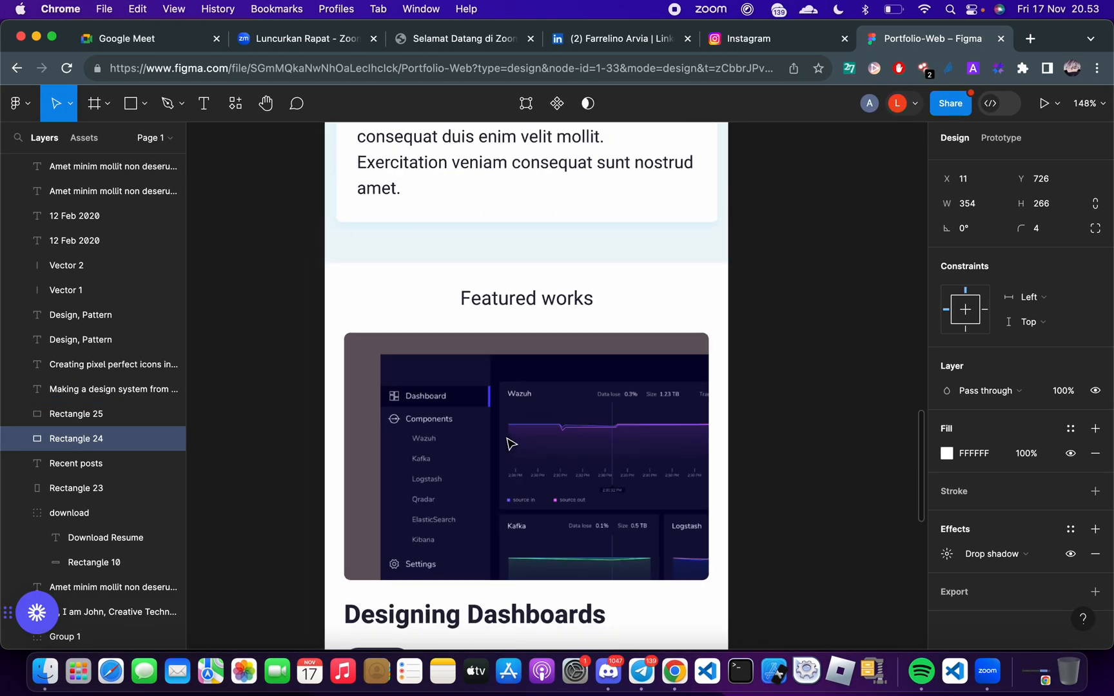
scroll(510, 445, "down", 3)
scroll(479, 402, "up", 5)
scroll(479, 402, "down", 1)
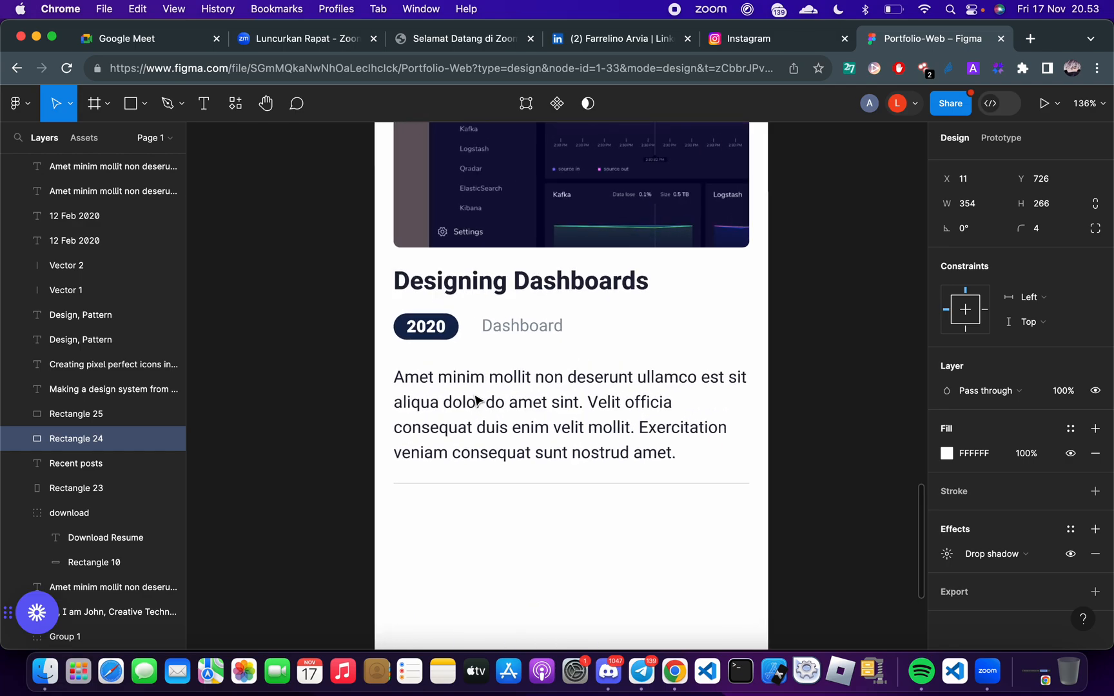
scroll(478, 400, "up", 4)
scroll(490, 361, "up", 4)
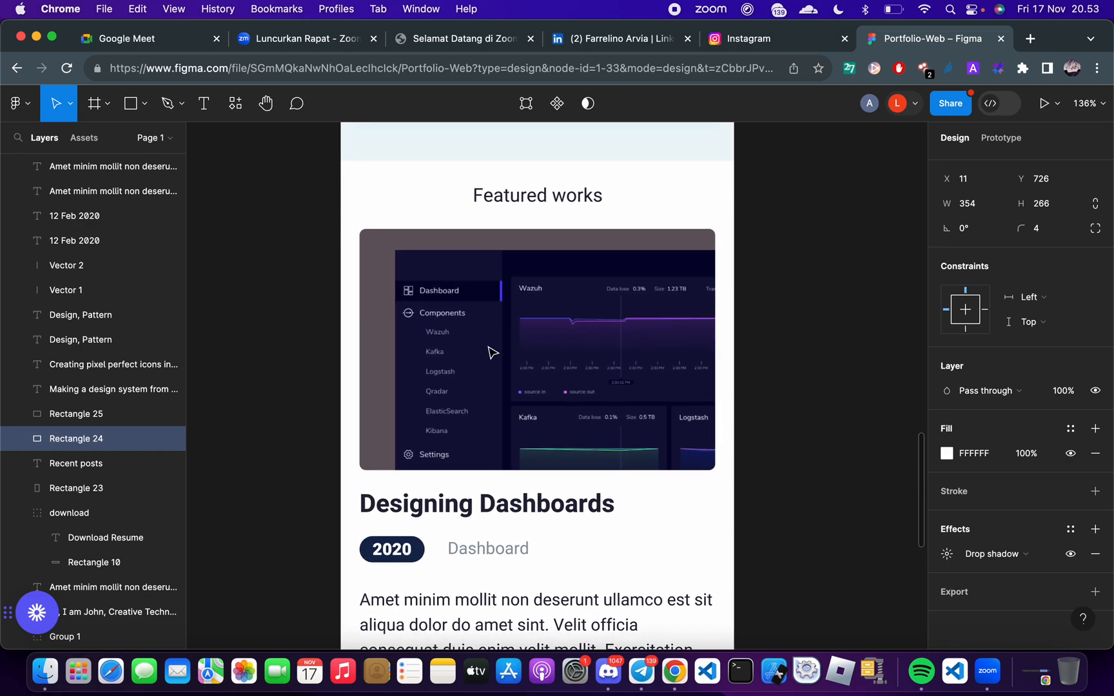
scroll(497, 360, "up", 5)
left_click(529, 341)
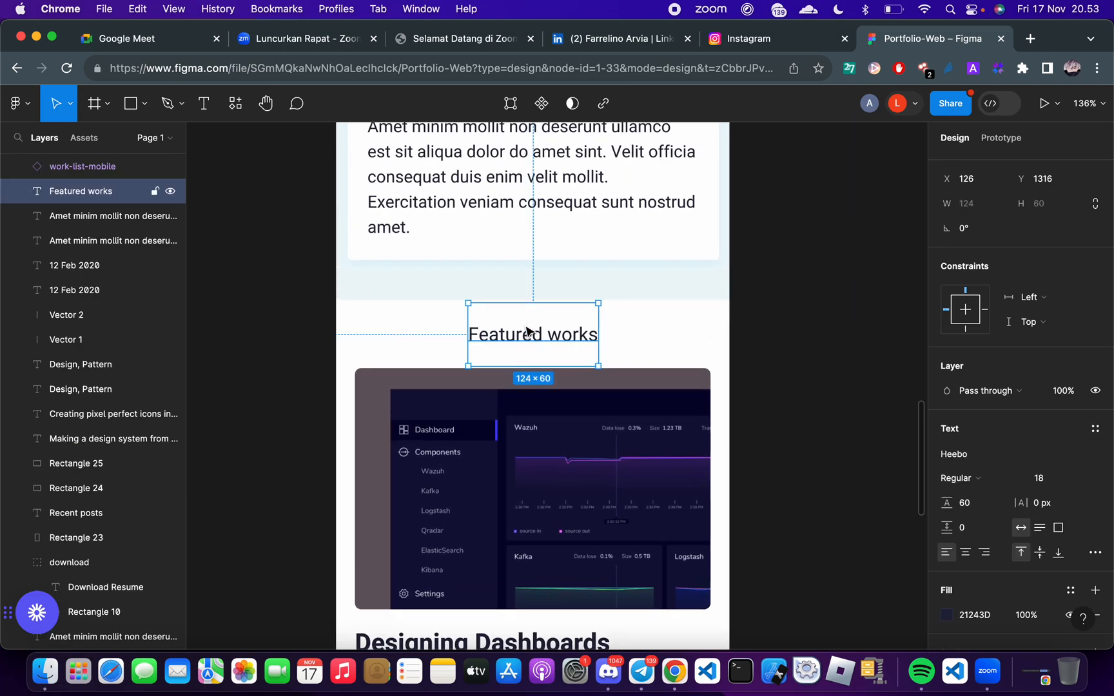
scroll(520, 319, "up", 5)
Return to FlutterFlow and add a Text widget to the cn column below rp
key("ctrl+Right")
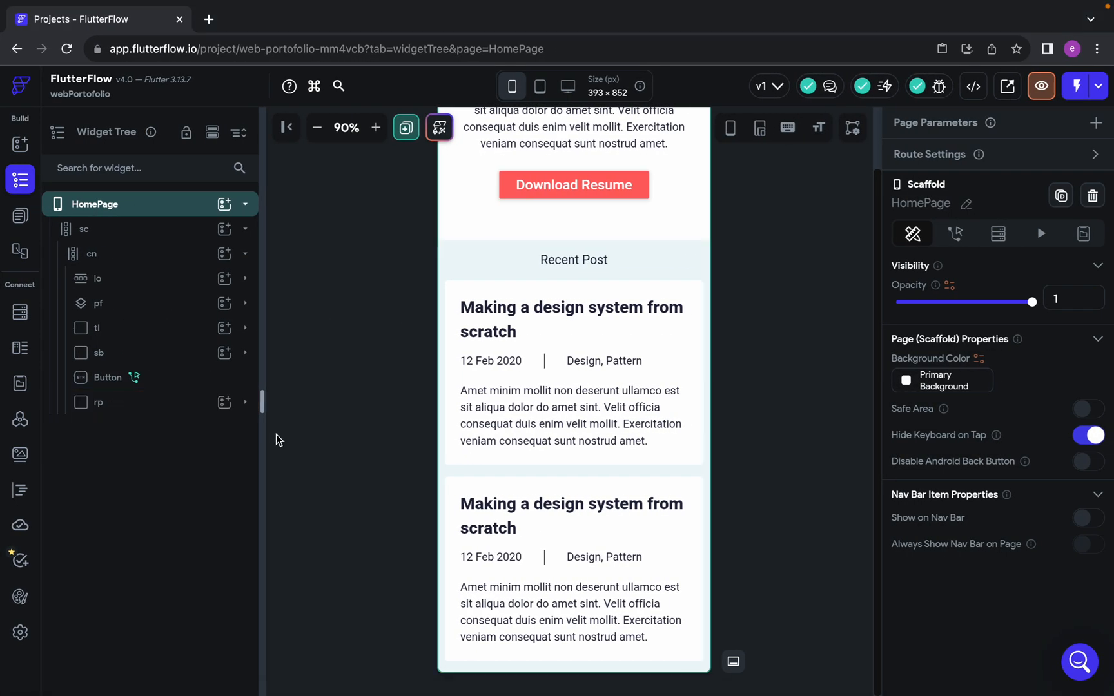
left_click(224, 255)
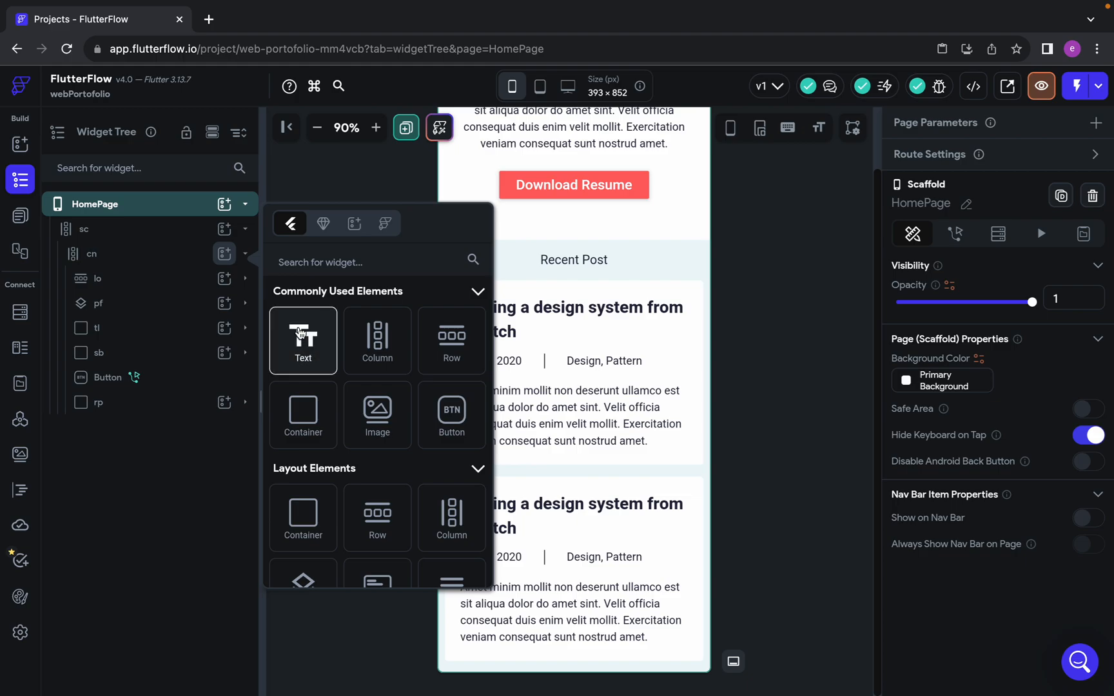
key("Return")
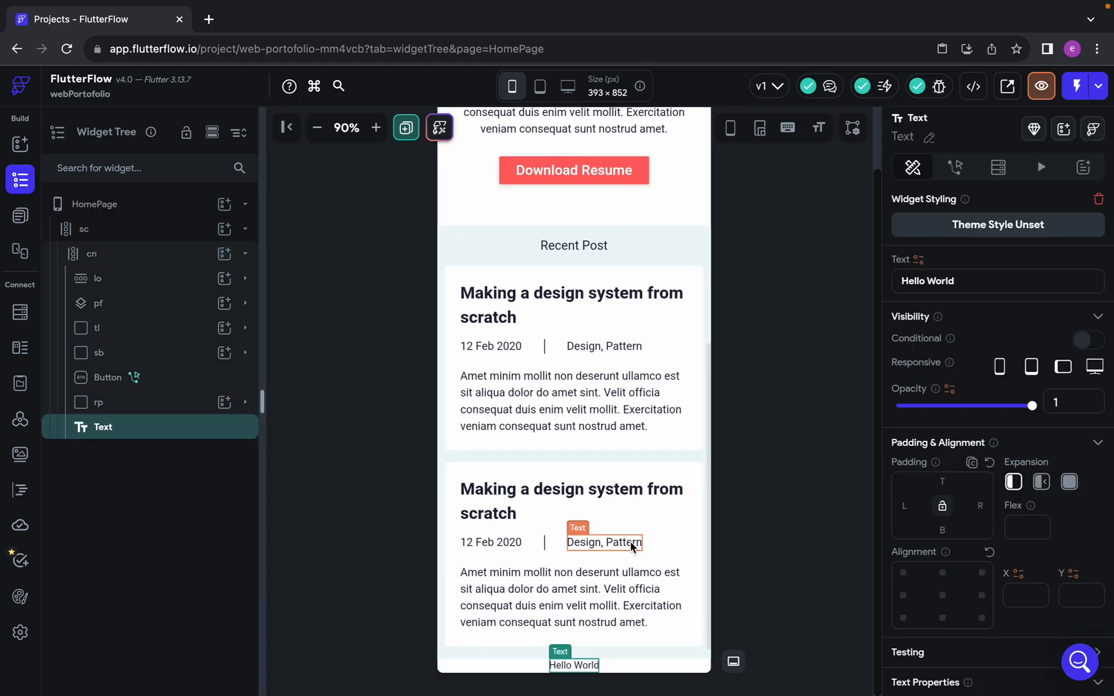
Check the heading in Figma, replace the new Text widget's "Hello World" with "Featured Works", and set its font size to 18
key("ctrl+Left")
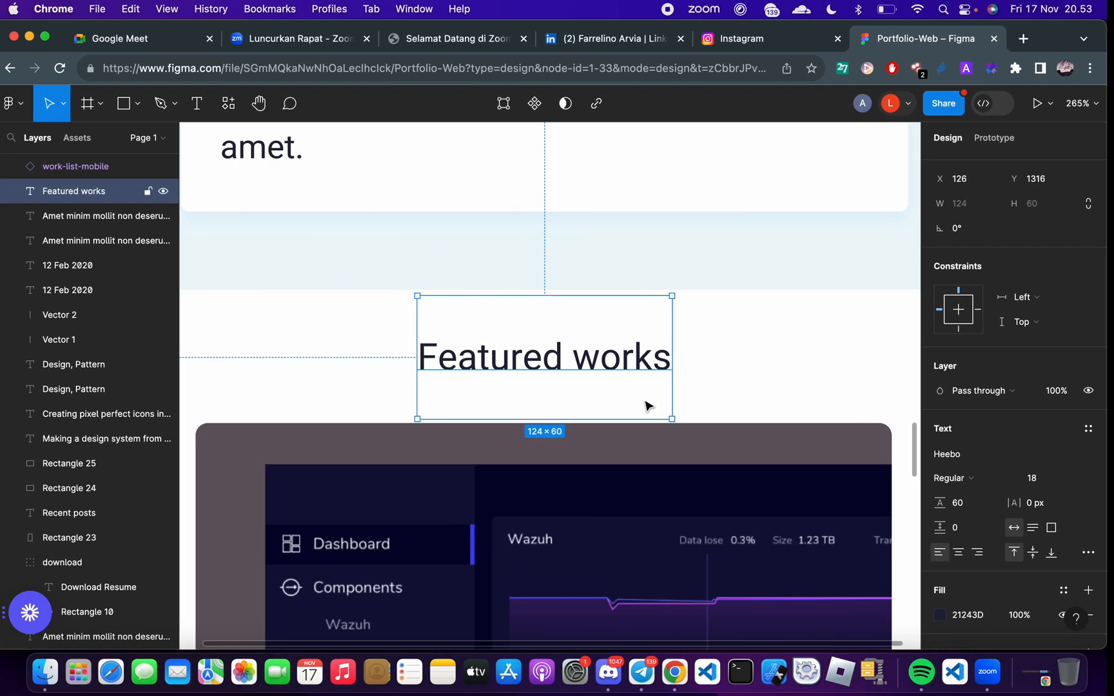
key("ctrl+Right")
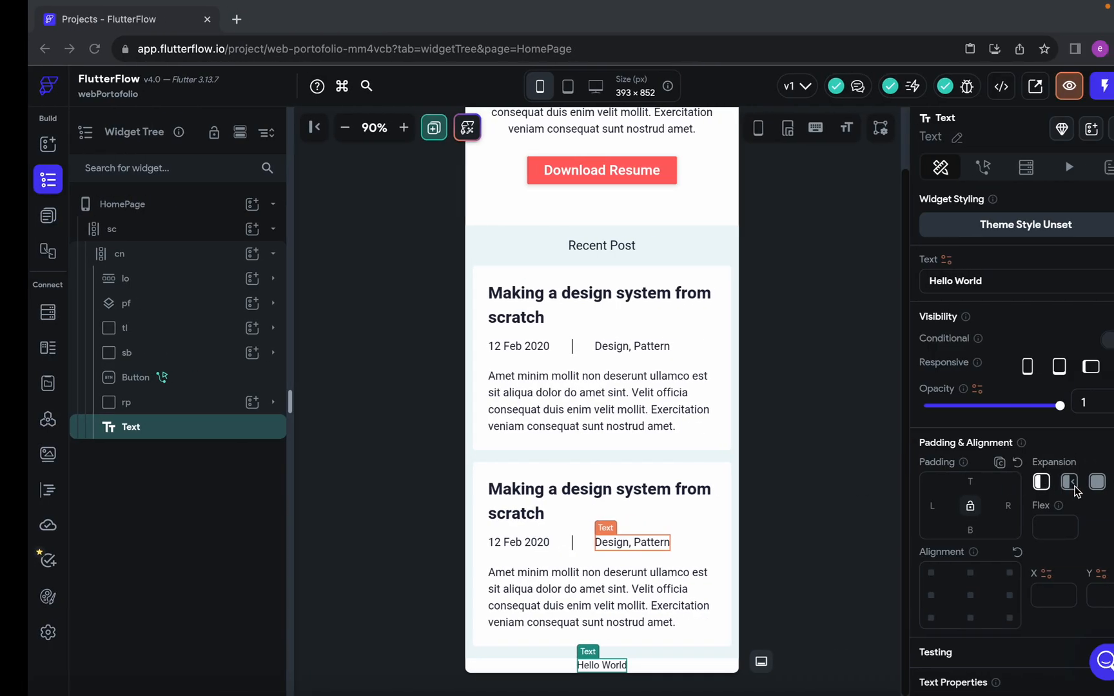
scroll(961, 490, "down", 7)
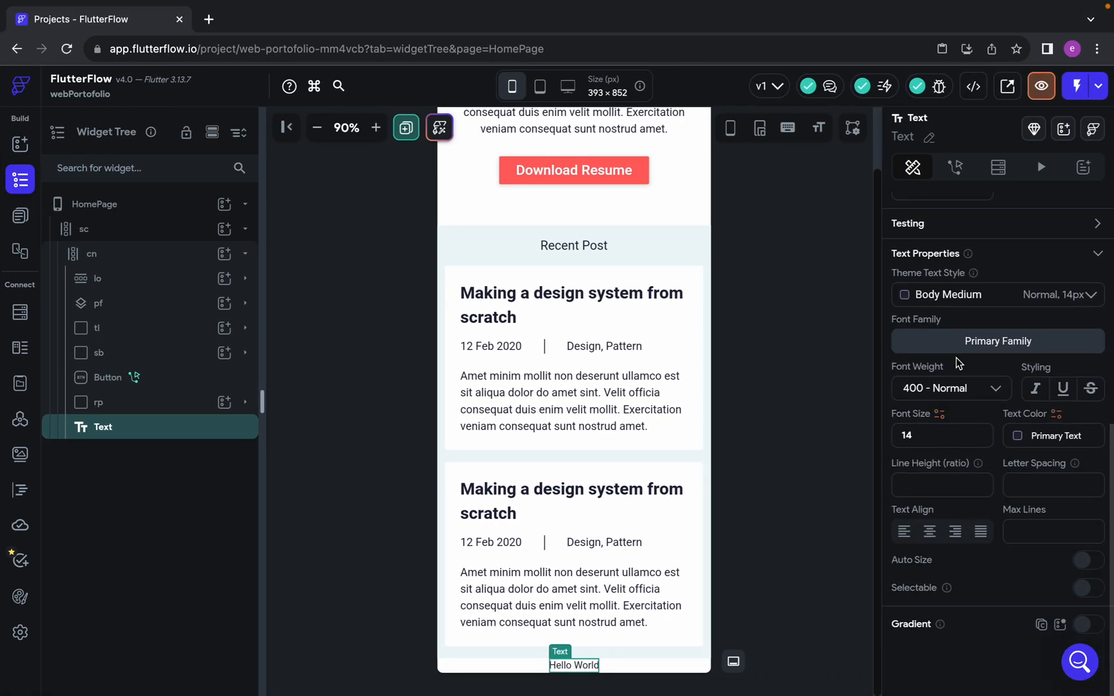
scroll(953, 333, "up", 7)
left_click(943, 283)
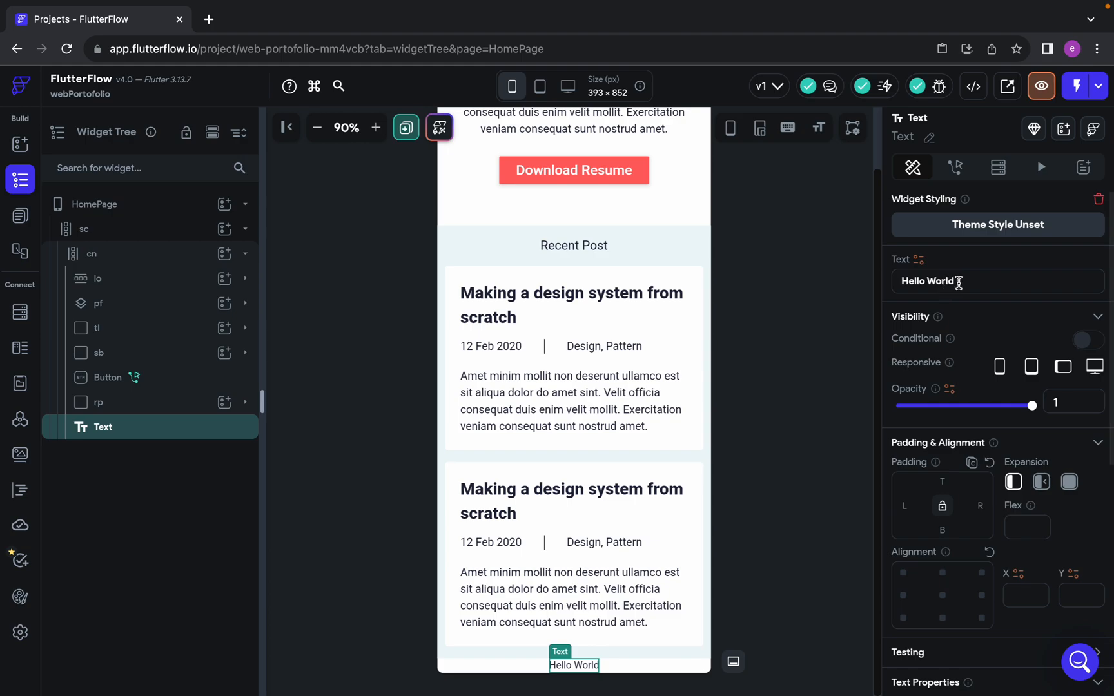
key("ctrl+a")
type("Featured Works")
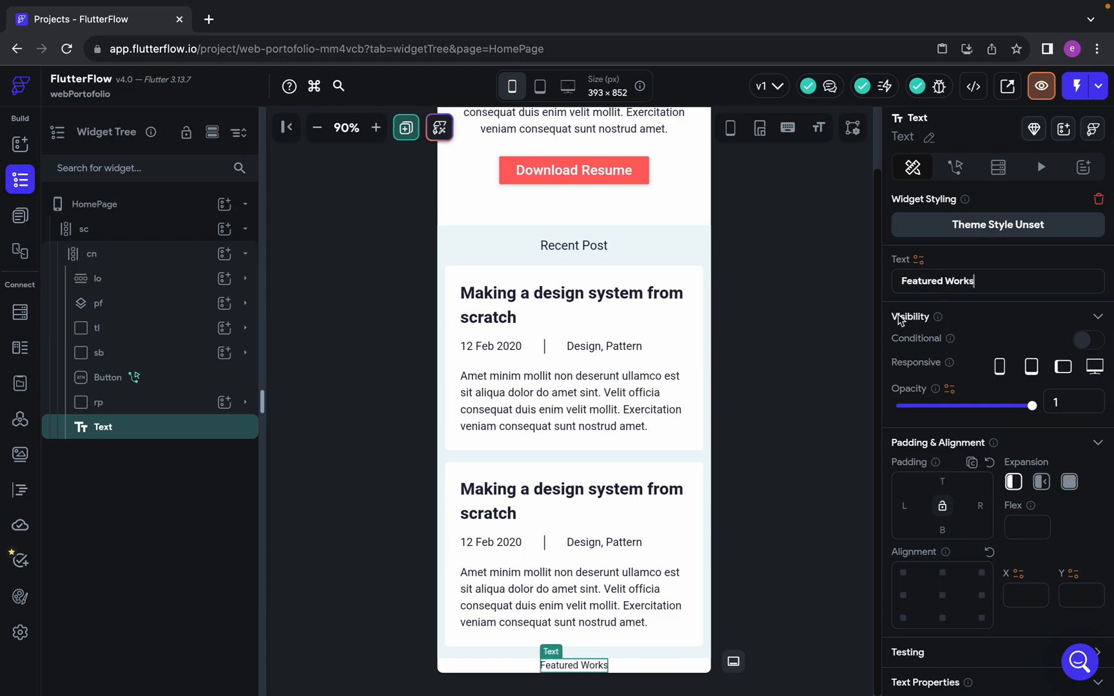
scroll(900, 319, "down", 7)
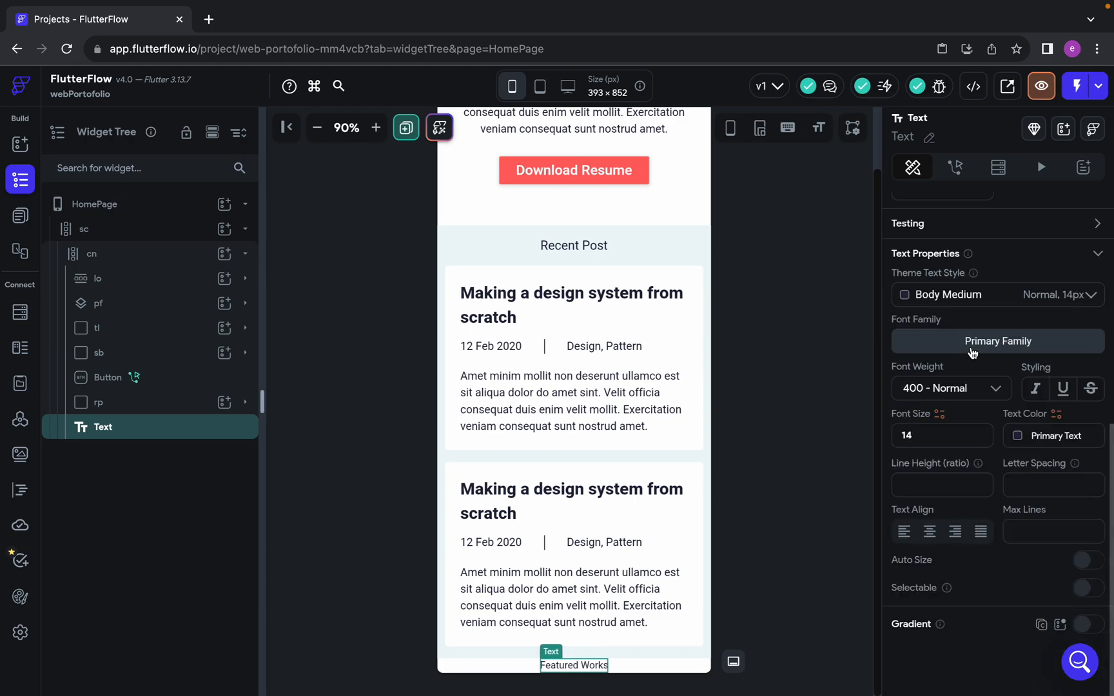
left_click(939, 435)
type("18")
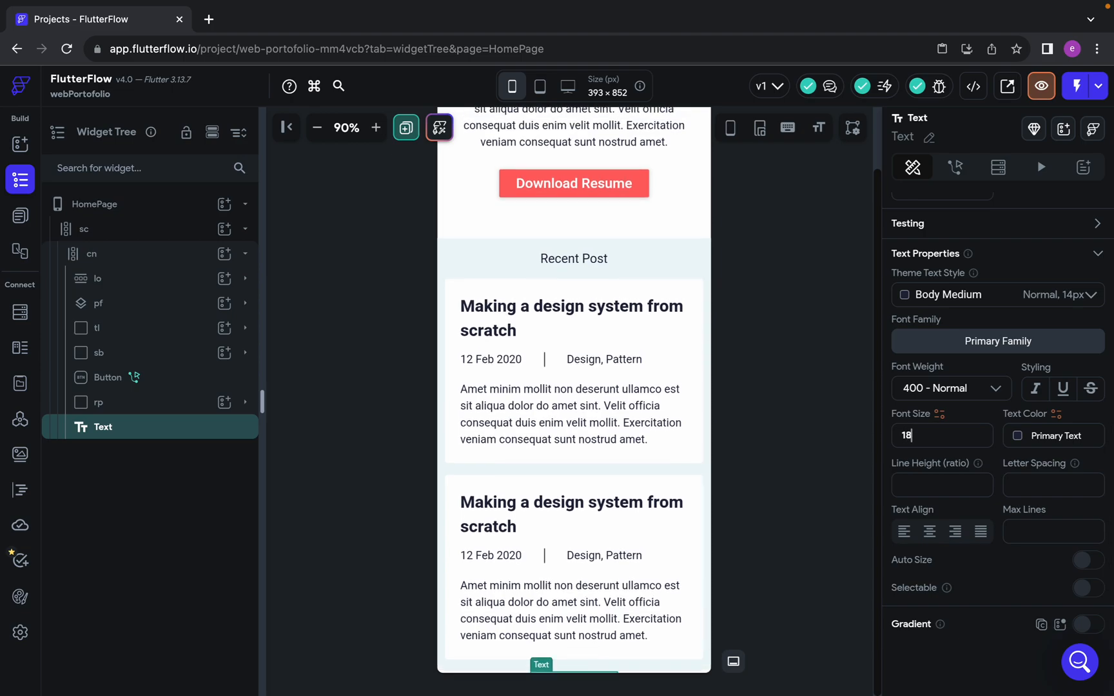
Set the top and bottom padding of the "Featured Works" text to 16
scroll(964, 337, "up", 4)
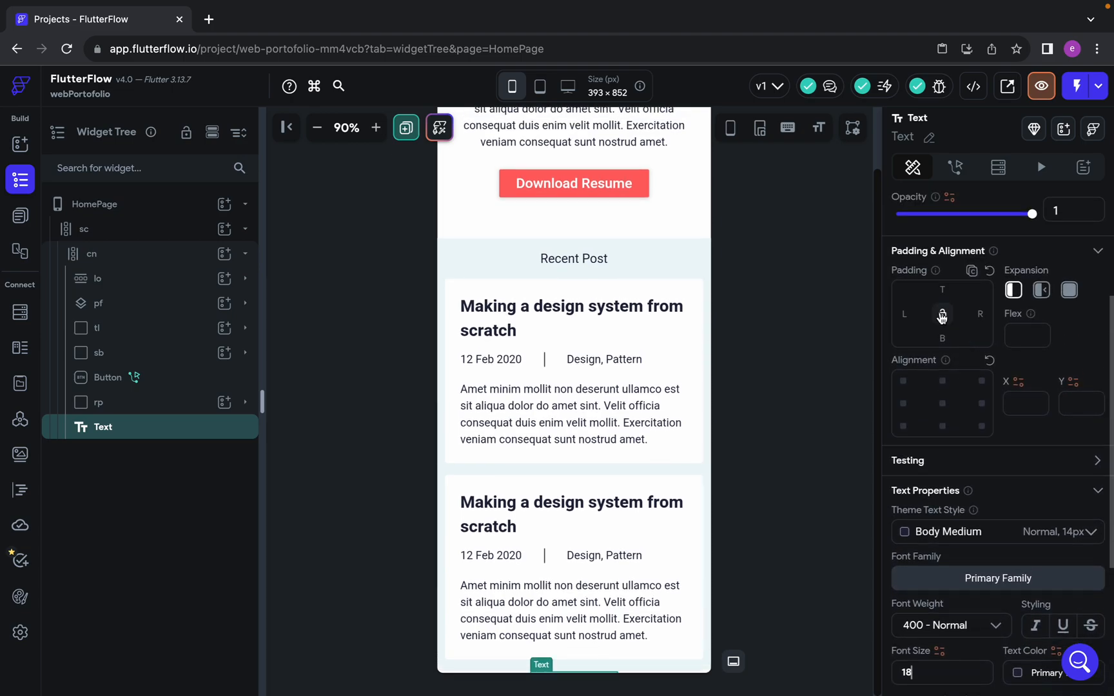
left_click(942, 286)
type("16")
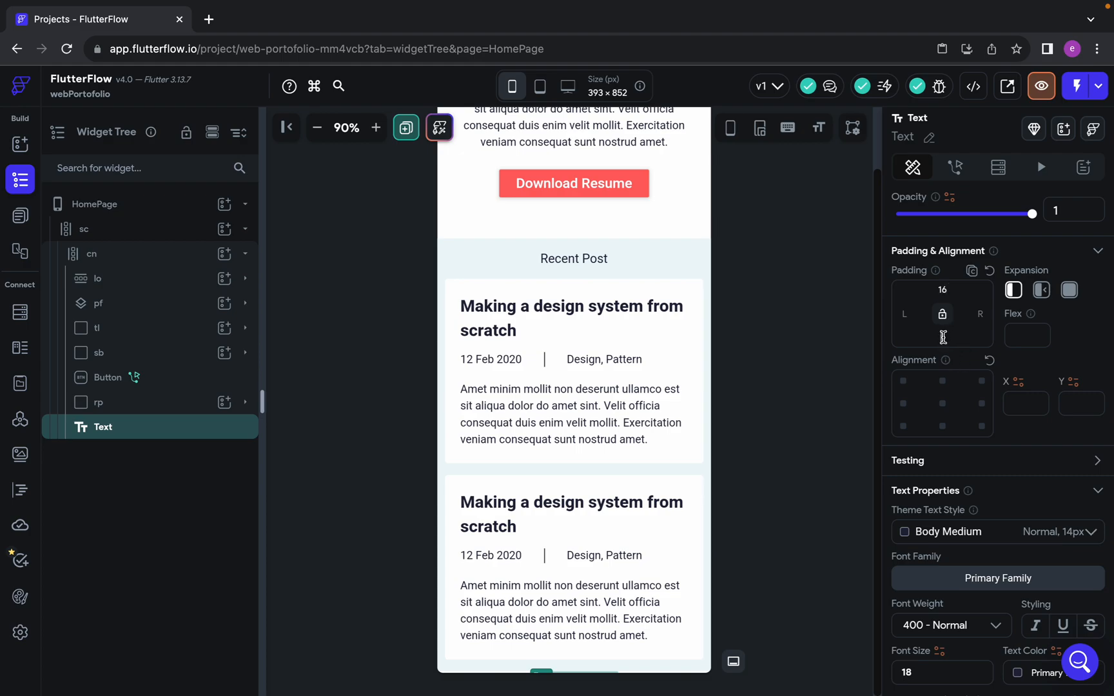
scroll(654, 393, "down", 1)
key("BackSpace")
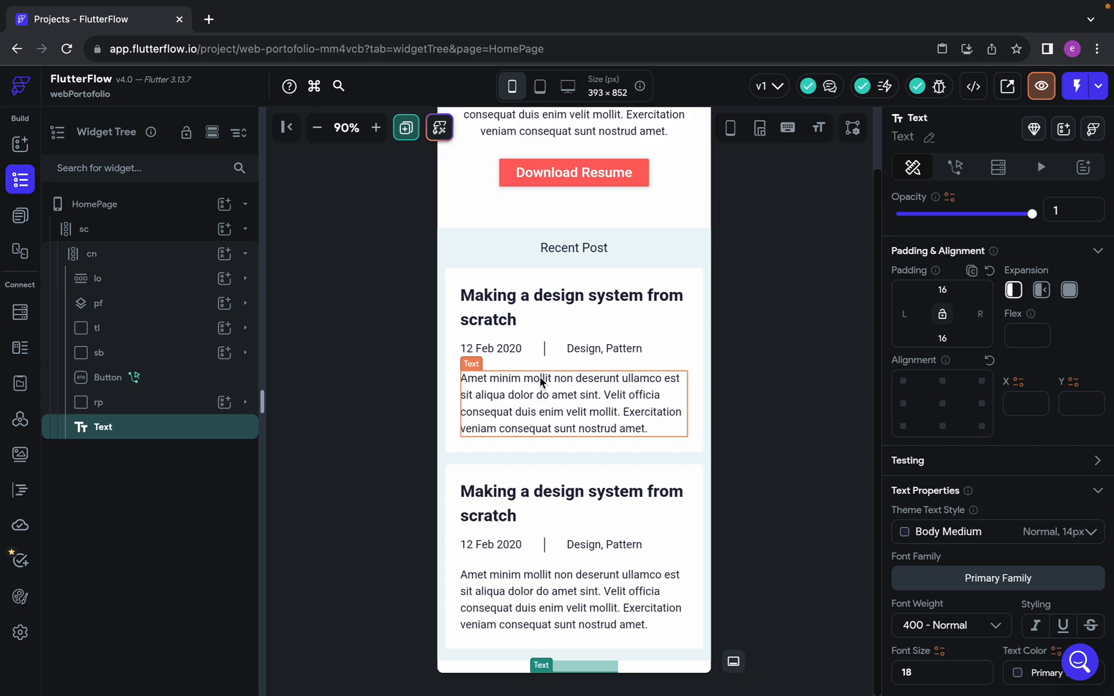
scroll(540, 382, "down", 2)
Switch to Figma and examine the work-list-mobile component's image, title, year tag and paragraph below the "Featured works" heading
key("ctrl+Left")
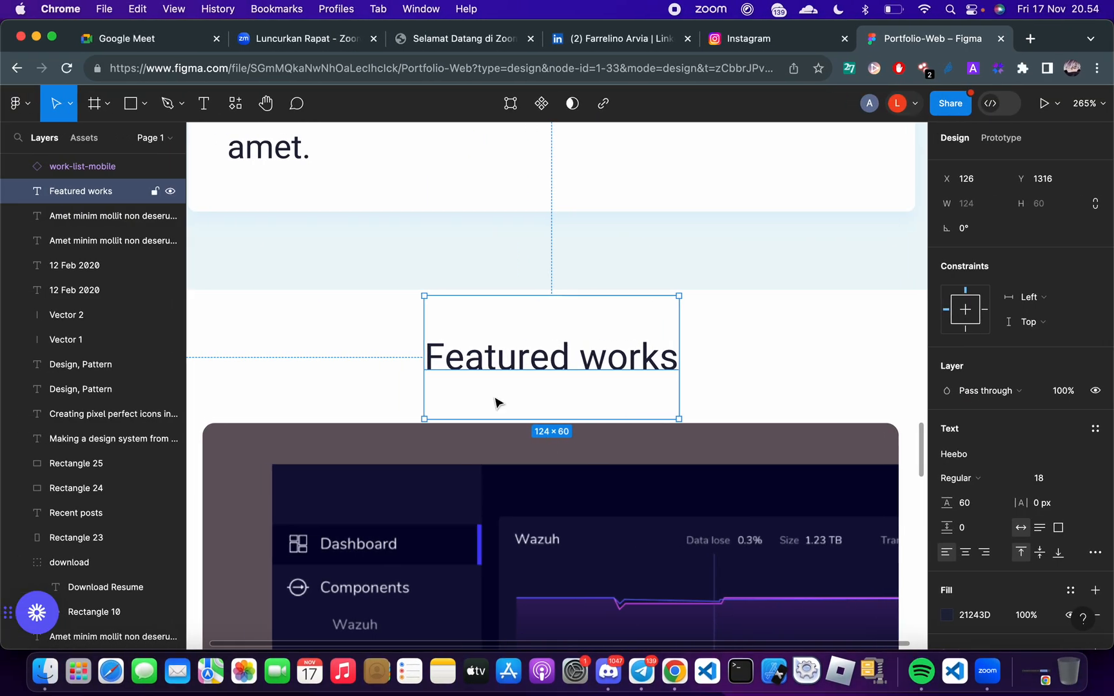
scroll(498, 399, "down", 3)
scroll(534, 390, "down", 5)
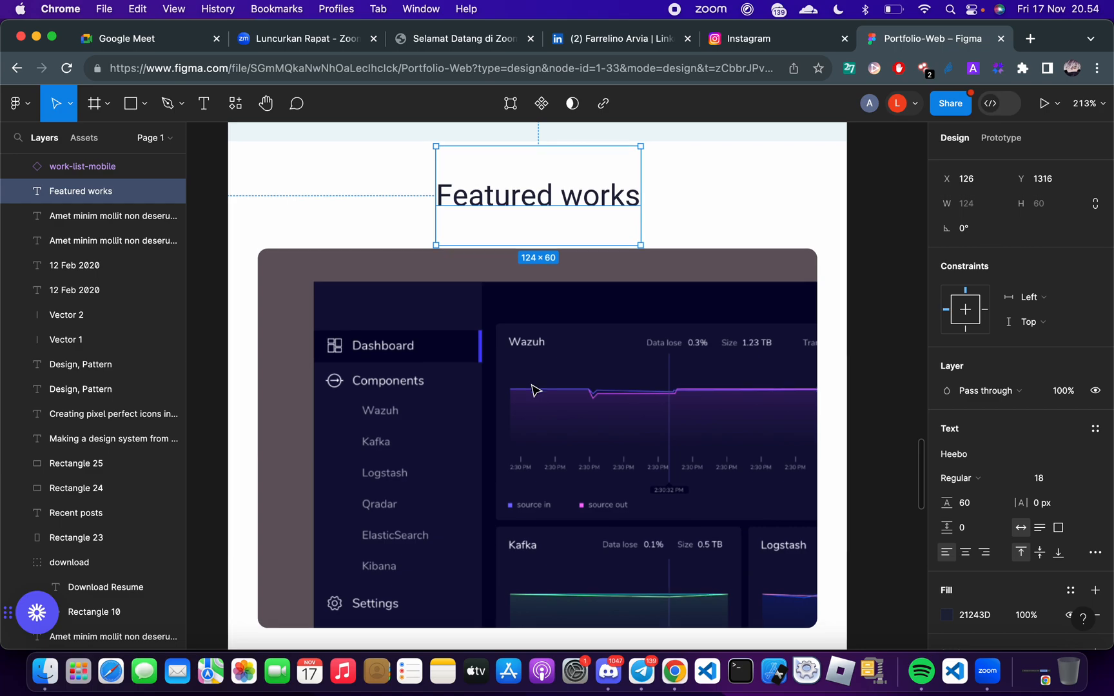
scroll(533, 390, "down", 5)
scroll(530, 387, "down", 2)
scroll(523, 374, "up", 4)
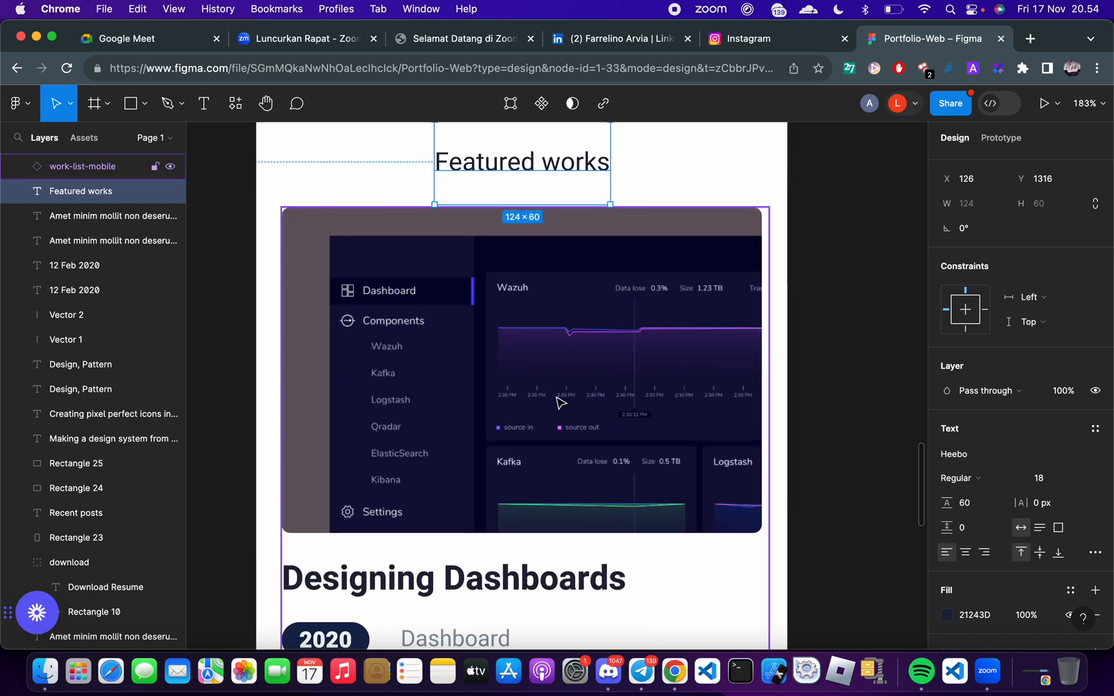
left_click(456, 361)
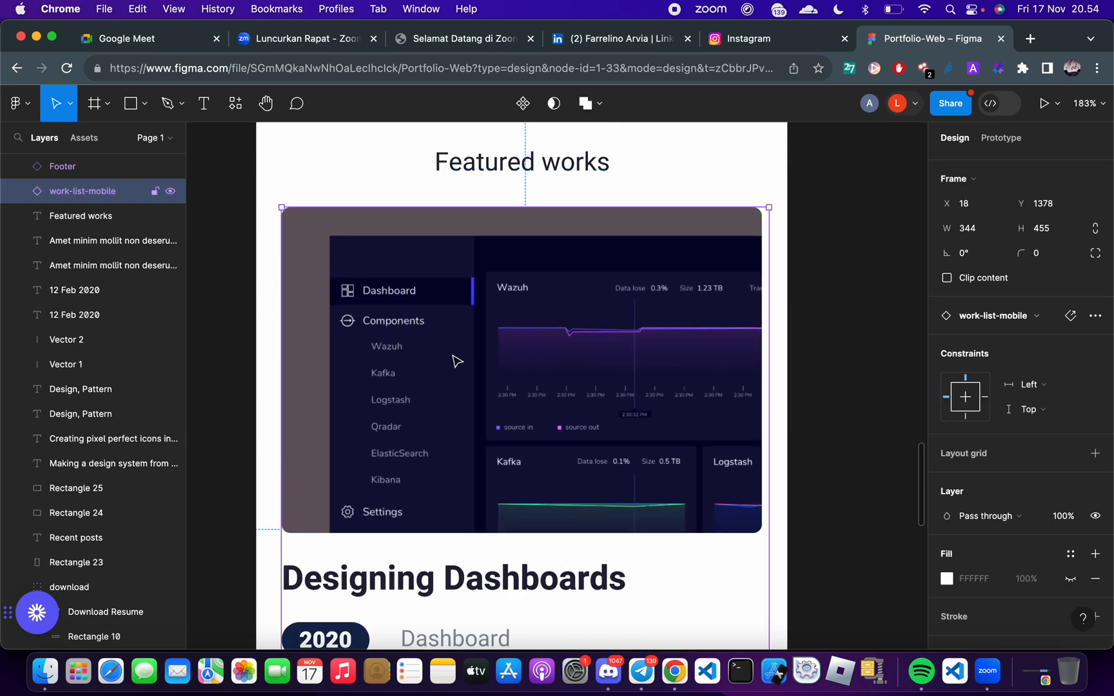
scroll(457, 361, "down", 5)
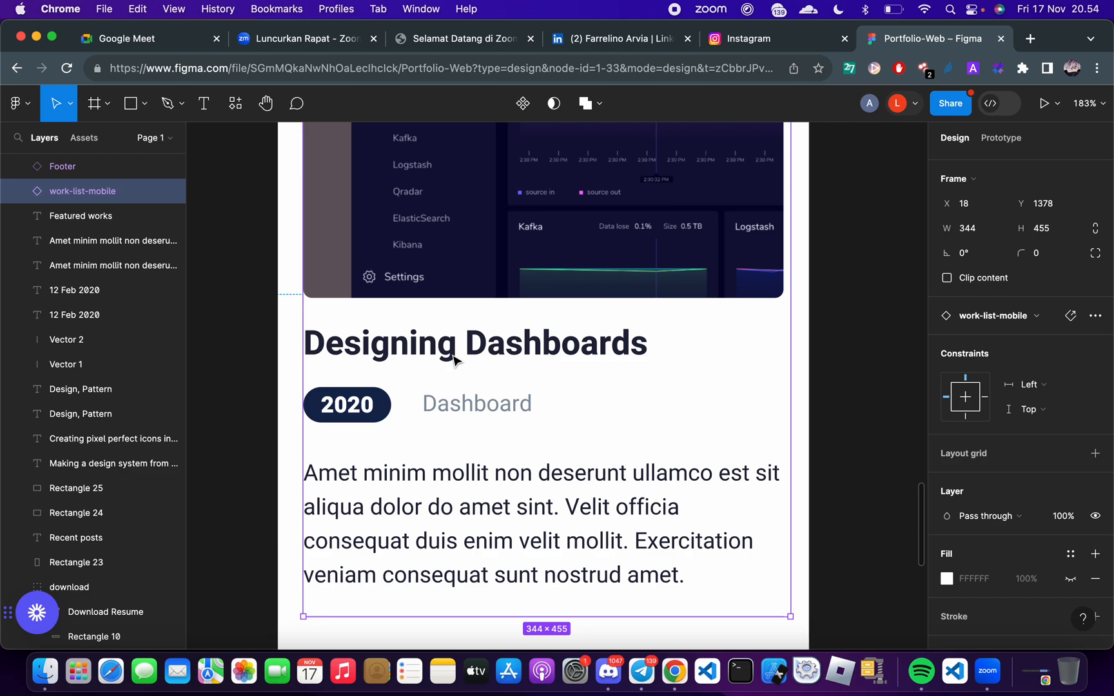
Inspect the individual layers of the work-list-mobile component: image, "Designing Dashboards" title, 2020 tag, Dashboard label, paragraph and divider line
scroll(453, 360, "up", 3)
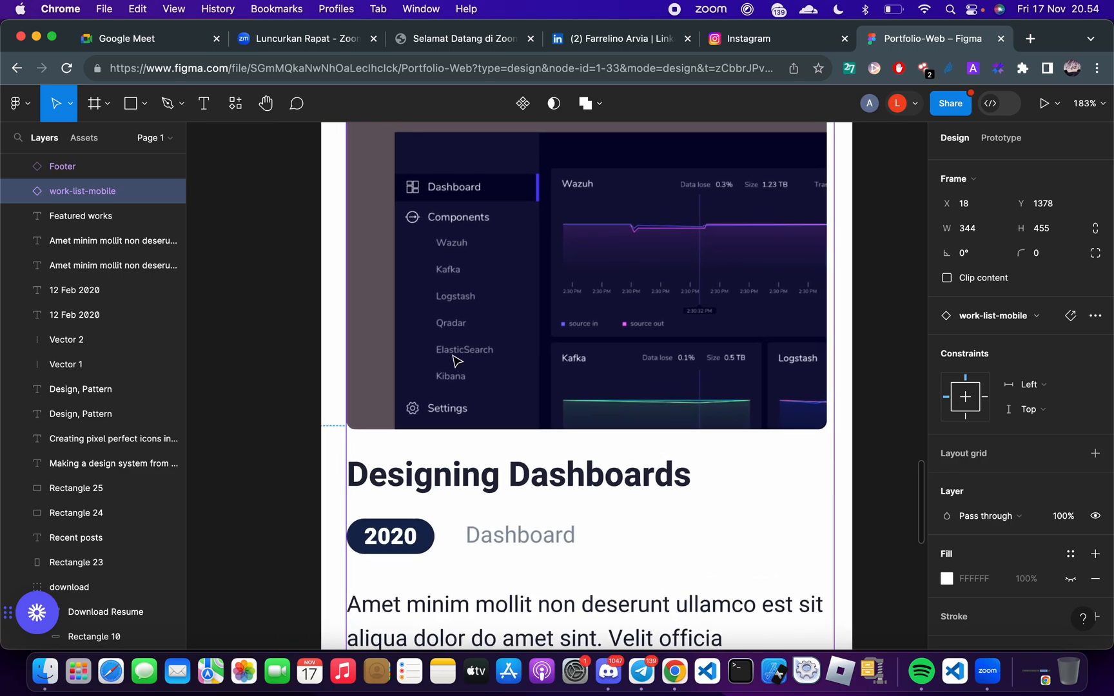
scroll(546, 386, "down", 5)
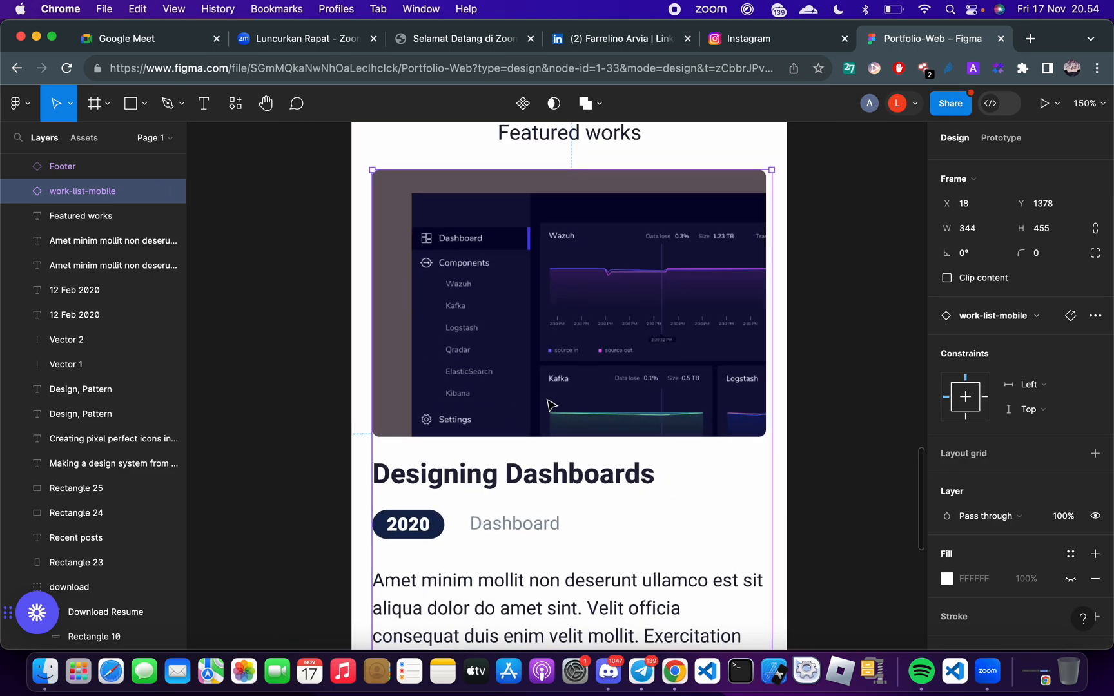
scroll(547, 394, "down", 1)
scroll(533, 357, "up", 2)
scroll(533, 362, "up", 2)
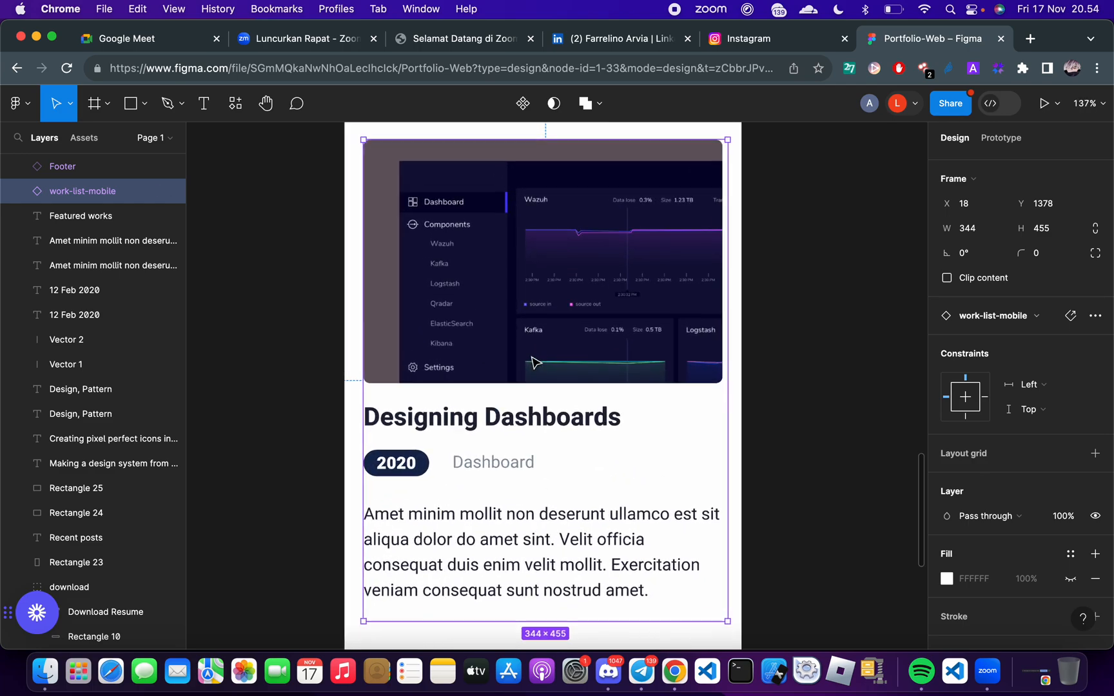
double_click(540, 334)
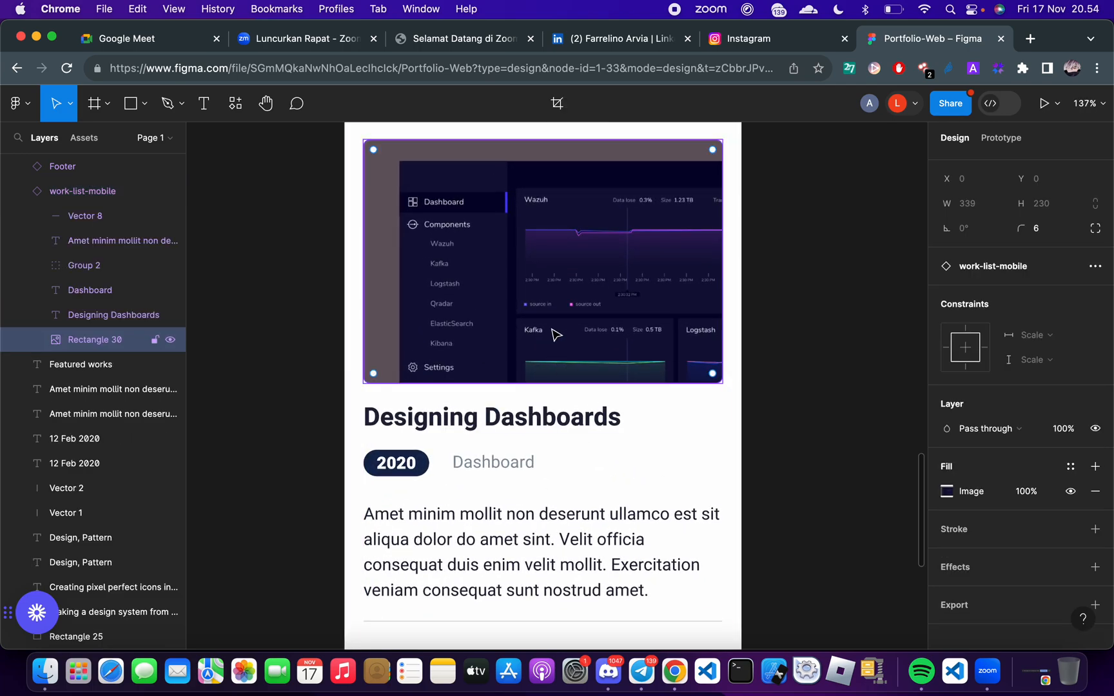
left_click(562, 425)
left_click(425, 469)
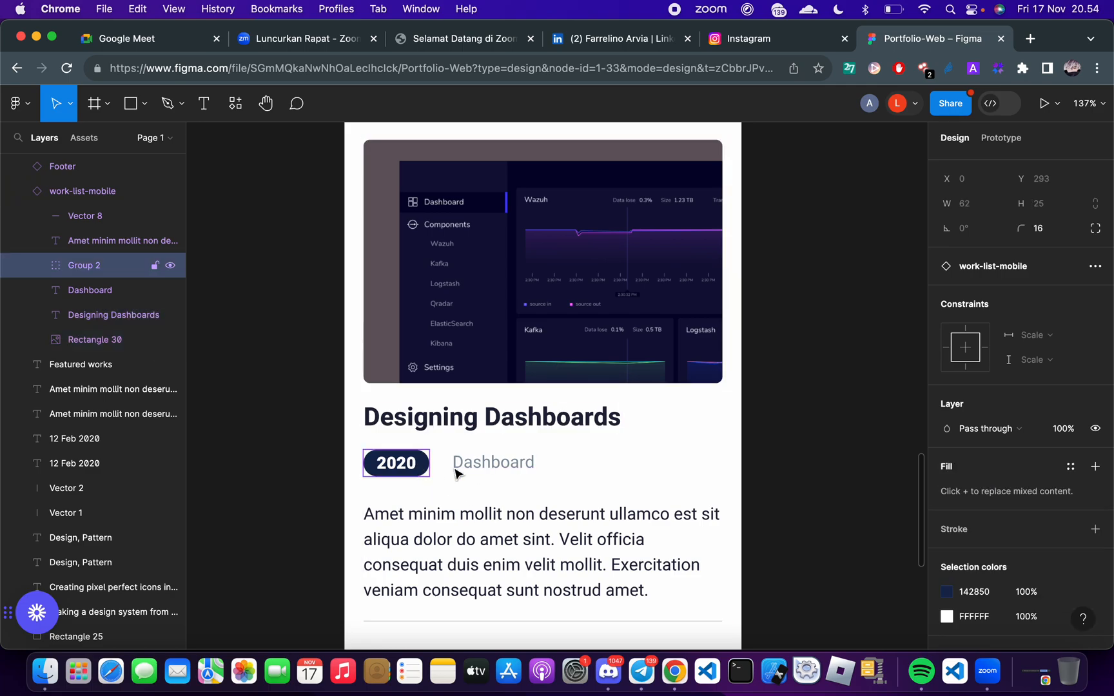
left_click(503, 468)
left_click(503, 537)
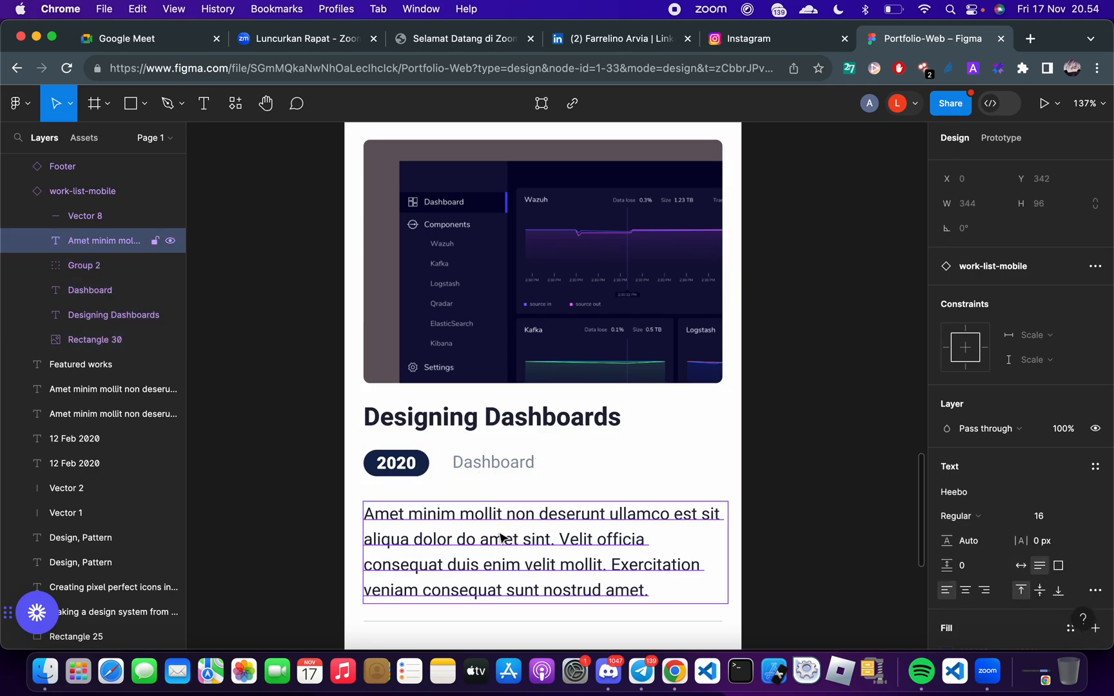
scroll(500, 534, "down", 5)
scroll(579, 354, "up", 5)
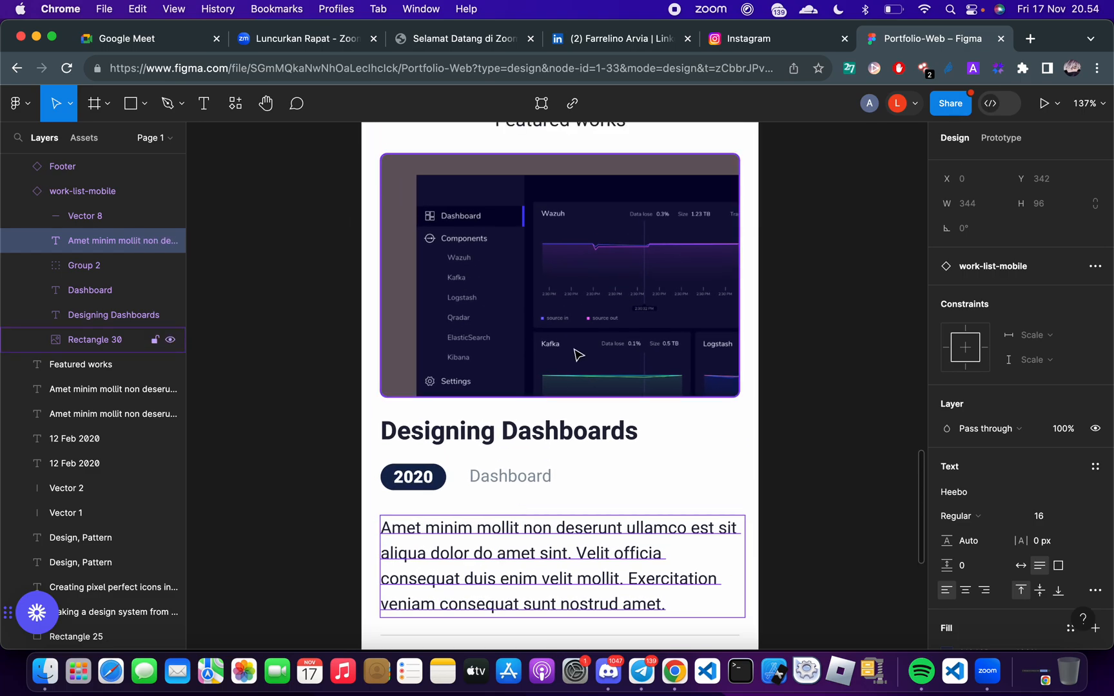
left_click(689, 452)
scroll(689, 454, "down", 2)
left_click(629, 636)
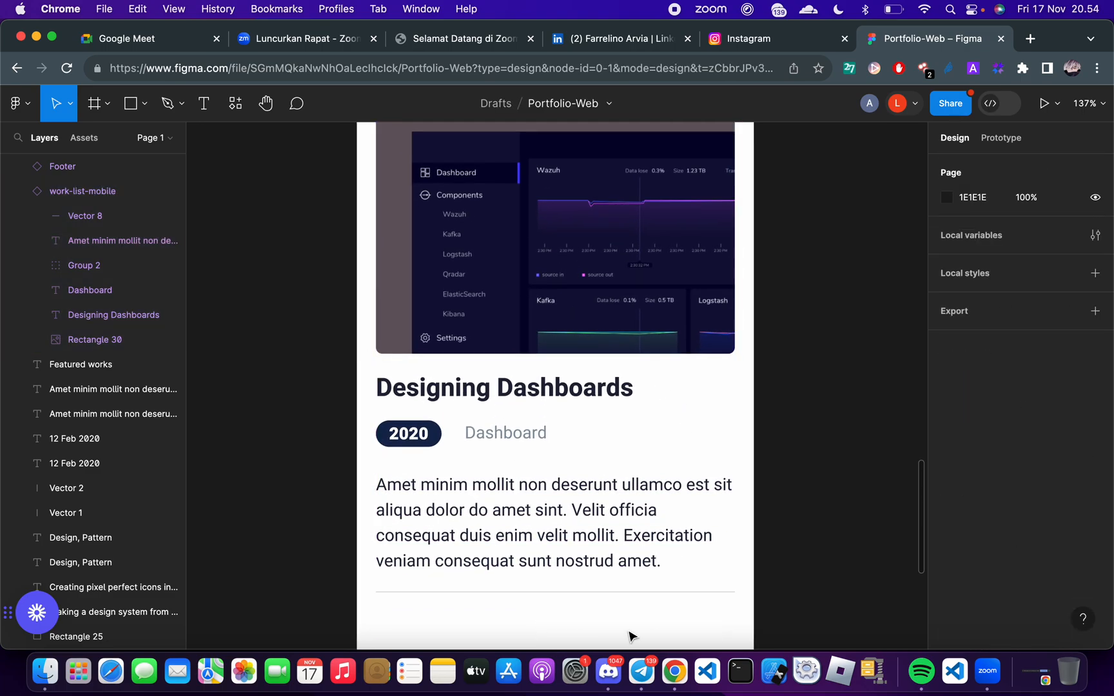
left_click(620, 573)
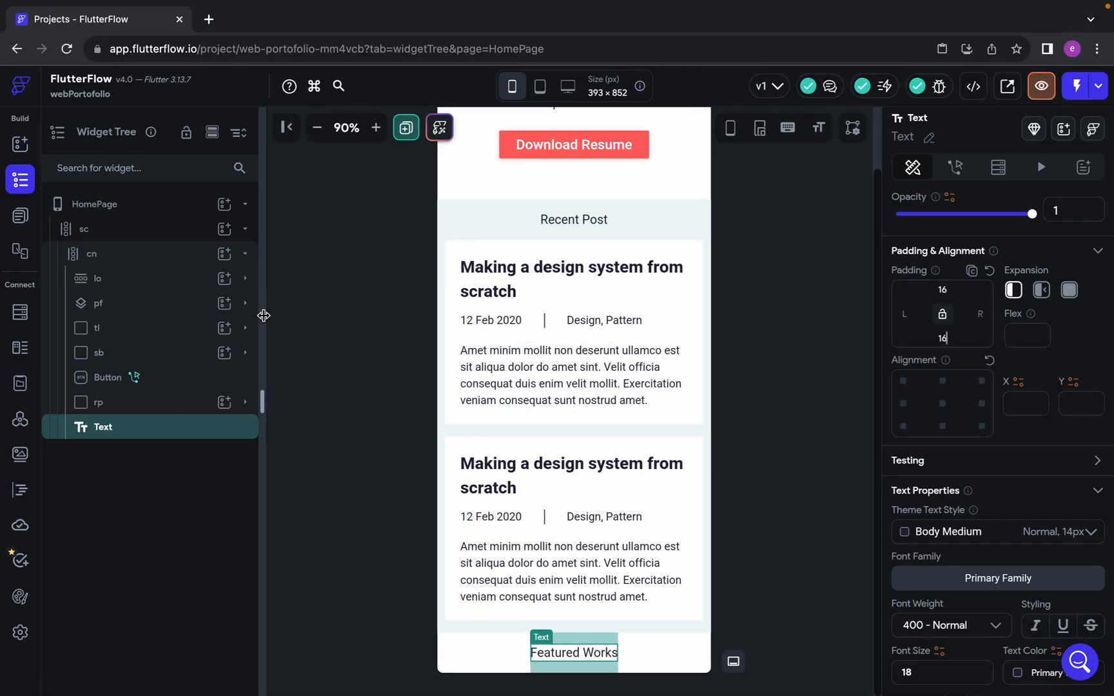
Add a Column widget to cn below the "Featured Works" text in FlutterFlow and compare with the Figma layout
left_click(225, 256)
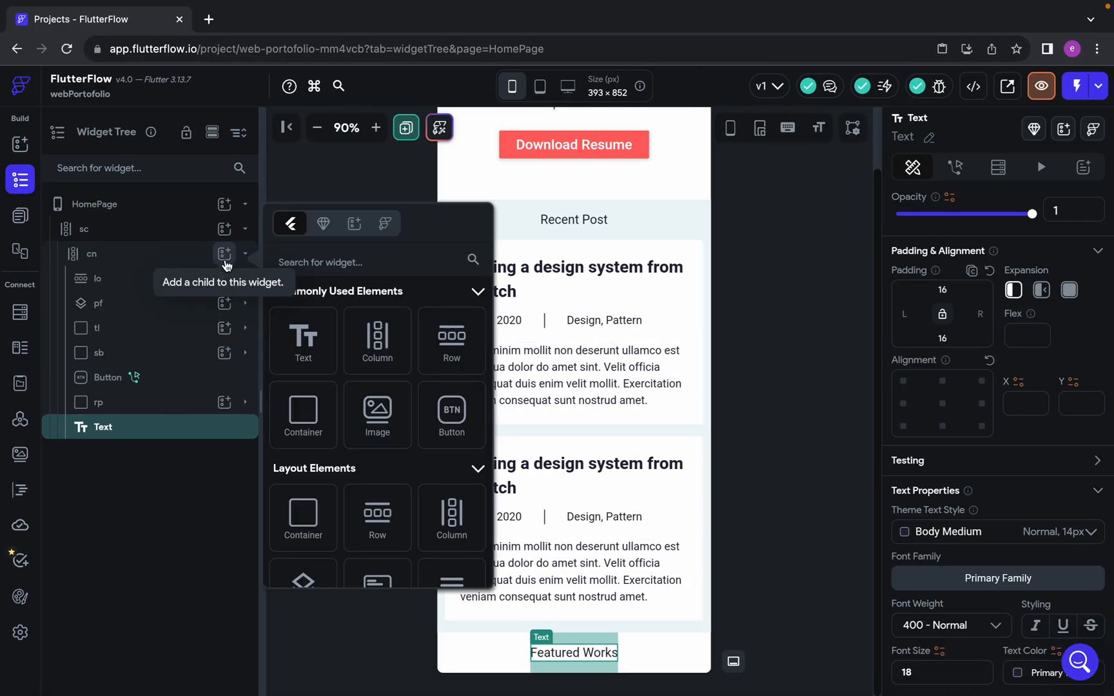
left_click(378, 345)
scroll(665, 510, "down", 1)
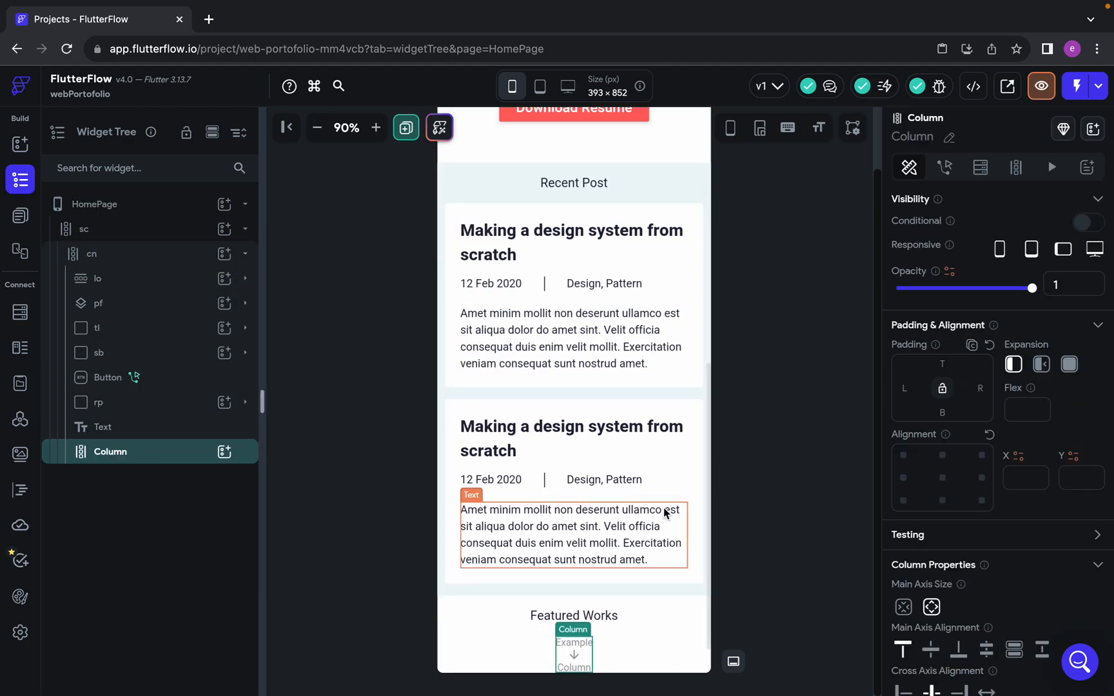
key("ctrl+Left")
scroll(666, 510, "up", 4)
scroll(668, 513, "down", 3)
key("ctrl+Right")
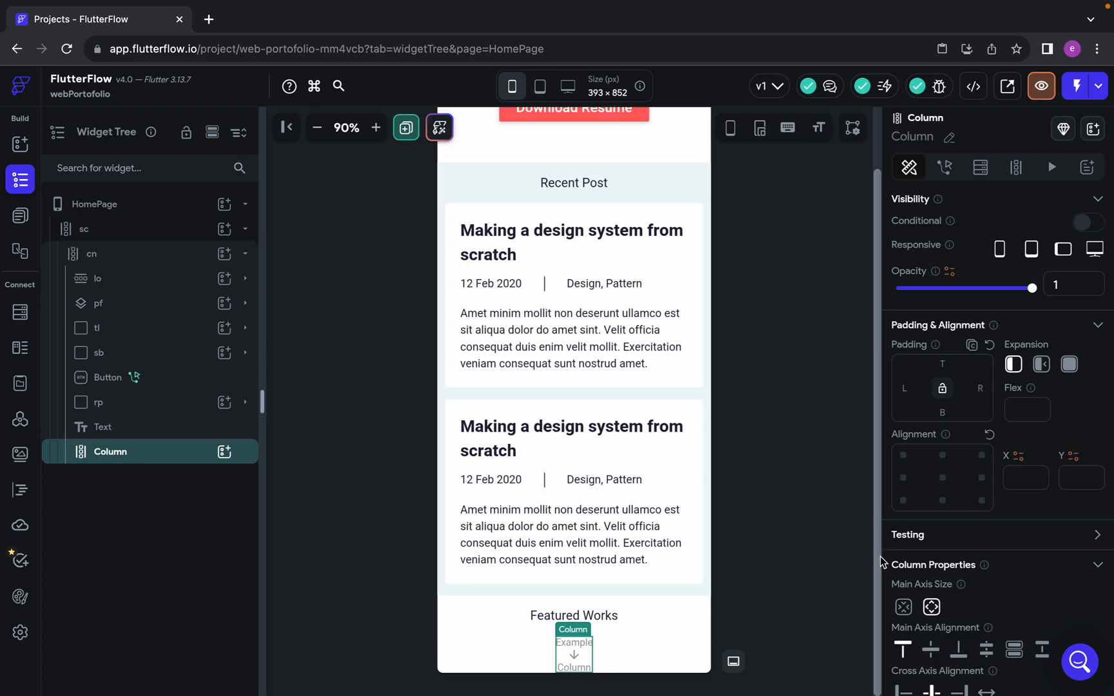
Add an Image widget inside the new Column under "Featured Works"
left_click(225, 452)
left_click(381, 503)
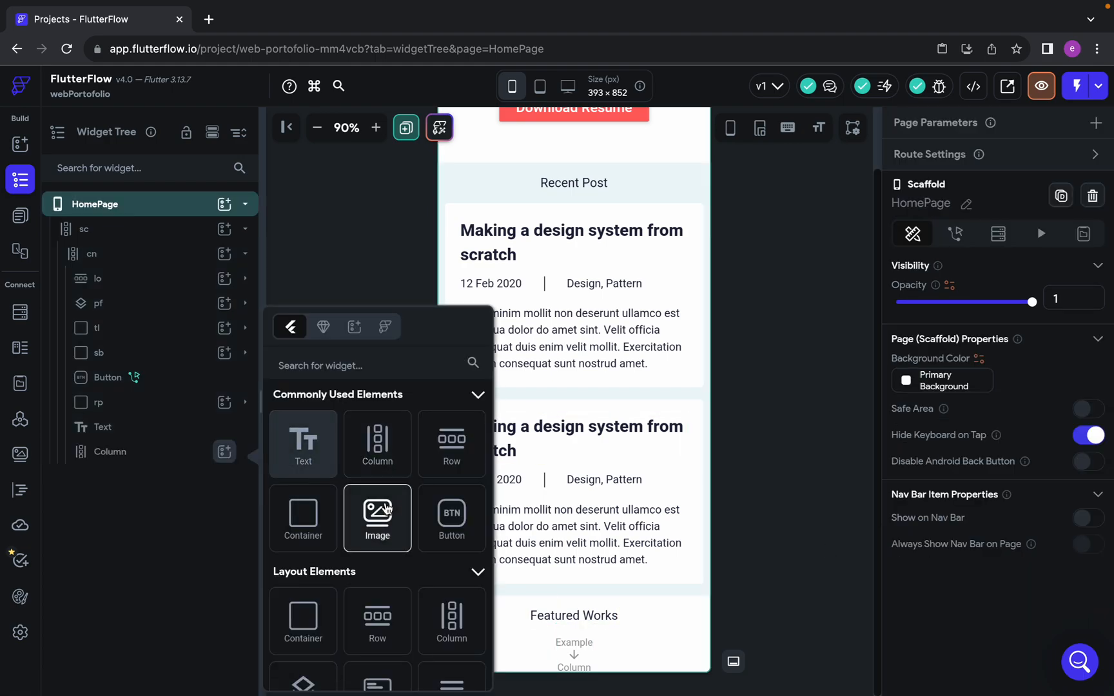
scroll(644, 568, "down", 2)
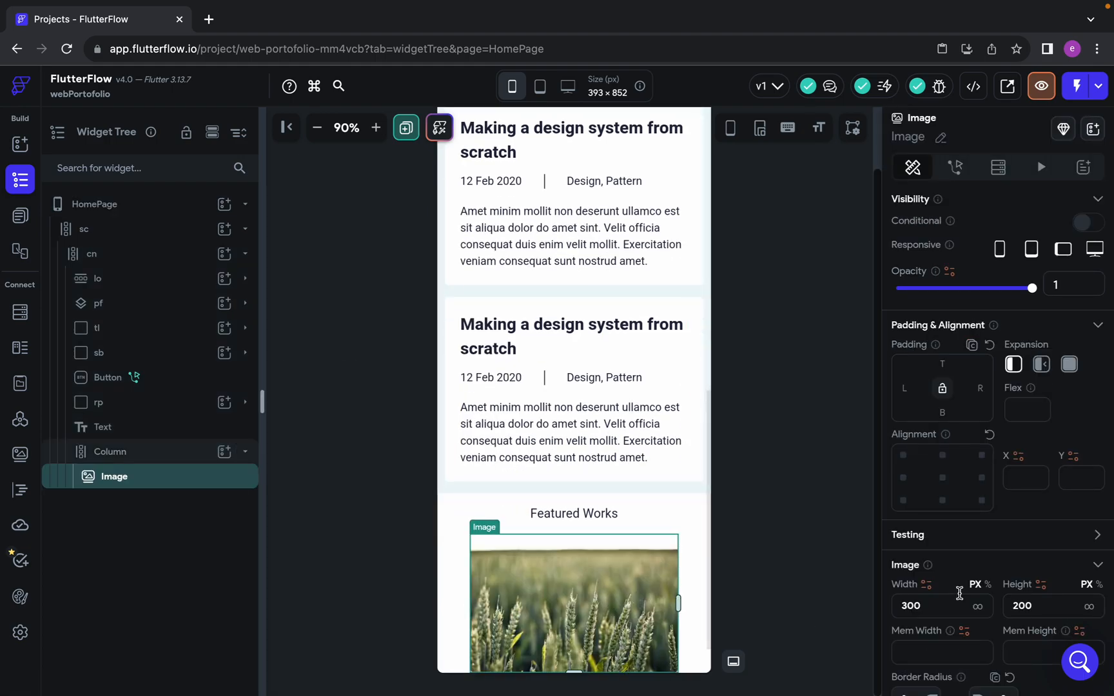
Change the image type to Asset and upload the Gojo-vs-Sukuna-manga JPEG from the Downloads folder
scroll(1006, 606, "down", 7)
scroll(1019, 411, "up", 6)
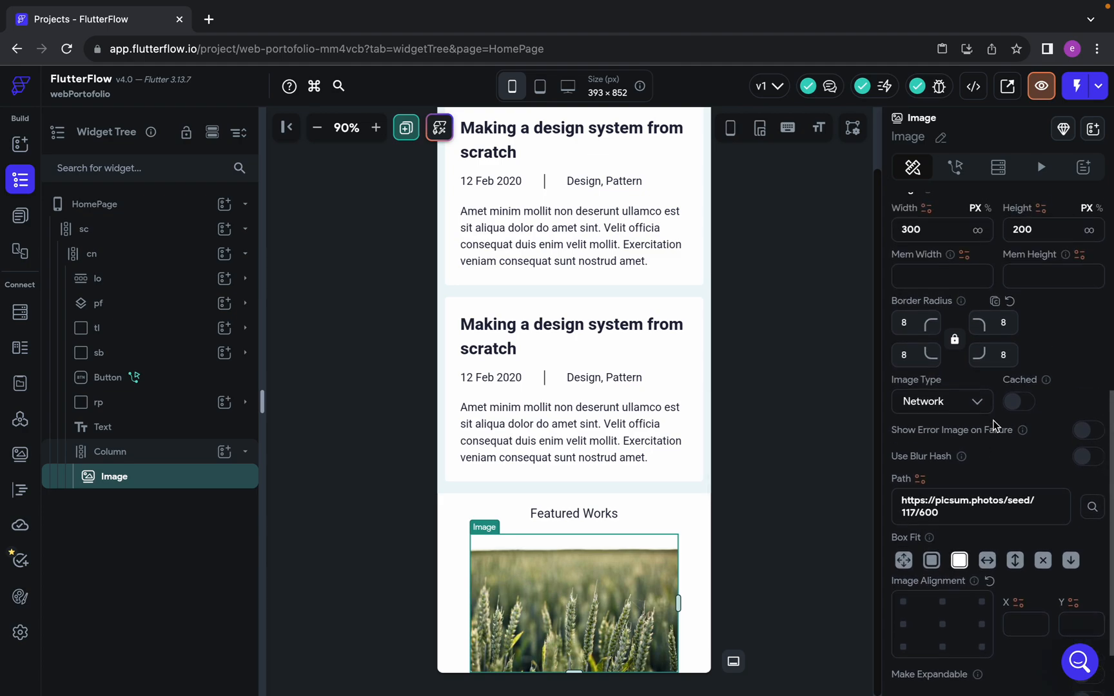
scroll(996, 425, "up", 2)
scroll(996, 425, "down", 5)
left_click(970, 438)
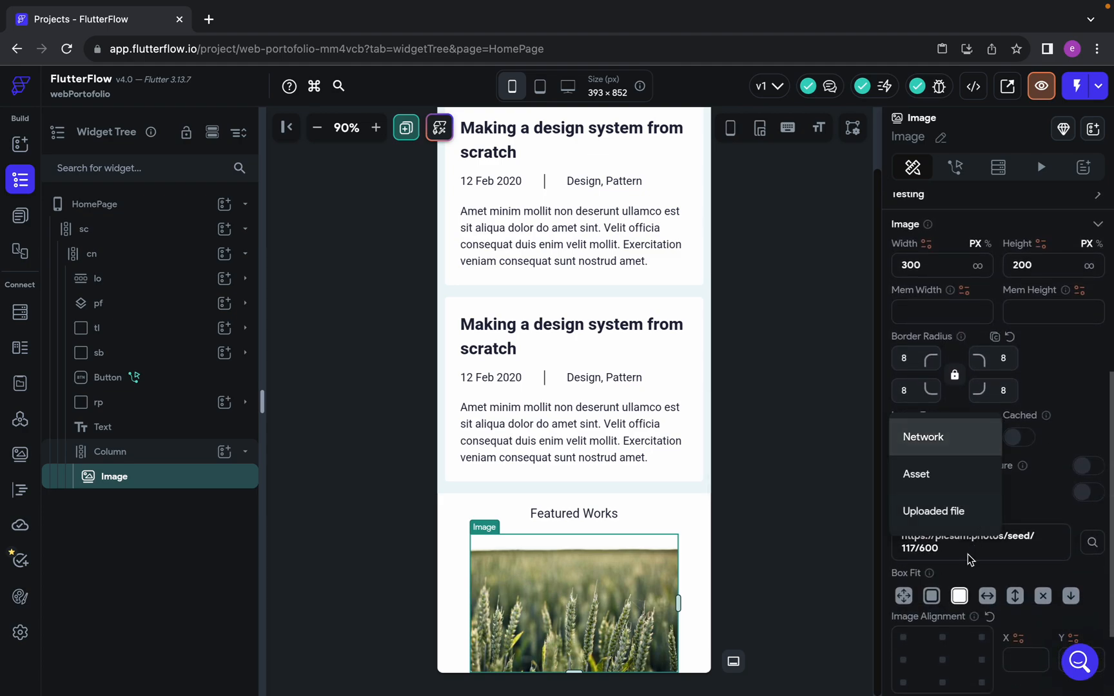
left_click(927, 466)
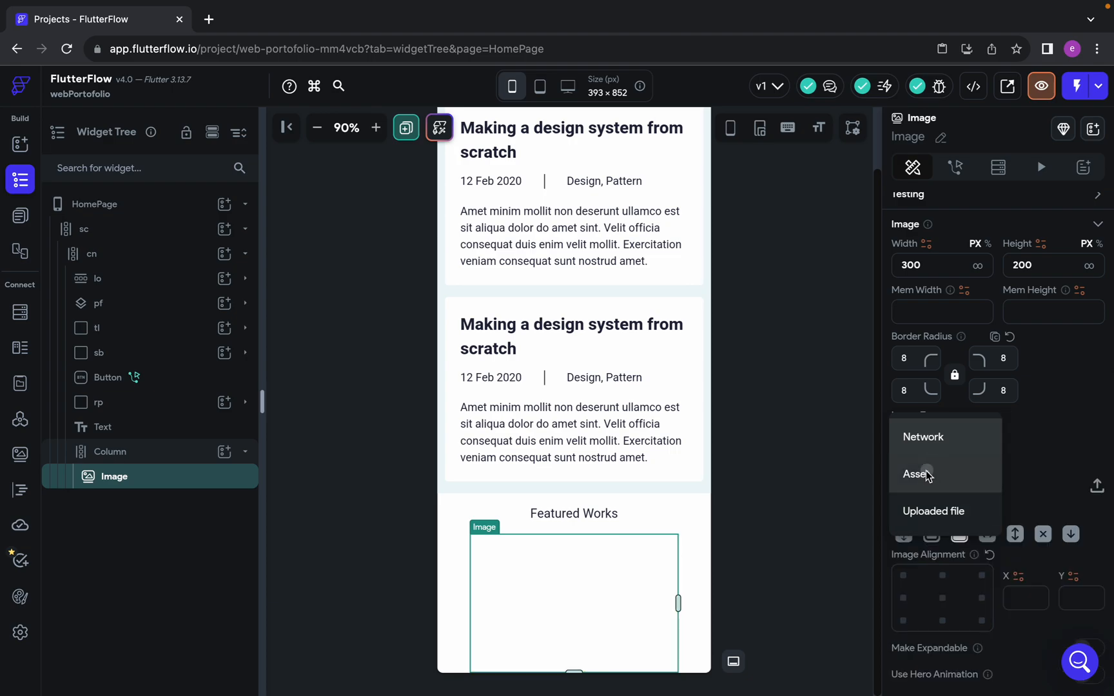
left_click(1097, 488)
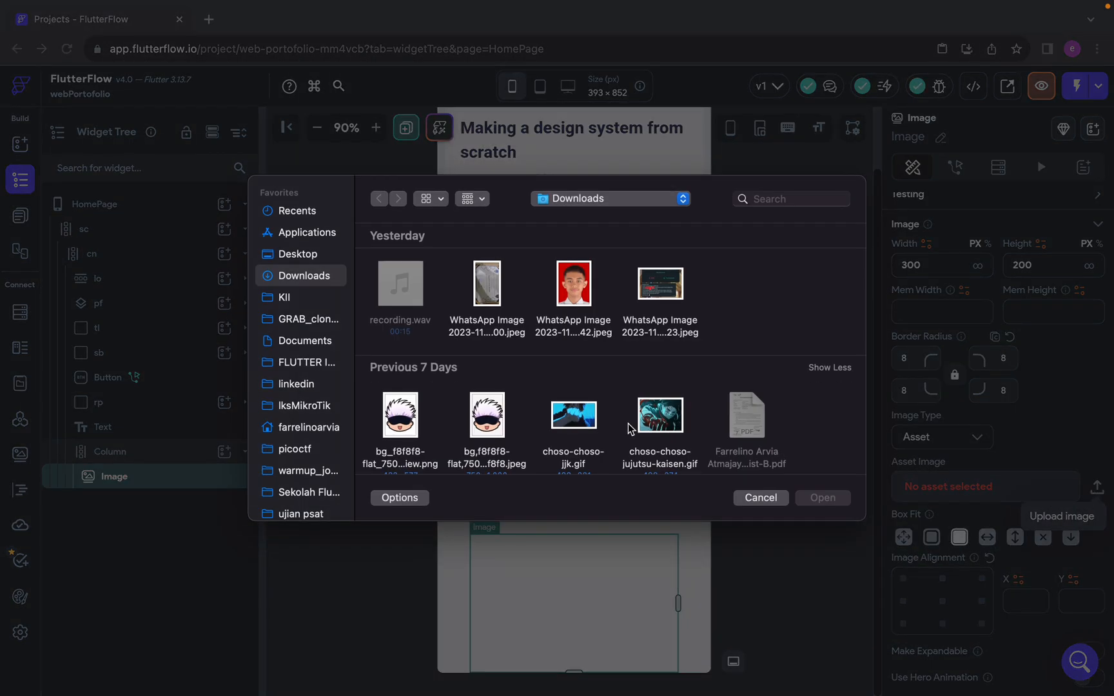
scroll(553, 400, "down", 6)
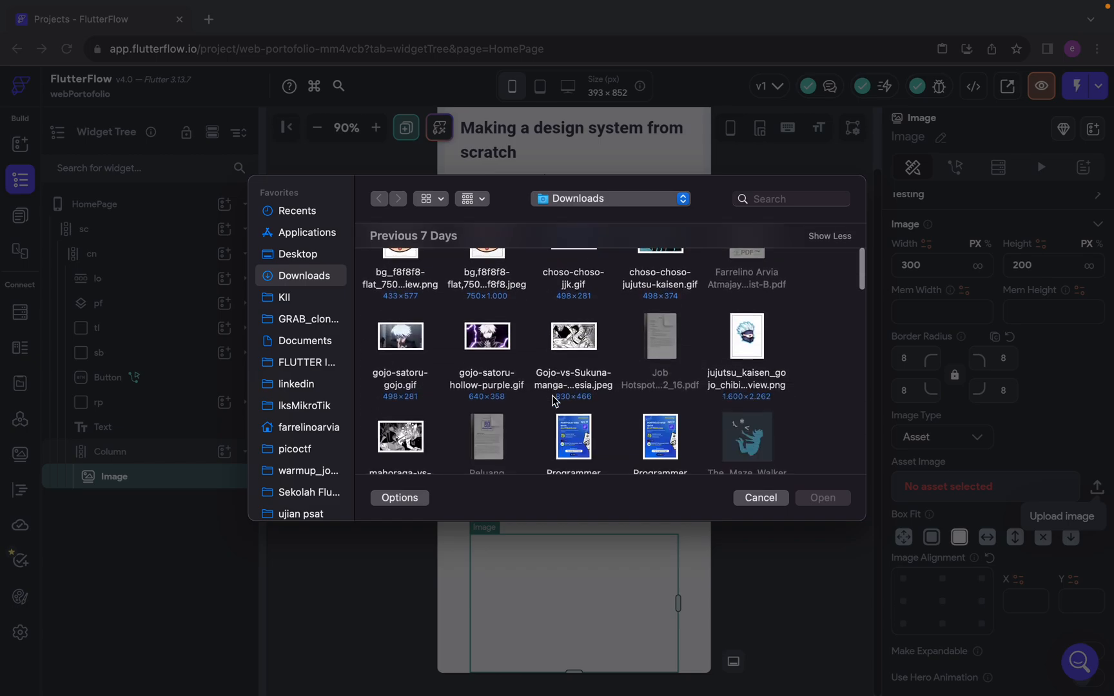
double_click(547, 314)
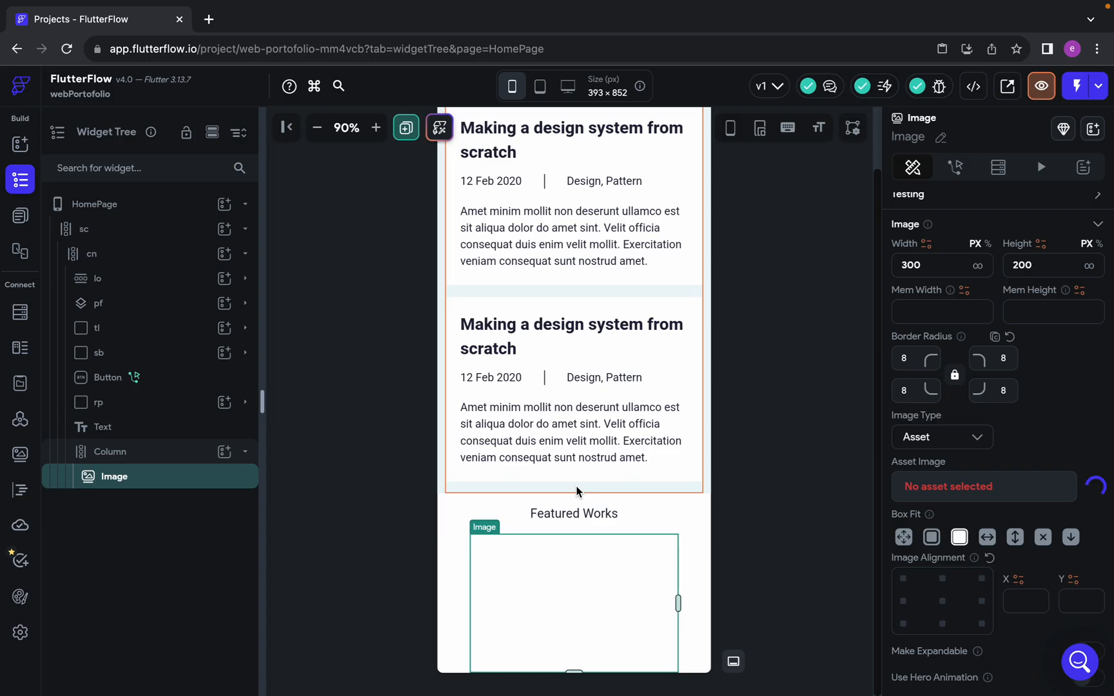
Switch to Figma and select the work card's image, Rectangle 30, to read its width and height
key("ctrl+Left")
left_click(819, 449)
left_click(619, 386)
double_click(617, 386)
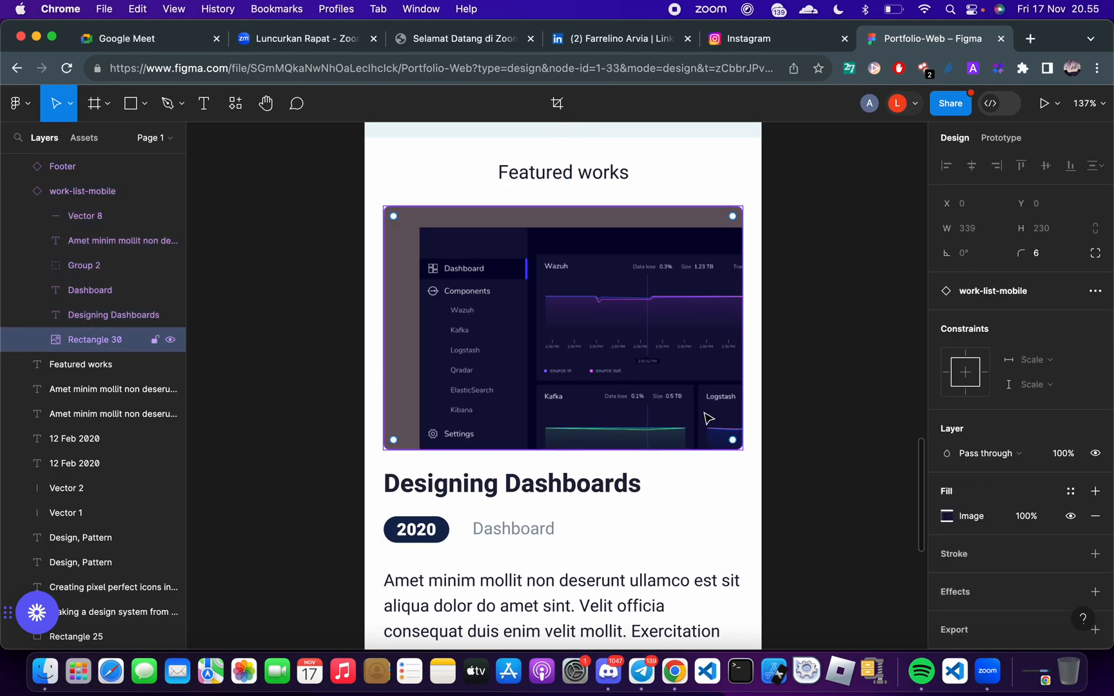
left_click(801, 431)
left_click(642, 393)
double_click(641, 392)
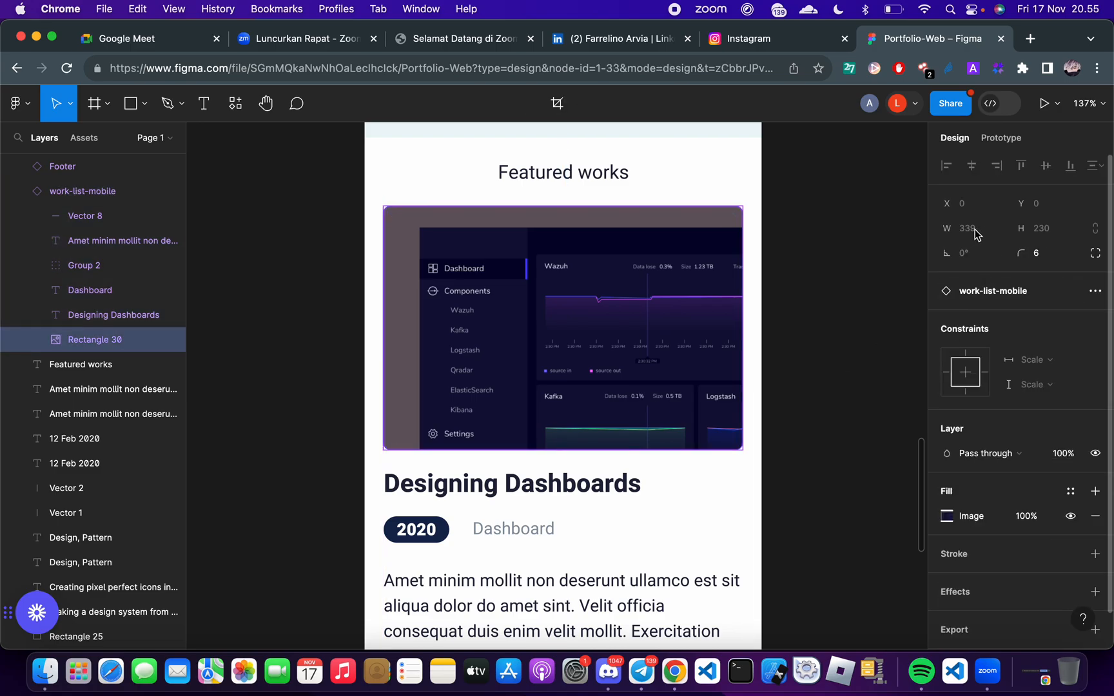
Set the FlutterFlow image's width to 339 px and its height to 230 px
key("ctrl+Right")
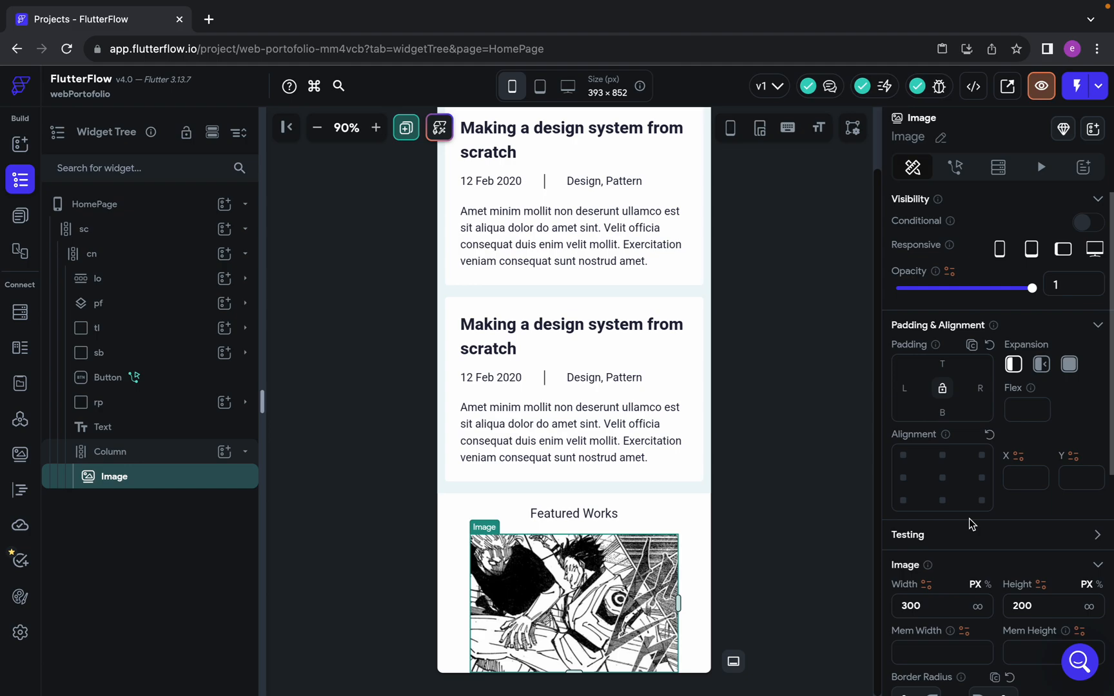
scroll(931, 571, "down", 1)
left_click(931, 571)
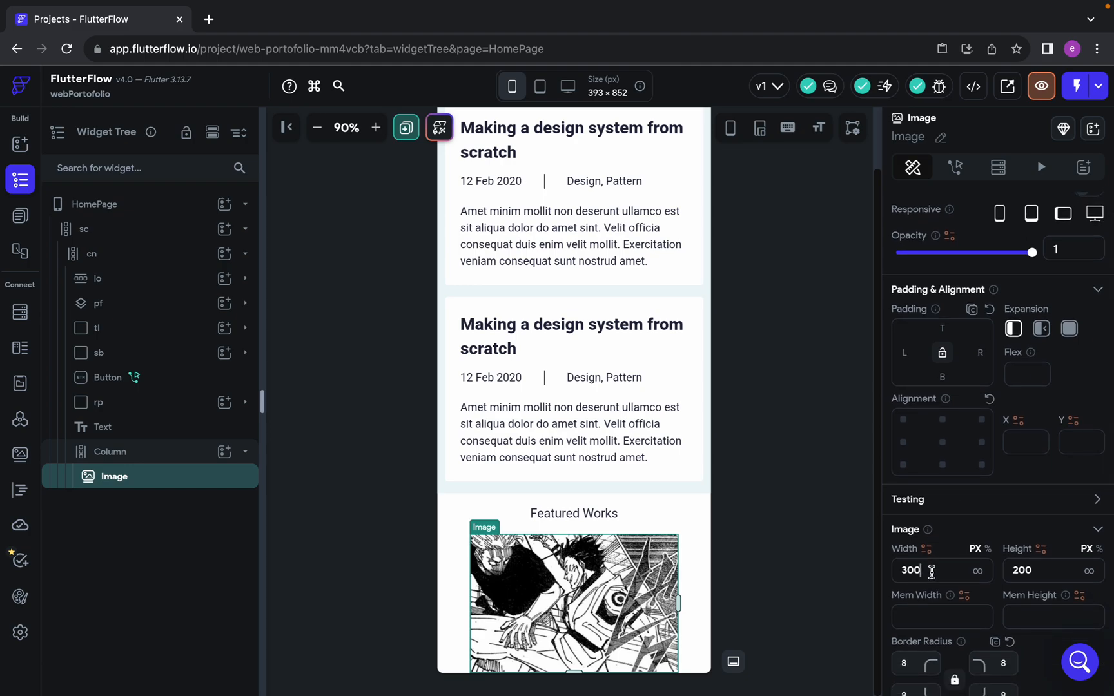
key("BackSpace")
key("BackSpace")
type("39")
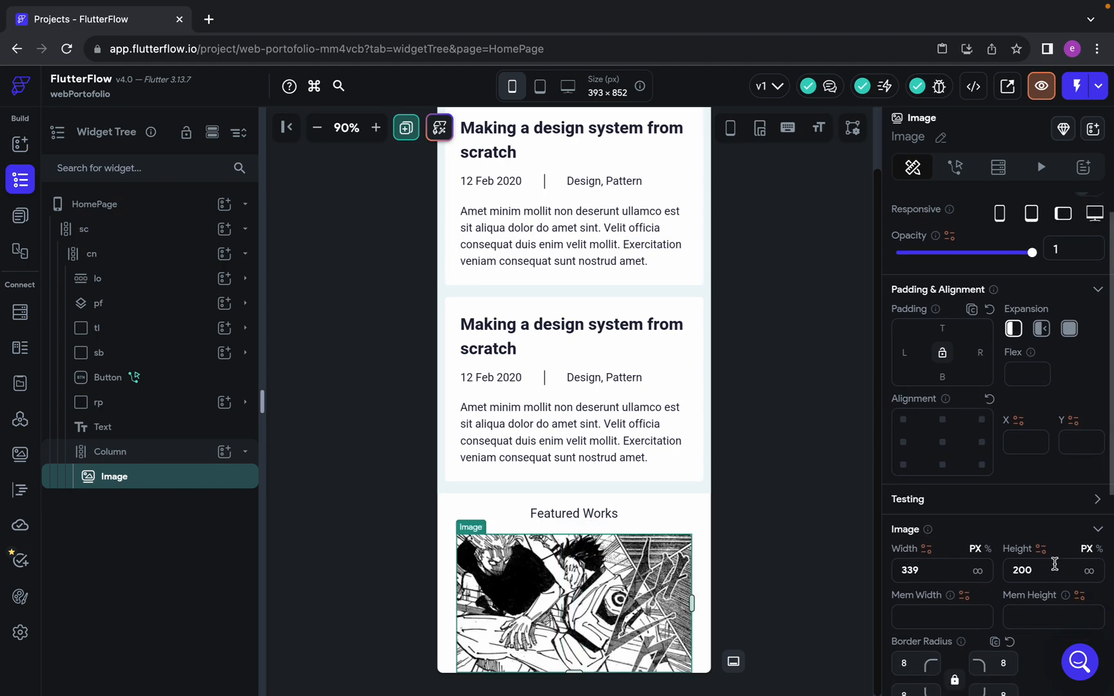
key("BackSpace")
key("BackSpace")
type("30")
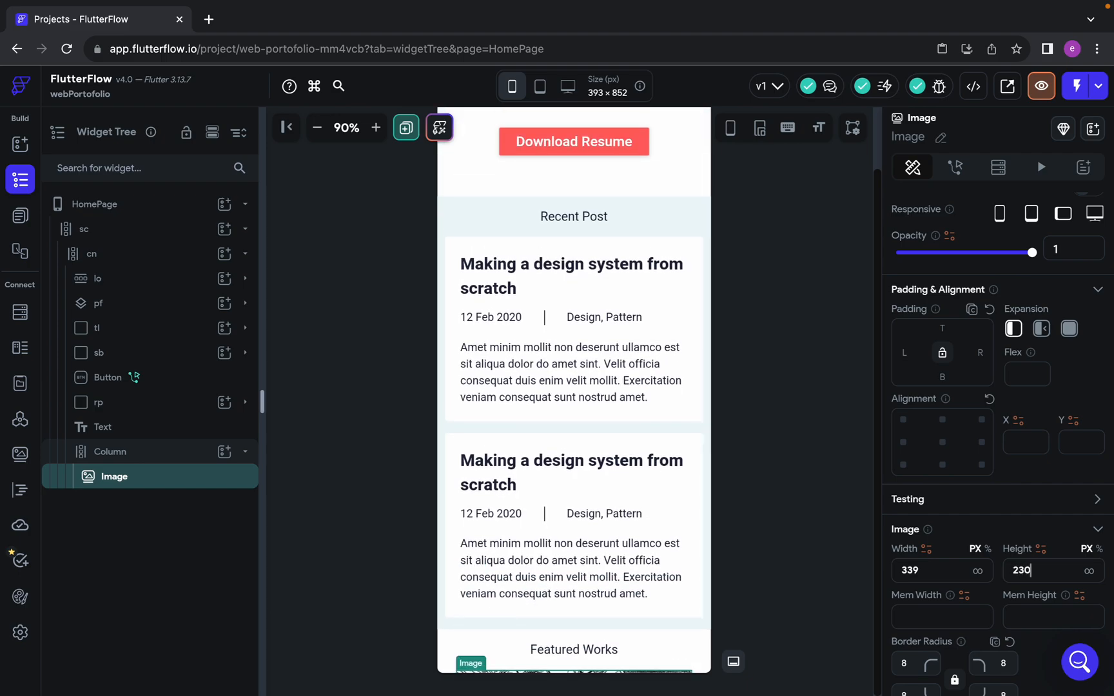
scroll(508, 515, "down", 3)
left_click(760, 567)
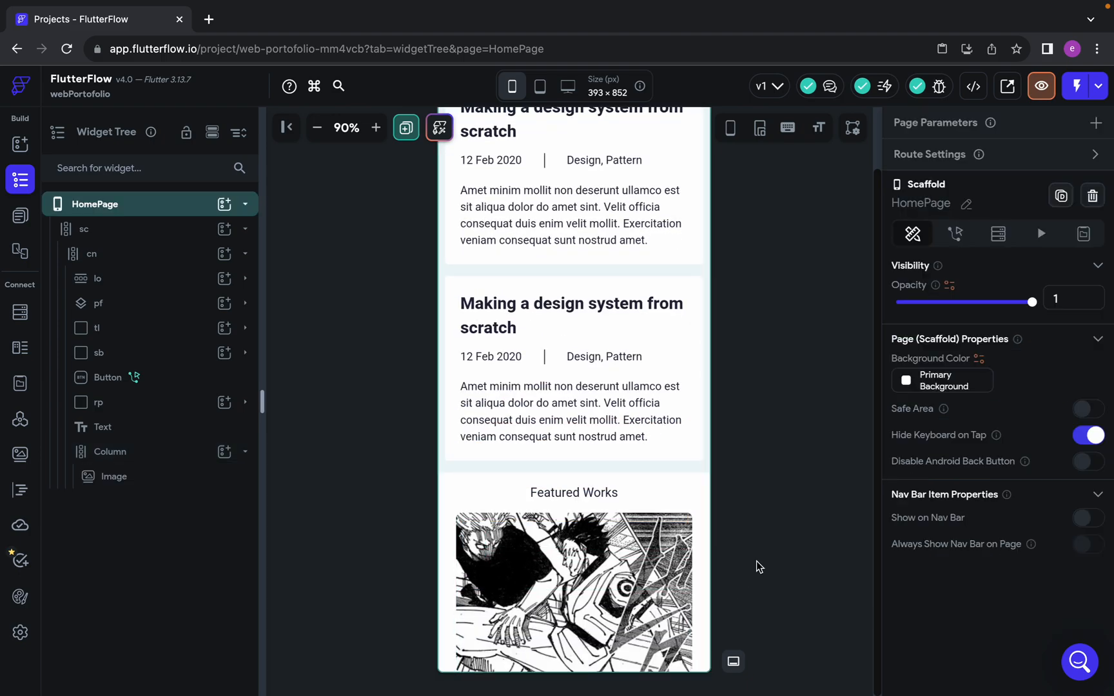
Check the image's corner radius in Figma and set the FlutterFlow image's border radius to 6 on all corners
left_click(624, 592)
key("ctrl+Left")
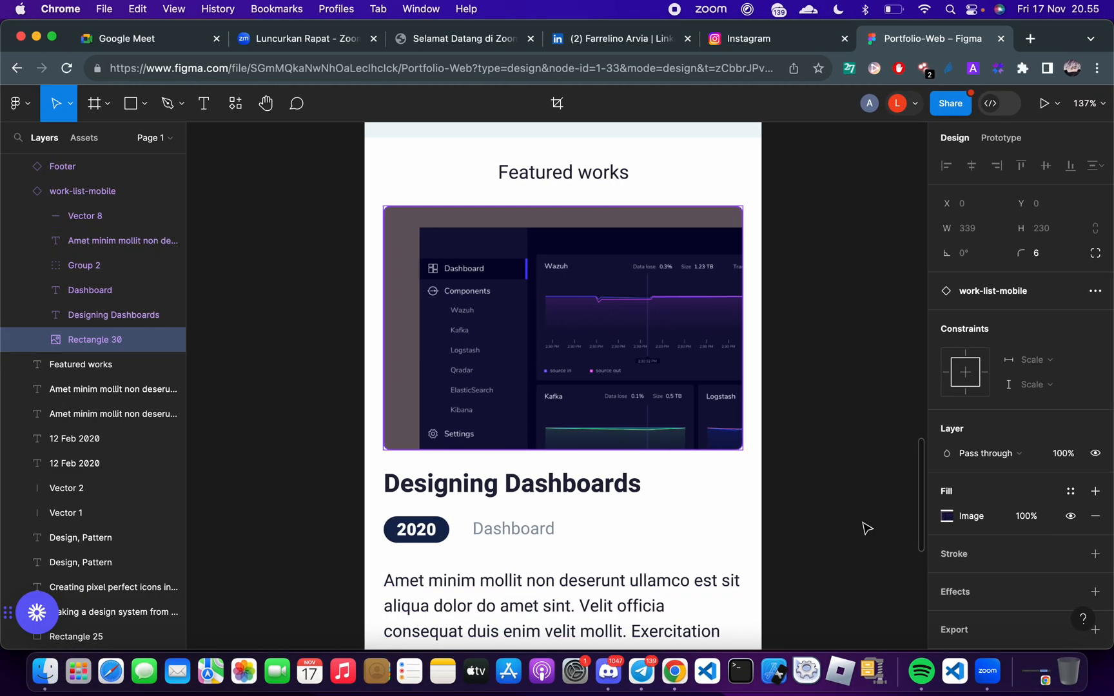
key("ctrl+Right")
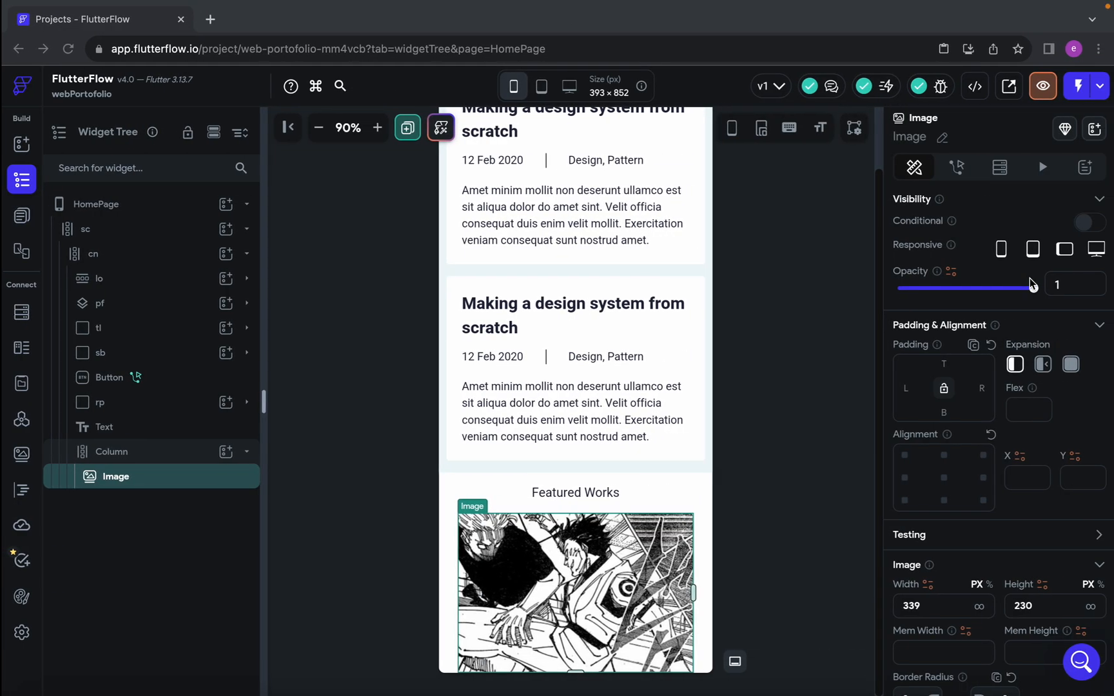
scroll(1045, 516, "down", 3)
left_click(906, 508)
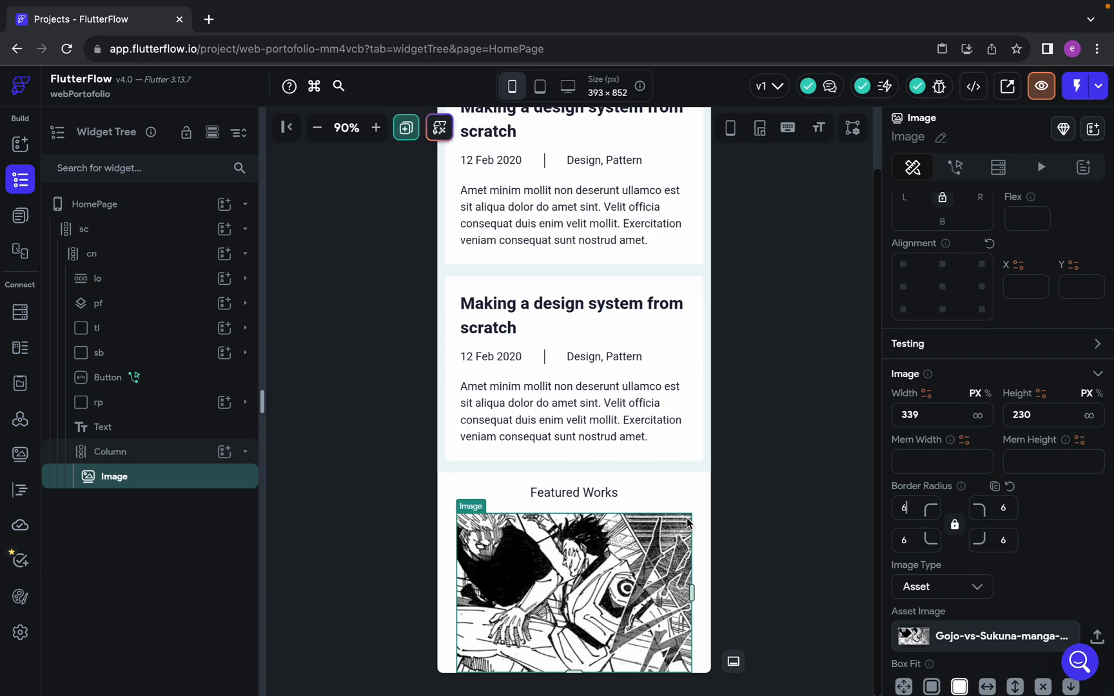
Measure the gap between image and title in Figma and set the FlutterFlow image's bottom padding to 17
key("ctrl+Left")
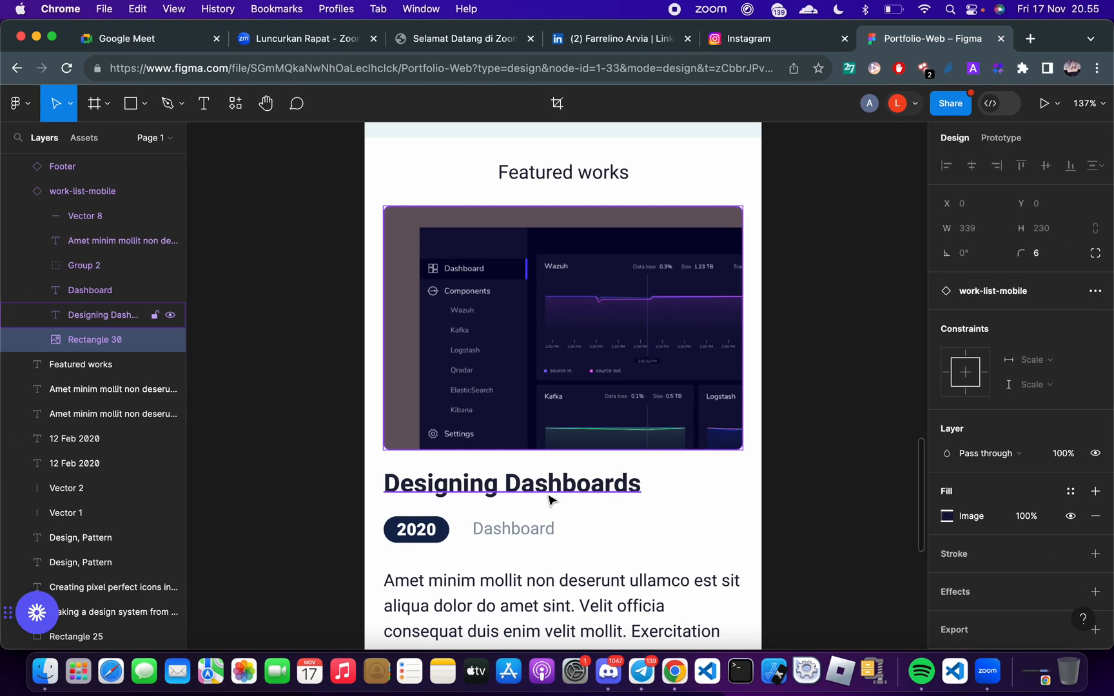
scroll(549, 500, "down", 3)
key("alt")
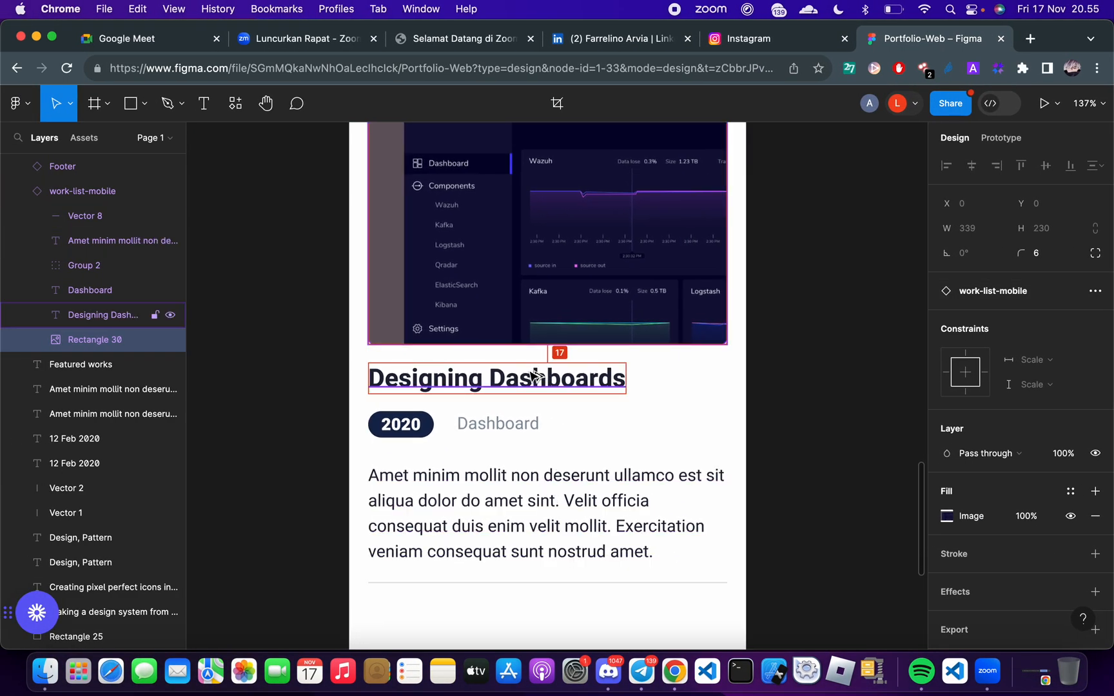
key("ctrl+Right")
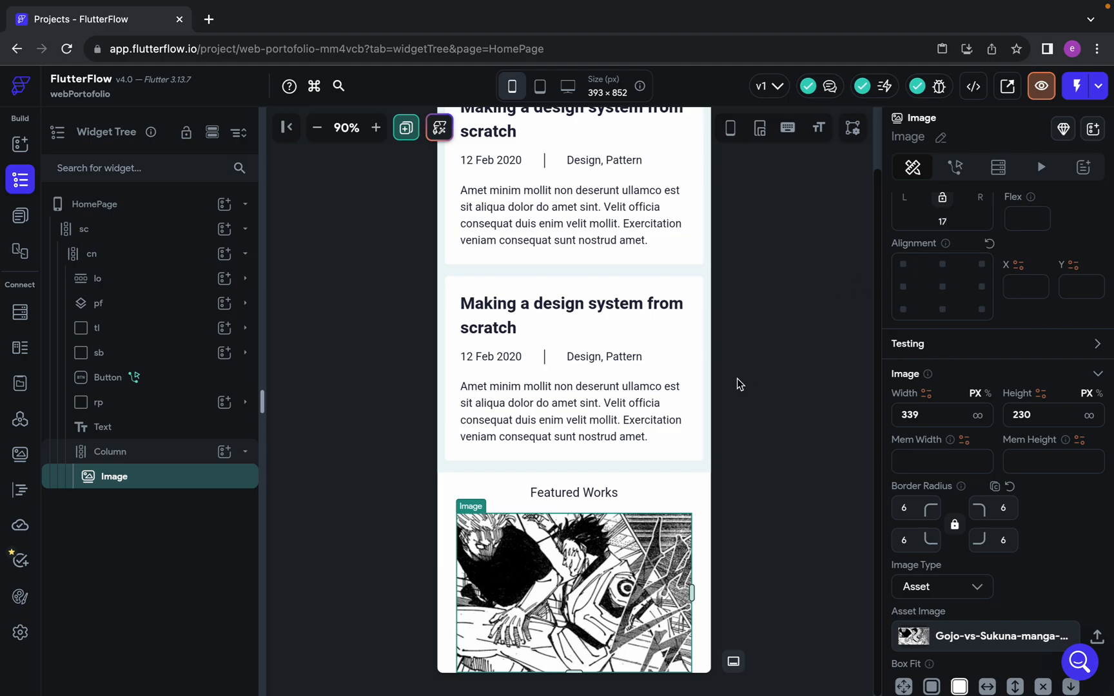
scroll(593, 453, "down", 1)
key("ctrl+Left")
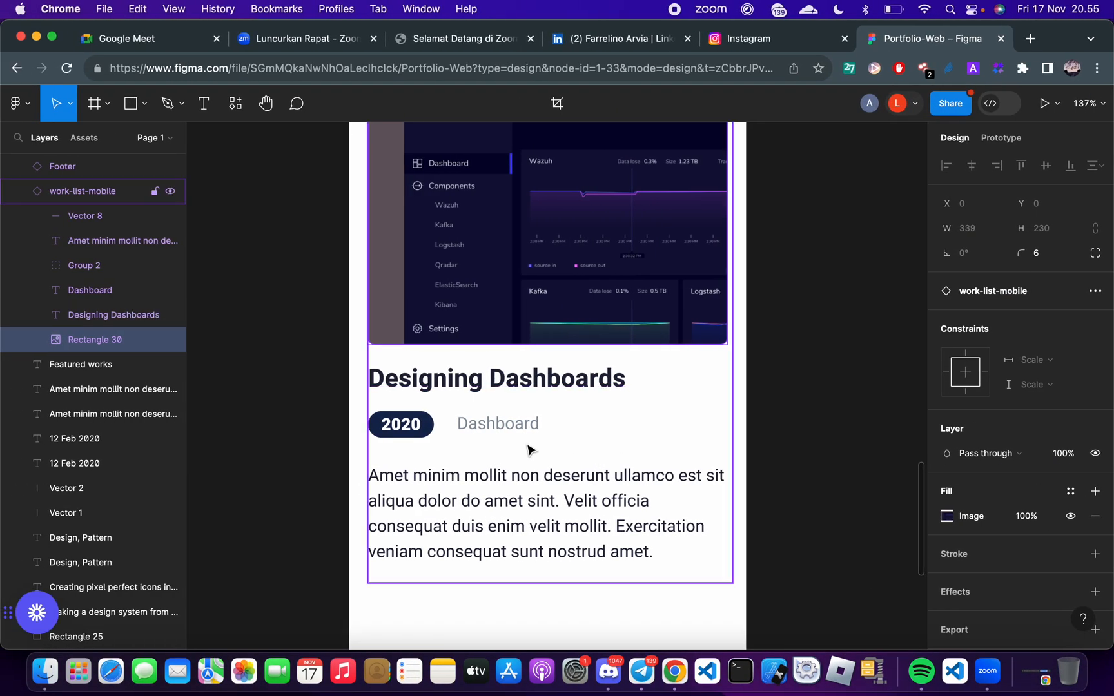
key("ctrl+Right")
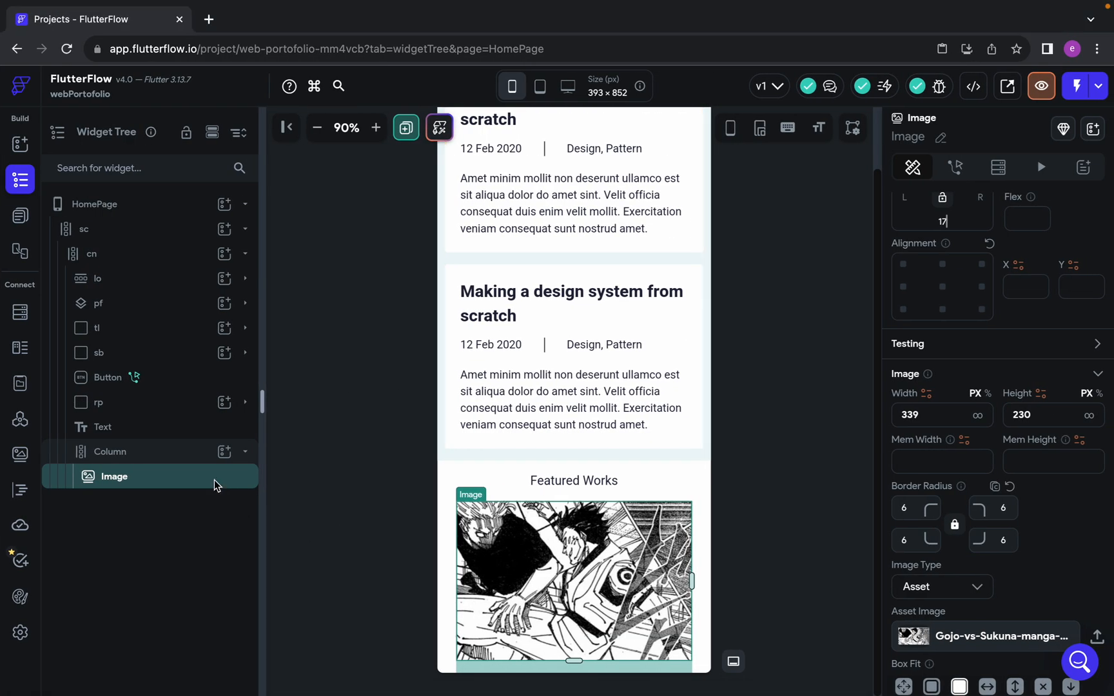
Add a Text widget below the image in the card's Column and check the work-list-mobile card's layout in Figma
left_click(223, 451)
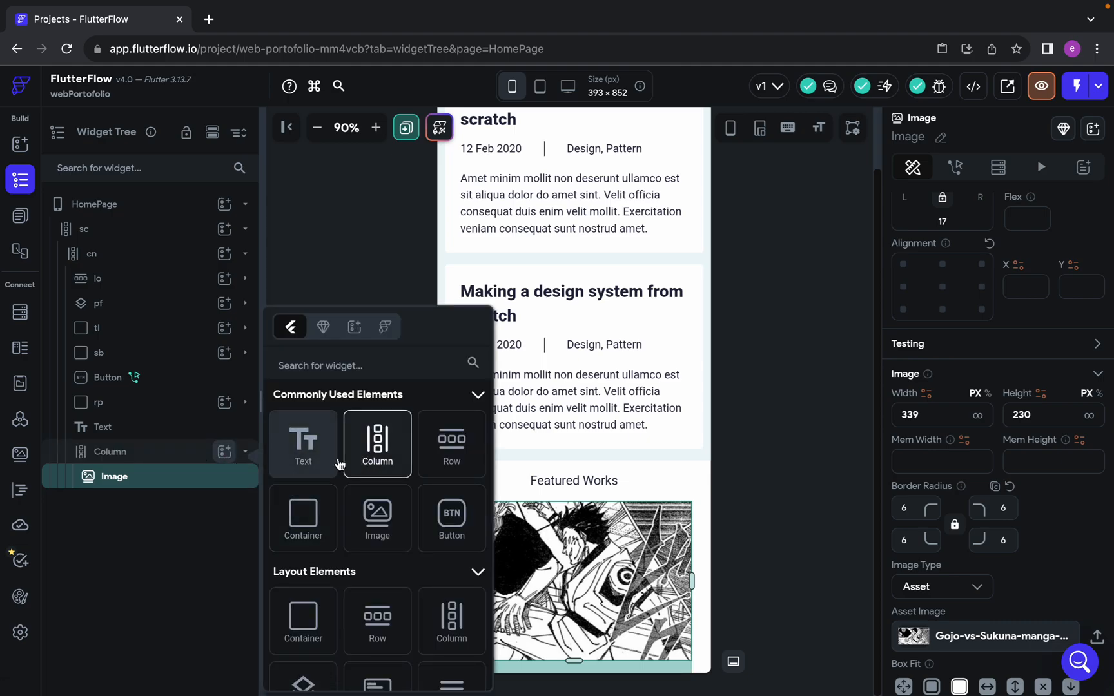
left_click(339, 464)
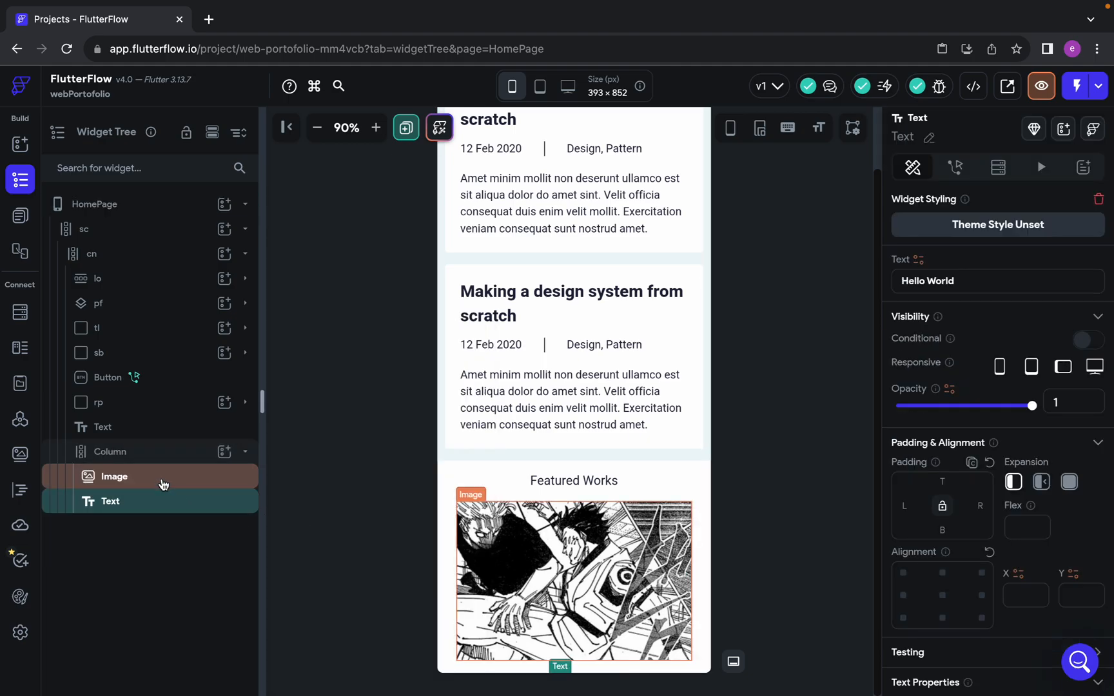
key("ctrl+Left")
scroll(483, 549, "down", 2)
key("ctrl+Right")
key("ctrl+Left")
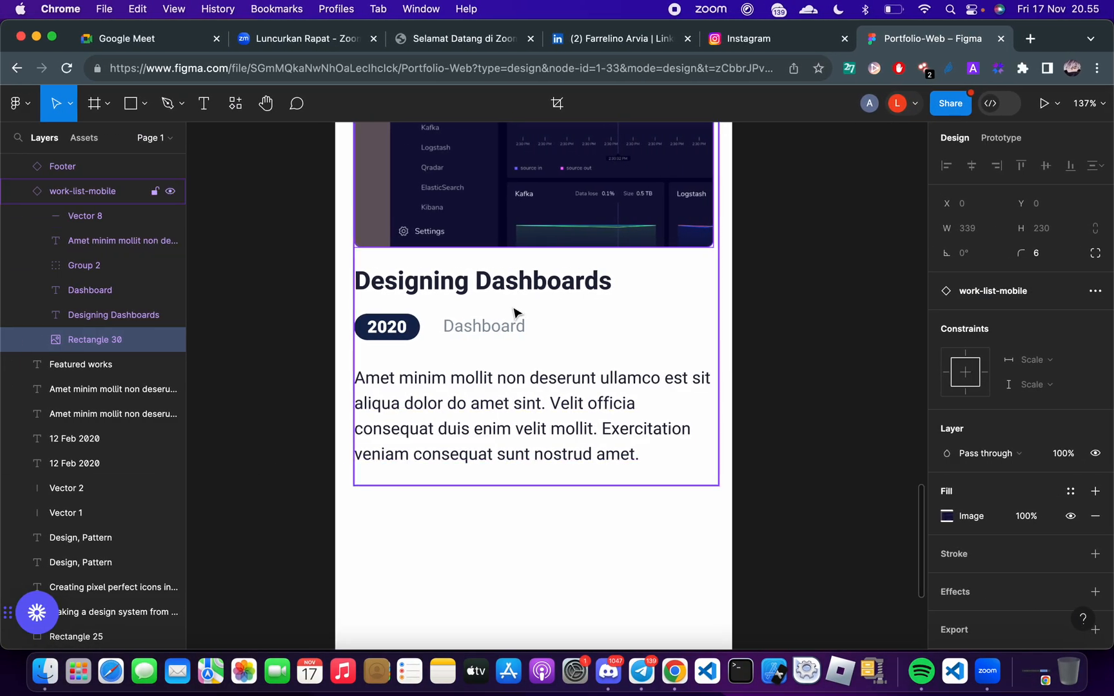
Switch to FlutterFlow and set the card Column's cross axis alignment to start
key("ctrl+Right")
left_click(149, 454)
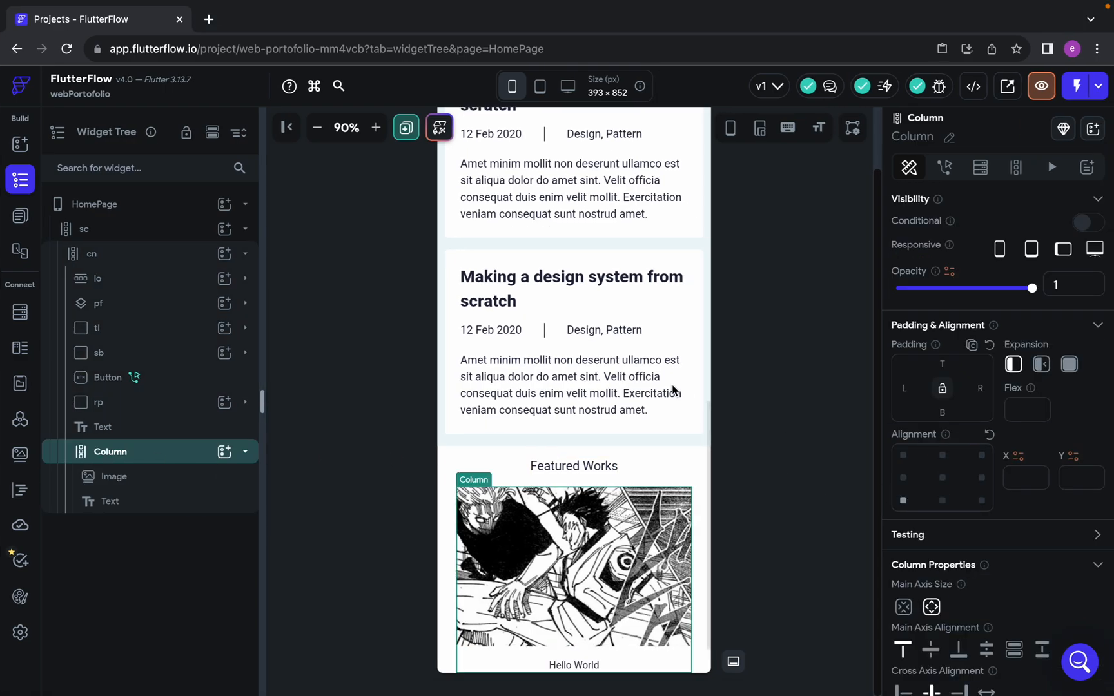
scroll(1089, 542, "down", 3)
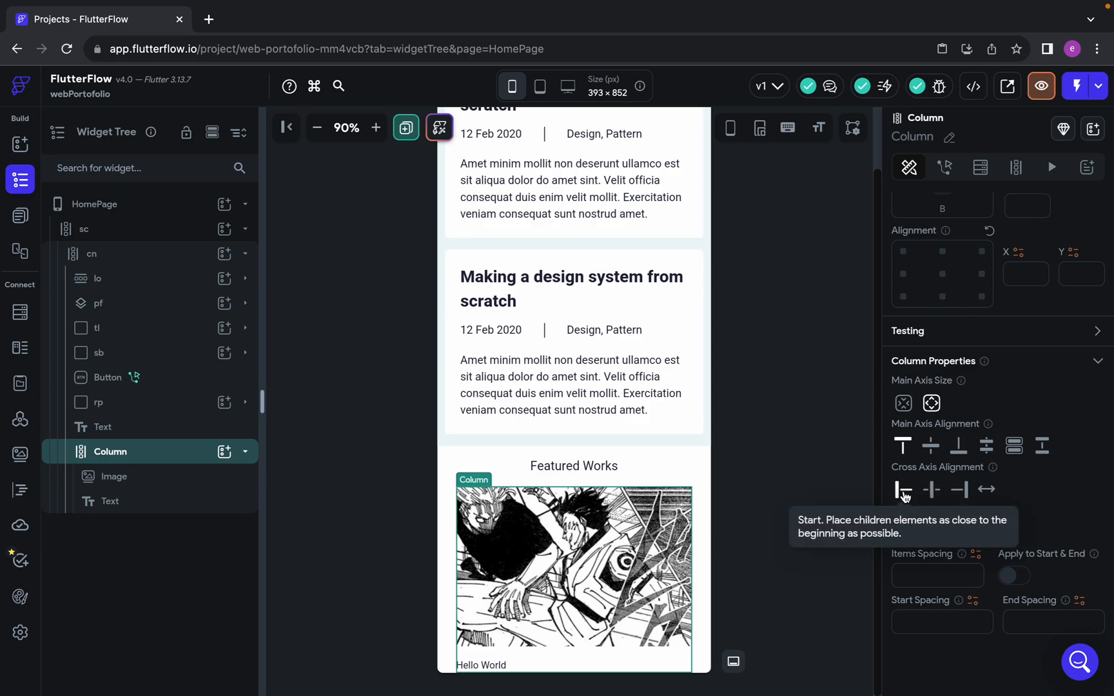
Select the new text under the image and inspect the font, size, weight and fill of the Designing Dashboards title in Figma
left_click(485, 668)
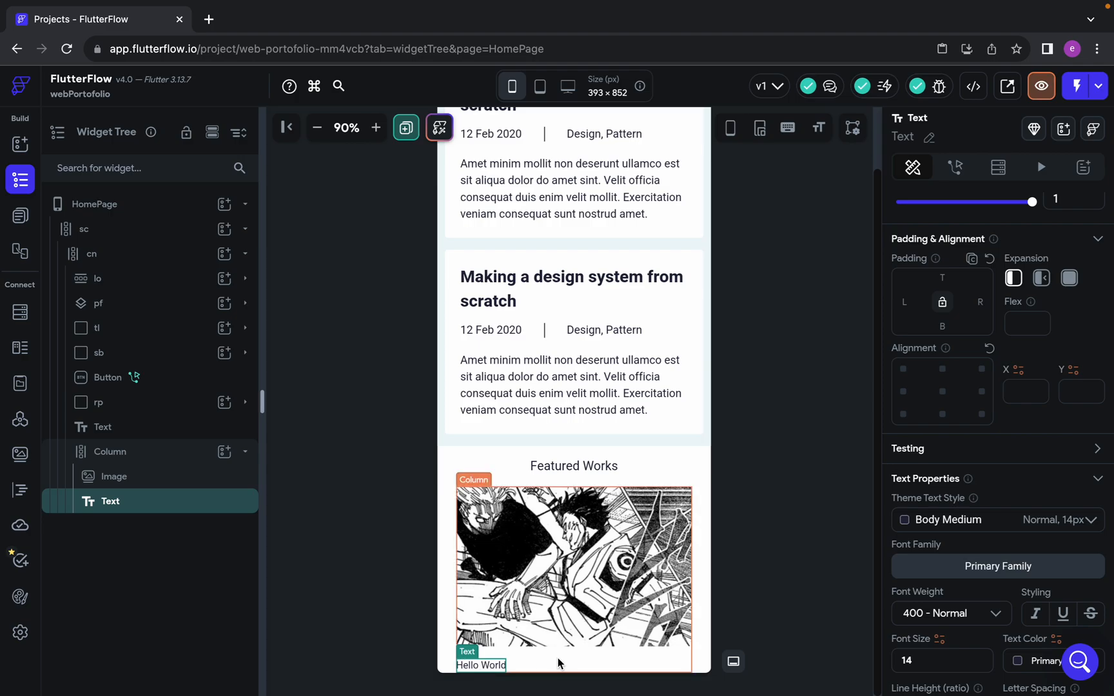
scroll(994, 405, "down", 2)
key("ctrl+Left")
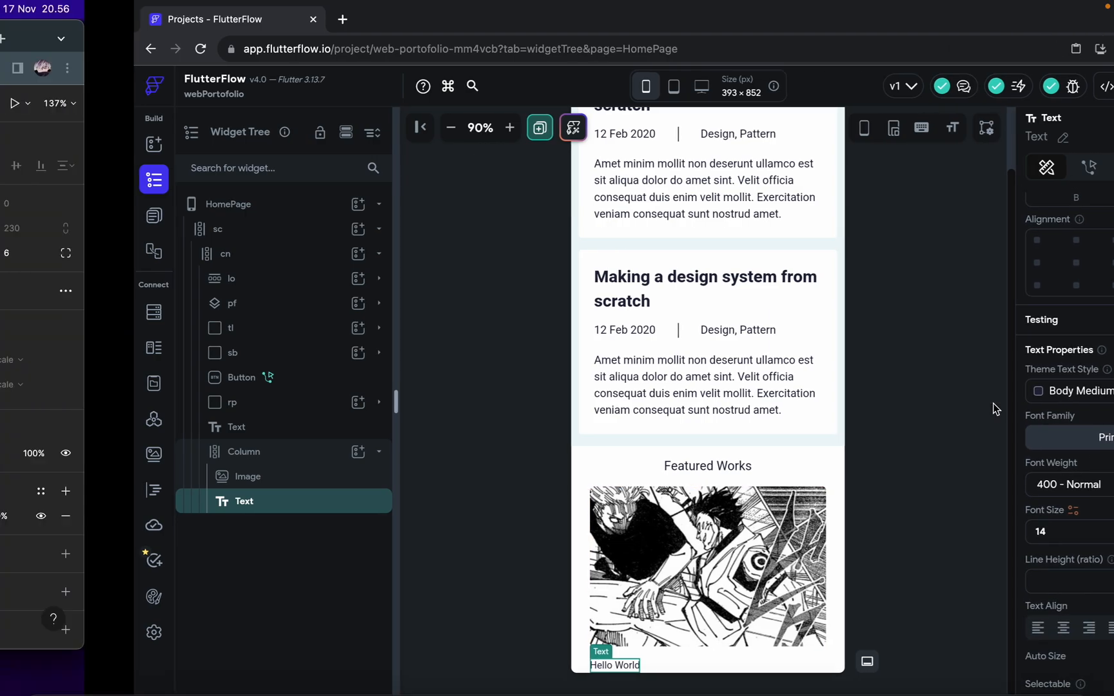
left_click(509, 288)
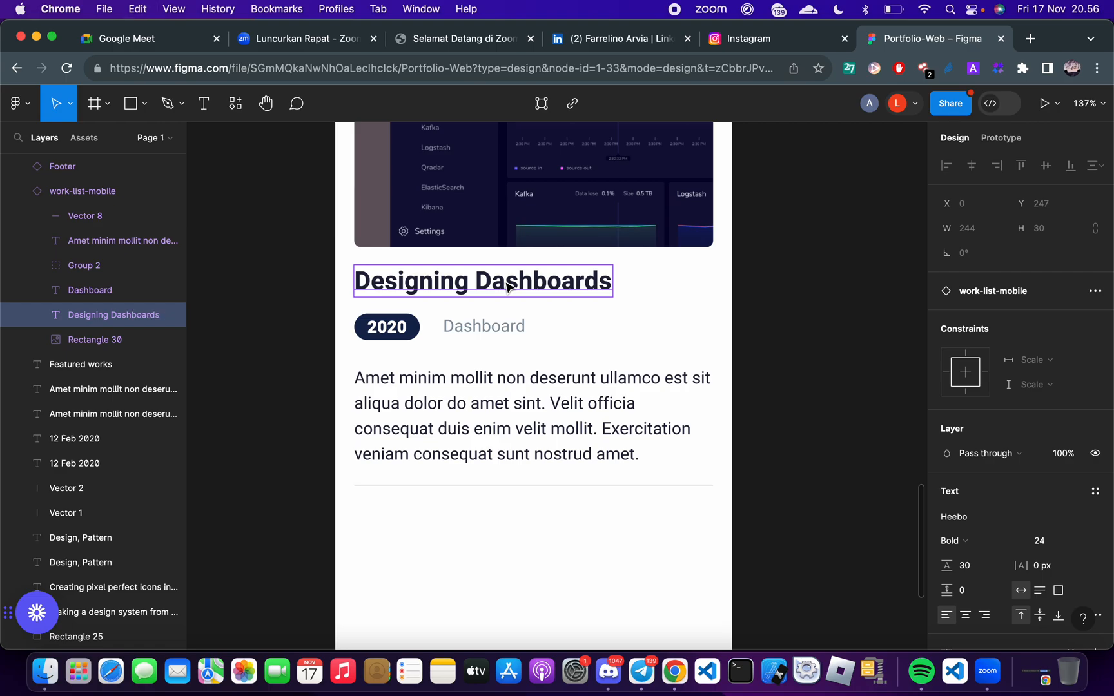
key("ctrl+Right")
key("ctrl+Left")
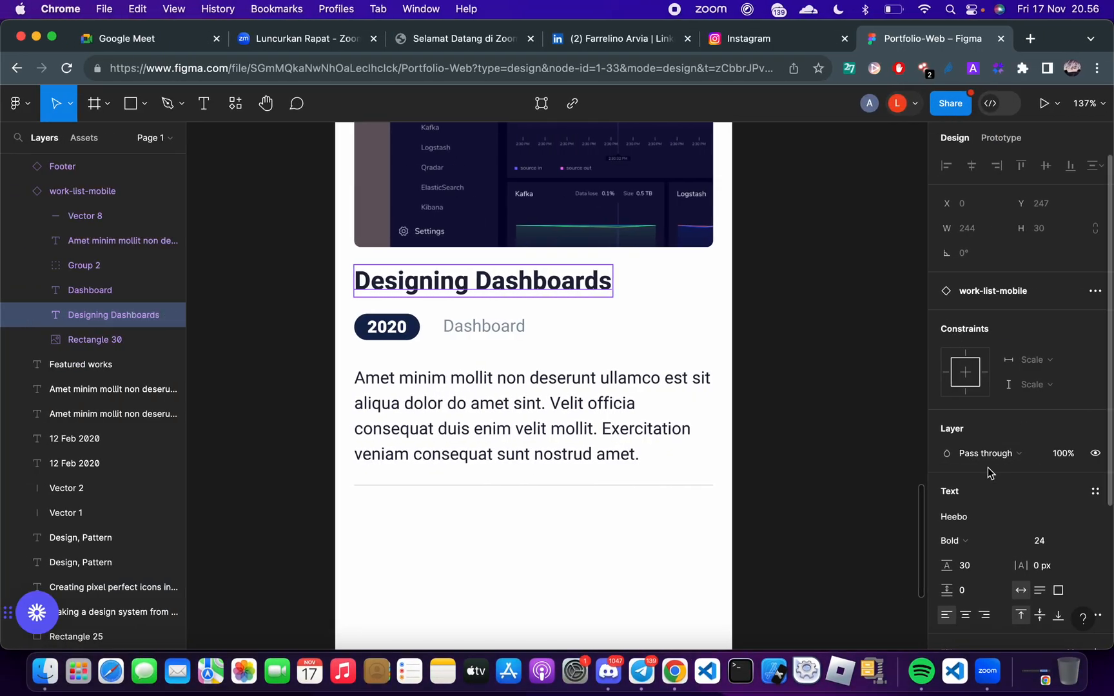
scroll(985, 564, "down", 3)
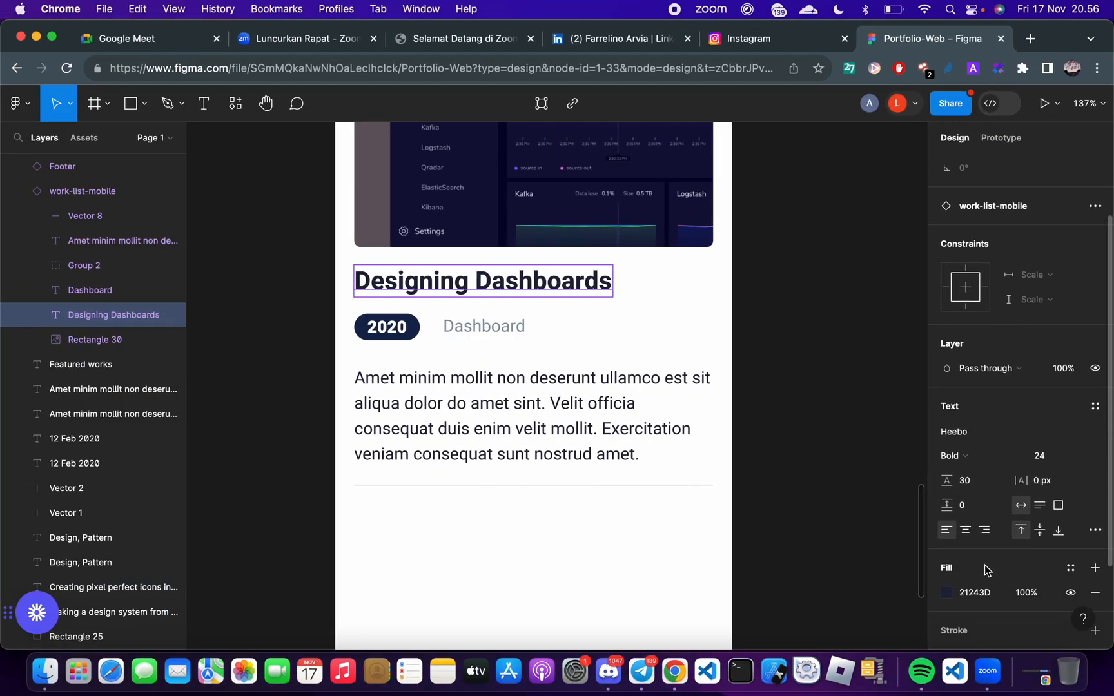
scroll(984, 565, "down", 3)
key("ctrl+Right")
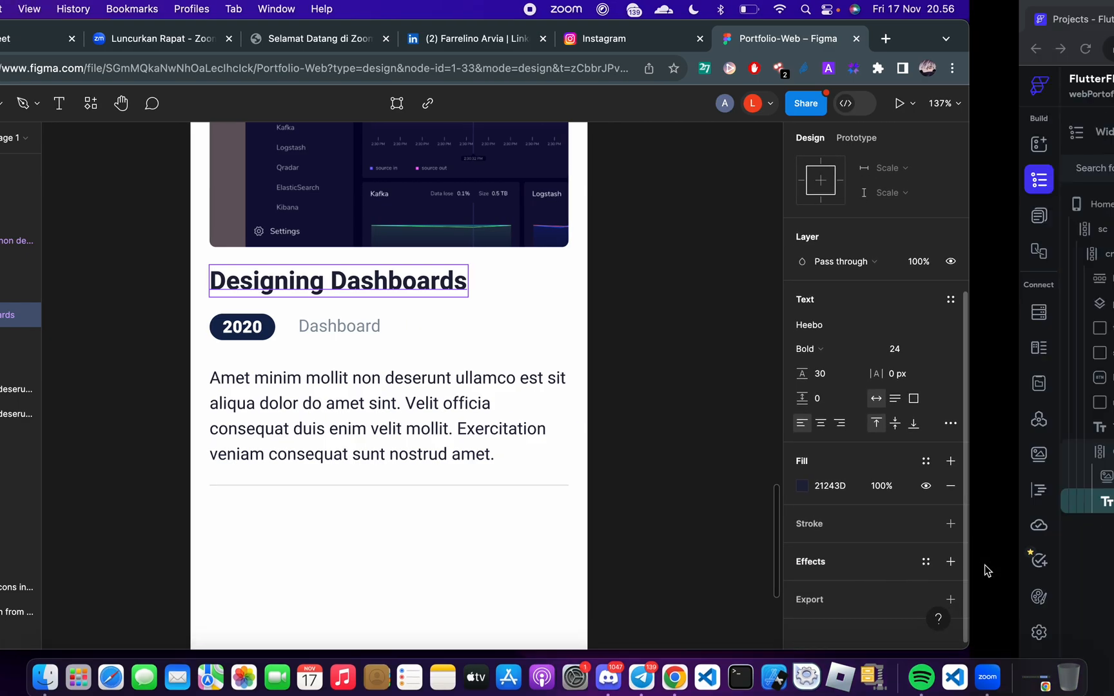
Give the FlutterFlow text font size 24 and weight 700 - Bold, and set its content to "Designing Dashboards"
scroll(996, 484, "down", 1)
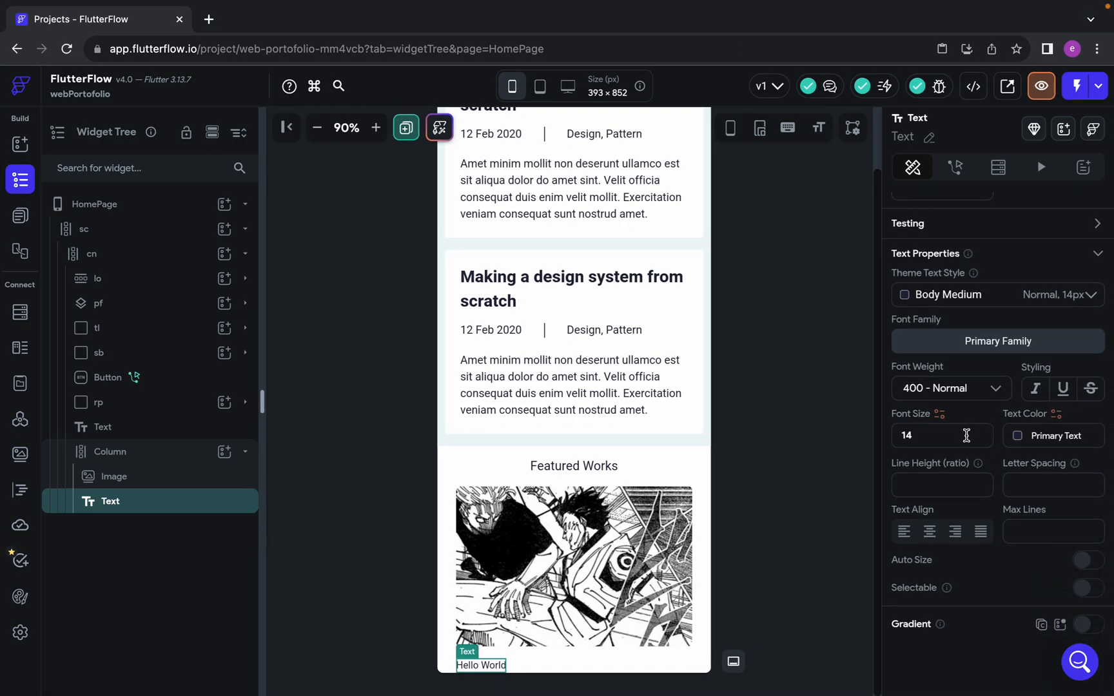
key("BackSpace")
key("BackSpace")
type("24")
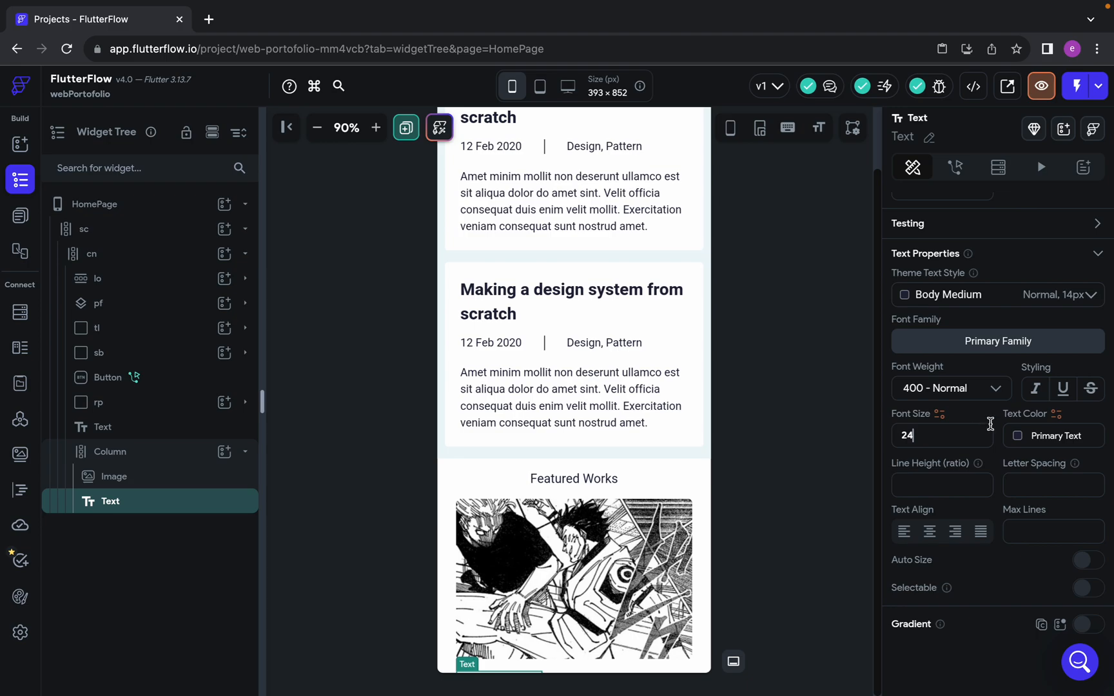
left_click(967, 392)
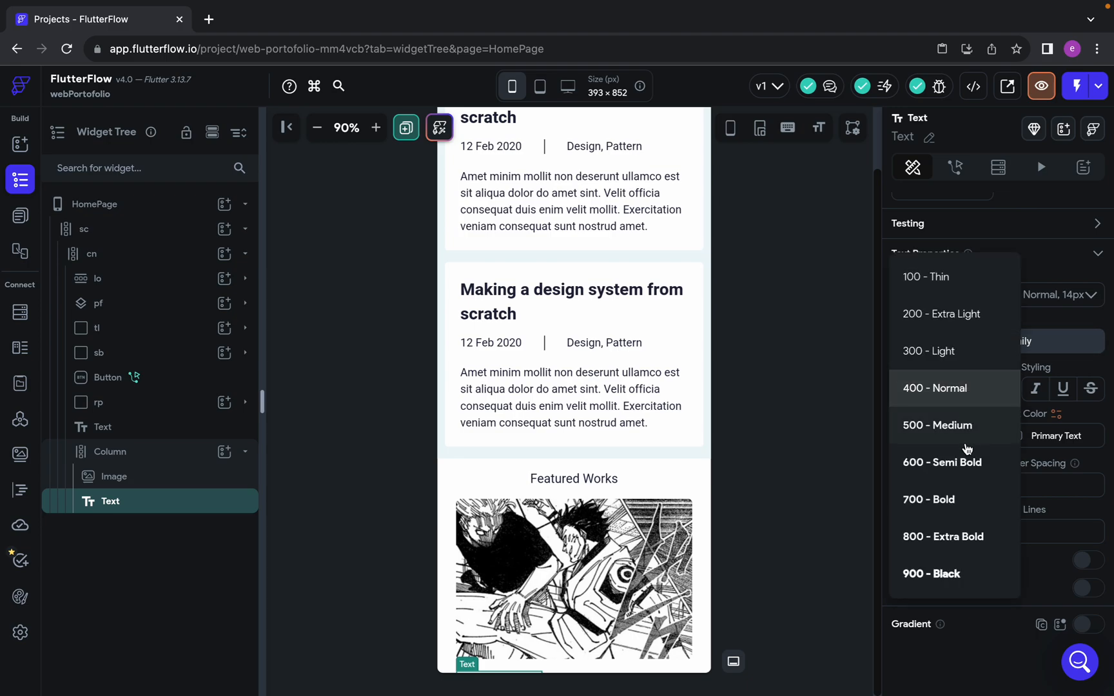
left_click(954, 500)
scroll(964, 308, "up", 8)
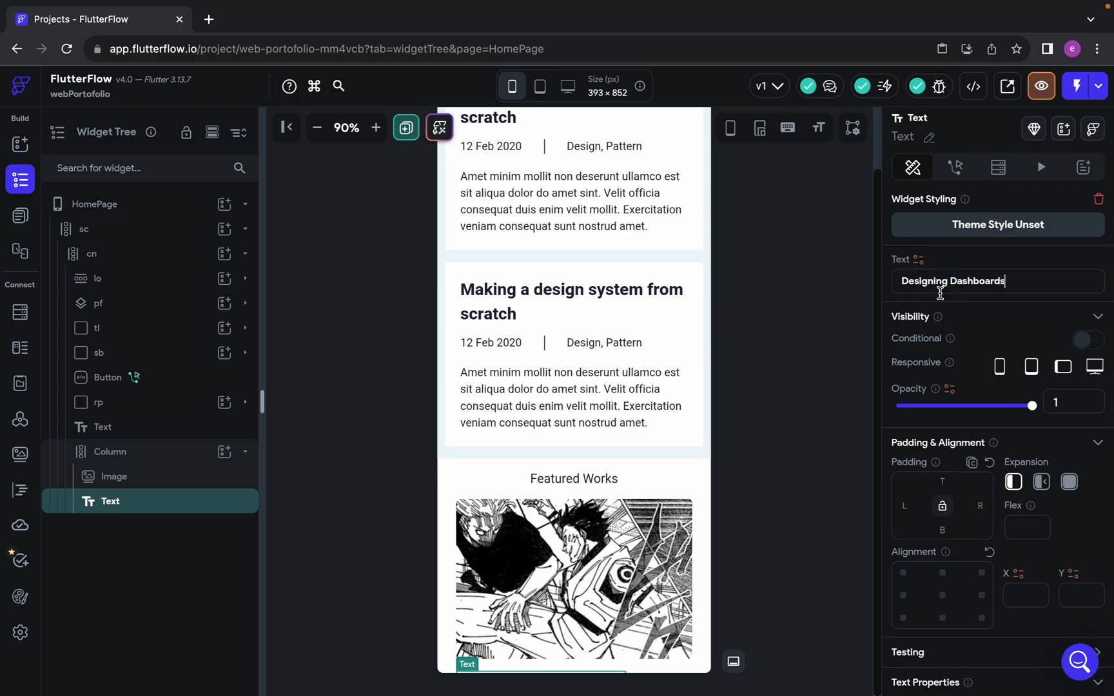
scroll(559, 491, "down", 1)
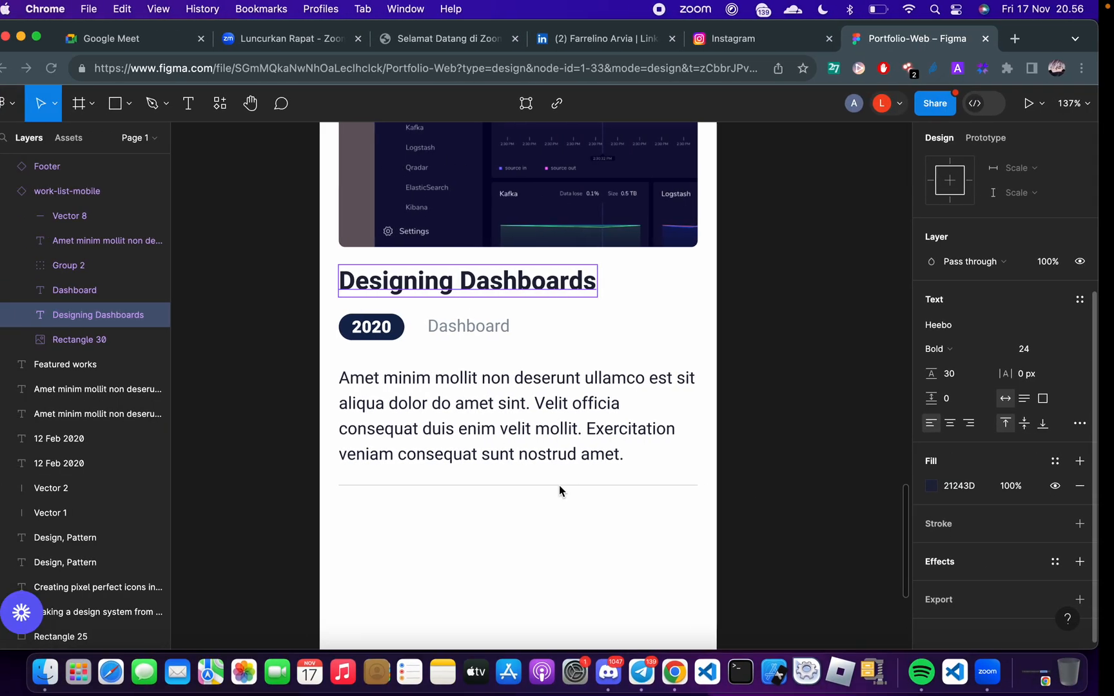
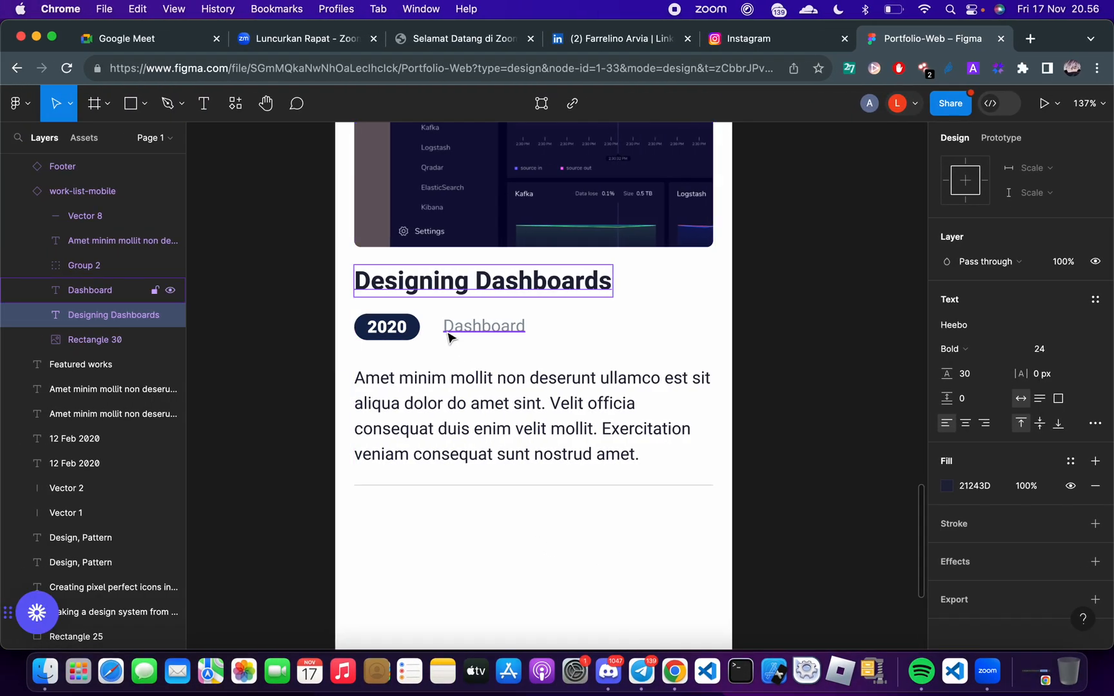
Switch to FlutterFlow and add a Row under the Designing Dashboards title in the Featured Works column
key("ctrl+Right")
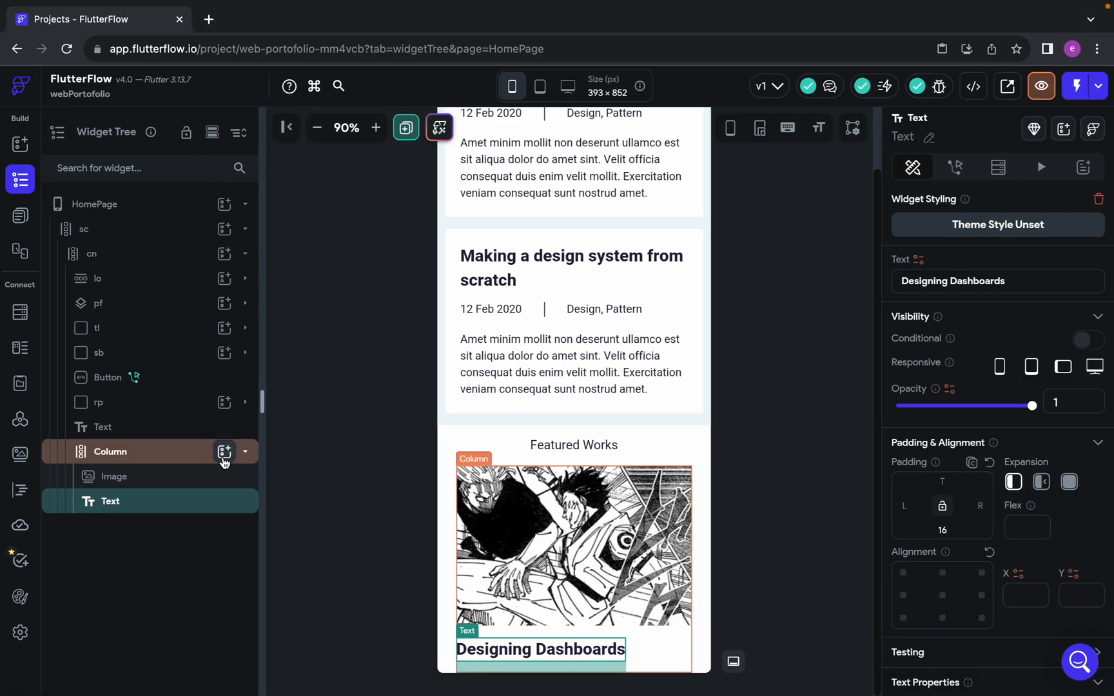
left_click(224, 452)
left_click(450, 461)
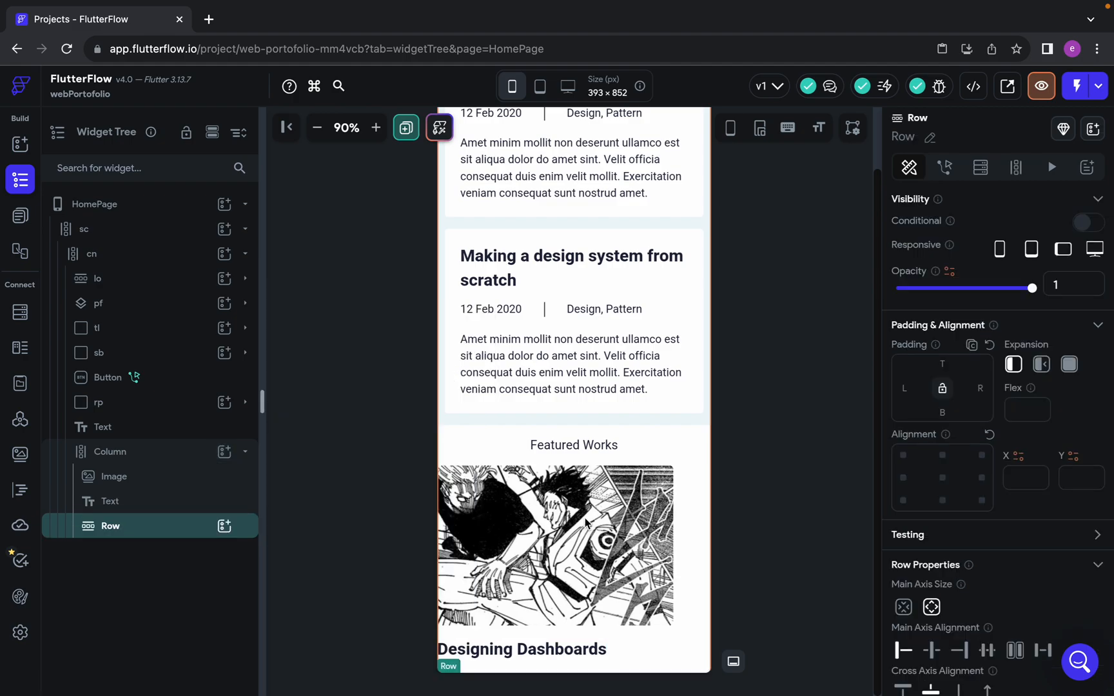
scroll(606, 536, "down", 1)
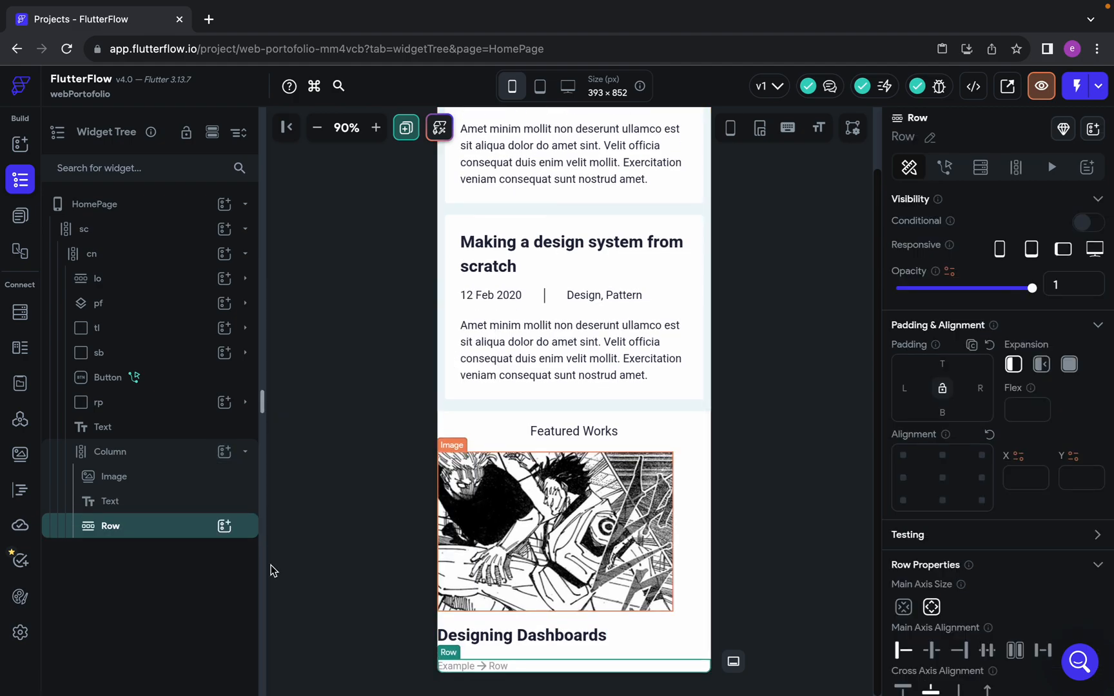
Select the Featured Works column and examine the margins of the work-list-mobile component in the Figma design
left_click(107, 454)
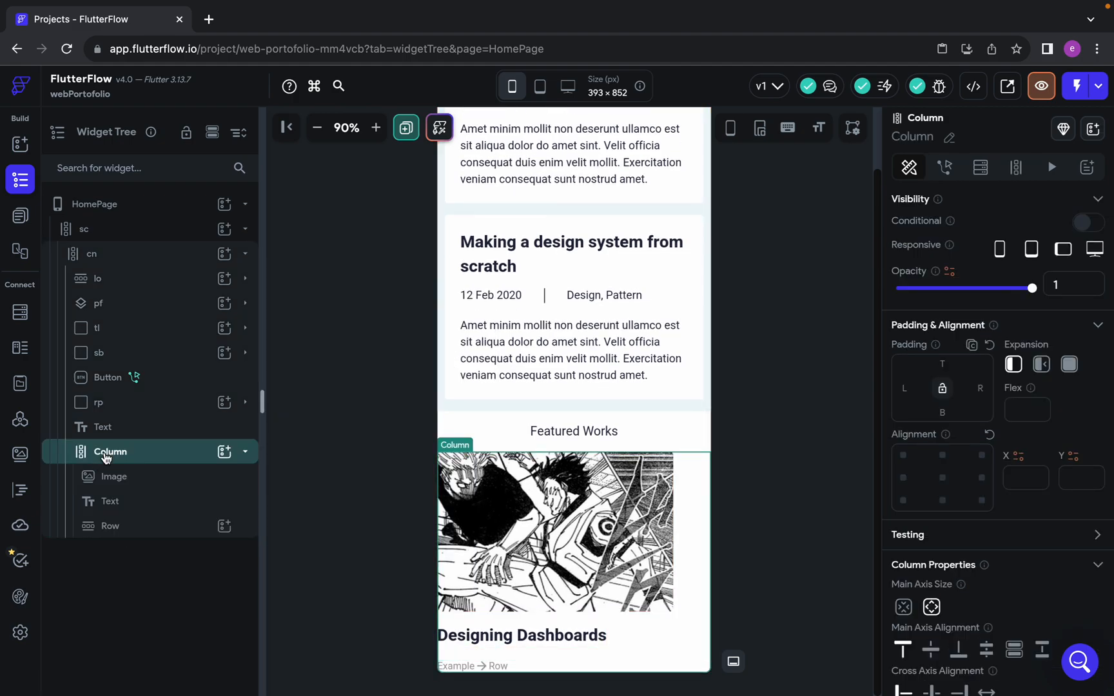
key("ctrl+Left")
scroll(490, 335, "up", 10)
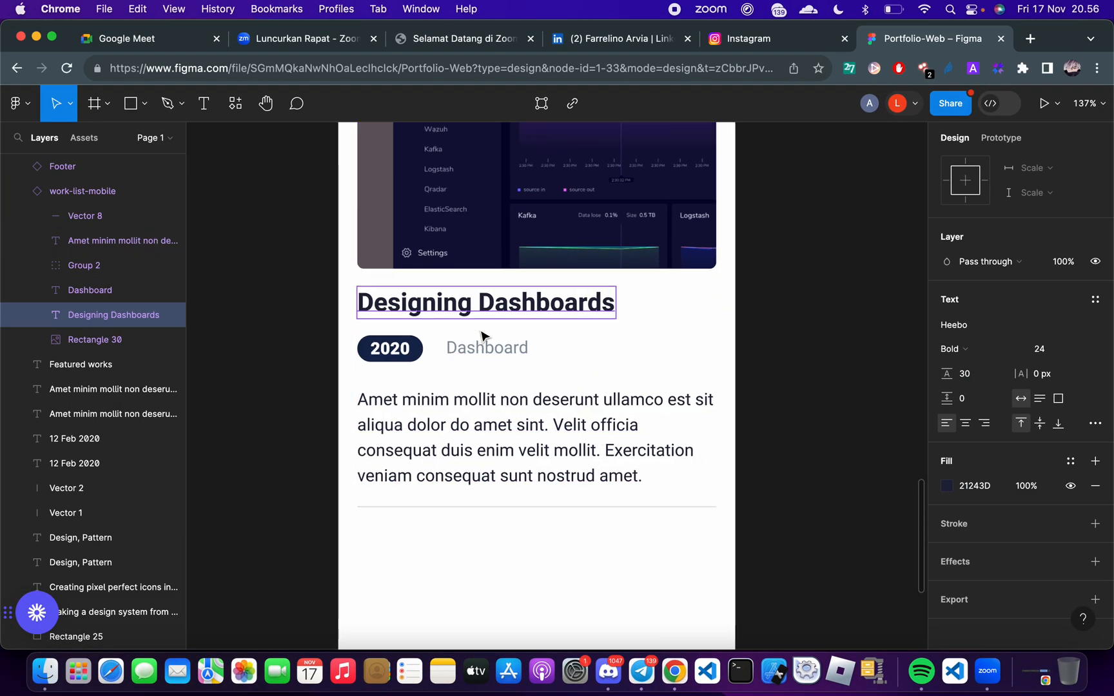
scroll(482, 336, "down", 5)
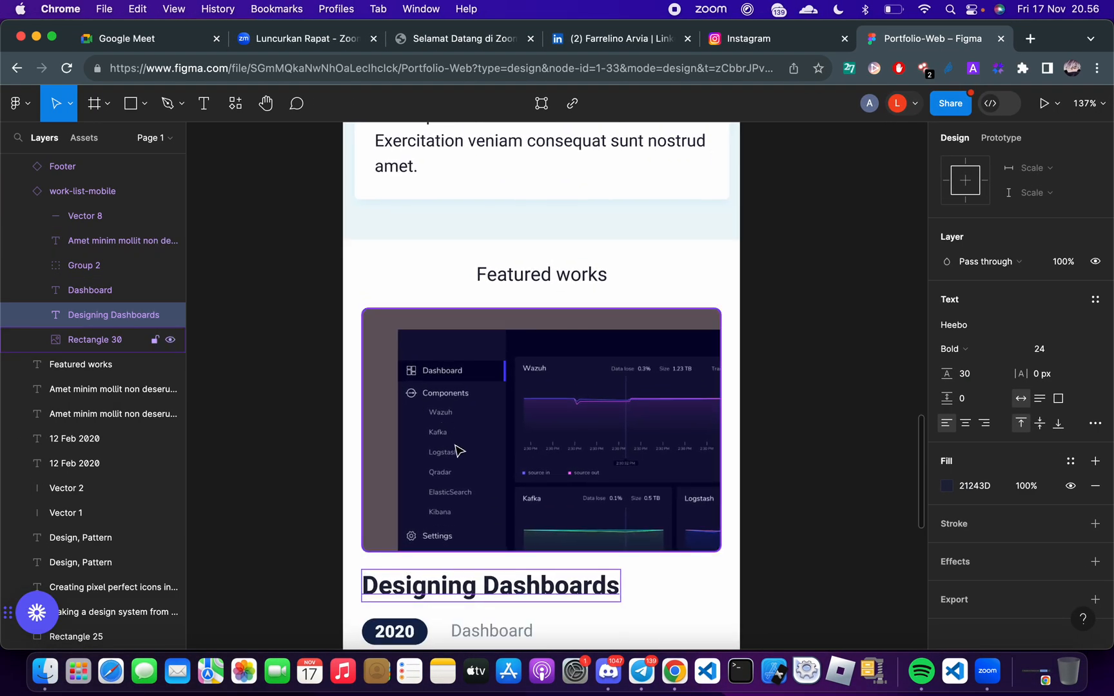
scroll(458, 450, "down", 6)
left_click(615, 427)
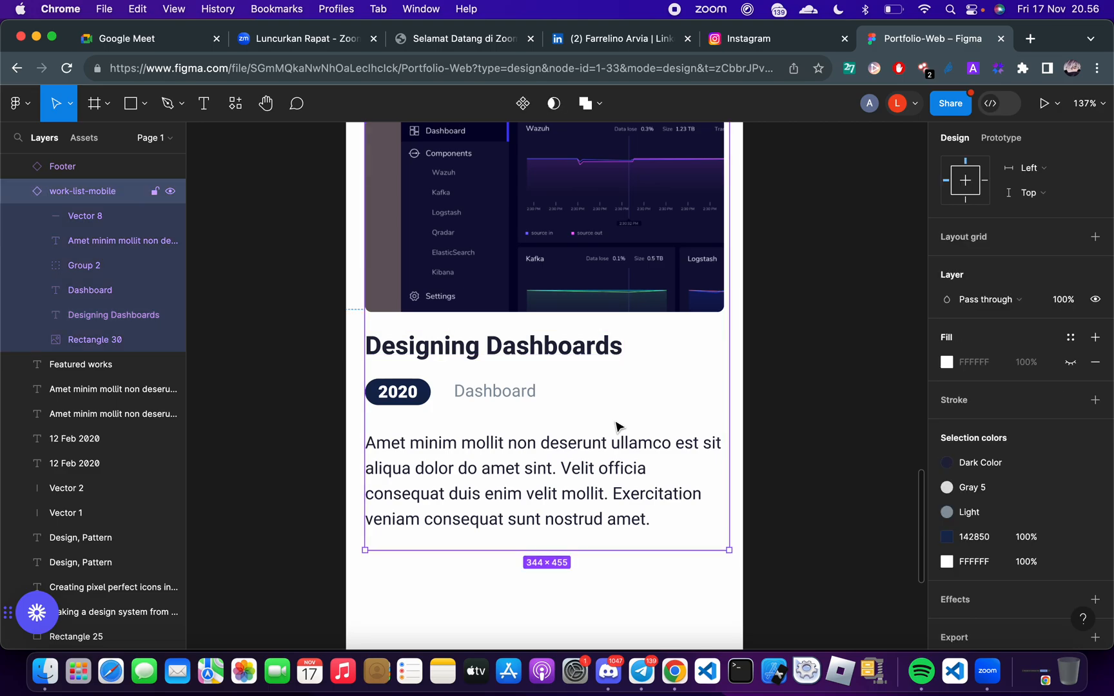
scroll(616, 427, "up", 3)
scroll(616, 427, "up", 3)
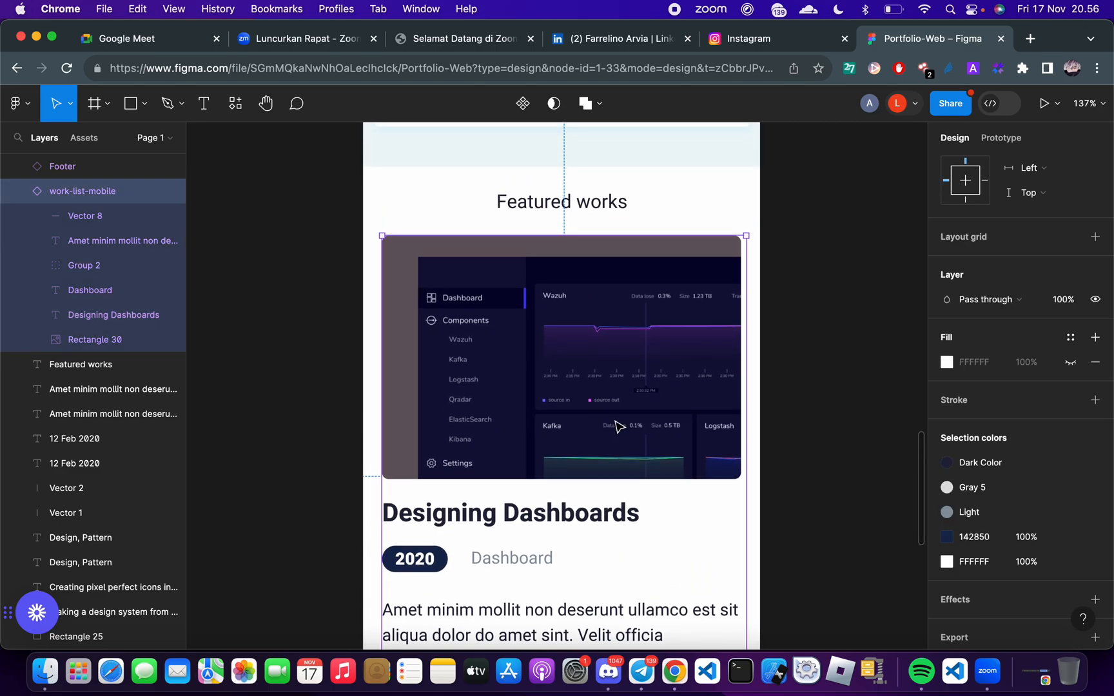
key("ctrl+Right")
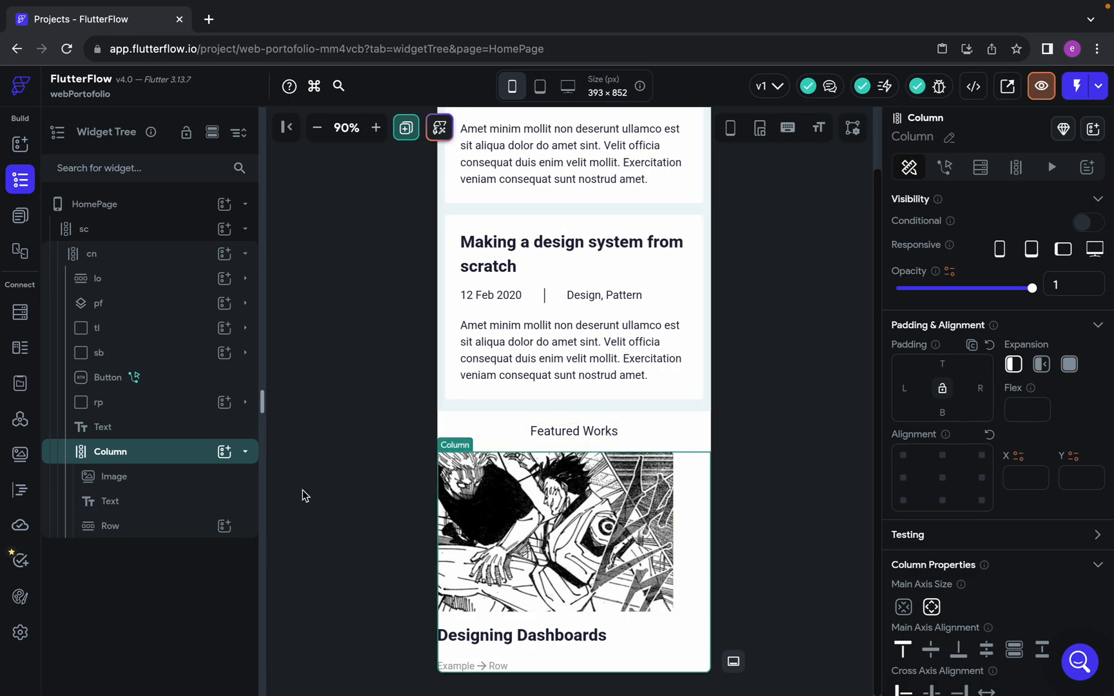
key("ctrl+Left")
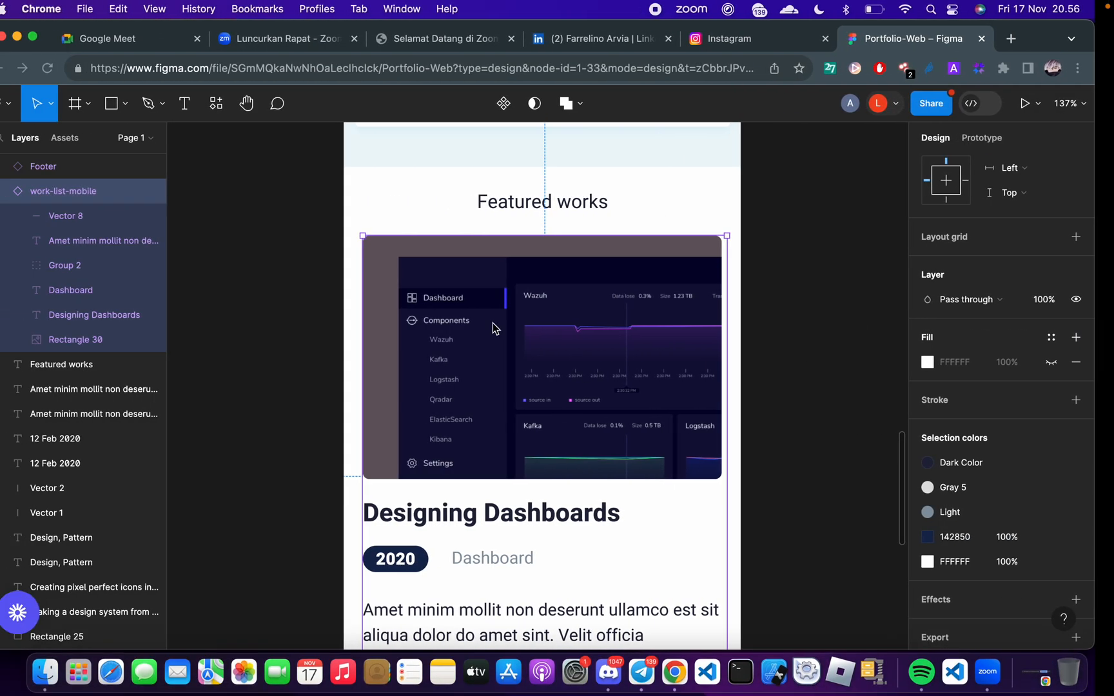
In FlutterFlow, set the Featured Works column's left and right padding to 18
key("ctrl+Right")
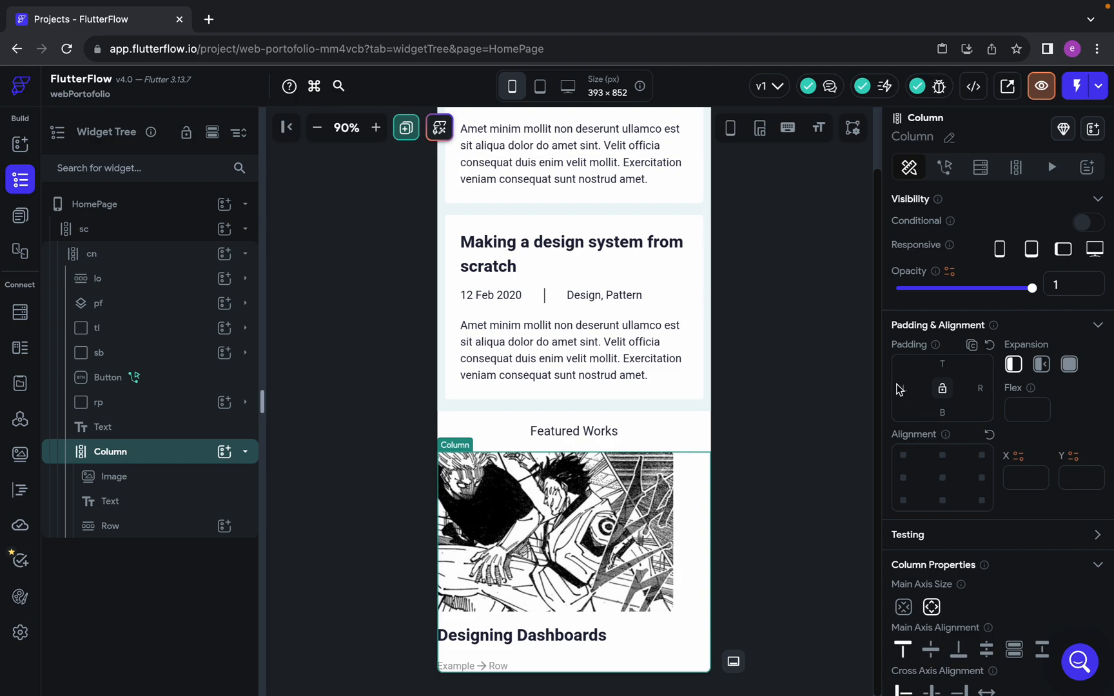
left_click(904, 387)
type("18")
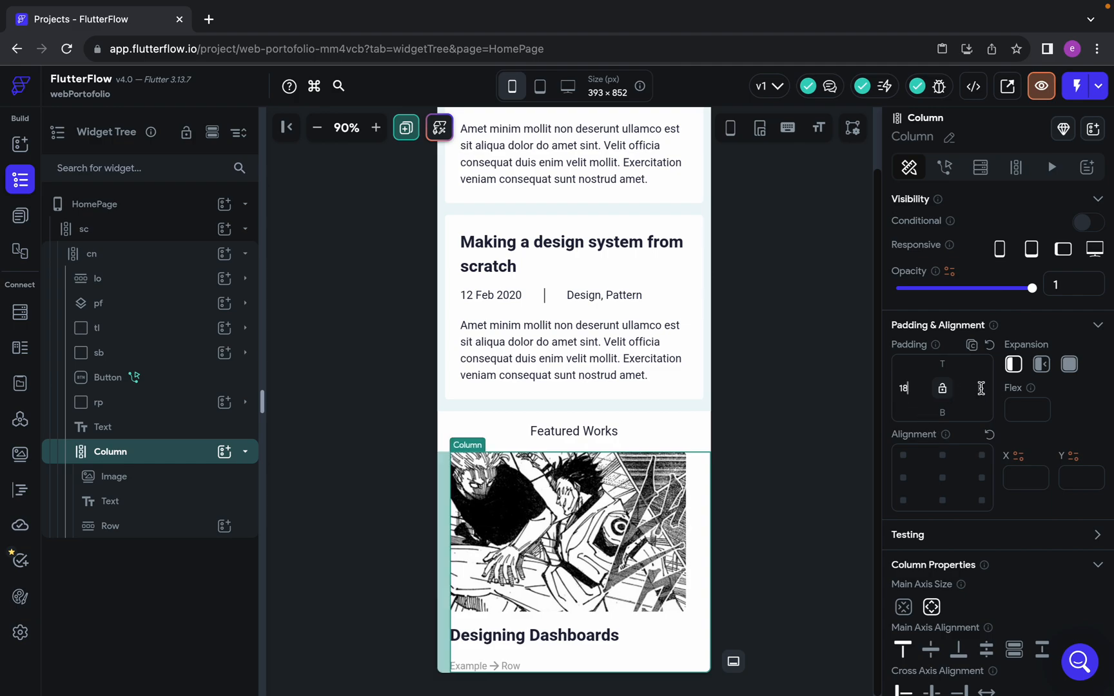
left_click(787, 642)
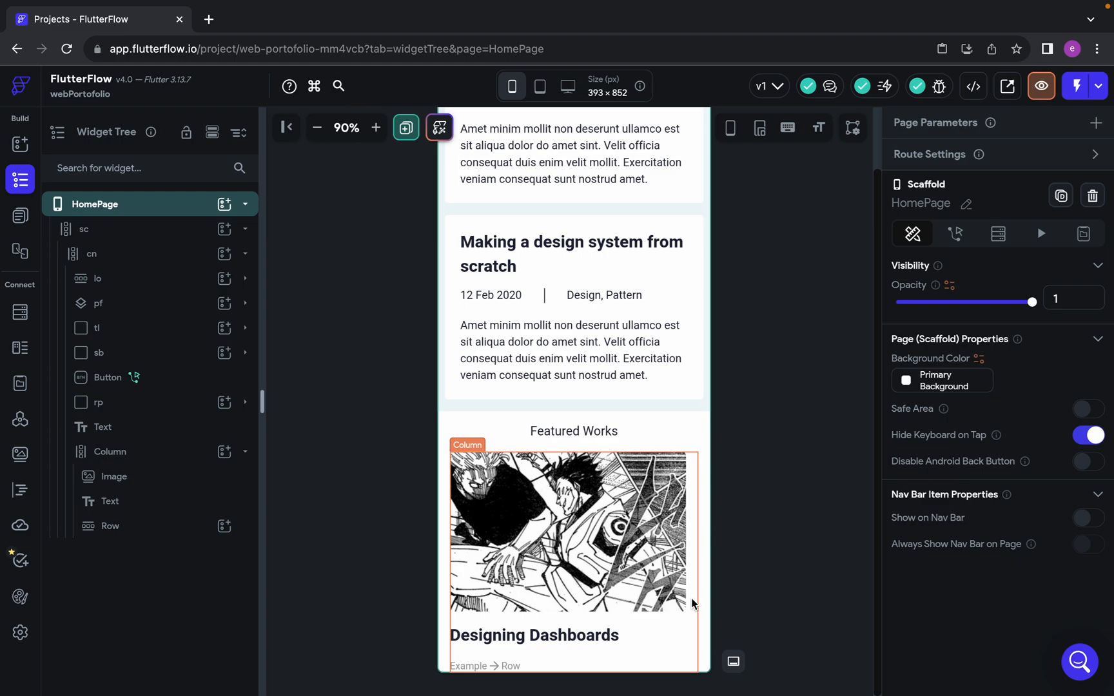
Add a Card widget to the empty Row below the Designing Dashboards title, following the year badge in the Figma design
scroll(692, 604, "up", 1)
scroll(693, 604, "down", 1)
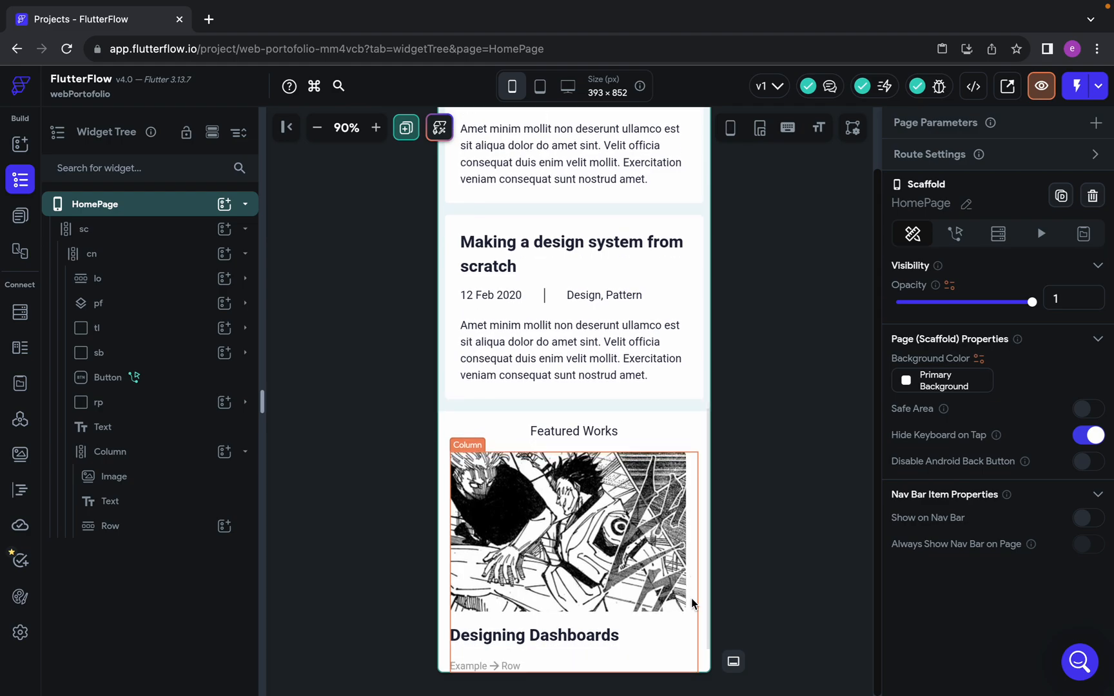
left_click(497, 664)
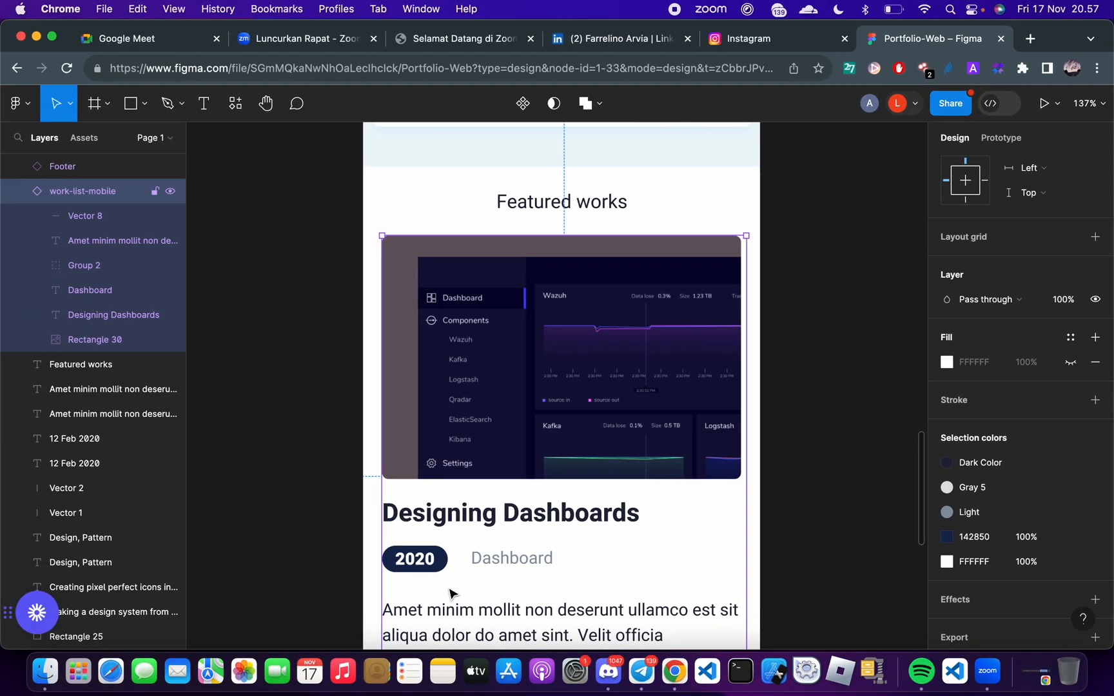
scroll(450, 589, "down", 3)
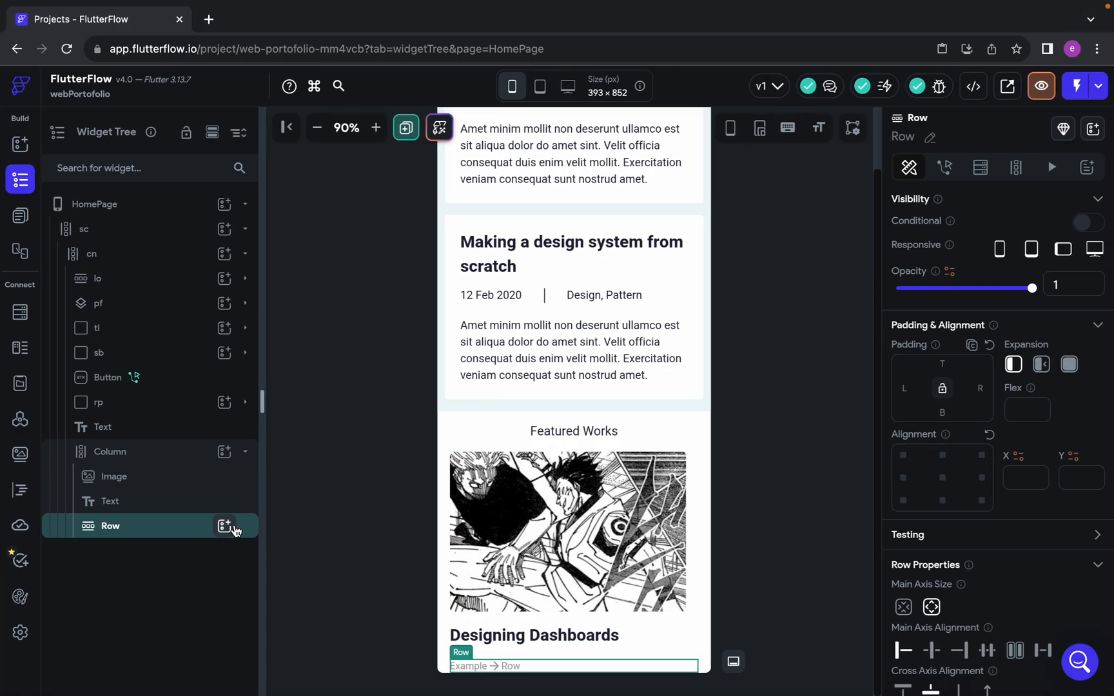
left_click(223, 525)
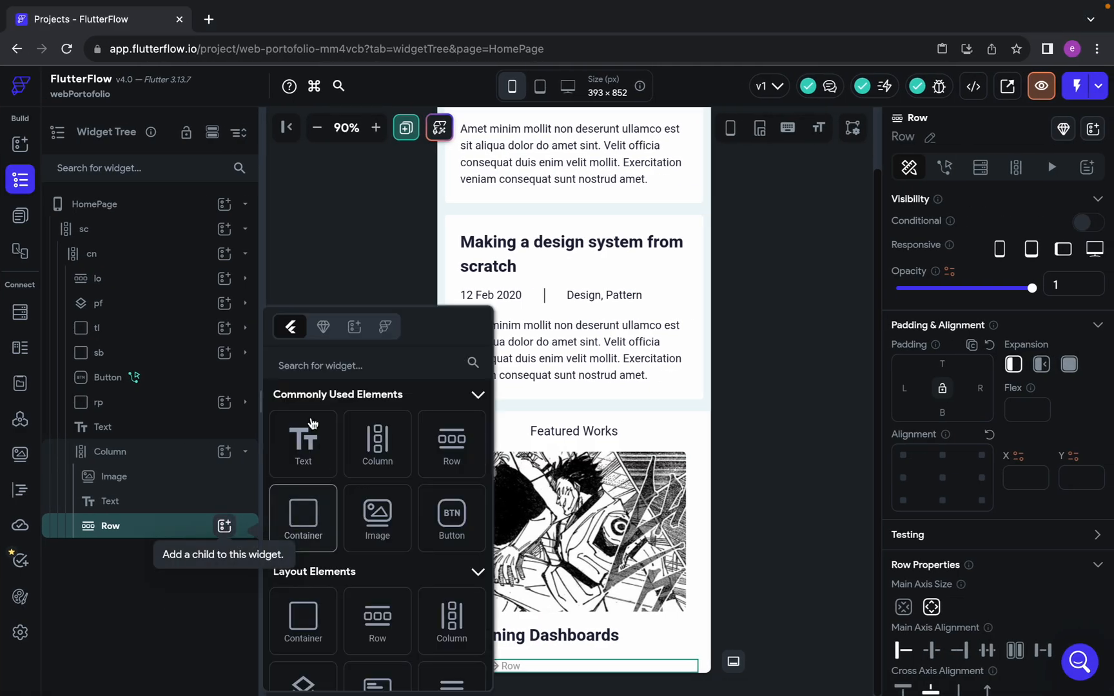
left_click(320, 365)
type("card")
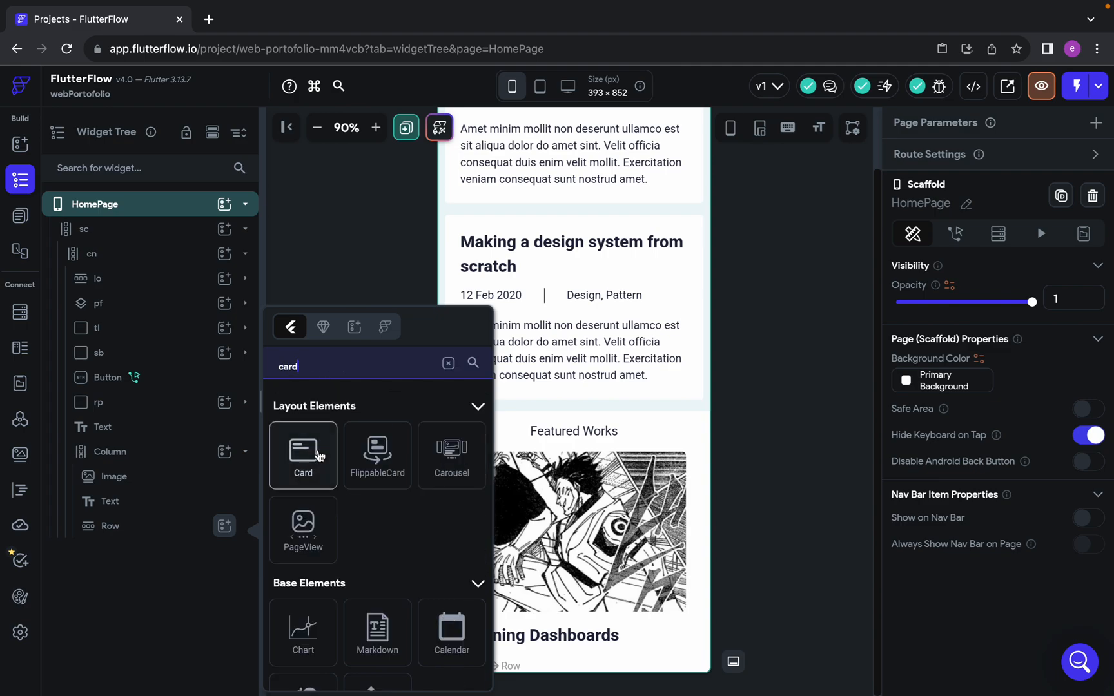
left_click(322, 468)
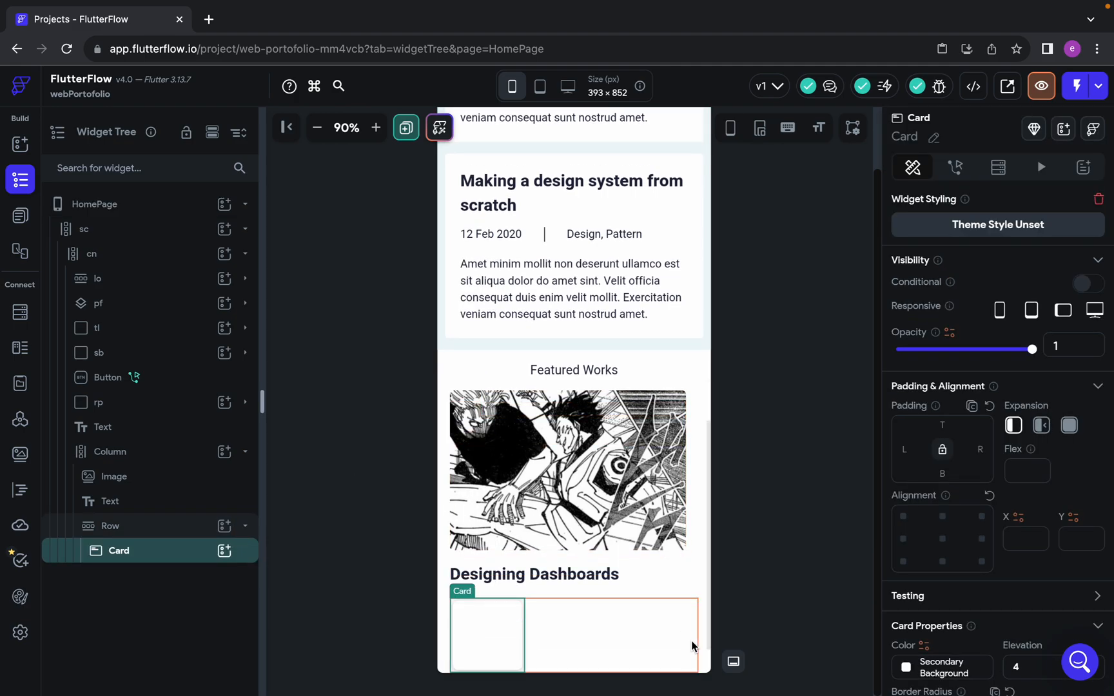
Add a Text widget inside the Card and set its text to 2020
scroll(919, 573, "down", 3)
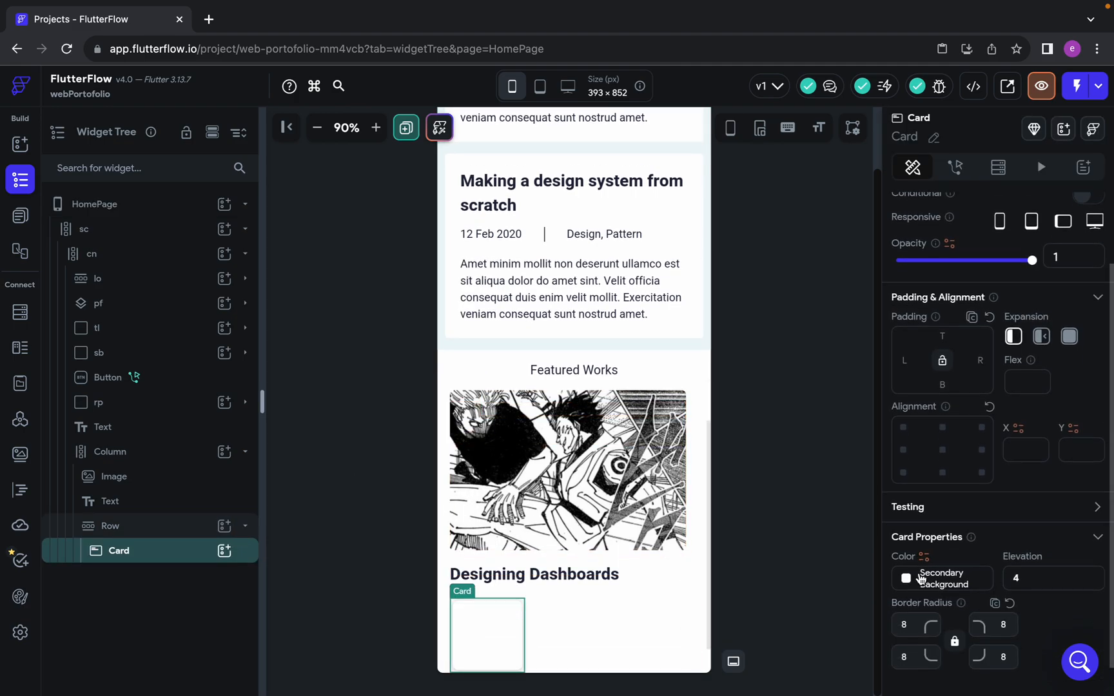
left_click(225, 552)
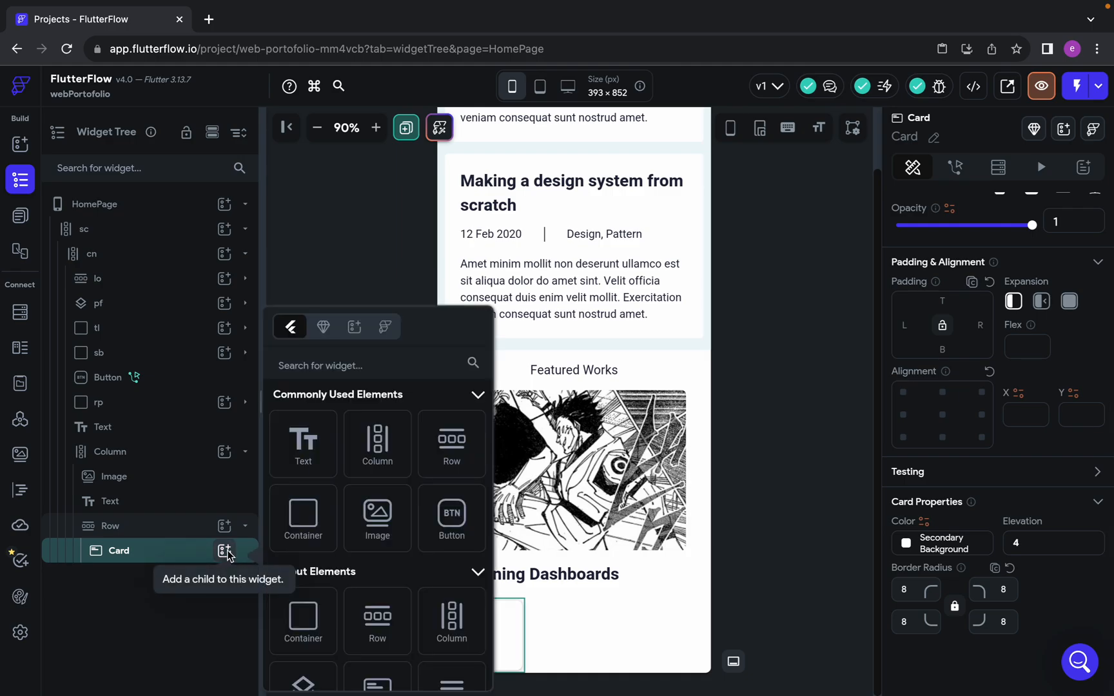
left_click(293, 459)
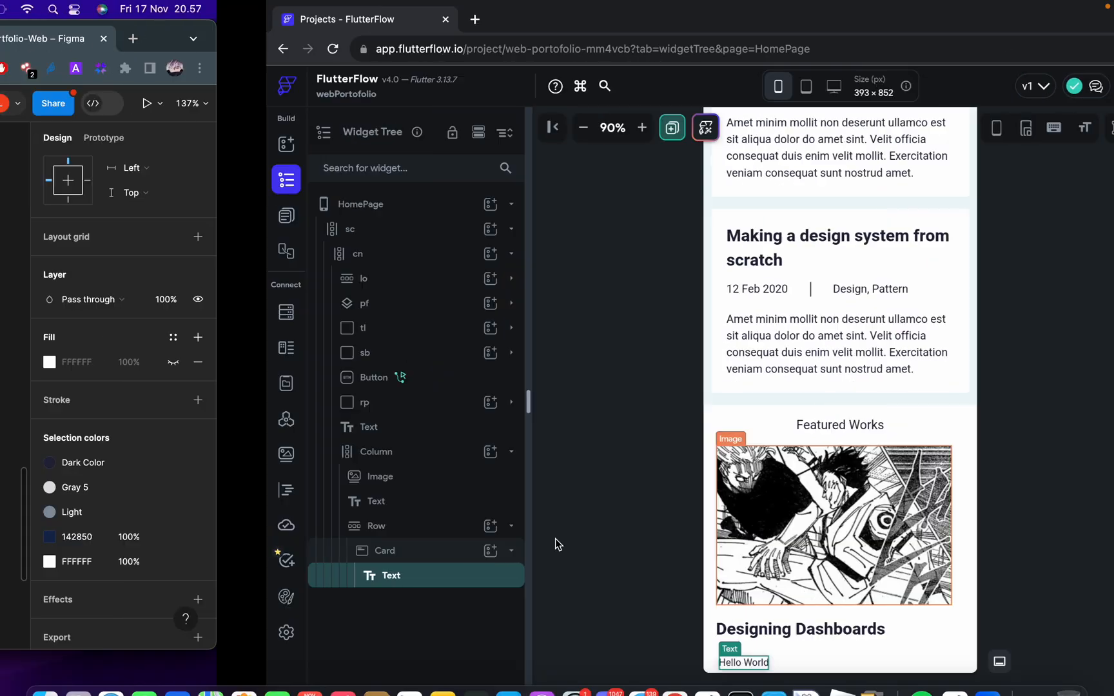
key("ctrl+Right")
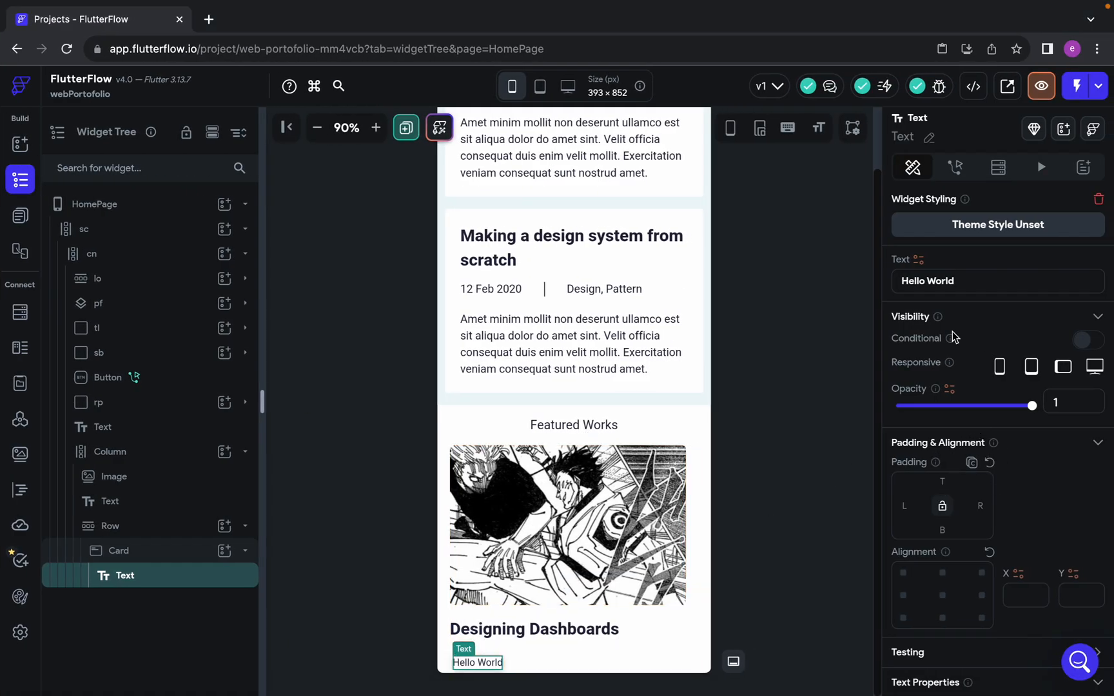
triple_click(960, 285)
type("2020")
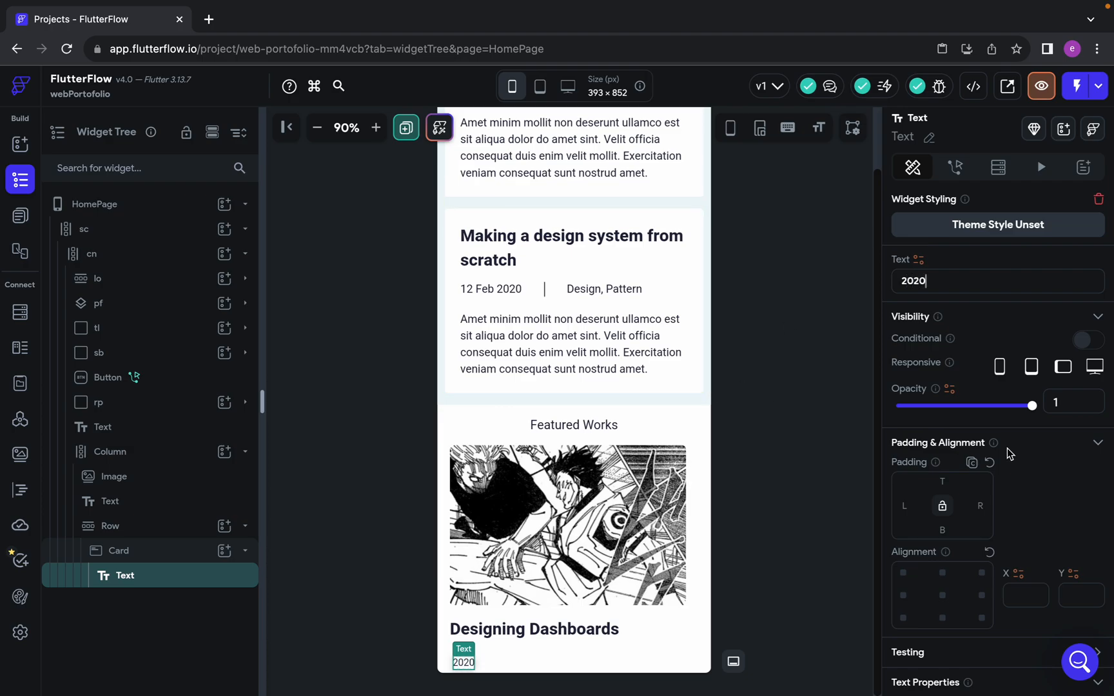
Check the 2020 badge text style in Figma and give the Card's text weight 900 - Black and font size 16
key("ctrl+Left")
double_click(454, 404)
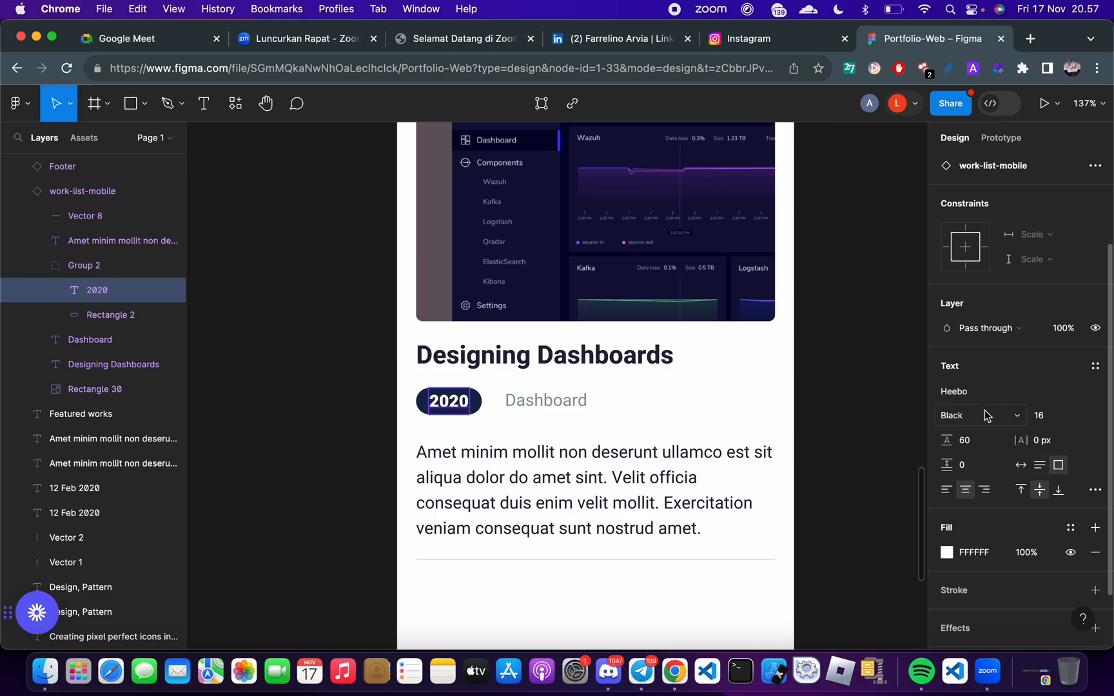
key("ctrl+Right")
scroll(965, 507, "down", 5)
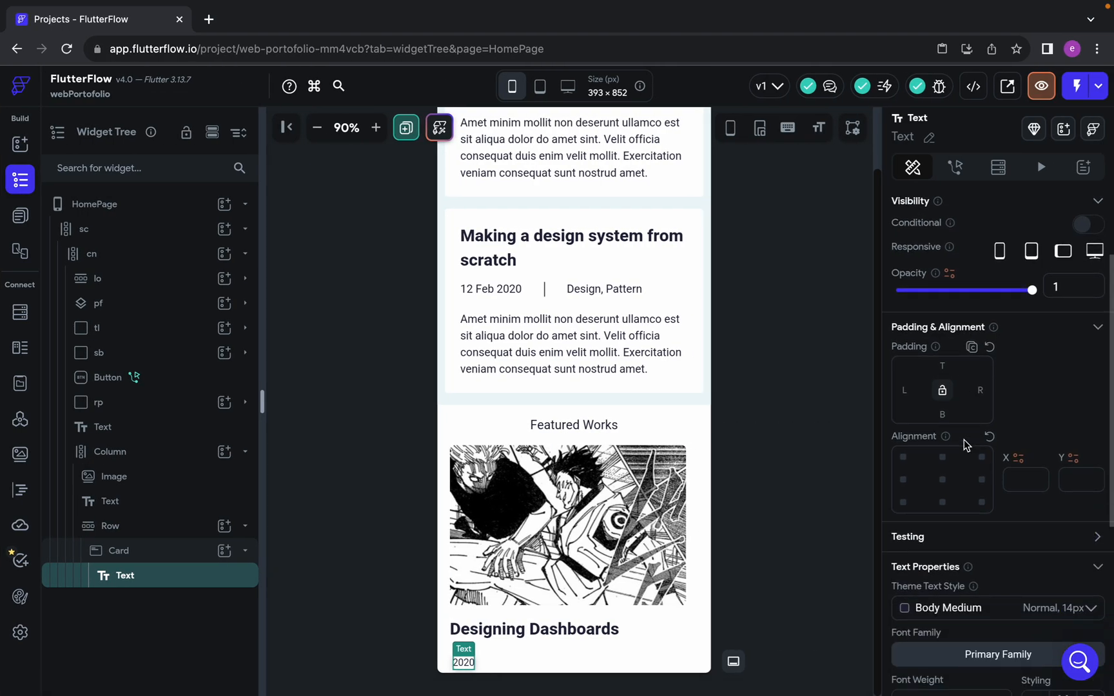
left_click(964, 508)
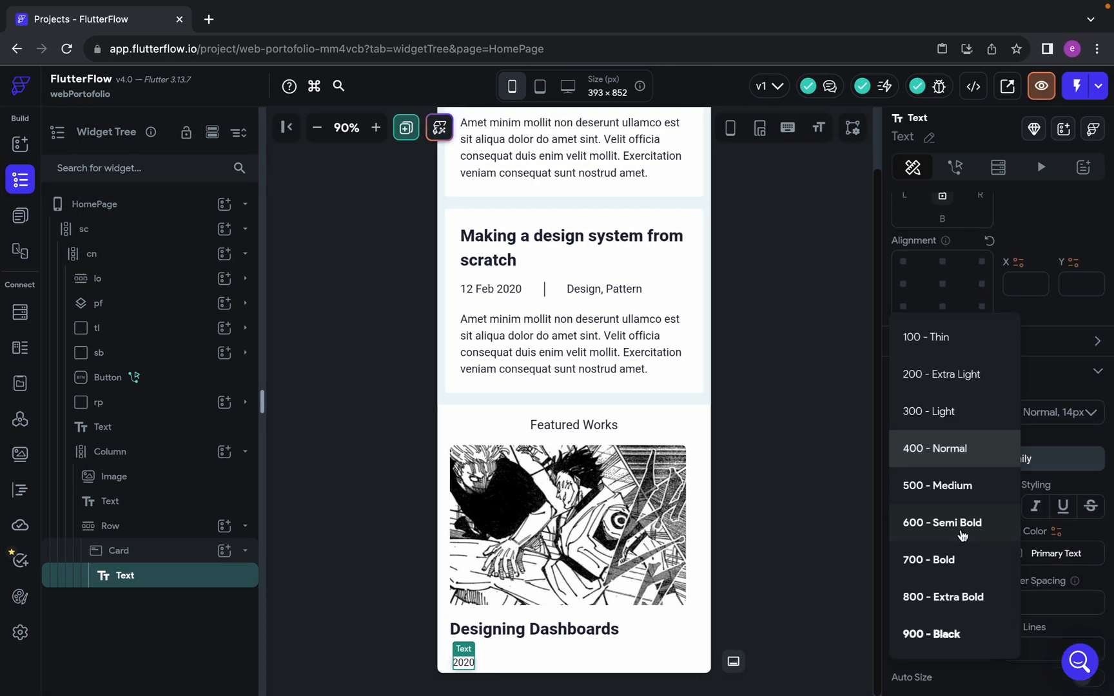
left_click(950, 635)
scroll(947, 635, "down", 1)
left_click(932, 508)
key("BackSpace")
type("6")
scroll(999, 516, "down", 2)
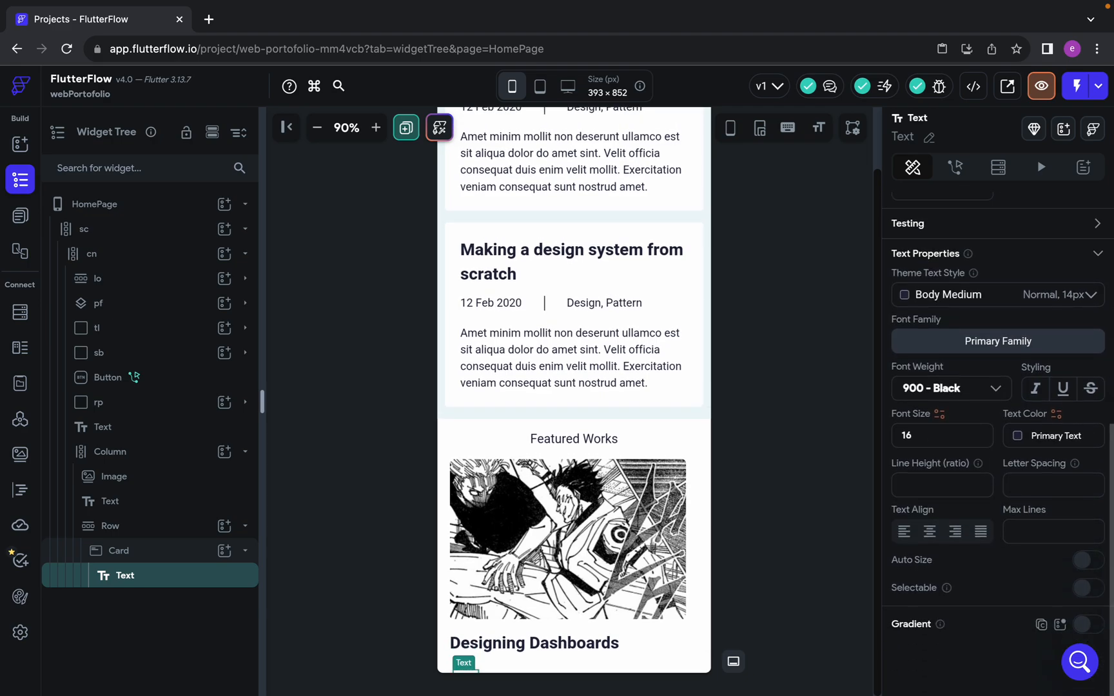
Set the 2020 text's color to FFFFFF, matching its fill in the Figma design
scroll(623, 538, "down", 1)
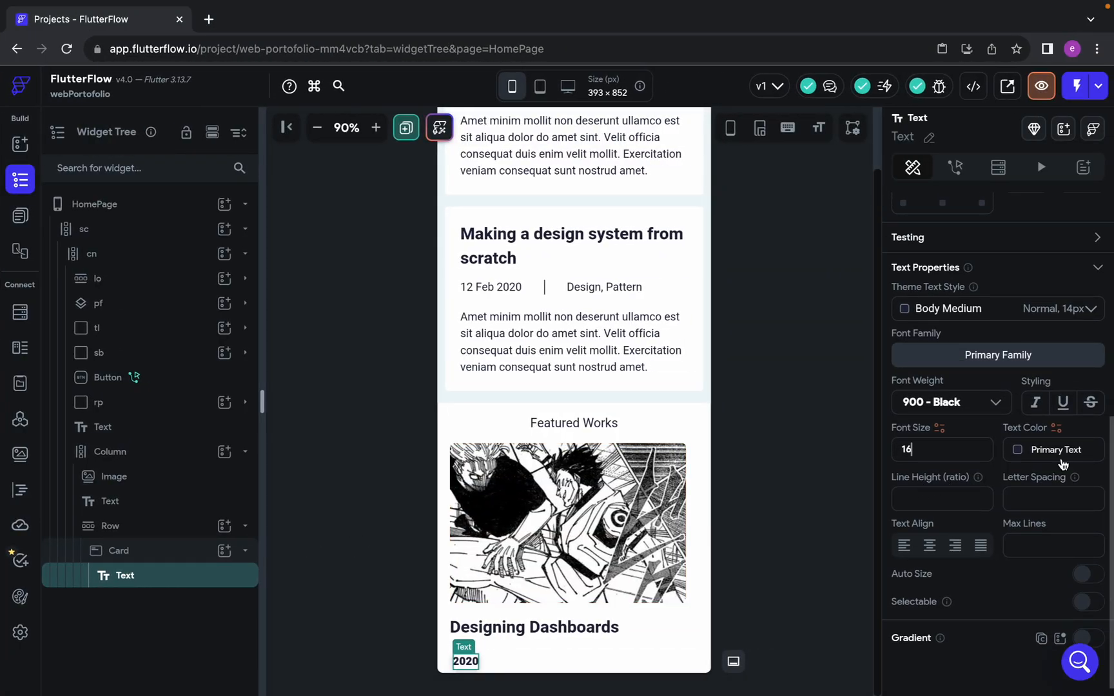
left_click(1095, 434)
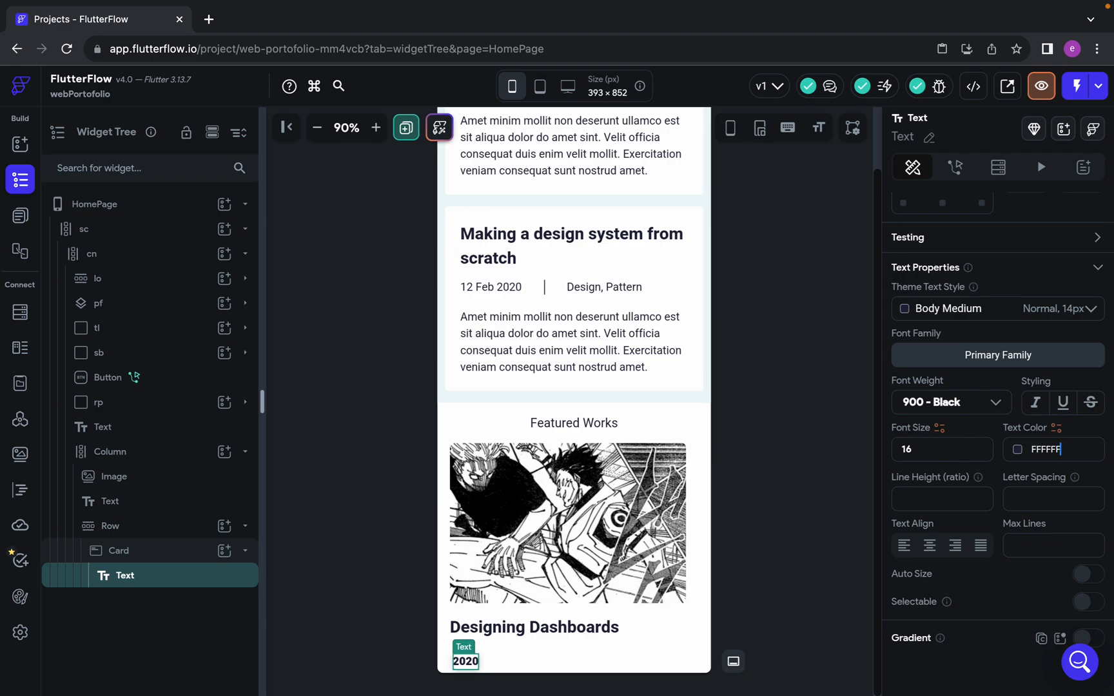
key("Return")
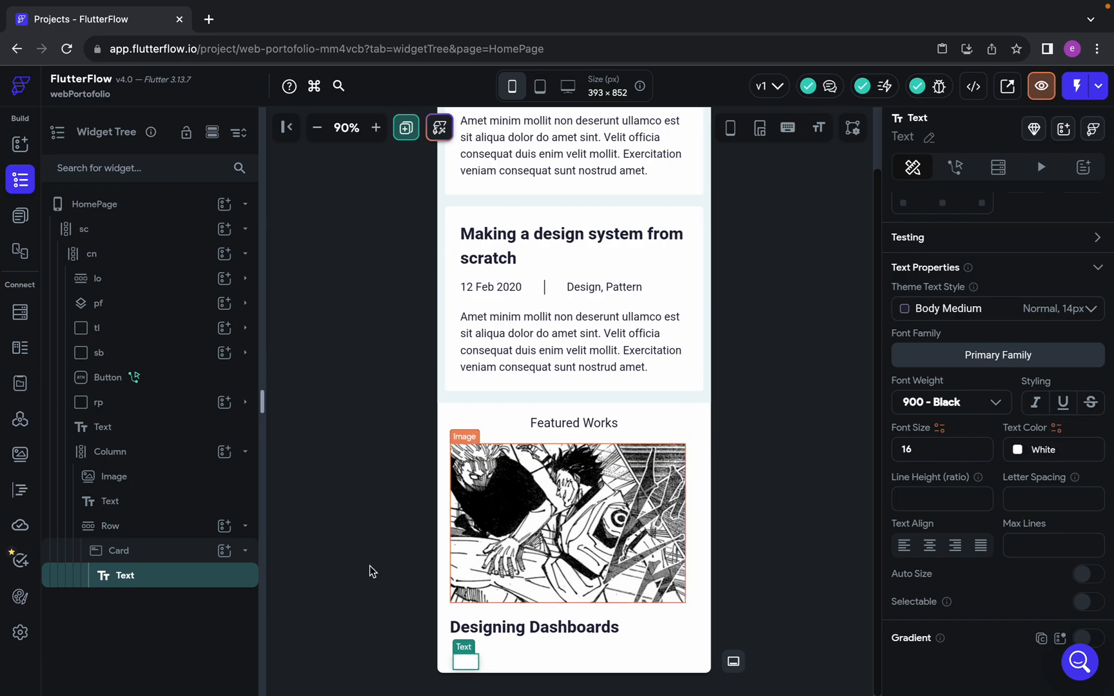
Set the year badge Card's color to 142850, copied from the badge rectangle's fill in the Figma design
left_click(125, 550)
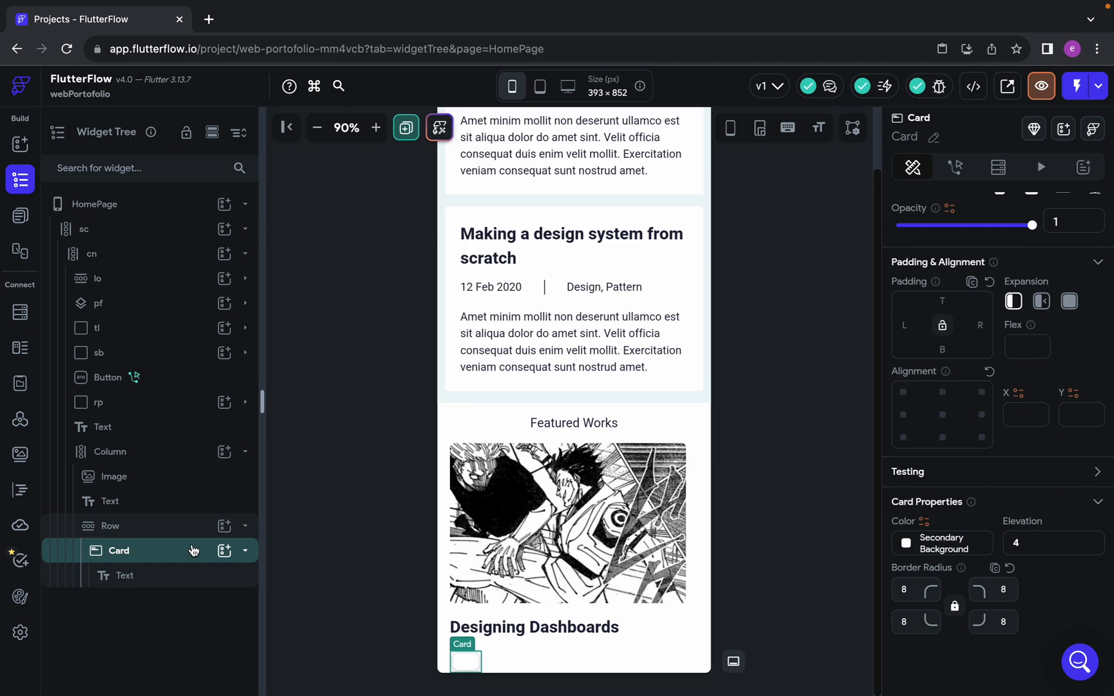
left_click(915, 548)
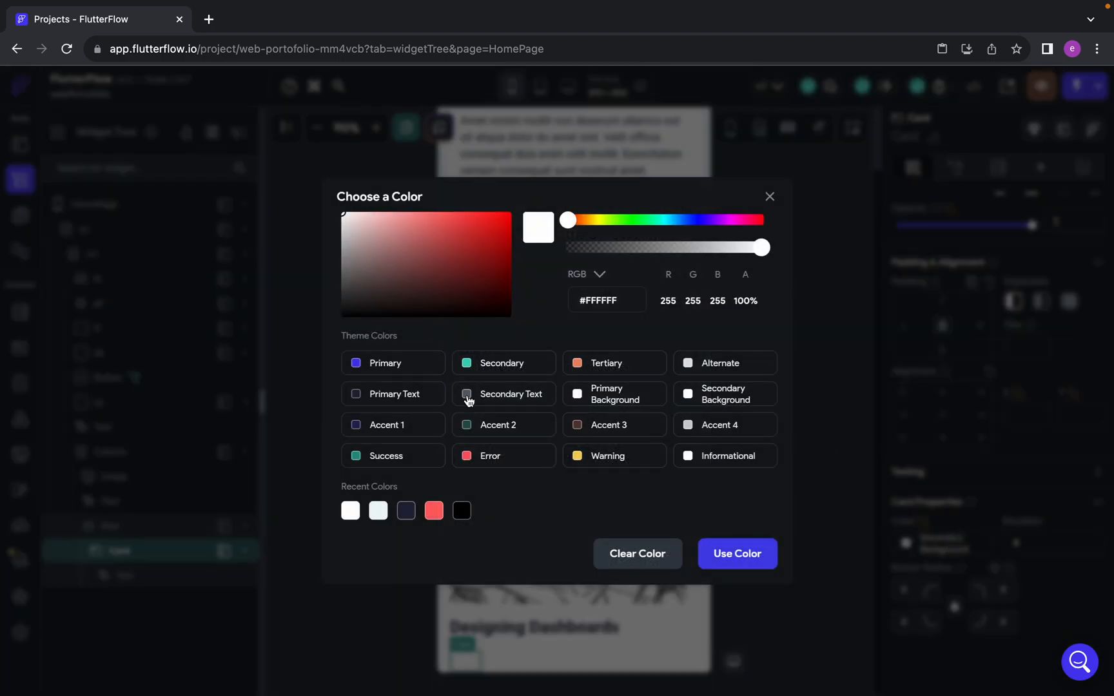
key("ctrl+Left")
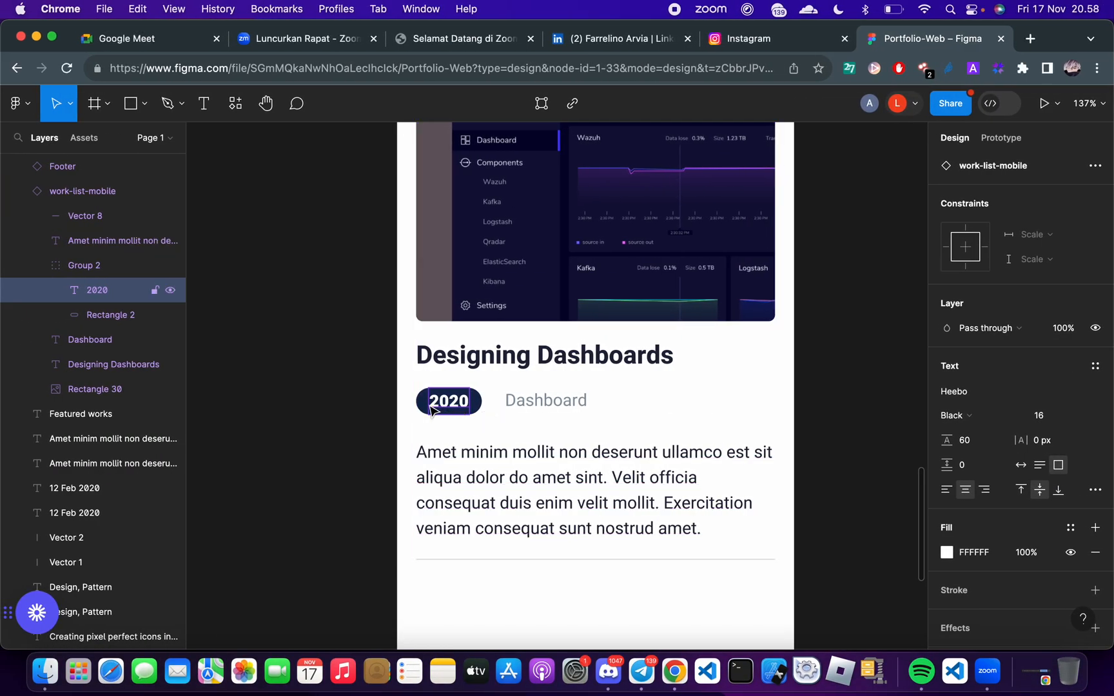
left_click(432, 411)
left_click(973, 480)
key("super+c")
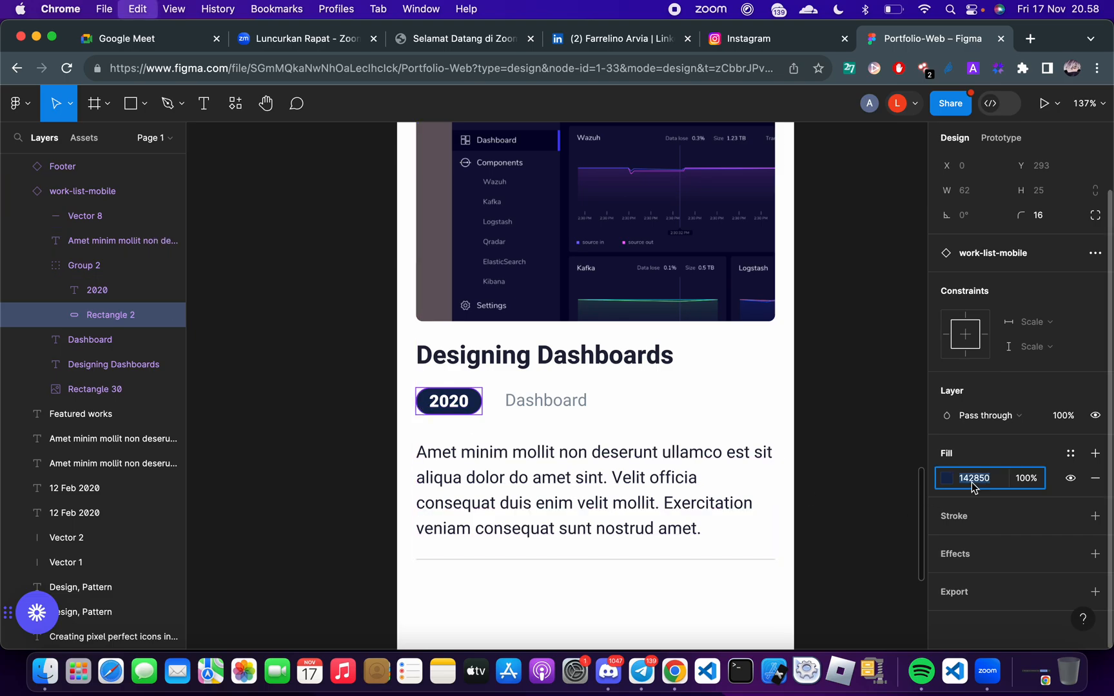
key("ctrl+Right")
double_click(595, 304)
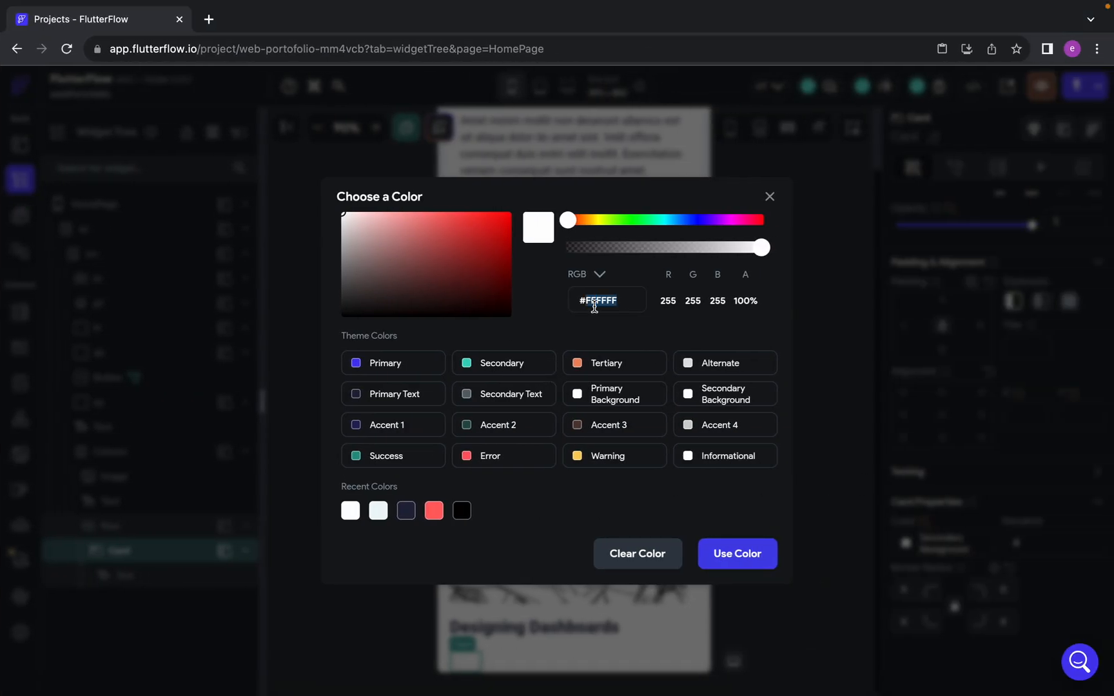
key("super+v")
left_click(735, 555)
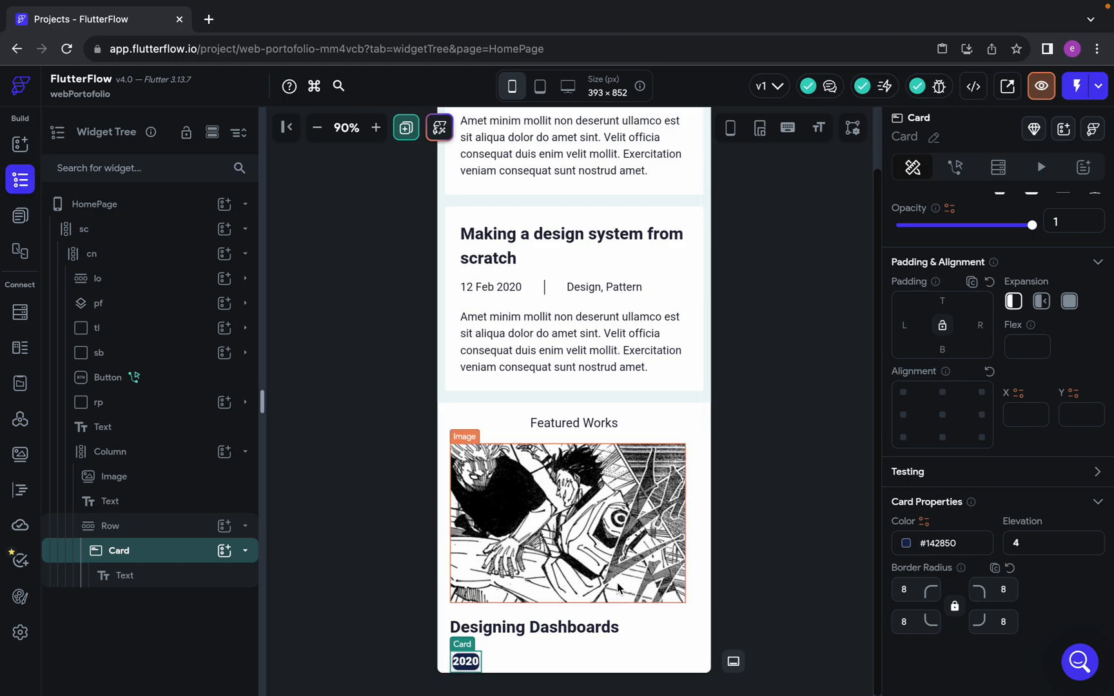
Measure the side spacing around the 2020 text in Figma and give the Card's Text widget left and right padding of 12
left_click(466, 664)
key("ctrl+Left")
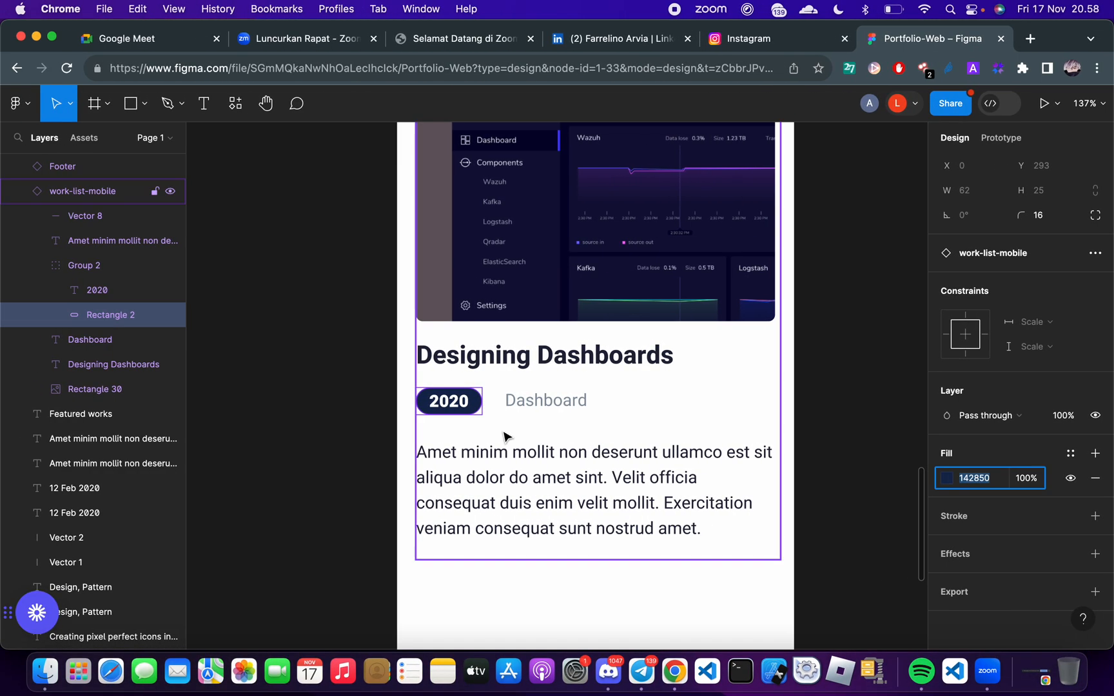
scroll(461, 406, "up", 5)
double_click(455, 407)
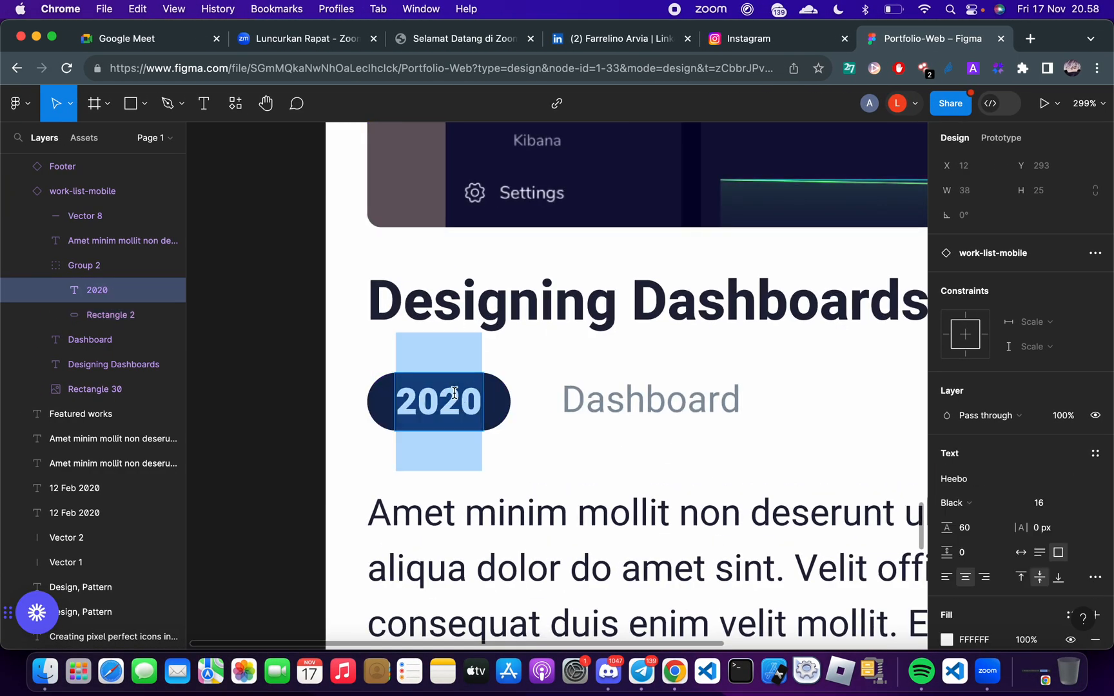
left_click(454, 417)
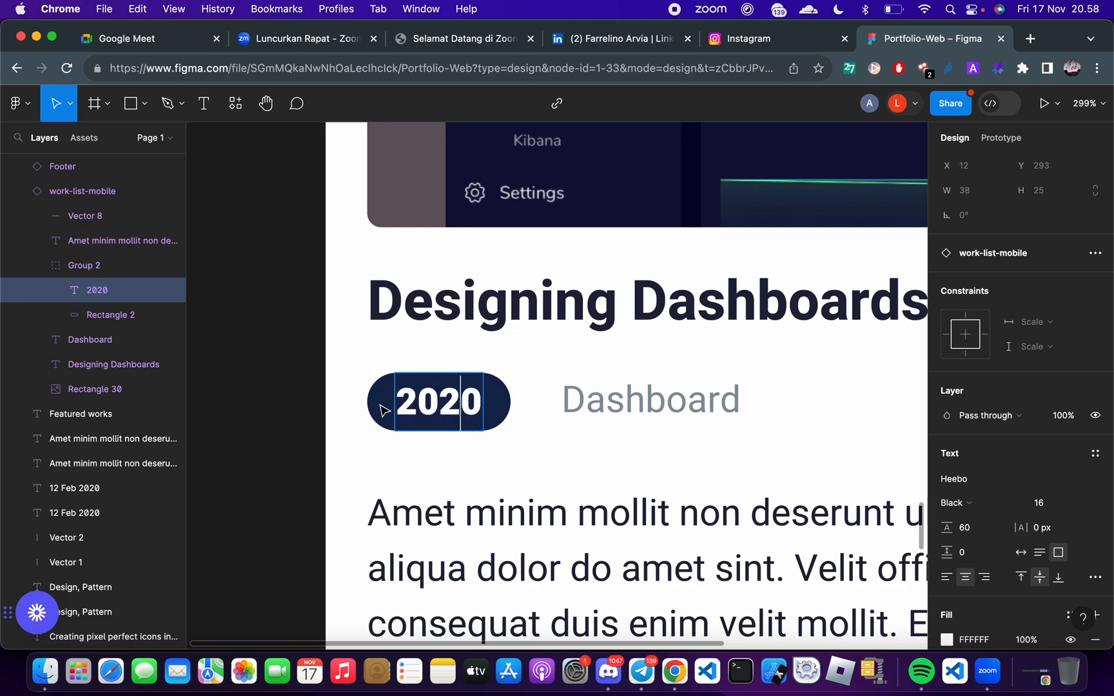
key("Escape")
key("alt")
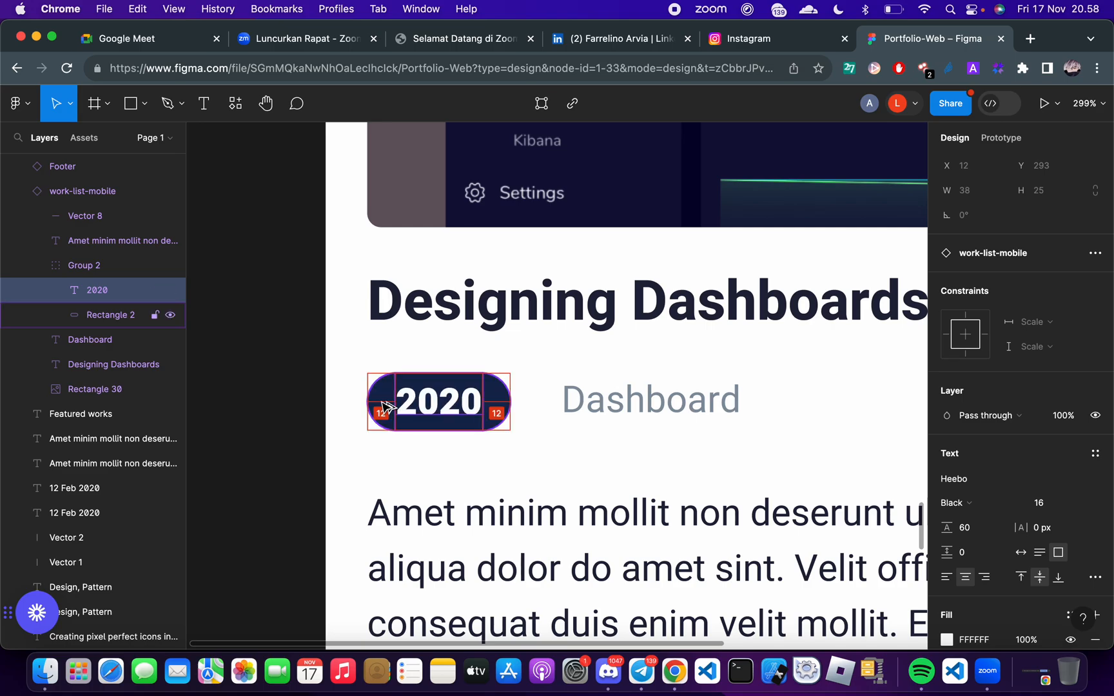
key("ctrl+Right")
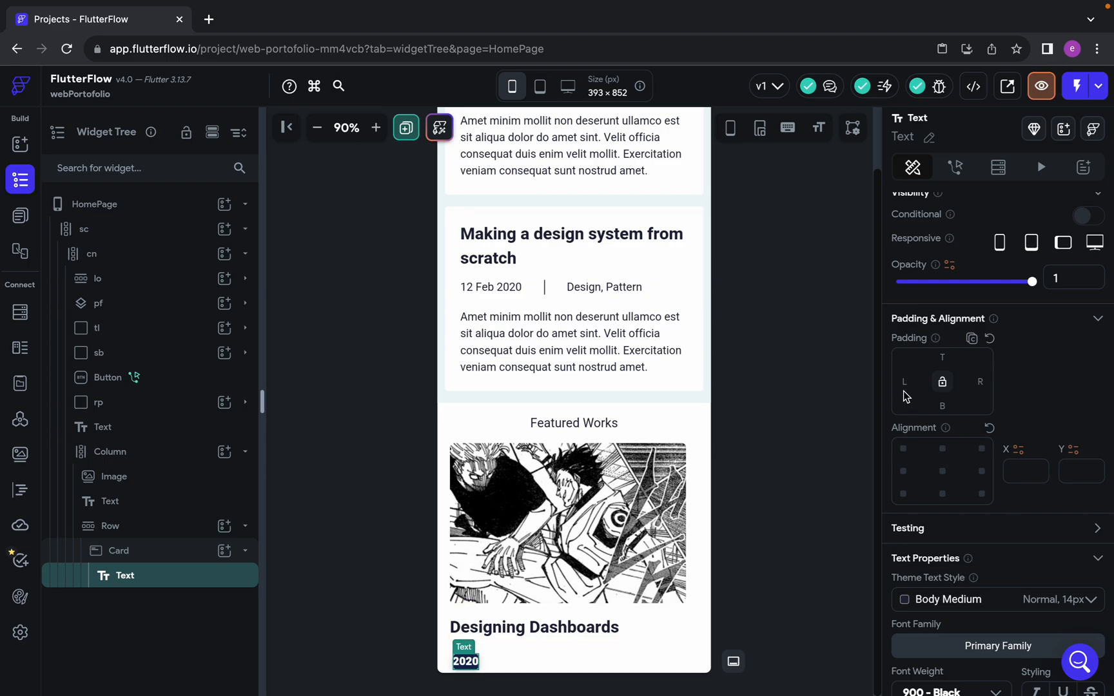
left_click(903, 382)
type("12")
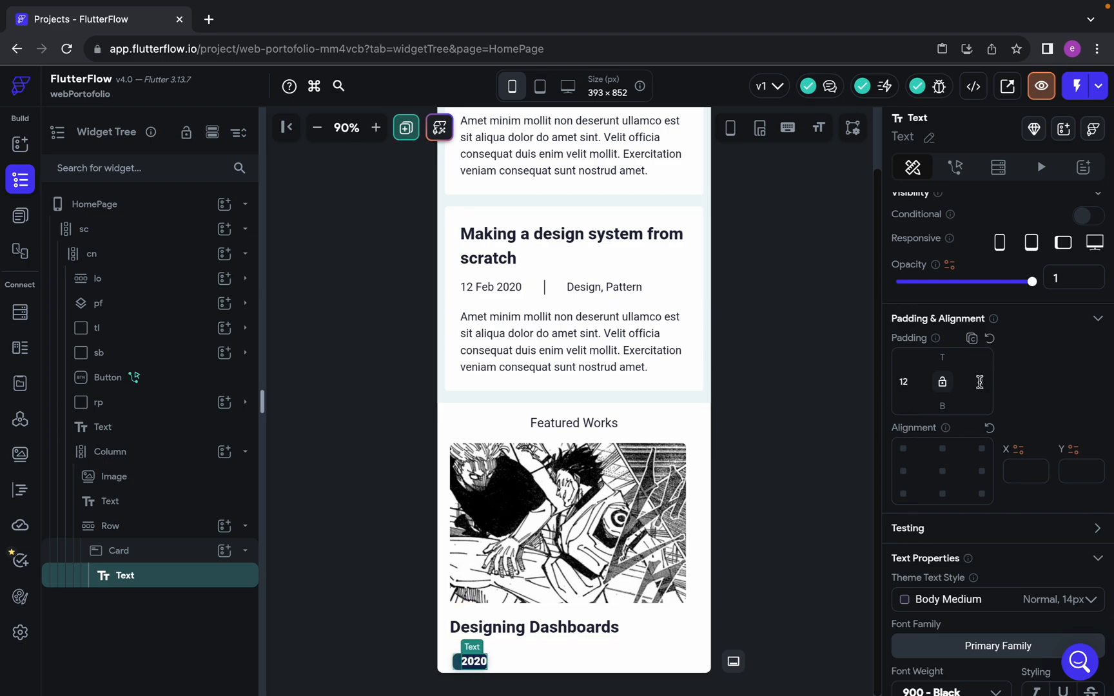
left_click(980, 382)
type("12")
scroll(952, 494, "down", 5)
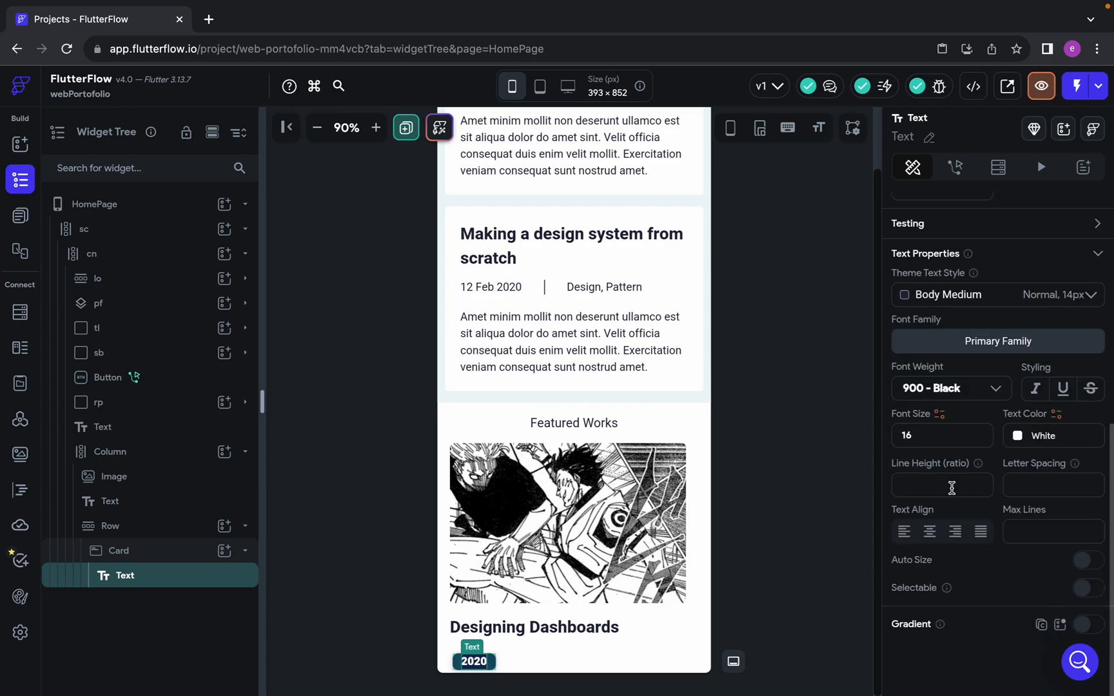
left_click(773, 510)
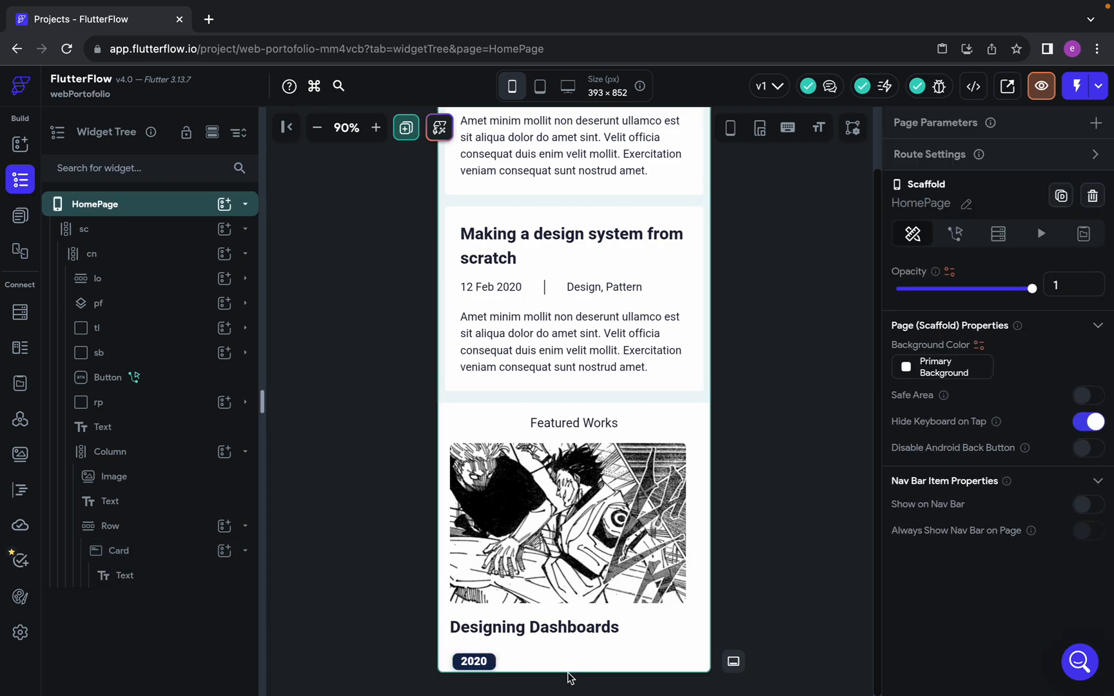
Check the badge rectangle's corner radius in Figma and set the Card's border radius to 15 on all corners
left_click(474, 663)
scroll(982, 526, "down", 2)
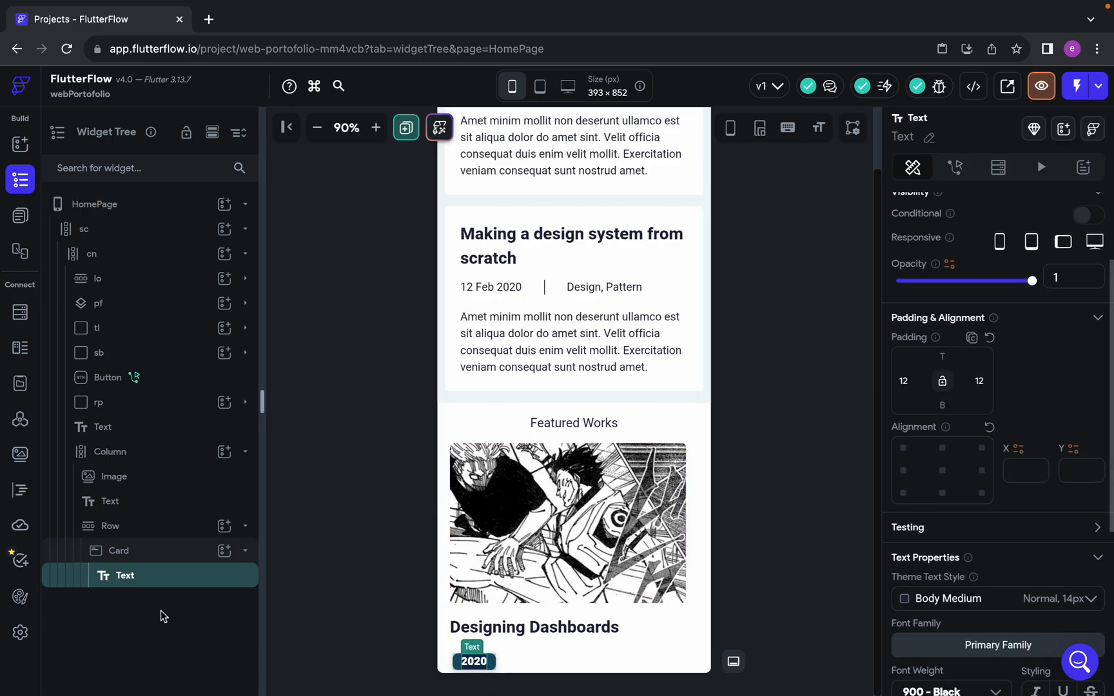
left_click(140, 552)
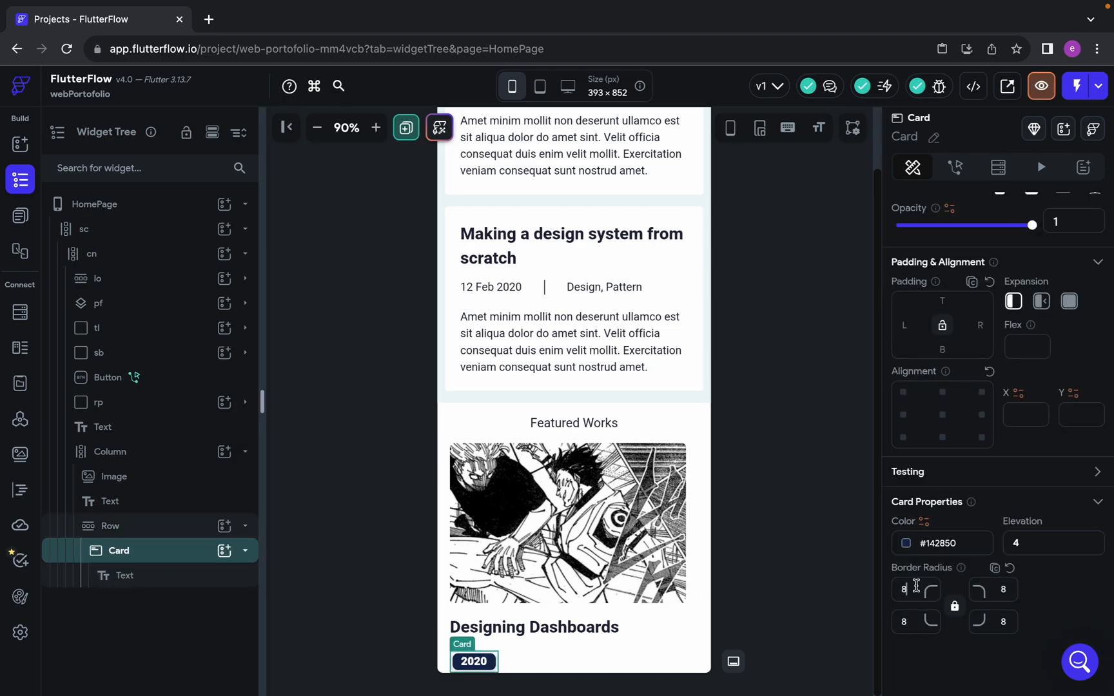
key("ctrl+Left")
left_click(392, 418)
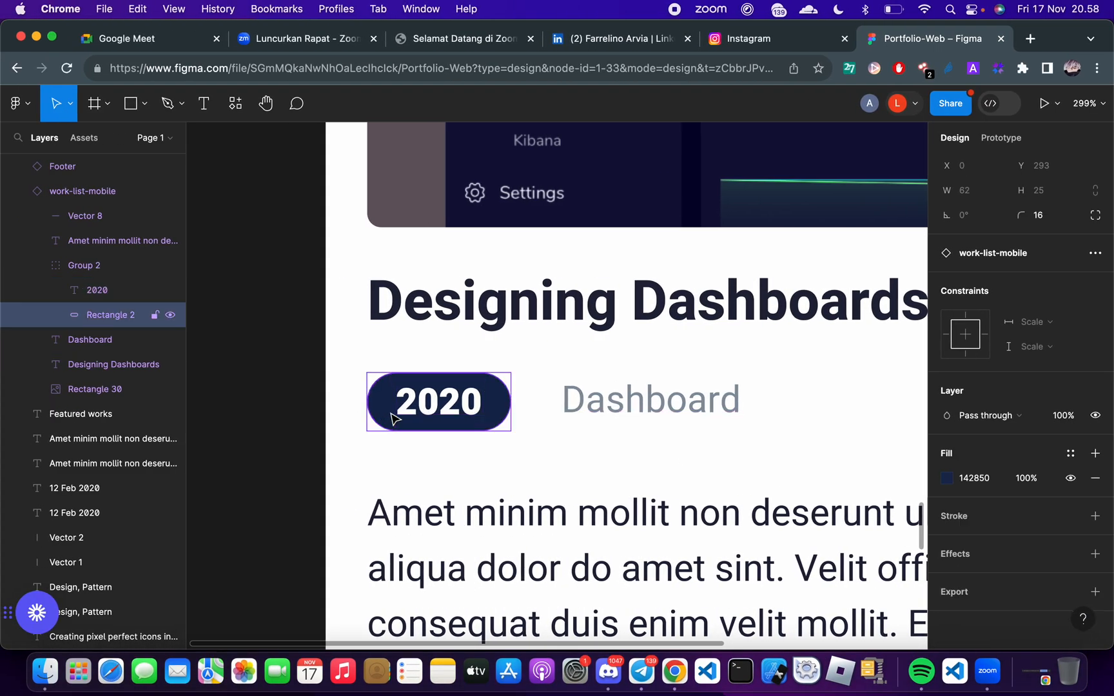
key("ctrl+Right")
double_click(919, 588)
type("15")
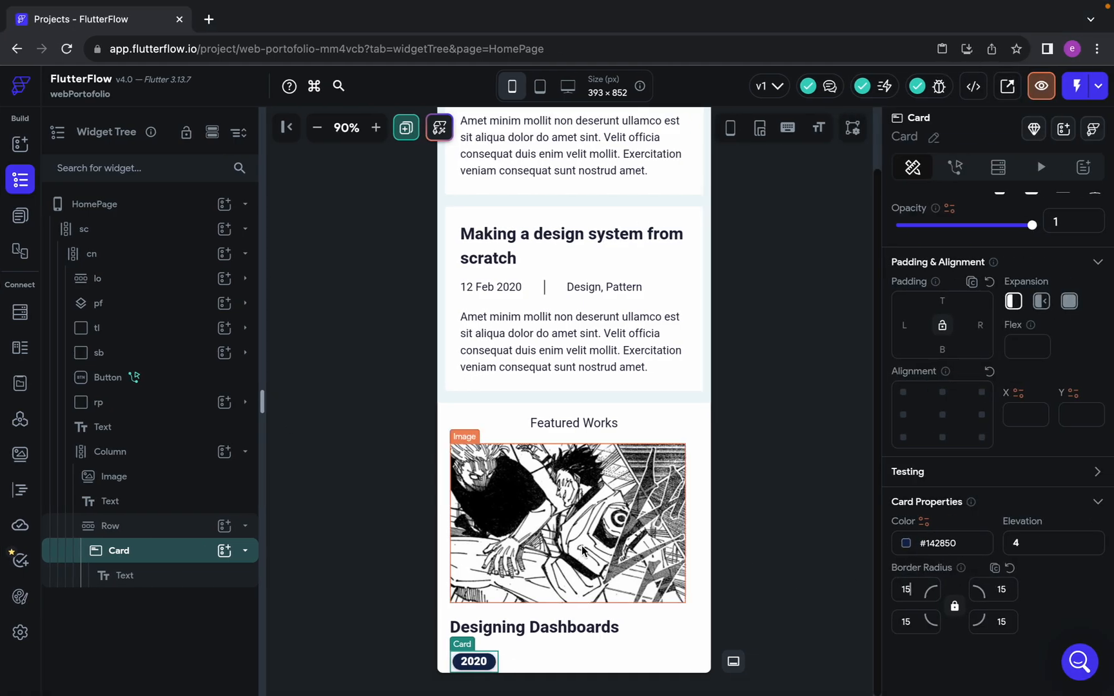
Measure the gap between the year badge and the Dashboard label in Figma and set the Card's right padding to 22
key("ctrl+Left")
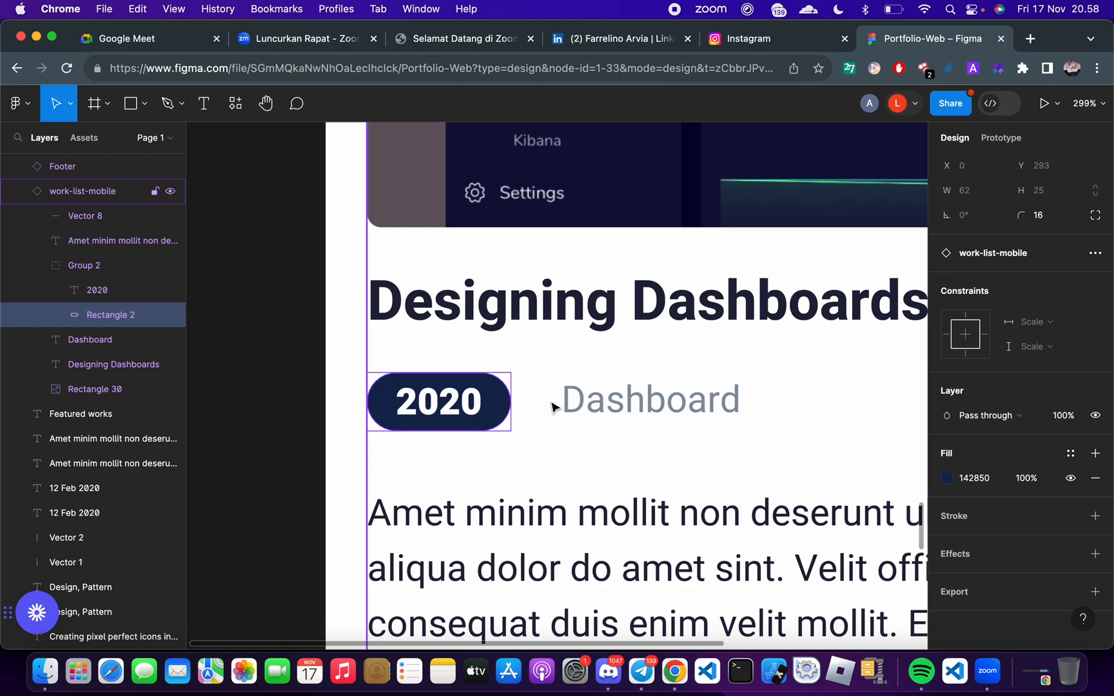
key("ctrl+Right")
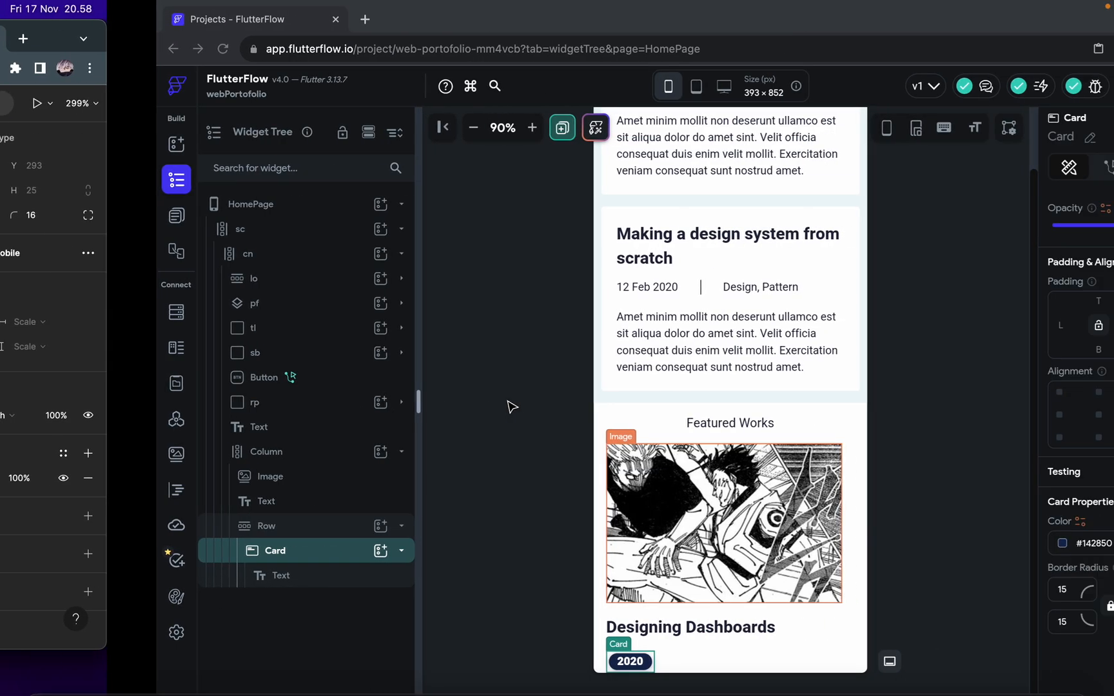
key("ctrl+Left")
key("alt")
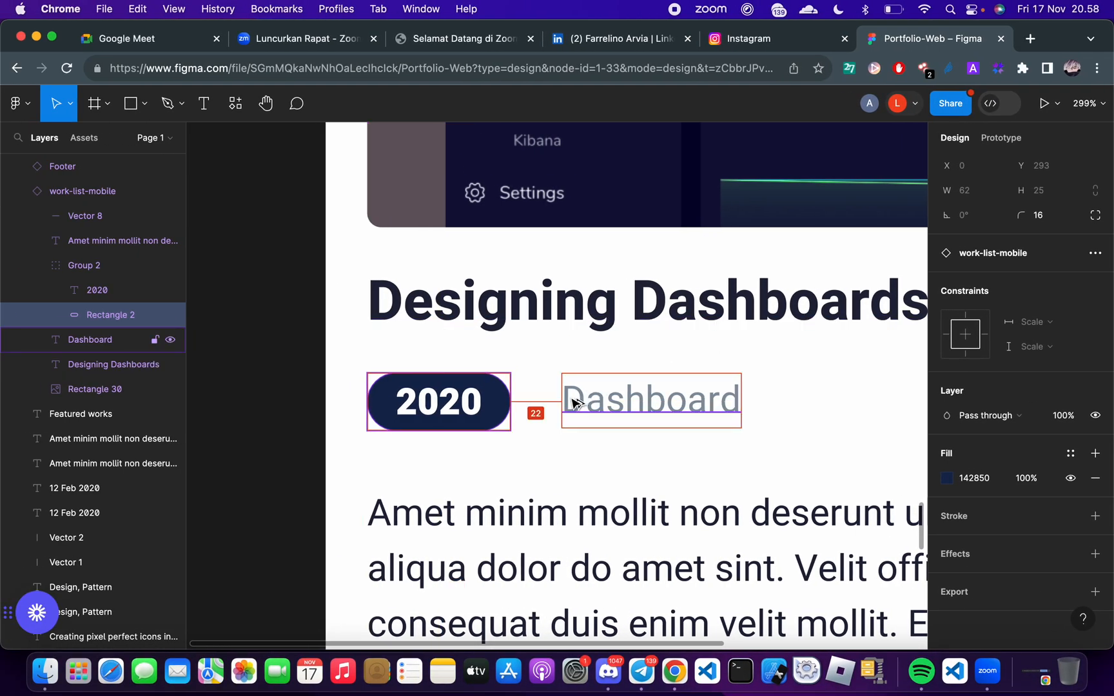
key("ctrl+Right")
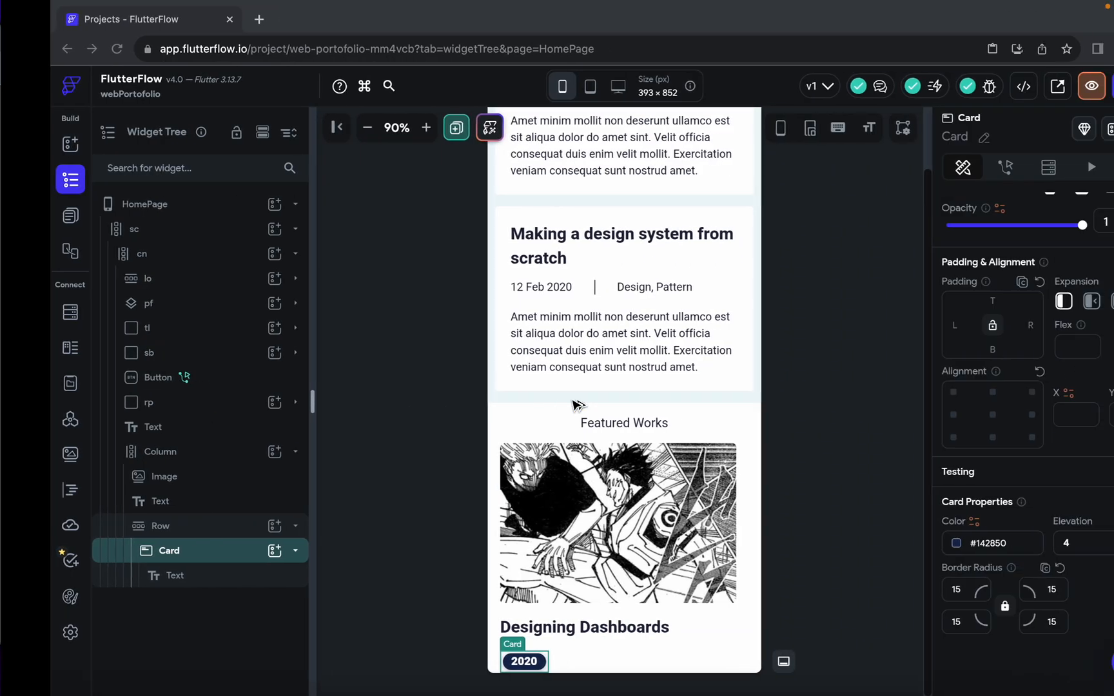
left_click(984, 324)
type("22")
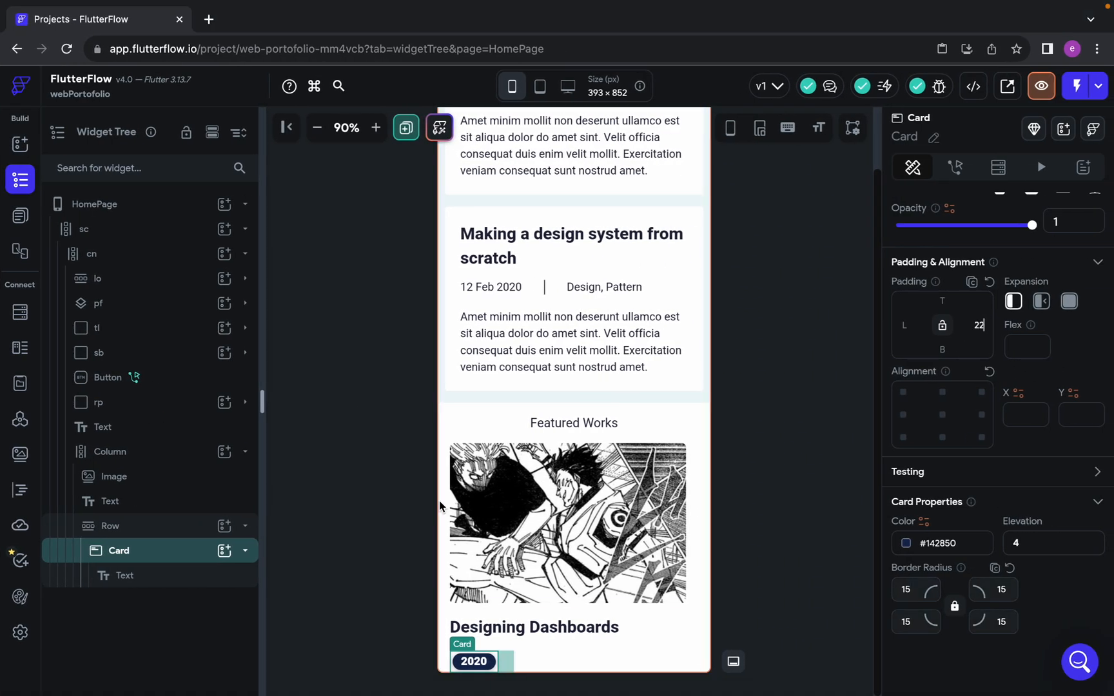
Add a Text widget to the Row after the Card and set its text to Dashboard
left_click(245, 550)
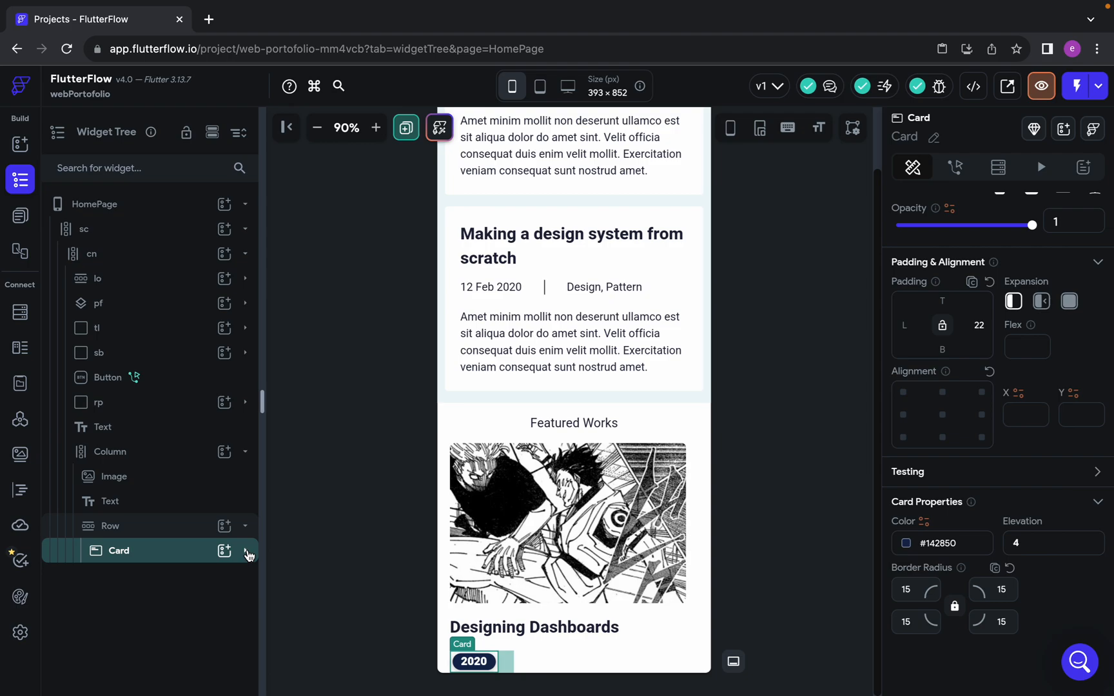
left_click(225, 530)
left_click(296, 462)
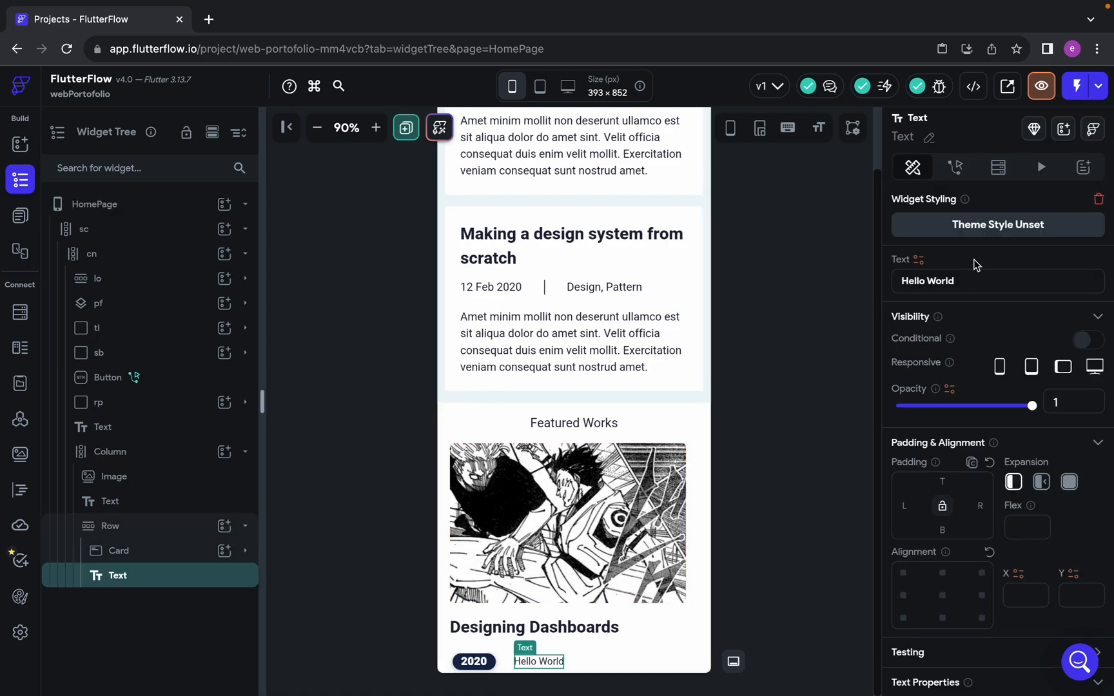
left_click_drag(967, 277, 728, 276)
type("Dashboard")
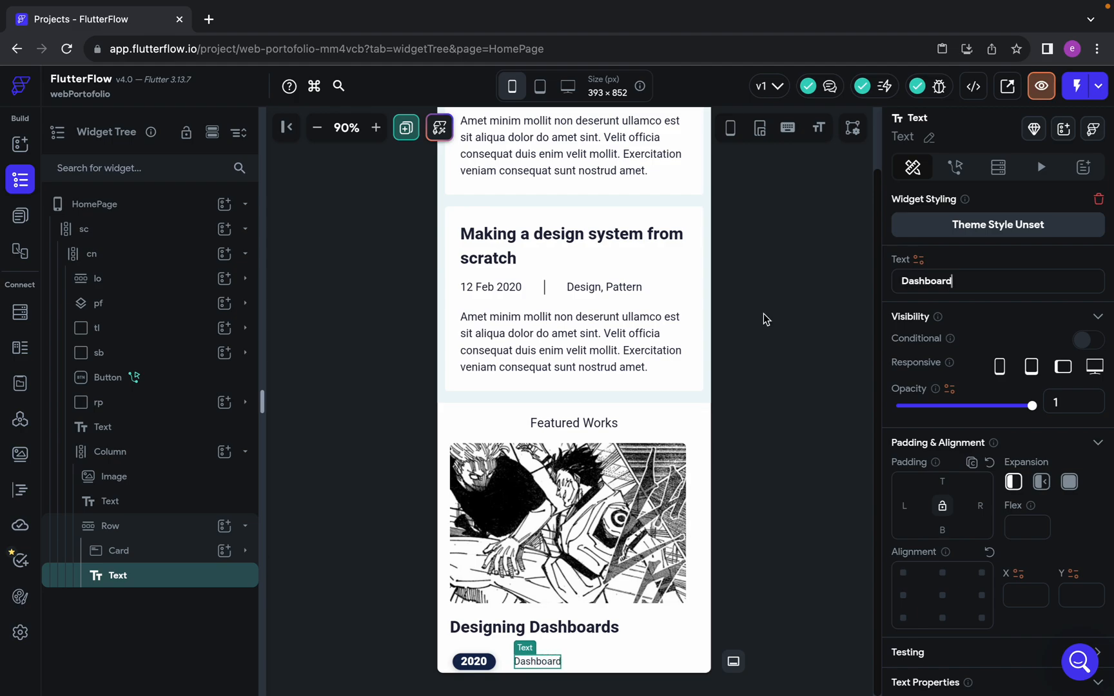
Check the Dashboard label's text style and fill in Figma, and set the Dashboard text's font size to 16
key("ctrl+Left")
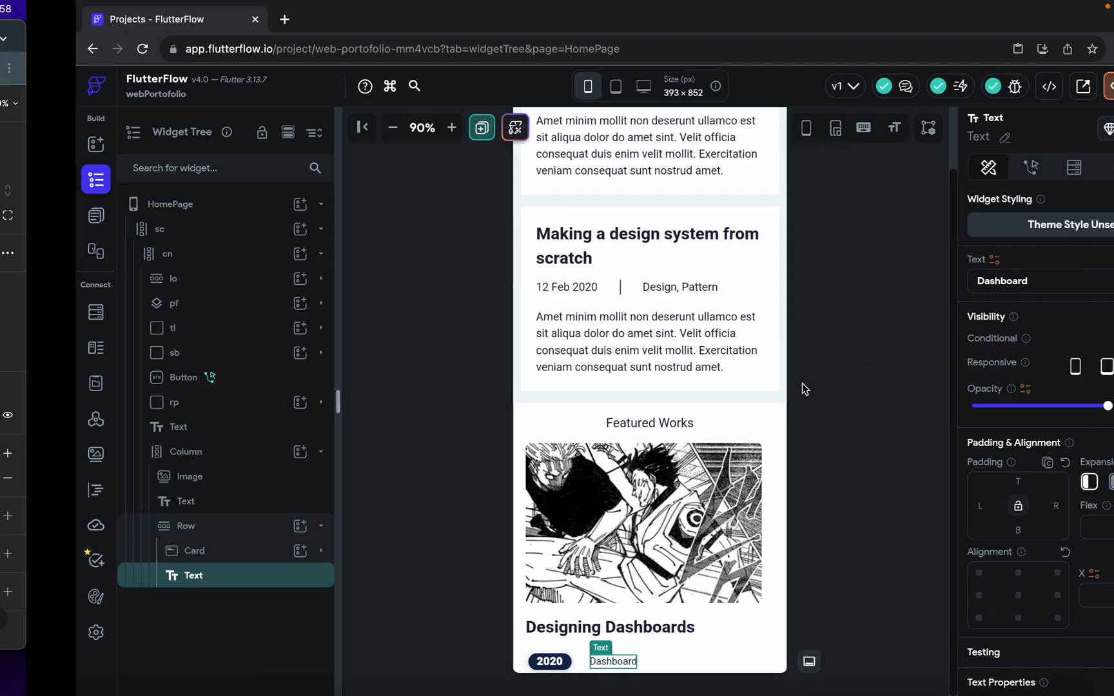
left_click(676, 408)
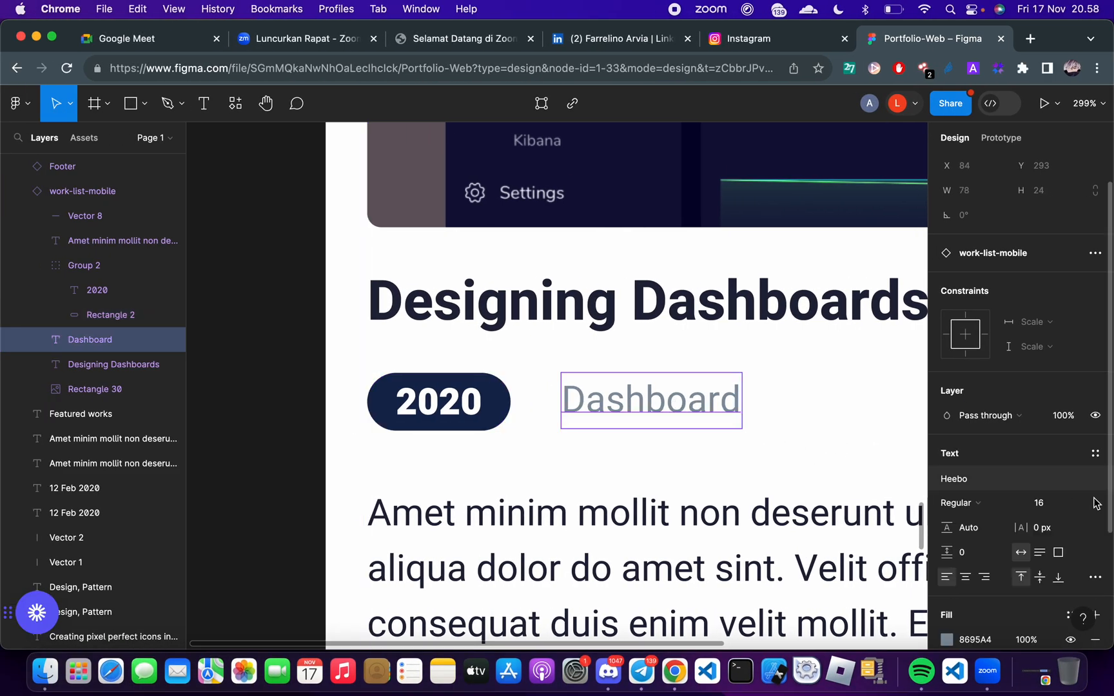
scroll(986, 548, "down", 3)
left_click(979, 543)
key("super+c")
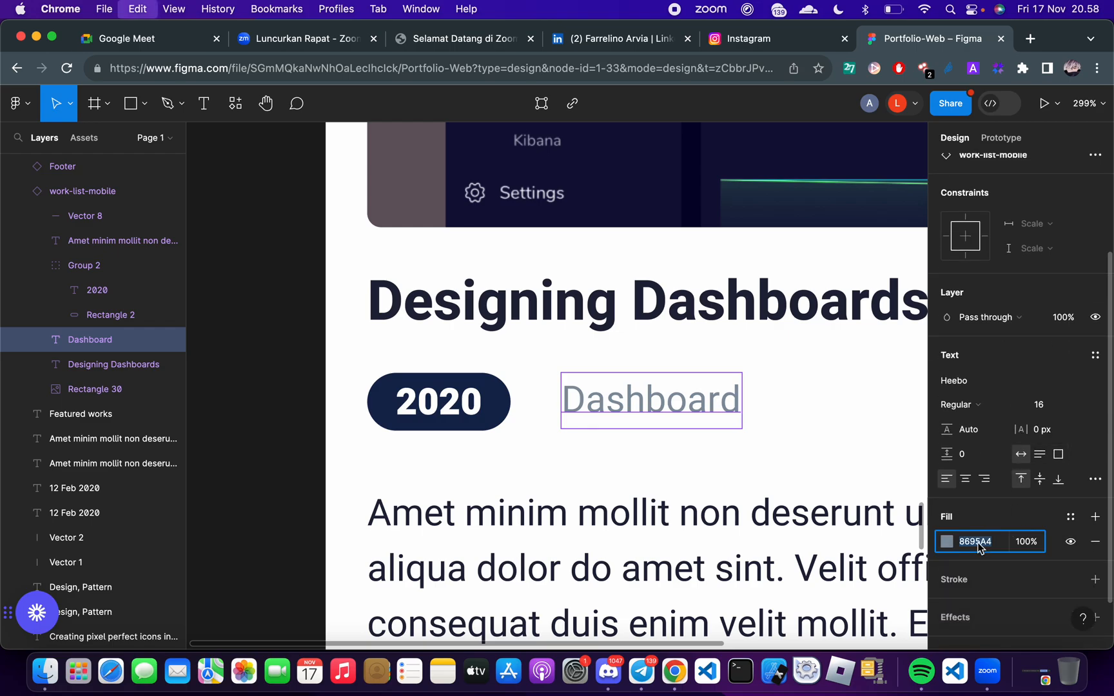
key("ctrl+Right")
scroll(1079, 532, "down", 4)
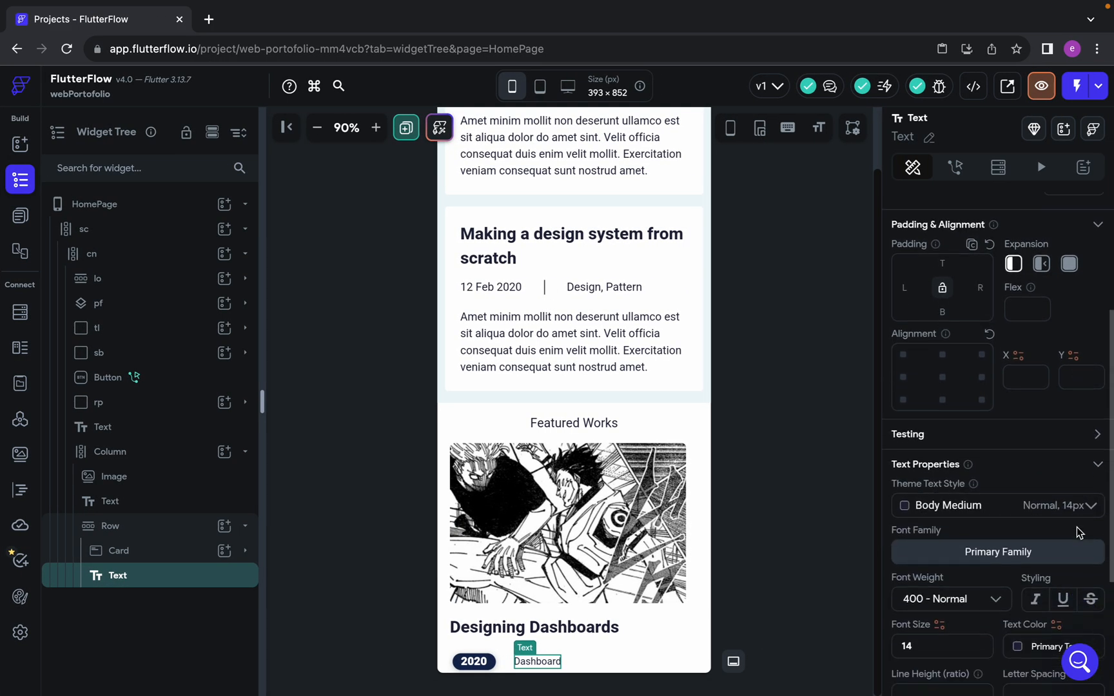
key("BackSpace")
key("BackSpace")
type("16")
Set the Dashboard text's color to 8695A4, matching its fill in the Figma design
left_click(1042, 623)
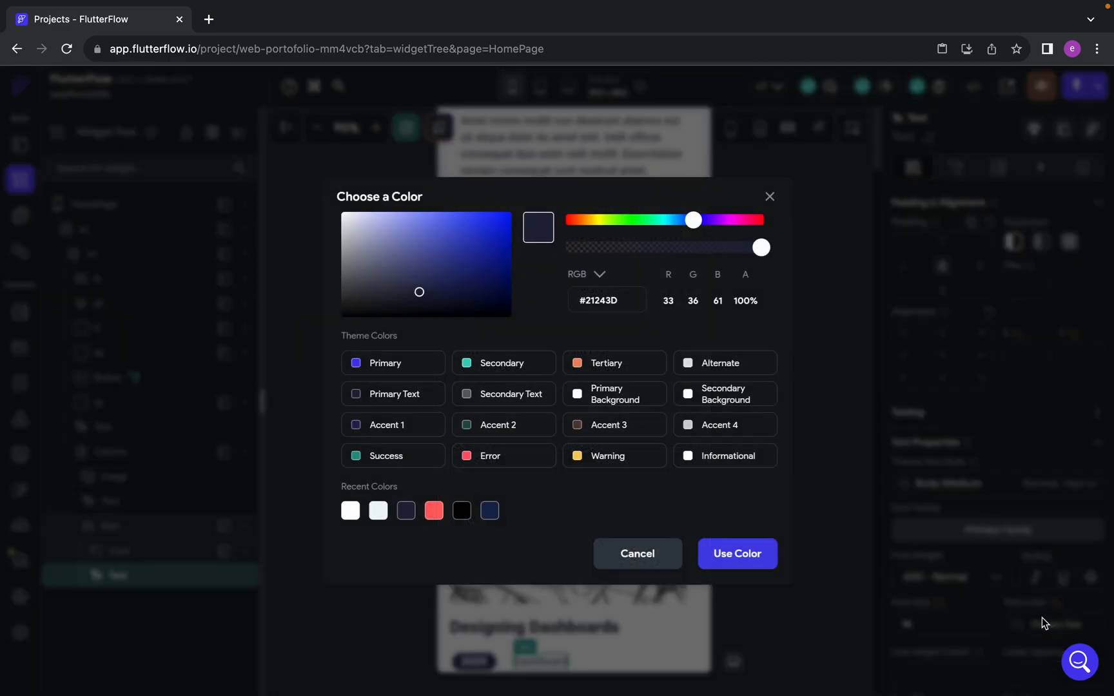
double_click(606, 297)
key("super+v")
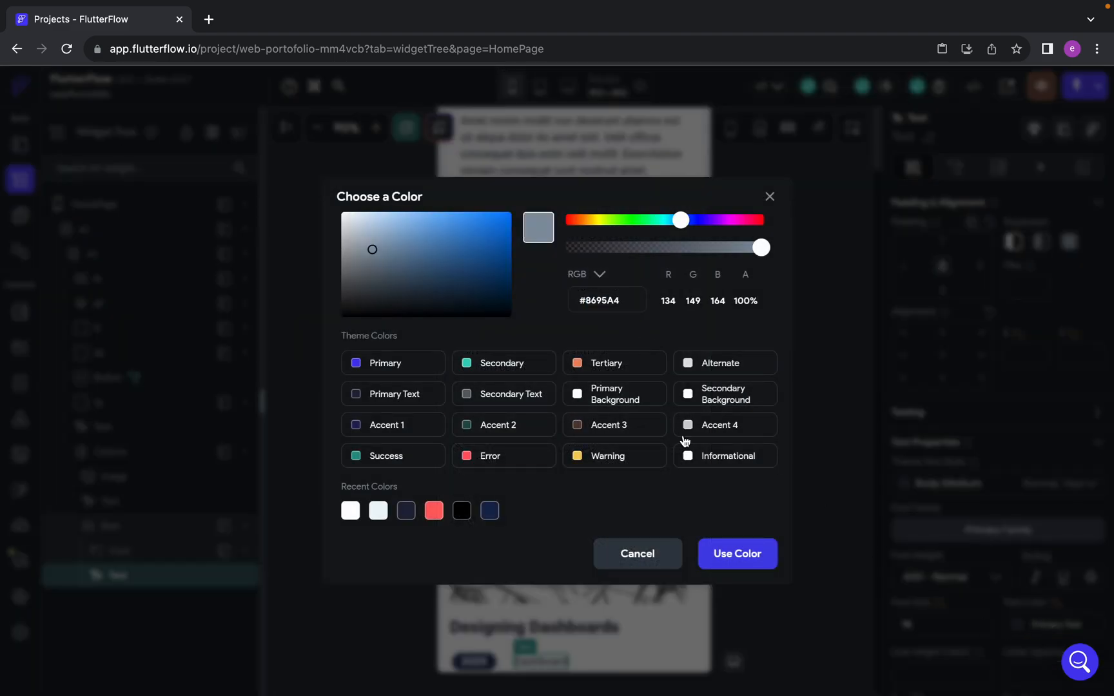
left_click(720, 551)
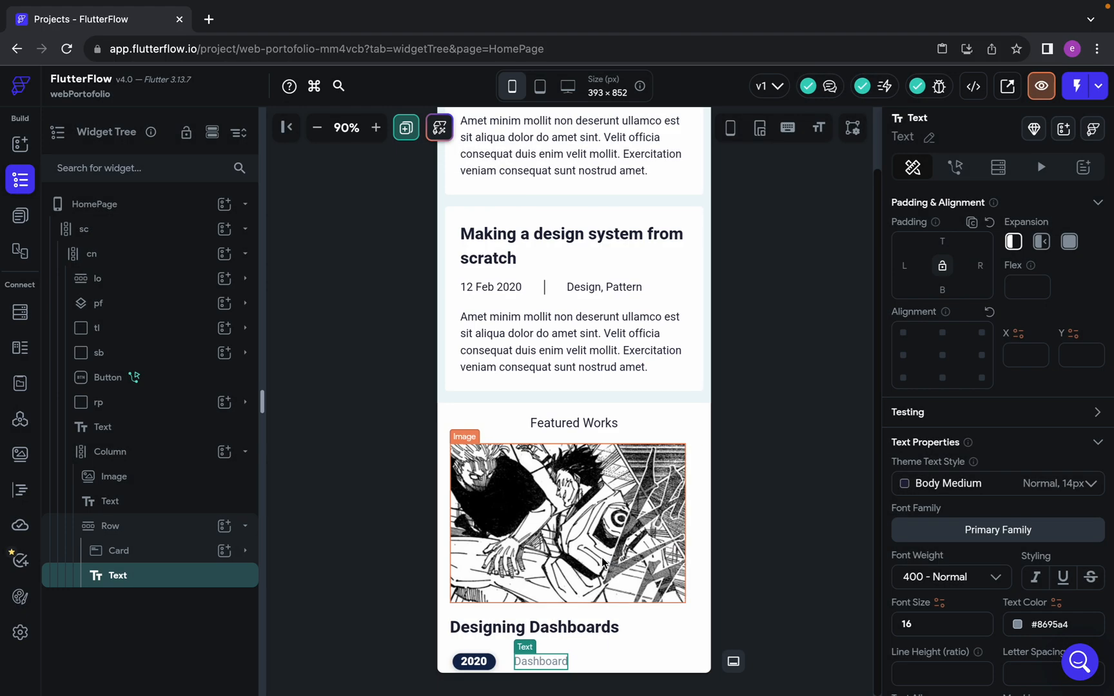
Measure the gap between the Dashboard label and the description in Figma and set the Row's bottom padding to 25 in FlutterFlow
key("ctrl+Left")
scroll(505, 510, "down", 3)
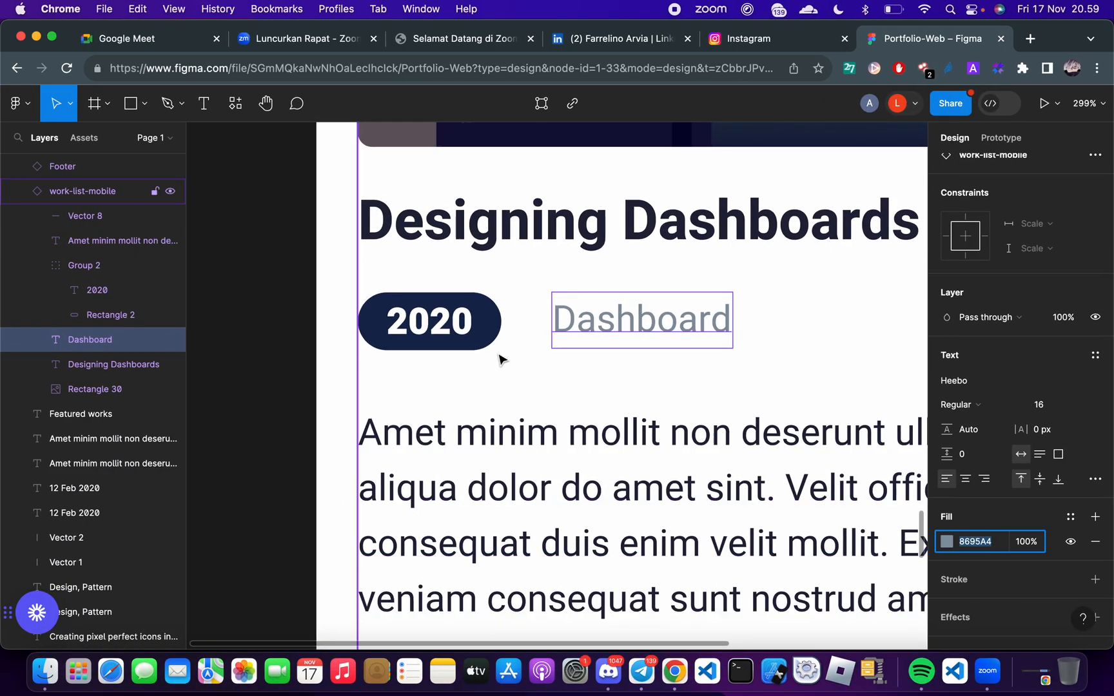
key("alt")
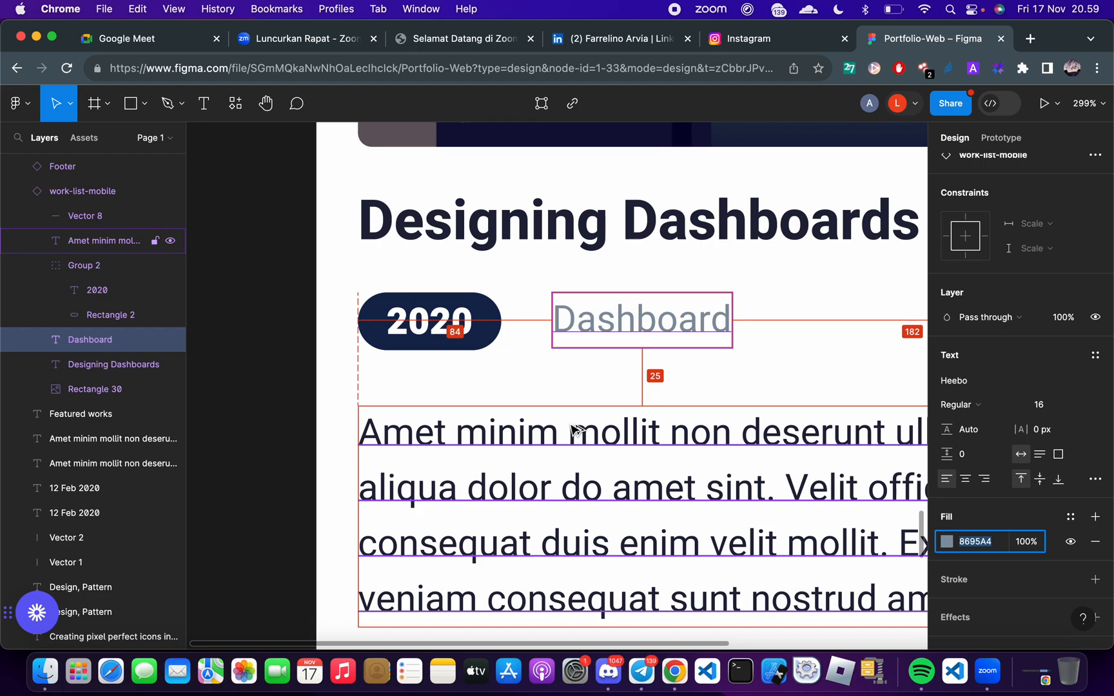
key("ctrl+Right")
left_click(136, 527)
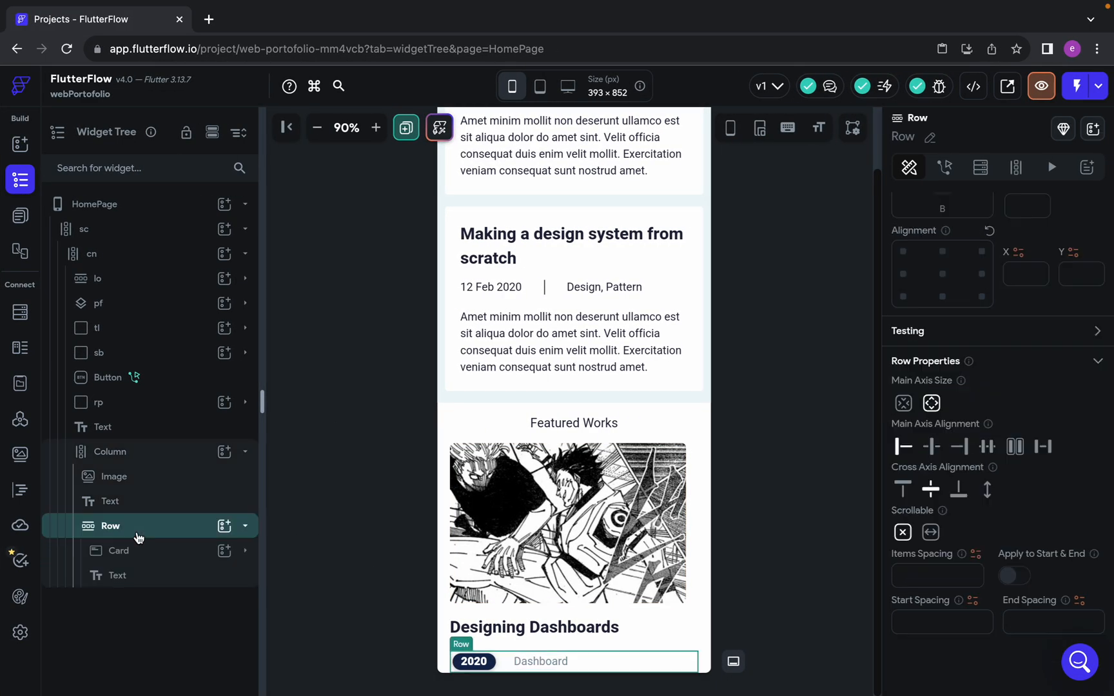
left_click(246, 527)
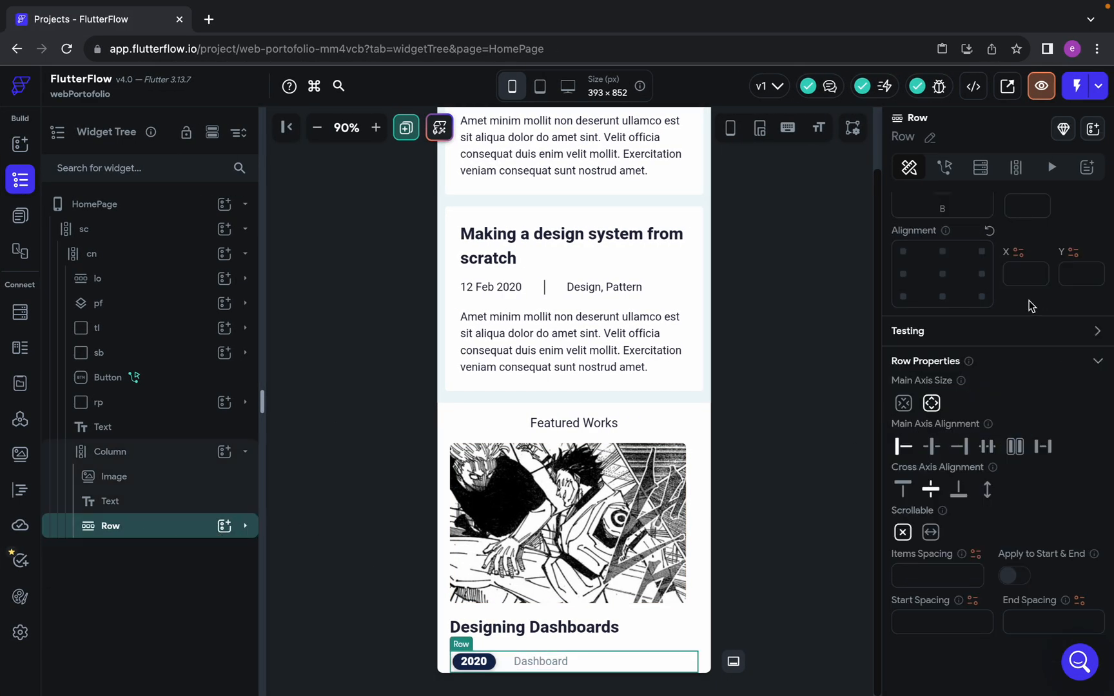
scroll(1032, 307, "up", 1)
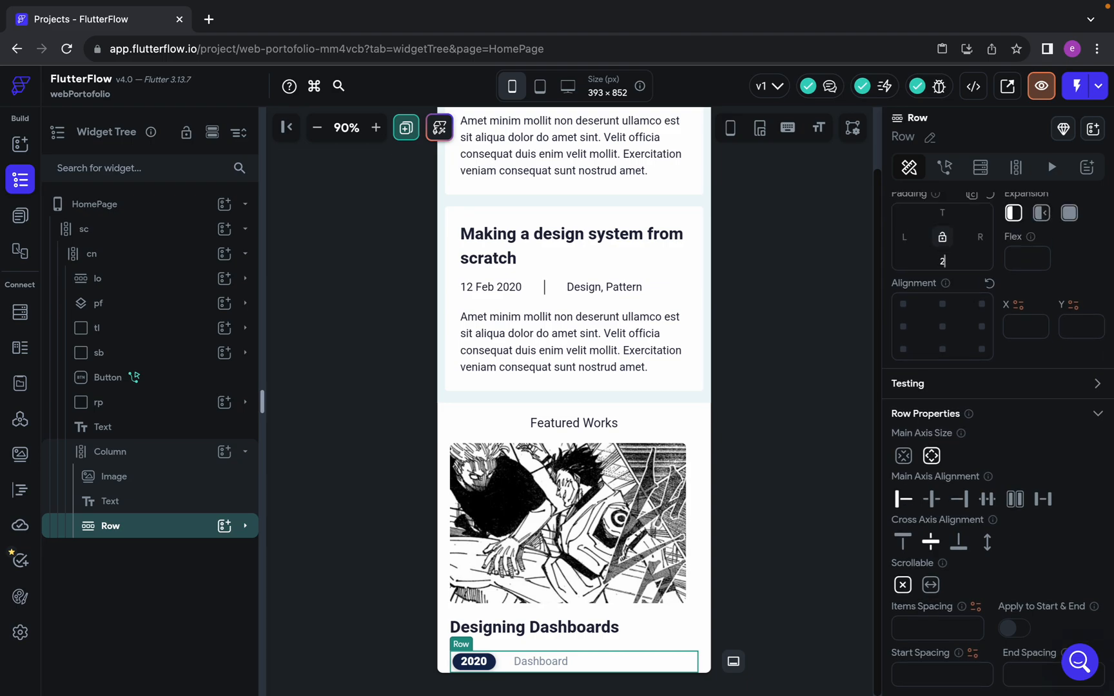
Add a Text widget to the Column after the badge and category Row
left_click(225, 451)
left_click(303, 445)
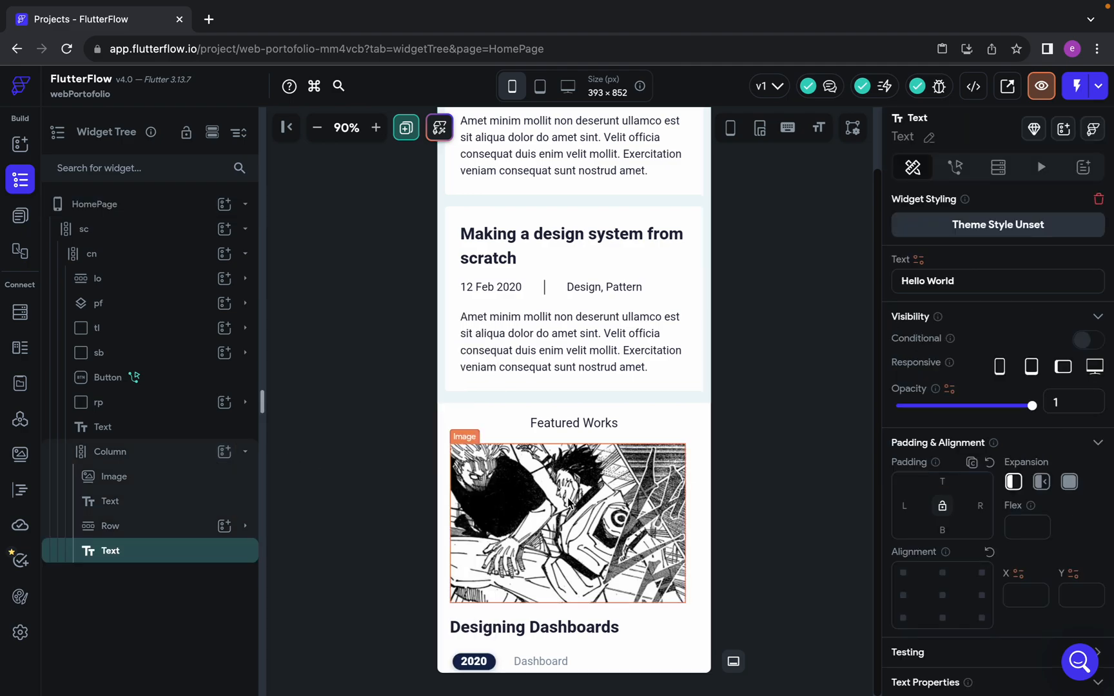
scroll(569, 503, "down", 1)
Check the text style of the description paragraph below the Dashboard label in Figma and copy the paragraph
key("ctrl+Left")
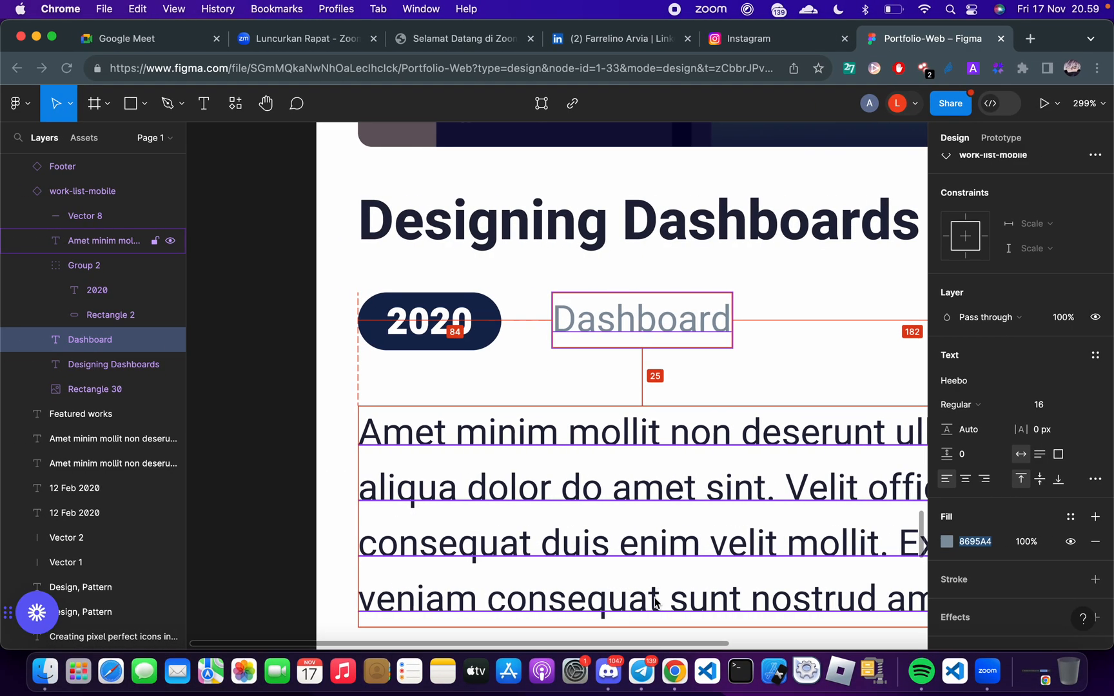
scroll(533, 495, "down", 3)
left_click(532, 413)
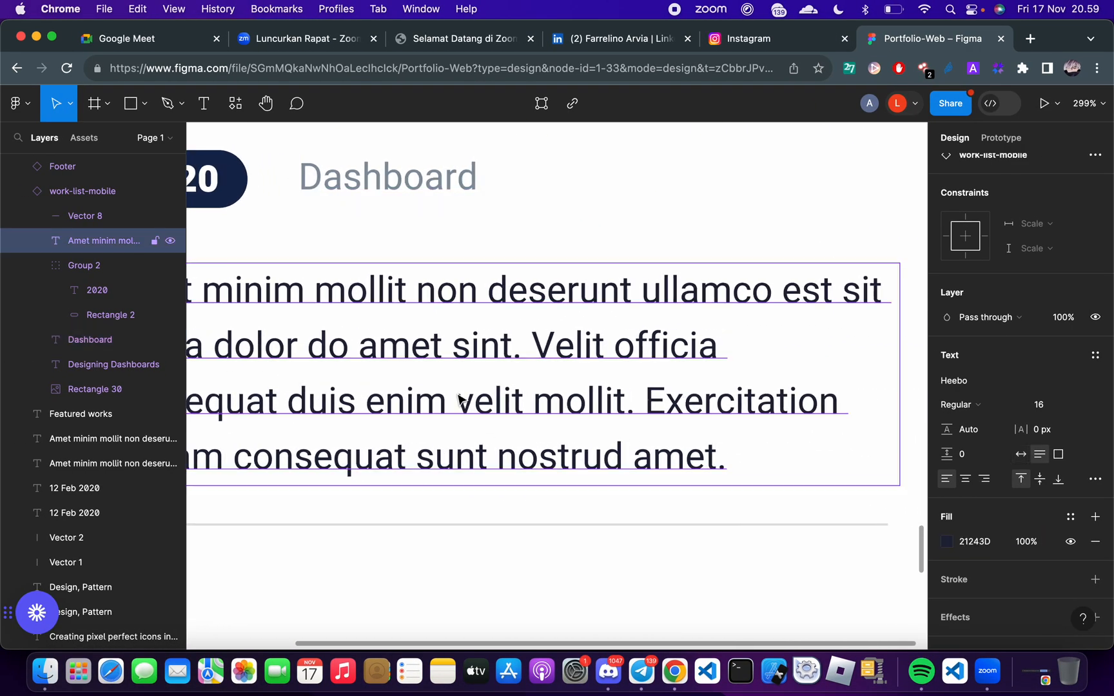
scroll(490, 400, "down", 2)
key("super+c")
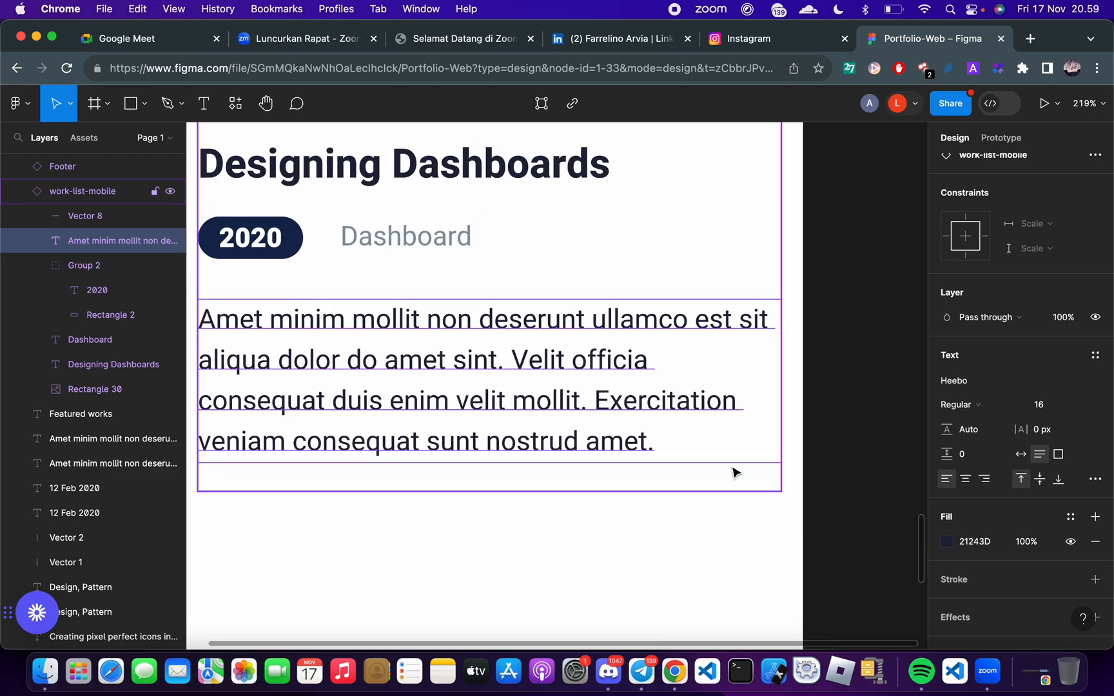
Set the new Text widget's font size to 16 in FlutterFlow
key("ctrl+Right")
scroll(967, 554, "down", 5)
left_click(952, 524)
key("BackSpace")
type("6")
Replace the Hello World text with the copied description starting "Amet minim mollit non deserunt ullamco"
scroll(958, 343, "up", 1)
scroll(960, 345, "up", 5)
triple_click(943, 288)
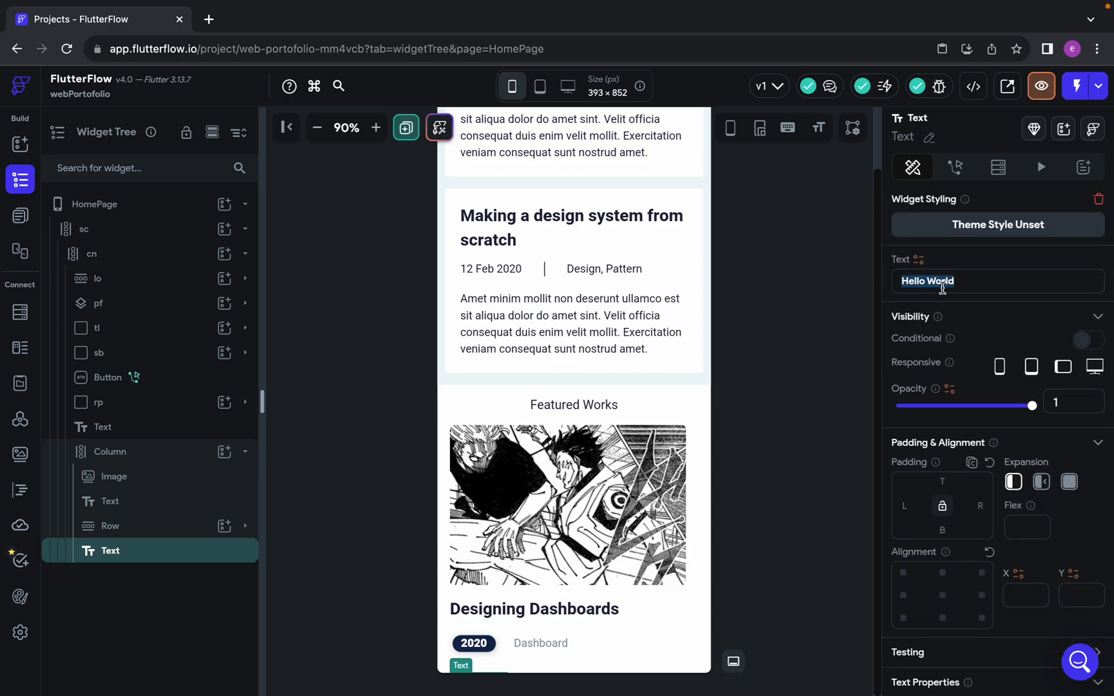
key("ctrl+v")
scroll(757, 631, "down", 2)
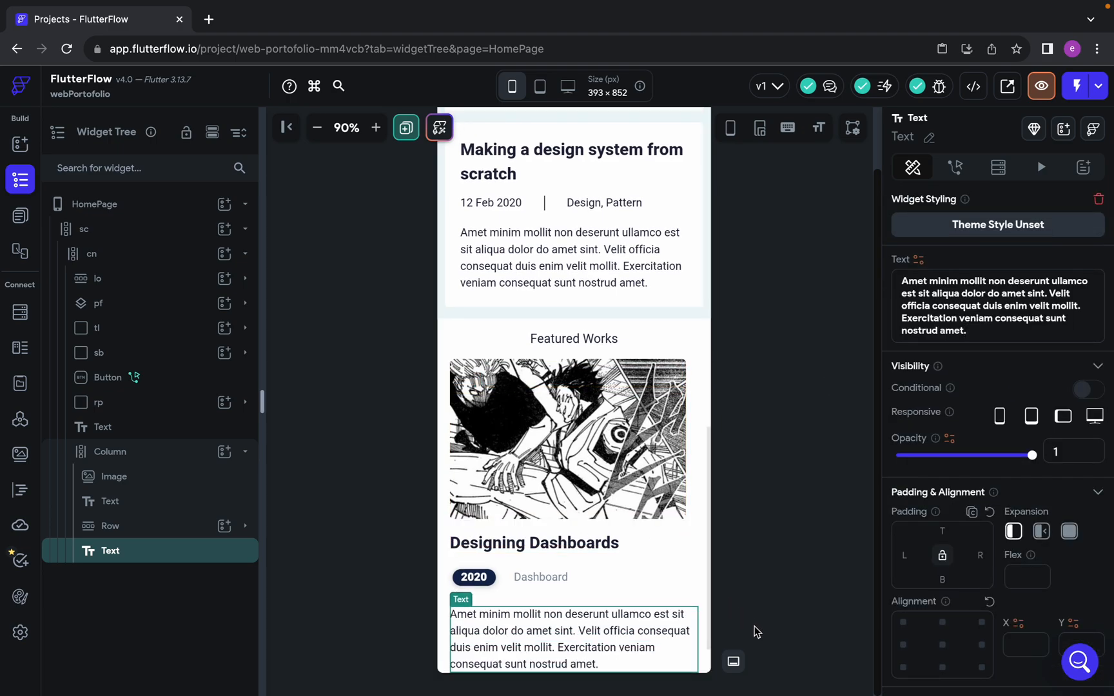
left_click(742, 611)
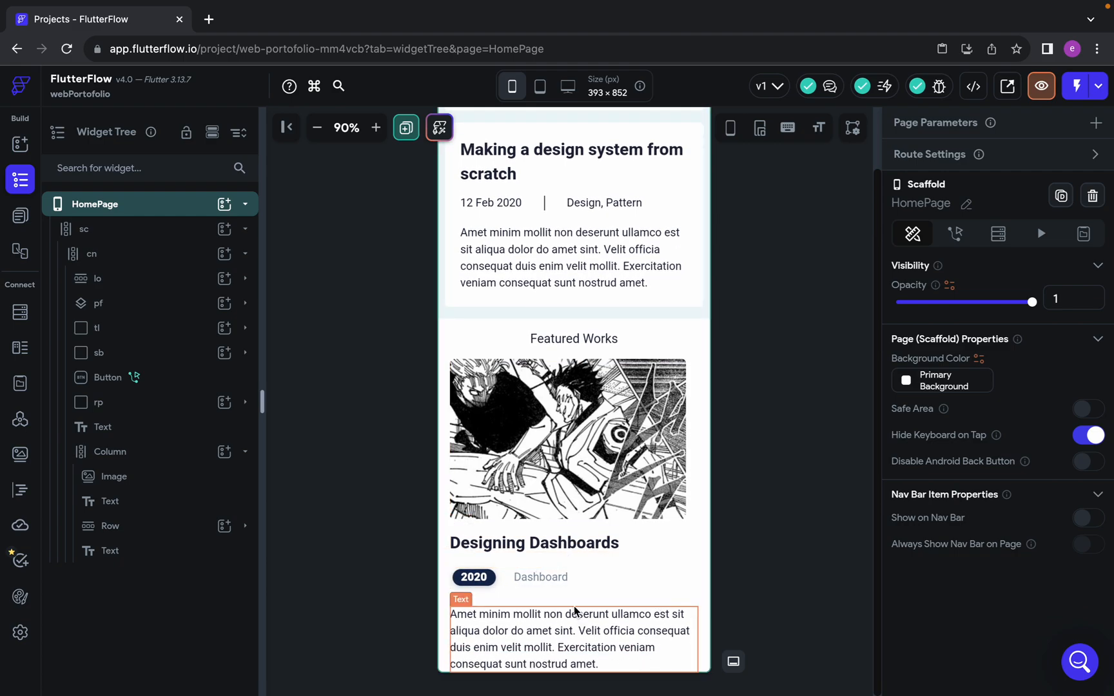
left_click(528, 577)
left_click(536, 614)
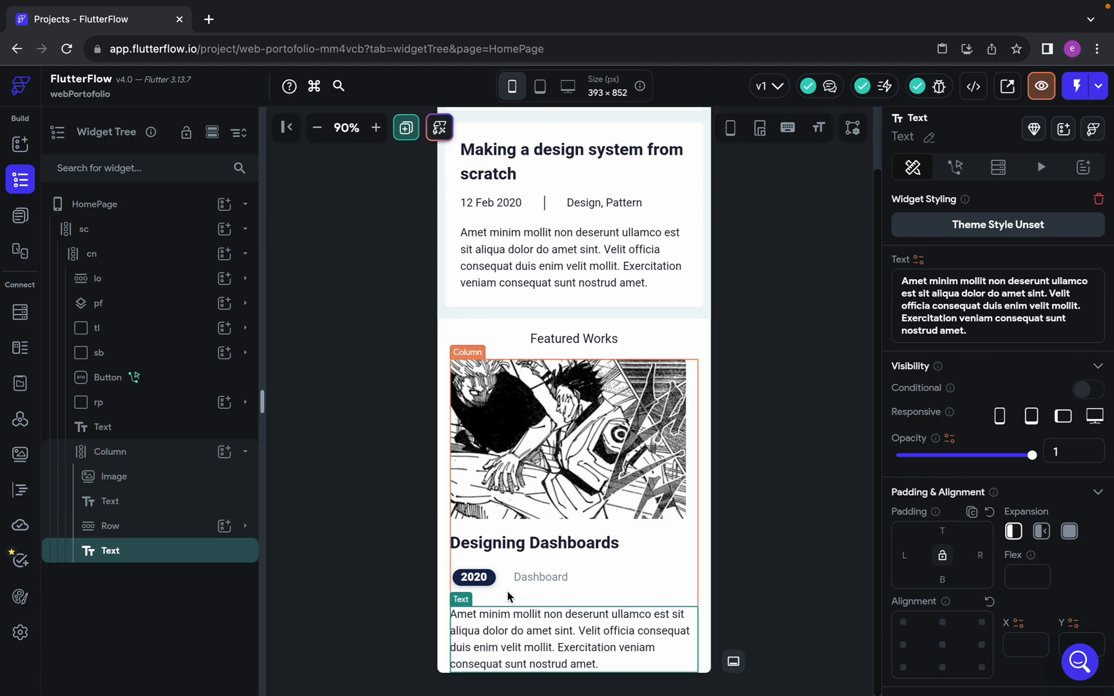
scroll(506, 590, "up", 1)
scroll(507, 590, "down", 1)
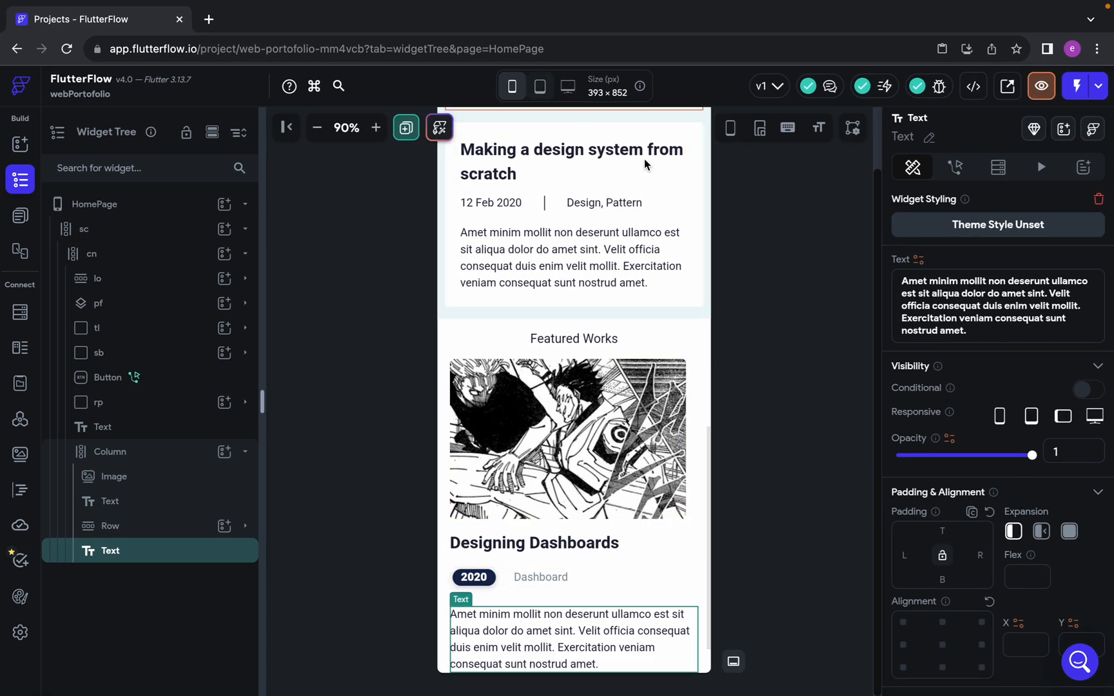
Examine the stroke of the separator line below the description in Figma and the layout beneath it
key("ctrl+Left")
scroll(567, 406, "down", 3)
scroll(547, 490, "down", 3)
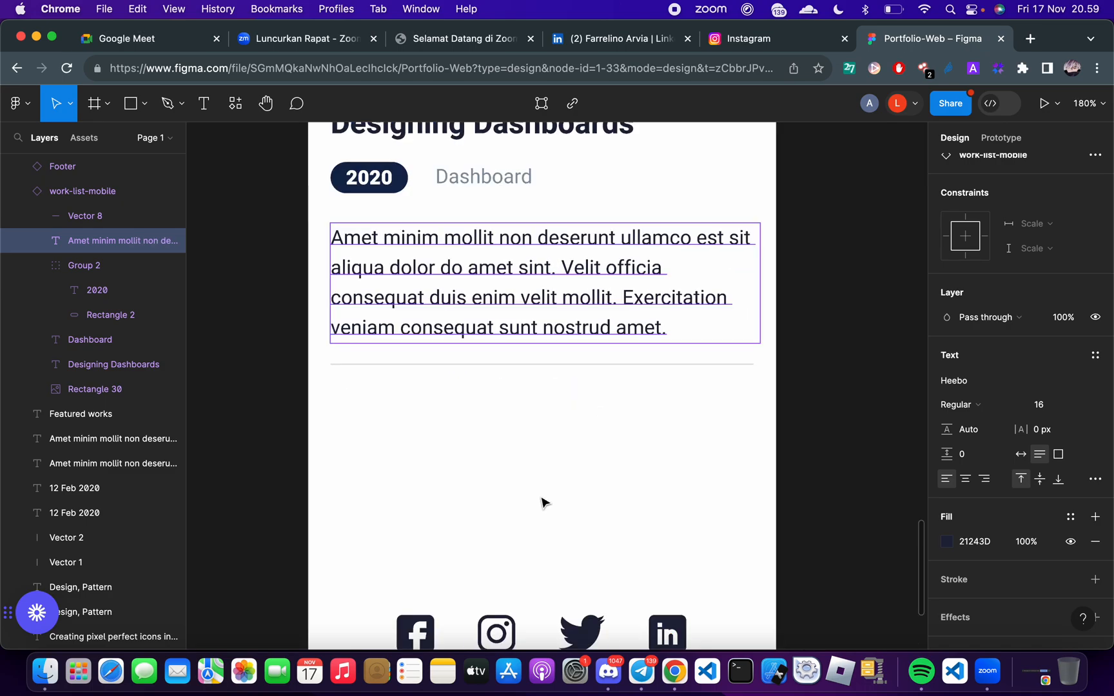
scroll(543, 502, "down", 3)
scroll(544, 503, "down", 2)
scroll(522, 528, "up", 1)
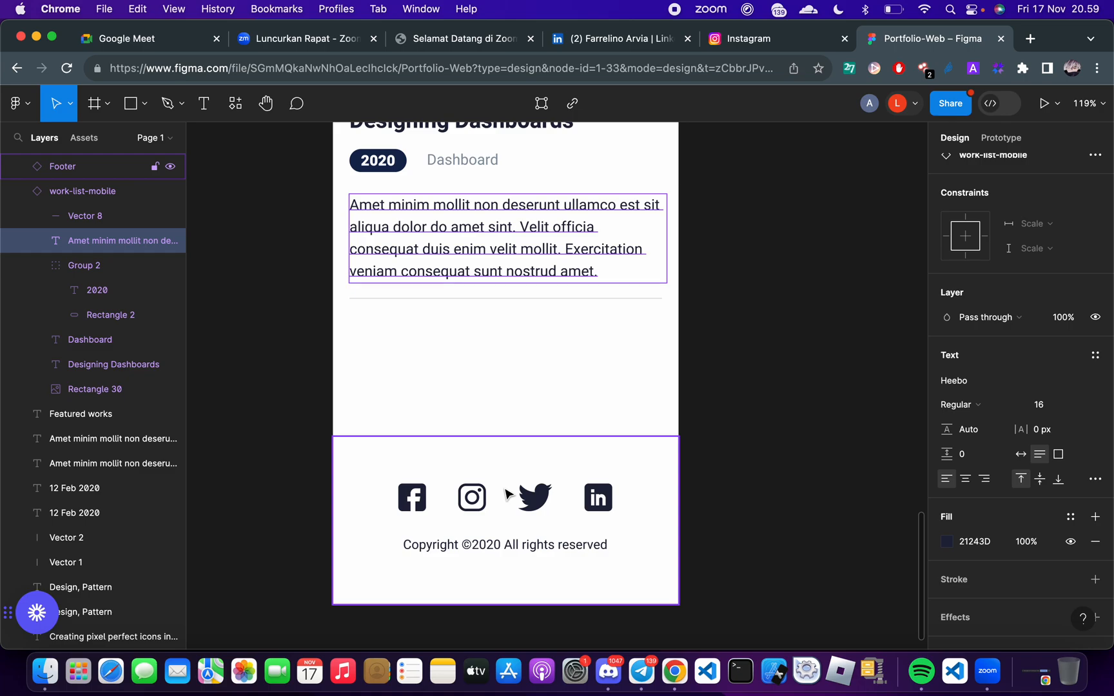
left_click(406, 299)
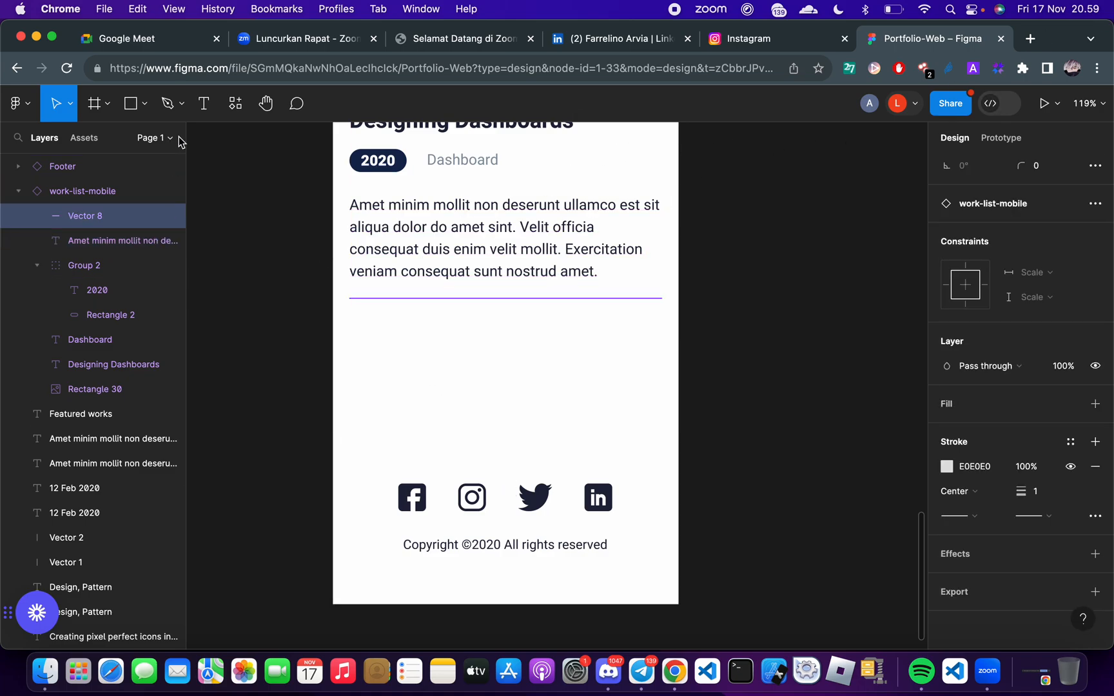
scroll(516, 433, "up", 5)
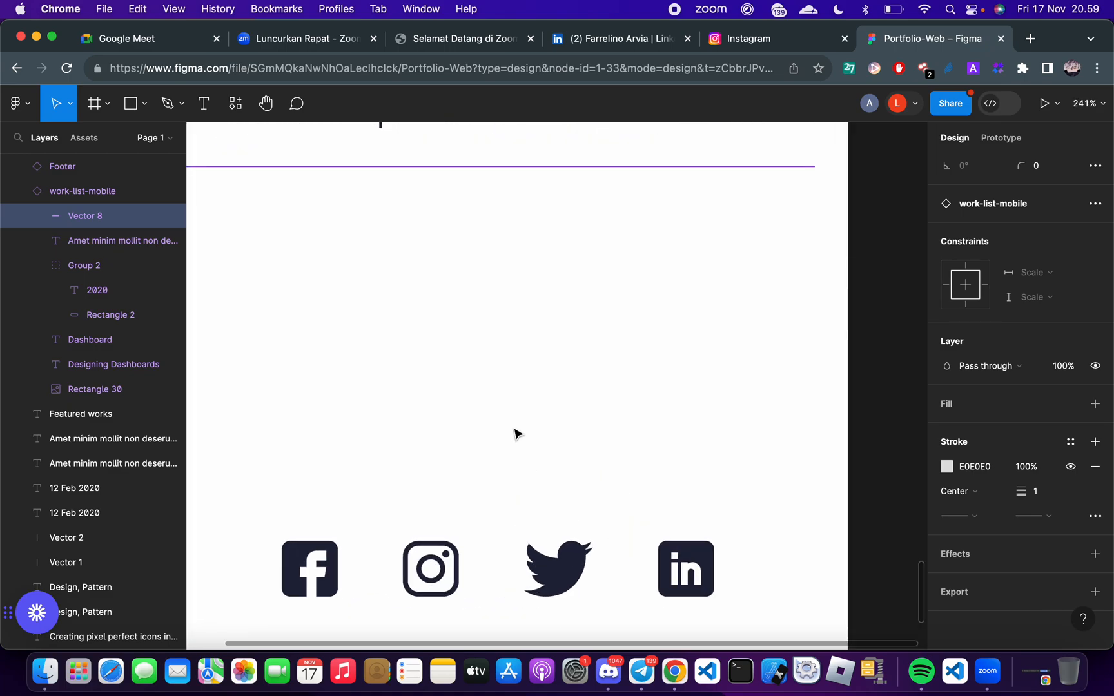
scroll(520, 465, "down", 10)
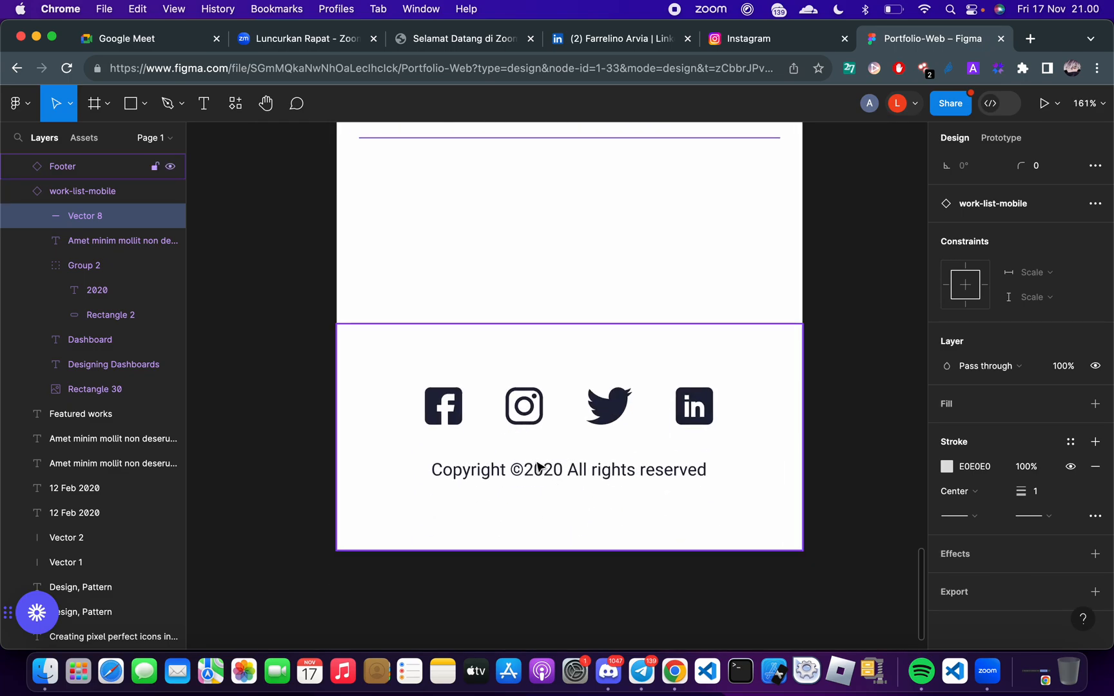
Inspect the footer's background rectangle and its Facebook and LinkedIn icons for size and fill in Figma
left_click(538, 465)
double_click(471, 410)
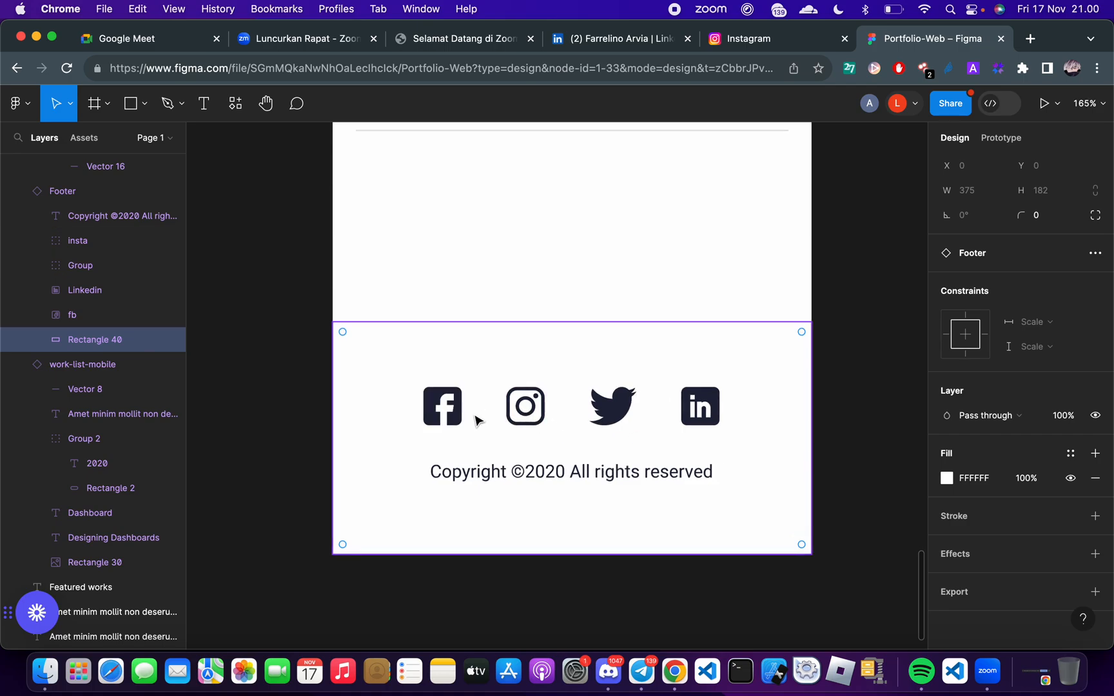
scroll(407, 246, "up", 5)
scroll(725, 528, "right", 5)
scroll(725, 527, "down", 3)
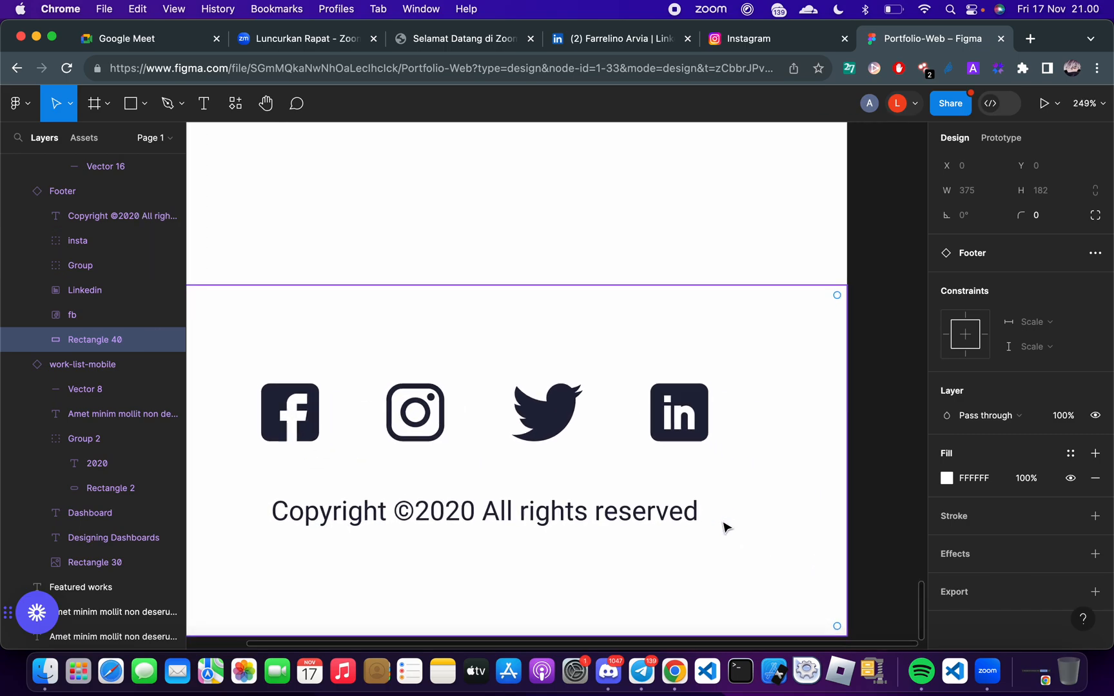
scroll(725, 527, "left", 3)
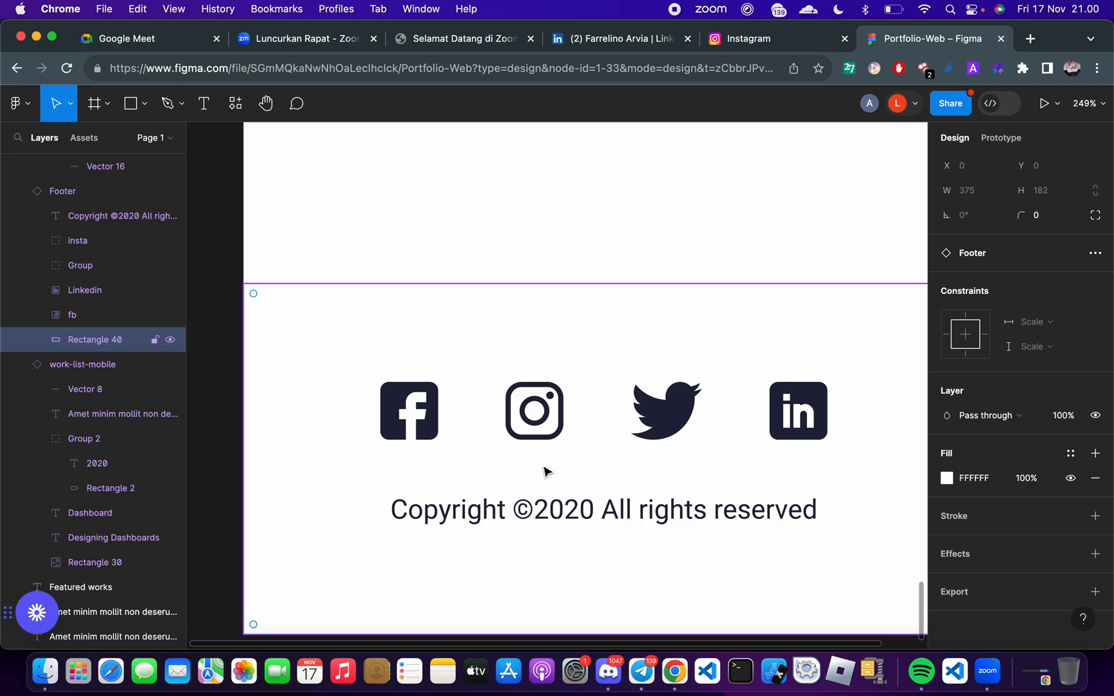
left_click(407, 436)
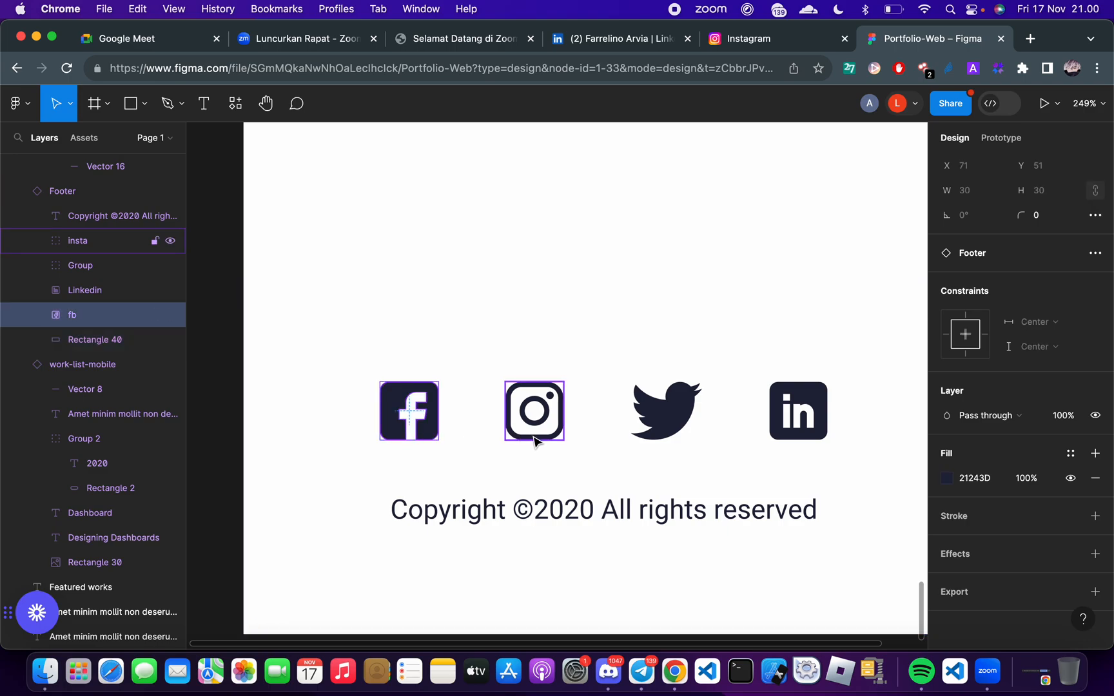
left_click(794, 441)
Compare the page built in FlutterFlow with the footer and the end of the Featured works section in Figma
key("ctrl+Right")
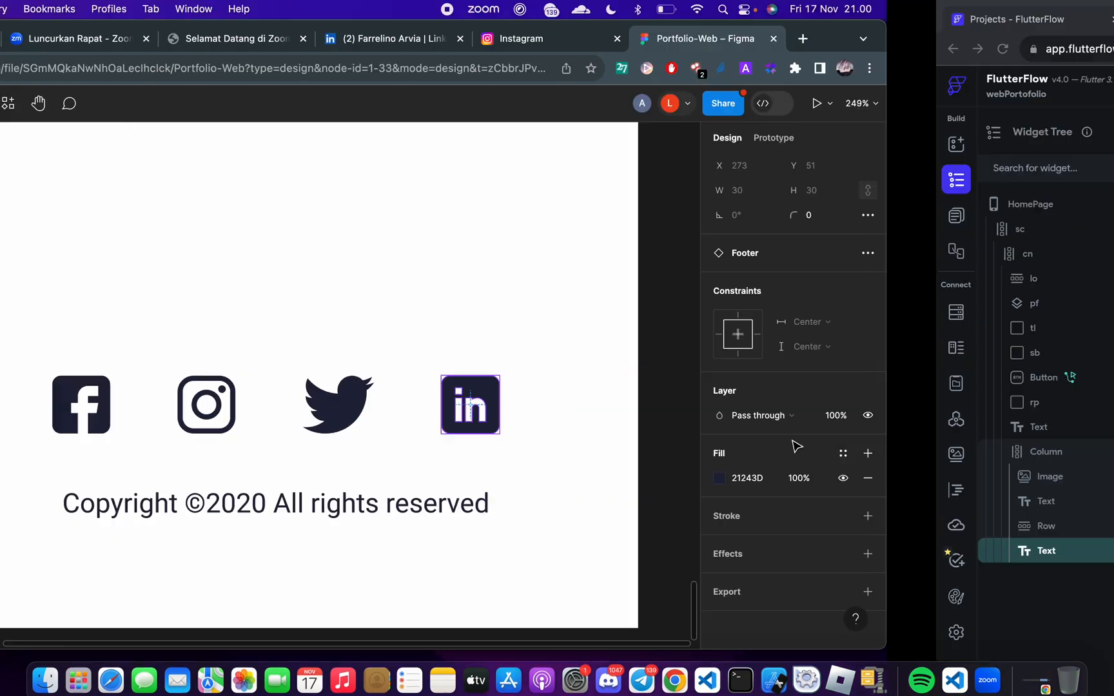
scroll(686, 407, "up", 10)
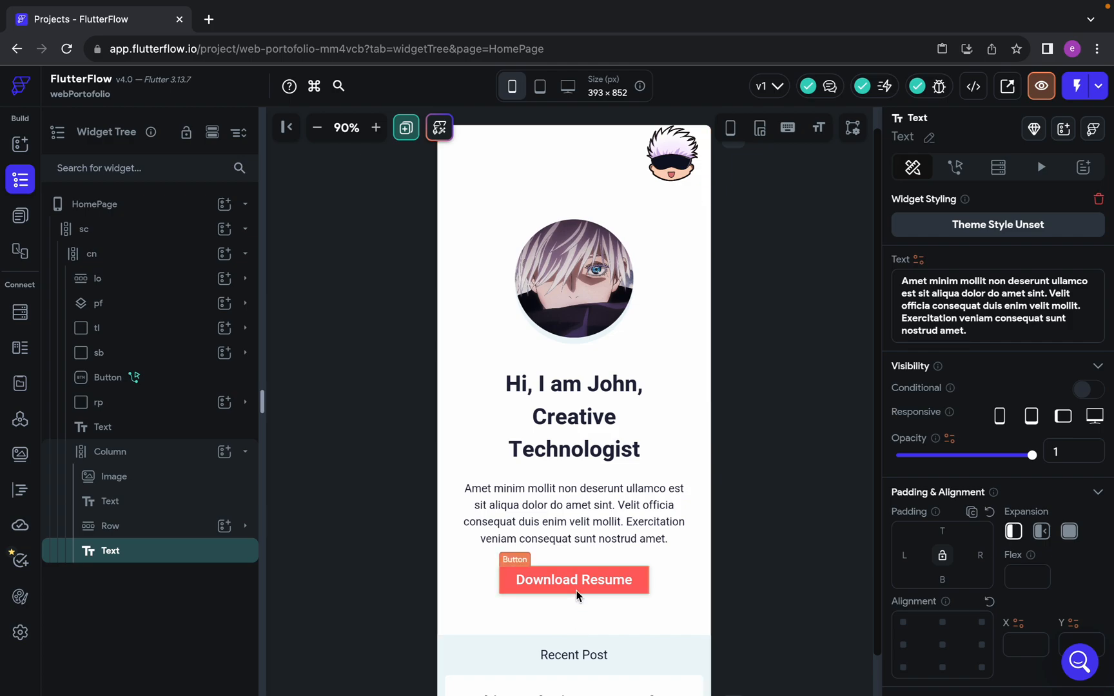
key("ctrl+Left")
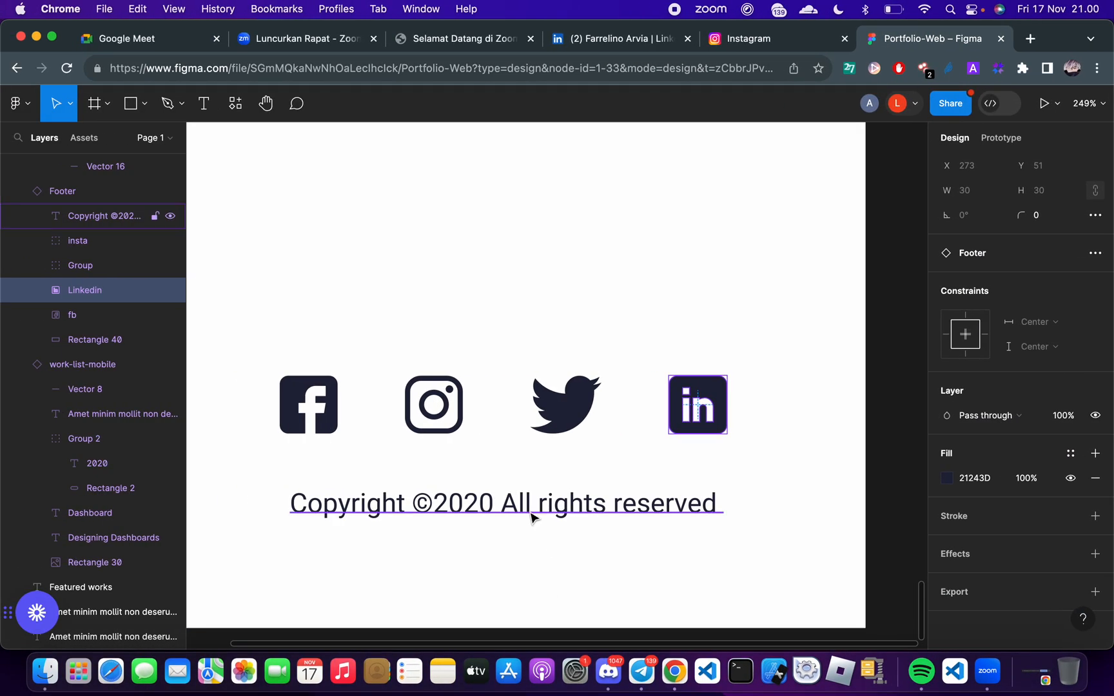
scroll(532, 518, "down", 3)
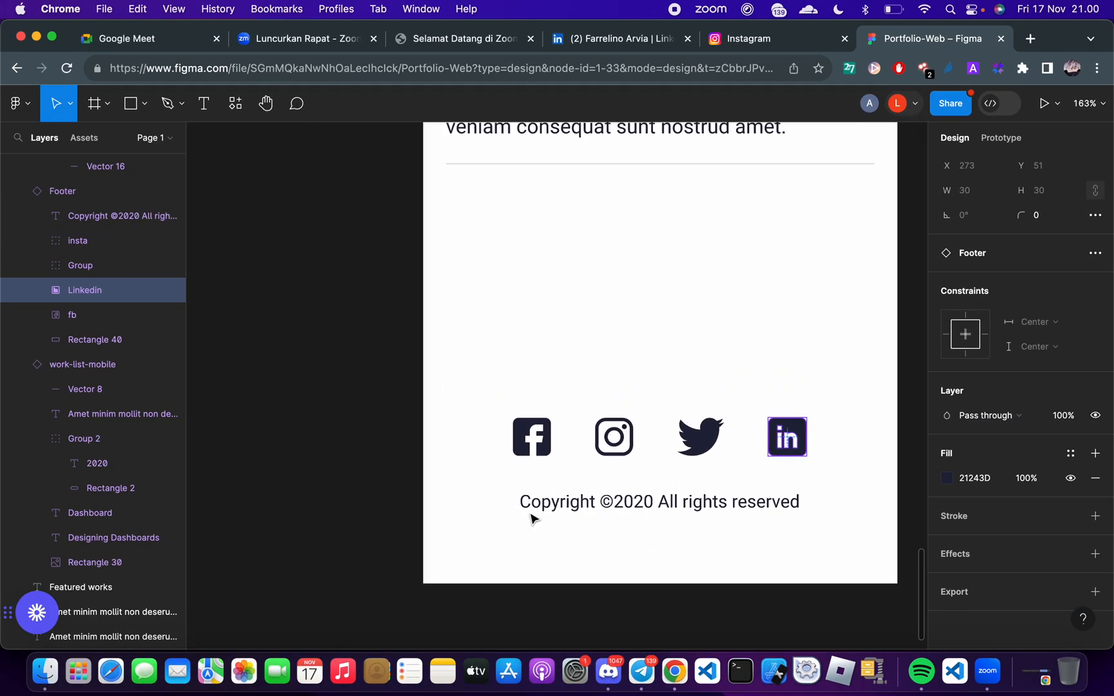
left_click(540, 405)
scroll(540, 406, "up", 5)
scroll(540, 406, "right", 3)
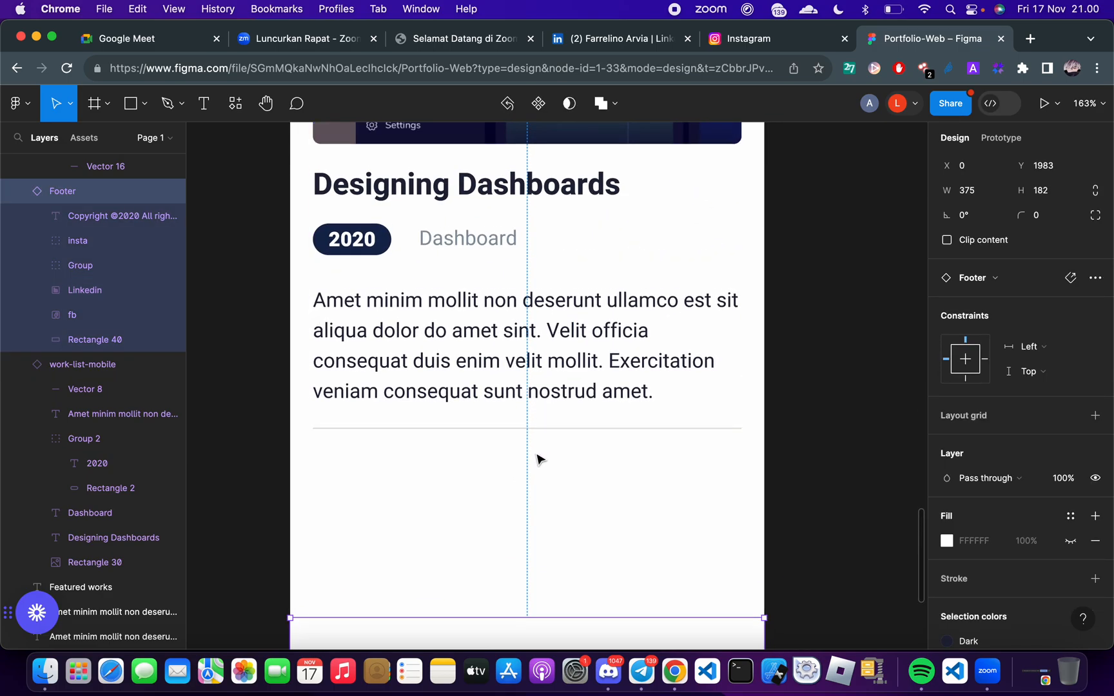
scroll(455, 512, "up", 1)
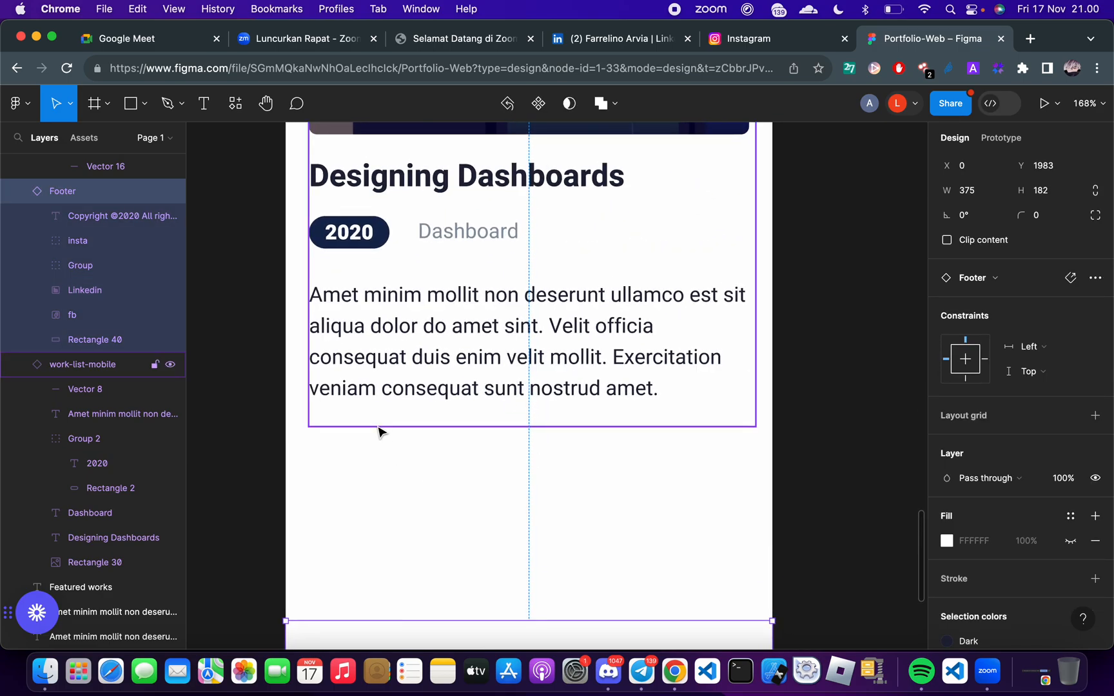
Add a Divider widget to the Column after the description text in FlutterFlow
key("ctrl+Right")
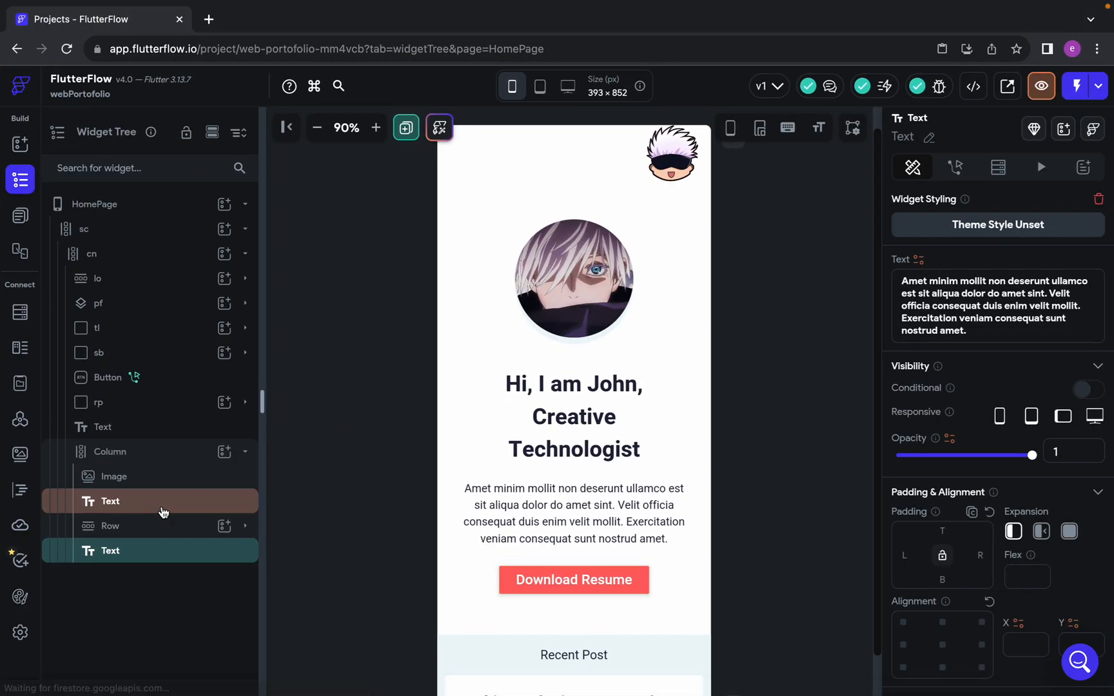
left_click(224, 452)
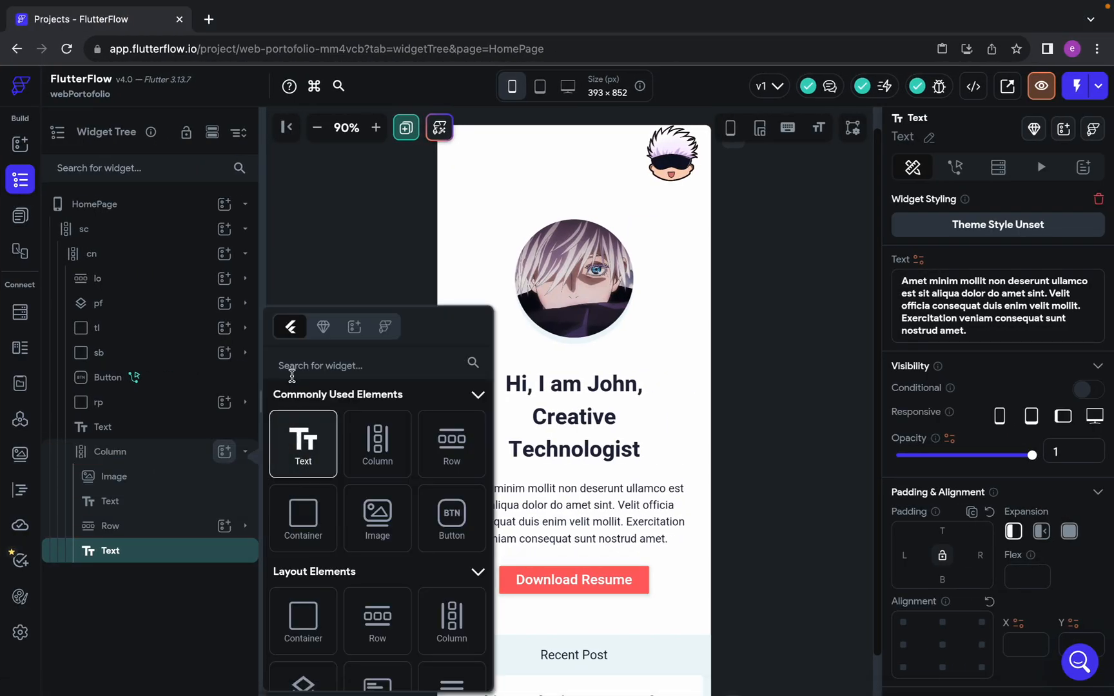
type("divid")
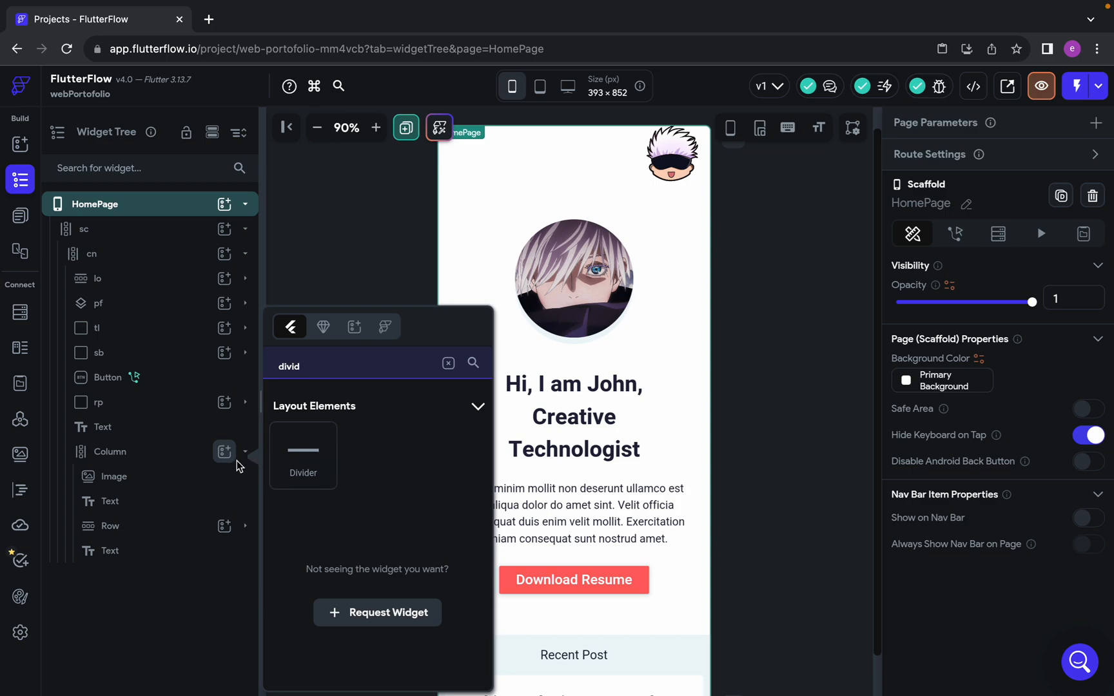
left_click(309, 462)
scroll(731, 583, "down", 10)
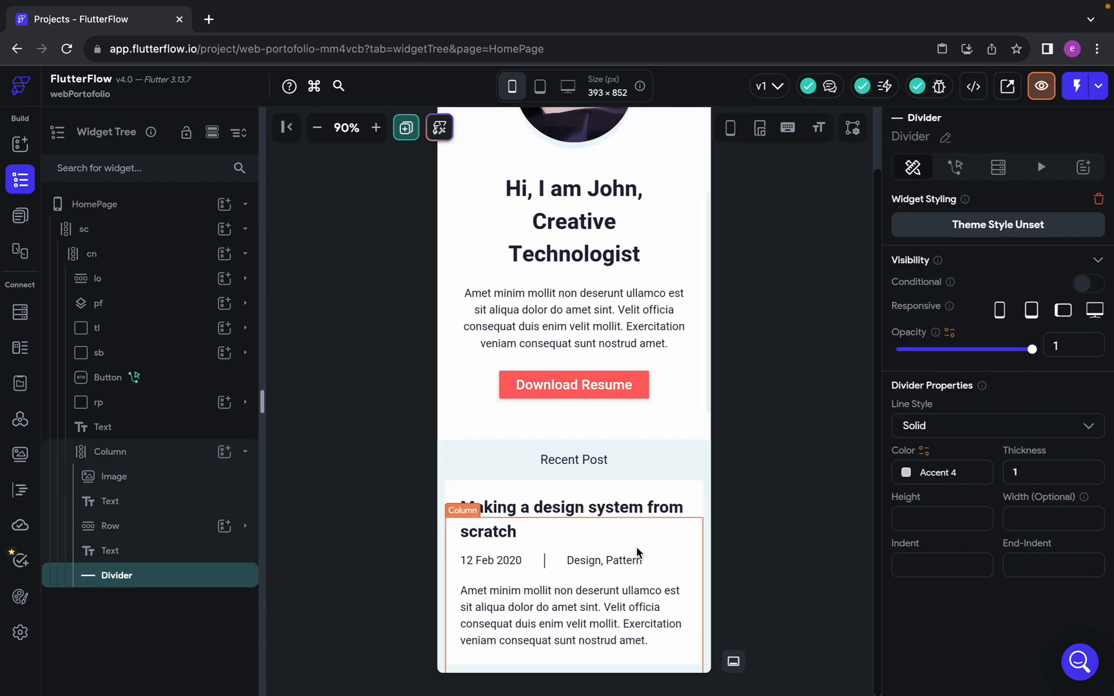
left_click(748, 583)
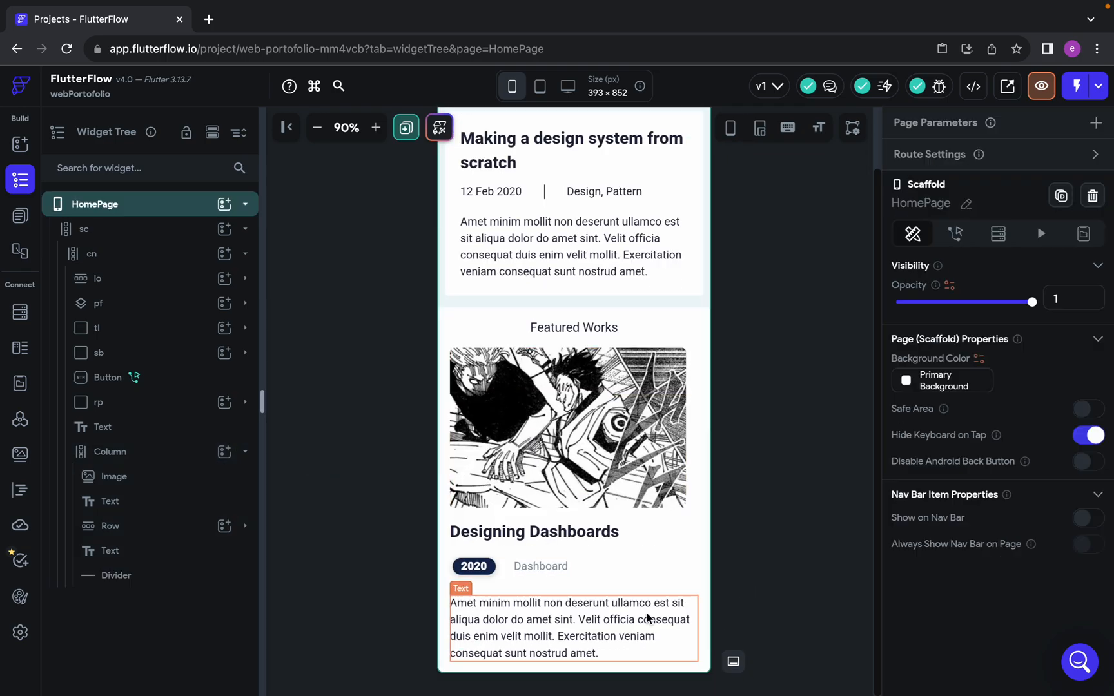
left_click(239, 576)
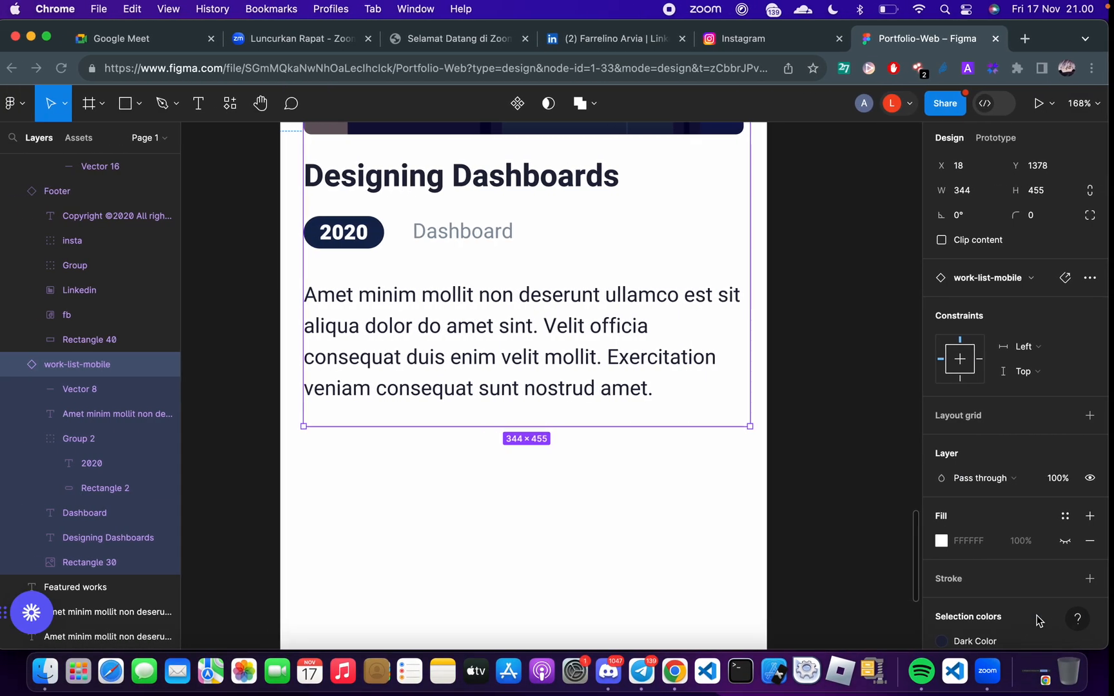
Check the lower edge of the work-list-mobile frame and the empty space beneath it in Figma
left_click(671, 462)
left_click(572, 426)
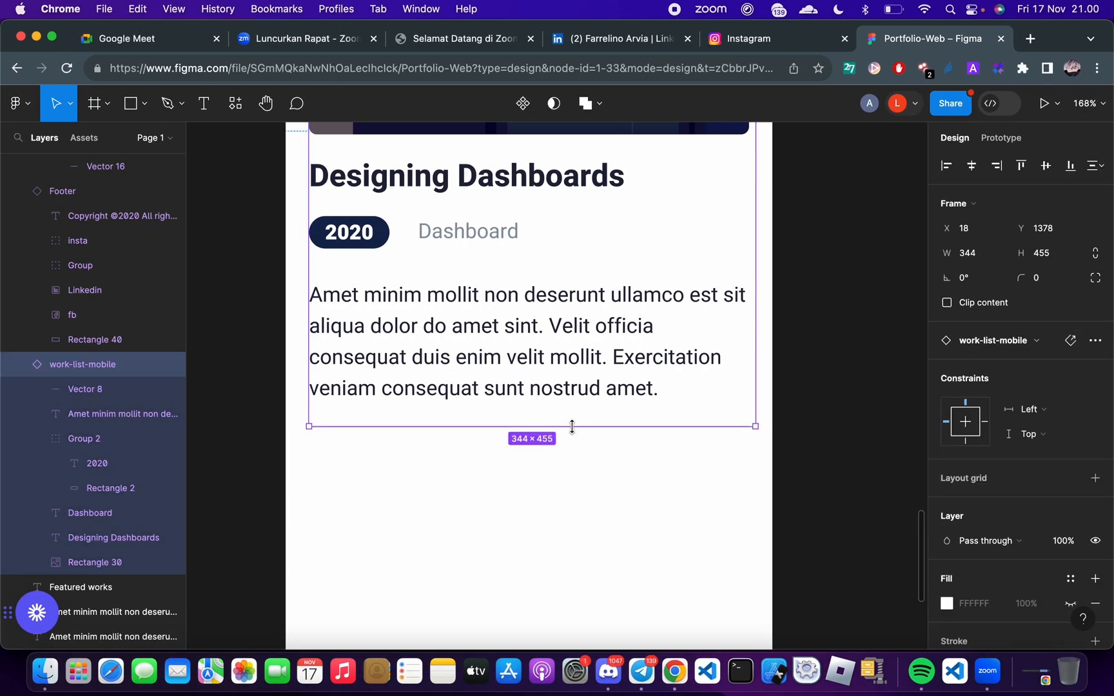
left_click(575, 450)
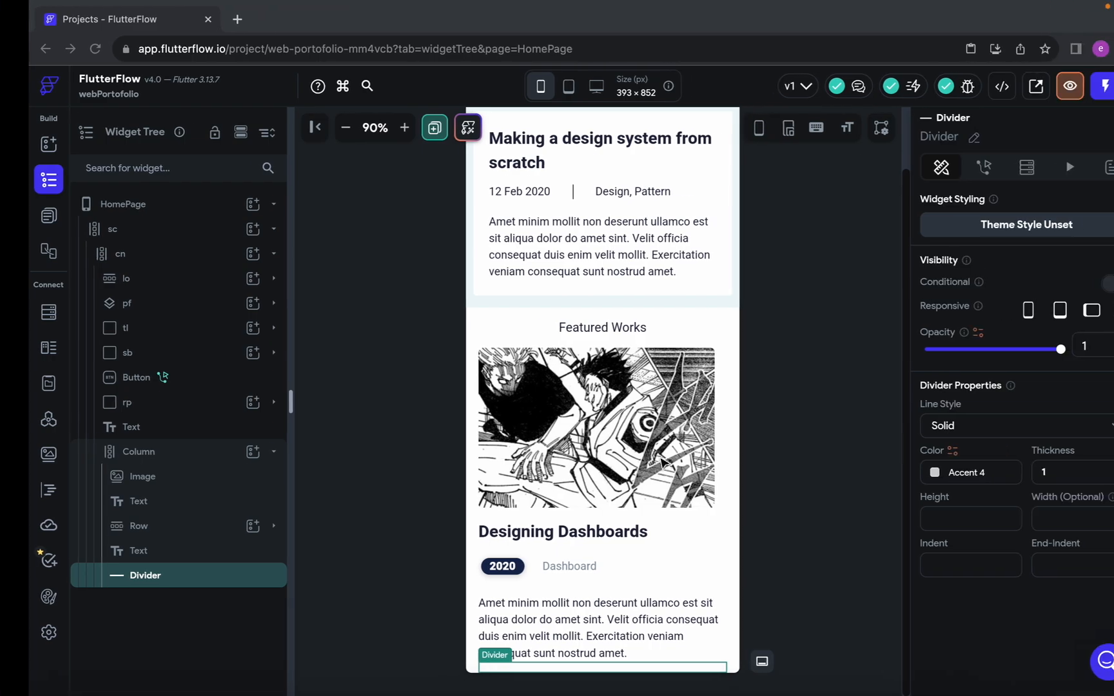
Switch to FlutterFlow and set the Divider's color to the theme color Primary Text
left_click(905, 474)
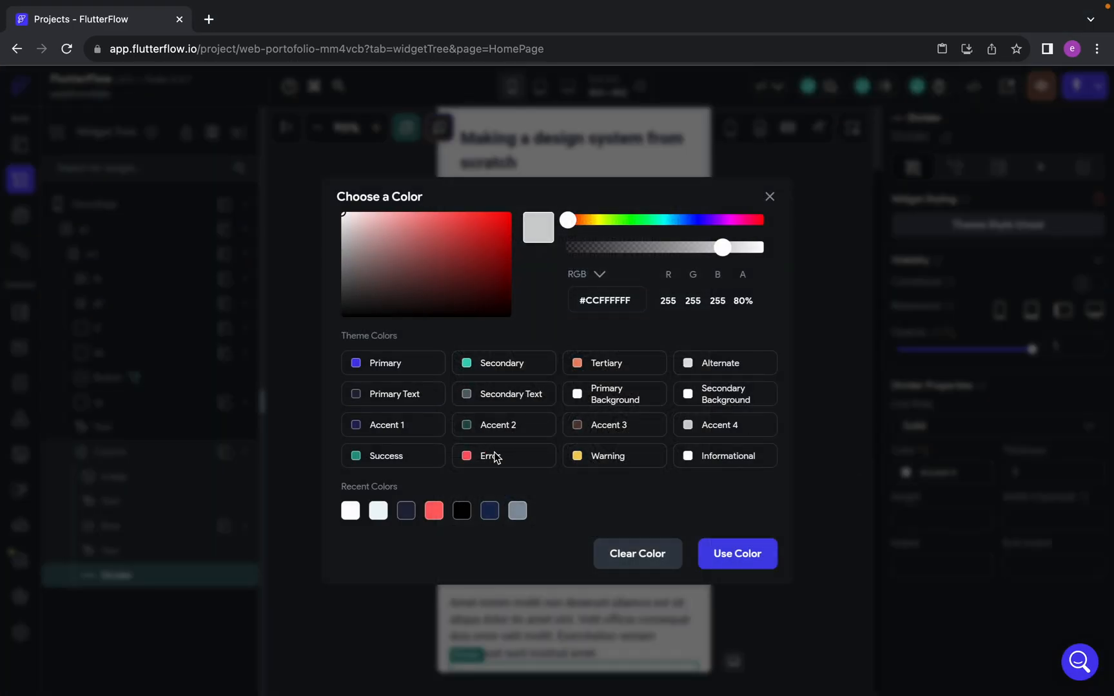
left_click(395, 397)
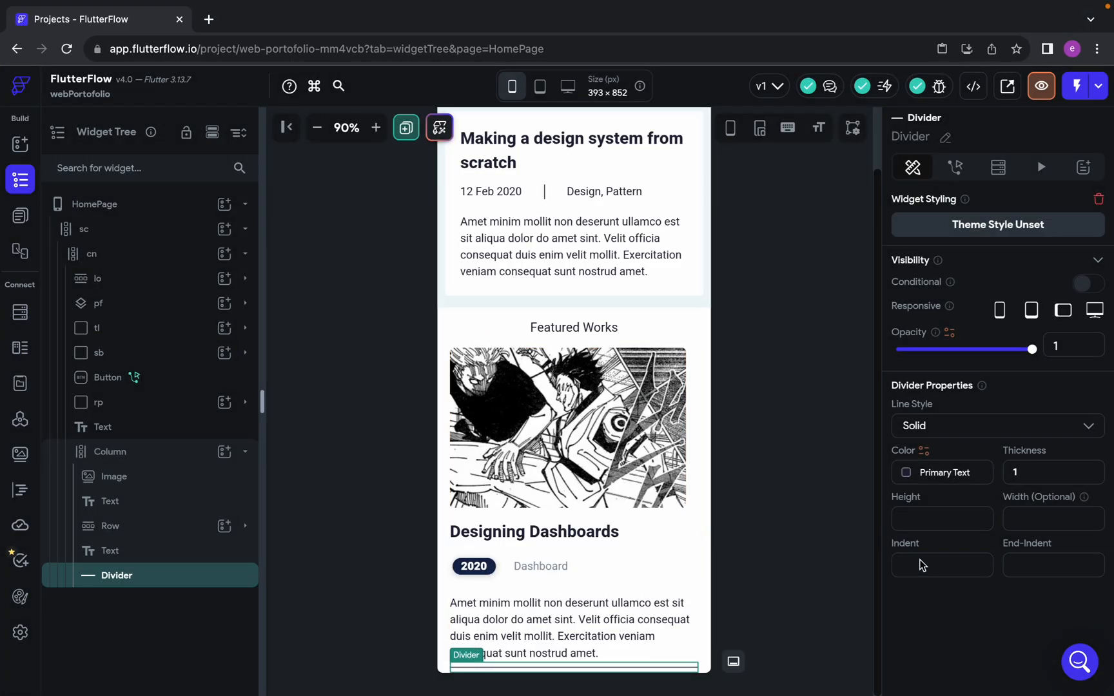
left_click(769, 568)
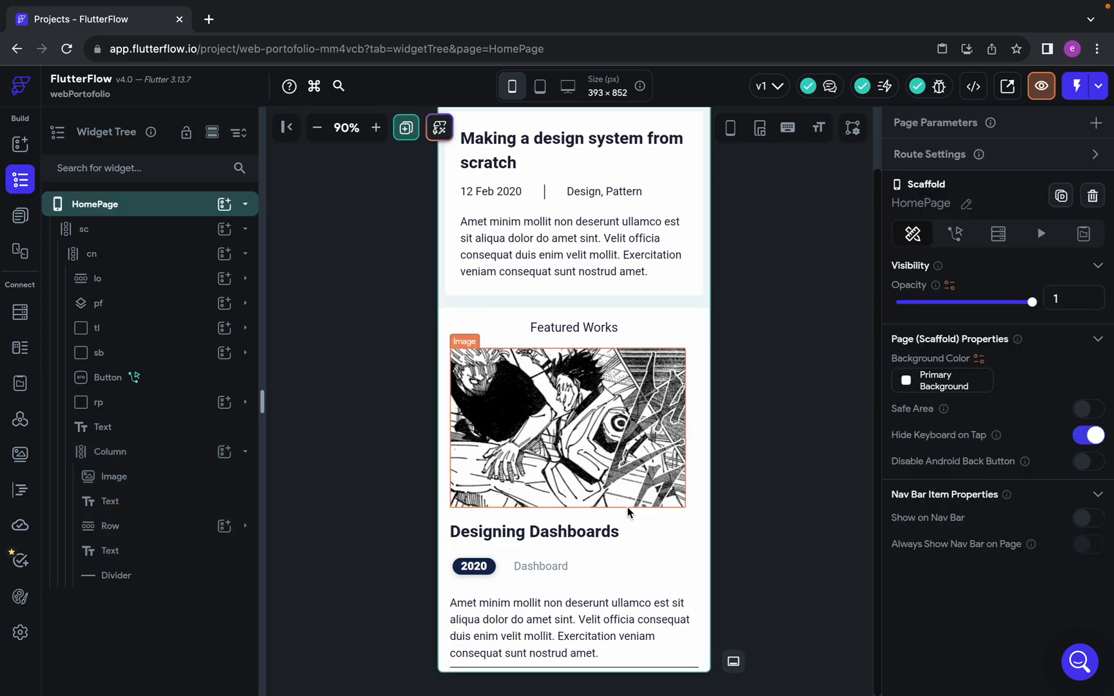
Collapse the Featured Works Column in the widget tree and set its bottom padding to 90
left_click(245, 457)
left_click(171, 456)
left_click(946, 413)
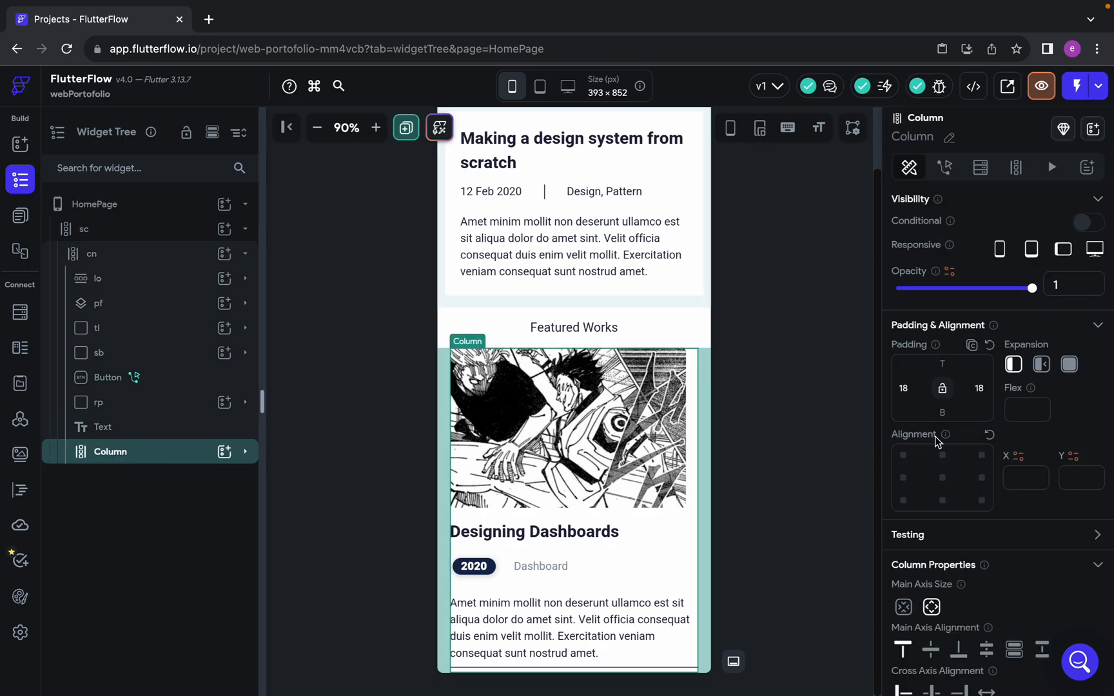
scroll(666, 448, "down", 1)
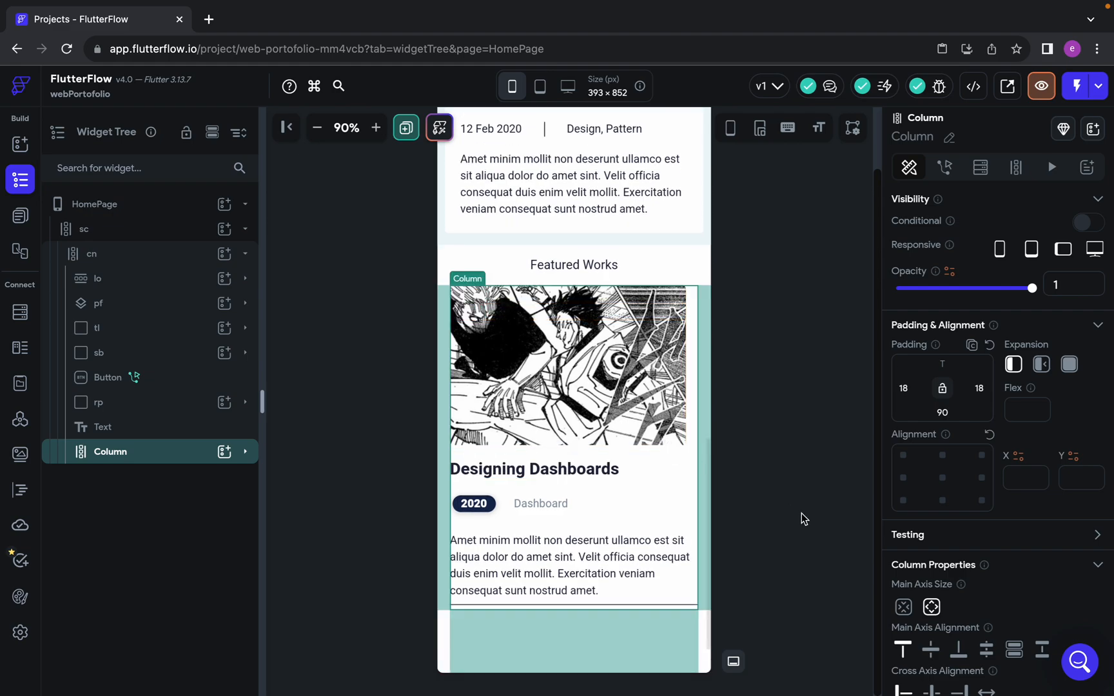
left_click(696, 628)
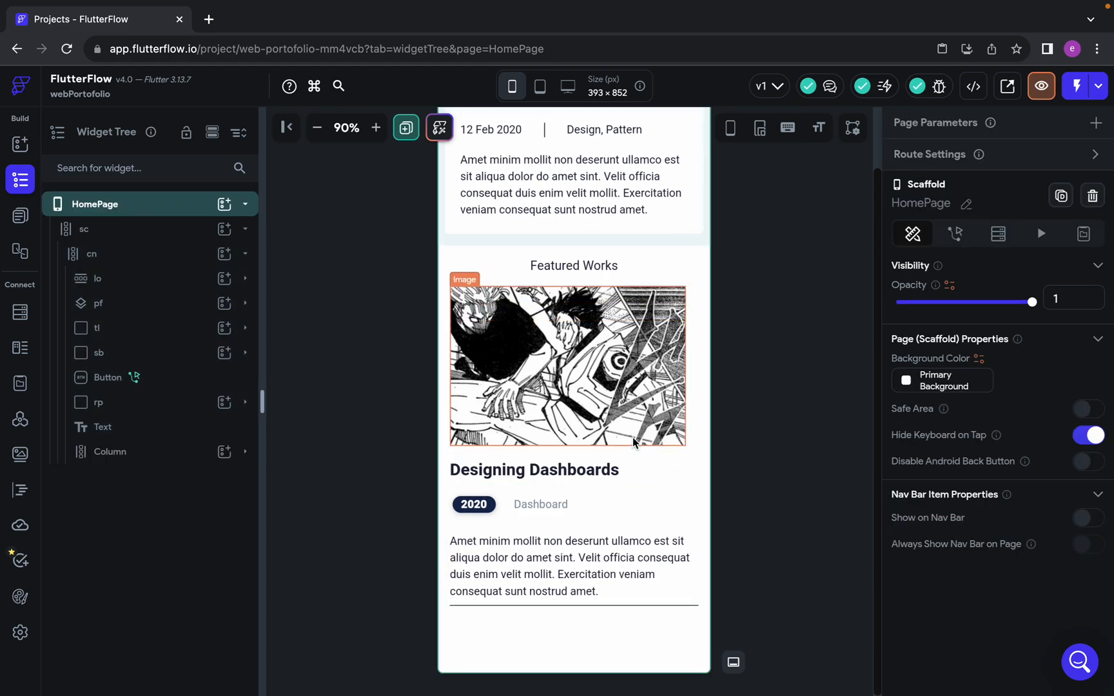
Review the built HomePage from the header to the divider at the end of Featured Works
scroll(634, 442, "up", 2)
scroll(634, 443, "up", 10)
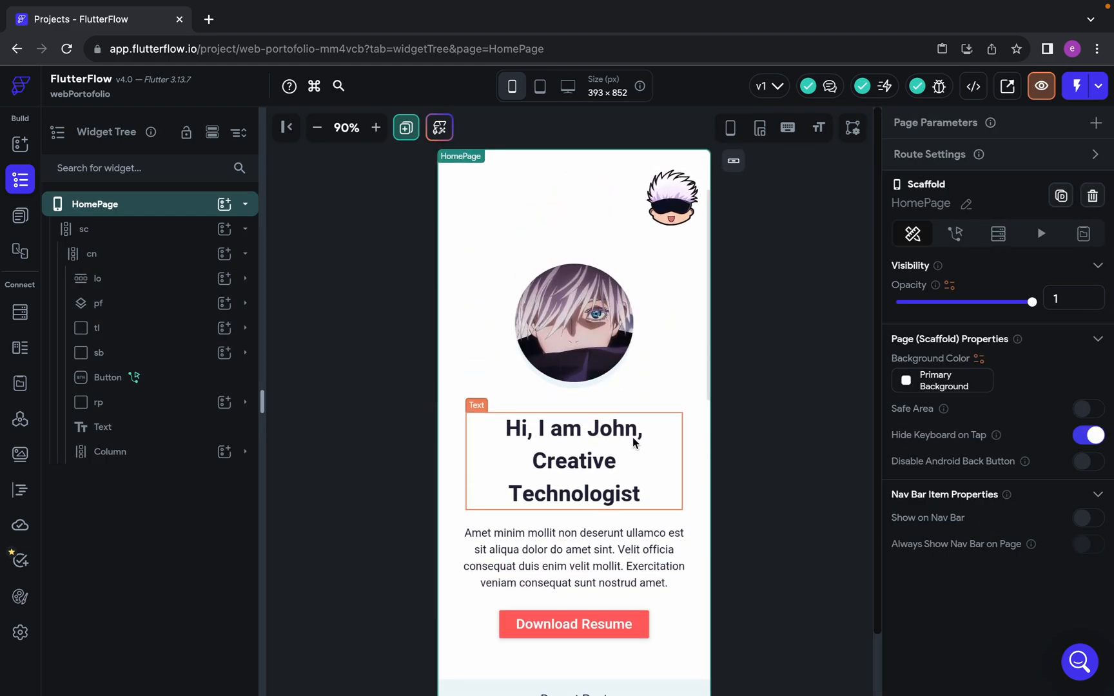
left_click(802, 442)
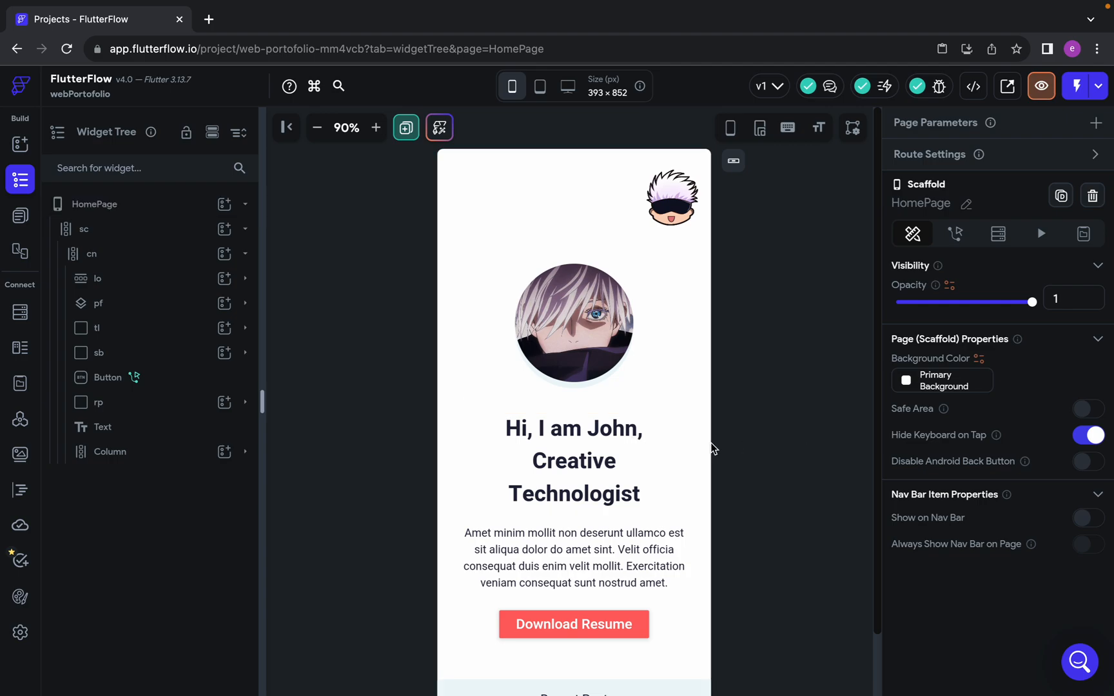
scroll(745, 442, "down", 10)
scroll(740, 479, "down", 1)
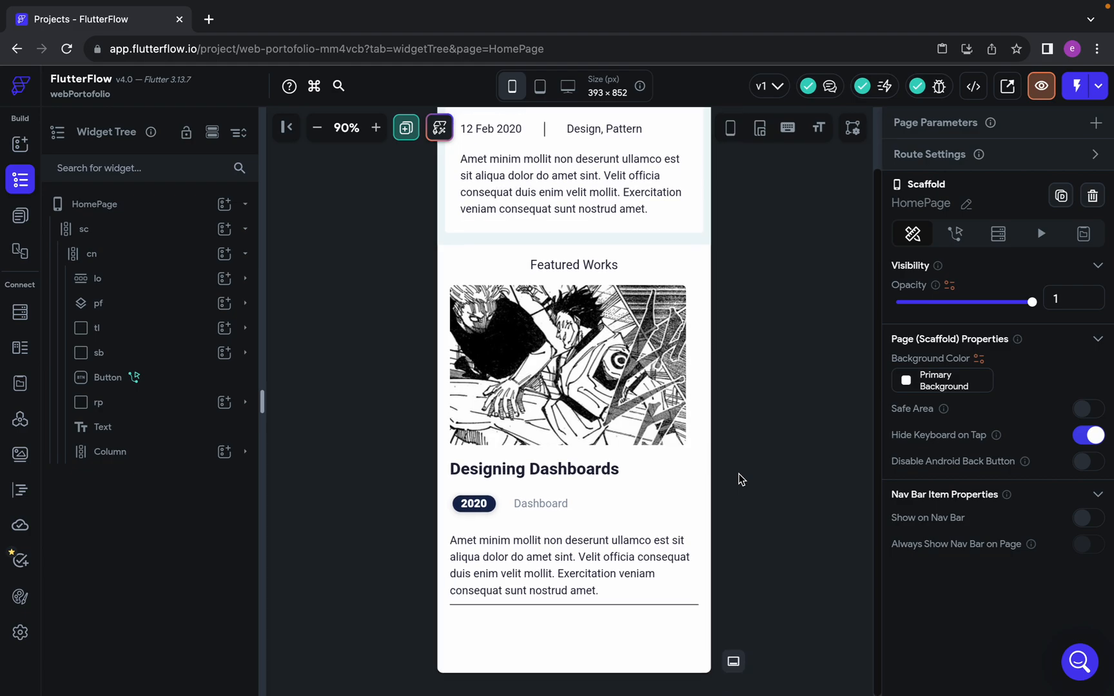
scroll(629, 473, "up", 10)
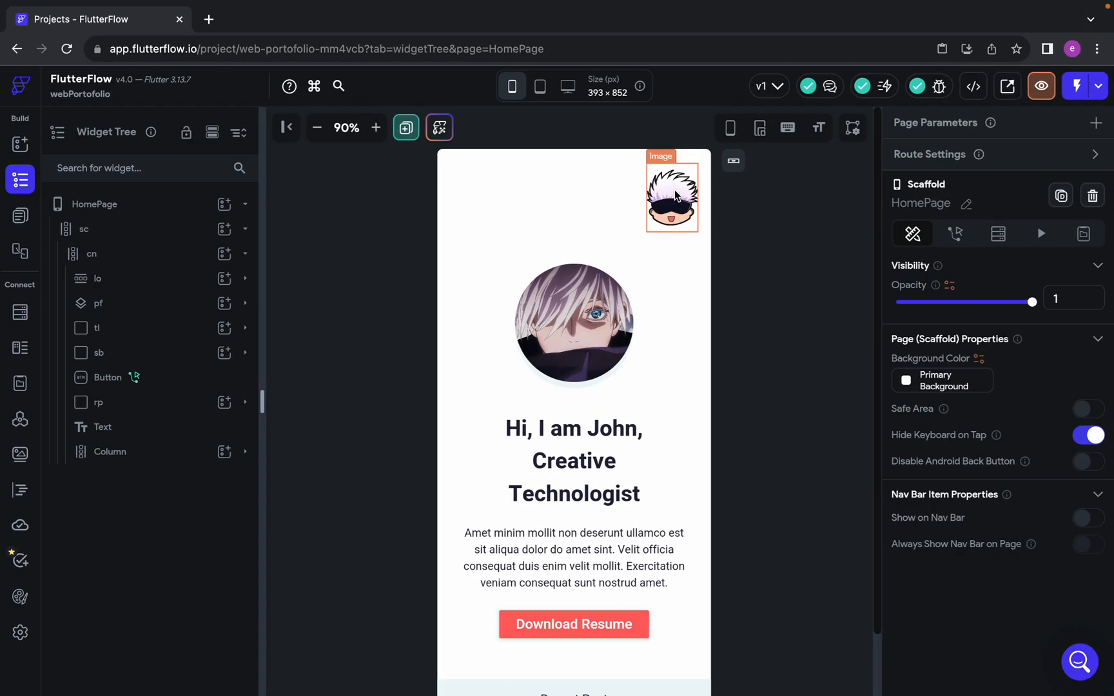
Inspect the logo, profile picture, headline, introduction text and Download Resume button on the HomePage
left_click(674, 189)
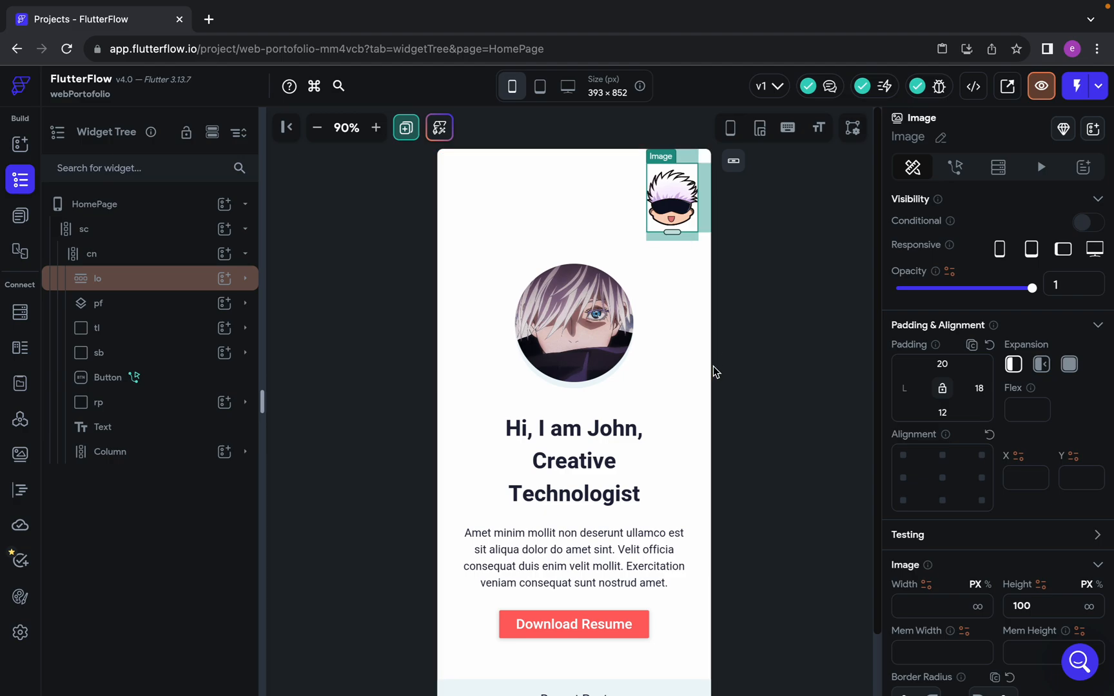
left_click(588, 347)
left_click(588, 474)
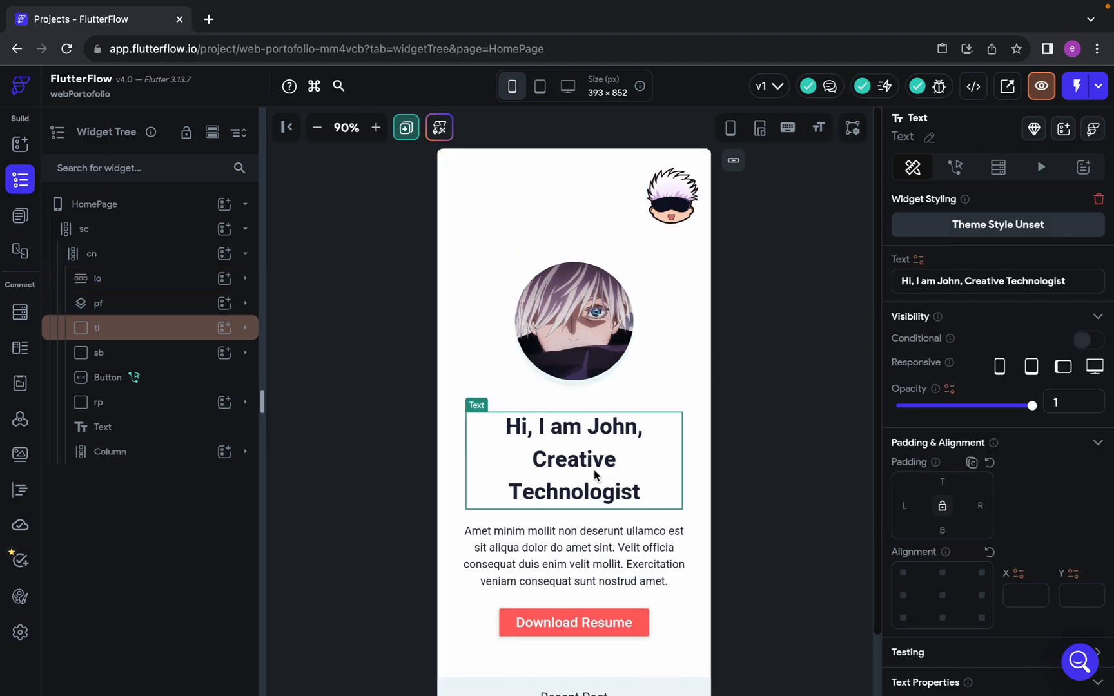
scroll(567, 458, "down", 1)
left_click(566, 458)
scroll(571, 483, "down", 1)
left_click(579, 518)
scroll(576, 521, "down", 1)
scroll(576, 521, "down", 6)
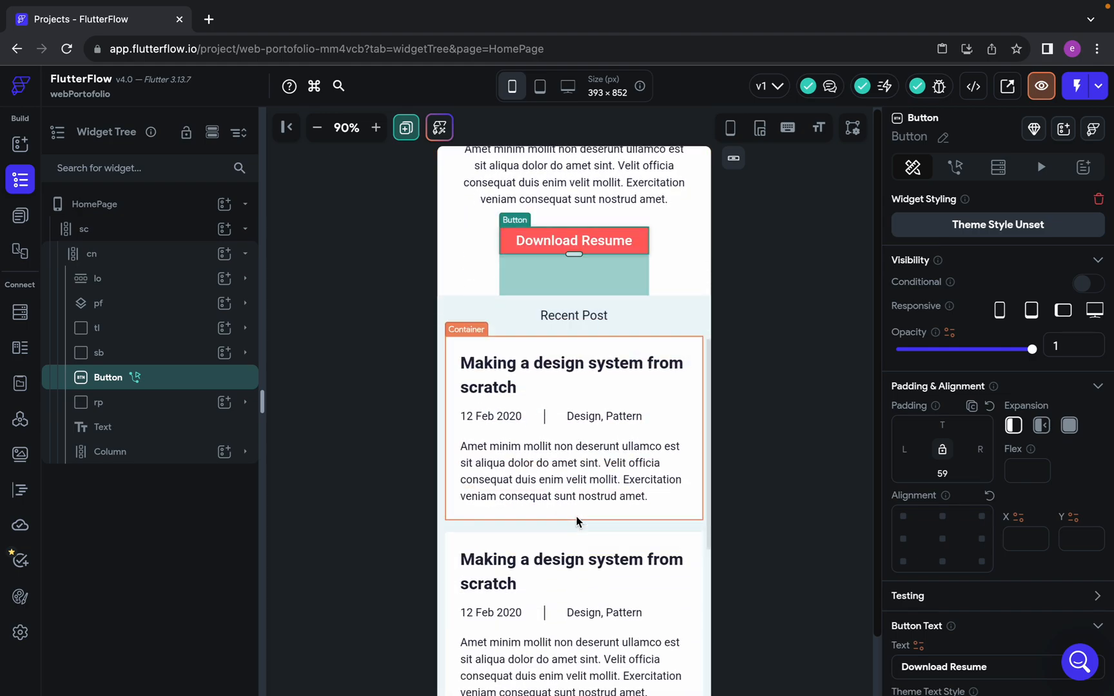
Inspect the titles and descriptions in both Recent Post cards, and look over the Featured Works section
left_click(528, 189)
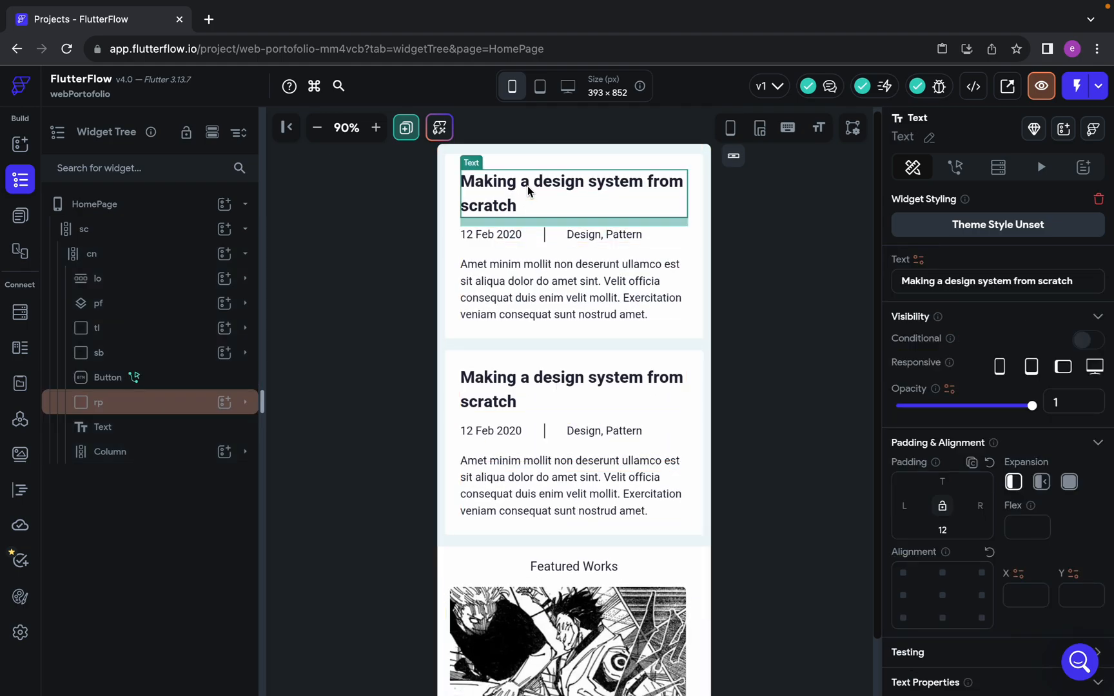
scroll(590, 558, "down", 2)
scroll(563, 597, "up", 5)
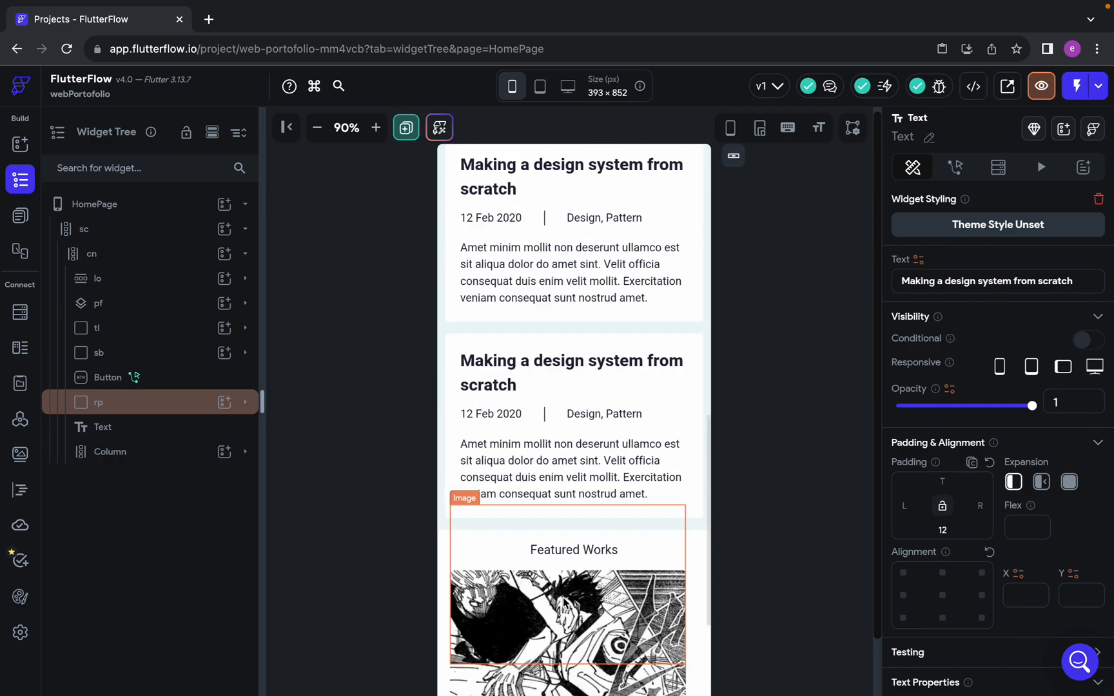
scroll(563, 597, "down", 1)
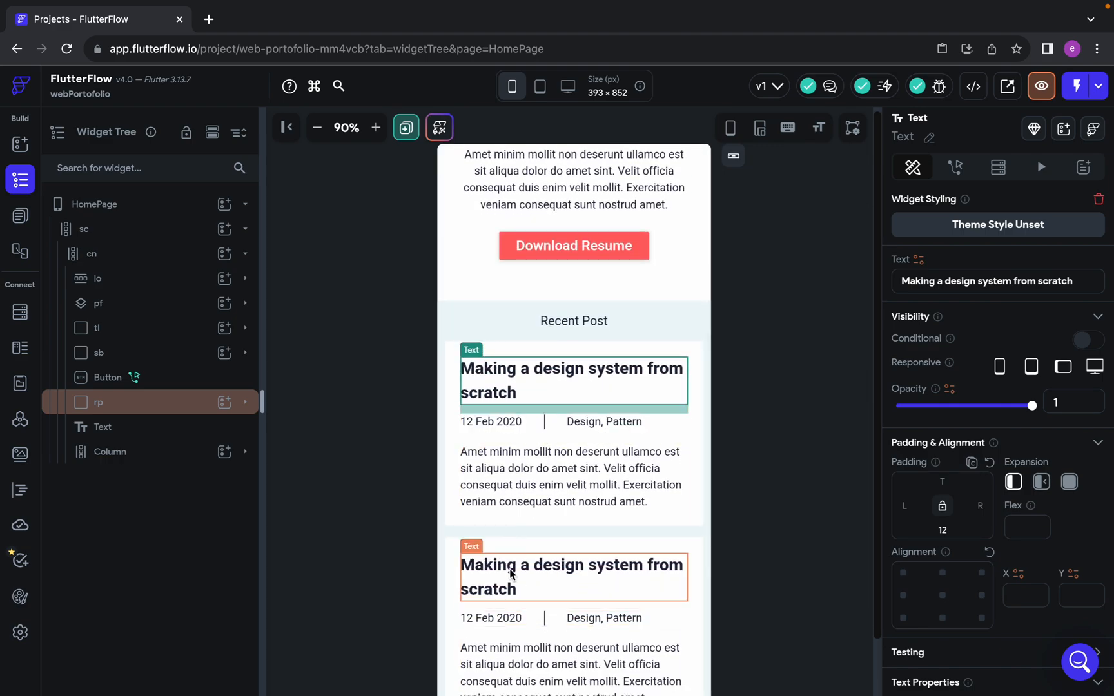
left_click(512, 572)
scroll(509, 570, "down", 3)
left_click(578, 576)
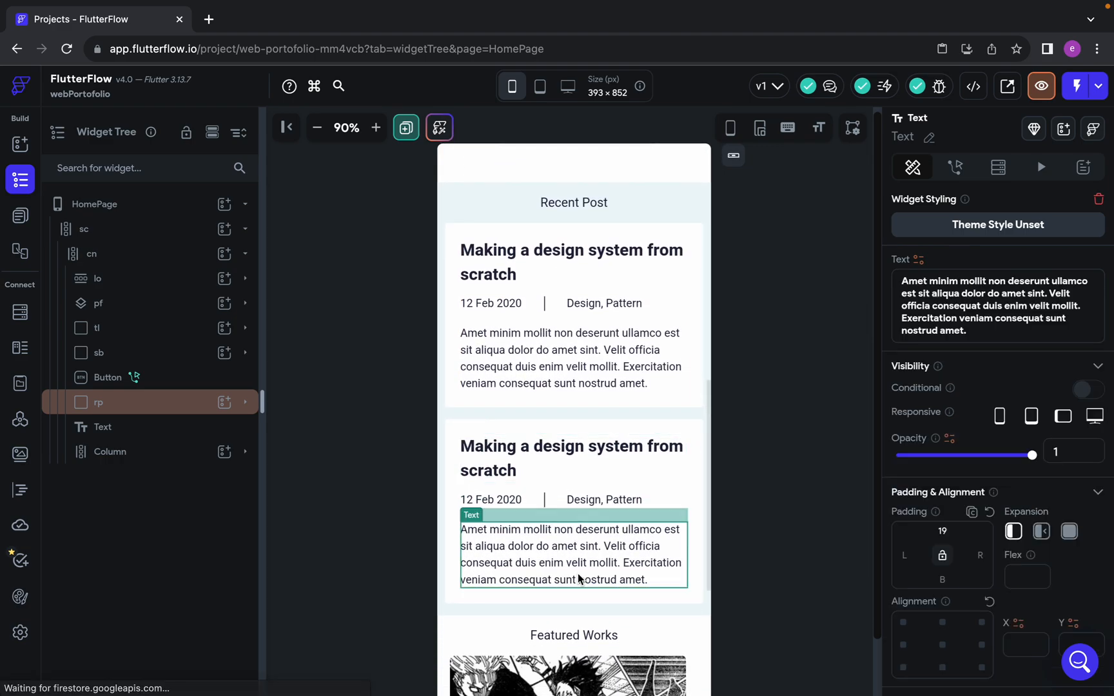
left_click(587, 345)
scroll(588, 345, "down", 10)
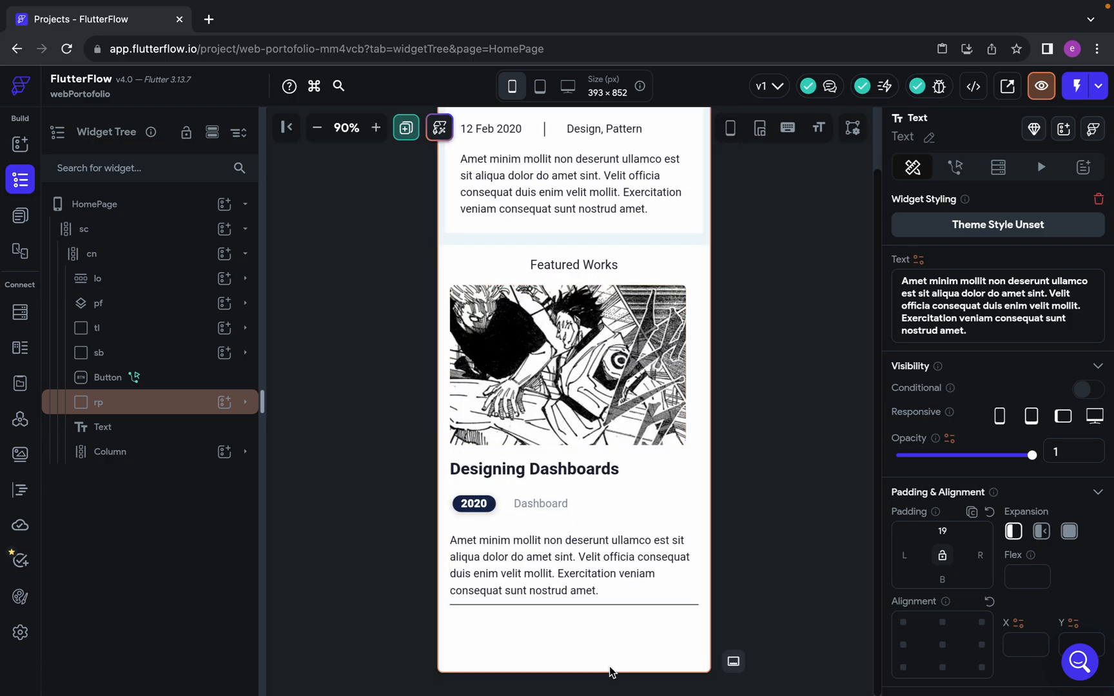
scroll(611, 648, "up", 15)
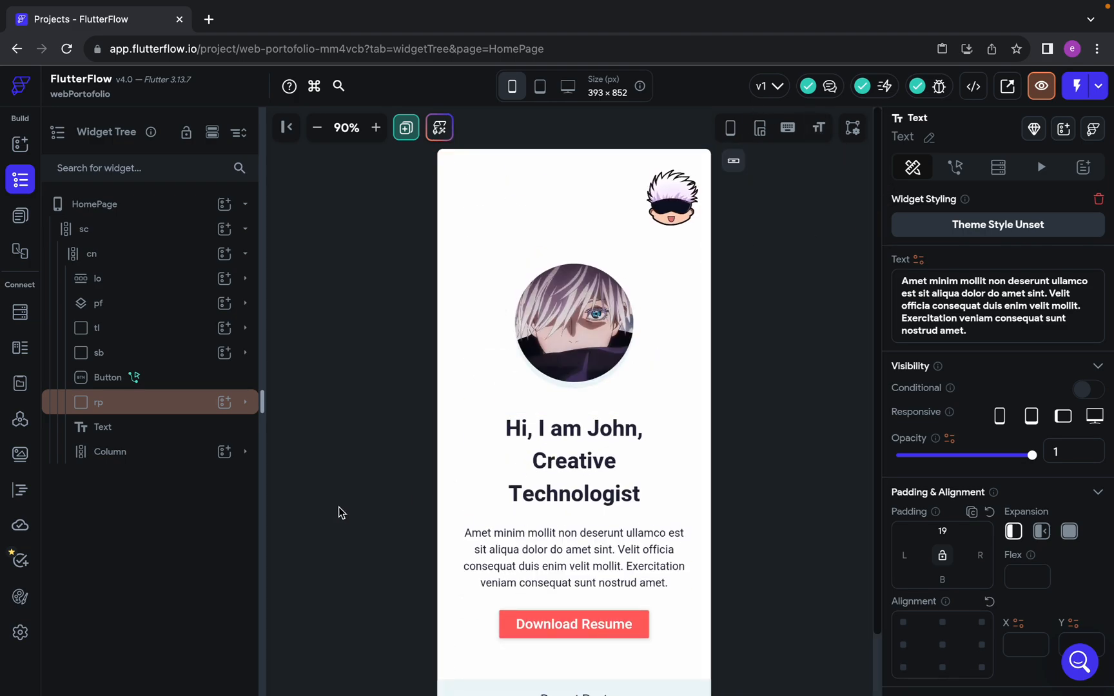
Open the Web Publishing page of the app settings
left_click(20, 632)
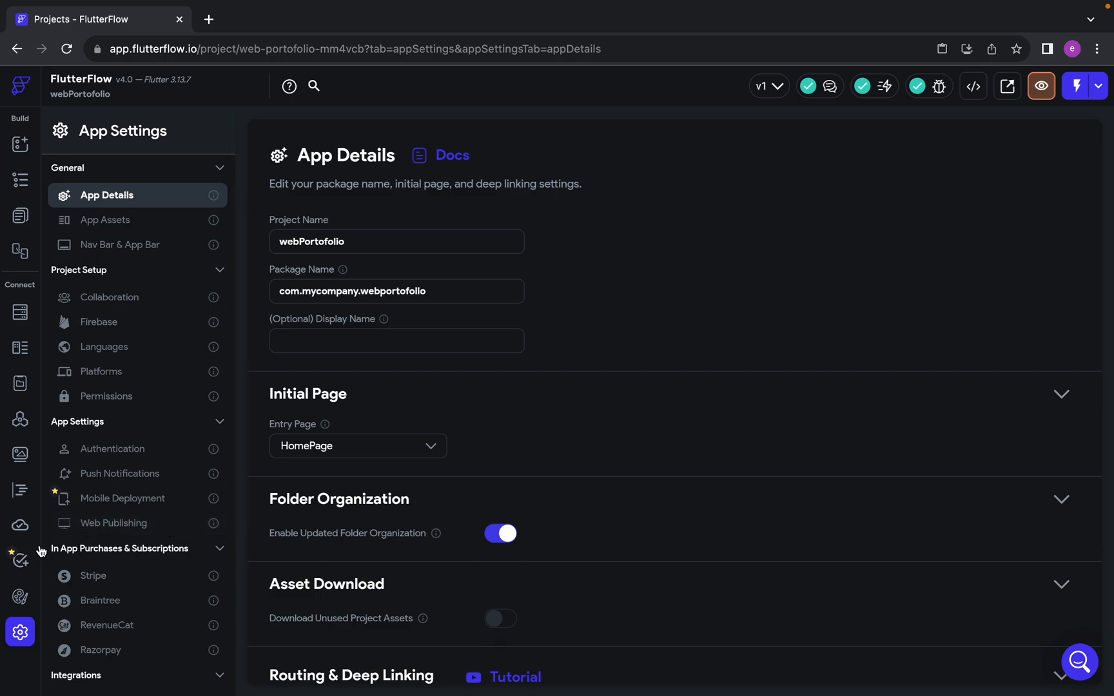
left_click(108, 524)
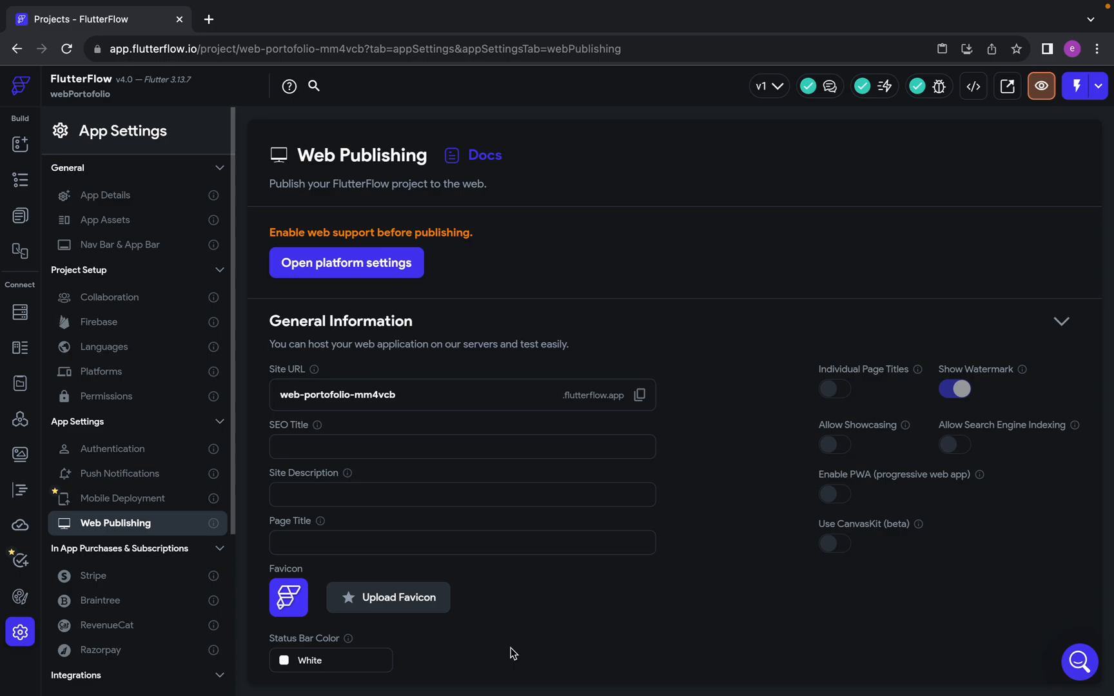
left_click(21, 181)
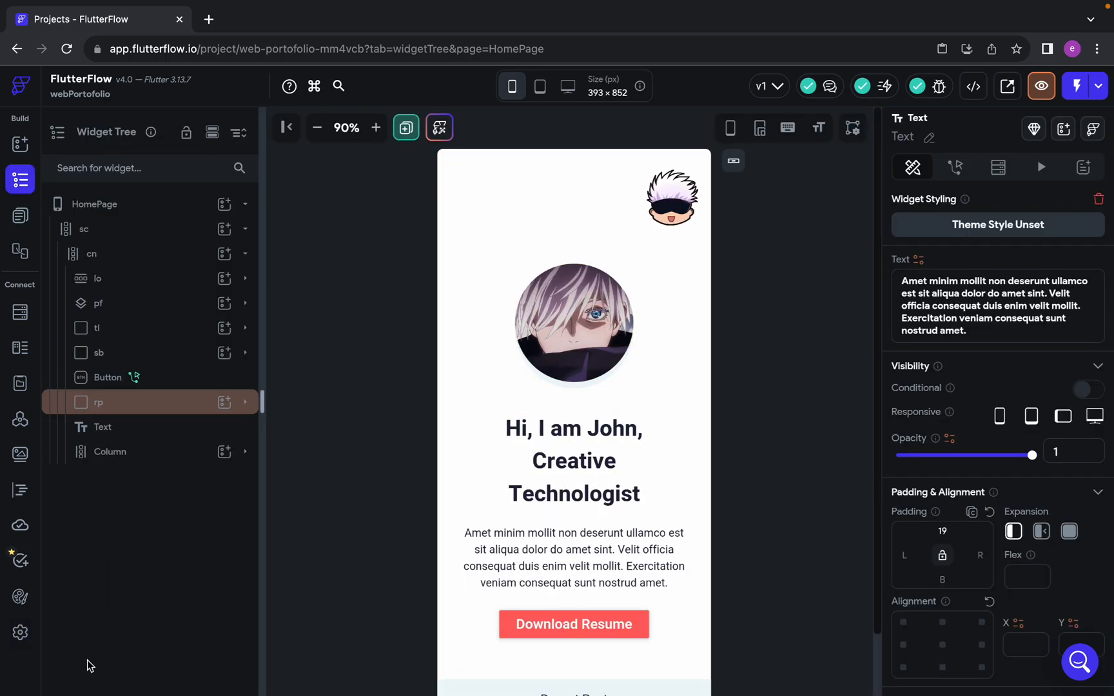
left_click(21, 633)
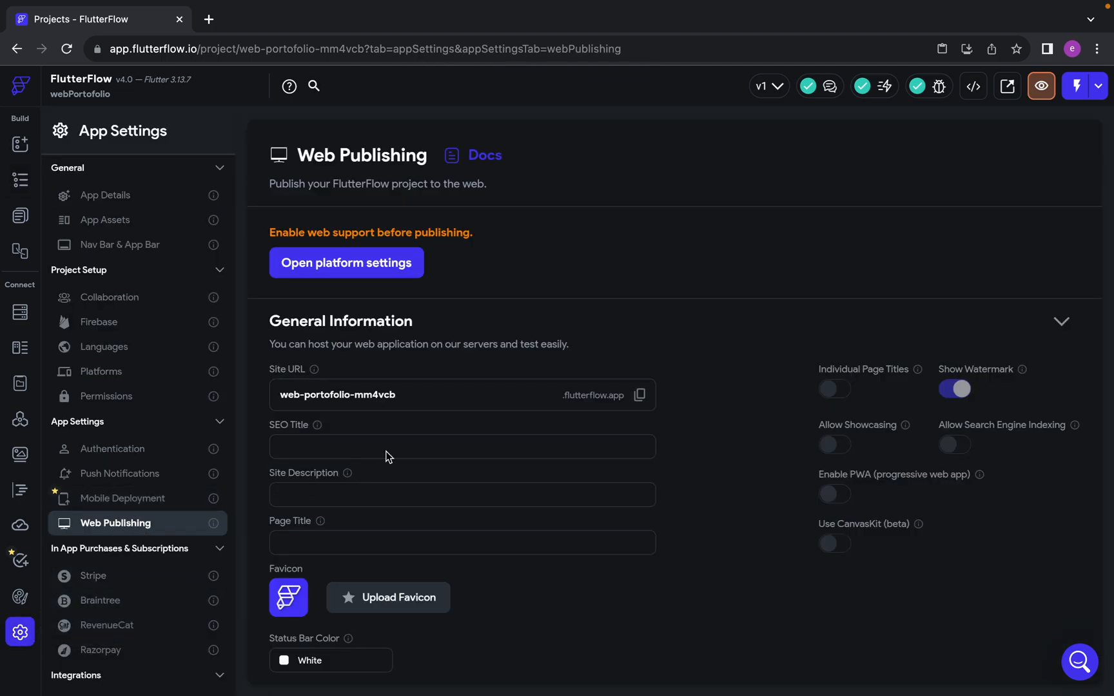
Enable the Web platform in the project's platform settings and return to the Web Publishing settings
scroll(81, 503, "down", 3)
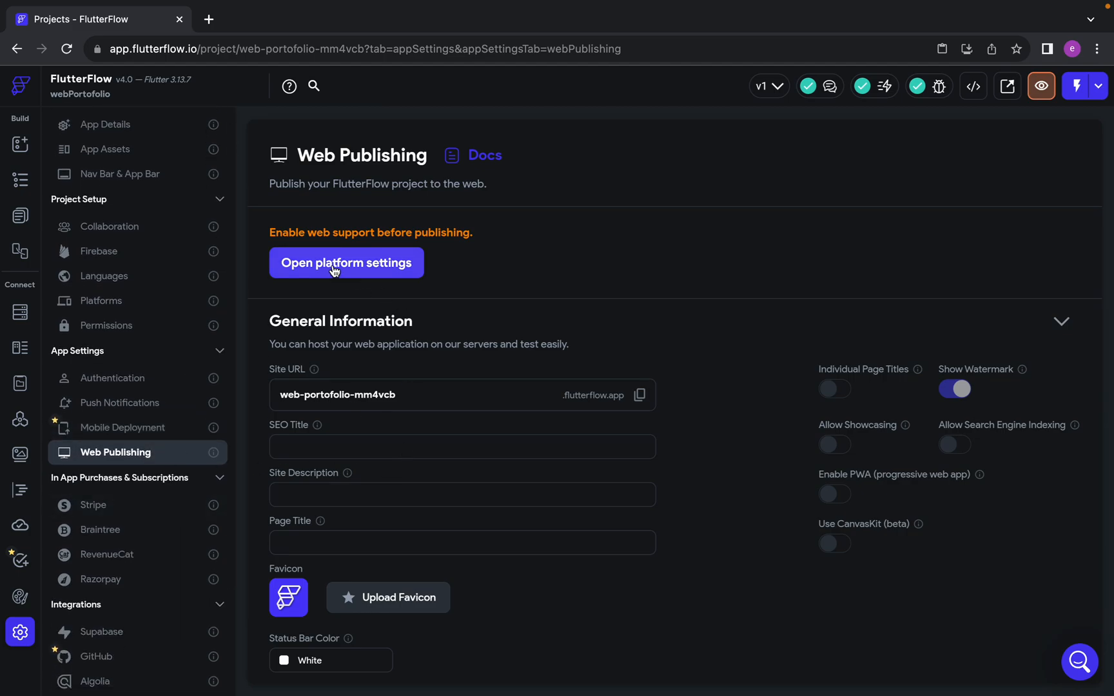
left_click(388, 271)
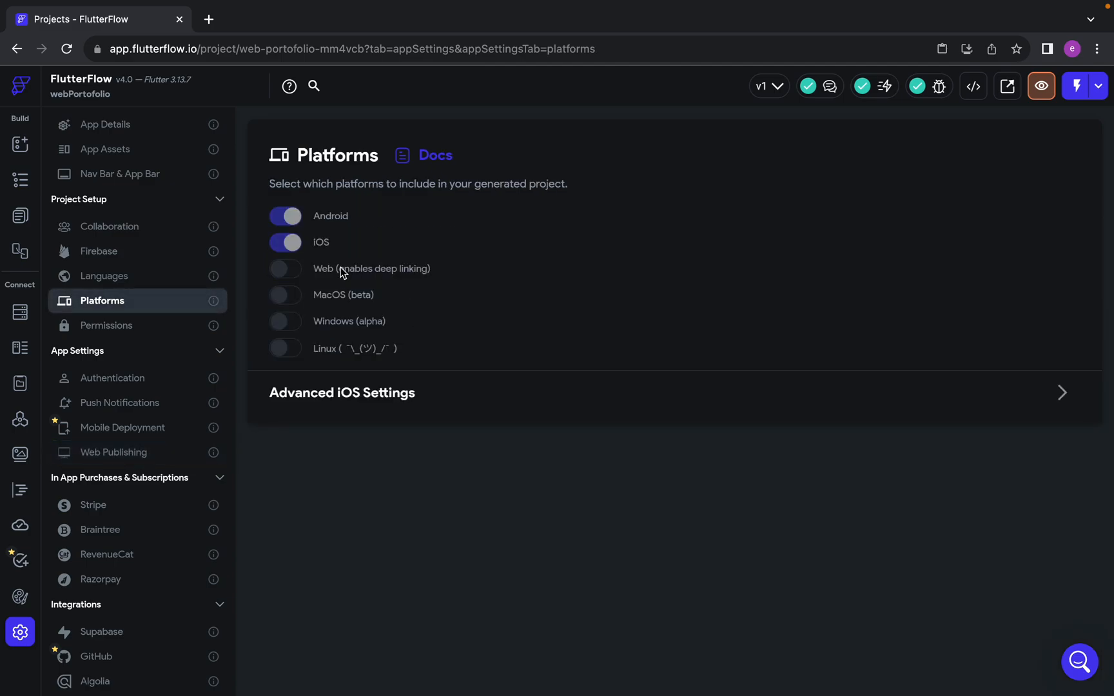
left_click(289, 271)
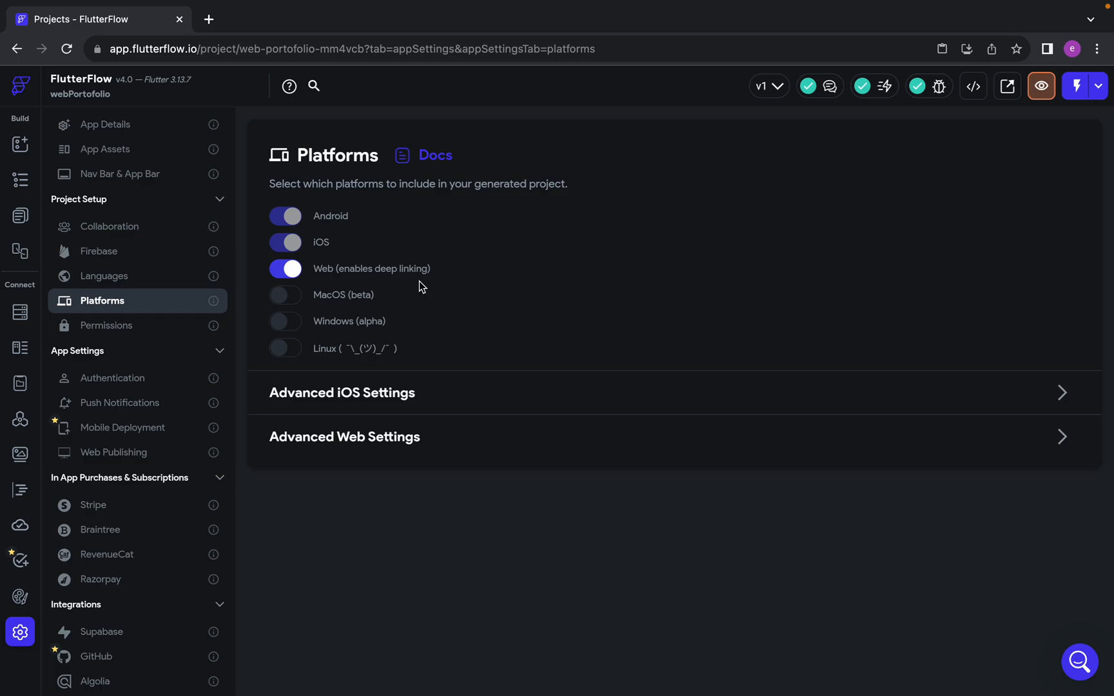
left_click(102, 452)
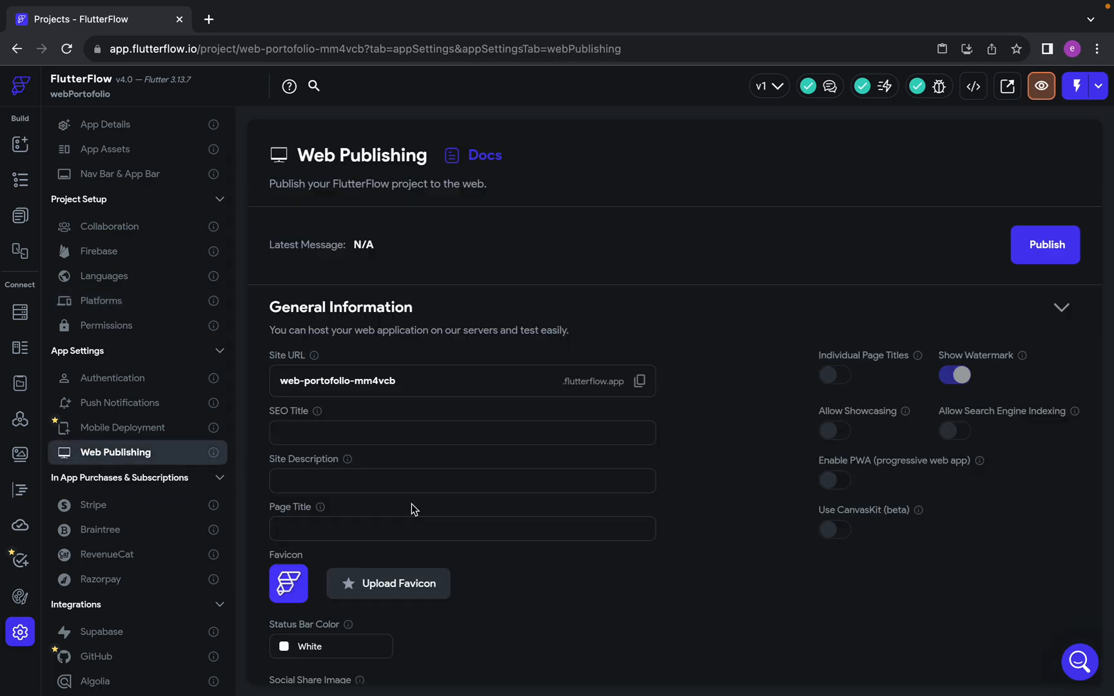
Set the published site's URL to portfolio-gojo in the general information
scroll(516, 510, "down", 1)
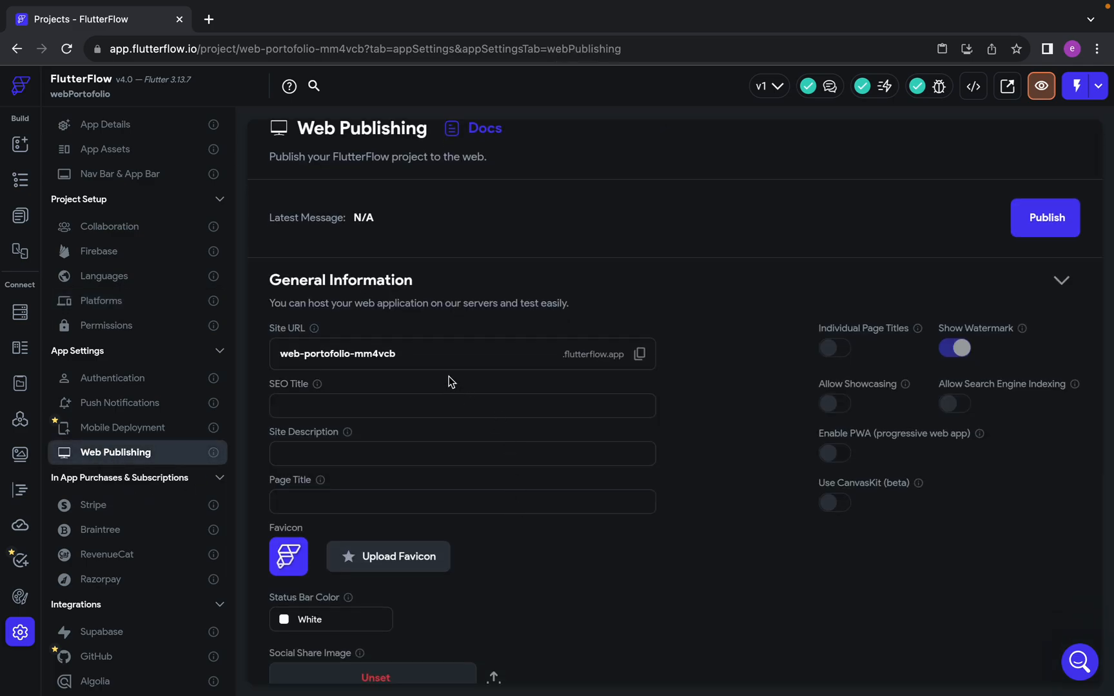
scroll(424, 351, "down", 2)
scroll(423, 350, "up", 3)
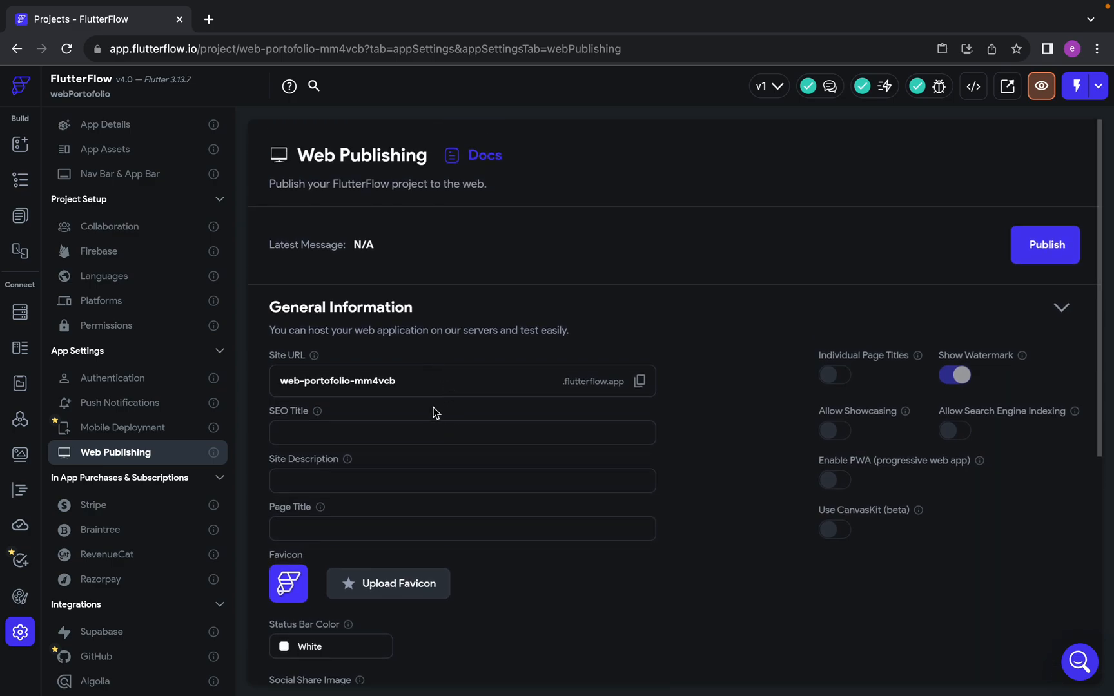
left_click_drag(409, 379, 207, 383)
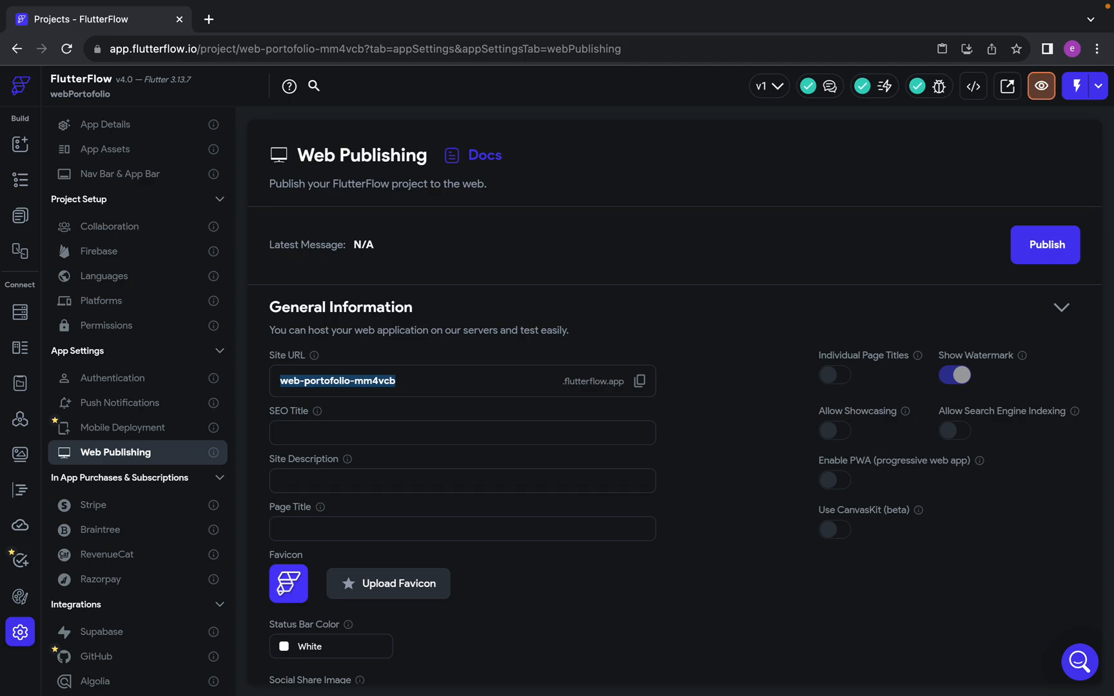
type("portfolio-gojo")
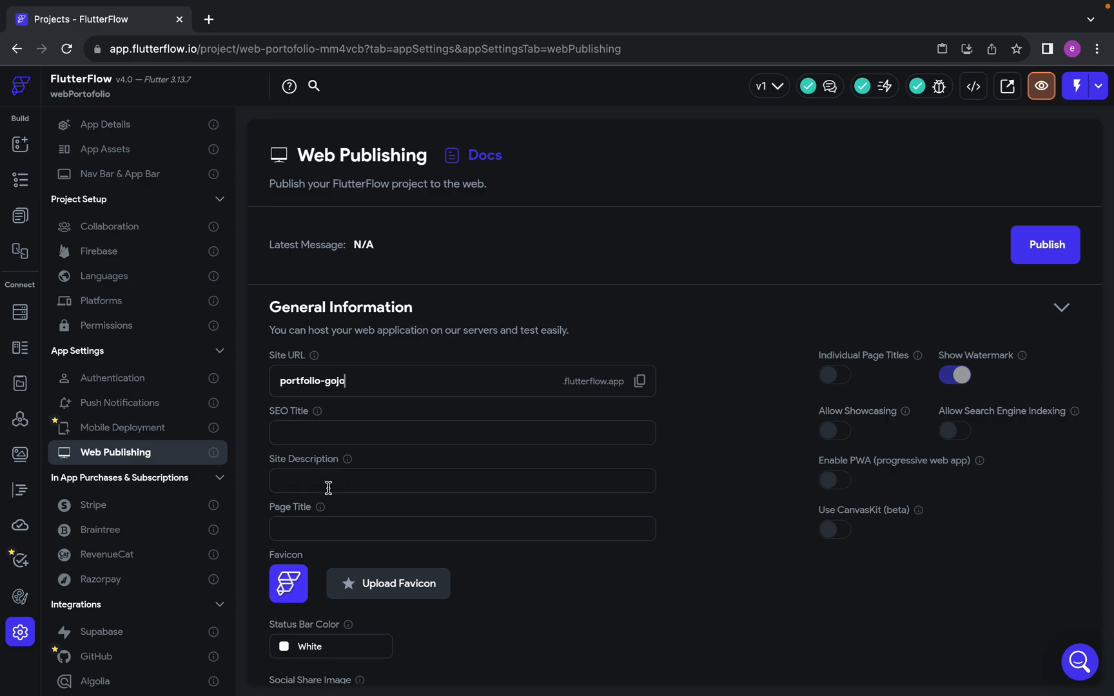
Enter Gojo Satoru as the website's page title
left_click(313, 532)
type("Gojo Satoru")
scroll(466, 571, "down", 3)
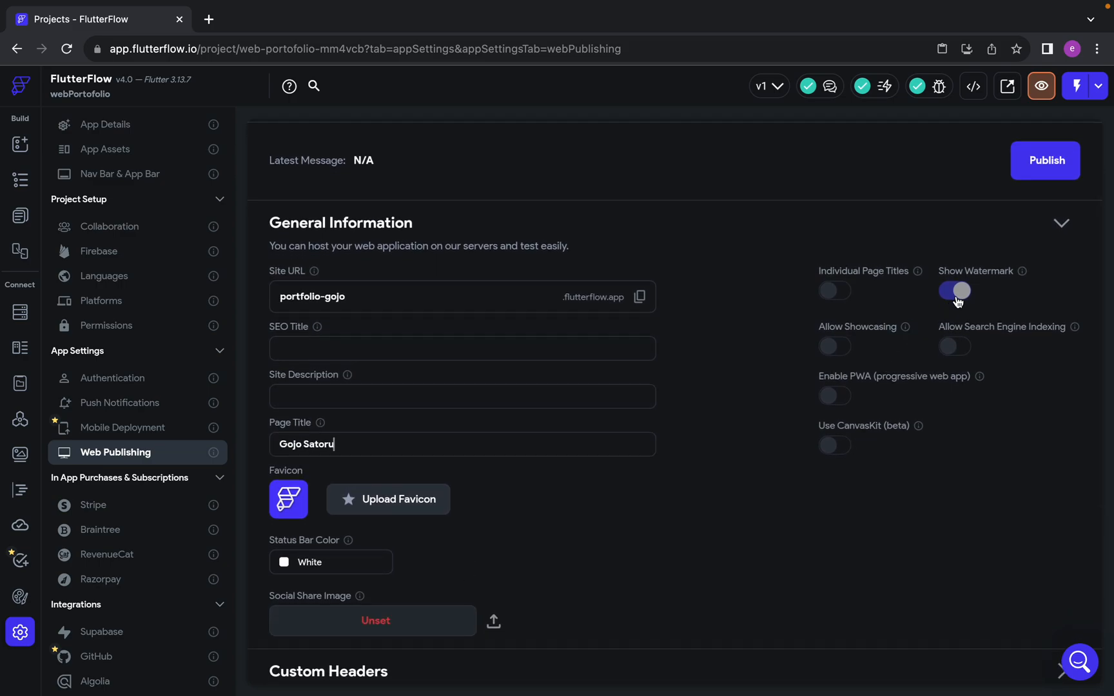
scroll(961, 294, "down", 1)
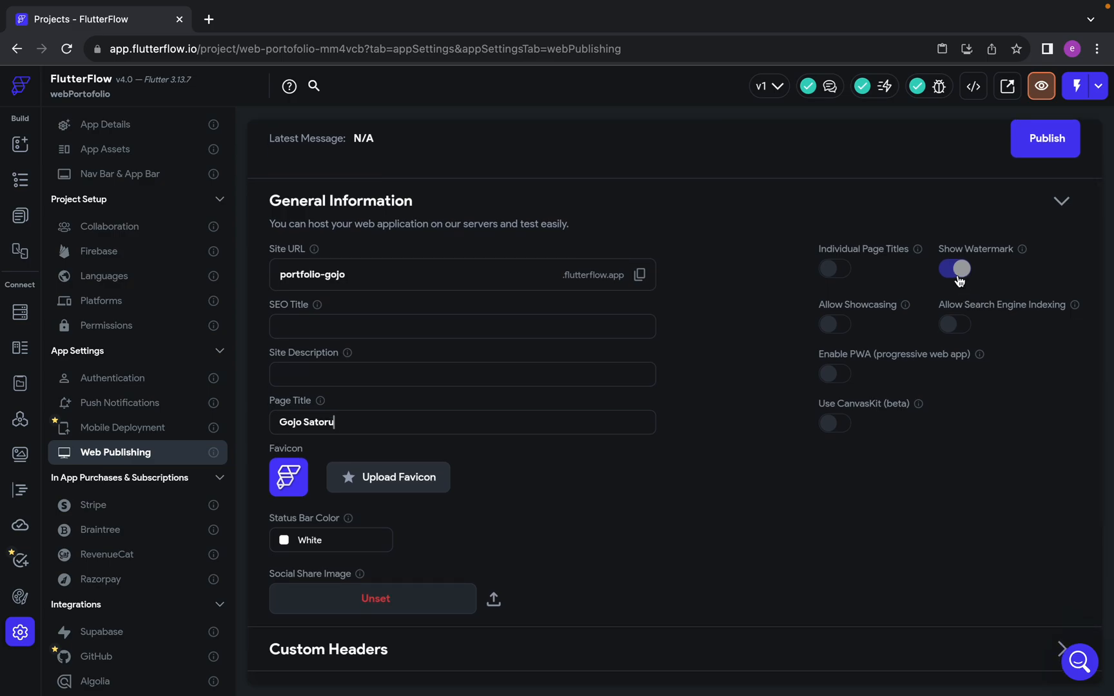
Try to turn off the watermark on the published site
left_click(958, 276)
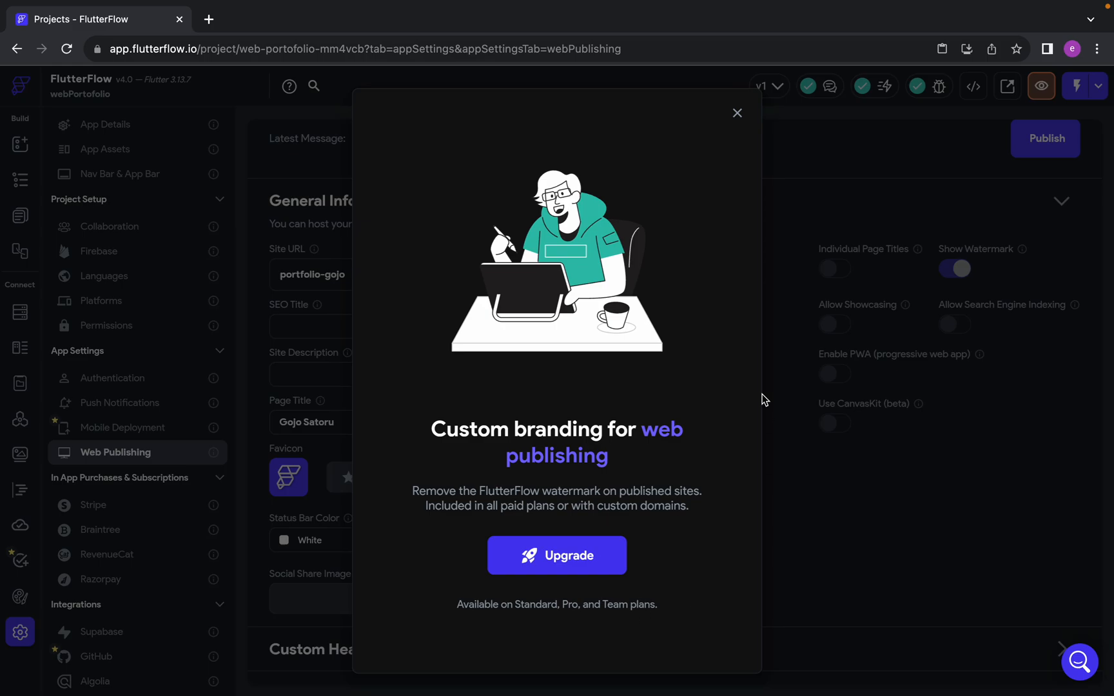
left_click(737, 114)
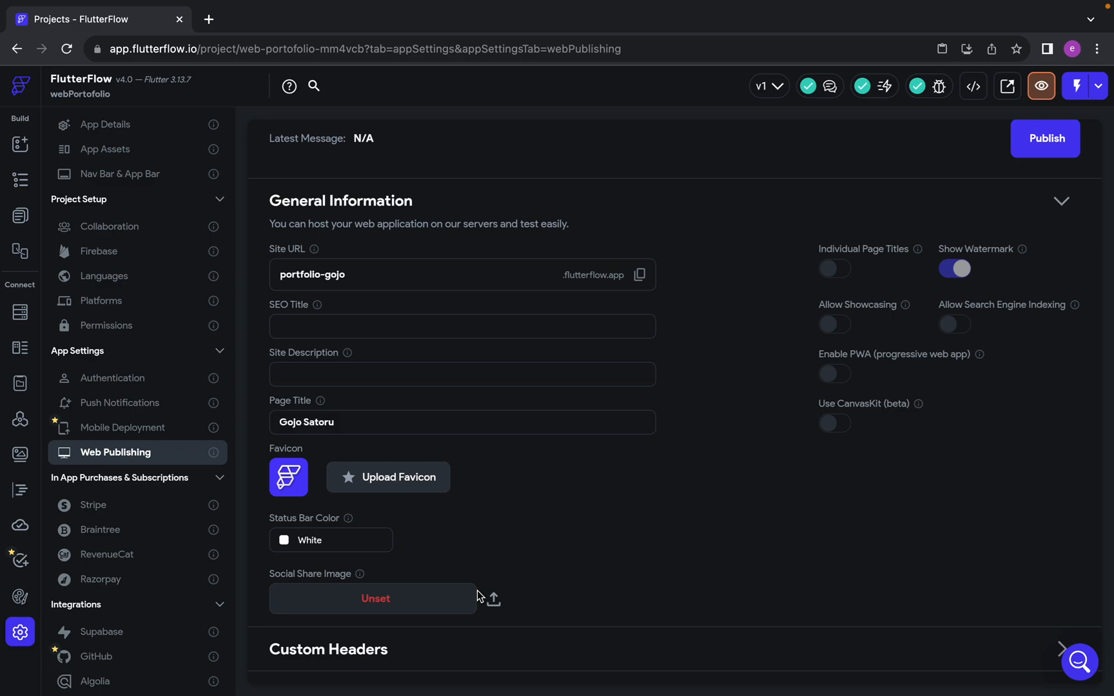
View the favicon and page title of the example Gojo portfolio site in the other browser window, and return to FlutterFlow
scroll(478, 592, "down", 3)
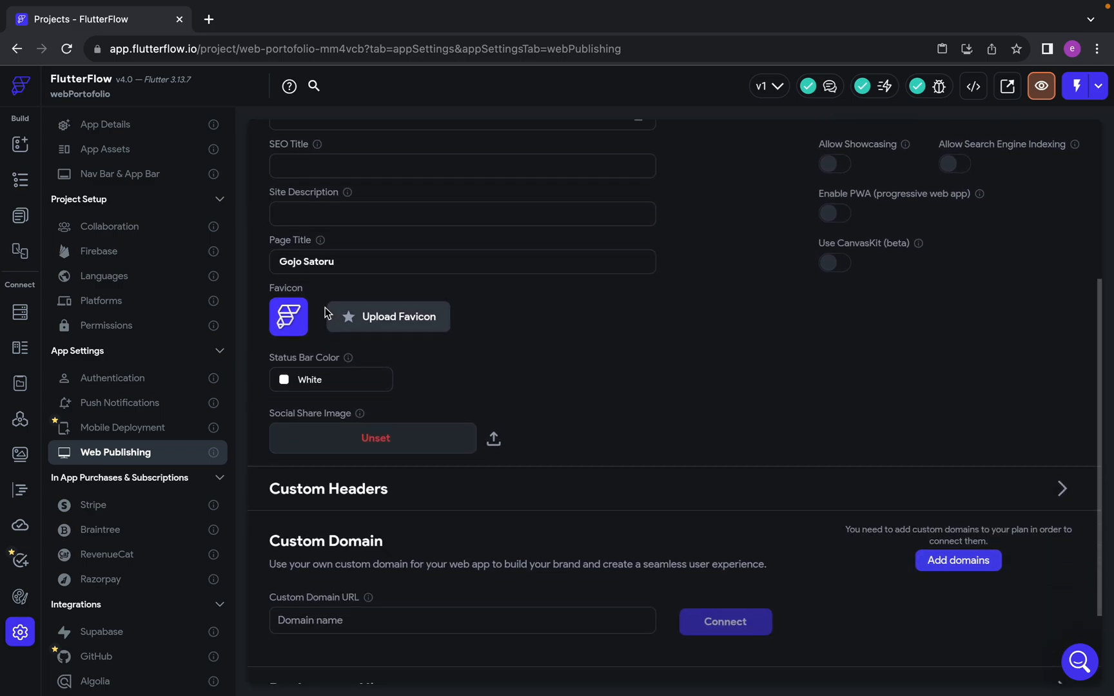
mouse_move(34, 1)
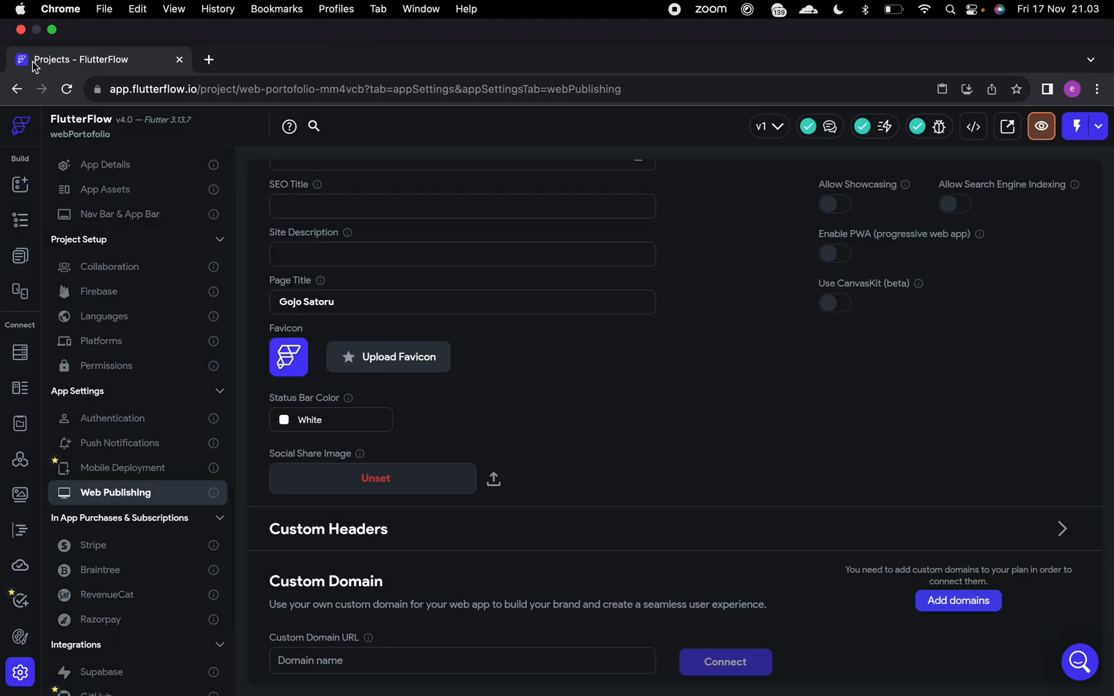
key("ctrl+Right")
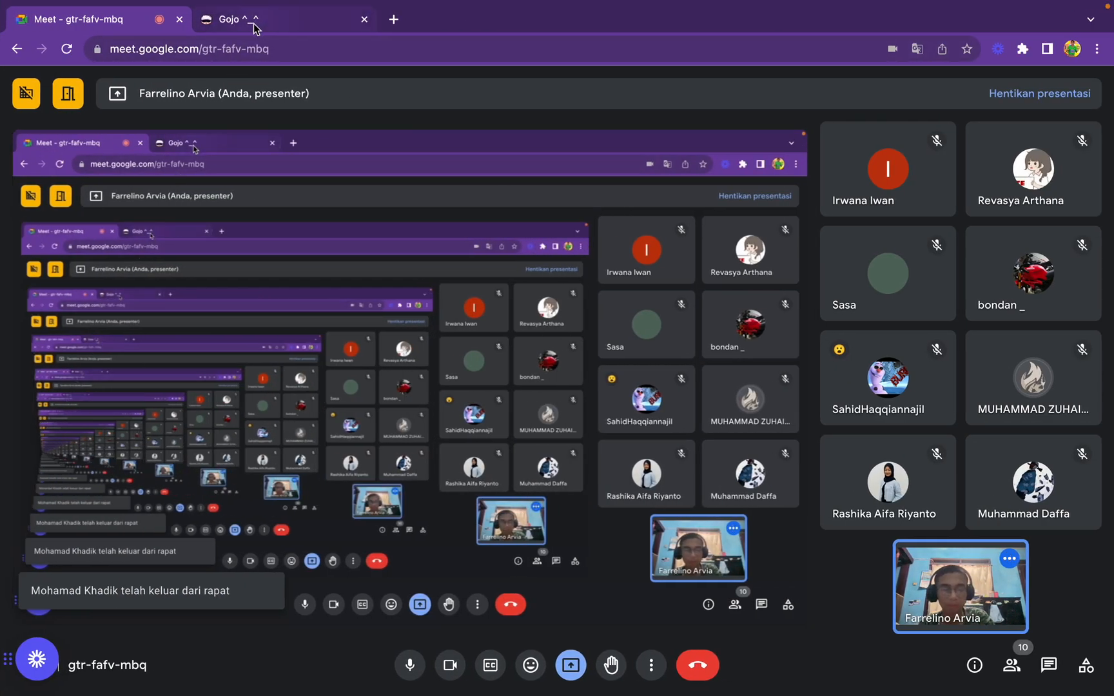
left_click(255, 27)
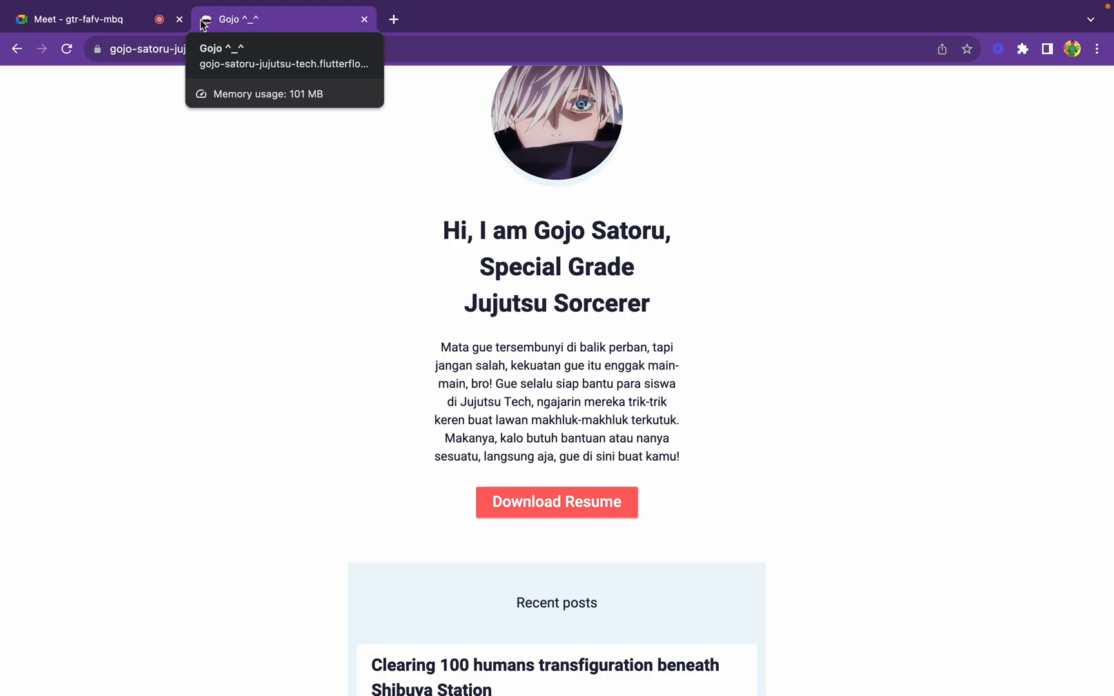
key("ctrl+Left")
Review the remaining web publishing settings and publish the project to the web
scroll(476, 500, "up", 2)
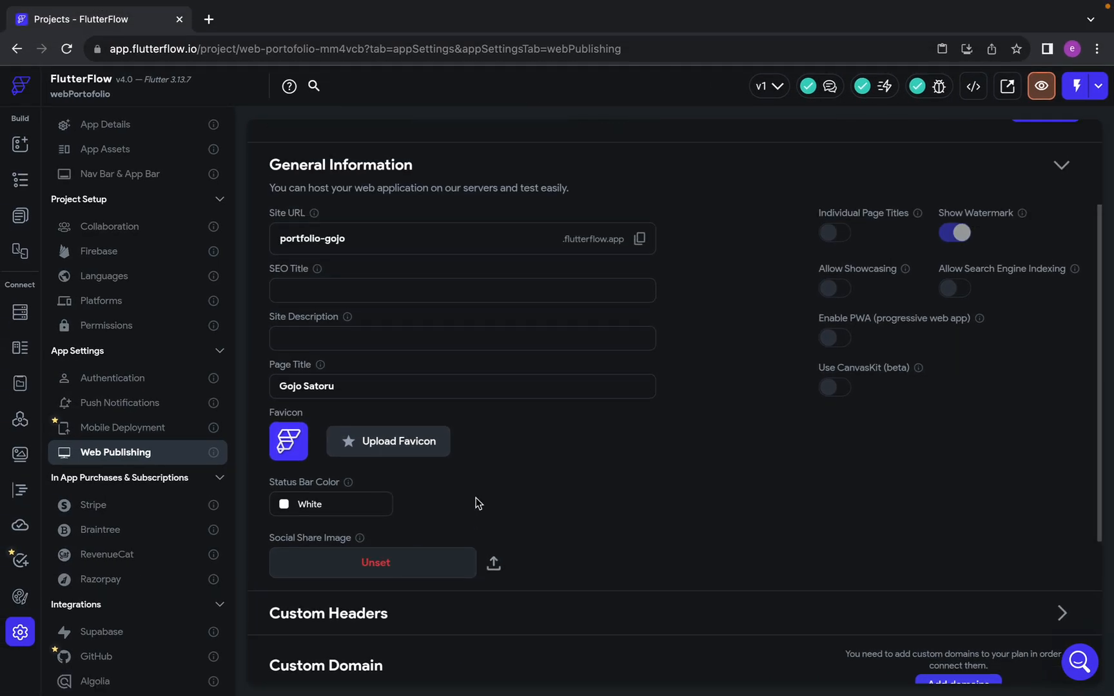
scroll(476, 498, "up", 2)
scroll(476, 498, "down", 5)
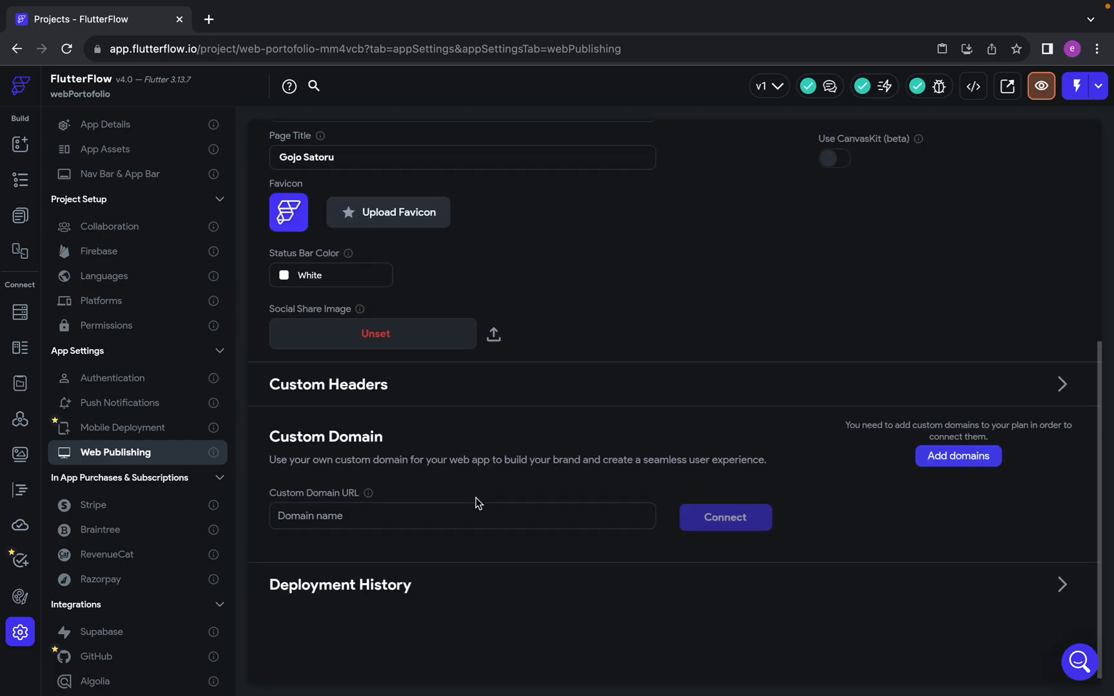
scroll(476, 498, "up", 5)
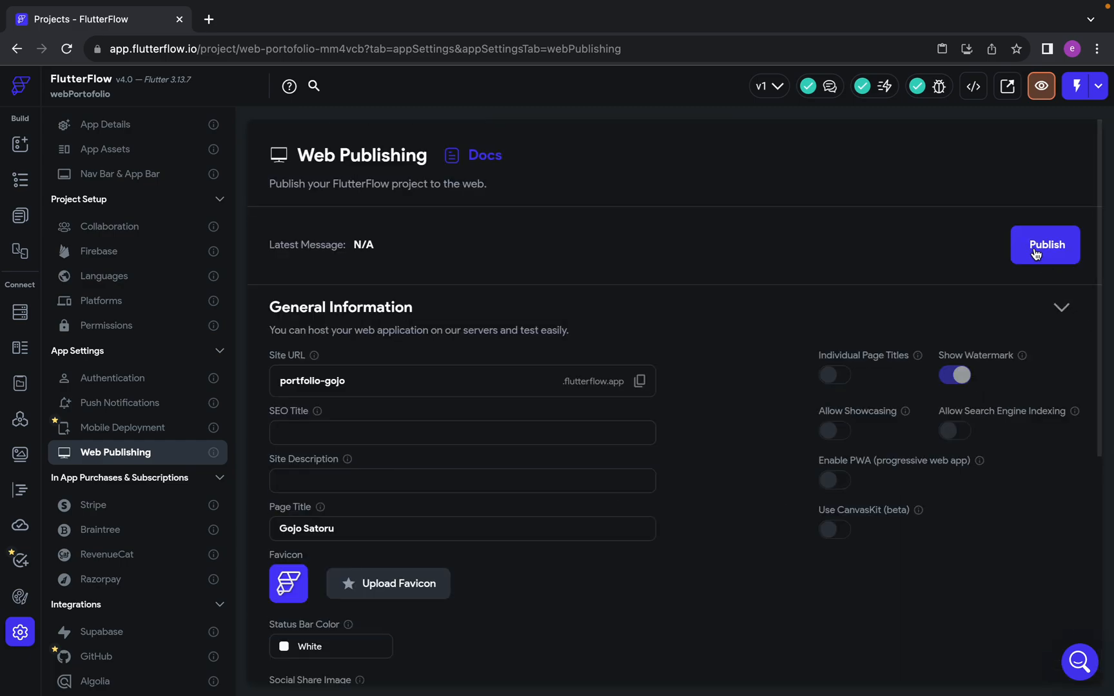
left_click(1036, 253)
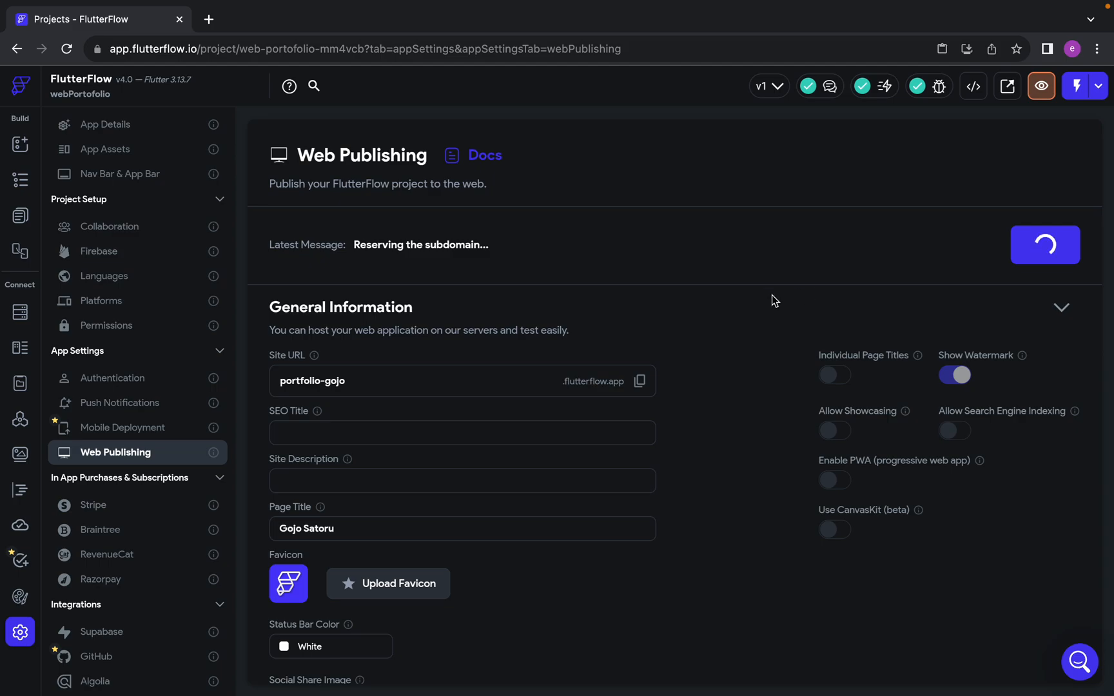
Switch to the Google Meet call and open the in-call messages to read the participants' questions while the site publishes
key("ctrl+Right")
left_click(53, 24)
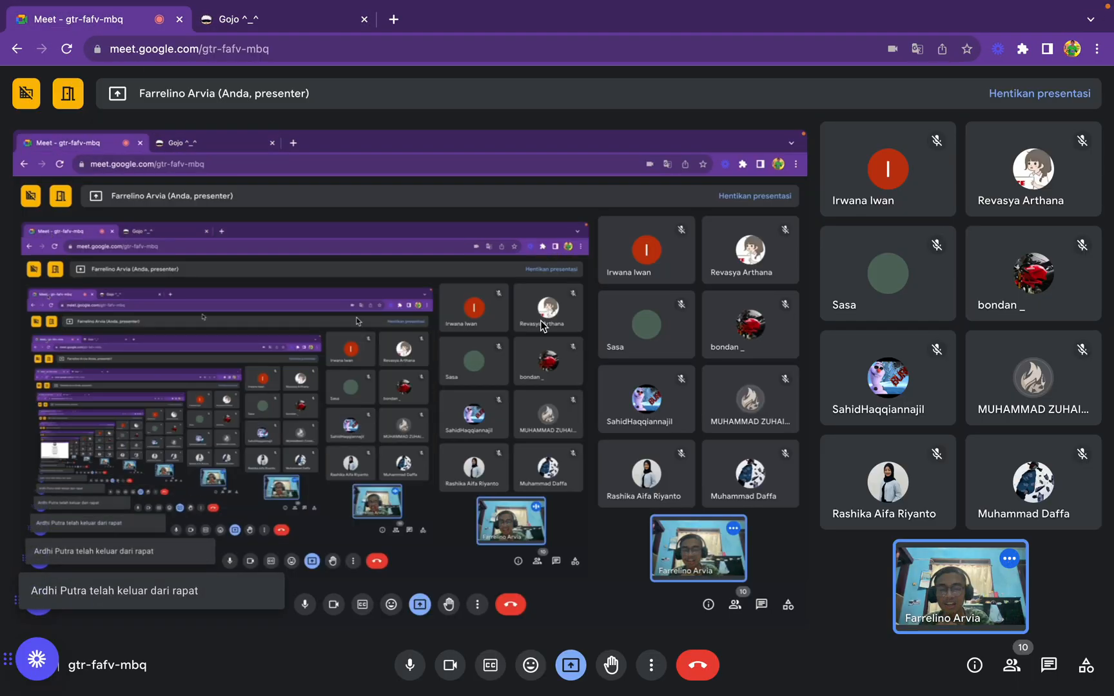
left_click(1049, 665)
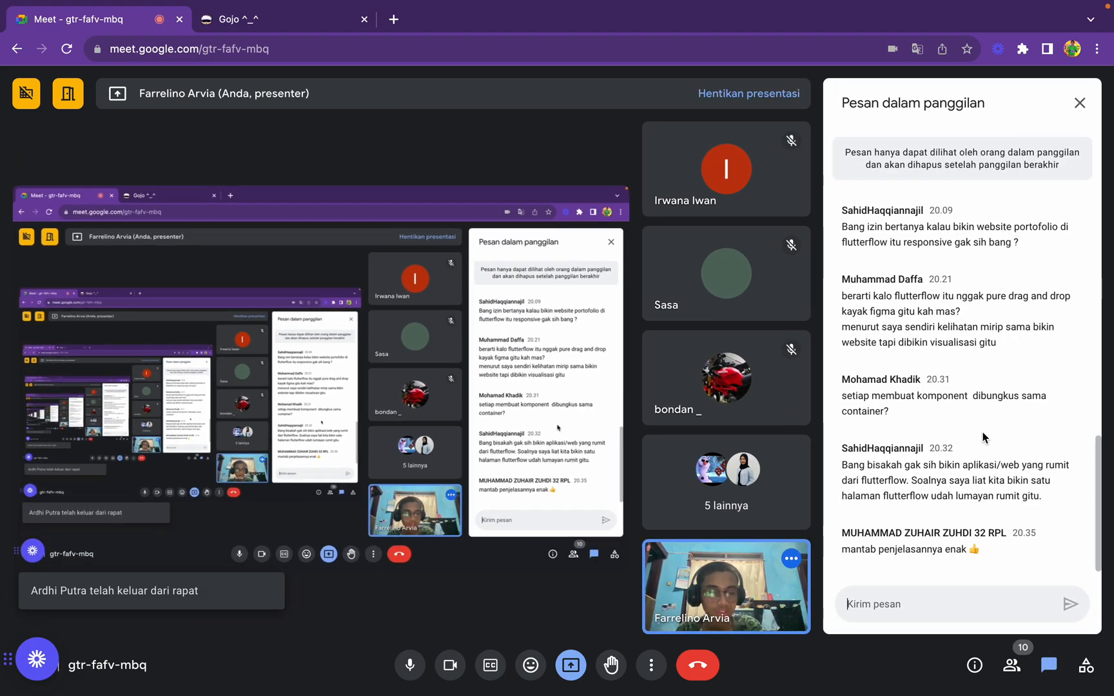
key("ctrl+Left")
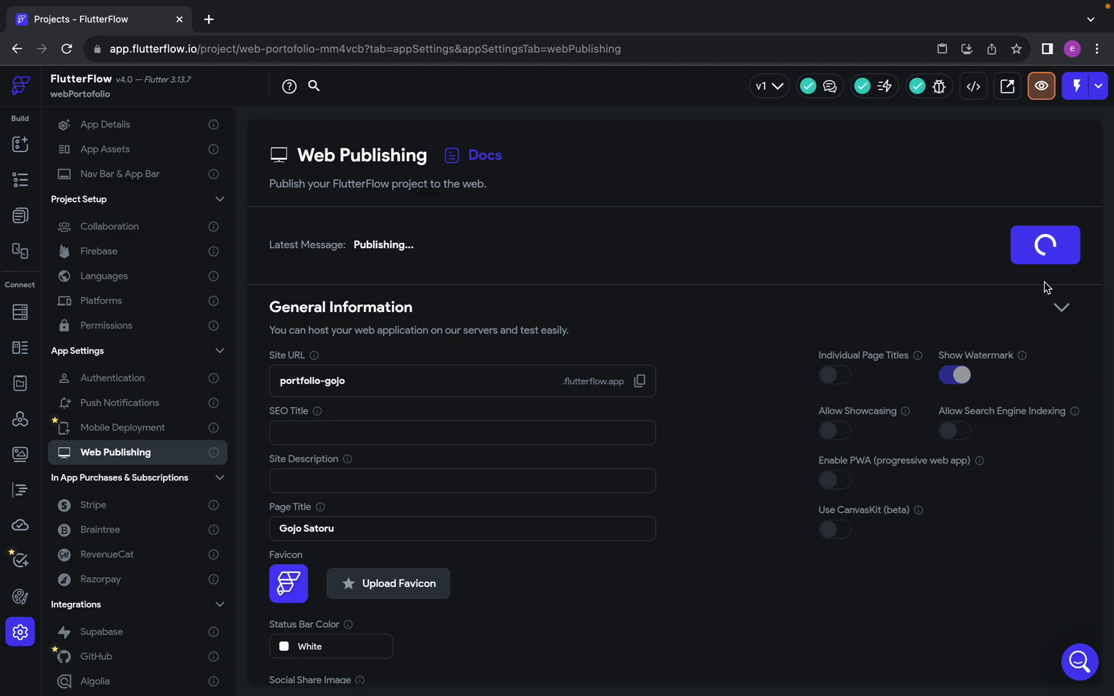
key("ctrl+Right")
mouse_move(1000, 3)
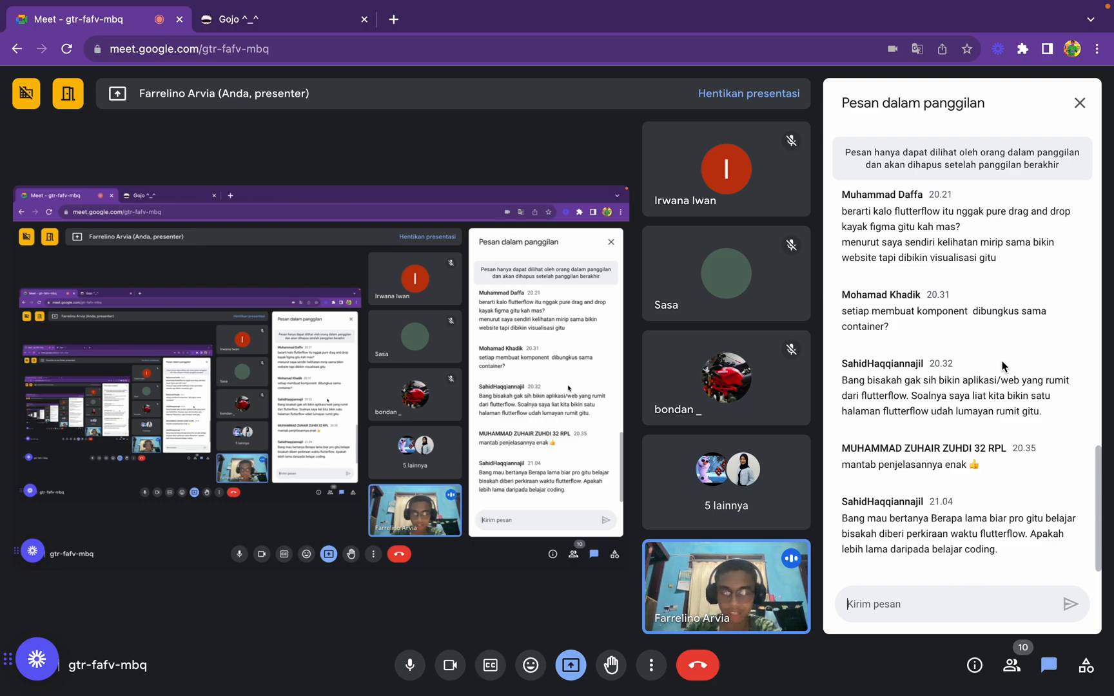
key("F1")
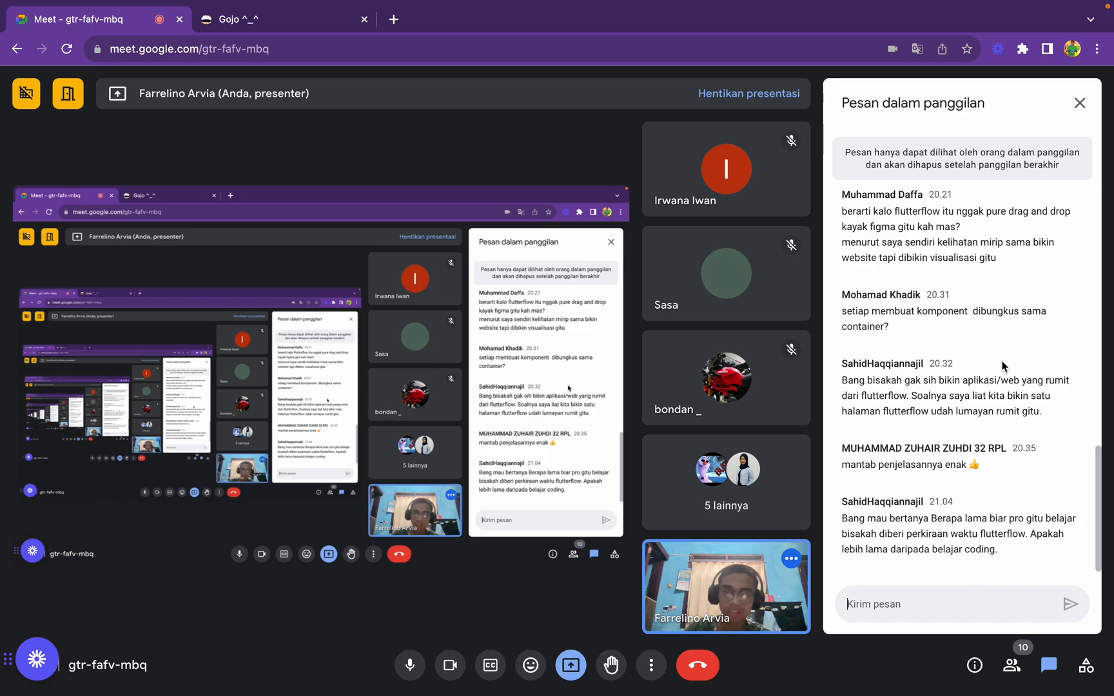
Copy the published site's URL from FlutterFlow and send it in the Google Meet call's chat
key("ctrl+Left")
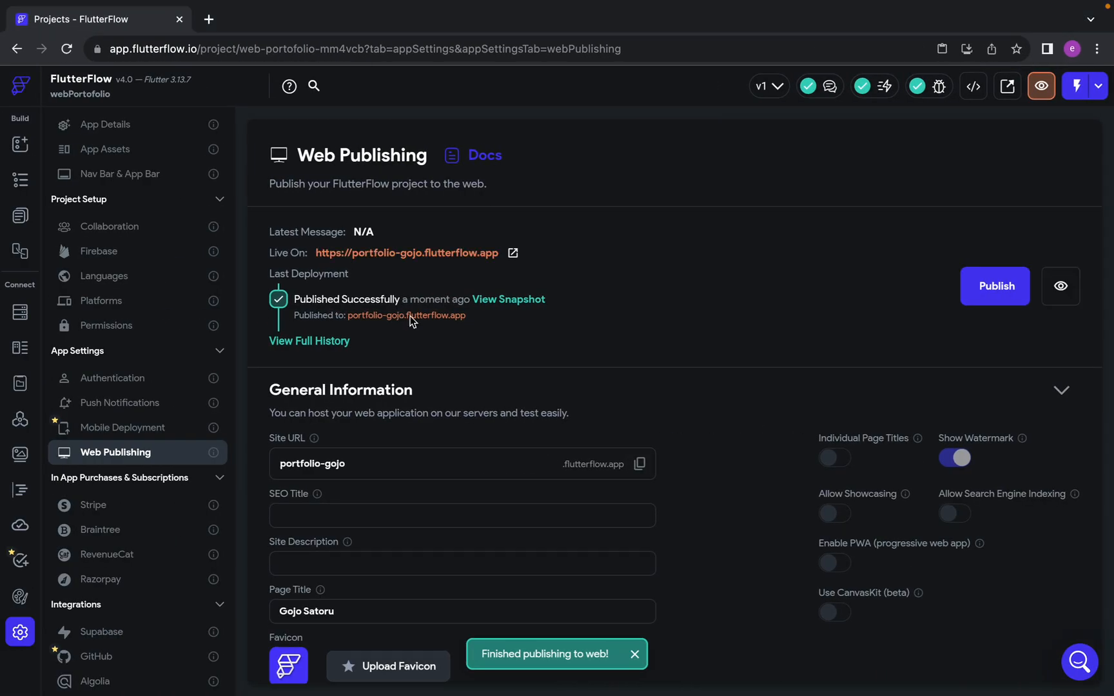
key("ctrl+Right")
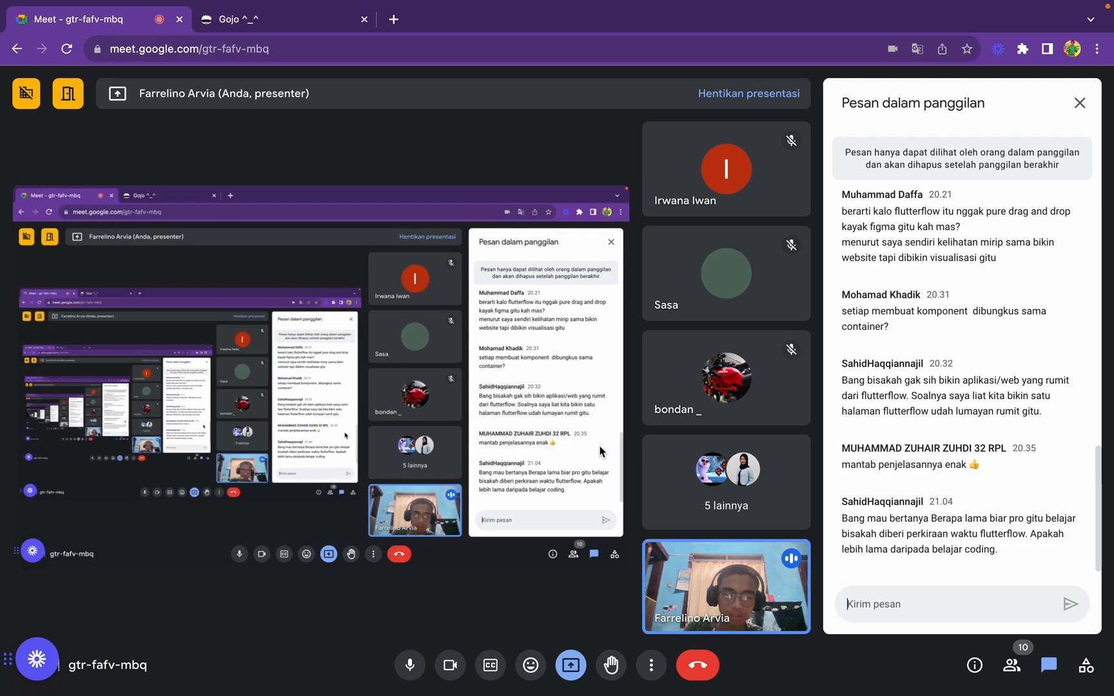
key("ctrl+Left")
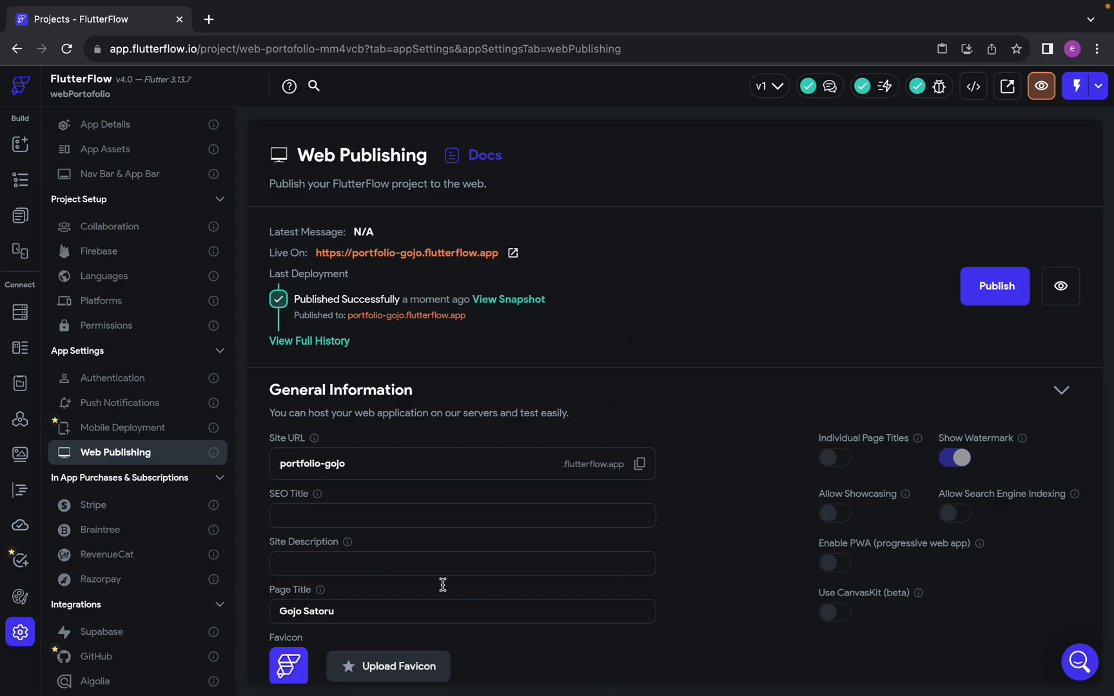
left_click(639, 464)
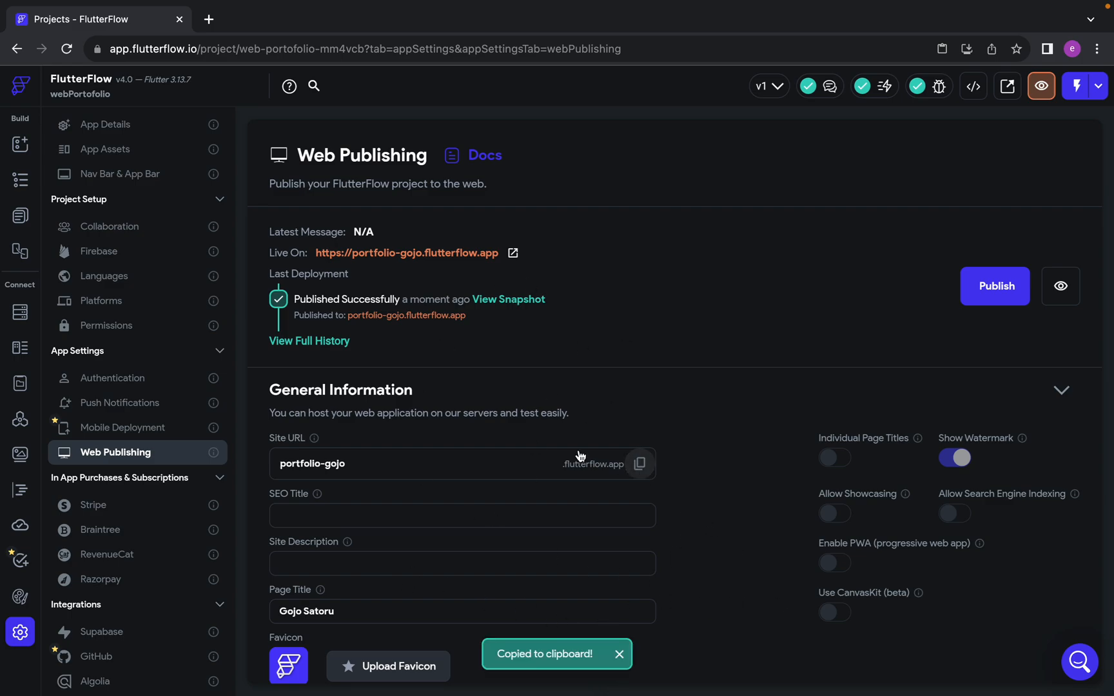
key("ctrl+Right")
left_click(880, 613)
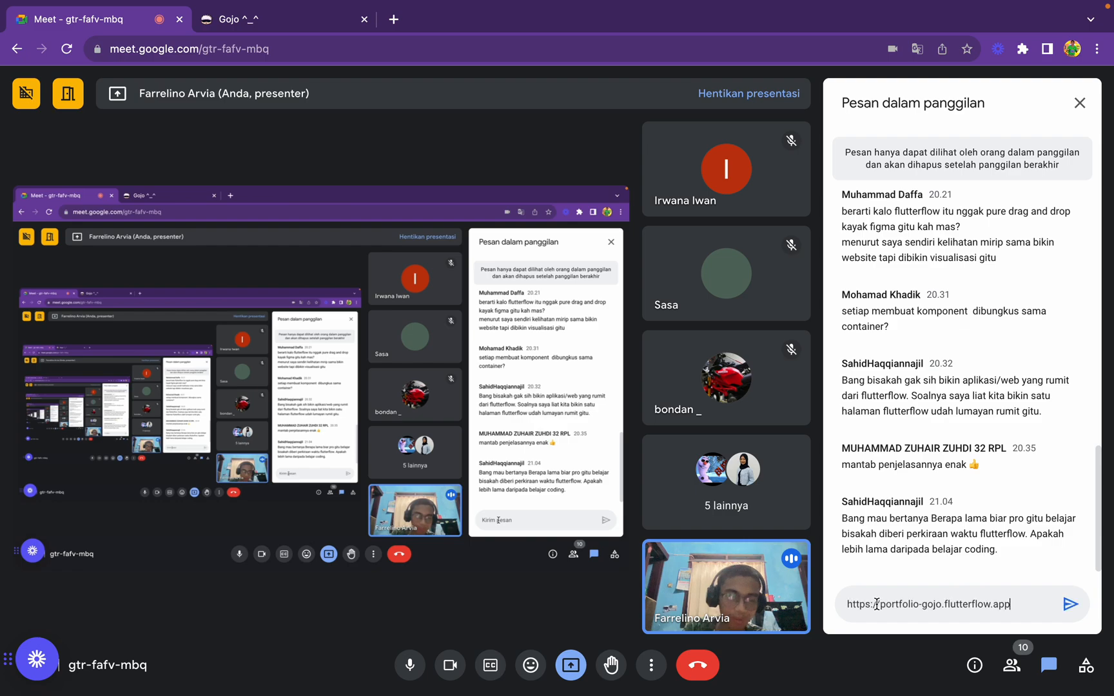
key("ctrl+v")
key("Return")
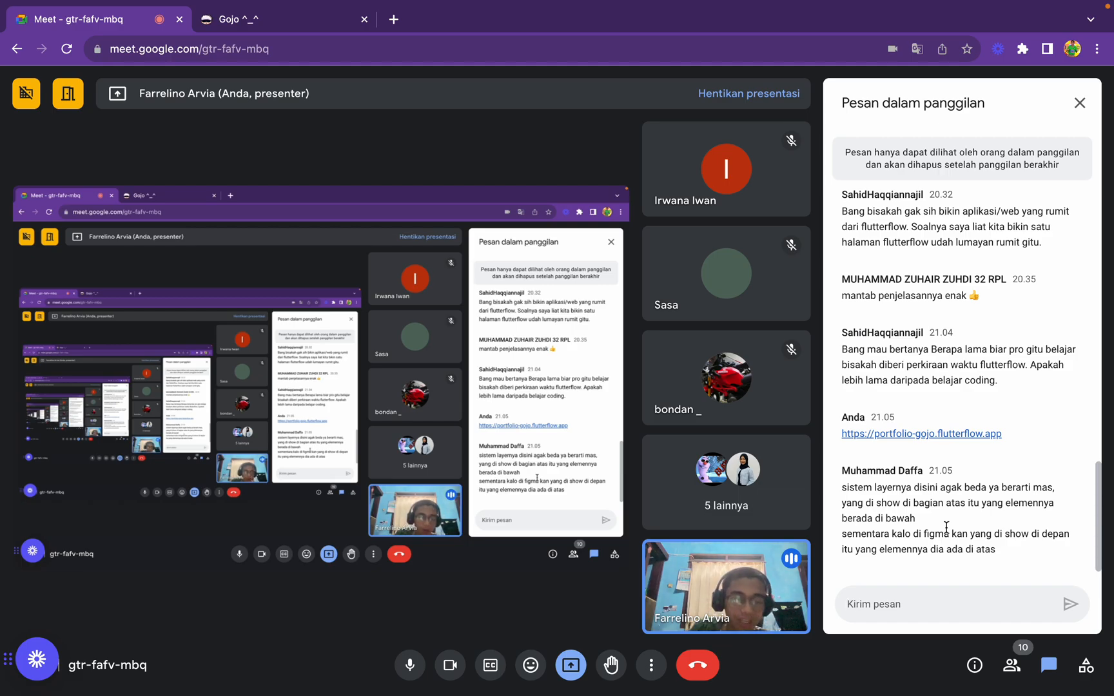
Return to FlutterFlow, collapse the sc column in the HomePage widget tree, and check the Meet chat for replies
key("ctrl+Left")
left_click(20, 180)
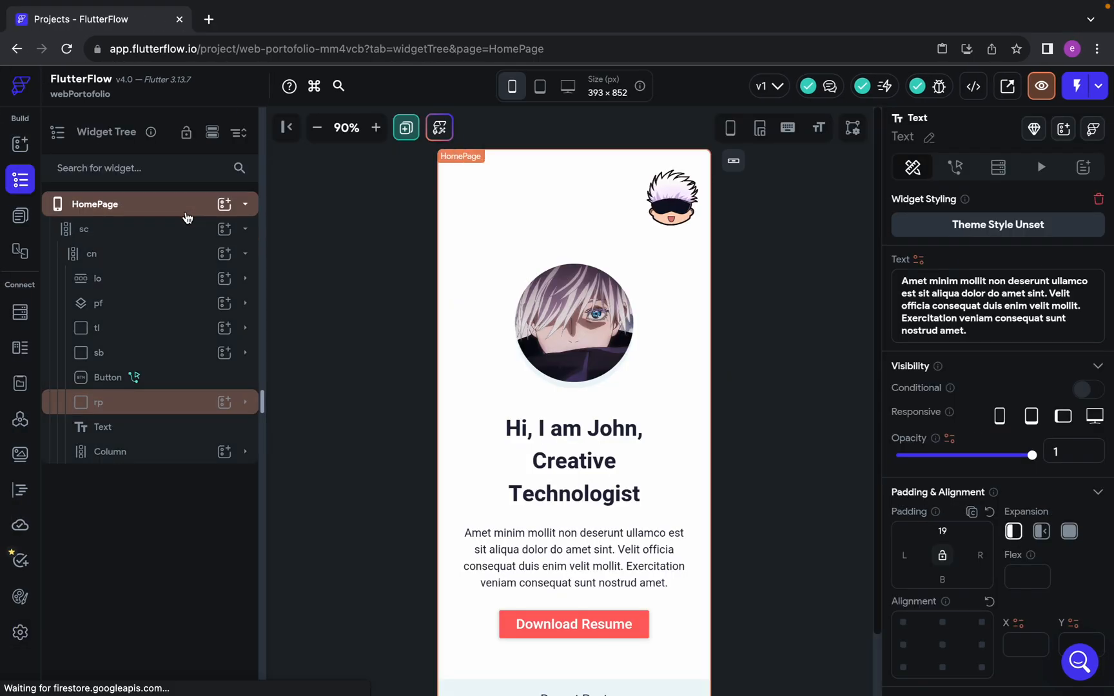
left_click(120, 230)
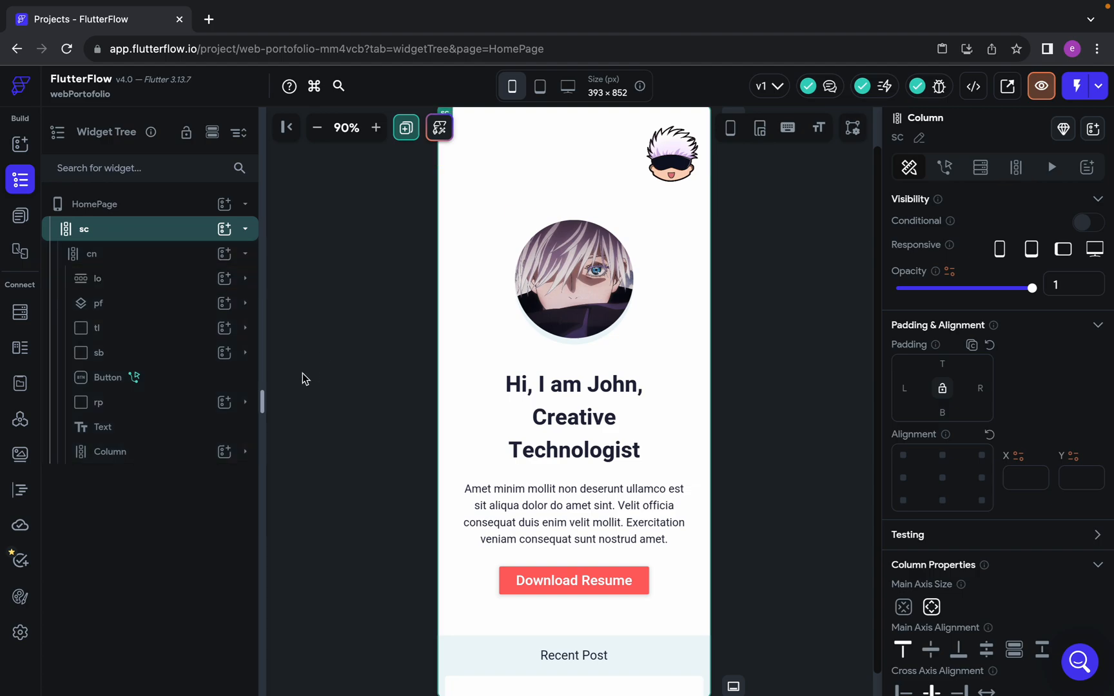
left_click(245, 229)
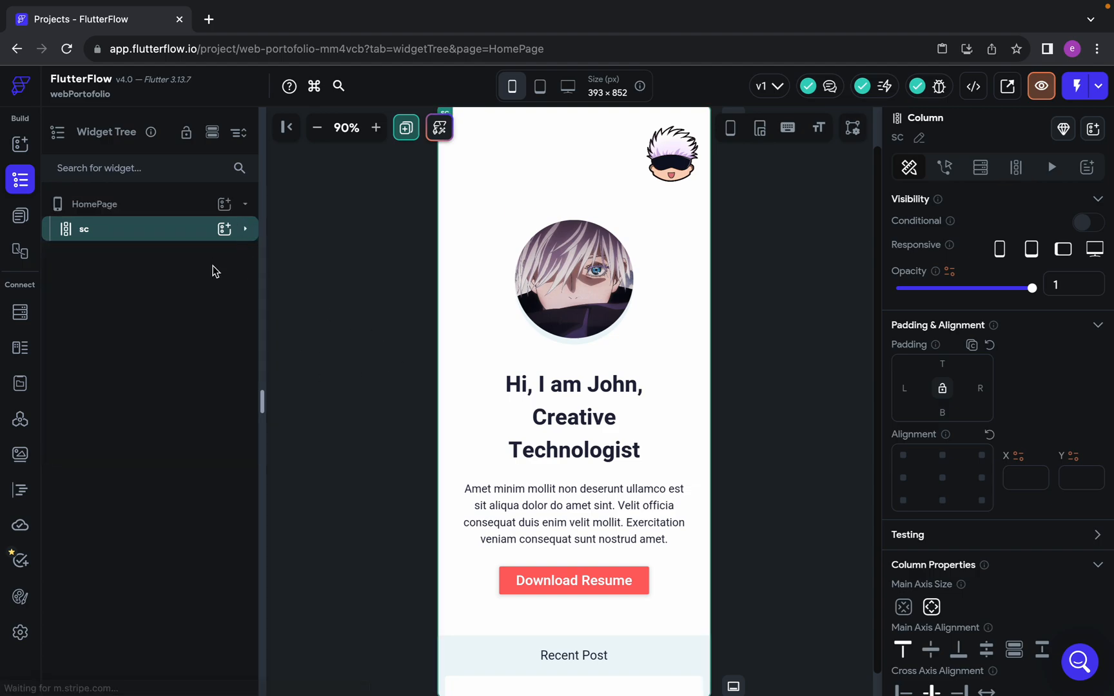
key("ctrl+Right")
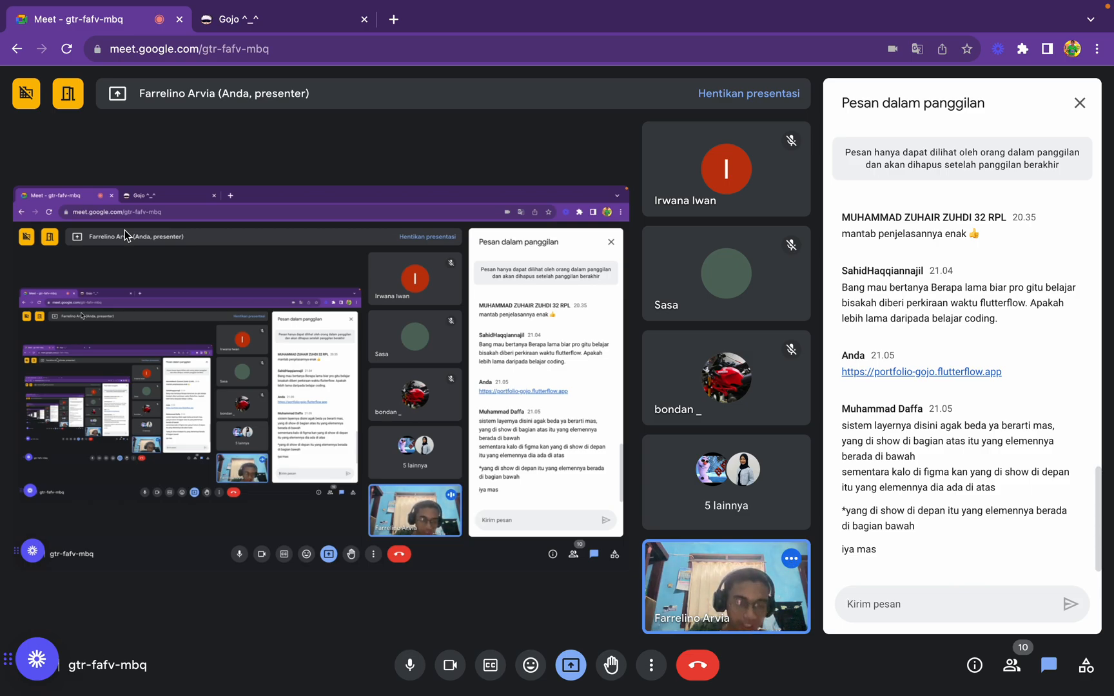
key("ctrl+Left")
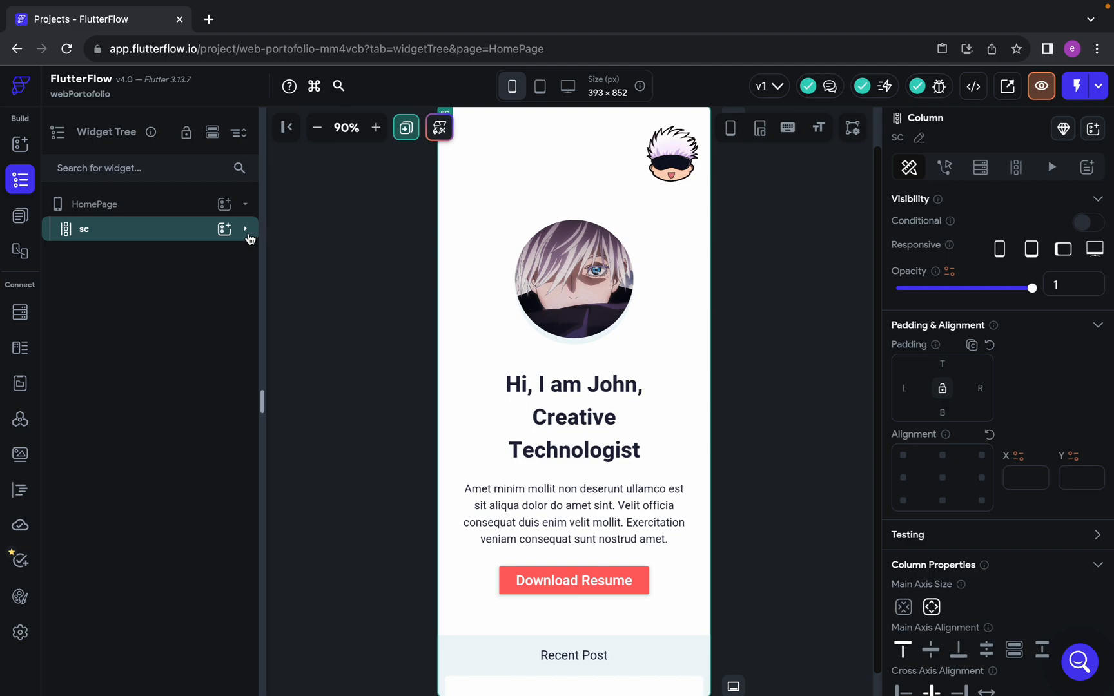
Expand the sc column and its Featured Works column to examine the widget order, and collapse both again
left_click(245, 229)
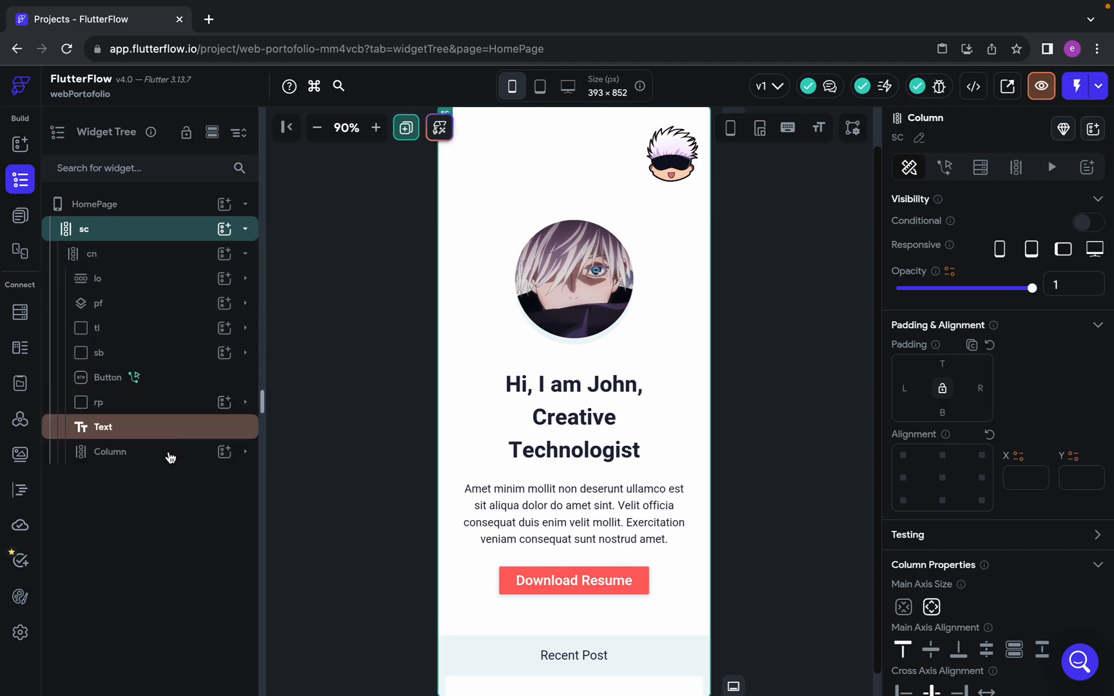
left_click(242, 459)
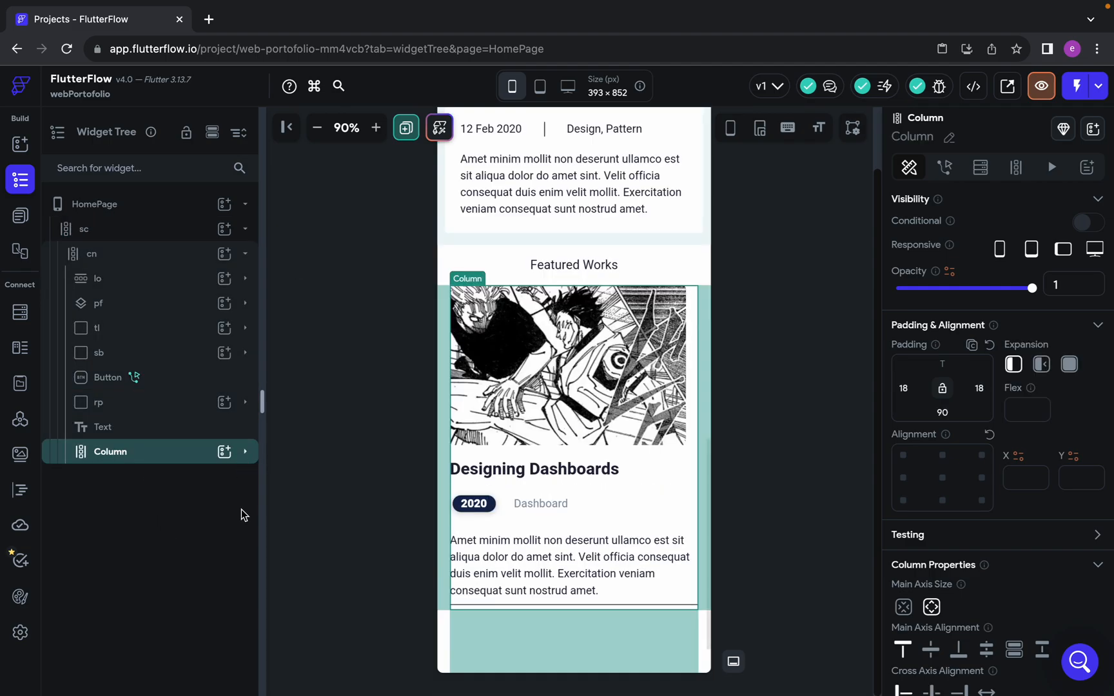
left_click(245, 452)
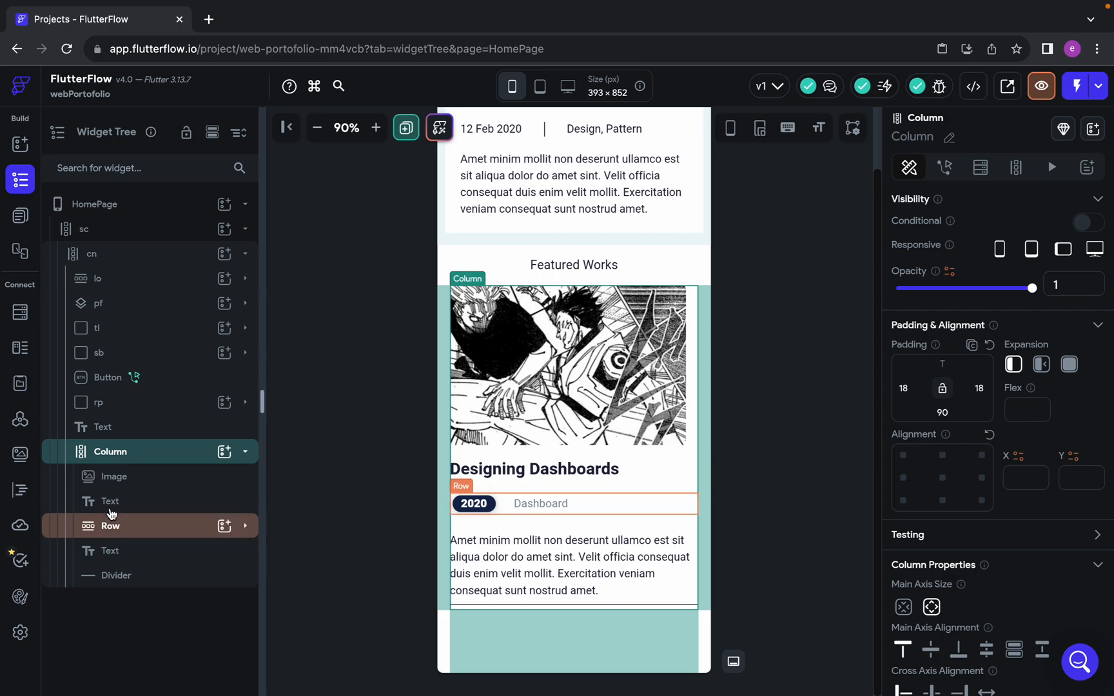
left_click(245, 452)
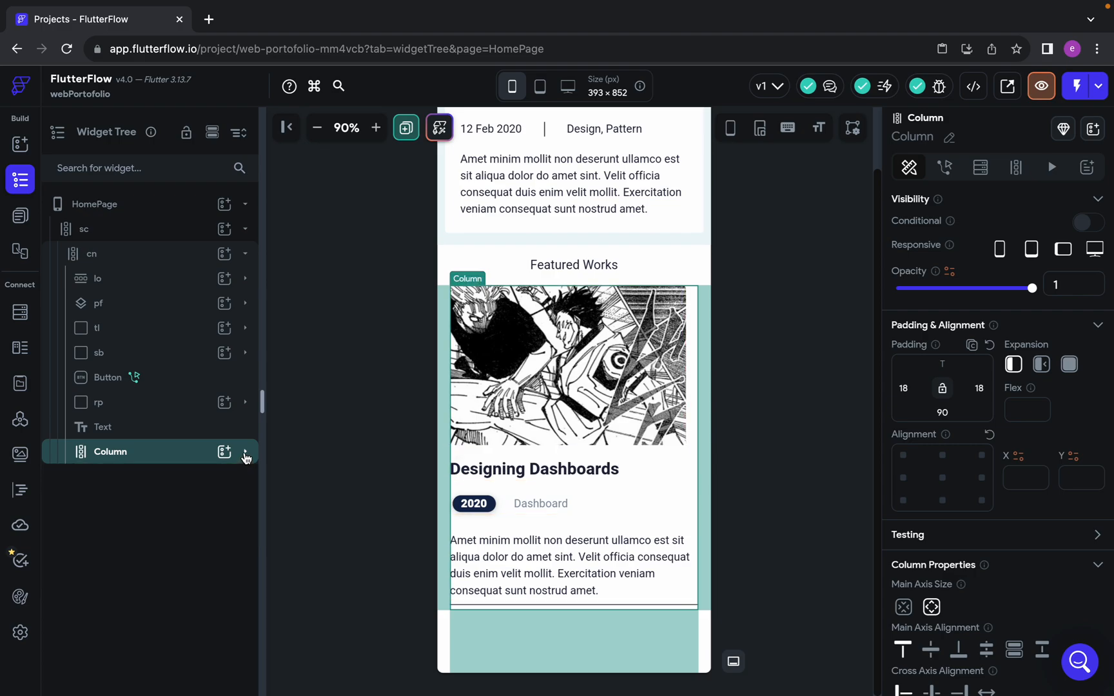
left_click(244, 234)
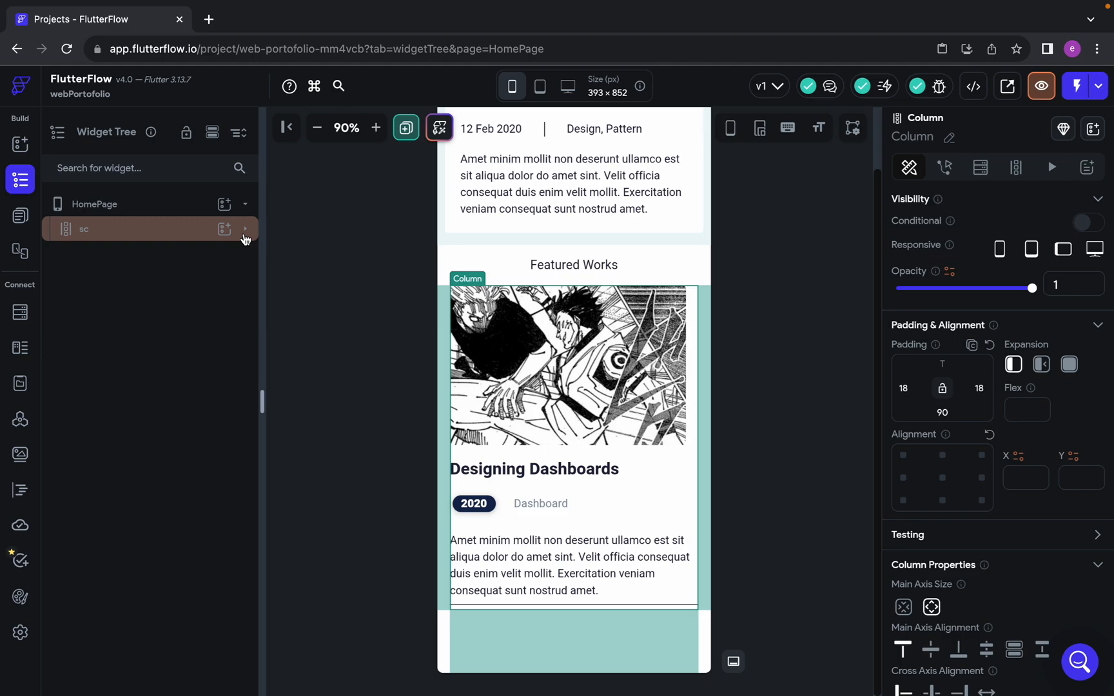
Select the sc column and examine the order of the HomePage sections on the canvas, from the logo to Featured Works
left_click(130, 239)
scroll(530, 419, "up", 10)
scroll(530, 419, "down", 5)
scroll(530, 418, "down", 5)
scroll(530, 418, "up", 8)
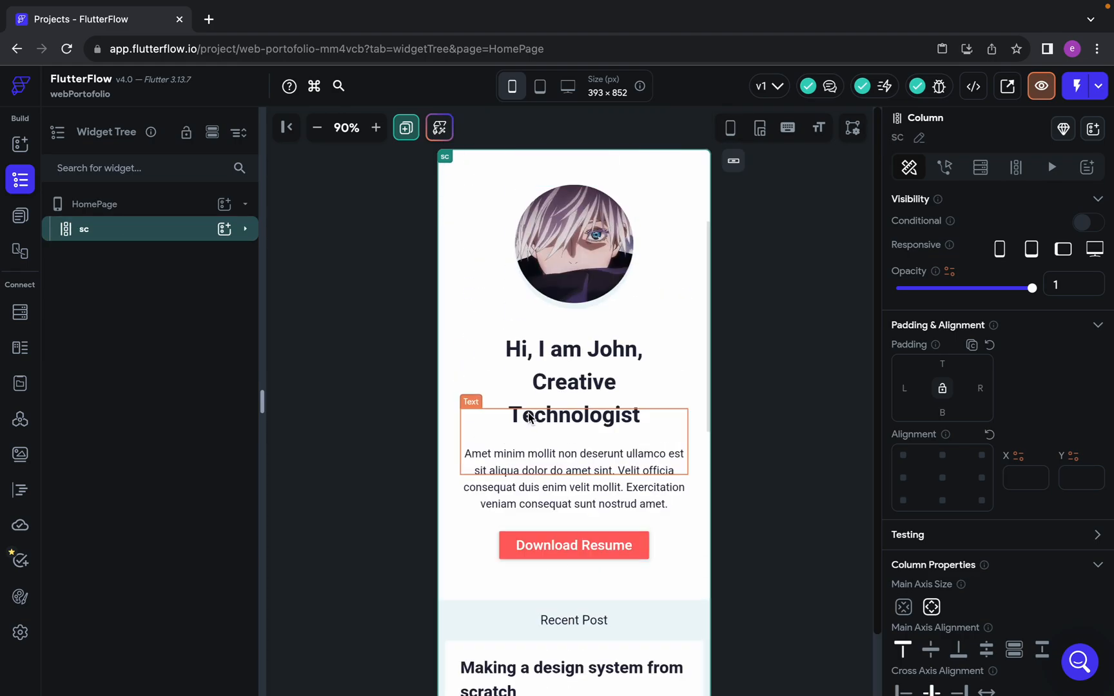
scroll(530, 417, "down", 5)
scroll(528, 418, "down", 4)
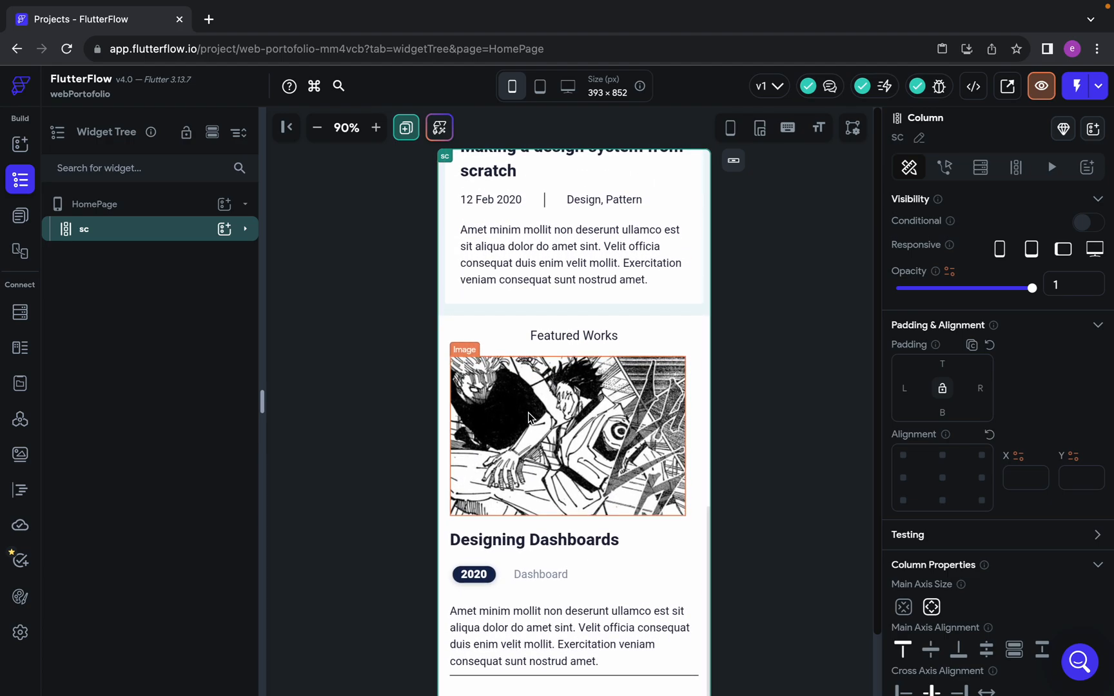
scroll(529, 418, "up", 8)
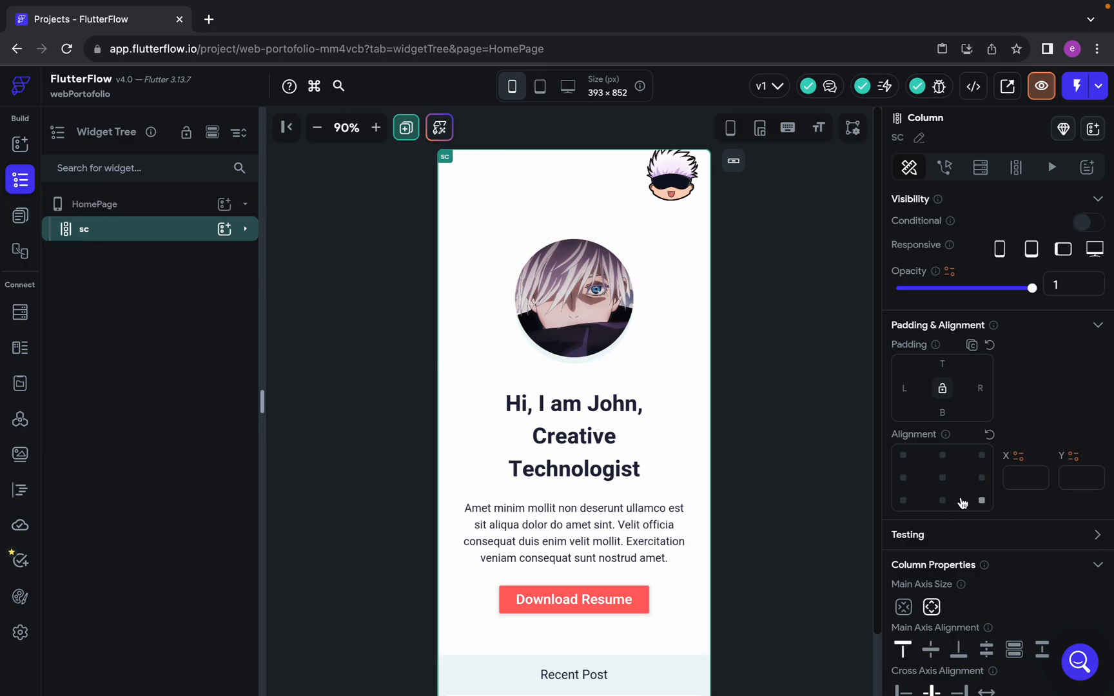
scroll(565, 464, "down", 5)
scroll(564, 464, "down", 5)
scroll(565, 465, "up", 12)
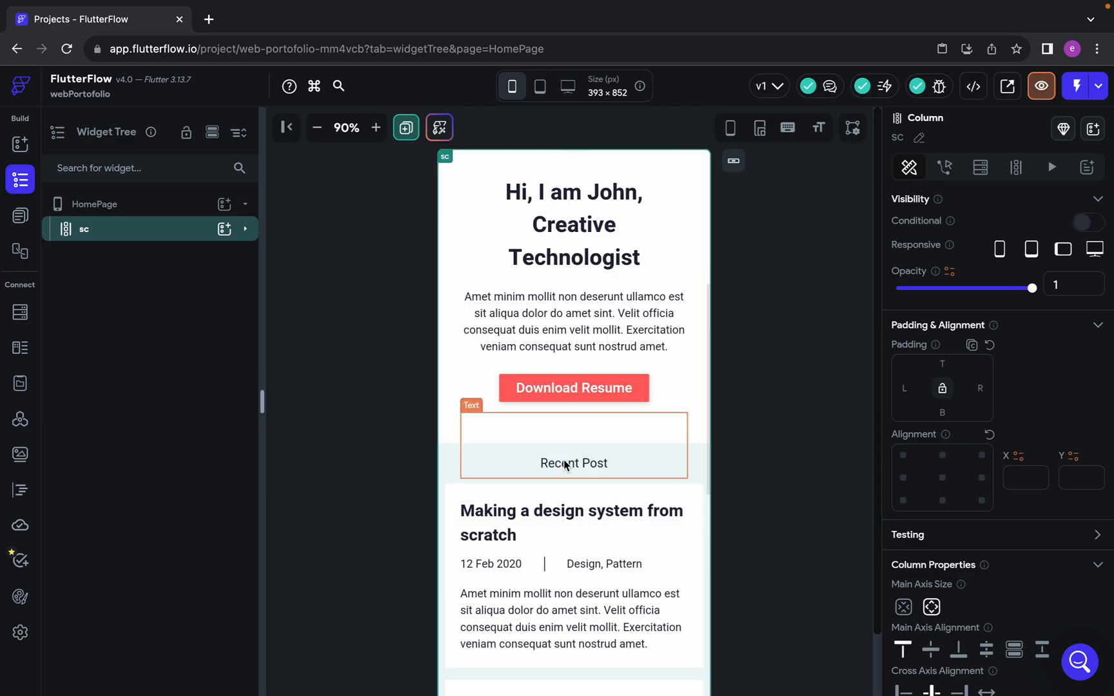
Examine the HomePage down to Featured Works, expand the sc column in the widget tree, and select its cn column
scroll(564, 464, "down", 12)
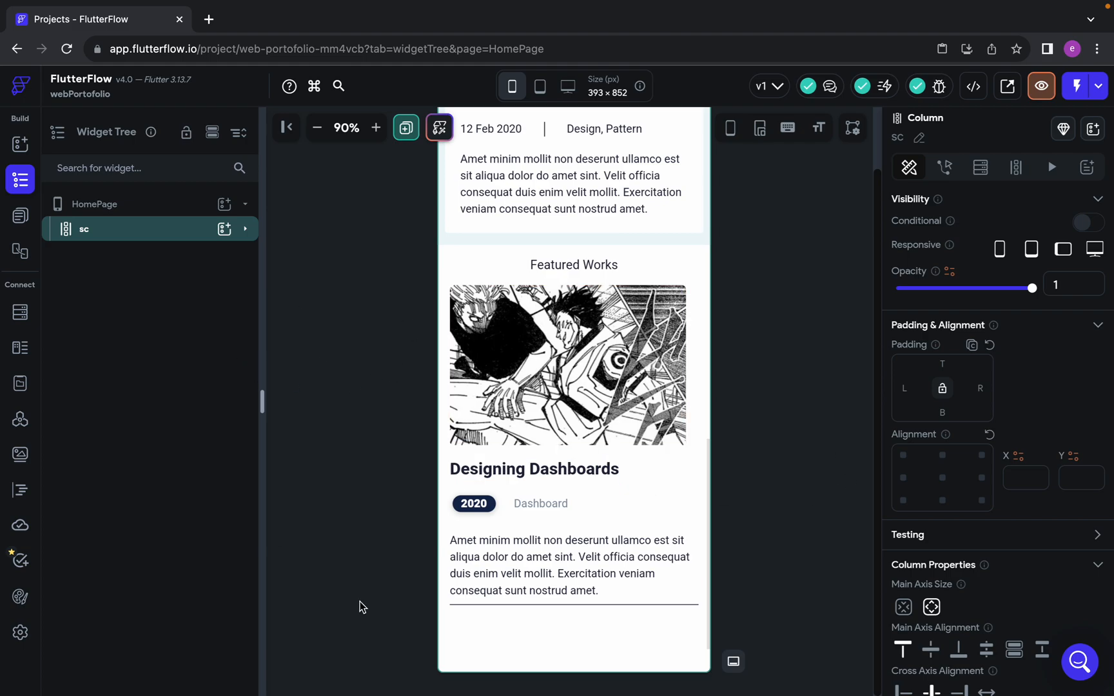
left_click(246, 221)
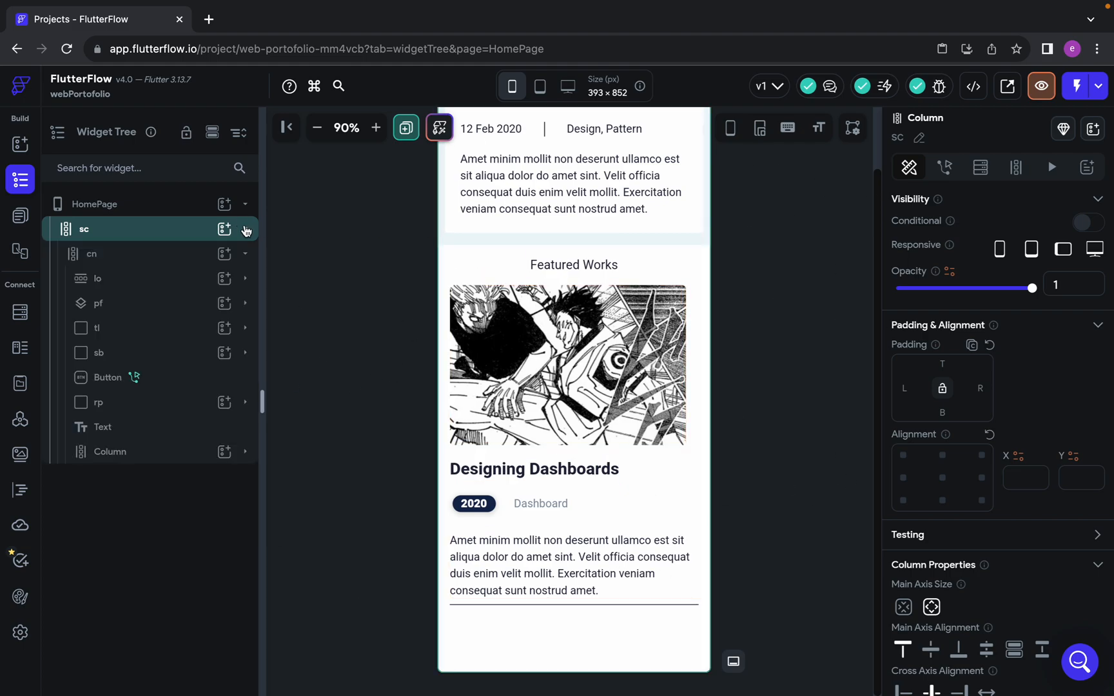
left_click(156, 255)
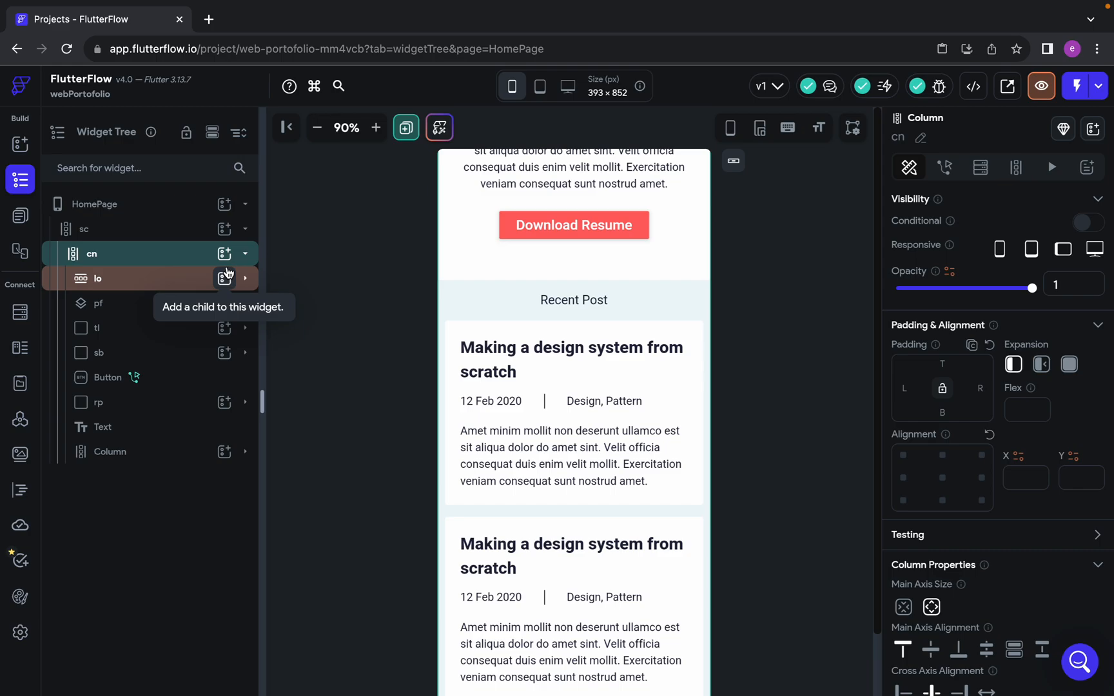
Switch to the Google Meet call and read the participants' replies in the chat
key("ctrl+Right")
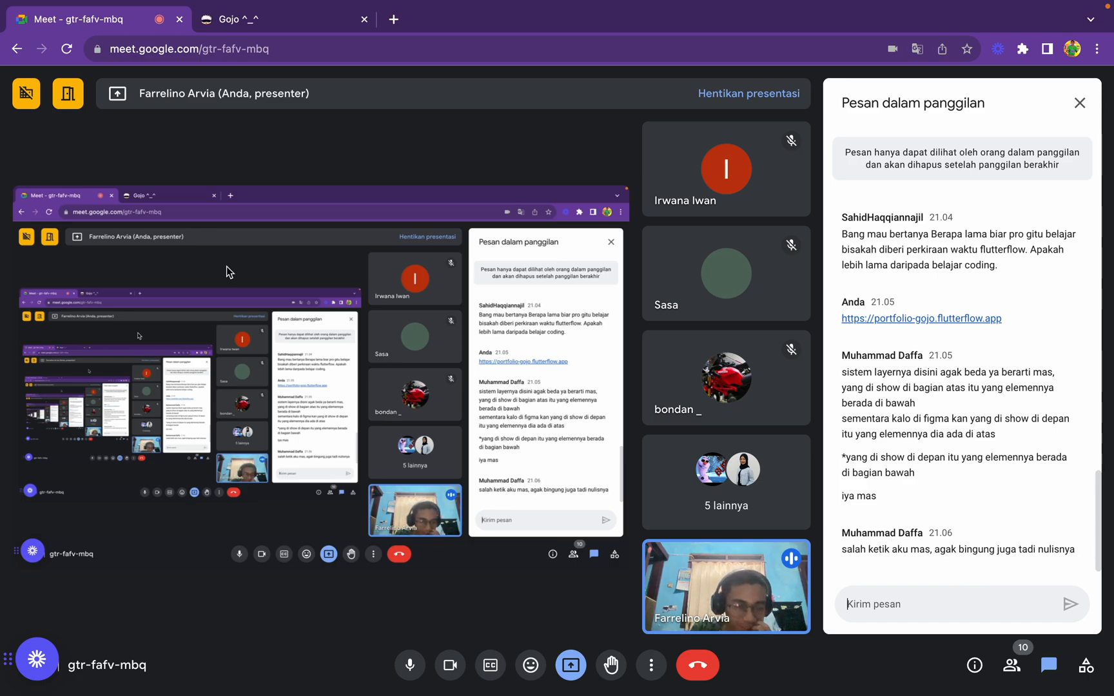
key("ctrl+Left")
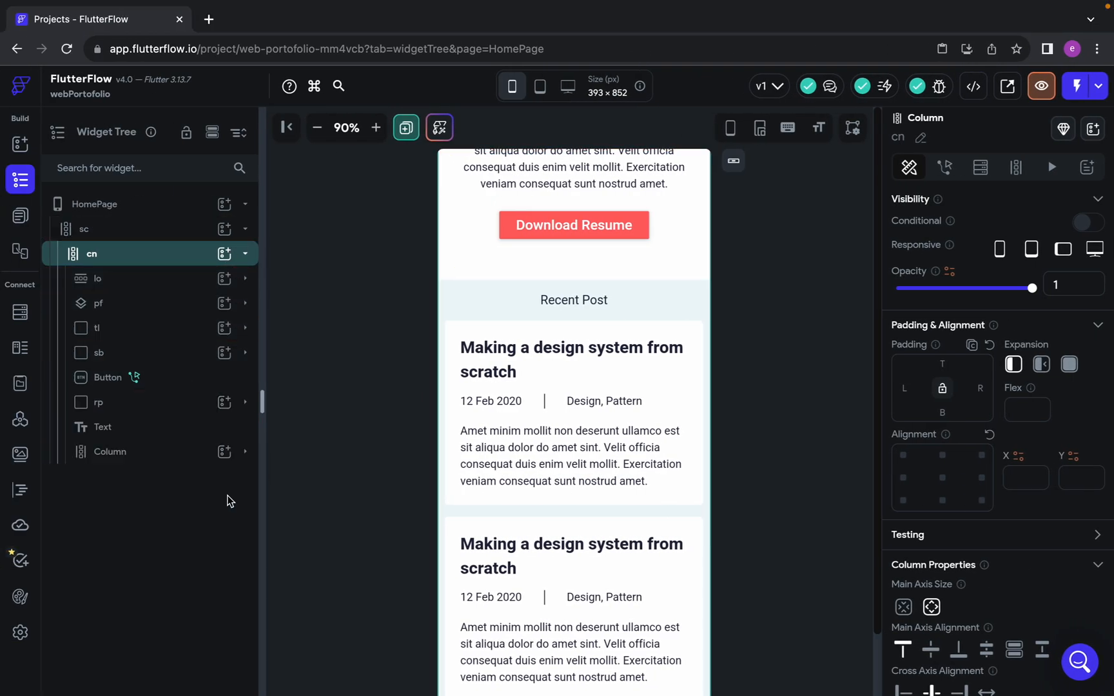
key("ctrl+Right")
key("ctrl+Left")
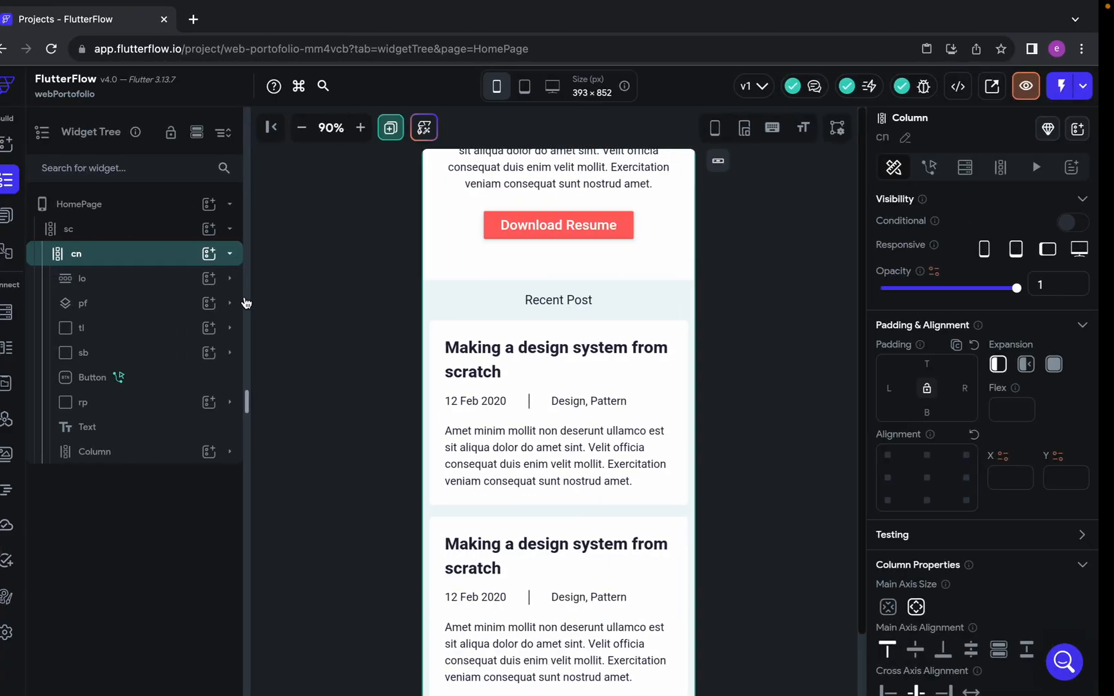
key("ctrl+Right")
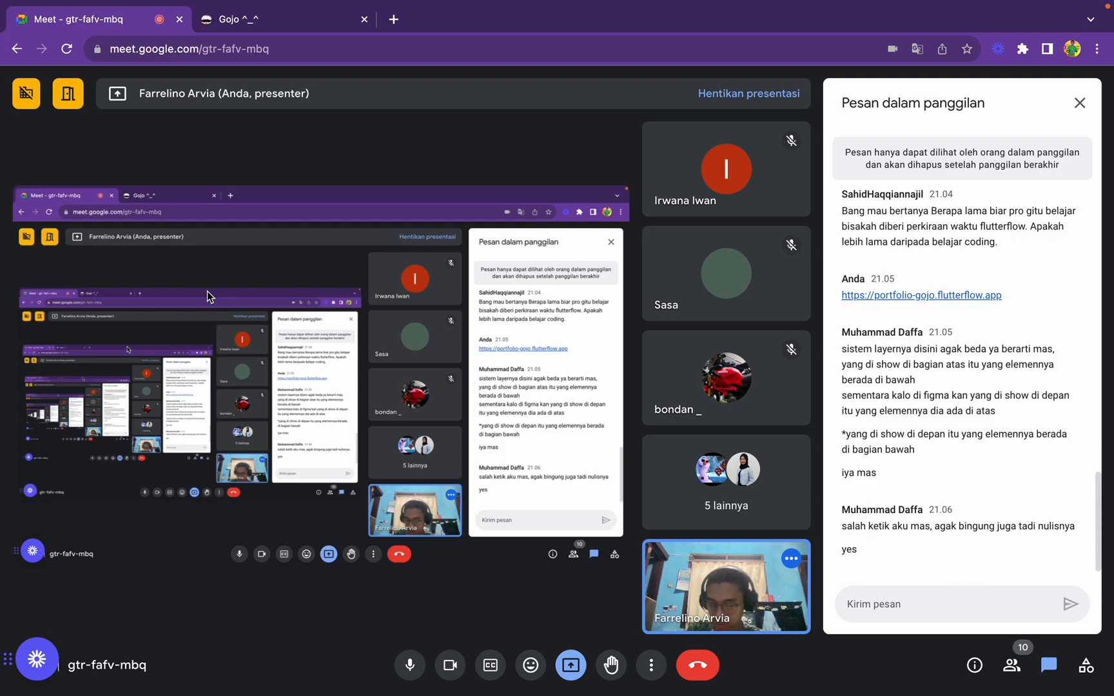
mouse_move(219, 2)
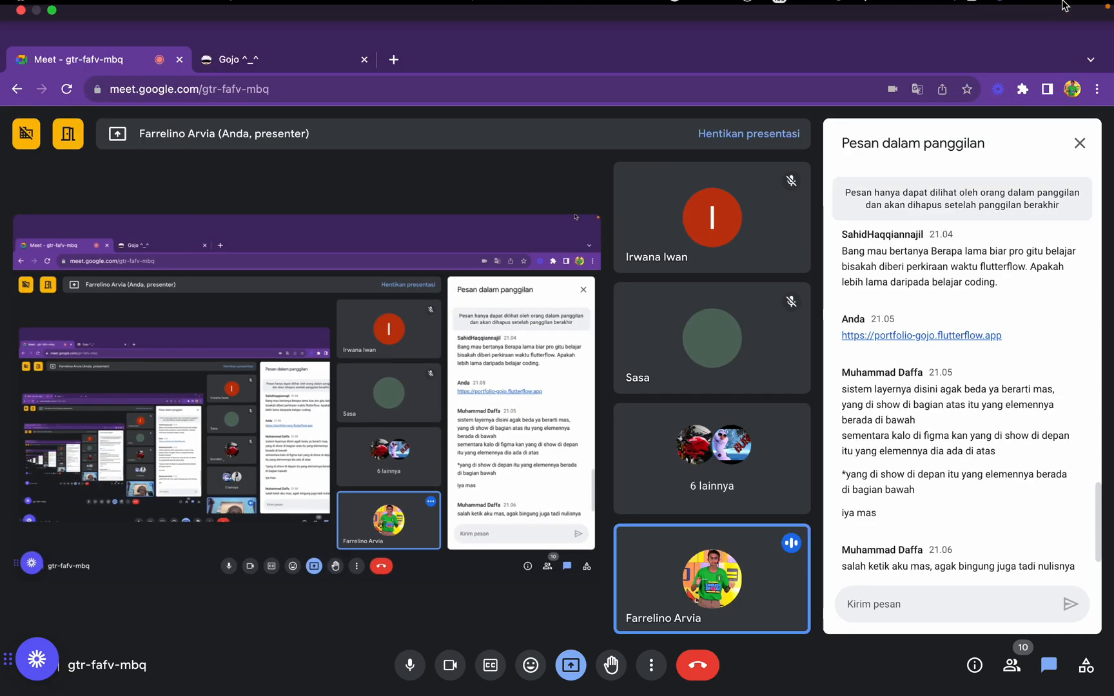
mouse_move(1061, 3)
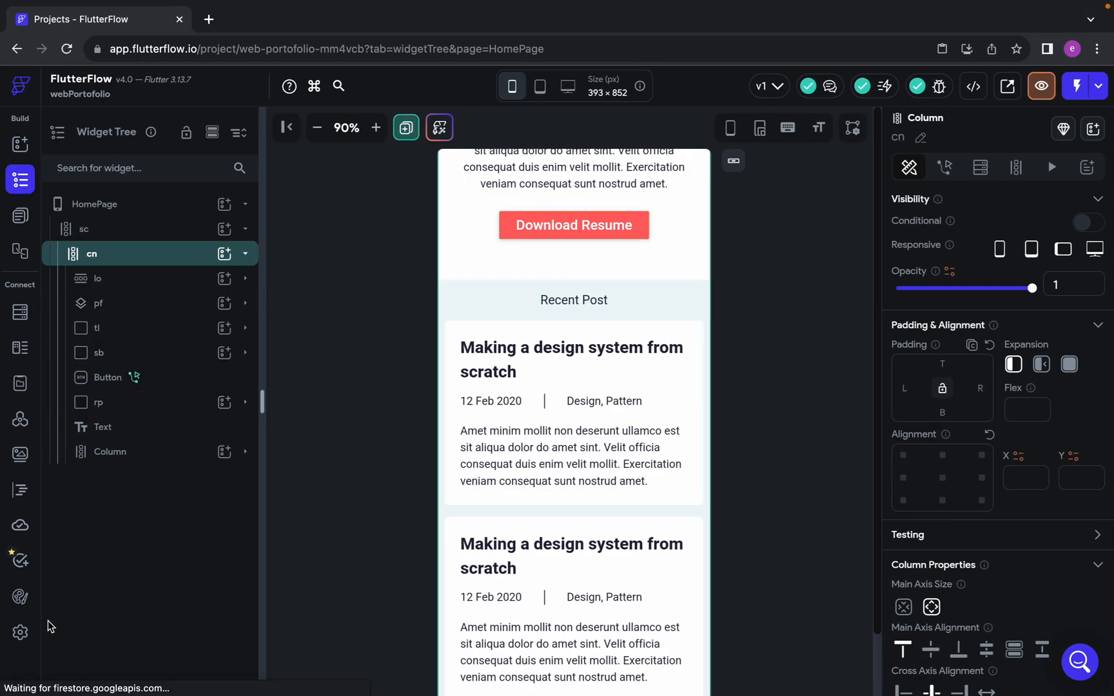
Return to FlutterFlow's Web Publishing settings and examine the Custom Headers and Custom Domain options, leaving Custom Headers collapsed
left_click(20, 632)
scroll(524, 501, "down", 8)
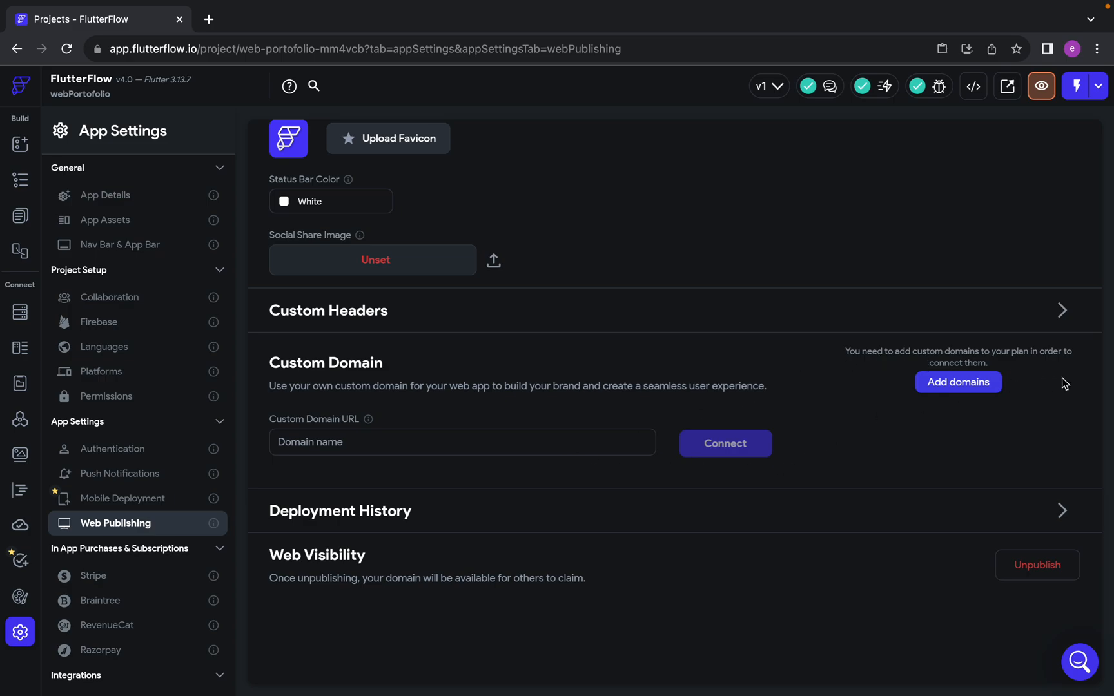
left_click(1062, 310)
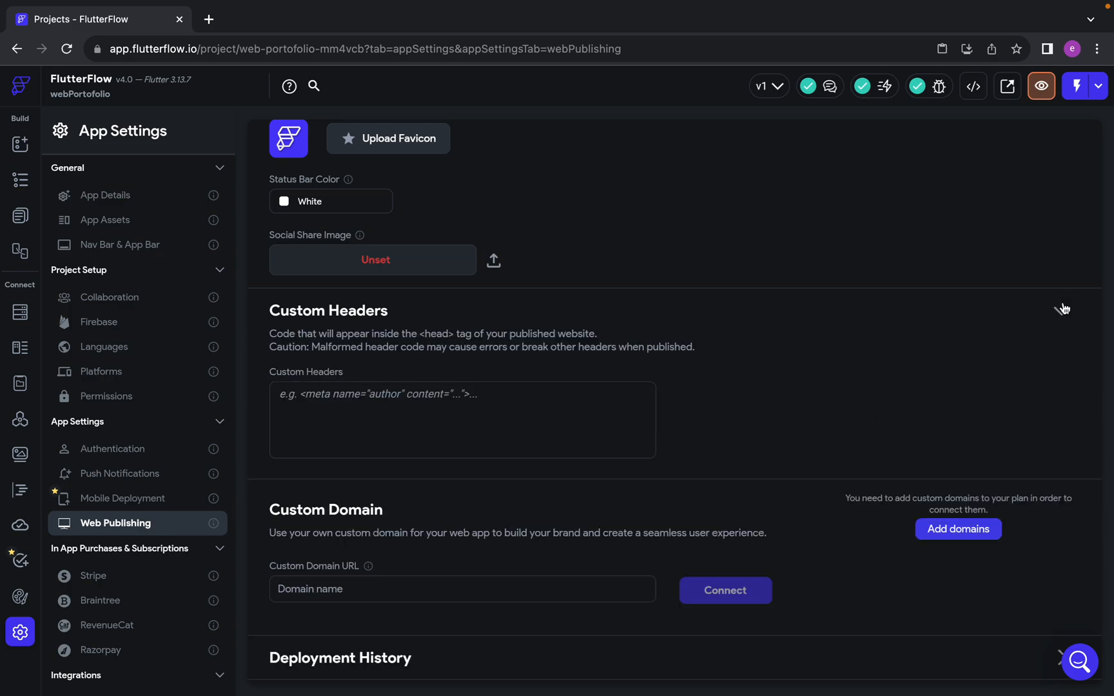
left_click(1062, 310)
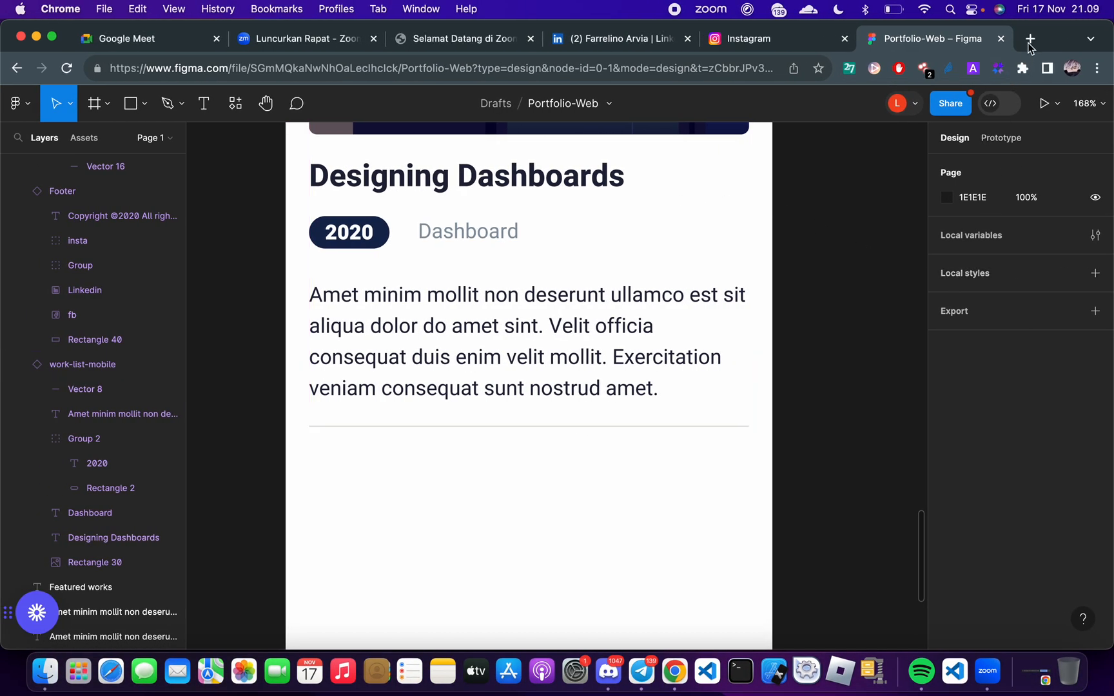
Search Google for "flutterflow docs" in a new tab of the other Chrome window and return to the new tab page
left_click(1030, 42)
type("flutterflow docs")
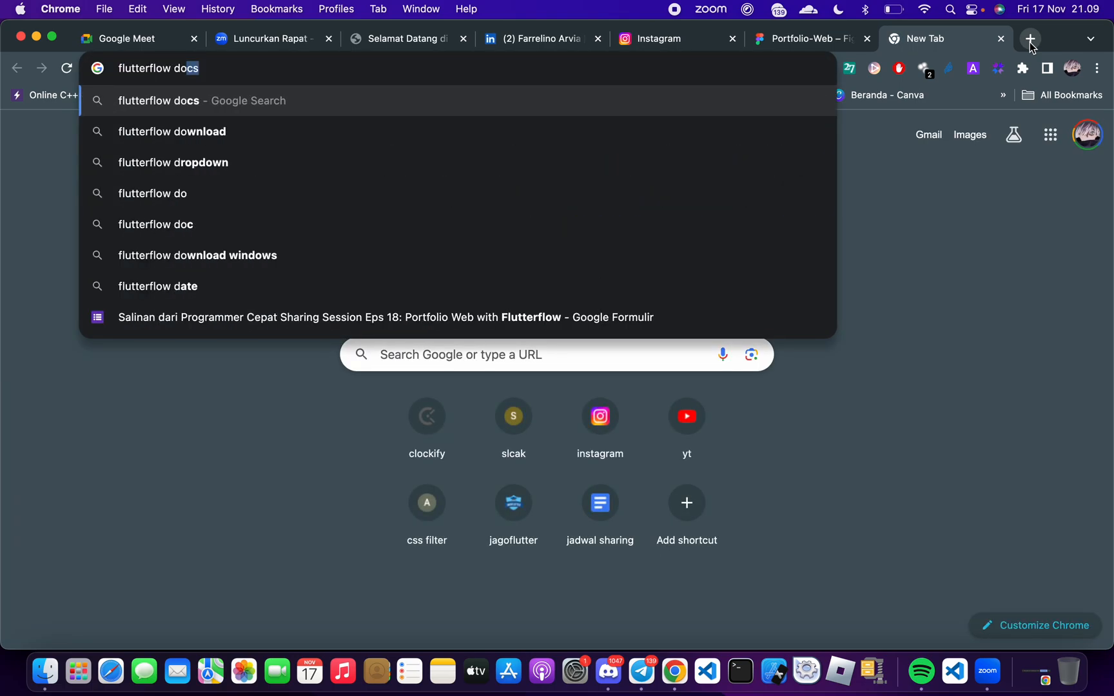
key("Return")
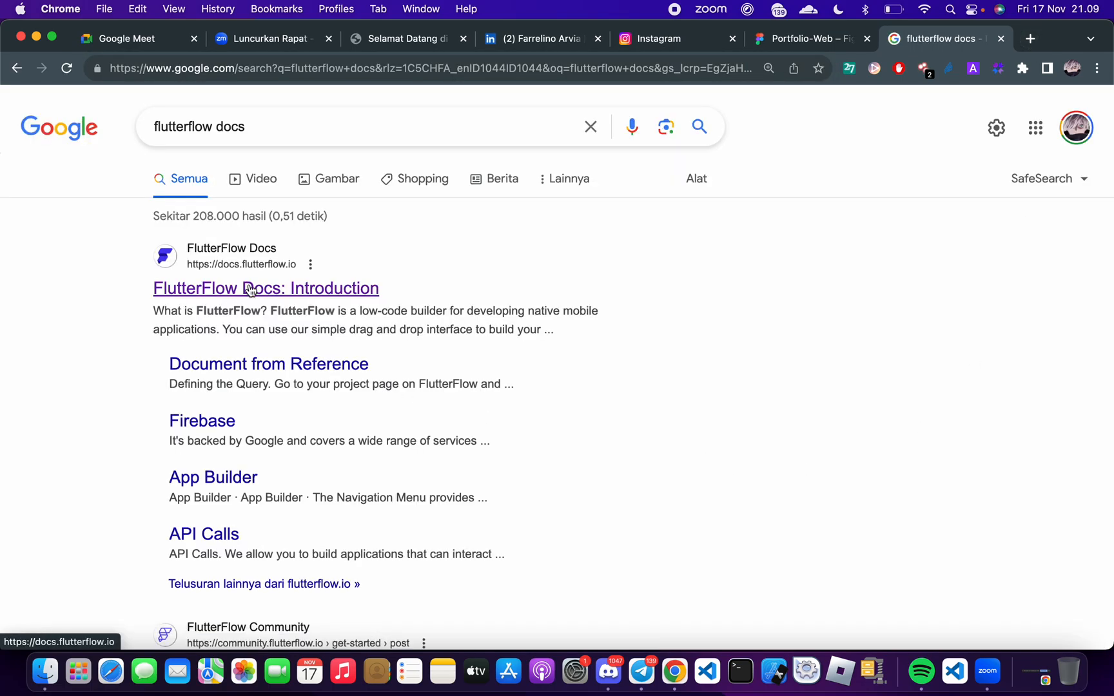
left_click(16, 68)
Search Google for "flutterflow custom domain", look through the results, and open the FlutterFlow Docs page on Web Publishing
left_click(407, 357)
type("fl")
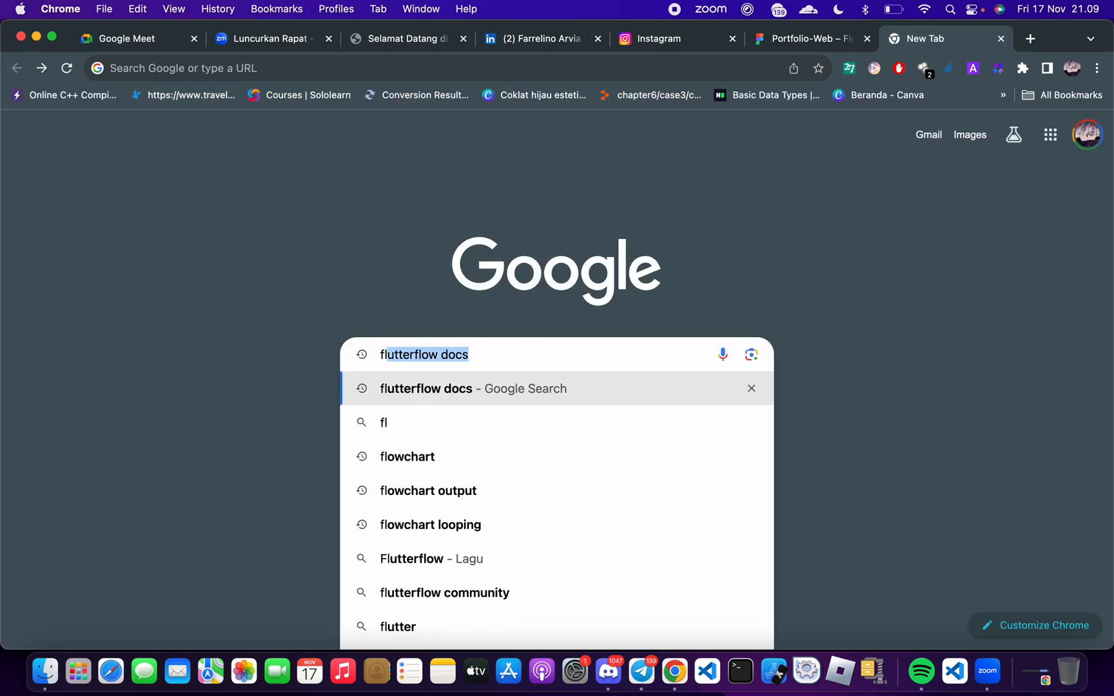
type("utterflow custom domain")
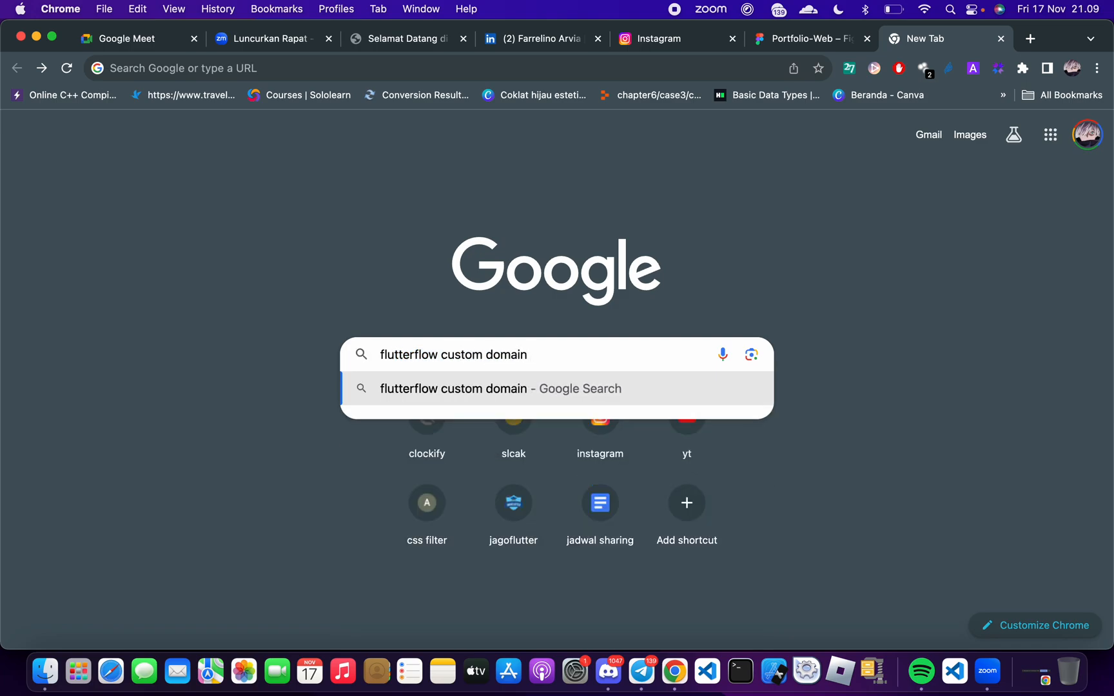
key("Return")
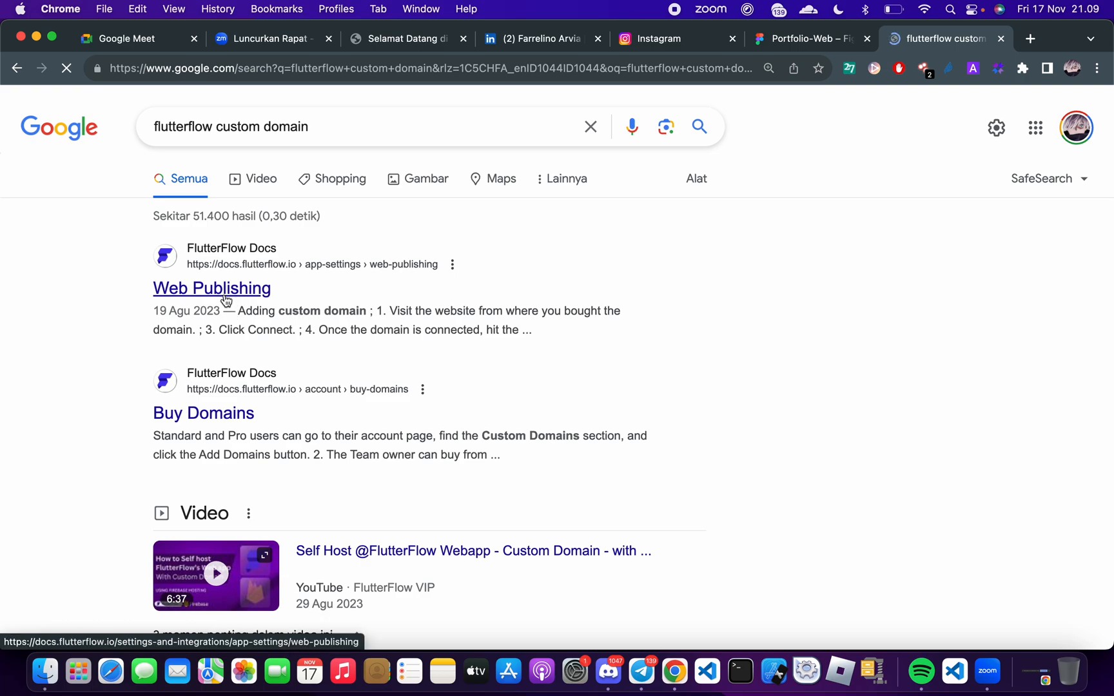
scroll(350, 378, "down", 3)
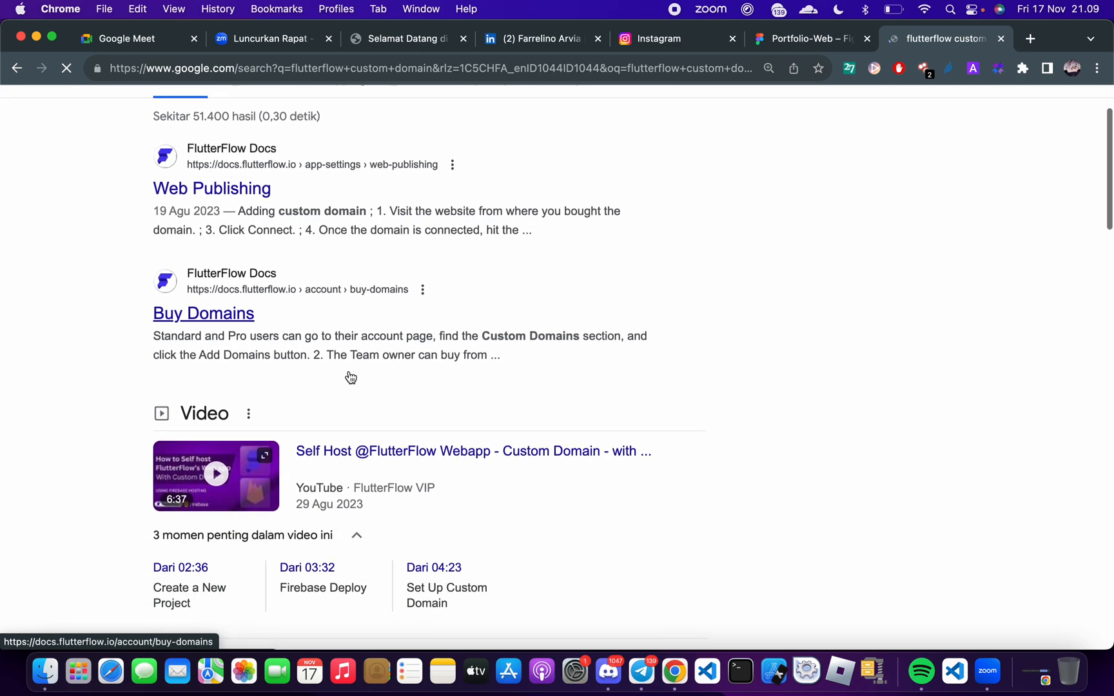
scroll(350, 377, "up", 3)
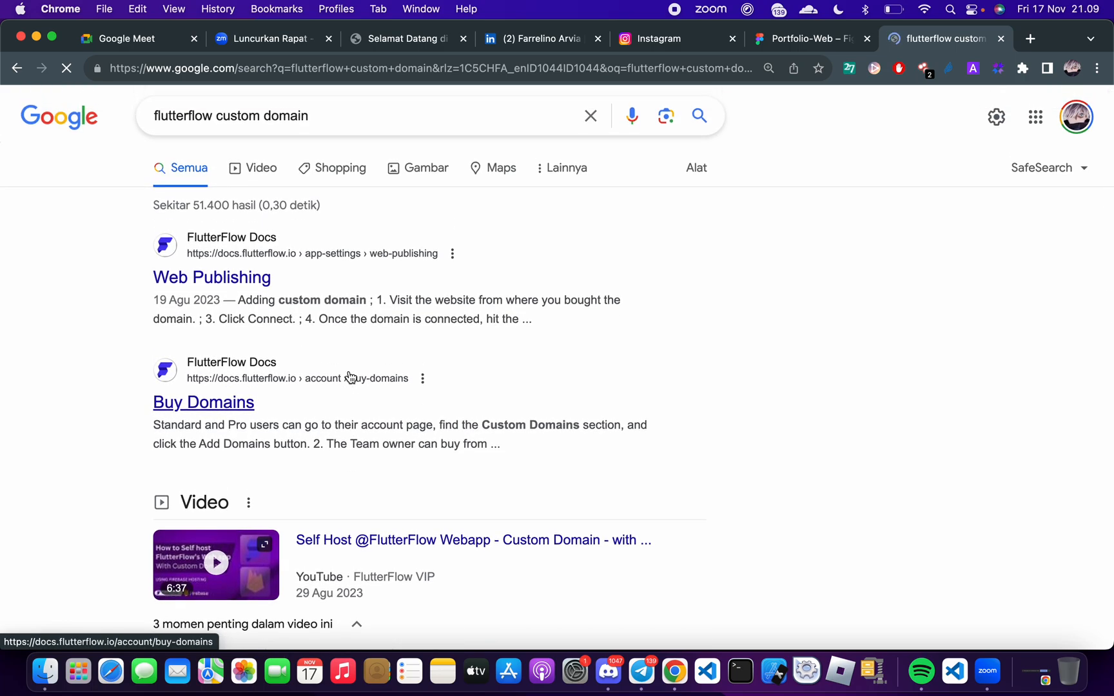
scroll(350, 376, "down", 4)
scroll(350, 375, "up", 1)
Switch to the Google Meet call and read the latest participant questions in the chat
key("ctrl+Right")
key("ctrl+Right")
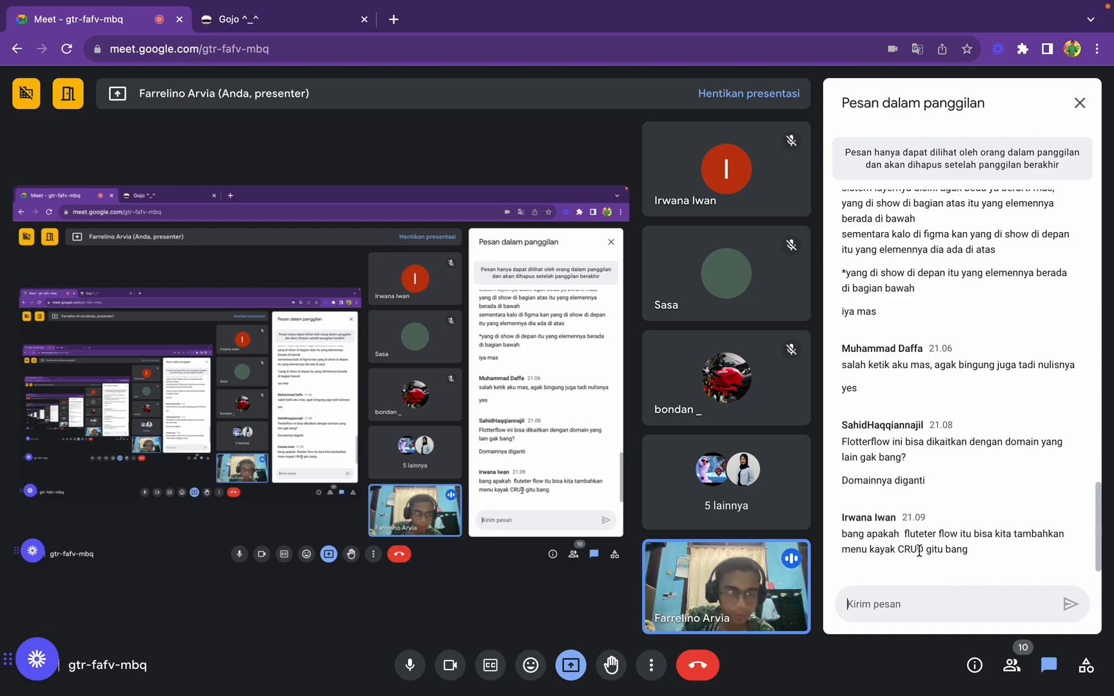
key("ctrl+Left")
key("ctrl+Left")
key("ctrl+Right")
key("ctrl+Right")
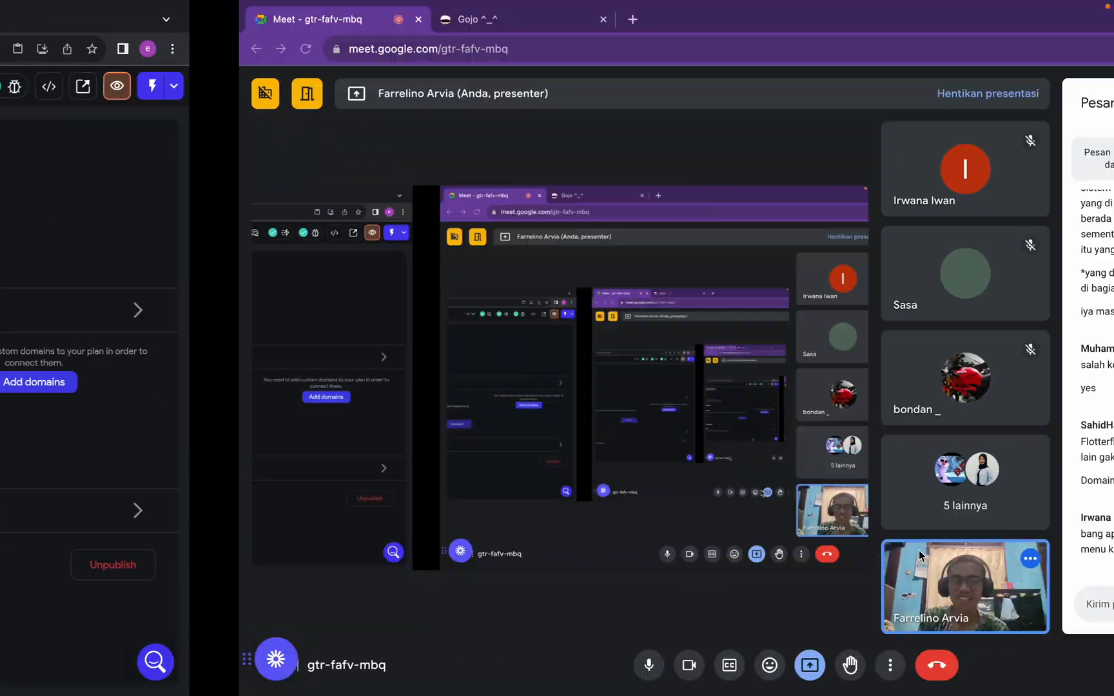
Open app.flutterflow.io in a new tab of the browser window that holds the Meet call
left_click(393, 20)
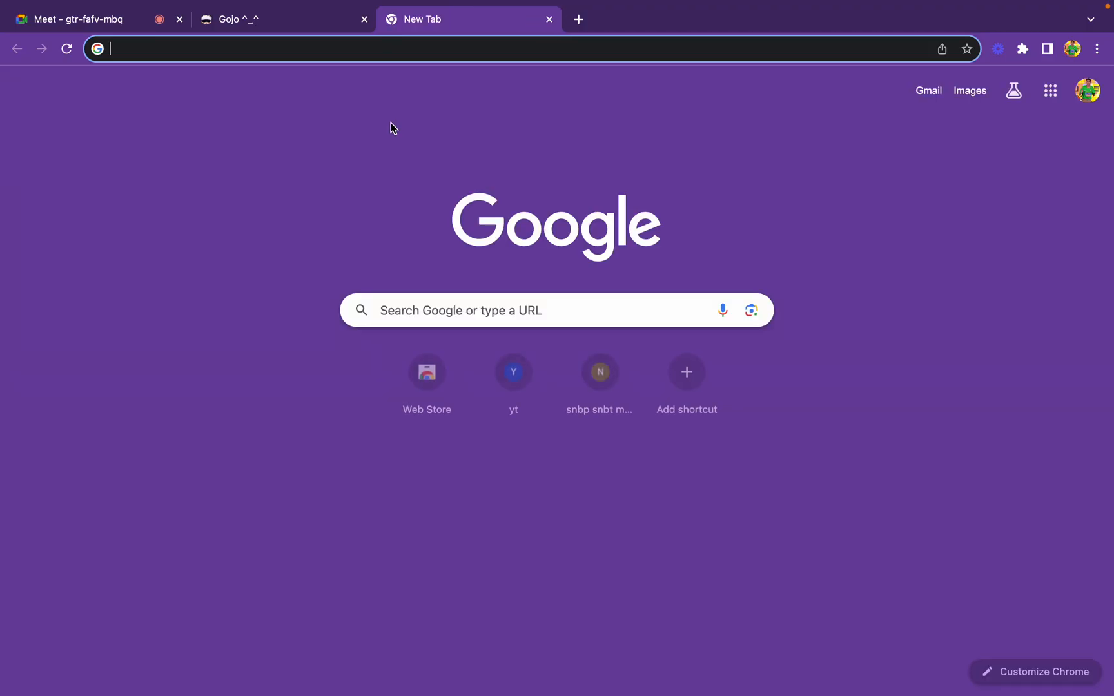
type("ap")
key("Return")
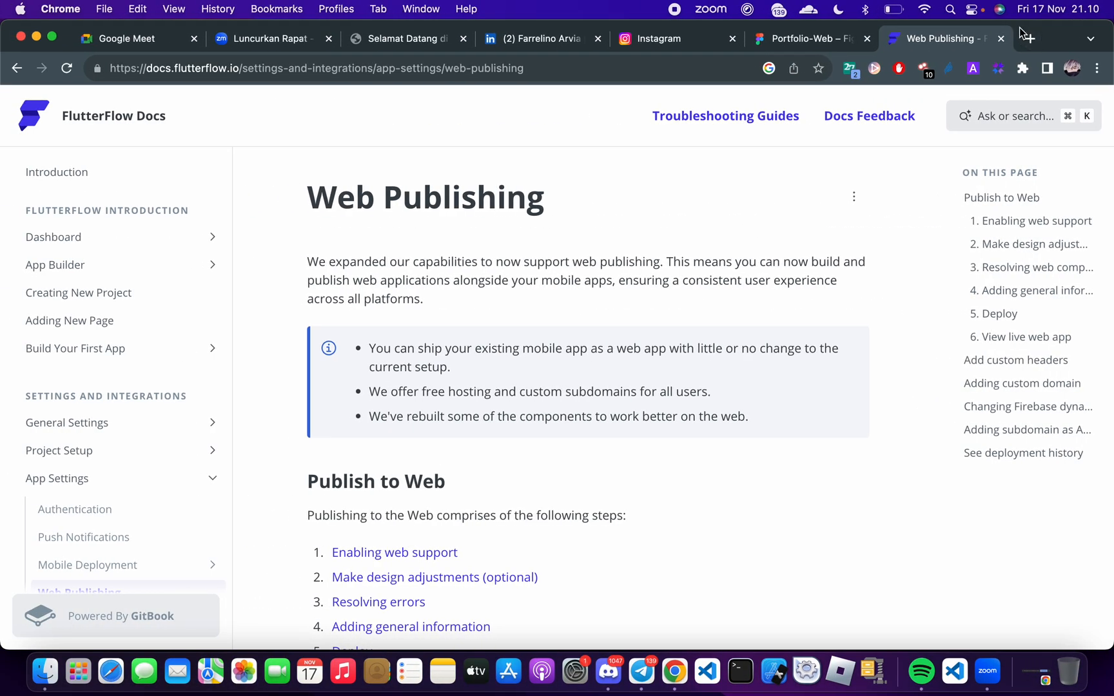
Open the example app movictionary.flutterflow.app in a new tab of the Chrome window showing the FlutterFlow docs
left_click(1022, 34)
type("notes")
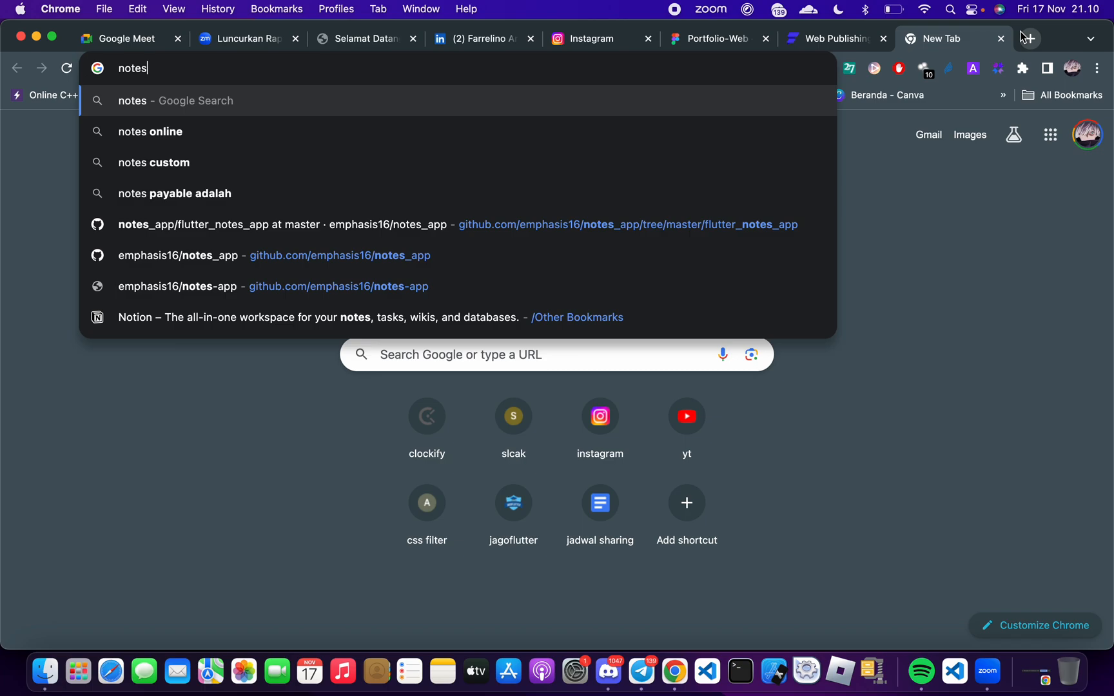
type("-app")
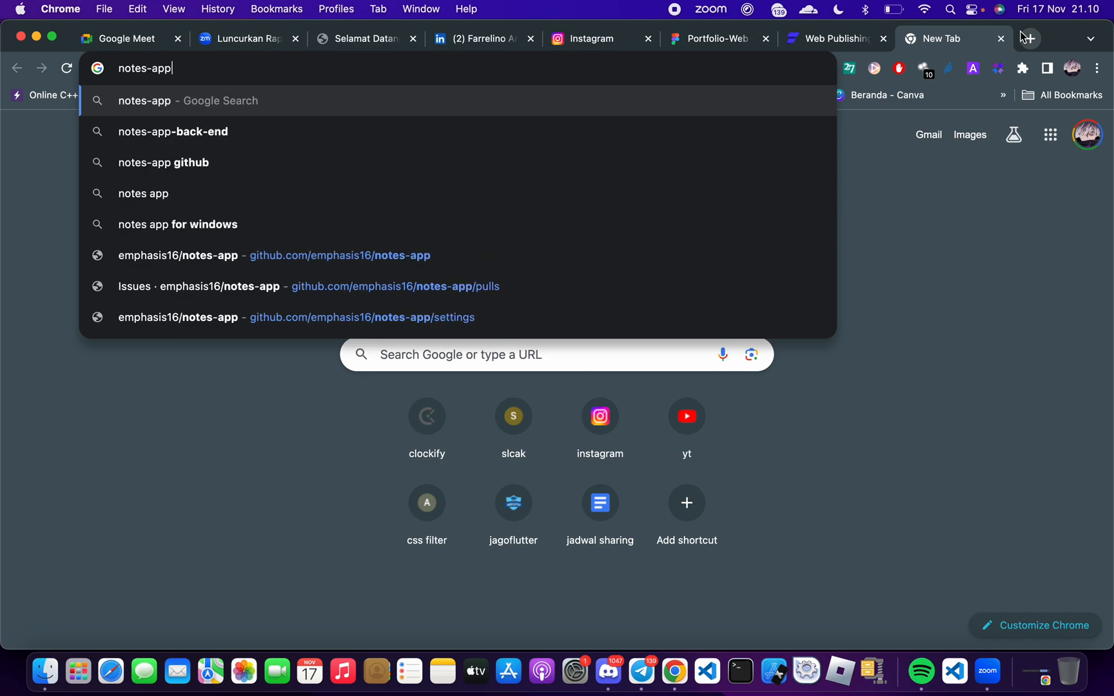
key("super+a")
type("flutterflow")
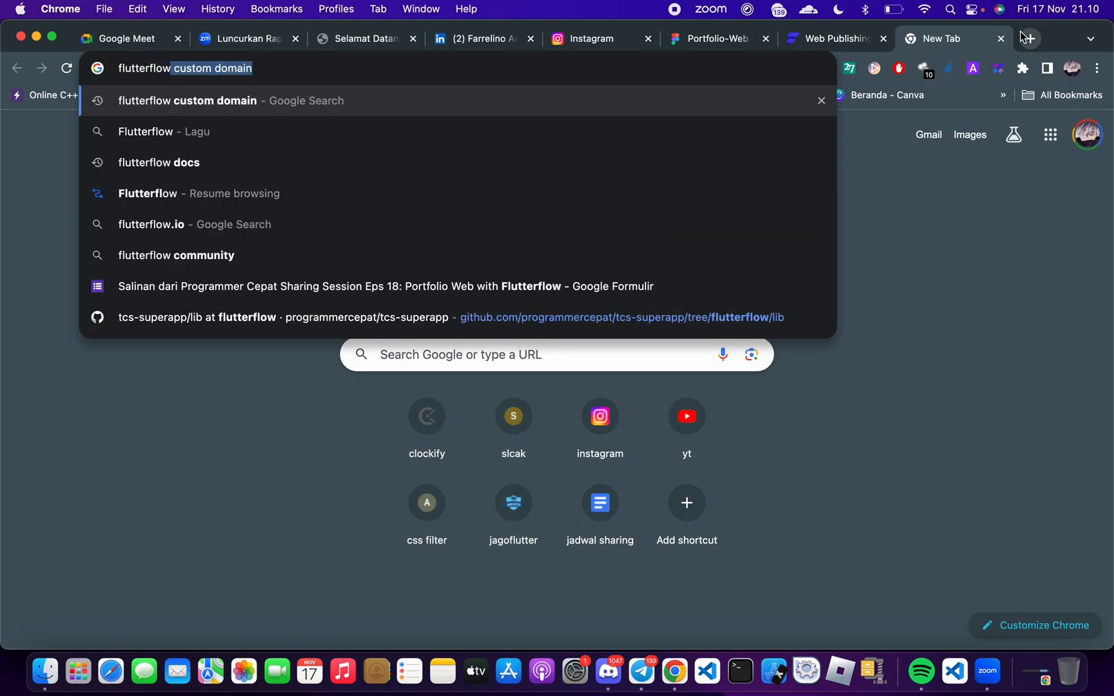
key("BackSpace")
type("not")
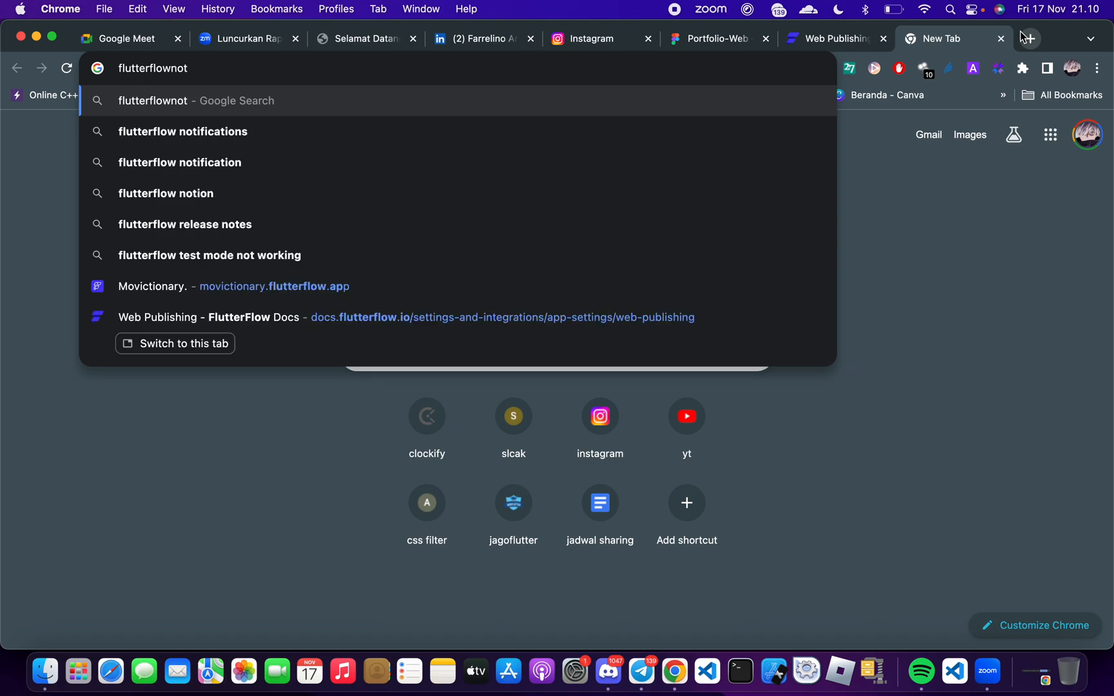
left_click(699, 298)
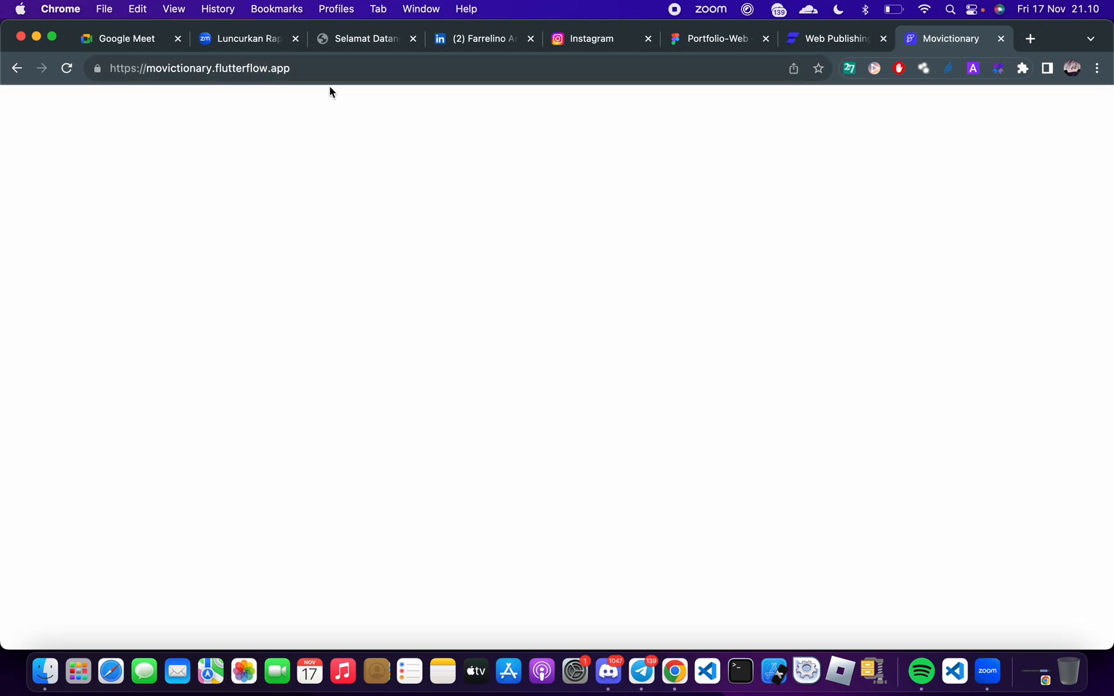
Copy the Movictionary site's URL and send it in the Google Meet call's chat
left_click(313, 68)
key("ctrl+c")
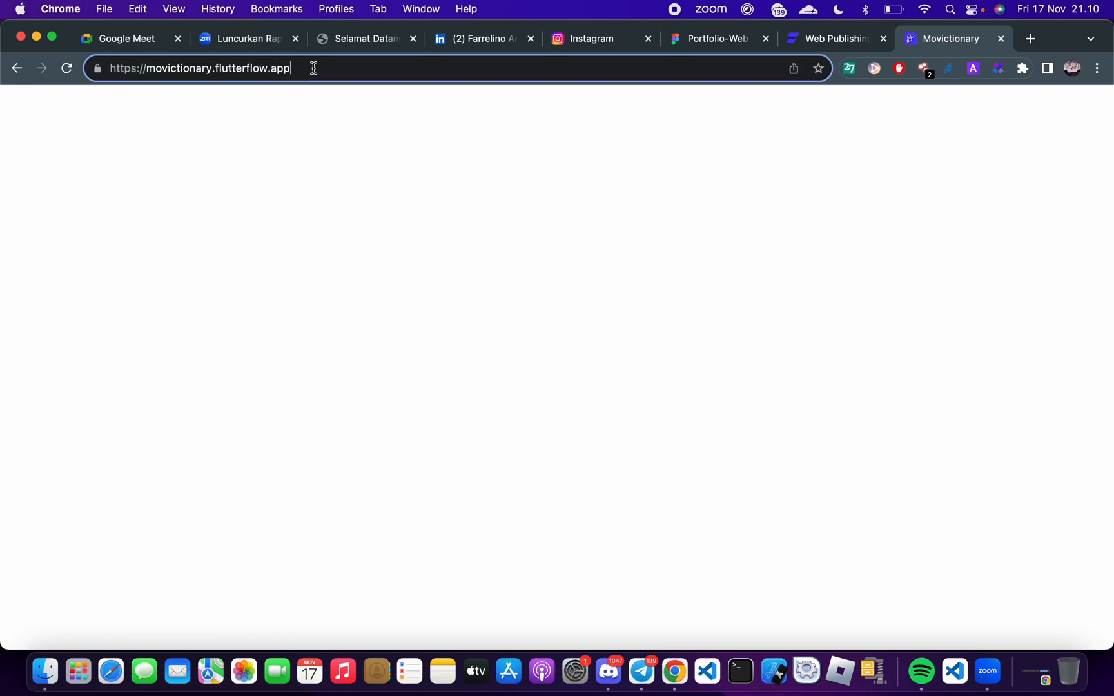
key("ctrl+Right")
key("ctrl+Right")
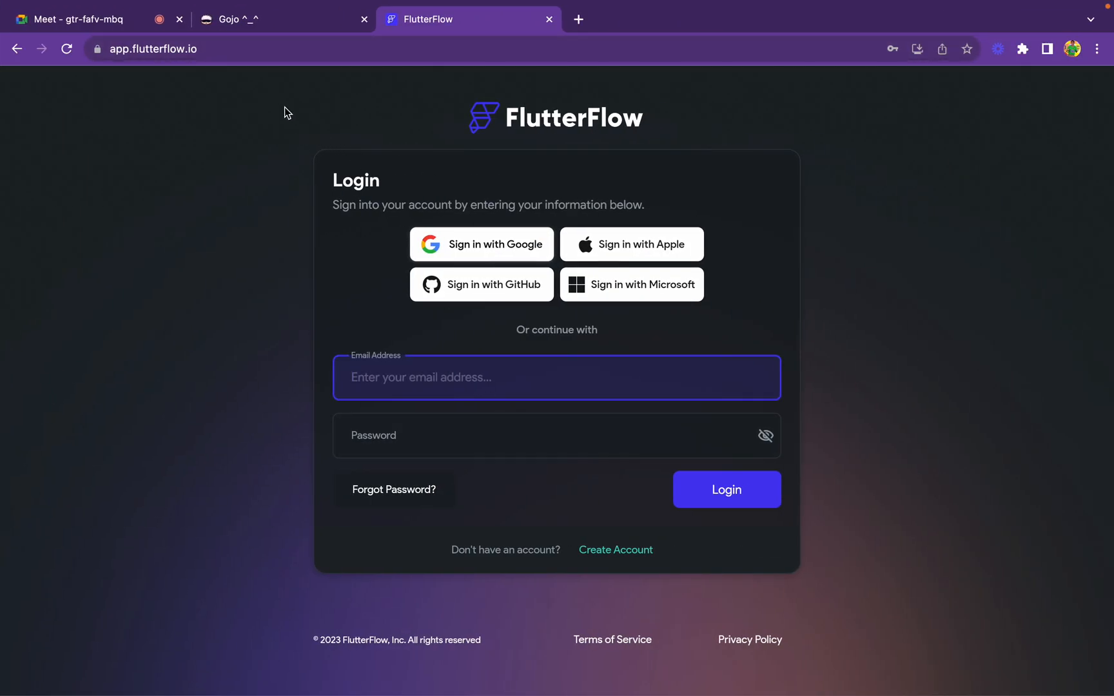
left_click(102, 19)
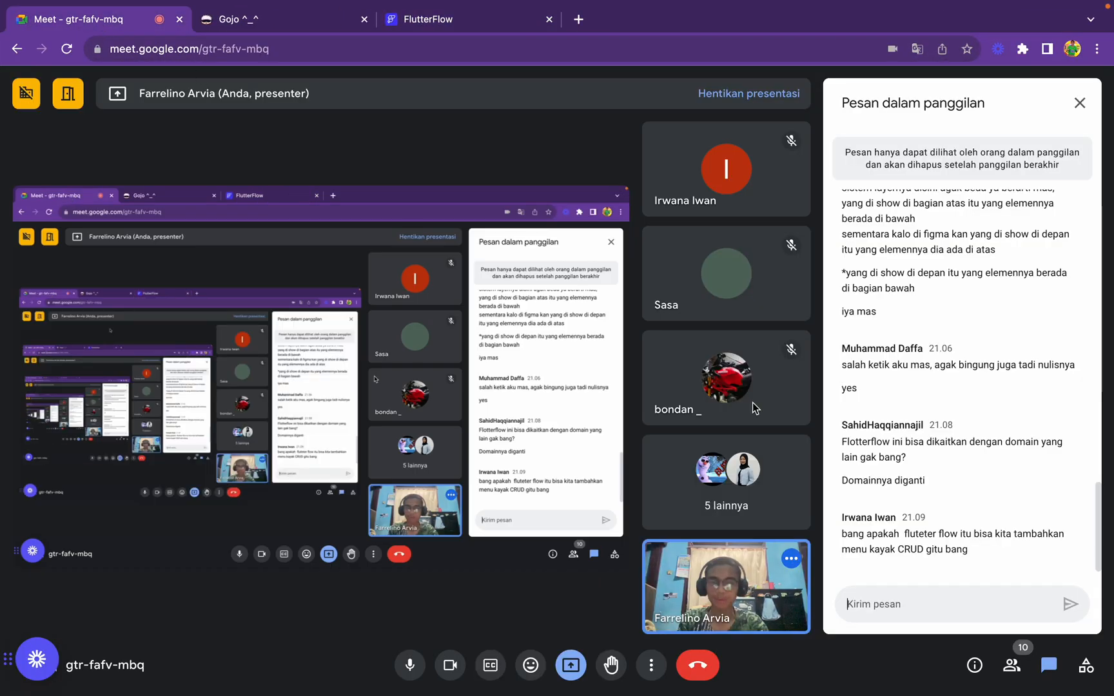
key("ctrl+v")
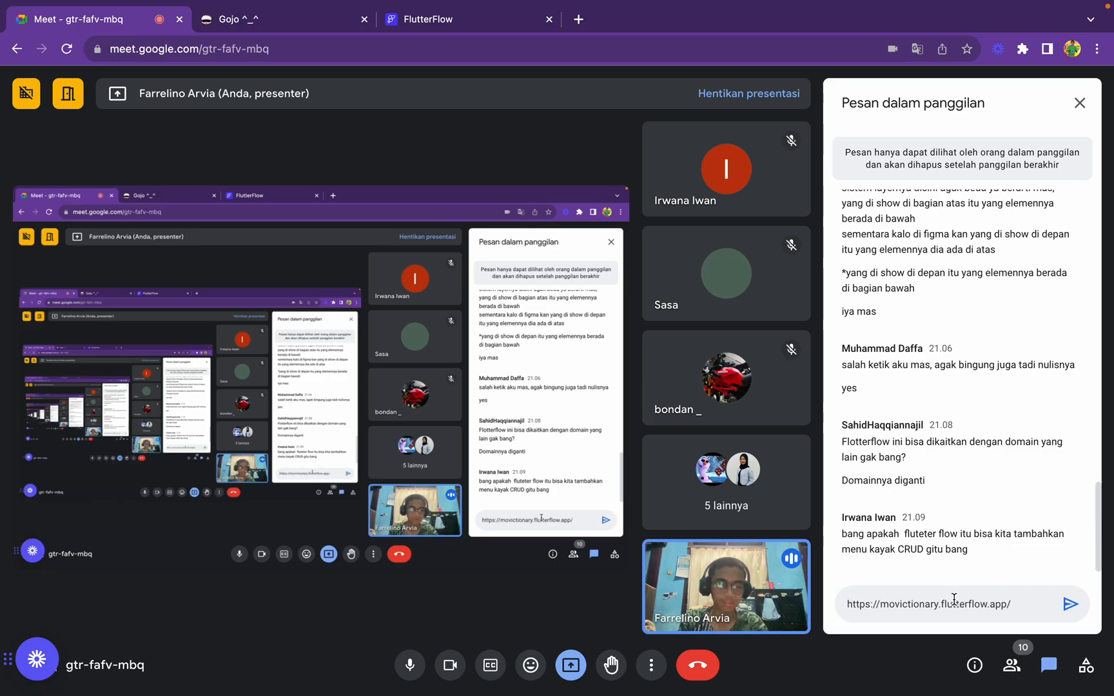
key("Return")
Return to the Movictionary login page, briefly check the Meet call again, and select the site's username field
key("ctrl+Left")
key("ctrl+Left")
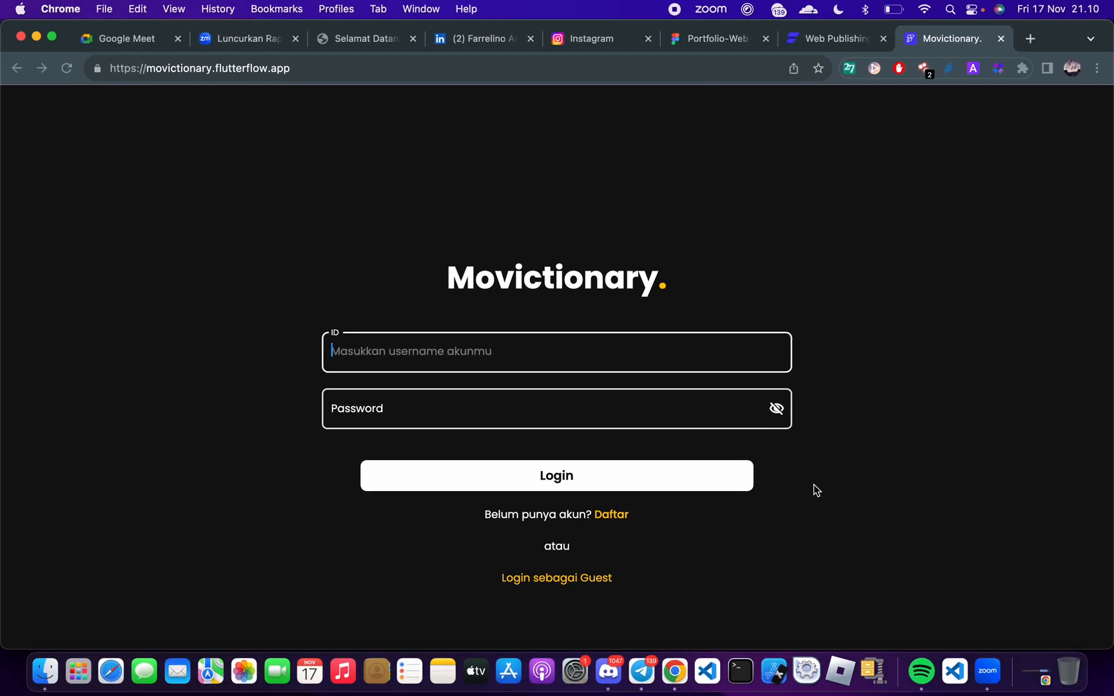
key("ctrl+Right")
key("ctrl+Right")
key("ctrl+Left")
key("ctrl+Left")
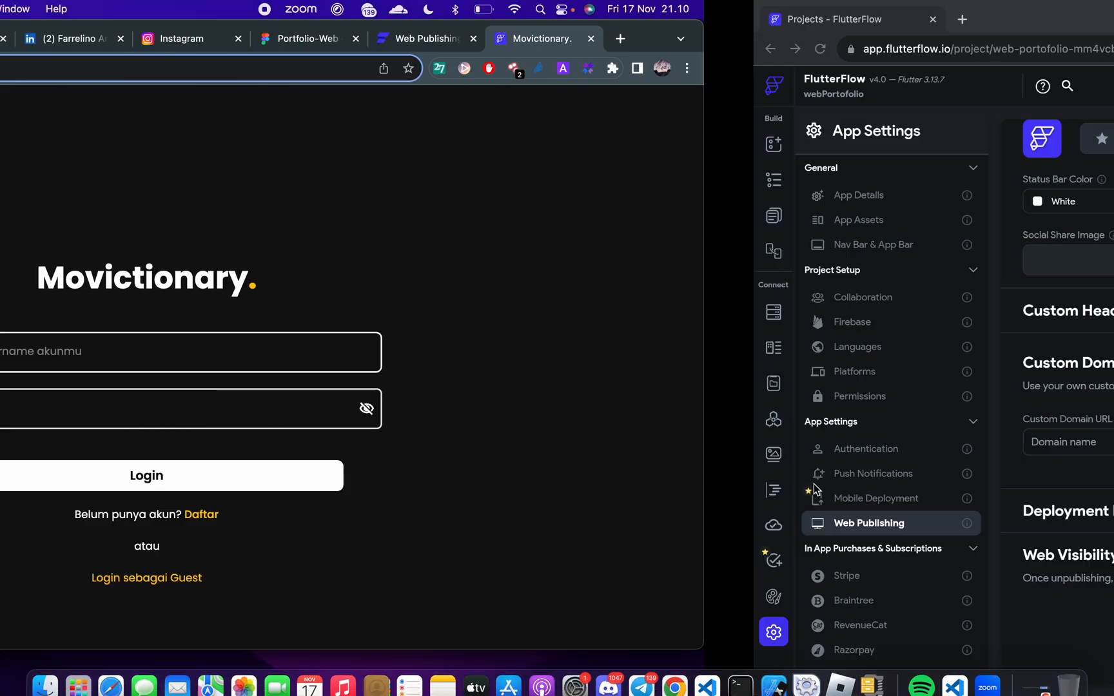
left_click(481, 361)
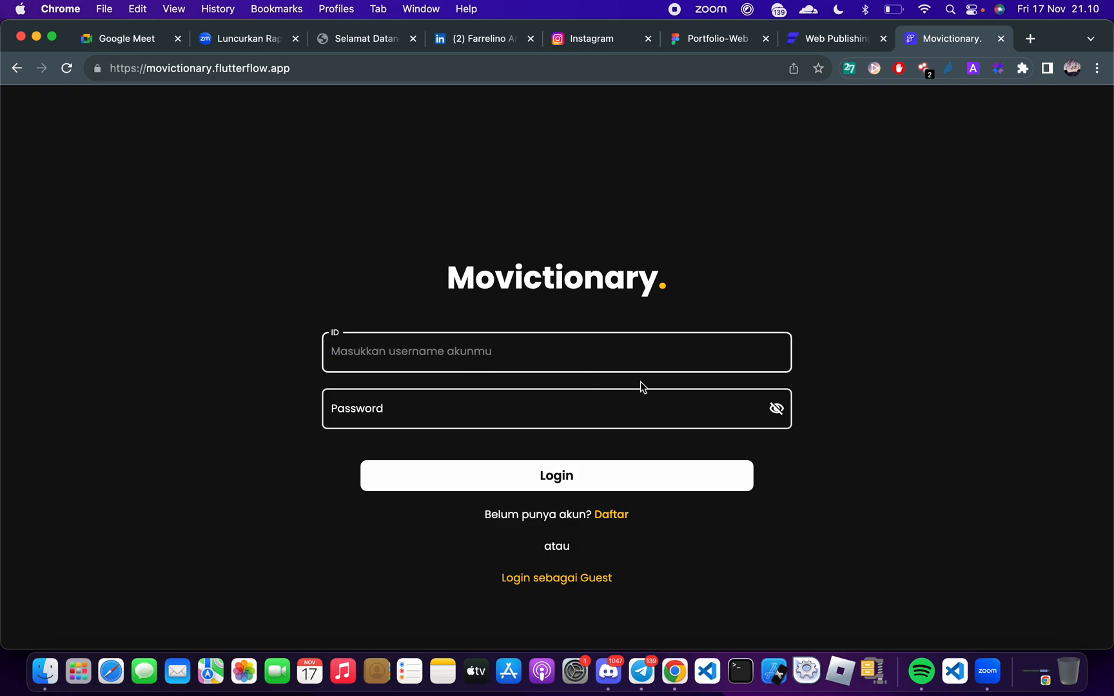
Briefly check the Meet call, log in to Movictionary as a guest and look over the review feed
key("ctrl+Right")
key("ctrl+Left")
left_click(571, 585)
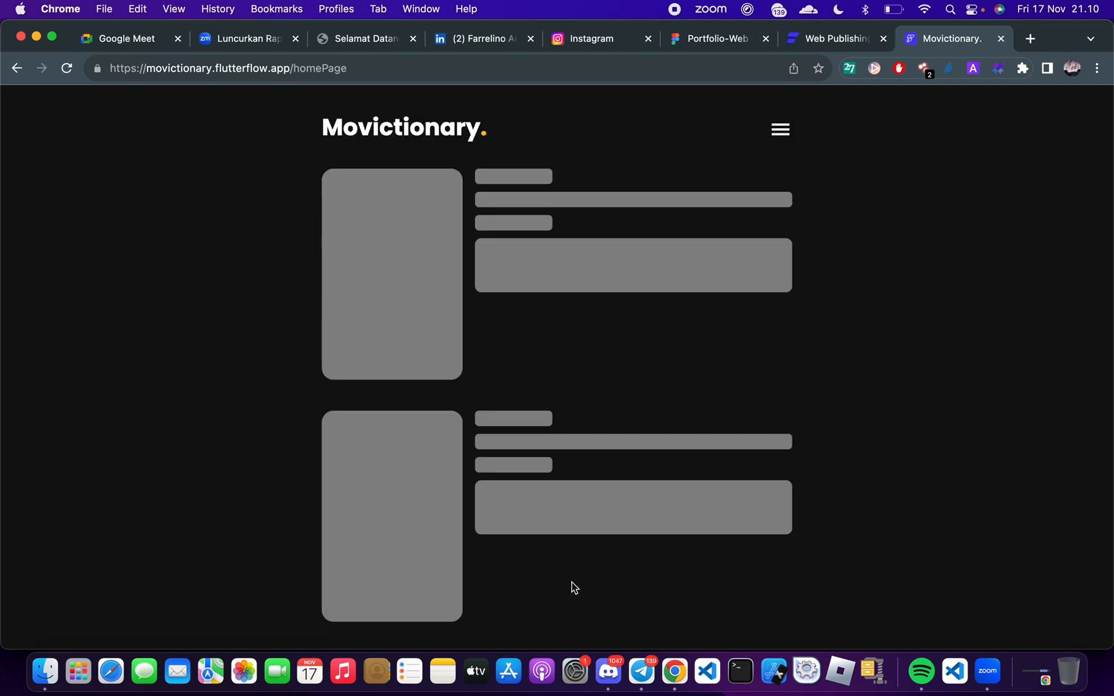
scroll(615, 455, "down", 7)
scroll(614, 460, "up", 7)
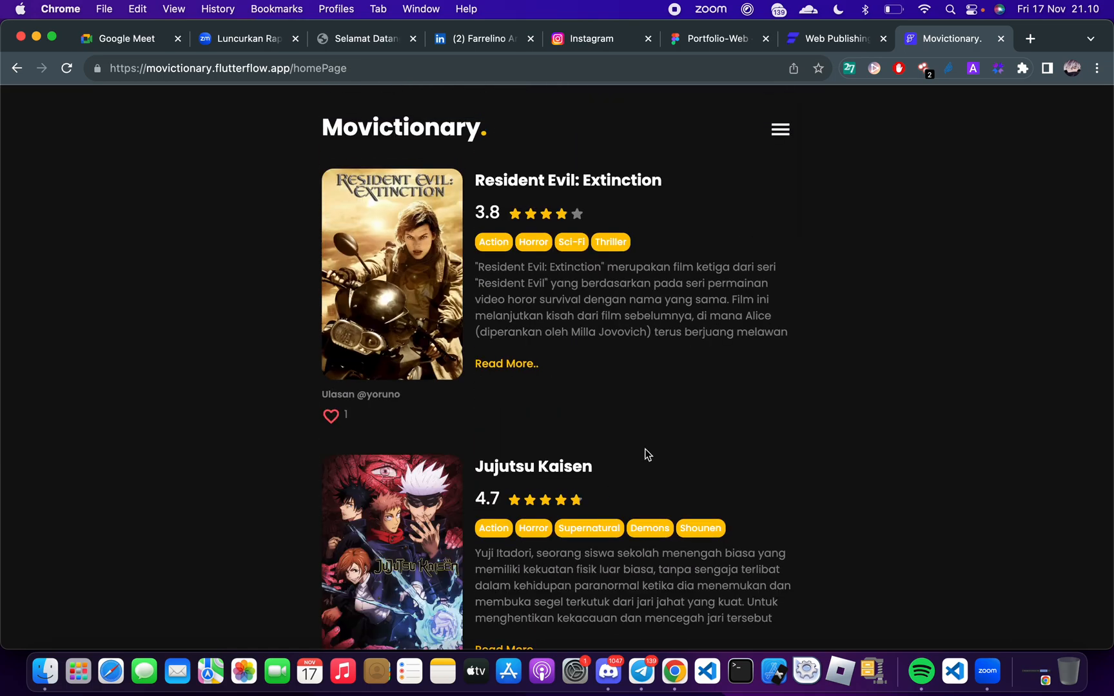
Log out of the guest session and open the account registration page
left_click(779, 131)
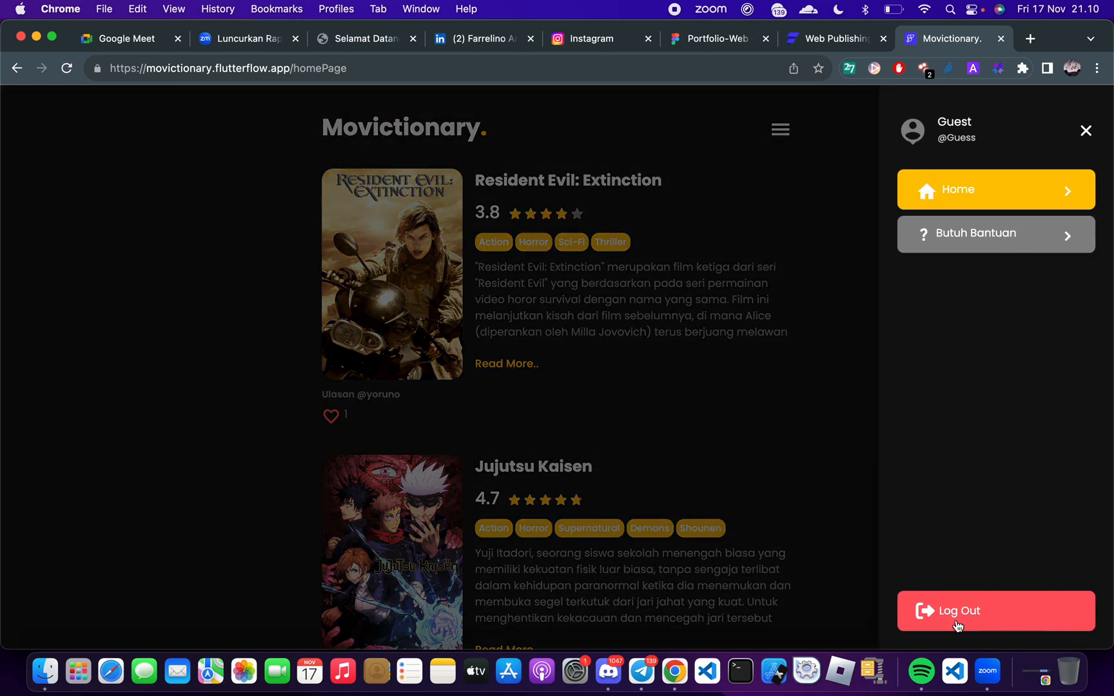
left_click(958, 624)
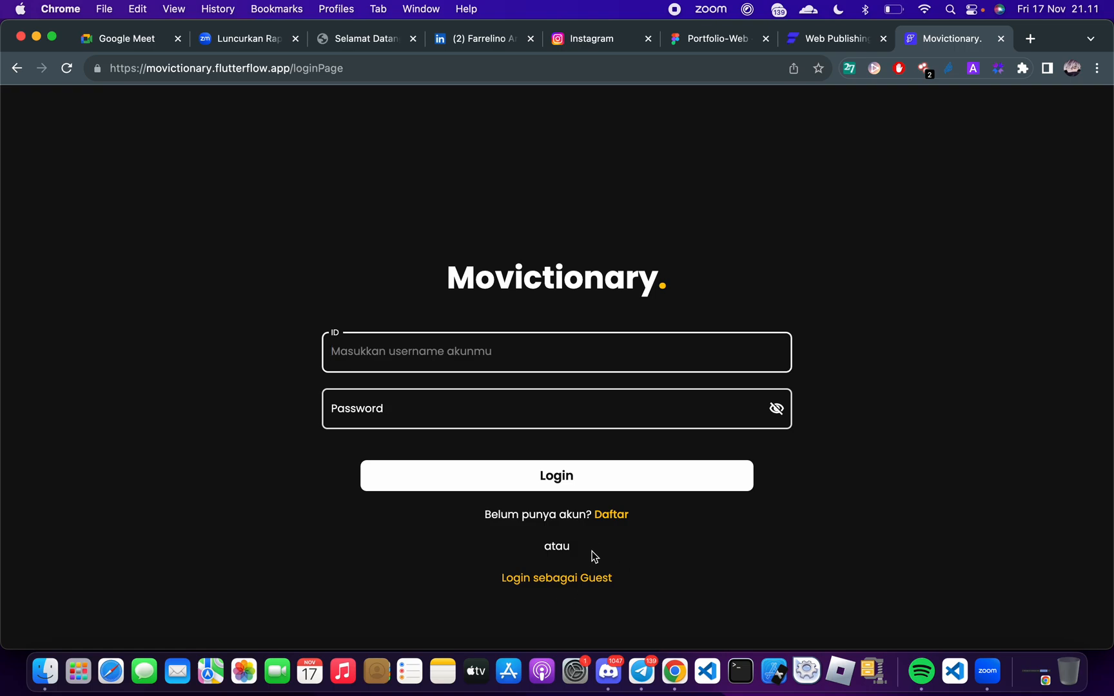
left_click(617, 516)
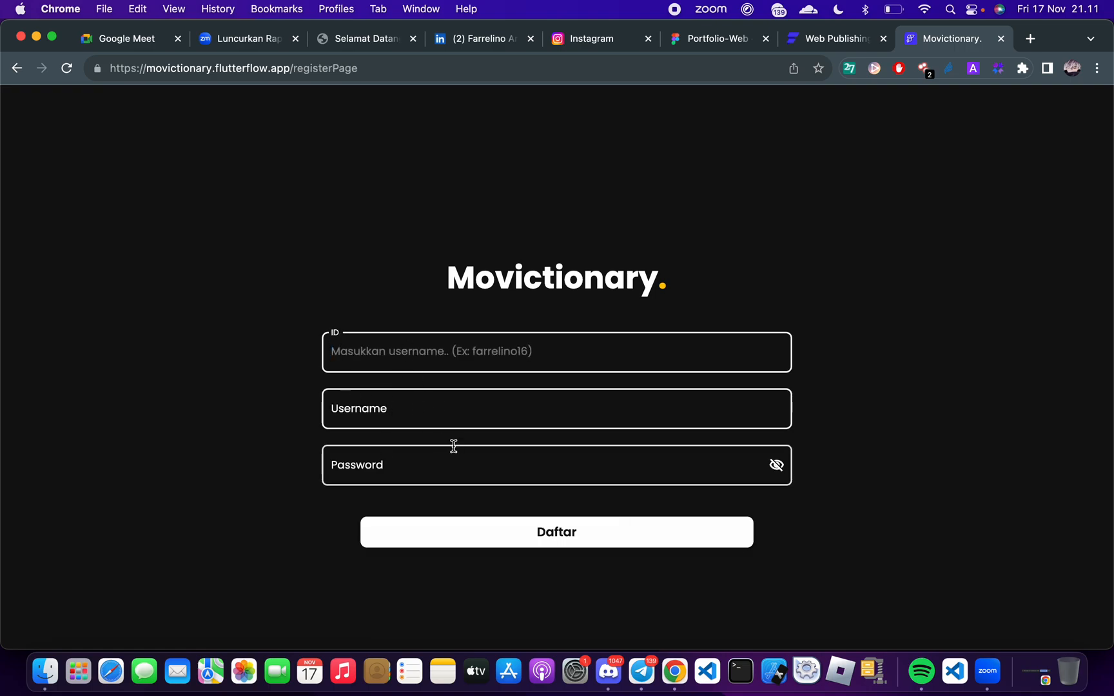
Fill in the account ID and the username on the registration form
type("emphasis16")
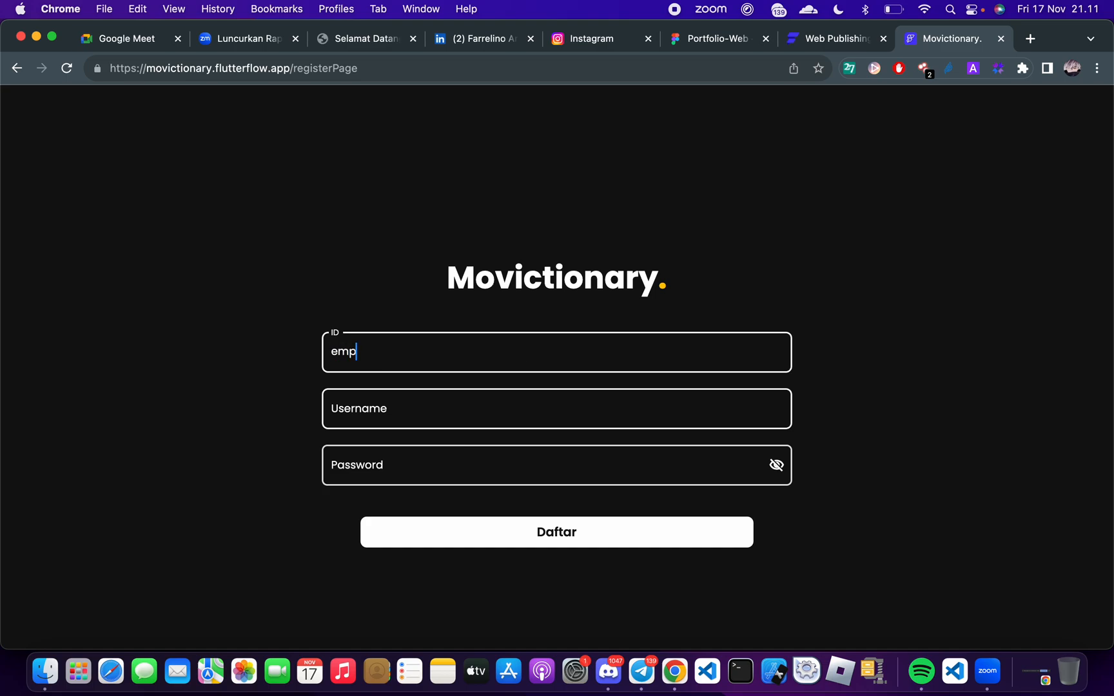
left_click(372, 414)
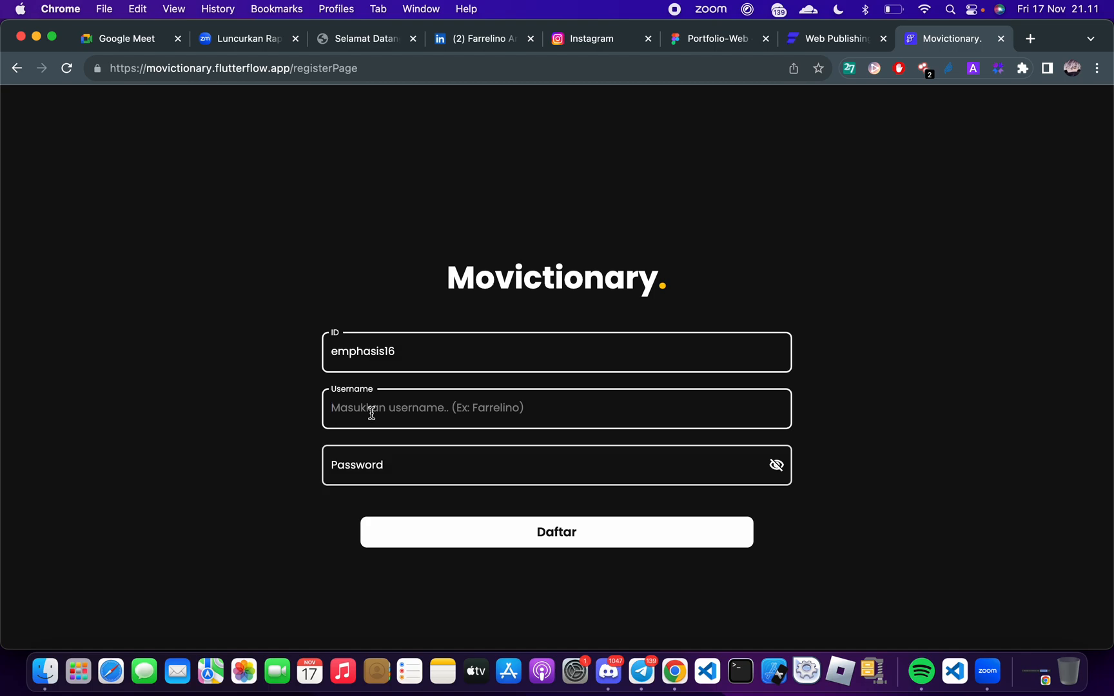
type("Mas No")
Enter the account password, make it visible and try to register the account
left_click(370, 466)
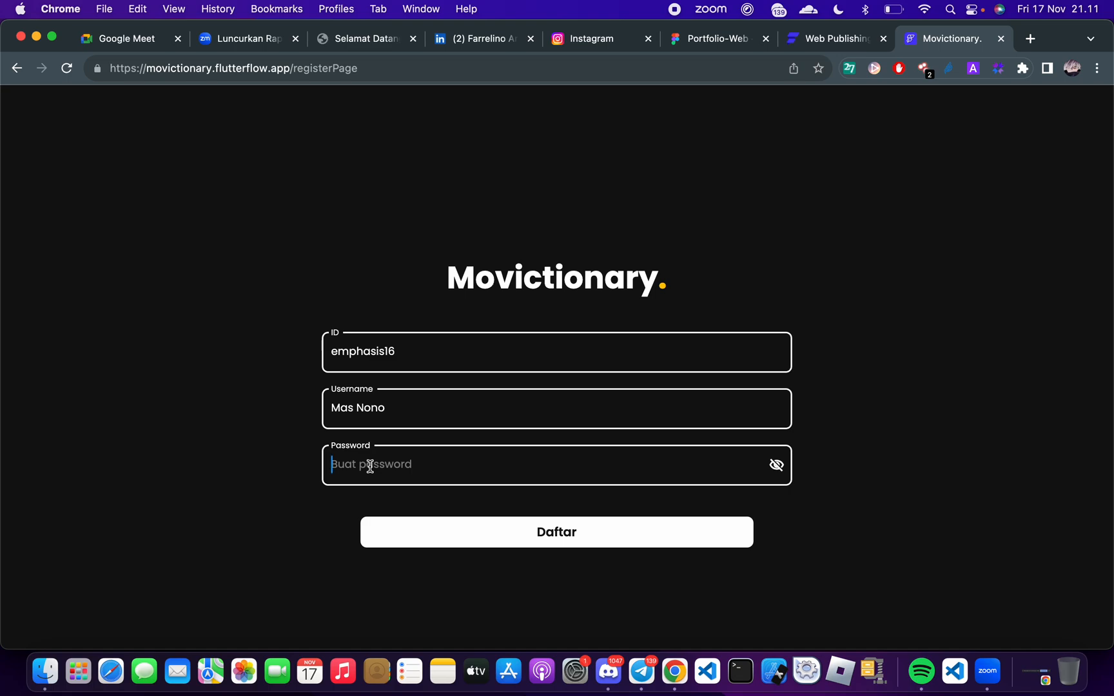
type("•")
left_click(776, 464)
left_click(542, 537)
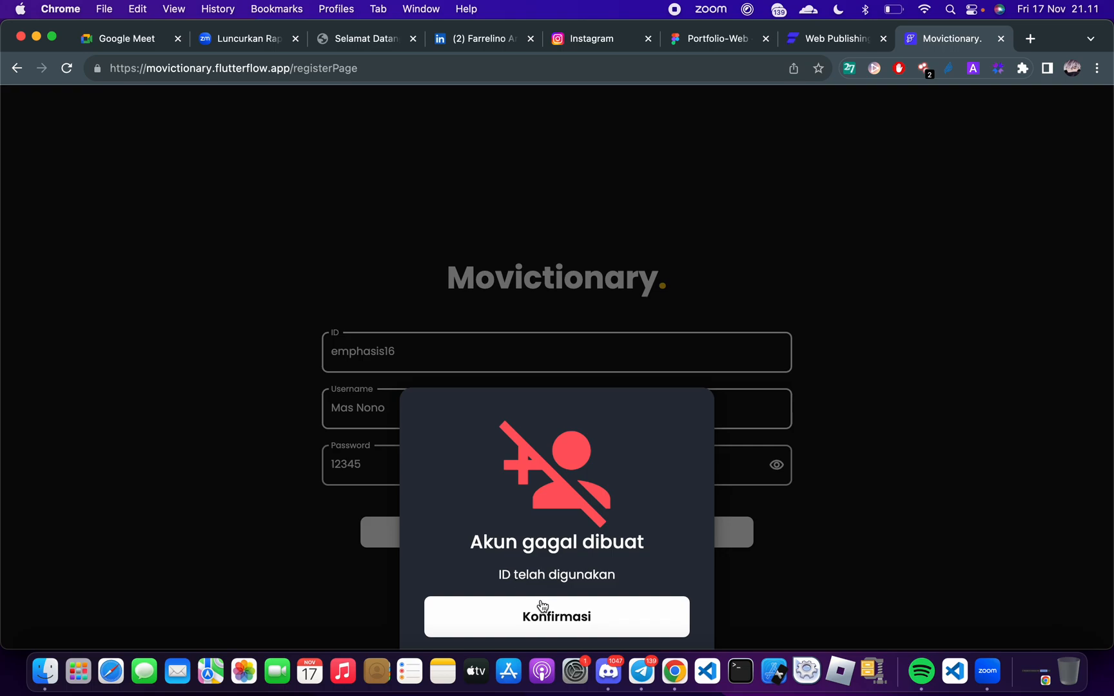
left_click(538, 620)
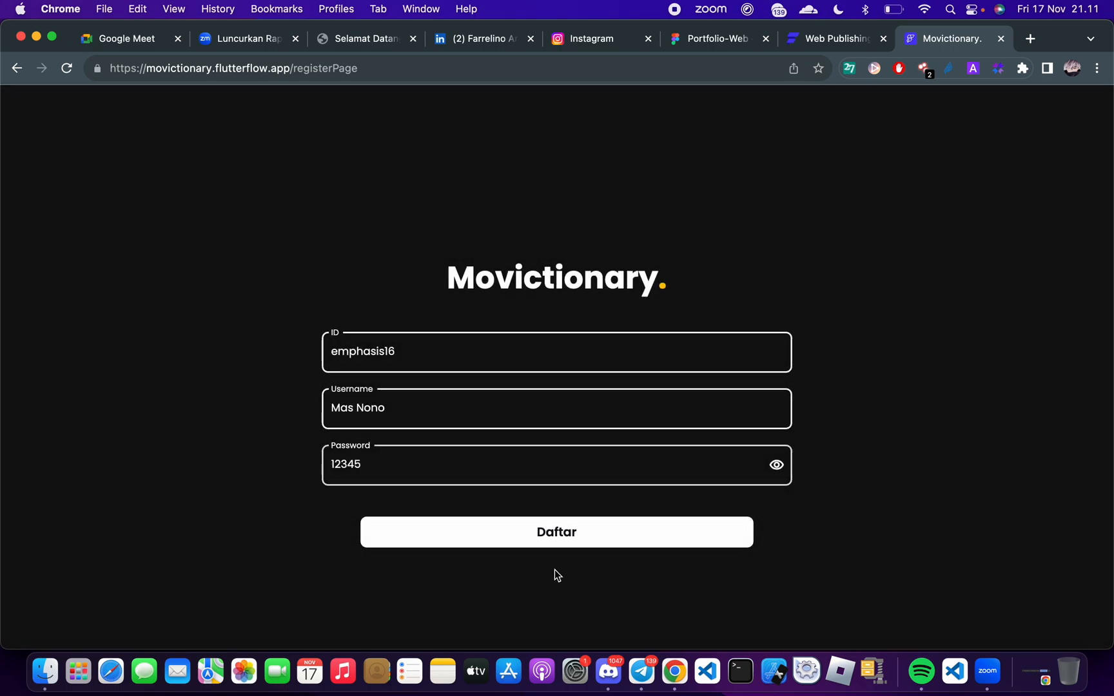
Extend the account ID with extra digits, register the account and go on to the login page
double_click(351, 354)
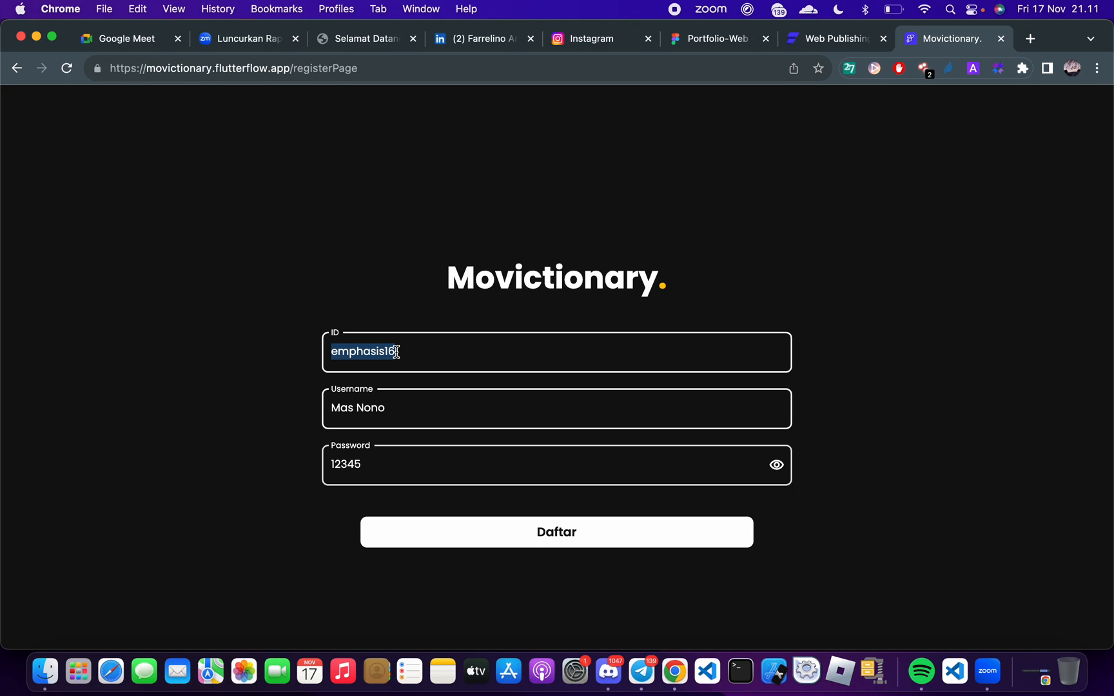
key("Right")
type("0824")
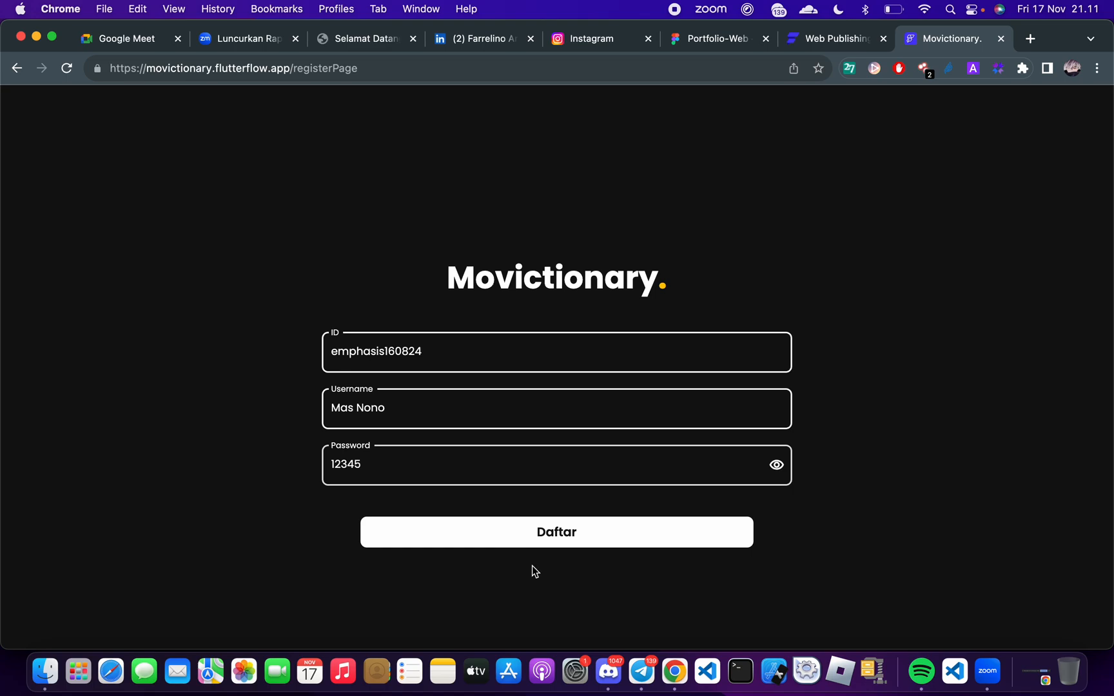
left_click(481, 534)
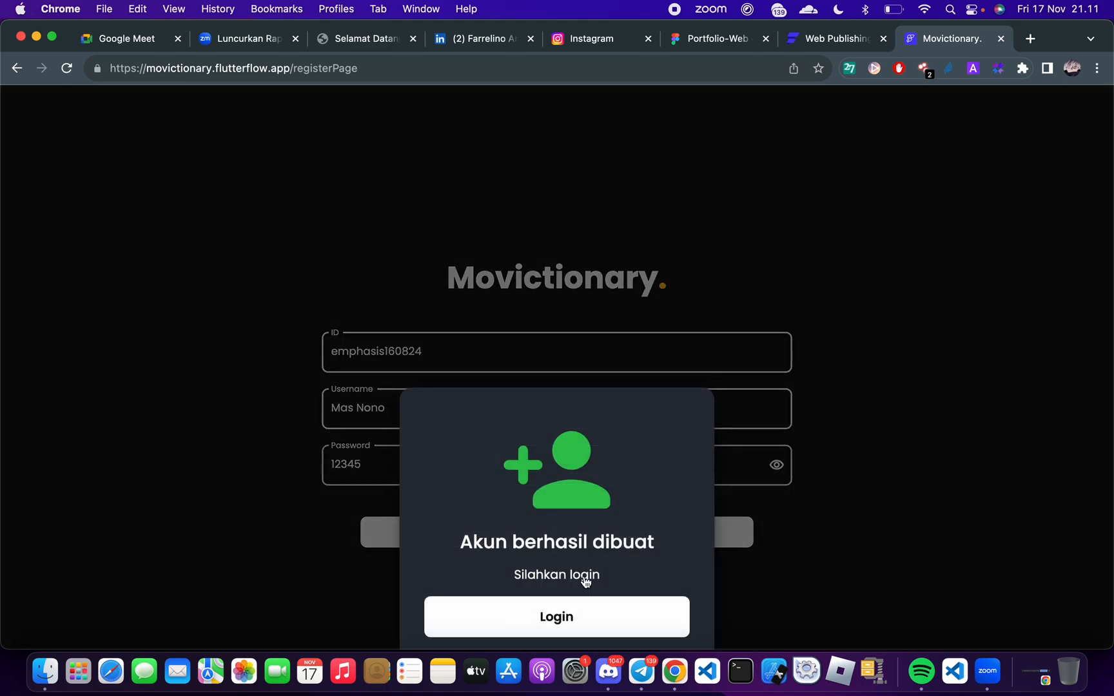
left_click(567, 621)
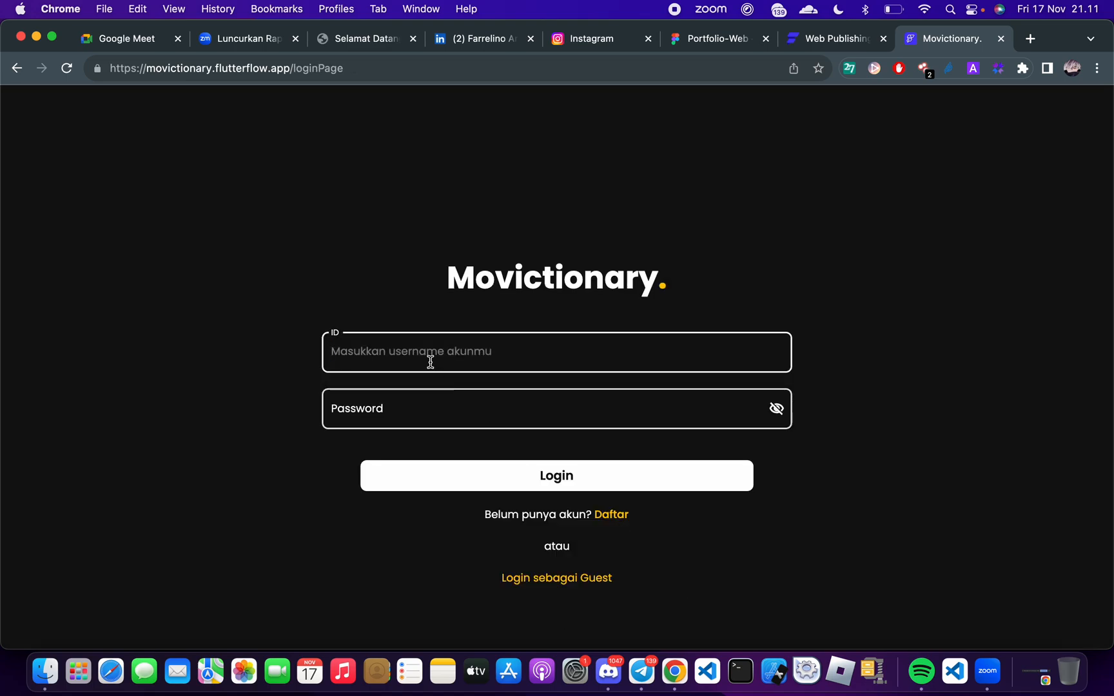
Log in with the new account's ID and password and confirm the welcome dialog
type("emphasis160824")
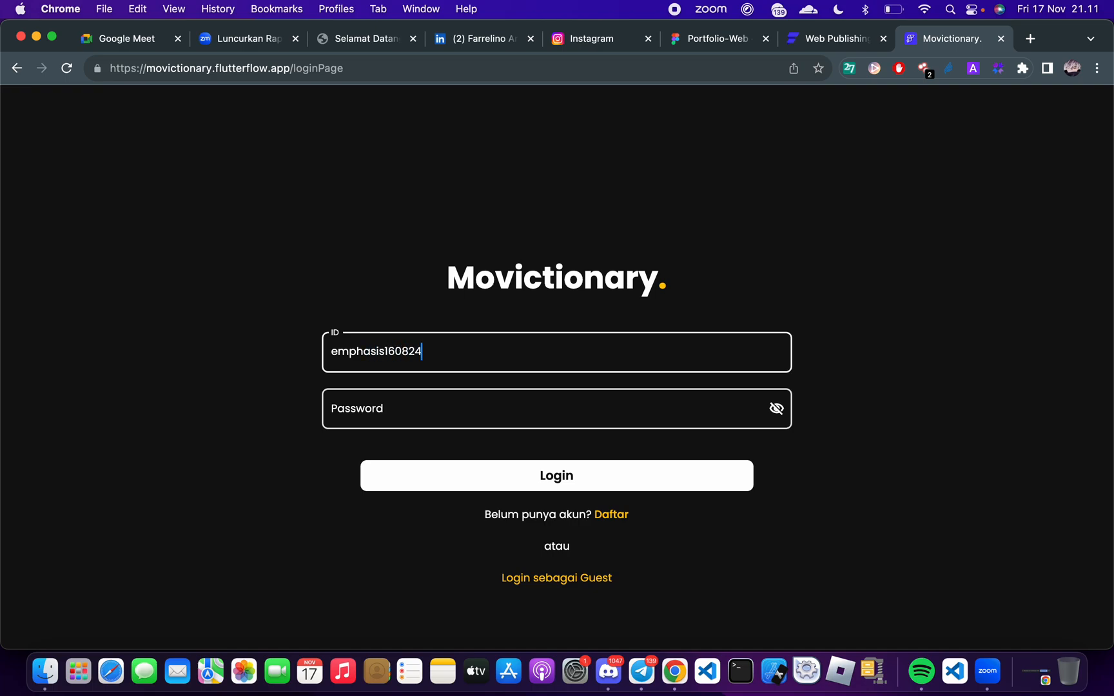
left_click(395, 415)
type("•••••")
left_click(473, 475)
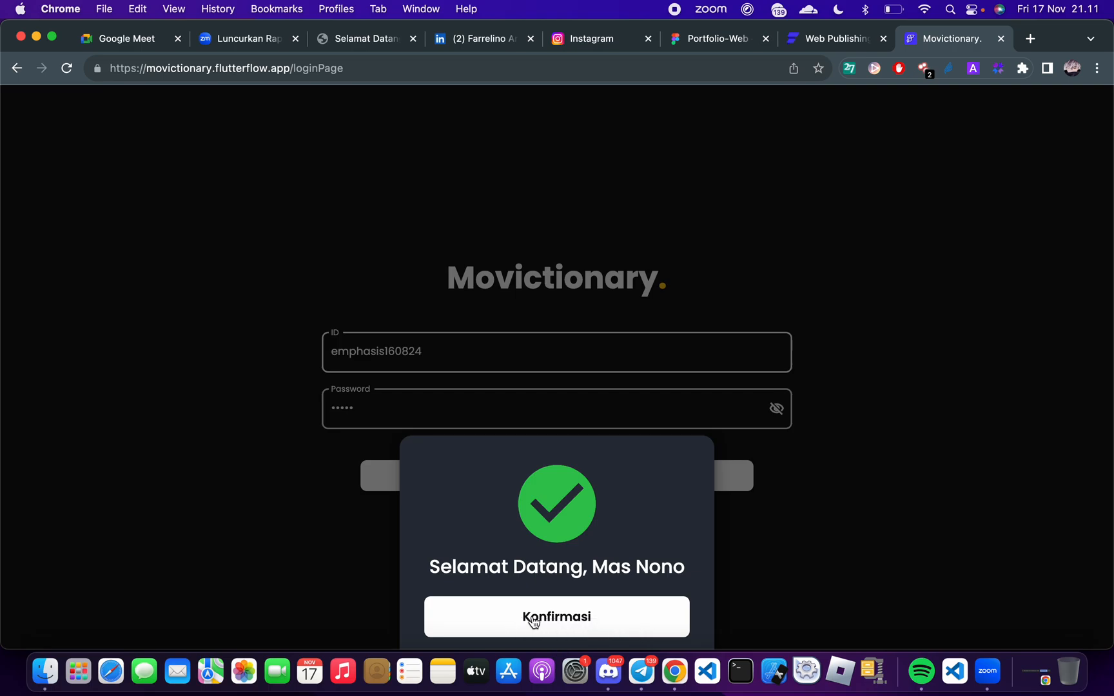
left_click(603, 623)
Look through the movie reviews on the Movictionary home page
scroll(455, 388, "down", 4)
scroll(455, 388, "up", 2)
scroll(455, 388, "up", 2)
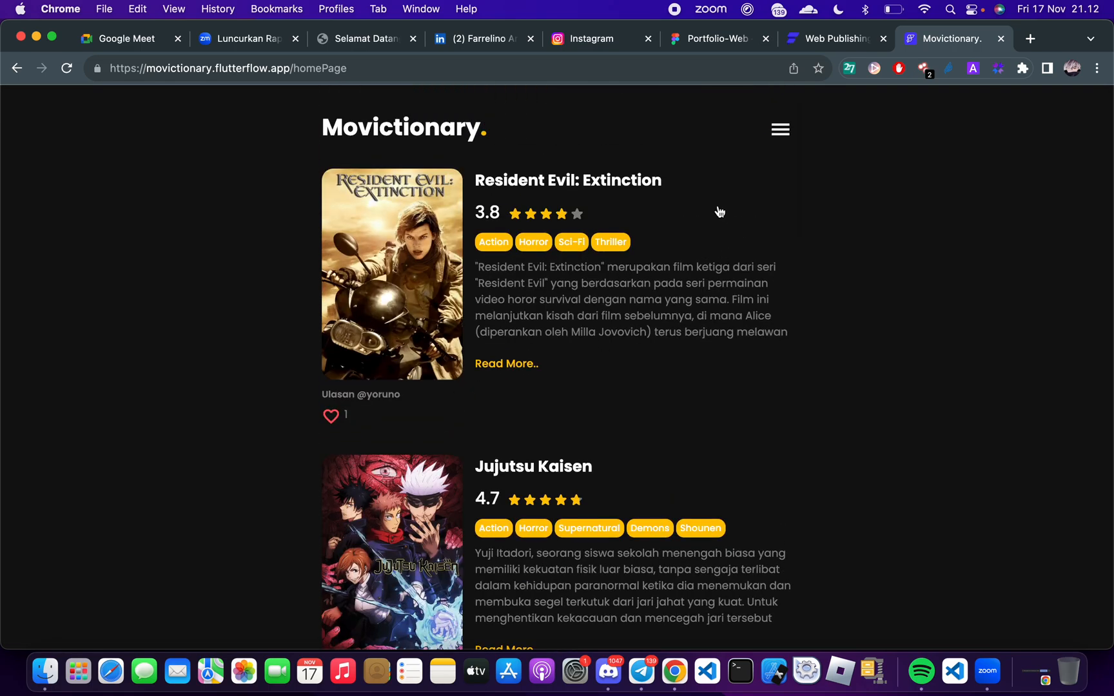
scroll(719, 212, "down", 10)
scroll(720, 212, "up", 5)
scroll(720, 212, "down", 14)
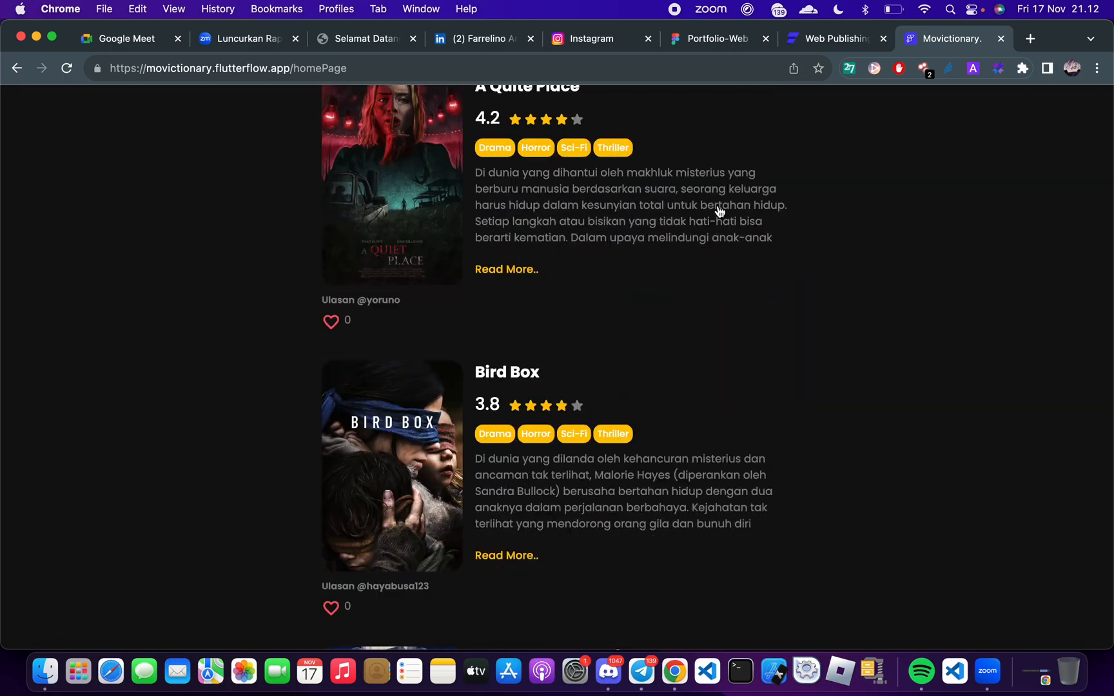
scroll(720, 212, "up", 20)
Open the Tambah Ulasan page and try out the poster picker and the Judul field
left_click(780, 129)
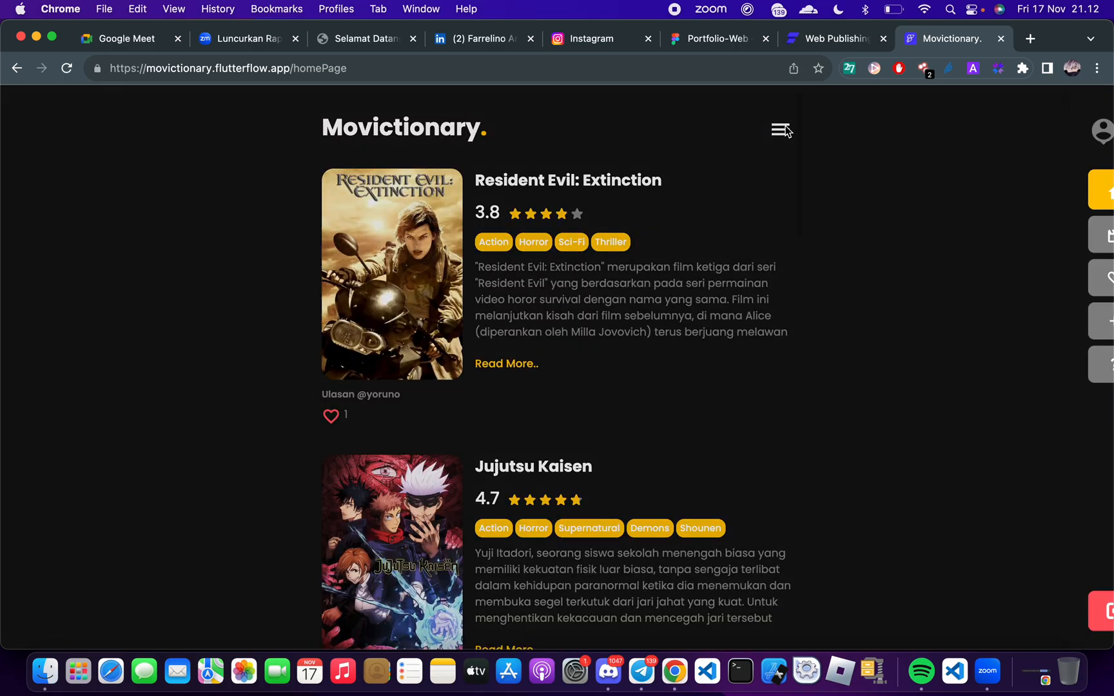
left_click(954, 319)
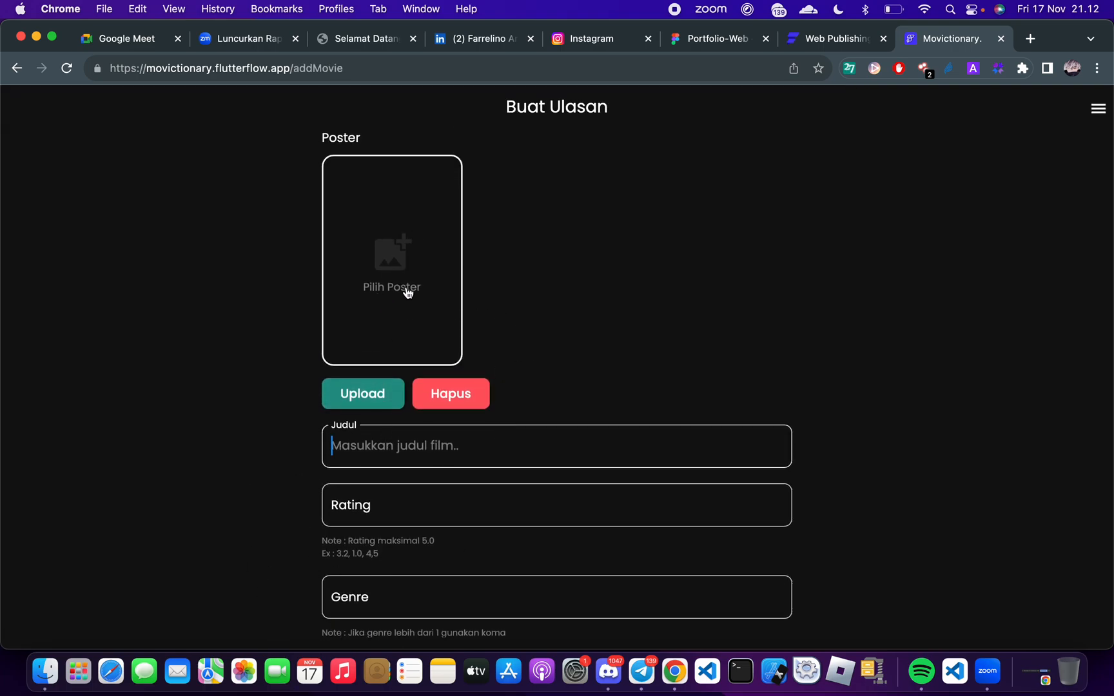
left_click(392, 238)
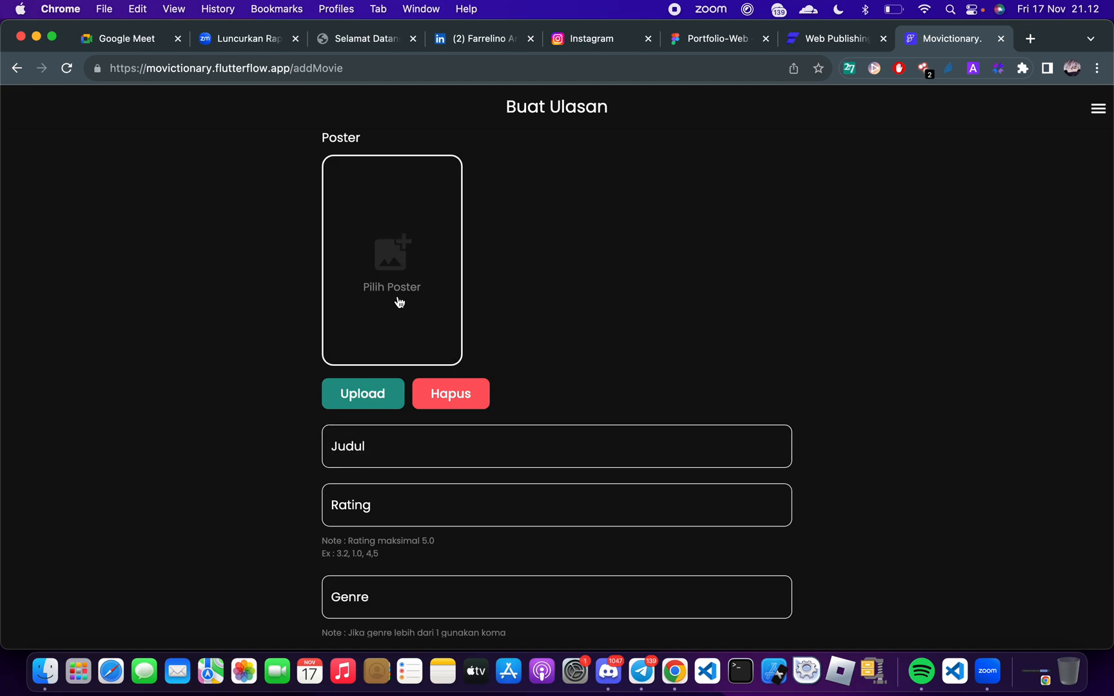
left_click(350, 453)
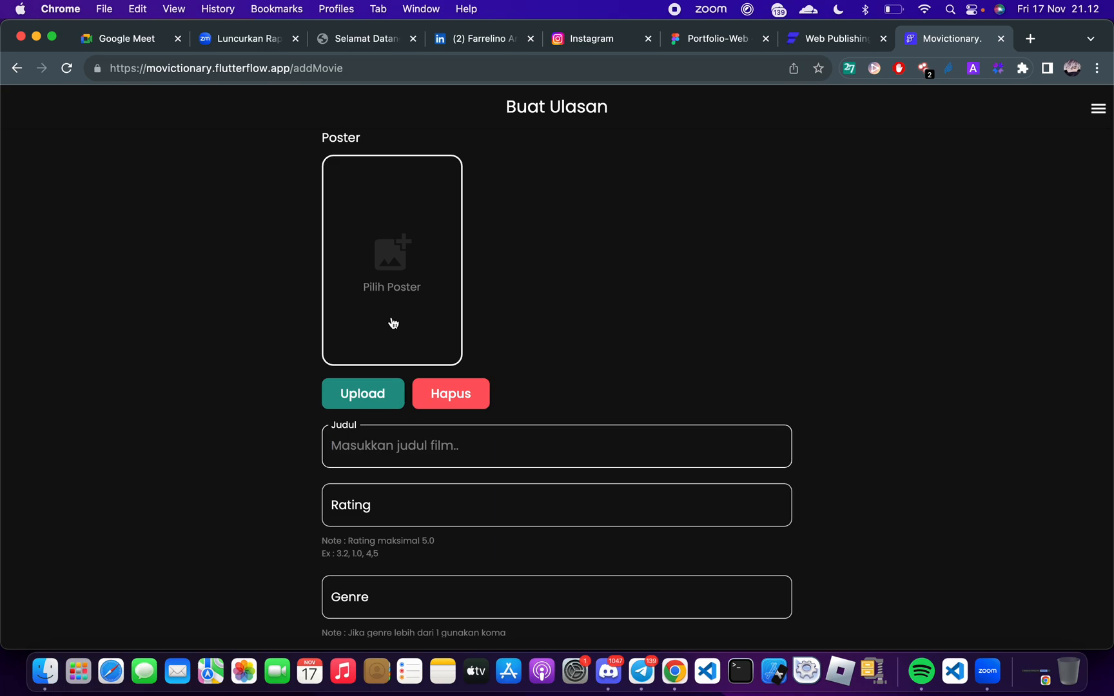
left_click(391, 288)
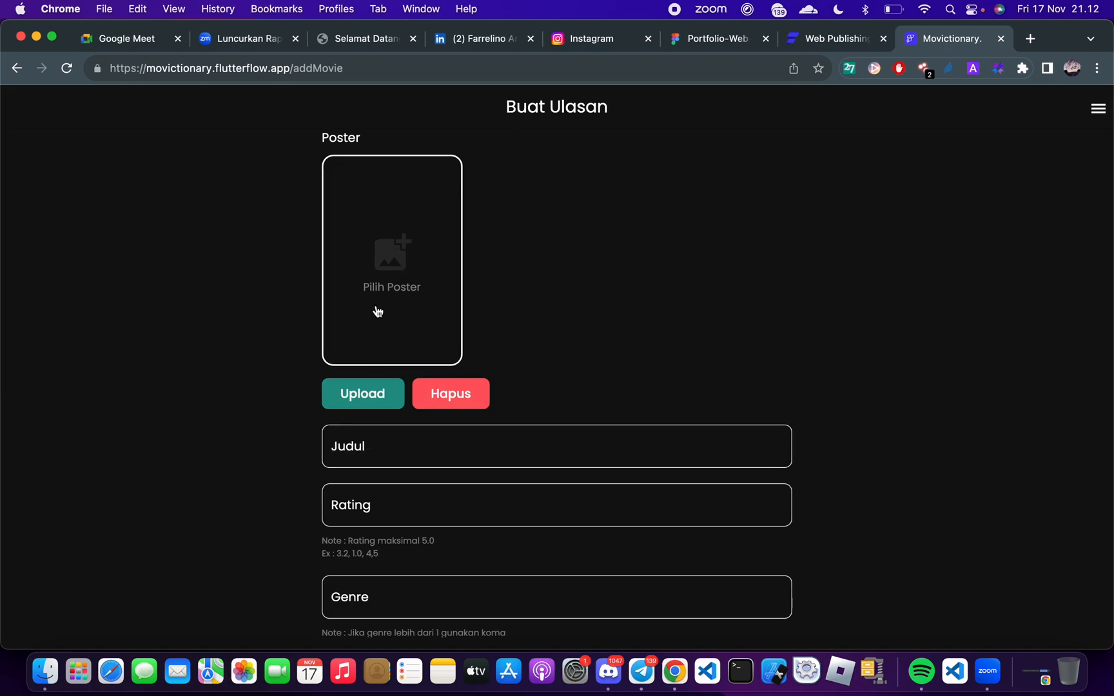
left_click(343, 461)
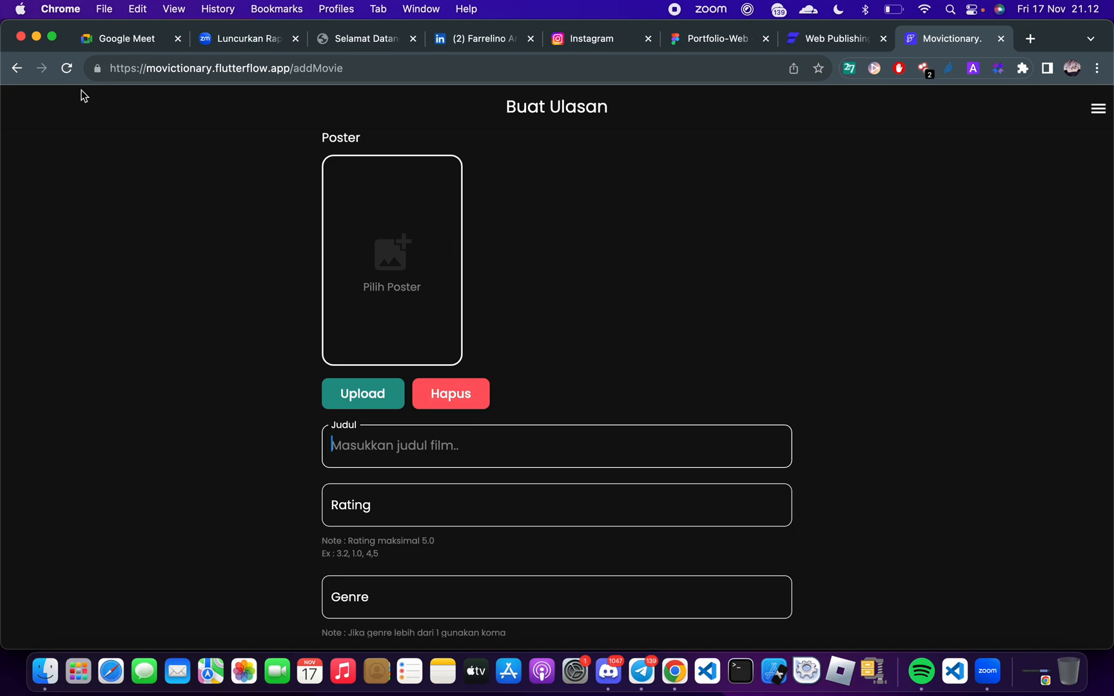
Go through the Rating, Genre and remaining fields of the Buat Ulasan form
left_click(346, 511)
scroll(344, 504, "down", 5)
left_click(365, 402)
left_click(360, 567)
scroll(361, 568, "down", 5)
left_click(413, 500)
scroll(582, 400, "up", 10)
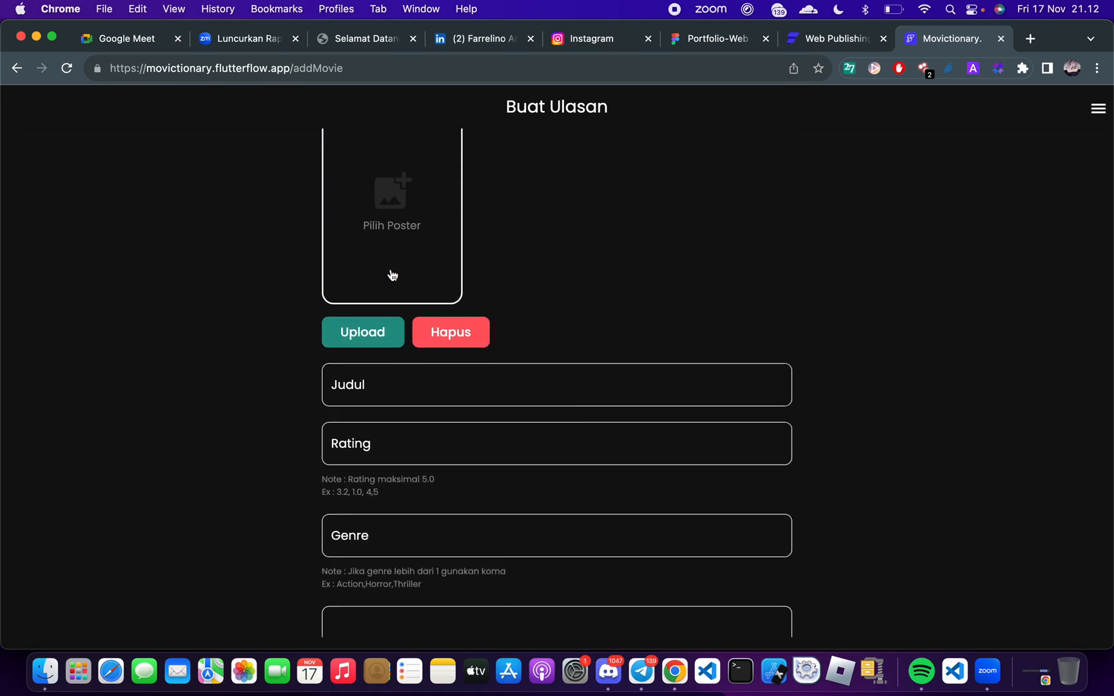
Look through the first slides of the Butuh Bantuan page and open the Ulasan Saya page
left_click(1099, 110)
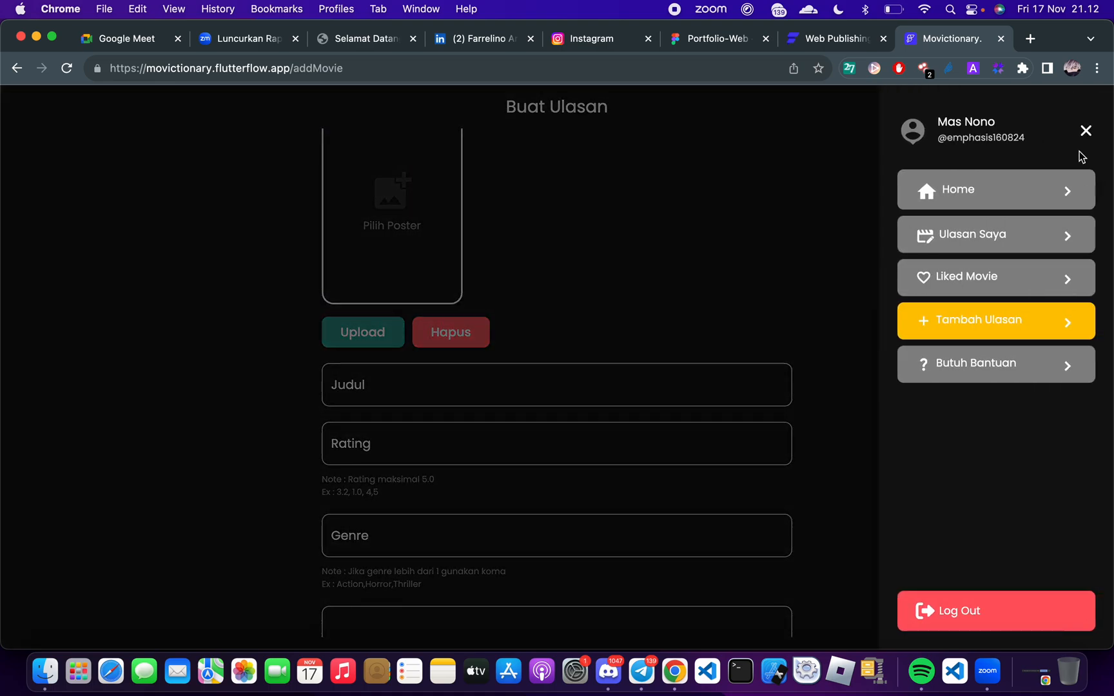
left_click(1003, 367)
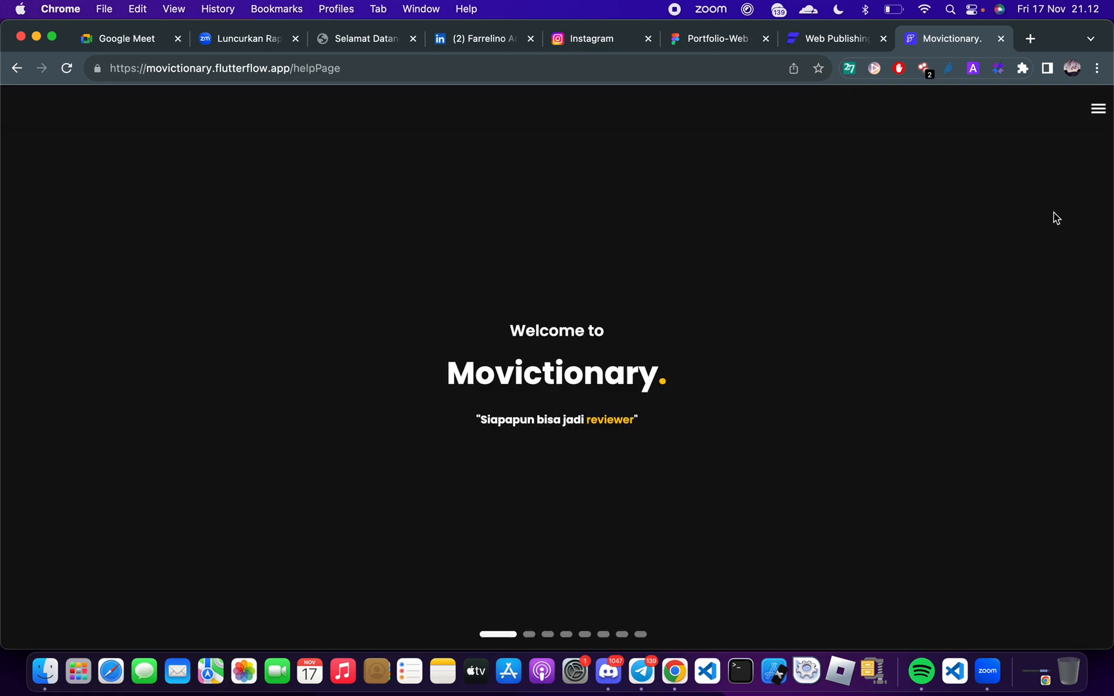
scroll(700, 391, "right", 9)
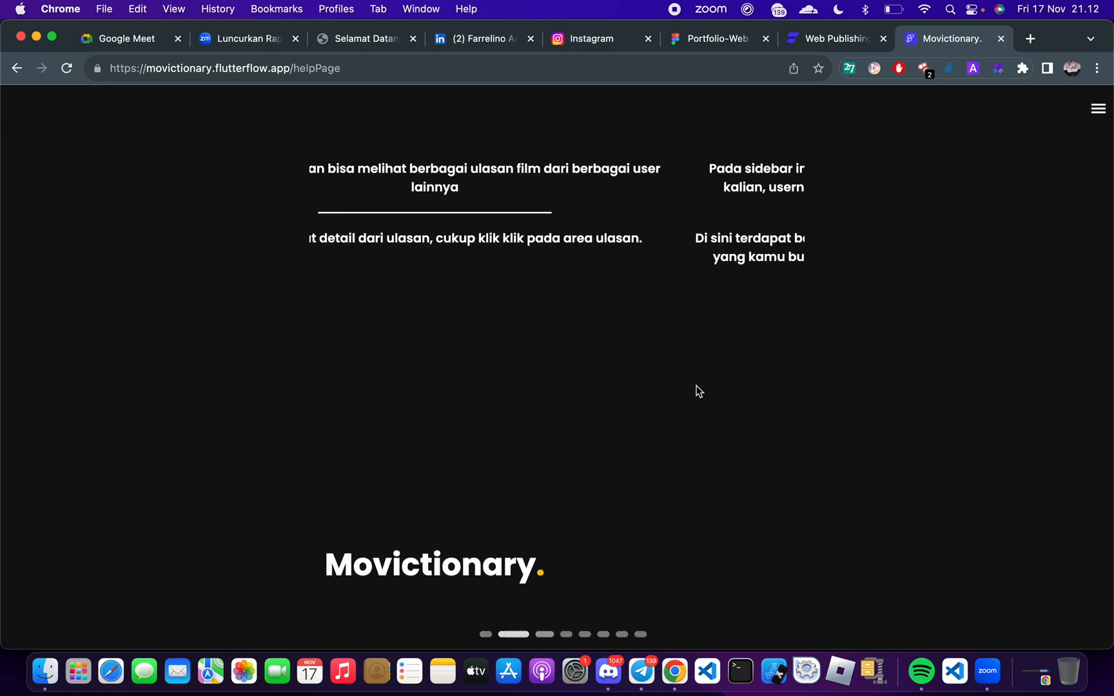
scroll(698, 387, "right", 5)
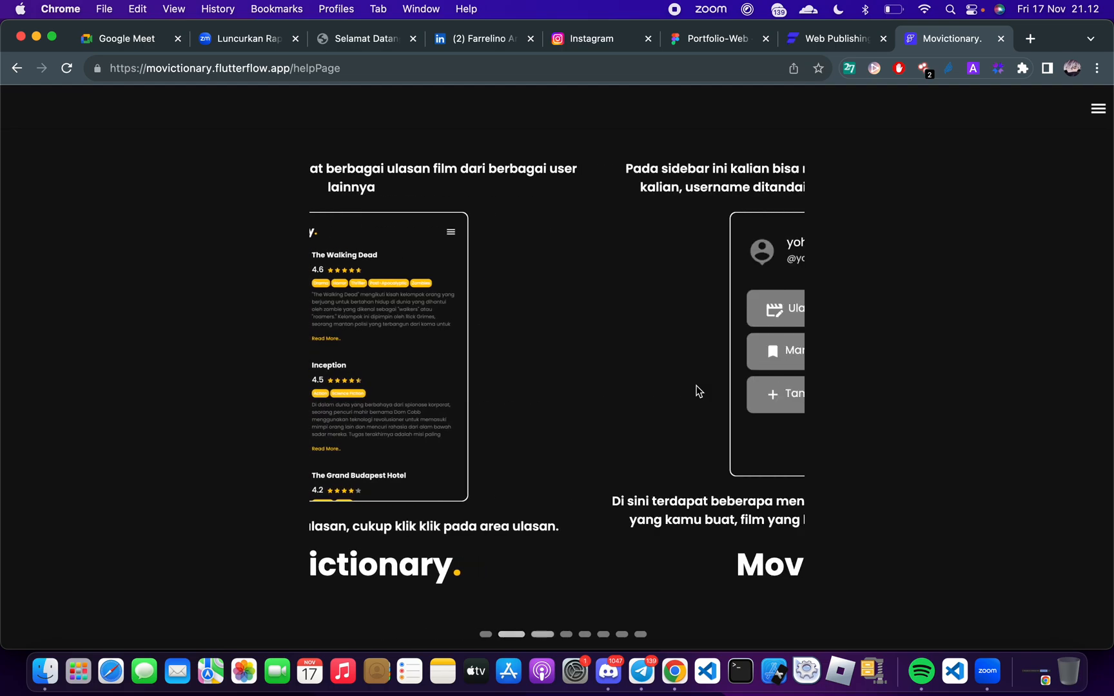
left_click(1098, 108)
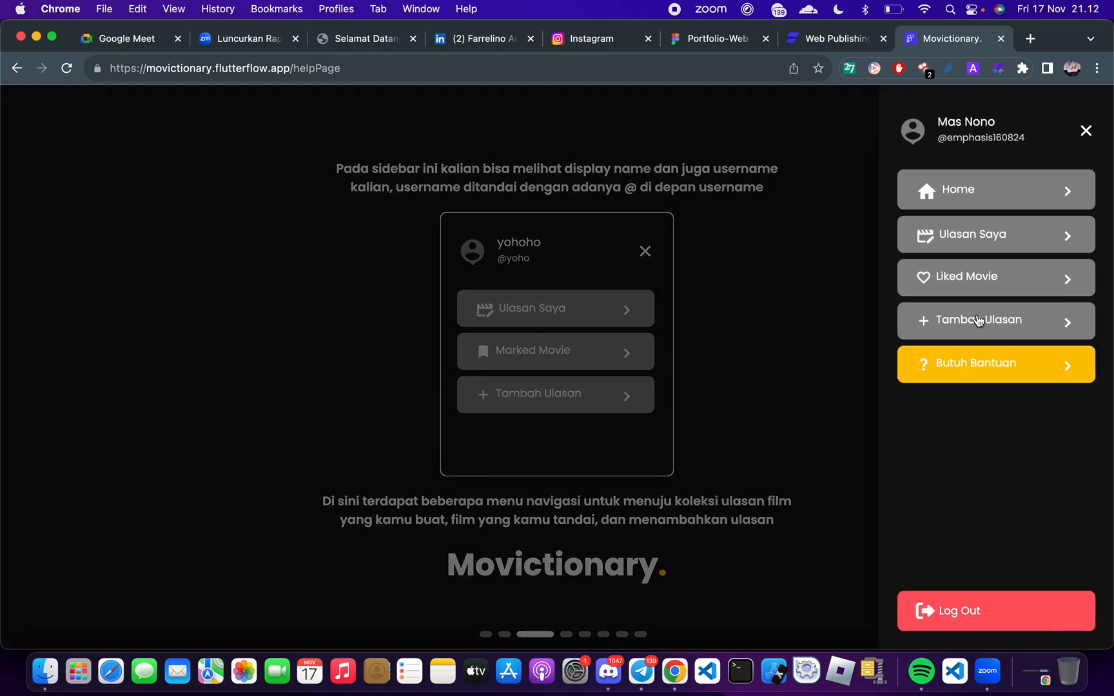
left_click(946, 234)
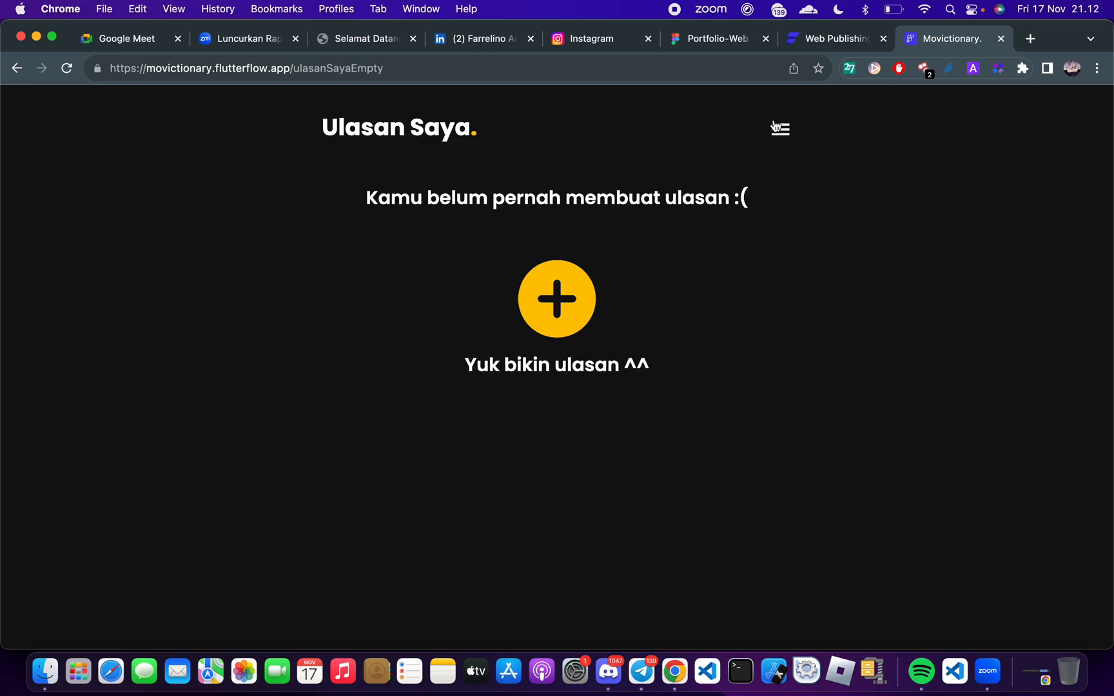
Look over the entries of the navigation menu on the Ulasan Saya page
left_click(776, 127)
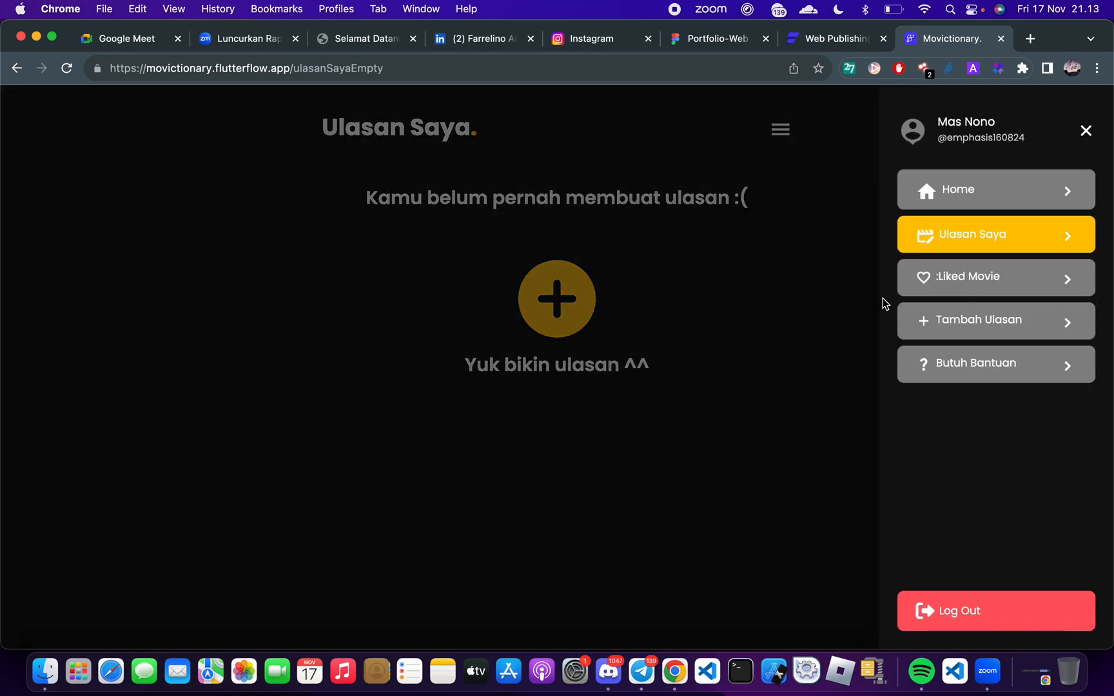
left_click(682, 382)
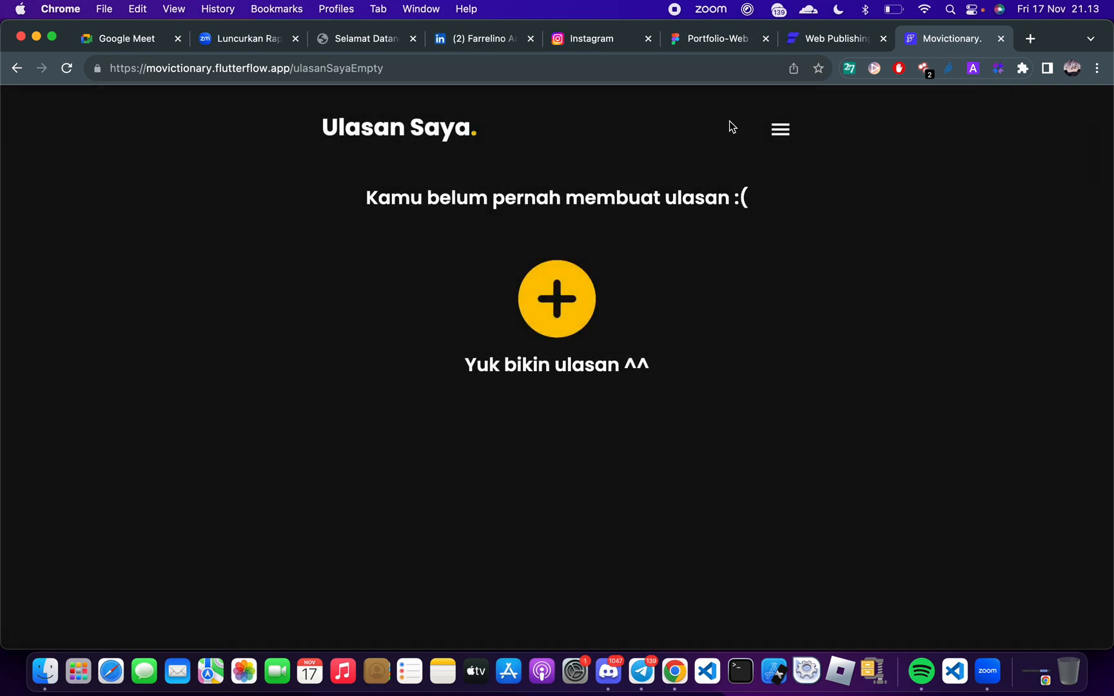
left_click(778, 139)
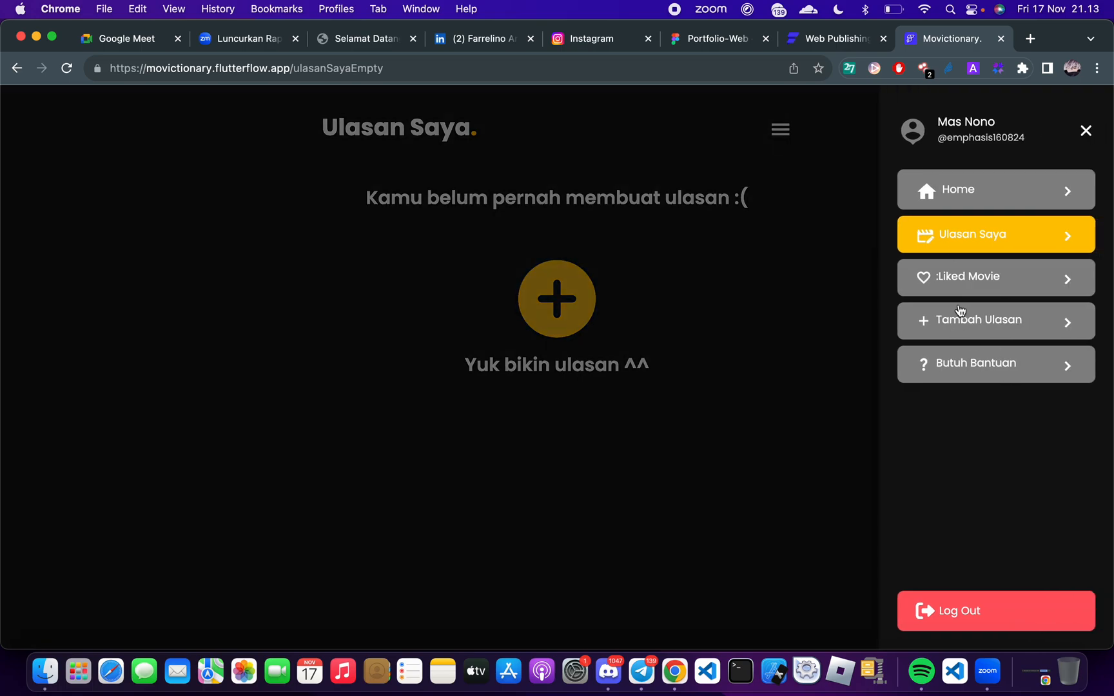
left_click(798, 430)
left_click(777, 131)
Switch to the Google Meet call and check the participants' questions in the chat
key("ctrl+Right")
key("ctrl+Right")
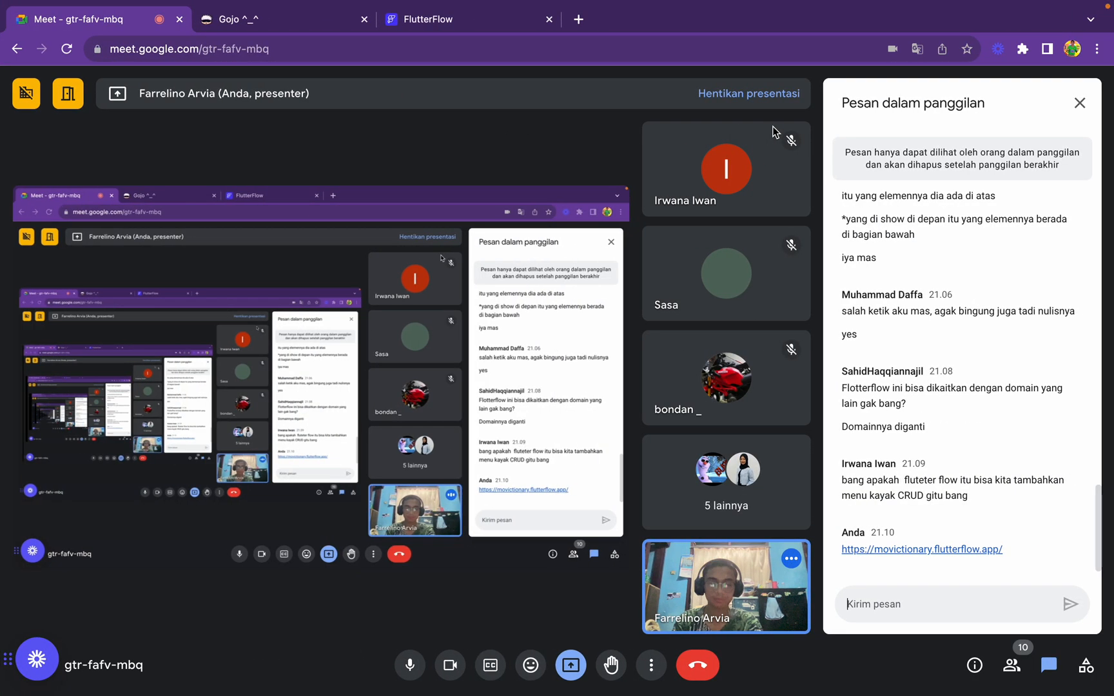
left_click(843, 599)
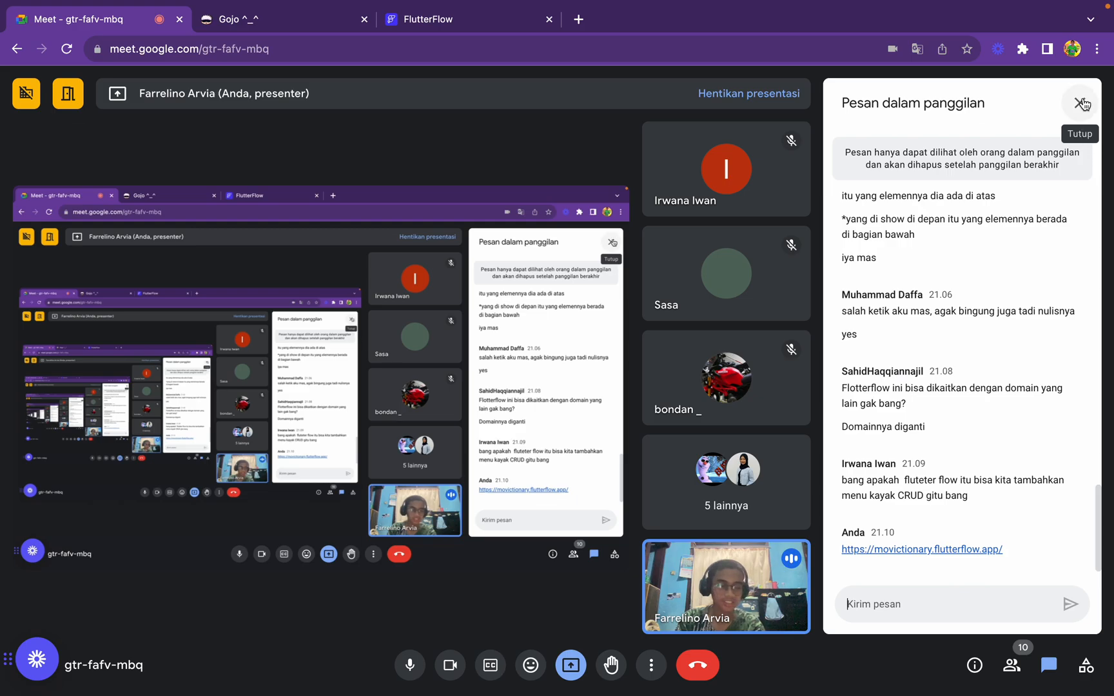
Close the navigation menu on Movictionary's Ulasan Saya page and return to the Google Meet chat
key("ctrl+Left")
key("ctrl+Left")
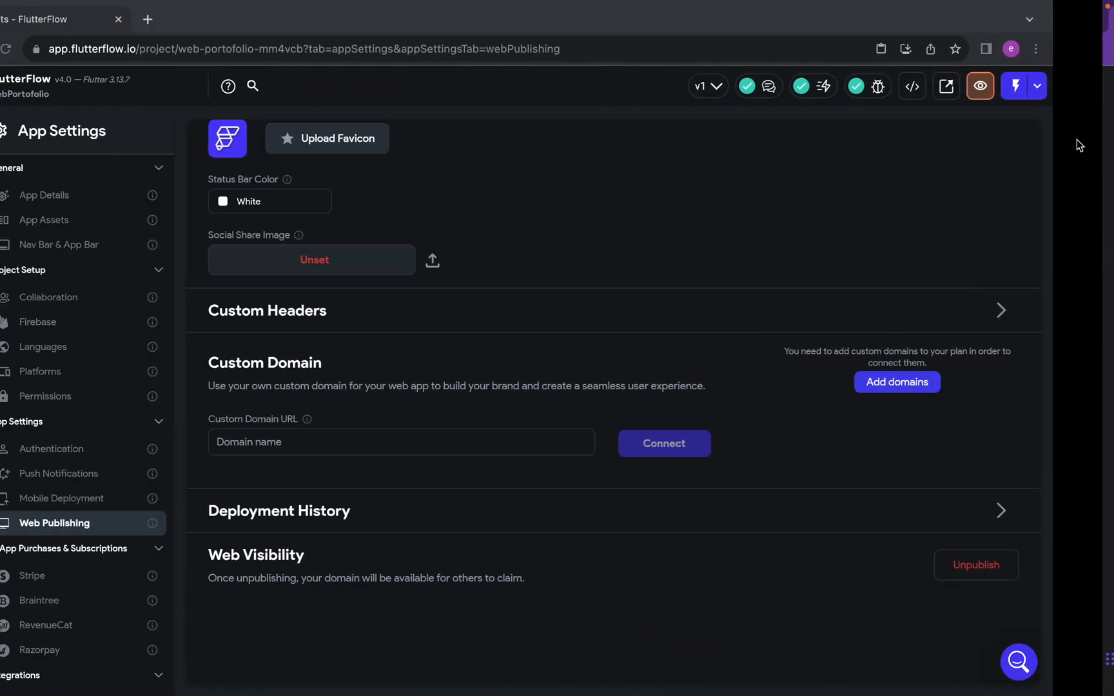
key("ctrl+Right")
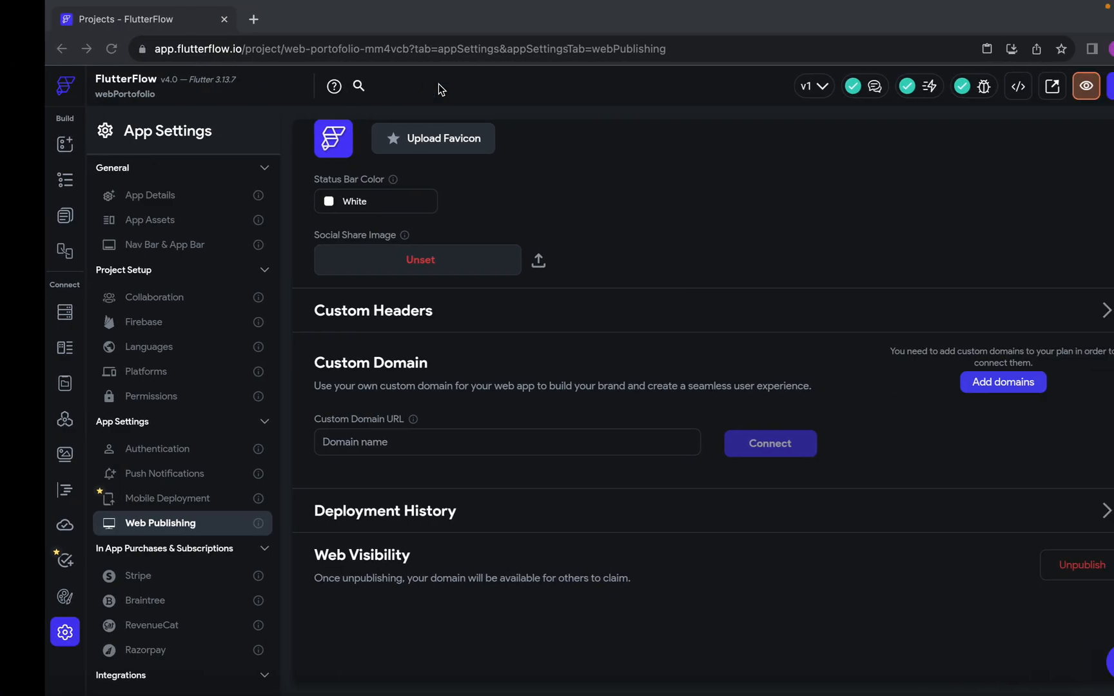
key("ctrl+Left")
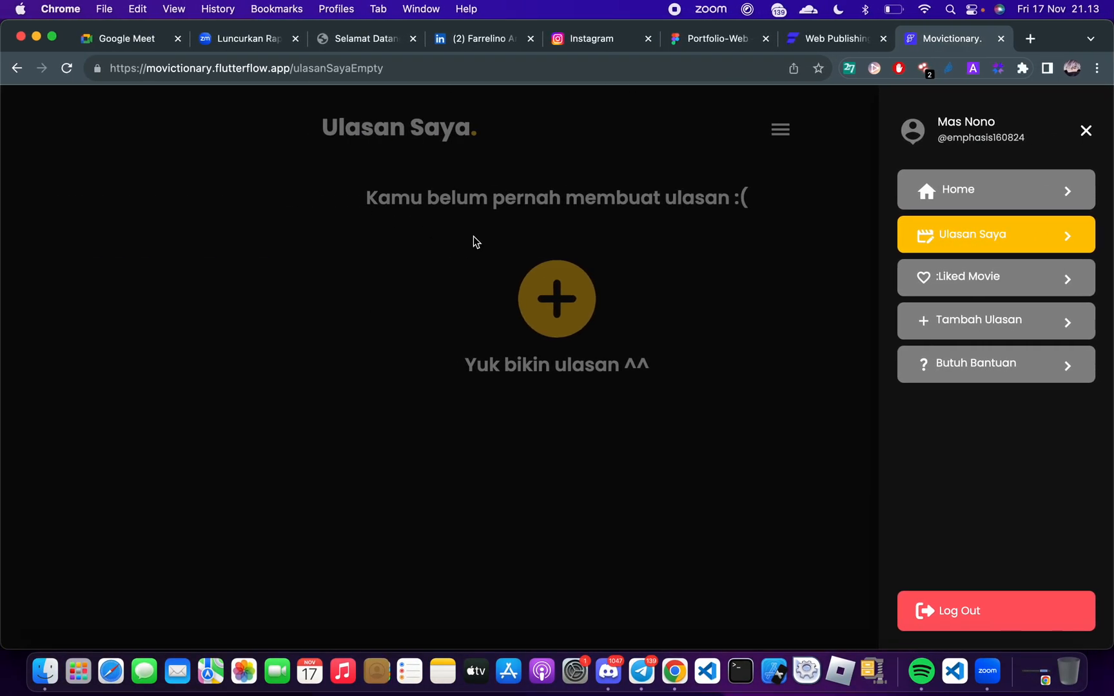
left_click(473, 236)
key("ctrl+Right")
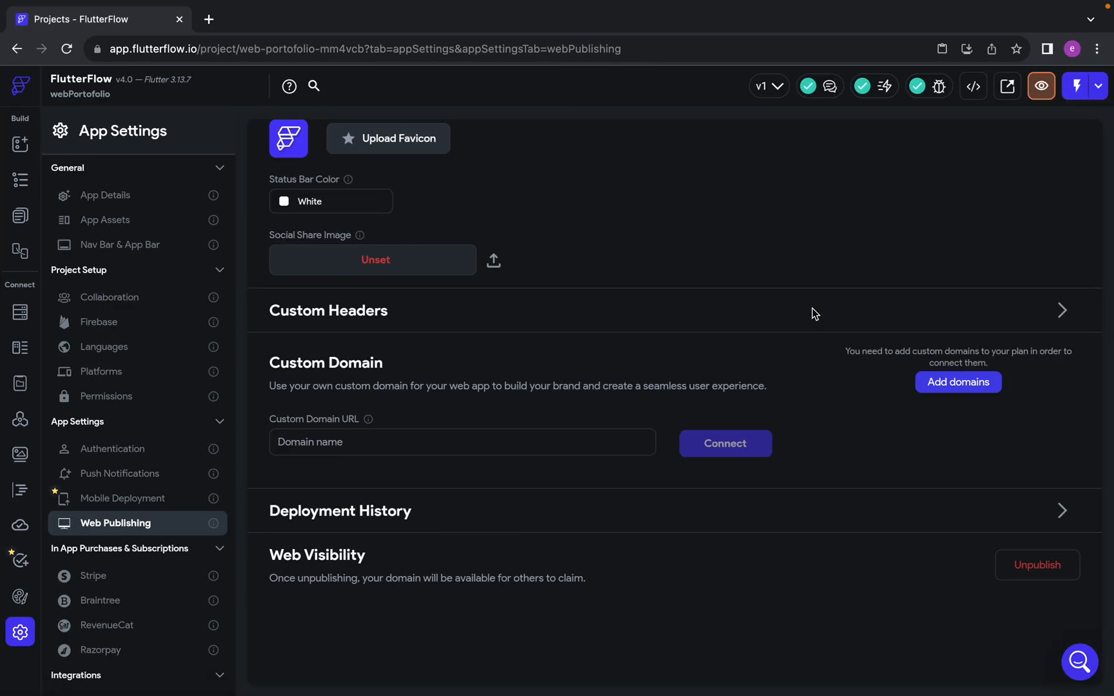
key("ctrl+Right")
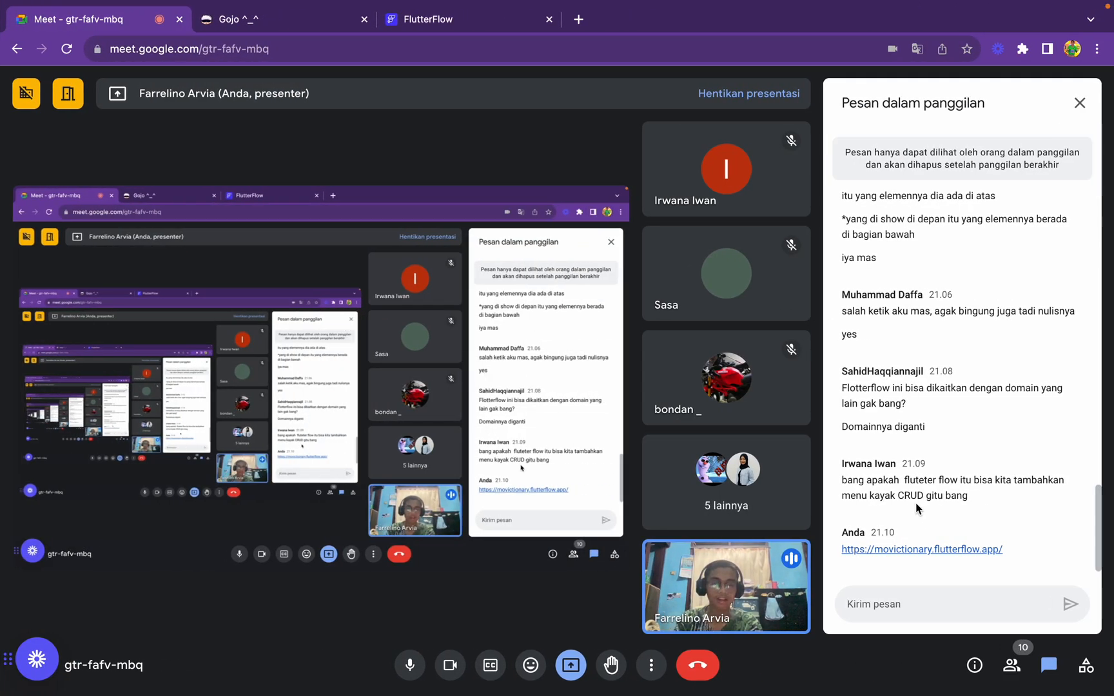
key("XF86MonBrightnessDown")
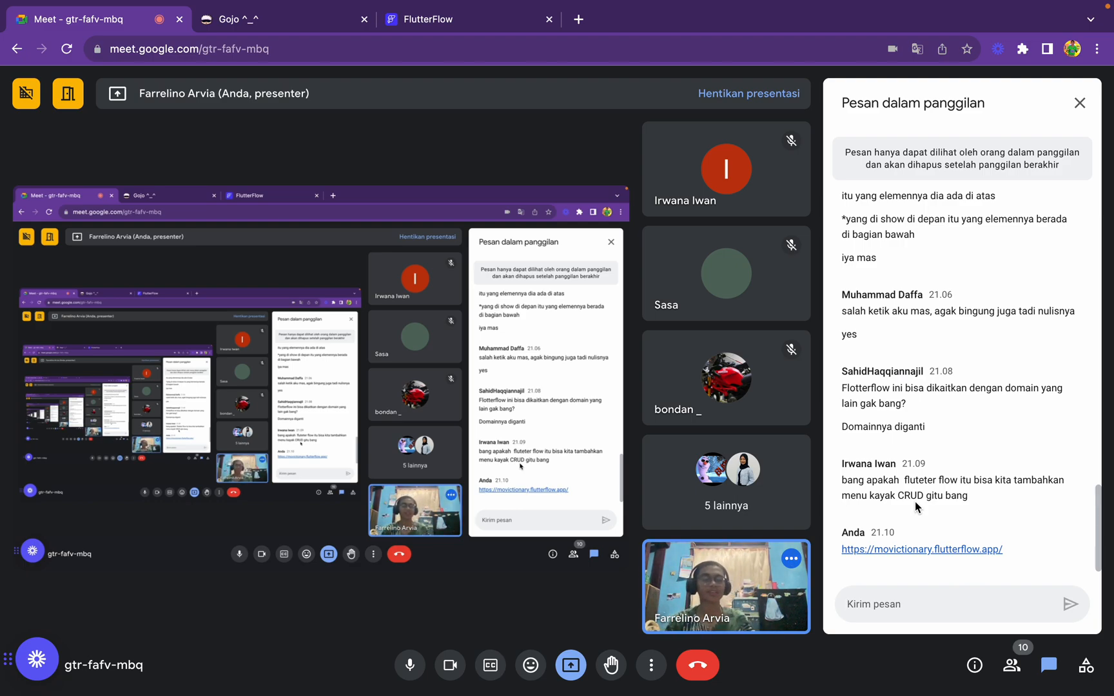
Open YouTube in a new Chrome tab, search for "programmer cepat" and open the Programmer Cepat channel
key("ctrl+Left")
key("ctrl+Left")
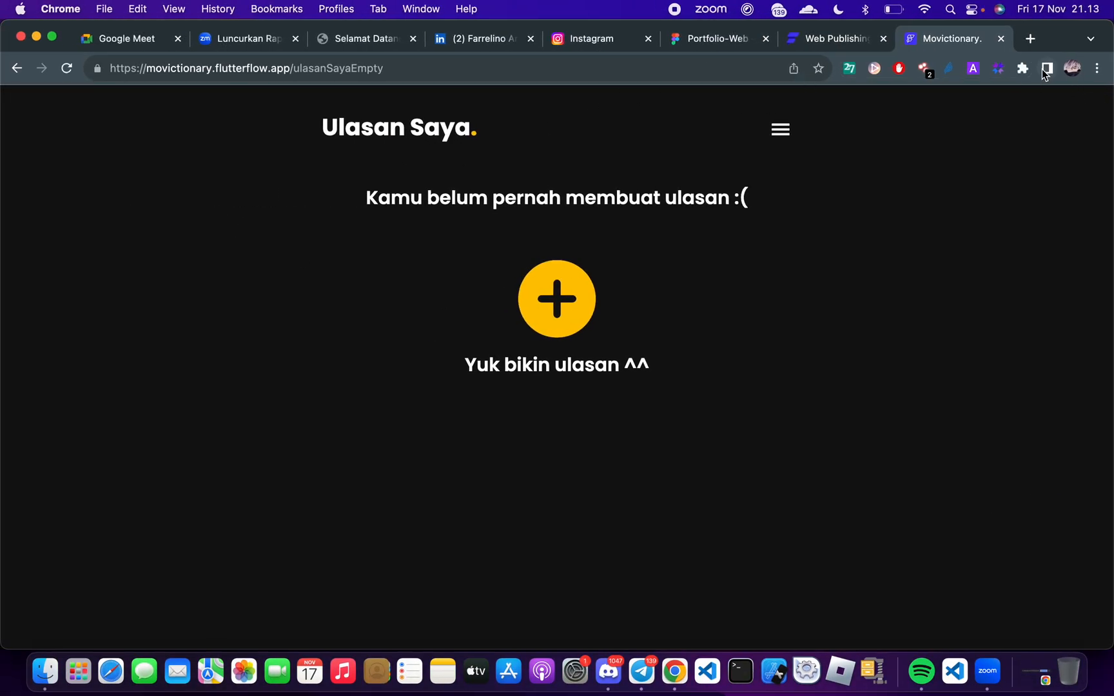
left_click(1029, 39)
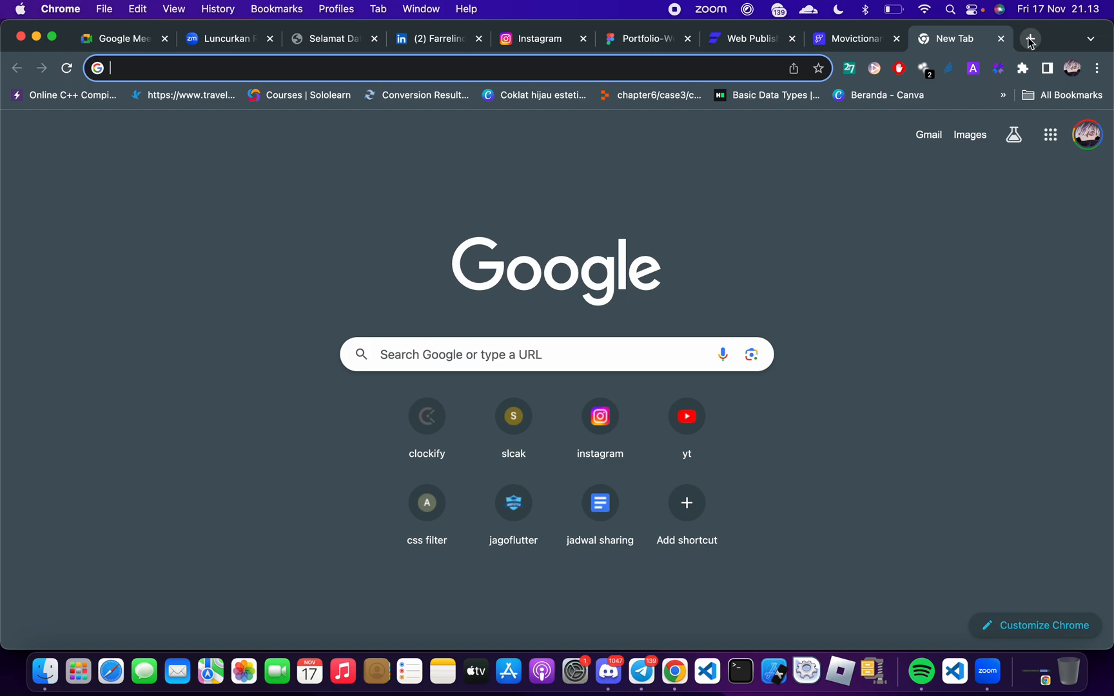
left_click(665, 432)
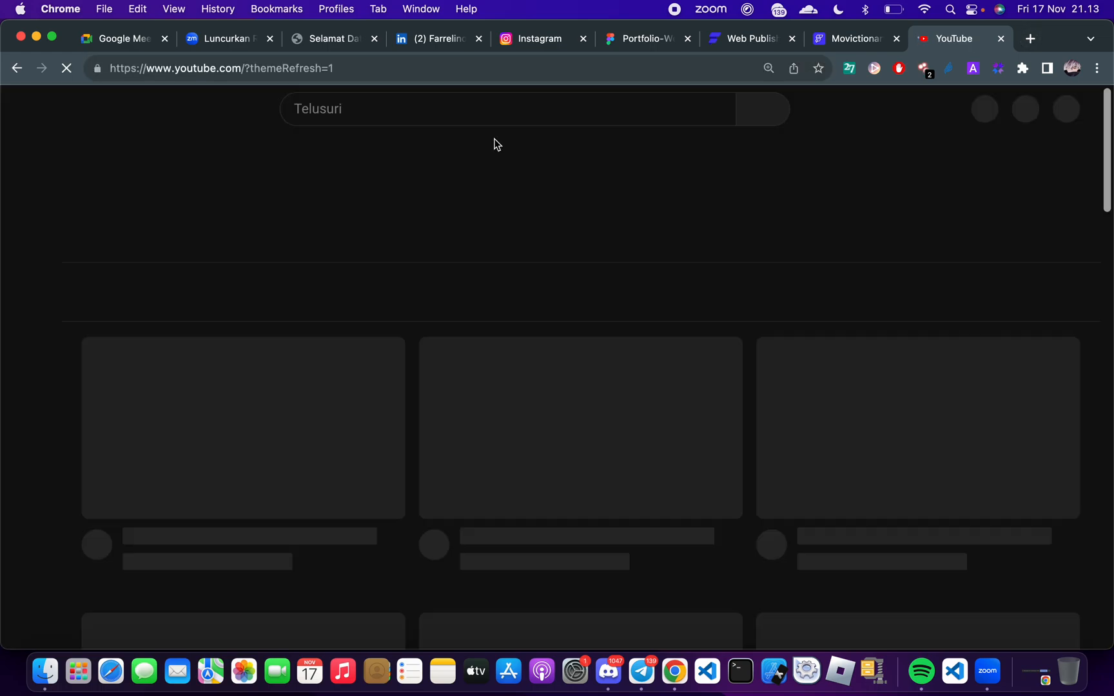
left_click(390, 106)
type("programm")
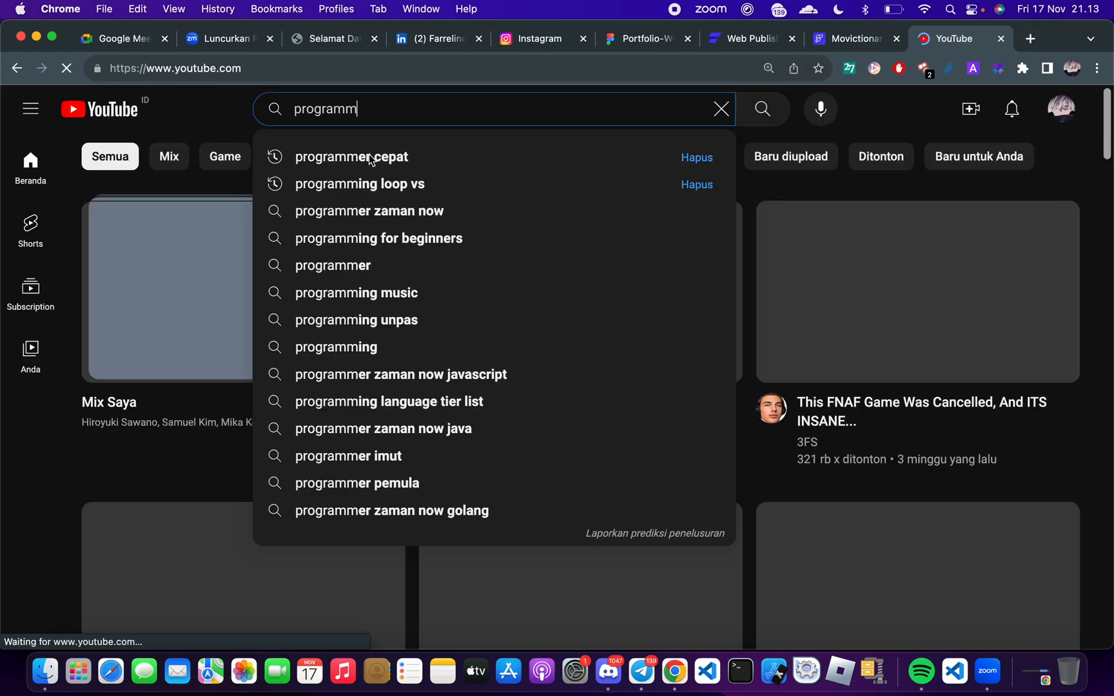
left_click(287, 164)
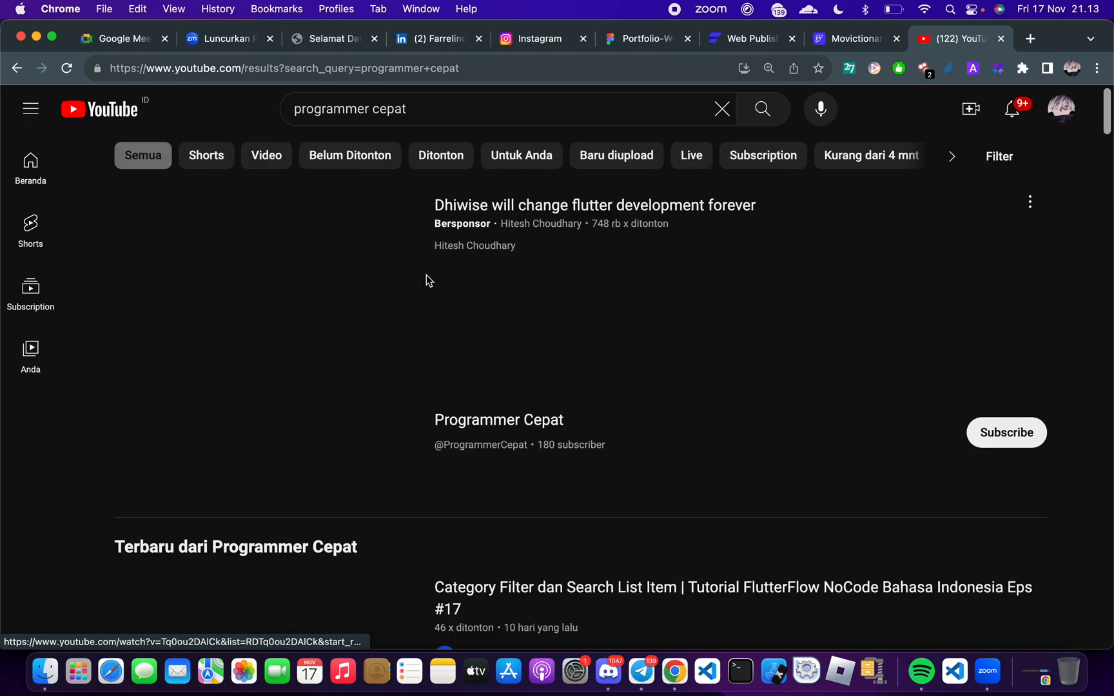
left_click(311, 283)
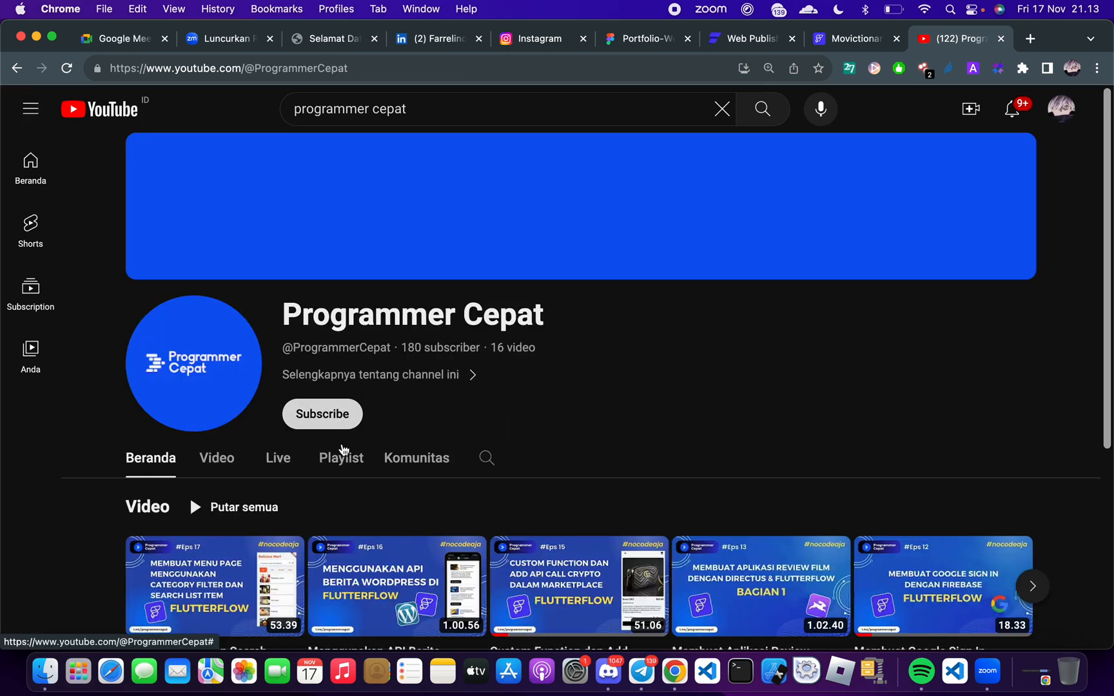
Show the Programmer Cepat channel's video list and subscribe to the channel
left_click(210, 459)
scroll(493, 523, "down", 5)
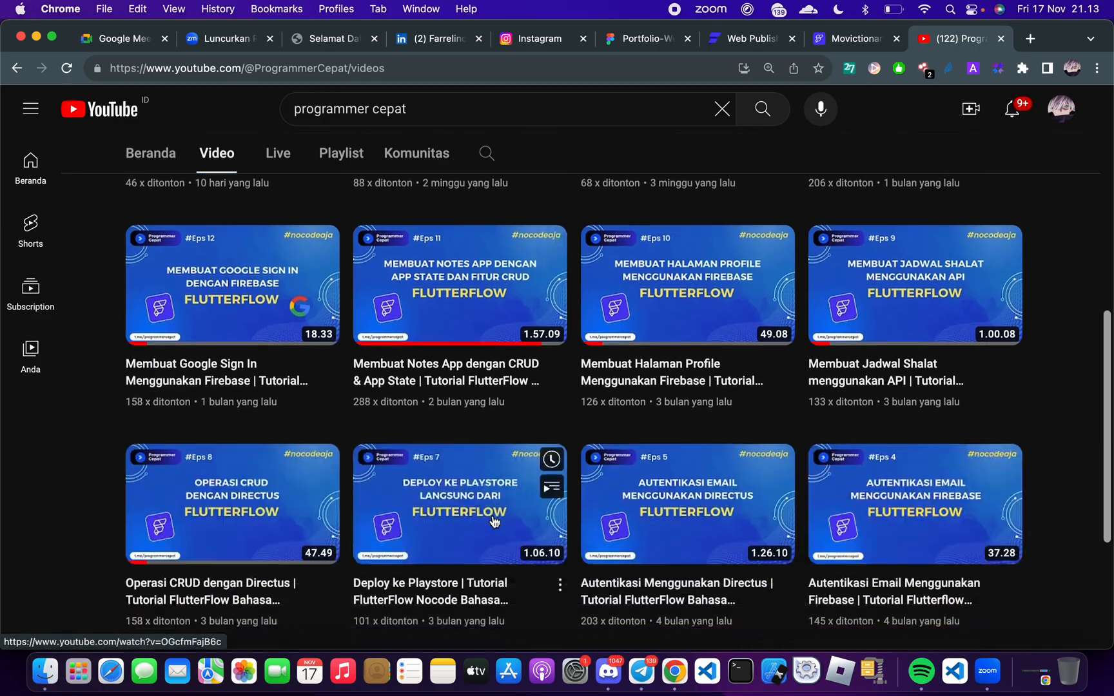
scroll(494, 523, "up", 10)
left_click(342, 413)
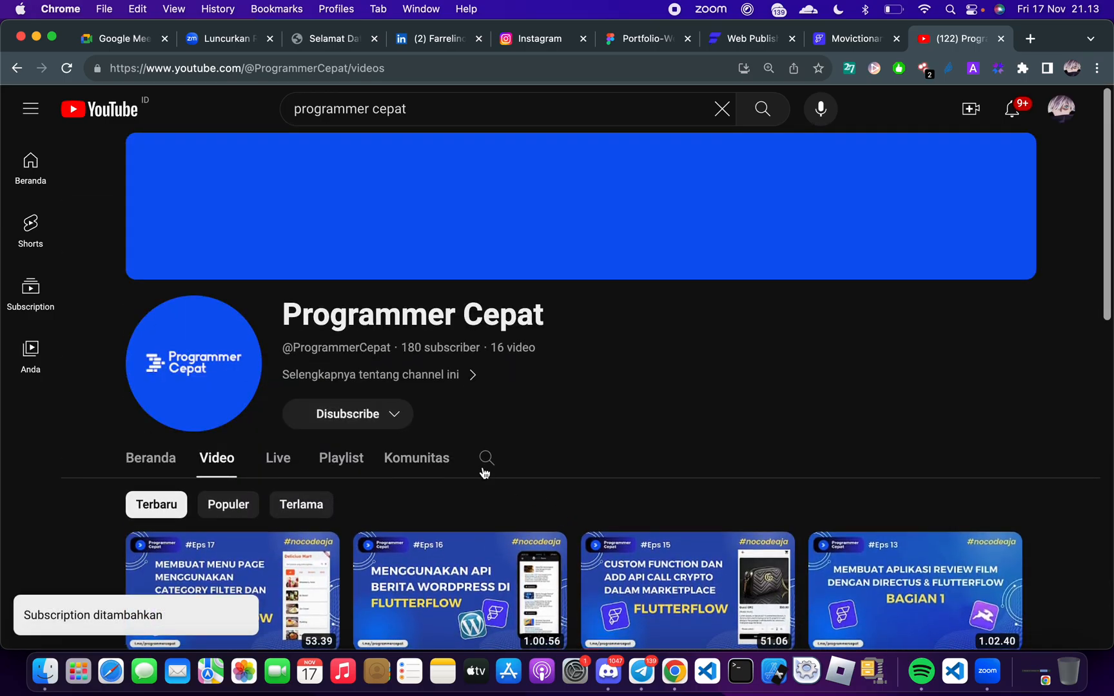
Browse the channel's FlutterFlow tutorials and open the Eps 1 video "Membuat UI Portal Berita", pausing its playback
scroll(484, 473, "down", 10)
scroll(485, 473, "down", 15)
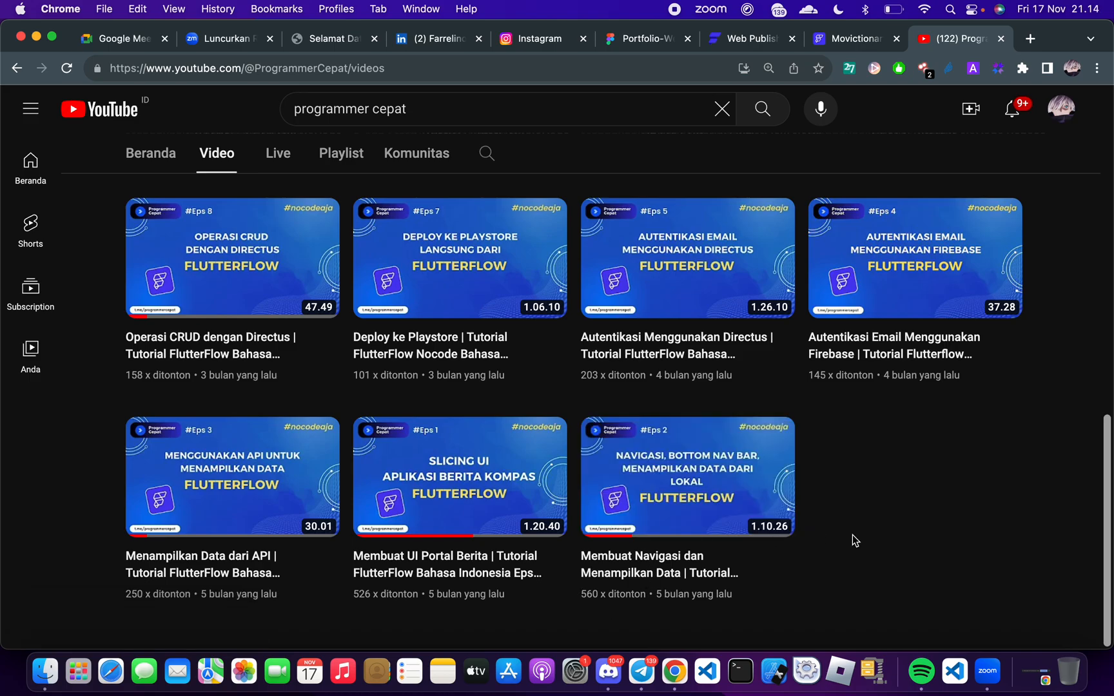
scroll(852, 535, "up", 10)
scroll(852, 534, "down", 10)
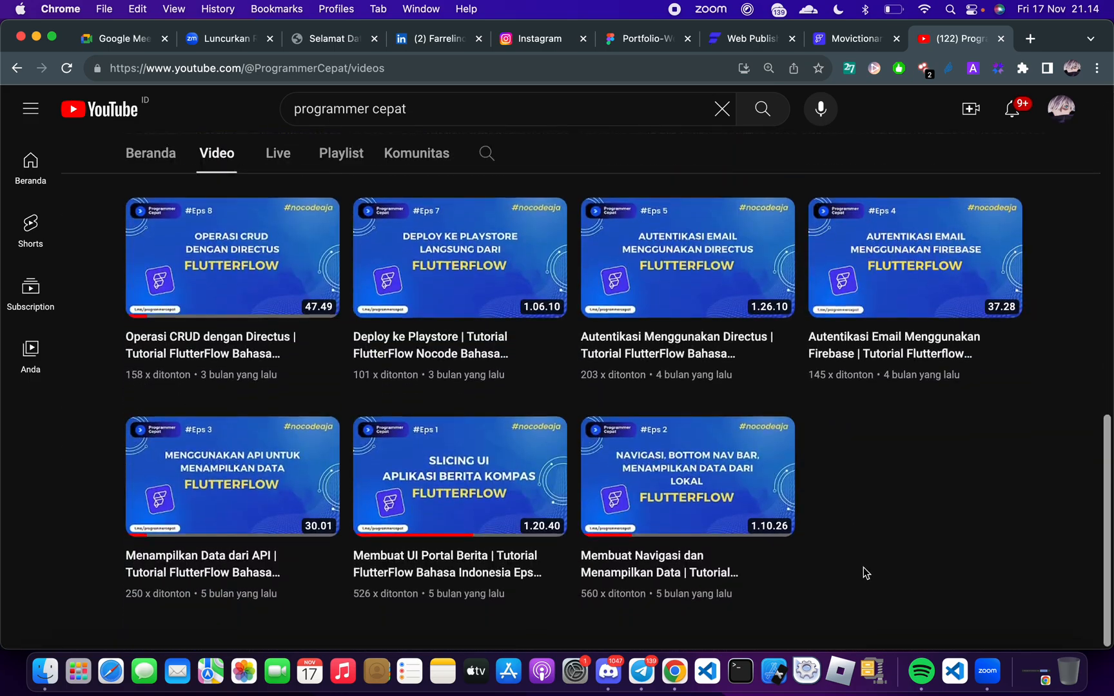
mouse_move(712, 530)
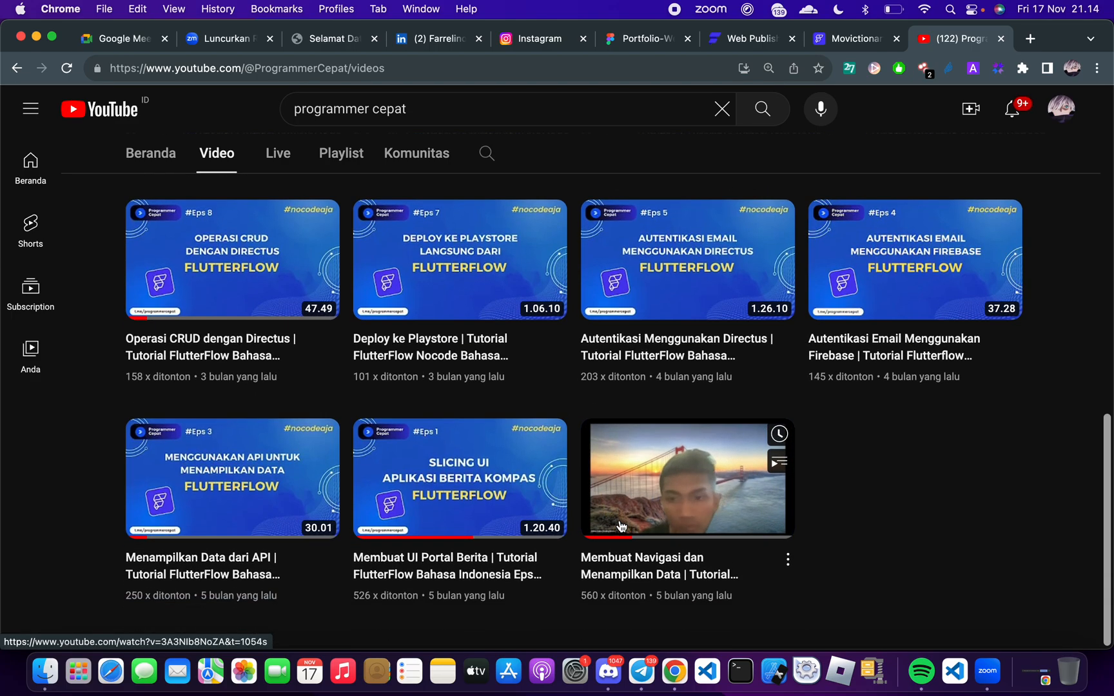
left_click(471, 476)
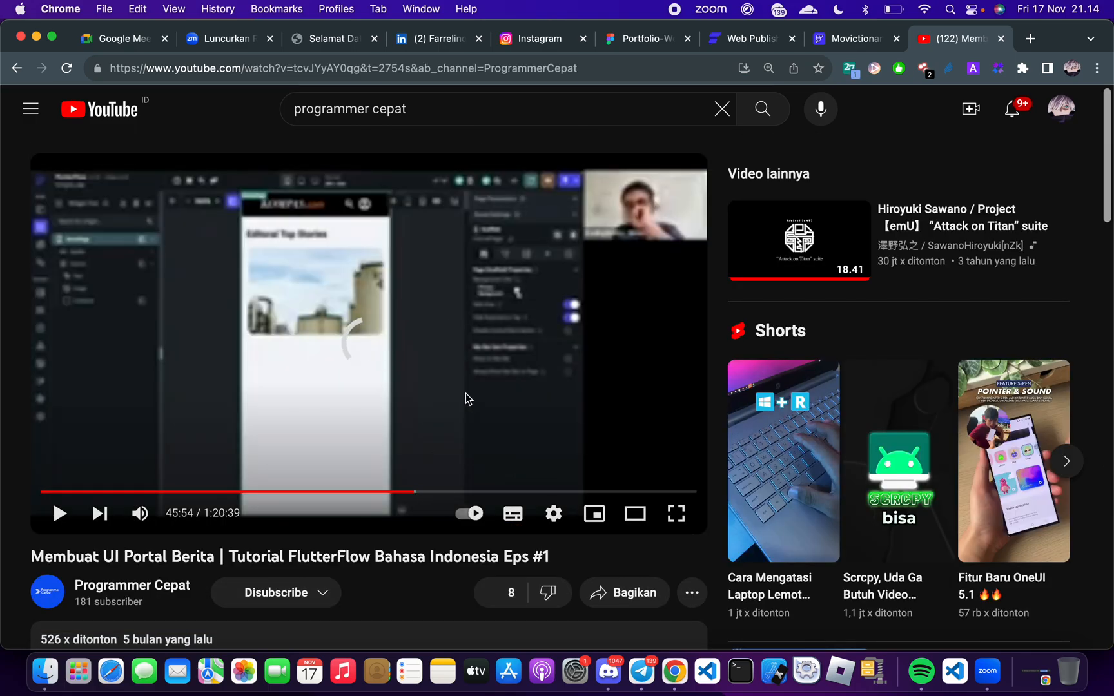
left_click(499, 420)
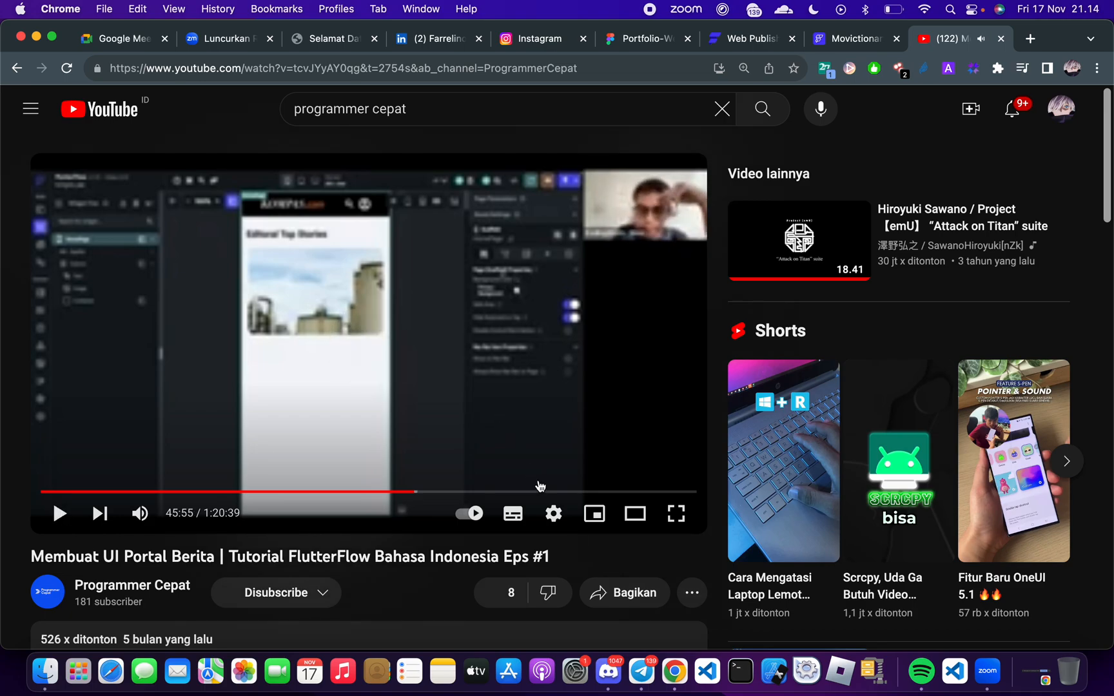
Set the video's playback quality to 1080p and skip back five seconds
left_click(552, 514)
left_click(552, 459)
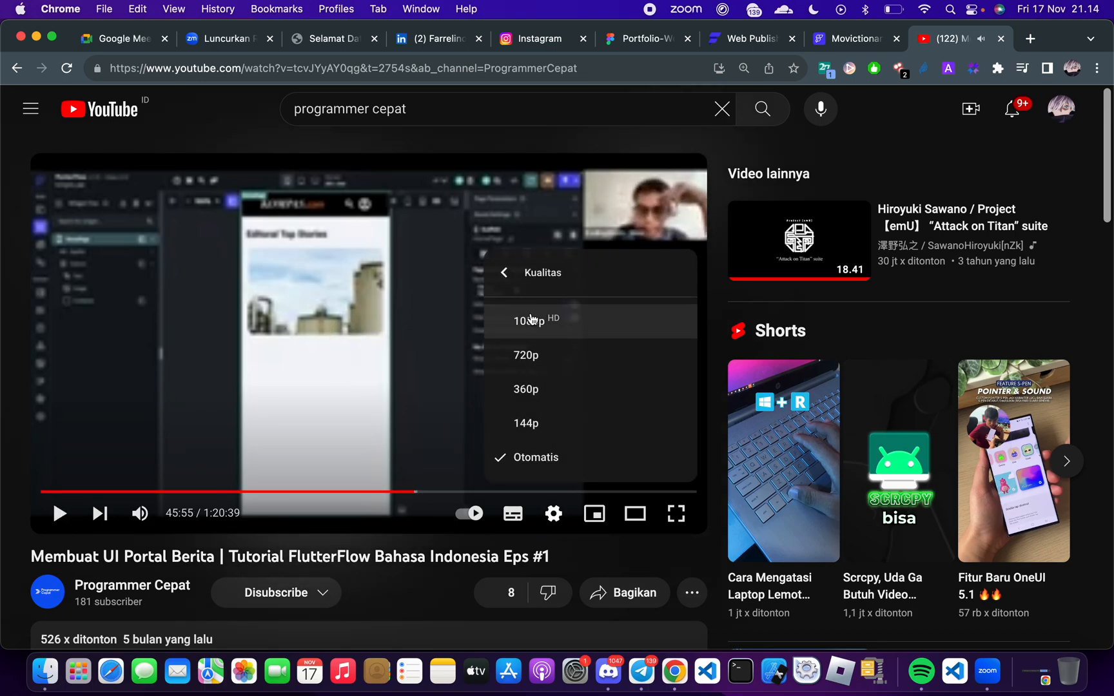
left_click(533, 319)
key("Left")
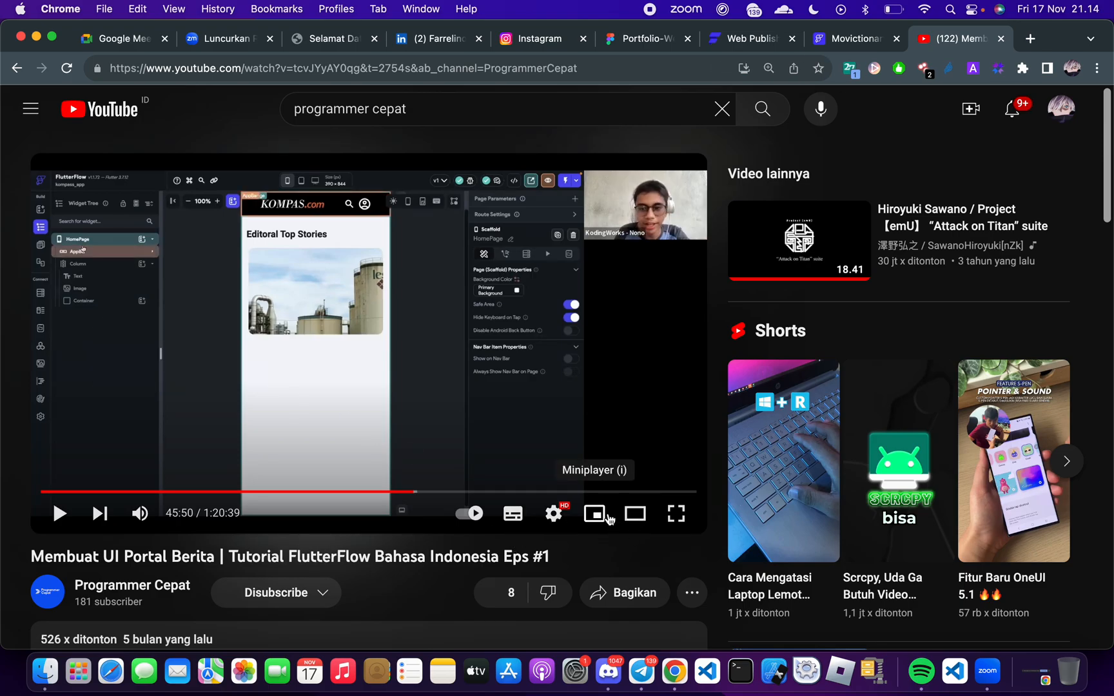
Shrink the video to the miniplayer and look through the channel's list of FlutterFlow tutorials
left_click(593, 516)
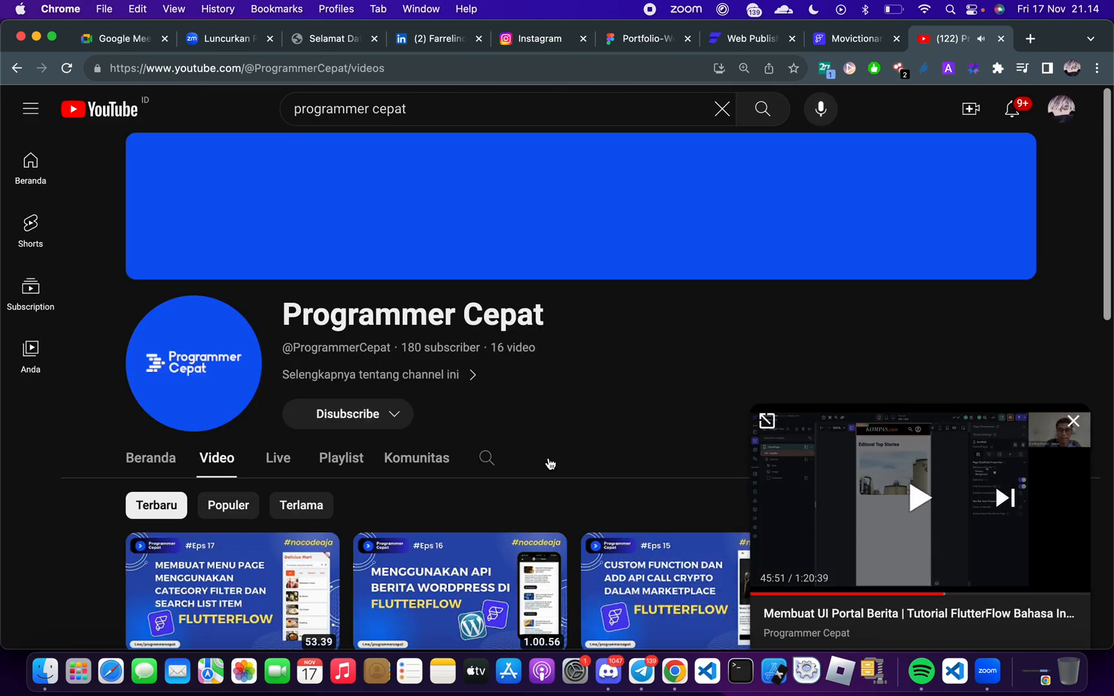
scroll(550, 462, "down", 12)
scroll(550, 462, "up", 4)
scroll(550, 463, "up", 5)
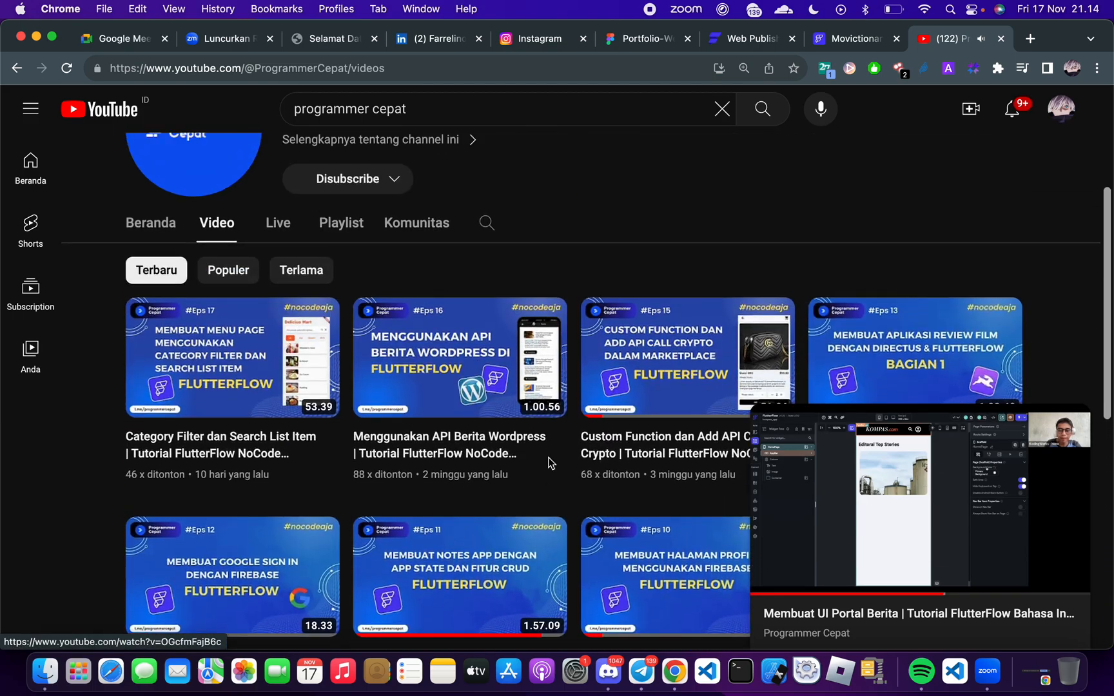
scroll(550, 462, "down", 5)
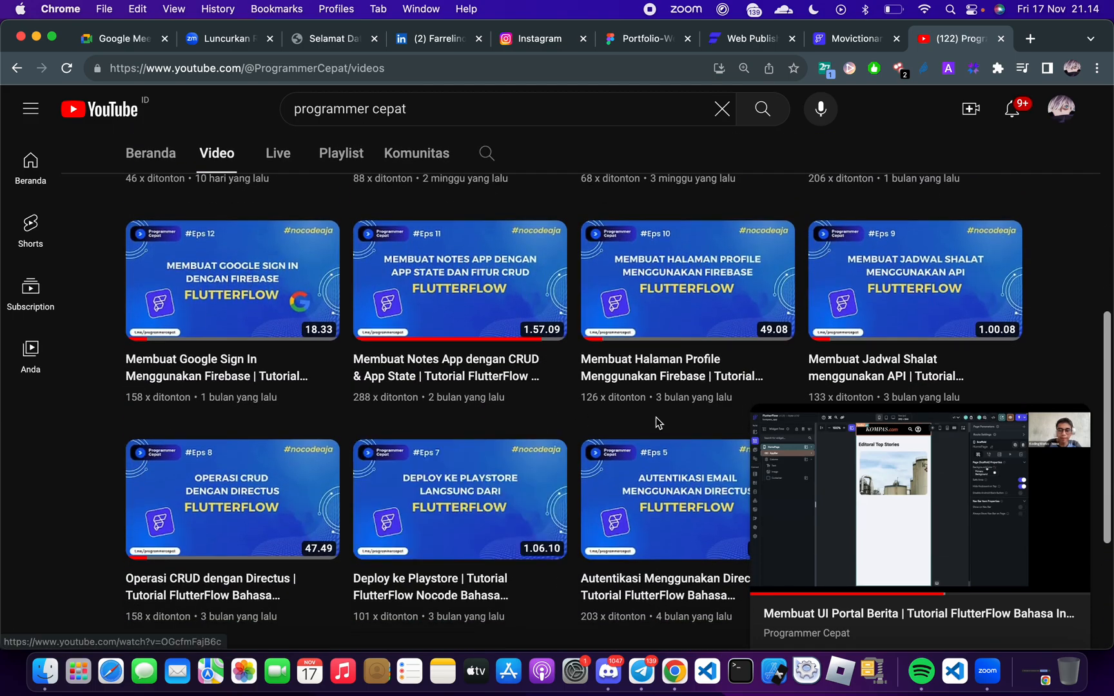
scroll(452, 470, "down", 4)
scroll(438, 476, "up", 10)
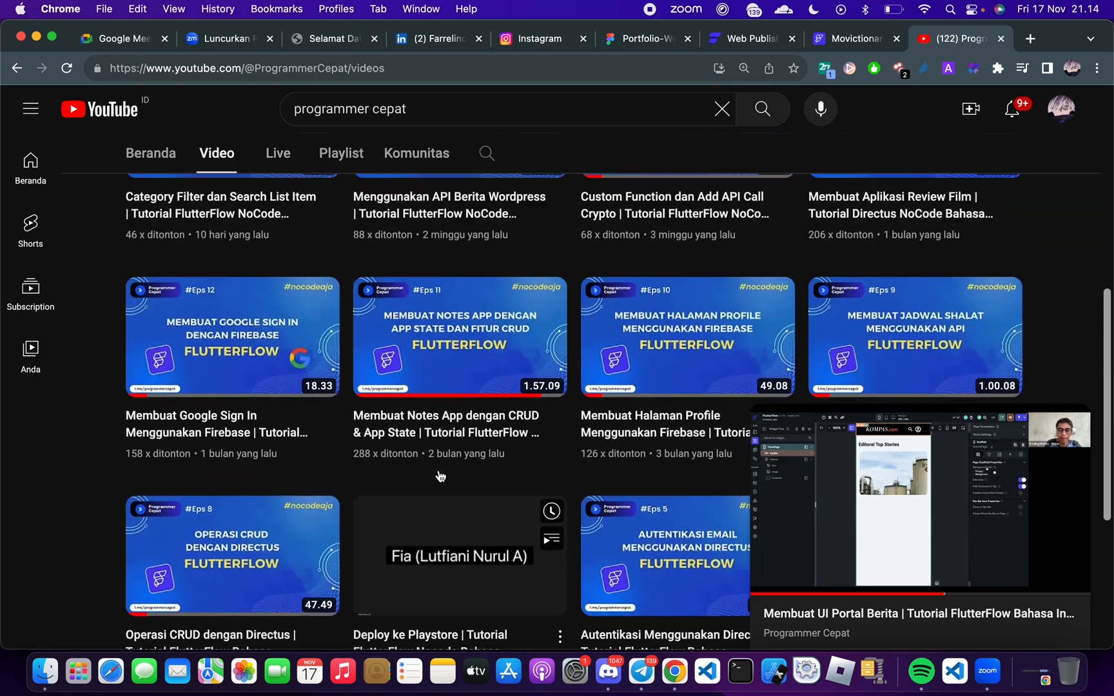
scroll(506, 442, "down", 5)
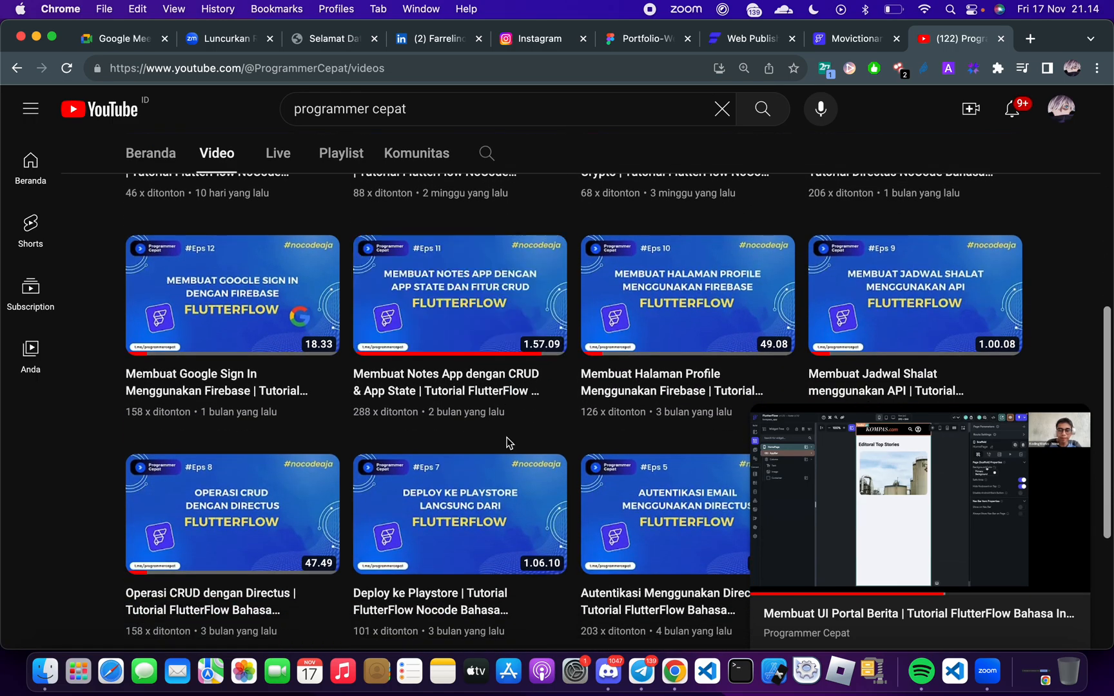
Play "Membuat Notes App dengan CRUD & App State", expand it from the miniplayer to its full page and pause it
scroll(507, 440, "down", 1)
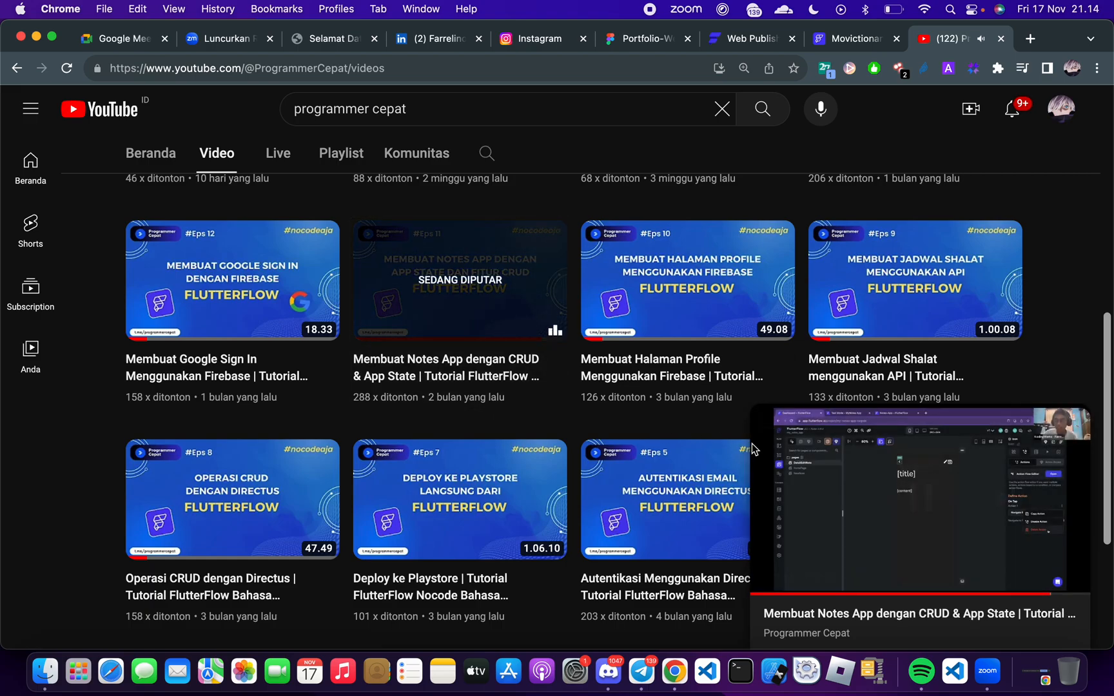
left_click(761, 422)
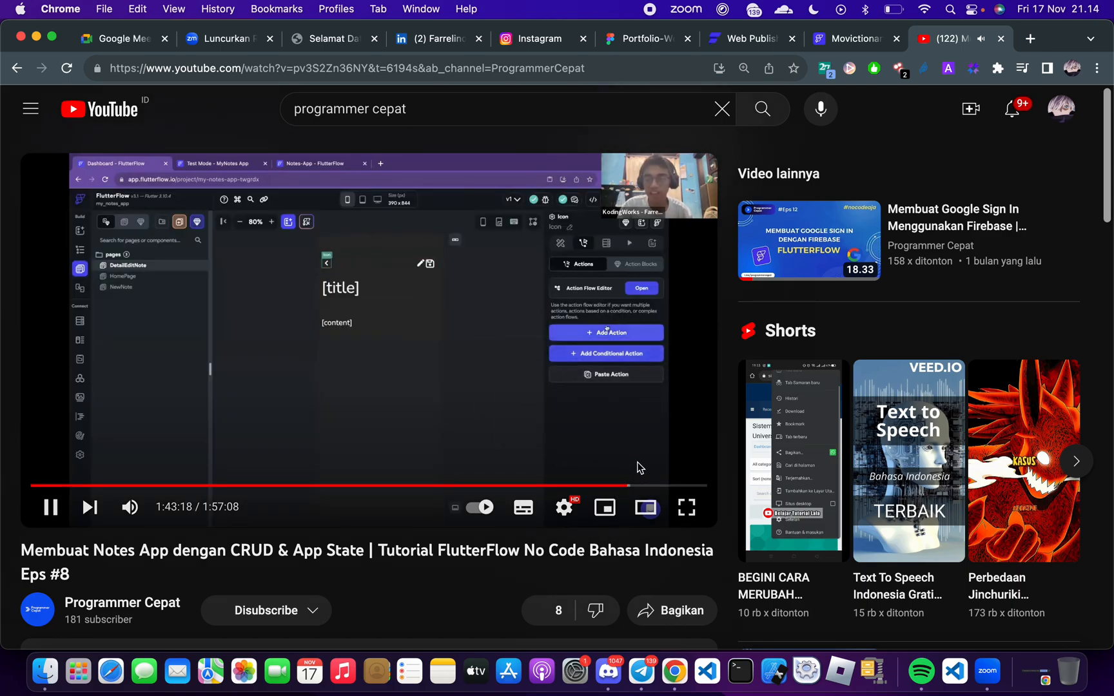
left_click(548, 464)
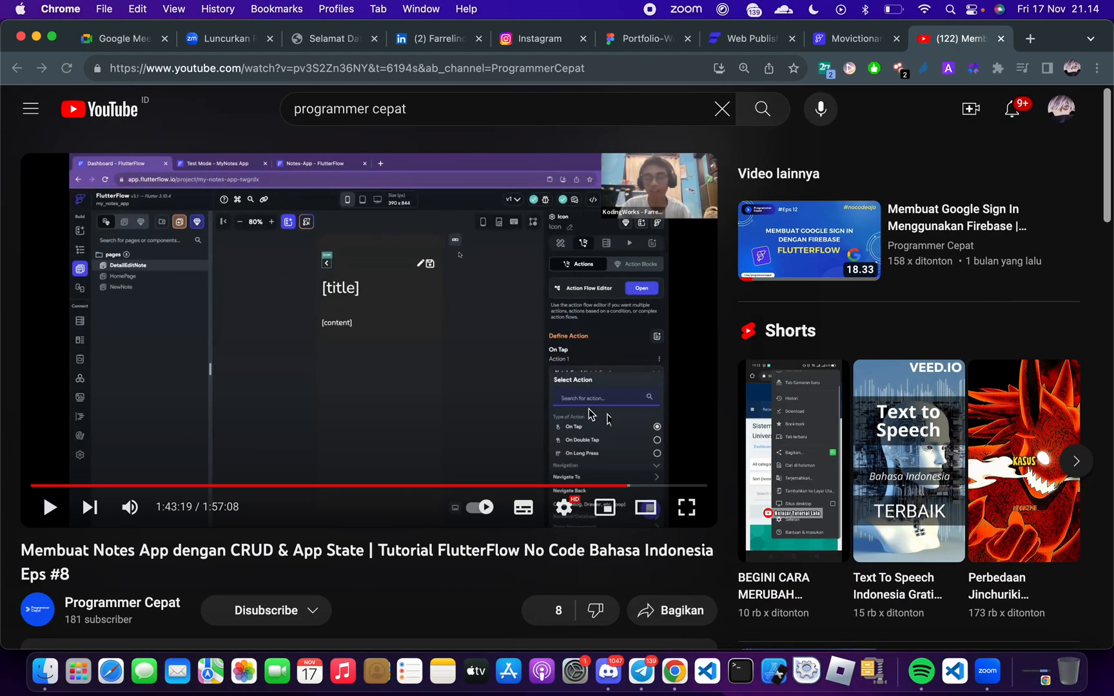
Read the description and viewer comments below the Notes App tutorial video
scroll(588, 409, "down", 15)
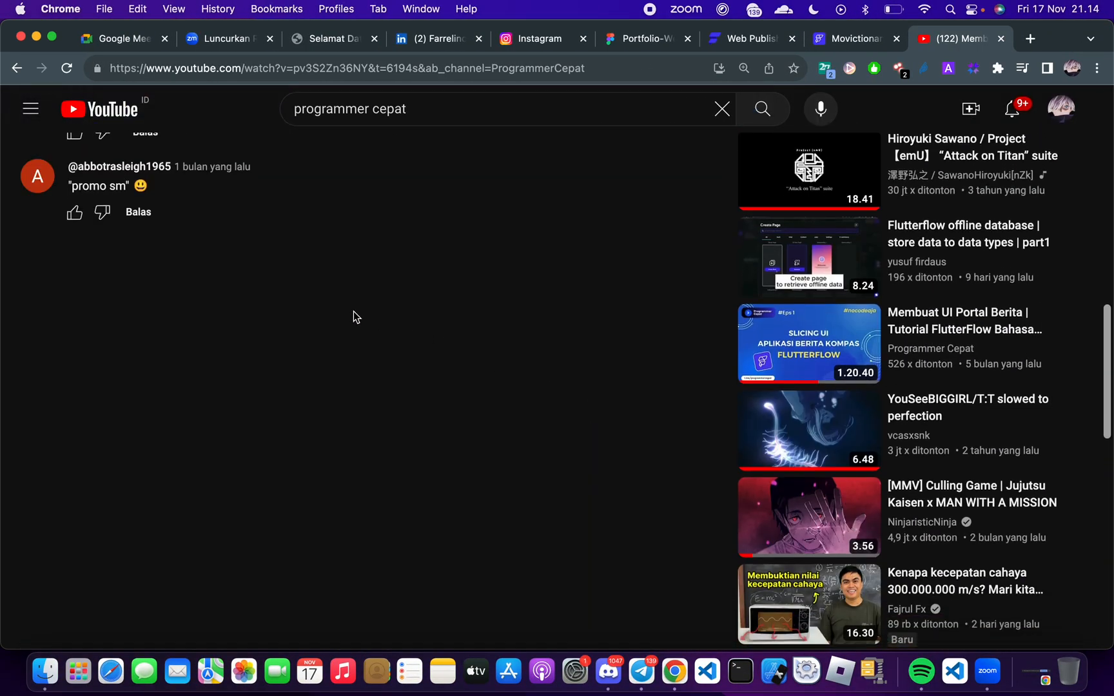
scroll(353, 311, "up", 2)
scroll(354, 315, "up", 5)
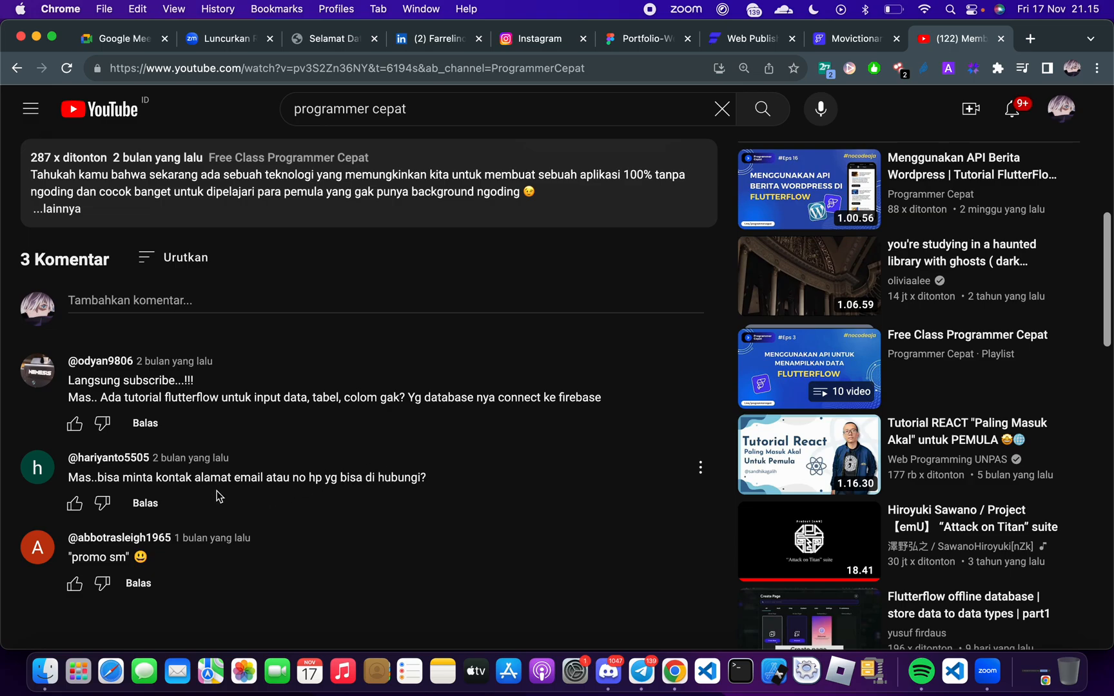
Expand the Notes App video's full description and open the published web app yournotes.flutterflow.app from it
scroll(375, 491, "up", 7)
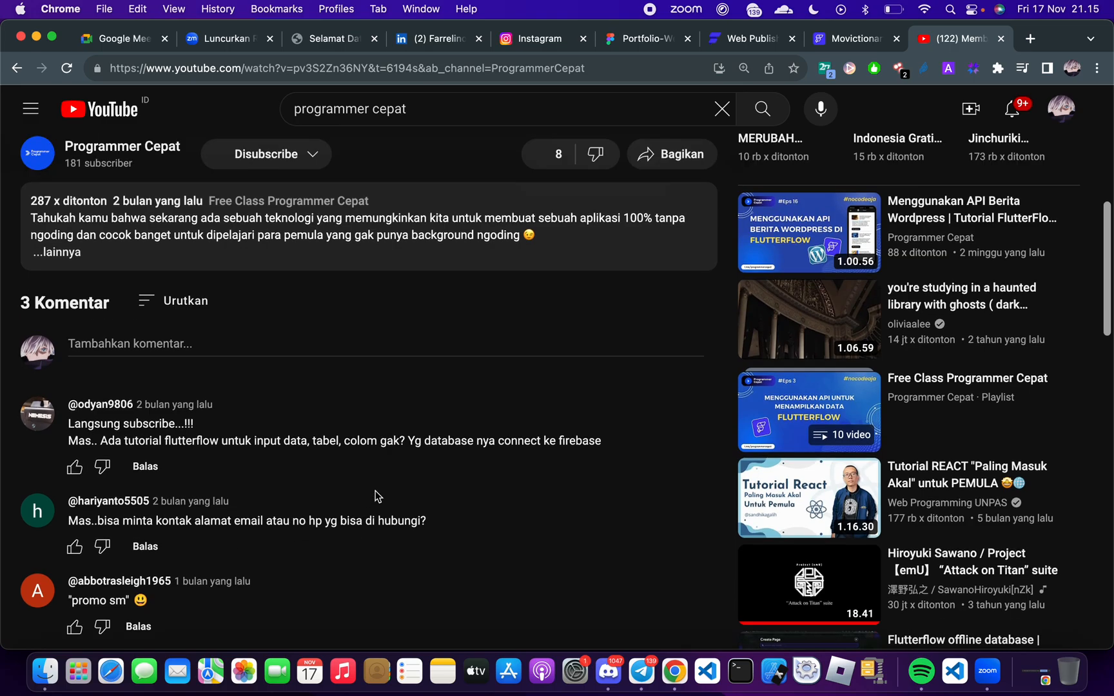
scroll(375, 491, "down", 12)
scroll(378, 492, "up", 10)
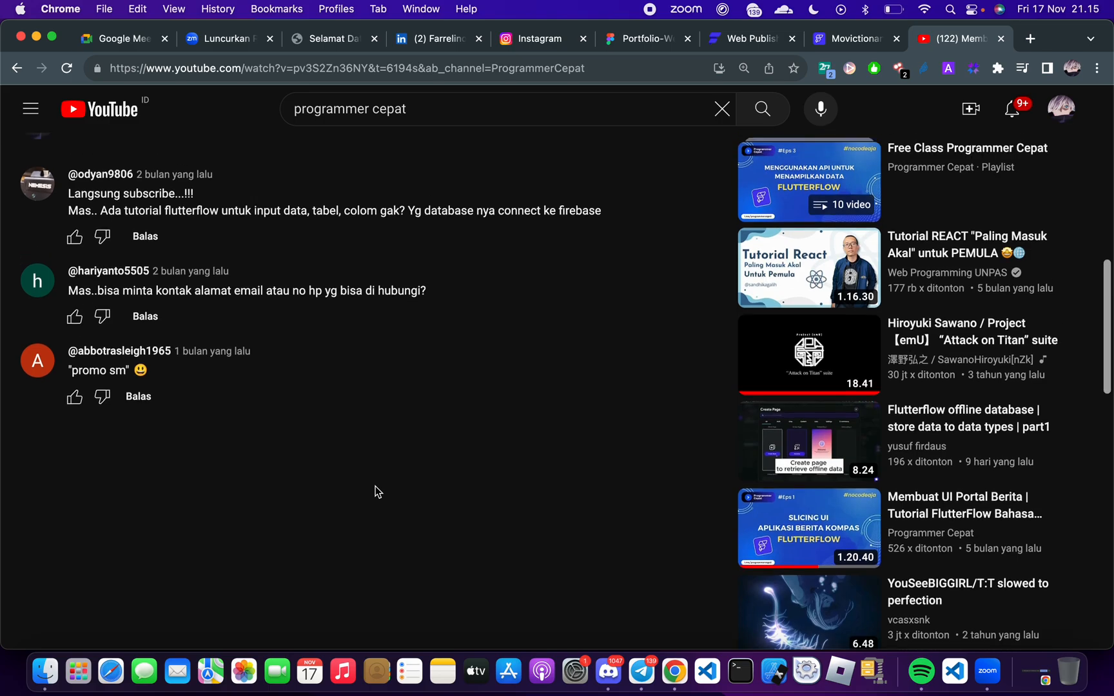
scroll(303, 541, "down", 3)
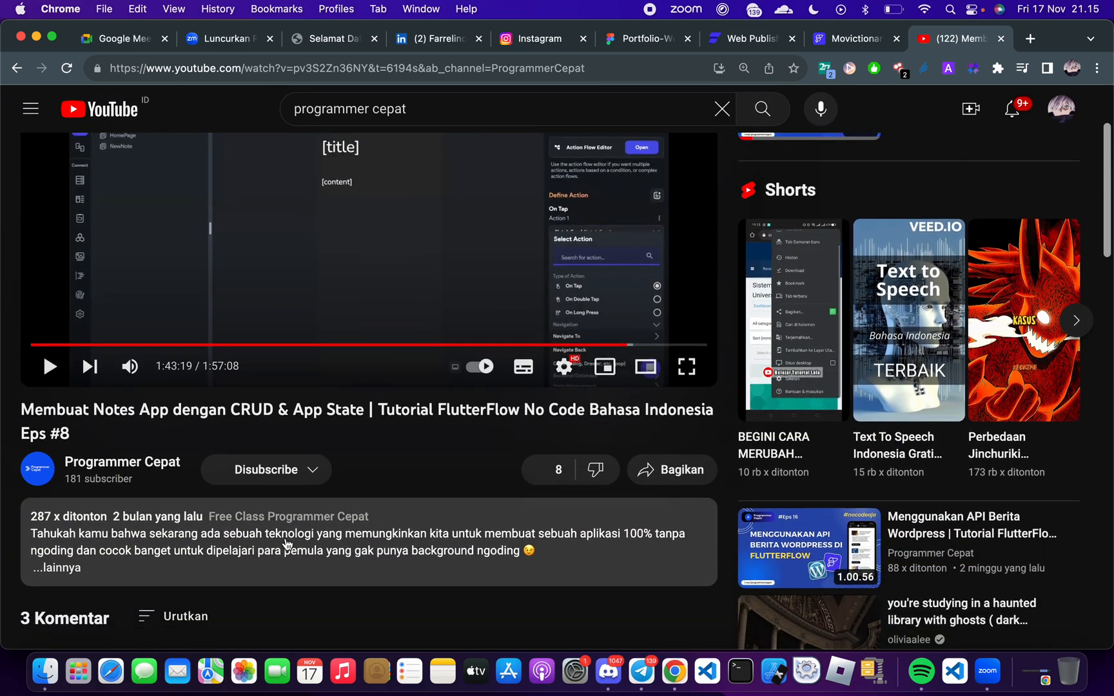
left_click(226, 534)
scroll(227, 534, "down", 4)
scroll(226, 534, "down", 1)
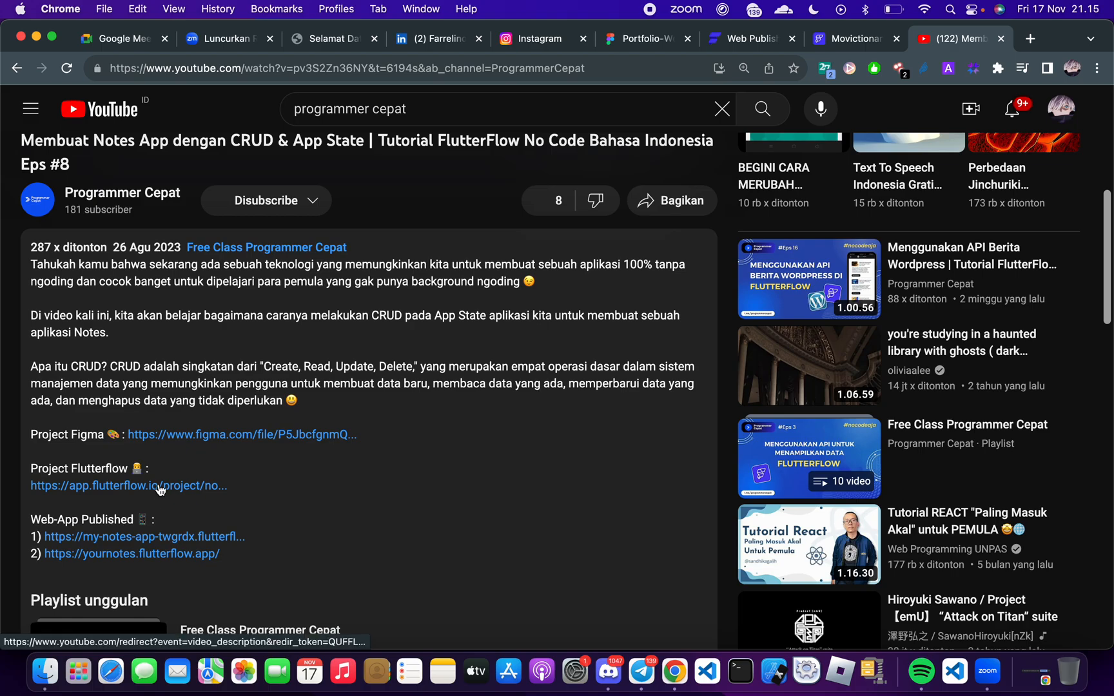
scroll(160, 492, "down", 1)
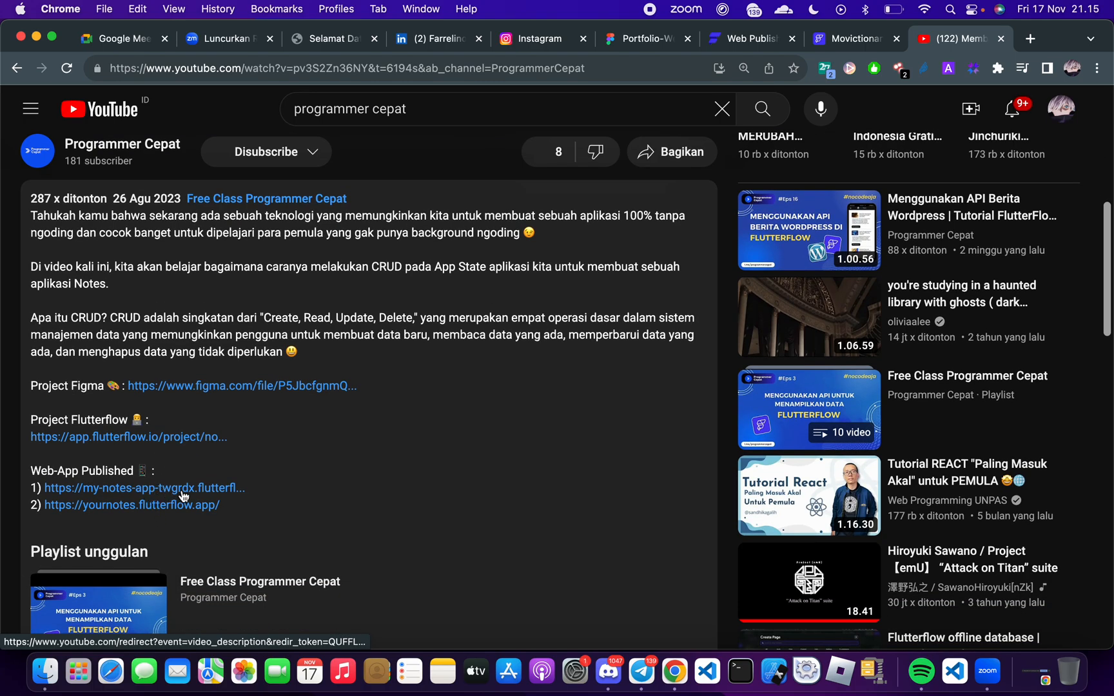
left_click(171, 506)
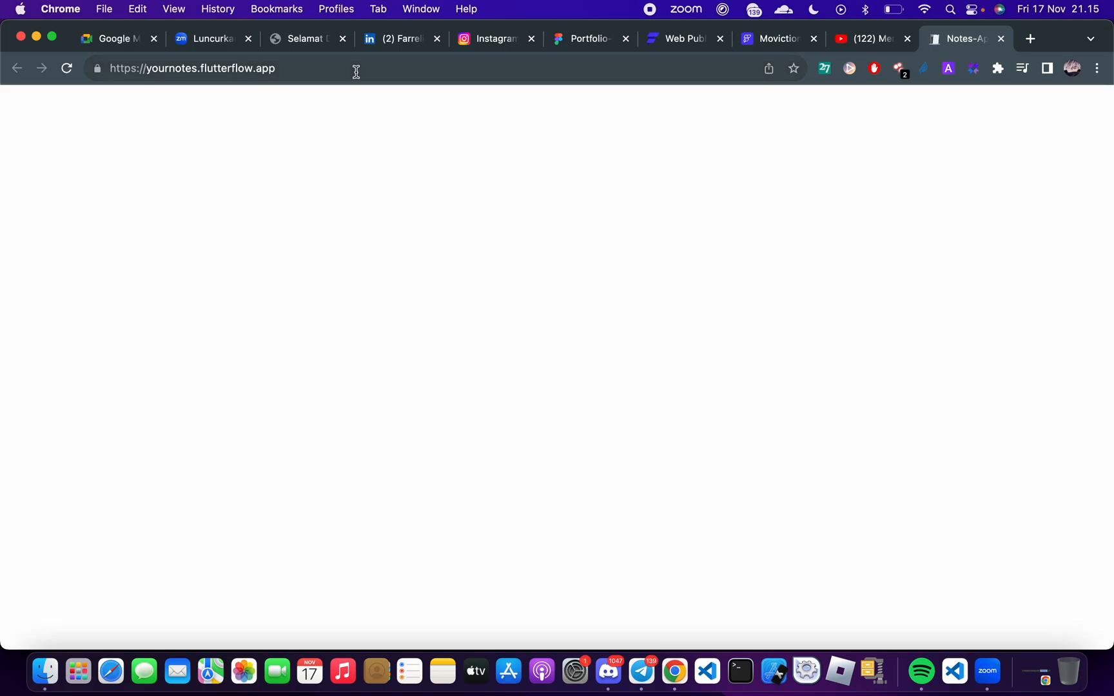
left_click(361, 68)
key("super+c")
key("ctrl+Right")
key("ctrl+Right")
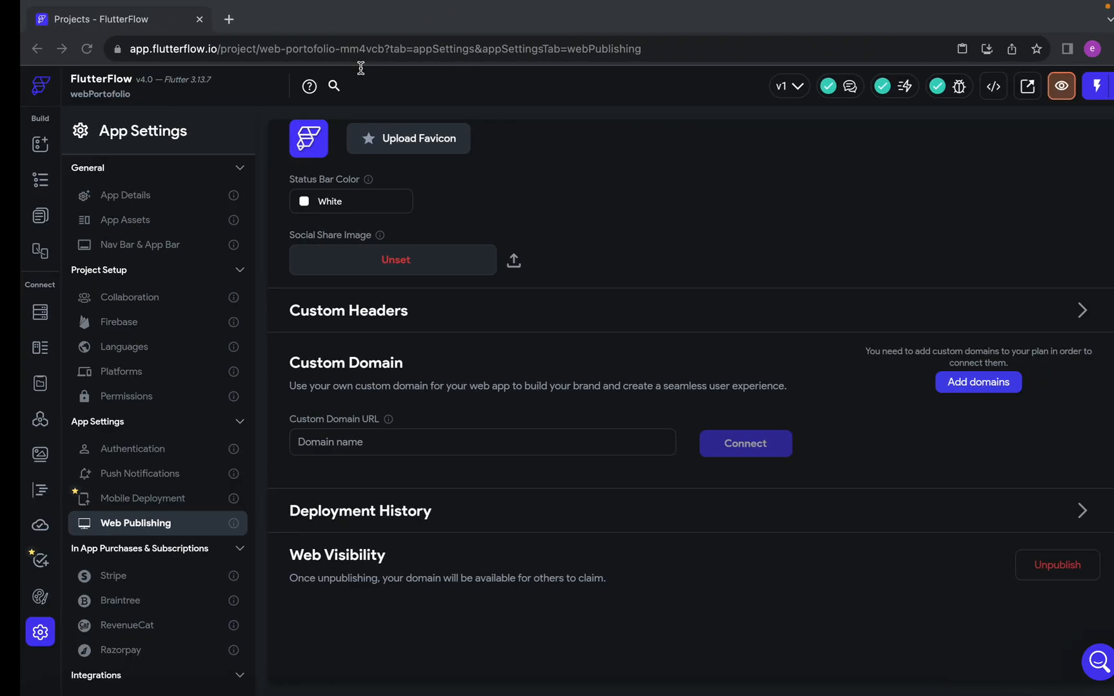
left_click(882, 596)
key("super+v")
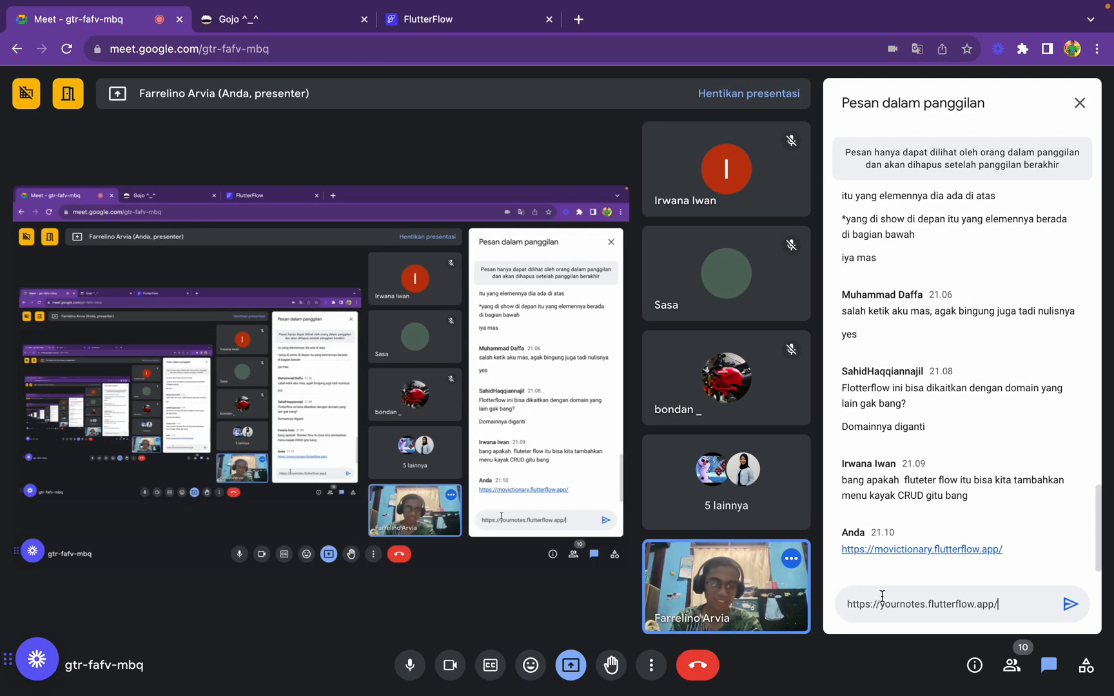
key("Return")
Return to the Notes web app and create a note titled "ahwahwec" with the text "ajw c2 c2c"
key("ctrl+Left")
key("ctrl+Left")
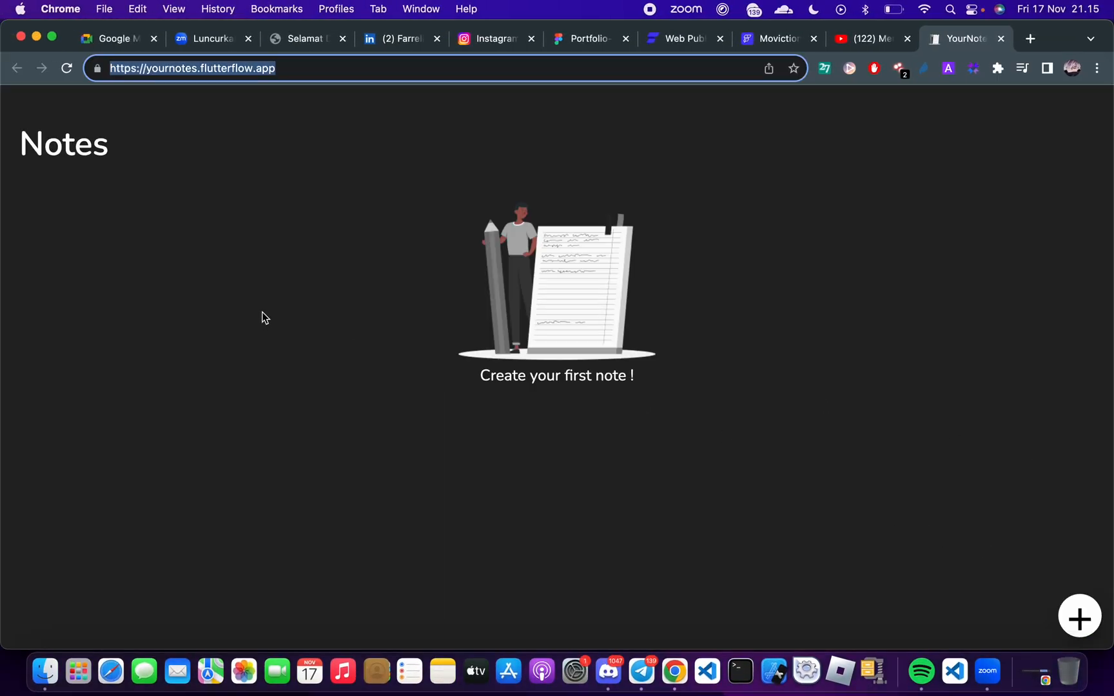
left_click(1078, 617)
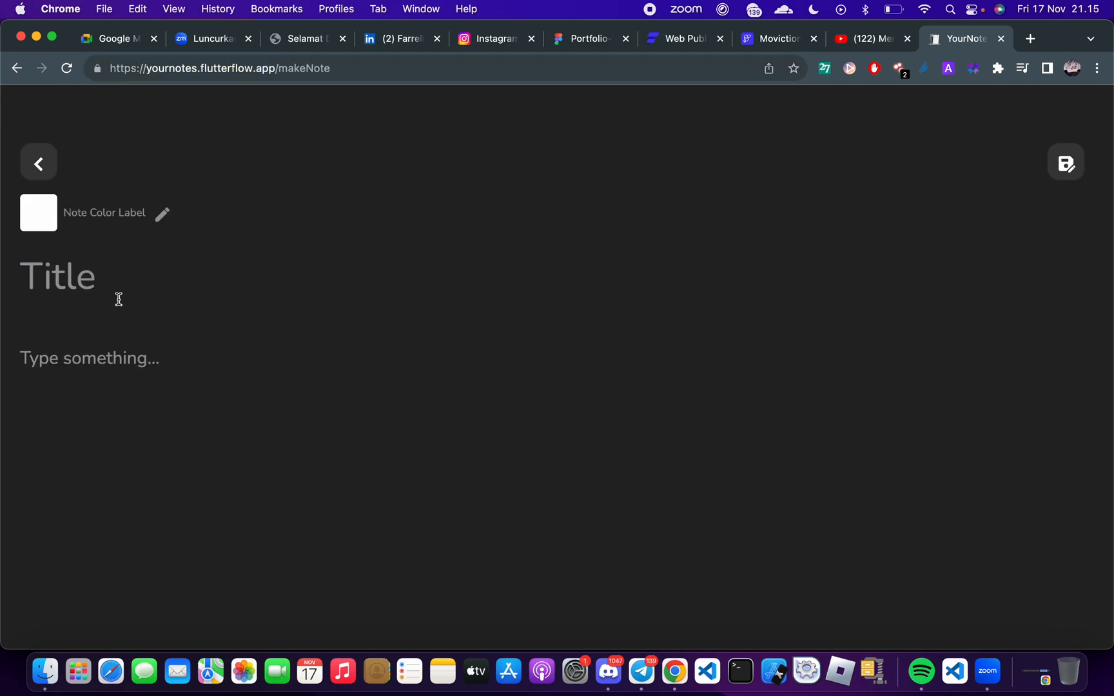
type("ahwahwec")
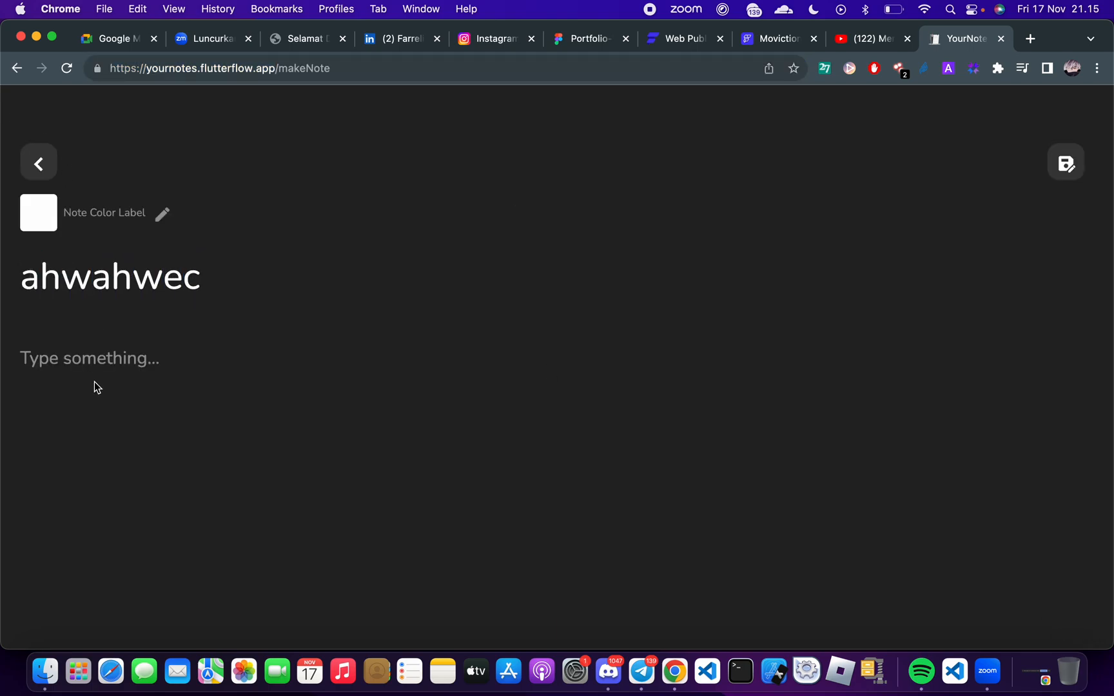
left_click(94, 383)
type("ajw c2 c2c")
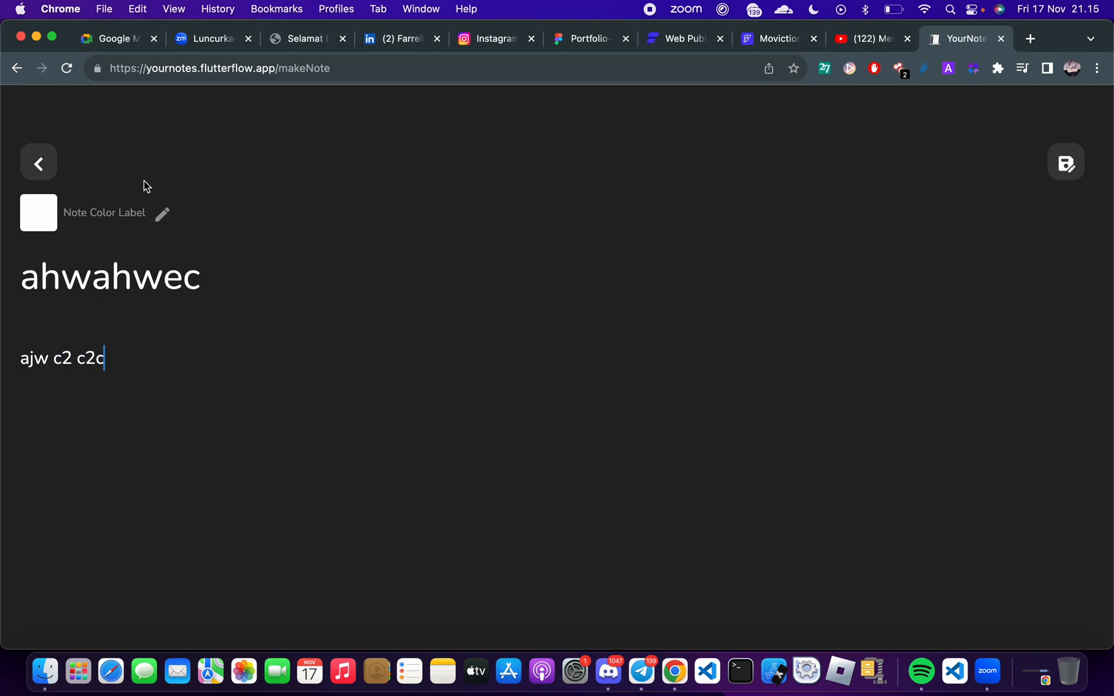
Set the note's color label to red (#FF0000) and save the note
left_click(127, 218)
left_click_drag(521, 313, 717, 204)
left_click(716, 204)
left_click(337, 218)
left_click_drag(659, 286, 703, 222)
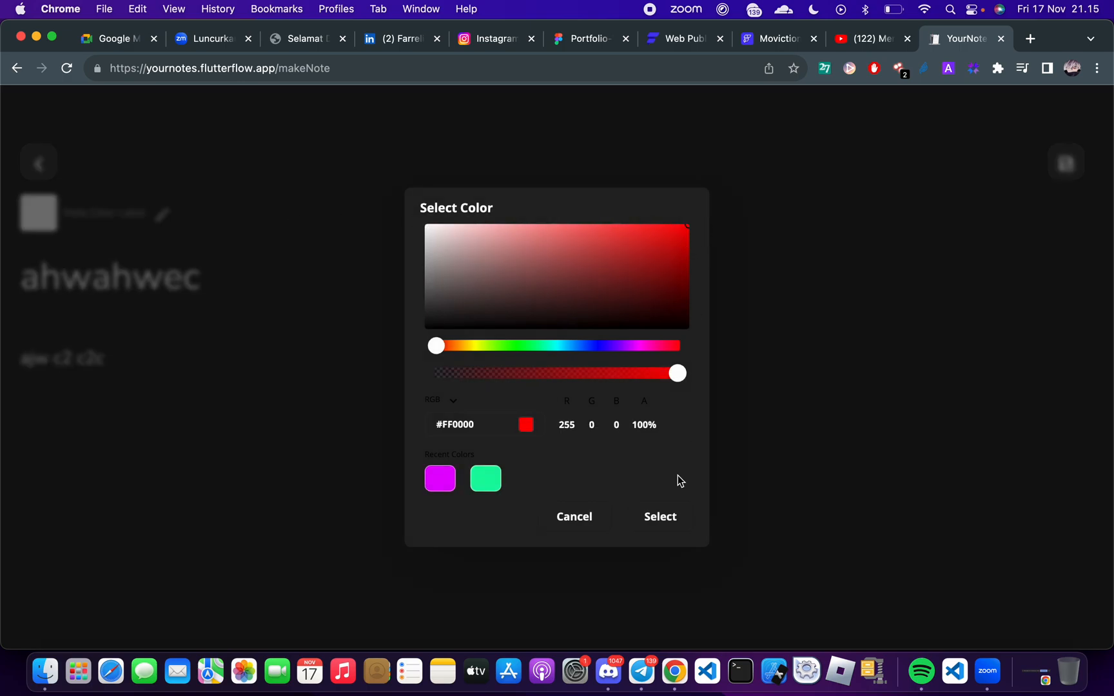
left_click(660, 516)
left_click(1066, 166)
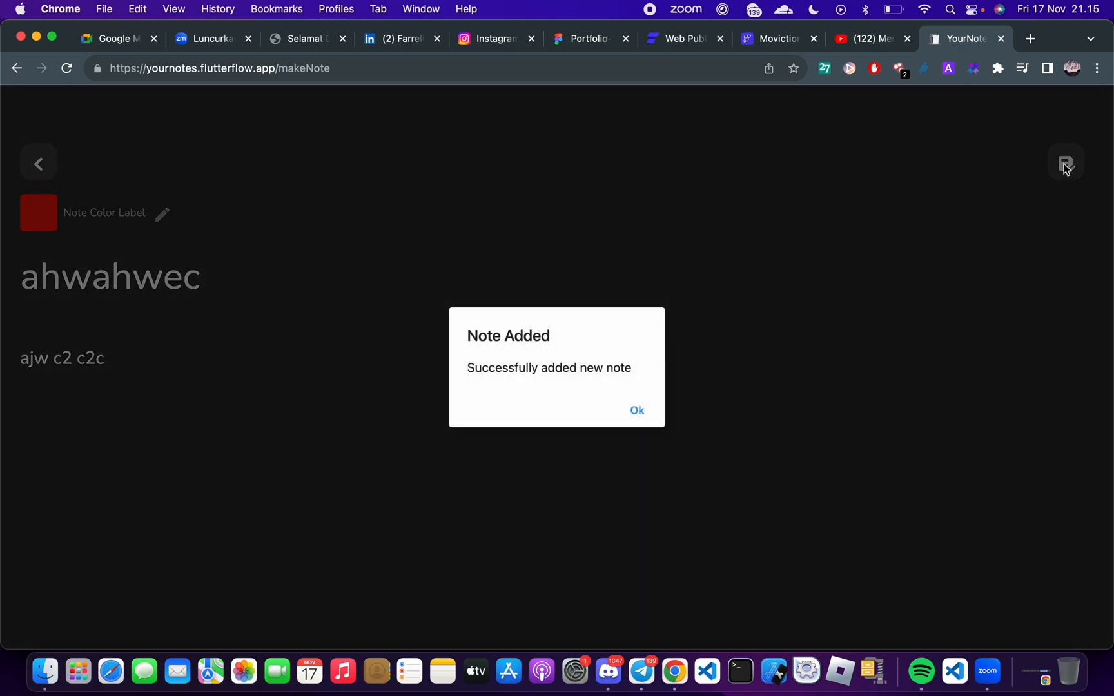
left_click(637, 410)
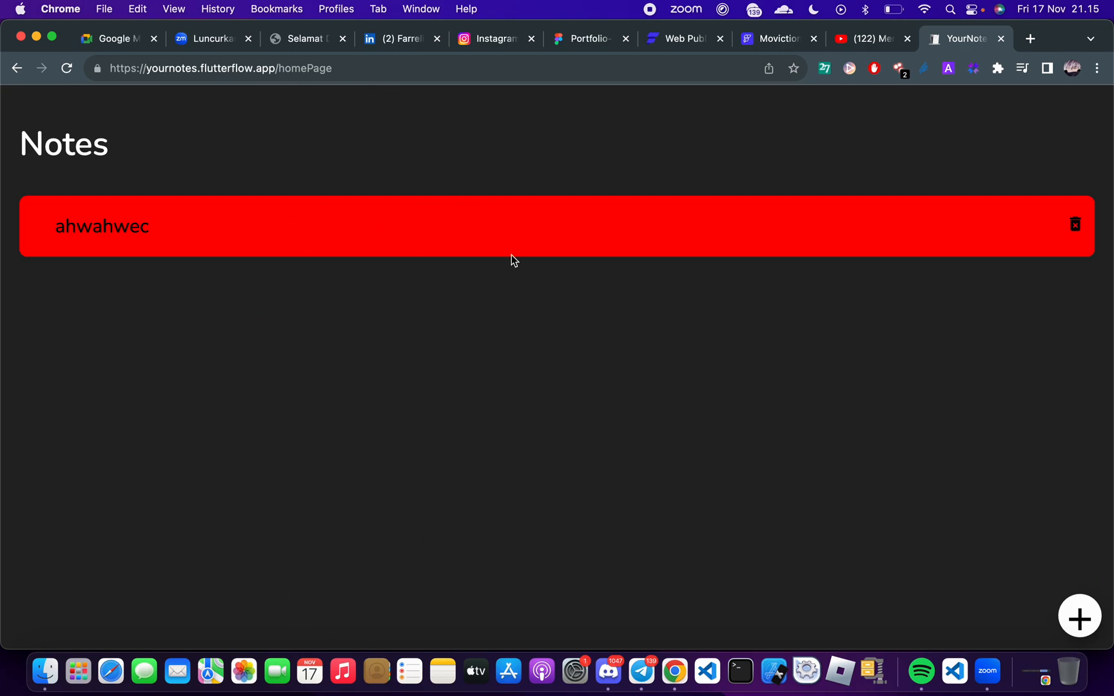
Check the Google Meet chat for replies to the shared link and return to the Notes app
key("ctrl+Right")
key("ctrl+Right")
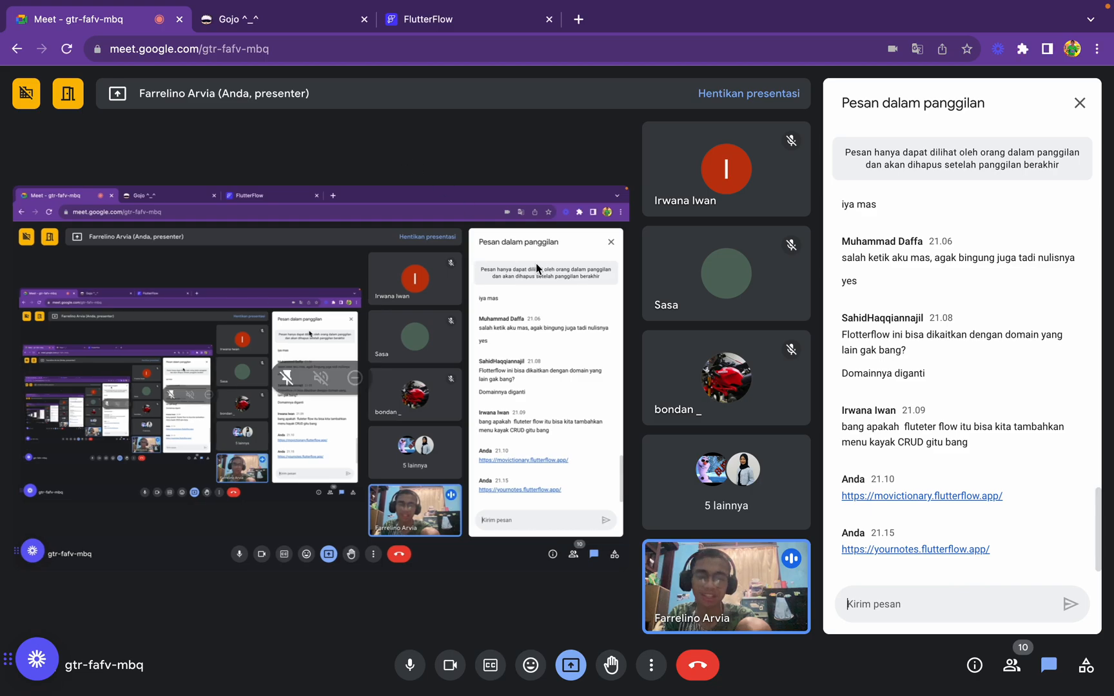
key("ctrl+Left")
key("ctrl+Left")
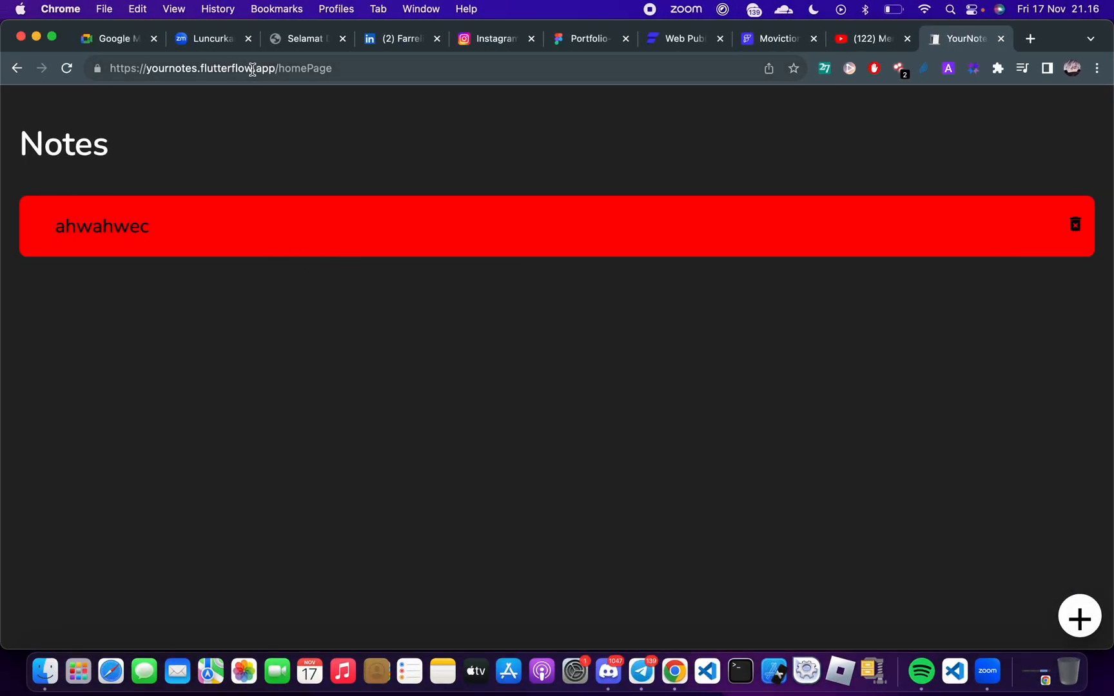
Copy the Notes home page address, close the page and reopen it in a new tab to test the note's persistence
left_click(253, 70)
key("super+c")
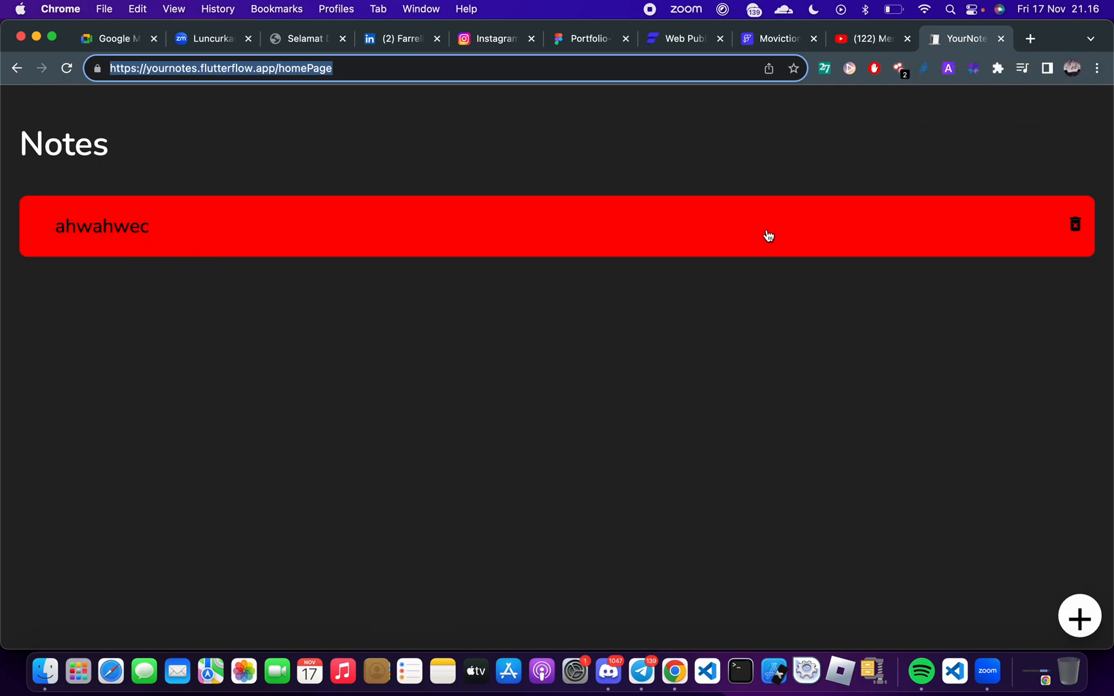
left_click(1003, 40)
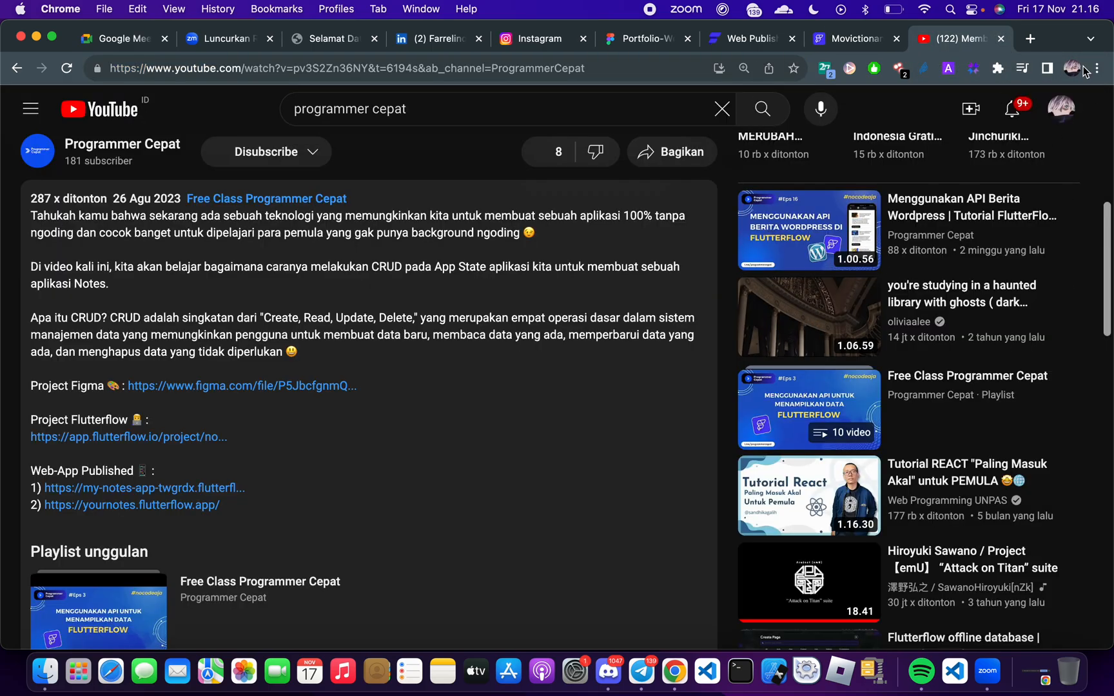
left_click(1033, 40)
key("super+v")
key("Return")
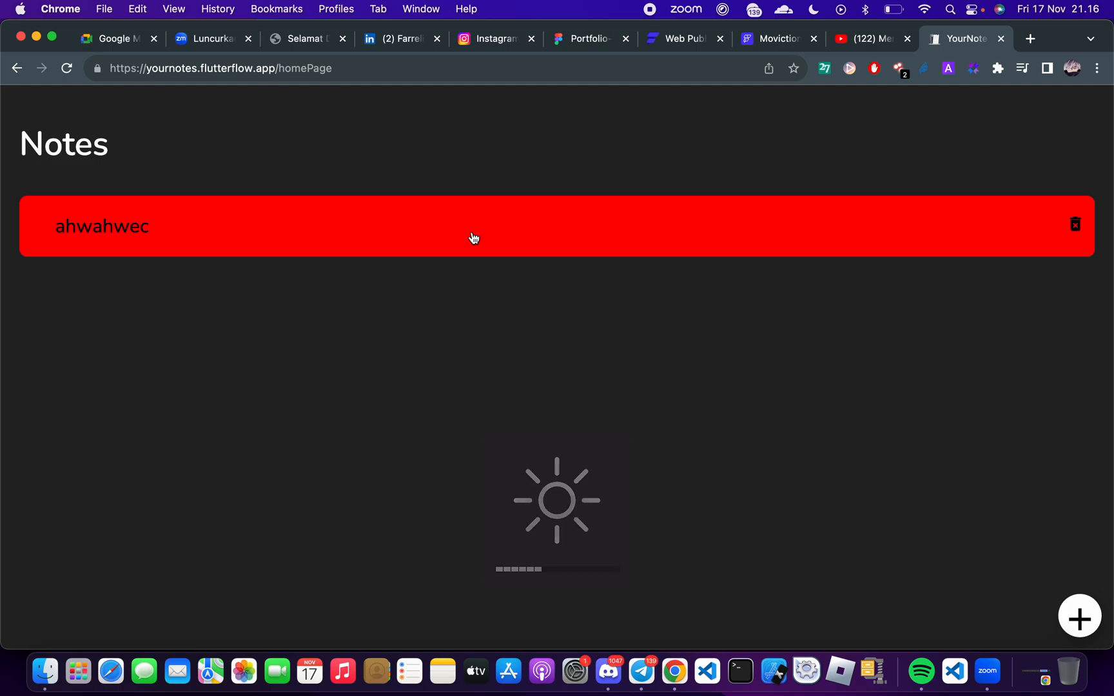
Read the latest participant question in the Google Meet chat and return to the Notes app in Chrome
key("ctrl+Right")
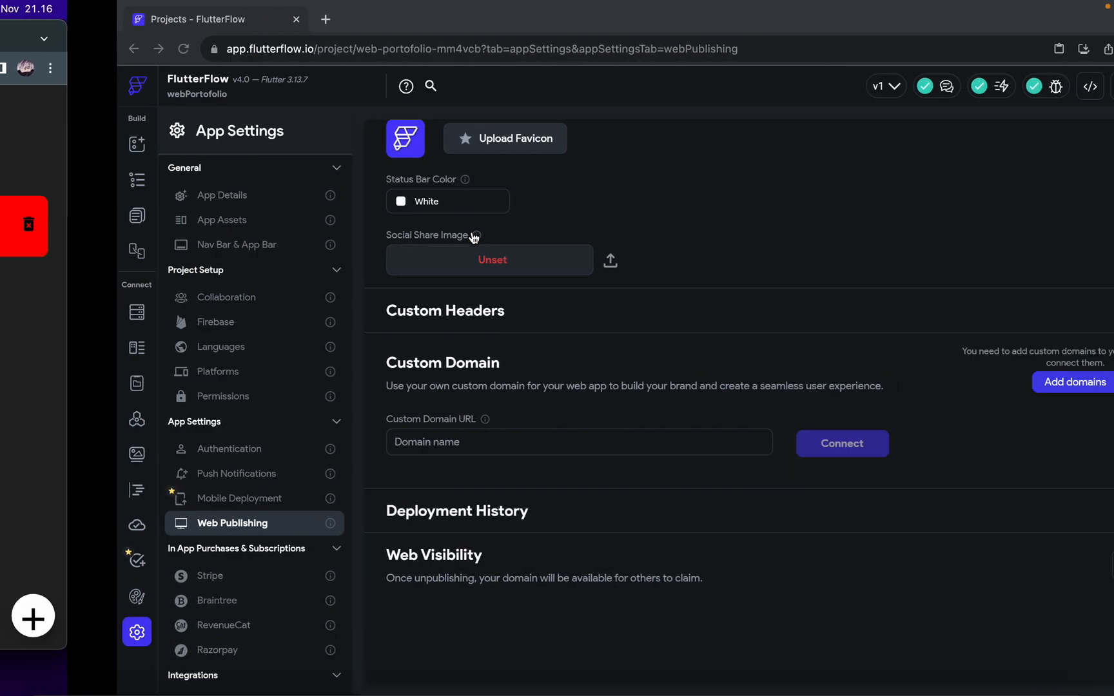
key("ctrl+Right")
key("ctrl+Left")
key("ctrl+Left")
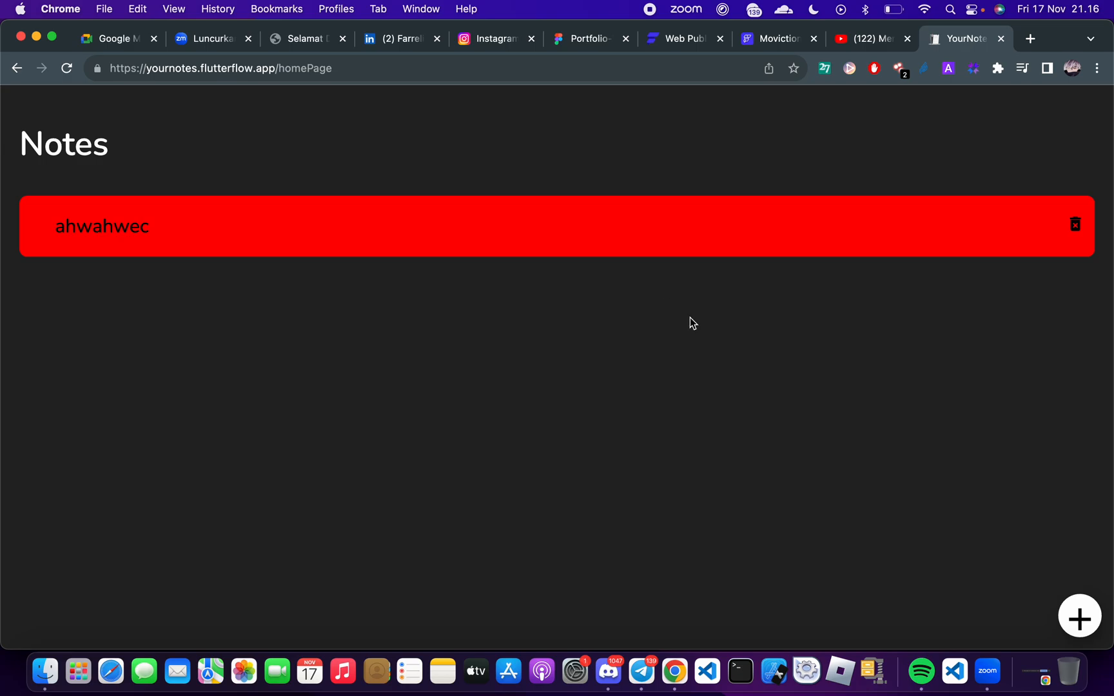
key("ctrl+Right")
key("ctrl+Right")
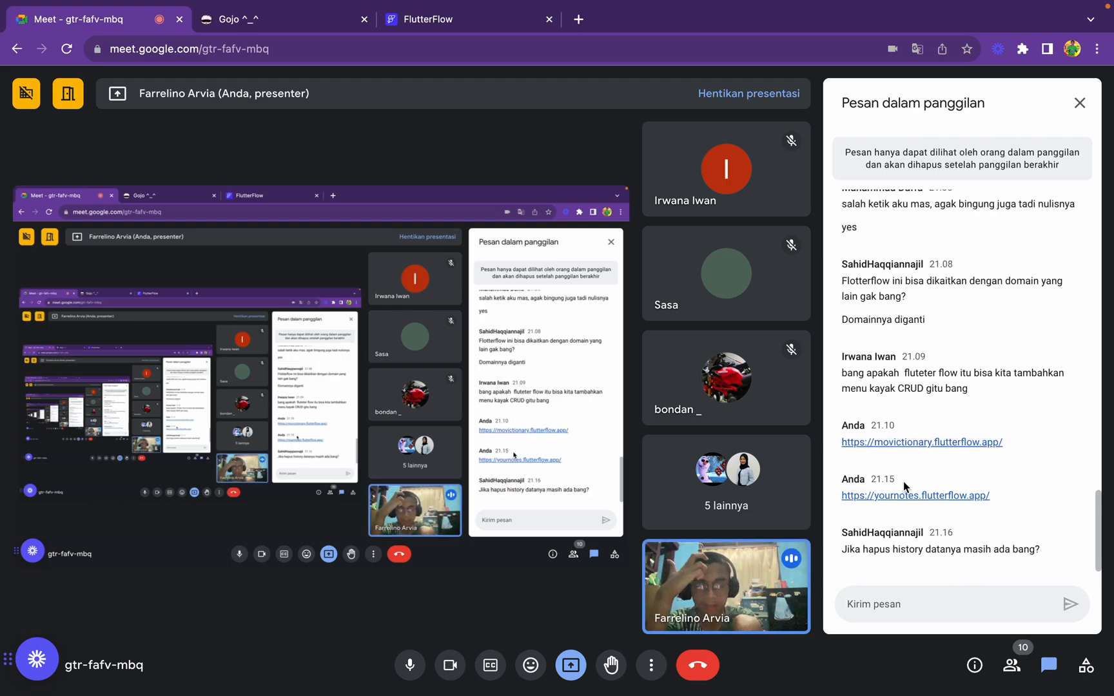
key("ctrl+Left")
key("ctrl+Left")
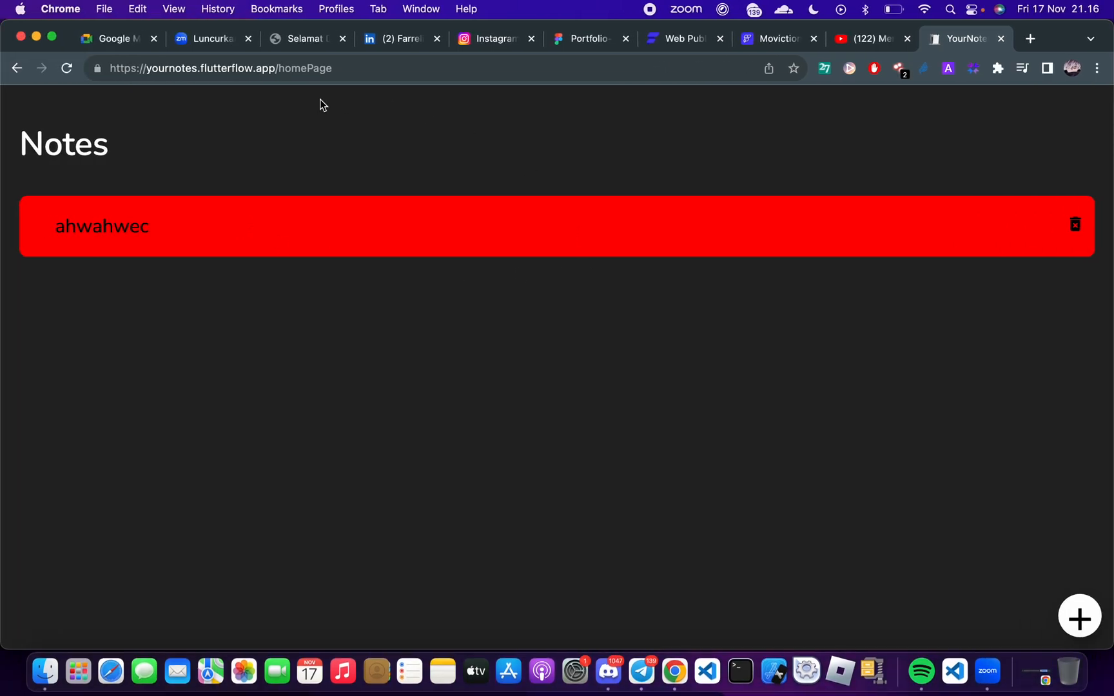
key("ctrl+Right")
key("ctrl+Right")
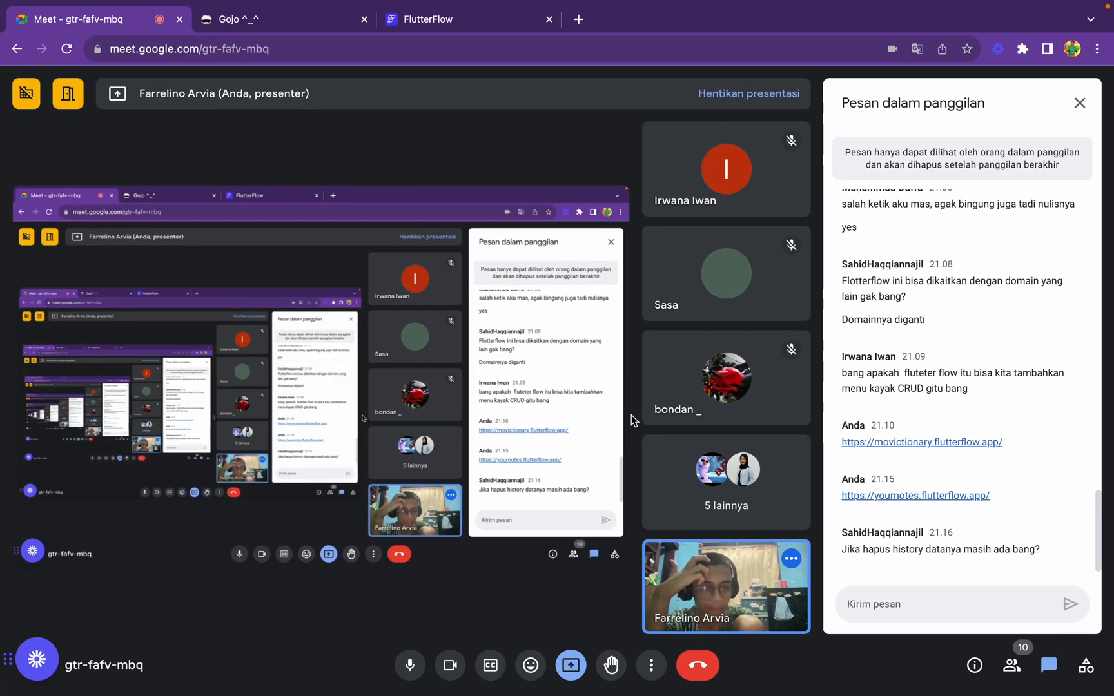
key("ctrl+Left")
key("ctrl+Left")
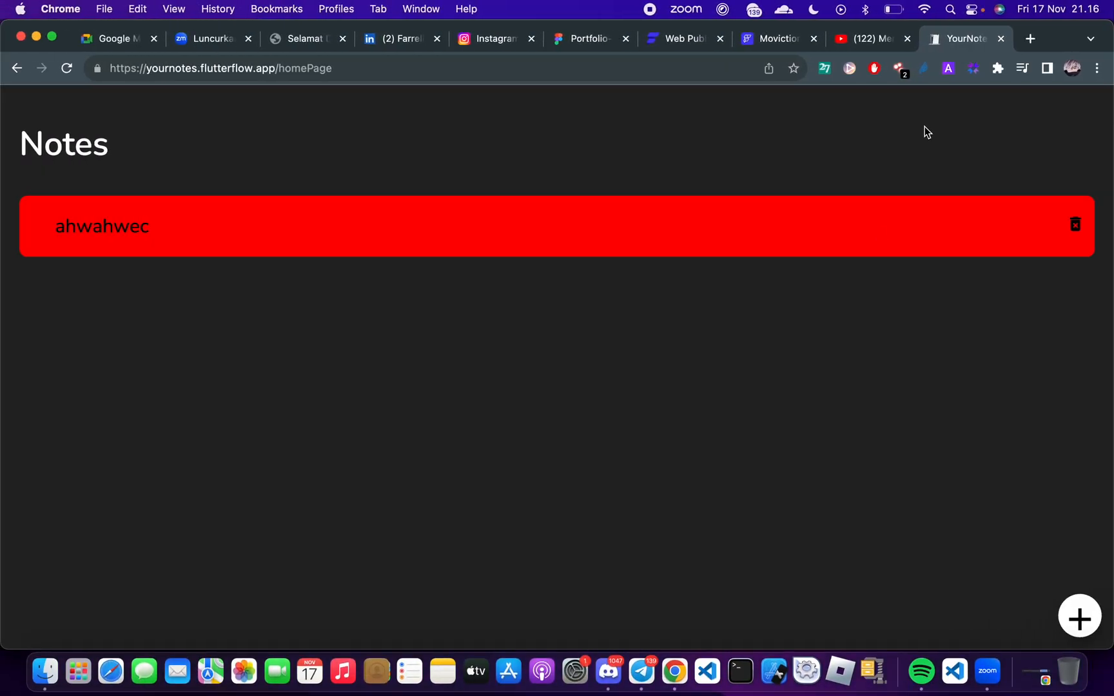
Delete the three YourNotes entries from today's Chrome browsing history
key("super+y")
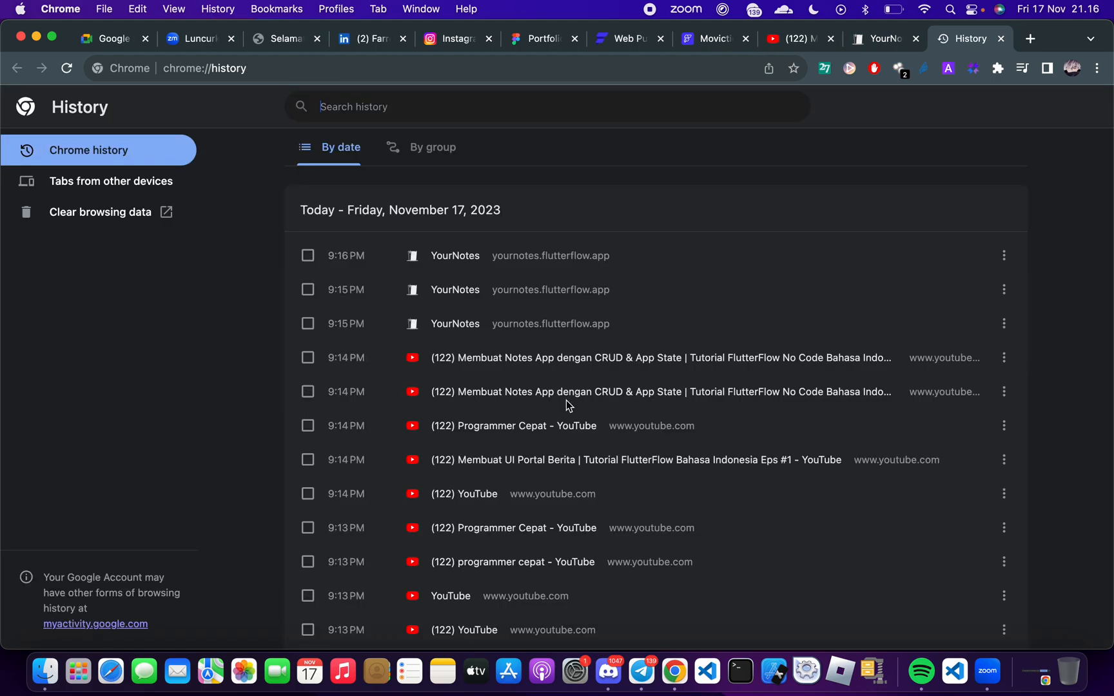
left_click(1004, 324)
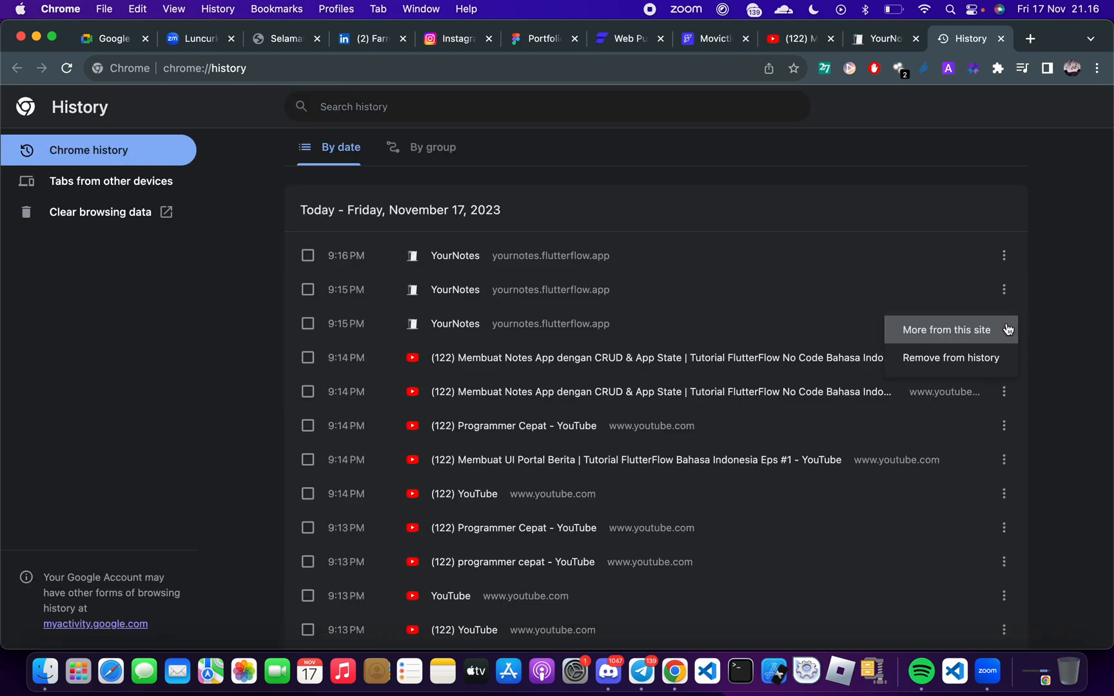
left_click(301, 321)
left_click(308, 324)
left_click(308, 290)
left_click(308, 255)
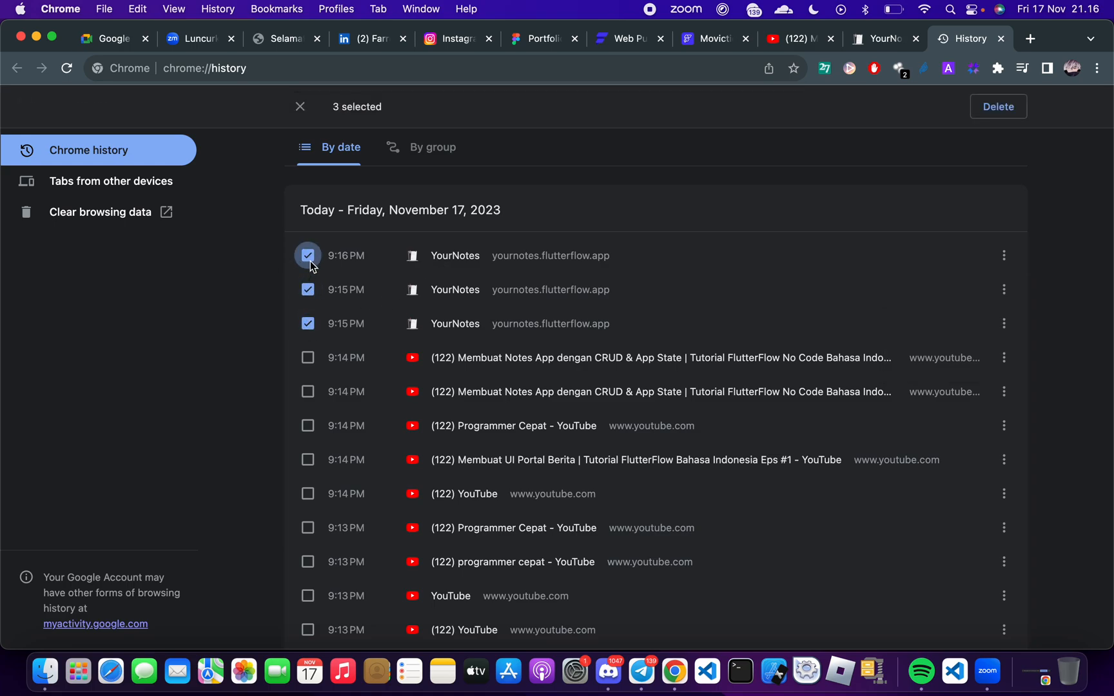
left_click(984, 103)
left_click(714, 398)
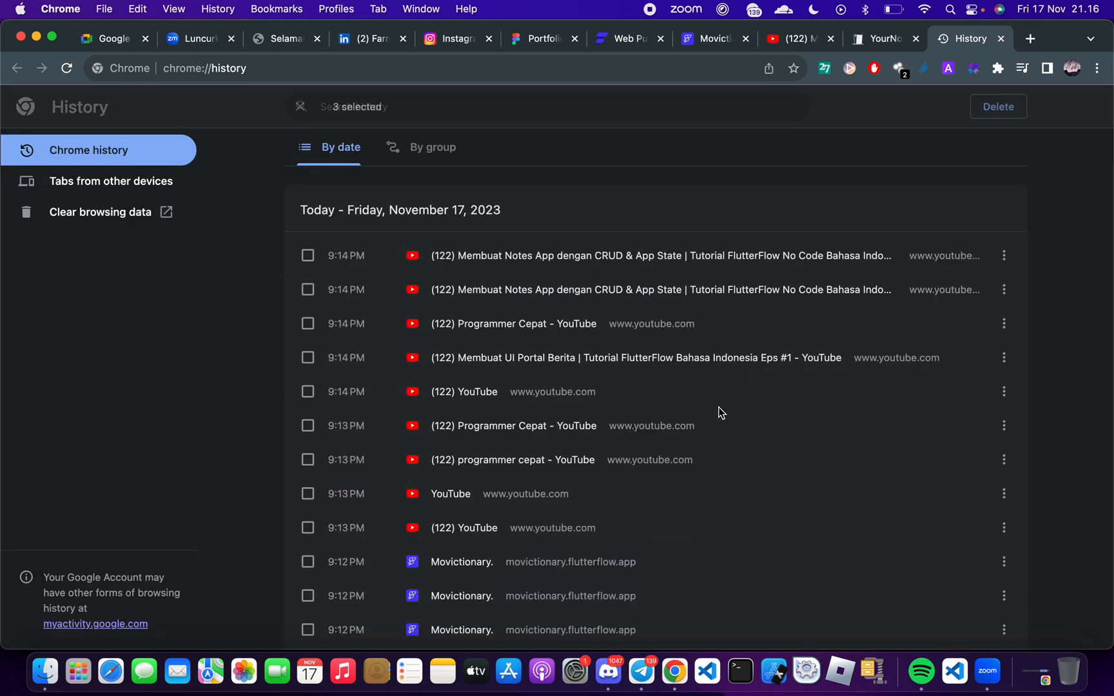
Close the old Notes tab and load yournotes.flutterflow.app/homePage in a new one to test persistence after the history deletion
left_click(916, 38)
left_click(949, 41)
key("super+v")
key("Return")
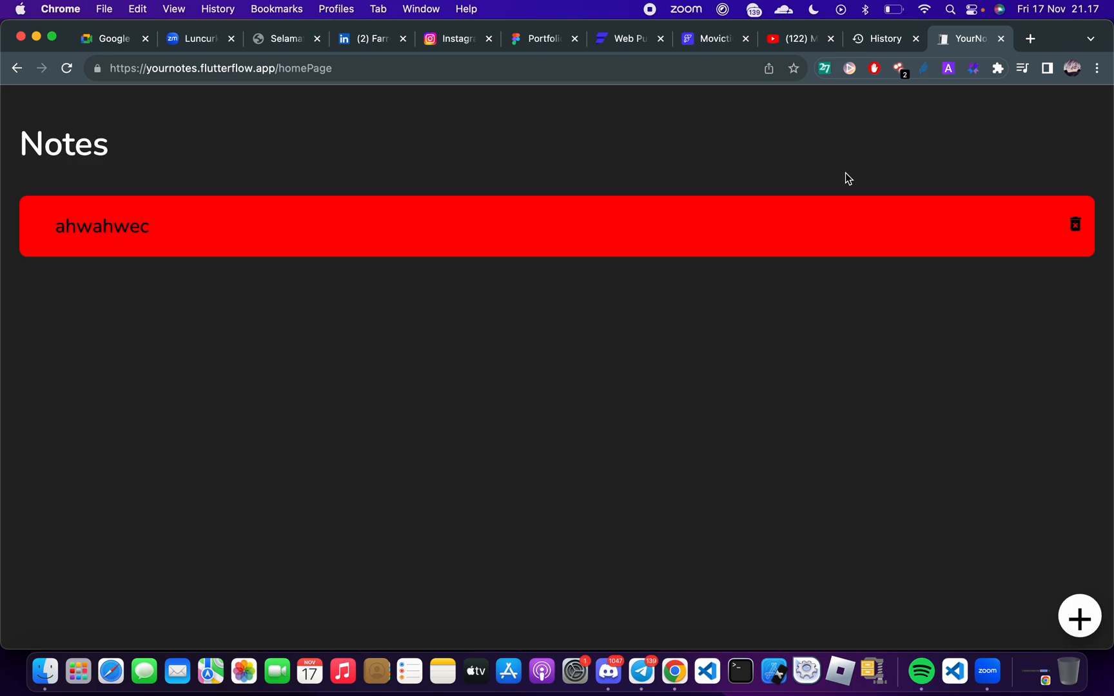
Compare the reloaded Notes page with the question in the Google Meet chat and read the newest chat message
key("ctrl+Right")
key("ctrl+Right")
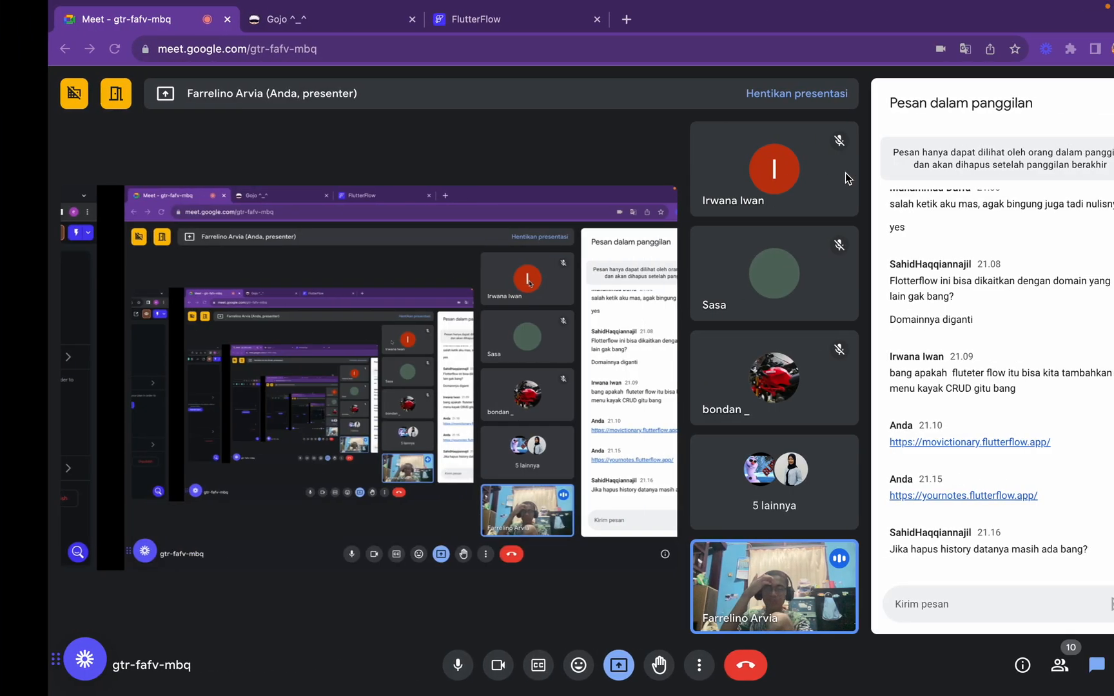
key("ctrl+Left")
key("ctrl+Left")
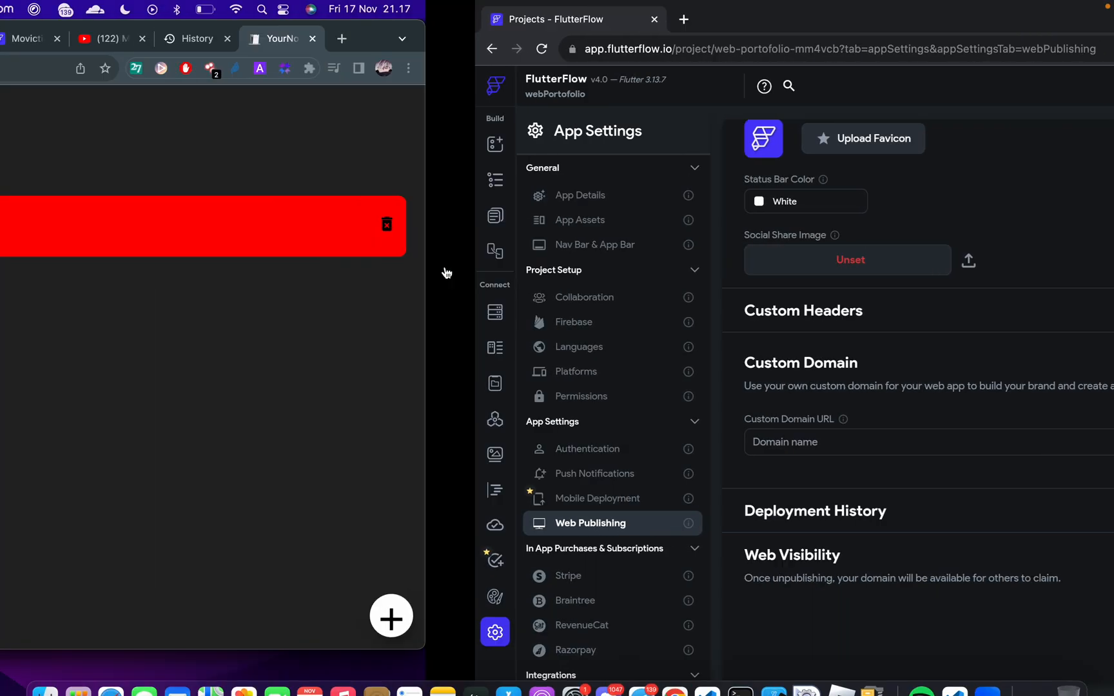
key("ctrl+Right")
key("ctrl+Right")
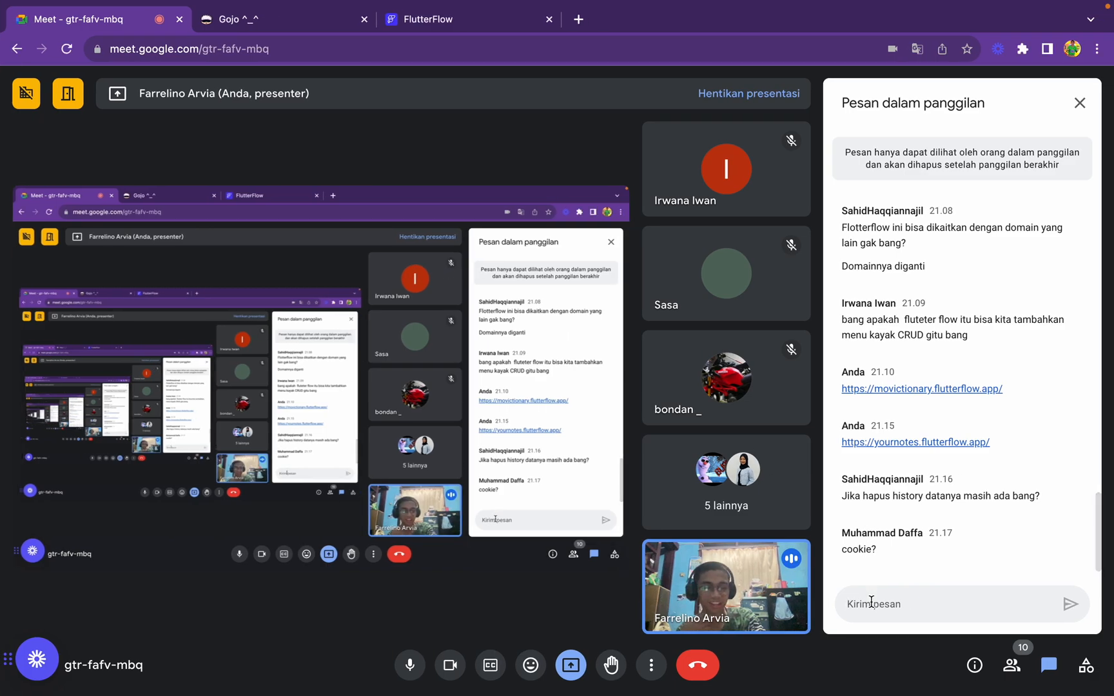
Return to the Notes app in Chrome and open its Application storage in the developer tools
key("ctrl+Left")
key("ctrl+Left")
right_click(398, 522)
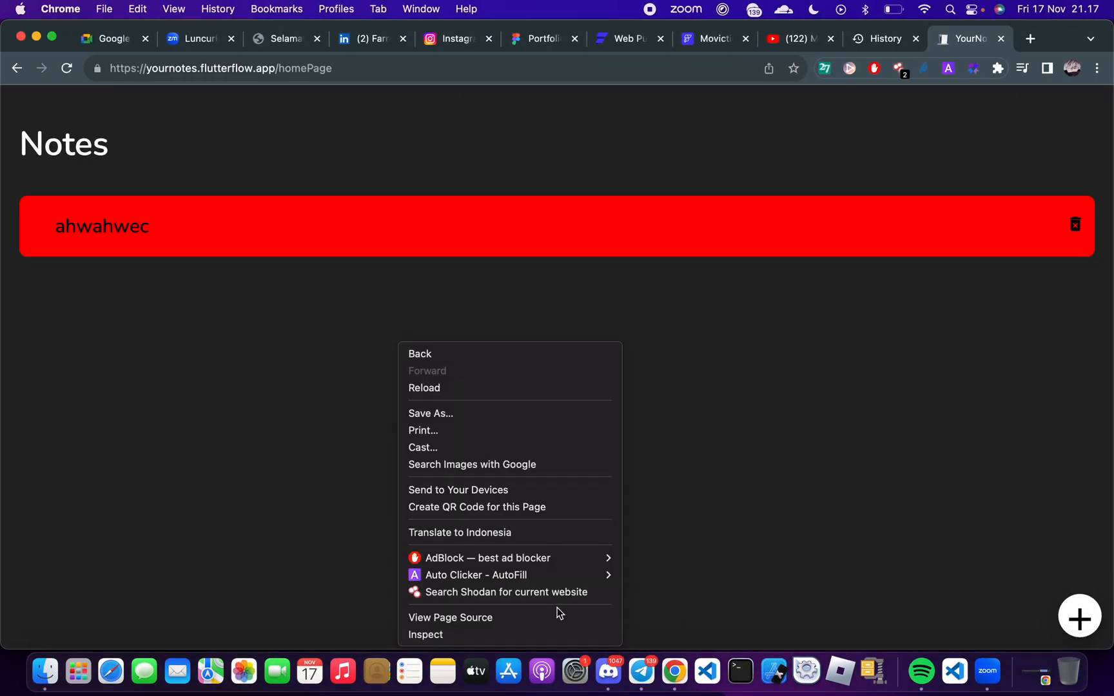
left_click(446, 632)
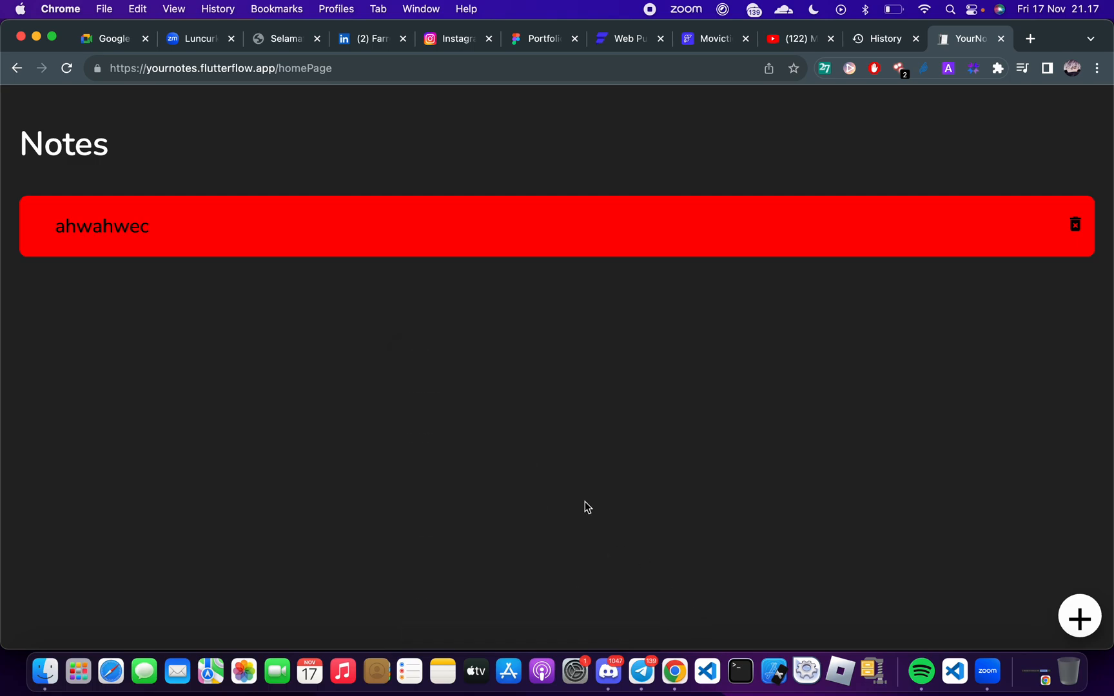
left_click(805, 98)
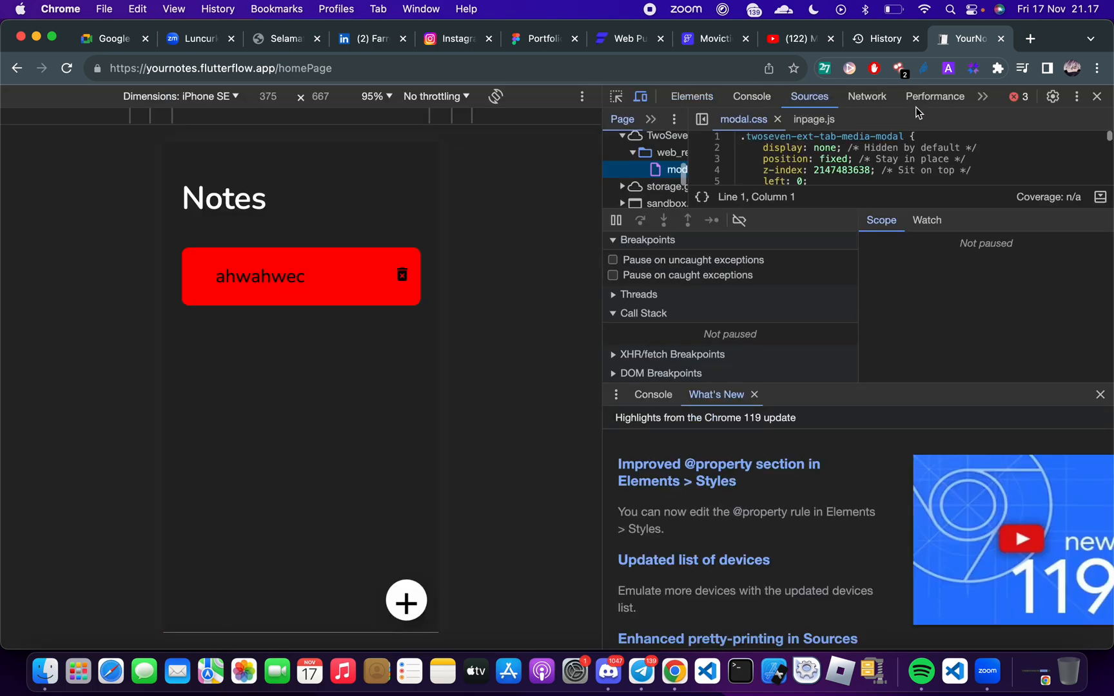
left_click(928, 98)
left_click(982, 97)
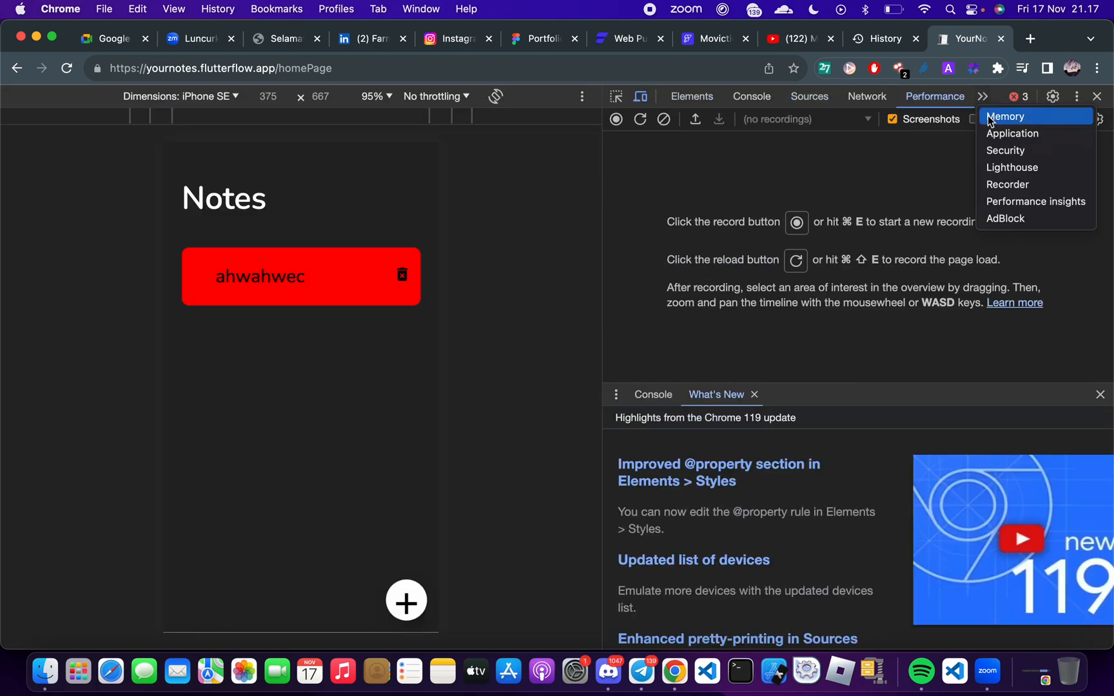
left_click(1009, 133)
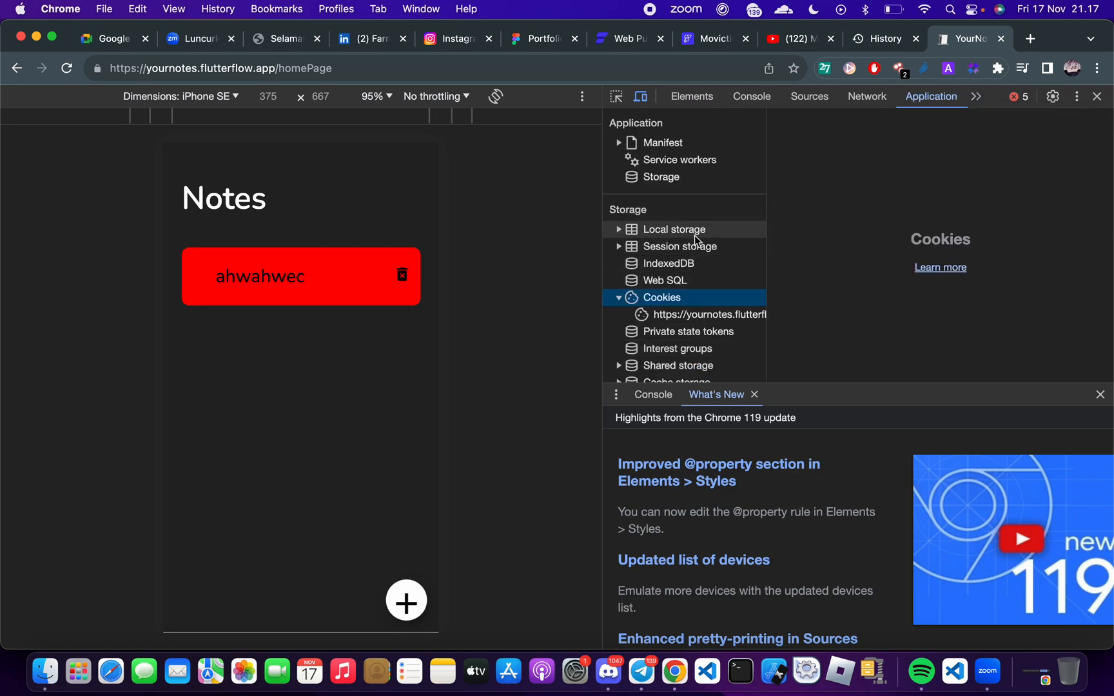
scroll(651, 239, "down", 1)
left_click(692, 291)
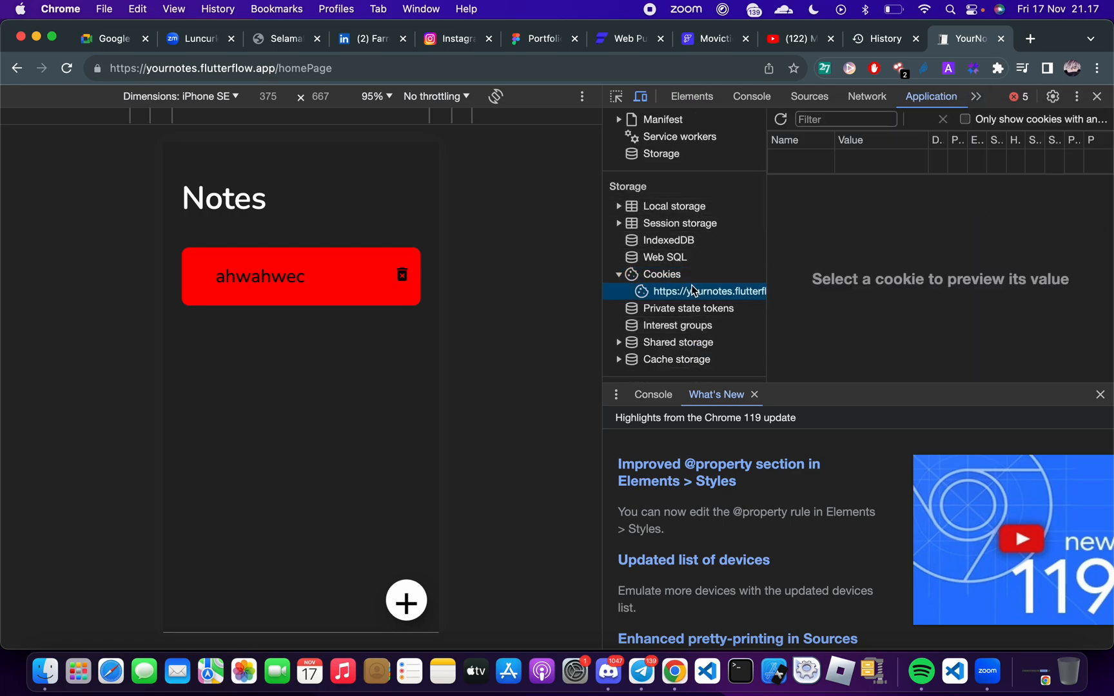
left_click(787, 164)
left_click(731, 295)
left_click(816, 165)
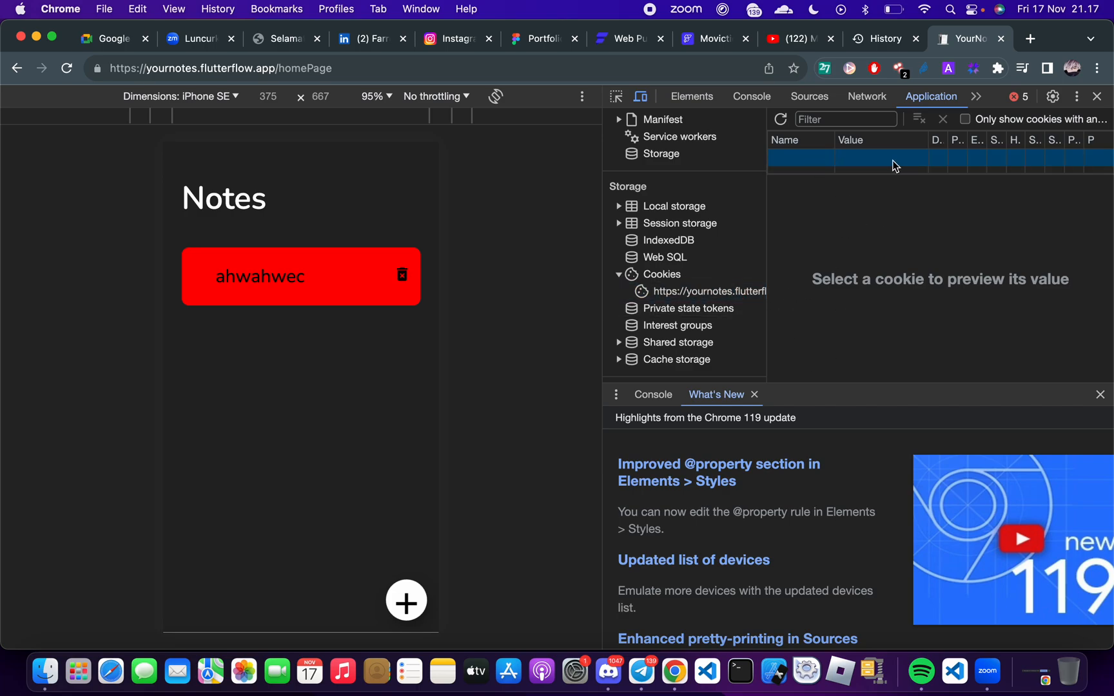
left_click(686, 280)
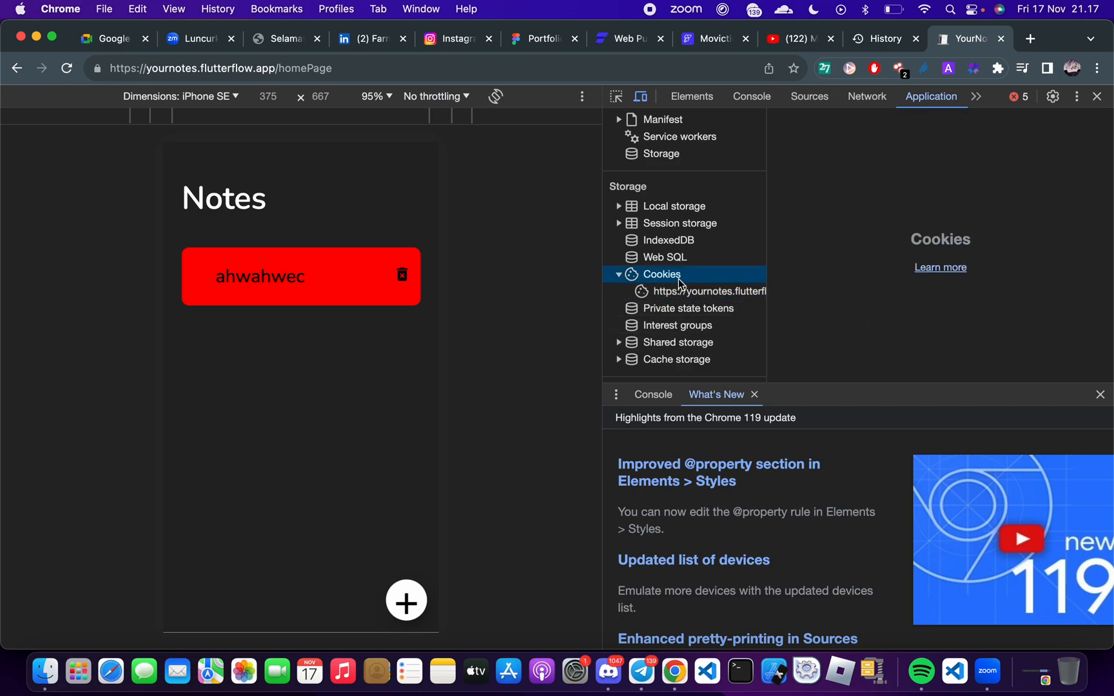
left_click(686, 294)
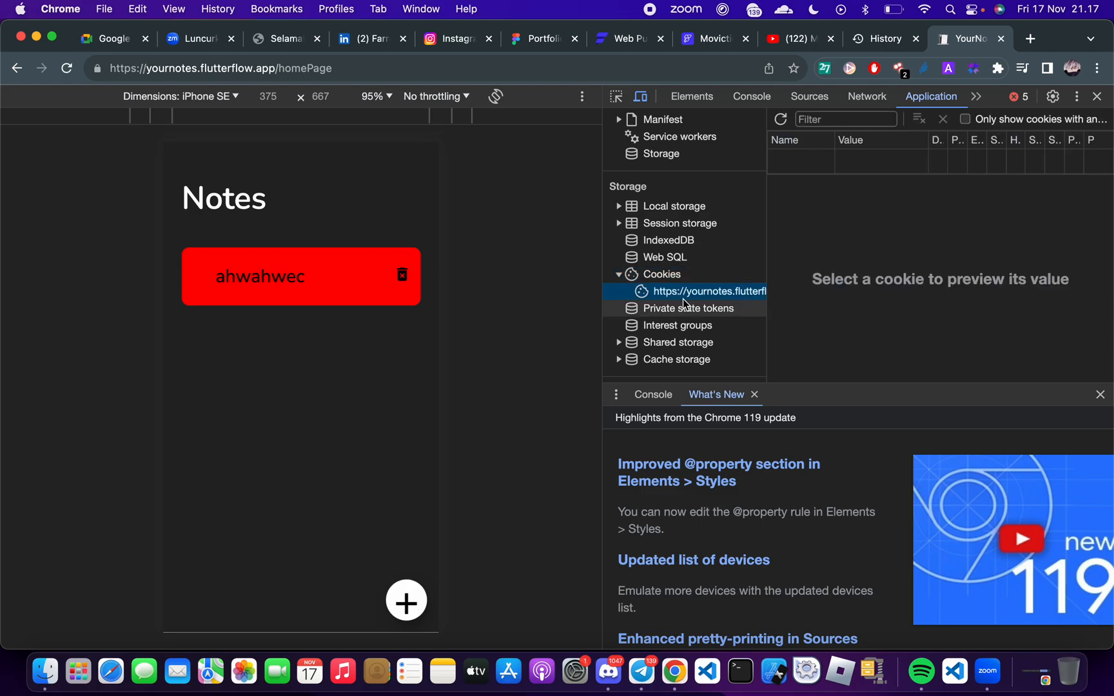
left_click(1096, 98)
Switch to Google Meet to read the newest chat message and check the list of meeting participants
key("ctrl+Right")
key("ctrl+Right")
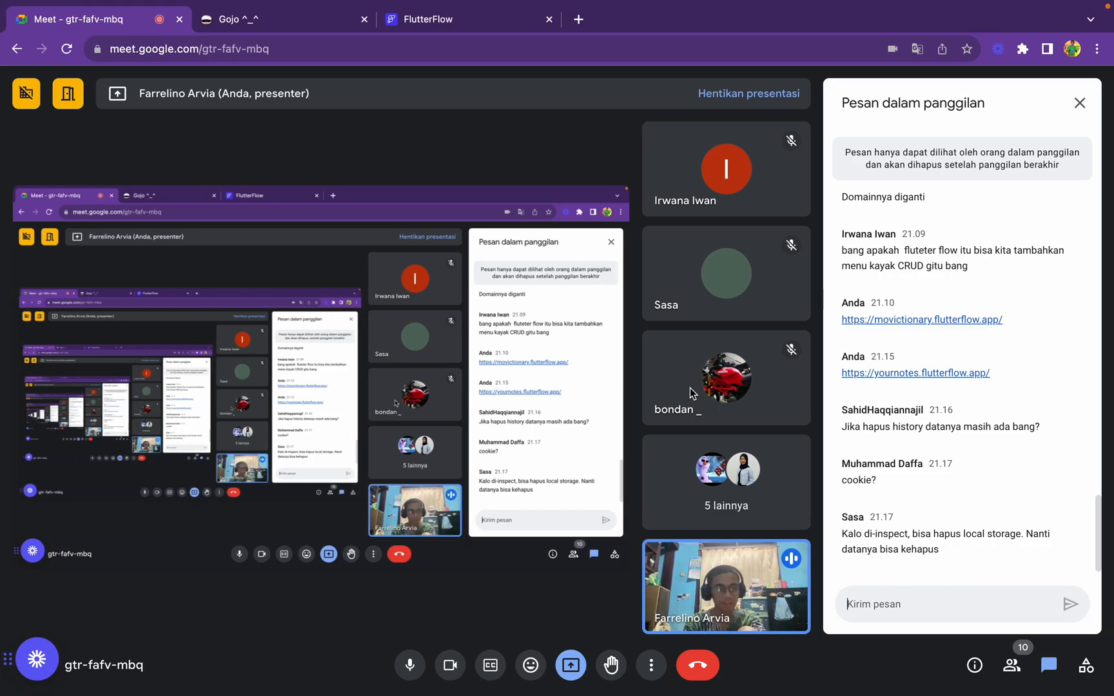
key("ctrl+Left")
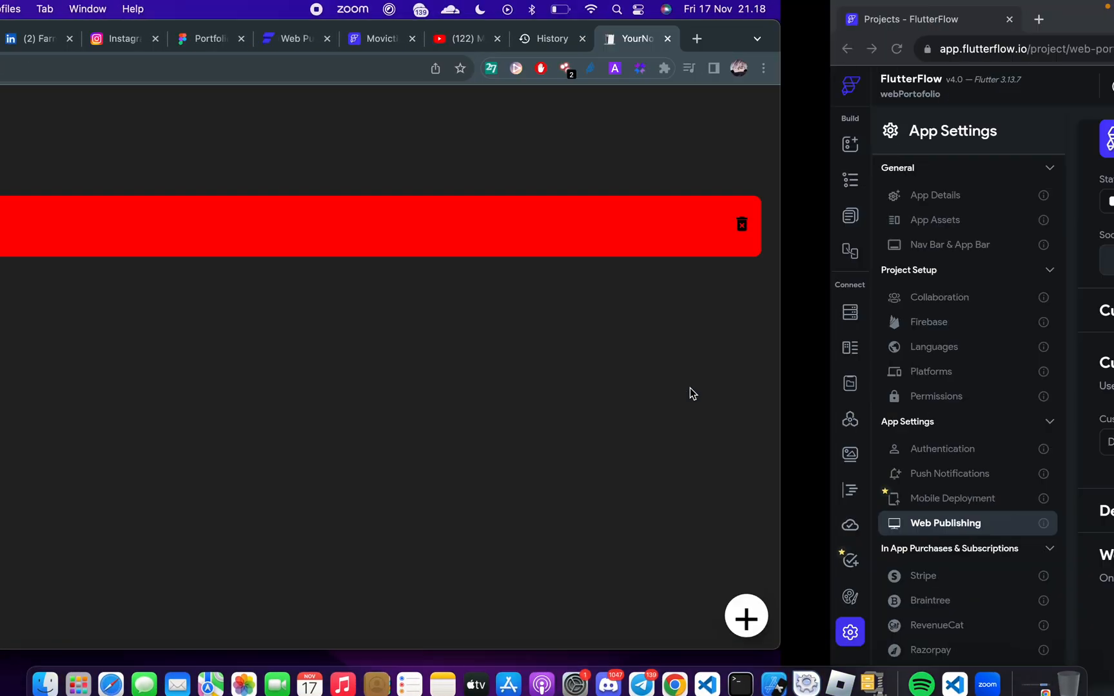
key("ctrl+Right")
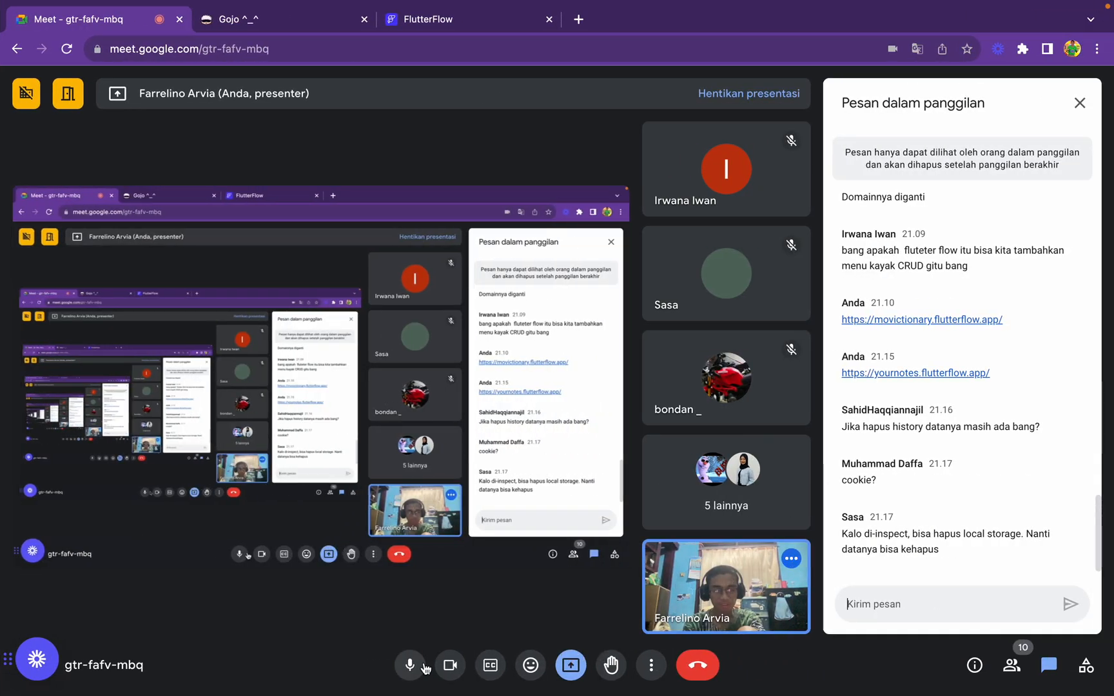
left_click(1010, 681)
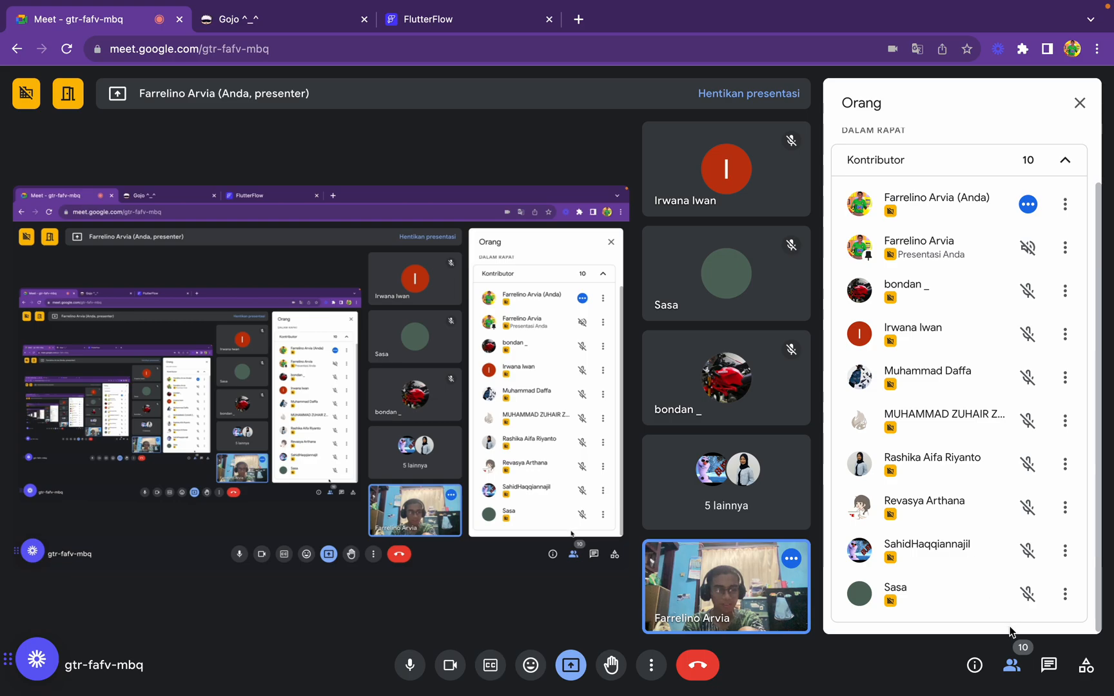
left_click(1012, 665)
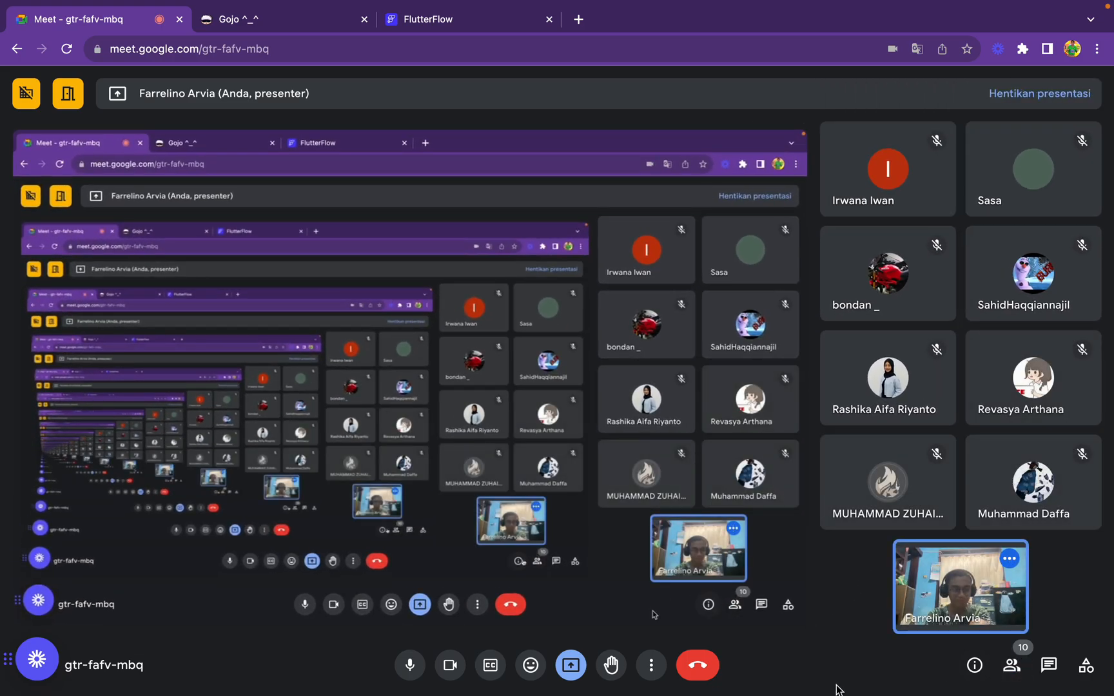
left_click(1049, 665)
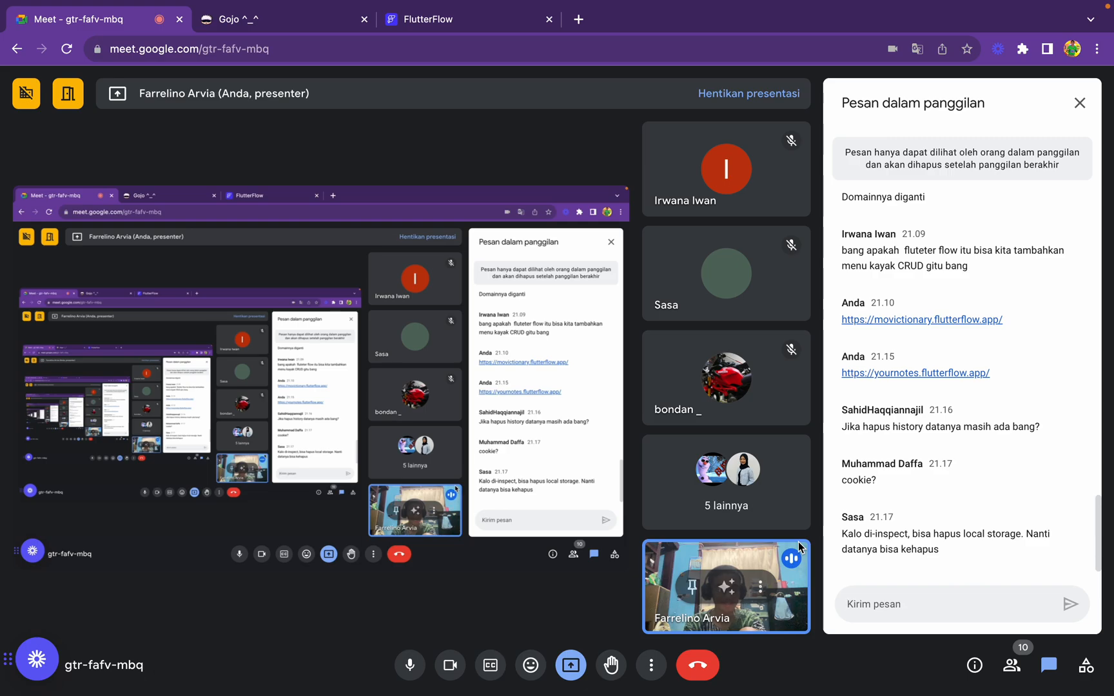
key("ctrl+Left")
key("ctrl+Left")
right_click(526, 395)
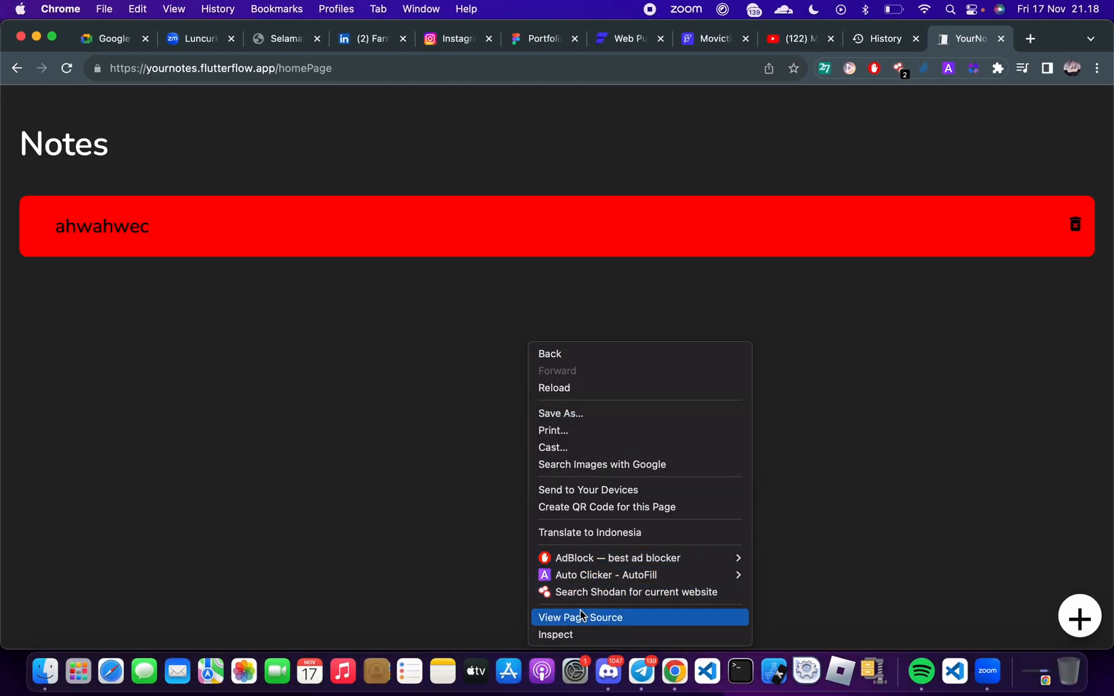
left_click(555, 634)
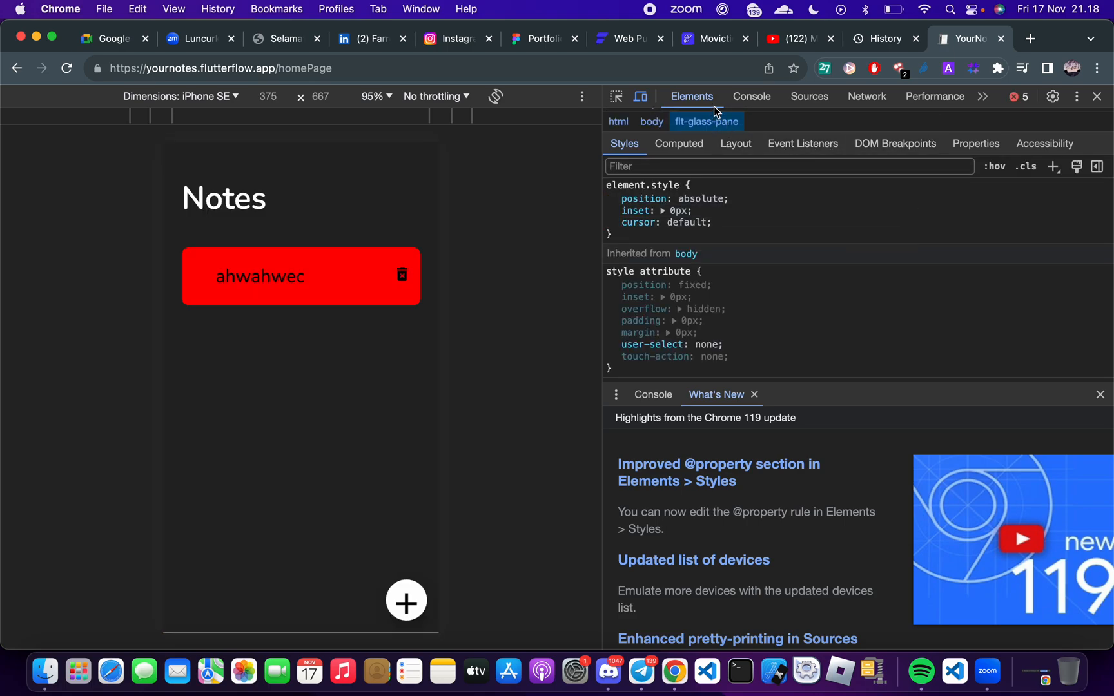
left_click(982, 97)
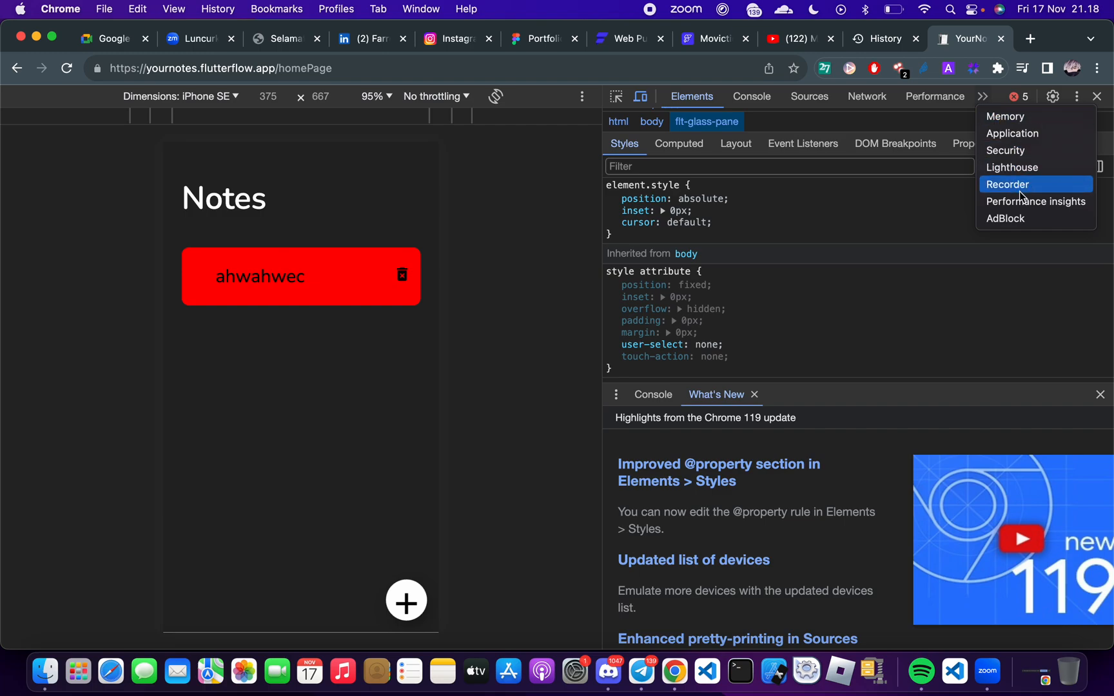
left_click(1011, 116)
scroll(836, 270, "down", 2)
scroll(835, 270, "up", 5)
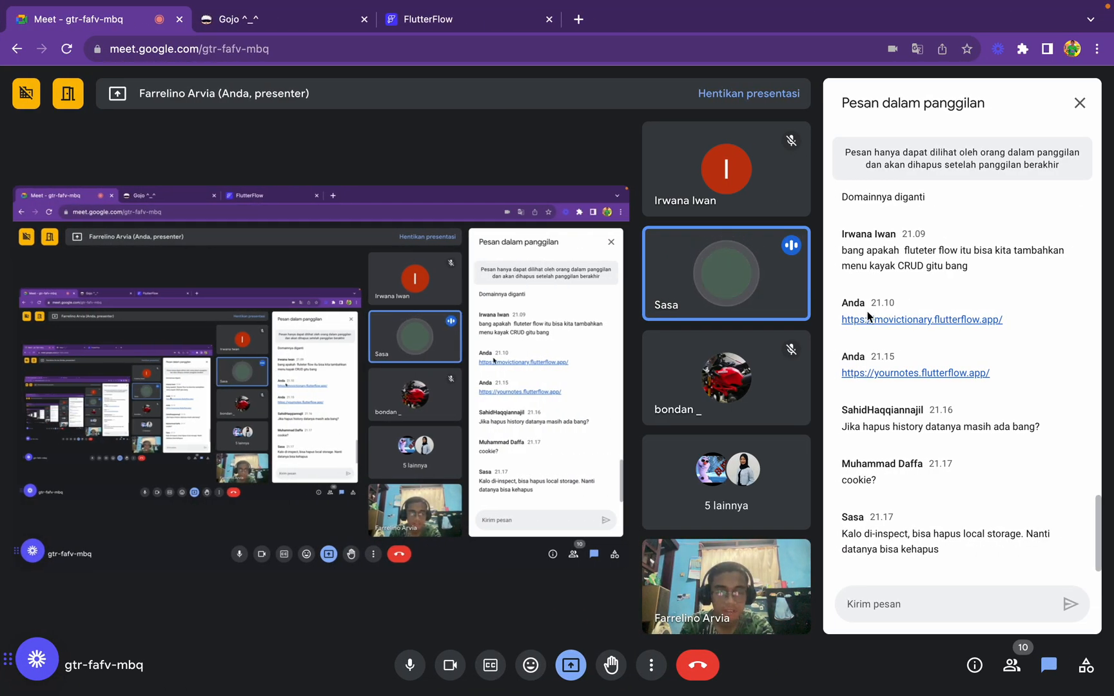
key("ctrl+Left")
key("ctrl+Left")
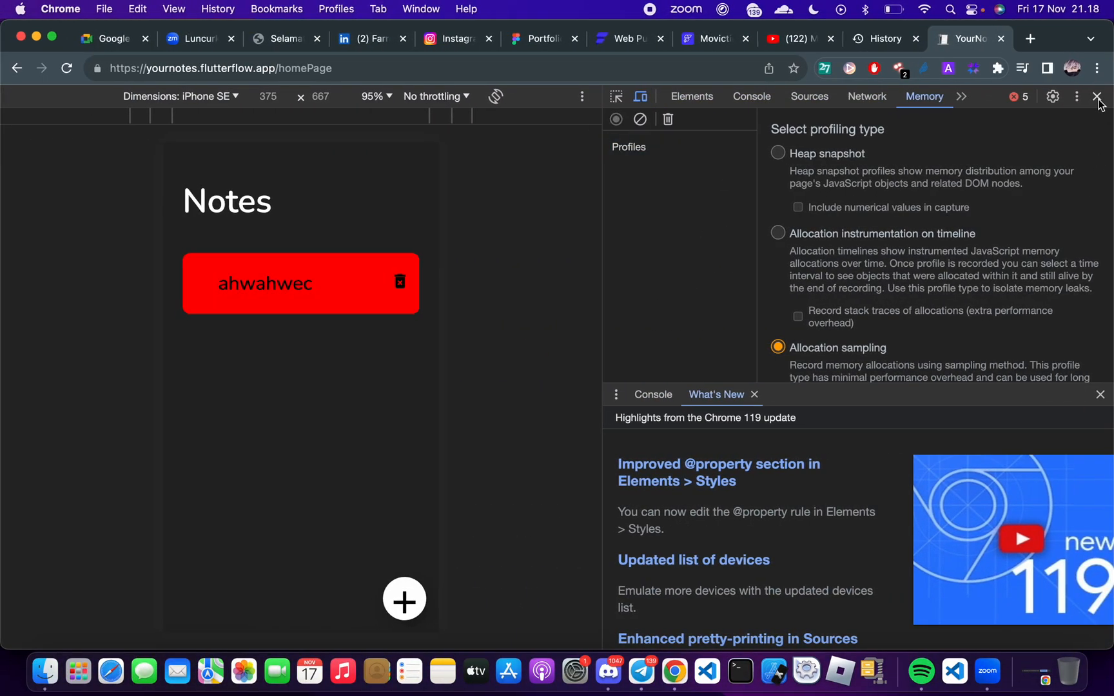
left_click(1097, 96)
right_click(625, 387)
left_click(648, 634)
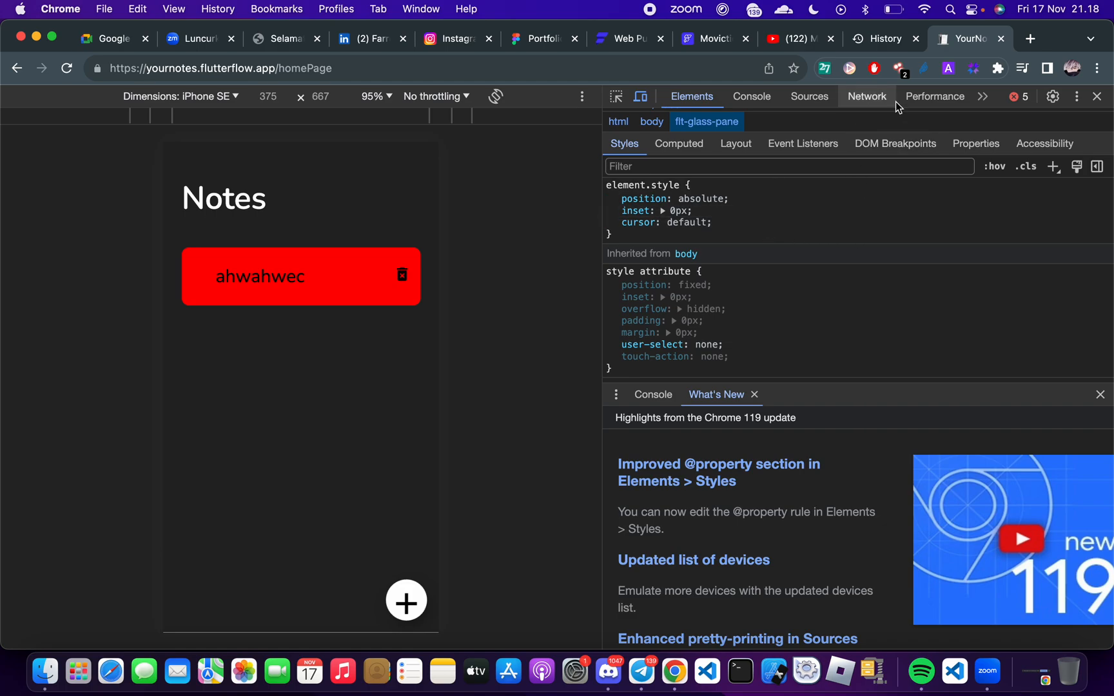
left_click(985, 98)
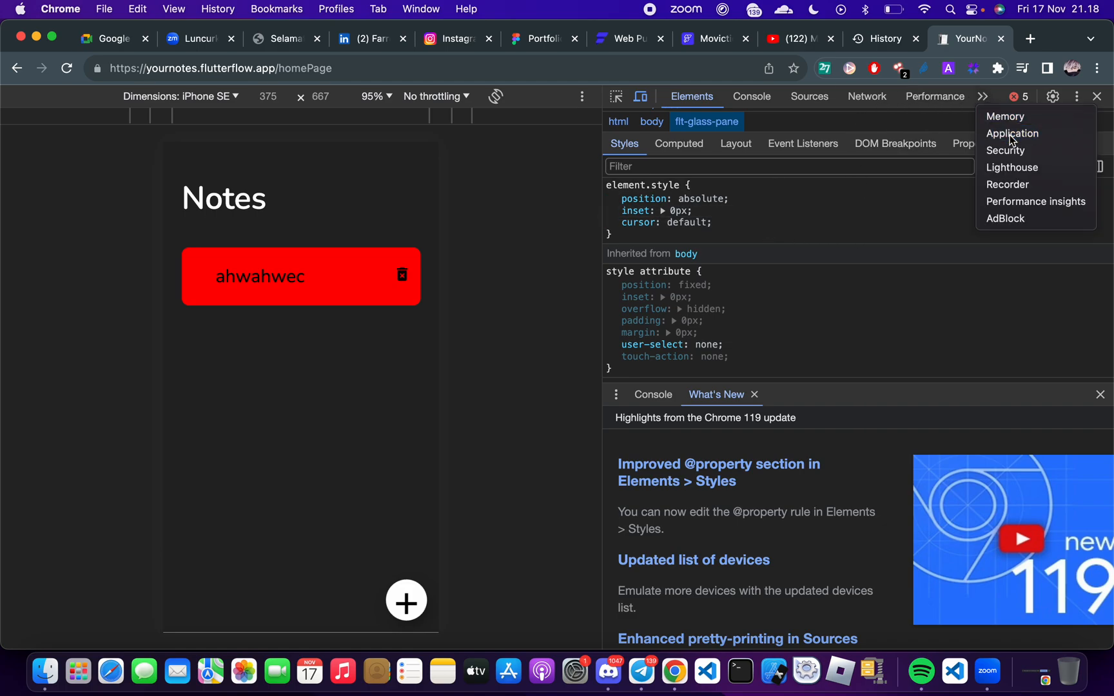
left_click(1007, 132)
left_click(704, 236)
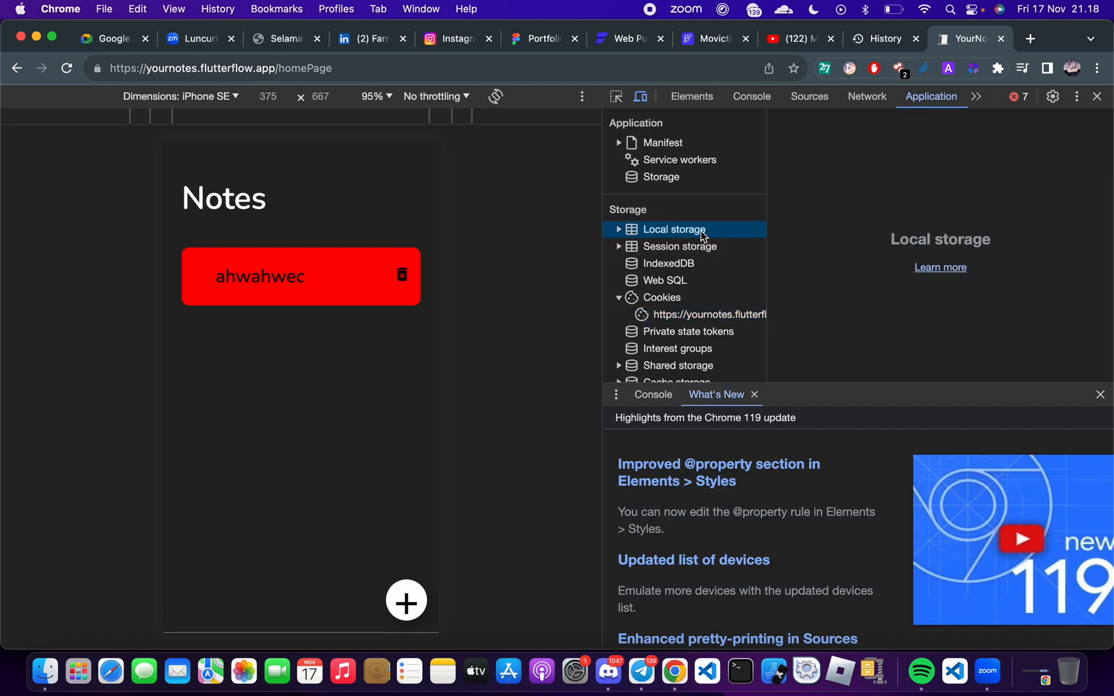
left_click(622, 230)
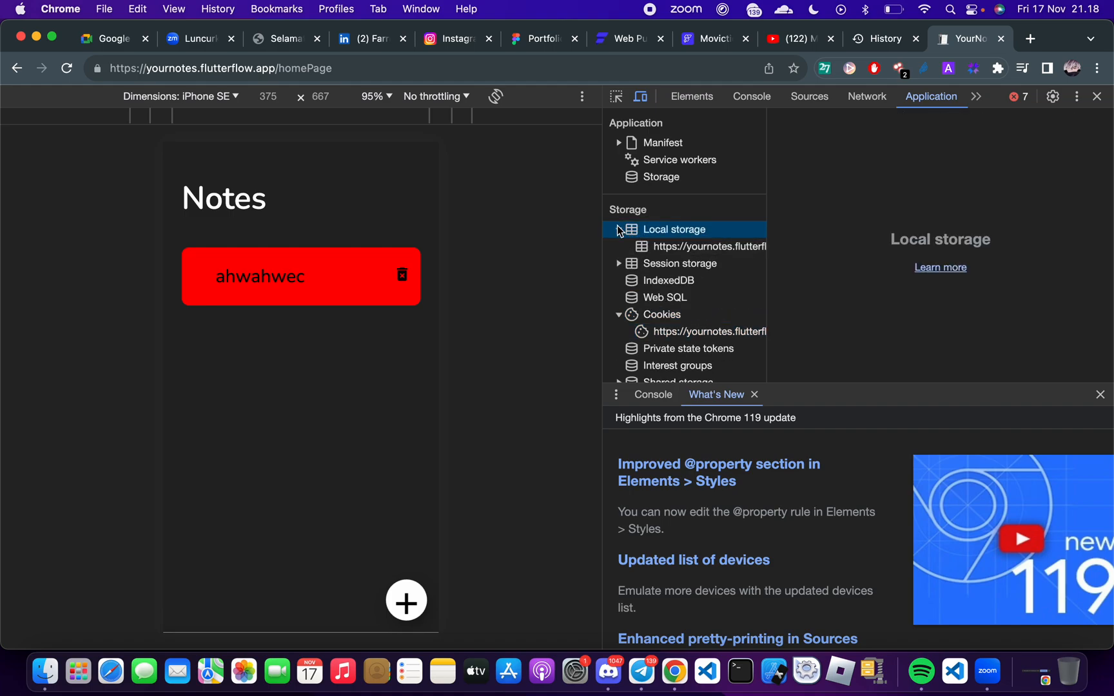
left_click(694, 247)
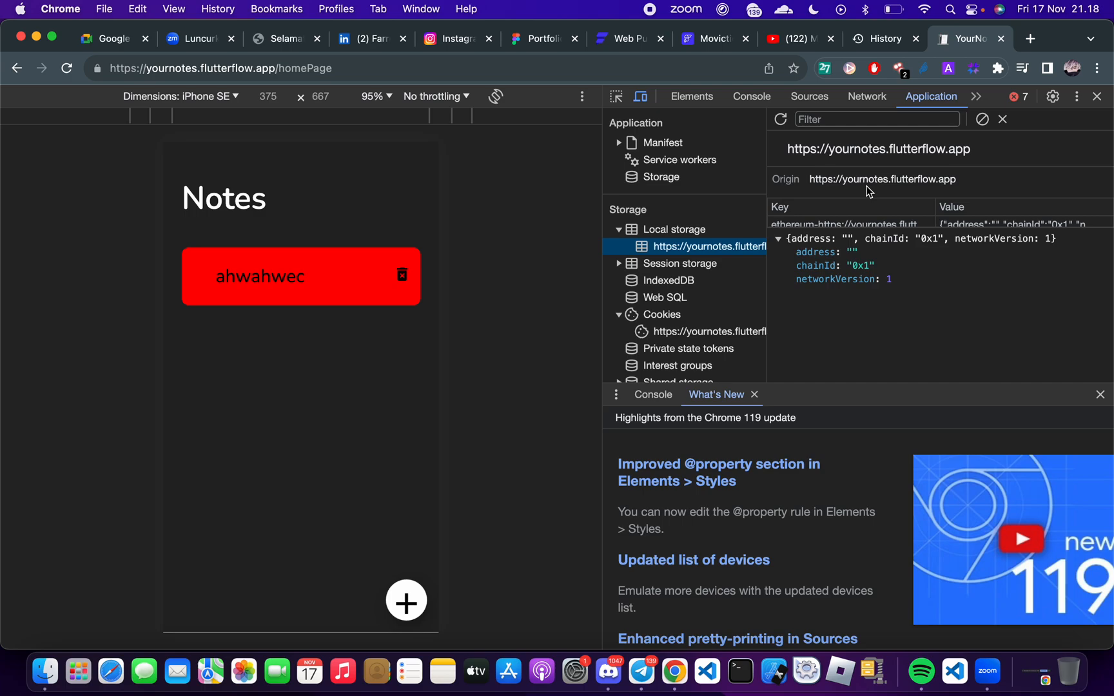
Enlarge the local storage table and examine the full value stored under the flutter.ff_notes key
left_click_drag(865, 226, 861, 287)
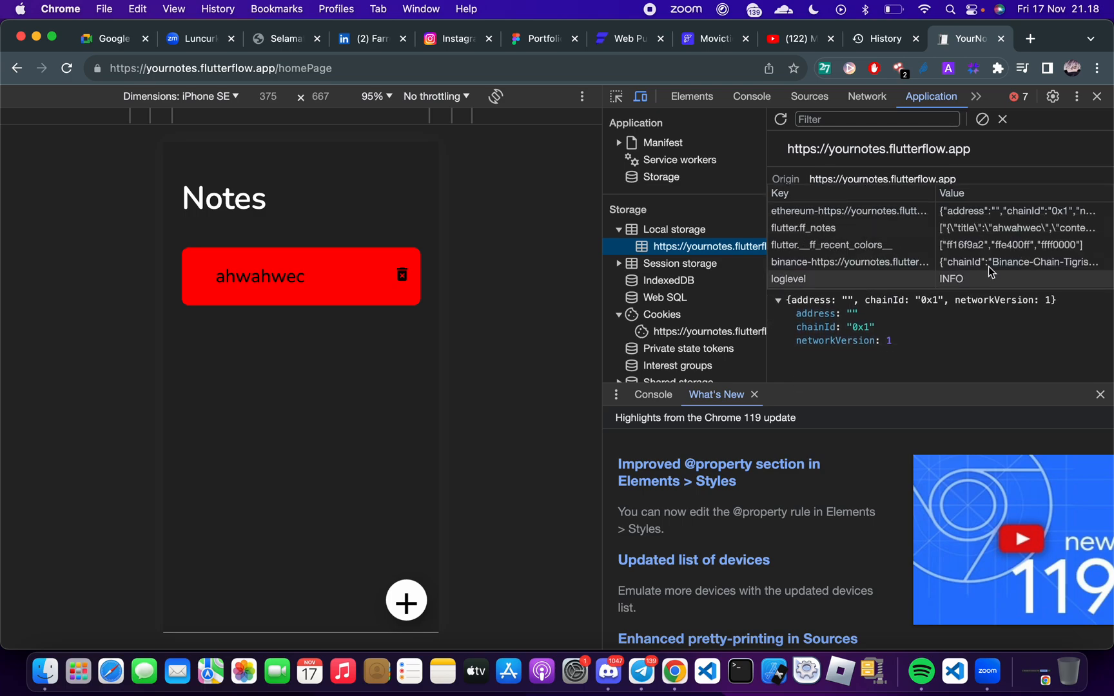
left_click(1007, 229)
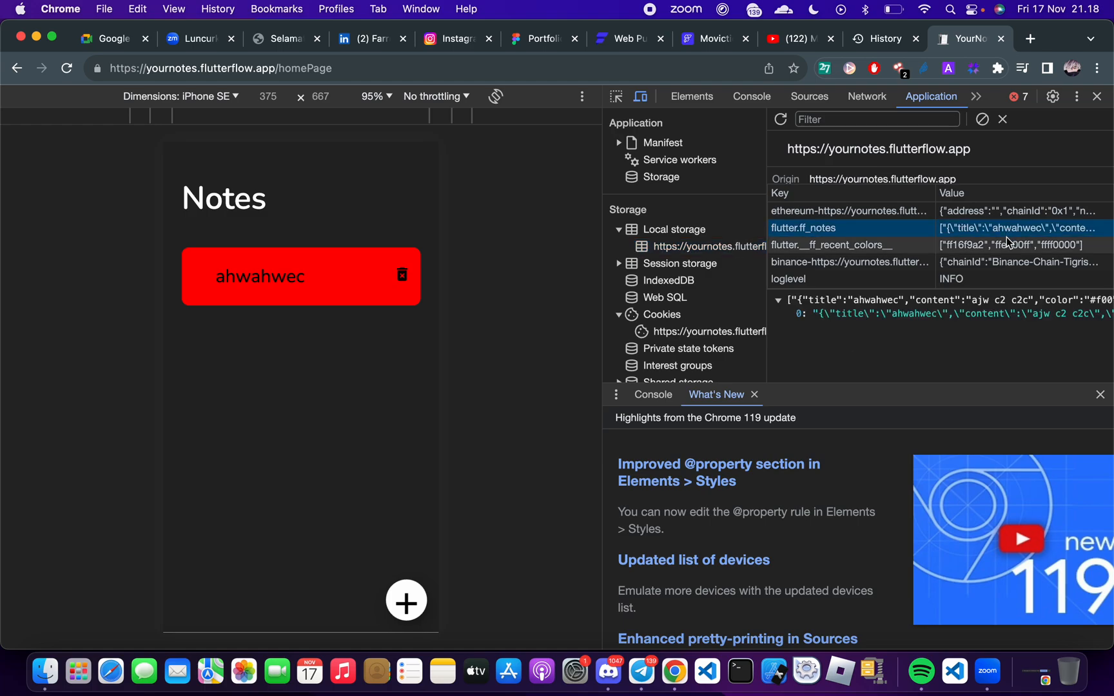
scroll(932, 331, "right", 5)
scroll(932, 332, "right", 1)
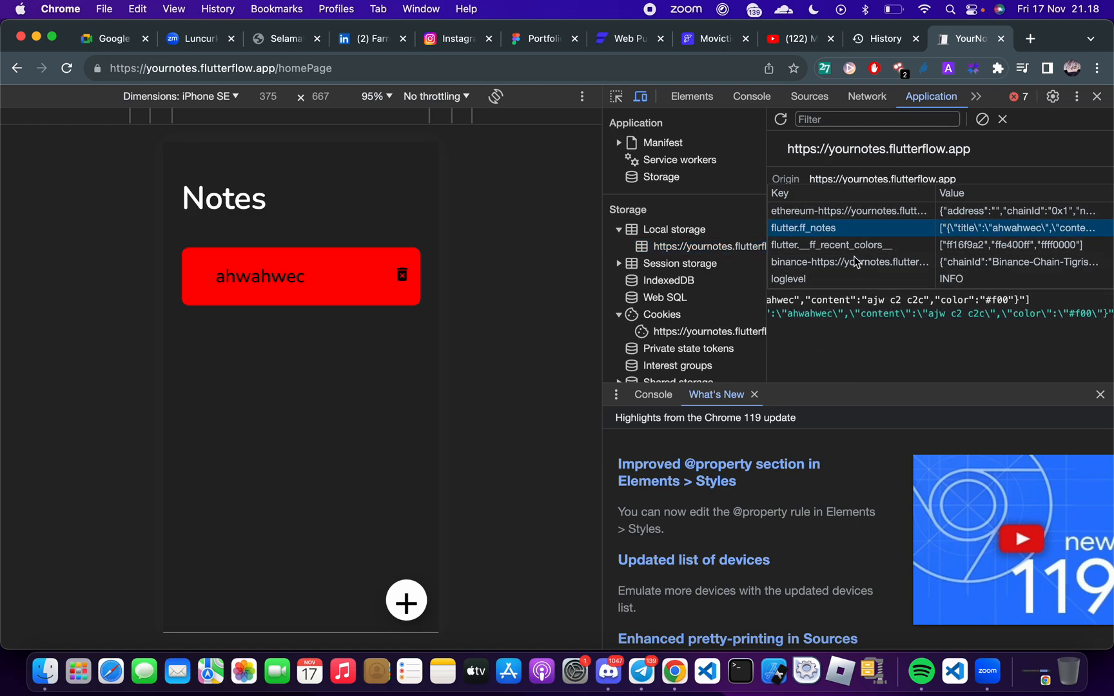
left_click(702, 249)
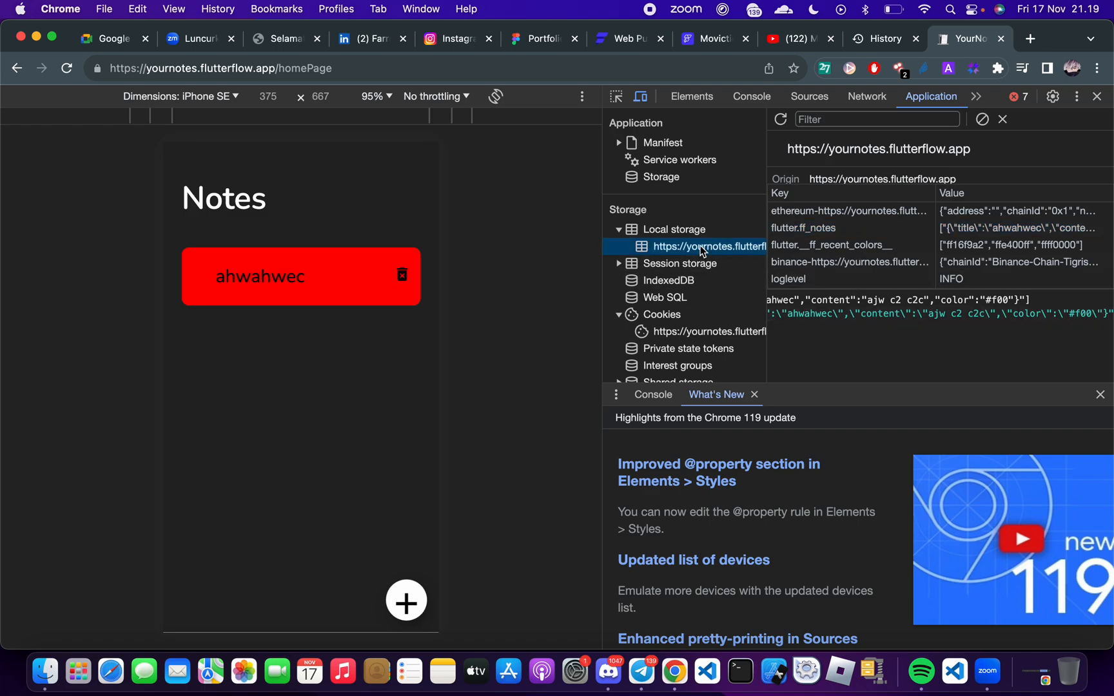
right_click(701, 249)
left_click(716, 259)
left_click(1097, 97)
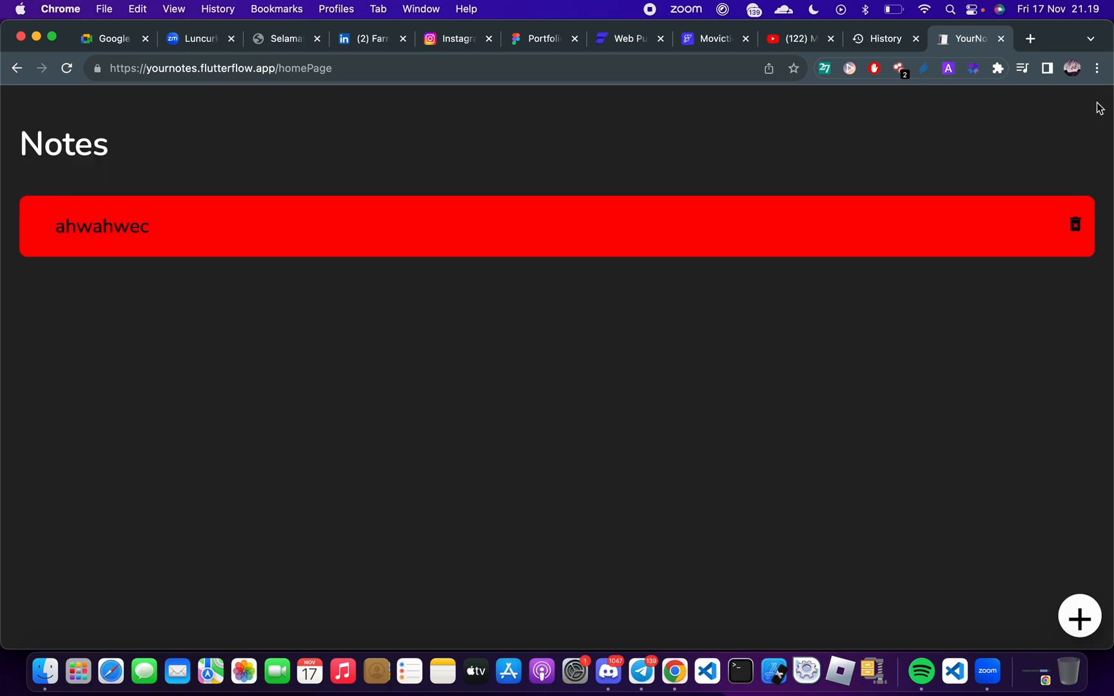
key("super+r")
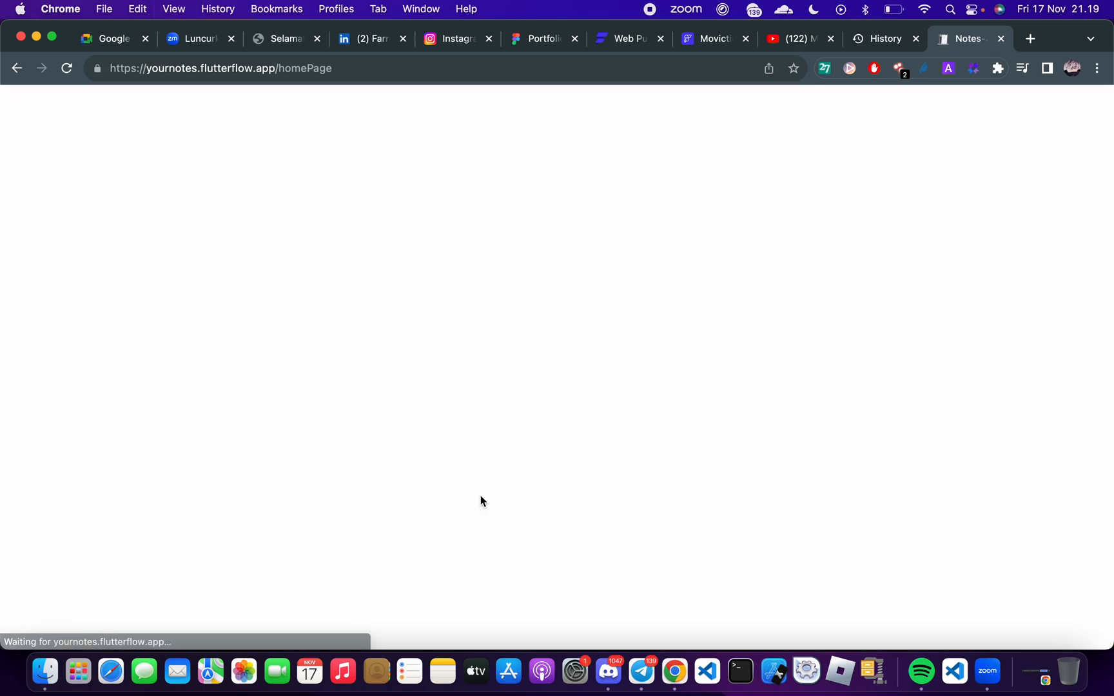
key("super+r")
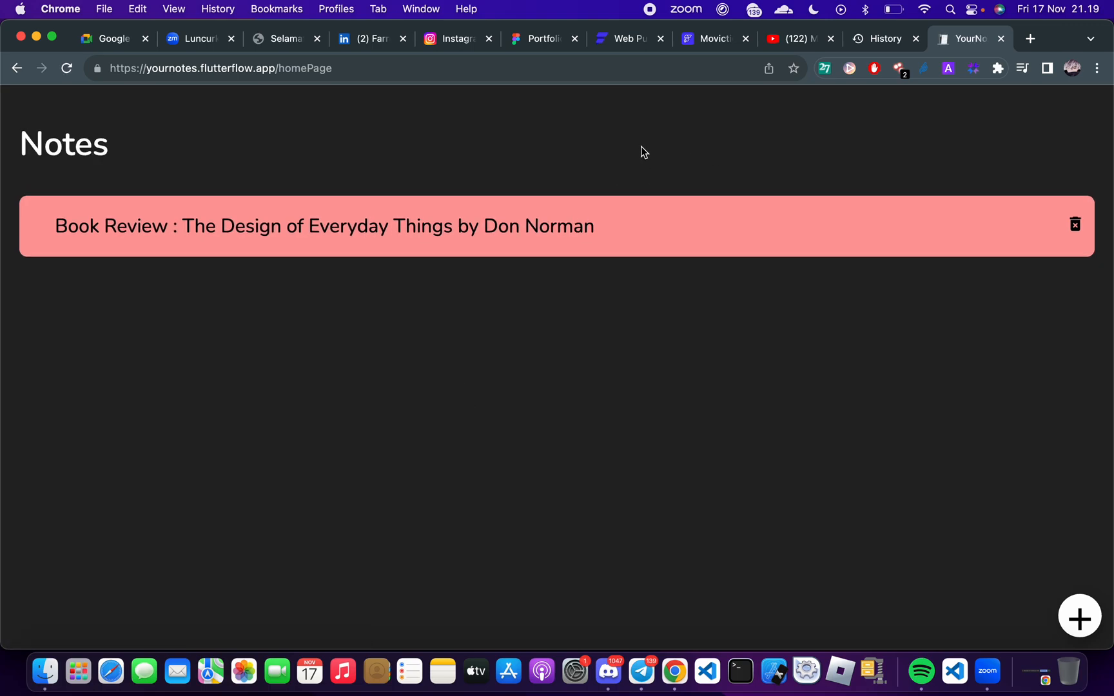
Reopen the developer tools on the Notes page and display the site's local storage, checking the Google Meet chat before returning
right_click(513, 296)
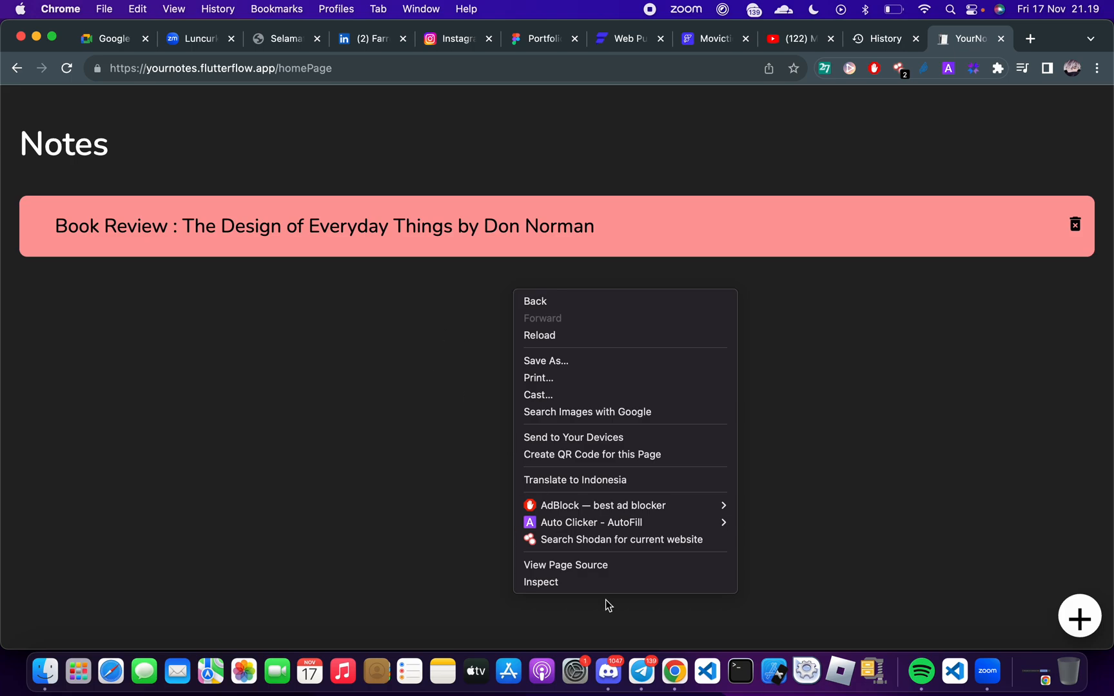
left_click(592, 584)
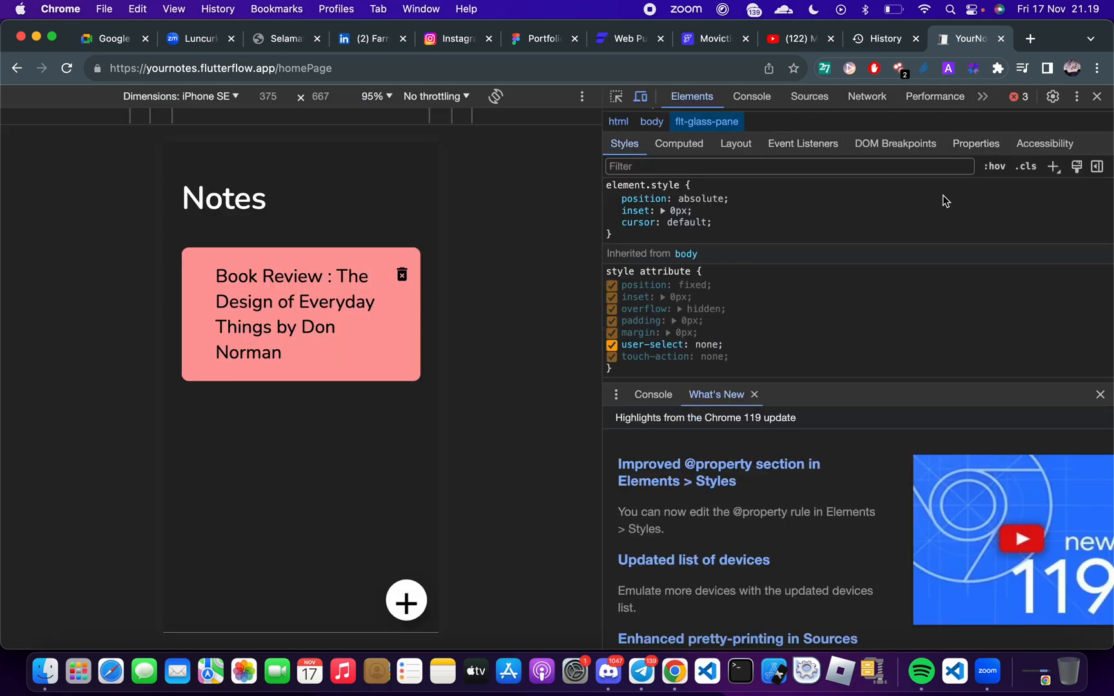
left_click(986, 100)
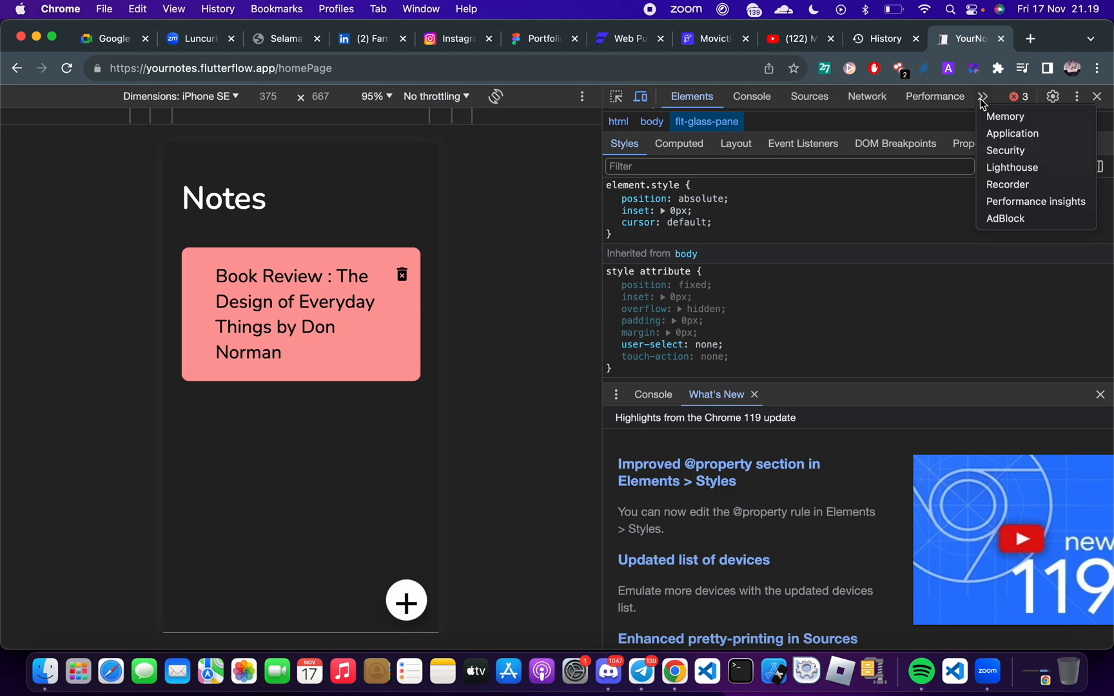
left_click(1005, 136)
key("ctrl+Right")
key("ctrl+Right")
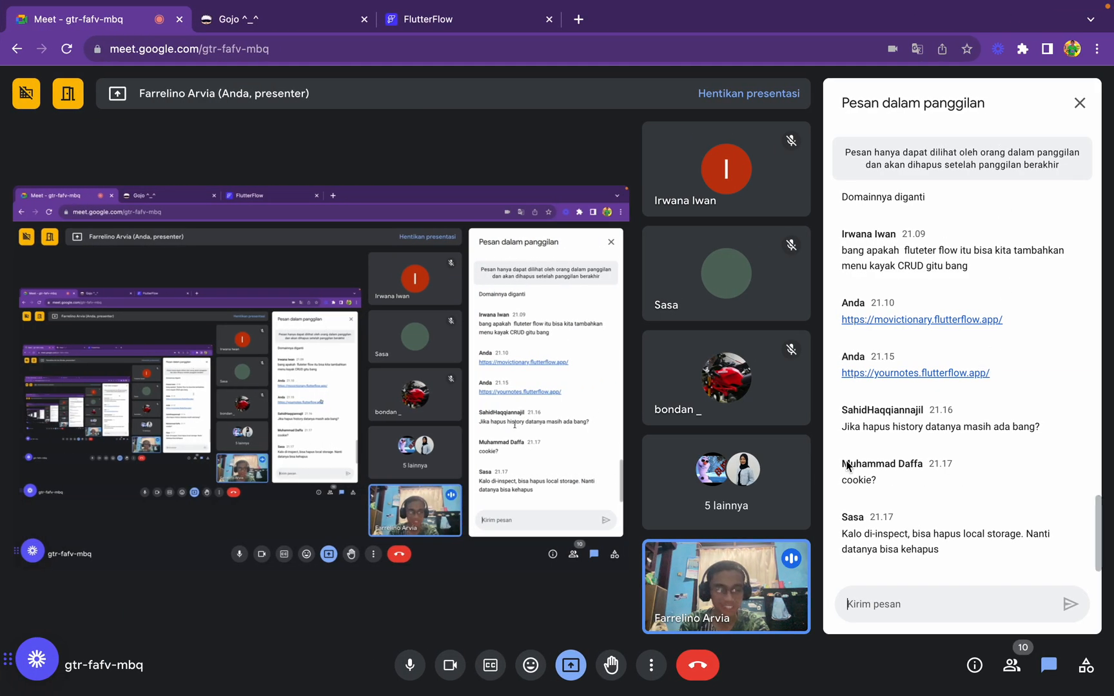
key("ctrl+Left")
key("ctrl+Left")
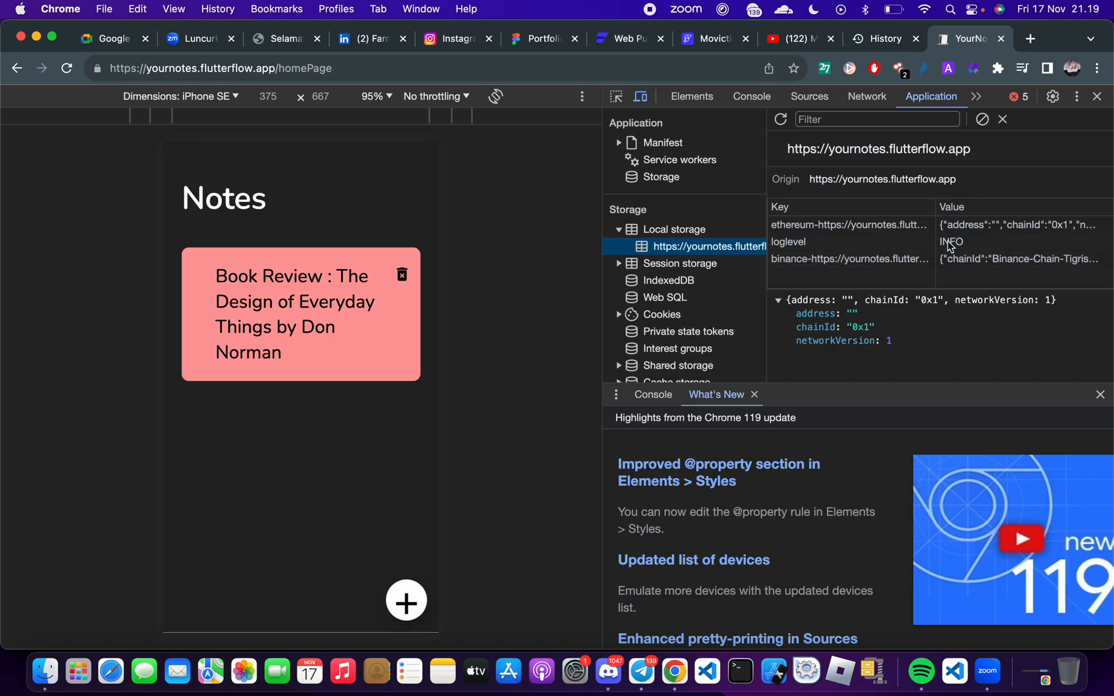
right_click(688, 245)
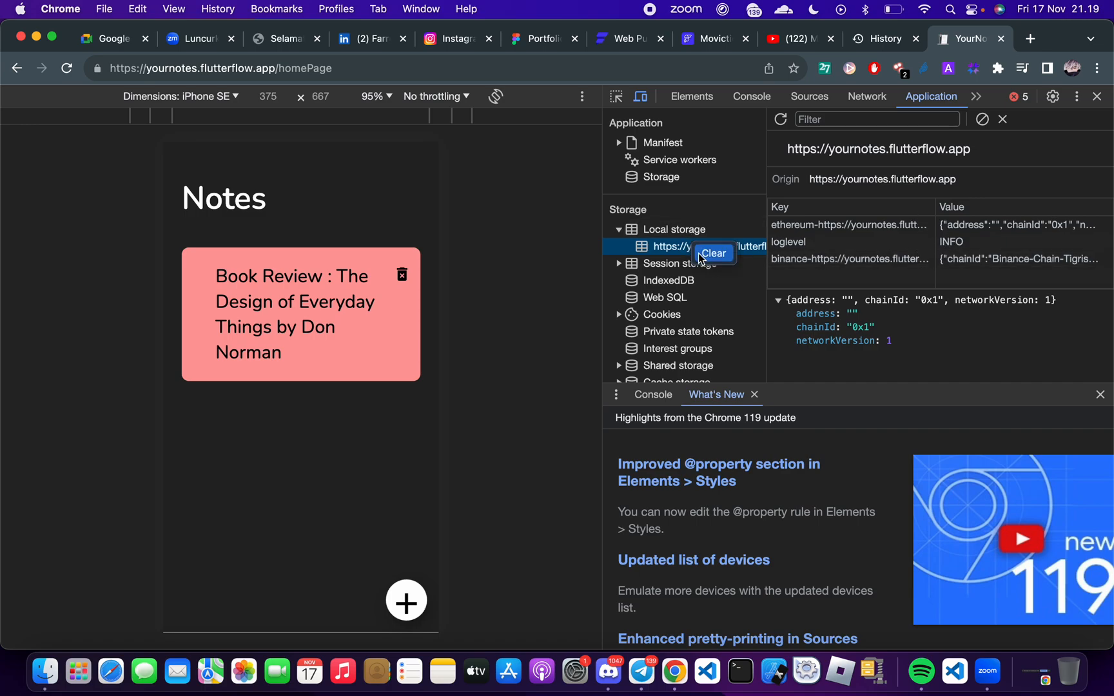
left_click(700, 254)
left_click(1096, 97)
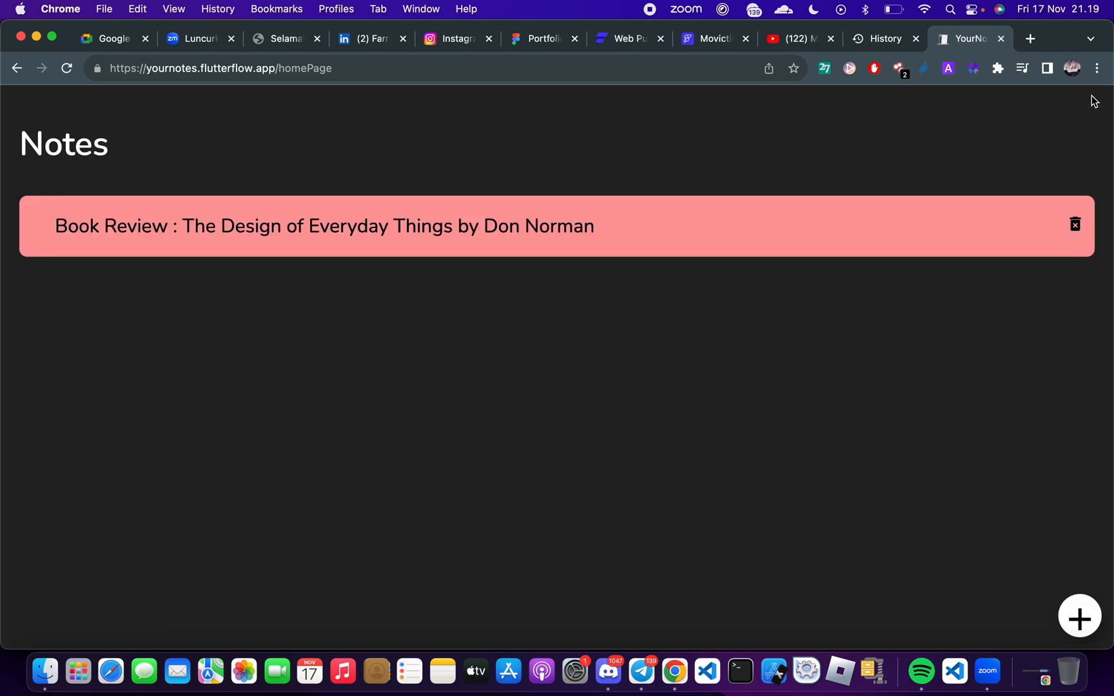
key("super+r")
Delete the "Book Review : The Design of Everyday Things by Don Norman" note and display the site's local storage in reopened developer tools
left_click(1077, 227)
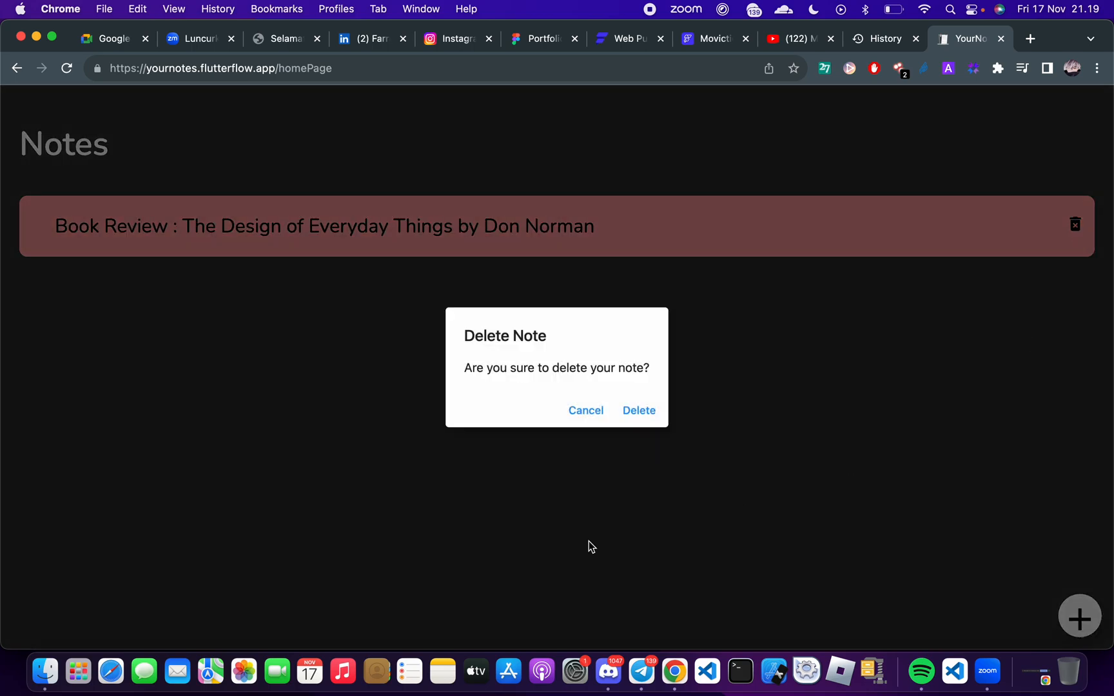
left_click(639, 413)
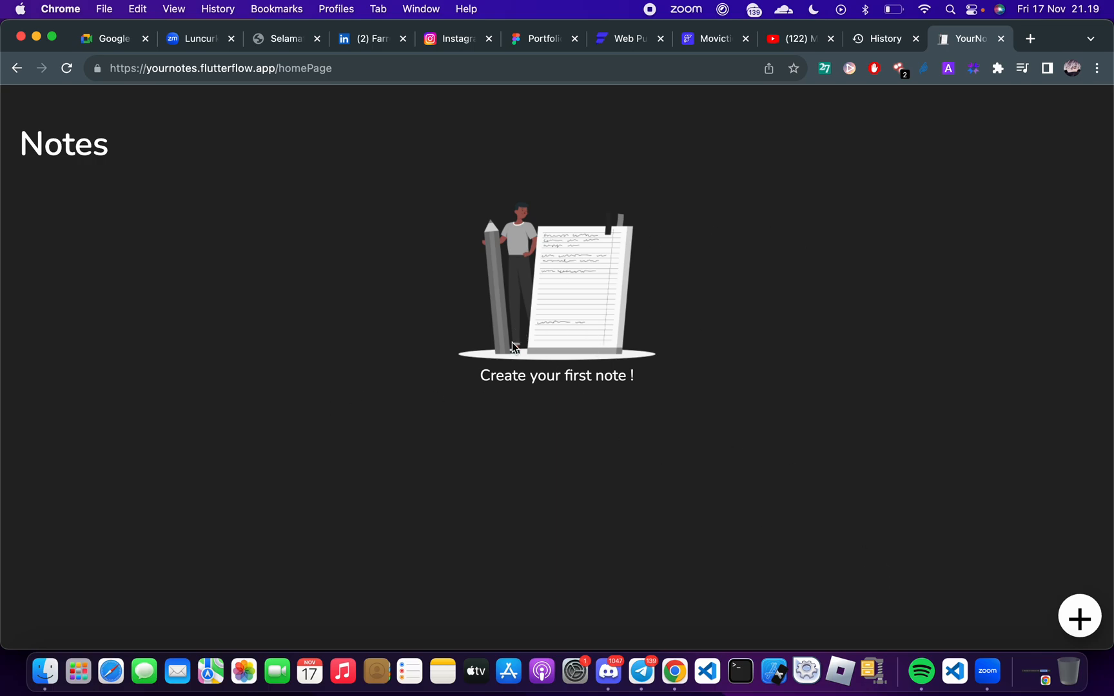
right_click(488, 335)
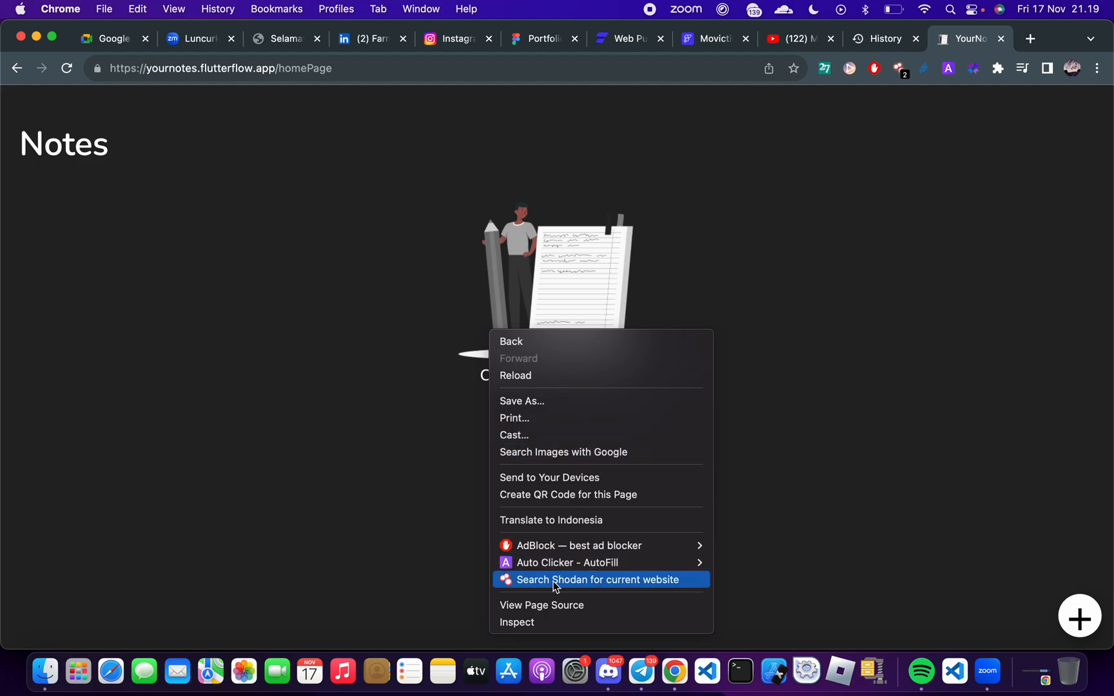
left_click(546, 621)
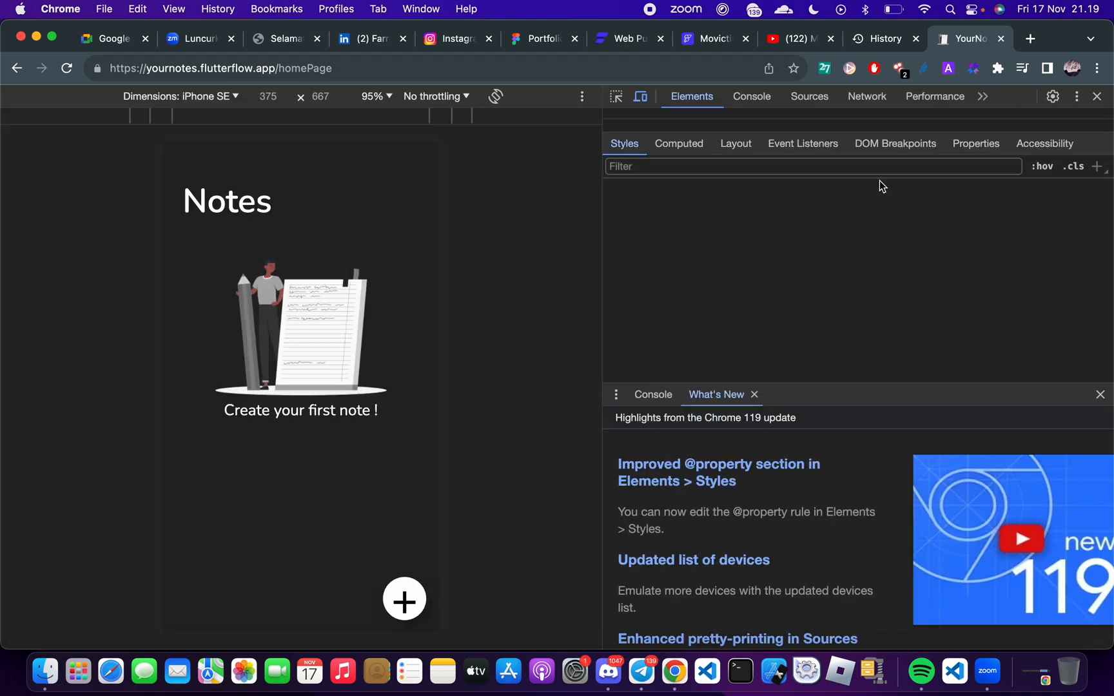
left_click(983, 96)
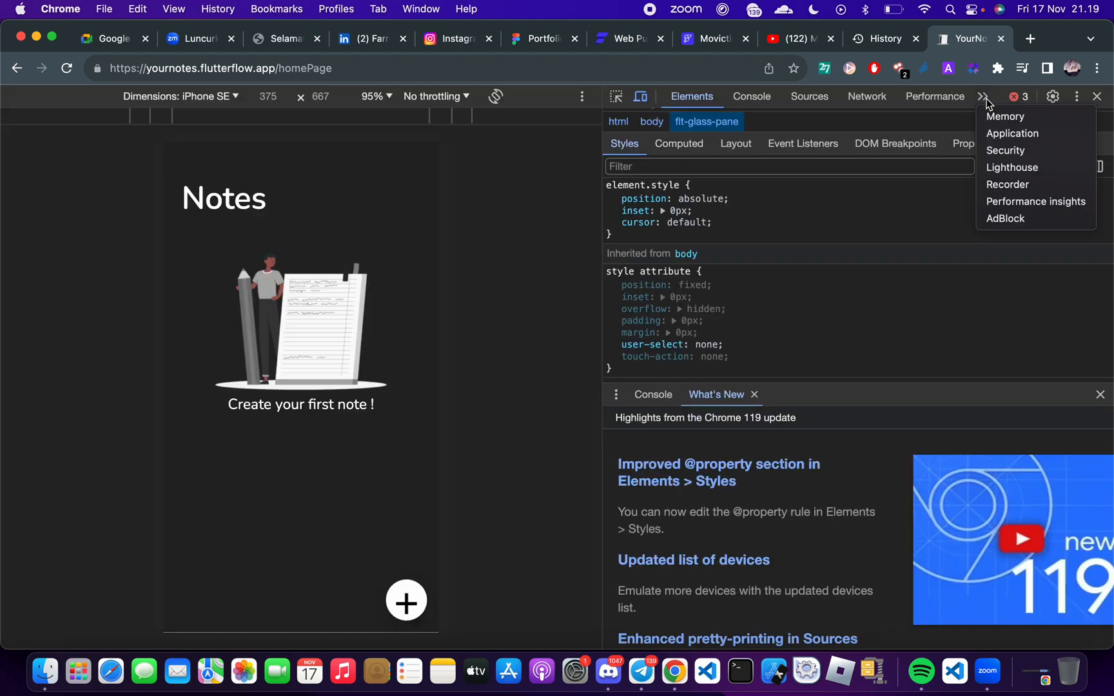
left_click(992, 131)
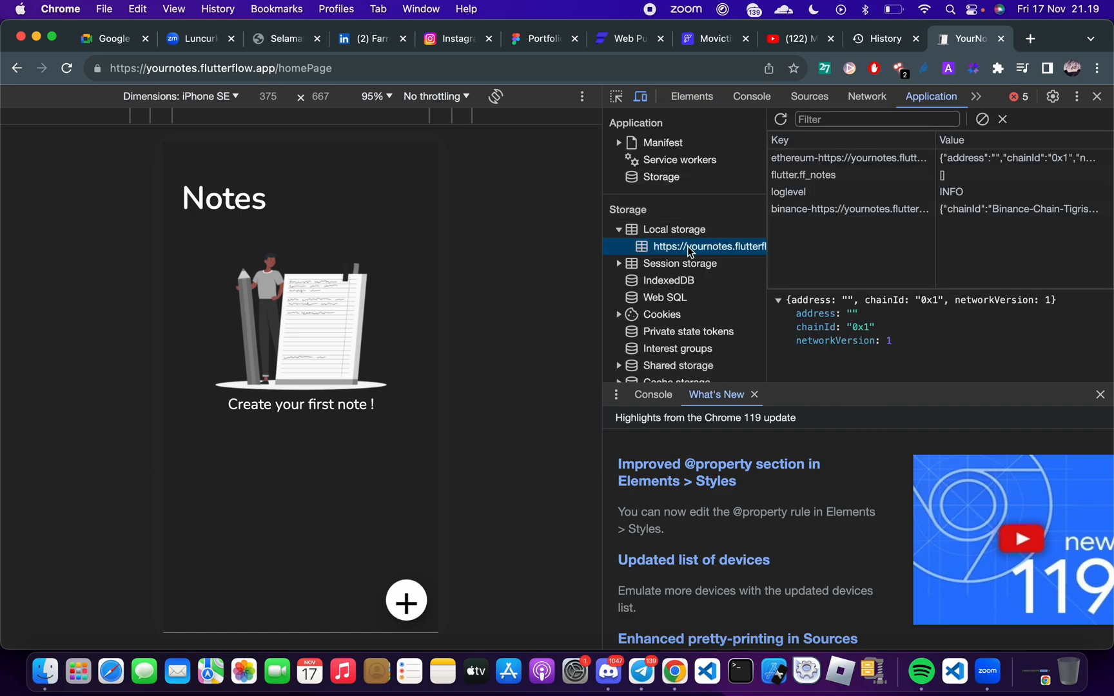
Clear the site's local storage again after the note deletion, close the developer tools and reload the page
left_click(754, 259)
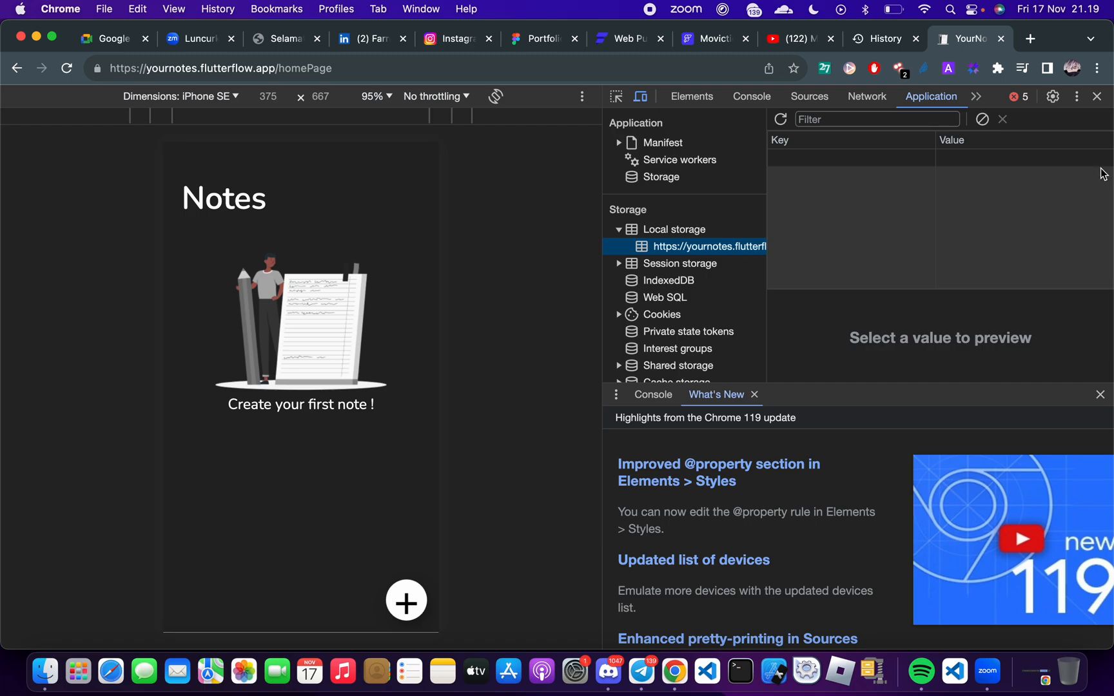
left_click(1097, 96)
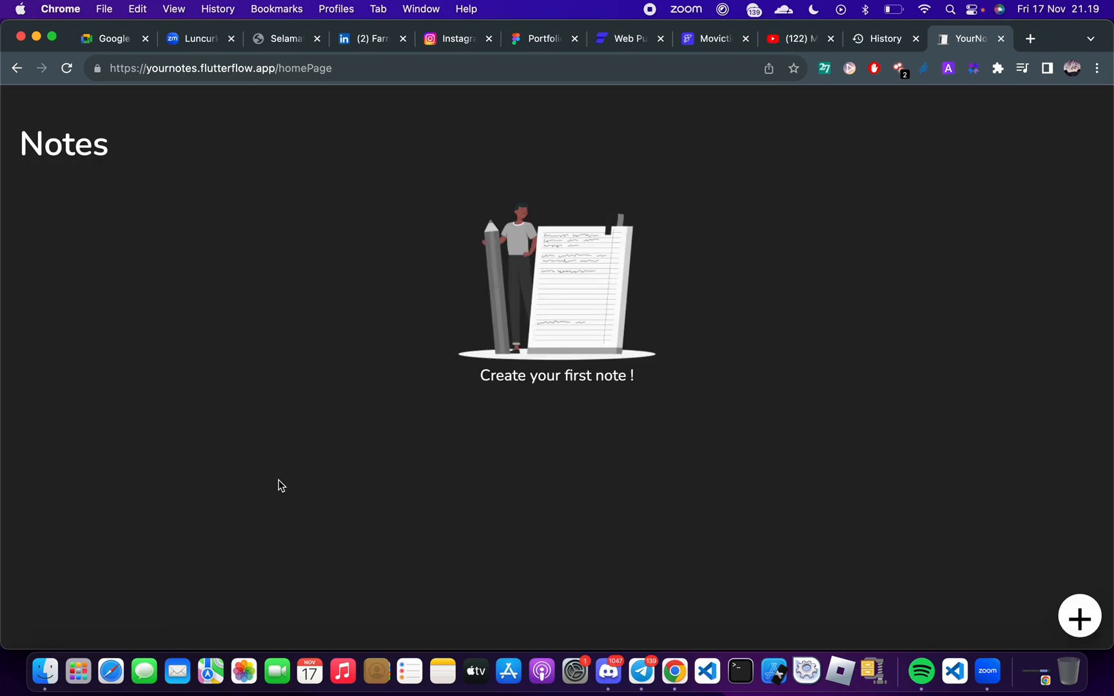
key("super+r")
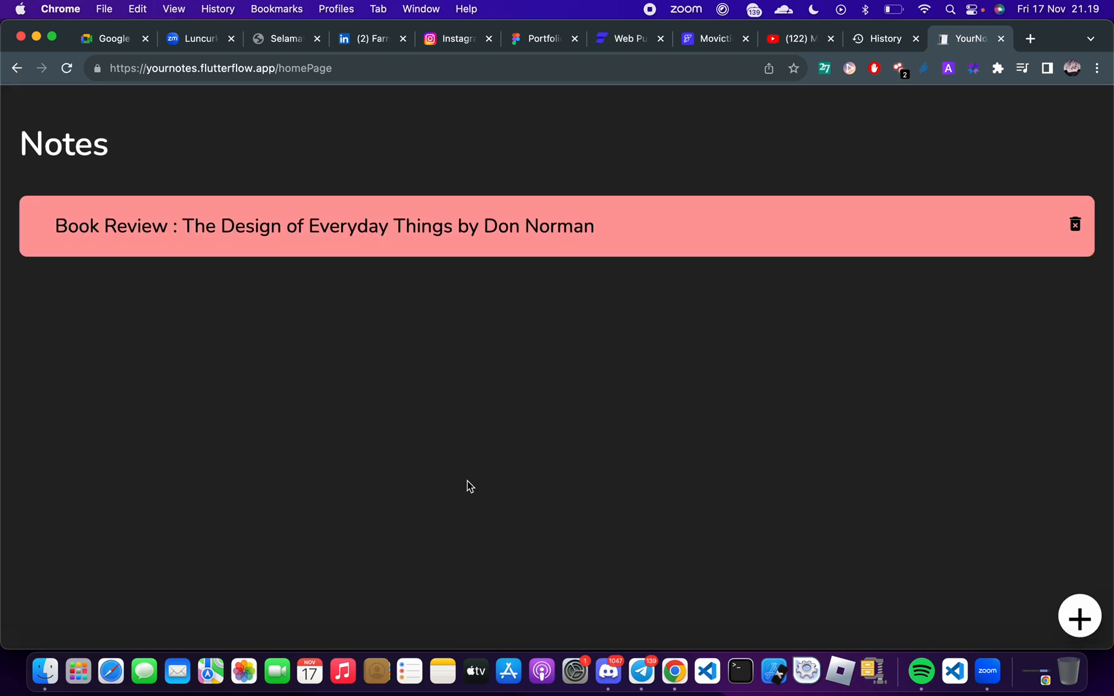
View the details of the Book Review note and return to the notes list
left_click(368, 254)
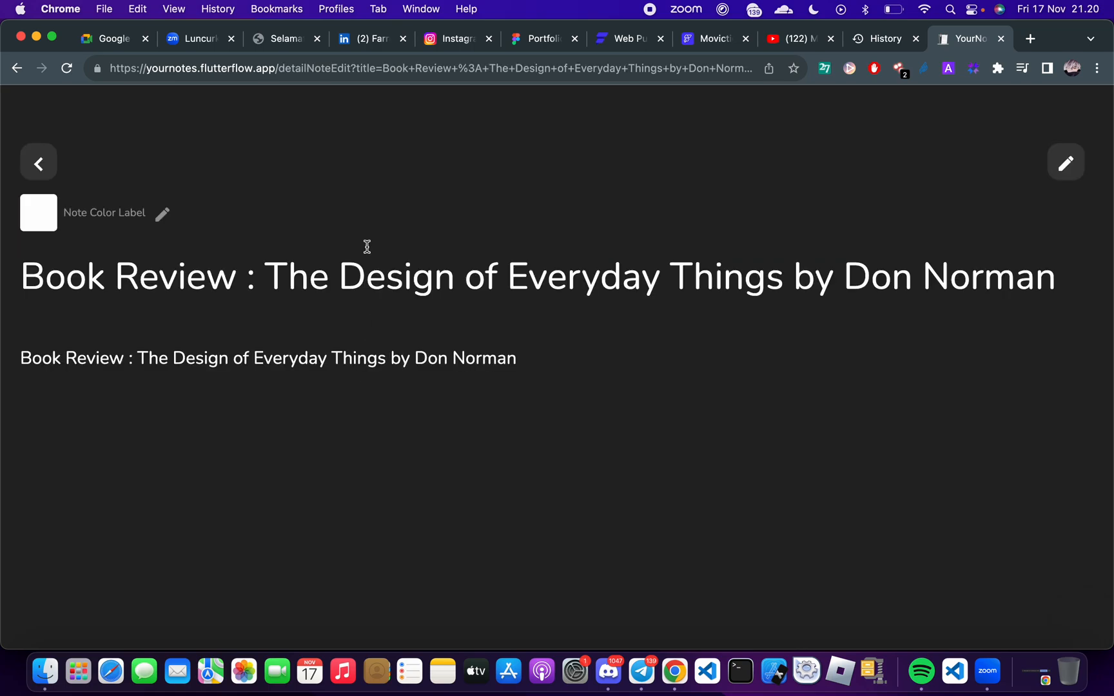
left_click(38, 163)
Switch to Google Meet, highlight the "vulnerability?" chat message while reading it, and close the chat
key("ctrl+Right")
key("ctrl+Right")
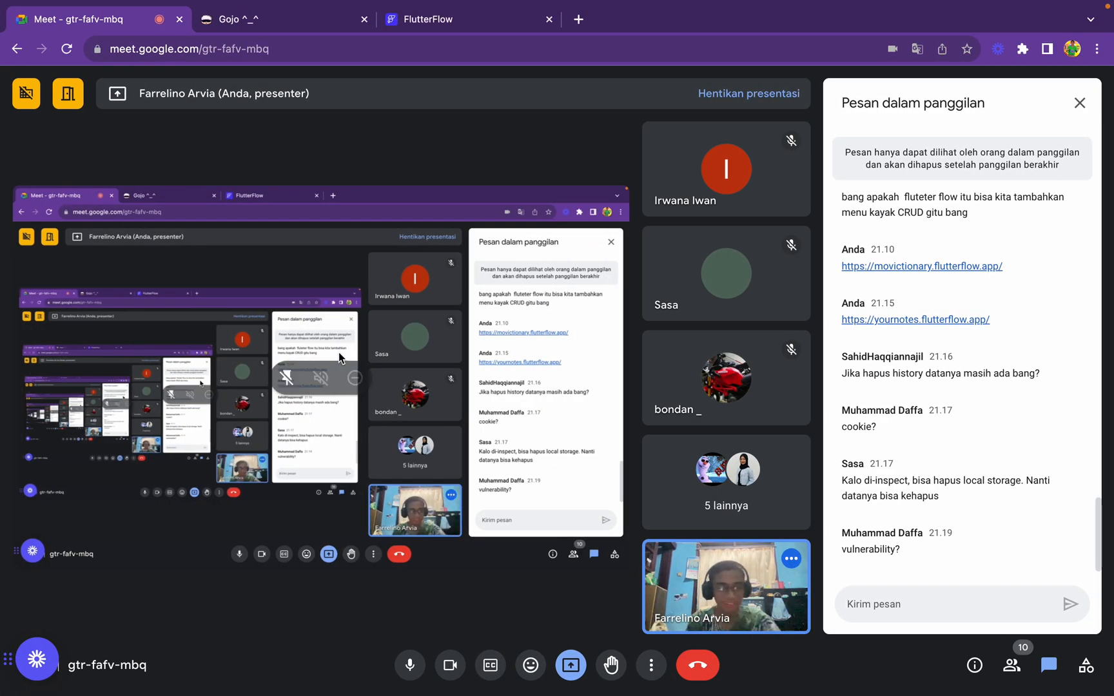
double_click(884, 553)
left_click(899, 551)
triple_click(899, 551)
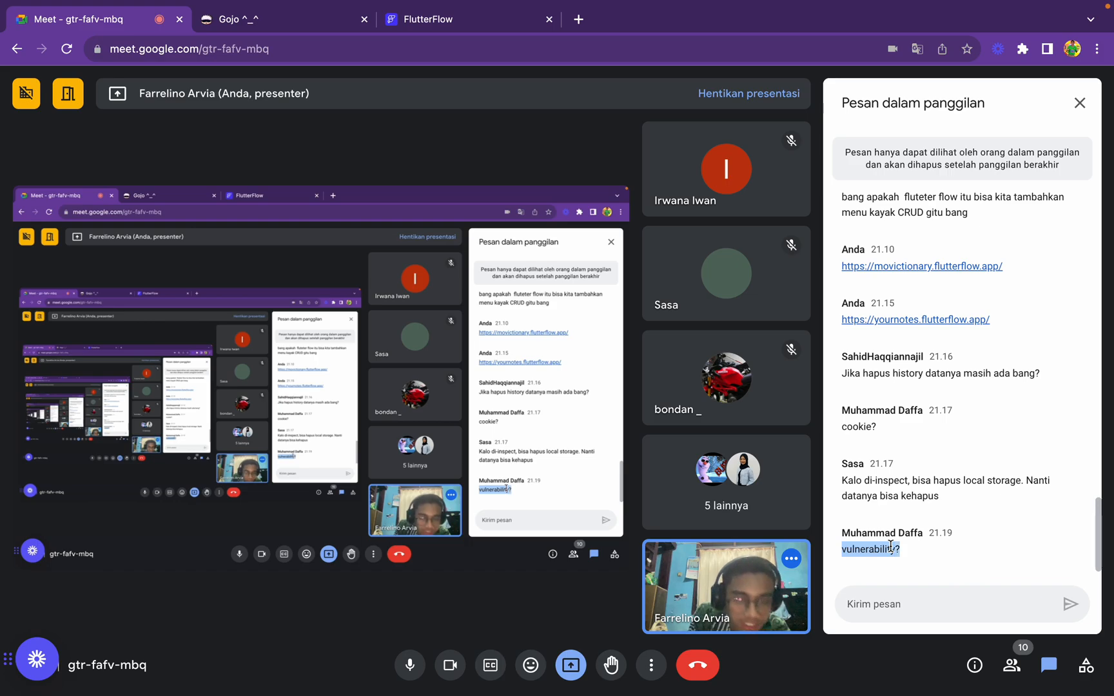
left_click(1077, 103)
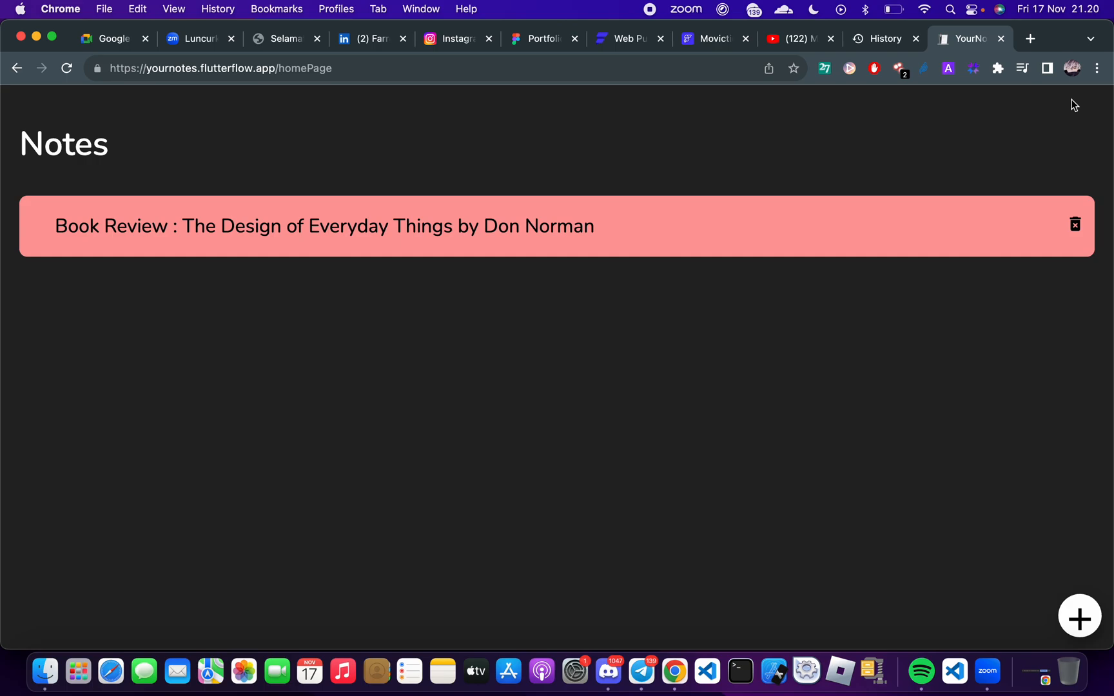
right_click(403, 553)
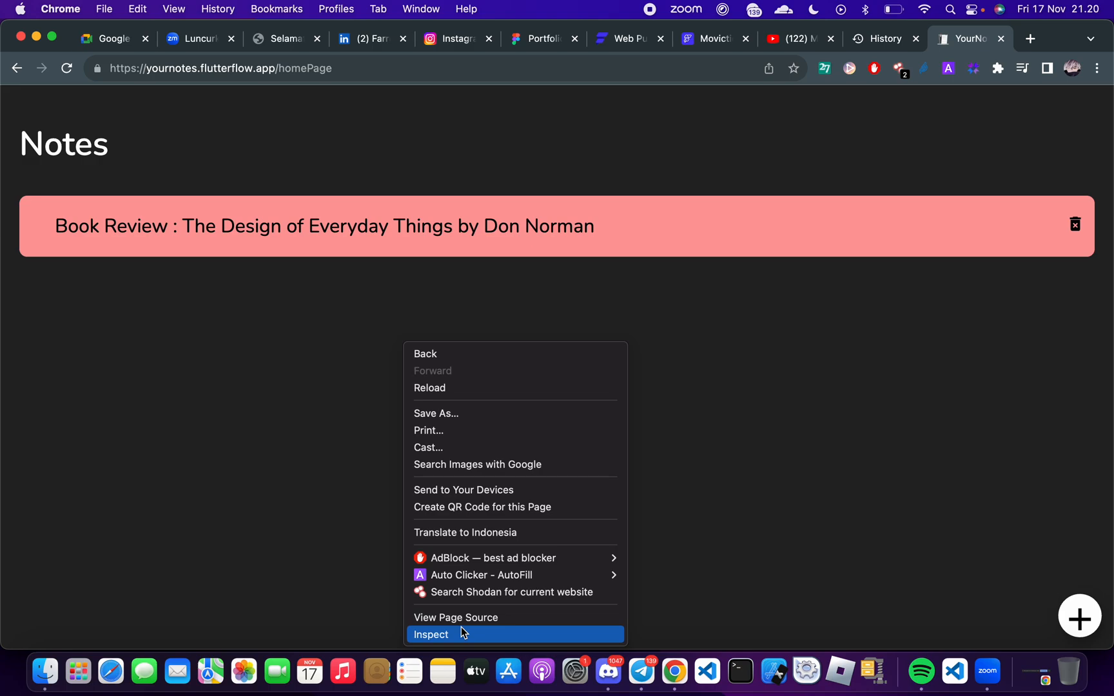
left_click(758, 392)
Switch to Google Meet, read the follow-up message in the meeting chat and close the chat
key("ctrl+Right")
key("ctrl+Right")
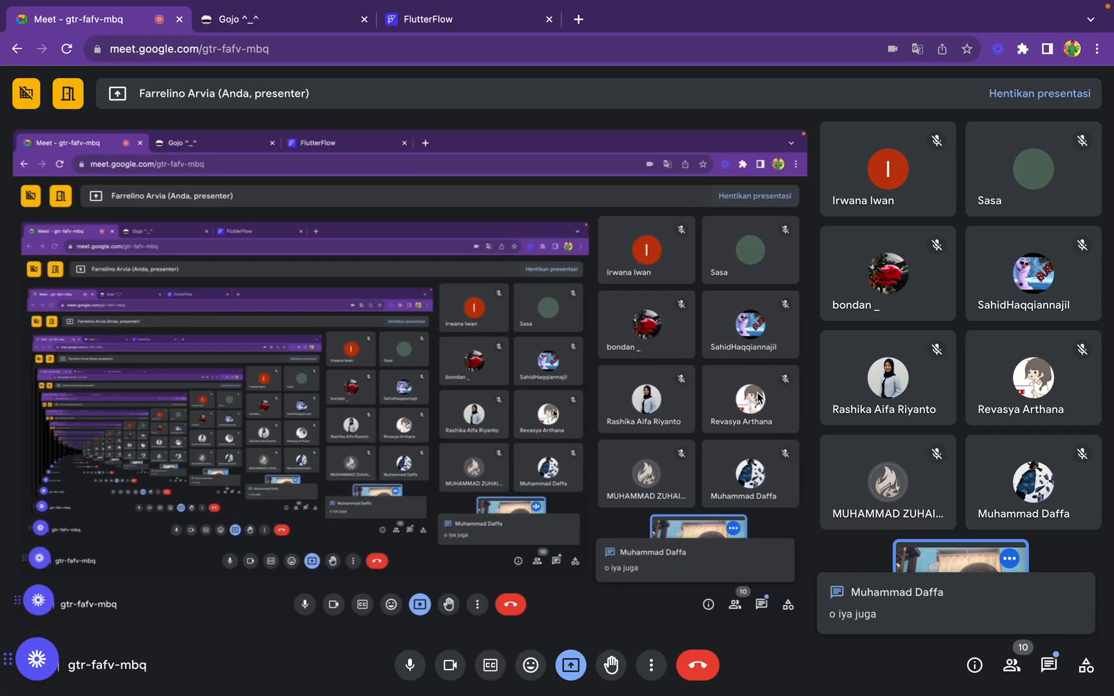
left_click(1051, 671)
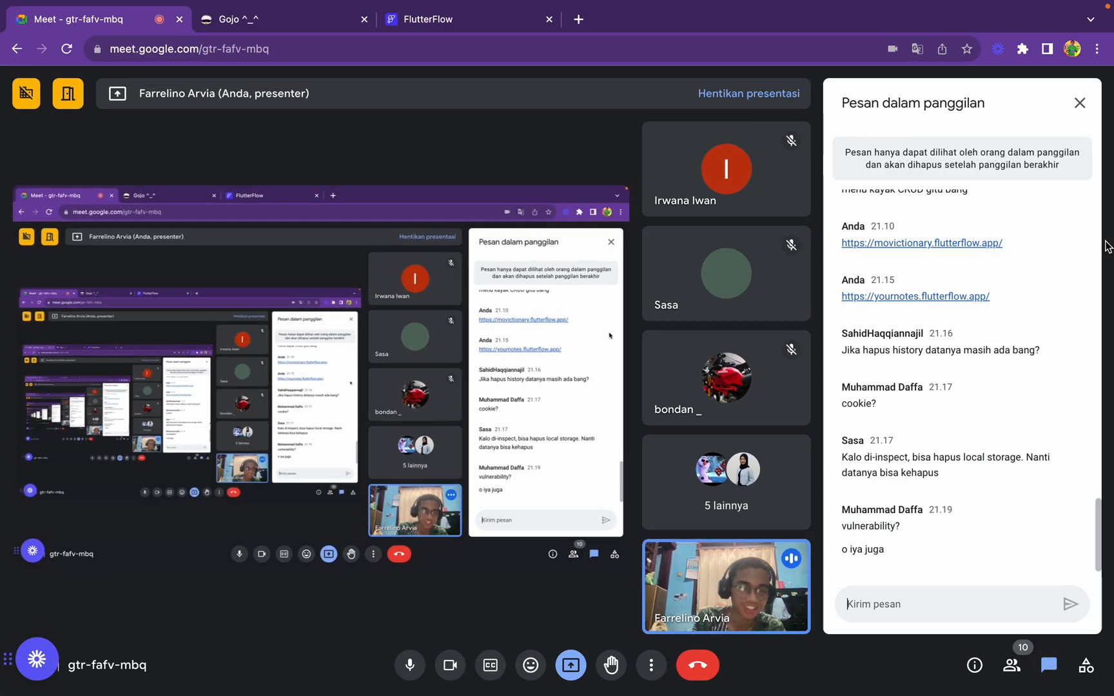
left_click(1088, 113)
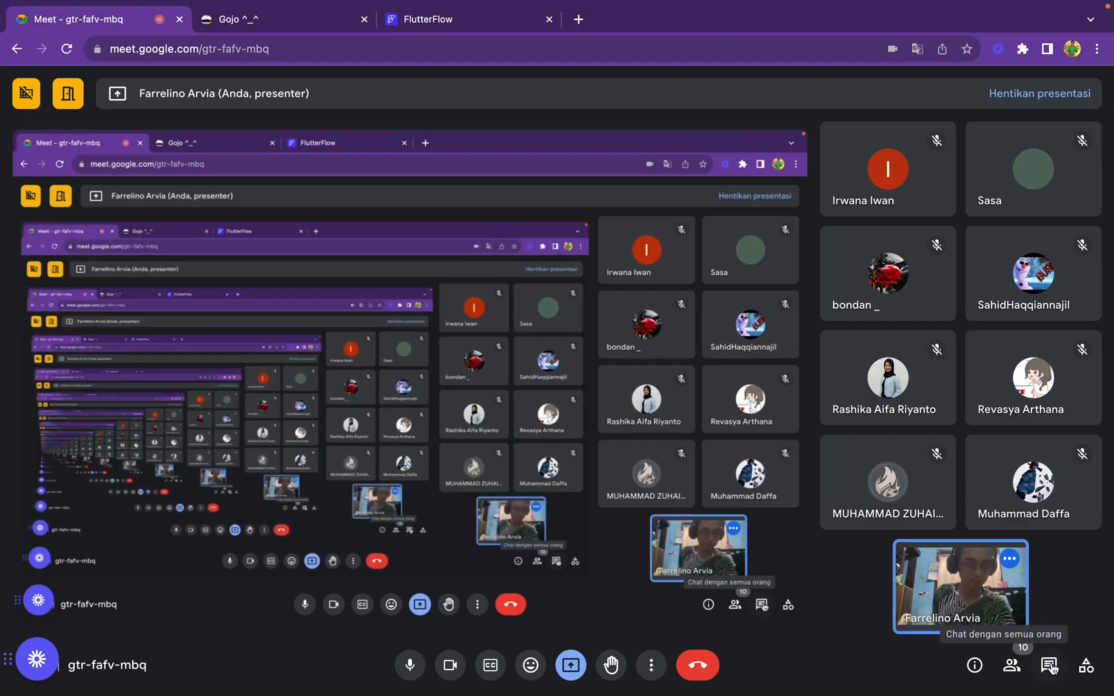
Reopen the meeting chat and send the message "clear" to everyone
left_click(1050, 666)
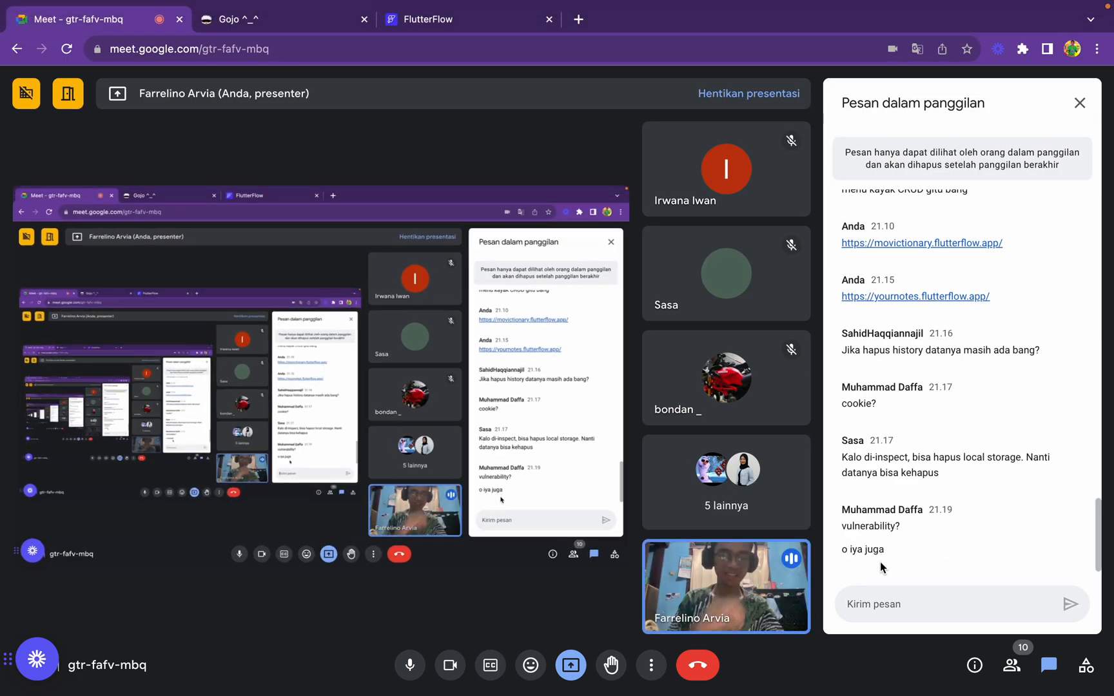
type("clear")
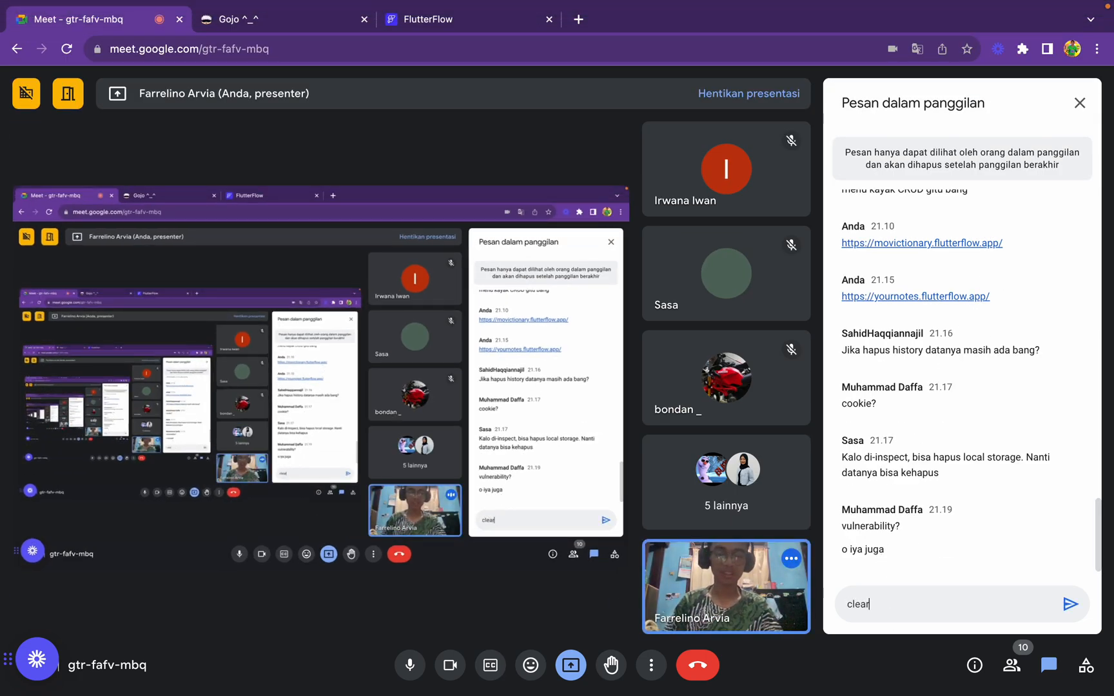
key("Return")
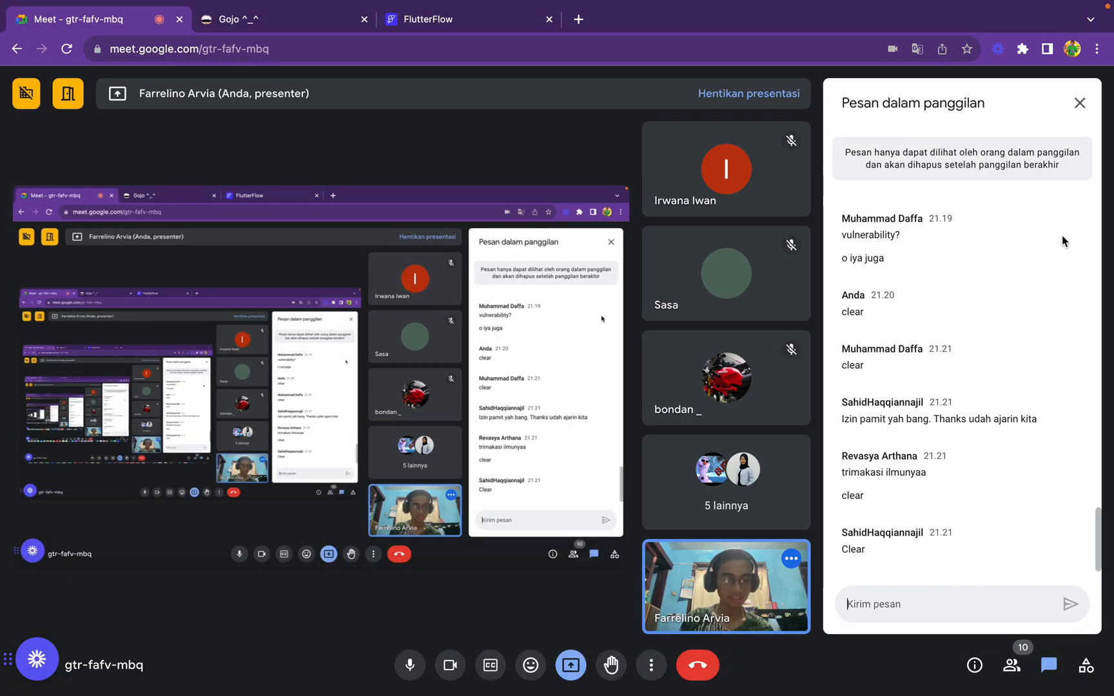
Read the participants' newest replies in the meeting chat and leave the chat closed
left_click(1080, 102)
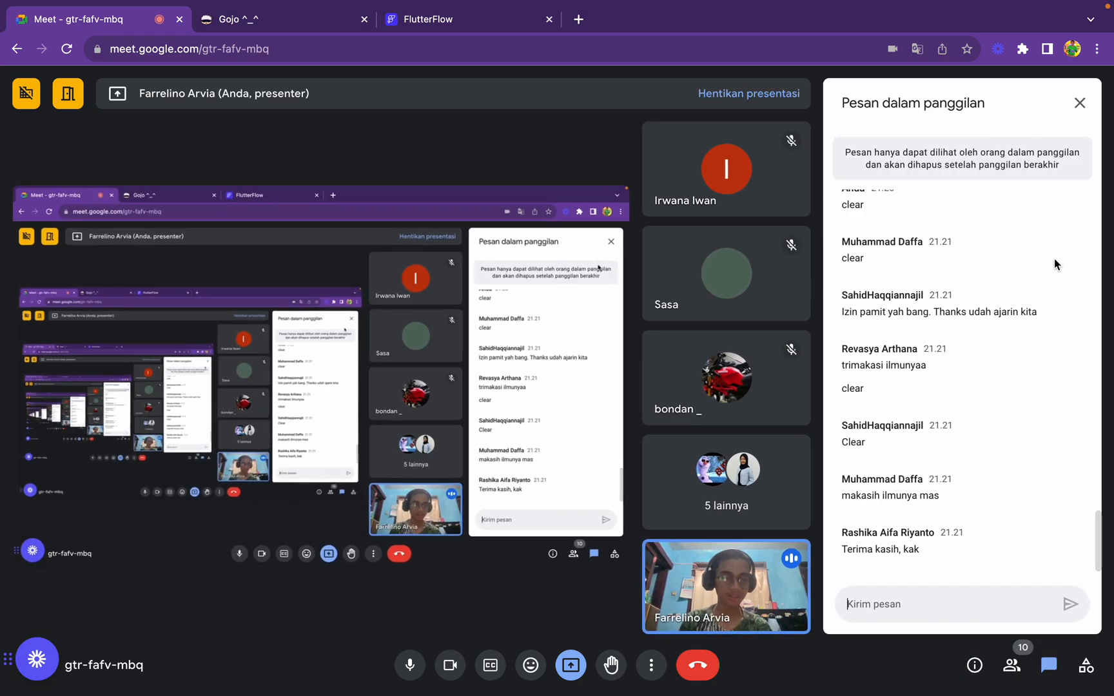
left_click(1049, 664)
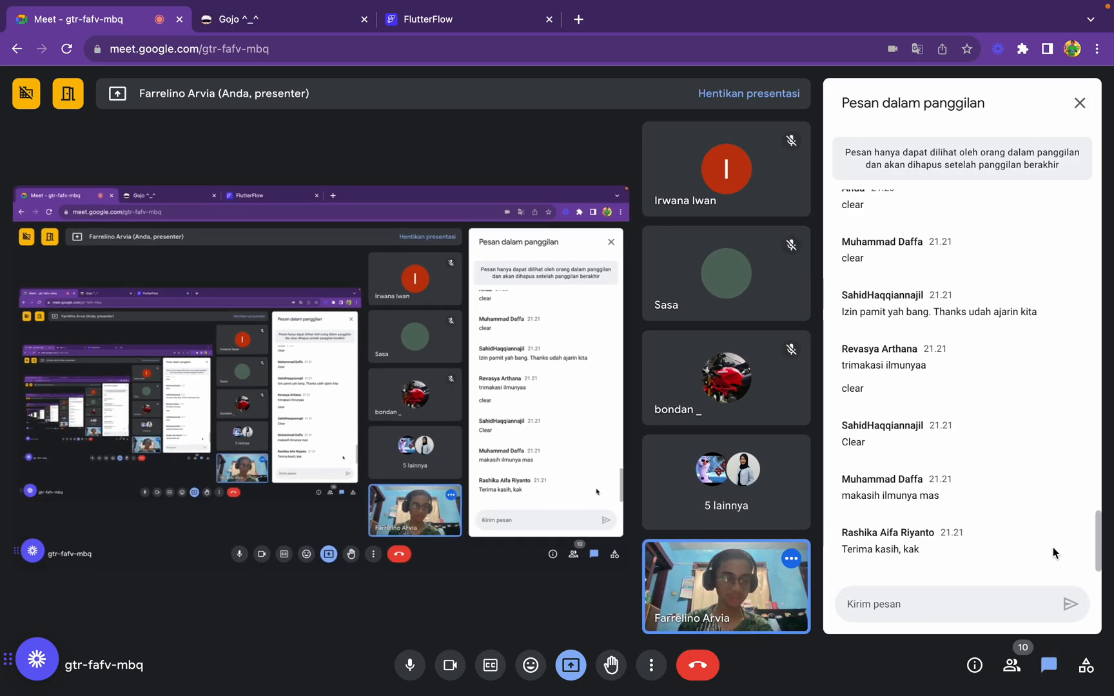
left_click(1078, 103)
Show the Notes page in the other Chrome window and return to the Google Meet call
key("ctrl+Left")
key("ctrl+Left")
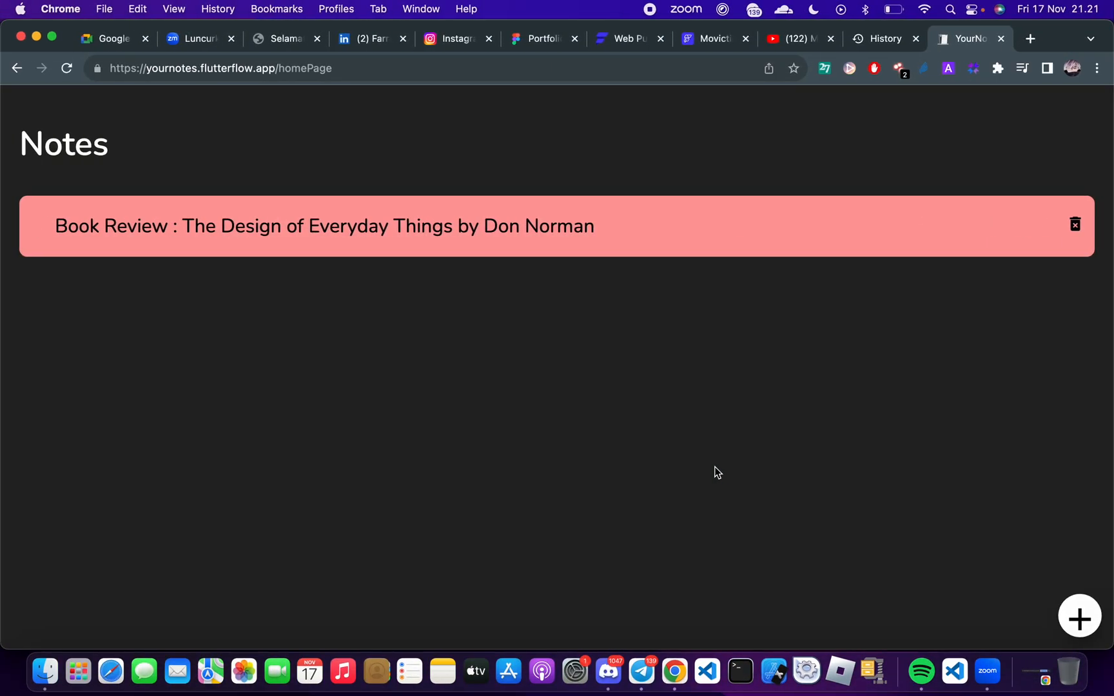
key("ctrl+Right")
key("ctrl+Right")
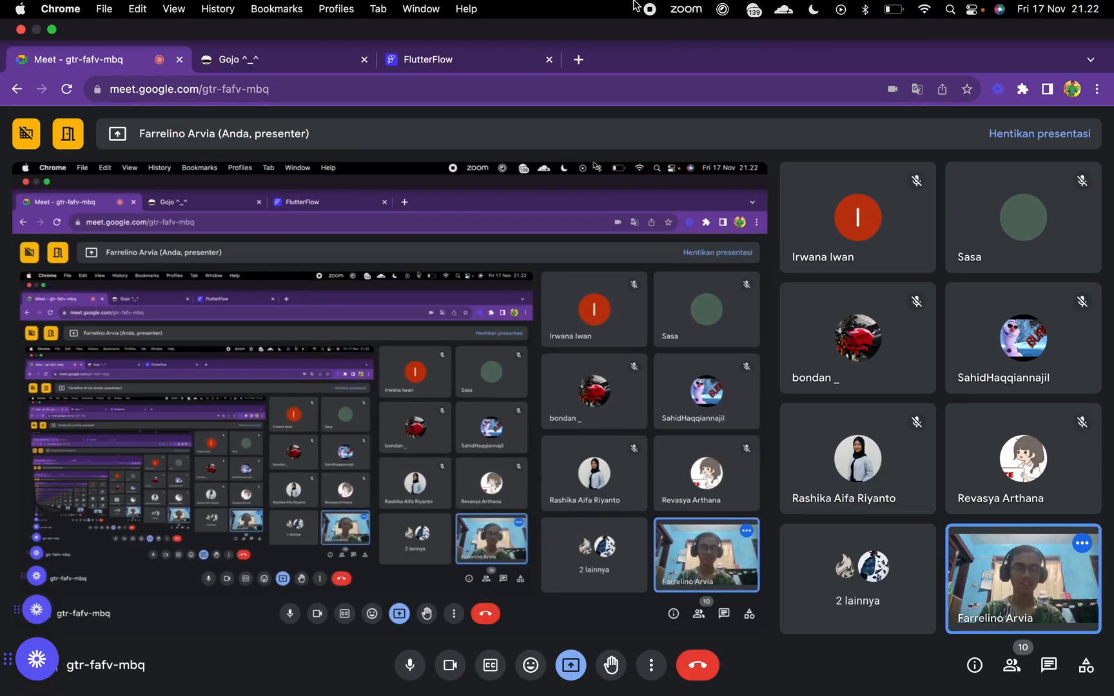